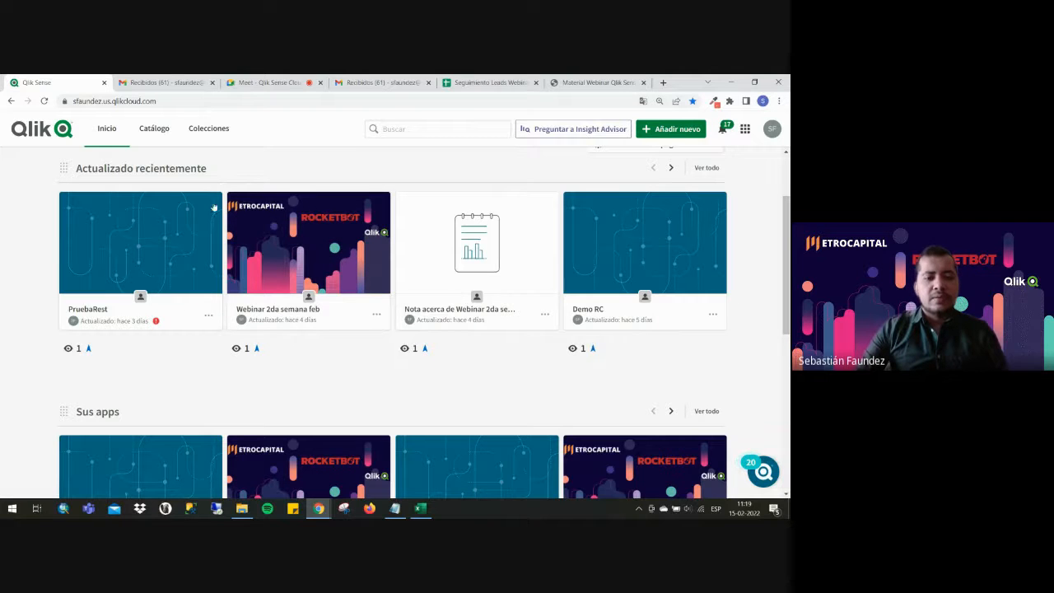
pyautogui.moveTo(280, 206)
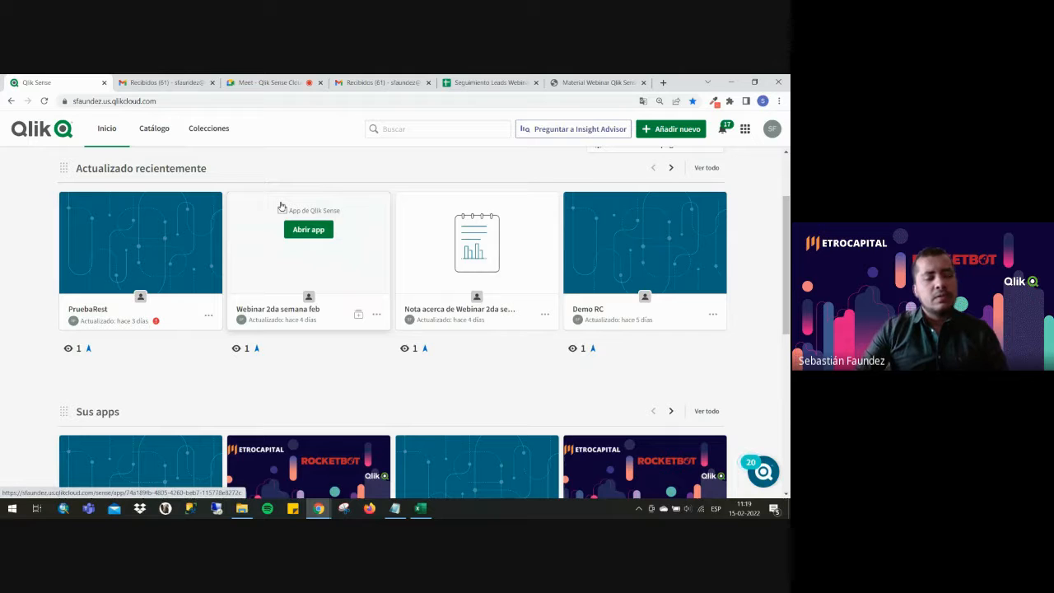
pyautogui.moveTo(213, 202)
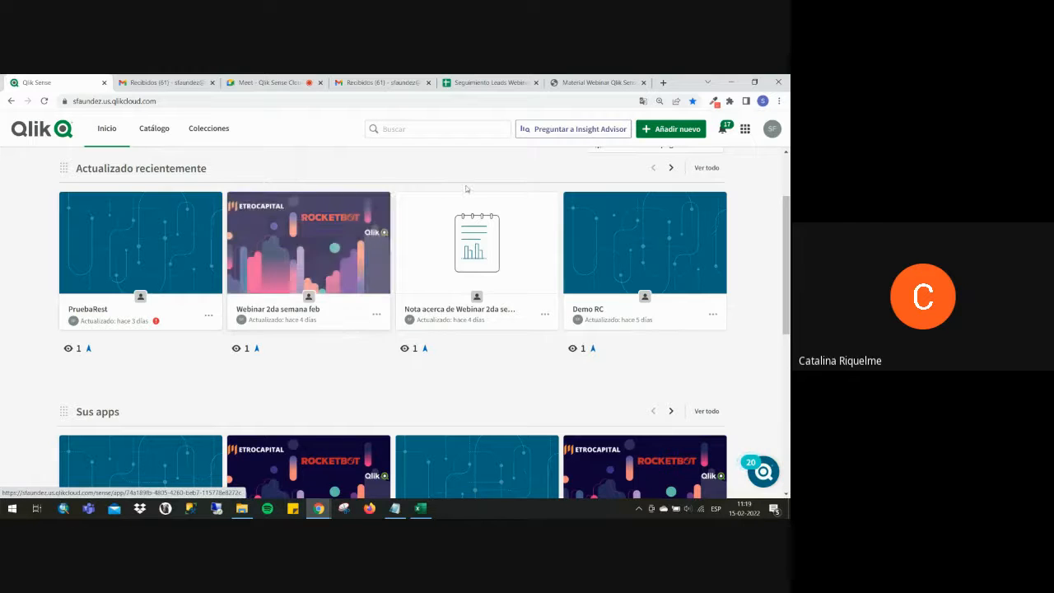
pyautogui.scroll(2, 465, 188)
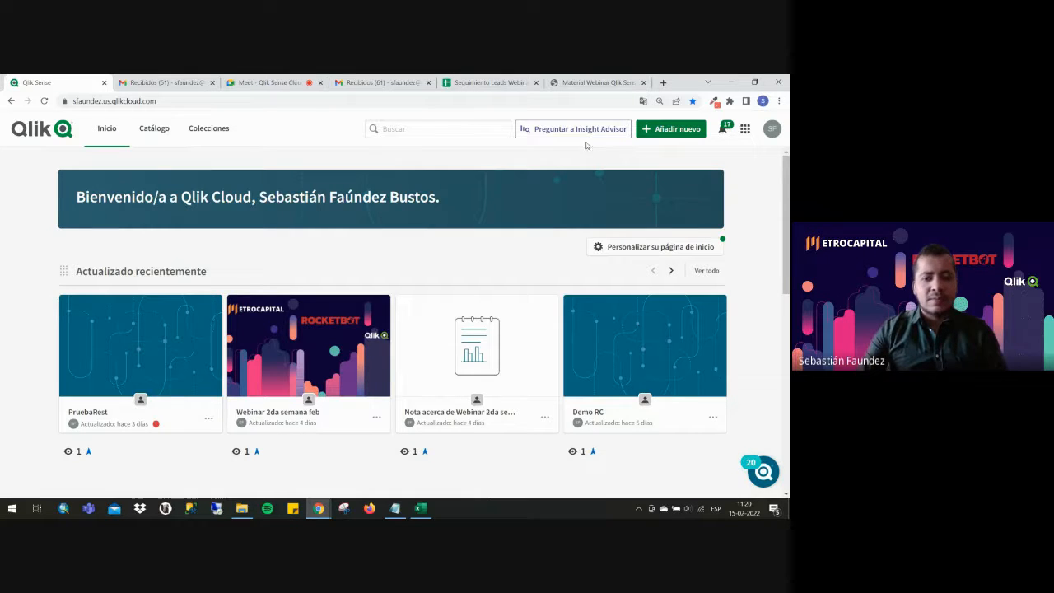
pyautogui.click(646, 128)
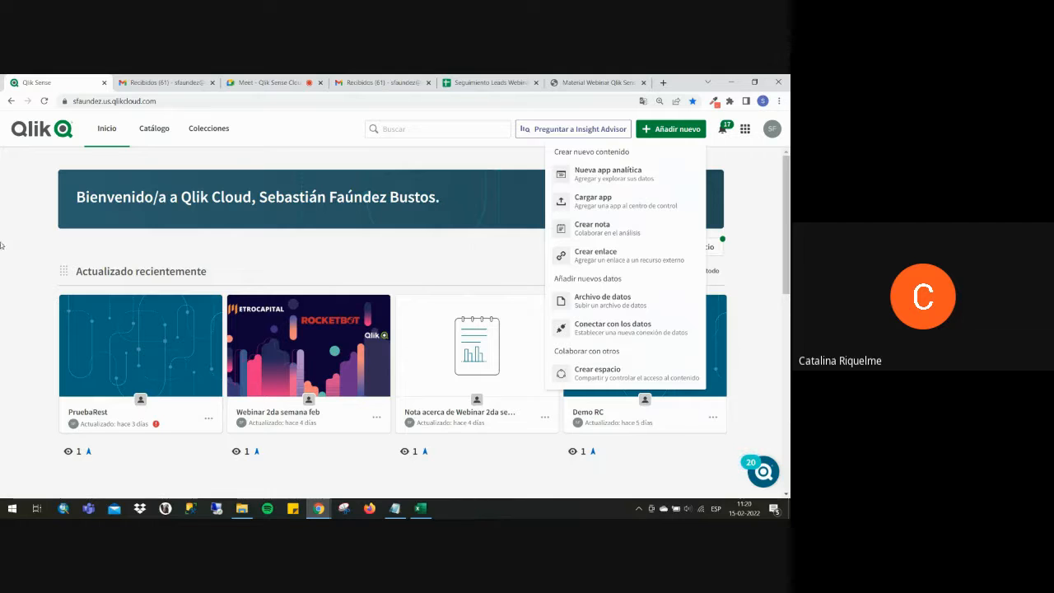
pyautogui.click(30, 242)
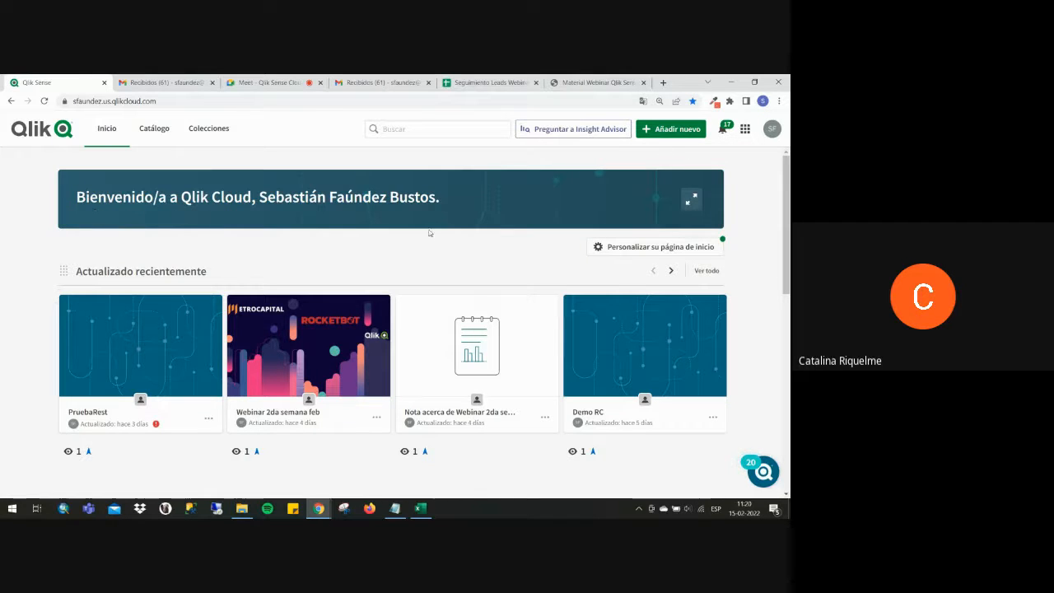
pyautogui.moveTo(624, 346)
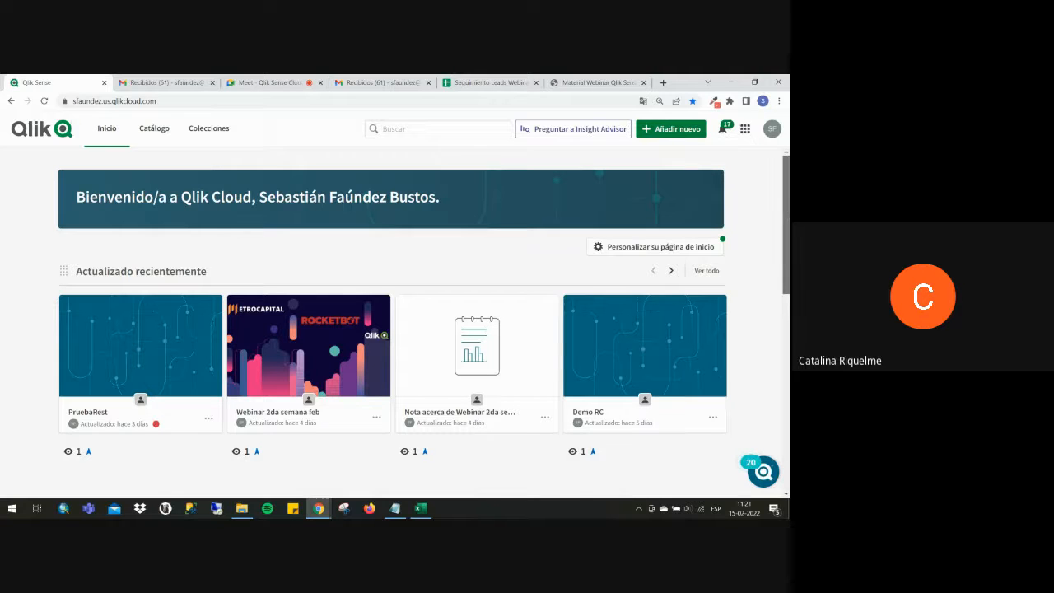
pyautogui.moveTo(788, 214); pyautogui.dragTo(788, 213)
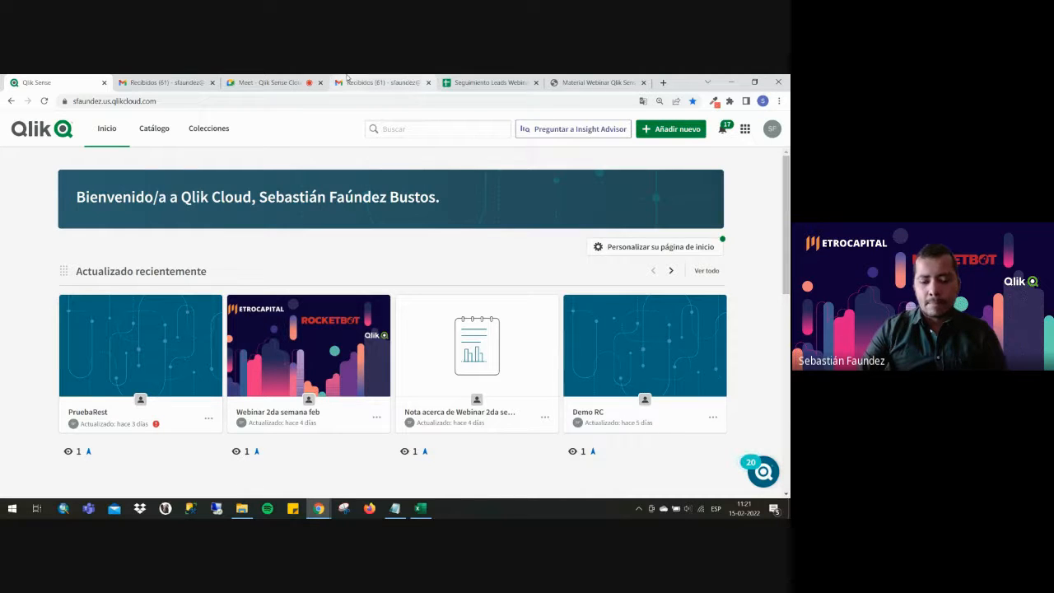
# Exit the Steam client that is running in the background.
pyautogui.click(638, 508)
pyautogui.rightClick(641, 466)
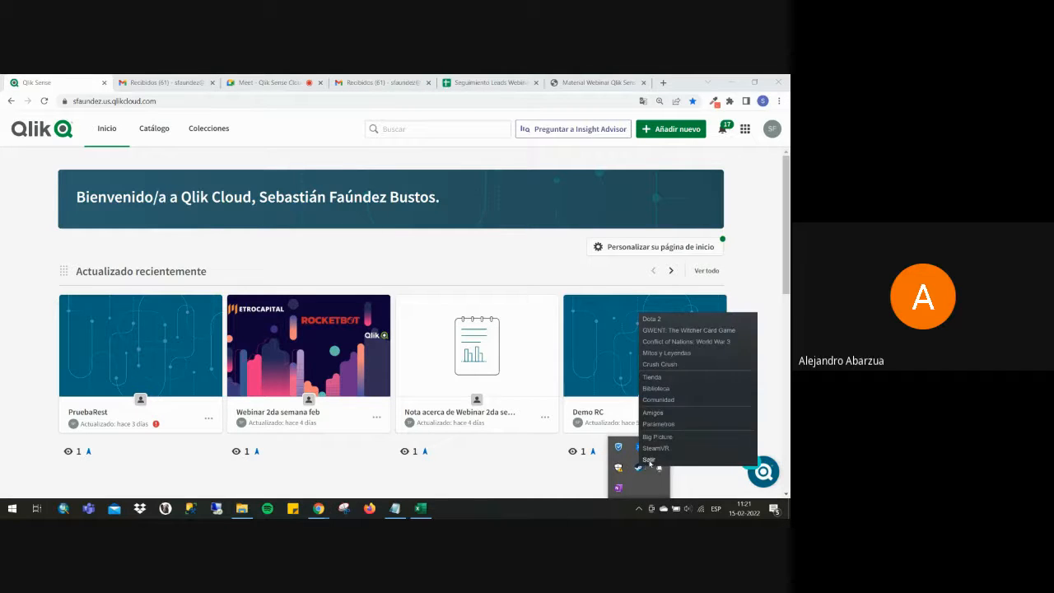
pyautogui.click(650, 459)
pyautogui.click(385, 177)
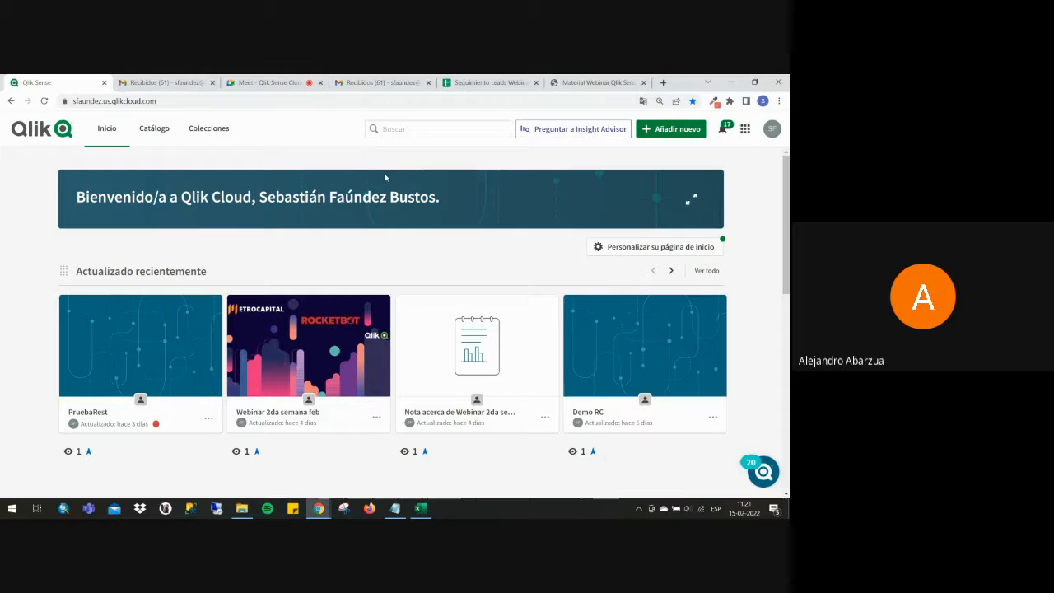
pyautogui.click(301, 79)
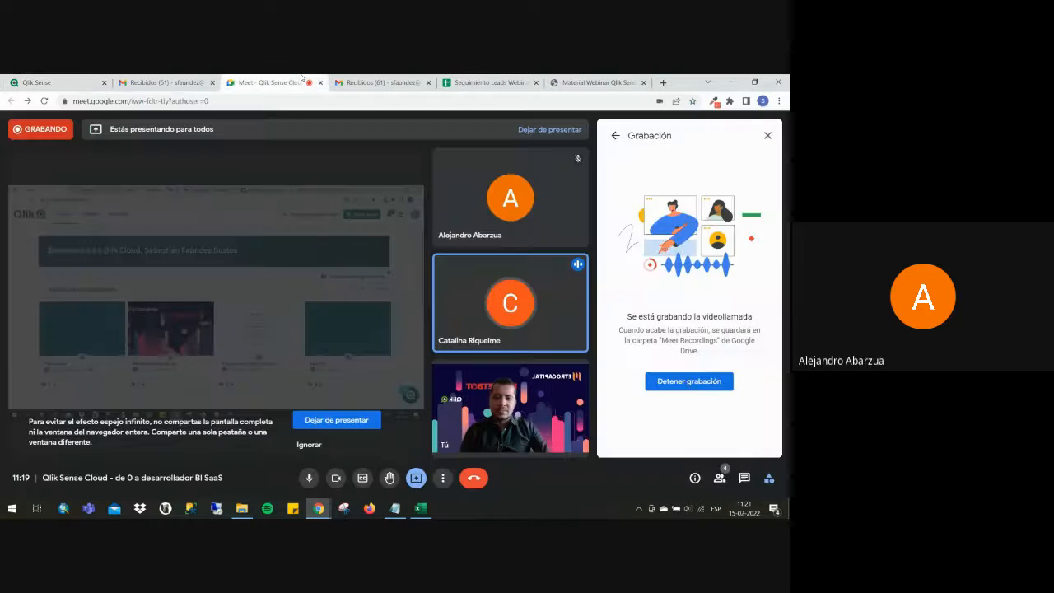
pyautogui.click(72, 80)
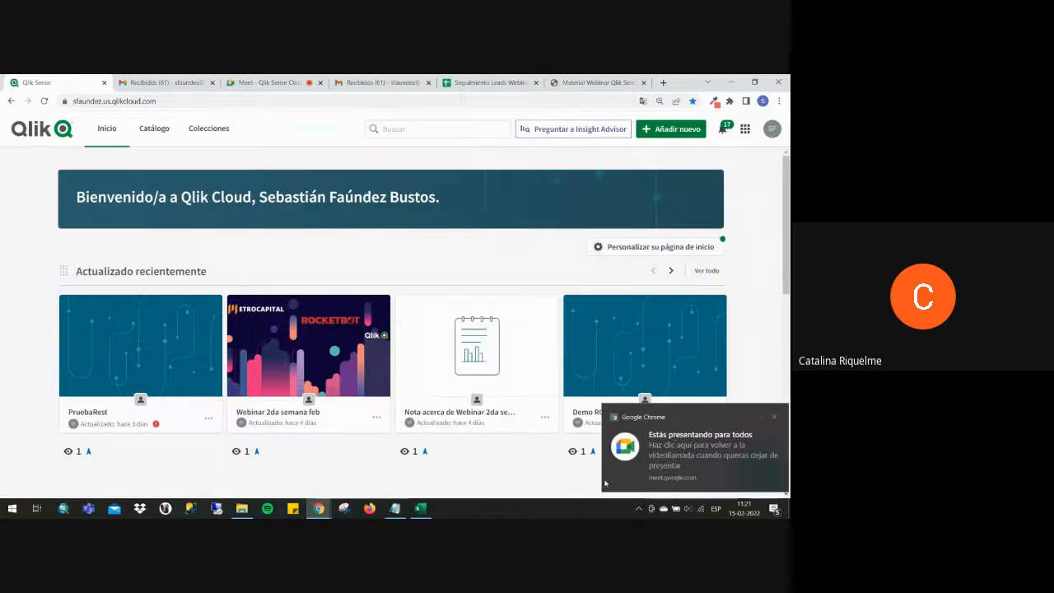
pyautogui.moveTo(788, 211)
pyautogui.mouseDown()
pyautogui.moveTo(788, 221)
pyautogui.moveTo(788, 212)
pyautogui.mouseUp()
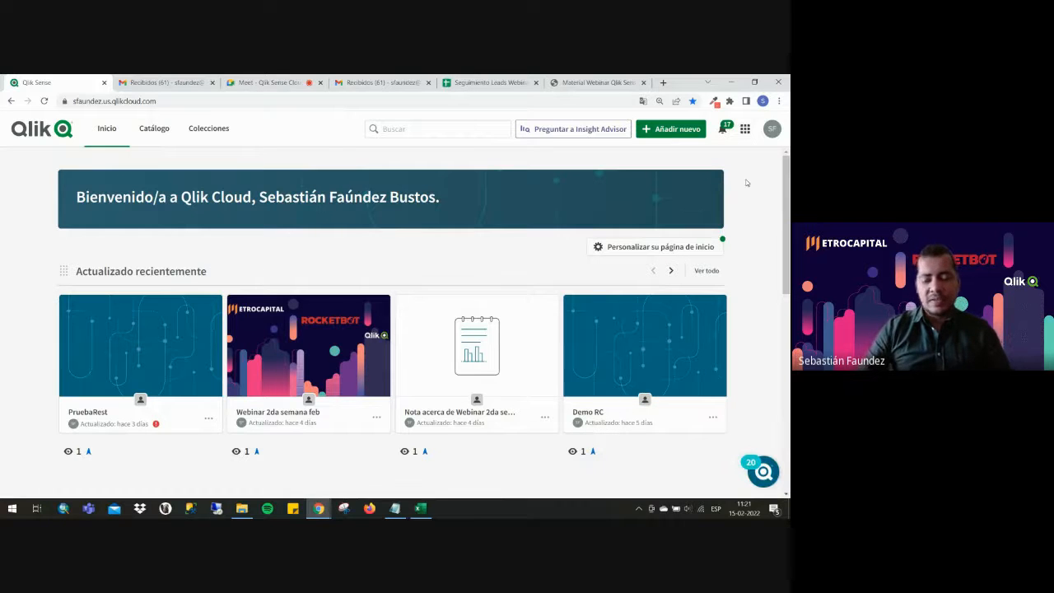
pyautogui.moveTo(789, 191); pyautogui.dragTo(789, 188)
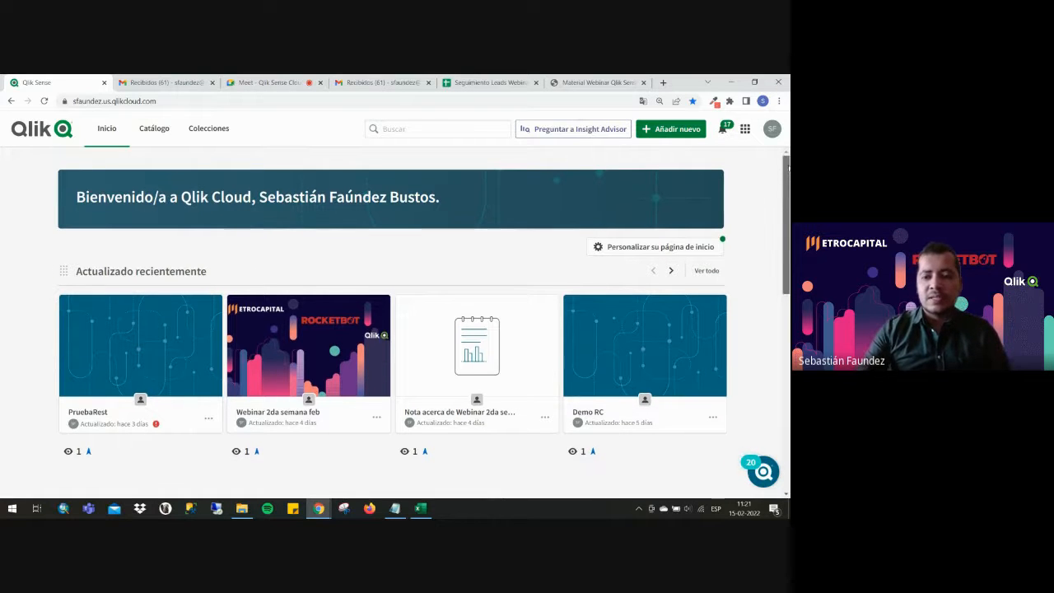
# Start a new analytics app in the Personal space and enter 3ra semana febrero as its name.
pyautogui.click(669, 129)
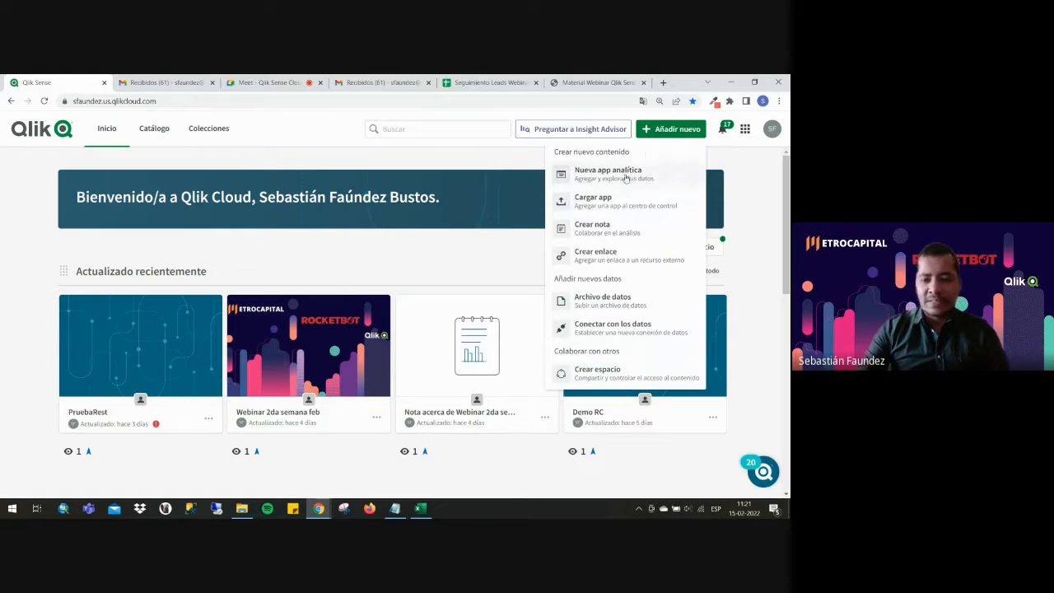
pyautogui.click(670, 179)
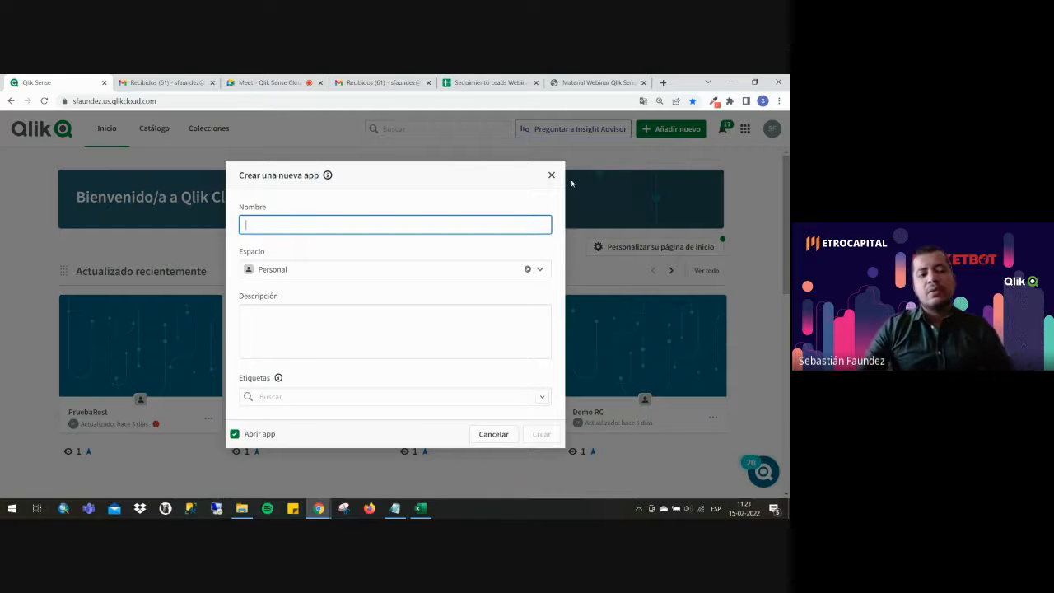
pyautogui.click(277, 226)
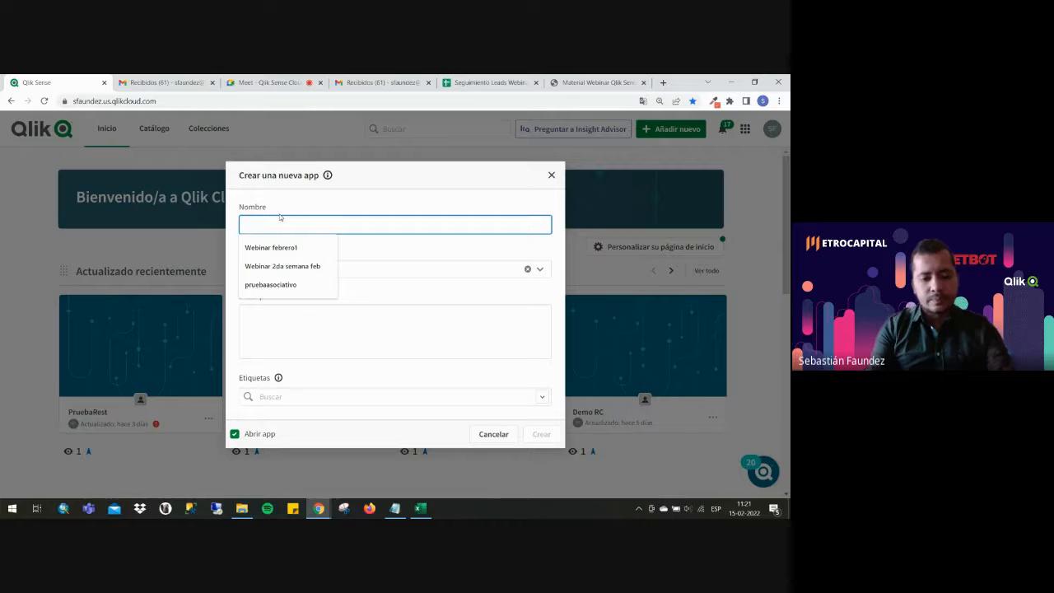
pyautogui.write('W')
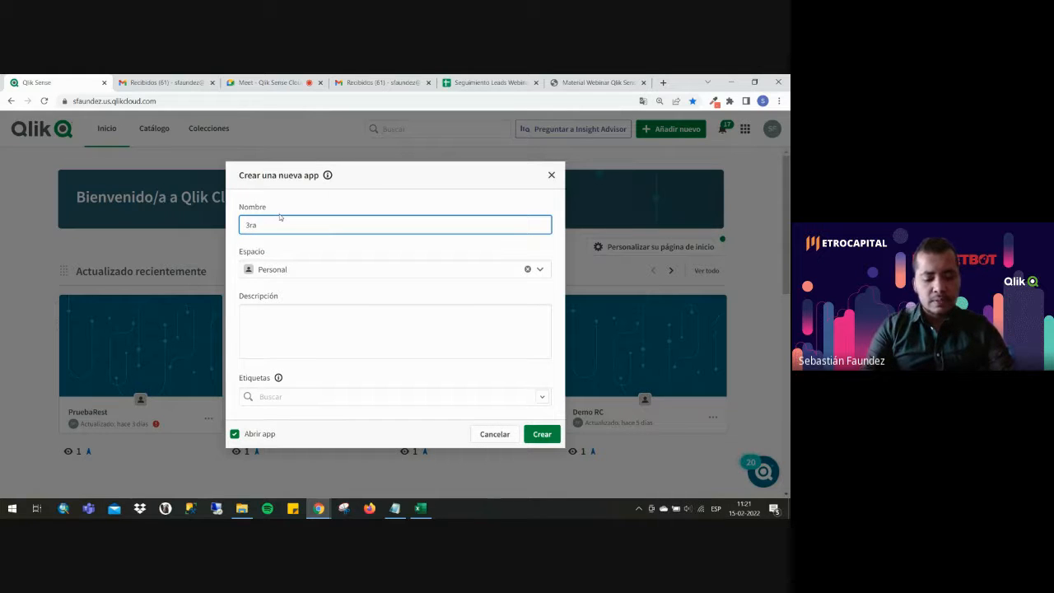
pyautogui.write('ra semana ')
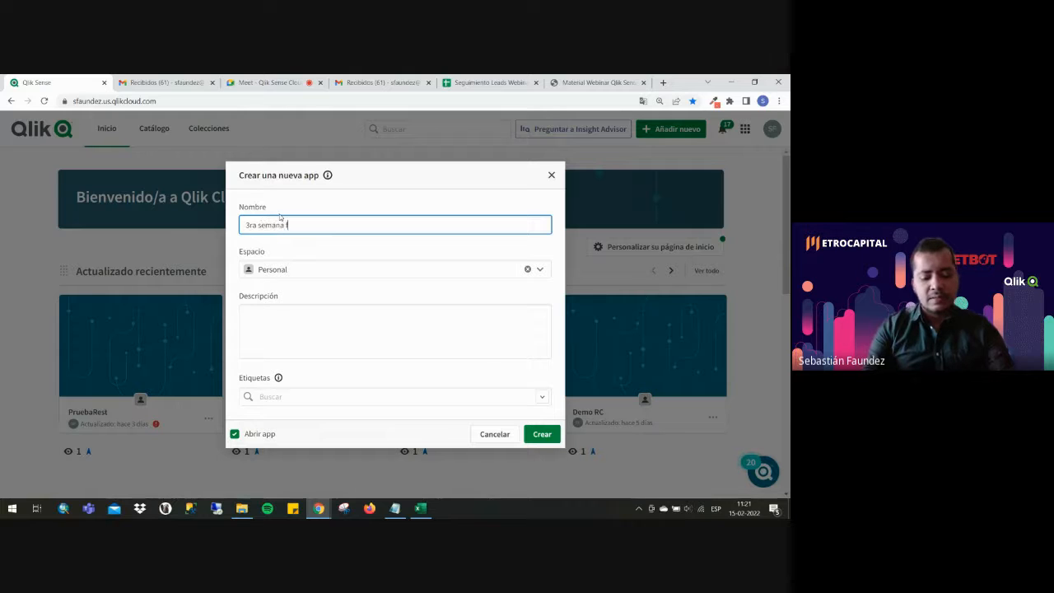
pyautogui.write('febrer')
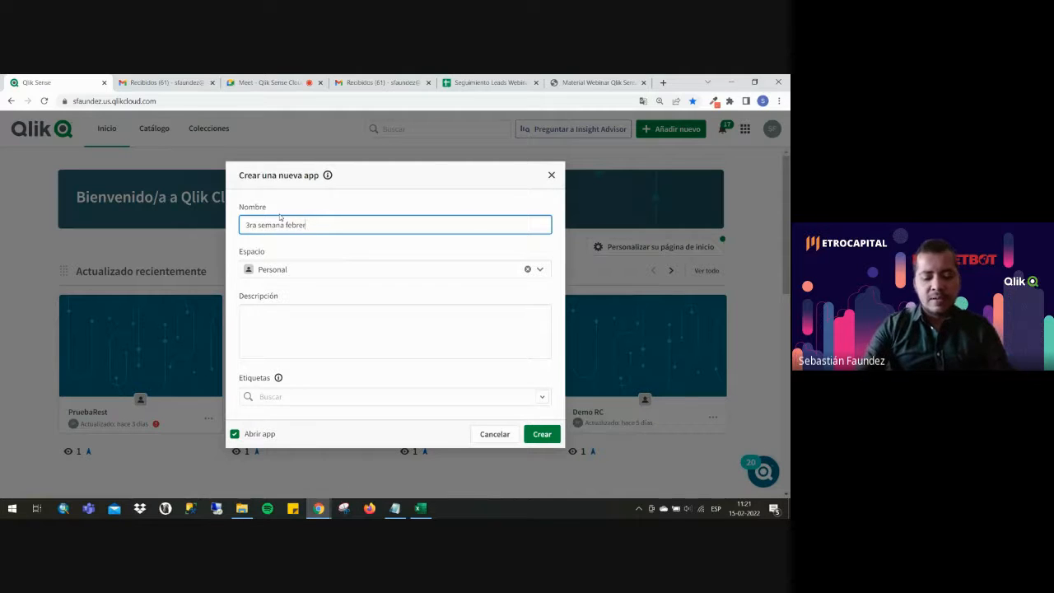
pyautogui.write('po')
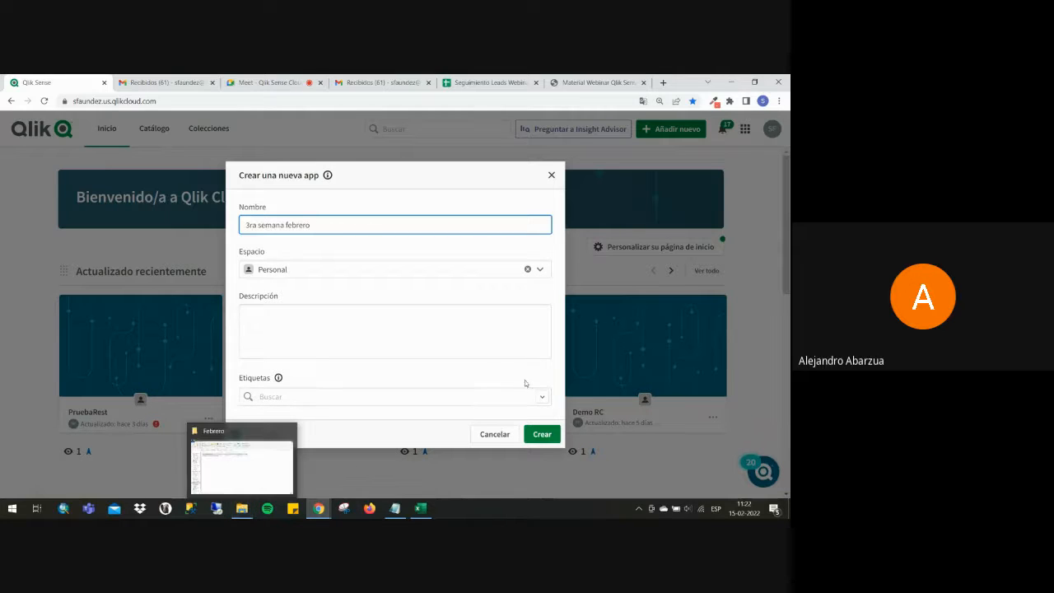
pyautogui.click(501, 247)
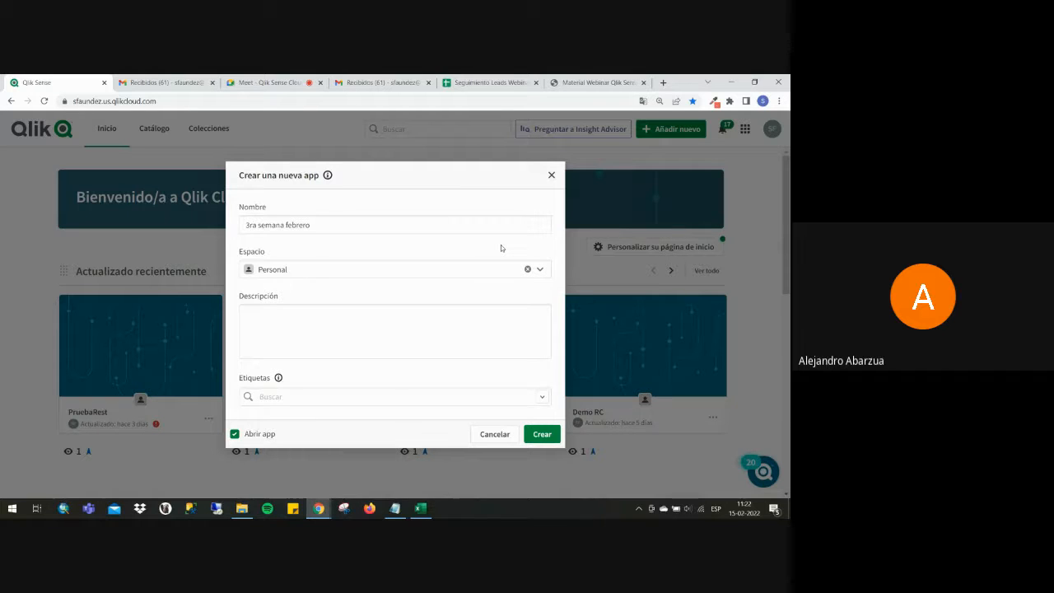
# Switch to the QlikSenseWorkshop1.xlsx workbook in Excel and look through its Categories, Products, Suppliers, Employees and Orders sheets.
pyautogui.click(430, 508)
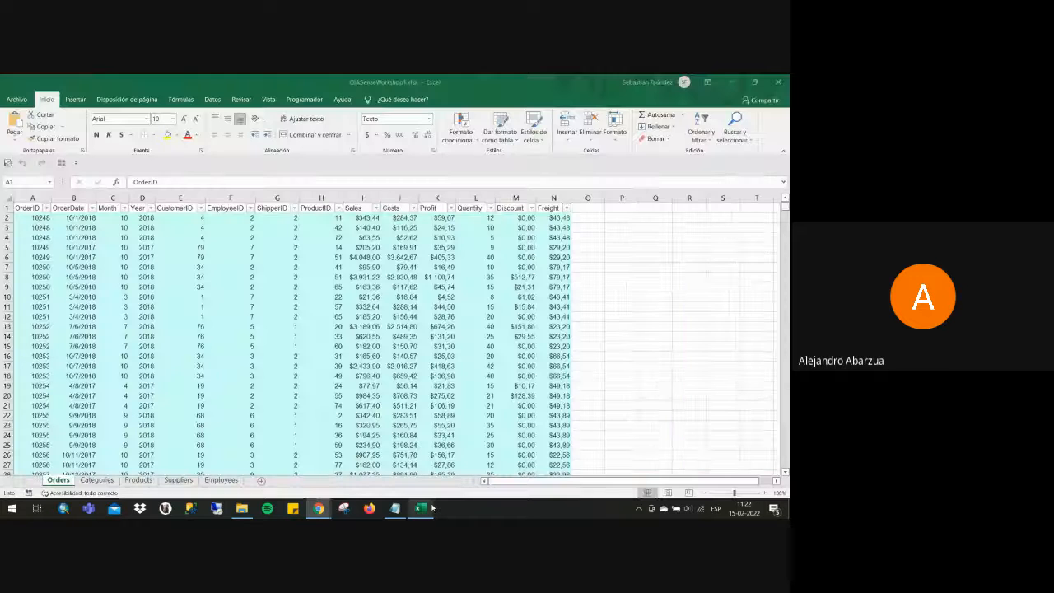
pyautogui.click(99, 480)
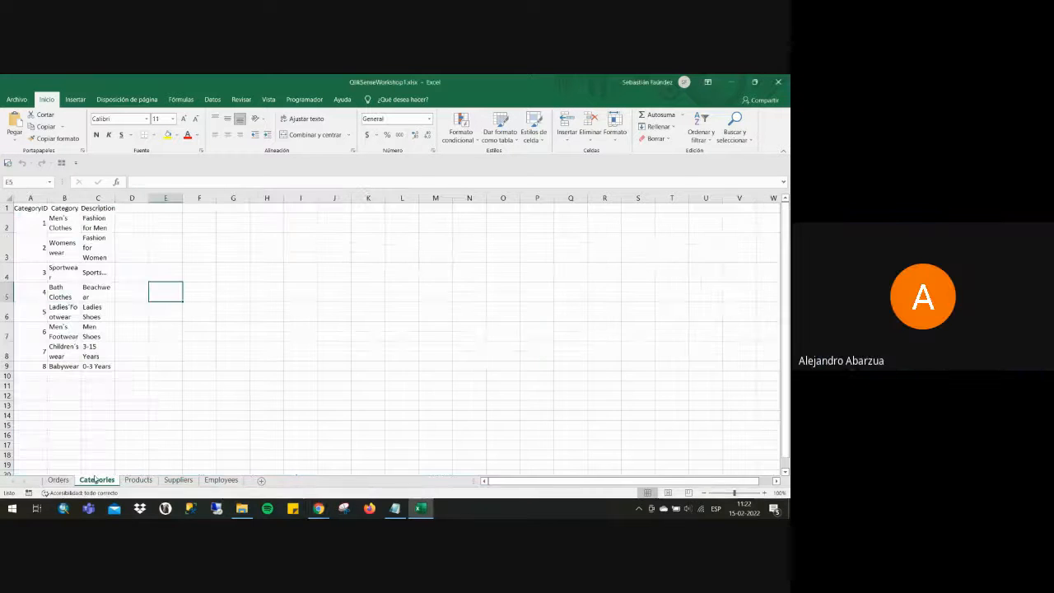
pyautogui.click(139, 480)
pyautogui.click(178, 480)
pyautogui.click(221, 481)
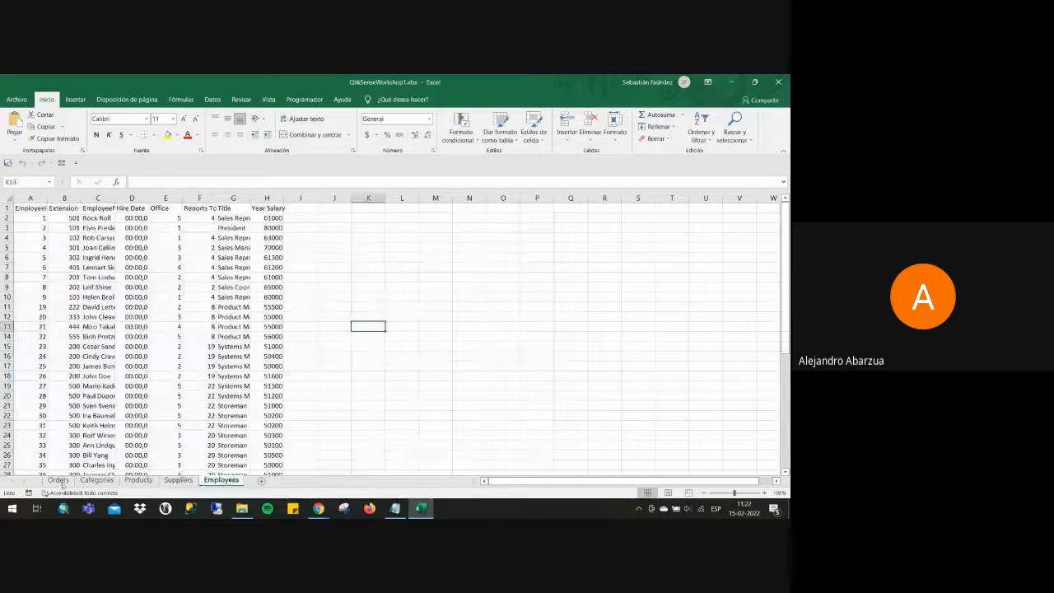
pyautogui.click(58, 480)
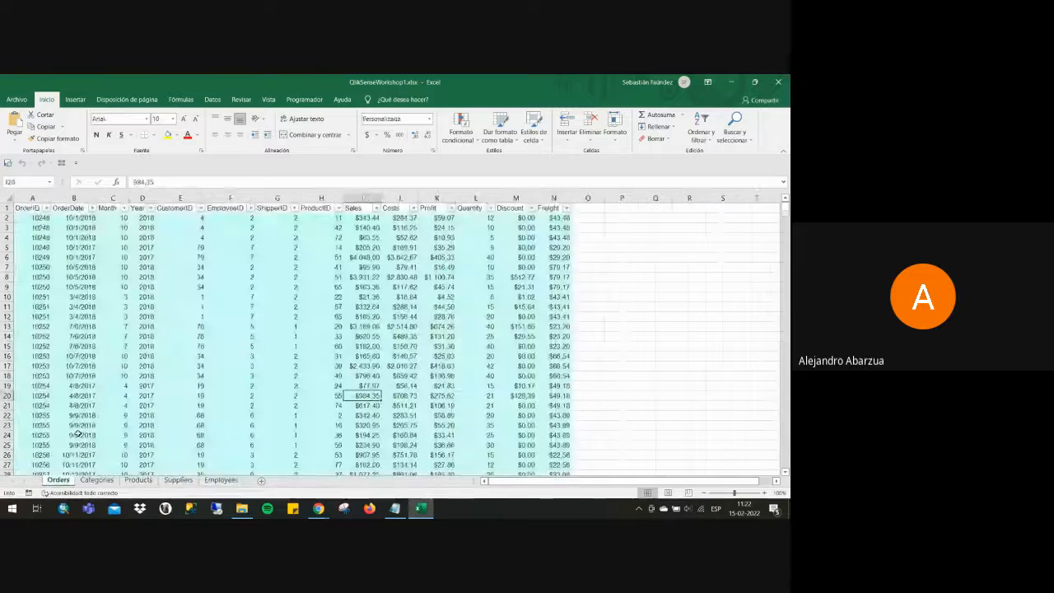
# Examine the Orders sheet's columns from OrderID to Freight and row 5's order date, month and year, and return to Qlik Sense.
pyautogui.click(85, 269)
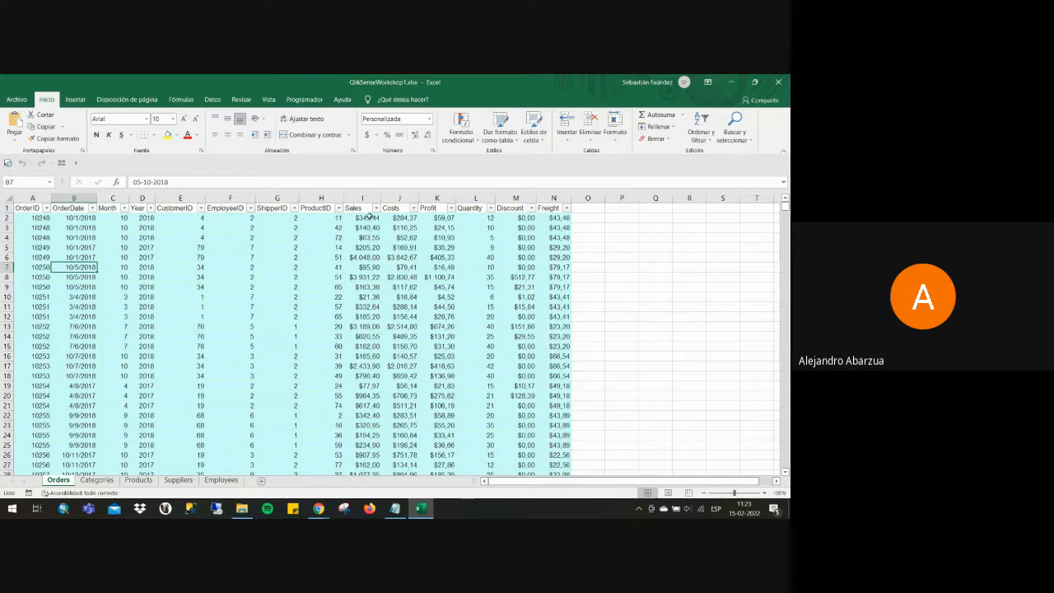
pyautogui.moveTo(553, 198); pyautogui.dragTo(4, 162)
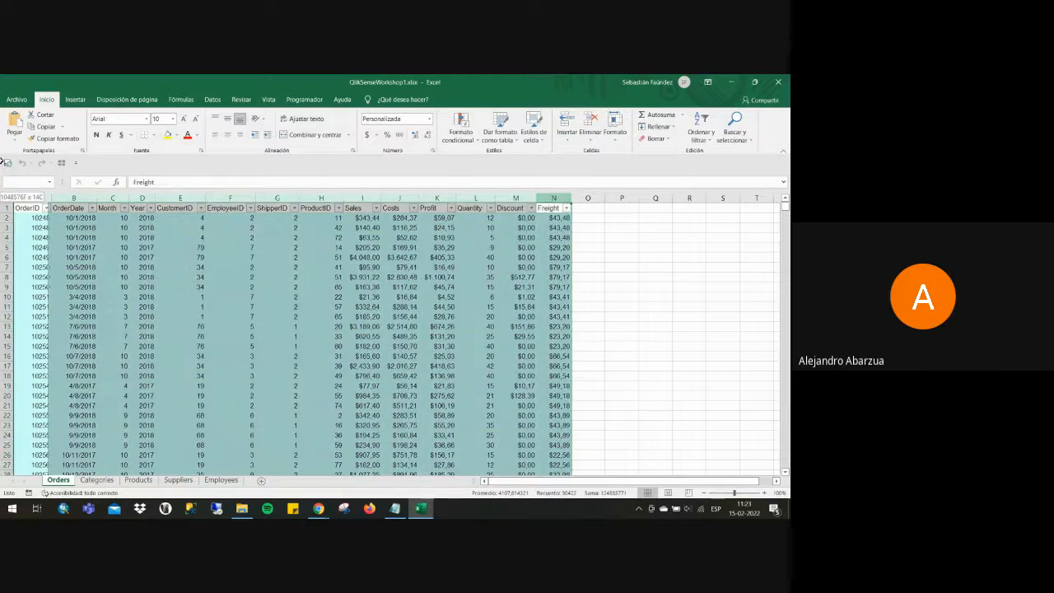
pyautogui.click(82, 247)
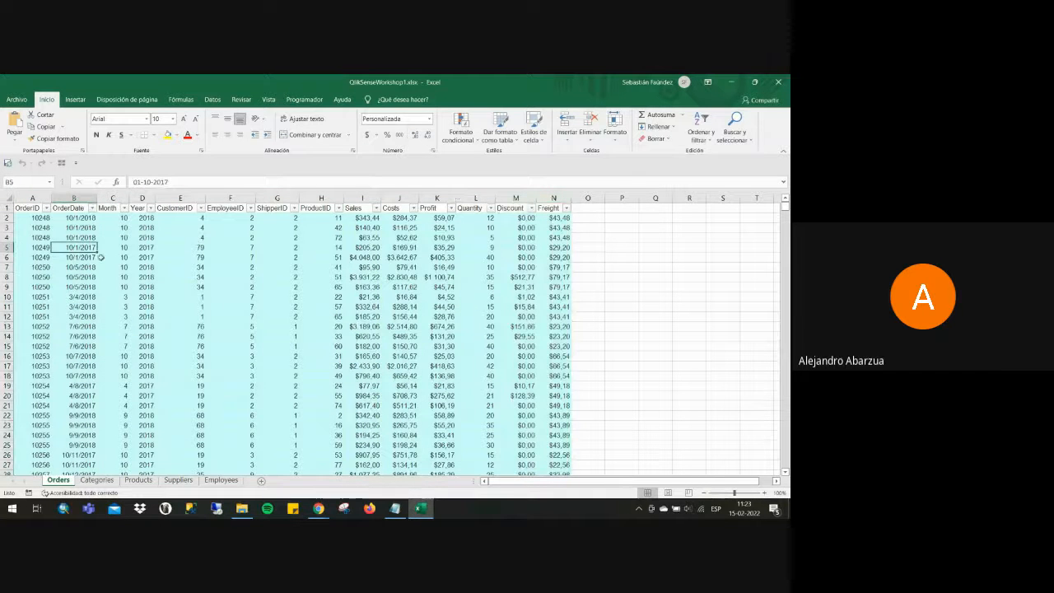
pyautogui.click(112, 255)
pyautogui.click(110, 247)
pyautogui.click(88, 247)
pyautogui.moveTo(88, 247); pyautogui.dragTo(148, 247)
pyautogui.click(173, 249)
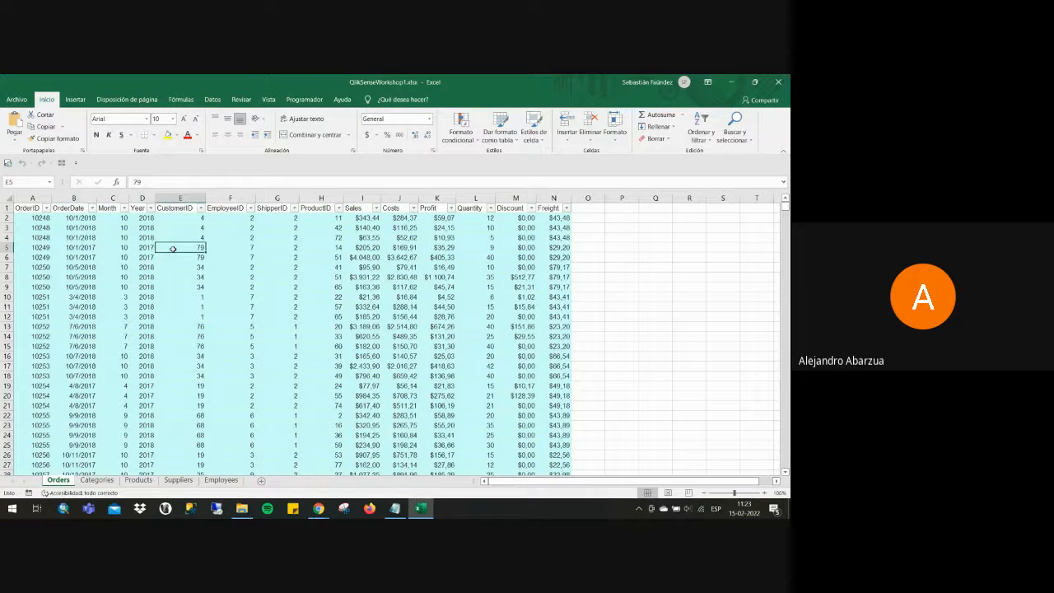
pyautogui.moveTo(76, 247); pyautogui.dragTo(148, 247)
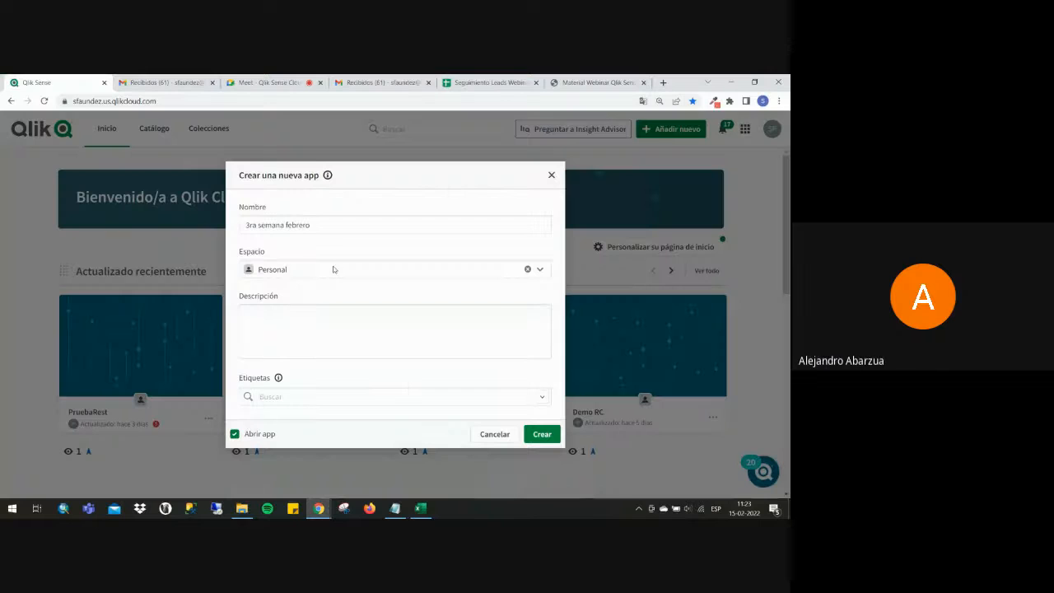
pyautogui.click(732, 81)
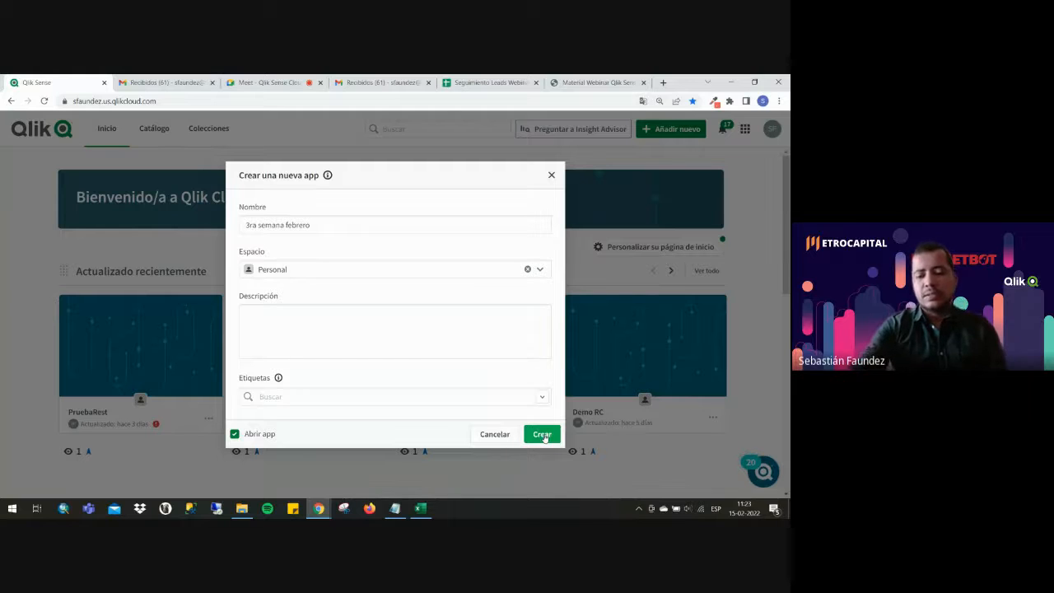
# Create the 3ra semana febrero app, let it open, and point out its identifier in the page address.
pyautogui.click(543, 435)
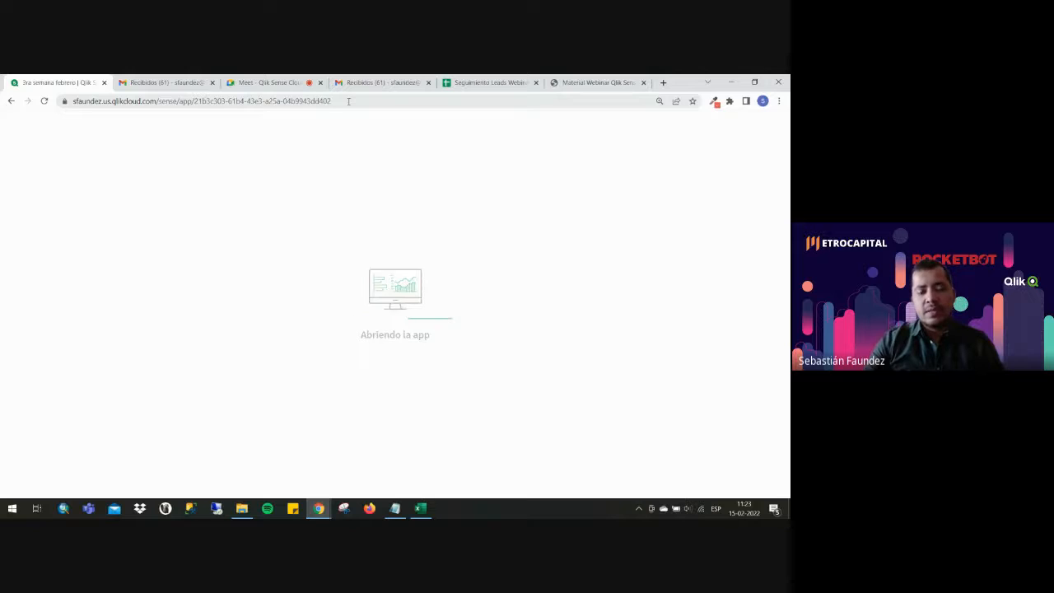
pyautogui.moveTo(348, 102); pyautogui.dragTo(294, 106)
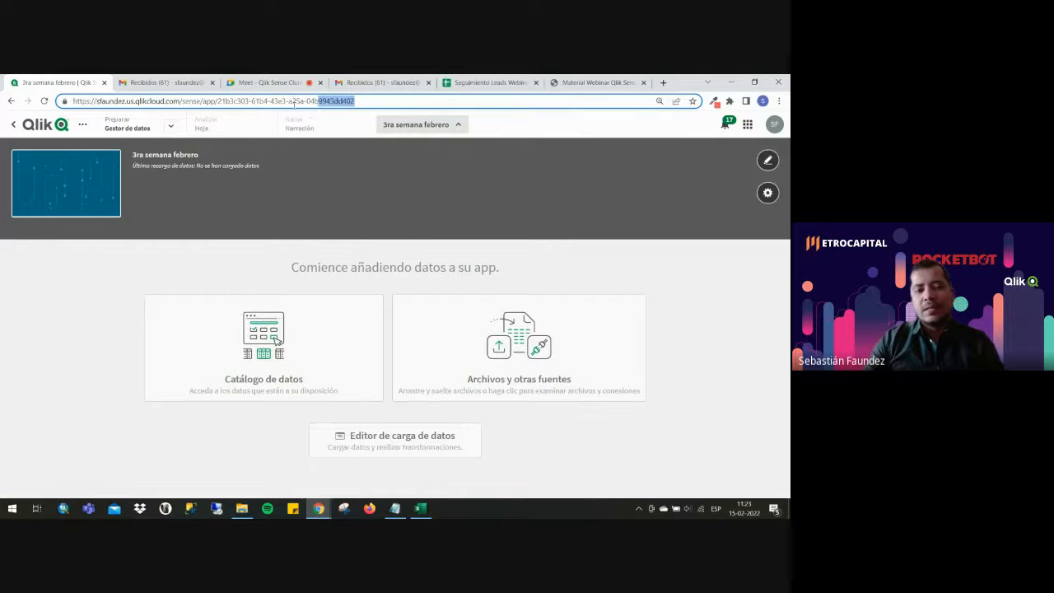
pyautogui.click(294, 105)
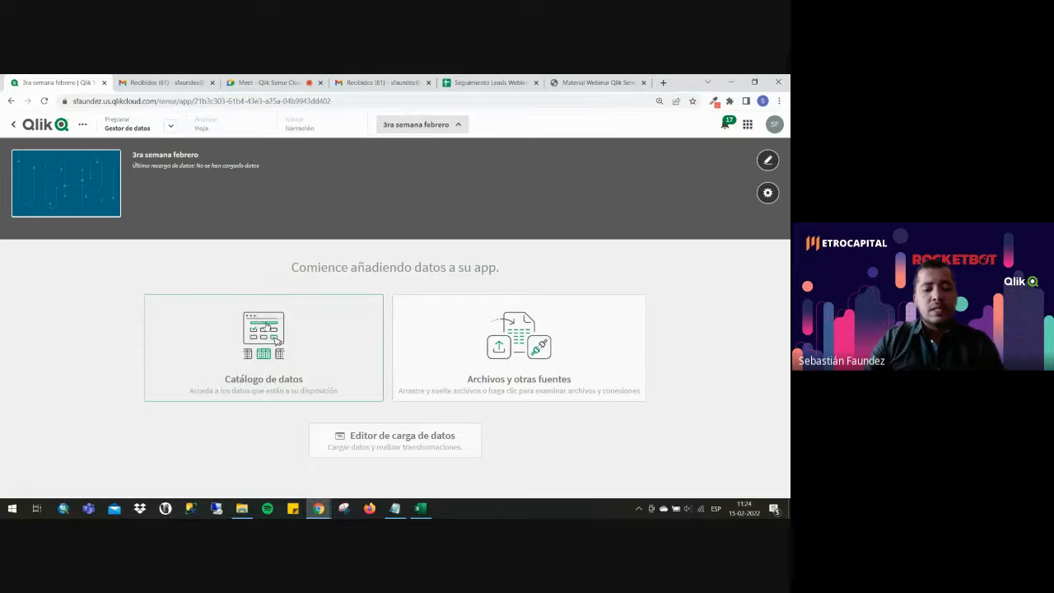
# Open the data catalog, preview the fields of the QlikSenseWorkshop1.xlsx dataset, and cancel without adding it to the app.
pyautogui.click(305, 320)
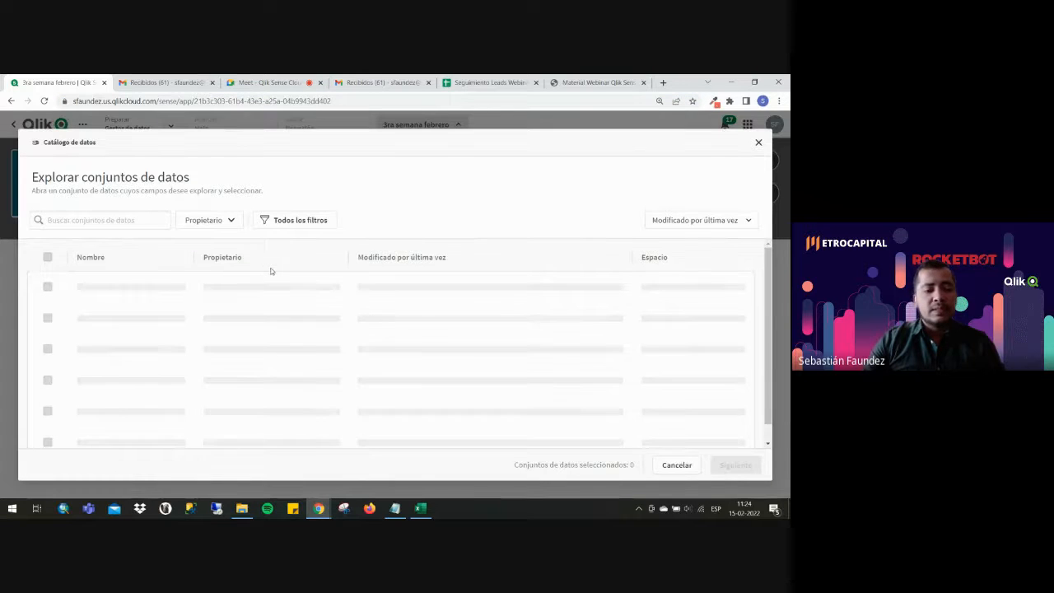
pyautogui.click(419, 509)
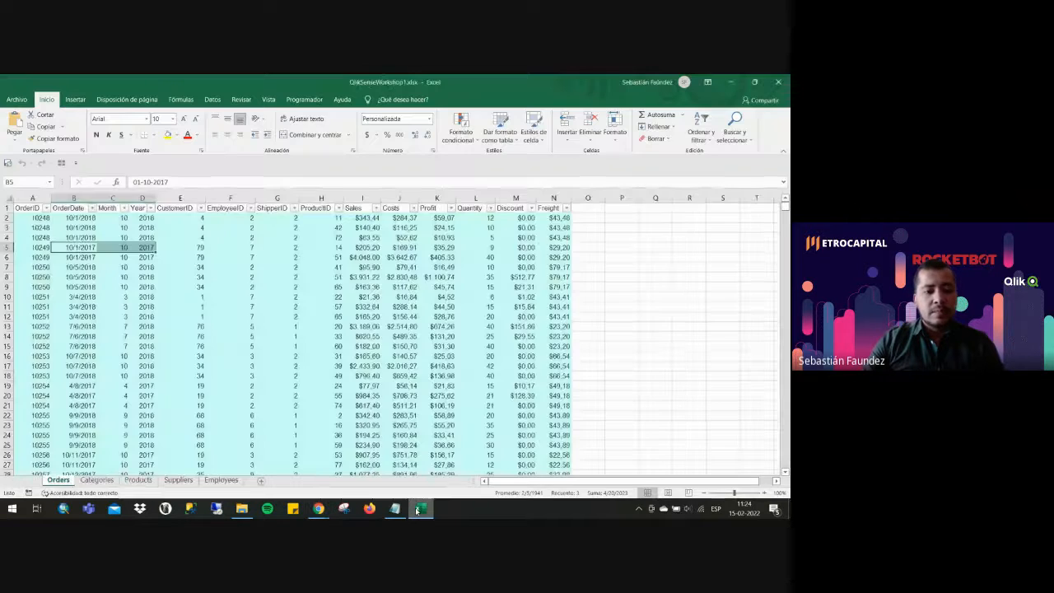
pyautogui.click(420, 509)
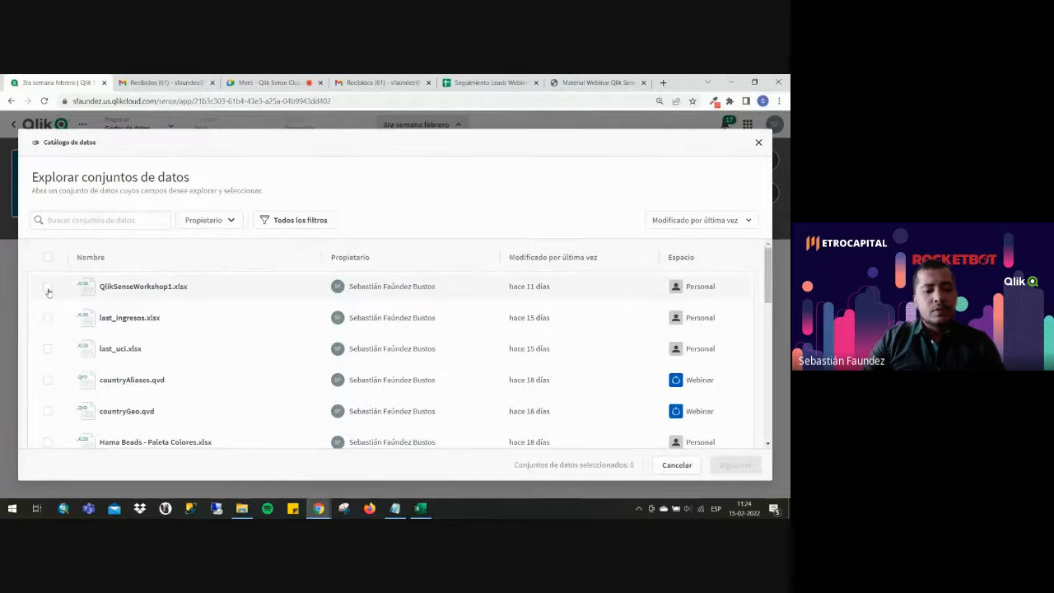
pyautogui.click(199, 285)
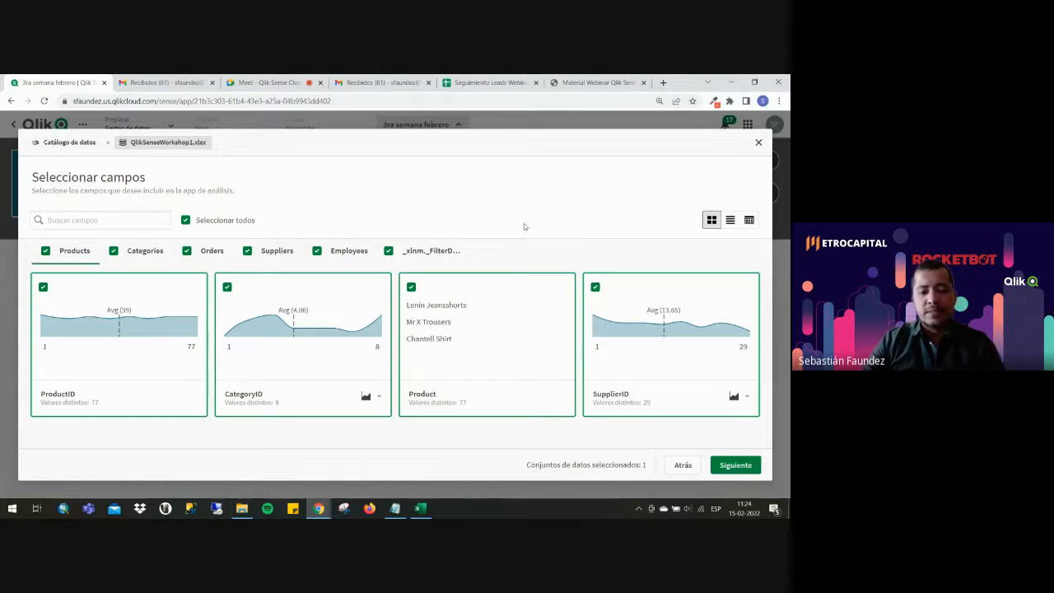
pyautogui.click(683, 464)
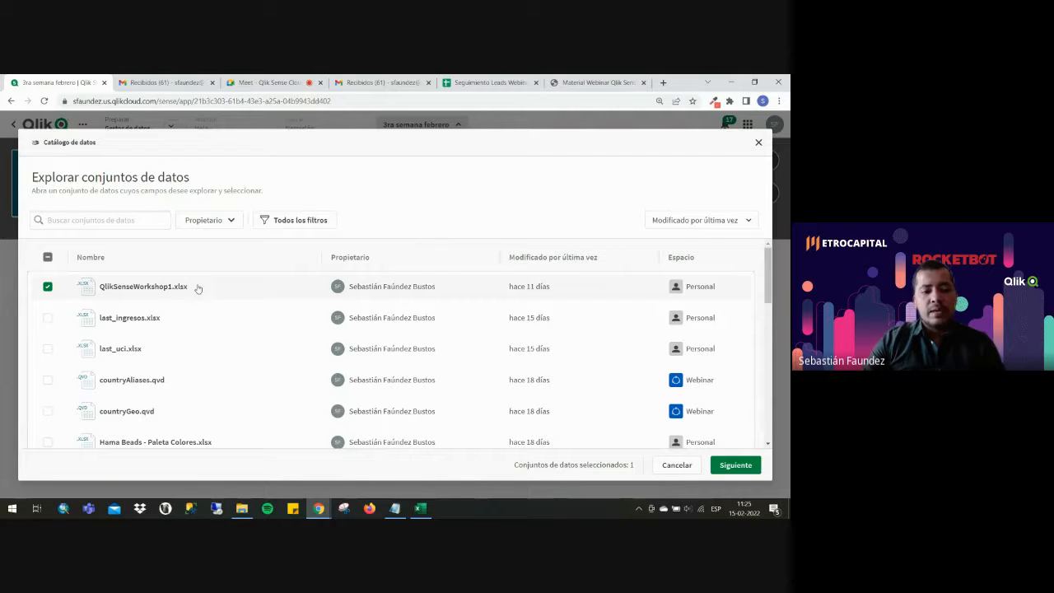
pyautogui.click(677, 466)
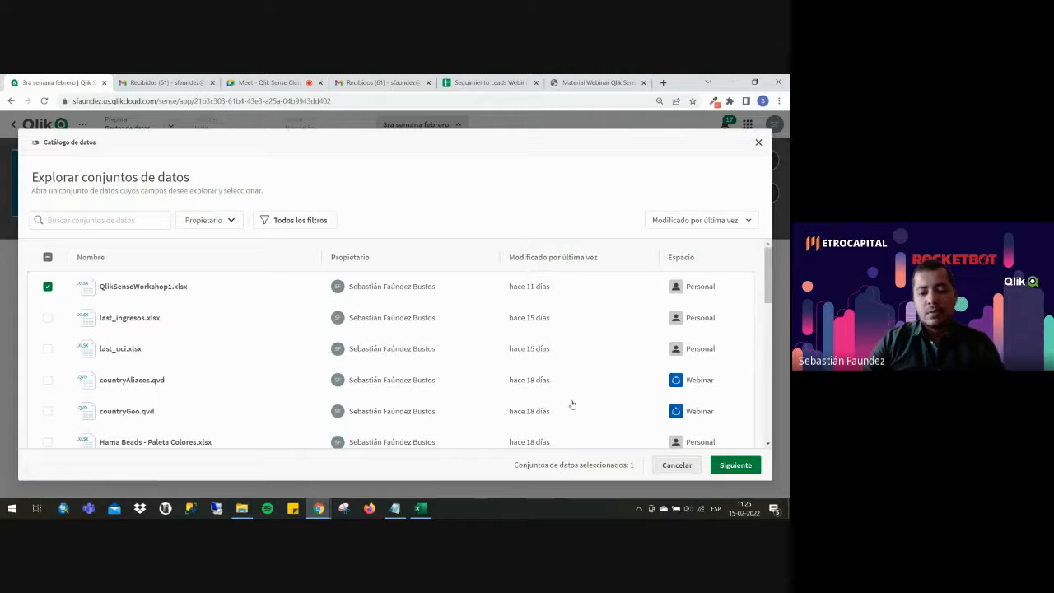
# Open the data load editor, add a new script section below Main, and open that empty section.
pyautogui.click(370, 364)
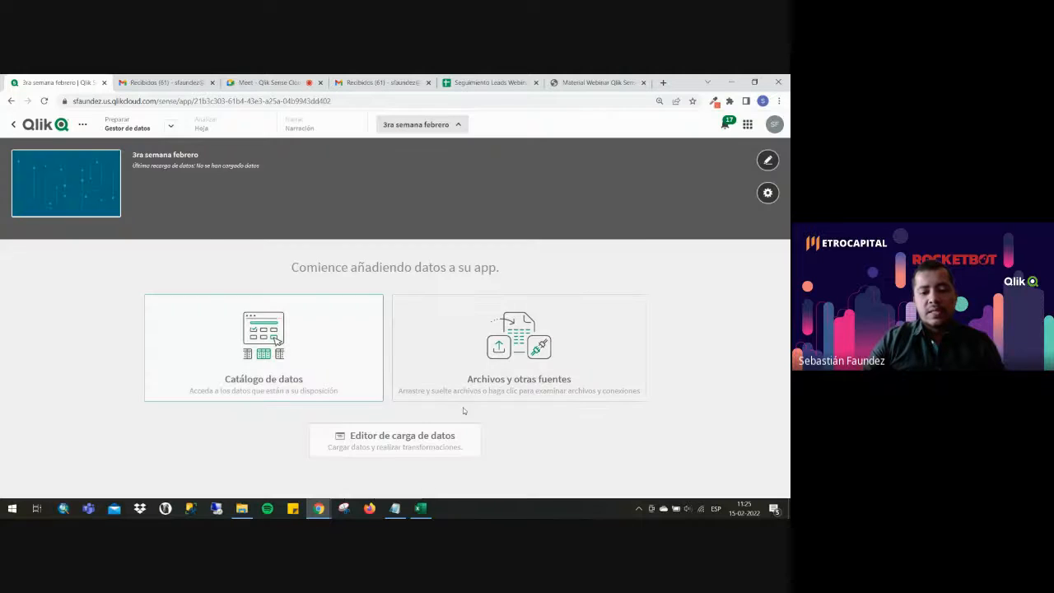
pyautogui.click(409, 383)
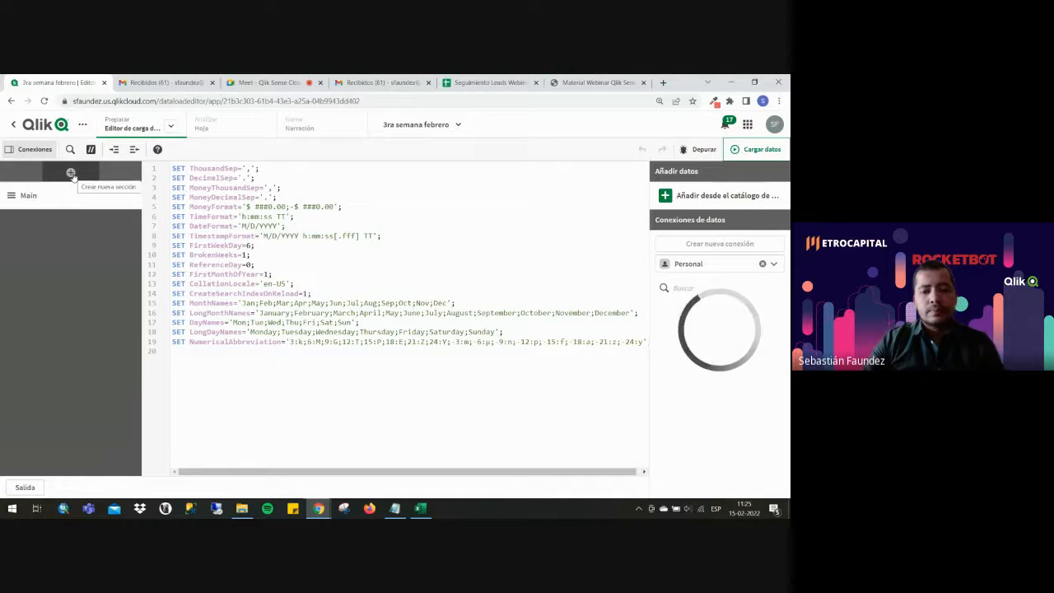
pyautogui.click(71, 173)
pyautogui.click(67, 194)
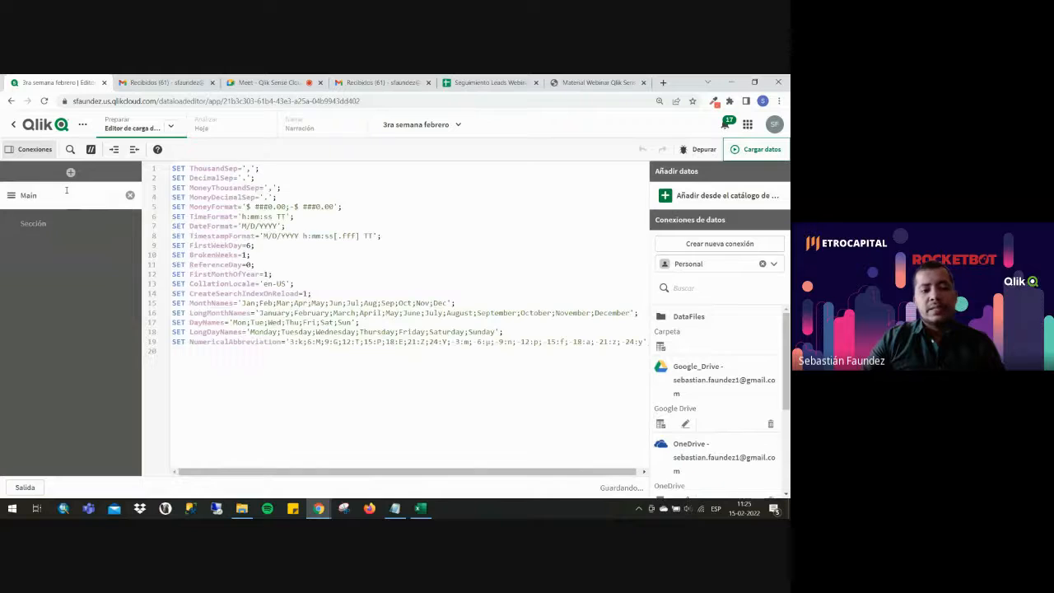
pyautogui.moveTo(458, 361); pyautogui.dragTo(123, 167)
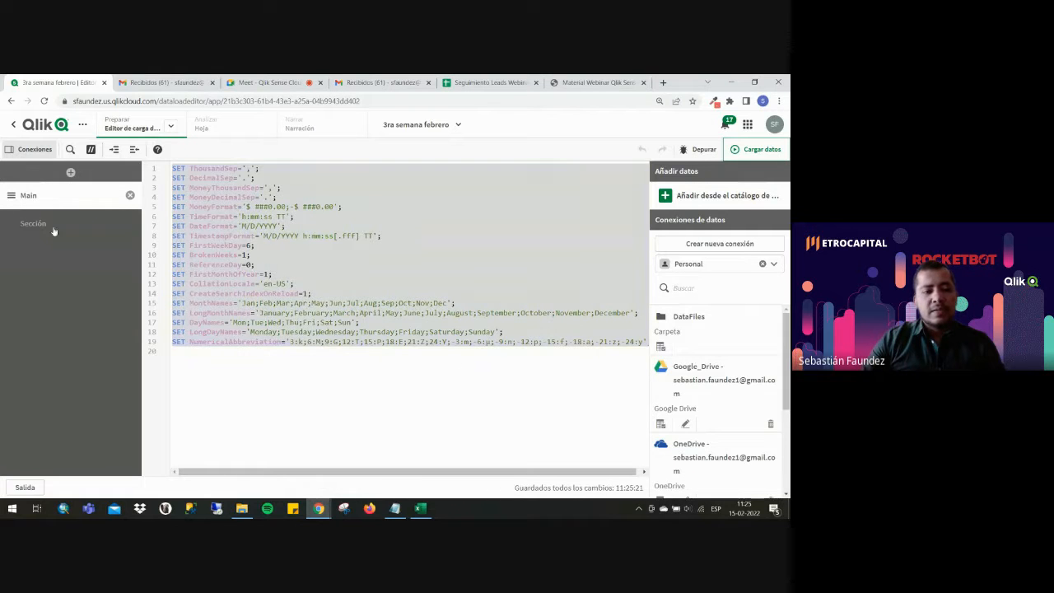
pyautogui.click(54, 230)
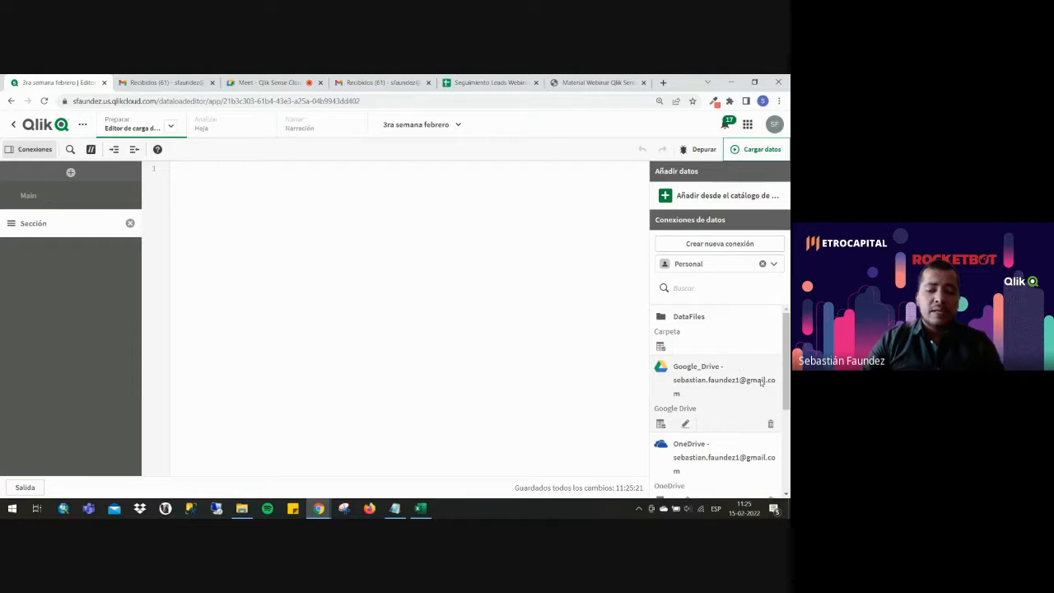
# Select QlikSenseWorkshop1.xlsx as the data source from Escritorio > MetroCapital > Metro Capital > Webinar 2022 > Febrero in the OneDrive connection.
pyautogui.scroll(-1, 783, 367)
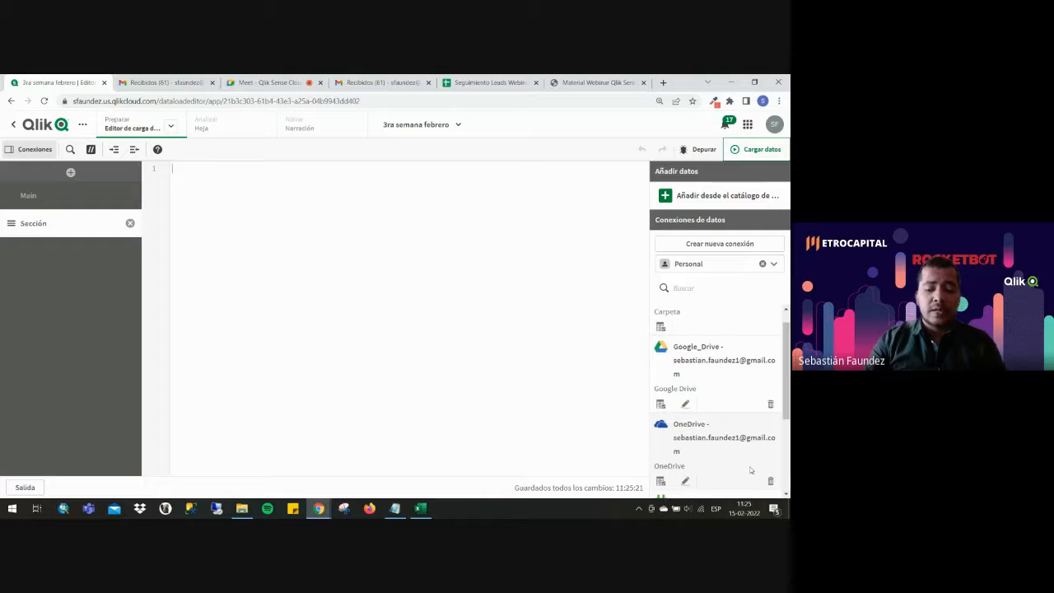
pyautogui.click(660, 482)
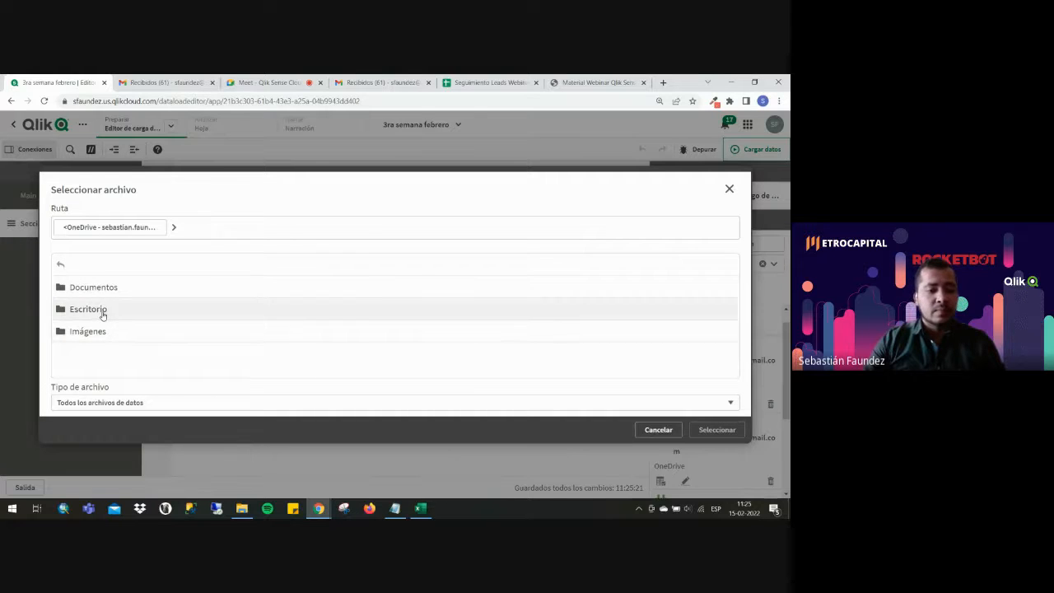
pyautogui.click(102, 309)
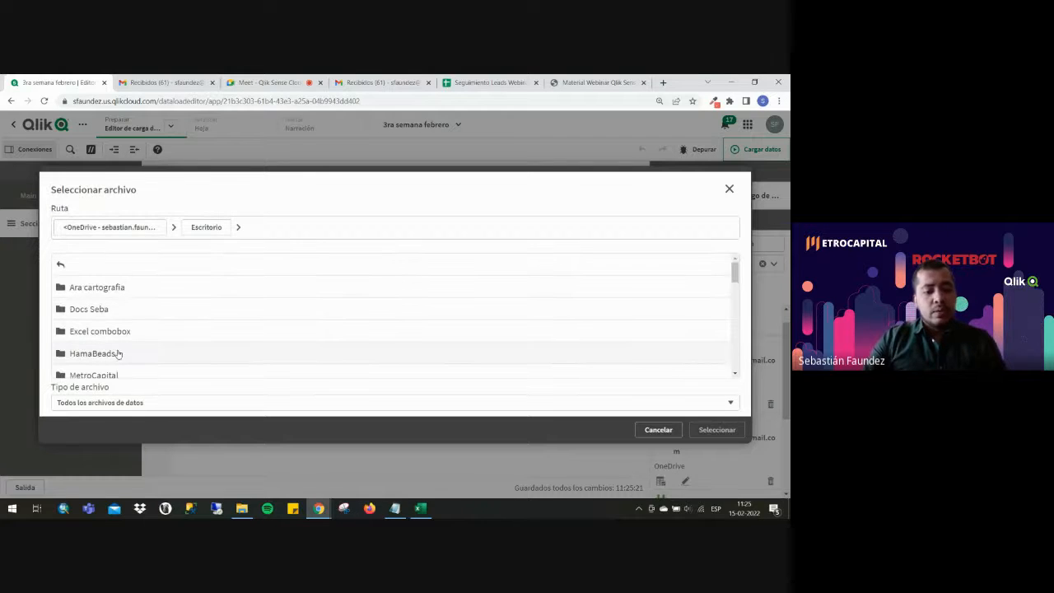
pyautogui.click(97, 374)
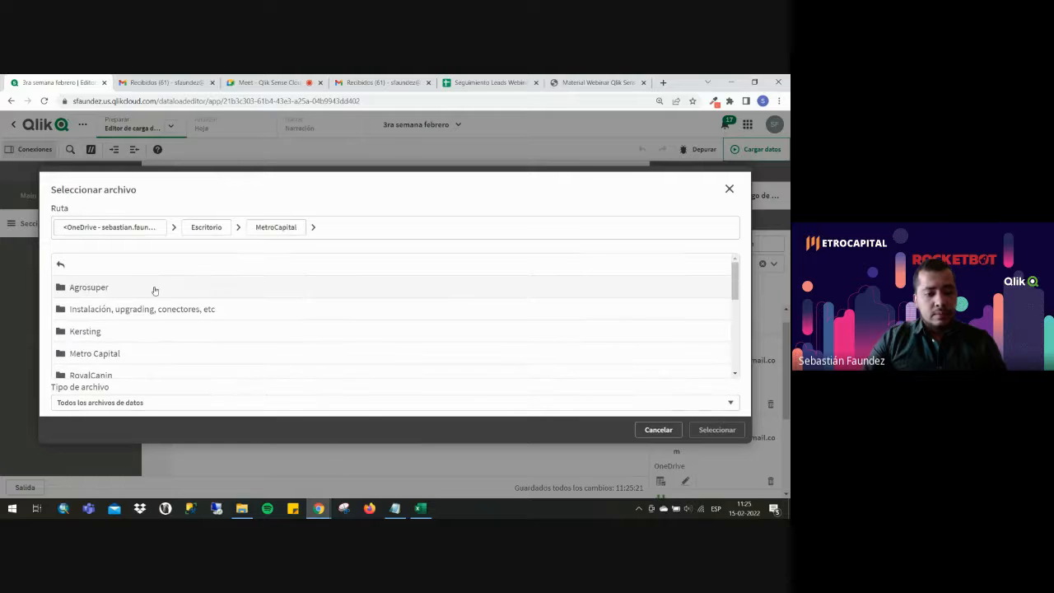
pyautogui.click(94, 354)
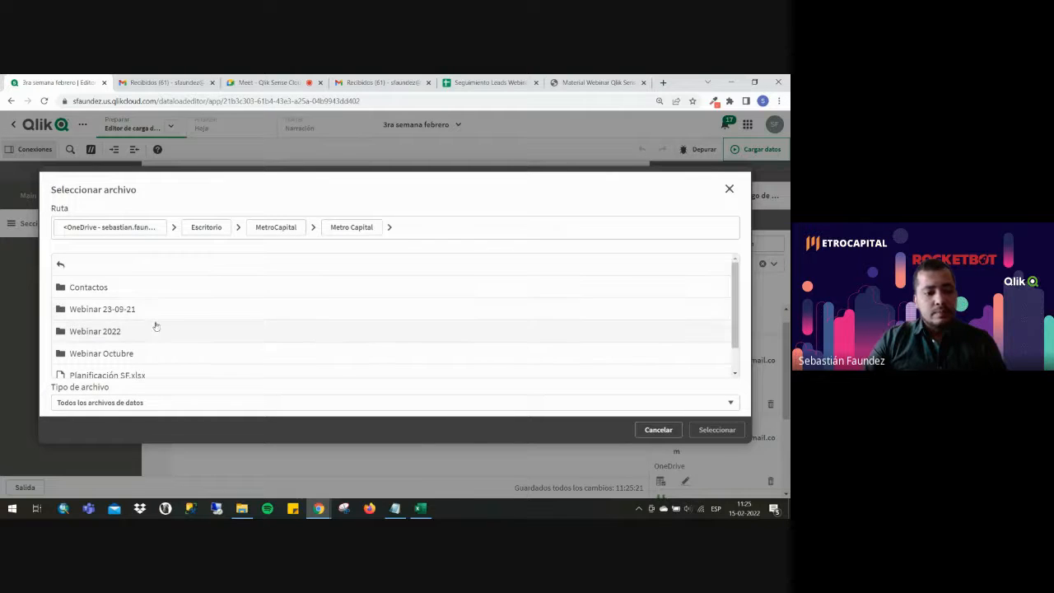
pyautogui.click(117, 334)
pyautogui.click(85, 309)
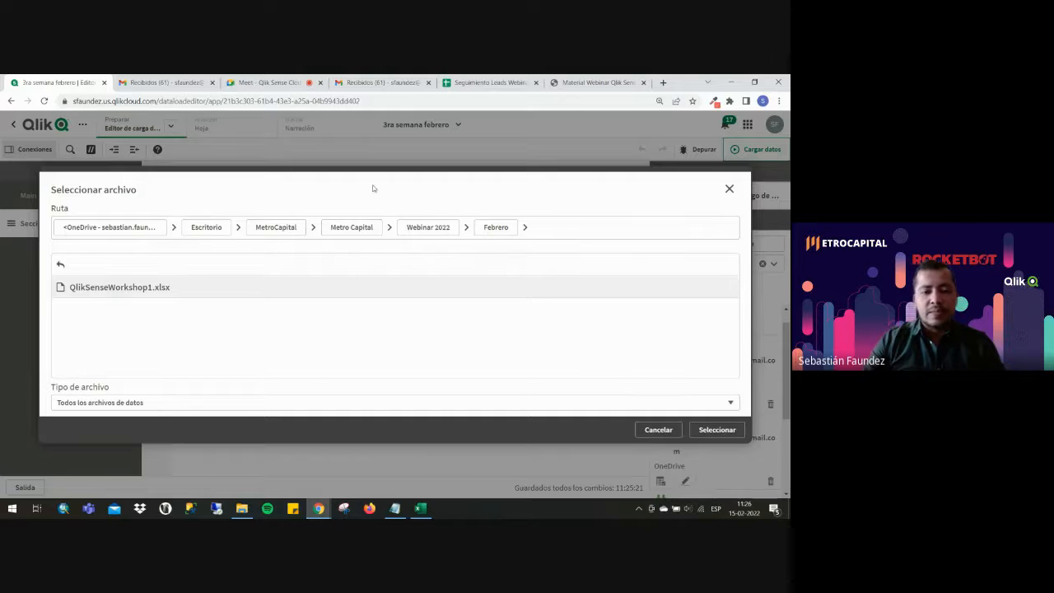
pyautogui.click(718, 430)
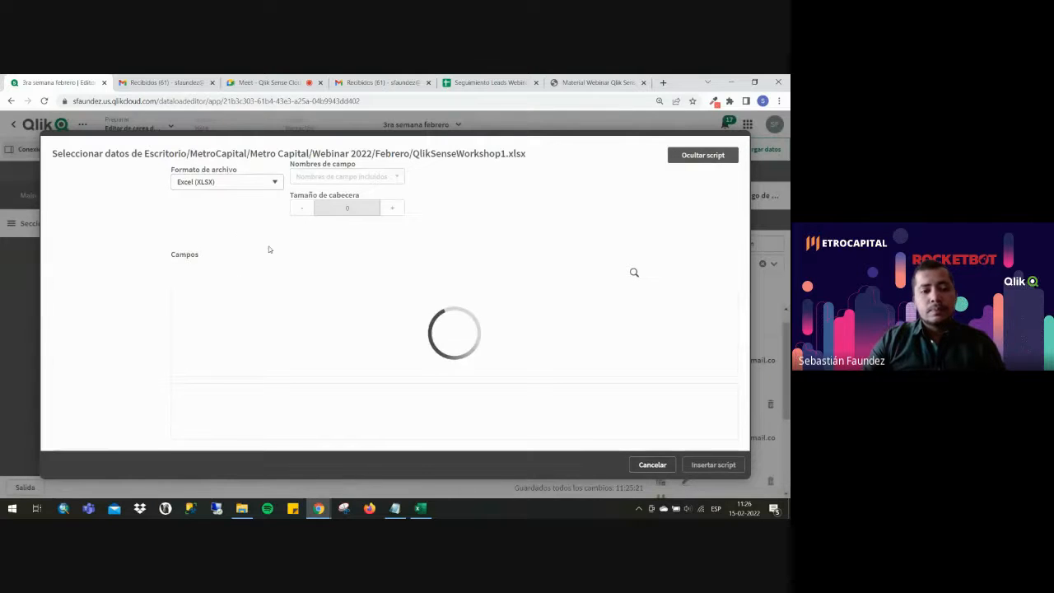
# Include the Categories, Products, Suppliers and Employees tables in the data selection along with Orders.
pyautogui.click(62, 236)
pyautogui.click(63, 256)
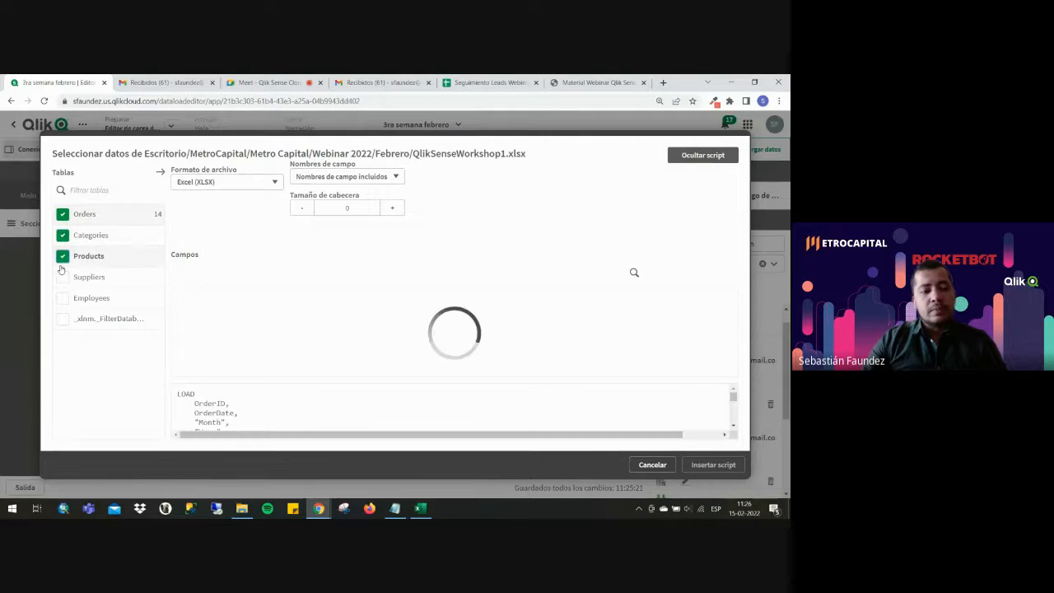
pyautogui.click(63, 277)
pyautogui.click(62, 299)
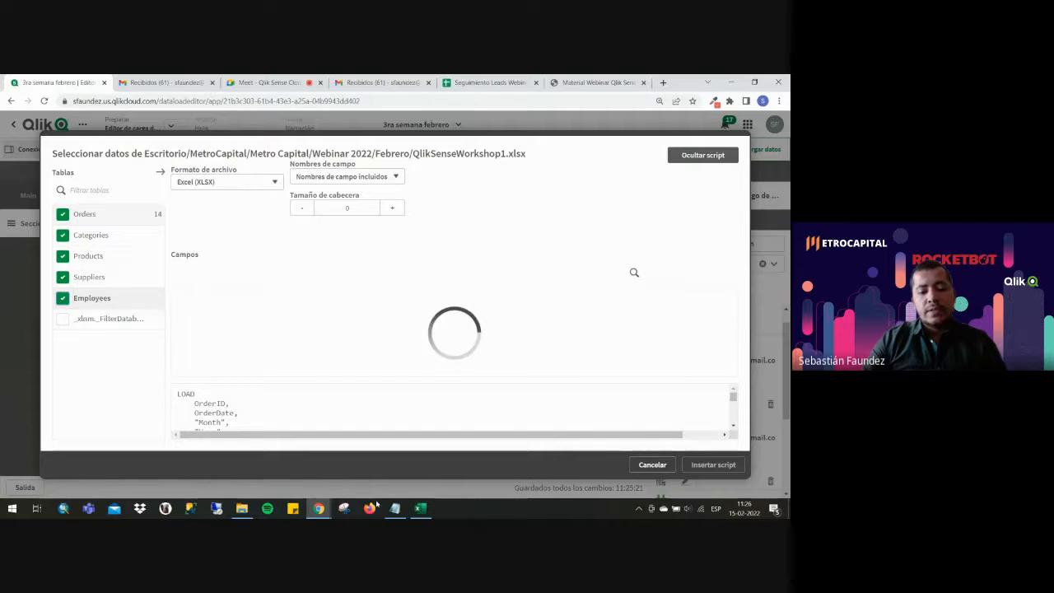
# Switch to the QlikSenseWorkshop1.xlsx workbook in Excel, check its sheets and the Orders columns from OrderID to Freight, and return to Qlik Sense.
pyautogui.click(421, 509)
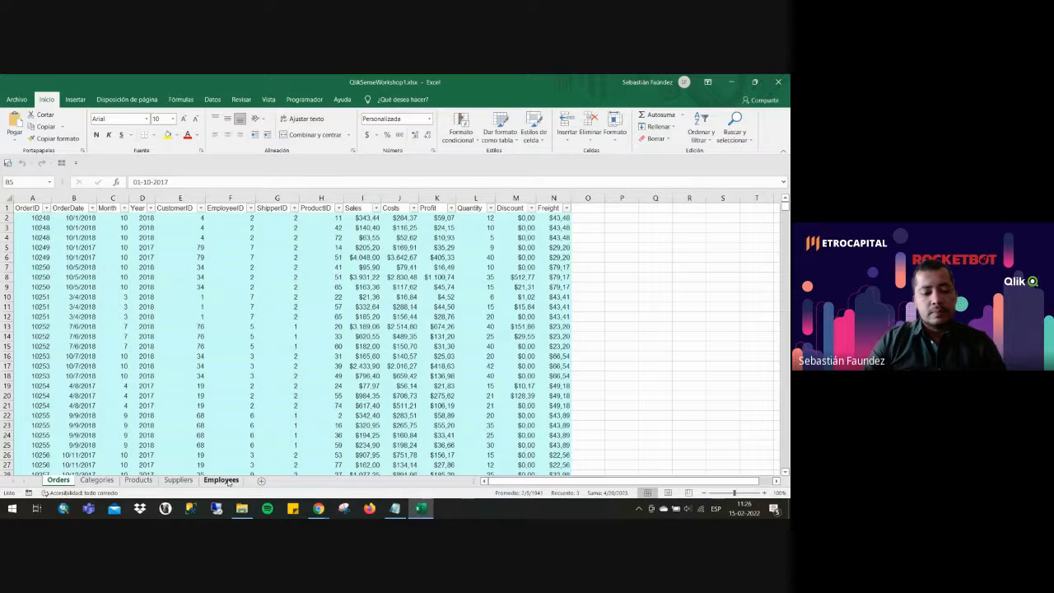
pyautogui.click(138, 480)
pyautogui.click(97, 480)
pyautogui.click(58, 480)
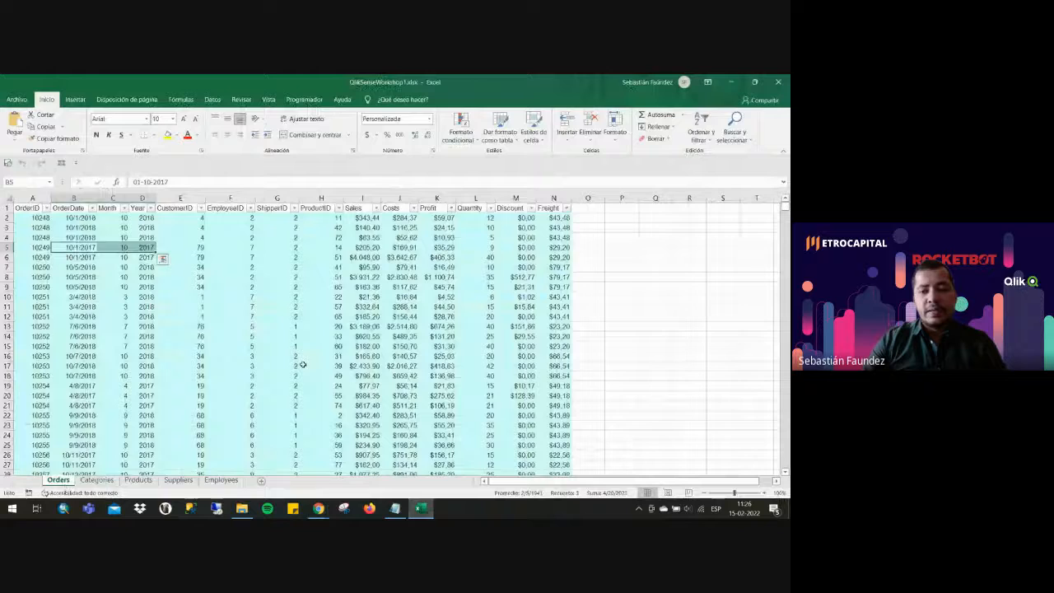
pyautogui.click(729, 83)
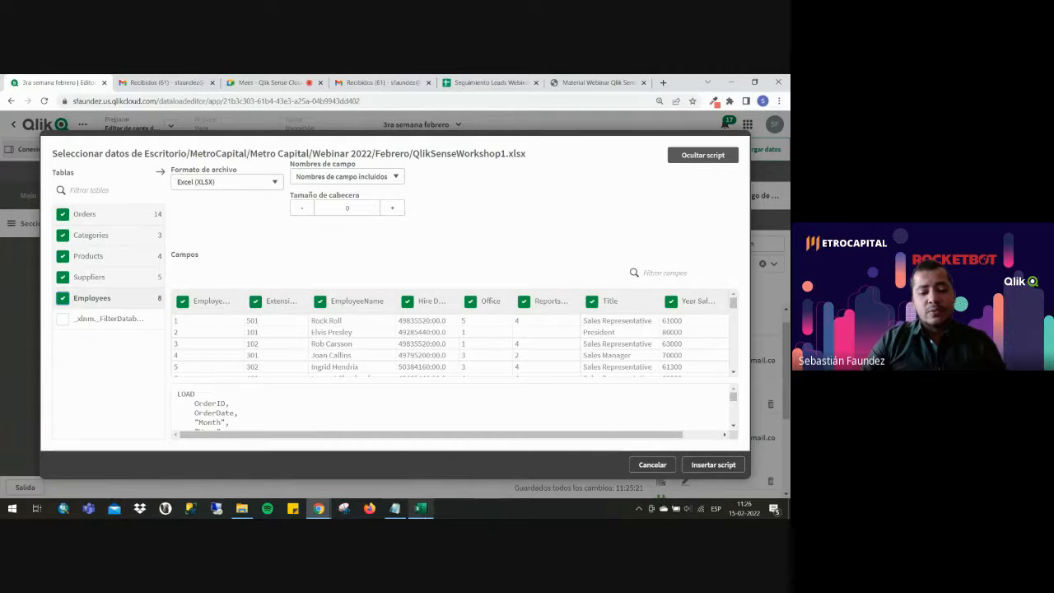
pyautogui.click(421, 509)
pyautogui.moveTo(33, 198); pyautogui.dragTo(560, 202)
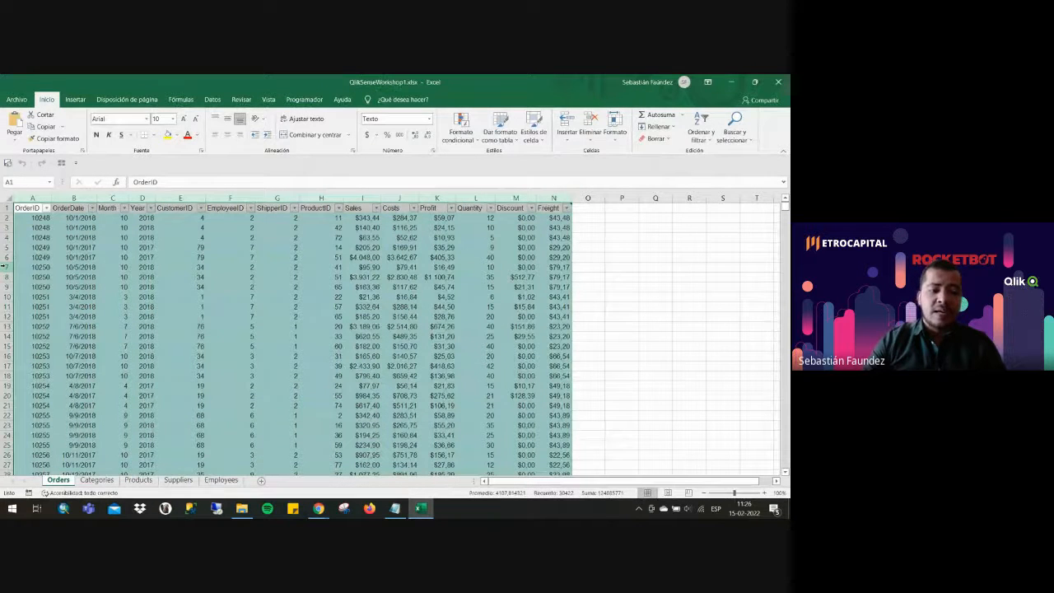
pyautogui.hotkey('alt', 'Tab')
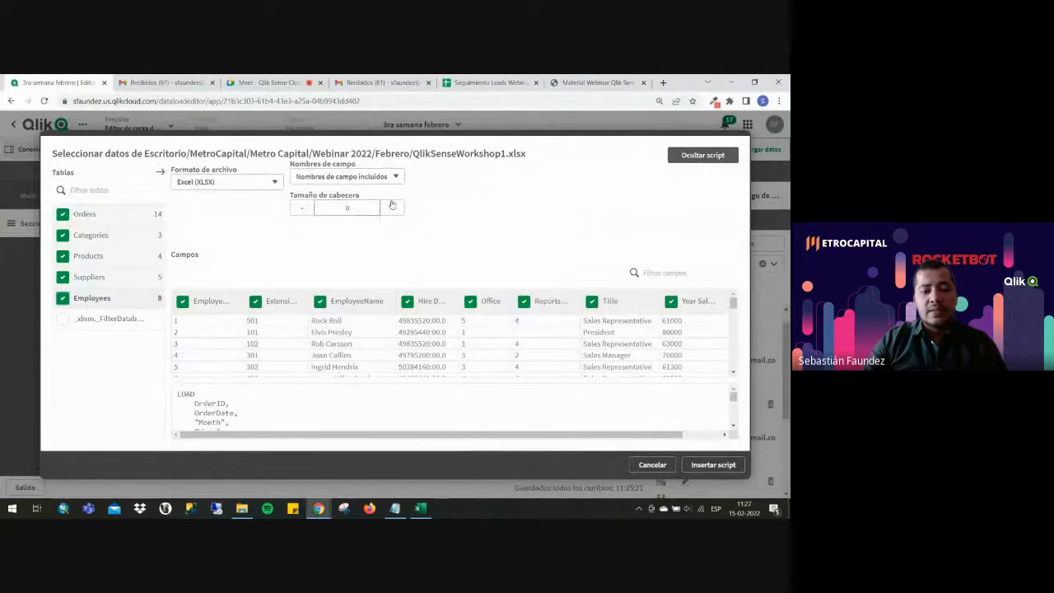
# Try a header size of 1, restore it to 0, and insert the load script for the selected tables.
pyautogui.click(392, 209)
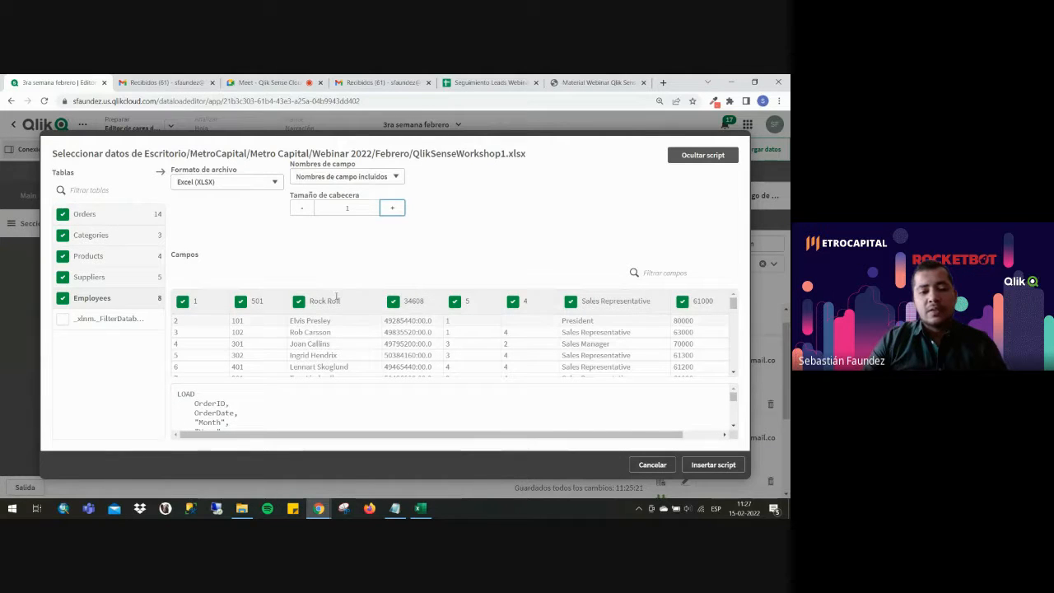
pyautogui.click(300, 210)
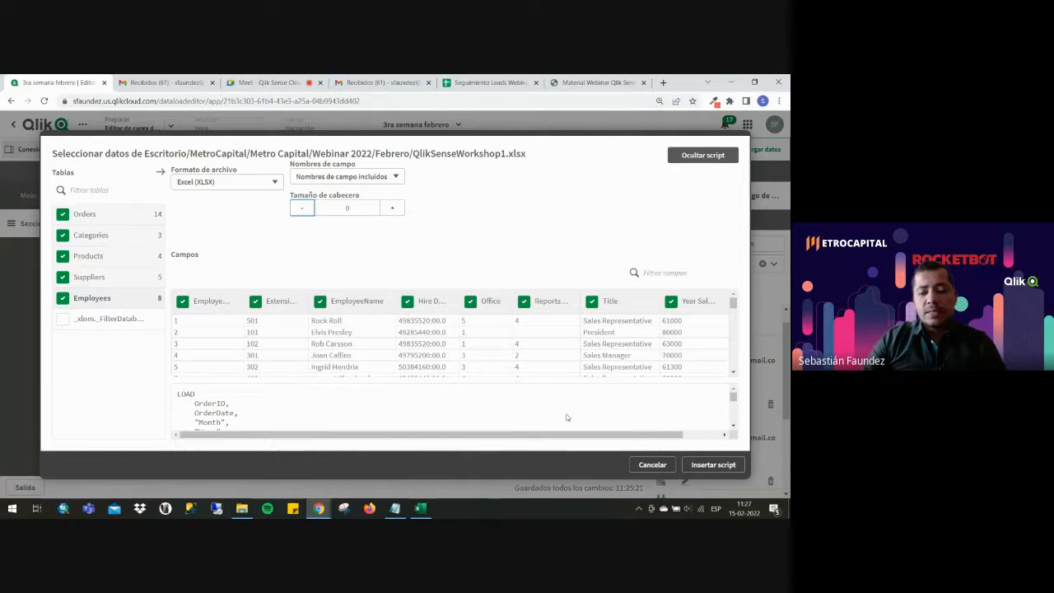
pyautogui.scroll(10, 425, 296)
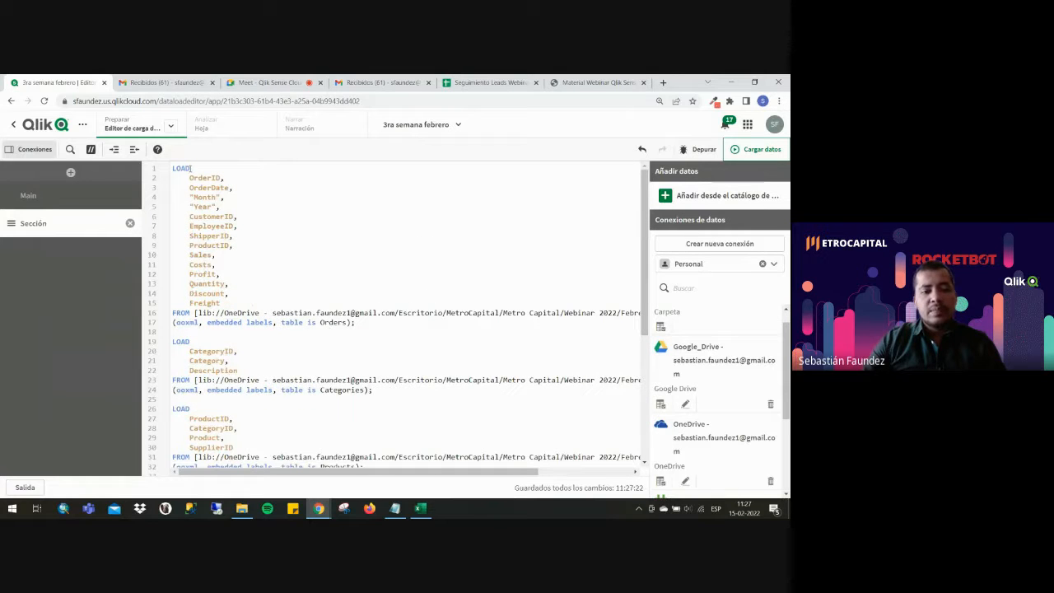
# Label the first LOAD statement by adding the line Orders: above it, copying the table name from its source clause.
pyautogui.moveTo(384, 324); pyautogui.dragTo(169, 165)
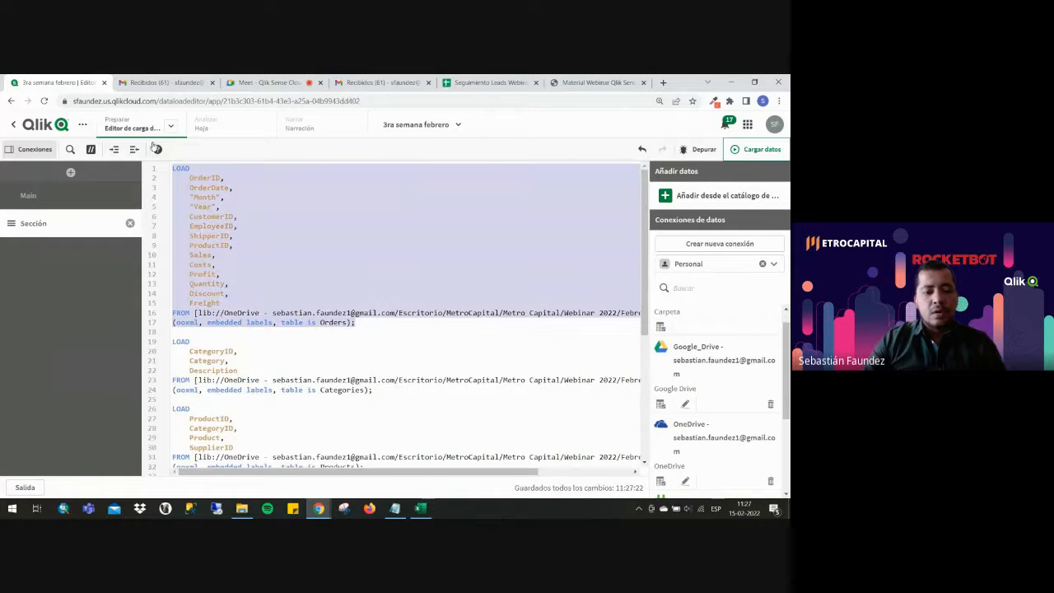
pyautogui.click(176, 312)
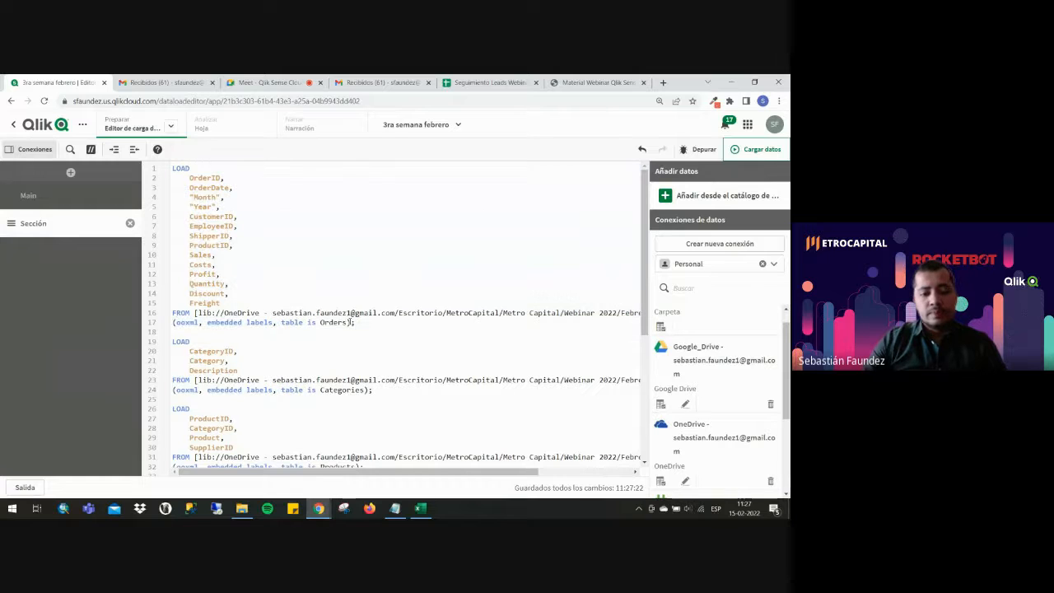
pyautogui.tripleClick(188, 313)
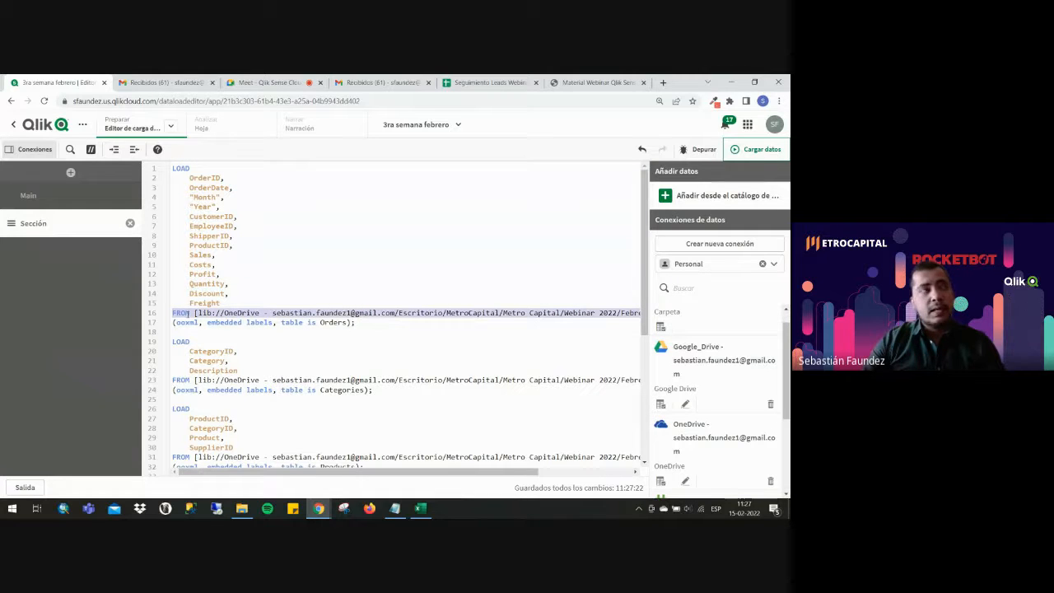
pyautogui.moveTo(276, 321); pyautogui.dragTo(448, 315)
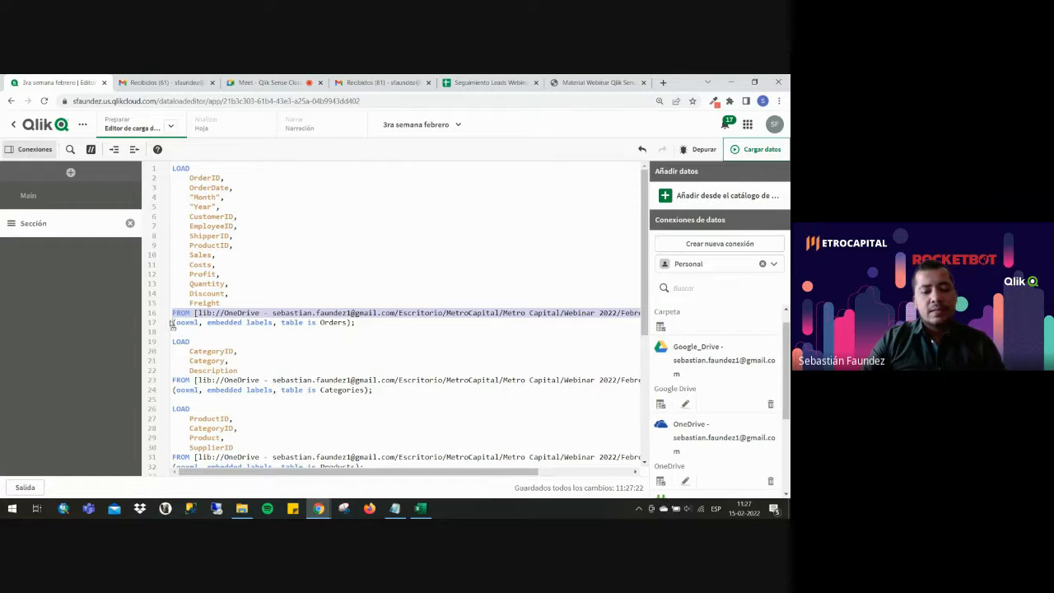
pyautogui.doubleClick(324, 322)
pyautogui.hotkey('ctrl', 'c')
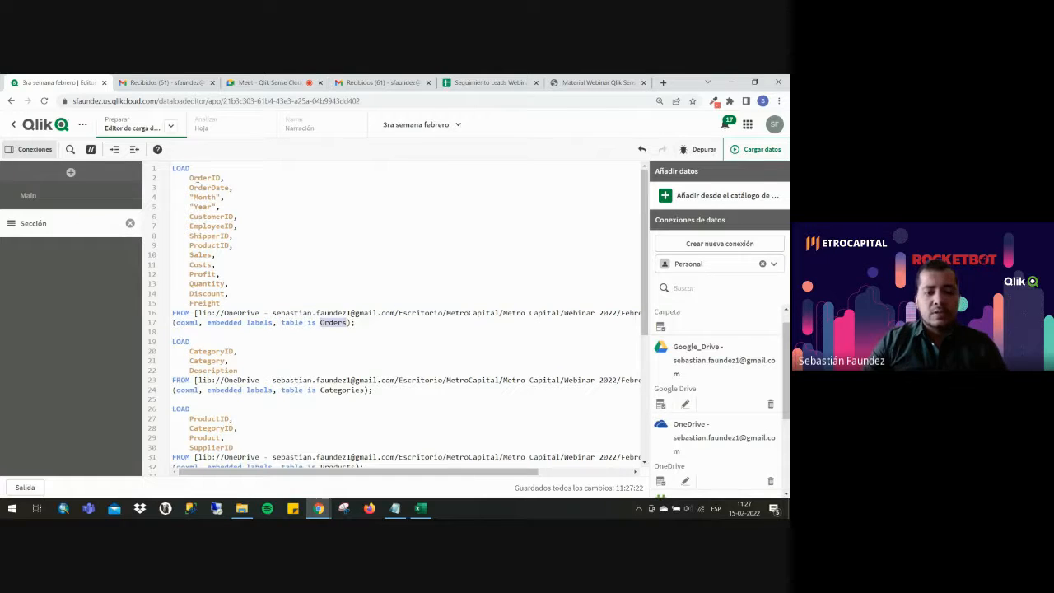
pyautogui.click(173, 168)
pyautogui.press('Return')
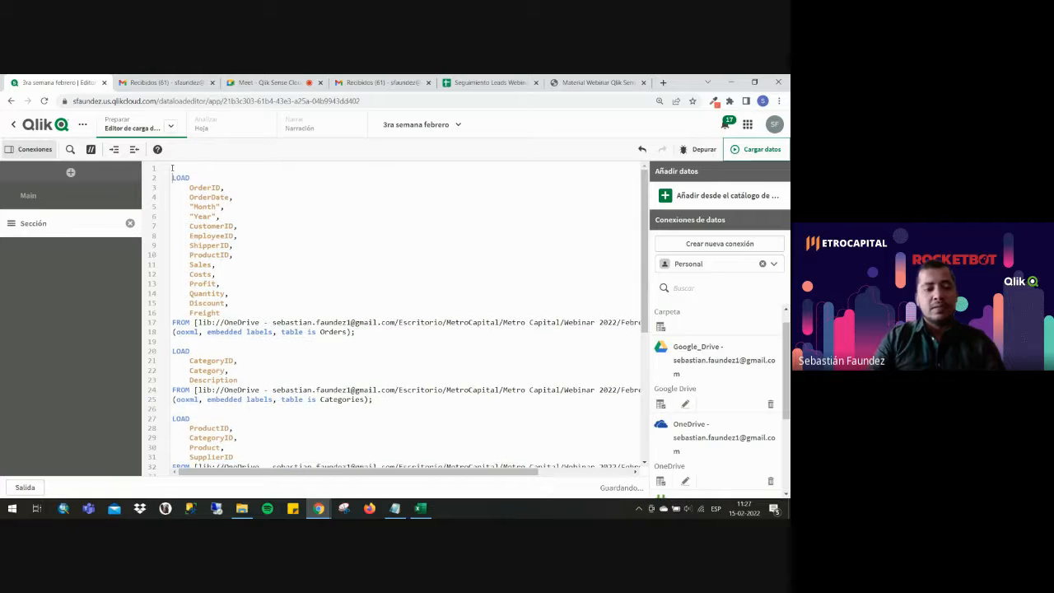
pyautogui.hotkey('ctrl', 'v')
pyautogui.write(':')
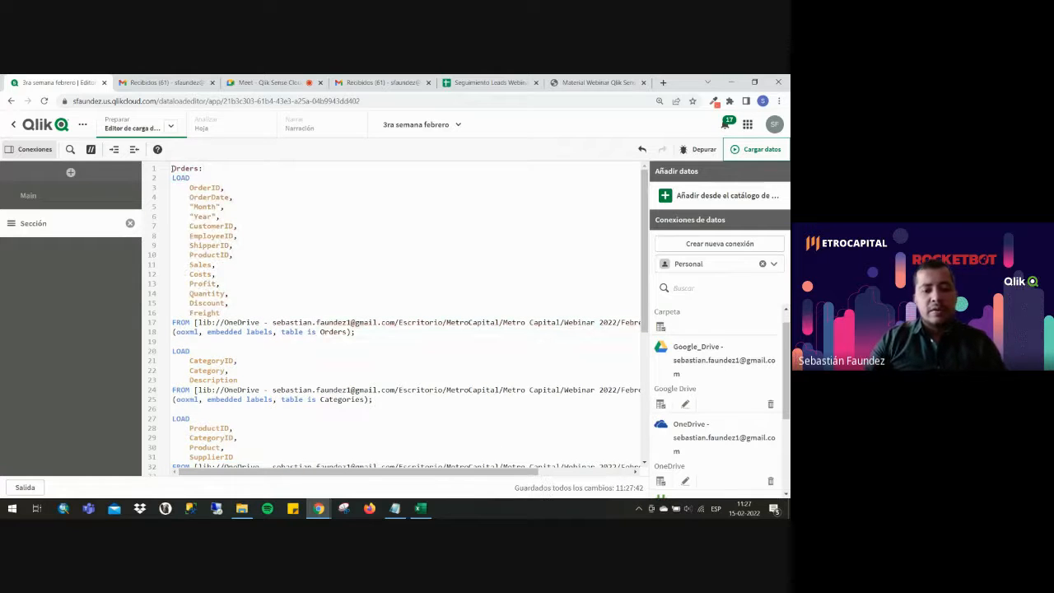
# Label the second LOAD statement by adding the line Categories: above it, copying the table name from its source clause.
pyautogui.doubleClick(351, 399)
pyautogui.hotkey('ctrl', 'c')
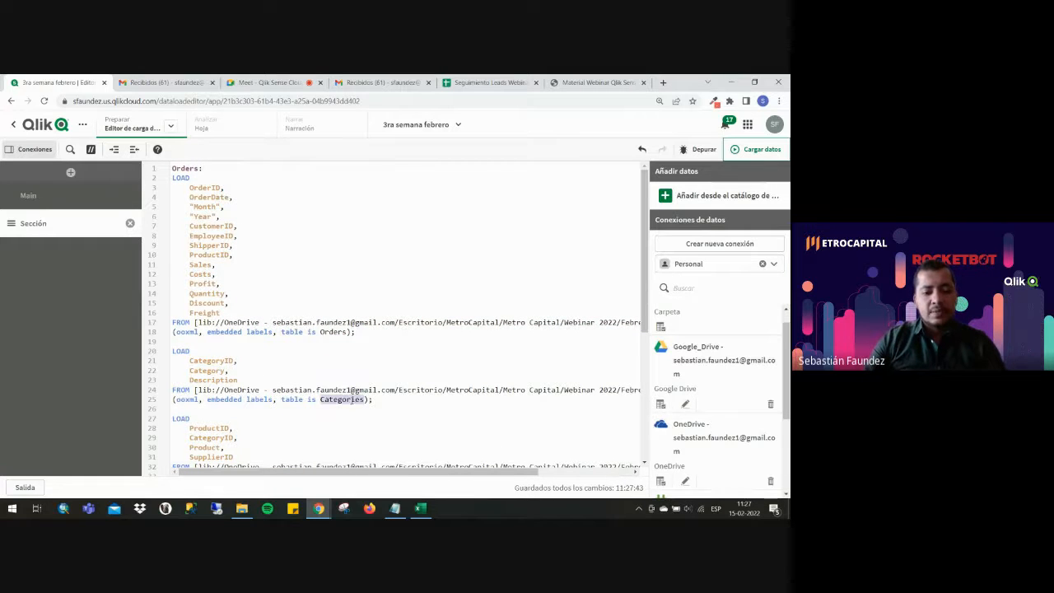
pyautogui.click(198, 344)
pyautogui.press('Return')
pyautogui.hotkey('ctrl', 'v')
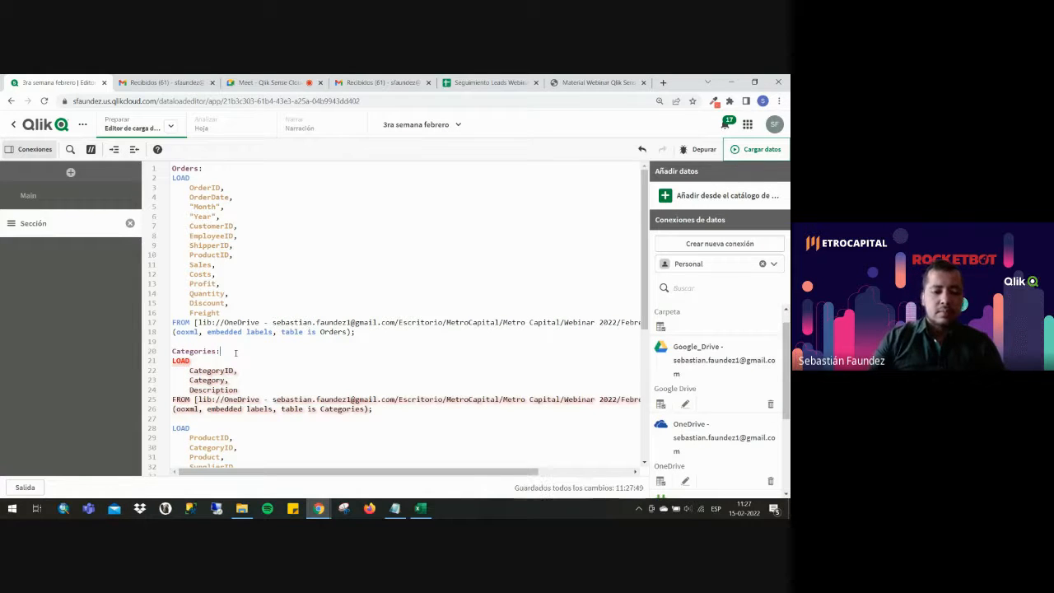
pyautogui.write(':')
# Add the label line Products: above the third LOAD statement, copying the table name from its source clause.
pyautogui.doubleClick(341, 409)
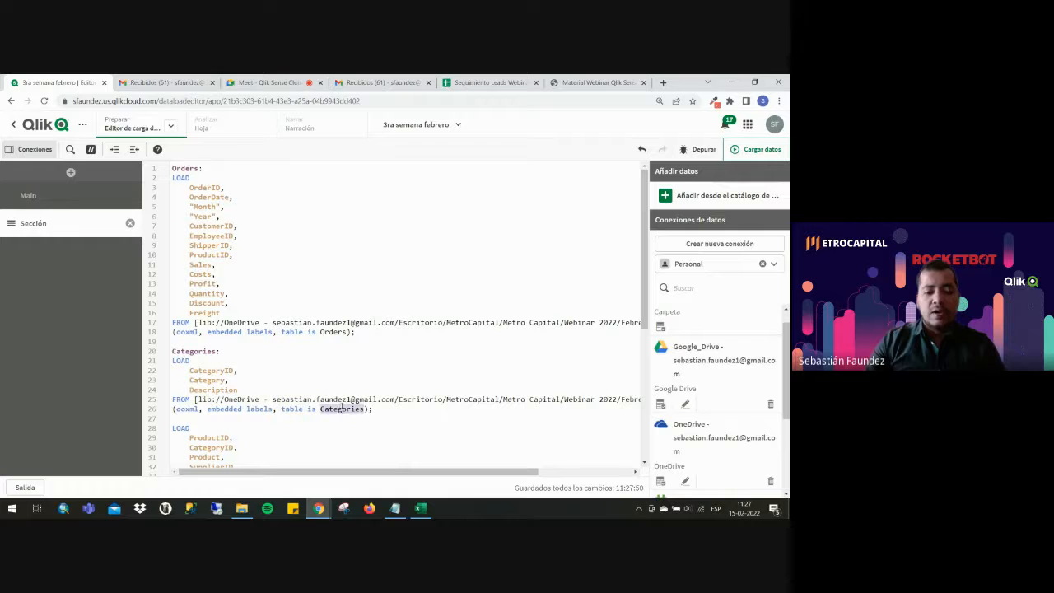
pyautogui.scroll(-2, 205, 356)
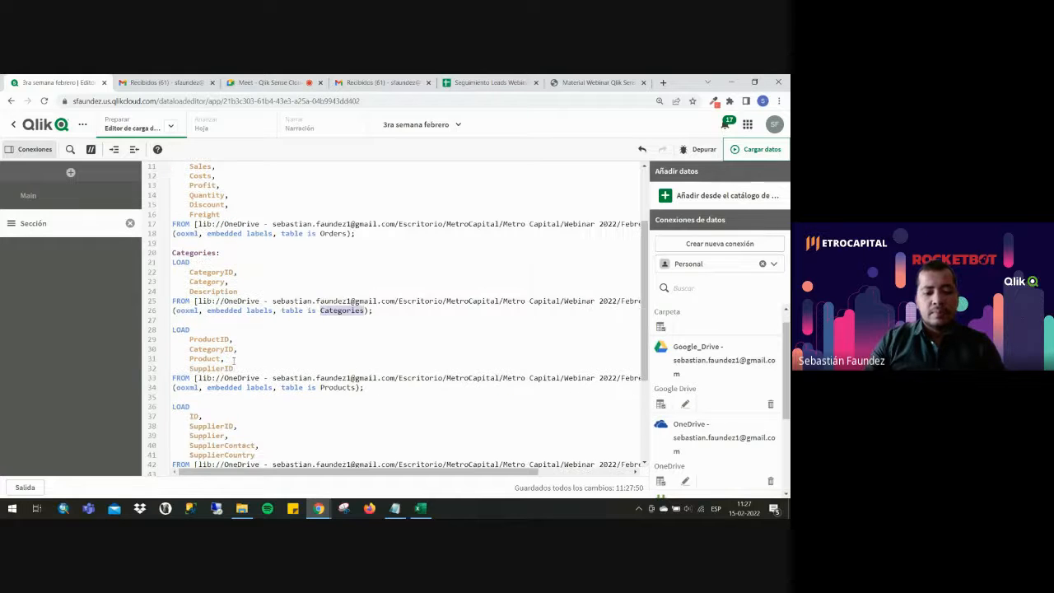
pyautogui.doubleClick(337, 383)
pyautogui.hotkey('ctrl', 'c')
pyautogui.click(208, 316)
pyautogui.press('Return')
pyautogui.hotkey('ctrl', 'v')
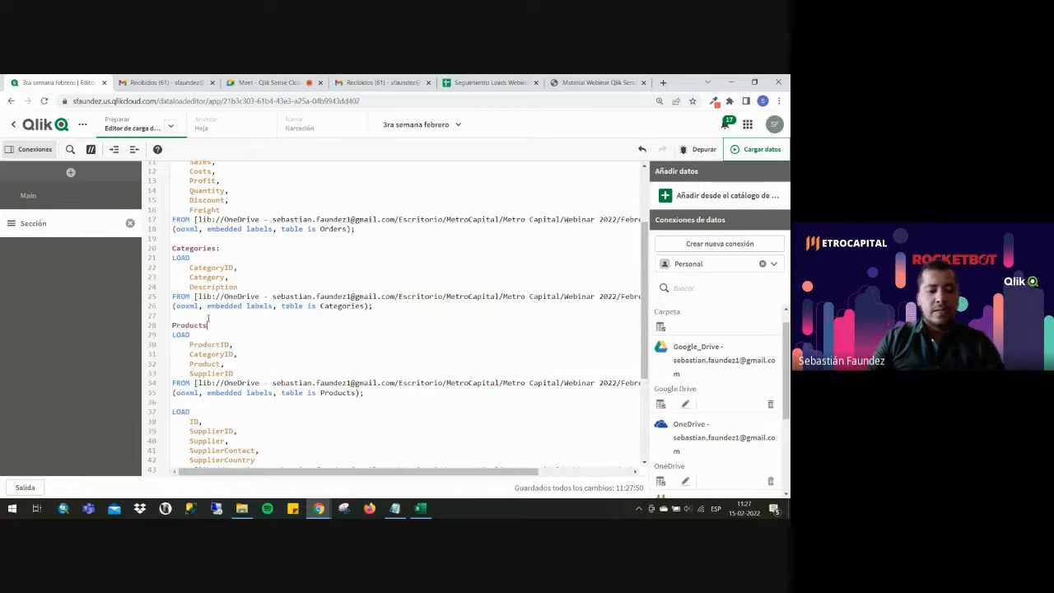
# Add the label line Suppliers: above the LOAD statement that reads the Suppliers table, copying the name from its source clause.
pyautogui.scroll(-3, 208, 319)
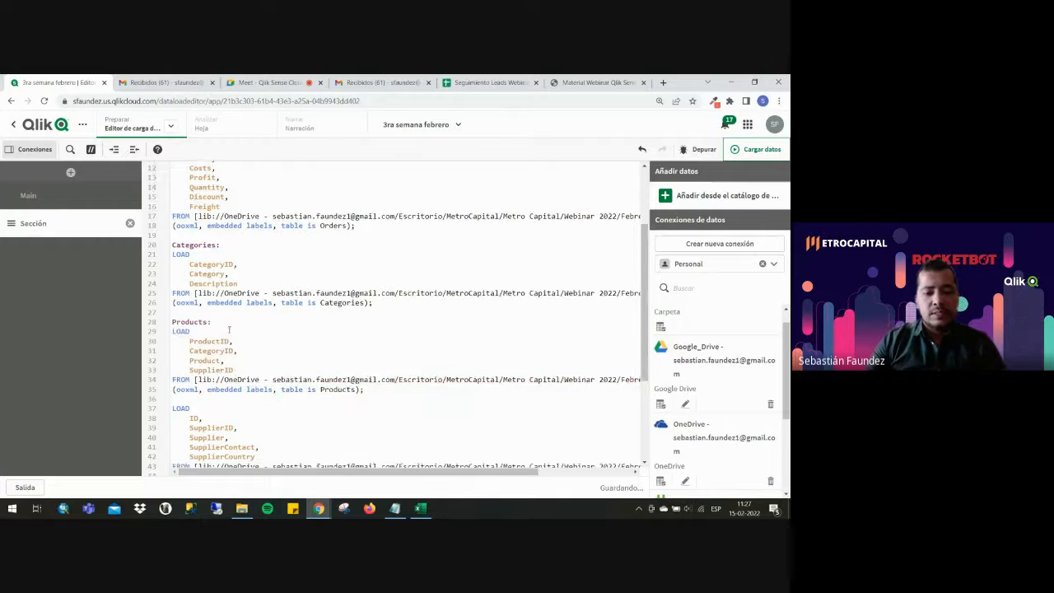
pyautogui.doubleClick(339, 326)
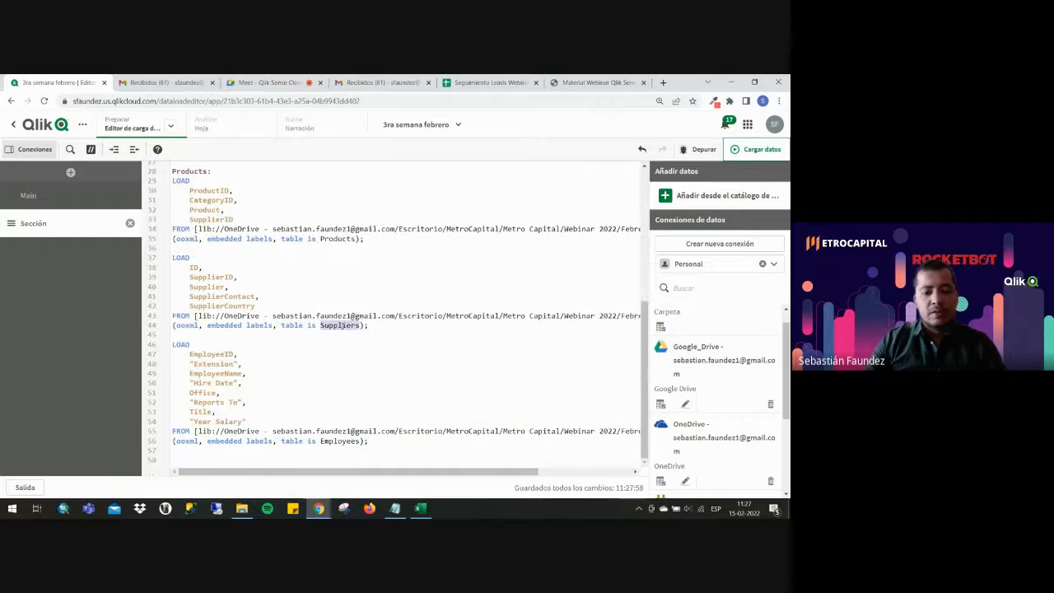
pyautogui.click(174, 249)
pyautogui.hotkey('ctrl', 'c')
pyautogui.press('Return')
pyautogui.hotkey('ctrl', 'v')
pyautogui.write(':')
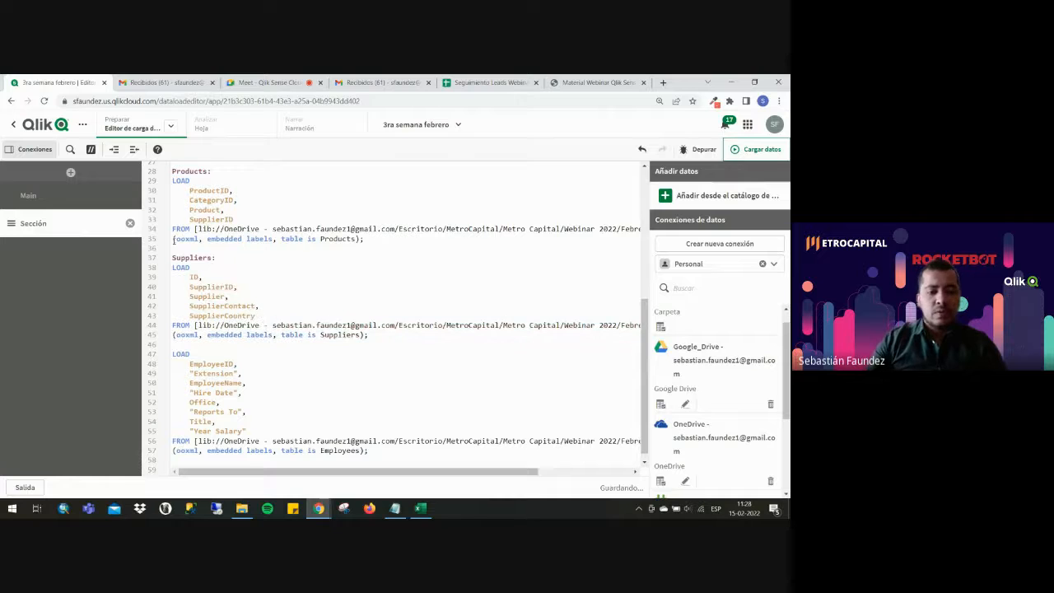
# Label the last LOAD statement with the line Employees: above it, copying the table name from its source clause.
pyautogui.scroll(-1, 337, 365)
pyautogui.doubleClick(352, 442)
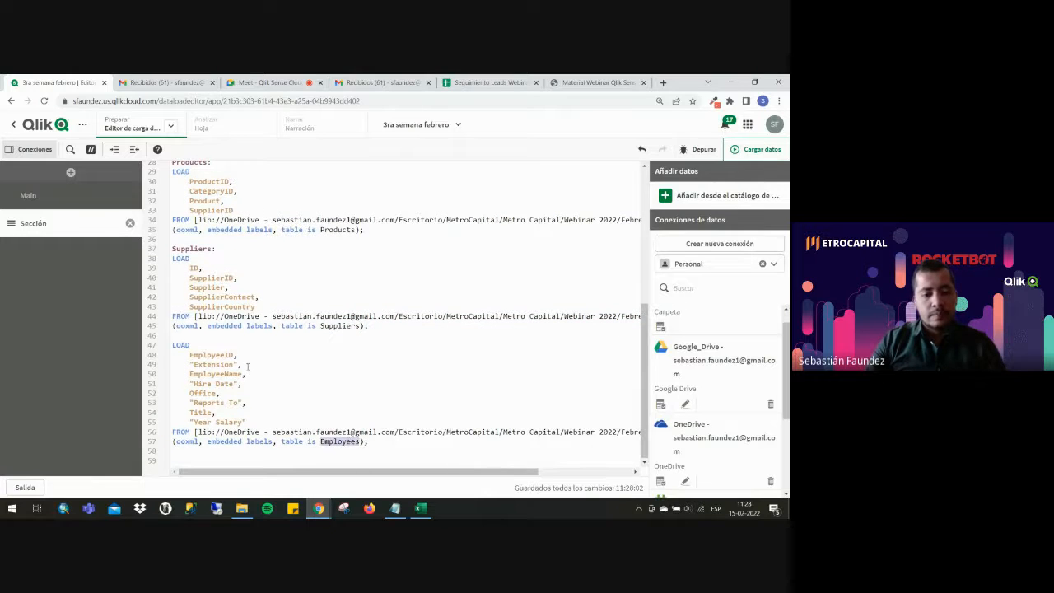
pyautogui.hotkey('ctrl', 'c')
pyautogui.click(202, 336)
pyautogui.press('Return')
pyautogui.hotkey('ctrl', 'v')
pyautogui.write(':')
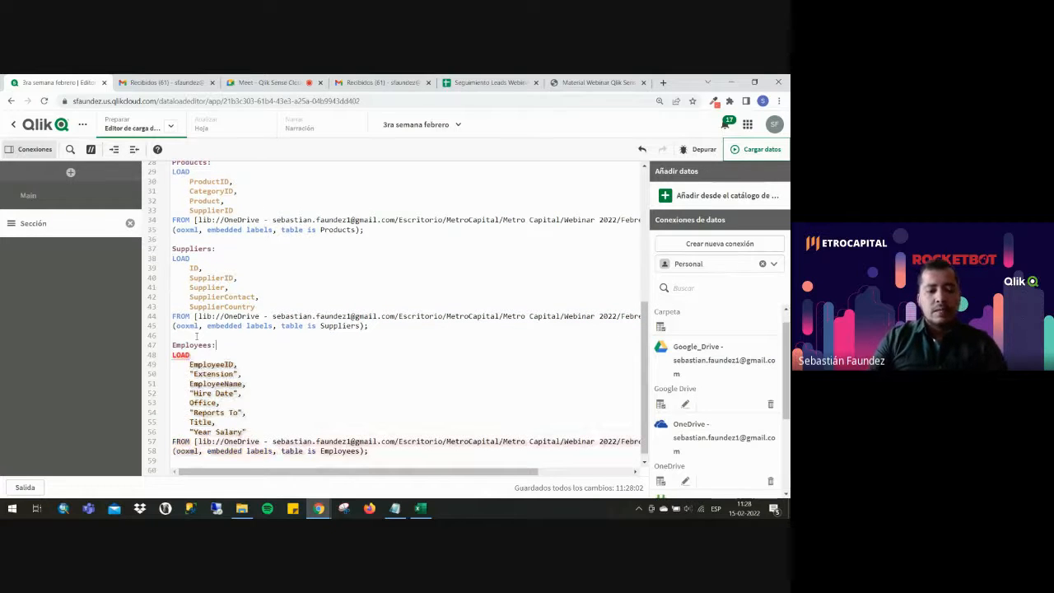
# In the Main script section, set ThousandSep and MoneyThousandSep to '.' and DecimalSep and MoneyDecimalSep to ','.
pyautogui.scroll(5, 345, 299)
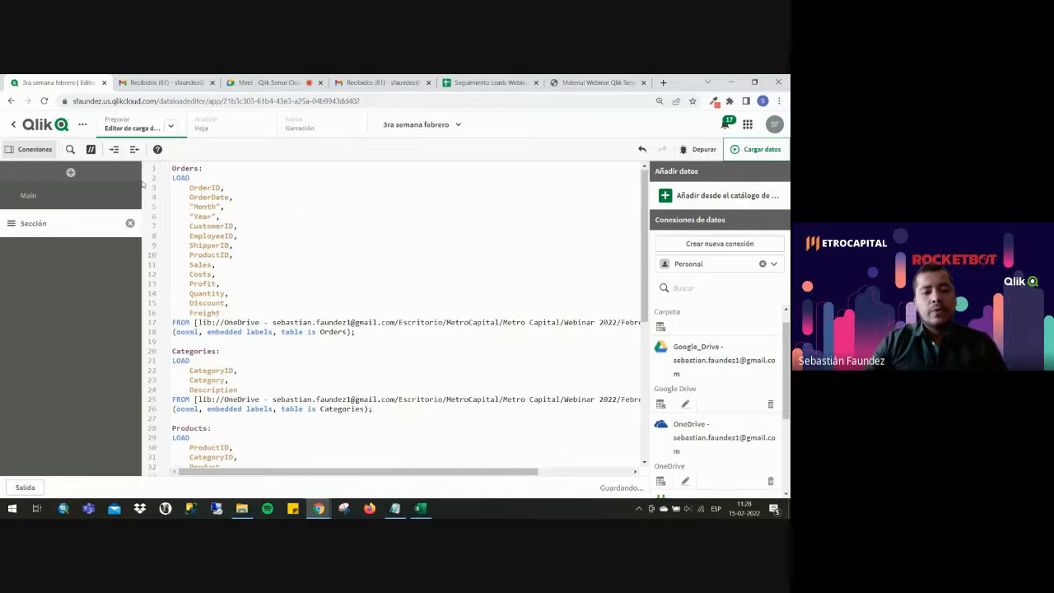
pyautogui.click(33, 196)
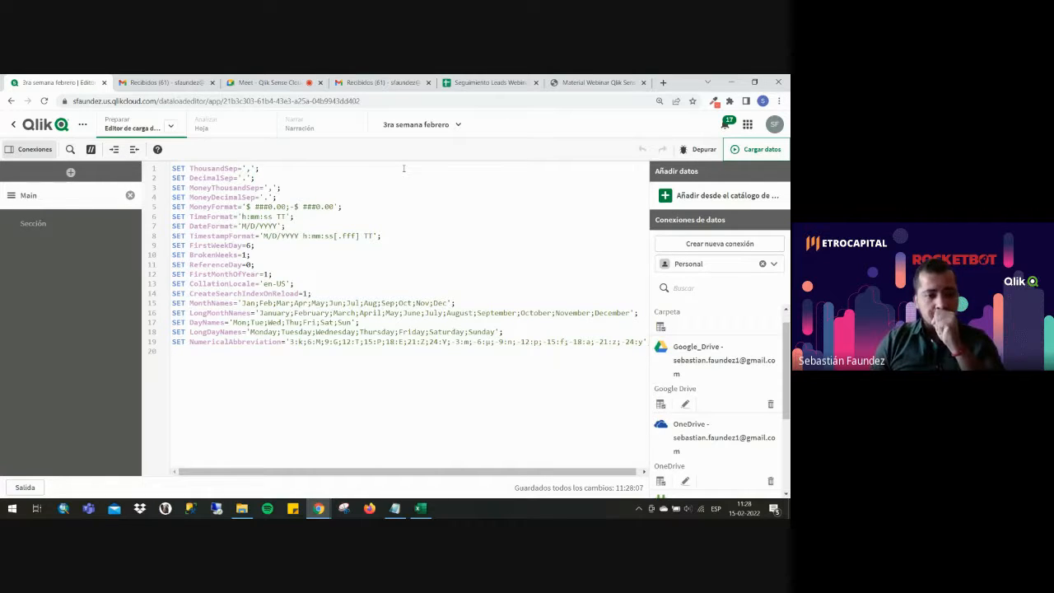
pyautogui.press('Left')
pyautogui.press('Left')
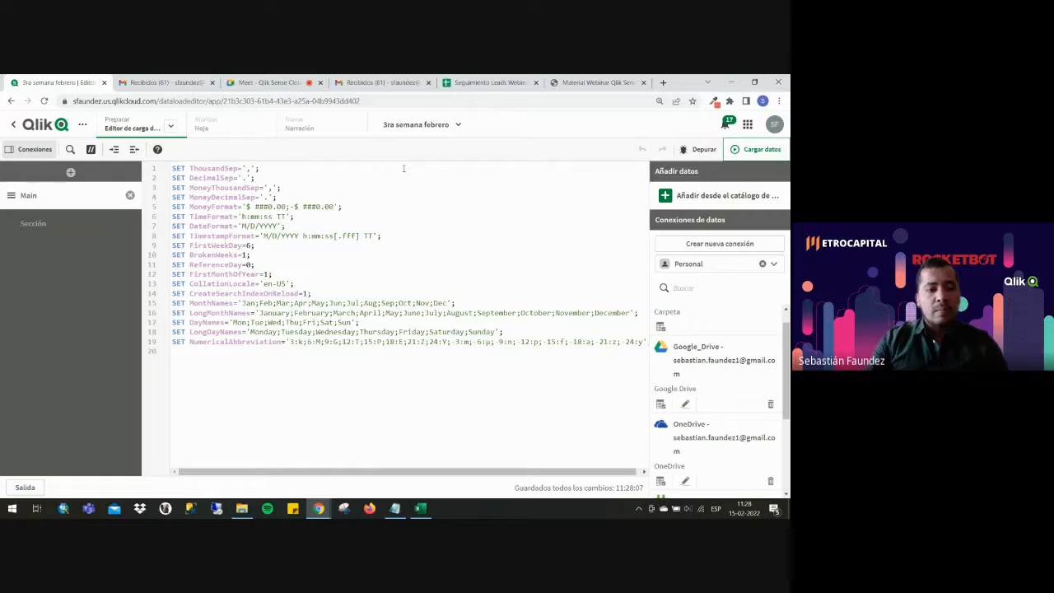
pyautogui.moveTo(200, 169); pyautogui.dragTo(216, 178)
pyautogui.click(252, 177)
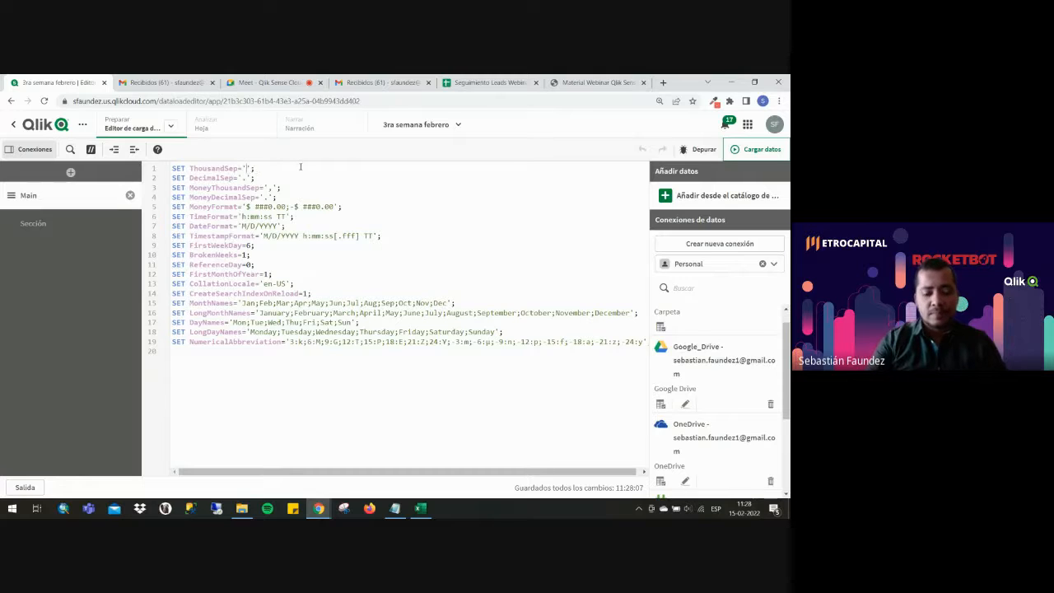
pyautogui.write('.')
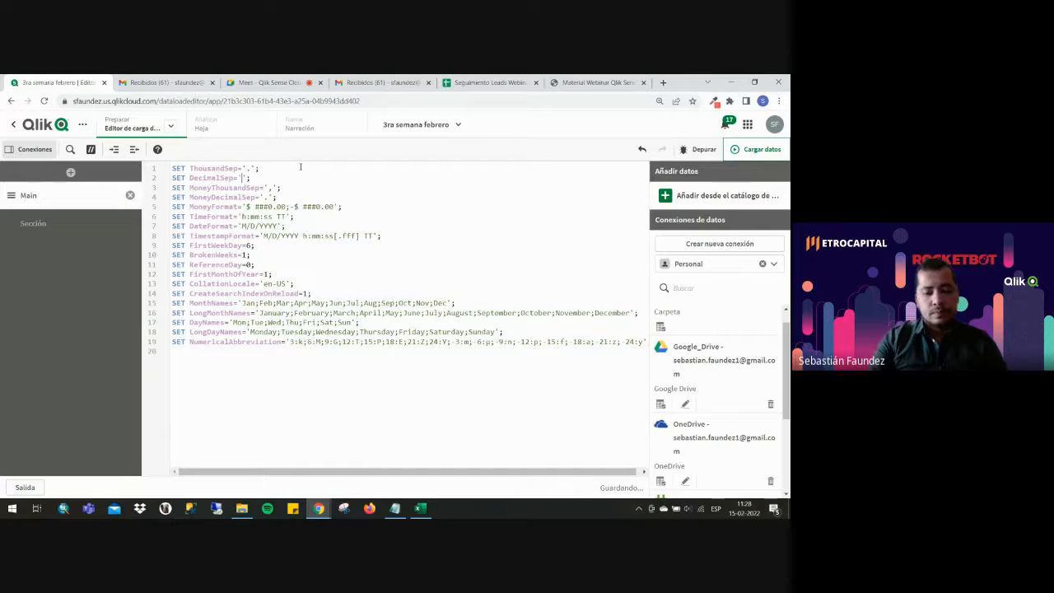
pyautogui.write(',')
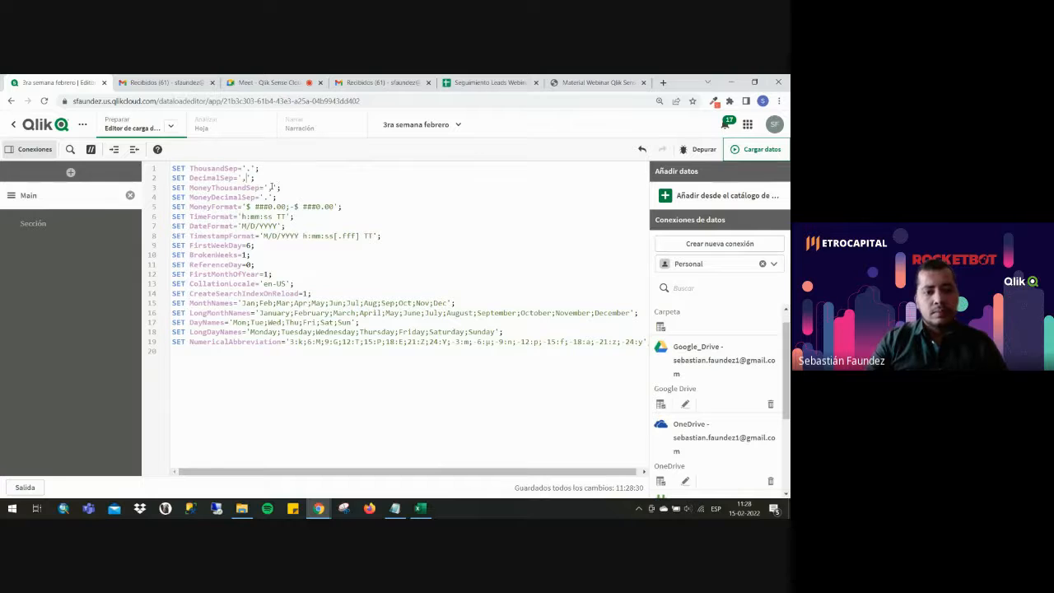
pyautogui.click(271, 187)
pyautogui.write('.')
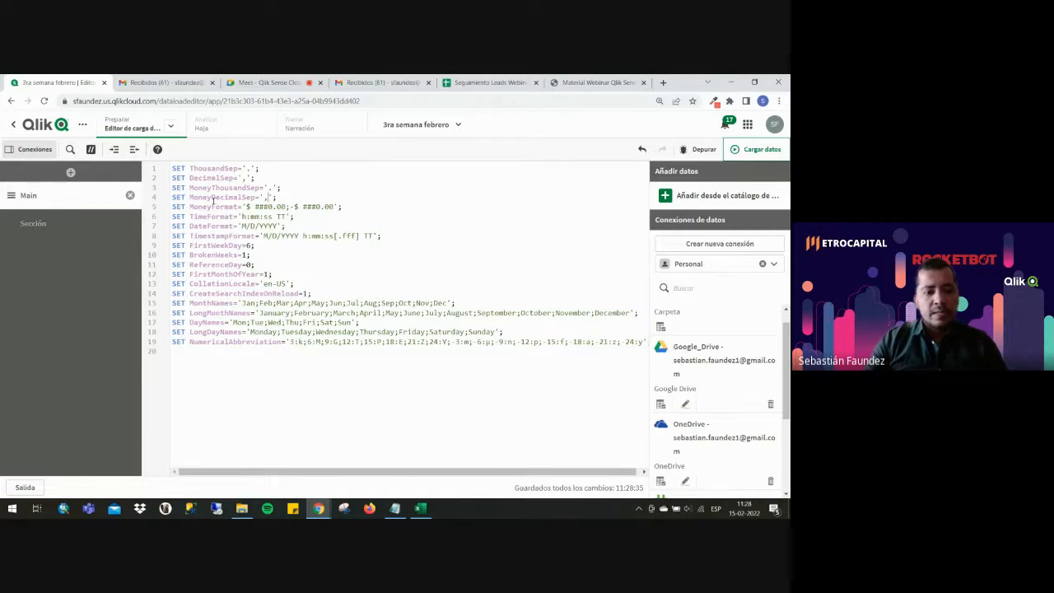
# Change the positive part of the MoneyFormat variable to $#.##0, without a space or decimals.
pyautogui.click(272, 207)
pyautogui.click(270, 207)
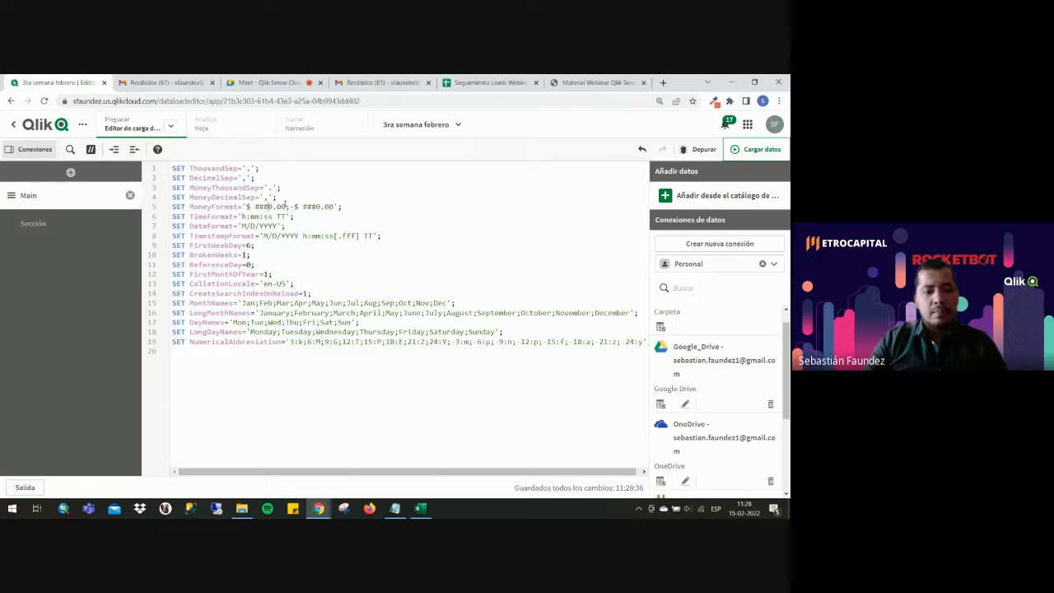
pyautogui.moveTo(286, 206); pyautogui.dragTo(255, 206)
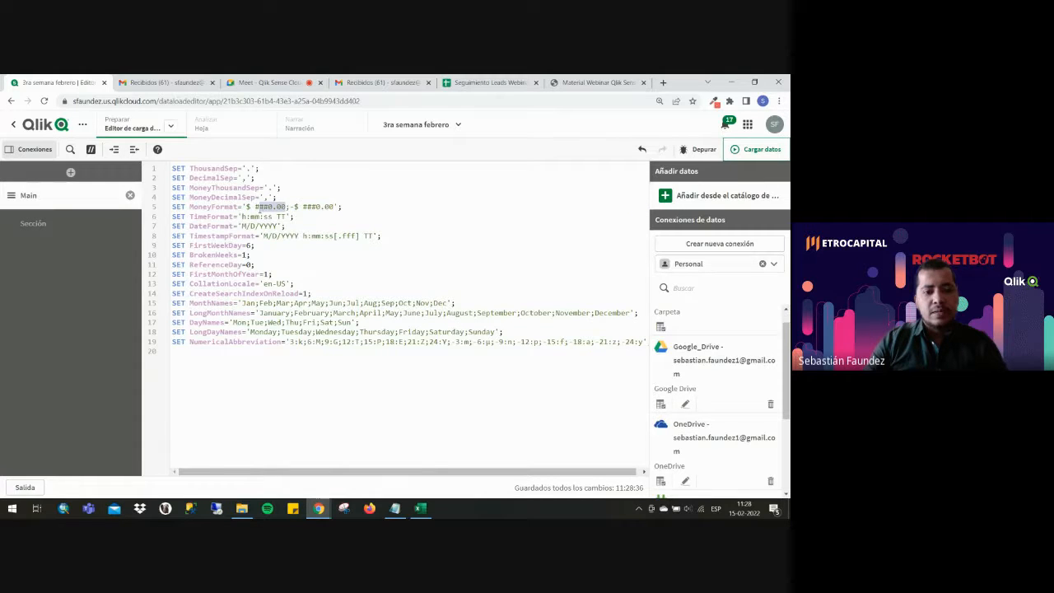
pyautogui.click(277, 207)
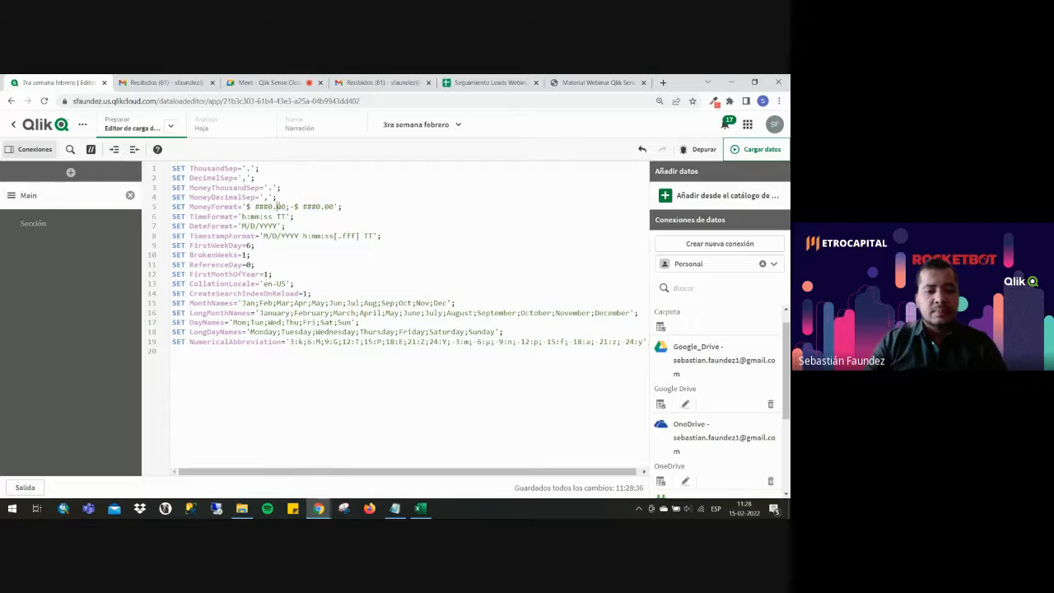
pyautogui.moveTo(287, 207); pyautogui.dragTo(263, 206)
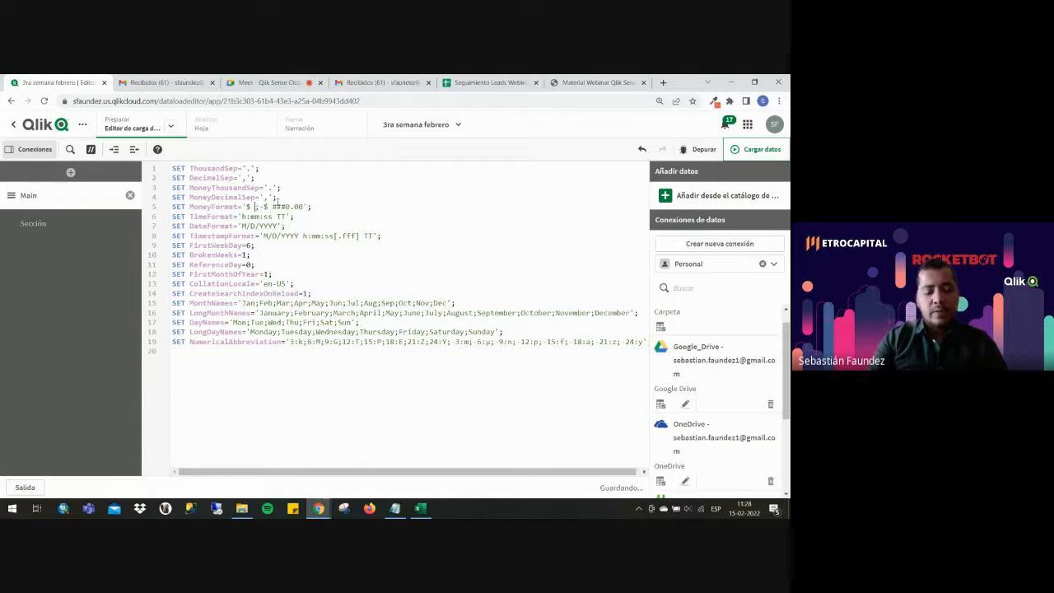
pyautogui.press('BackSpace')
pyautogui.write('#.')
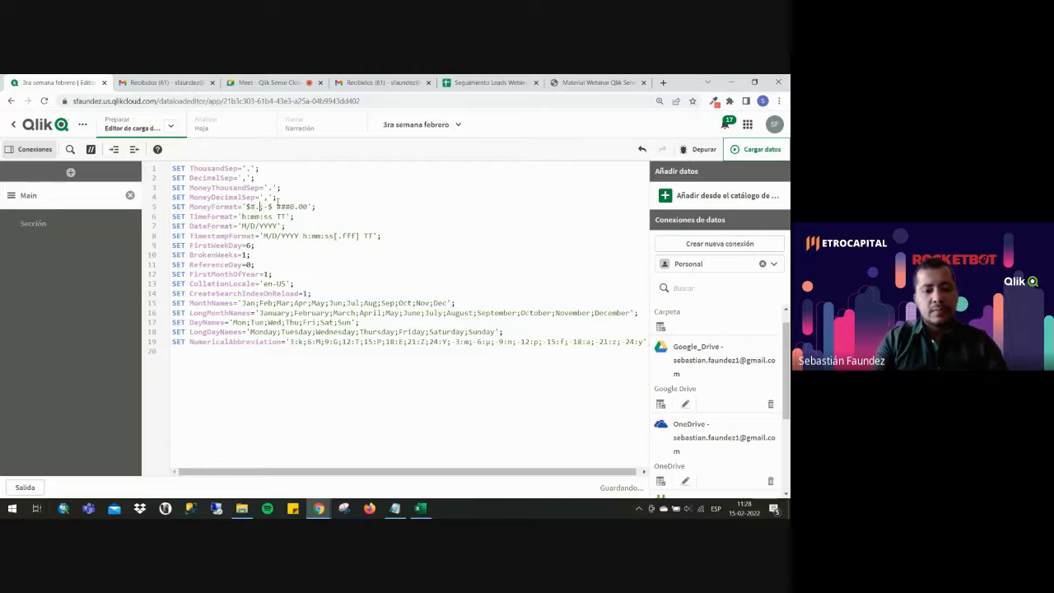
pyautogui.write('##')
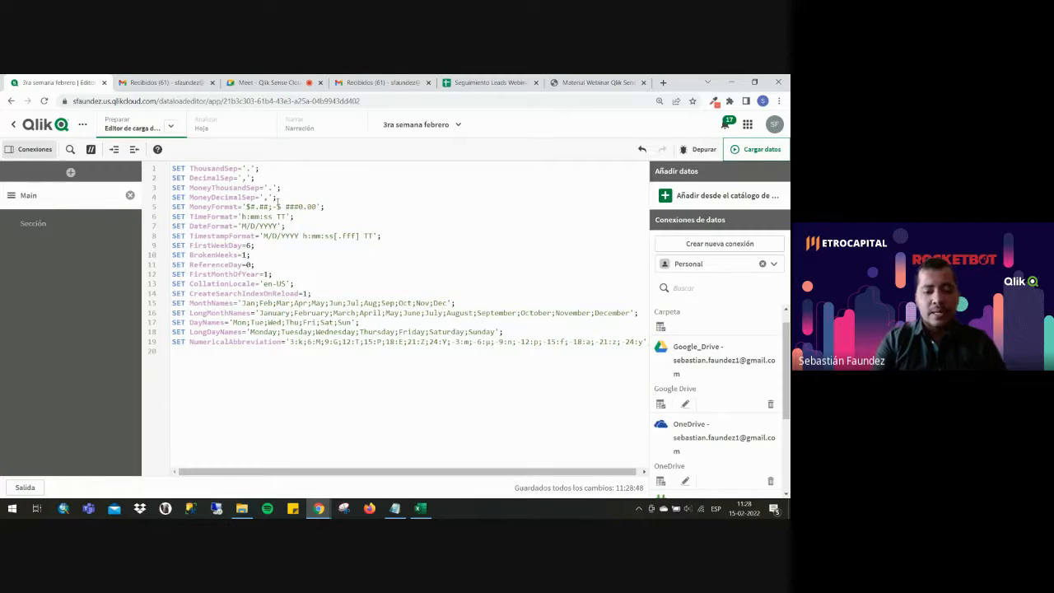
pyautogui.write('#')
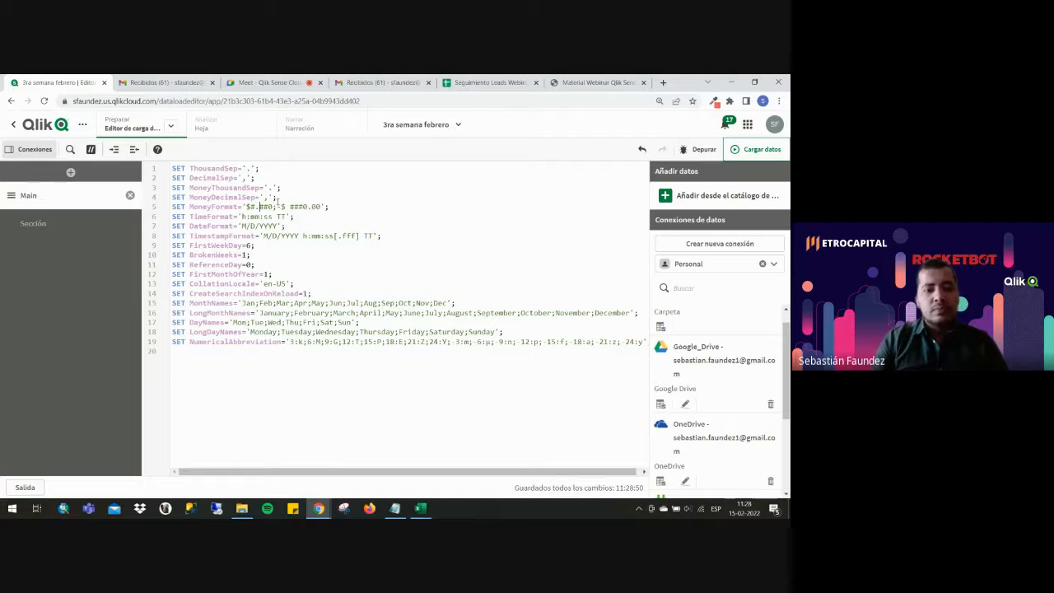
# Enlarge the page to 125 % and change the negative part of MoneyFormat to -$#.##0.
pyautogui.hotkey('ctrl', '+')
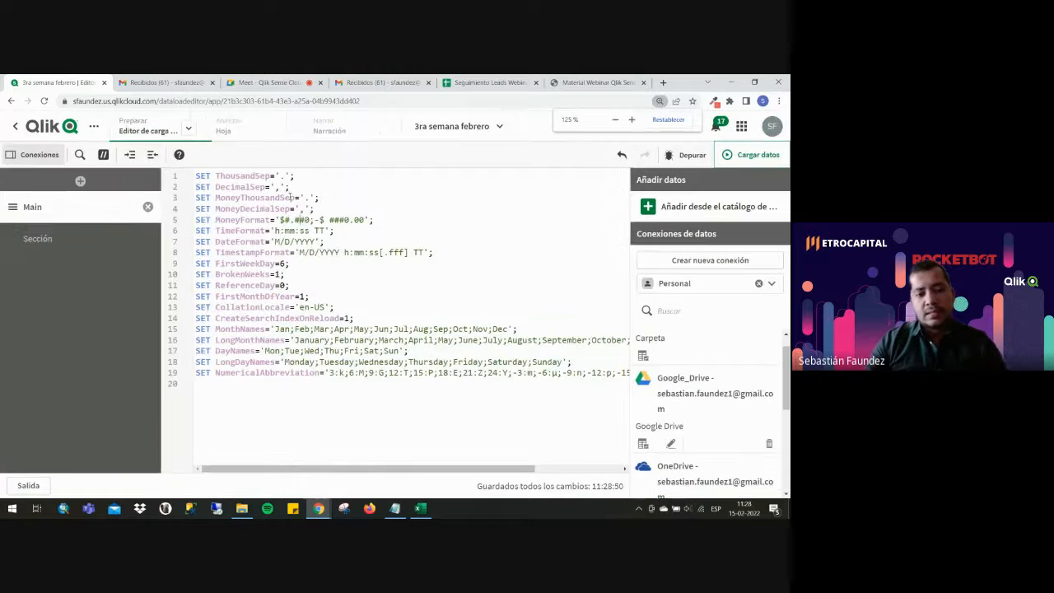
pyautogui.hotkey('ctrl', '+')
pyautogui.hotkey('ctrl', '-')
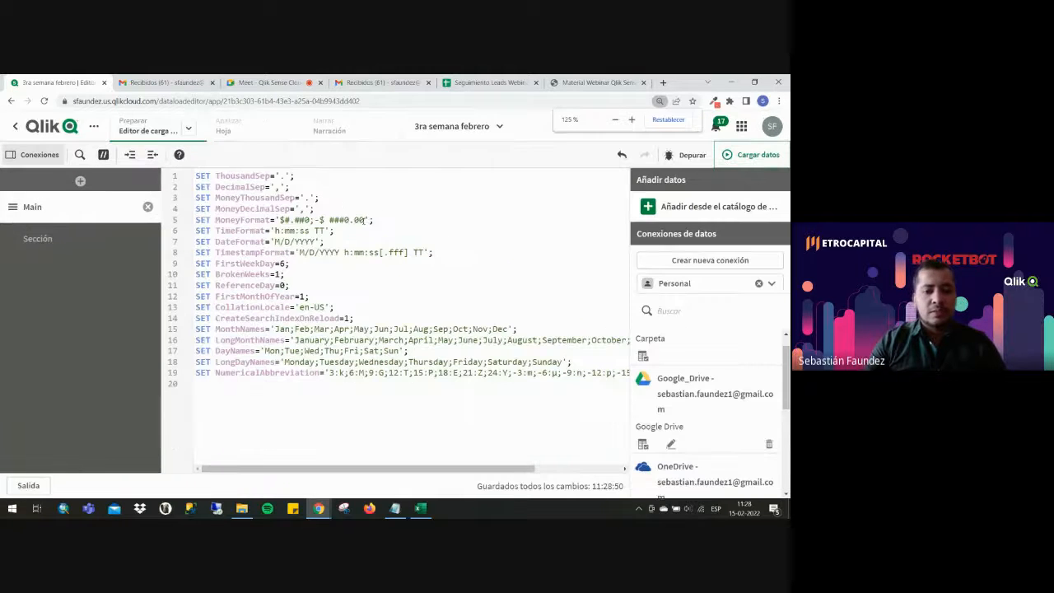
pyautogui.moveTo(365, 220); pyautogui.dragTo(326, 219)
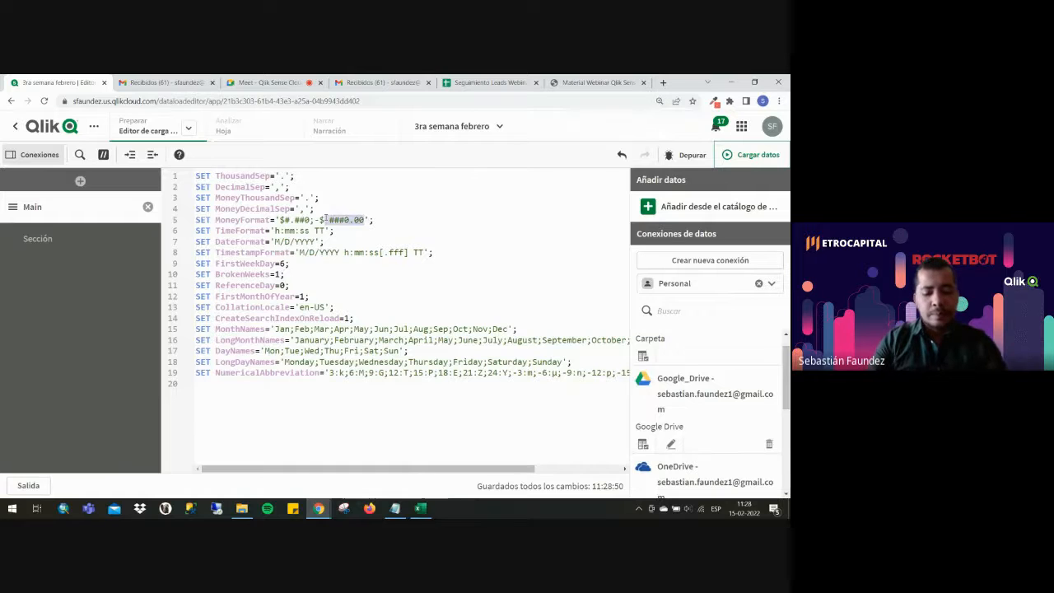
pyautogui.write('#.##')
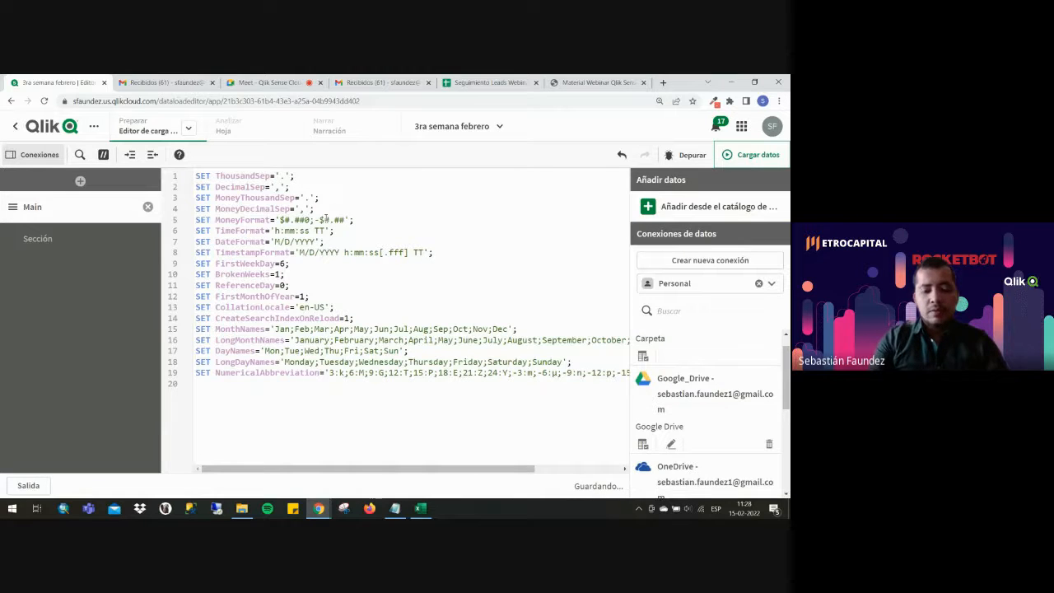
pyautogui.write('0')
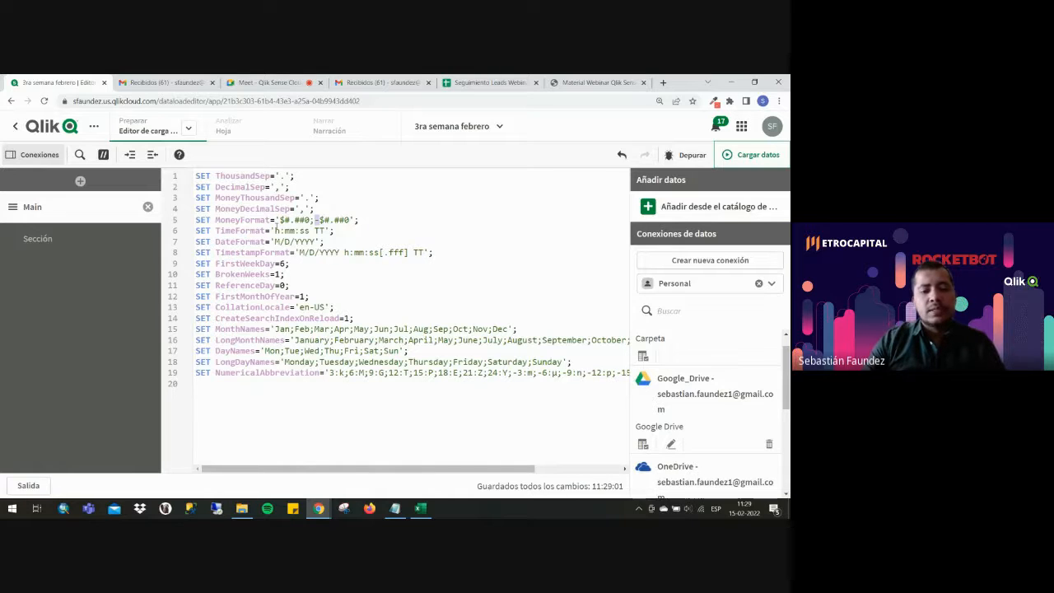
# Set the DateFormat variable to DD/MM/YYYY.
pyautogui.click(277, 231)
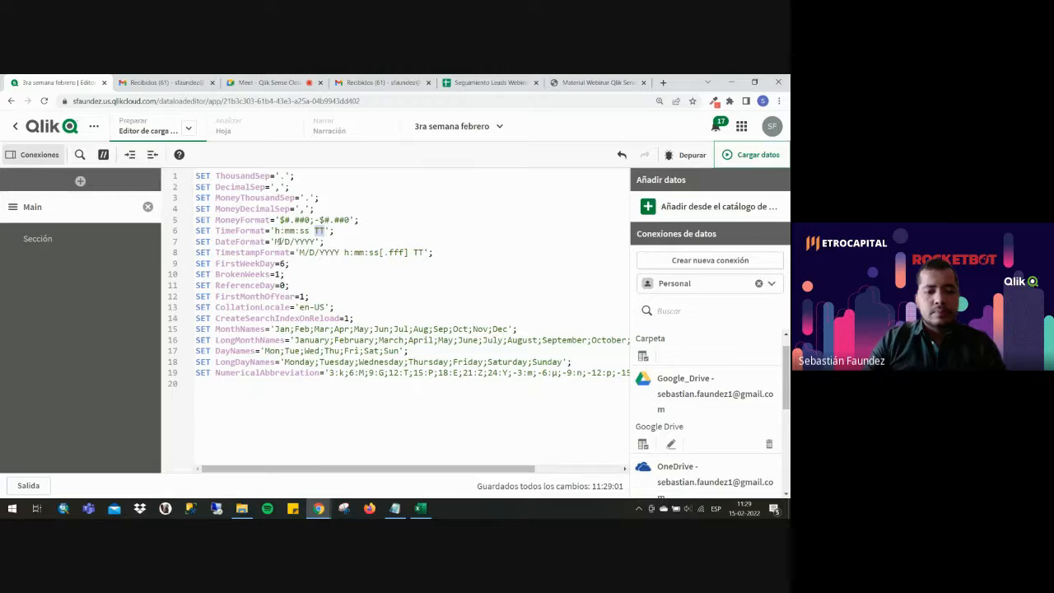
pyautogui.click(278, 241)
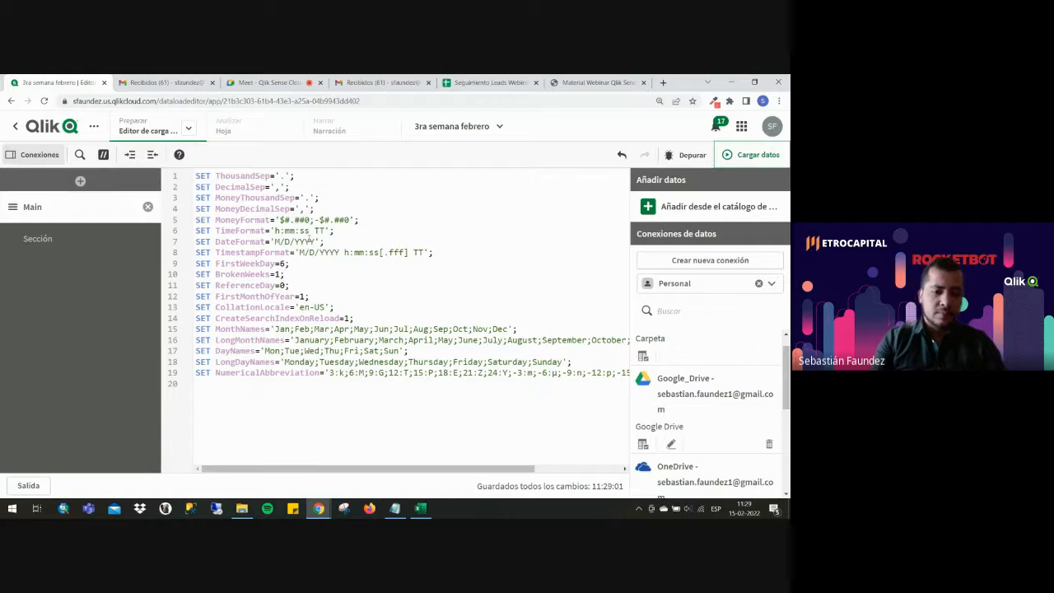
pyautogui.press('Delete')
pyautogui.write('DD')
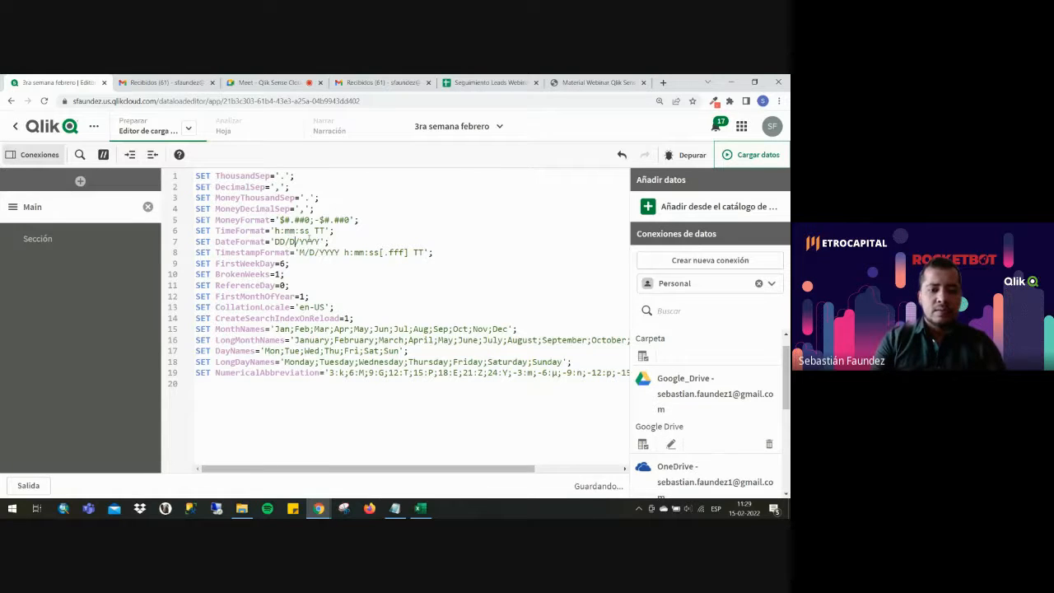
pyautogui.press('BackSpace')
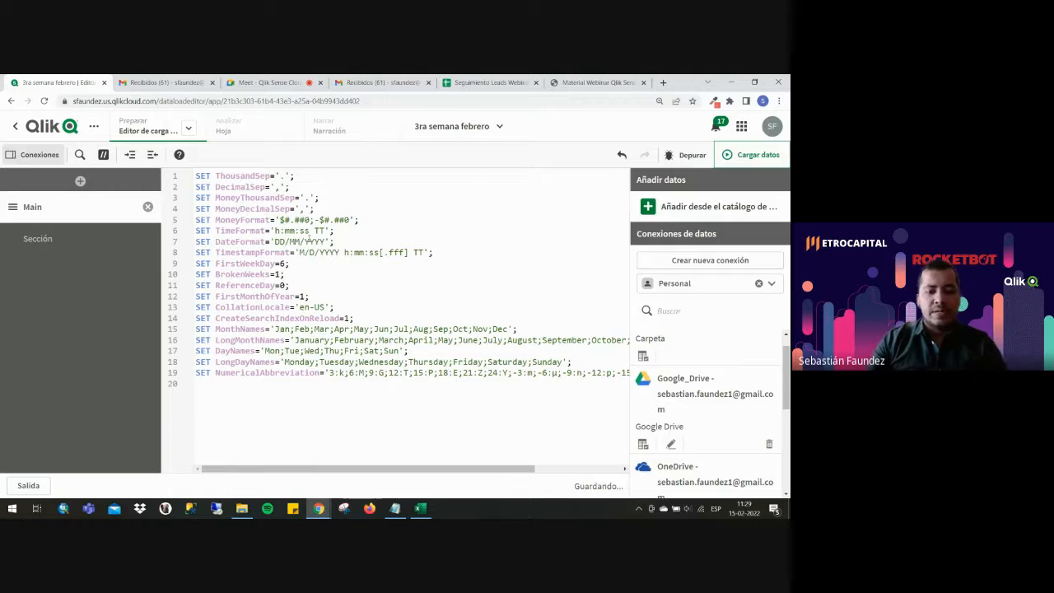
# In the MonthNames variable, replace Jan and Feb with Enero and Febrero.
pyautogui.doubleClick(284, 330)
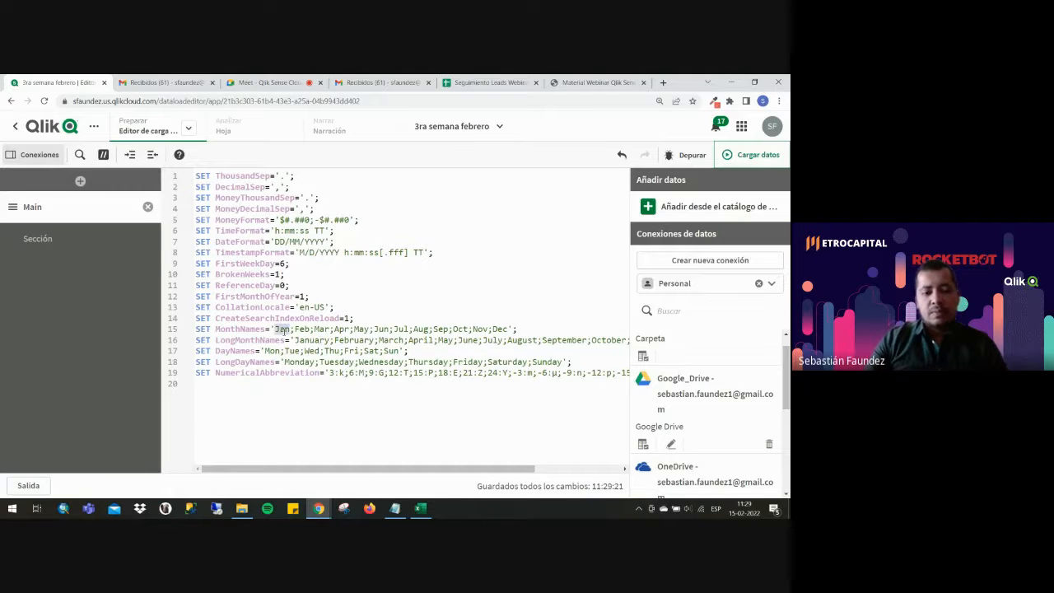
pyautogui.write('Enero')
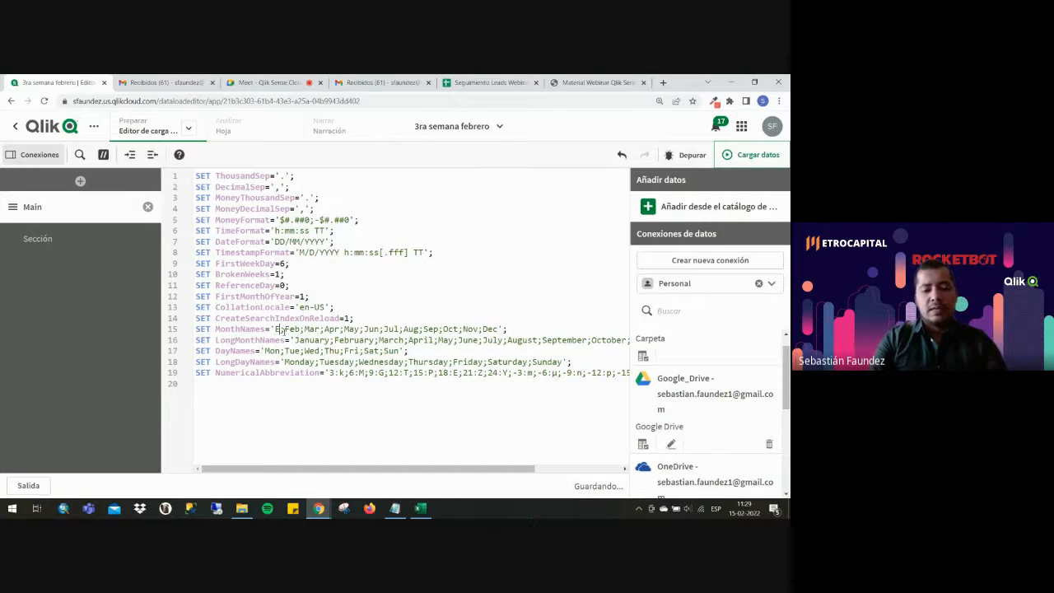
pyautogui.press('Right')
pyautogui.press('Right')
pyautogui.press('BackSpace')
pyautogui.press('BackSpace')
pyautogui.press('BackSpace')
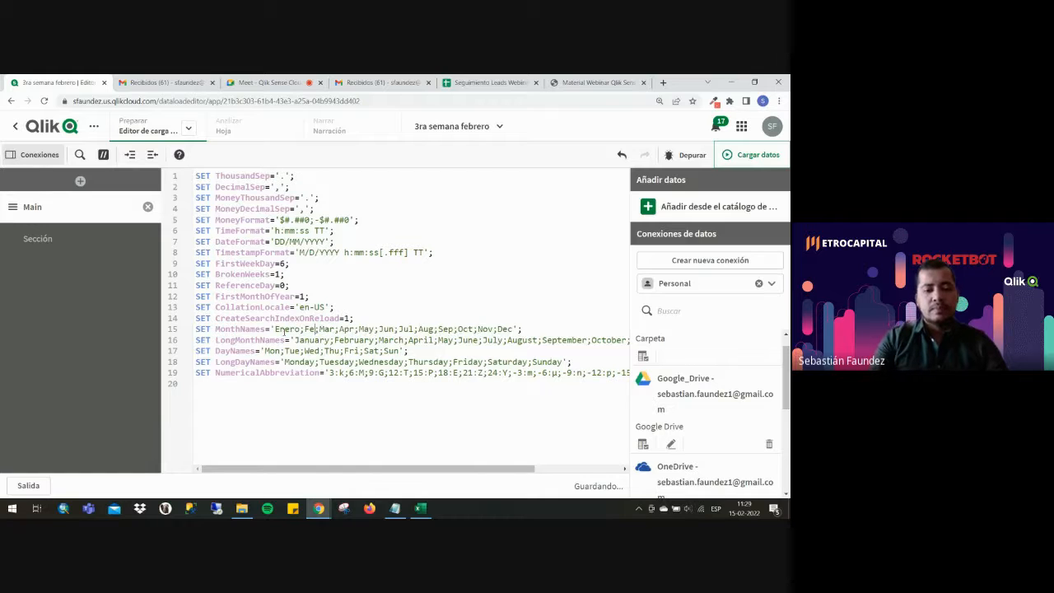
pyautogui.write('Febrero')
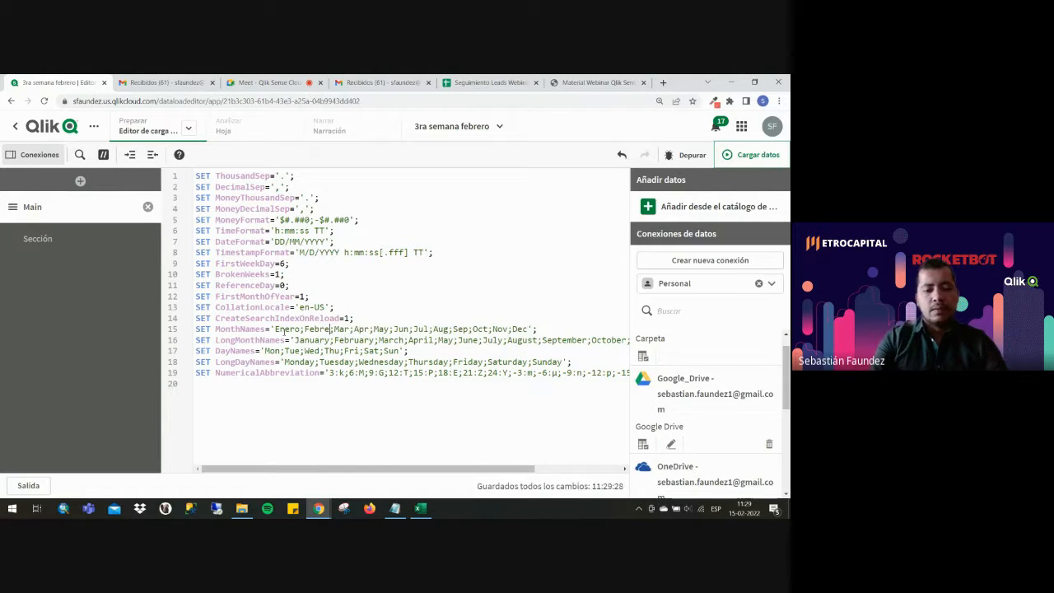
# Replace Mar with Marzo in the MonthNames variable, keeping the semicolon separators.
pyautogui.press('Right')
pyautogui.press('Delete')
pyautogui.press('Delete')
pyautogui.press('Delete')
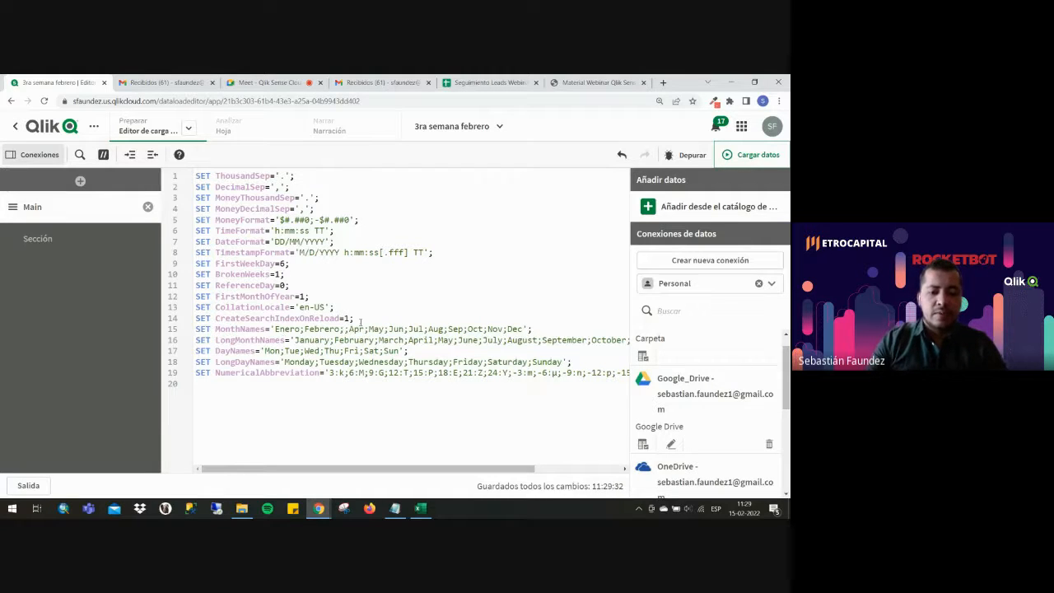
pyautogui.moveTo(369, 329); pyautogui.dragTo(523, 329)
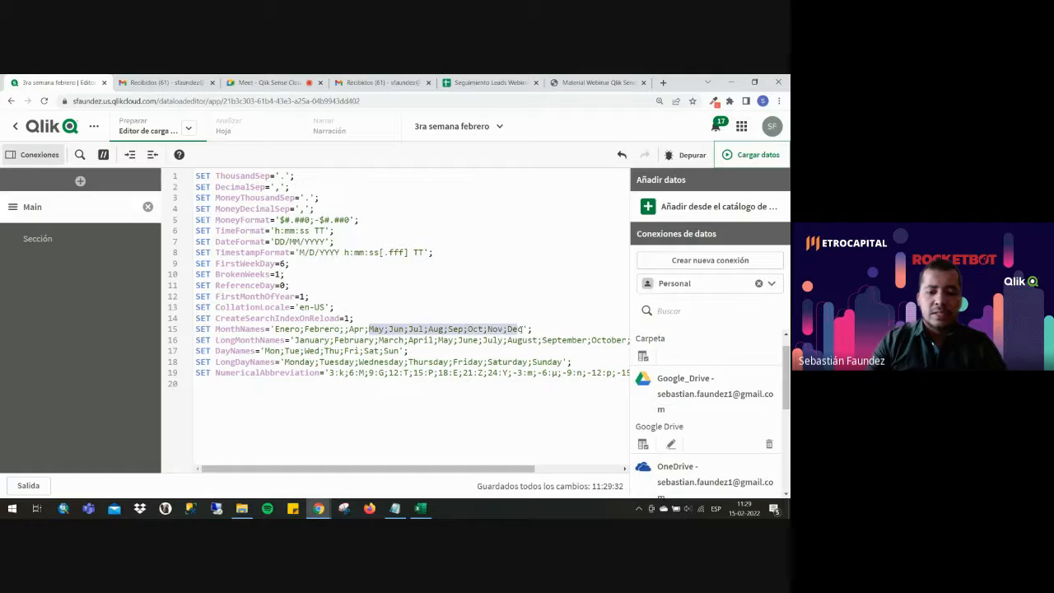
pyautogui.click(345, 329)
pyautogui.write('Marzo;')
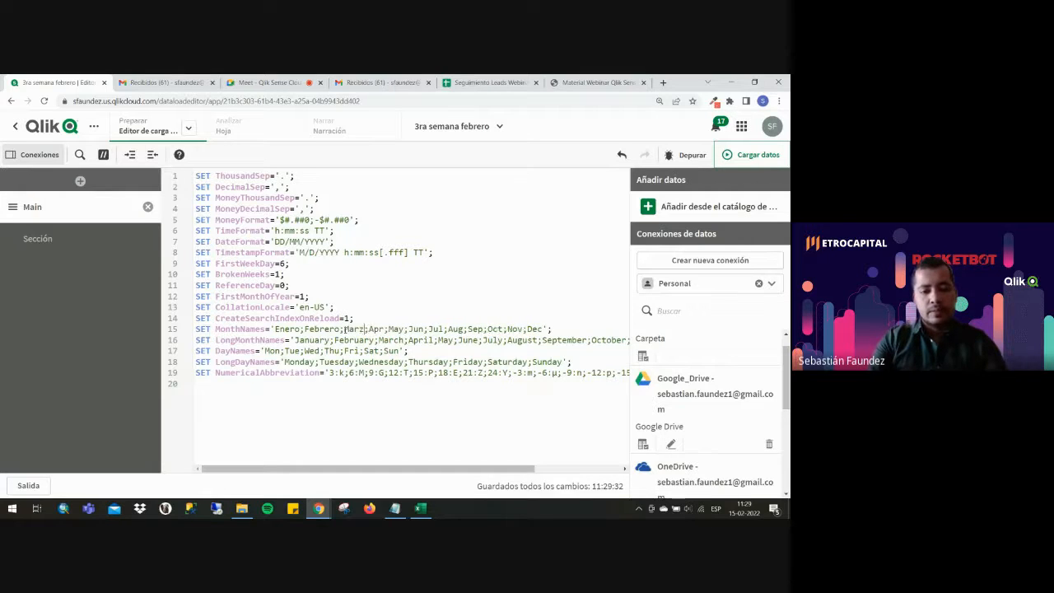
# Change Apr to Abril and May to Mayo in the MonthNames list.
pyautogui.press('BackSpace')
pyautogui.press('BackSpace')
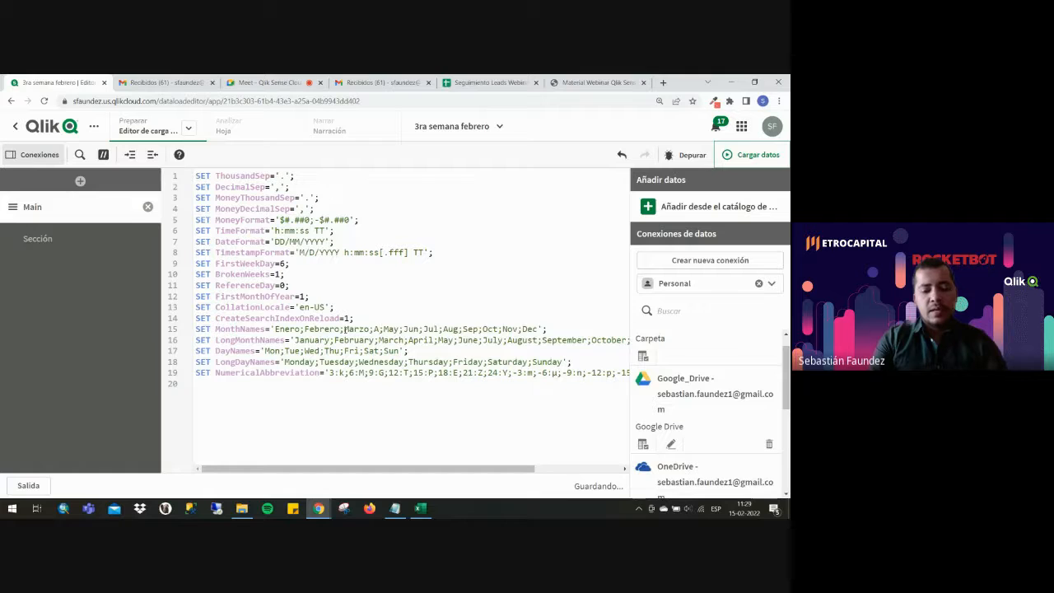
pyautogui.write('bril')
pyautogui.press('Right')
pyautogui.press('Right')
pyautogui.press('Right')
pyautogui.press('Right')
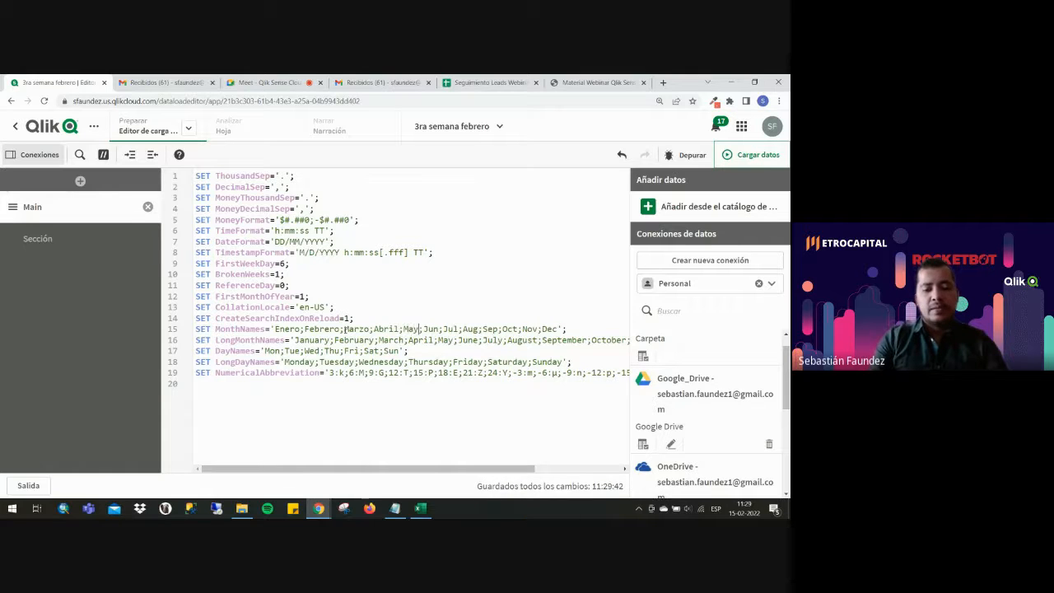
pyautogui.write('o')
# Complete the June and July entries of MonthNames as Junio and Julio.
pyautogui.press('Right')
pyautogui.press('Right')
pyautogui.press('Right')
pyautogui.press('Right')
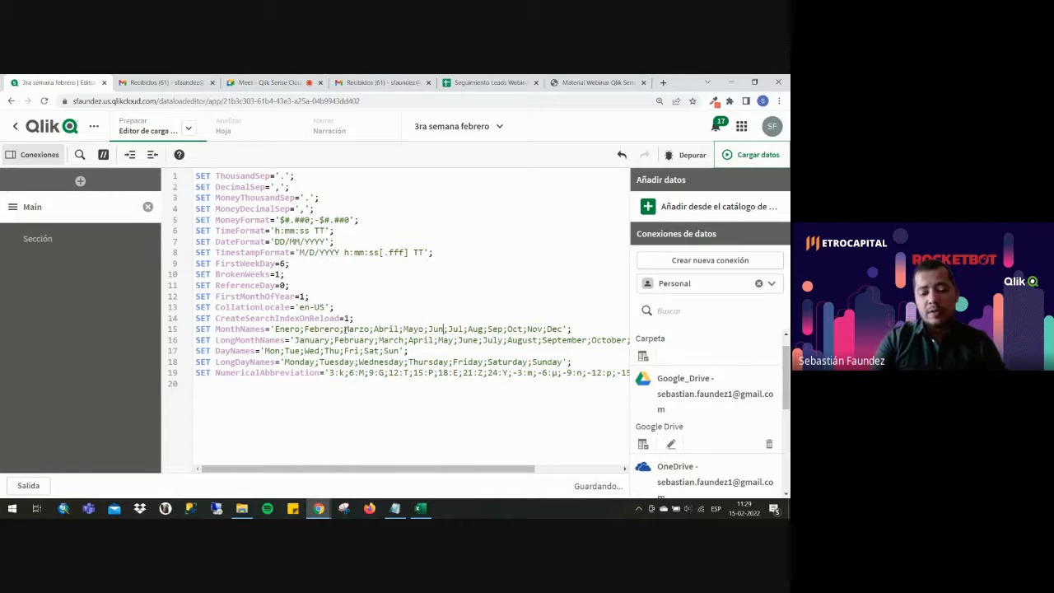
pyautogui.write('io')
pyautogui.press('Right')
pyautogui.press('Right')
pyautogui.press('Right')
pyautogui.press('Right')
pyautogui.write('i')
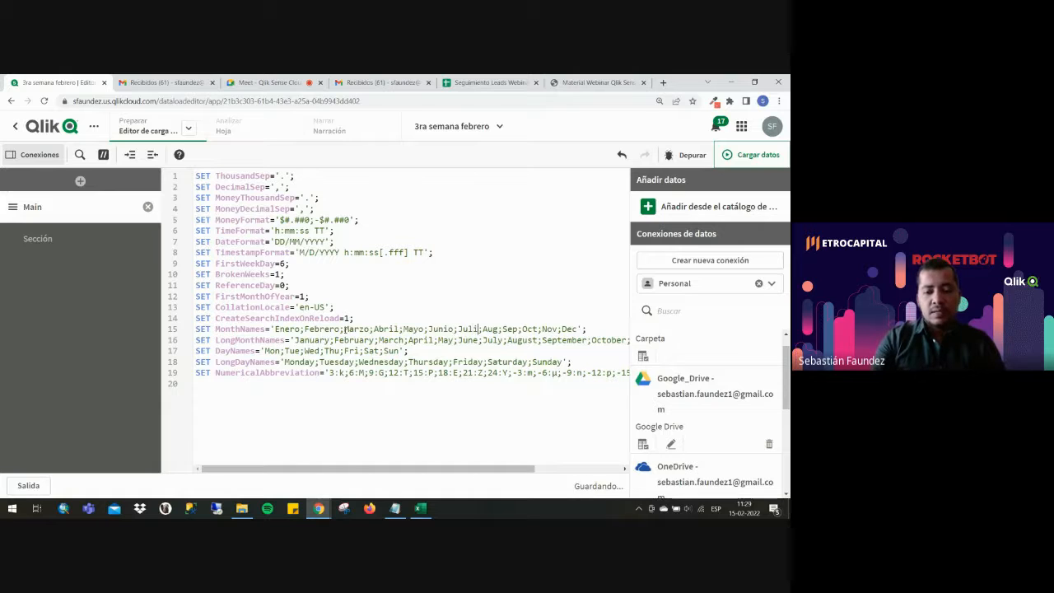
pyautogui.write('o')
# Change Aug to Agosto and Sep to Septiembre in the MonthNames list.
pyautogui.press('Right')
pyautogui.press('Right')
pyautogui.press('BackSpace')
pyautogui.press('BackSpace')
pyautogui.write('gost')
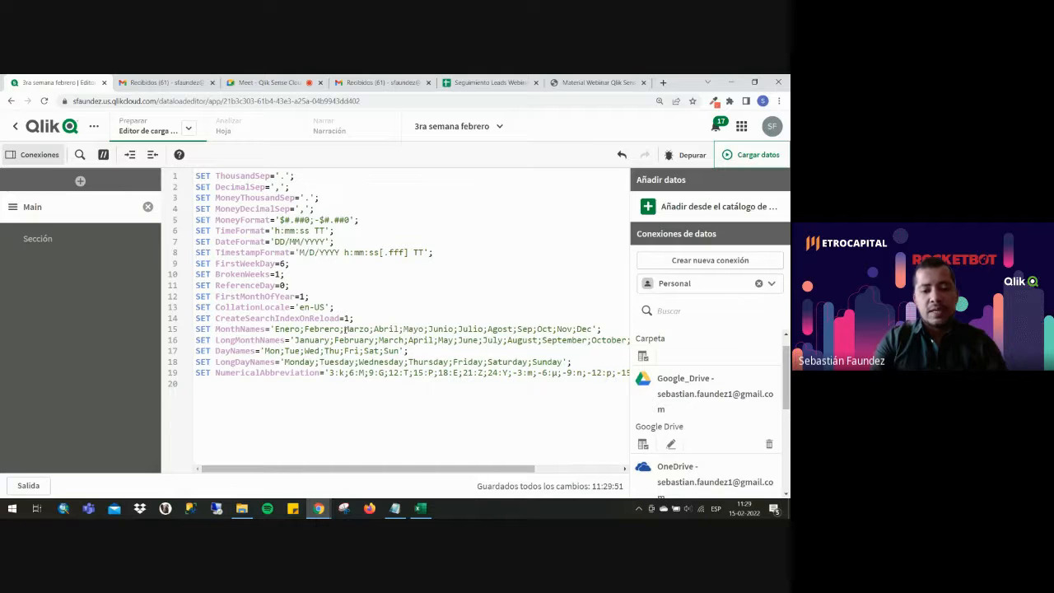
pyautogui.write('o')
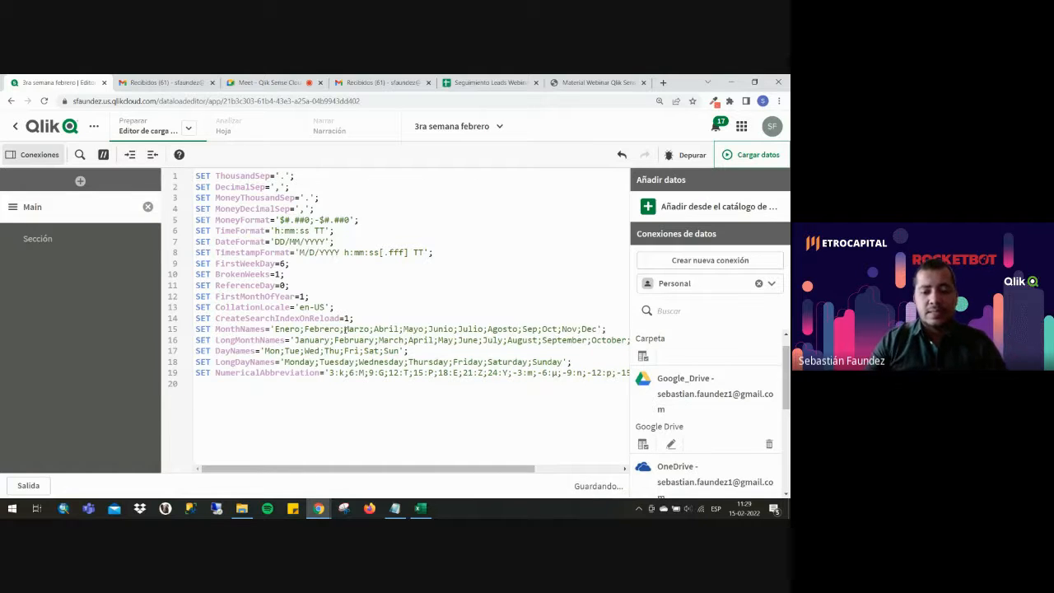
pyautogui.click(538, 330)
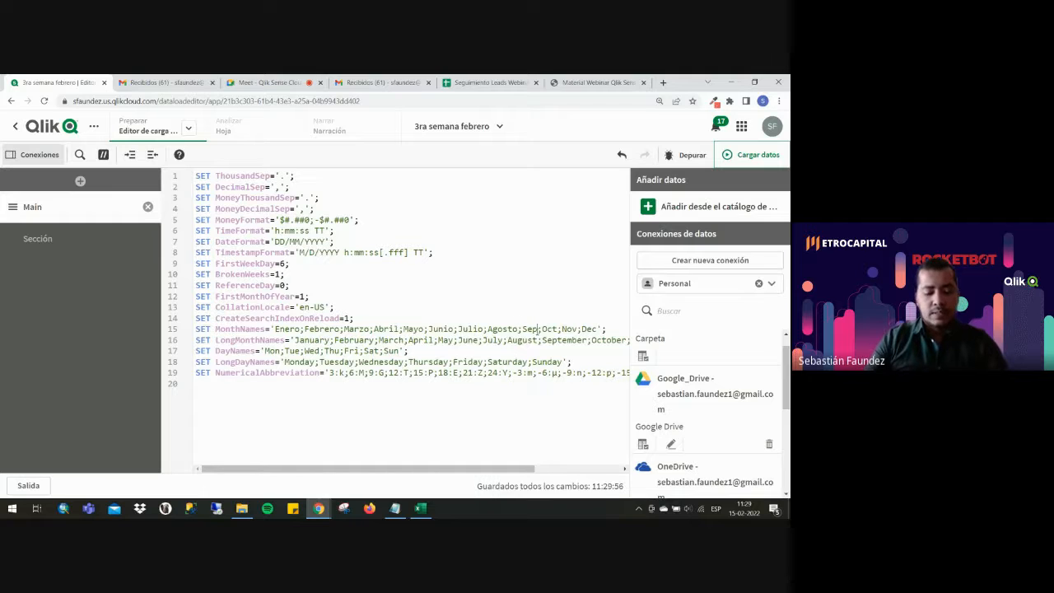
pyautogui.write('tiembre')
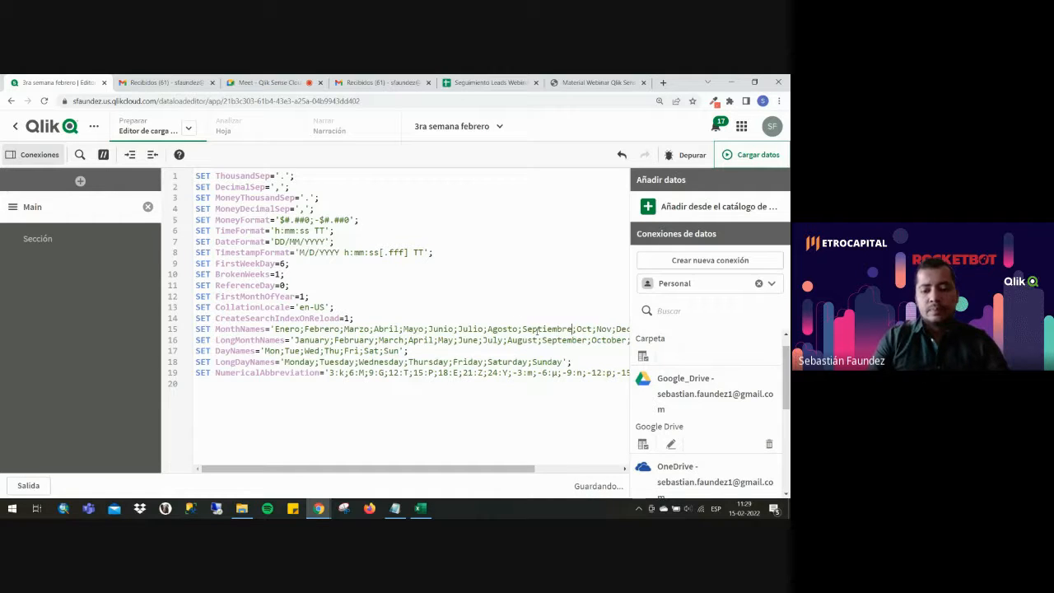
# Change the last three MonthNames entries to Octubre, Noviembre and Deciembre.
pyautogui.moveTo(505, 474); pyautogui.dragTo(544, 474)
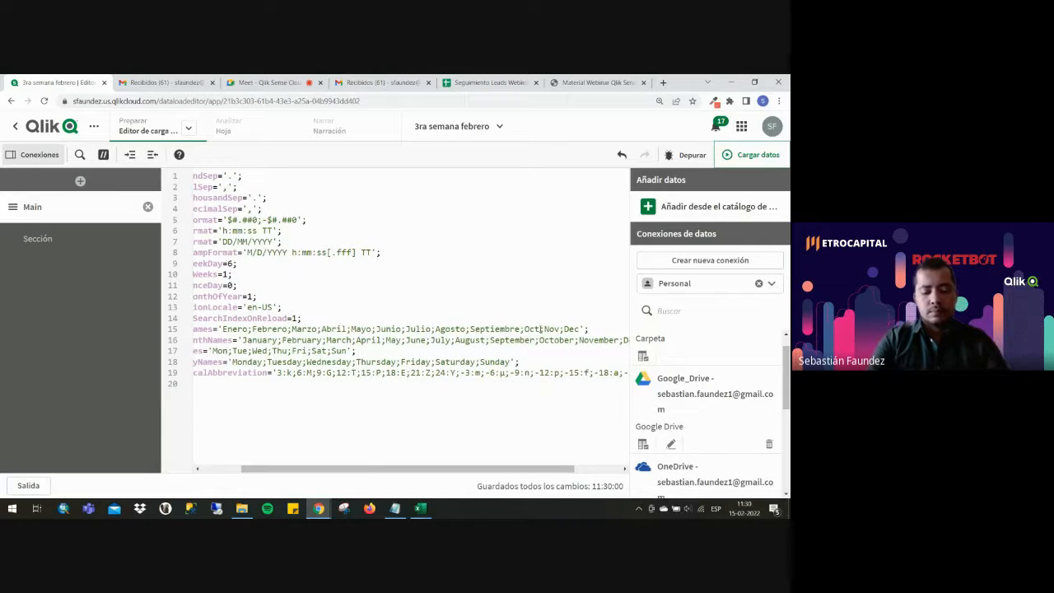
pyautogui.click(540, 328)
pyautogui.write('ubre;Nov')
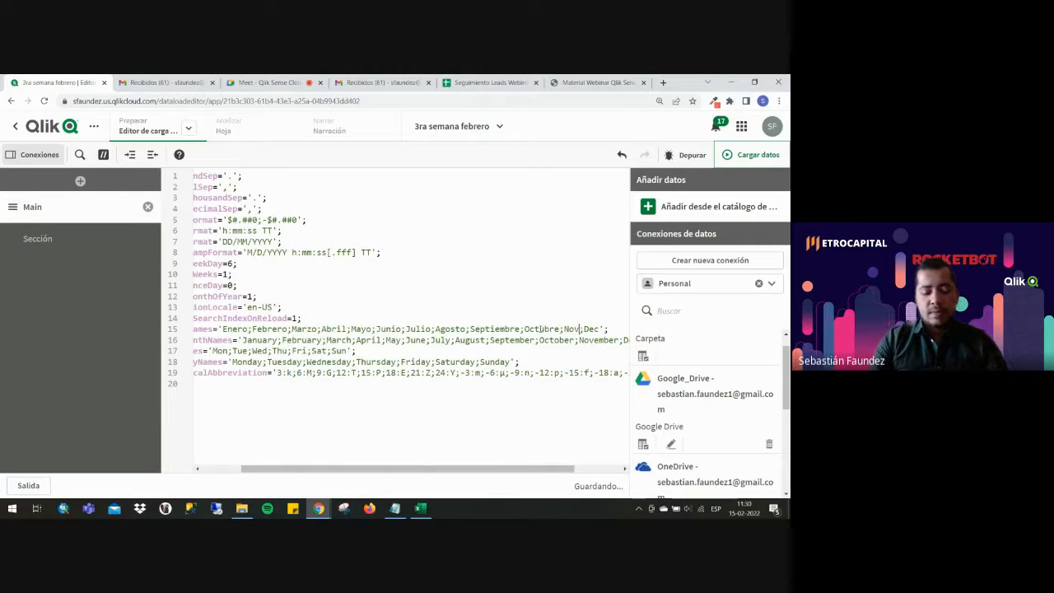
pyautogui.write('iembre;D')
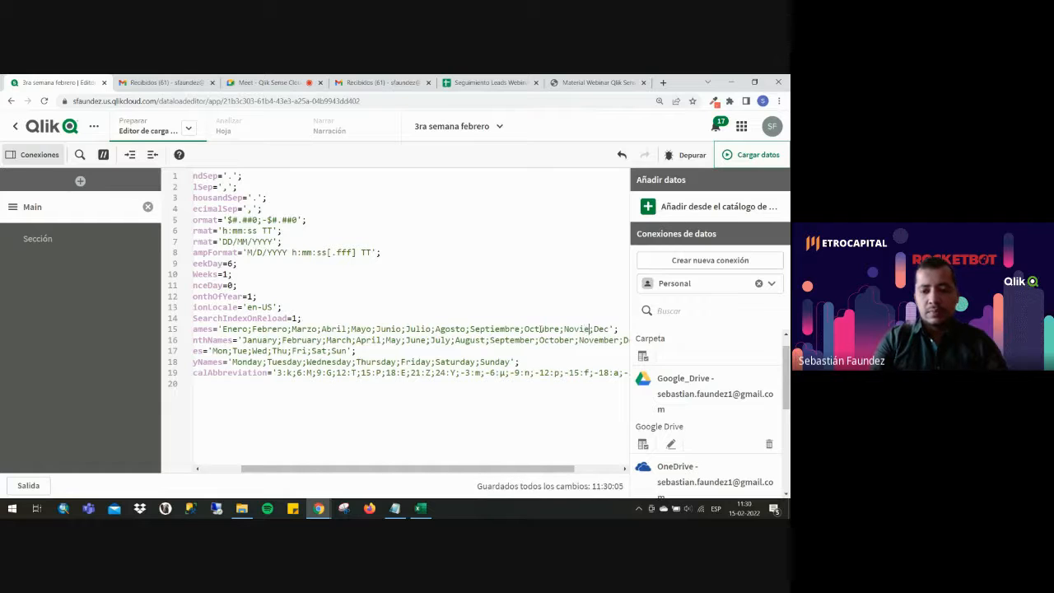
pyautogui.write('iciembre')
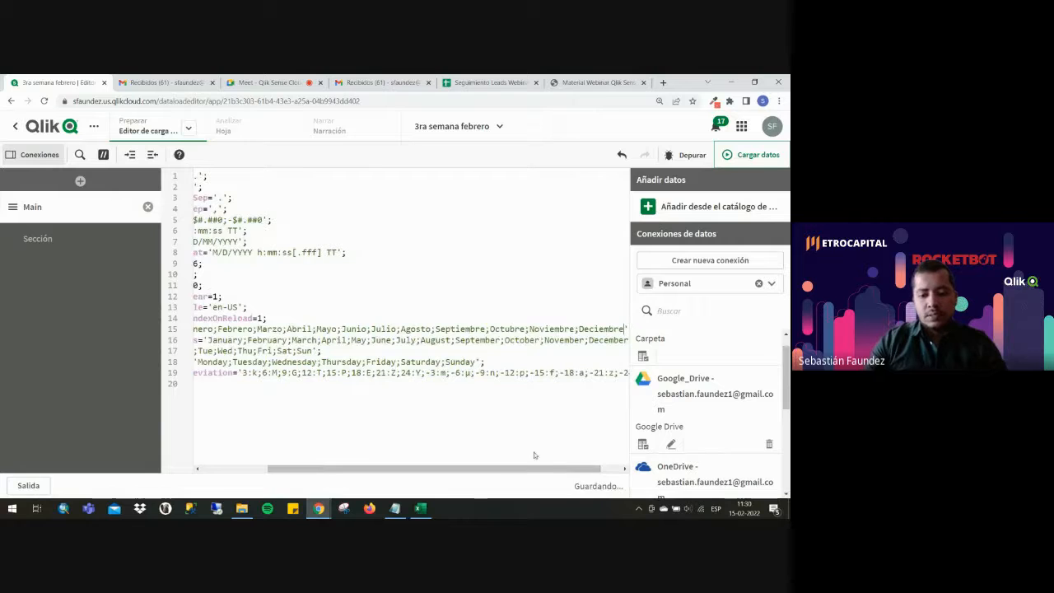
pyautogui.moveTo(536, 470); pyautogui.dragTo(386, 470)
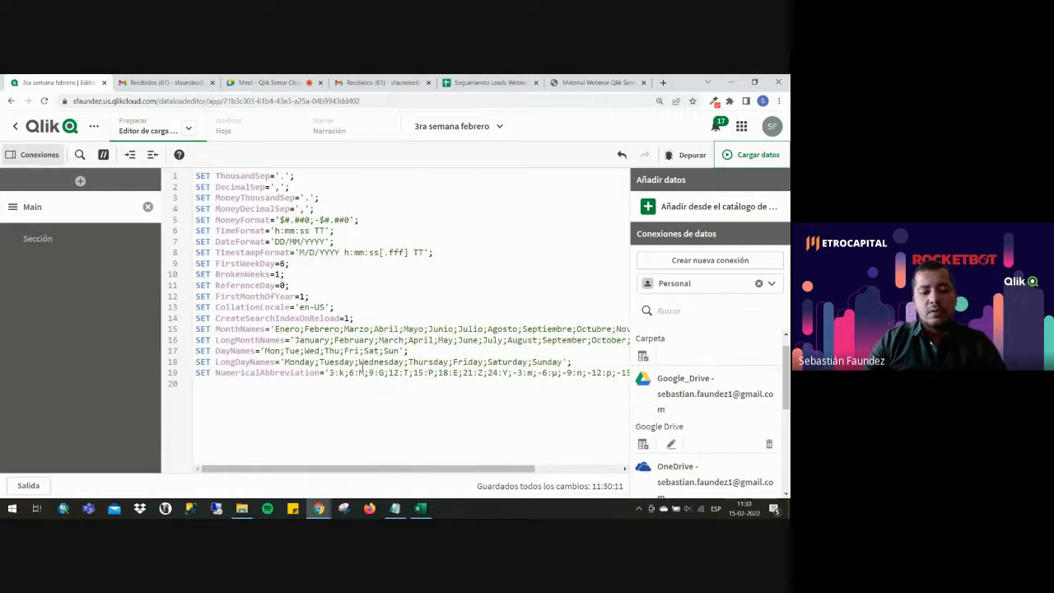
pyautogui.moveTo(360, 362); pyautogui.dragTo(200, 188)
pyautogui.click(200, 188)
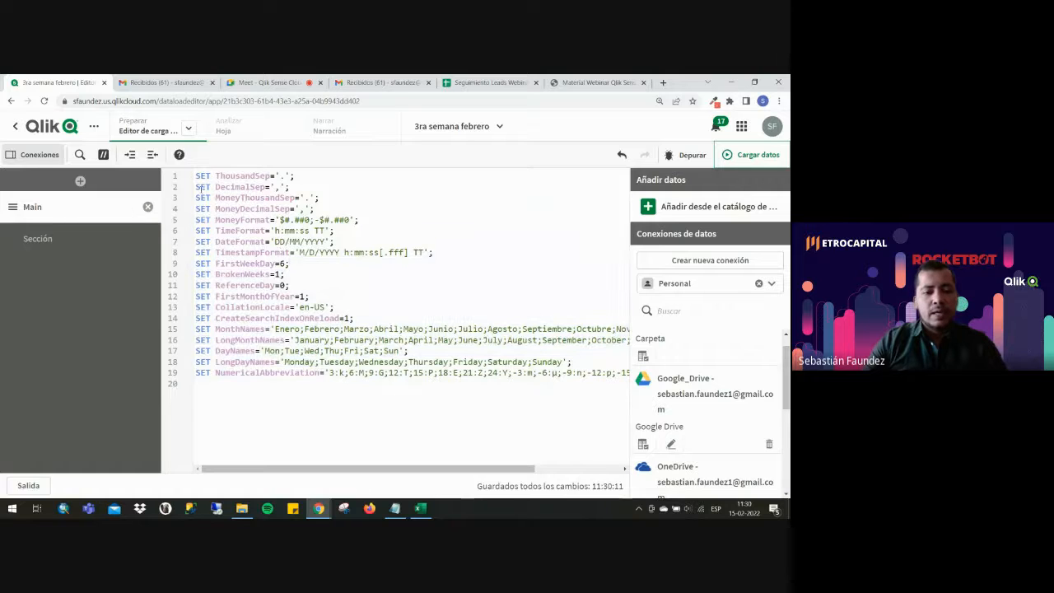
# Open the script section named Sección and rename it Excel.
pyautogui.click(46, 238)
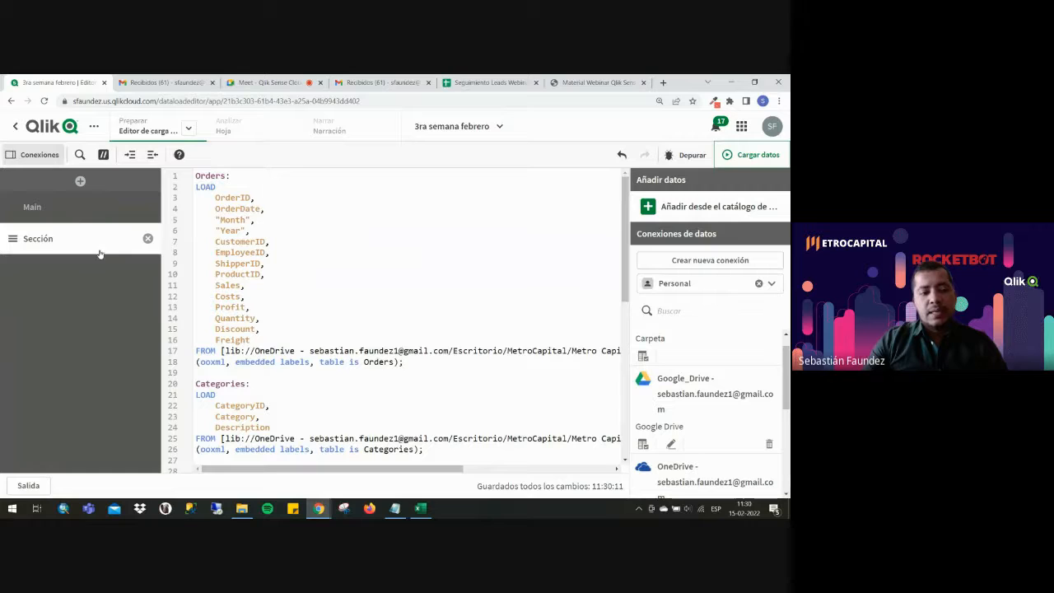
pyautogui.doubleClick(70, 244)
pyautogui.write('Excel')
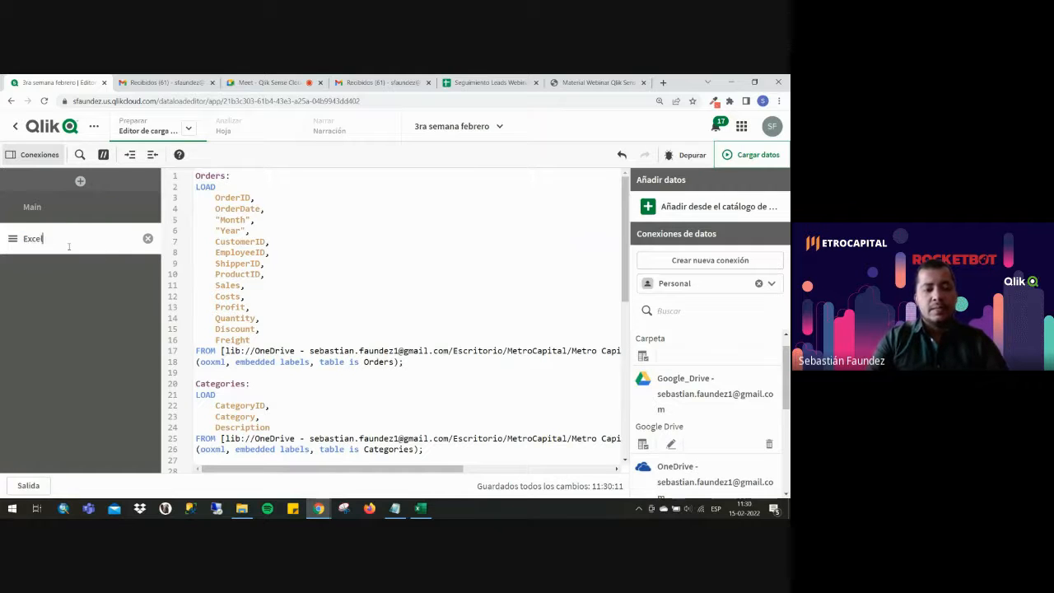
pyautogui.press('Return')
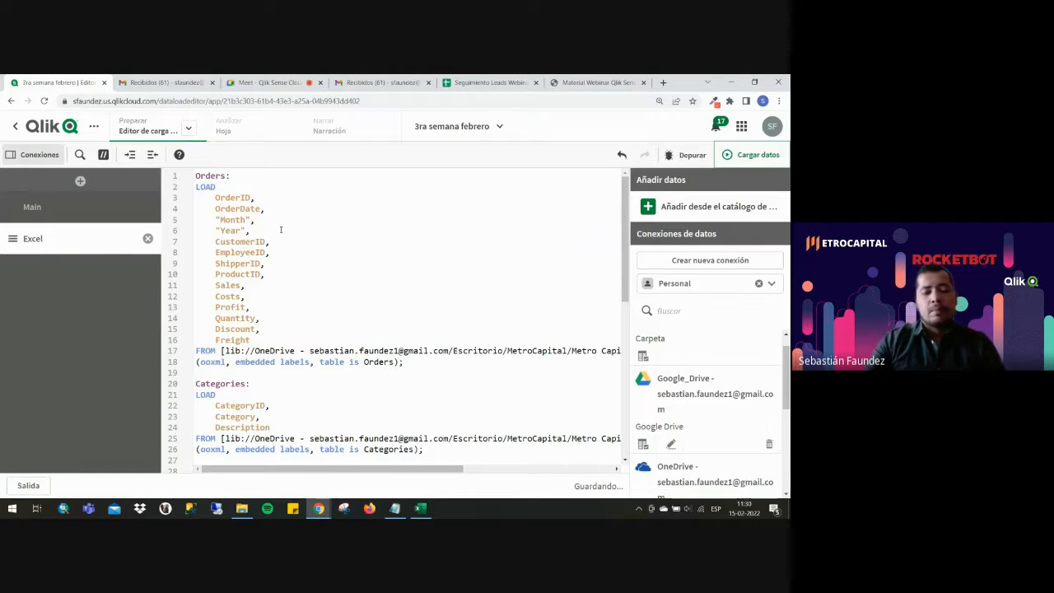
# Switch to the QlikSenseWorkshop1.xlsx workbook in Excel and compare the OrderDate column with the Month and Year columns on the Orders sheet.
pyautogui.hotkey('ctrl', '-')
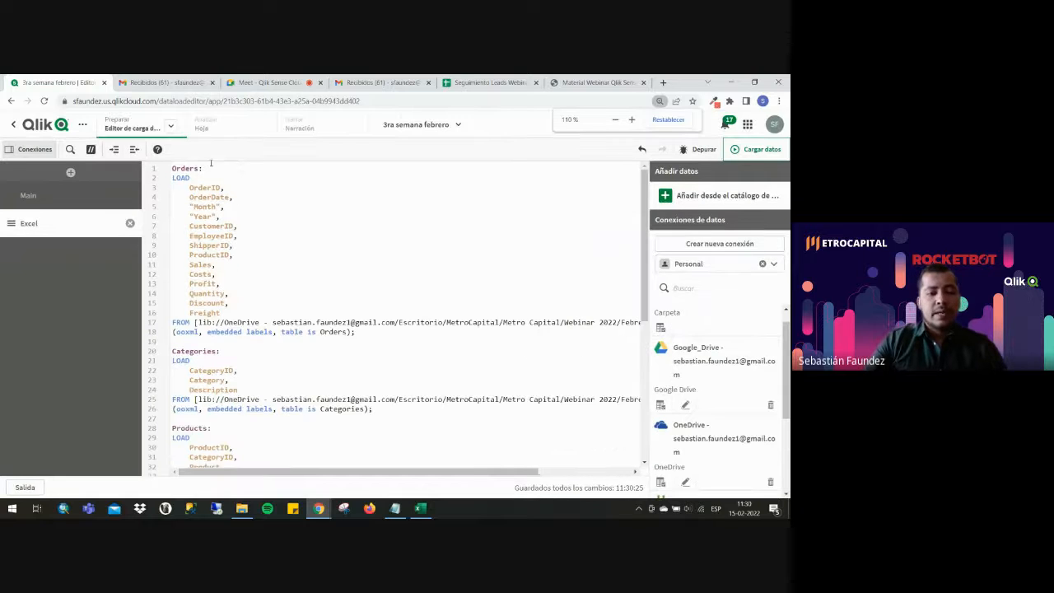
pyautogui.moveTo(359, 333); pyautogui.dragTo(170, 166)
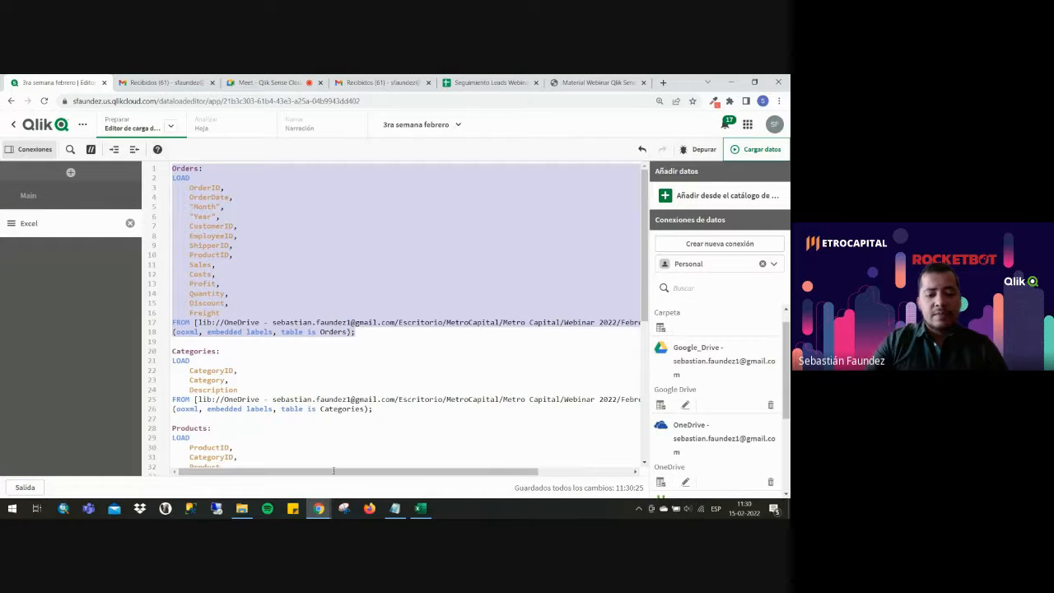
pyautogui.click(422, 509)
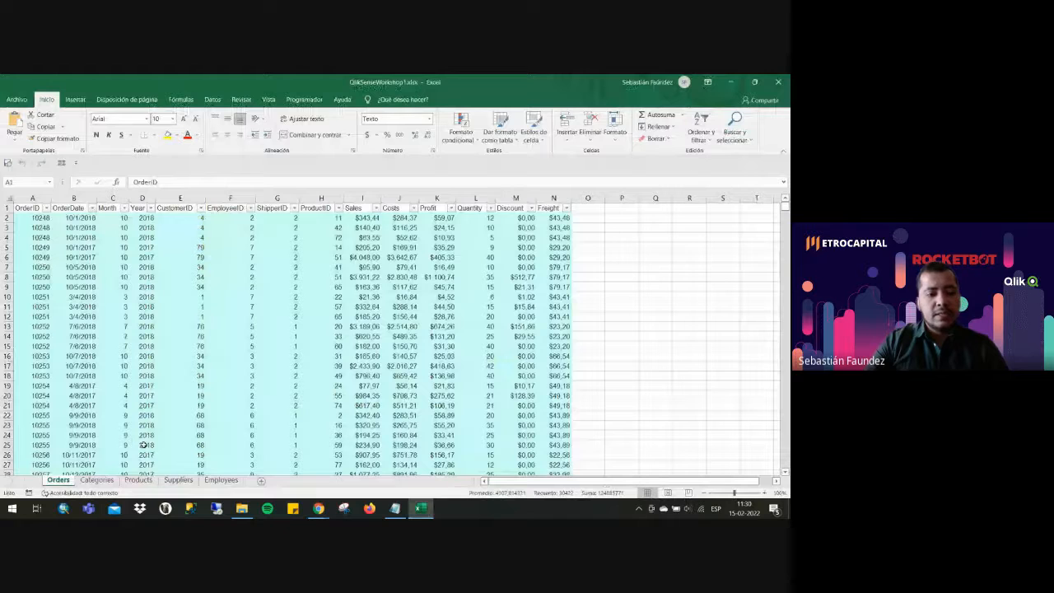
pyautogui.moveTo(112, 198); pyautogui.dragTo(142, 198)
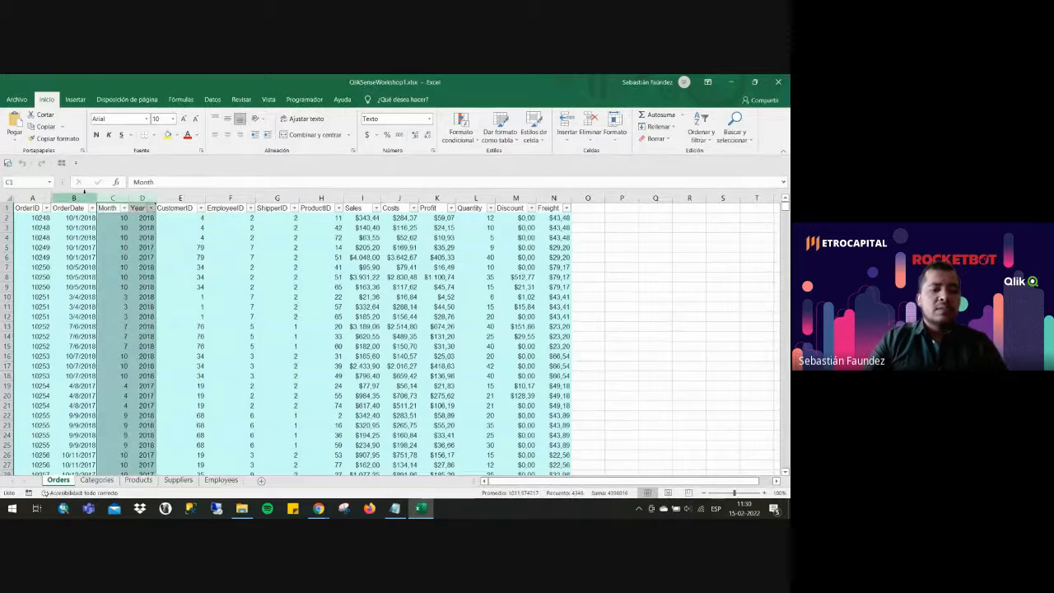
pyautogui.click(81, 195)
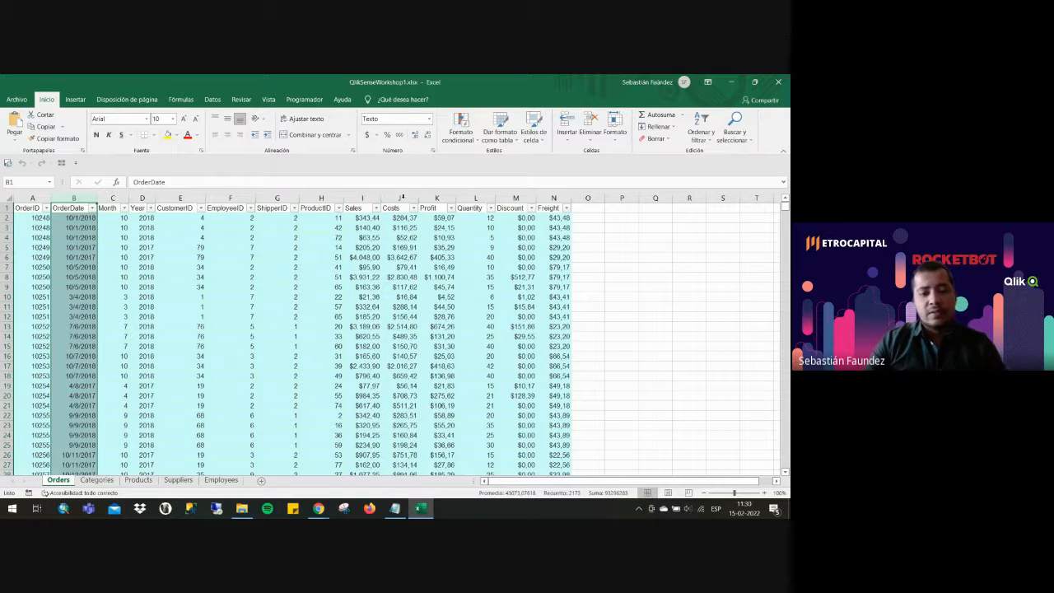
pyautogui.moveTo(111, 197)
pyautogui.mouseDown()
pyautogui.moveTo(141, 196)
pyautogui.moveTo(130, 196)
pyautogui.mouseUp()
pyautogui.click(113, 196)
pyautogui.click(82, 197)
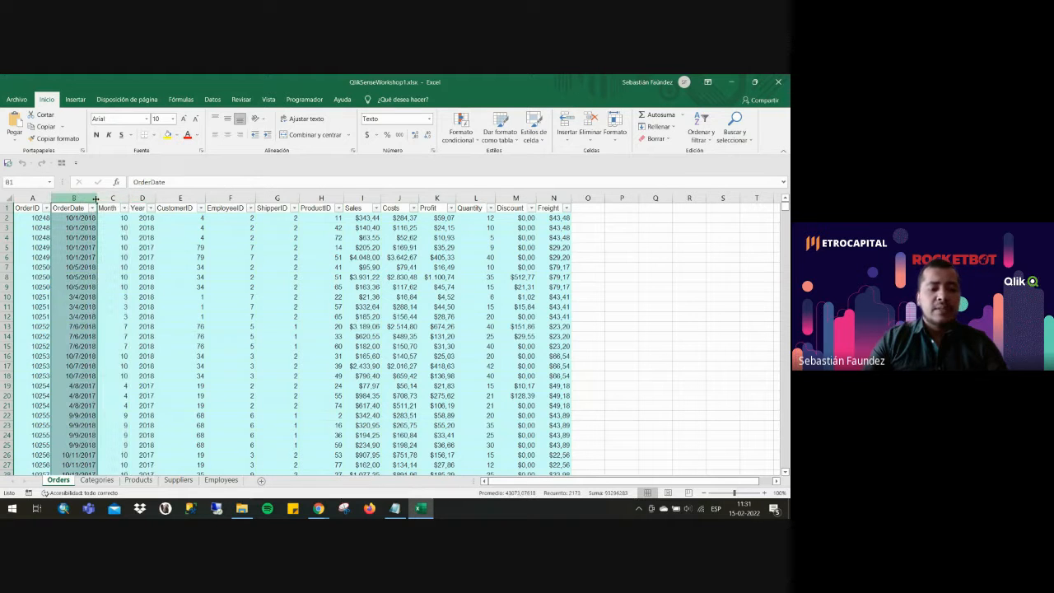
pyautogui.press('alt')
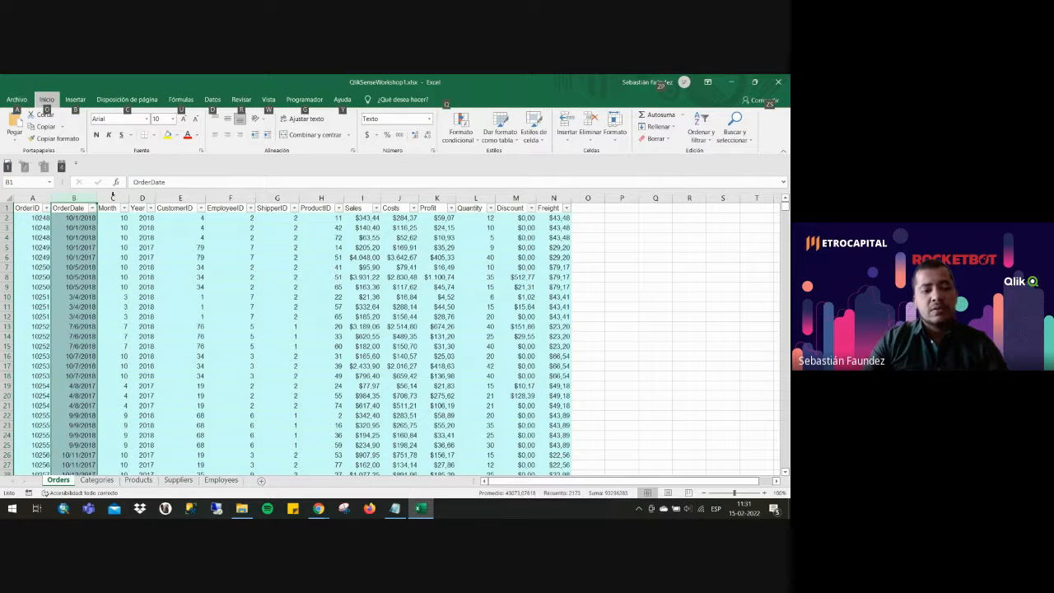
pyautogui.click(113, 196)
pyautogui.moveTo(129, 196); pyautogui.dragTo(140, 196)
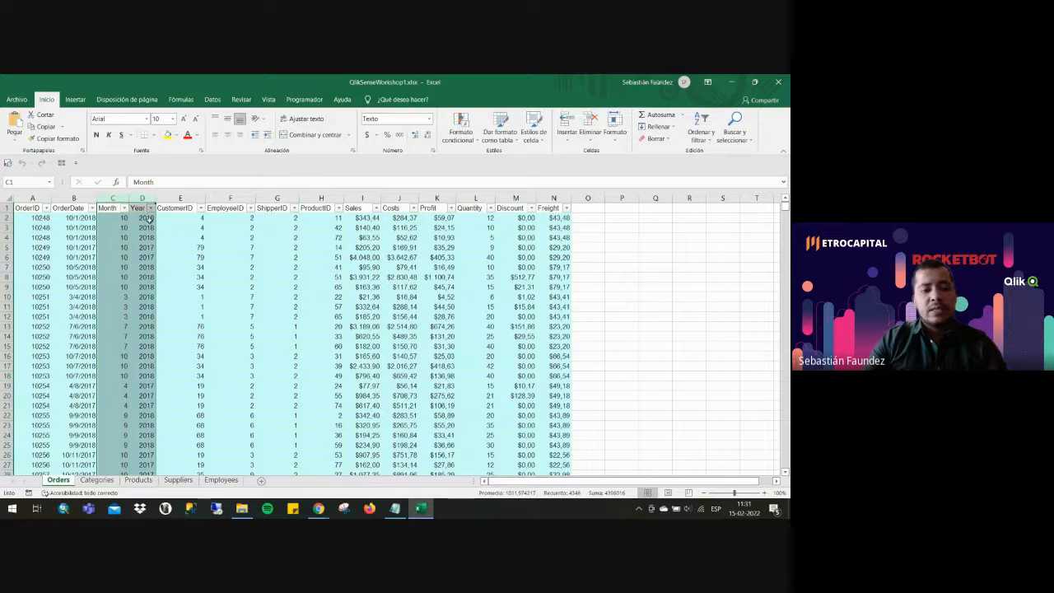
# Return to the Qlik data load editor and comment out the "Month" and "Year" fields in the Orders load statement.
pyautogui.hotkey('alt', 'Tab')
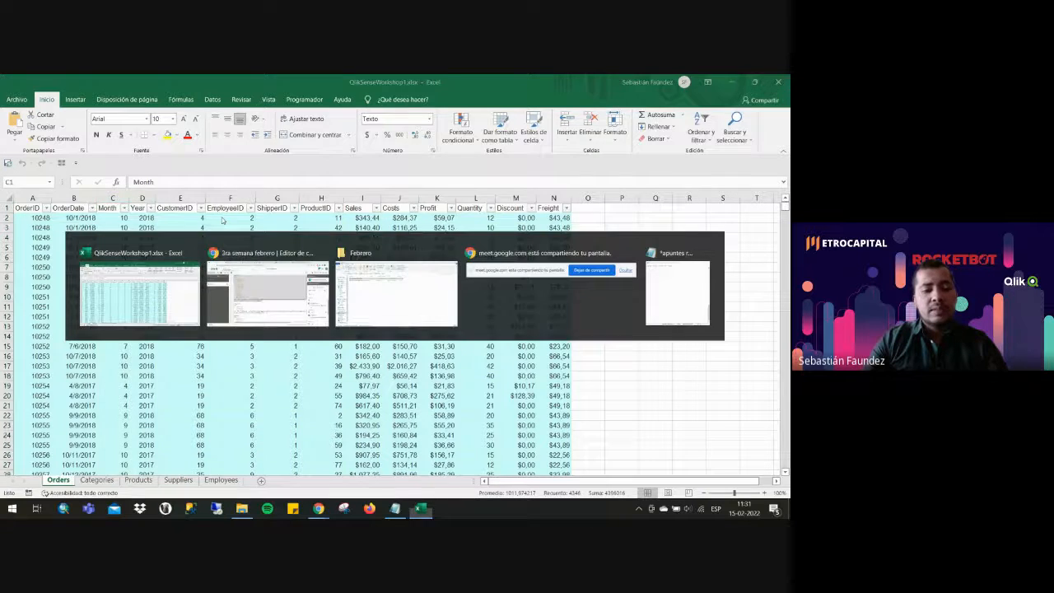
pyautogui.click(227, 221)
pyautogui.moveTo(220, 217); pyautogui.dragTo(153, 208)
pyautogui.click(91, 150)
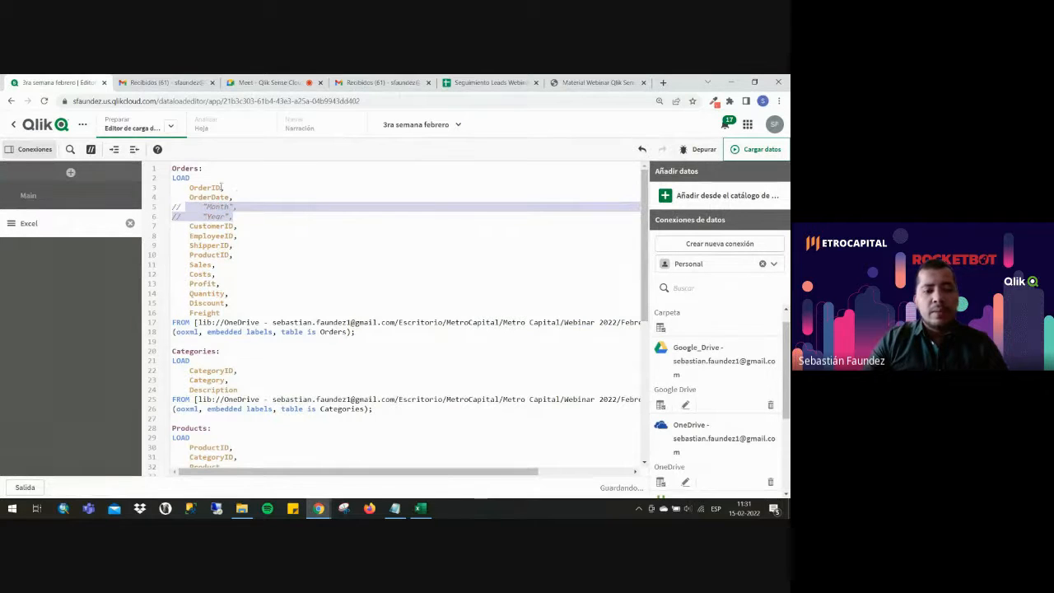
# Insert an empty line below OrderDate in the Orders load statement and wrap the OrderDate field in a Date() function.
pyautogui.click(237, 195)
pyautogui.press('Return')
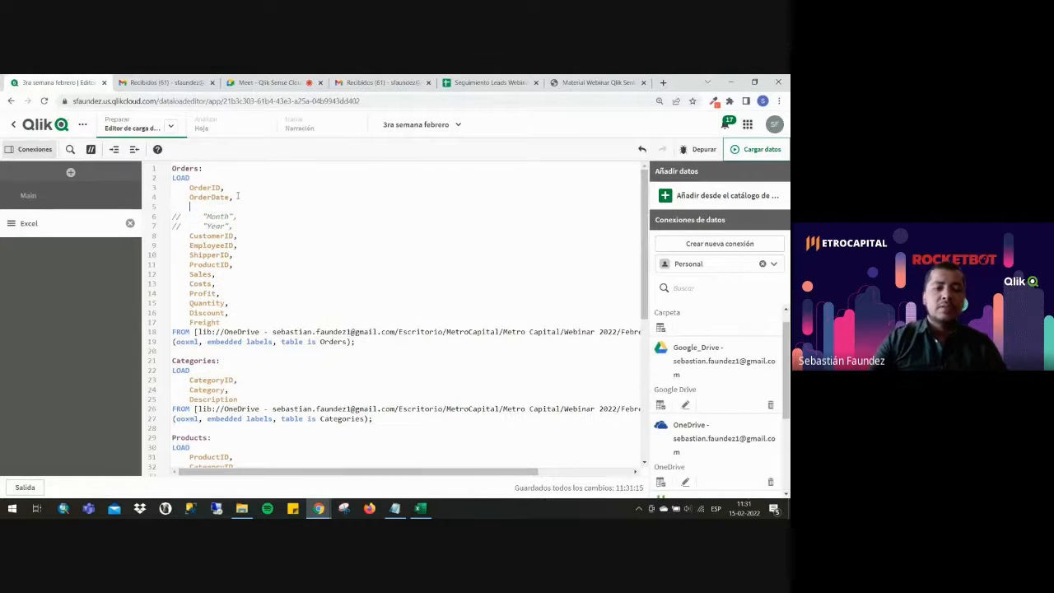
pyautogui.click(189, 198)
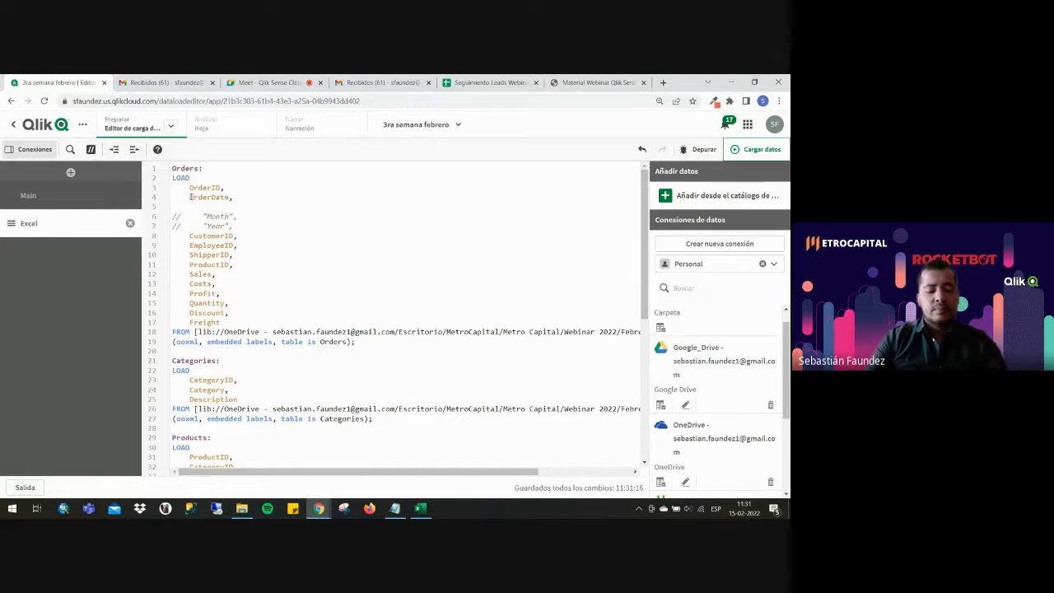
pyautogui.write('Date(')
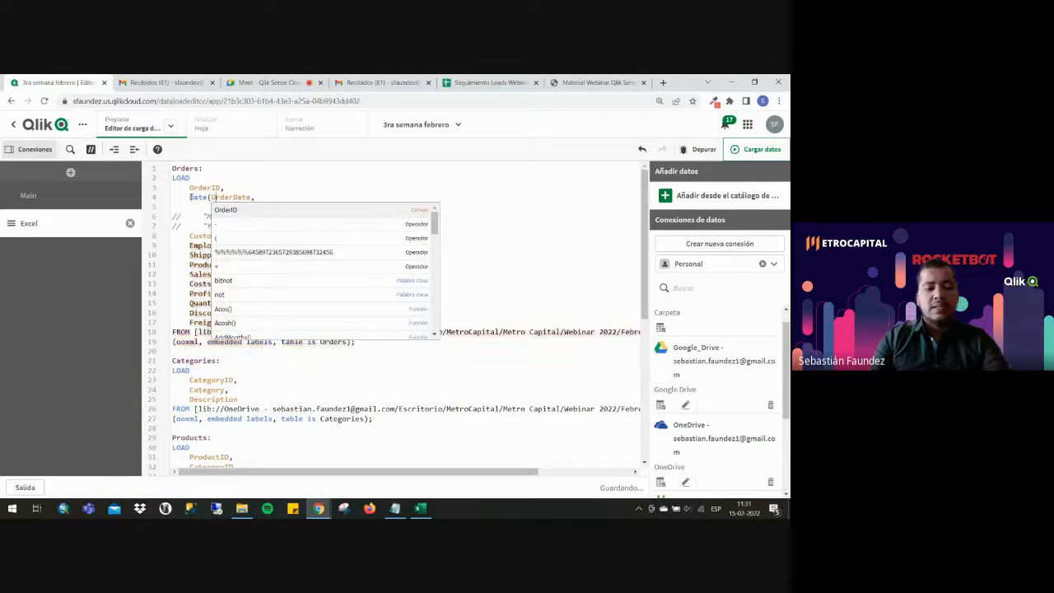
pyautogui.press('End')
pyautogui.write(')')
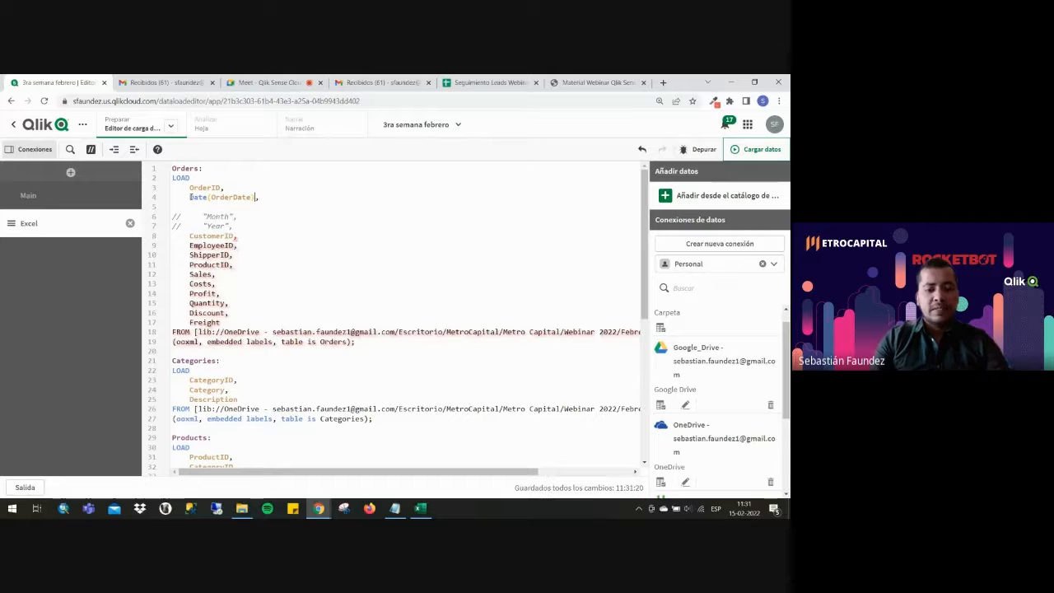
# Add the format 'DD/MM/YYYY' to the OrderDate Date() function and alias the field as Fecha.
pyautogui.press('Left')
pyautogui.write("'DD')")
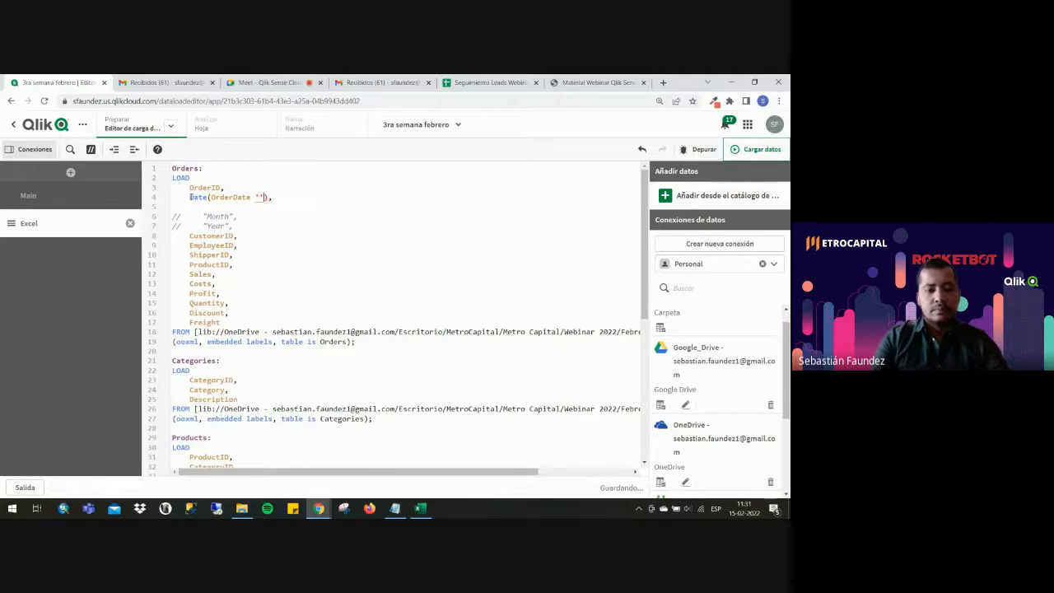
pyautogui.write(',')
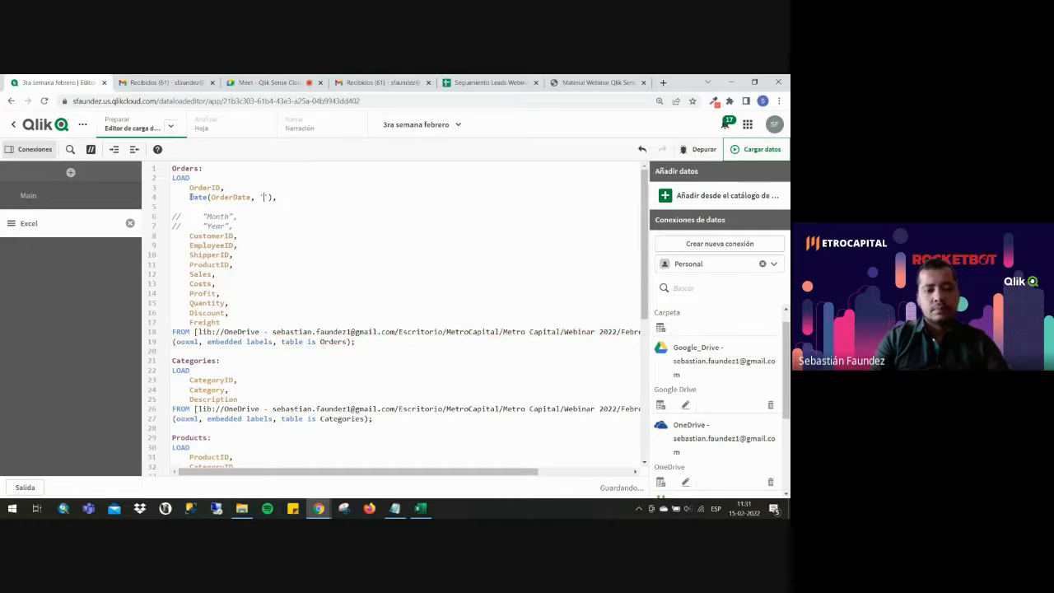
pyautogui.press('Right')
pyautogui.press('Right')
pyautogui.write('DD')
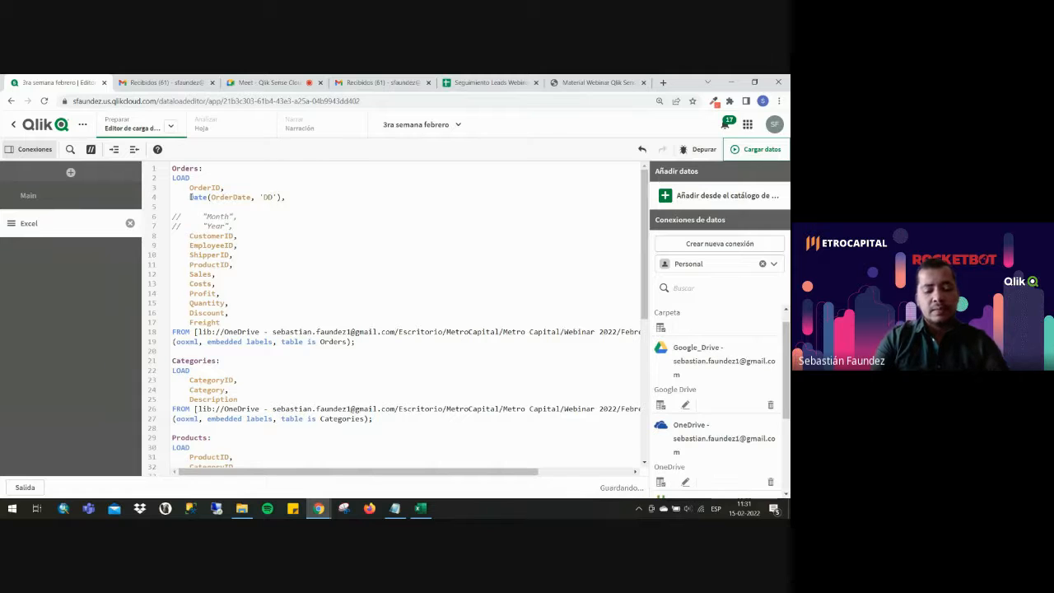
pyautogui.write('/MM/')
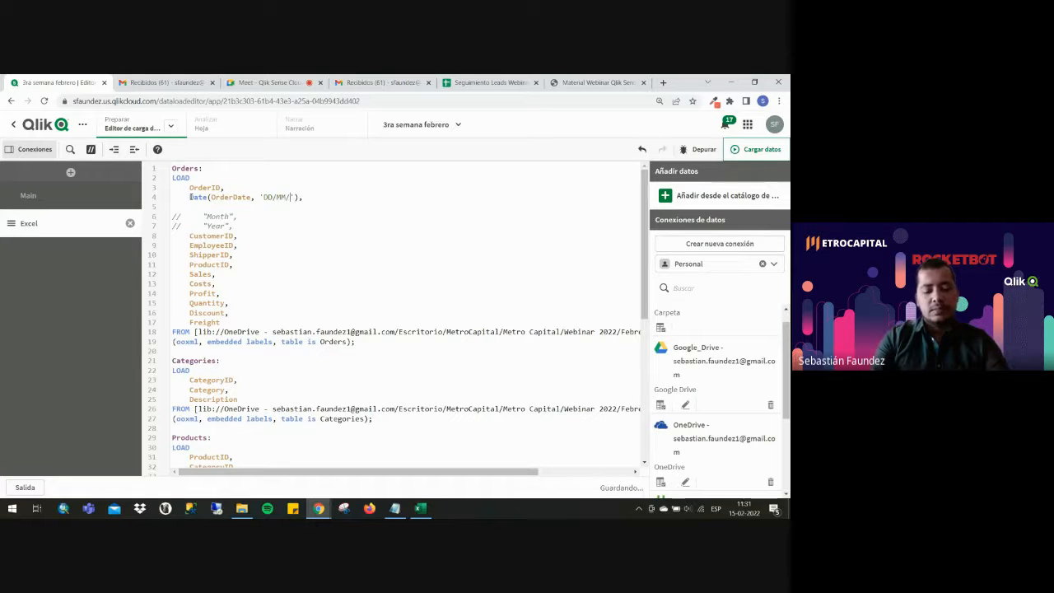
pyautogui.write('YYYY')
pyautogui.press('Right')
pyautogui.press('Right')
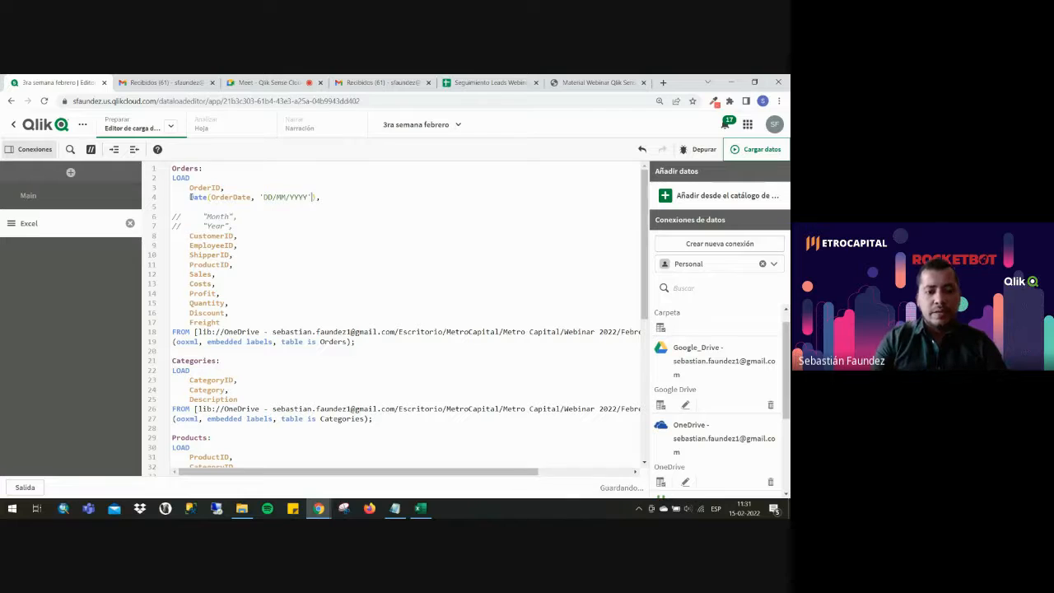
pyautogui.write('as')
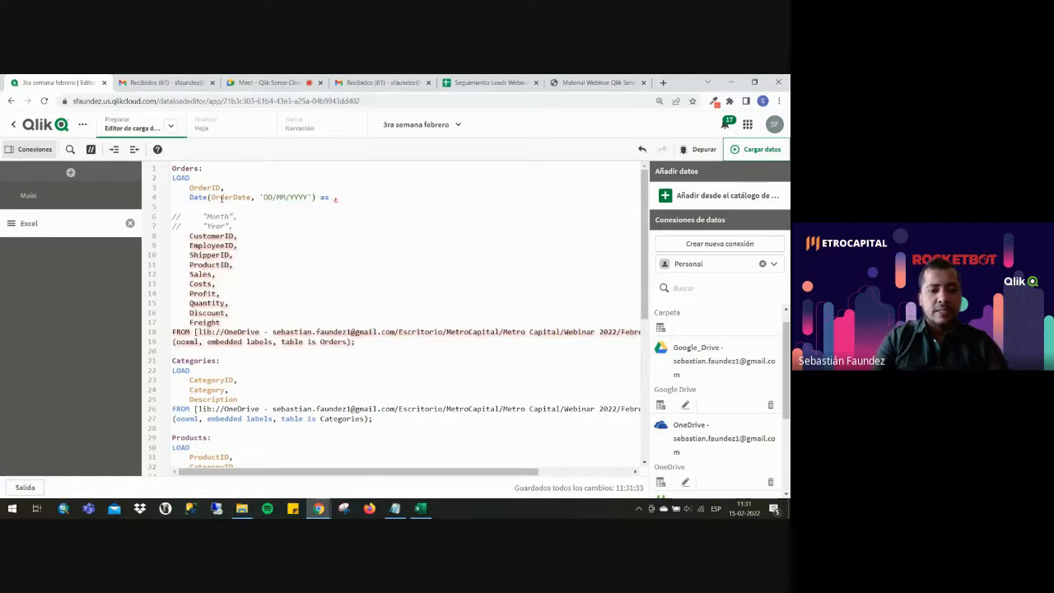
pyautogui.write(' Fecha')
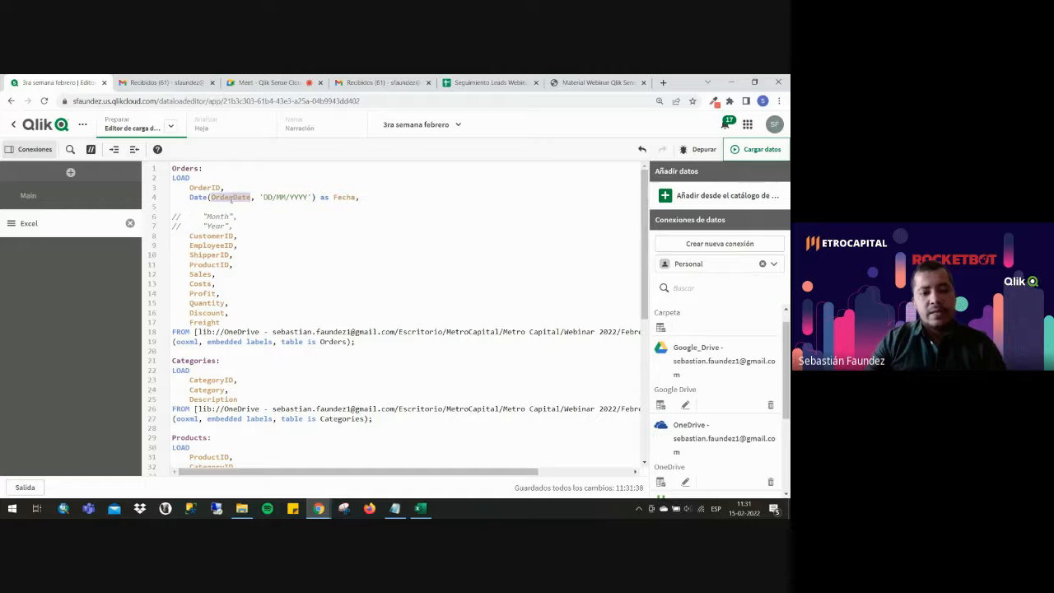
# Add the field Year(OrderDate) as Año on the line below Fecha.
pyautogui.write('m')
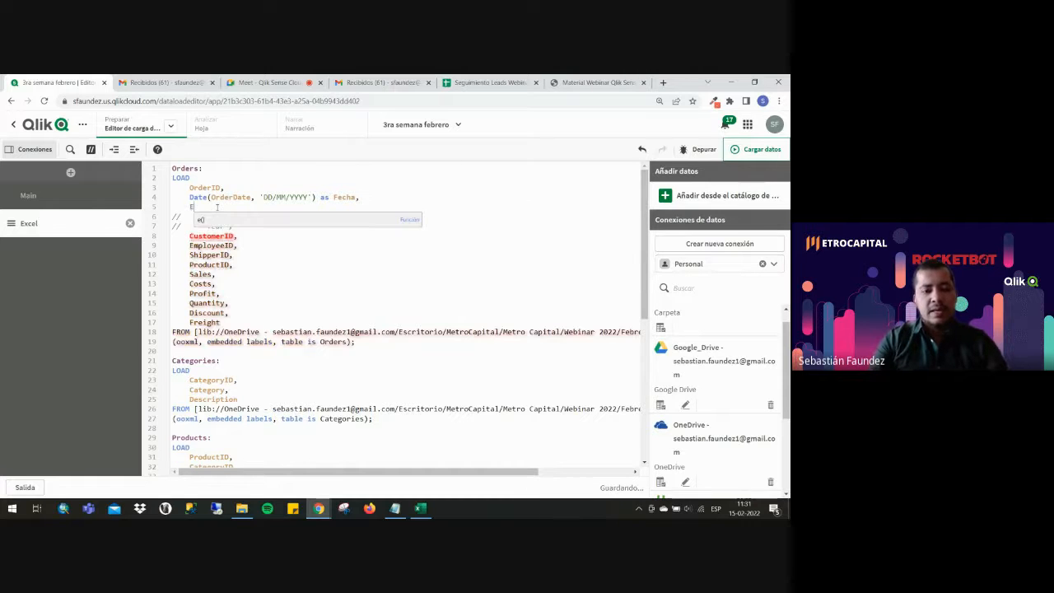
pyautogui.press('BackSpace')
pyautogui.write('Year(')
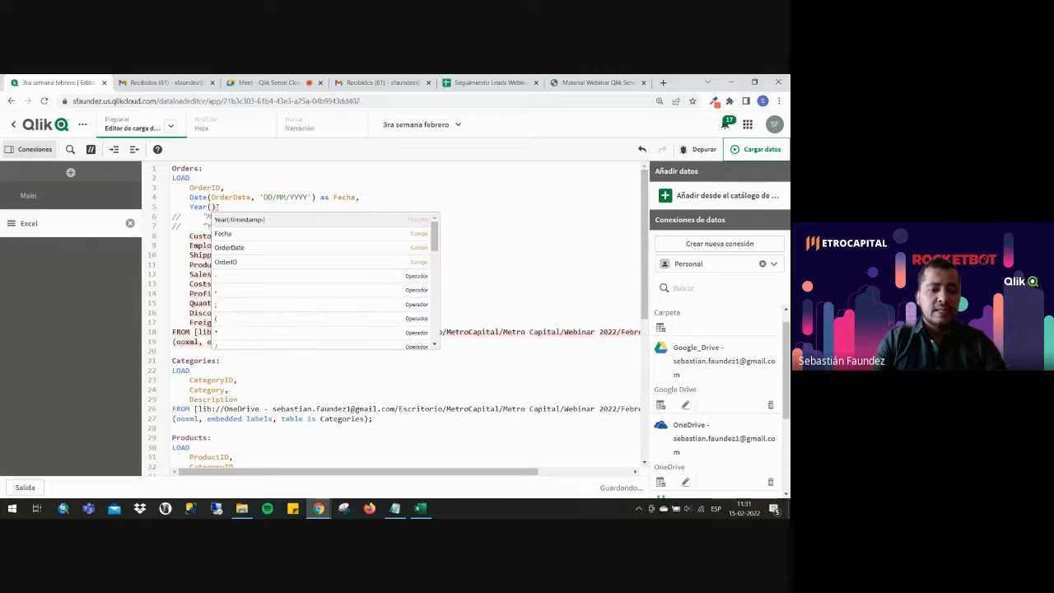
pyautogui.write('OrderDate) as ')
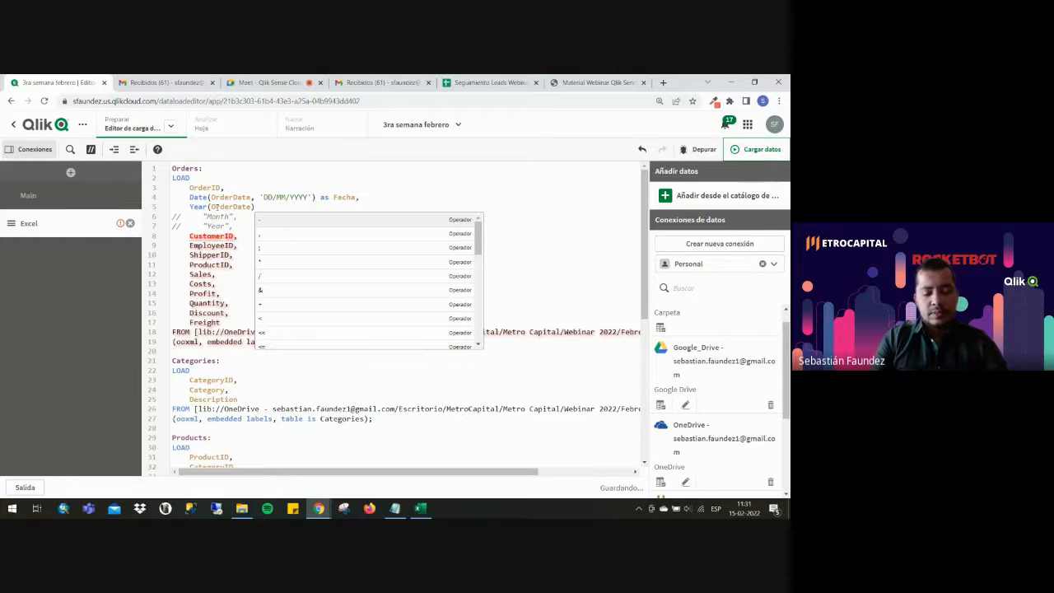
pyautogui.write('A')
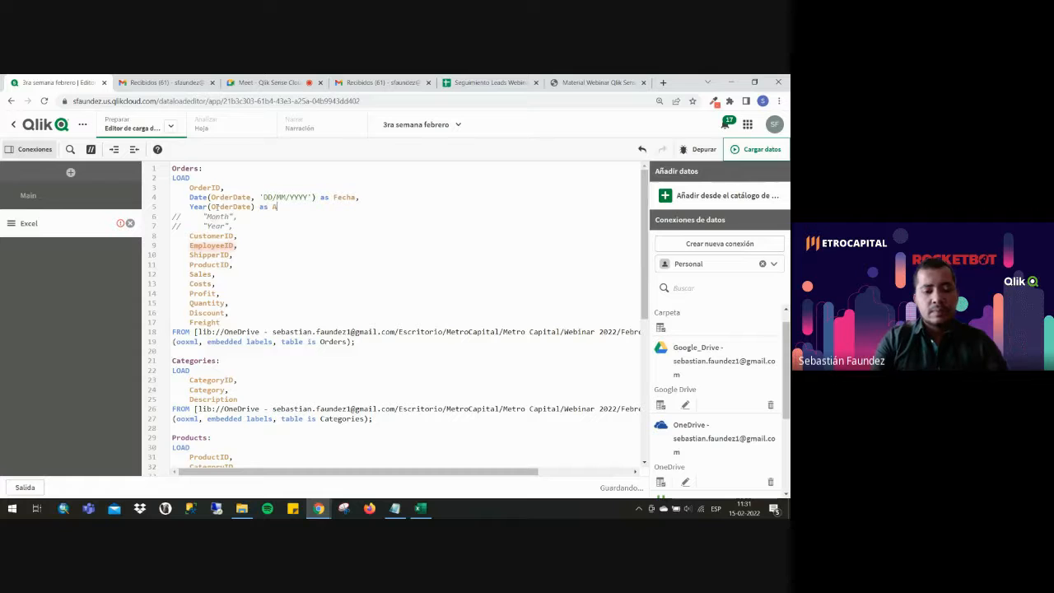
pyautogui.write('ño,')
pyautogui.press('Return')
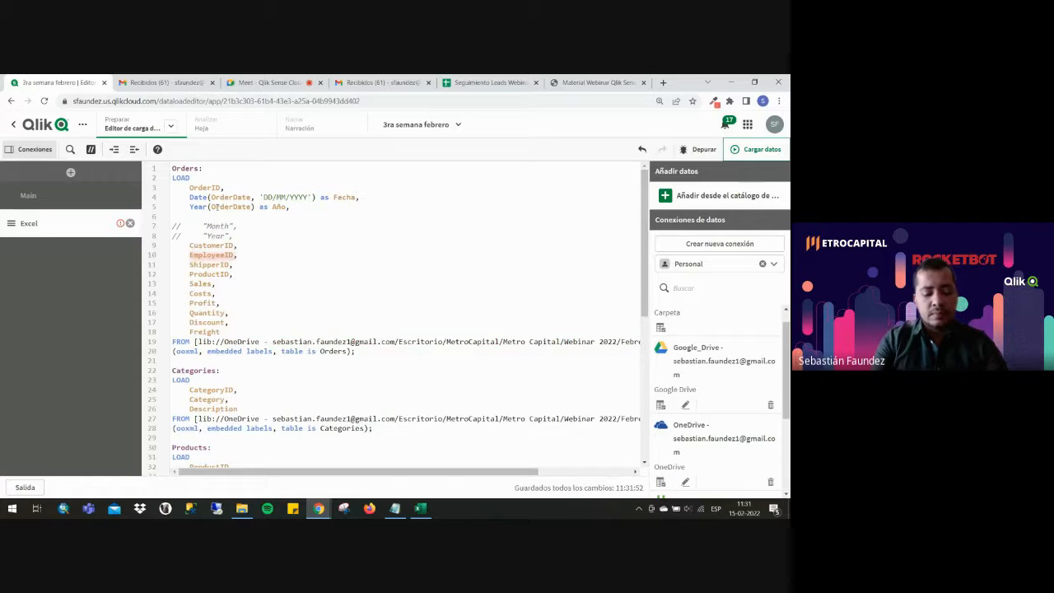
# Add the field Month(OrderDate) as Mes below Año, followed by an empty line.
pyautogui.write('Mo')
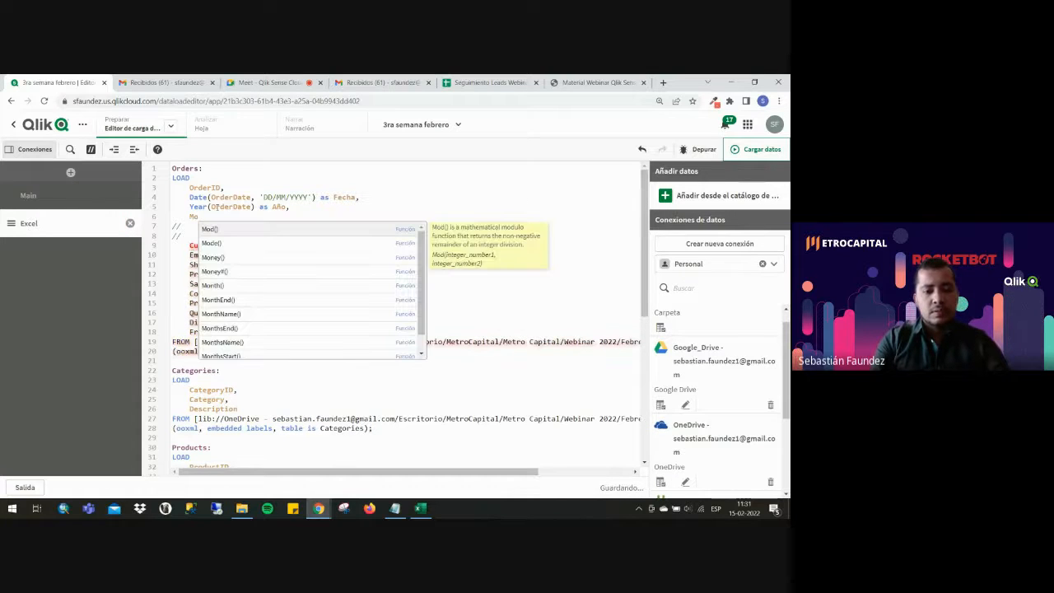
pyautogui.write('nth')
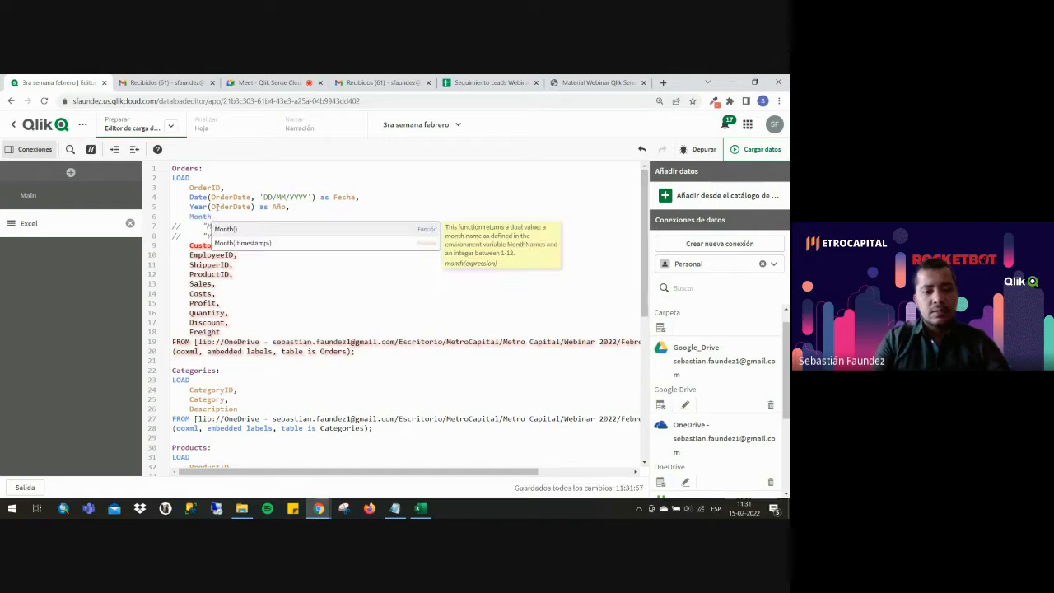
pyautogui.write('(OrderDate) ')
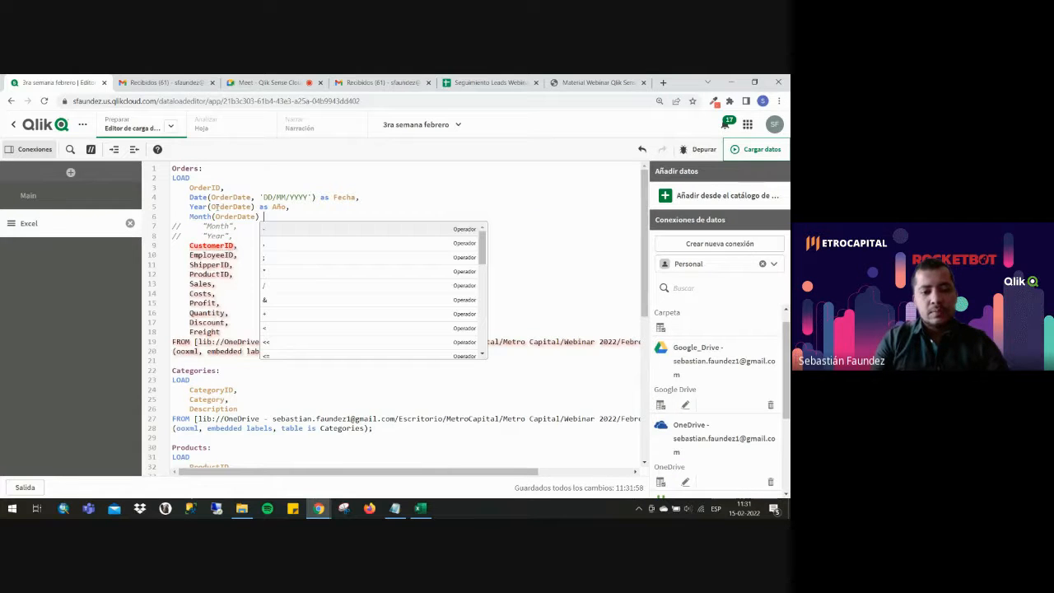
pyautogui.write('as Mes,')
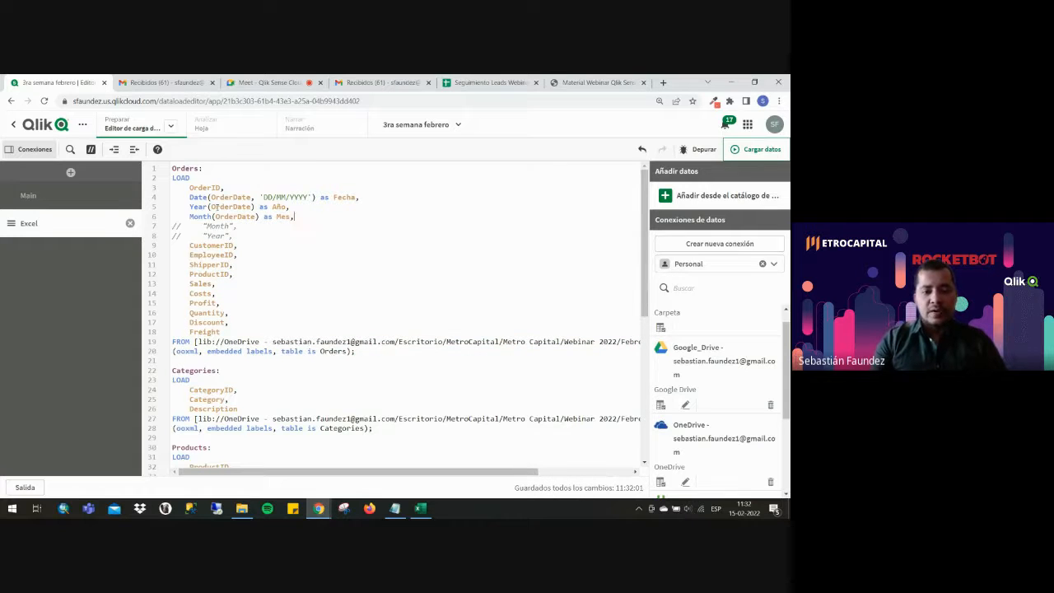
pyautogui.press('Return')
# Append the comment //Enero, Febrero, Marzo to the Month(OrderDate) as Mes line.
pyautogui.doubleClick(198, 216)
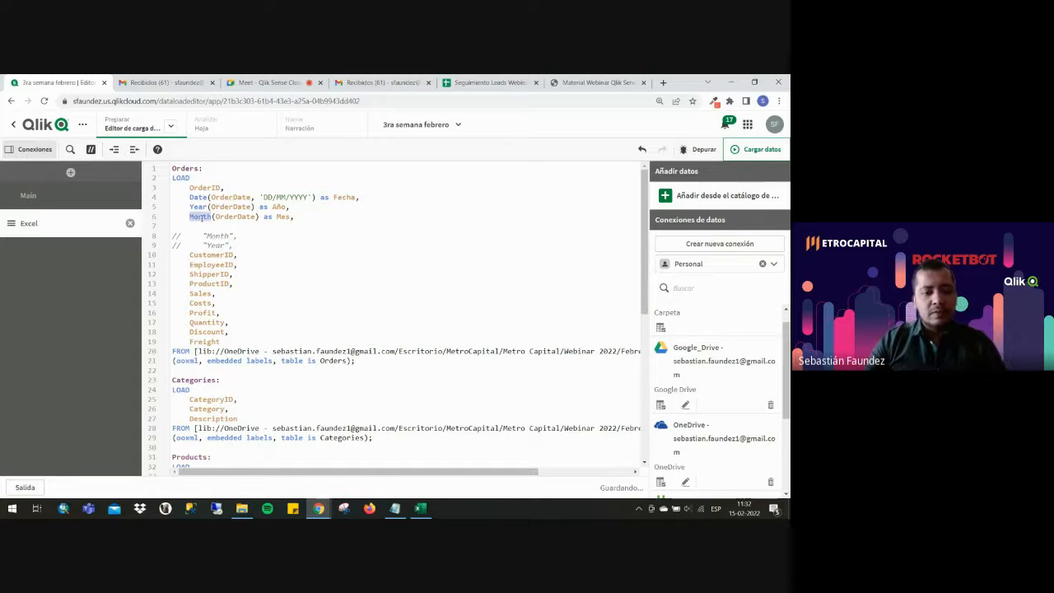
pyautogui.hotkey('ctrl', '+')
pyautogui.hotkey('ctrl', '+')
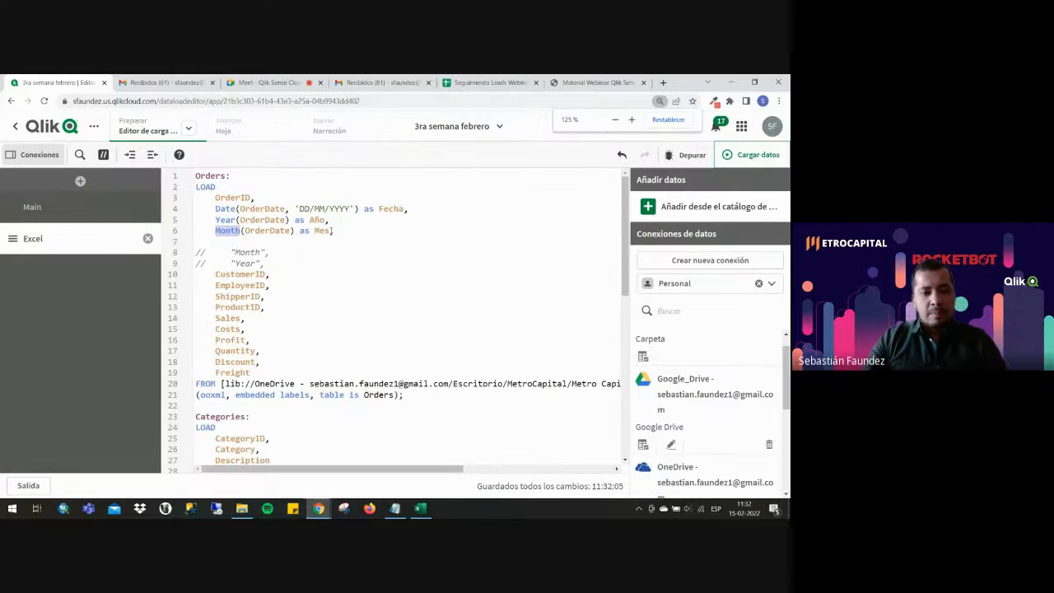
pyautogui.press('End')
pyautogui.write('//')
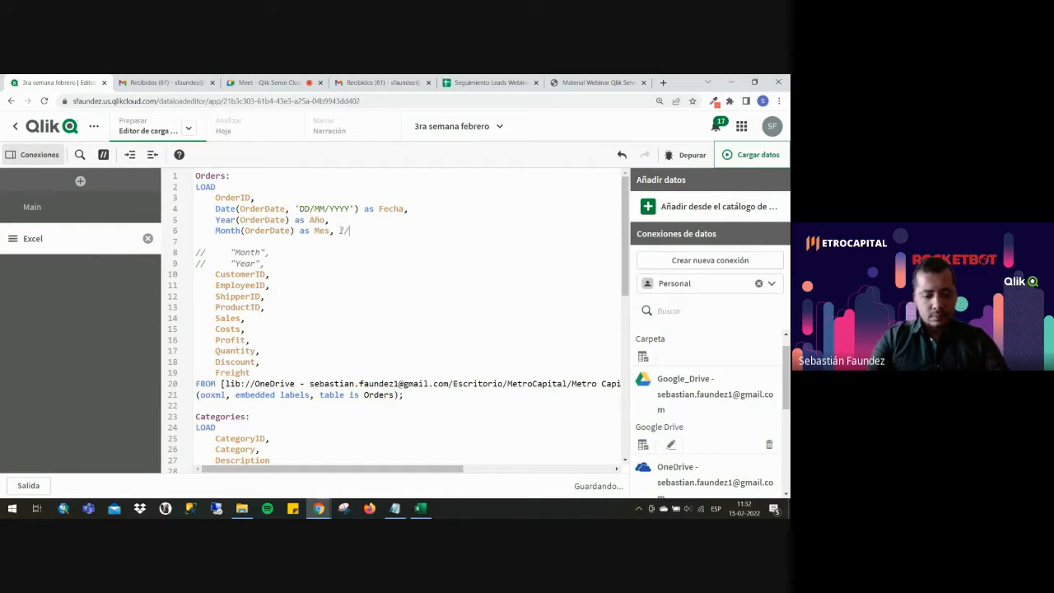
pyautogui.write('Enero,')
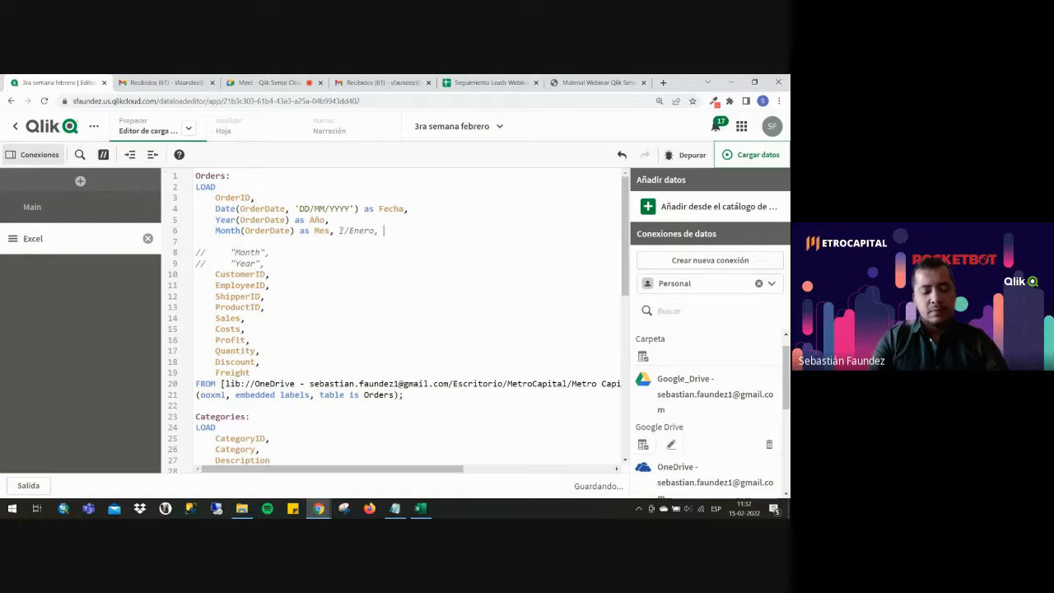
pyautogui.write(' Febee')
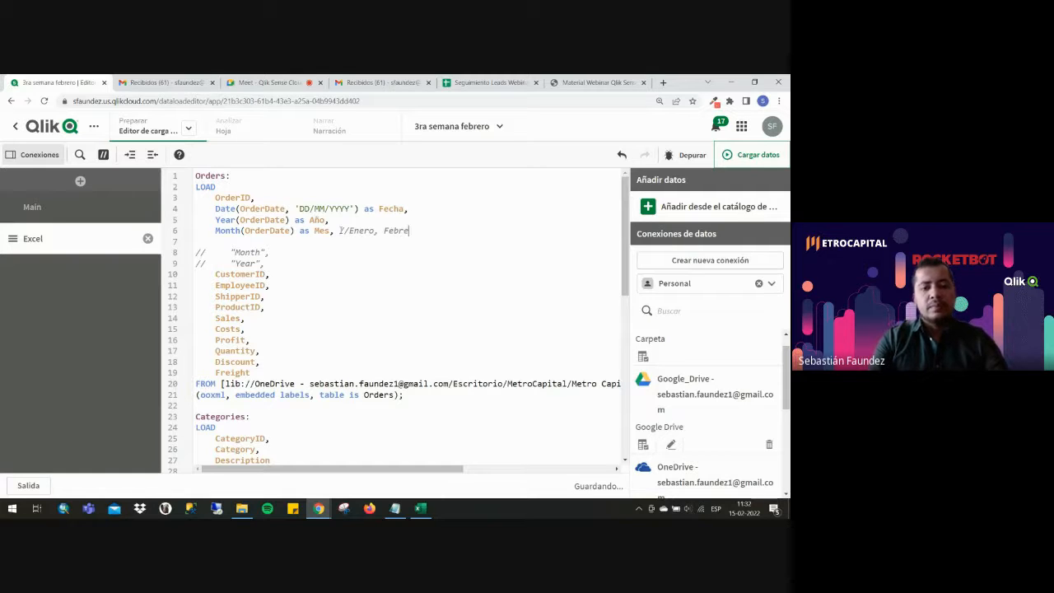
pyautogui.write('ro, Marzo')
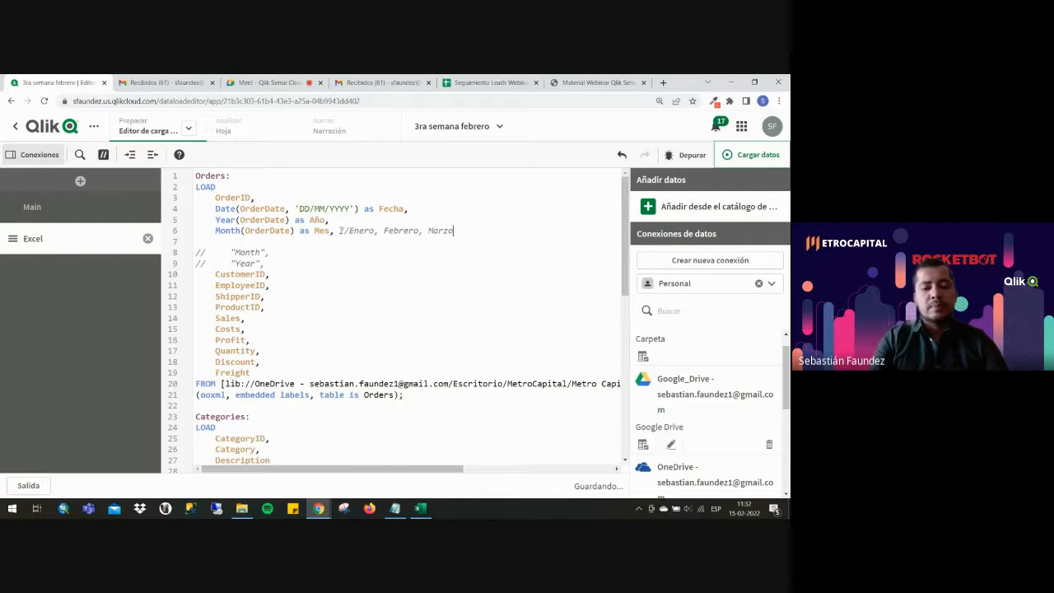
pyautogui.press('Down')
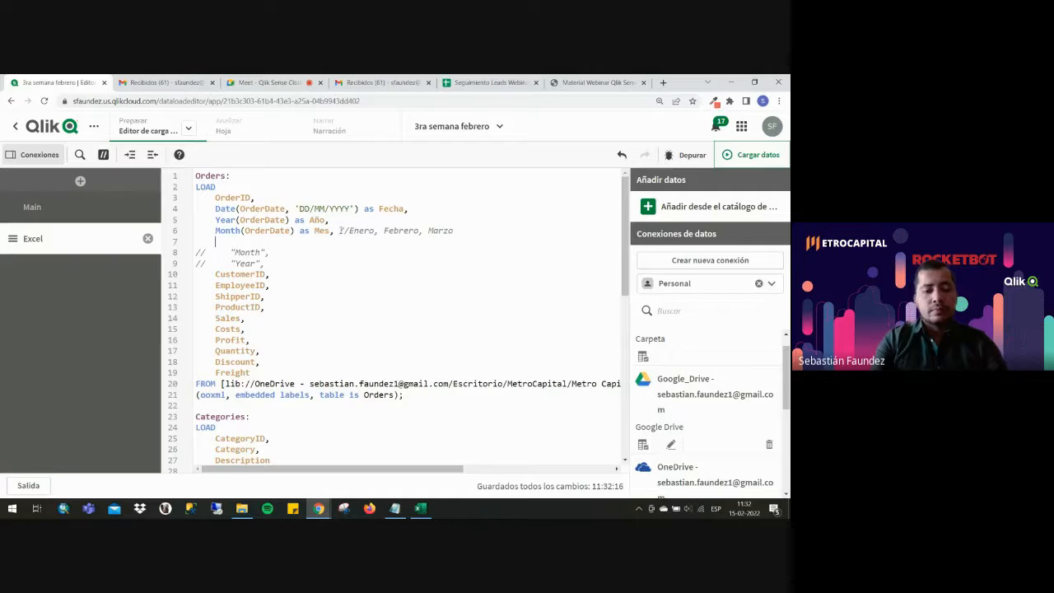
pyautogui.write('n')
pyautogui.press('BackSpace')
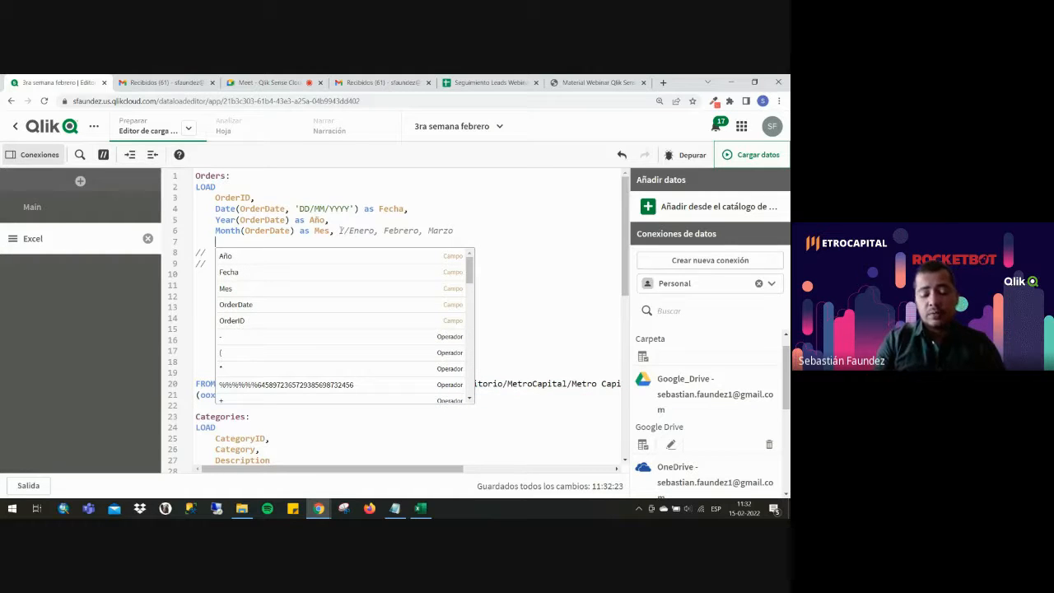
pyautogui.press('Escape')
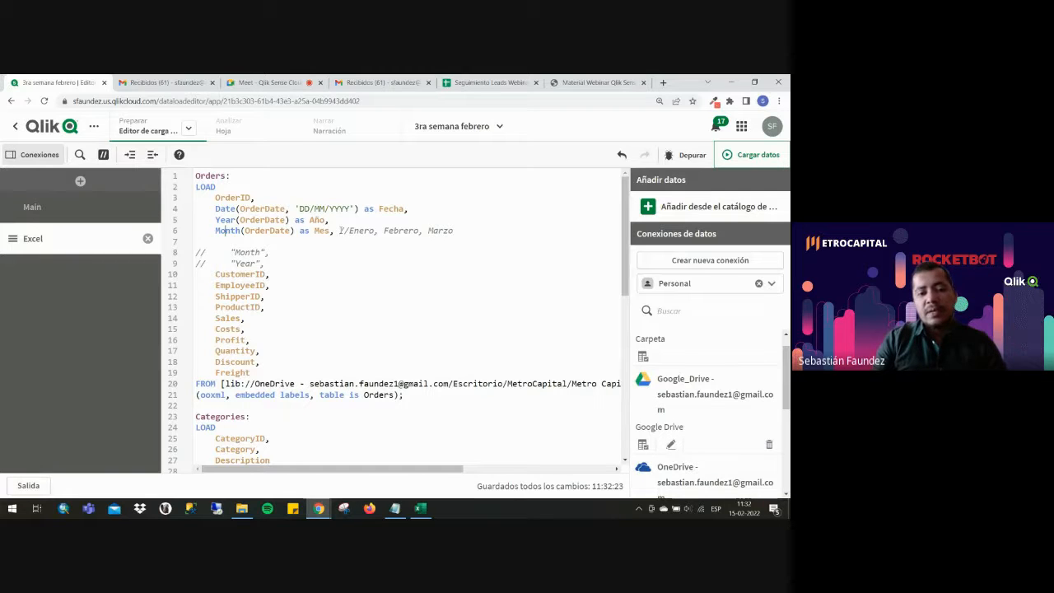
pyautogui.press('Right')
pyautogui.press('Right')
pyautogui.press('Right')
pyautogui.press('Right')
pyautogui.press('Right')
pyautogui.press('Right')
pyautogui.press('Right')
pyautogui.press('Right')
pyautogui.press('Right')
pyautogui.press('Right')
pyautogui.press('Right')
pyautogui.press('Right')
pyautogui.press('Right')
pyautogui.press('Right')
pyautogui.press('Right')
pyautogui.press('Right')
pyautogui.press('Right')
pyautogui.press('Right')
pyautogui.press('Right')
pyautogui.press('Right')
pyautogui.press('Right')
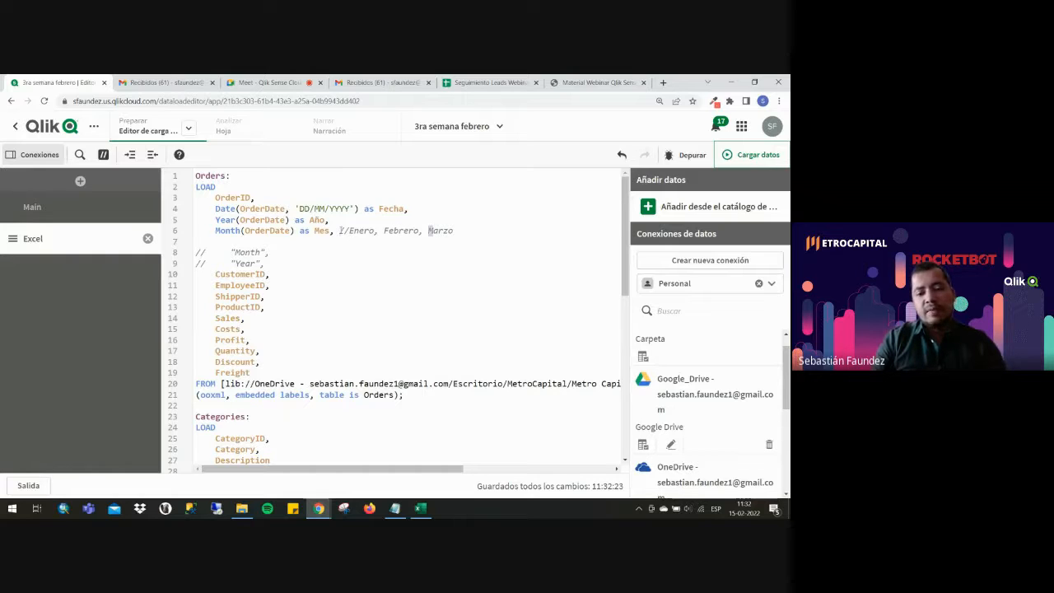
pyautogui.hotkey('shift', 'Right')
pyautogui.hotkey('shift', 'Right')
pyautogui.hotkey('shift', 'Right')
pyautogui.hotkey('shift', 'Right')
pyautogui.hotkey('shift', 'Right')
pyautogui.press('Left')
pyautogui.press('Left')
pyautogui.press('Left')
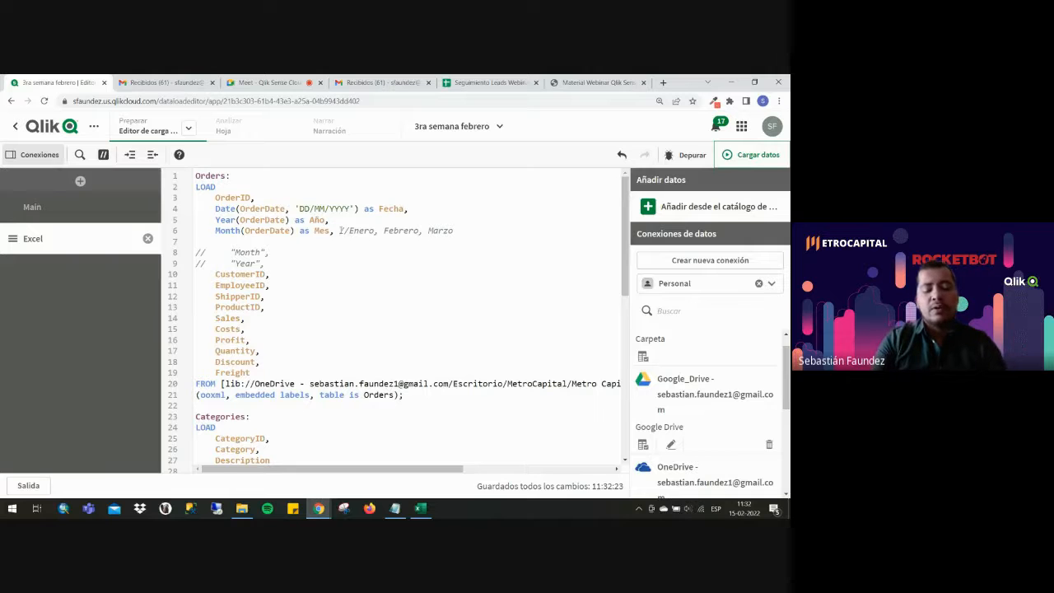
# Insert an empty Num() function on the blank line below the Mes field.
pyautogui.press('Down')
pyautogui.write('Num')
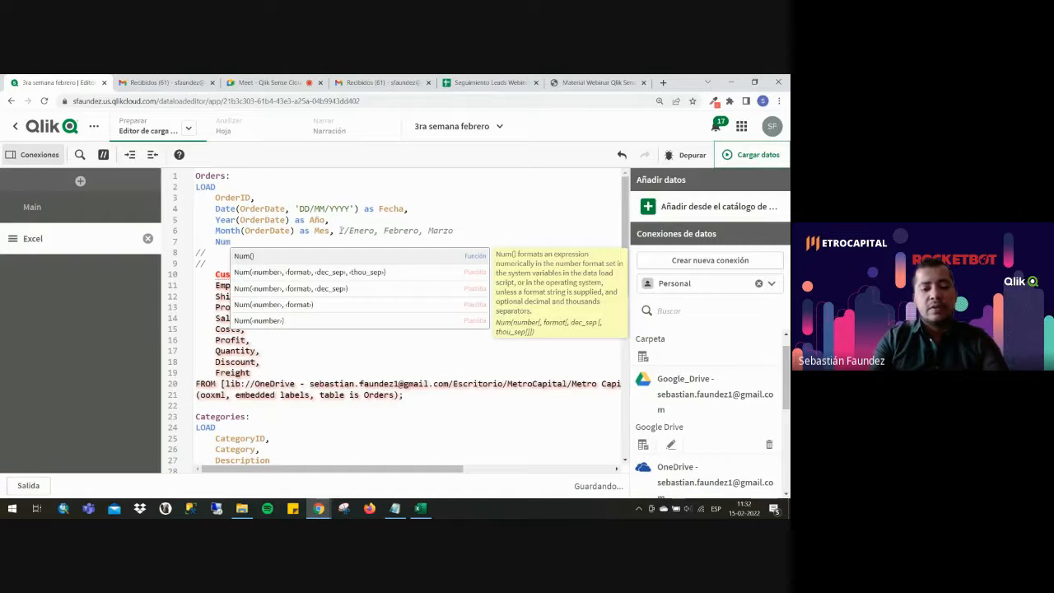
pyautogui.write('()')
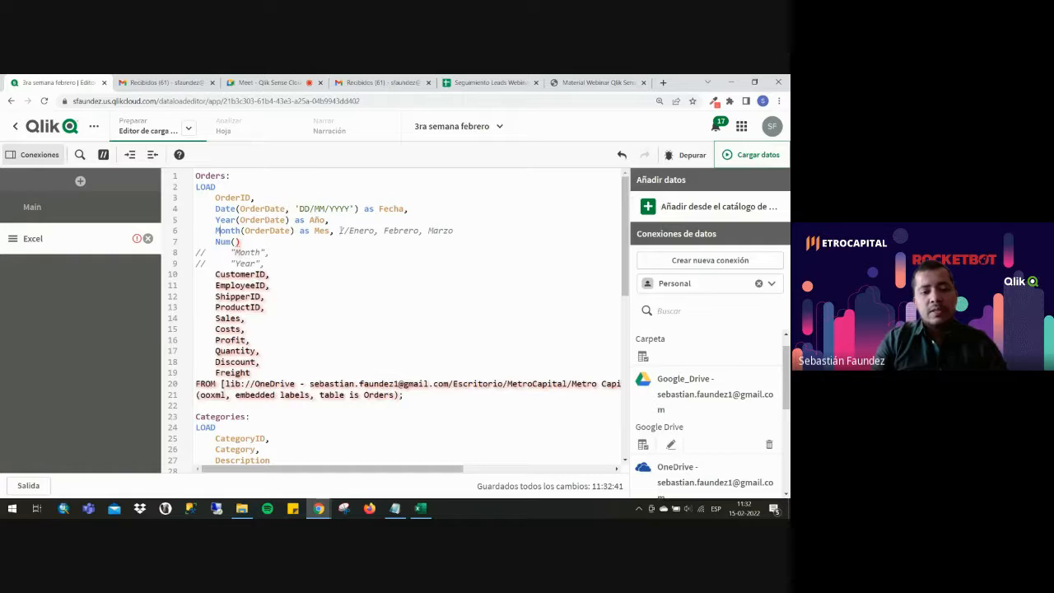
pyautogui.hotkey('shift', 'Right')
pyautogui.hotkey('shift', 'Right')
pyautogui.hotkey('shift', 'Right')
pyautogui.hotkey('shift', 'Right')
pyautogui.hotkey('shift', 'Right')
pyautogui.hotkey('shift', 'Right')
pyautogui.hotkey('shift', 'Right')
pyautogui.hotkey('shift', 'Right')
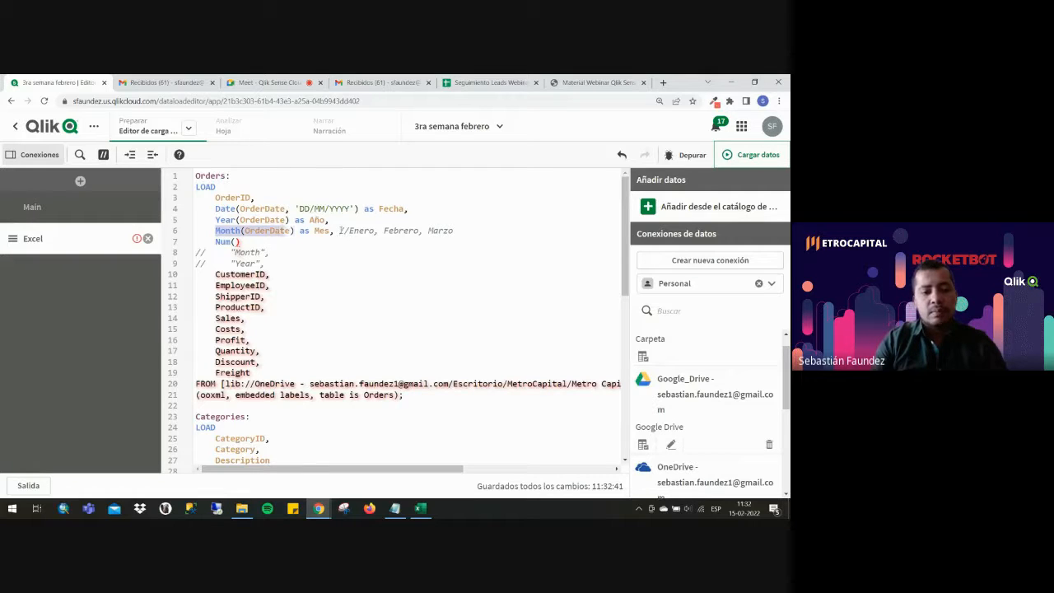
pyautogui.press('Right')
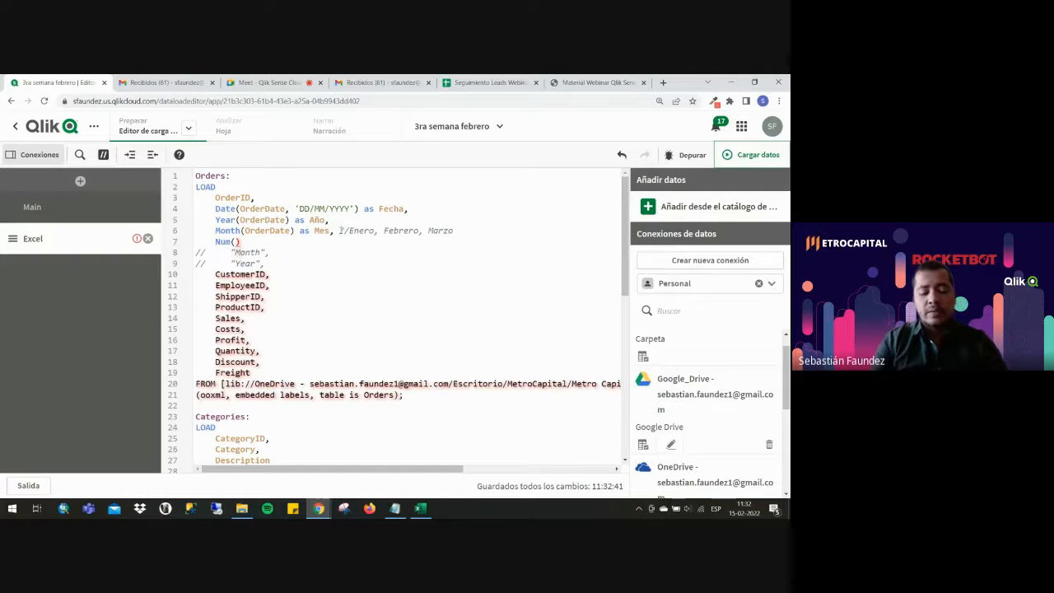
# Fill the Num() function with Month(OrderDate), alias the field as NumMes and add a new line below it.
pyautogui.write('Month')
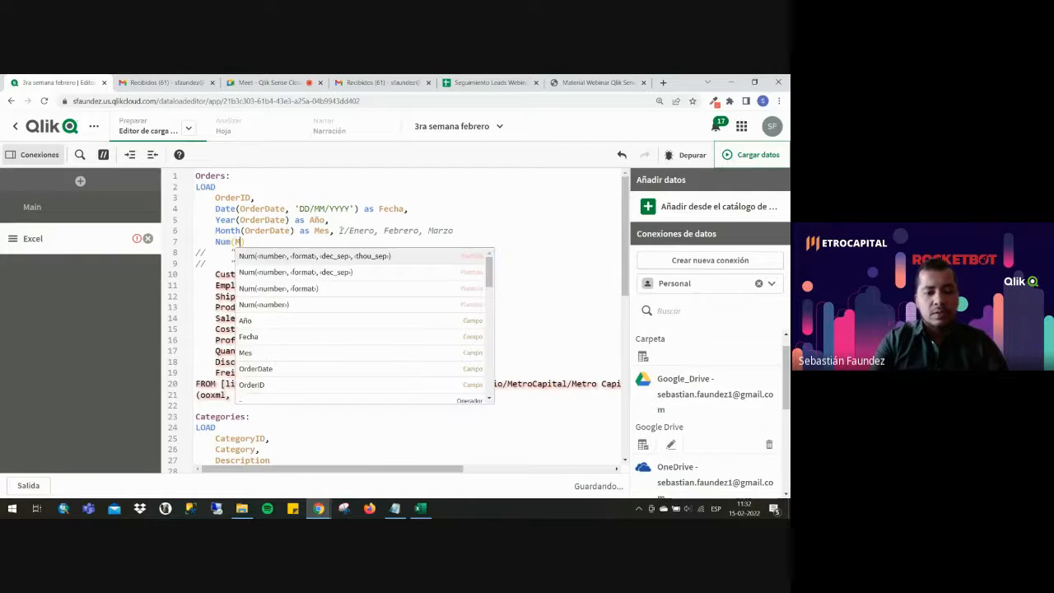
pyautogui.write('(O')
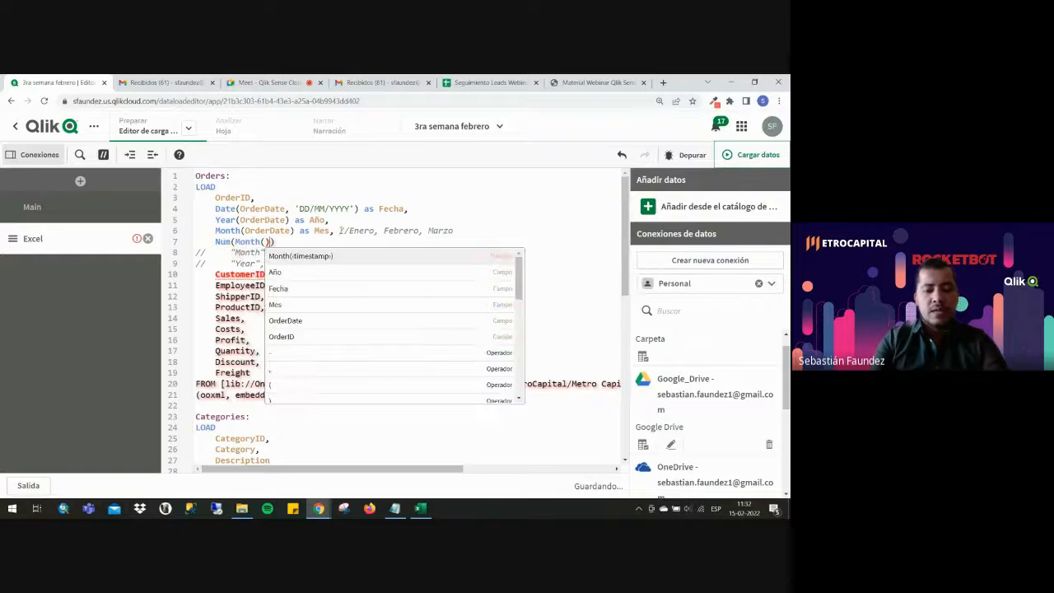
pyautogui.write('rderDate')
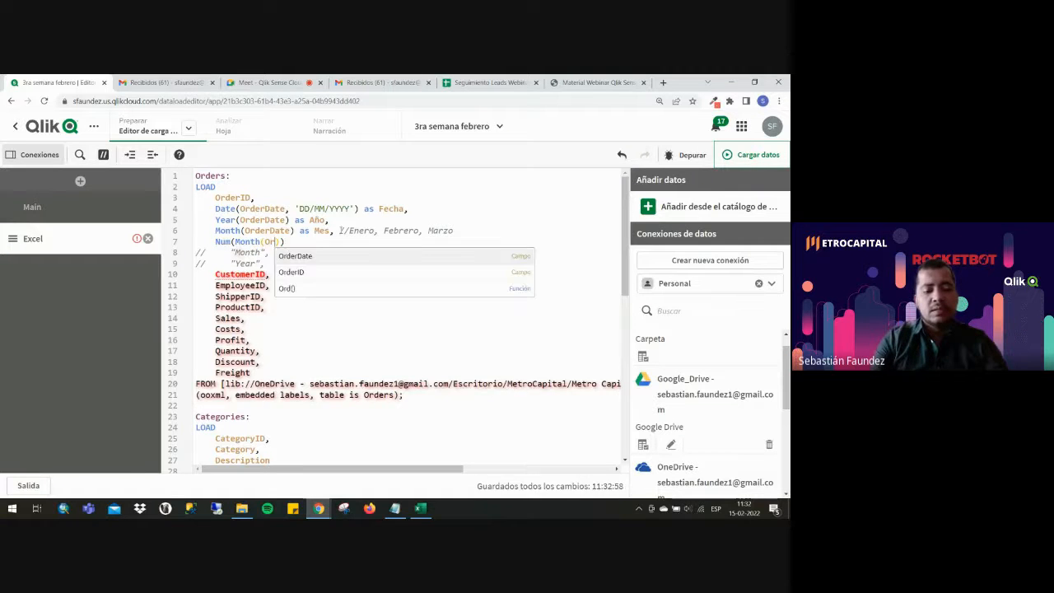
pyautogui.write(')) as ')
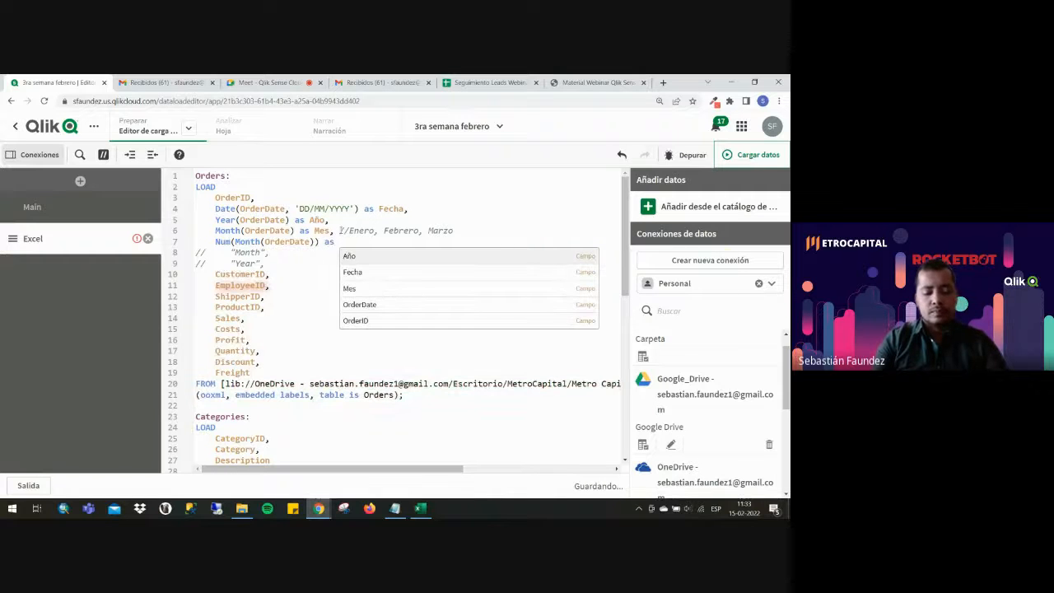
pyautogui.write('Nu')
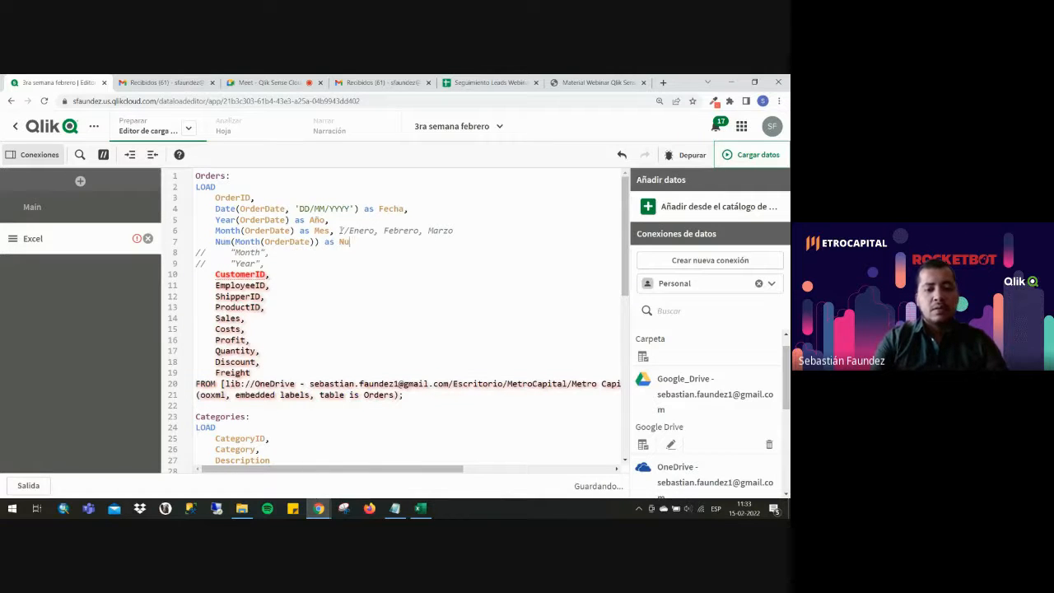
pyautogui.write('nmMes,')
pyautogui.press('Return')
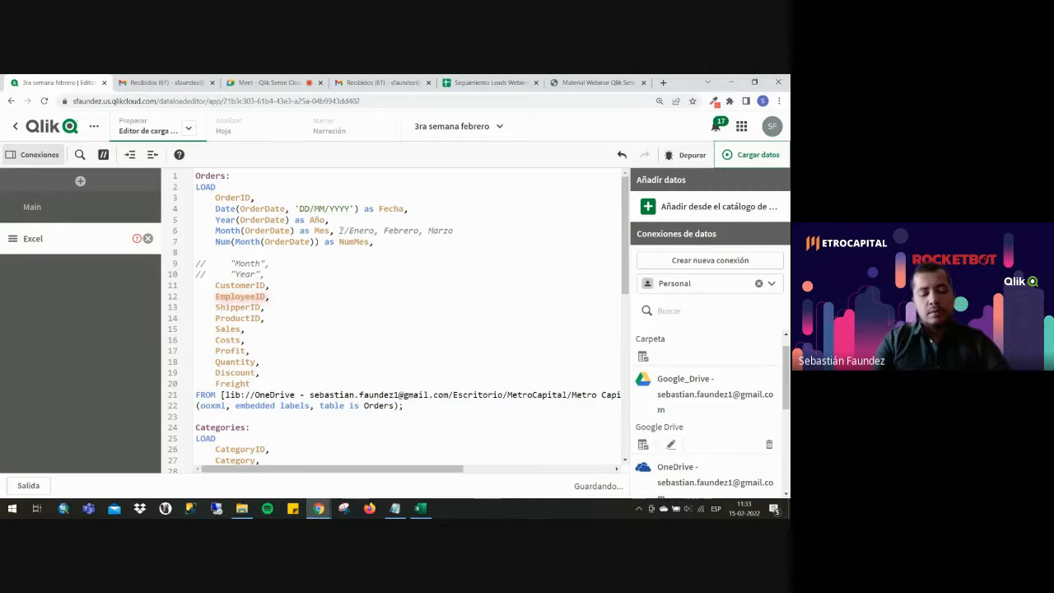
# Add the field Week(OrderDate) as Semana below NumMes, followed by a new line.
pyautogui.write('we')
pyautogui.press('Return')
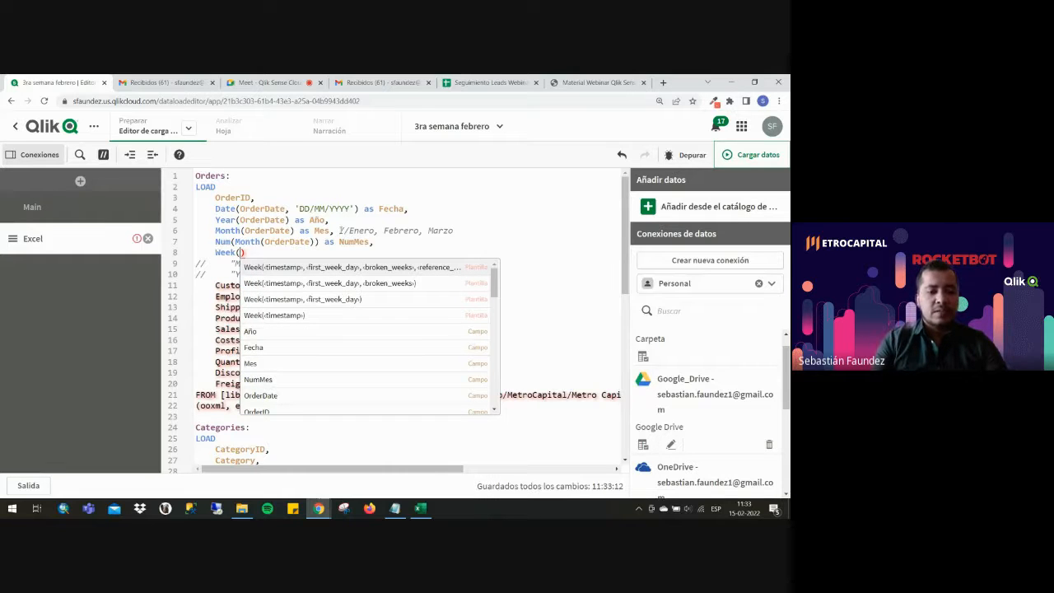
pyautogui.write('OrderDate) as ')
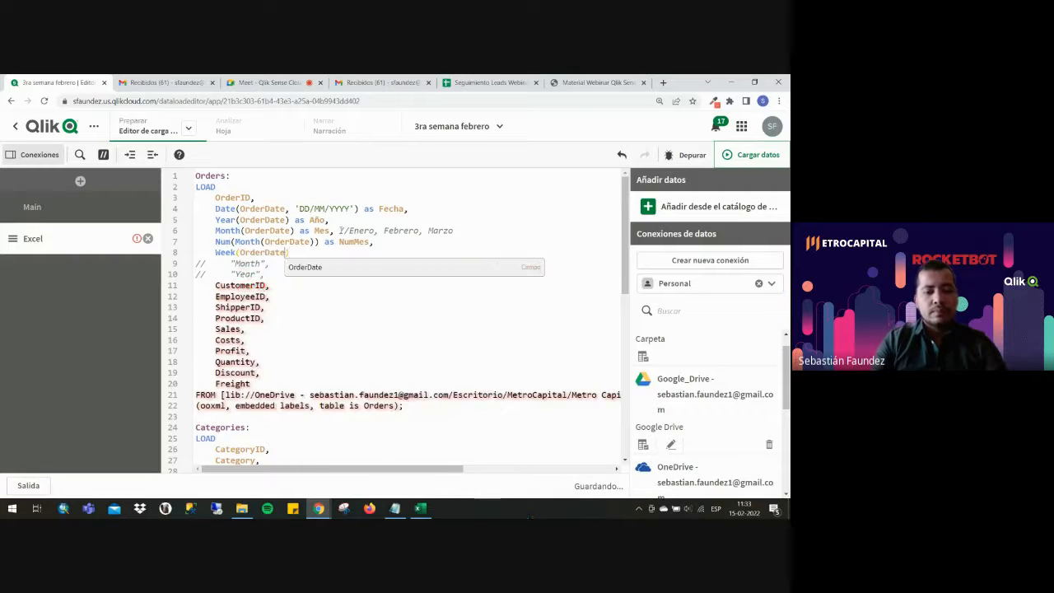
pyautogui.write('Semana,')
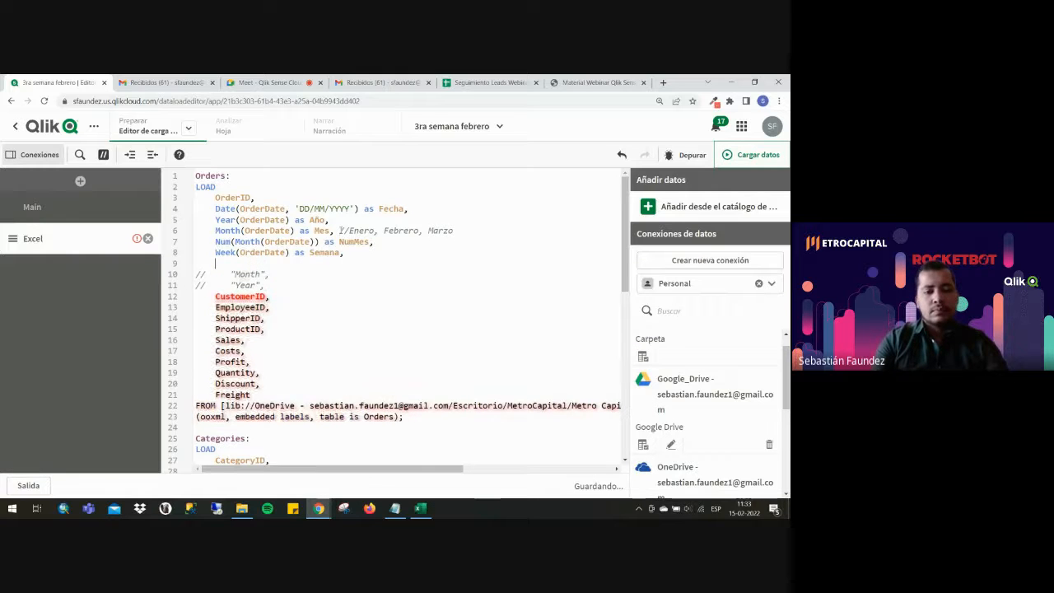
pyautogui.press('Return')
# Add the field WeekDay(OrderDate) as DiaSemana below Semana, followed by a new line.
pyautogui.write('we')
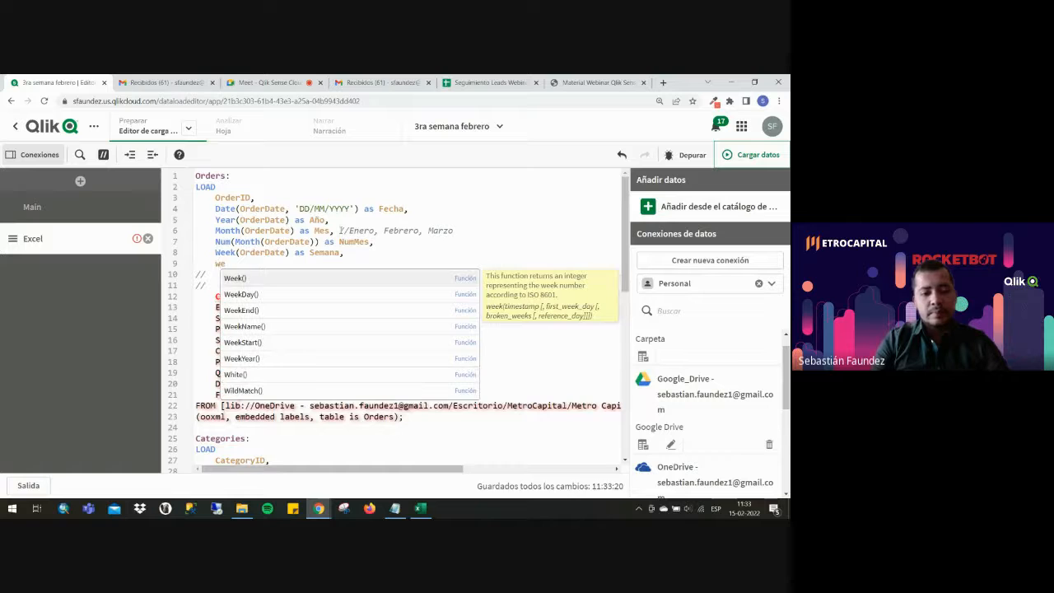
pyautogui.press('Down')
pyautogui.press('Return')
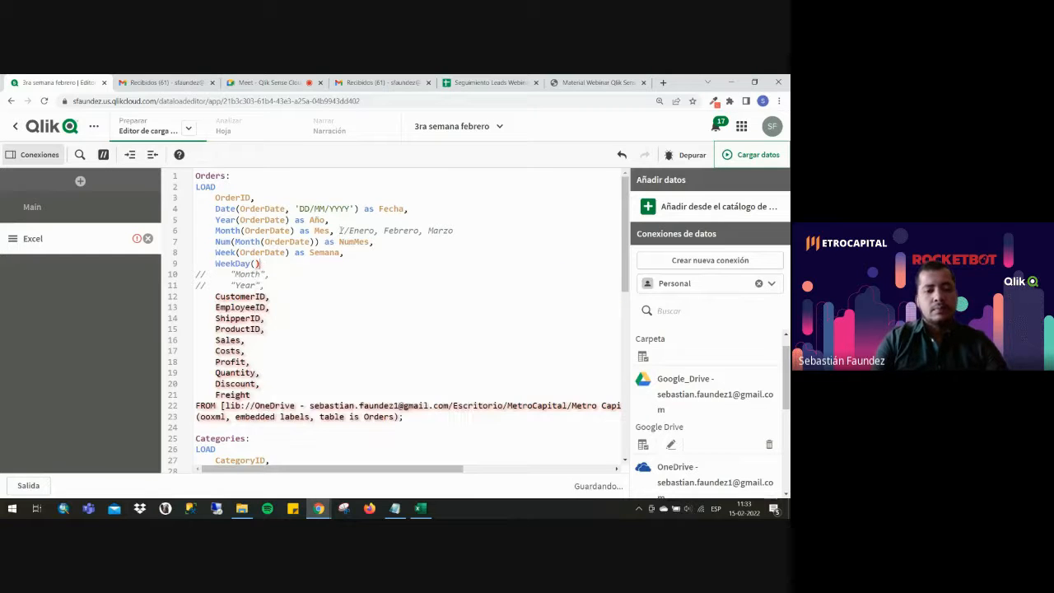
pyautogui.write('OrderDate) as')
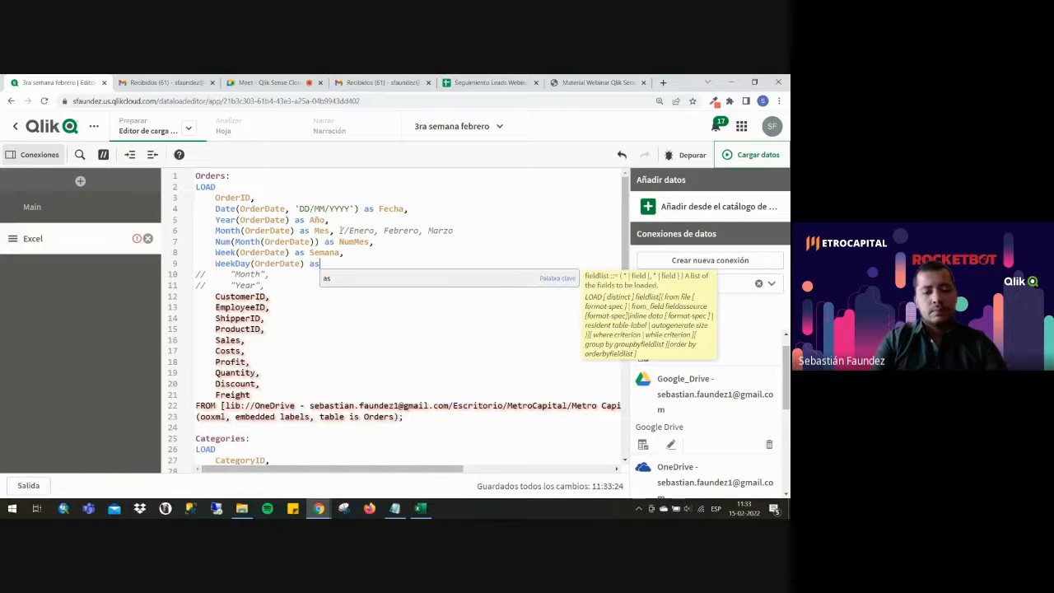
pyautogui.write(' DiaSe')
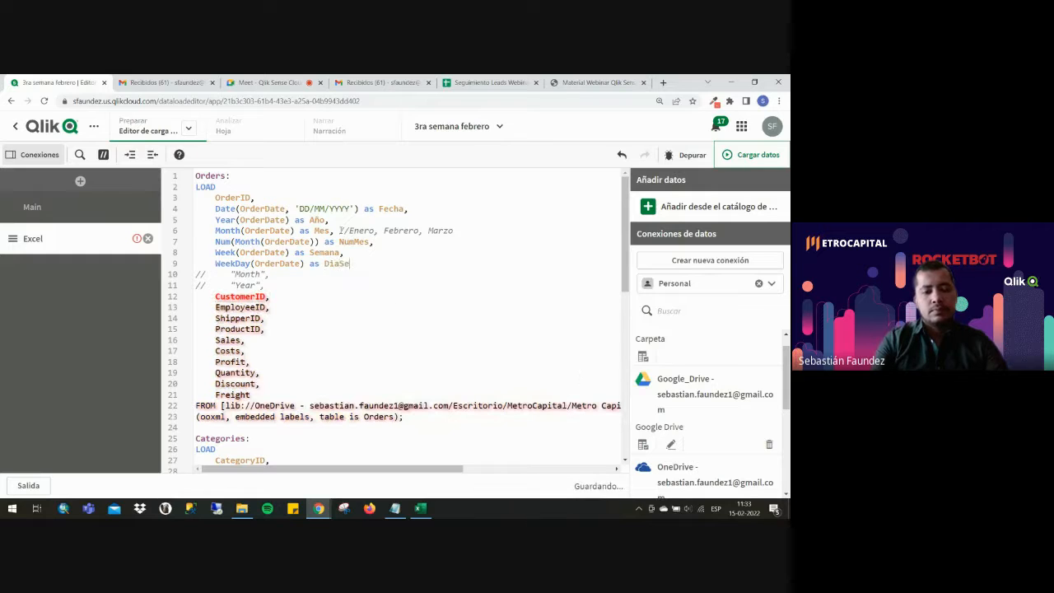
pyautogui.write('mana,')
pyautogui.press('Return')
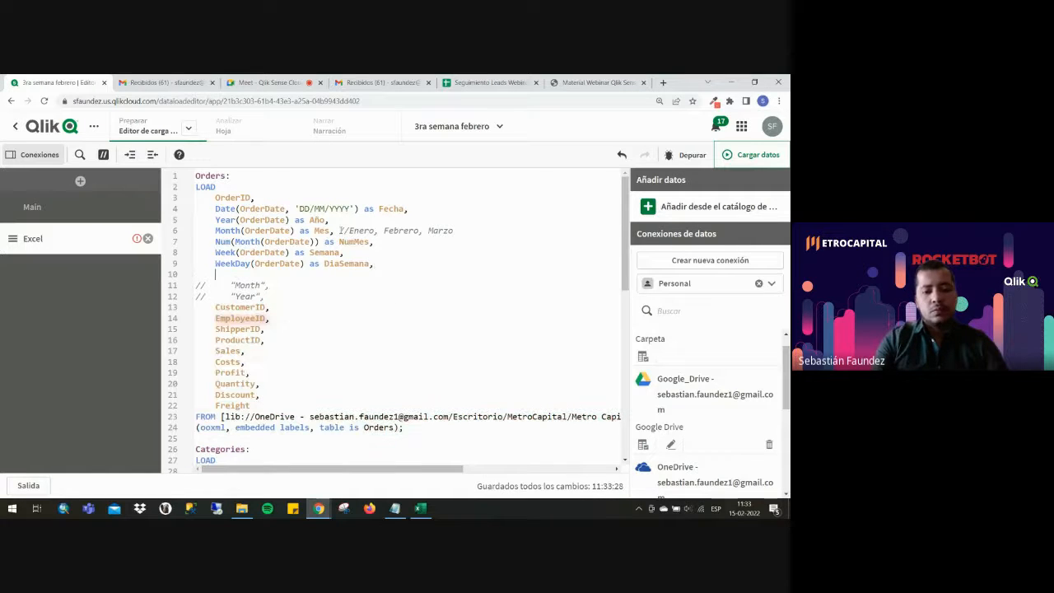
# Add the field QuarterName(OrderDate) as Trimestre below DiaSemana.
pyautogui.write('Qu')
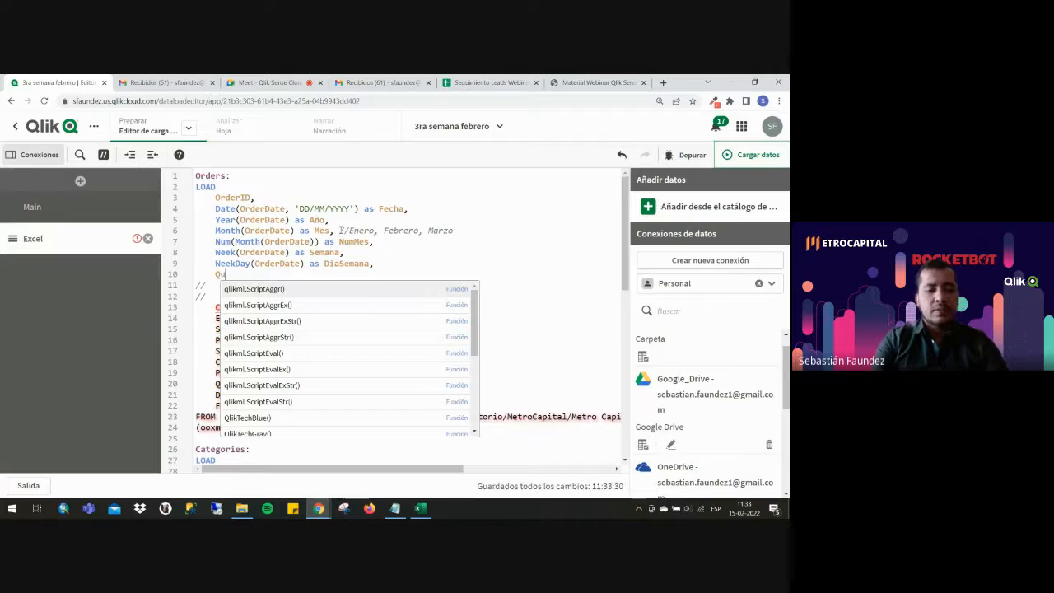
pyautogui.press('Down')
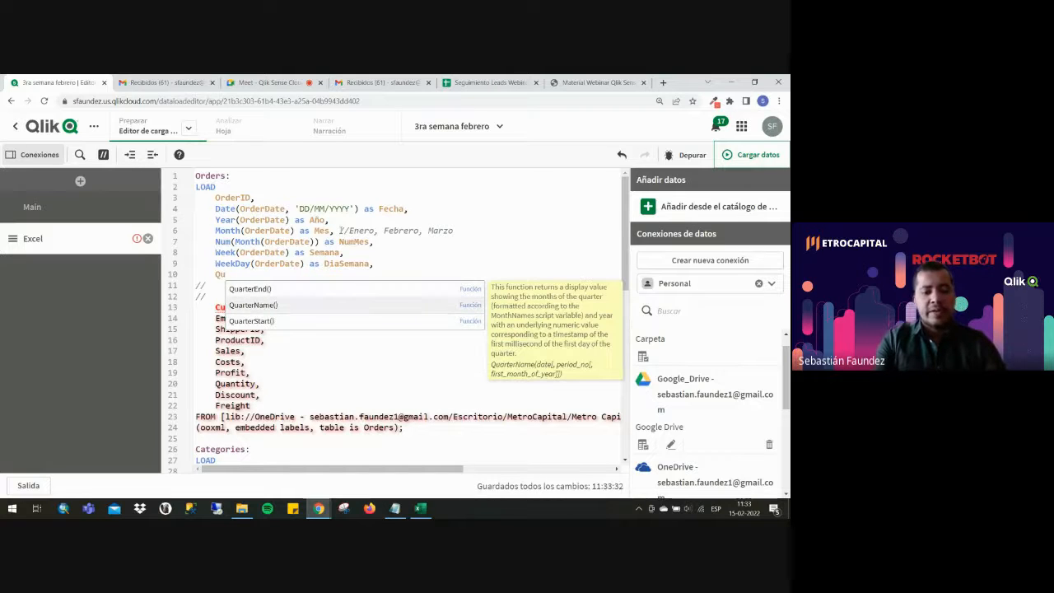
pyautogui.press('Return')
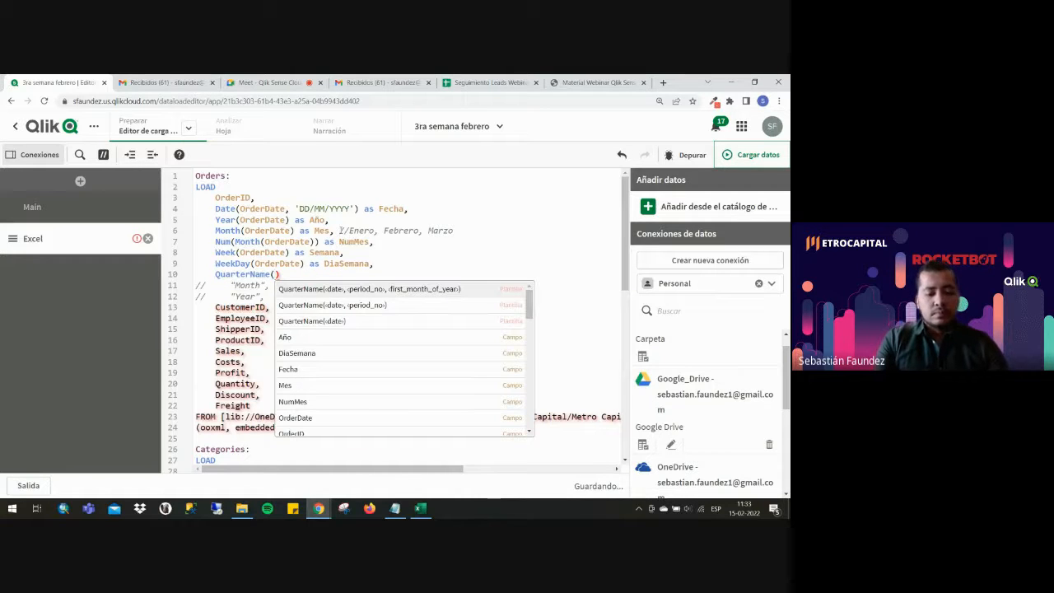
pyautogui.write('OrderDate')
pyautogui.write(') a')
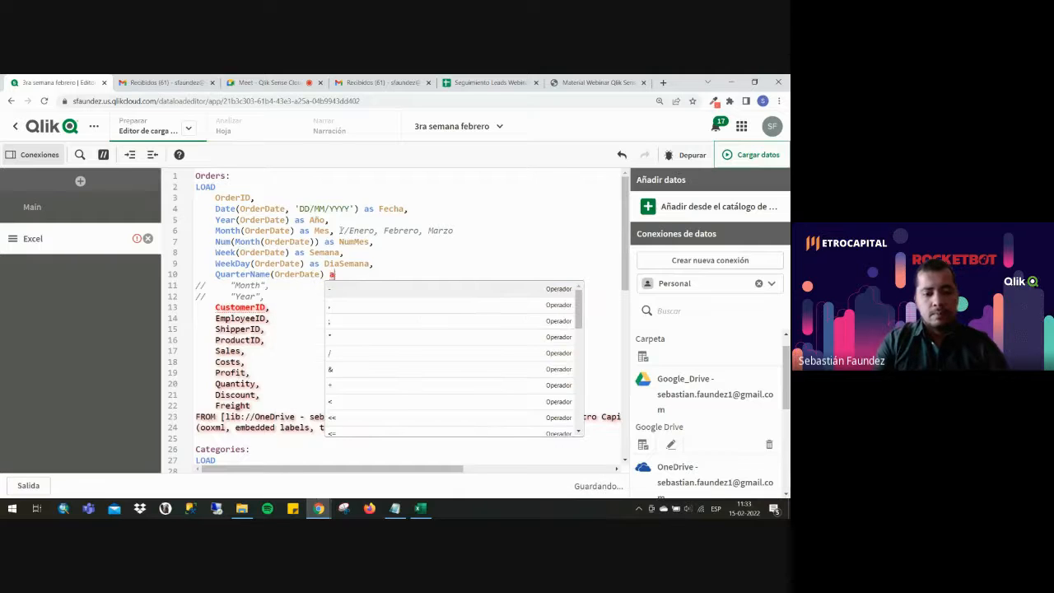
pyautogui.write('s Trimestr')
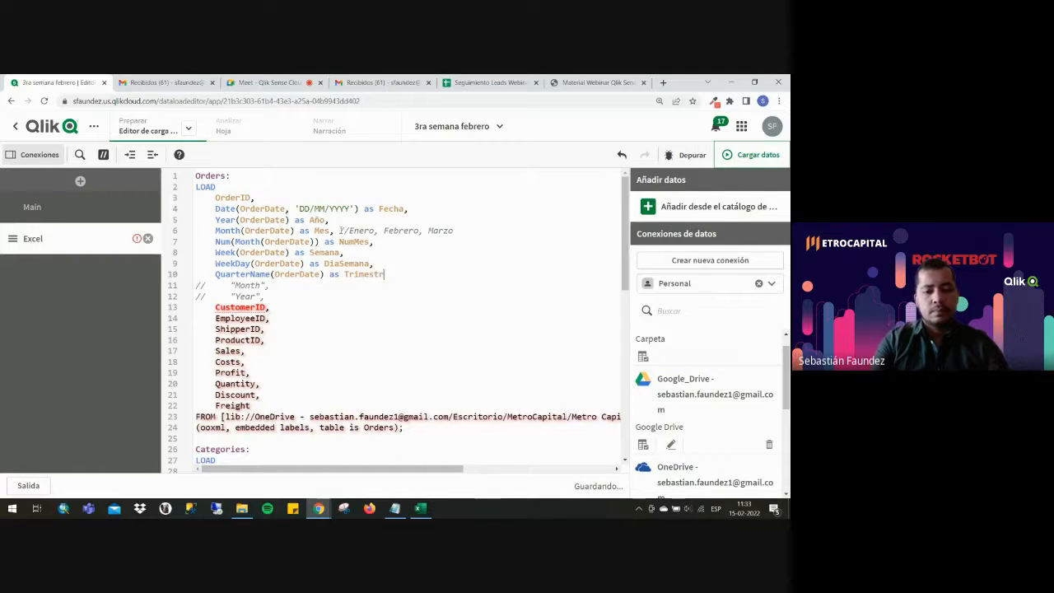
pyautogui.write('e,')
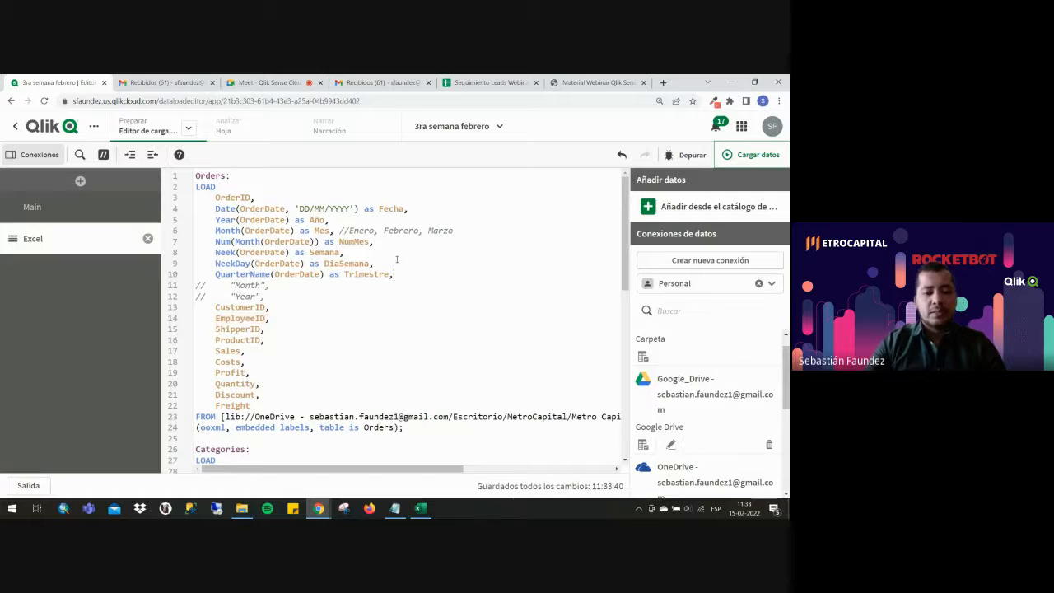
# Insert the field Day(OrderDate) as Dia on a new line between DiaSemana and Trimestre.
pyautogui.click(393, 260)
pyautogui.press('Return')
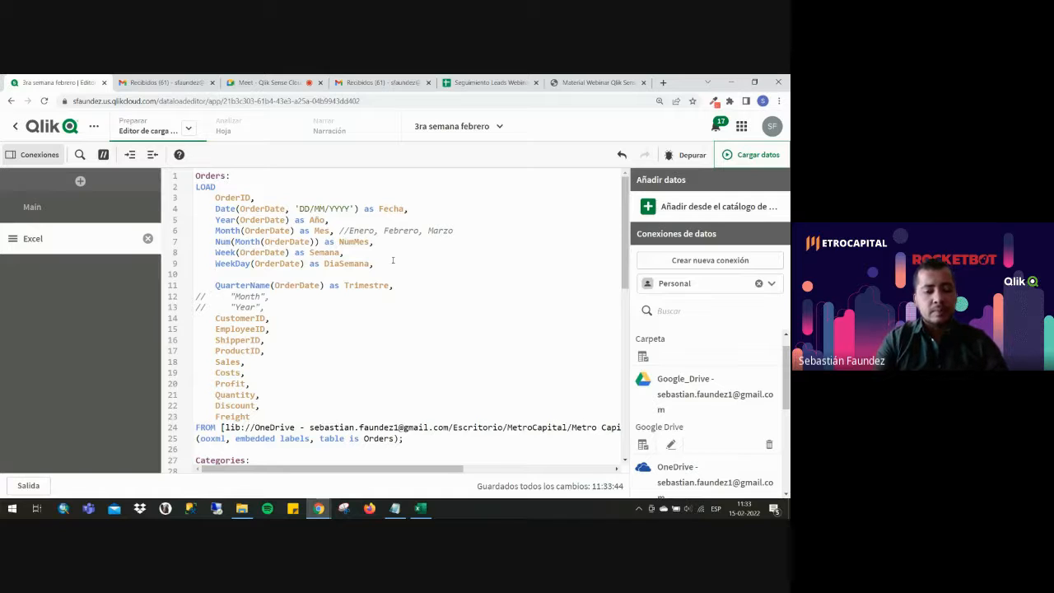
pyautogui.write('Day(')
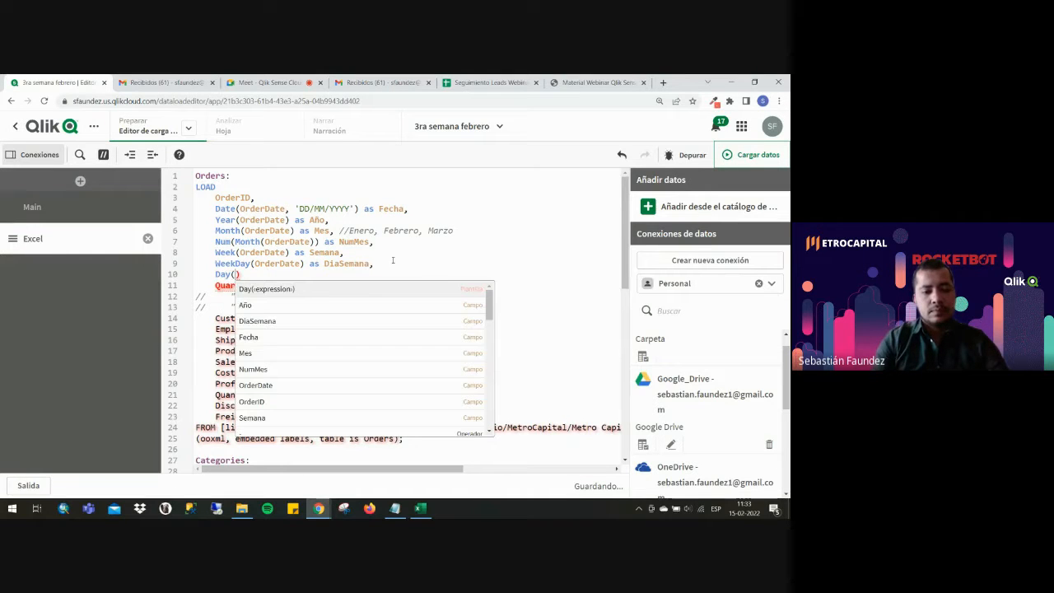
pyautogui.write('OrderDate) a')
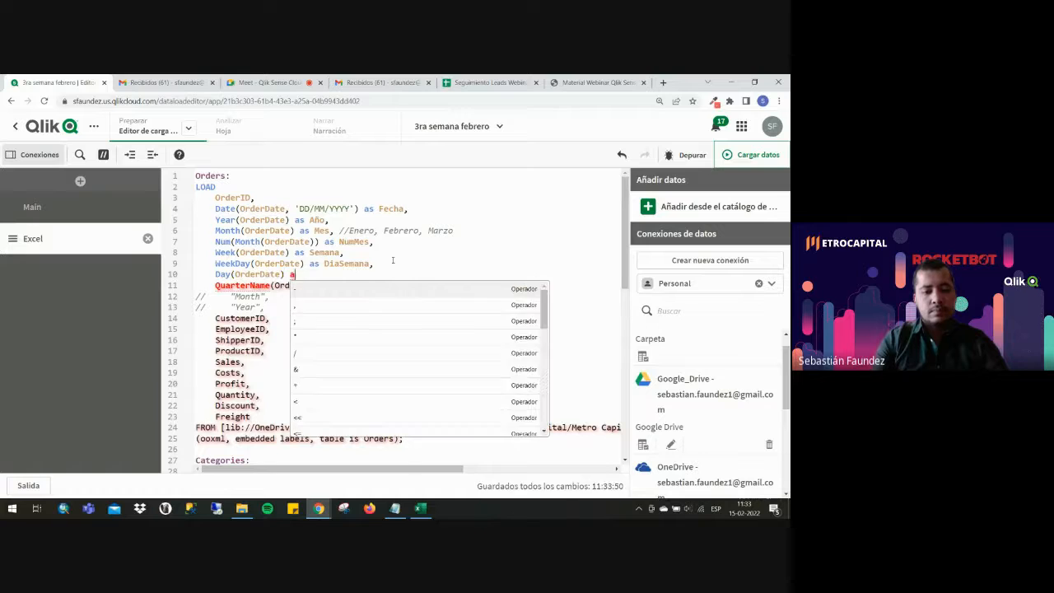
pyautogui.write('s D')
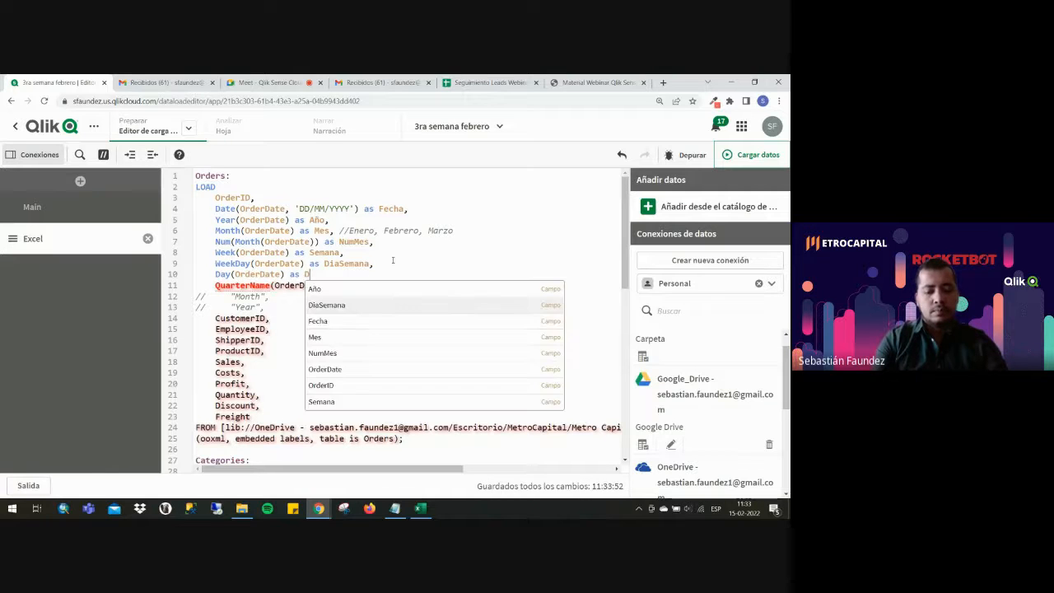
pyautogui.write('ia,')
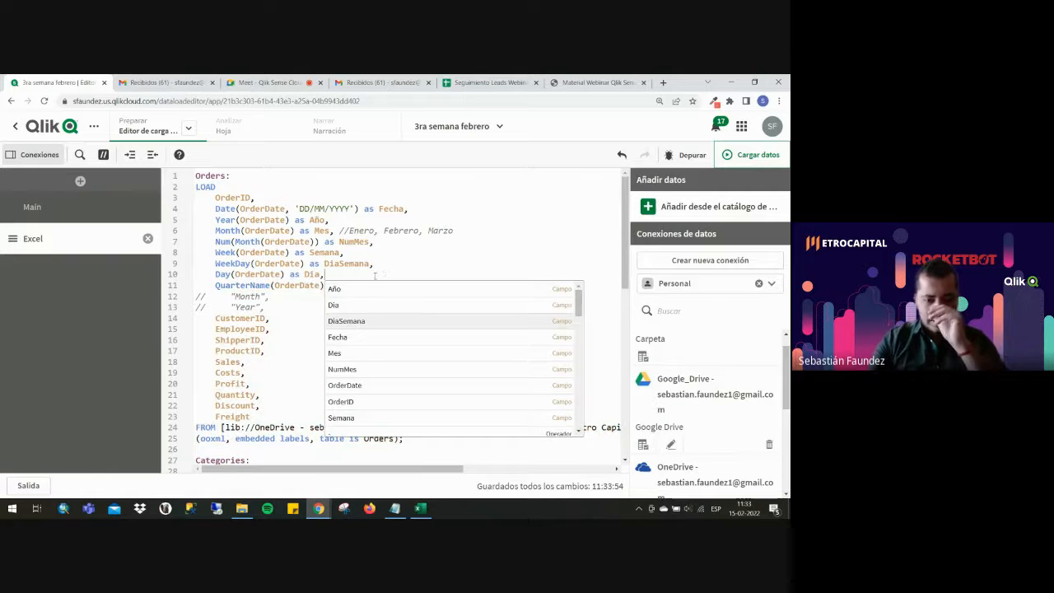
pyautogui.click(269, 316)
# Examine the Category field in the load statement of the Categories table.
pyautogui.scroll(-1, 269, 315)
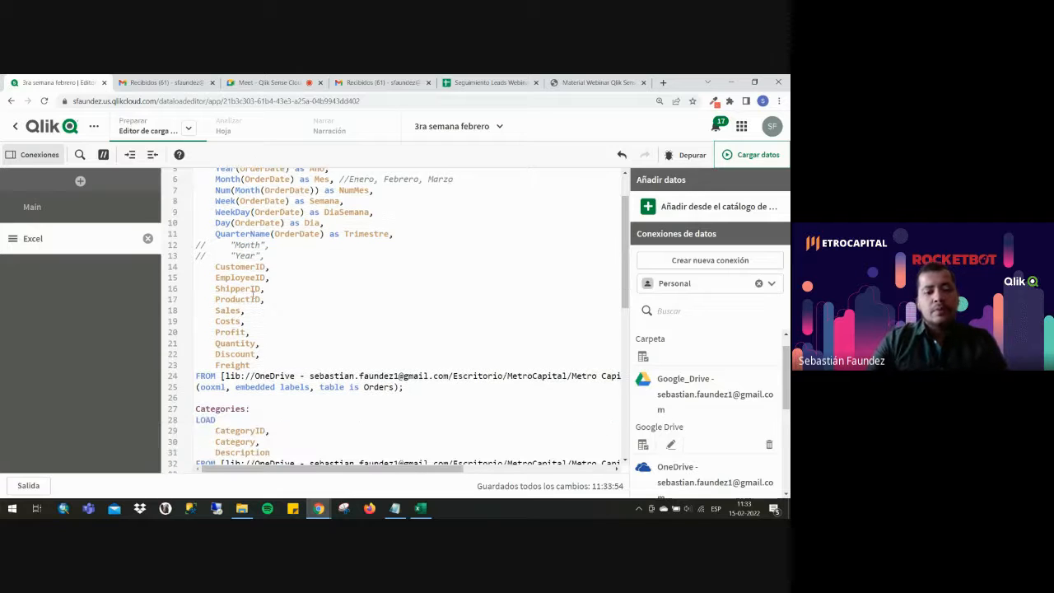
pyautogui.scroll(-3, 254, 294)
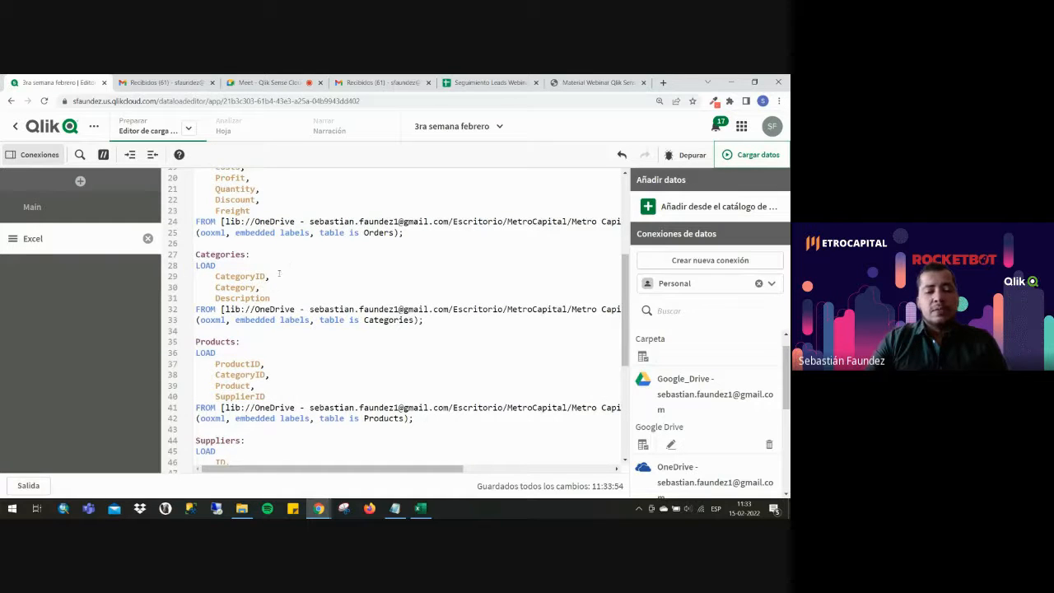
pyautogui.doubleClick(235, 287)
pyautogui.scroll(-1, 270, 312)
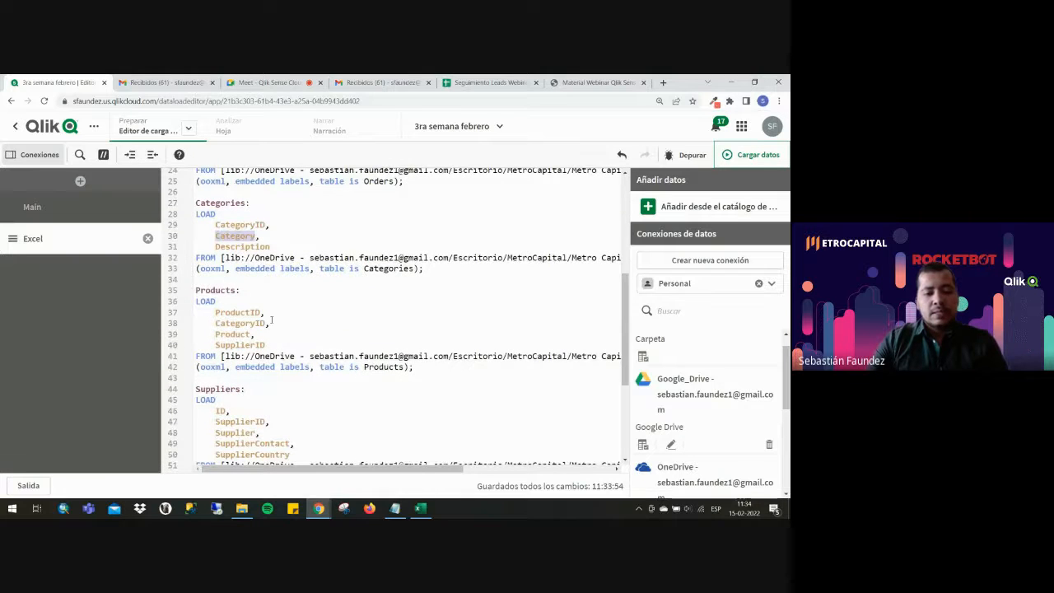
pyautogui.doubleClick(223, 238)
pyautogui.click(216, 237)
# Switch to the QlikSenseWorkshop1.xlsx workbook in Excel and autofit columns A to C of the Categories sheet.
pyautogui.click(420, 508)
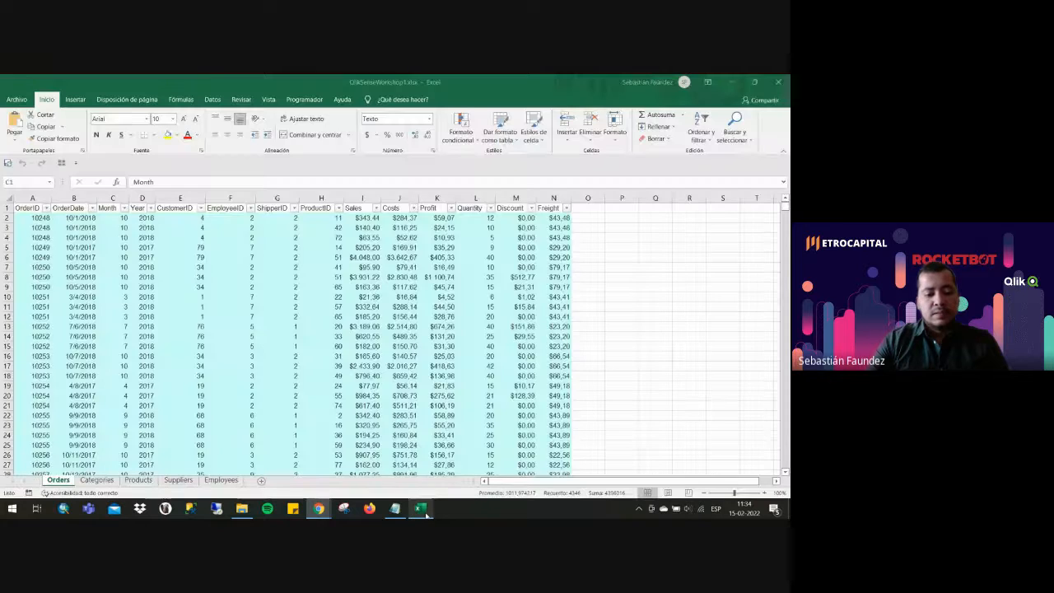
pyautogui.click(96, 480)
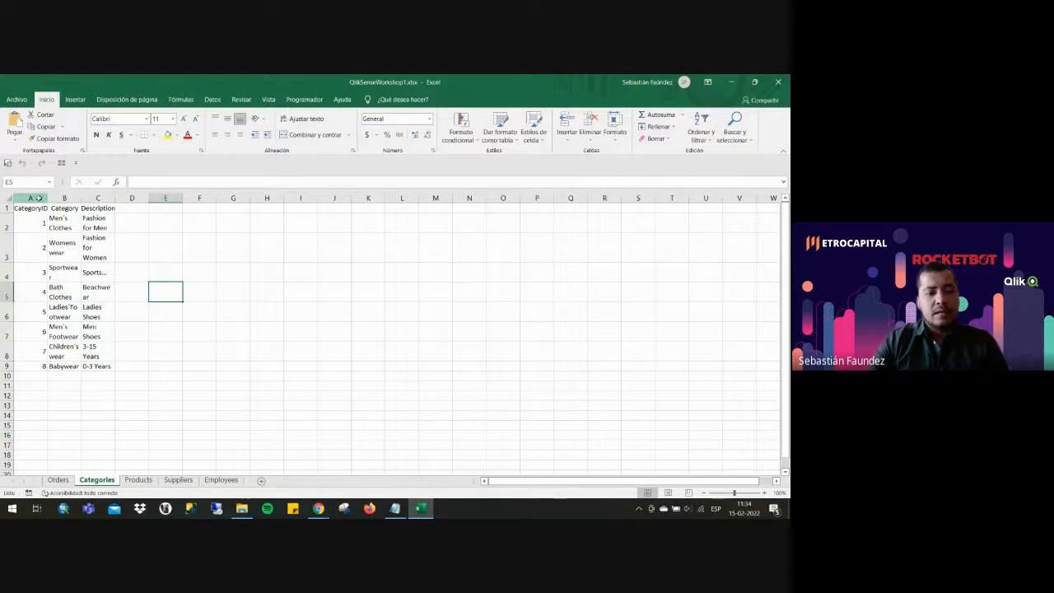
pyautogui.moveTo(33, 198); pyautogui.dragTo(103, 198)
pyautogui.doubleClick(115, 198)
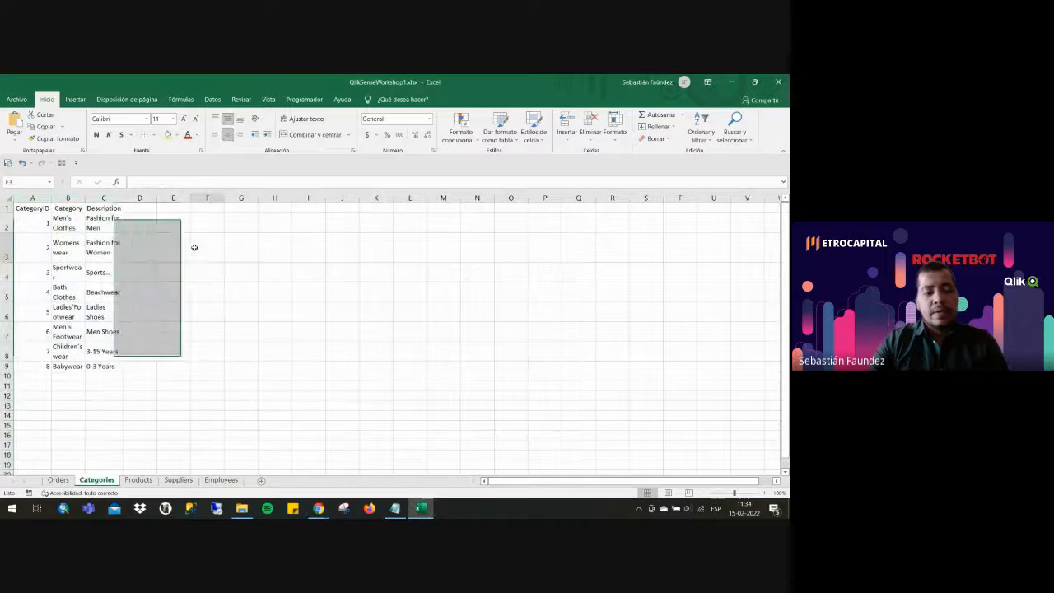
# Check the Category column in Excel, return to the Qlik load script and change Category to Upper(Category) in the Categories table.
pyautogui.click(68, 198)
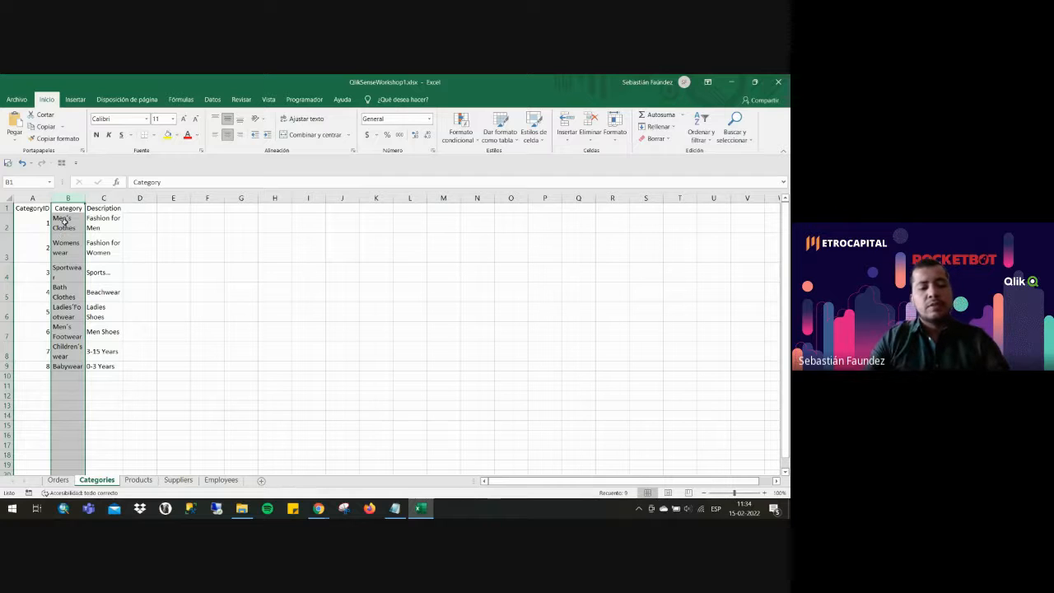
pyautogui.hotkey('alt', 'Tab')
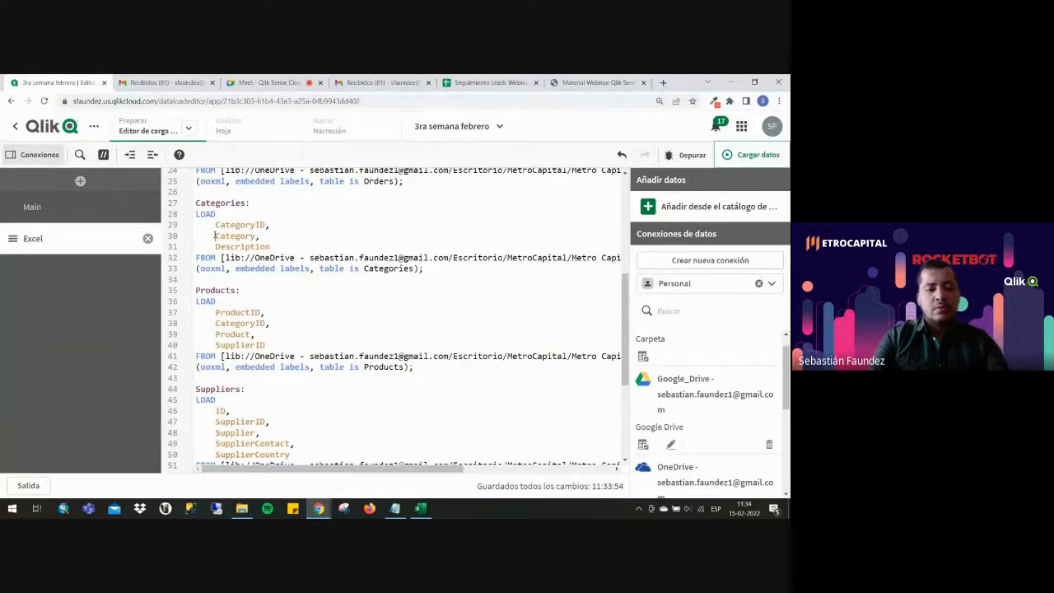
pyautogui.write('Upper(')
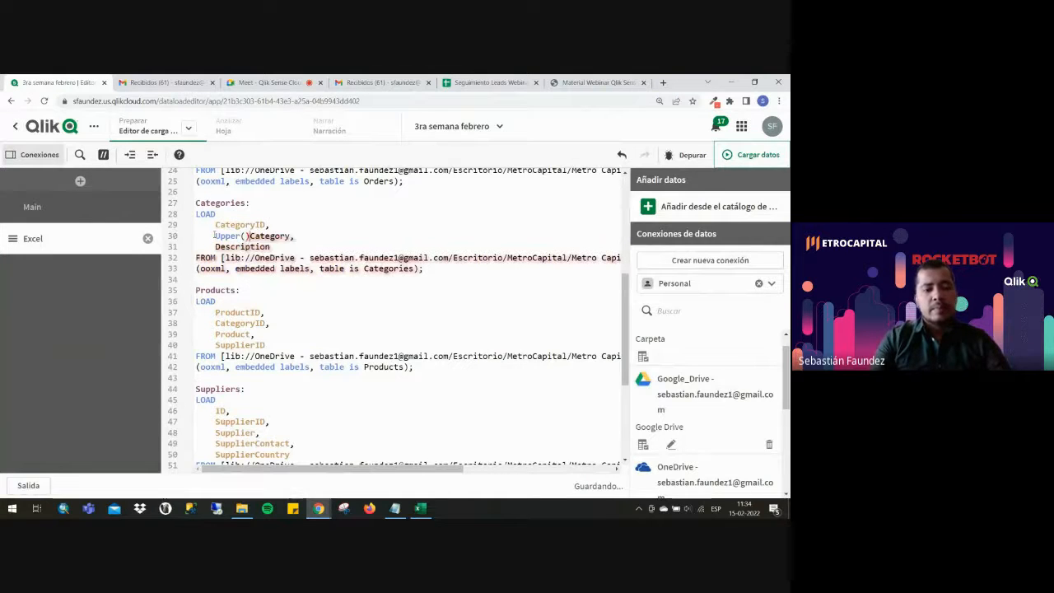
pyautogui.press('Delete')
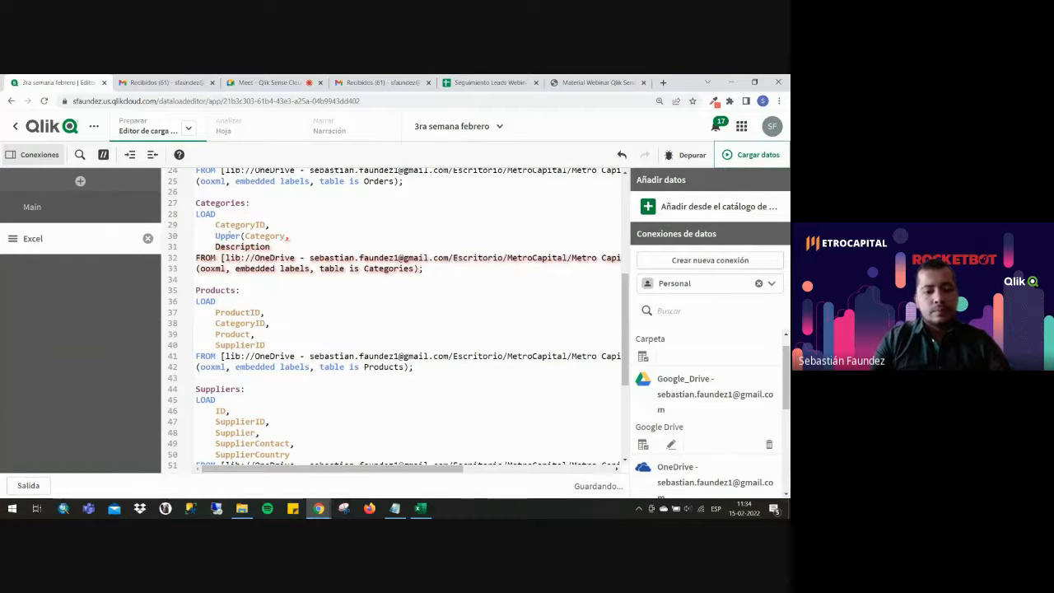
pyautogui.write(')')
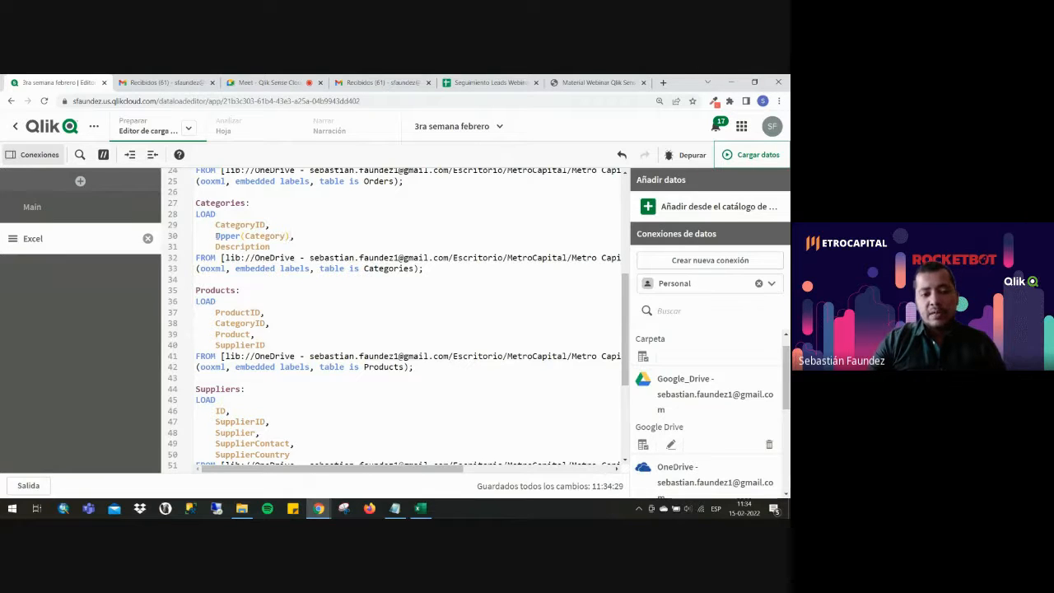
pyautogui.moveTo(216, 235); pyautogui.dragTo(288, 235)
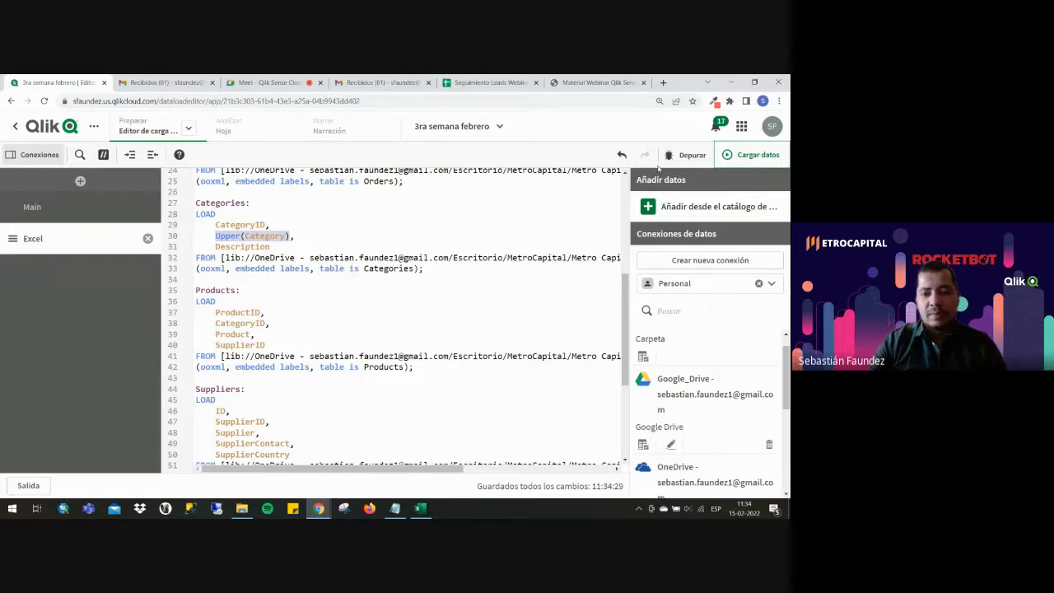
# Load the data with the edited script and close the load progress dialog when it finishes.
pyautogui.click(751, 155)
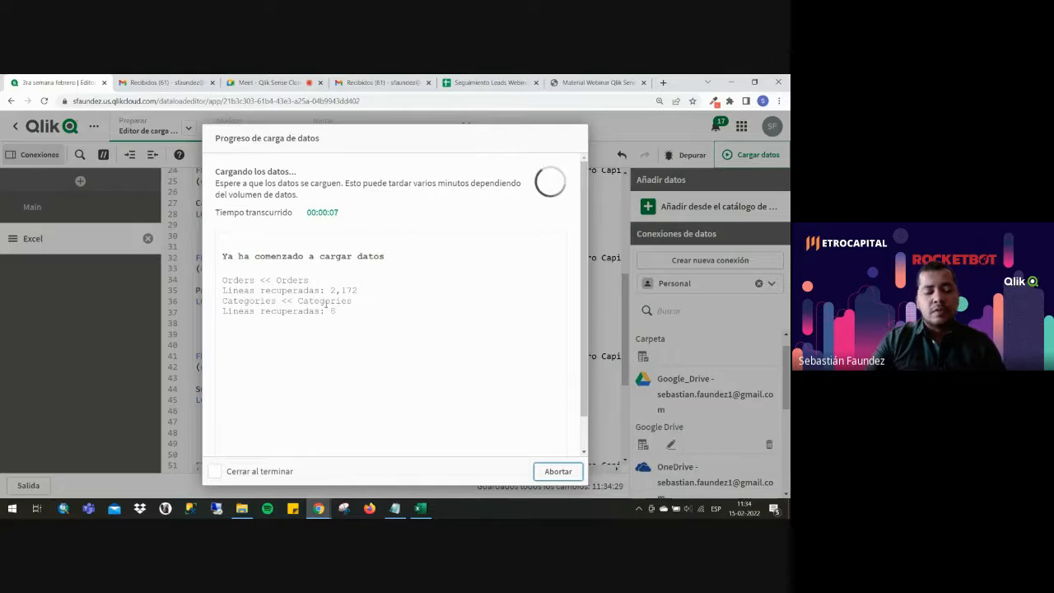
pyautogui.hotkey('ctrl', '-')
pyautogui.hotkey('ctrl', '-')
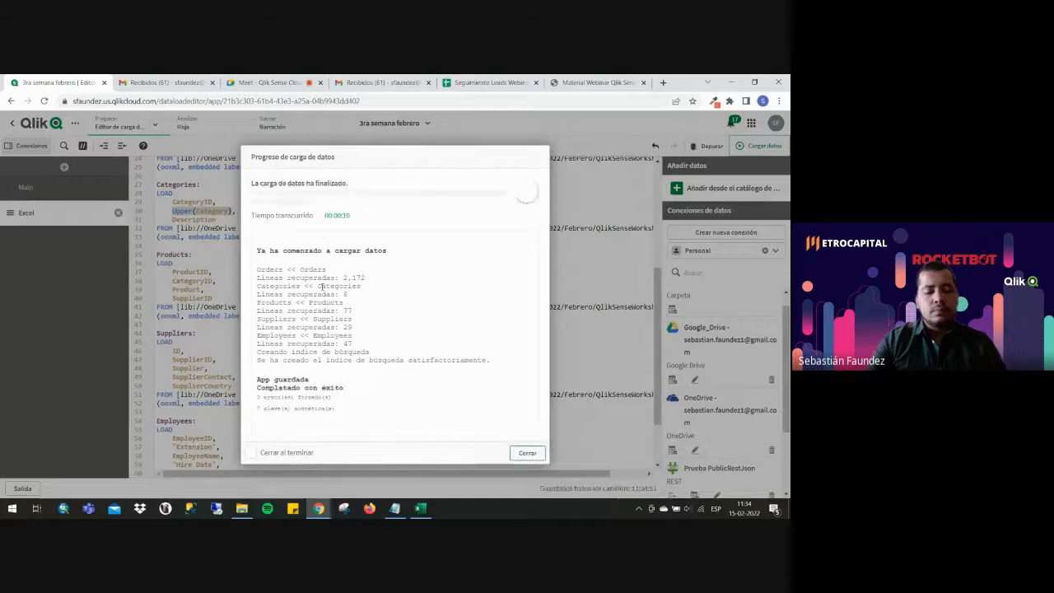
pyautogui.click(528, 455)
# Open a second data load editor tab, then open the sheet Mi nueva hoja for editing in the original tab.
pyautogui.click(155, 126)
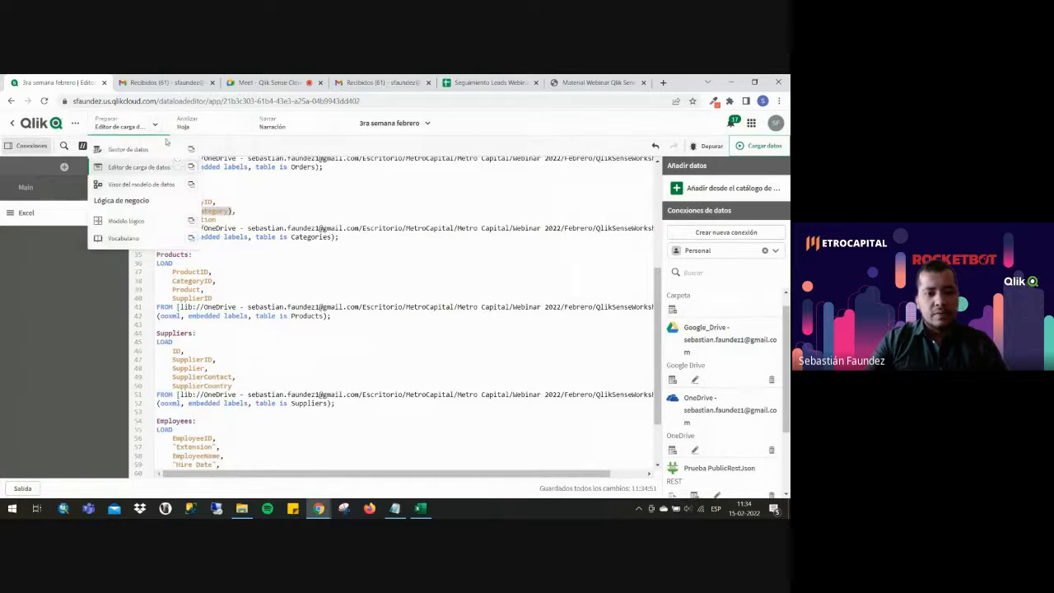
pyautogui.click(191, 167)
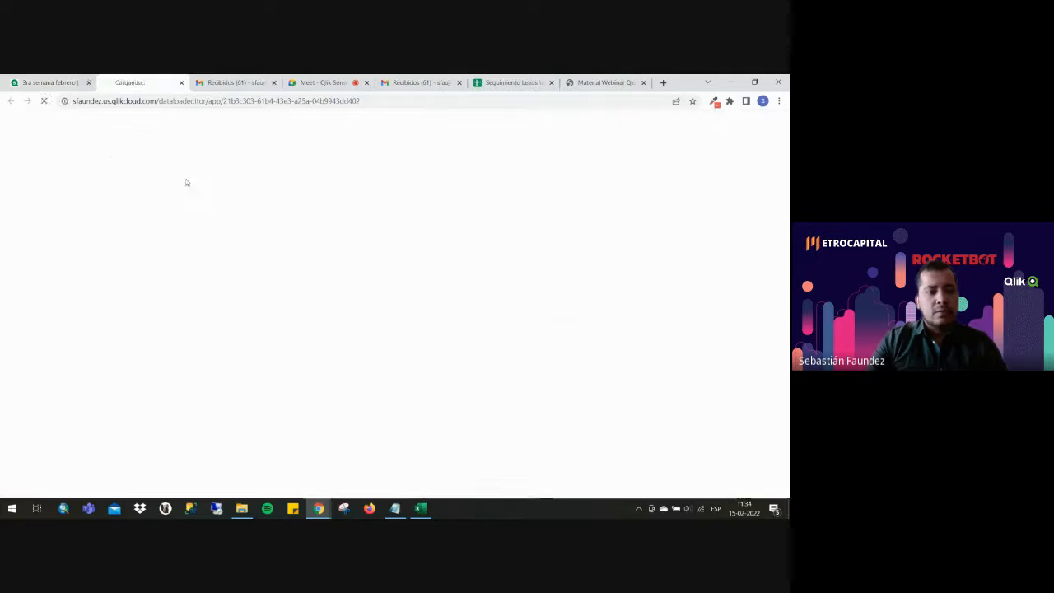
pyautogui.click(68, 78)
pyautogui.moveTo(68, 77); pyautogui.dragTo(136, 80)
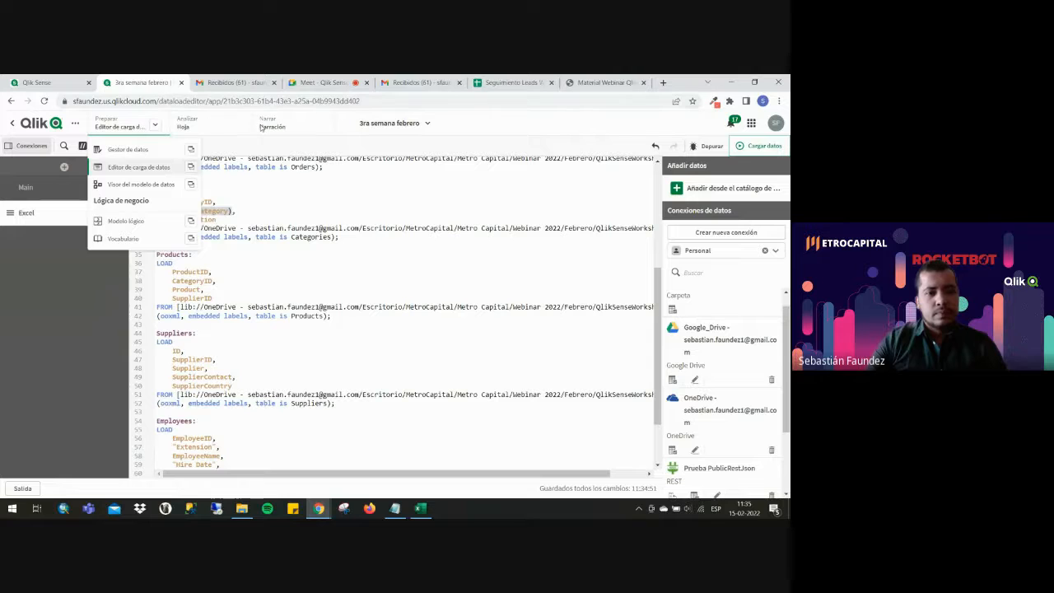
pyautogui.click(188, 123)
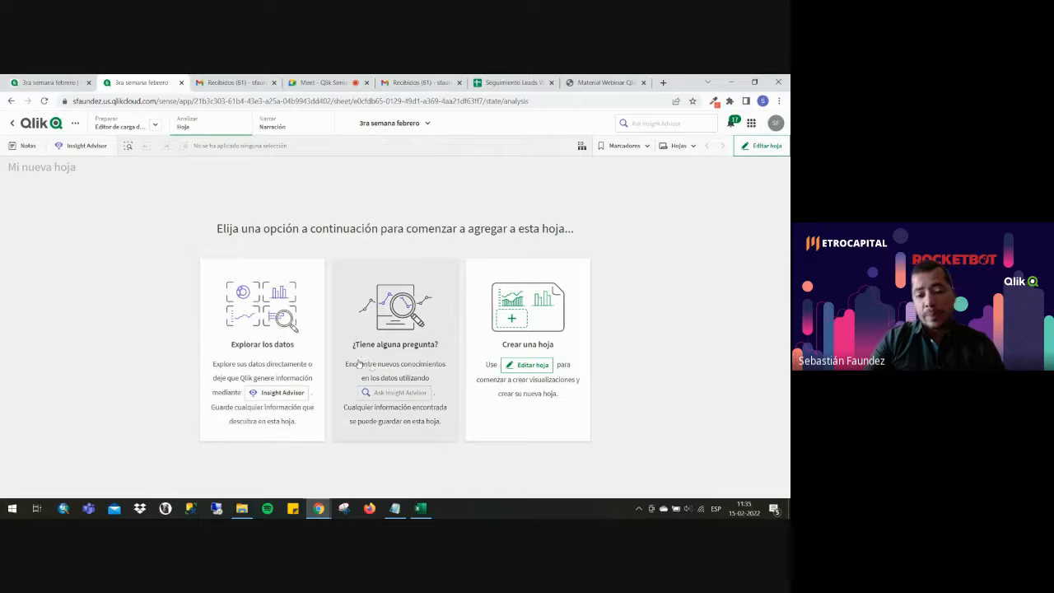
pyautogui.click(533, 364)
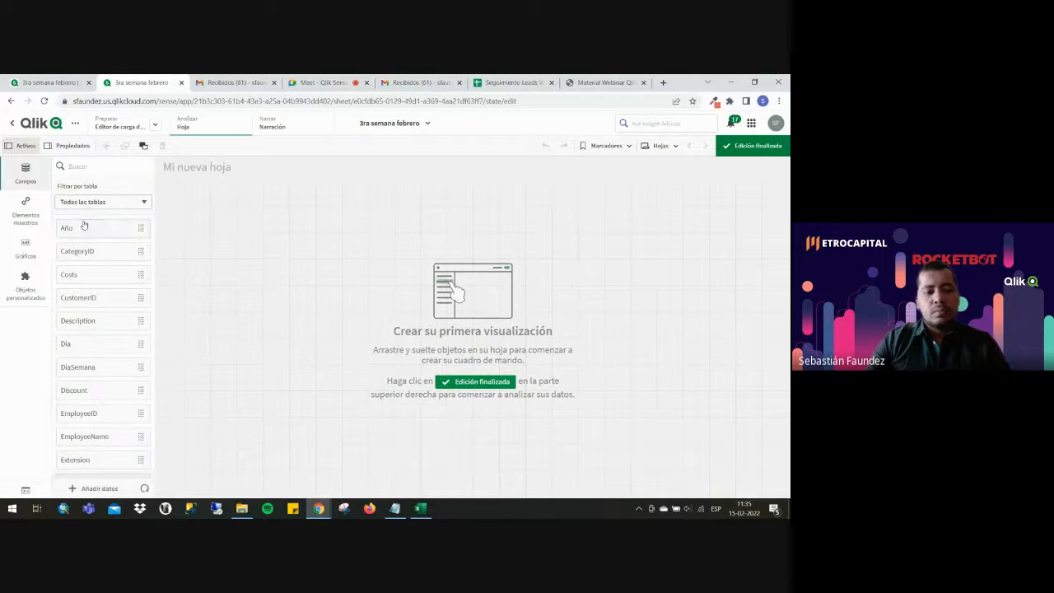
# Add a table chart to Mi nueva hoja and narrow it to 13 x 12 grid cells along the sheet's right side.
pyautogui.click(51, 83)
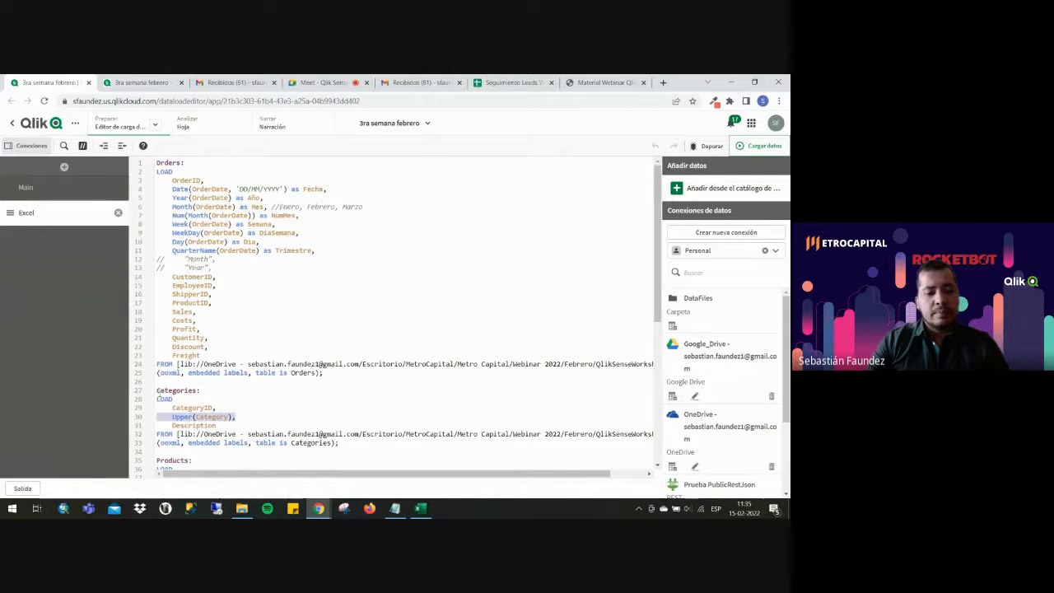
pyautogui.click(140, 82)
pyautogui.scroll(-3, 106, 306)
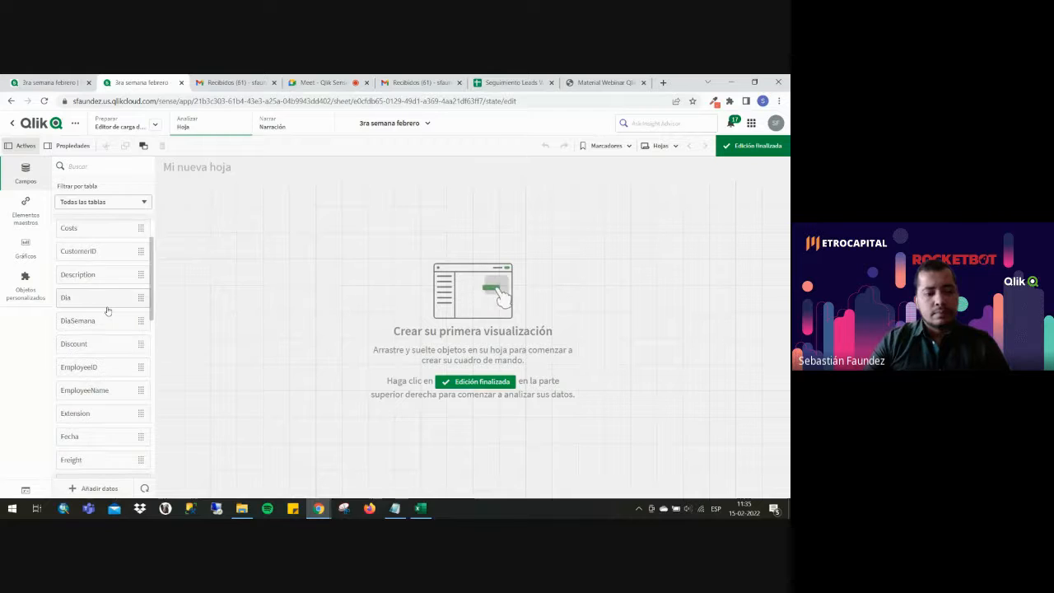
pyautogui.click(26, 248)
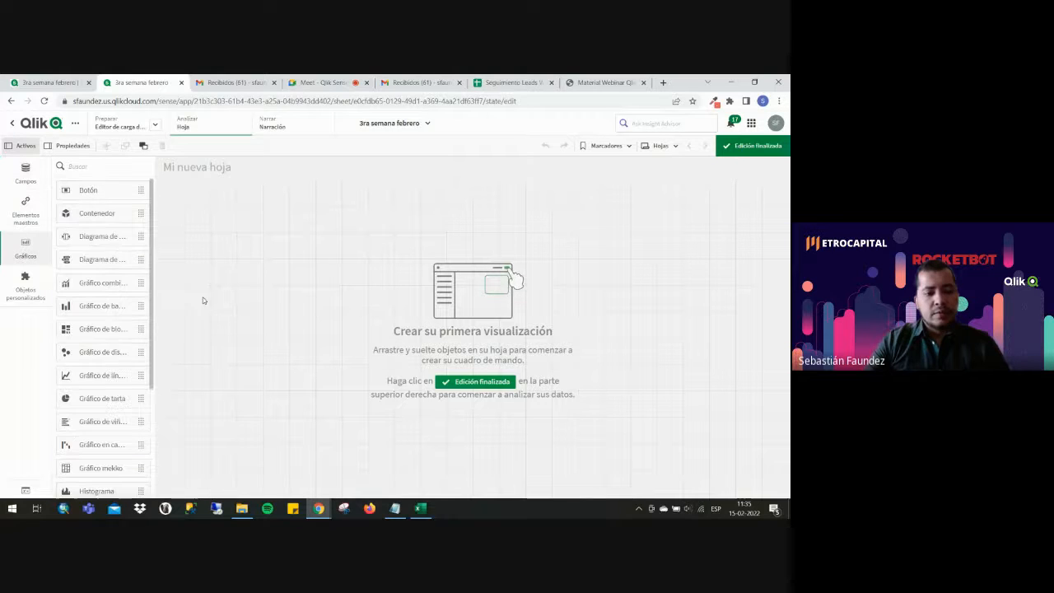
pyautogui.scroll(-3, 95, 387)
pyautogui.moveTo(98, 415); pyautogui.dragTo(460, 350)
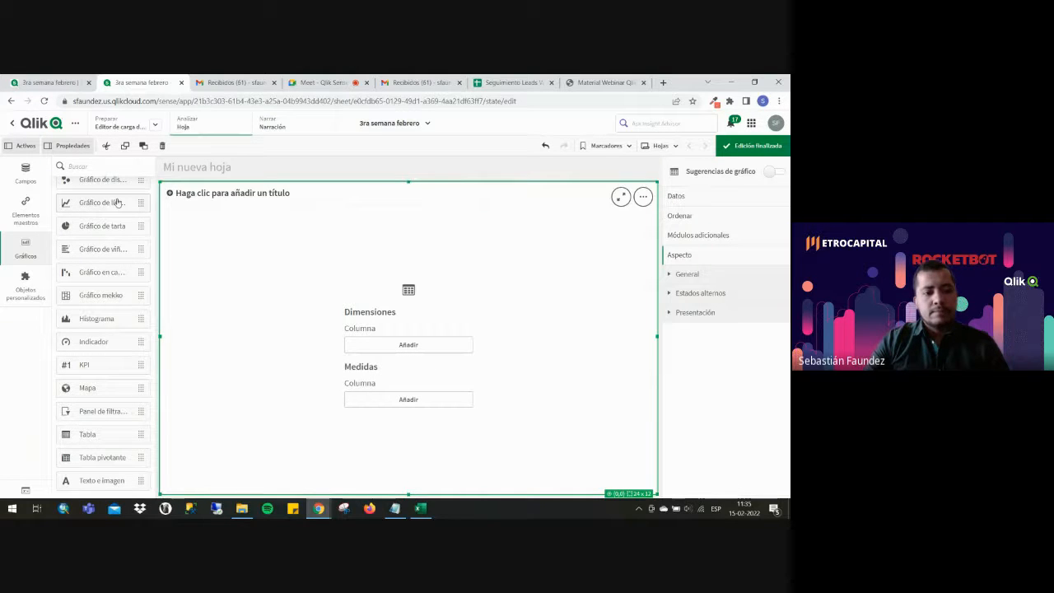
pyautogui.moveTo(410, 180); pyautogui.dragTo(399, 173)
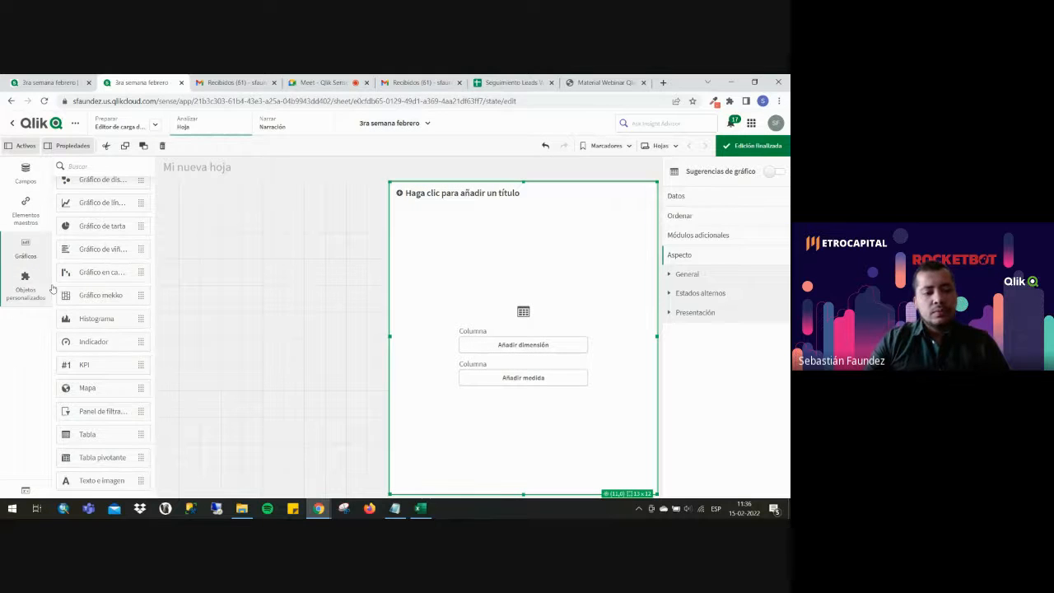
# Place the QuickTableViewer extension in the empty area beside the table and stretch it to the sheet's full height.
pyautogui.click(24, 280)
pyautogui.click(89, 186)
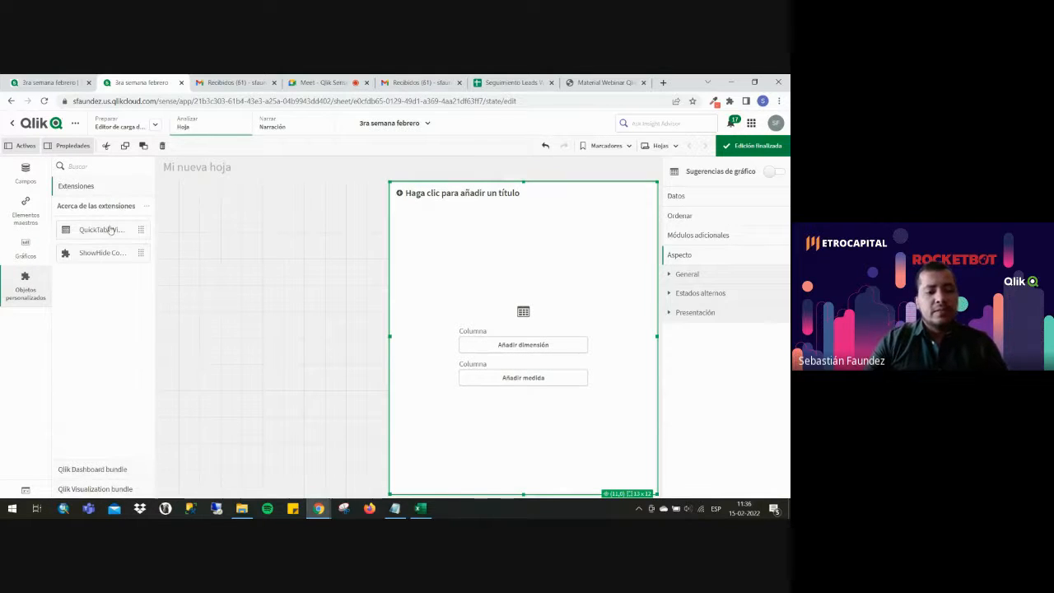
pyautogui.moveTo(113, 231); pyautogui.dragTo(306, 332)
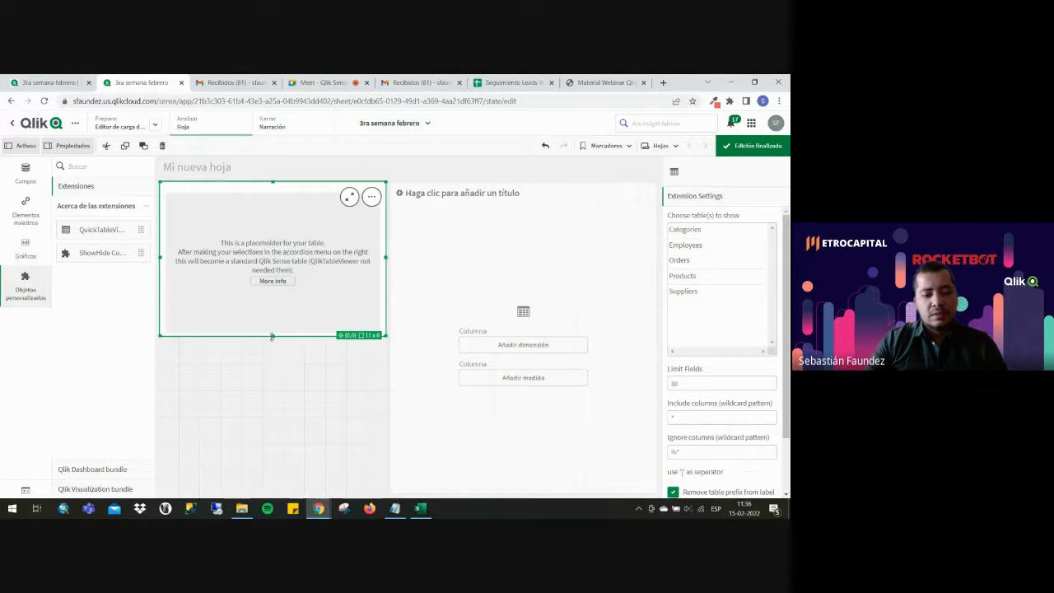
pyautogui.moveTo(272, 336); pyautogui.dragTo(272, 494)
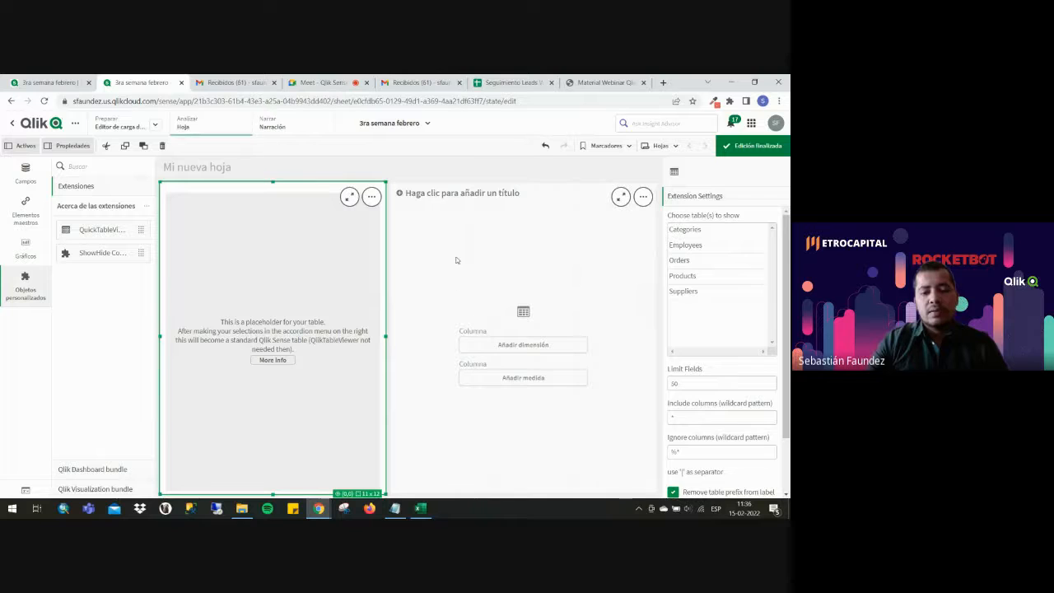
# Add the fields Año, Costs, Description and Dia as columns of the table on the right side of the sheet.
pyautogui.click(472, 291)
pyautogui.click(26, 171)
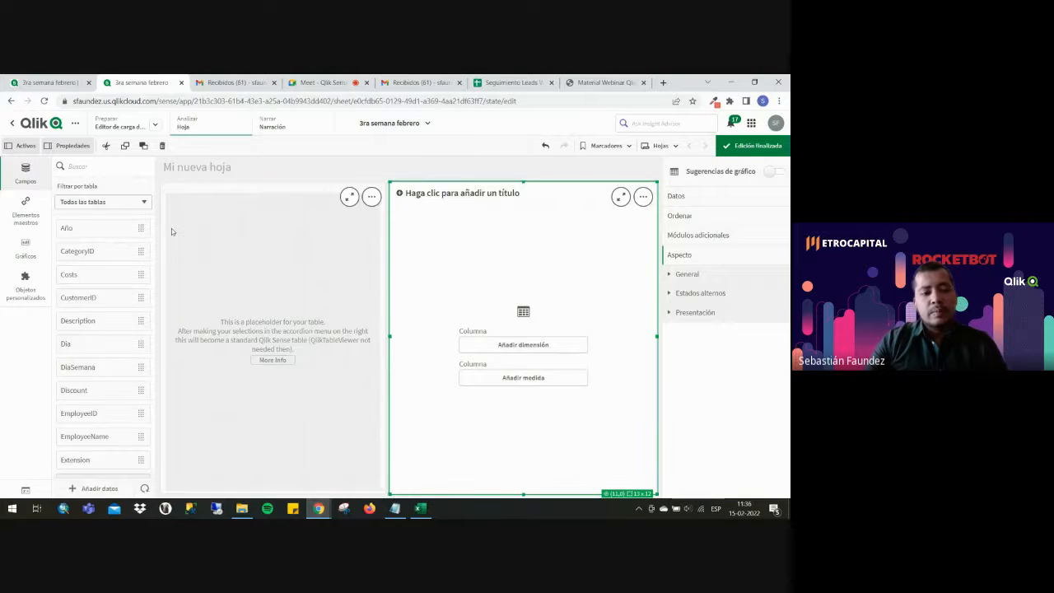
pyautogui.moveTo(83, 231); pyautogui.dragTo(496, 317)
pyautogui.click(496, 317)
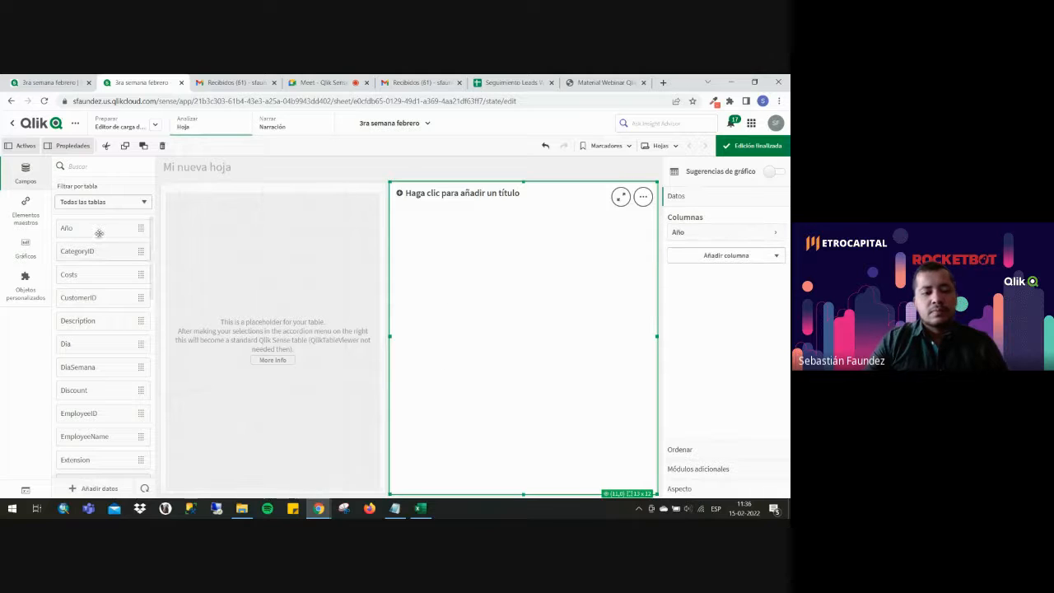
pyautogui.moveTo(76, 276); pyautogui.dragTo(492, 298)
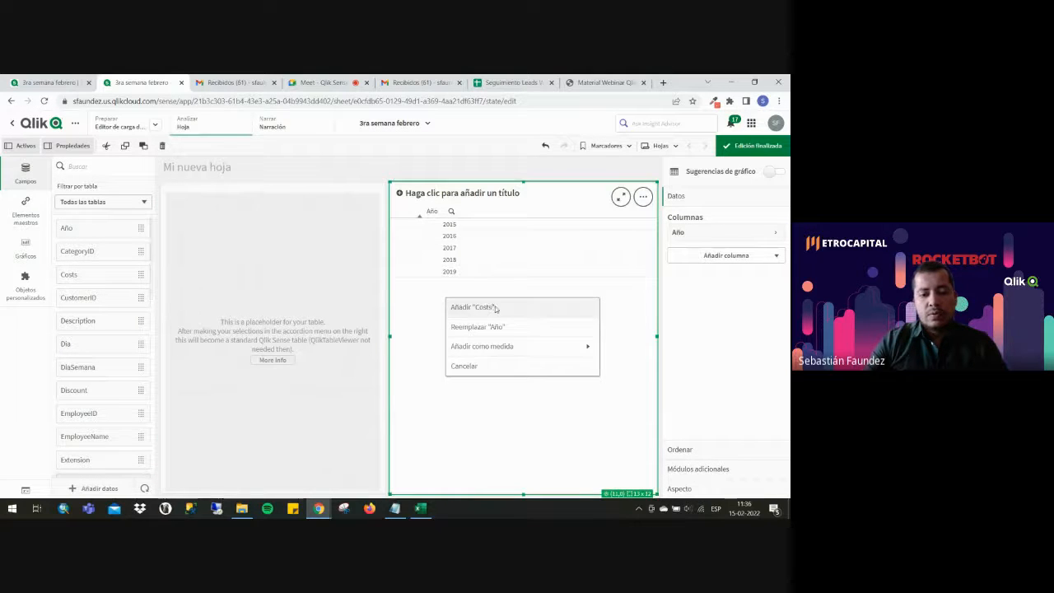
pyautogui.click(495, 309)
pyautogui.moveTo(81, 321); pyautogui.dragTo(482, 292)
pyautogui.click(482, 307)
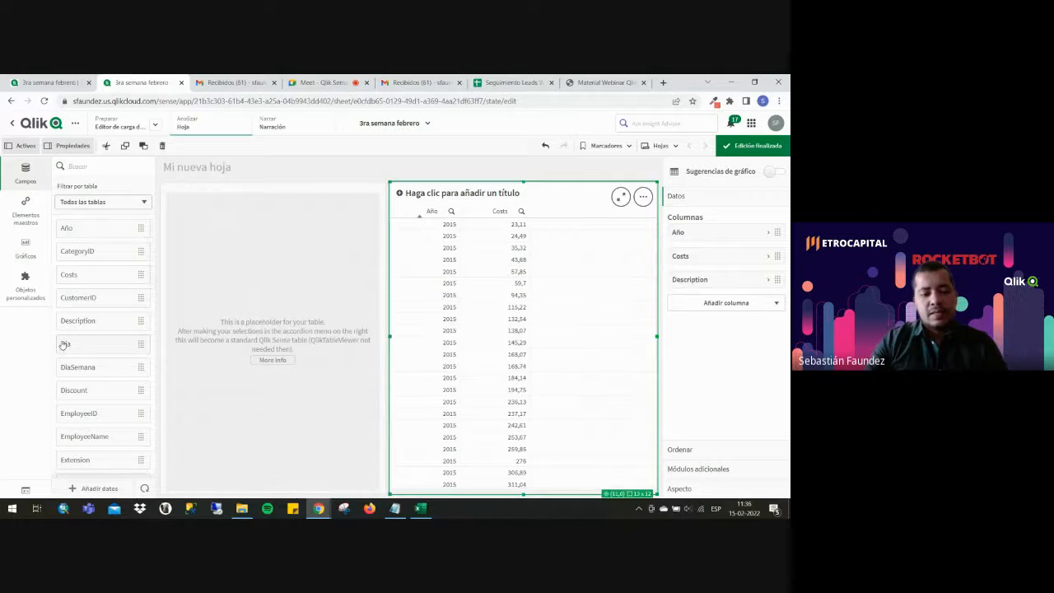
pyautogui.moveTo(65, 344); pyautogui.dragTo(488, 286)
pyautogui.click(490, 307)
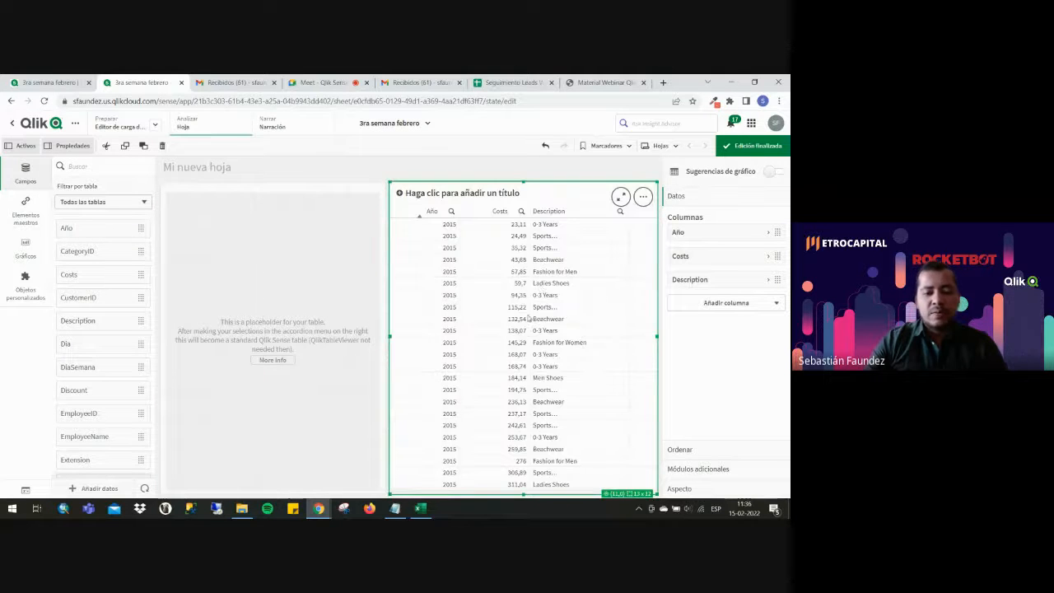
# Delete the QuickTableViewer placeholder beside the table from the sheet.
pyautogui.click(321, 261)
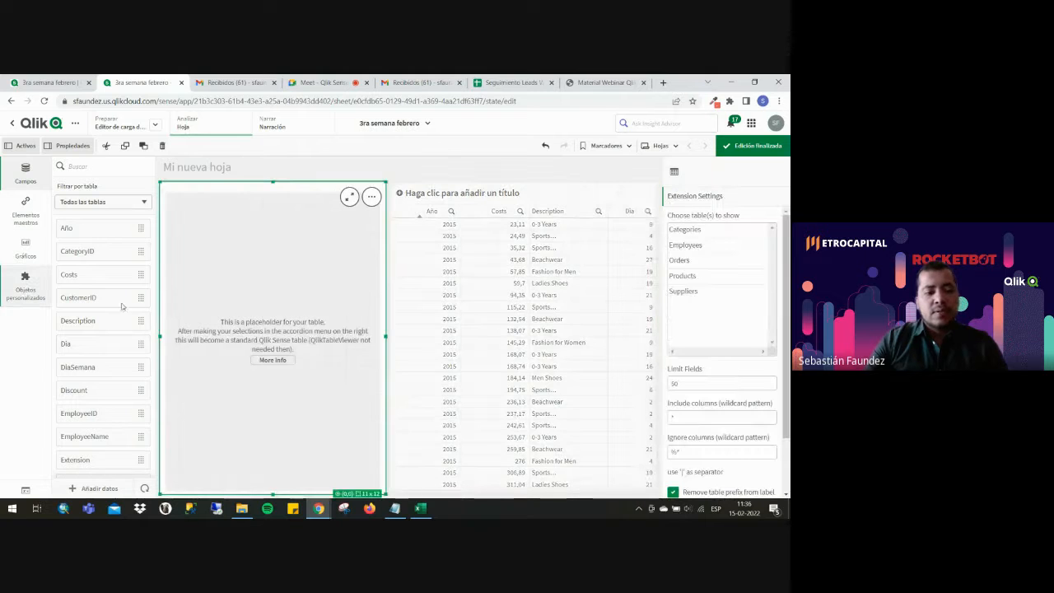
pyautogui.click(37, 296)
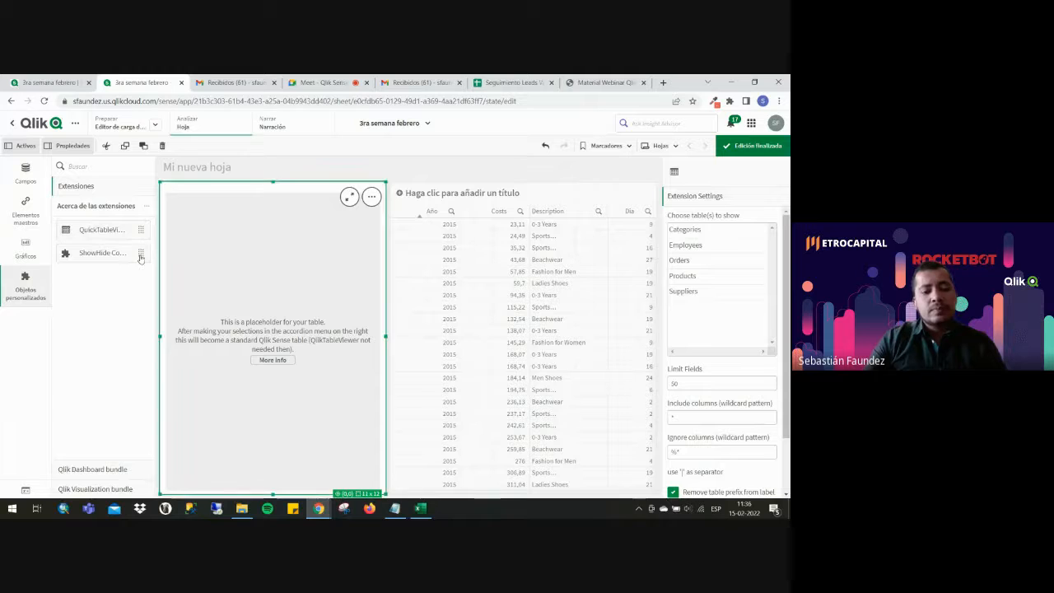
pyautogui.moveTo(113, 249); pyautogui.dragTo(270, 292)
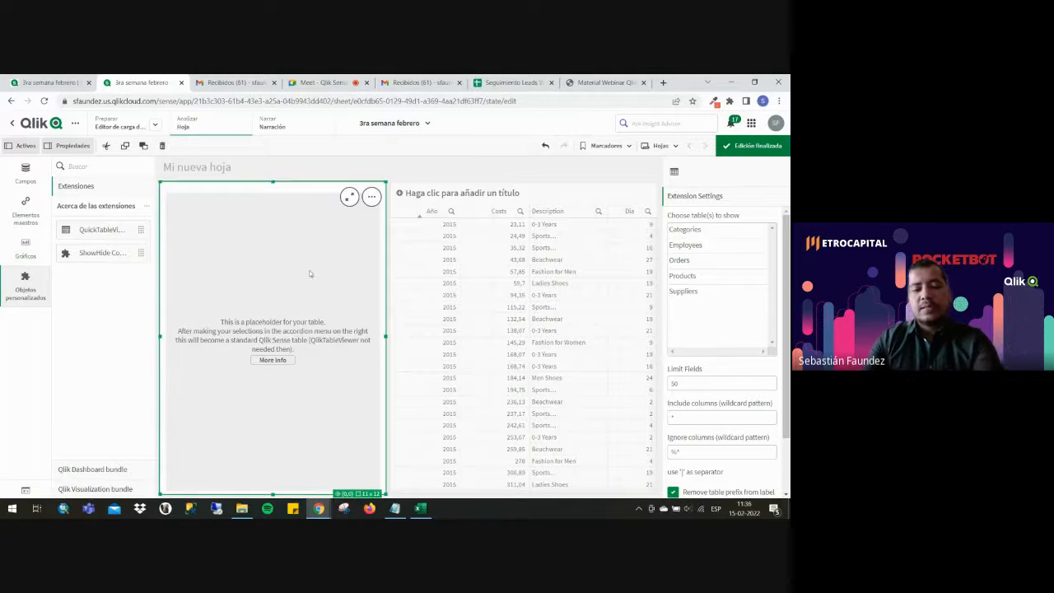
pyautogui.press('Delete')
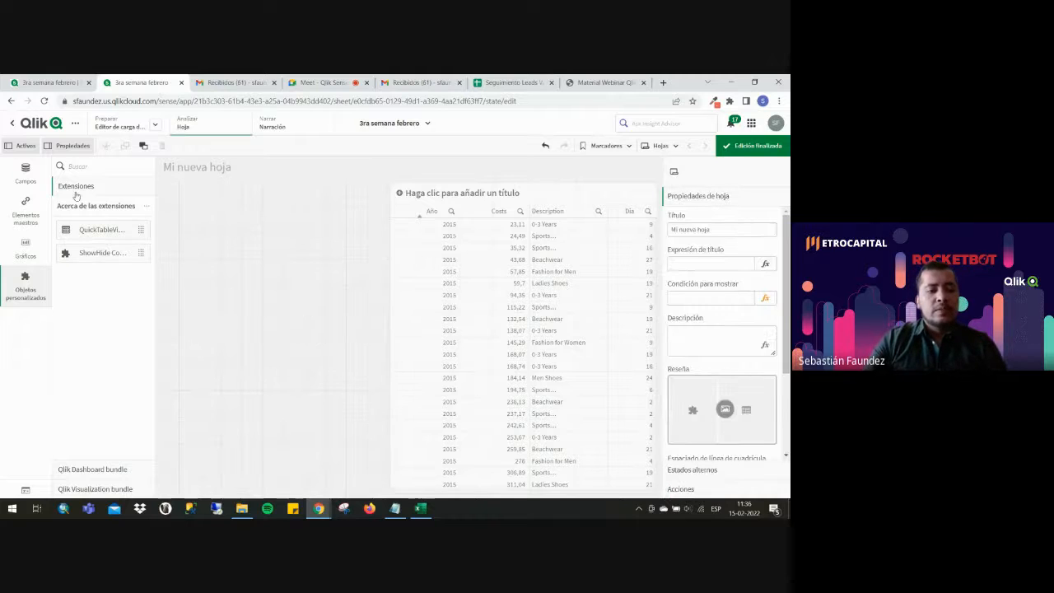
# Place an 11 x 12 QuickTableViewer in the empty area beside the table and generate a table from Categories and Orders with it.
pyautogui.moveTo(99, 235); pyautogui.dragTo(277, 251)
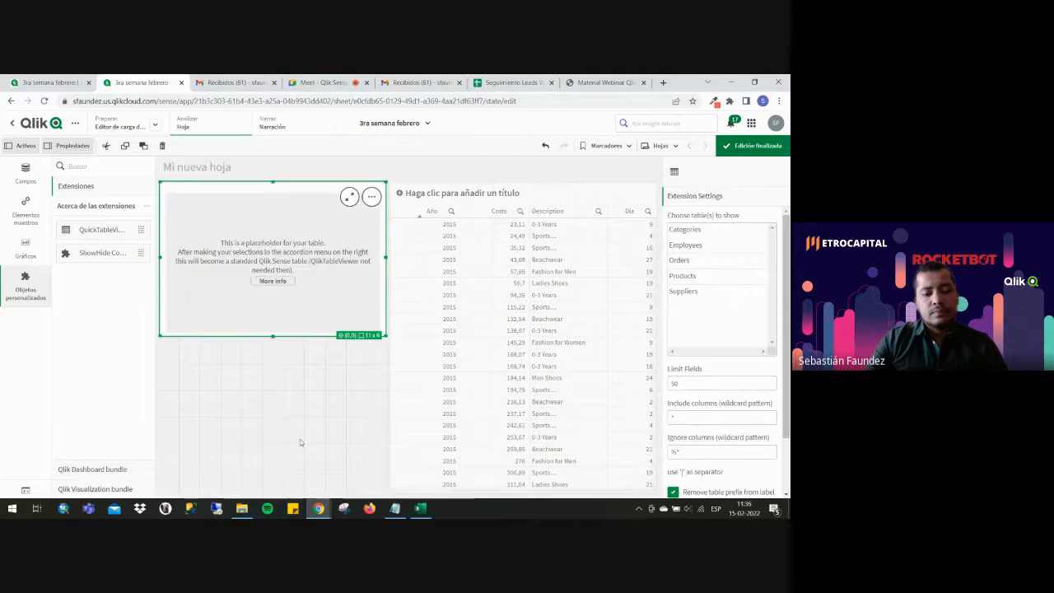
pyautogui.moveTo(273, 343); pyautogui.dragTo(275, 493)
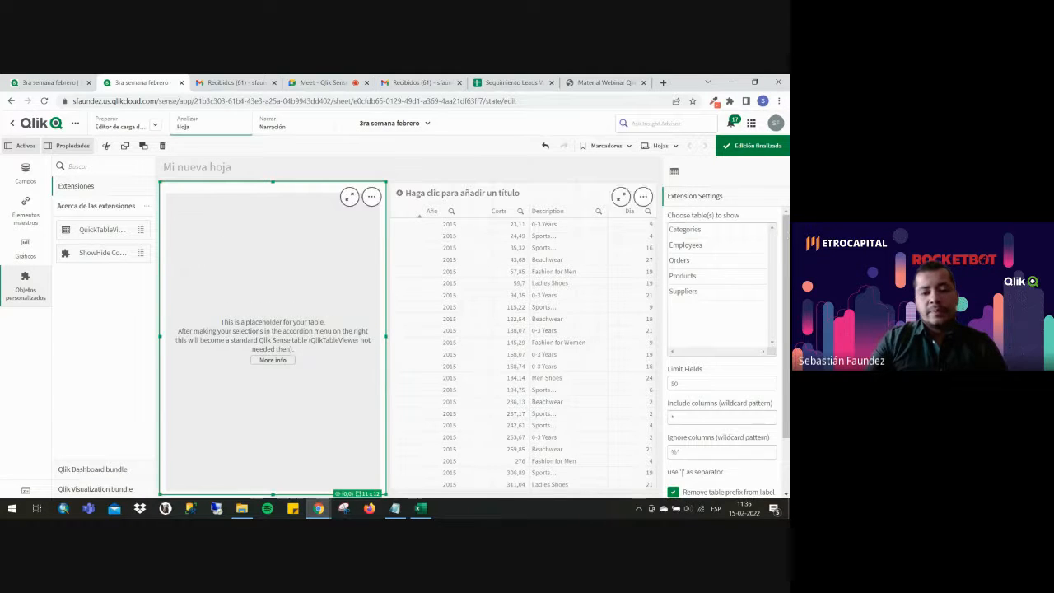
pyautogui.click(713, 233)
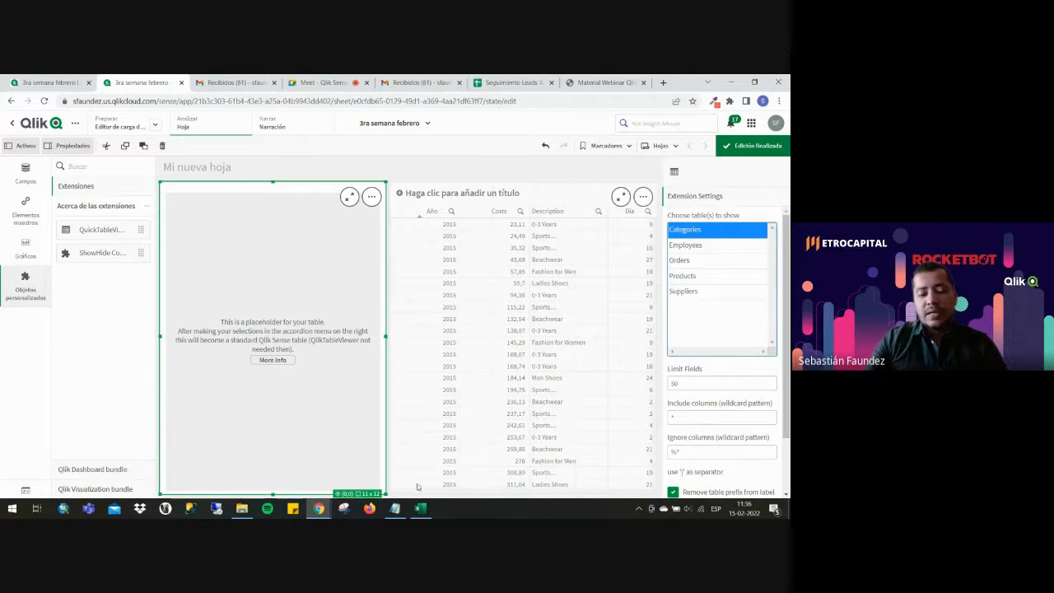
pyautogui.click(421, 508)
pyautogui.click(421, 508)
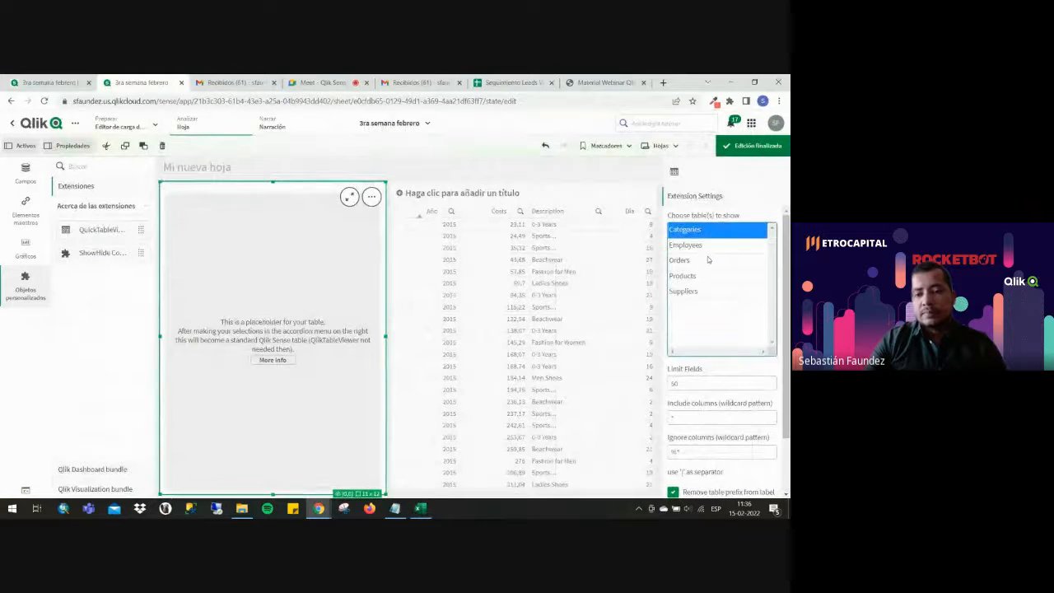
pyautogui.keyDown('ctrl'); pyautogui.click(710, 259); pyautogui.keyUp('ctrl')
pyautogui.scroll(-2, 754, 416)
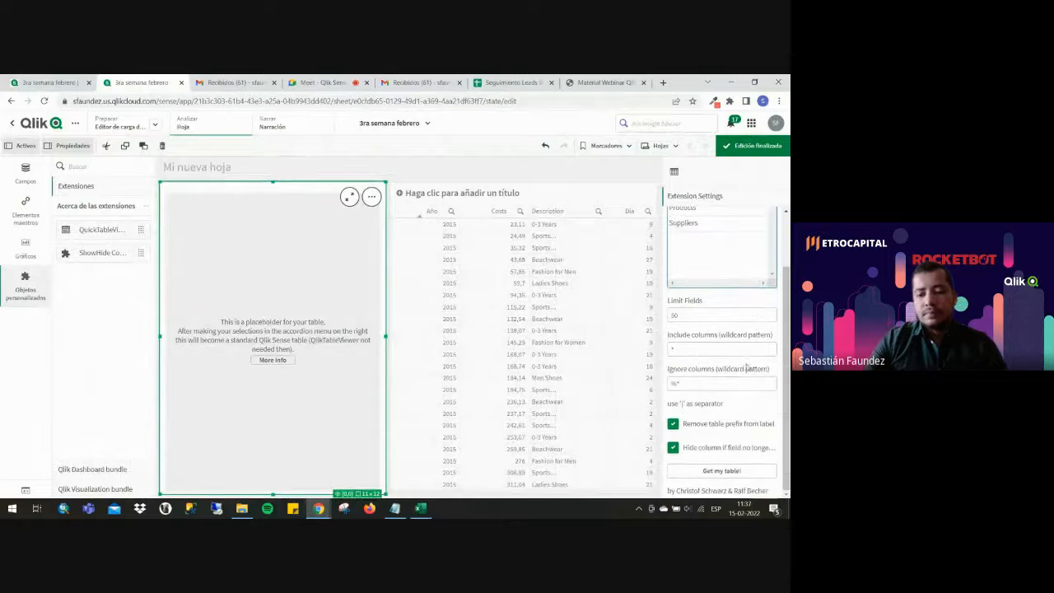
pyautogui.click(722, 470)
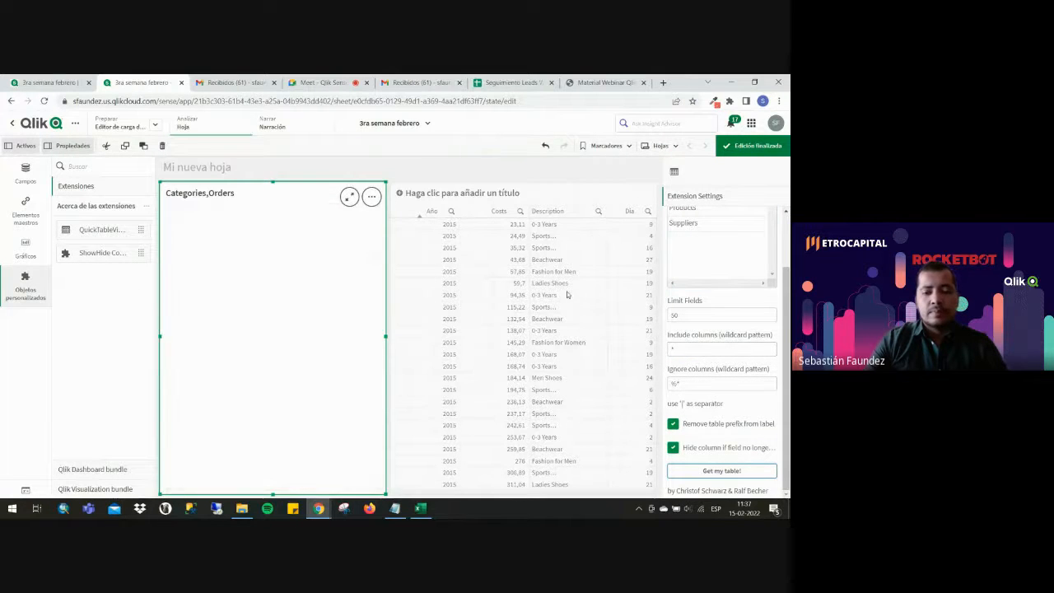
# Shrink the Año/Costs table to the sheet's lower edge, enlarge the Categories,Orders table to 24 x 9 grid cells, and finish editing.
pyautogui.click(444, 250)
pyautogui.moveTo(441, 182); pyautogui.dragTo(370, 398)
pyautogui.click(384, 462)
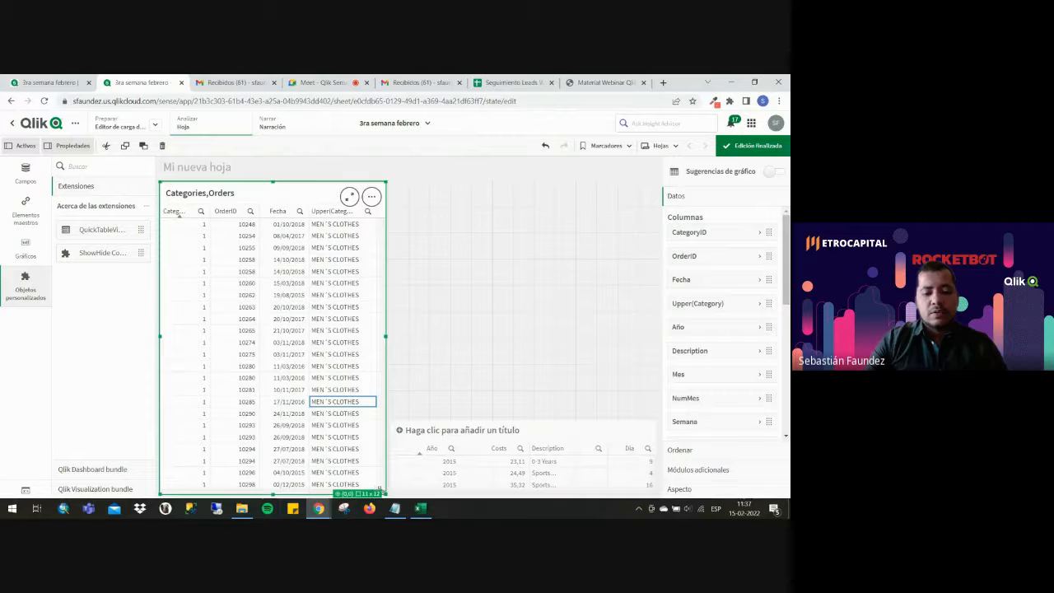
pyautogui.moveTo(381, 493); pyautogui.dragTo(655, 416)
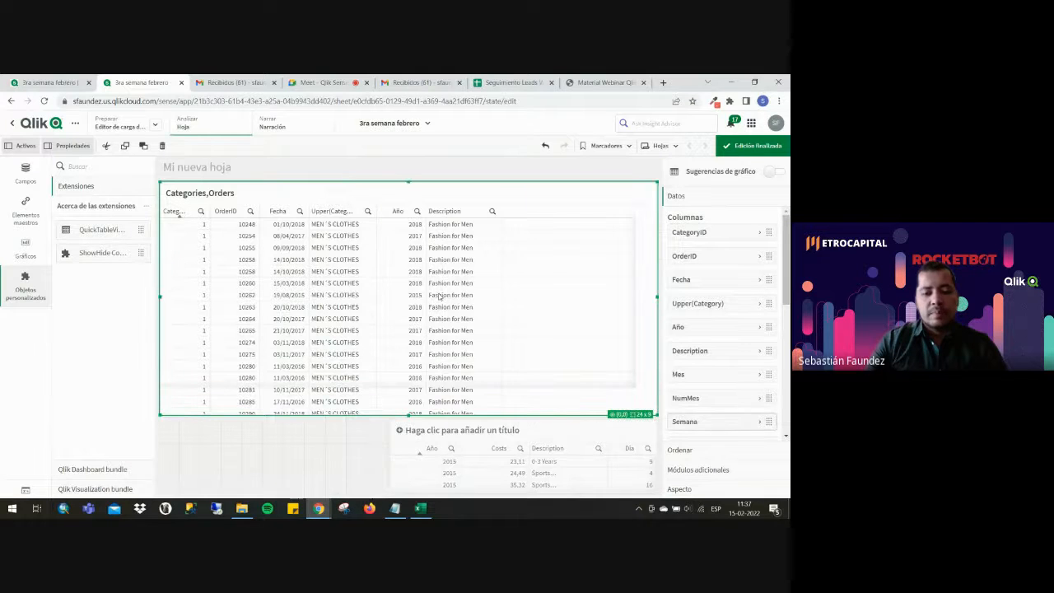
pyautogui.click(755, 146)
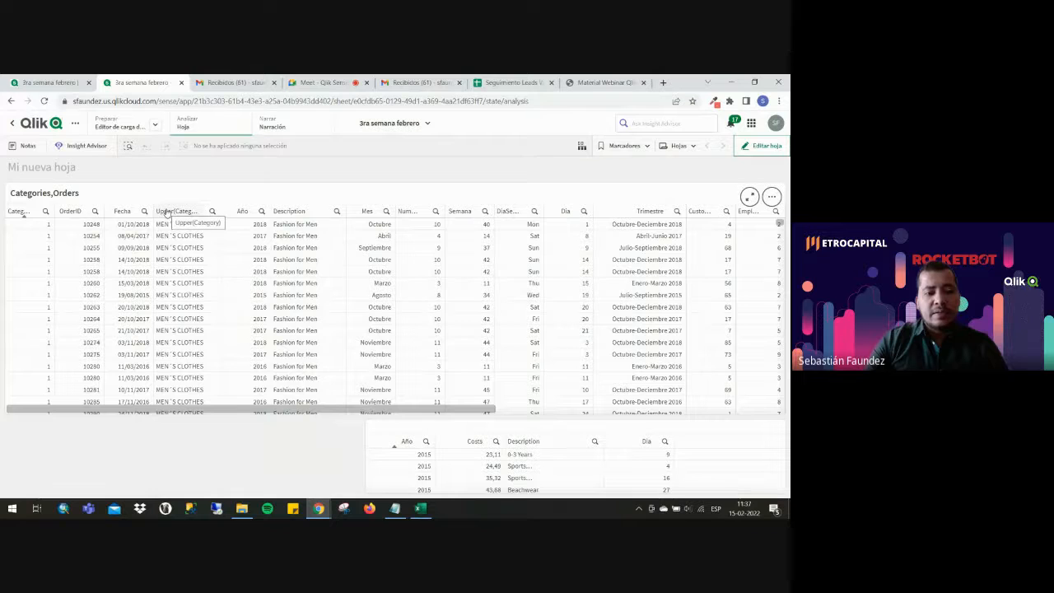
# In the Categories load script, give the Upper(Category) field the alias Categoria.
pyautogui.click(77, 77)
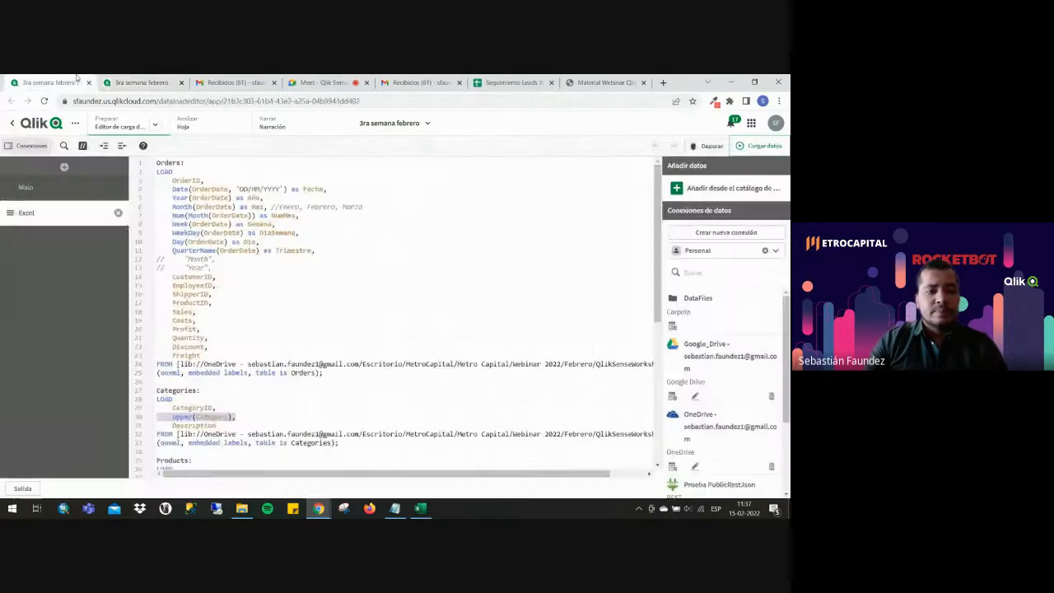
pyautogui.click(233, 417)
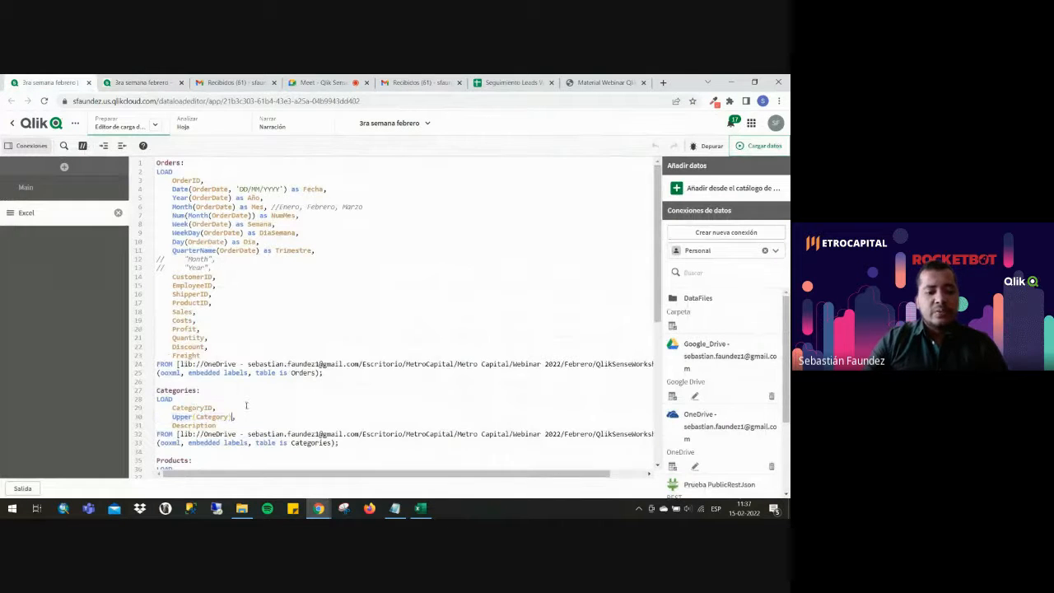
pyautogui.hotkey('ctrl', '+')
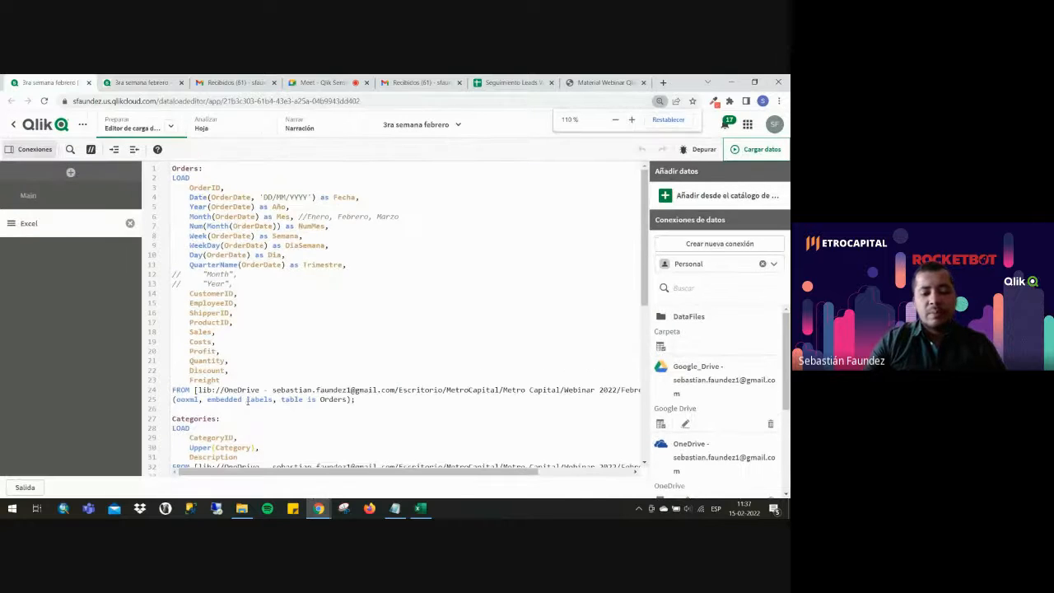
pyautogui.scroll(-2, 247, 400)
pyautogui.write('as ')
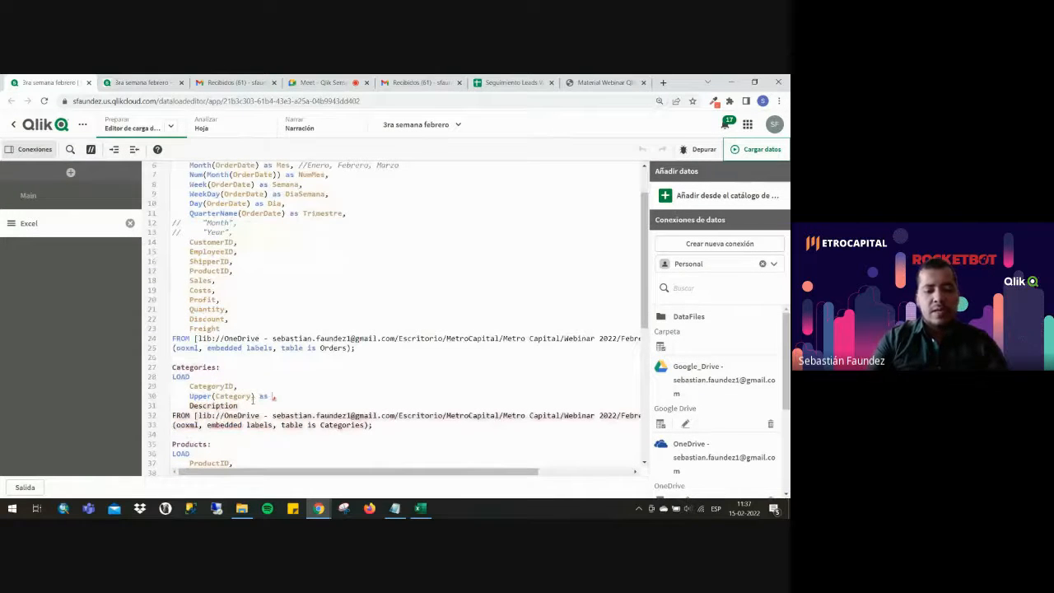
pyautogui.write('Cate')
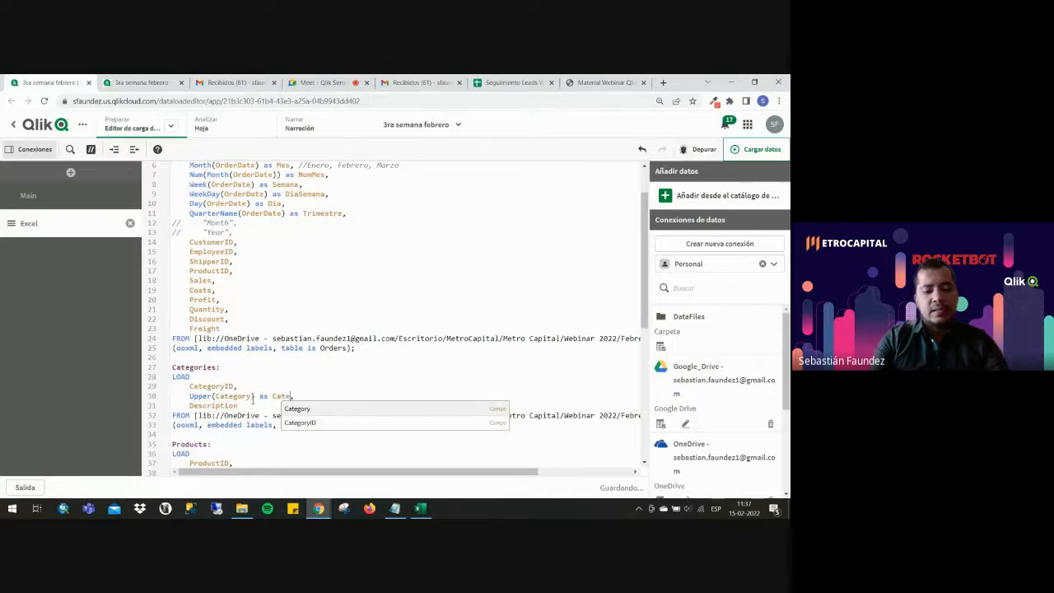
pyautogui.write('goria')
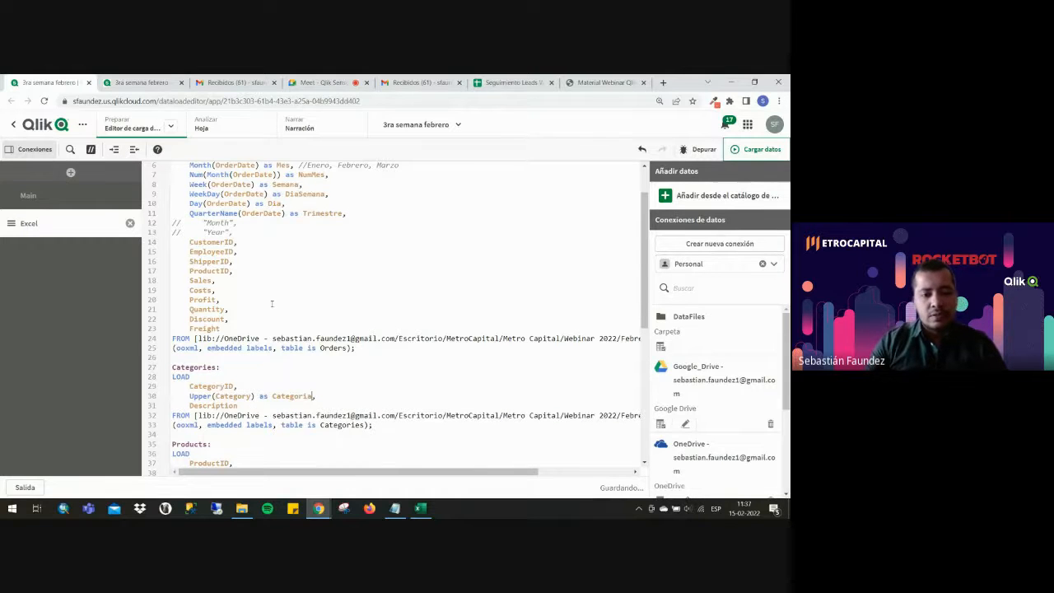
# In the Products load script, convert the Product field to lowercase as Lower(Product) as Producto.
pyautogui.scroll(-3, 345, 358)
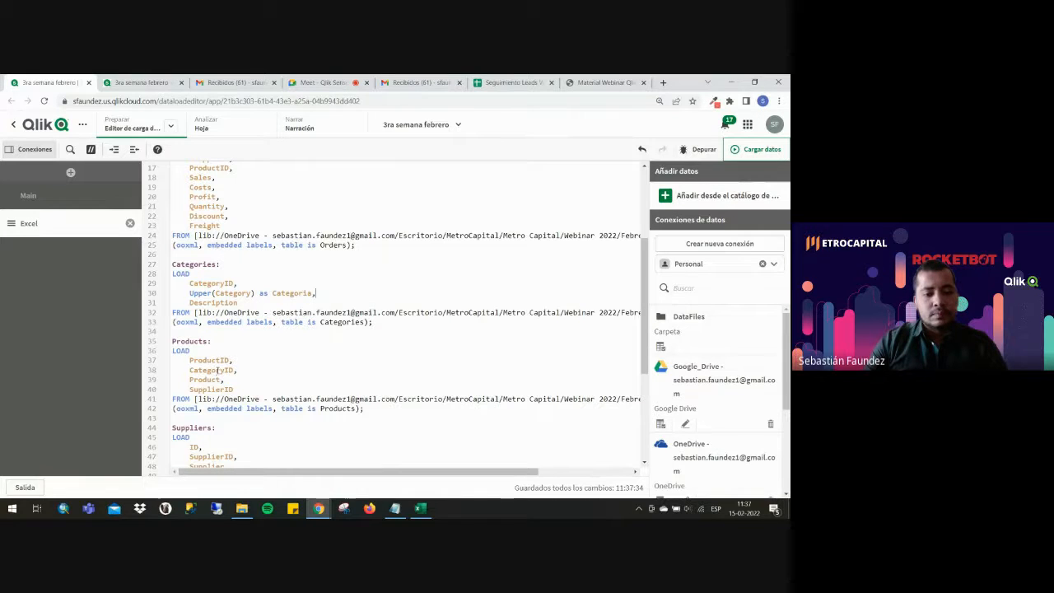
pyautogui.doubleClick(232, 293)
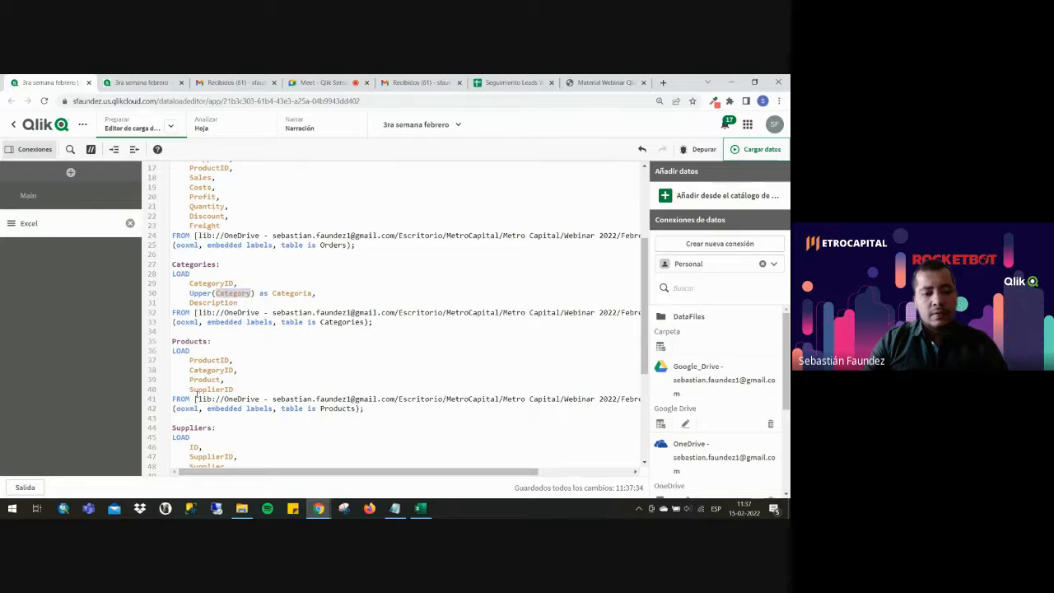
pyautogui.click(190, 379)
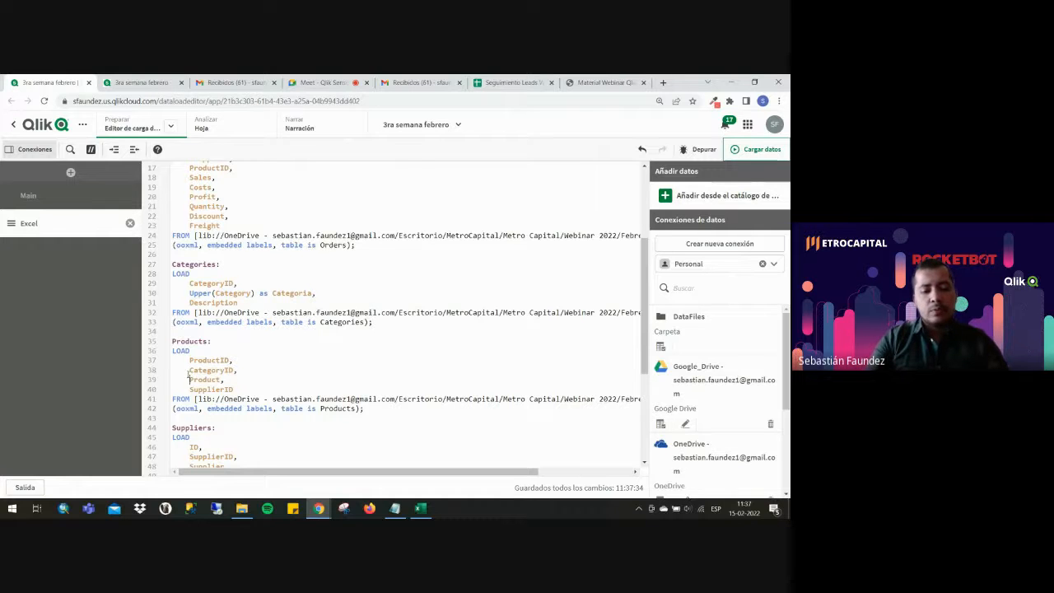
pyautogui.write('Lo')
pyautogui.press('Down')
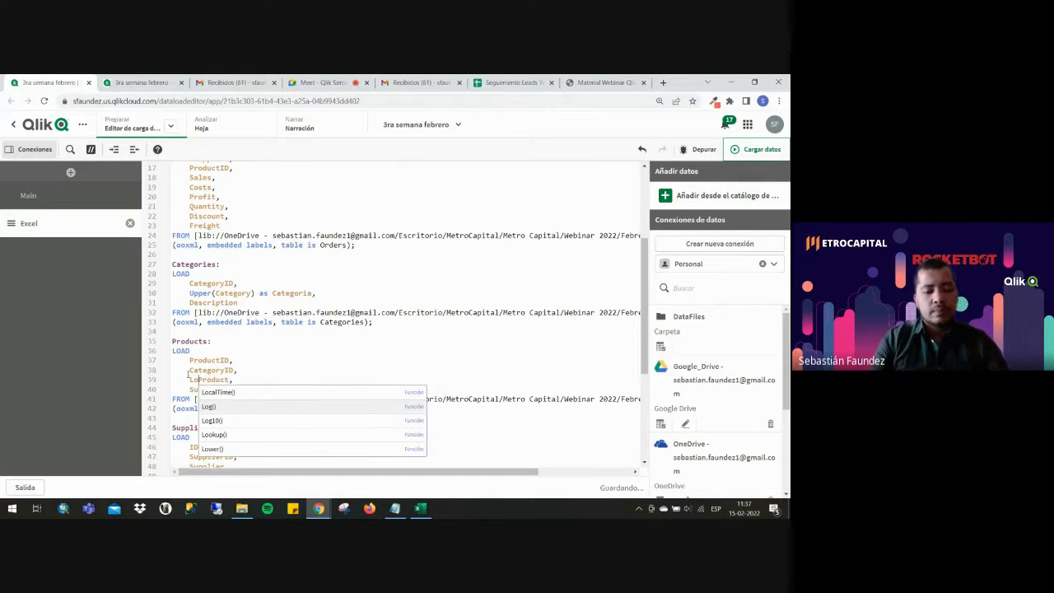
pyautogui.press('Down')
pyautogui.press('Down')
pyautogui.press('Down')
pyautogui.press('Return')
pyautogui.press('Escape')
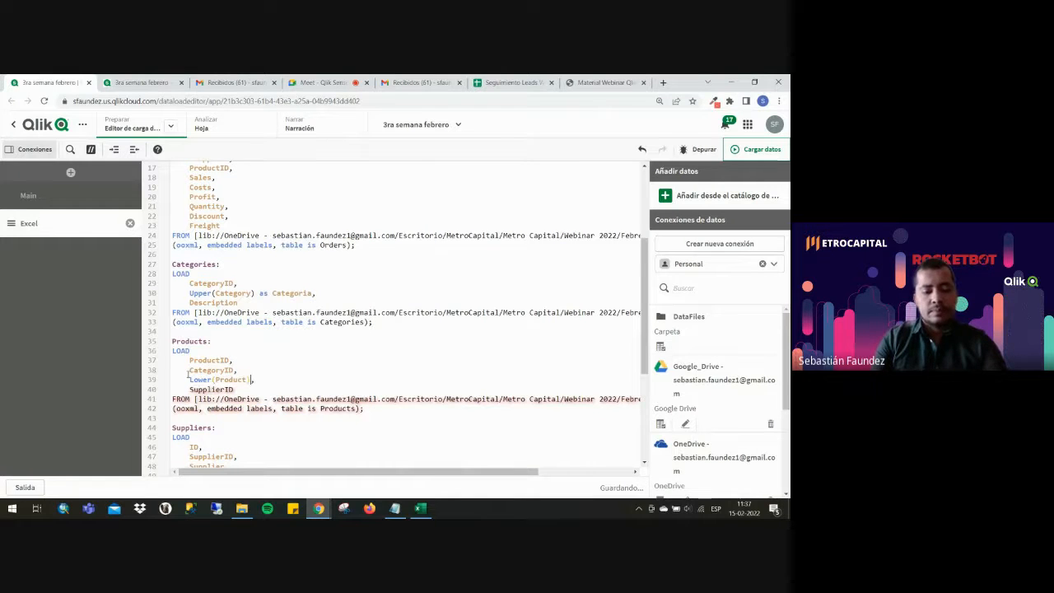
pyautogui.write(') as ')
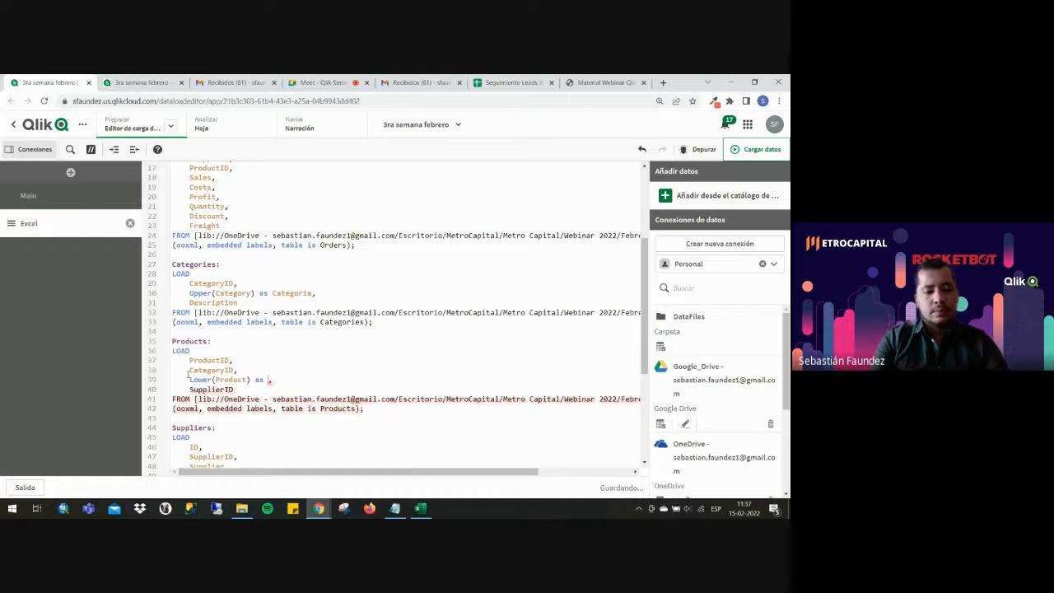
pyautogui.write('Producto')
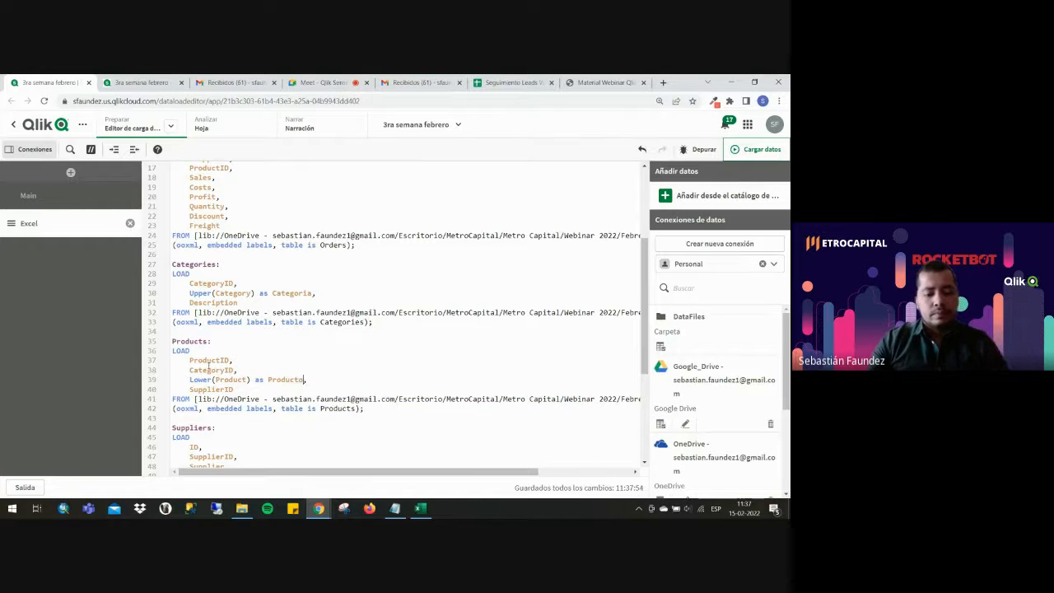
# Switch to Excel, examine the category texts on the Categories sheet of QlikSenseWorkshop1.xlsx, and return to the Qlik load script.
pyautogui.scroll(-3, 224, 370)
pyautogui.scroll(3, 253, 325)
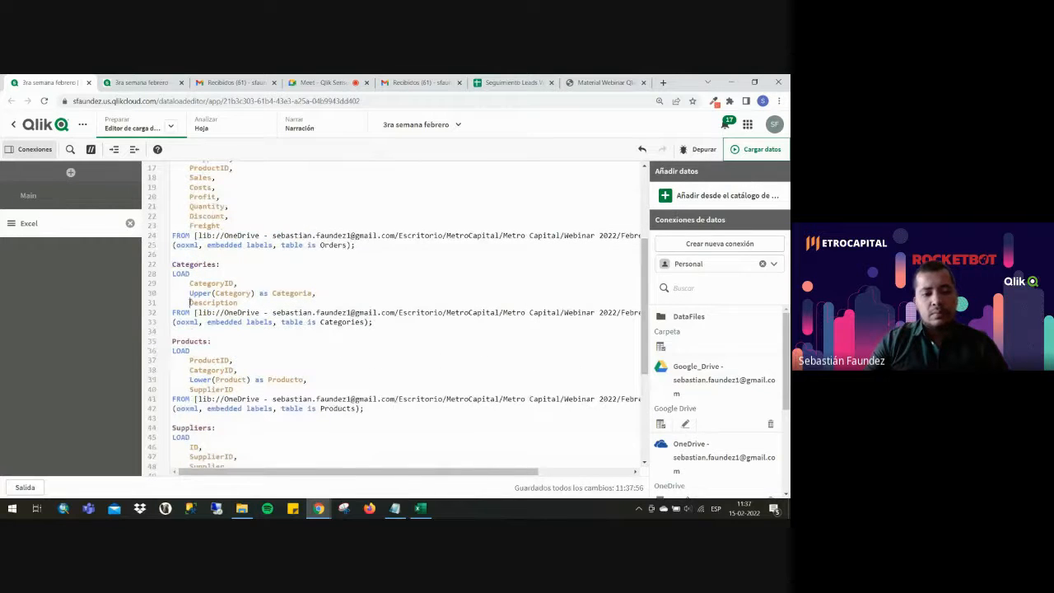
pyautogui.click(428, 505)
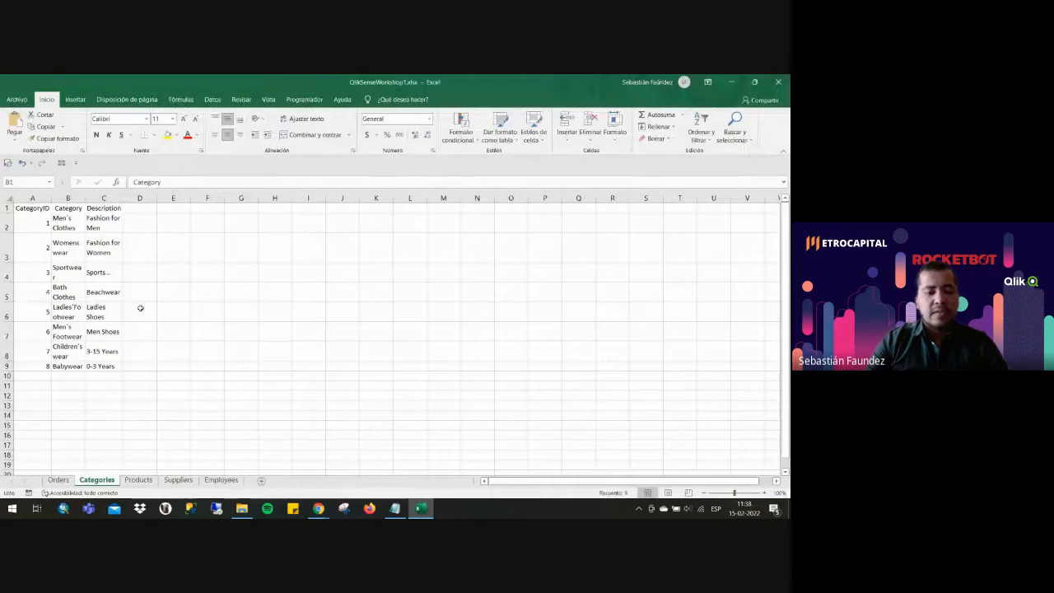
pyautogui.click(76, 269)
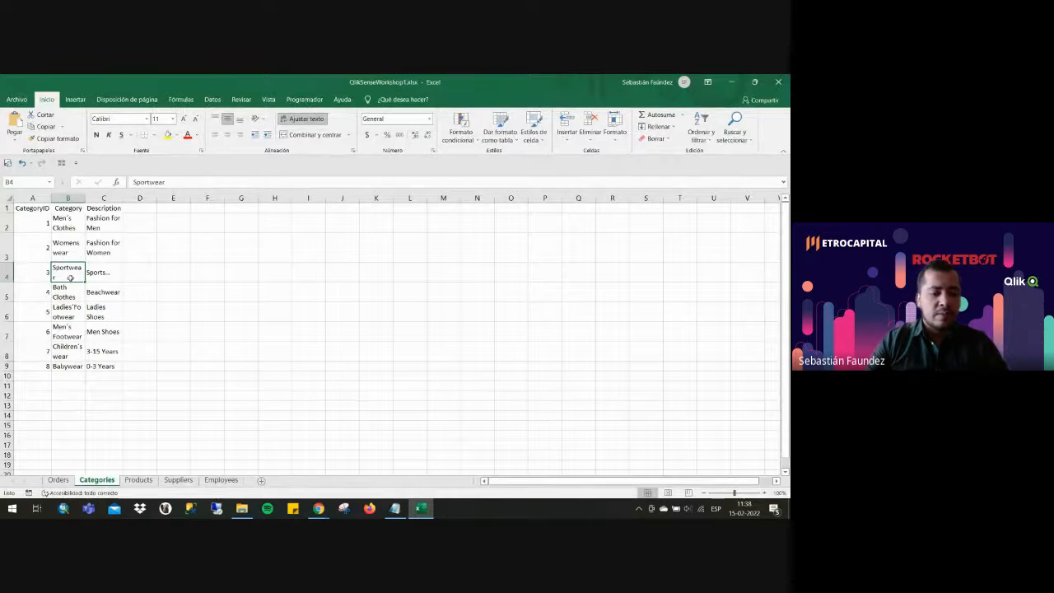
pyautogui.click(421, 504)
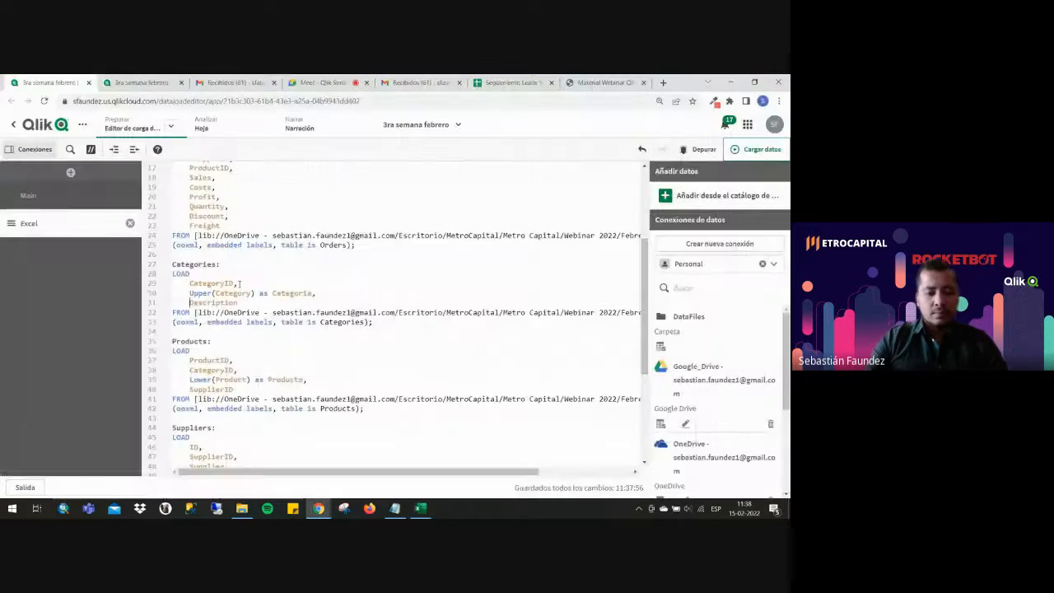
# In the Categories load script, change the Description field to Capitalize(Description) as Descripcion.
pyautogui.write('Ca')
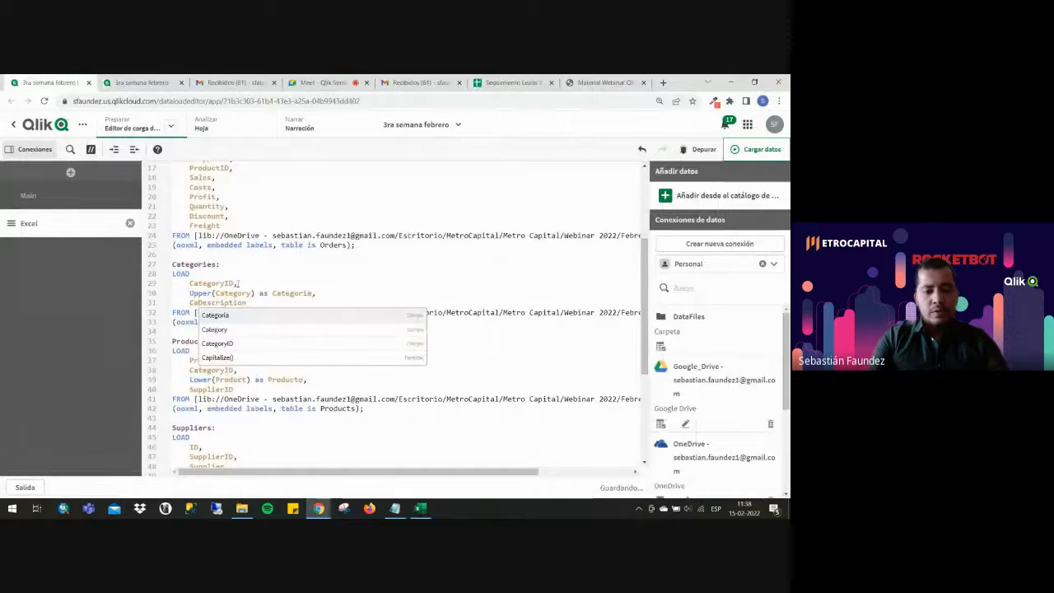
pyautogui.press('Down')
pyautogui.press('Down')
pyautogui.press('Down')
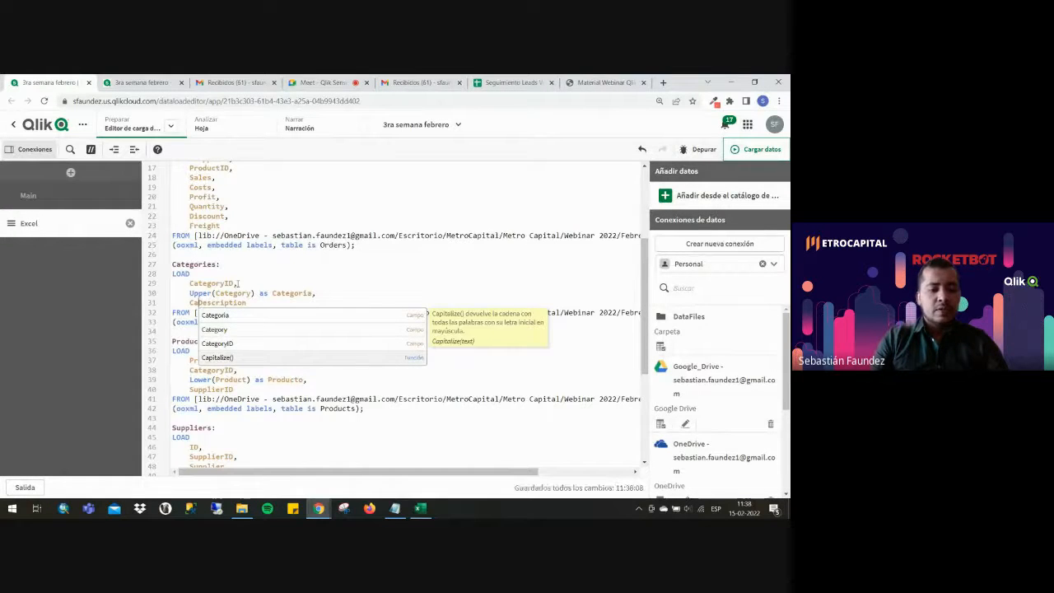
pyautogui.press('Return')
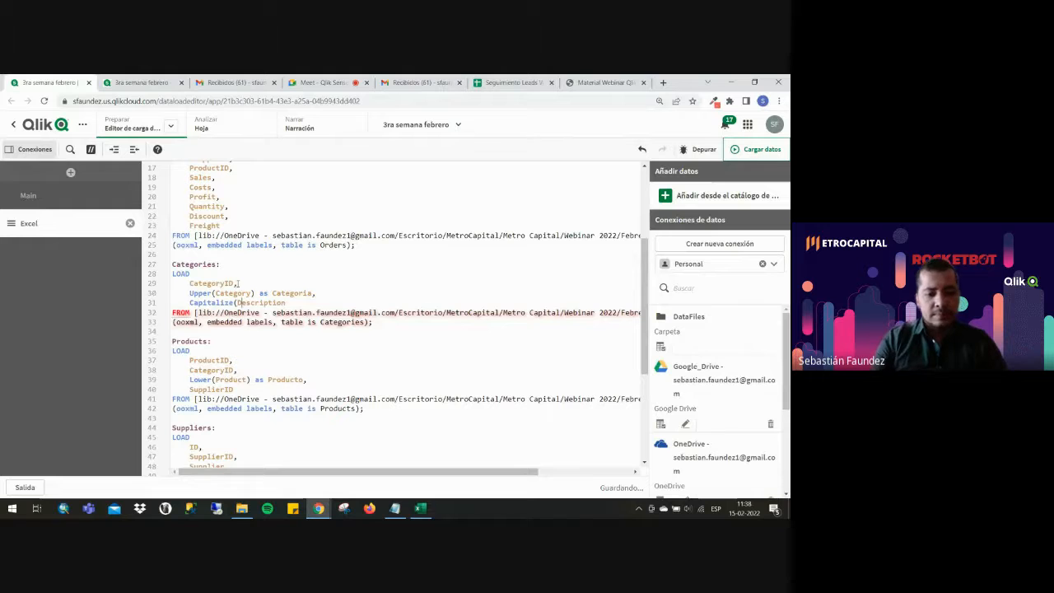
pyautogui.press('End')
pyautogui.write(')')
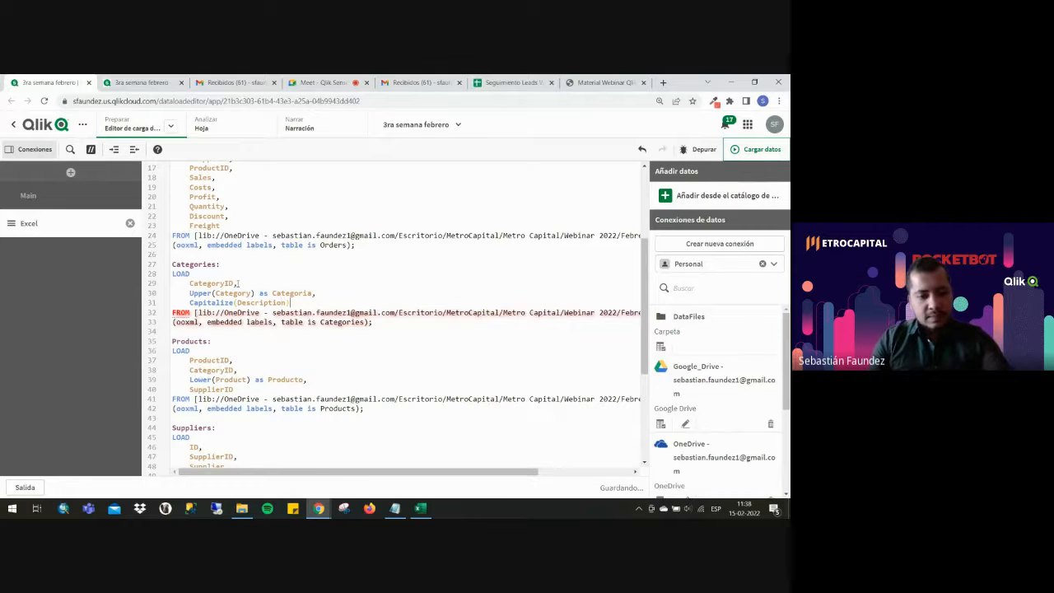
pyautogui.write(' as')
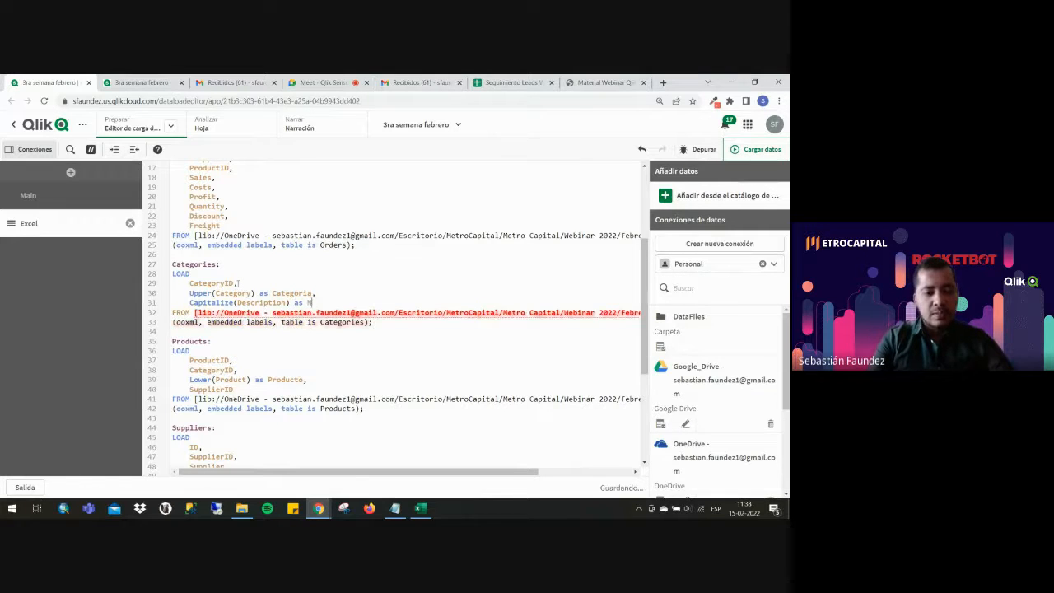
pyautogui.write(' C')
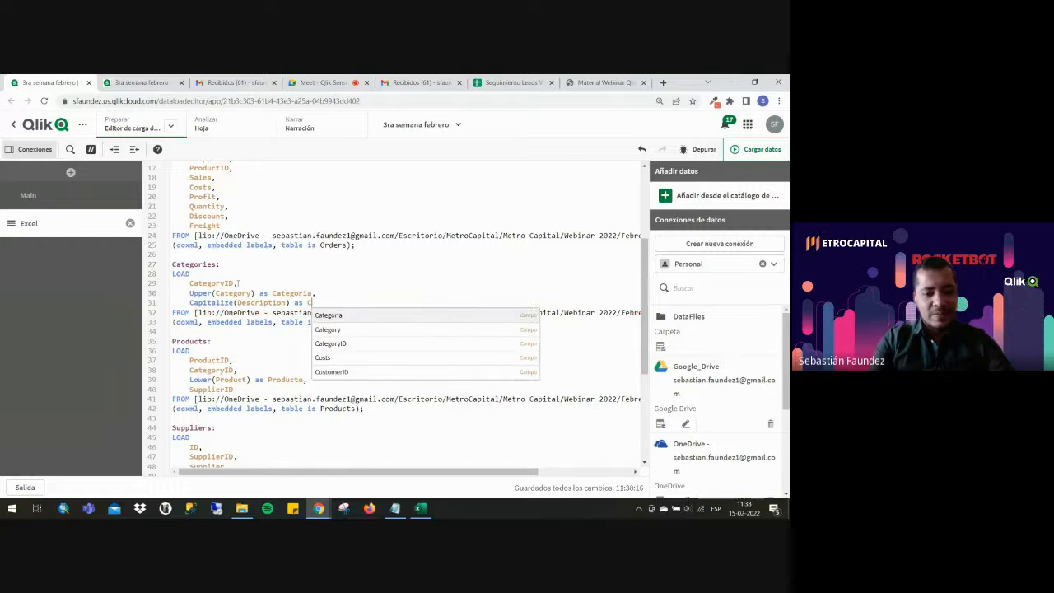
pyautogui.press('BackSpace')
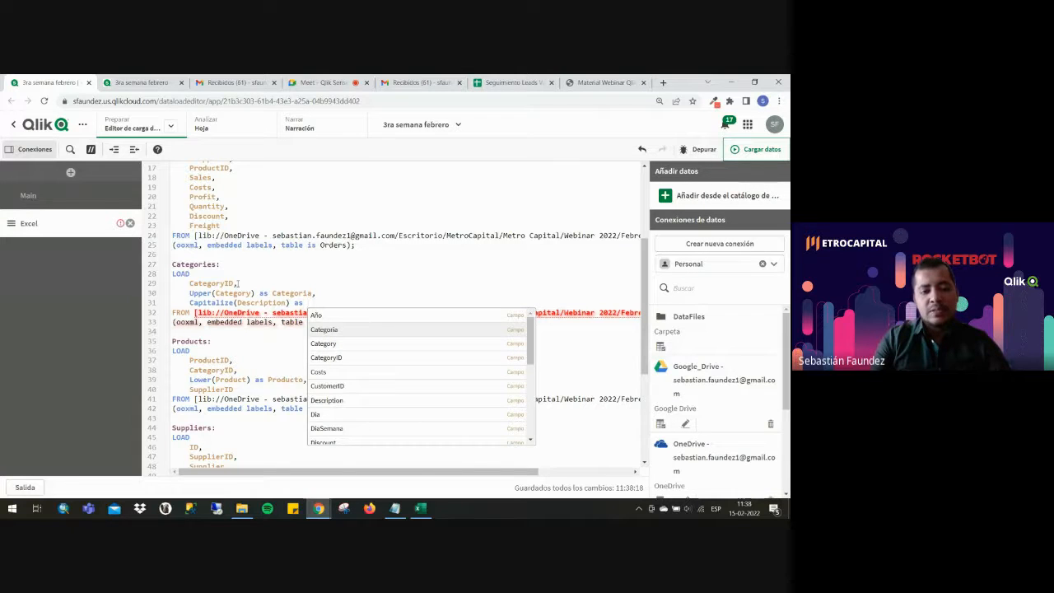
pyautogui.write('Descripci')
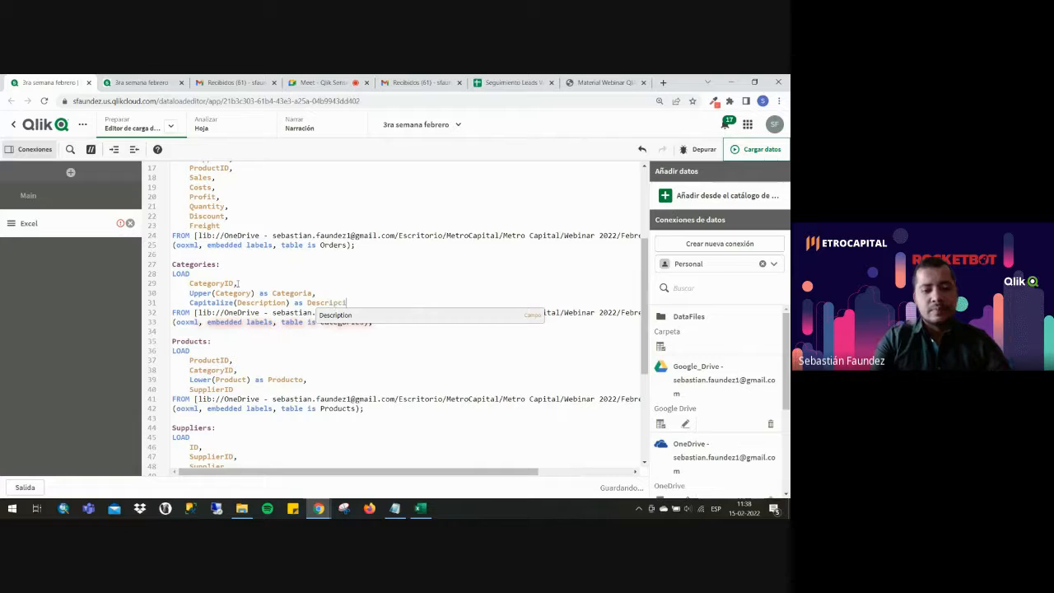
pyautogui.write('on')
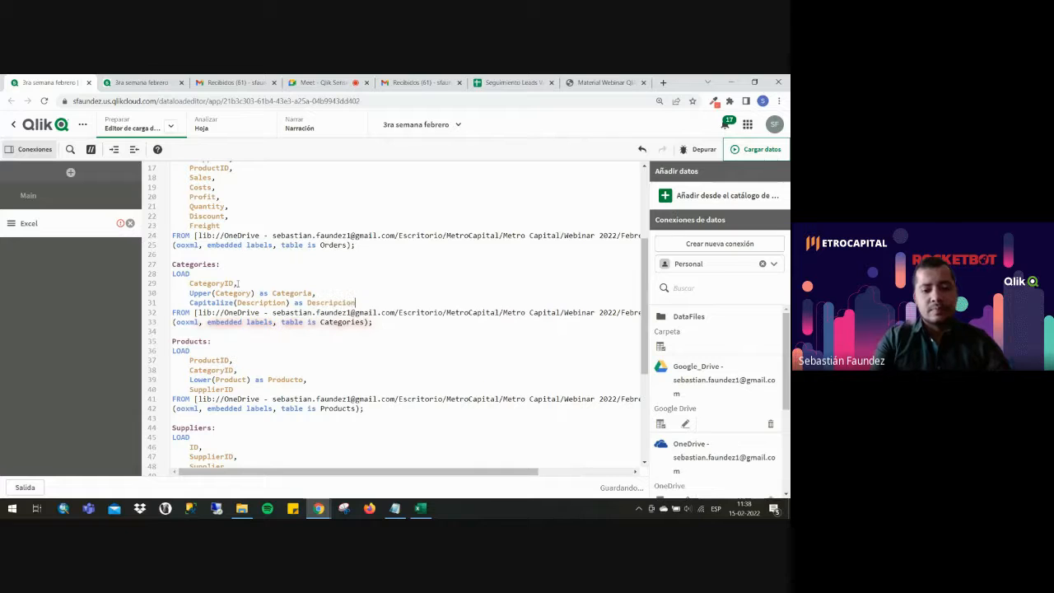
# Review the date functions in the Orders load script and the Upper and Capitalize functions in the Categories load script.
pyautogui.doubleClick(200, 303)
pyautogui.click(328, 349)
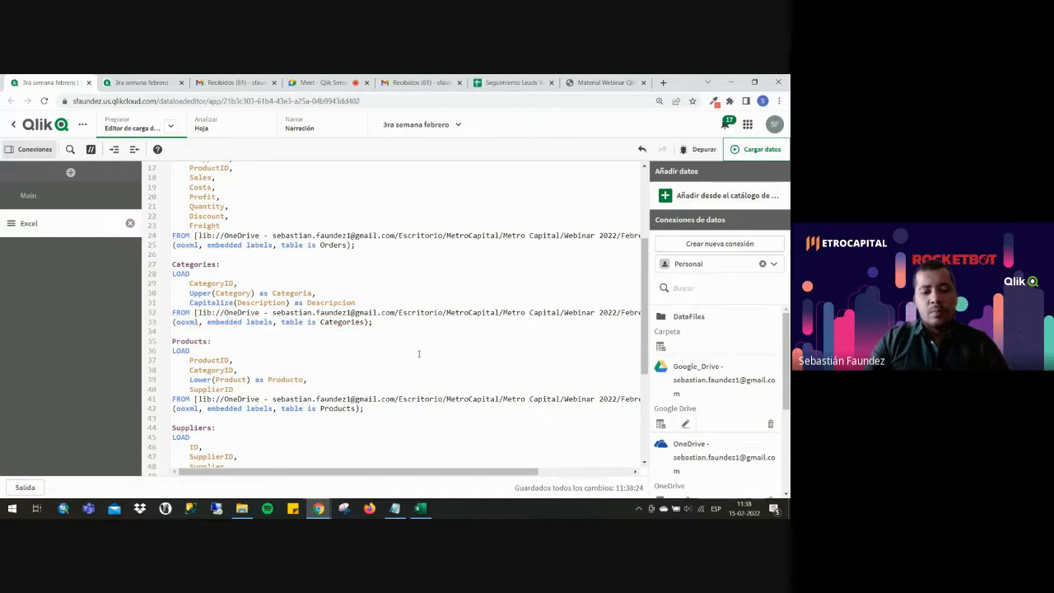
pyautogui.scroll(3, 415, 355)
pyautogui.scroll(-3, 408, 346)
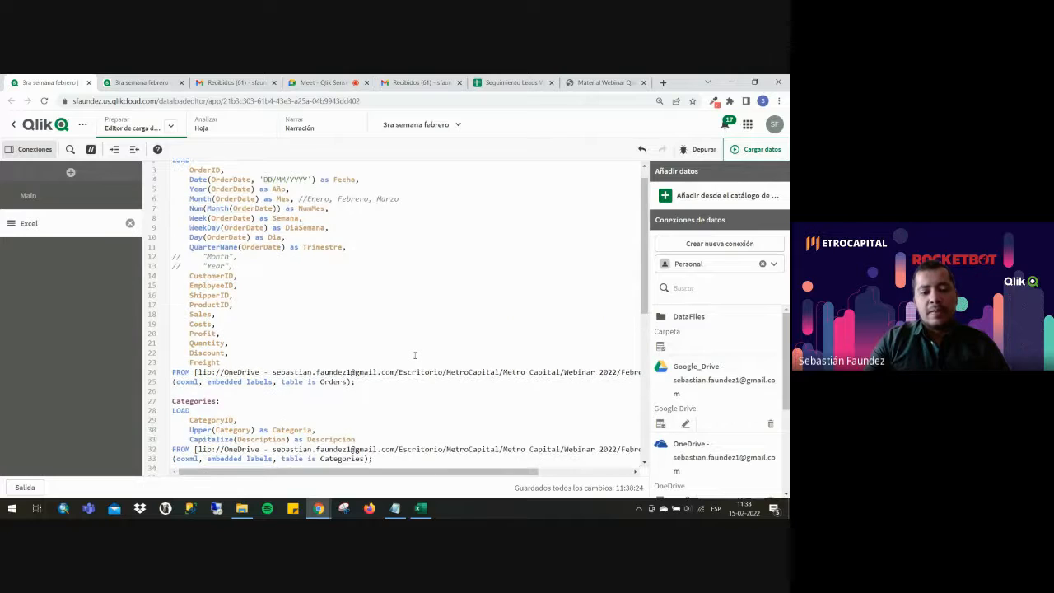
pyautogui.scroll(3, 400, 335)
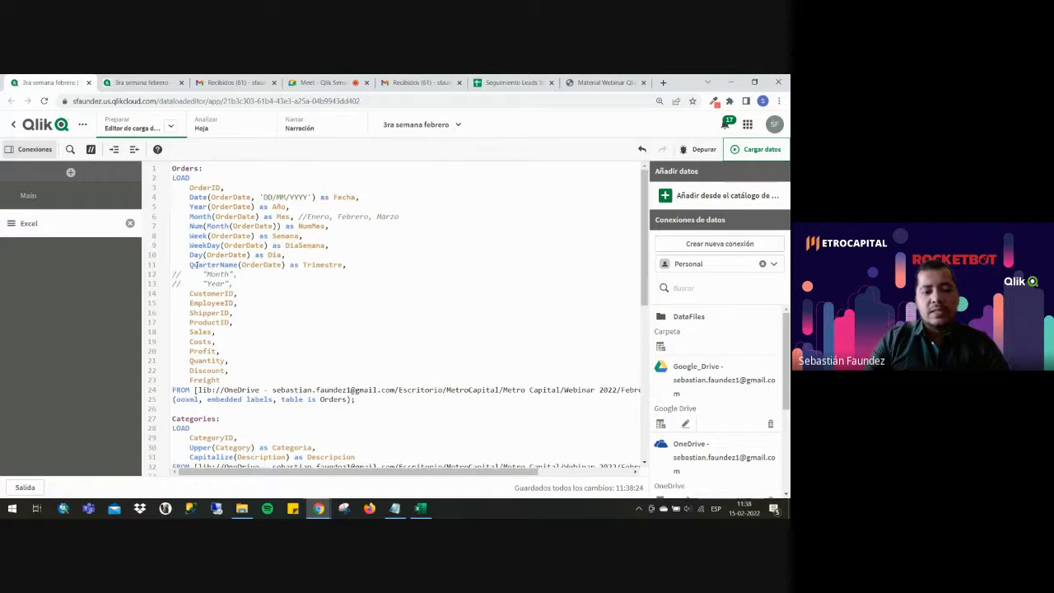
pyautogui.moveTo(191, 206); pyautogui.dragTo(292, 206)
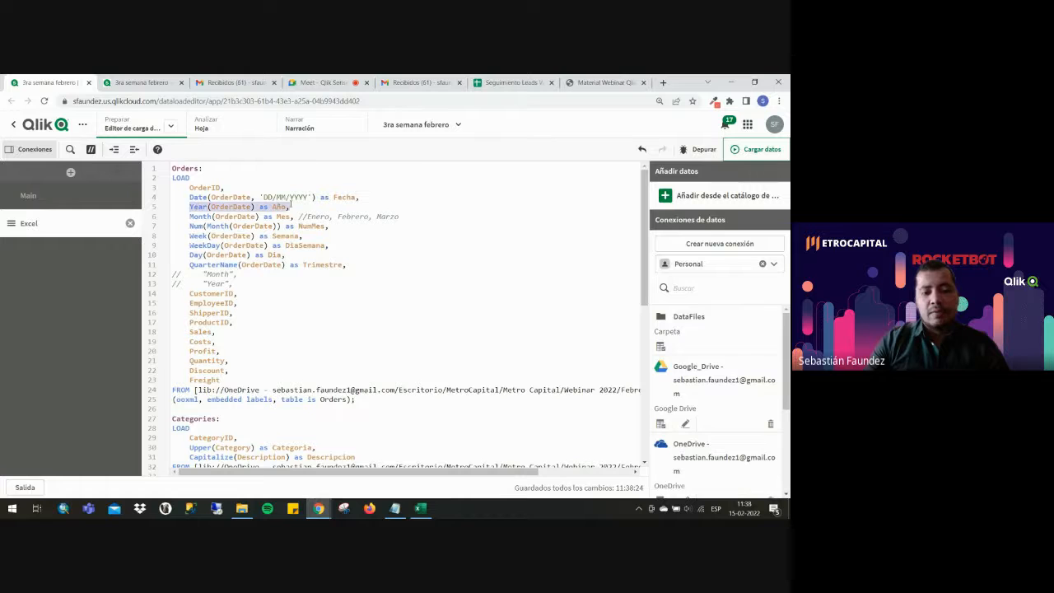
pyautogui.click(190, 216)
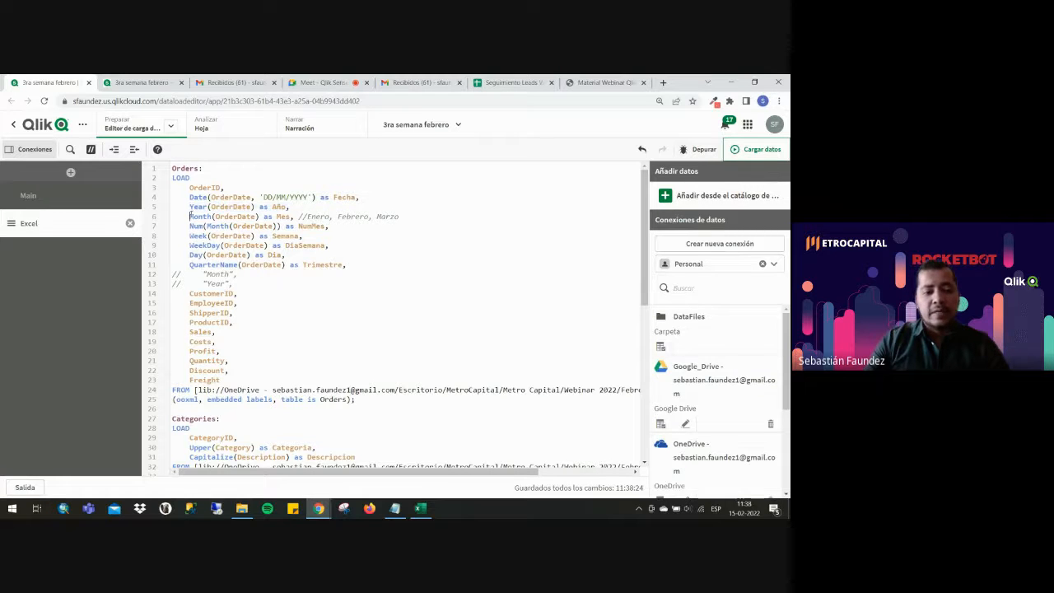
pyautogui.scroll(-2, 269, 320)
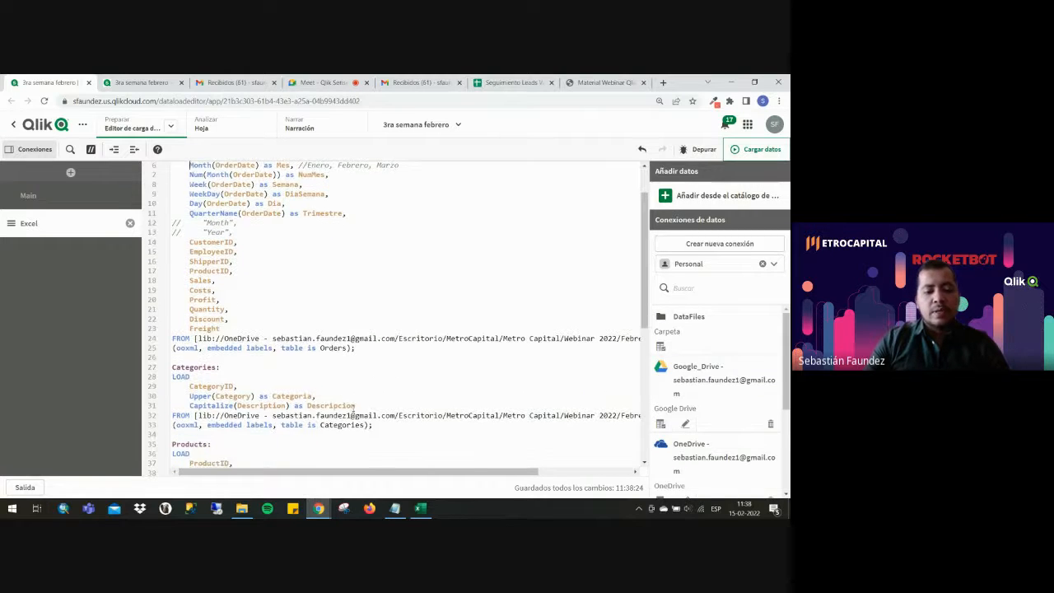
pyautogui.moveTo(357, 406); pyautogui.dragTo(172, 395)
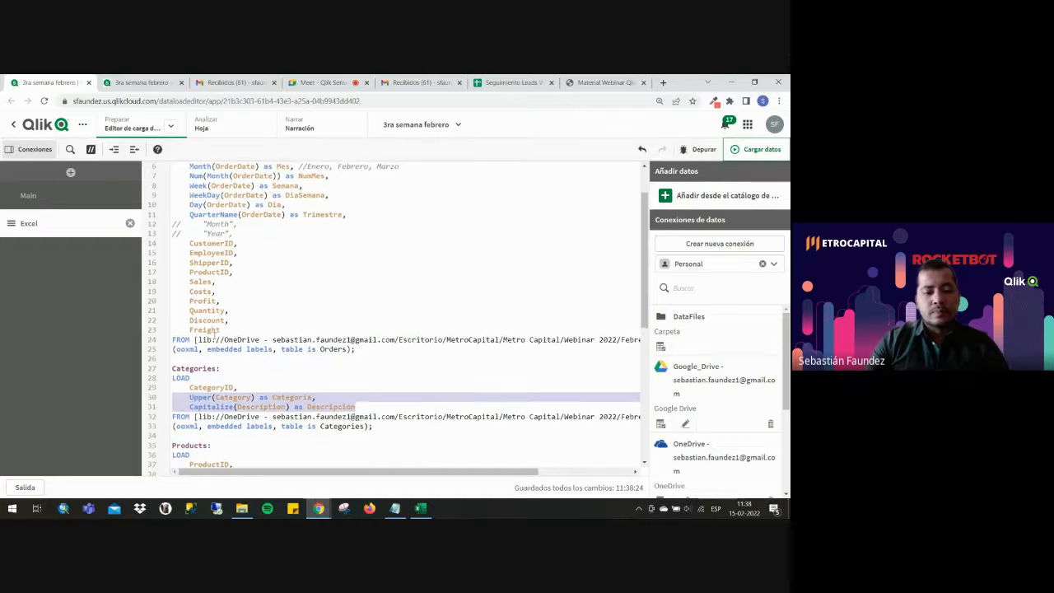
pyautogui.scroll(2, 217, 327)
# In the Orders load script, add the field 1 as Contador after the Freight field.
pyautogui.click(239, 375)
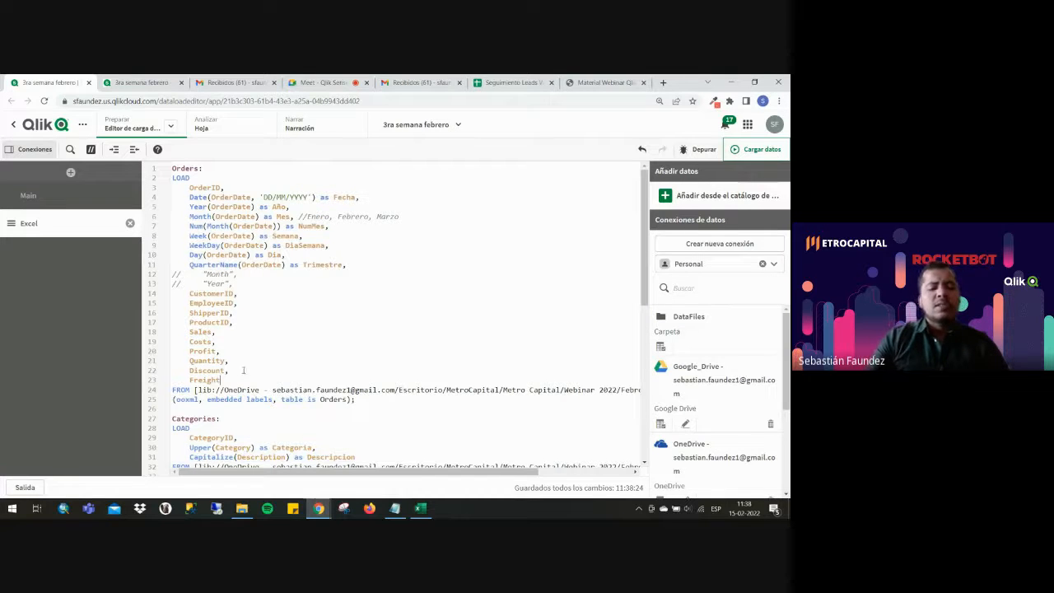
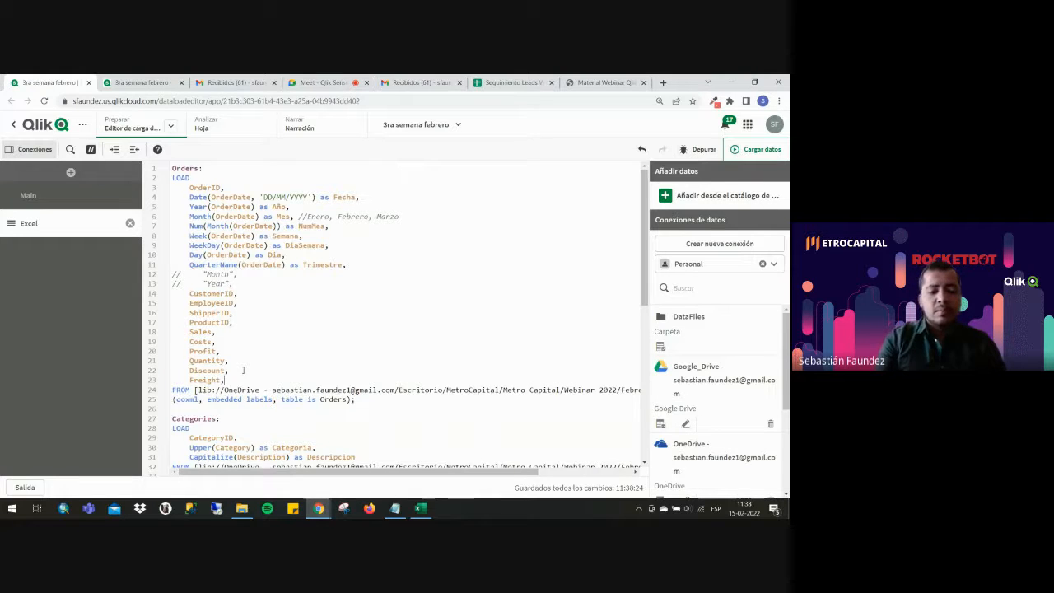
pyautogui.press('Return')
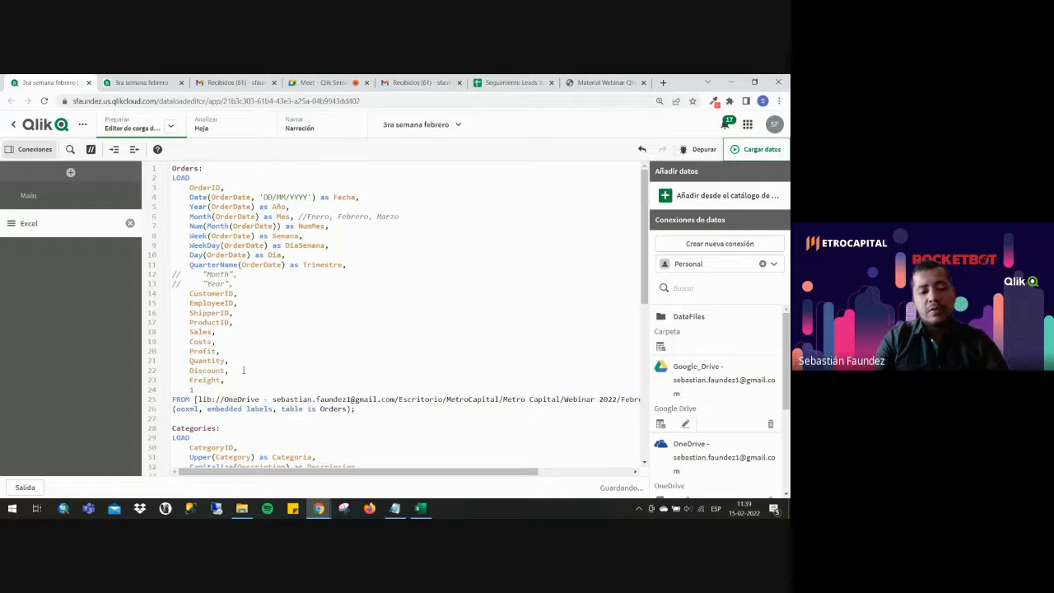
pyautogui.write('1 a')
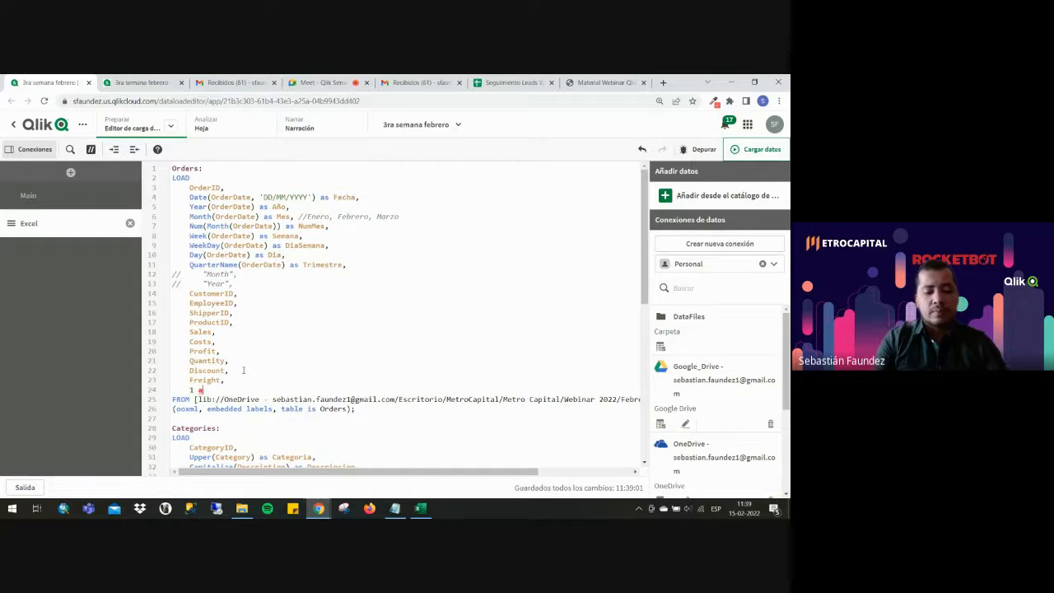
pyautogui.write('s Contador')
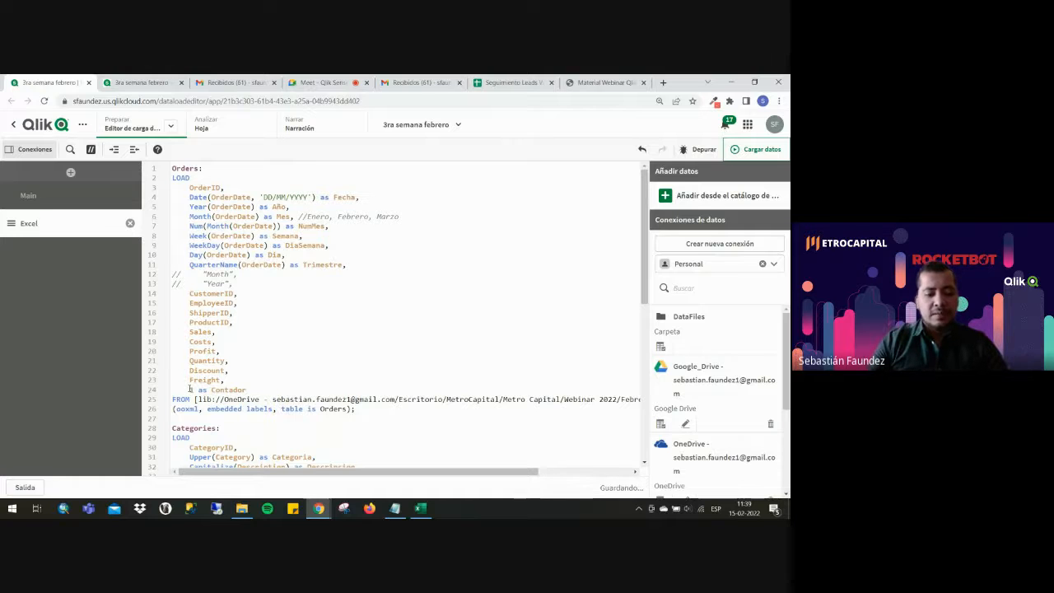
pyautogui.moveTo(196, 390); pyautogui.dragTo(251, 389)
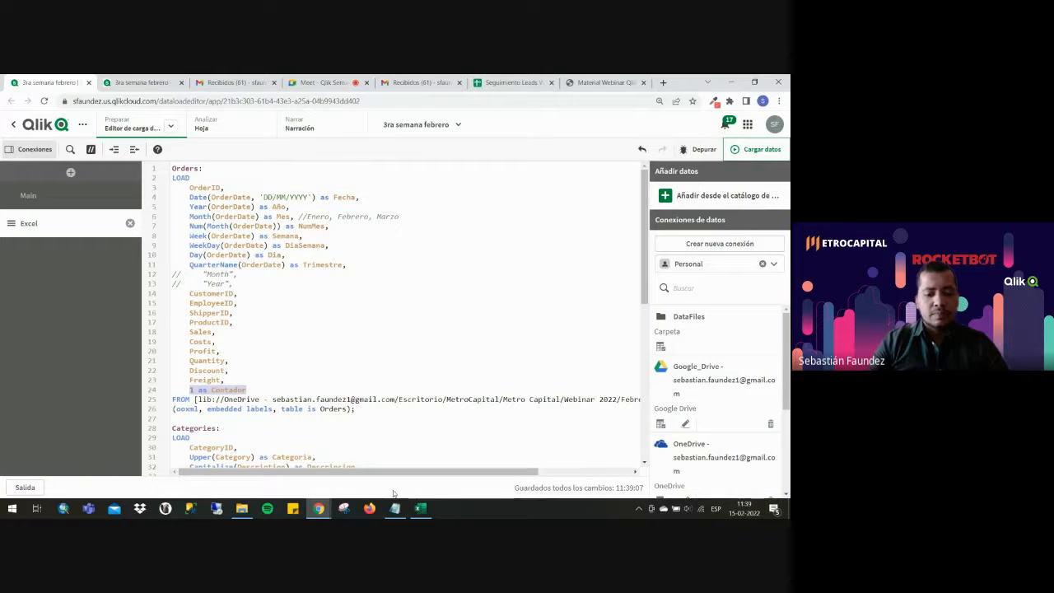
# Switch to Excel and, on the Orders sheet, fill the empty column O beside Freight with 1 for every data row through row 2173.
pyautogui.click(421, 508)
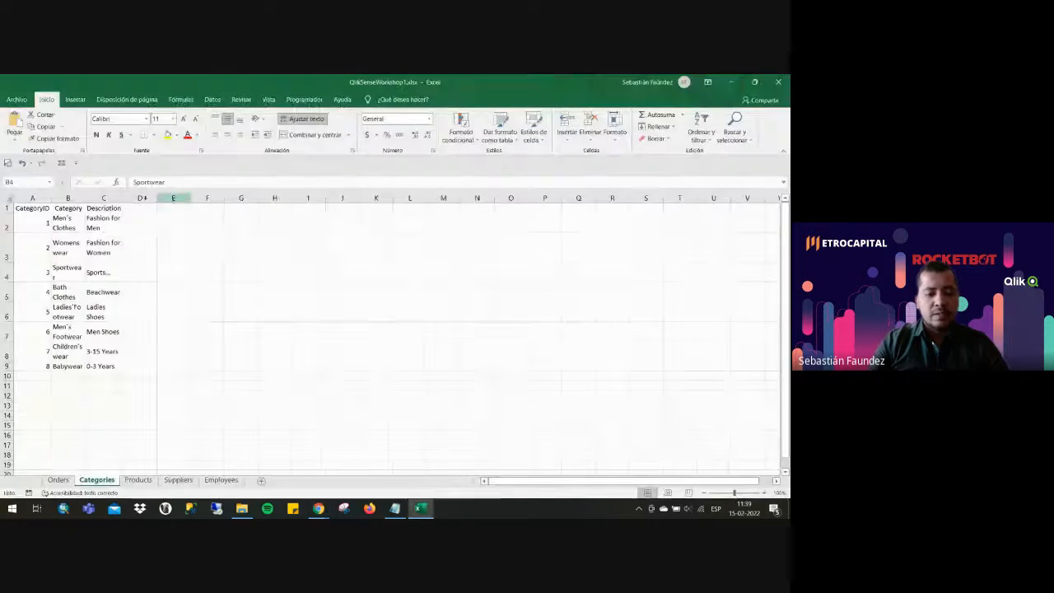
pyautogui.click(62, 481)
pyautogui.click(161, 363)
pyautogui.hotkey('ctrl', 'Down')
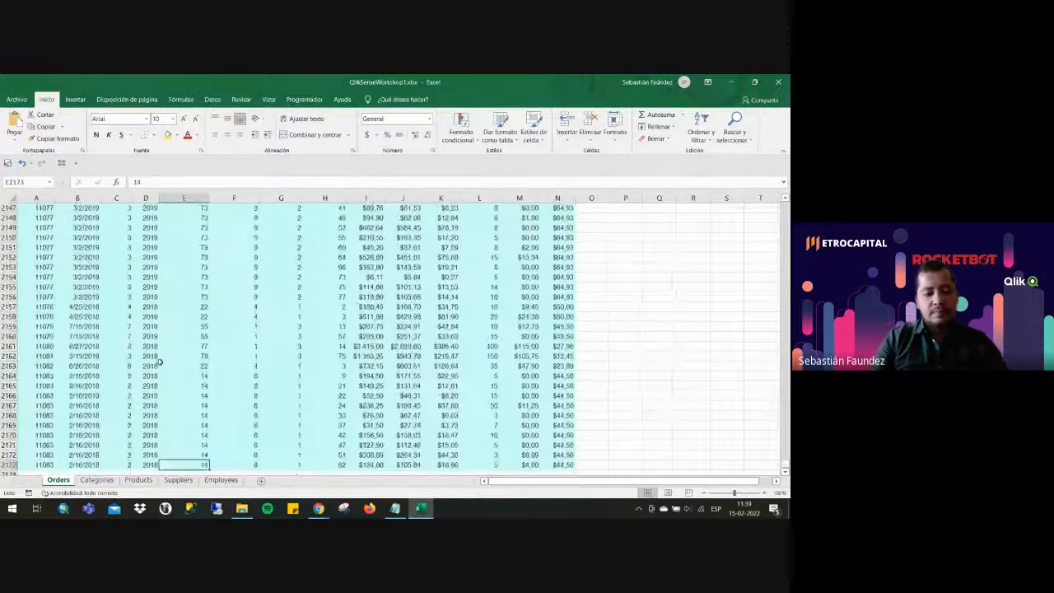
pyautogui.press('Right')
pyautogui.press('Right')
pyautogui.press('Right')
pyautogui.press('Right')
pyautogui.press('Right')
pyautogui.press('Right')
pyautogui.press('Right')
pyautogui.press('Right')
pyautogui.press('Right')
pyautogui.press('Right')
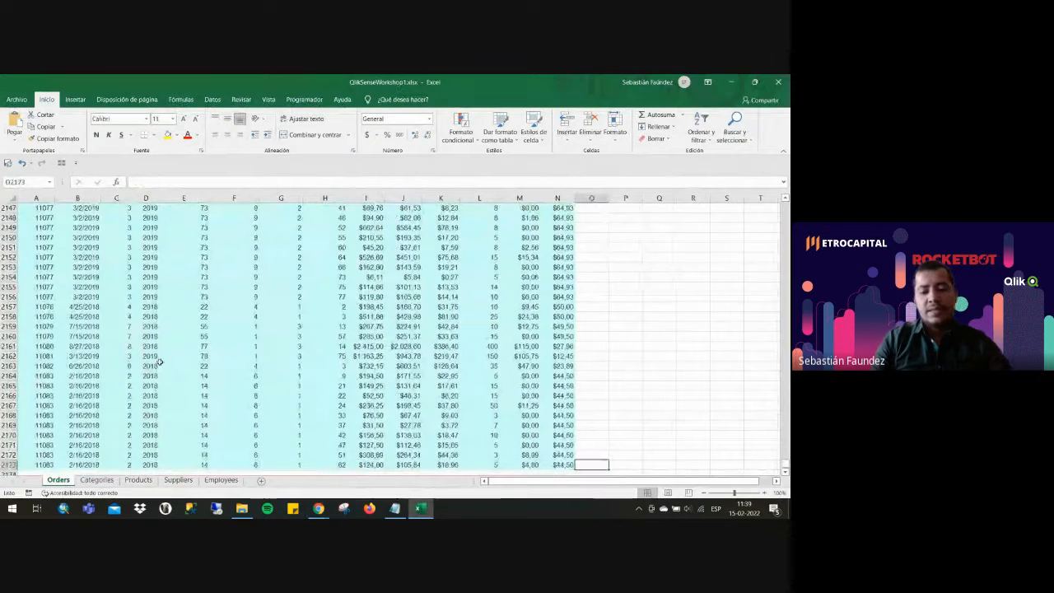
pyautogui.hotkey('ctrl', 'shift', 'Up')
pyautogui.write('1')
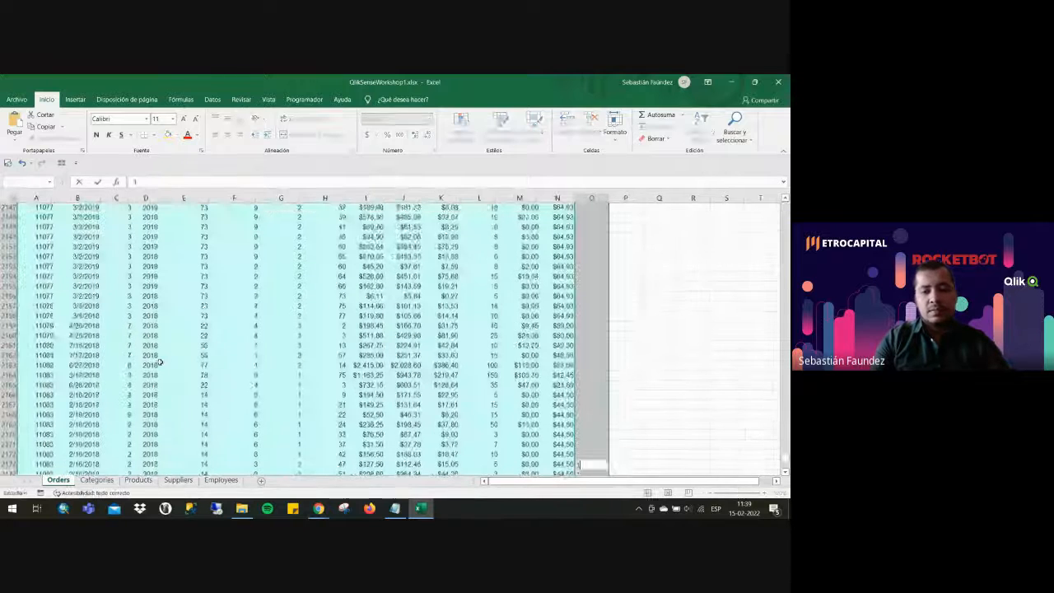
pyautogui.hotkey('ctrl', 'Return')
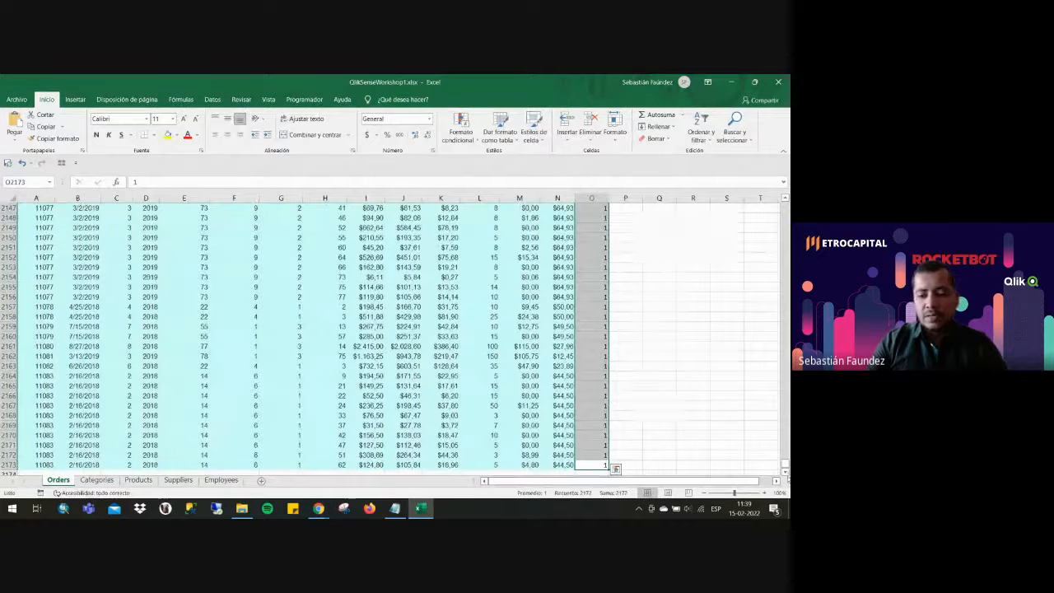
# Enter the header Contador in cell O1 of the Orders sheet and return to the Qlik load script.
pyautogui.moveTo(785, 456); pyautogui.dragTo(786, 205)
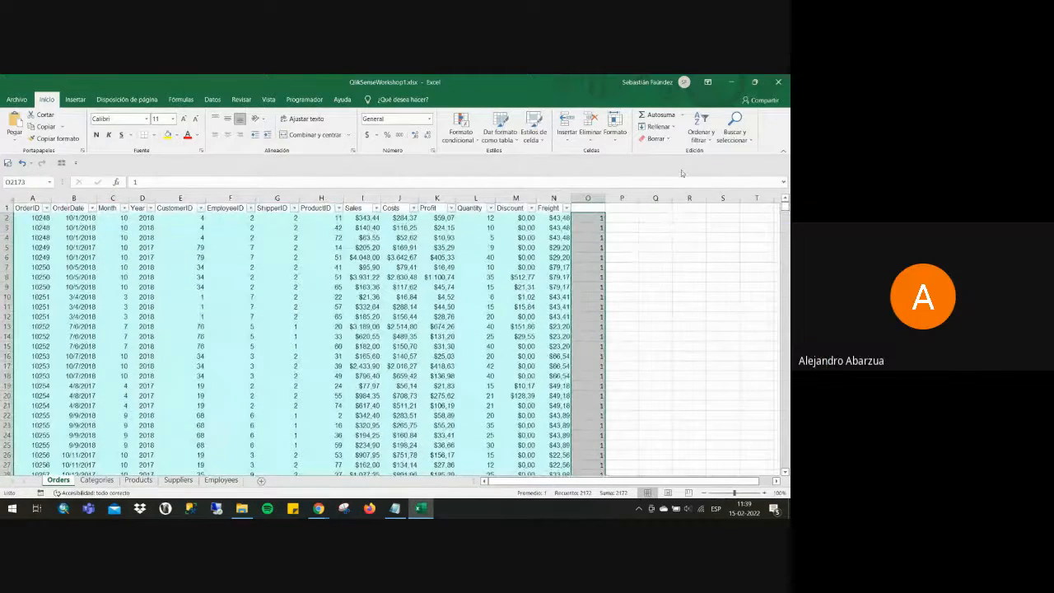
pyautogui.click(591, 208)
pyautogui.write('C')
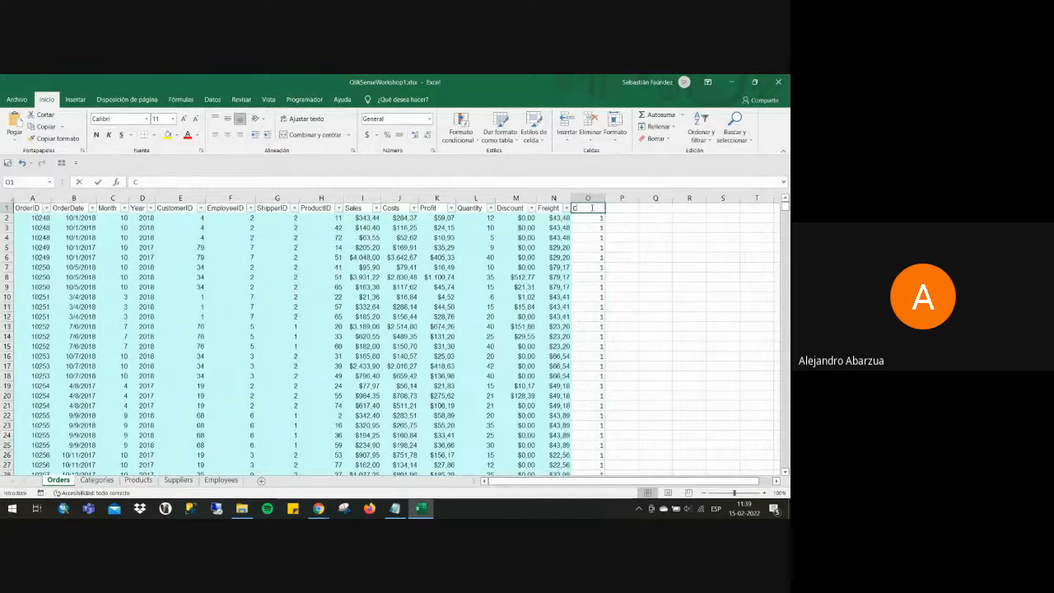
pyautogui.write('ontador')
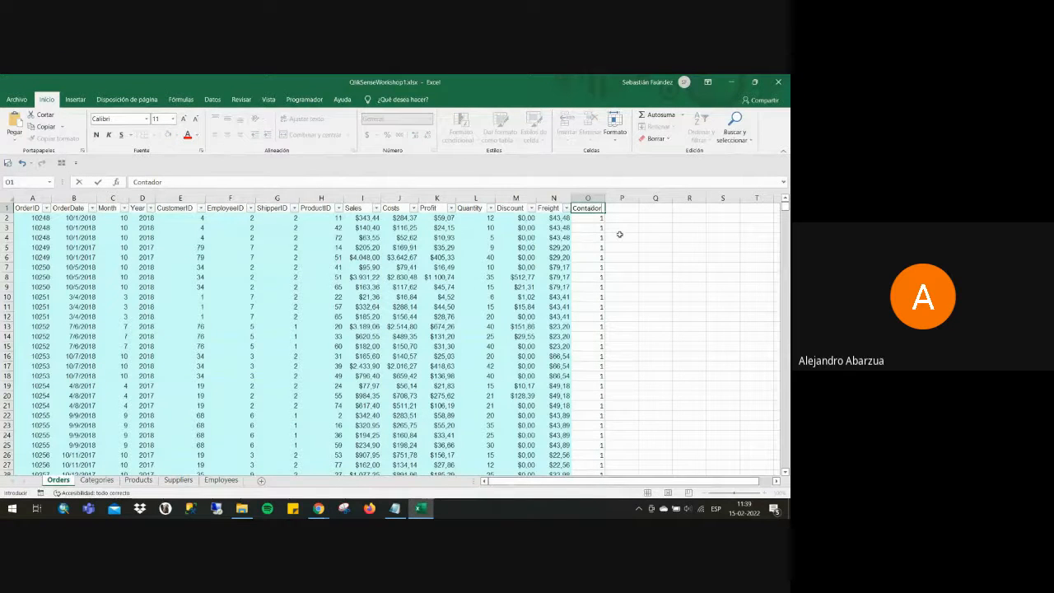
pyautogui.click(620, 235)
pyautogui.click(731, 82)
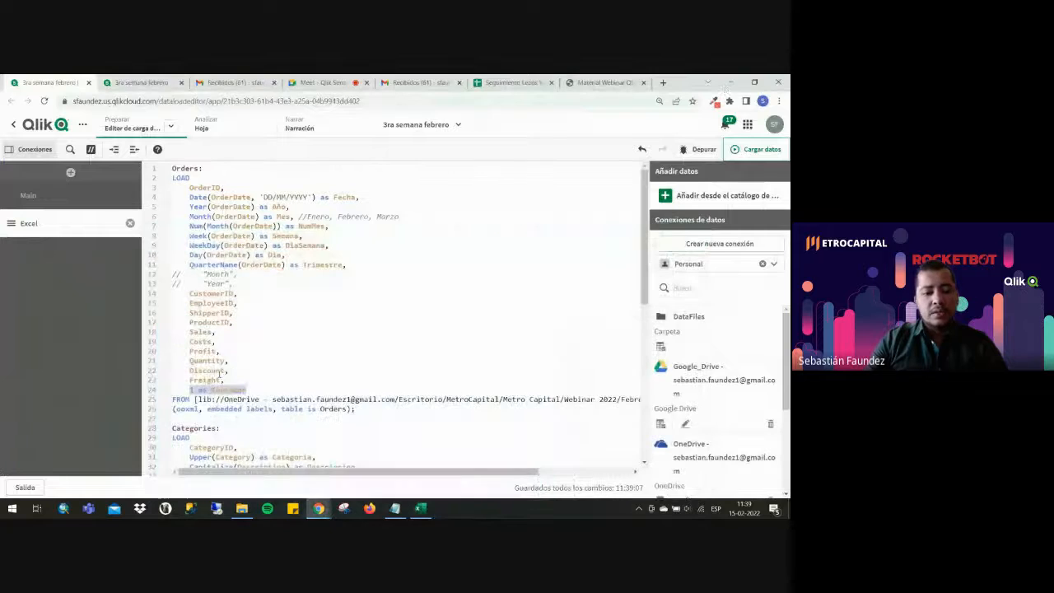
# Check the 1 as Contador line, load the data with the updated script, and close the load progress dialog.
pyautogui.moveTo(245, 390); pyautogui.dragTo(200, 391)
pyautogui.click(254, 388)
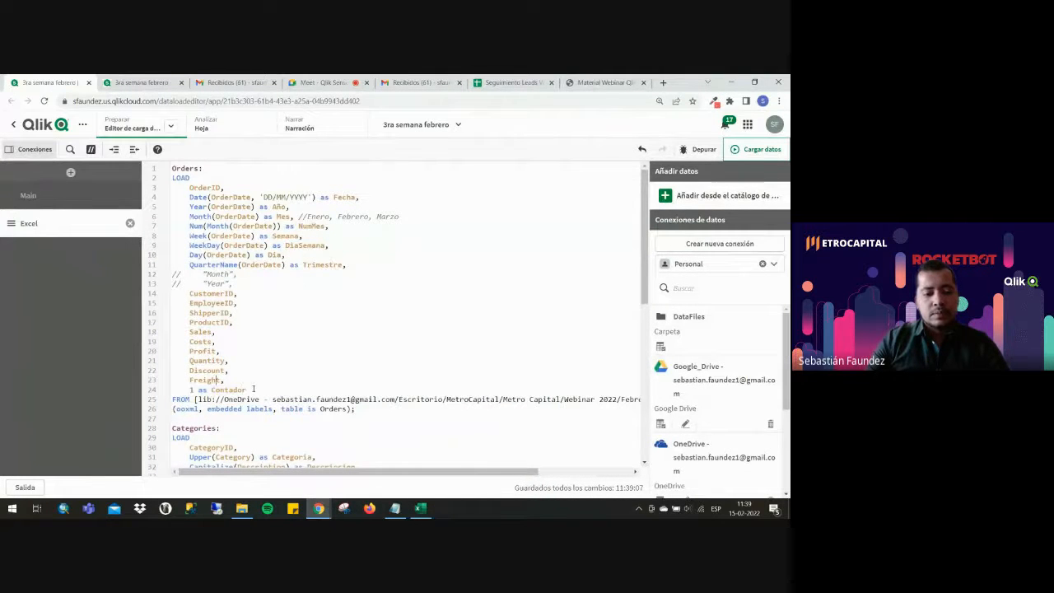
pyautogui.click(756, 149)
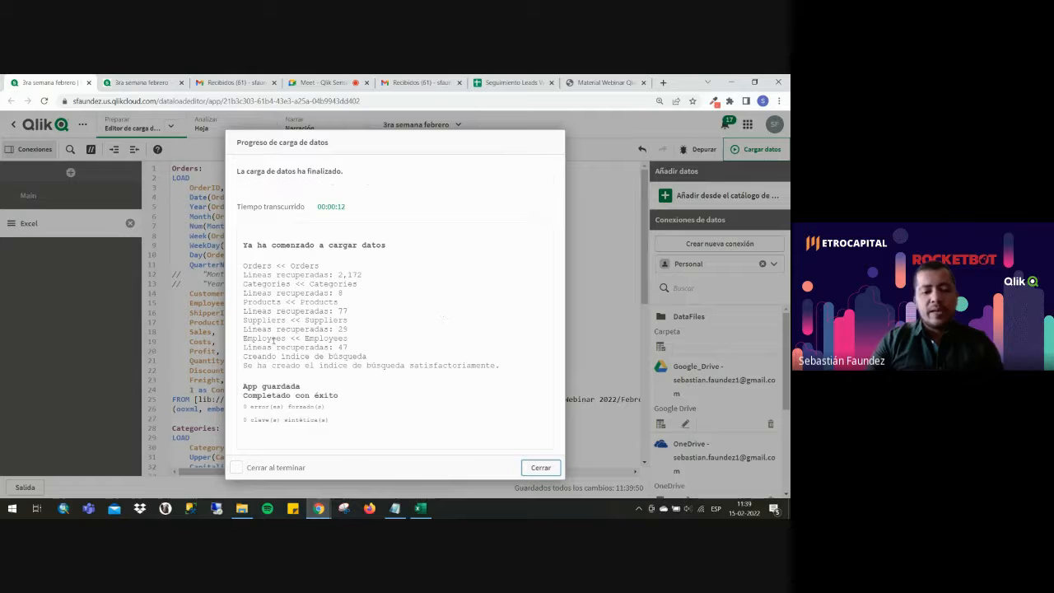
pyautogui.click(541, 467)
# Edit the sheet Mi nueva hoja and set the invalid Upper(Category) column's expression in the Categories,Orders table to Categoria.
pyautogui.click(122, 80)
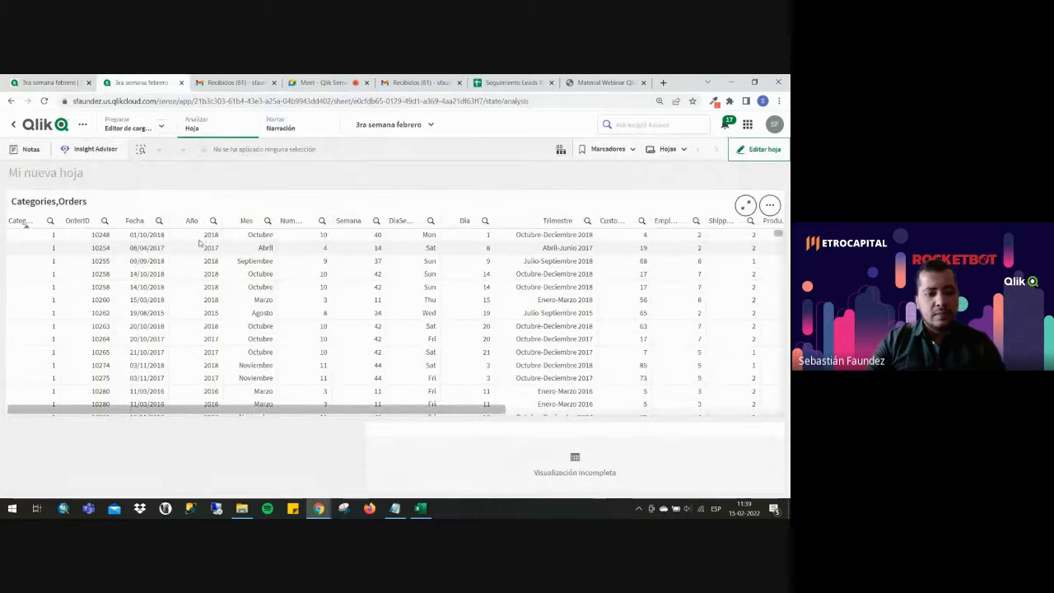
pyautogui.click(741, 150)
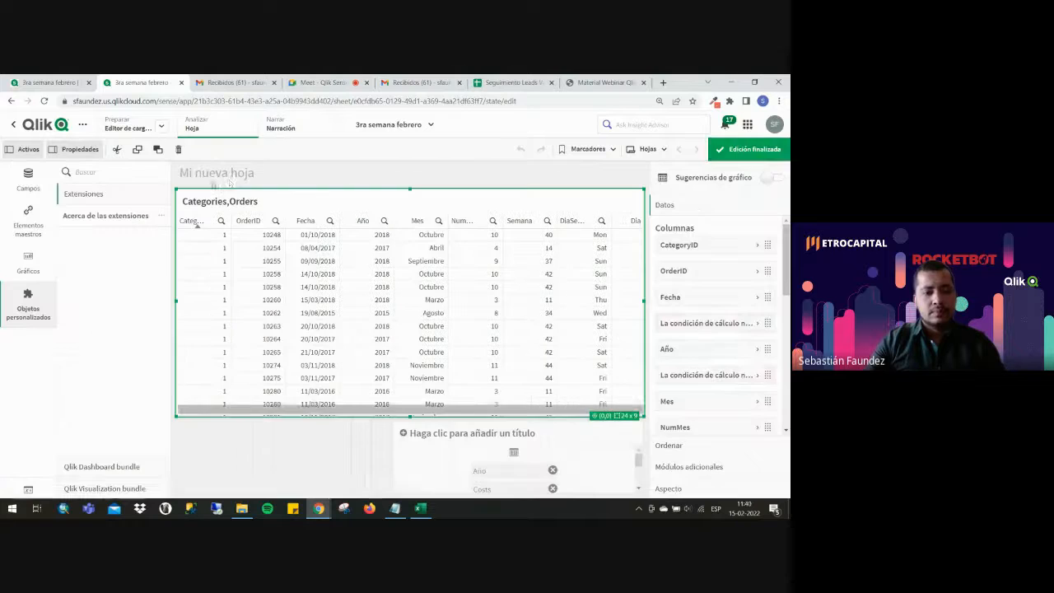
pyautogui.click(706, 322)
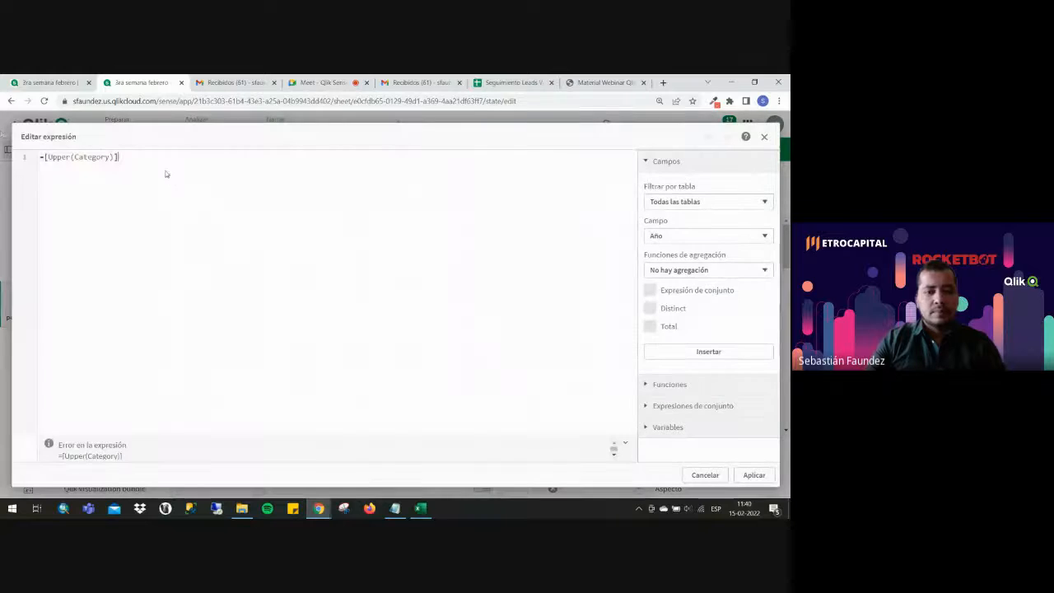
pyautogui.moveTo(166, 172); pyautogui.dragTo(1, 134)
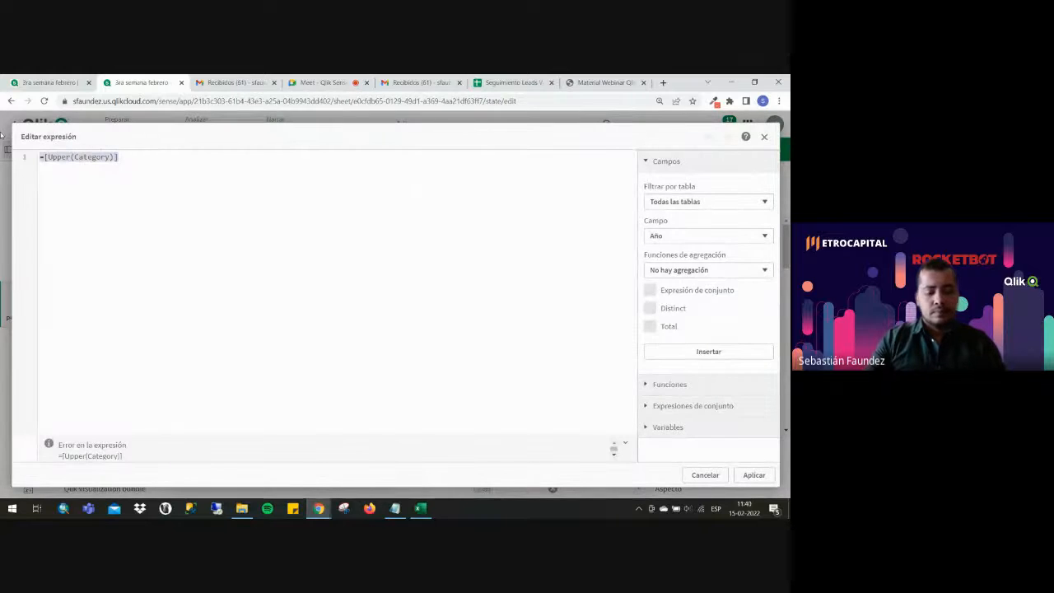
pyautogui.press('BackSpace')
pyautogui.write('Categoria')
pyautogui.press('Return')
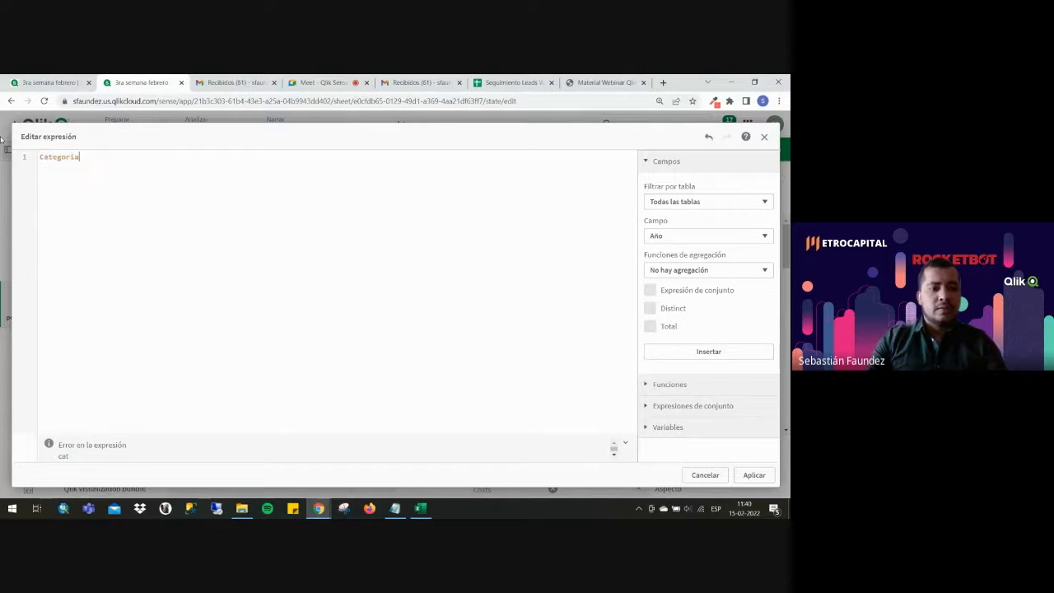
pyautogui.click(751, 475)
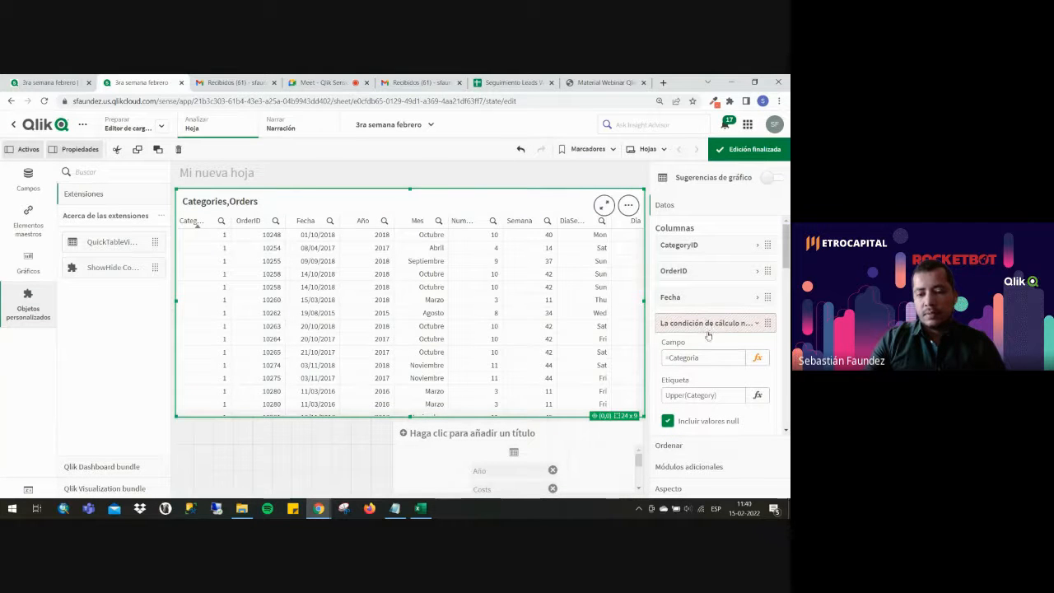
pyautogui.click(708, 328)
# Change the invalid Description column's expression in the Categories,Orders table to =Descripcion.
pyautogui.click(724, 375)
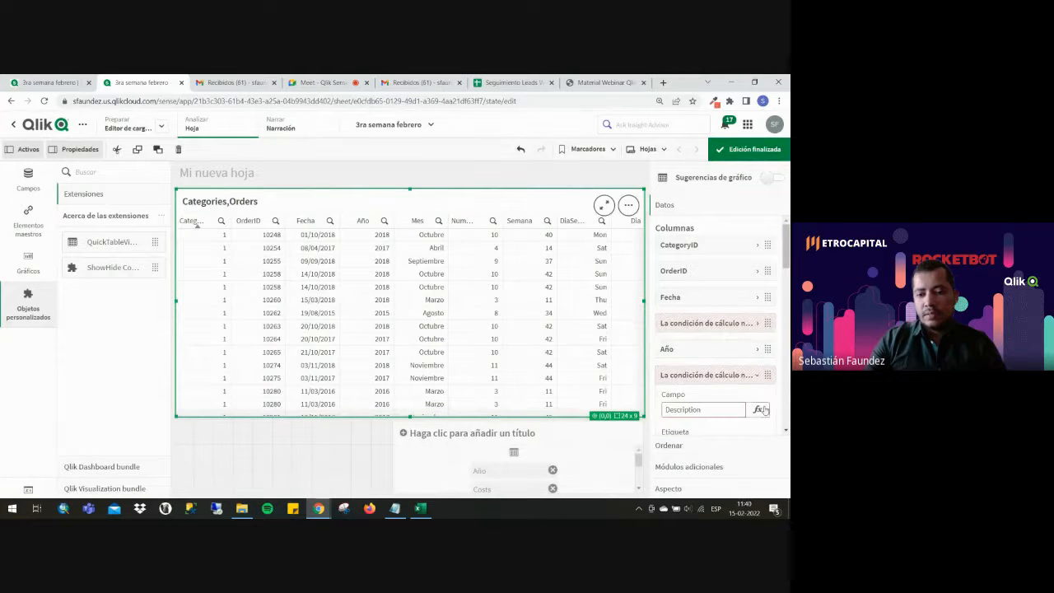
pyautogui.click(758, 407)
pyautogui.hotkey('ctrl', 'a')
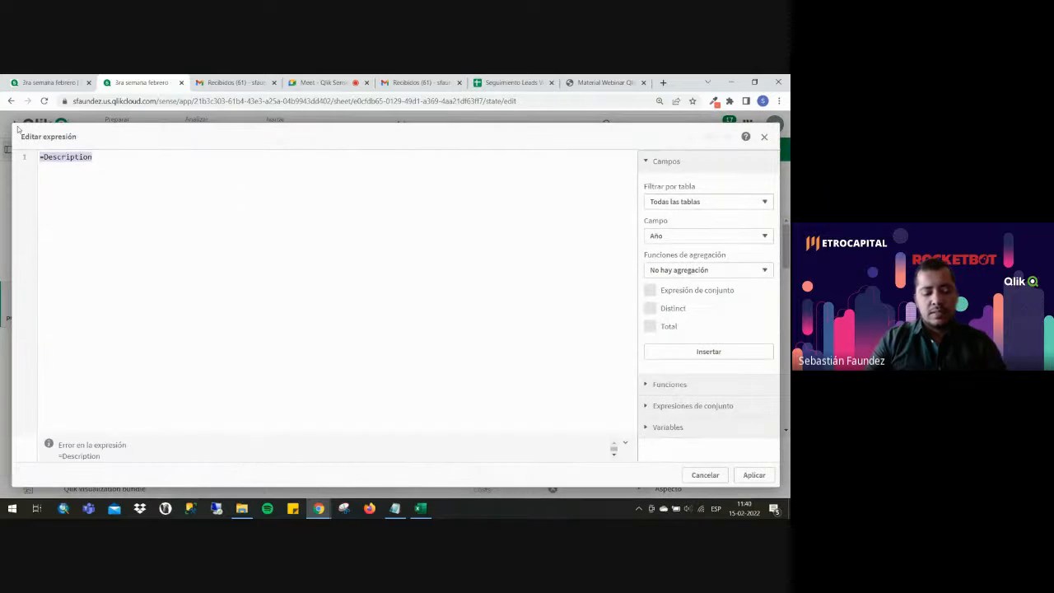
pyautogui.write('descripcion')
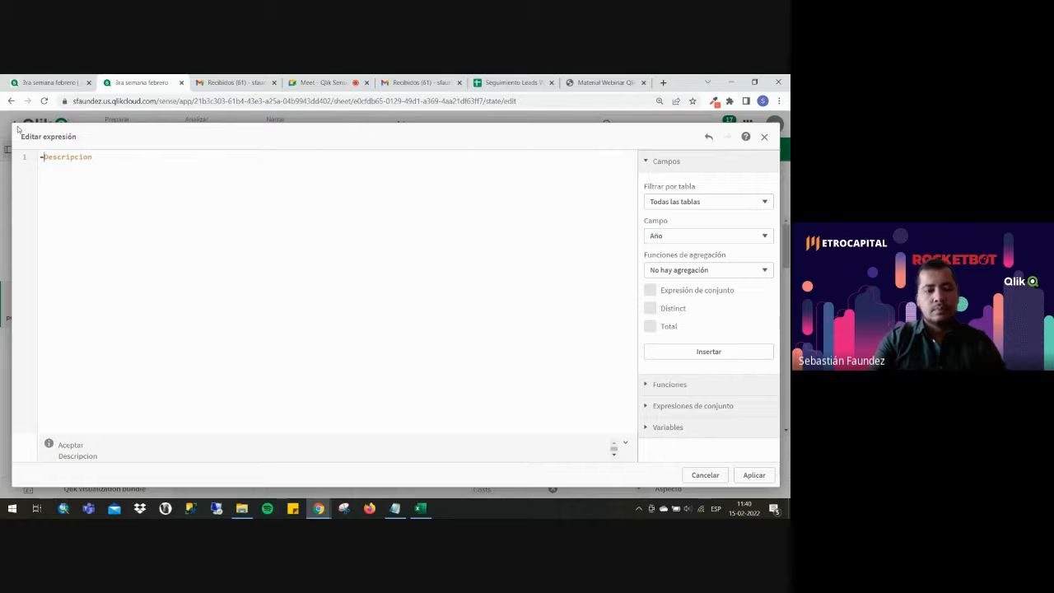
pyautogui.write('=')
pyautogui.click(761, 475)
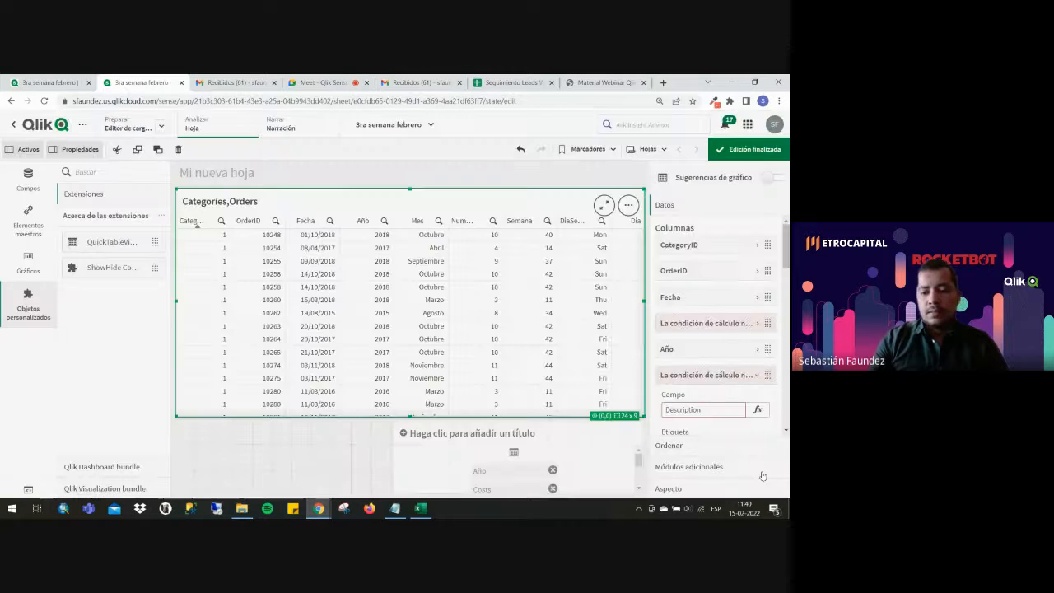
pyautogui.click(701, 377)
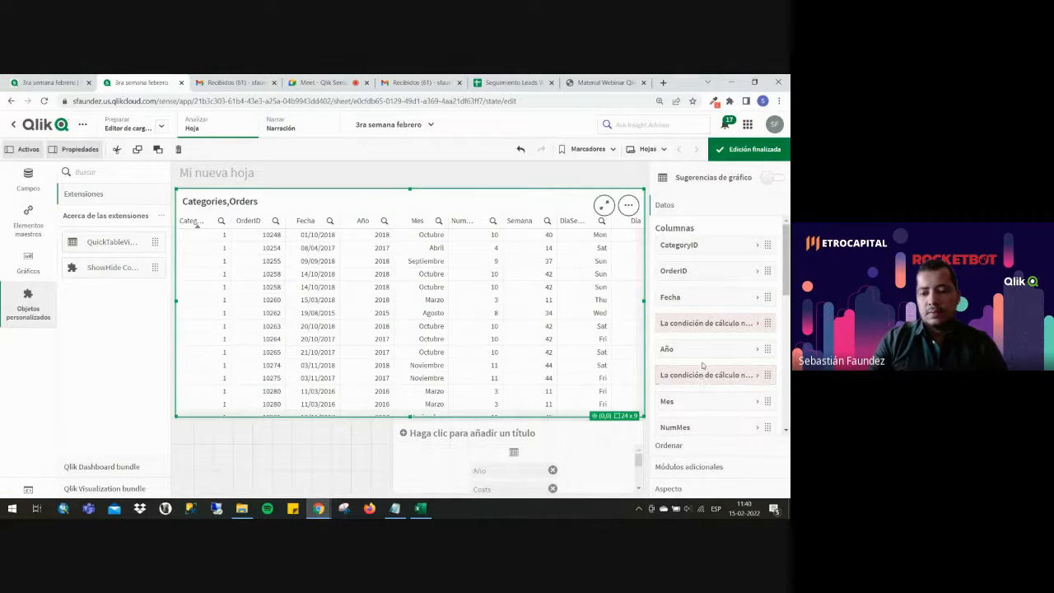
# Delete the Categories,Orders table from the sheet Mi nueva hoja.
pyautogui.click(702, 375)
pyautogui.rightClick(594, 330)
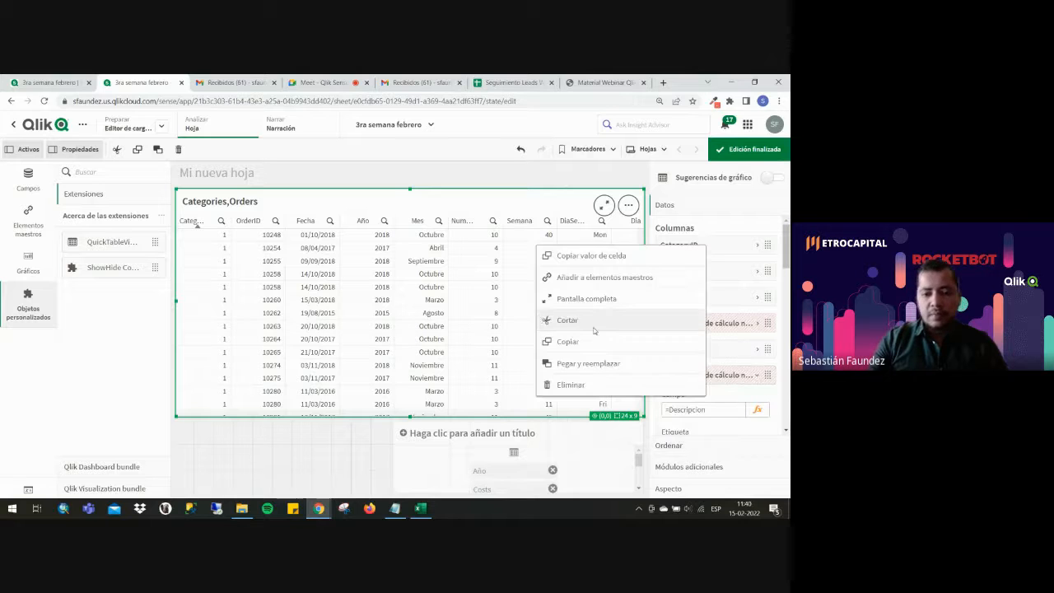
pyautogui.click(568, 385)
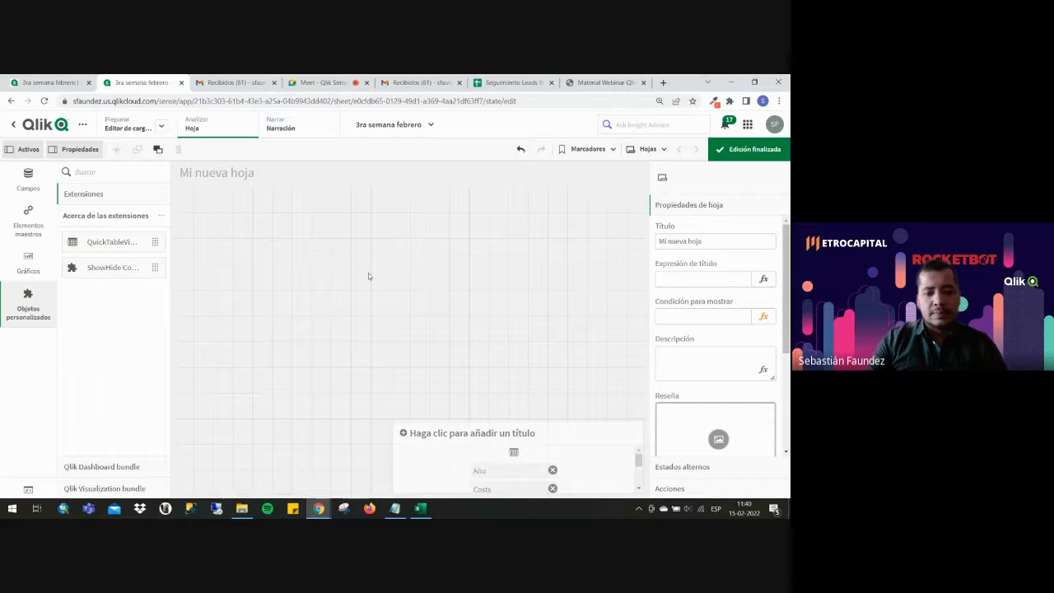
# Place a new QuickTableViewer object in the sheet's empty upper area and build its table from Categories and Orders.
pyautogui.moveTo(368, 276); pyautogui.dragTo(362, 272)
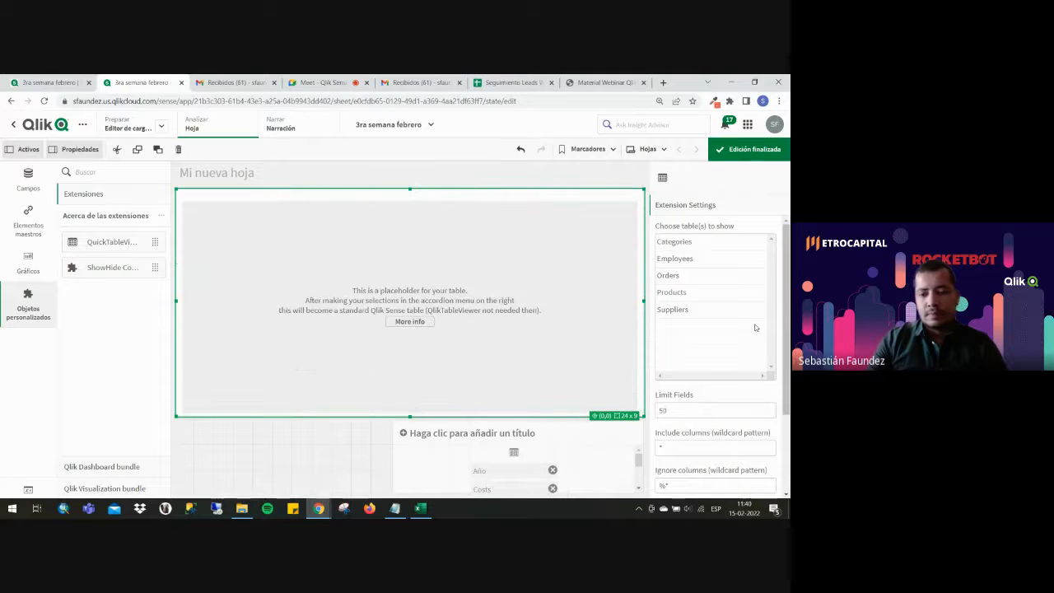
pyautogui.click(724, 241)
pyautogui.keyDown('ctrl'); pyautogui.click(694, 275); pyautogui.keyUp('ctrl')
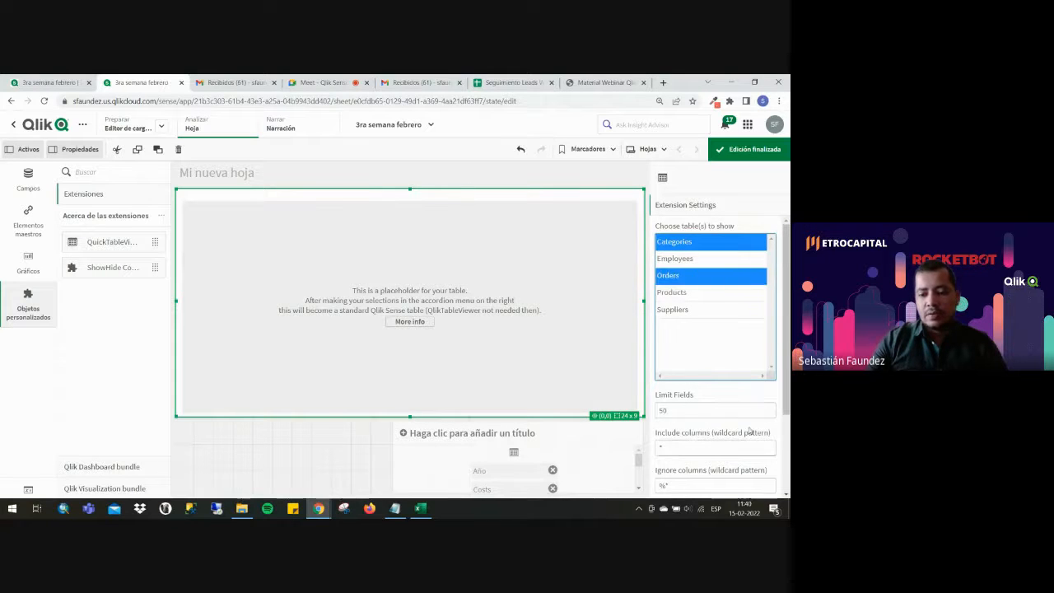
pyautogui.scroll(-3, 750, 429)
pyautogui.click(743, 468)
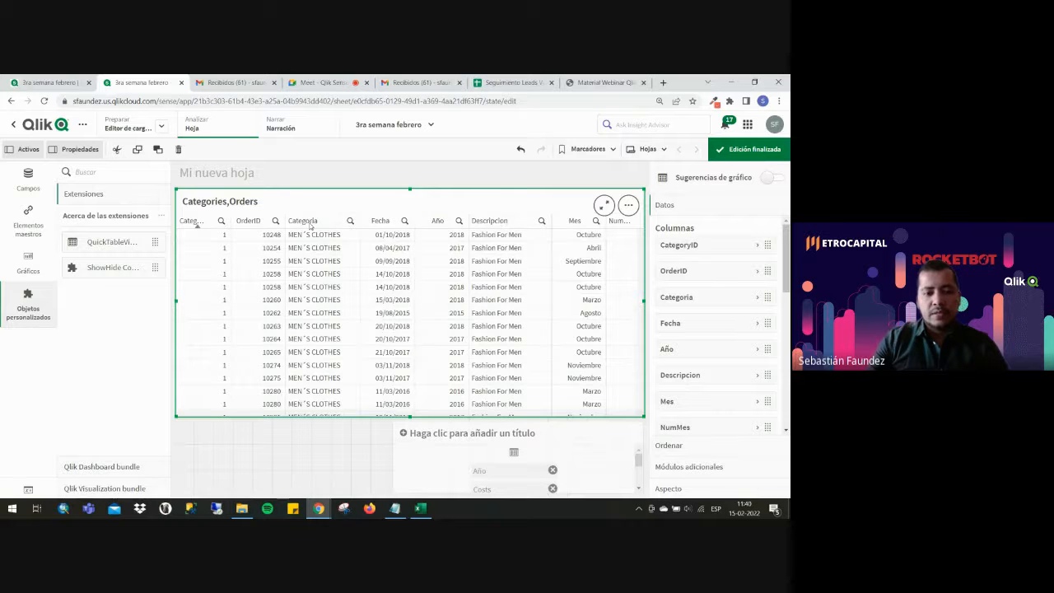
# Leave sheet editing and examine the rebuilt Categories,Orders table's columns through to Contador.
pyautogui.scroll(-3, 742, 413)
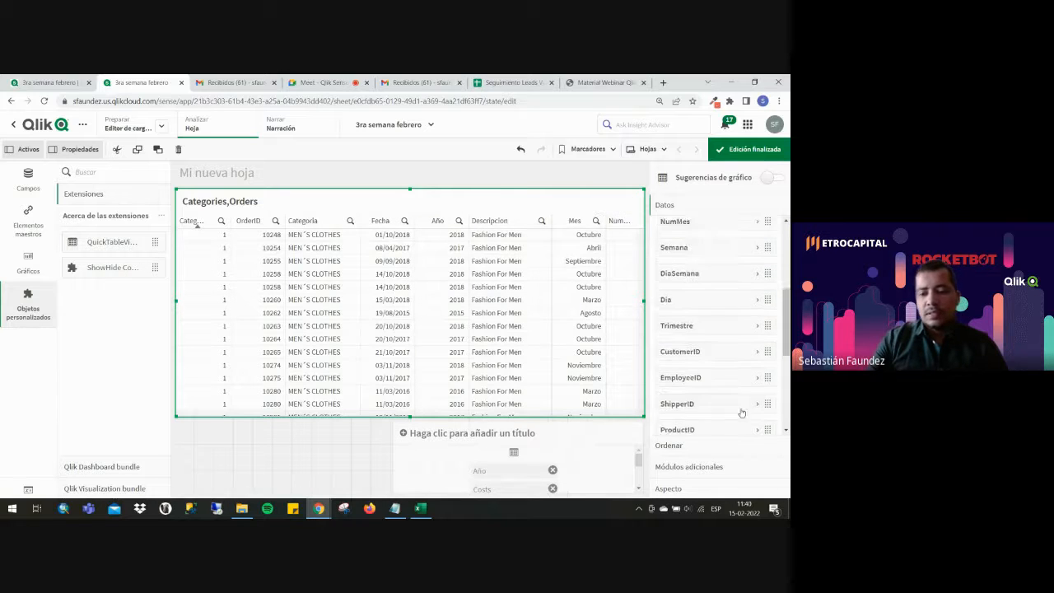
pyautogui.scroll(-3, 741, 412)
pyautogui.click(749, 149)
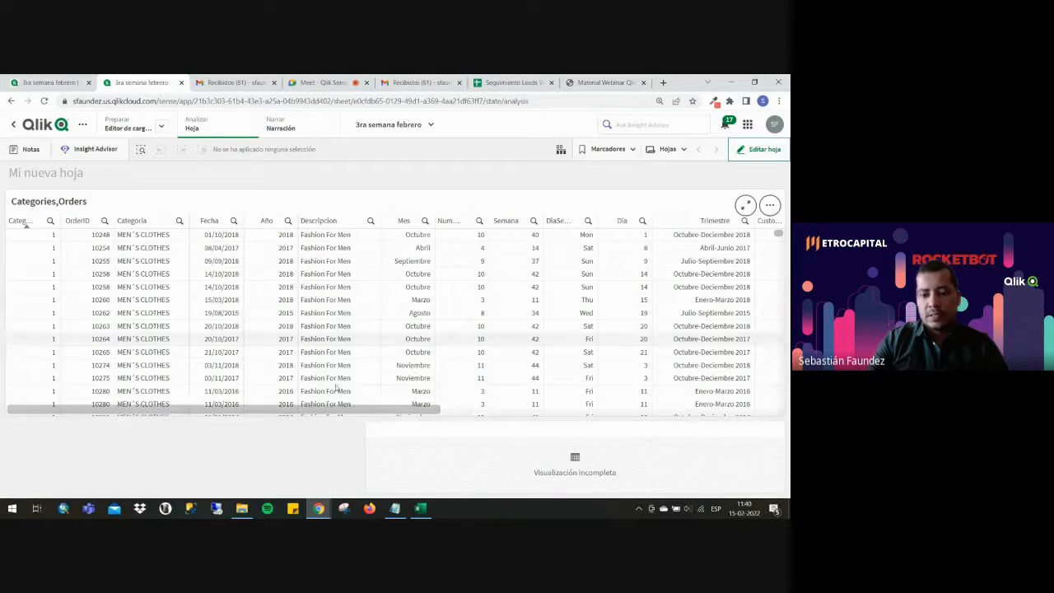
pyautogui.moveTo(198, 416); pyautogui.dragTo(686, 434)
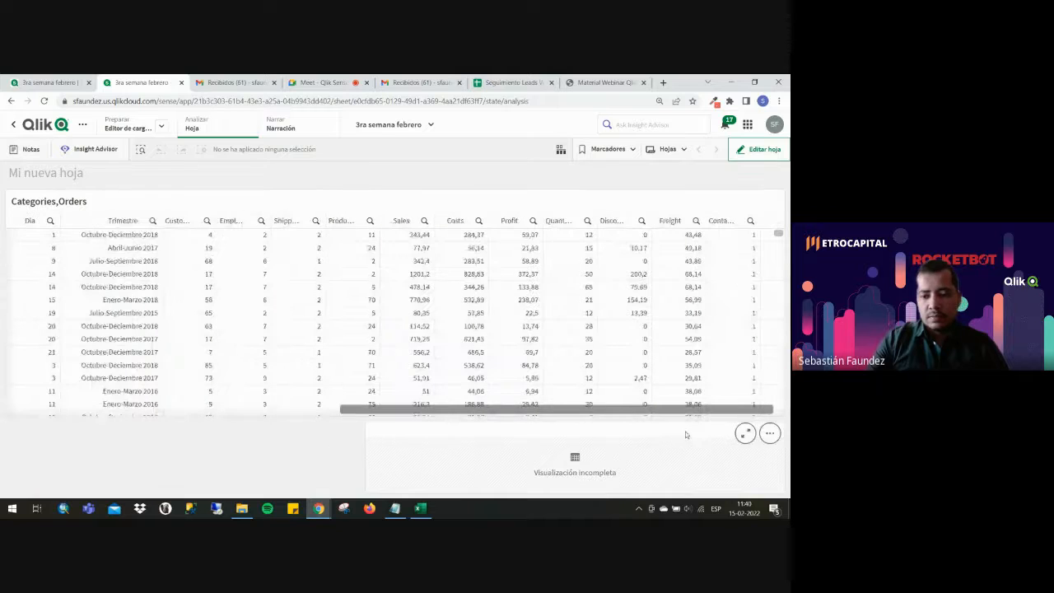
# Edit the sheet again and add a Count(Contador) column to the Categories,Orders table.
pyautogui.click(759, 149)
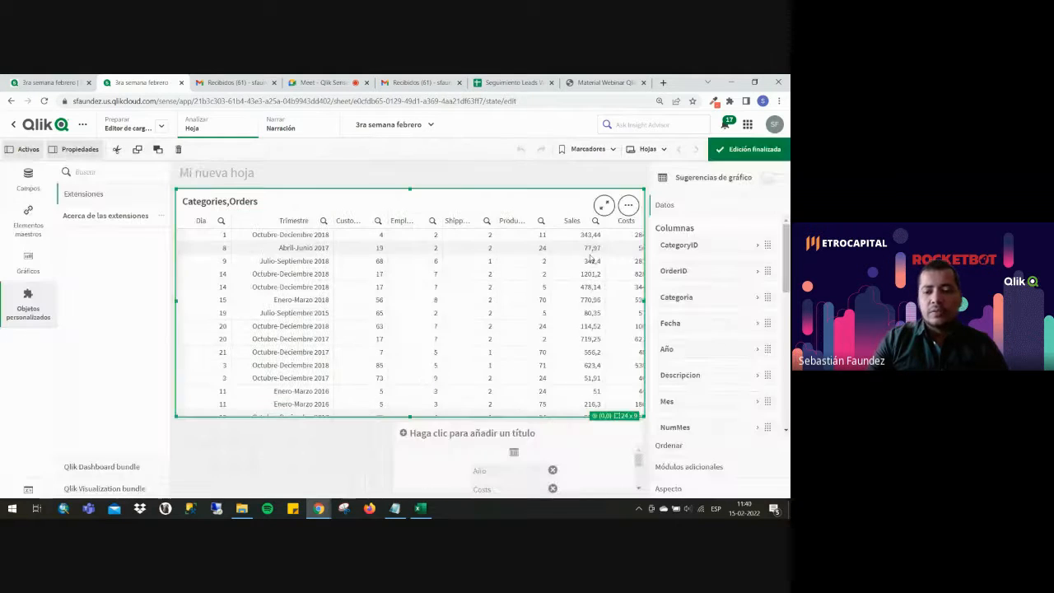
pyautogui.scroll(-3, 729, 330)
pyautogui.scroll(-5, 731, 346)
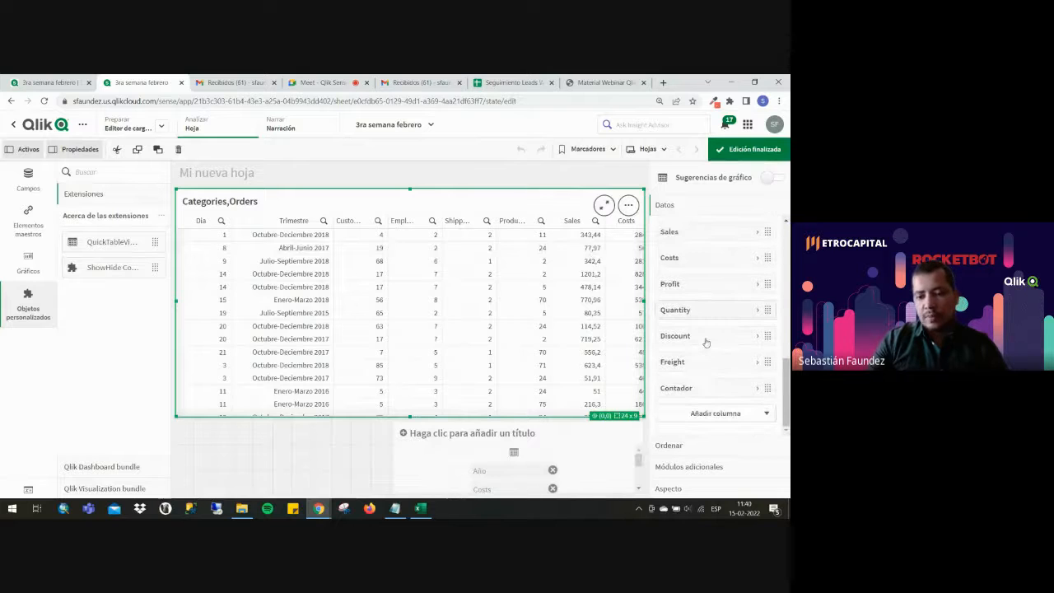
pyautogui.click(716, 414)
pyautogui.click(721, 461)
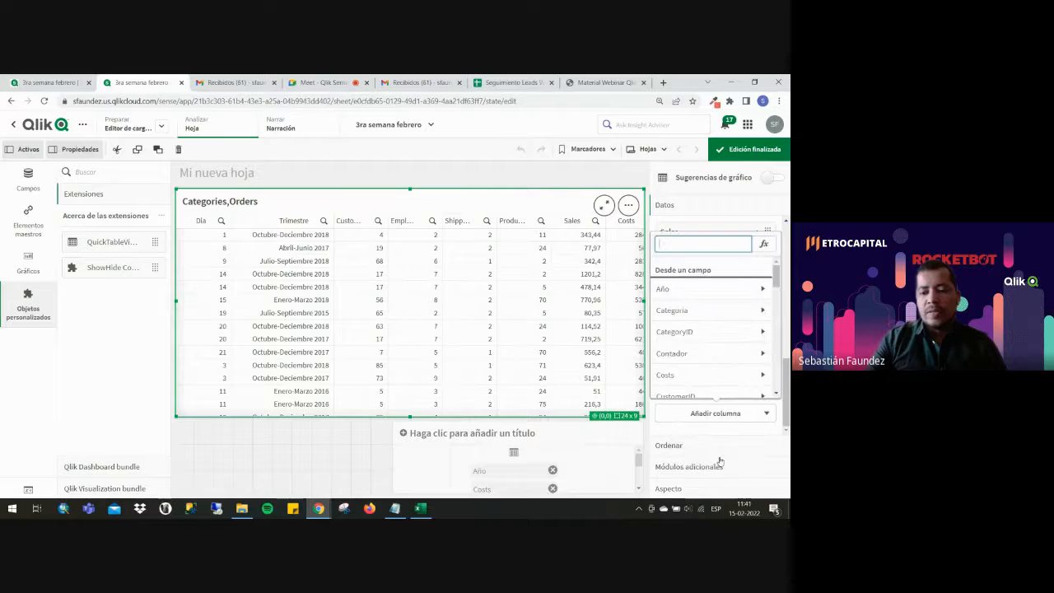
pyautogui.write('con')
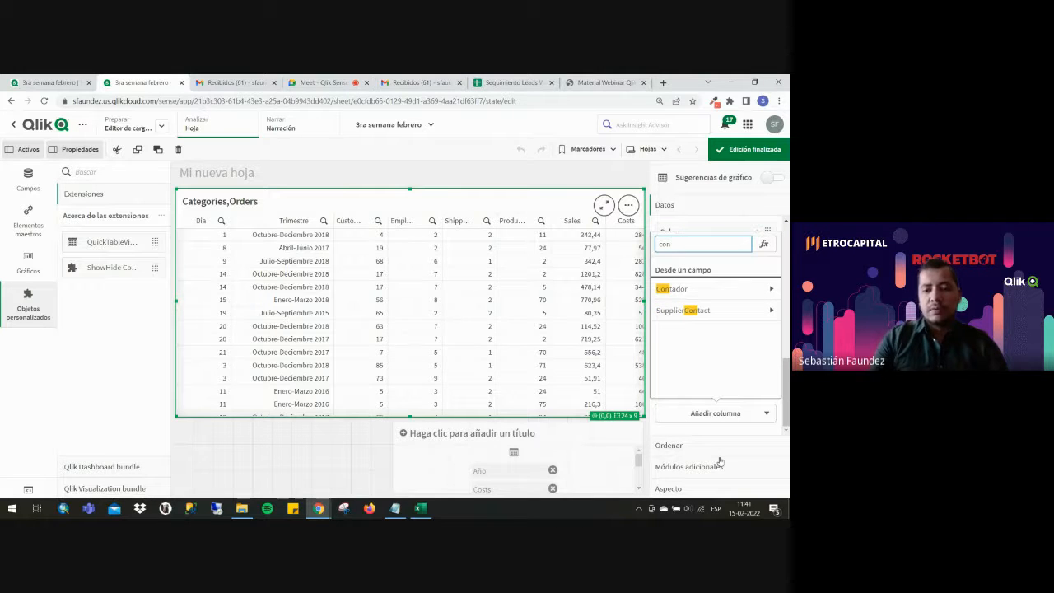
pyautogui.click(740, 290)
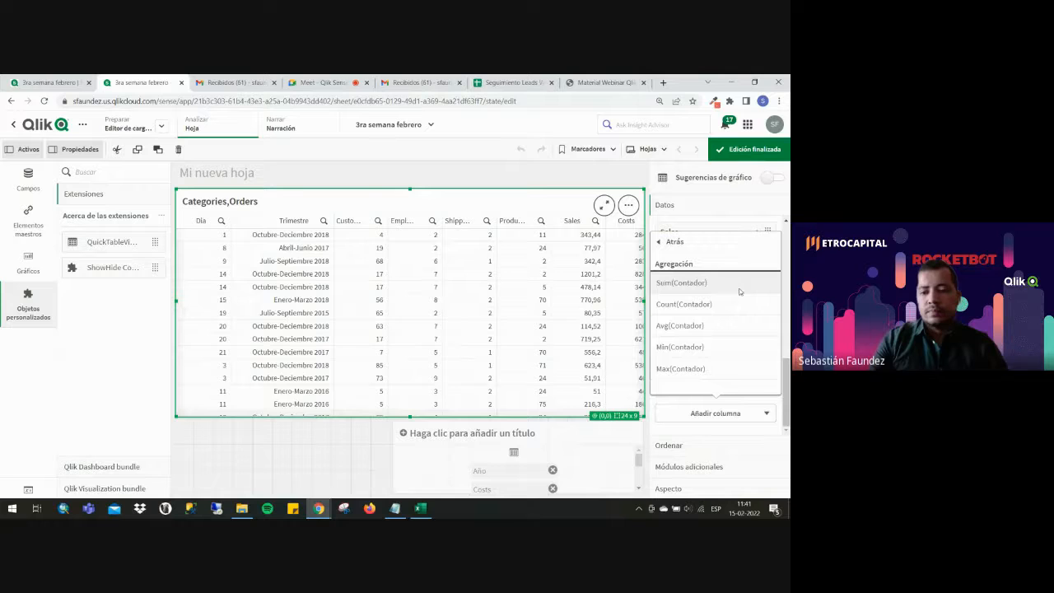
pyautogui.click(683, 304)
# Add a Sum(Contador) column to the Categories,Orders table, finish editing the sheet and check both new columns' totals.
pyautogui.scroll(-1, 730, 423)
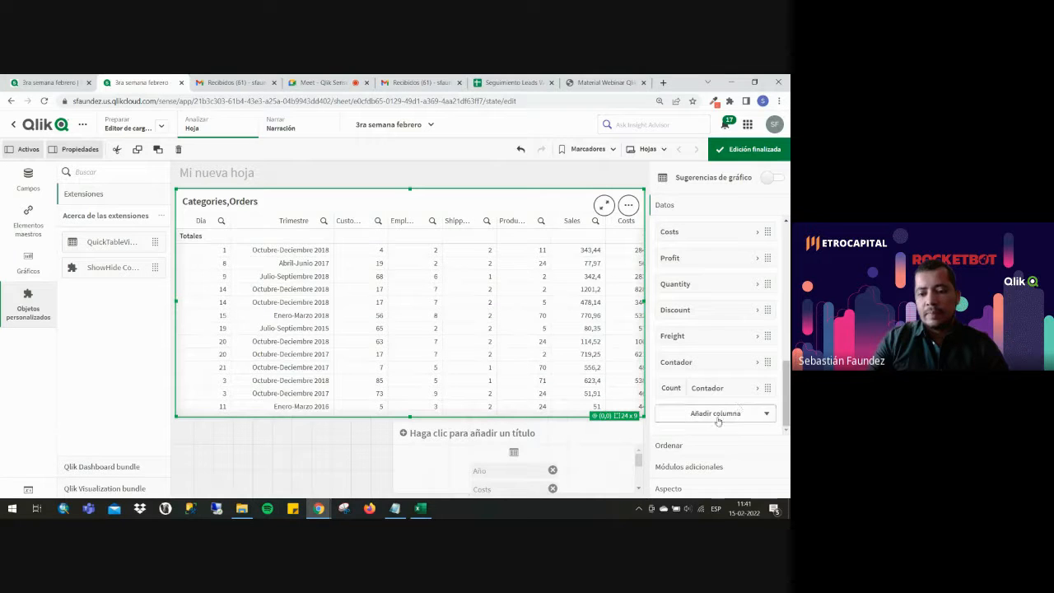
pyautogui.click(720, 418)
pyautogui.click(706, 460)
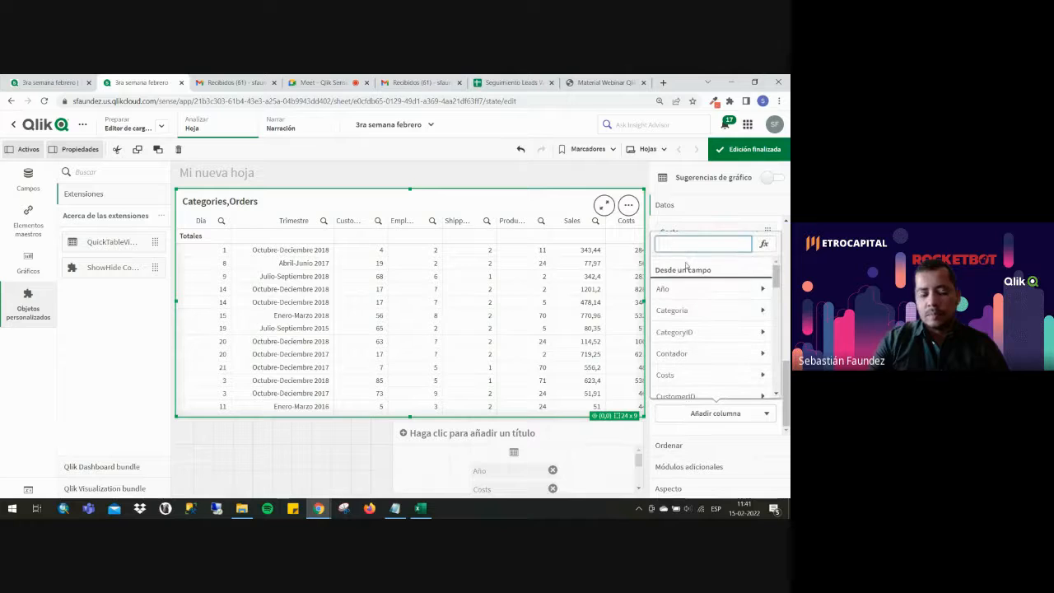
pyautogui.write('con')
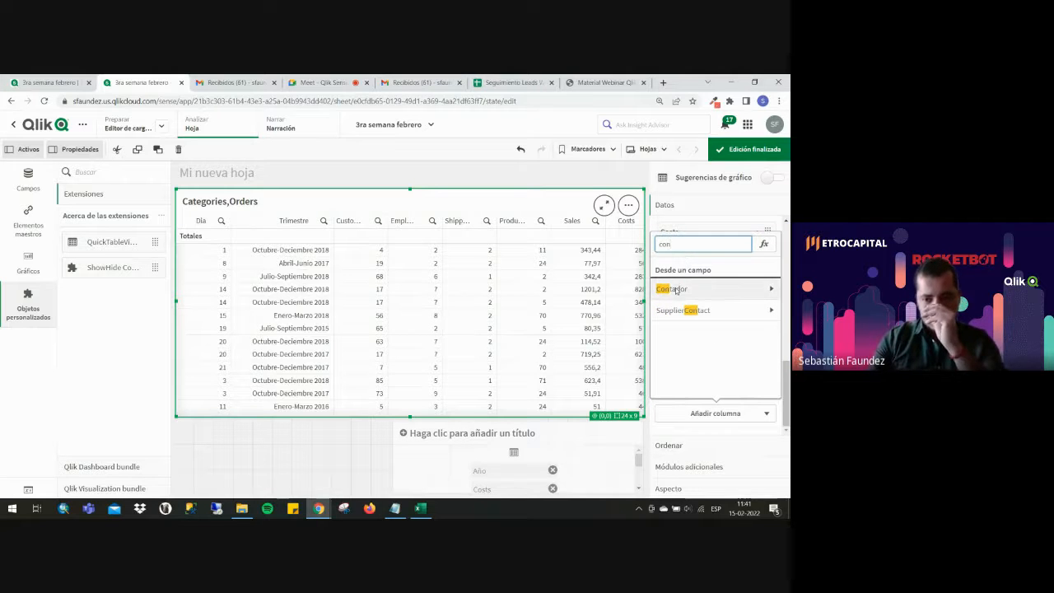
pyautogui.click(690, 288)
pyautogui.click(696, 284)
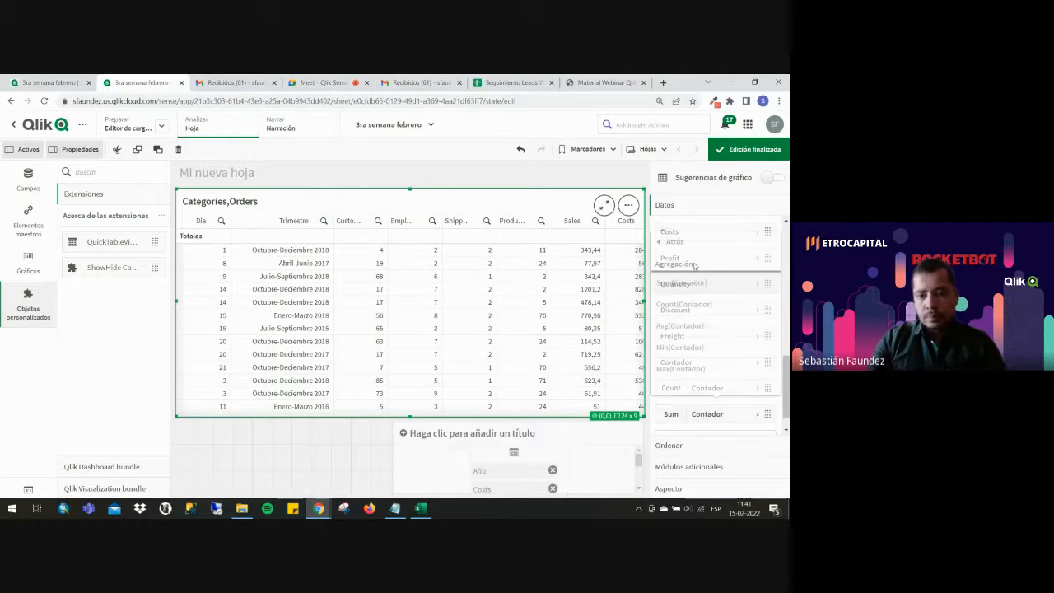
pyautogui.click(737, 149)
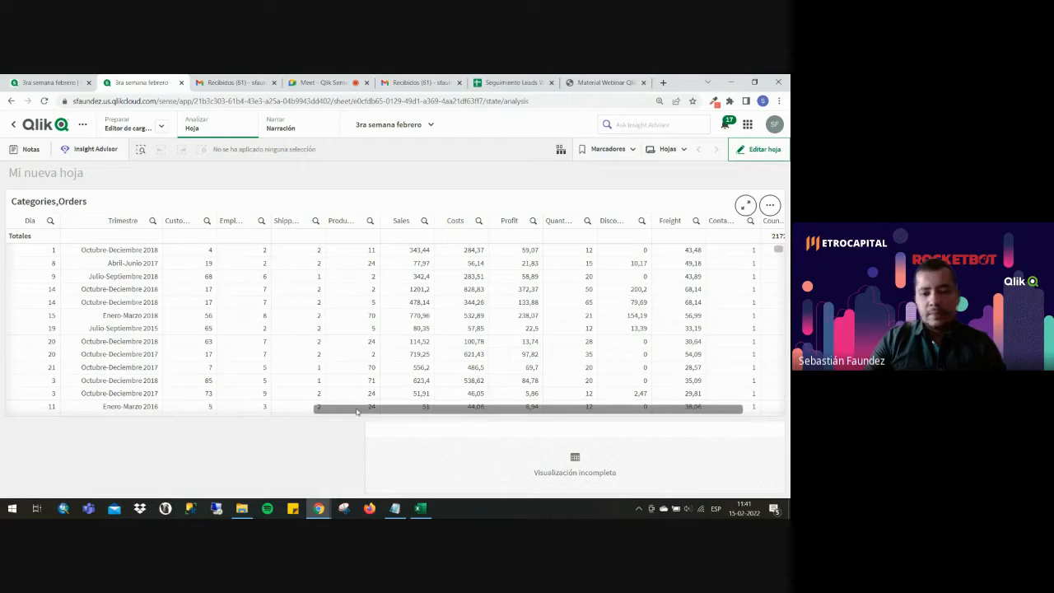
pyautogui.moveTo(366, 410); pyautogui.dragTo(397, 409)
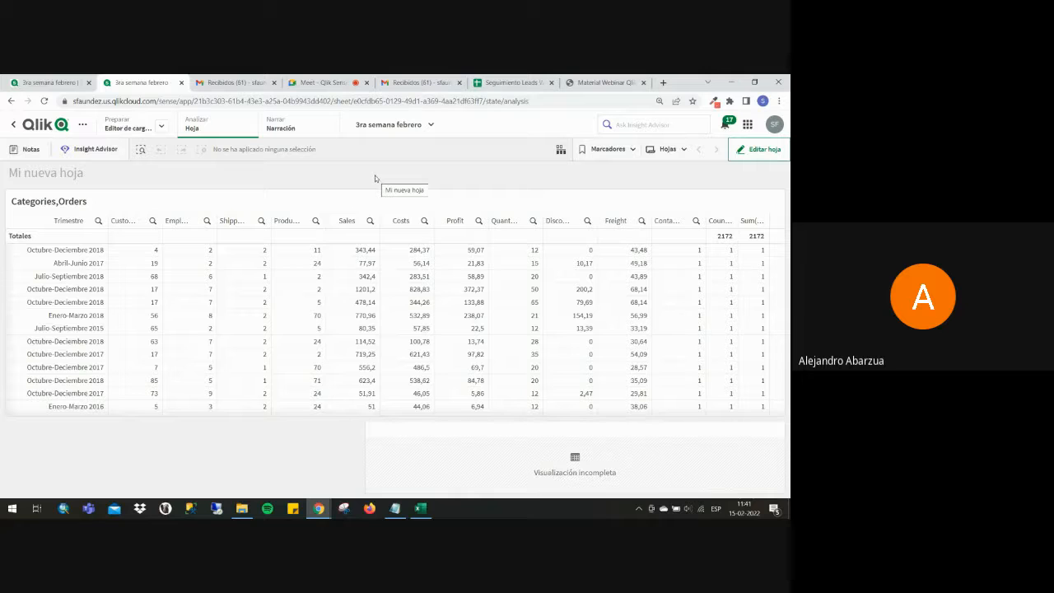
# Review the Orders and Categories sections of the load script and switch to the QlikSenseWorkshop1.xlsx workbook in Excel.
pyautogui.click(75, 76)
pyautogui.scroll(-1, 300, 350)
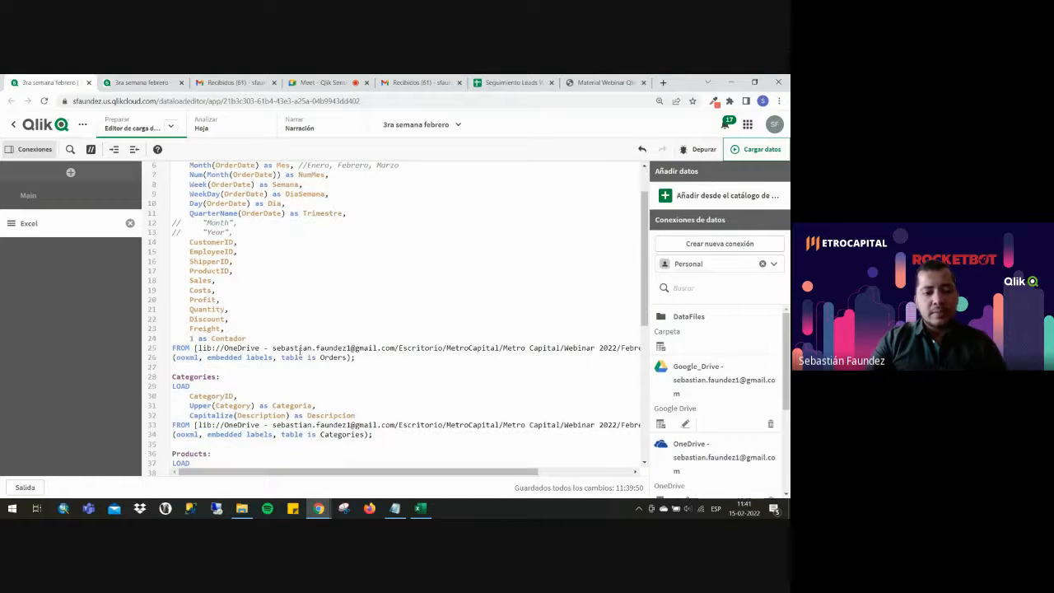
pyautogui.scroll(-2, 300, 349)
pyautogui.click(382, 333)
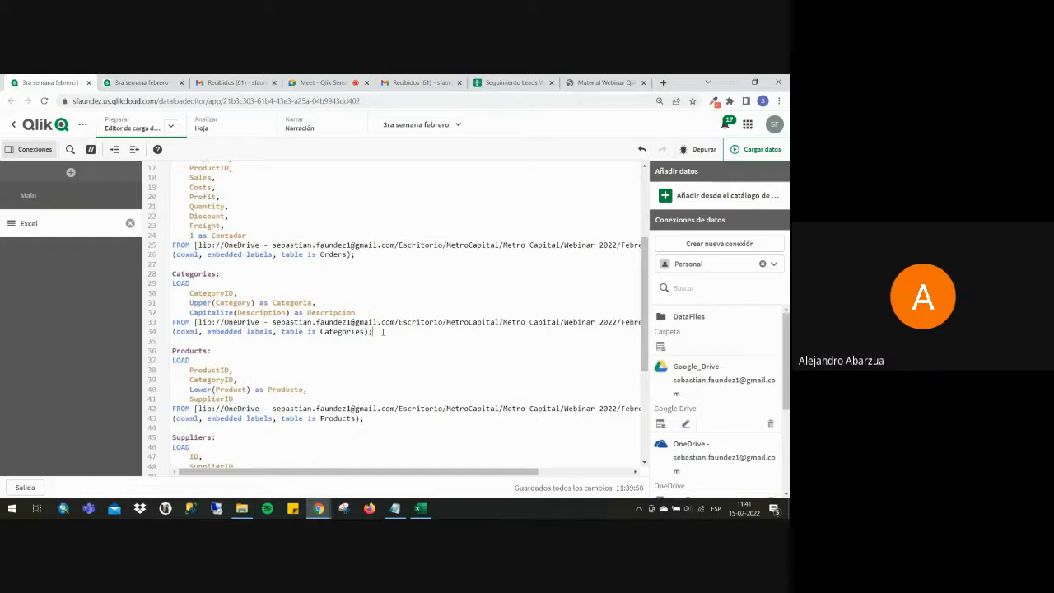
pyautogui.click(420, 511)
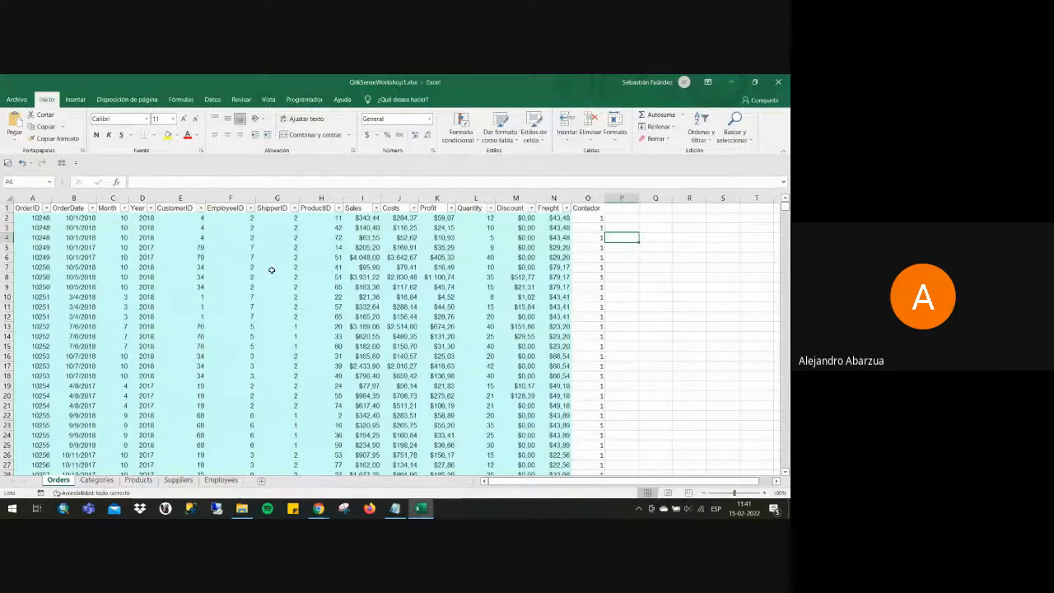
# Try copying the Sales column into column P of the Orders sheet, and undo the paste.
pyautogui.click(364, 196)
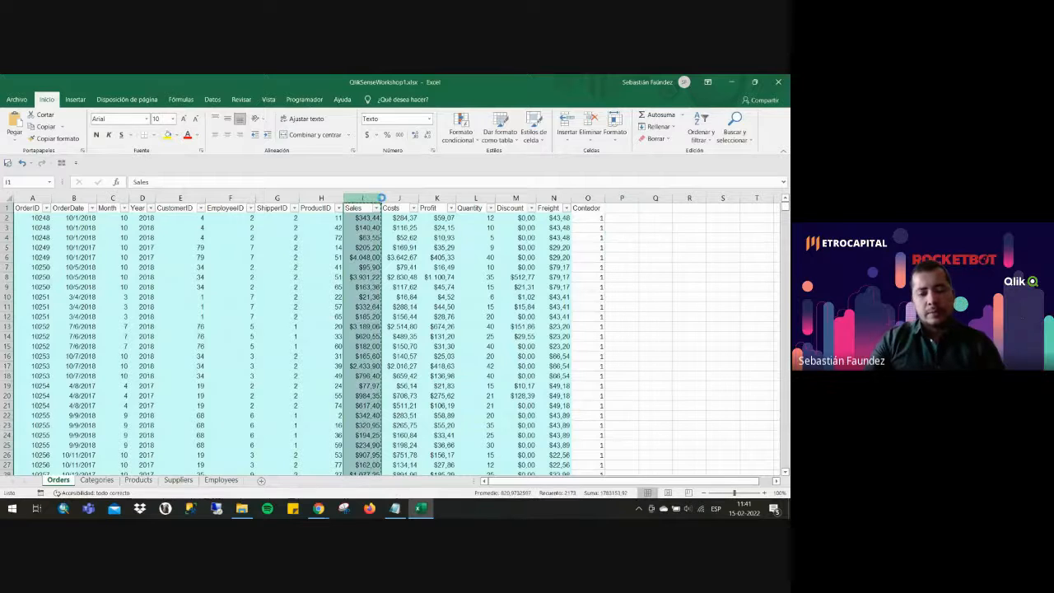
pyautogui.click(632, 198)
pyautogui.hotkey('ctrl', 'v')
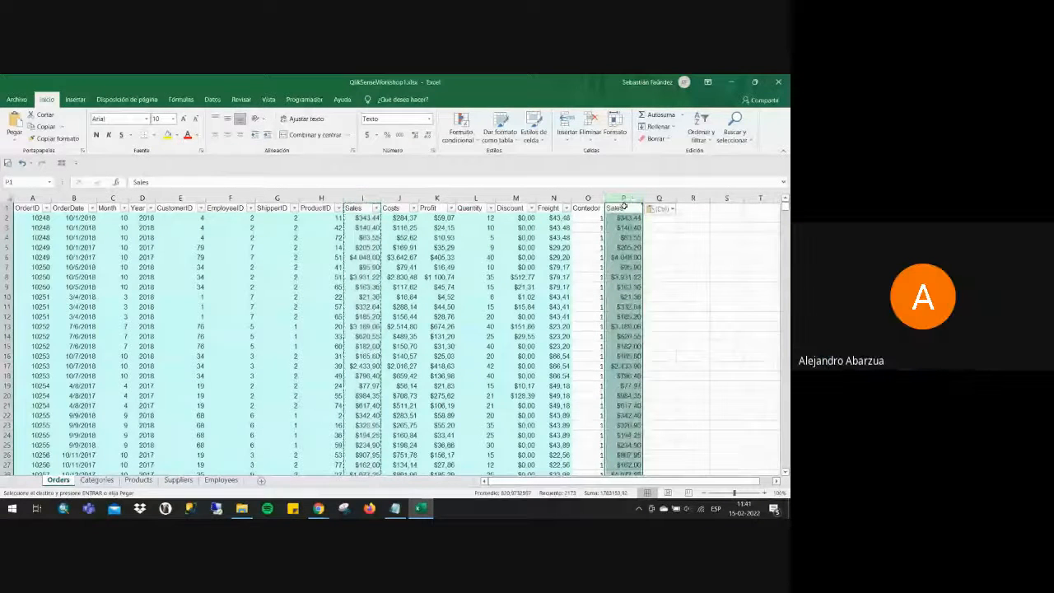
pyautogui.hotkey('ctrl', 'z')
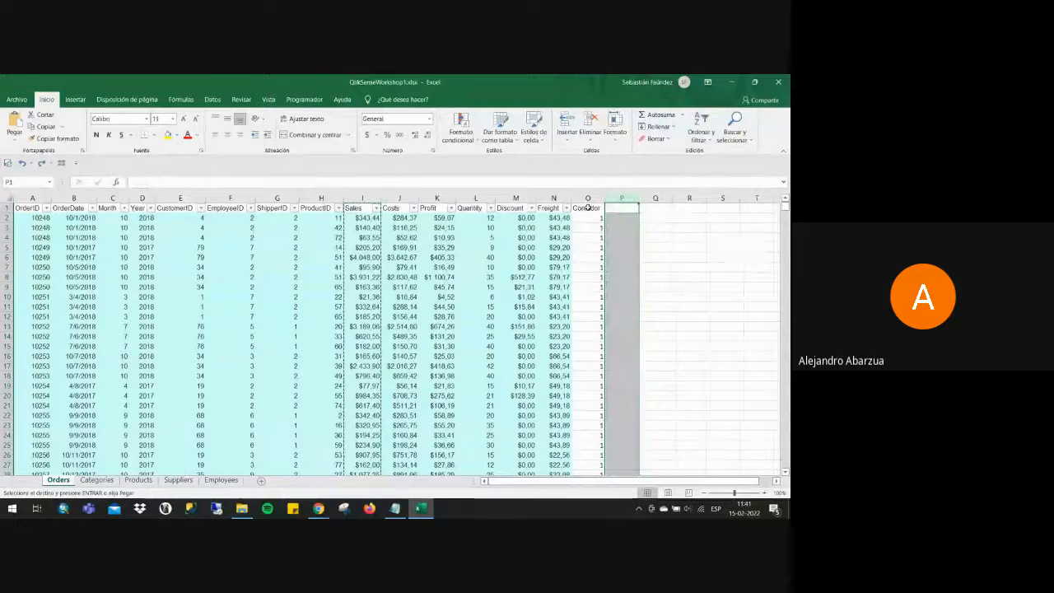
pyautogui.click(8, 218)
pyautogui.hotkey('ctrl', 'c')
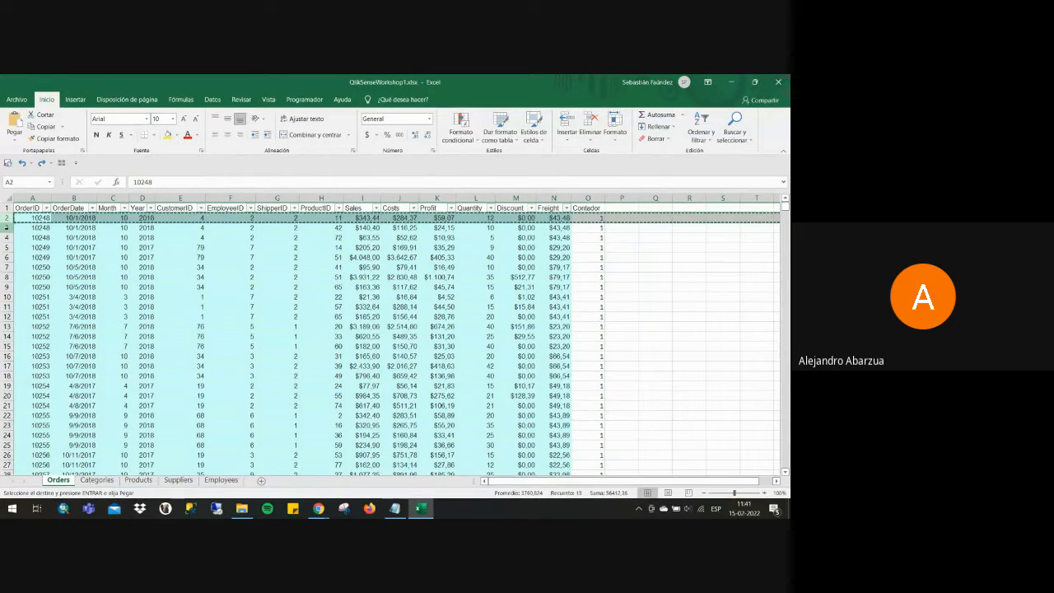
pyautogui.press('Escape')
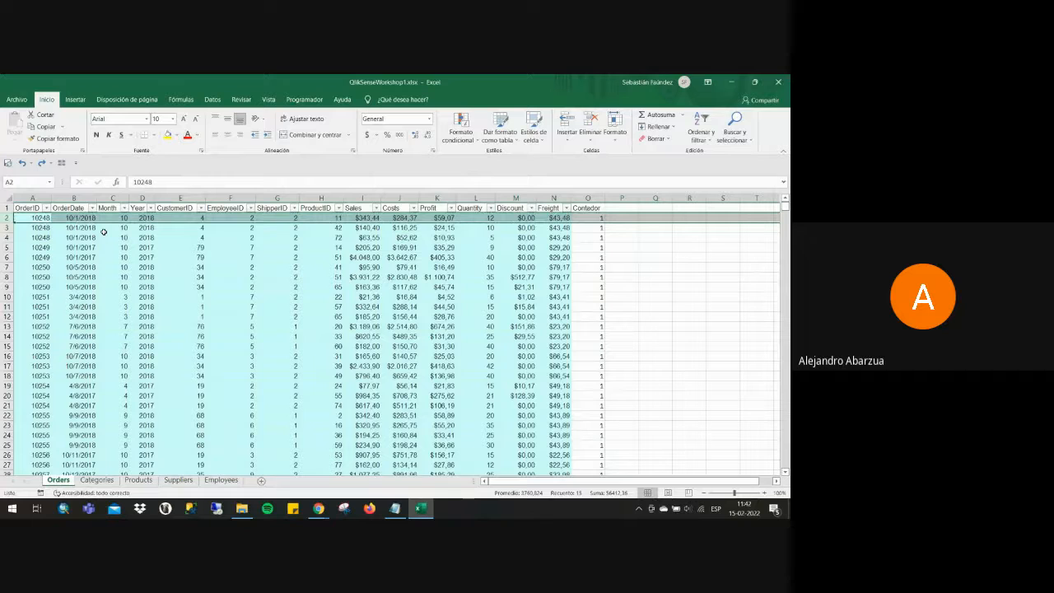
# Examine the first CustomerID values and the first two order rows of the Orders sheet, including Contador.
pyautogui.click(168, 218)
pyautogui.click(189, 228)
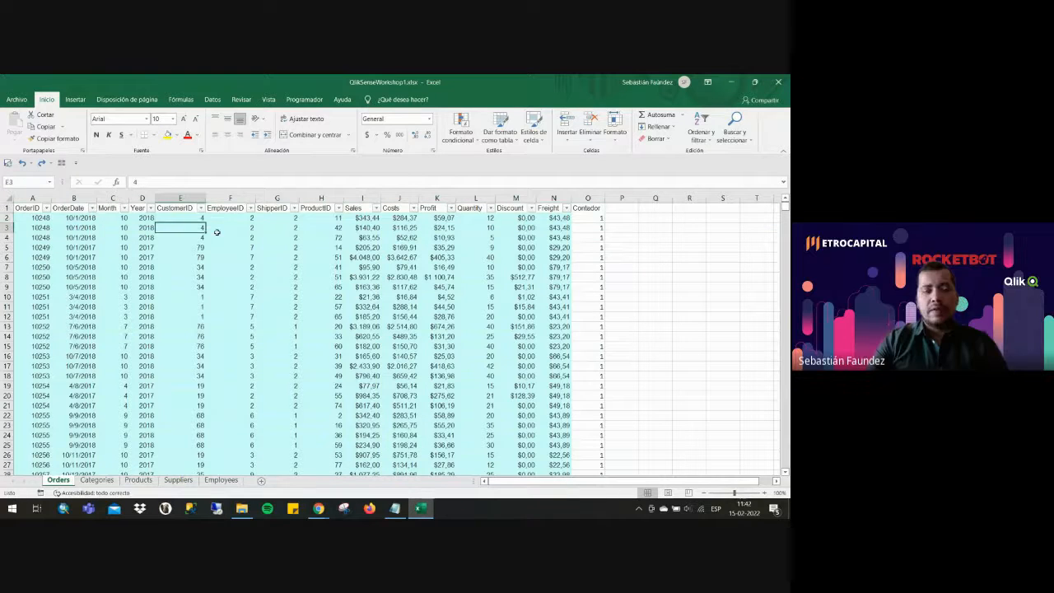
pyautogui.click(182, 237)
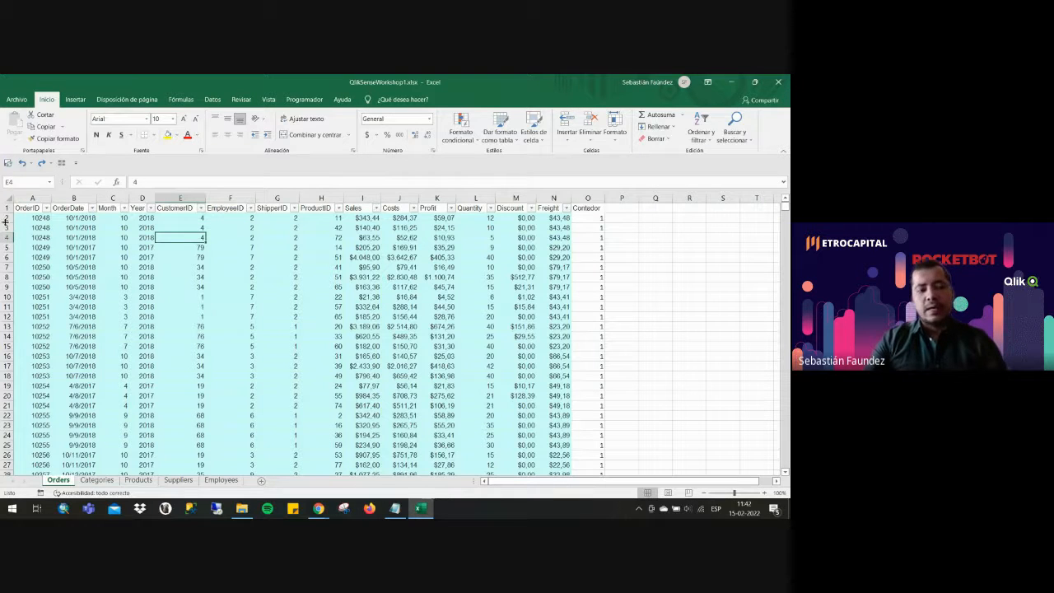
pyautogui.click(6, 218)
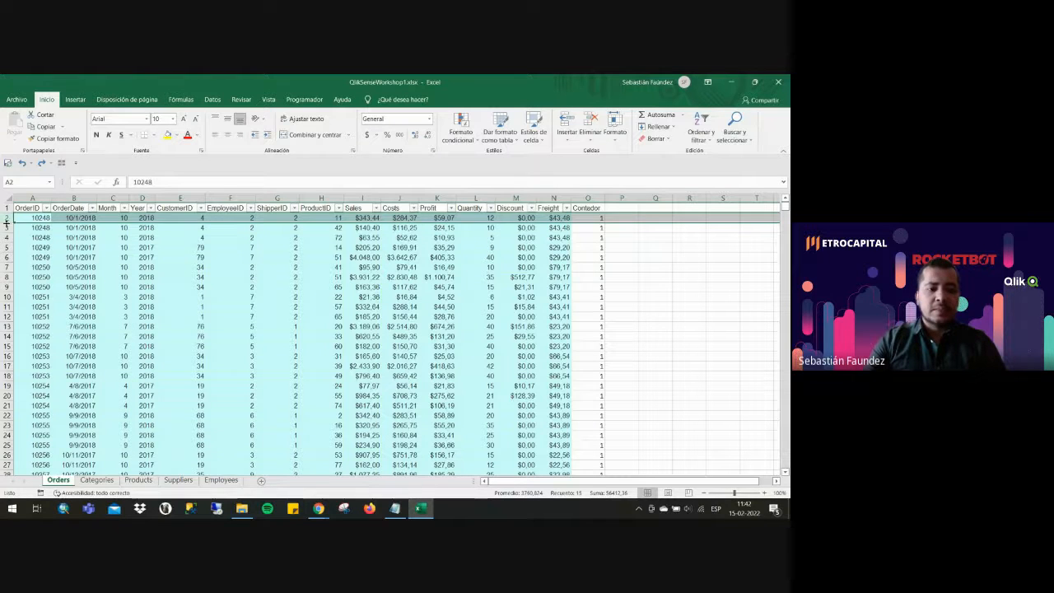
pyautogui.click(7, 227)
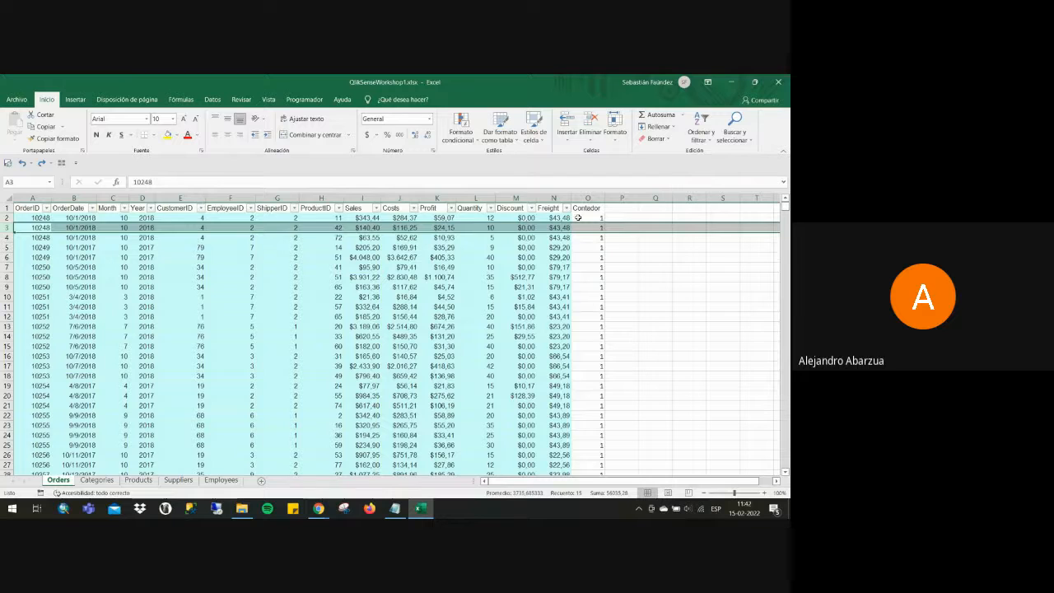
pyautogui.moveTo(579, 218); pyautogui.dragTo(13, 217)
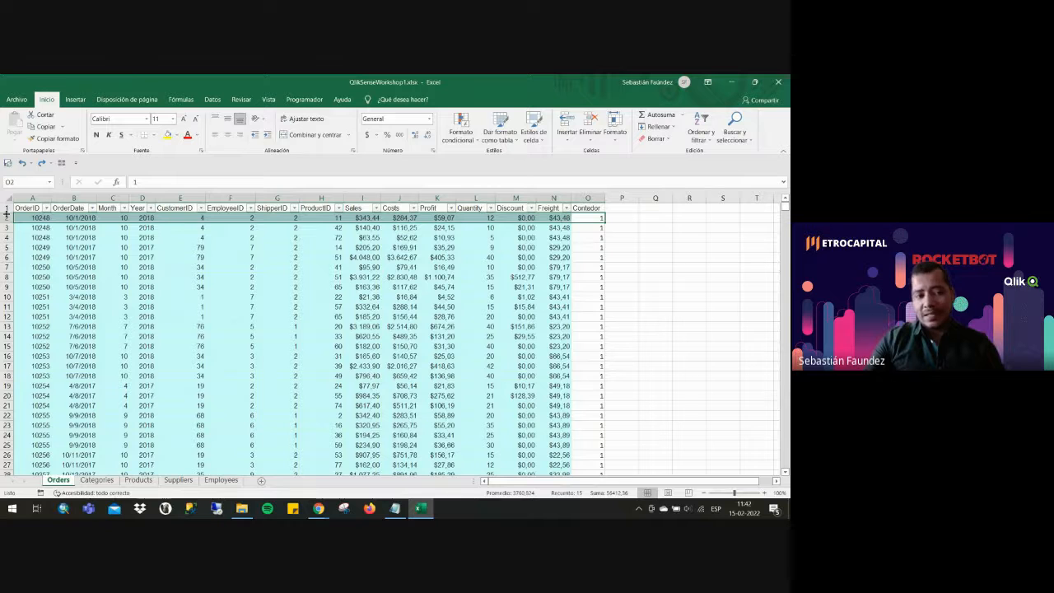
# Minimize the workbook, check the Contador columns on the Qlik sheet and return to the load script.
pyautogui.click(731, 82)
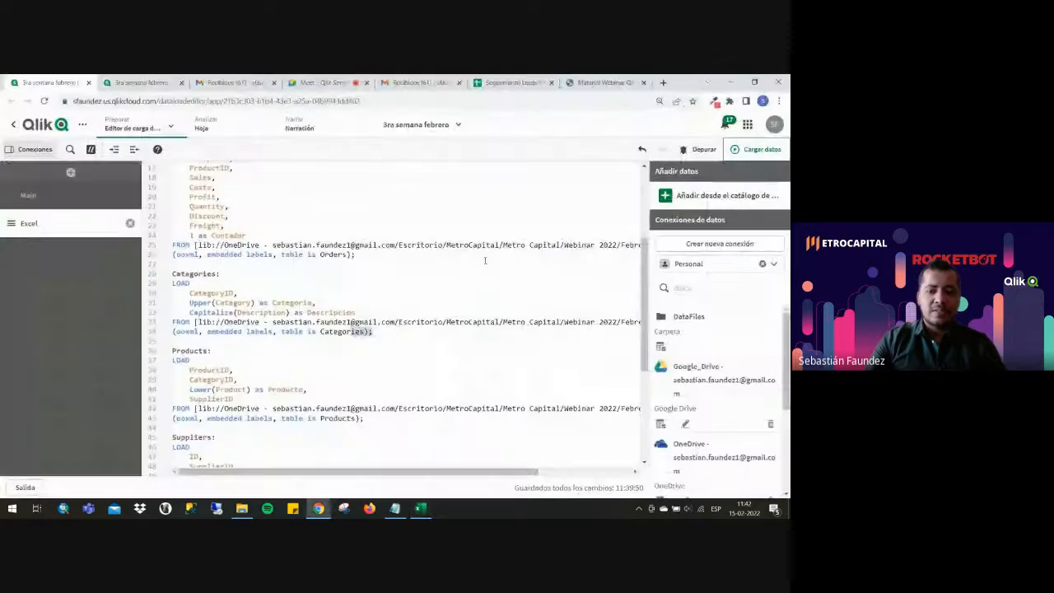
pyautogui.click(138, 82)
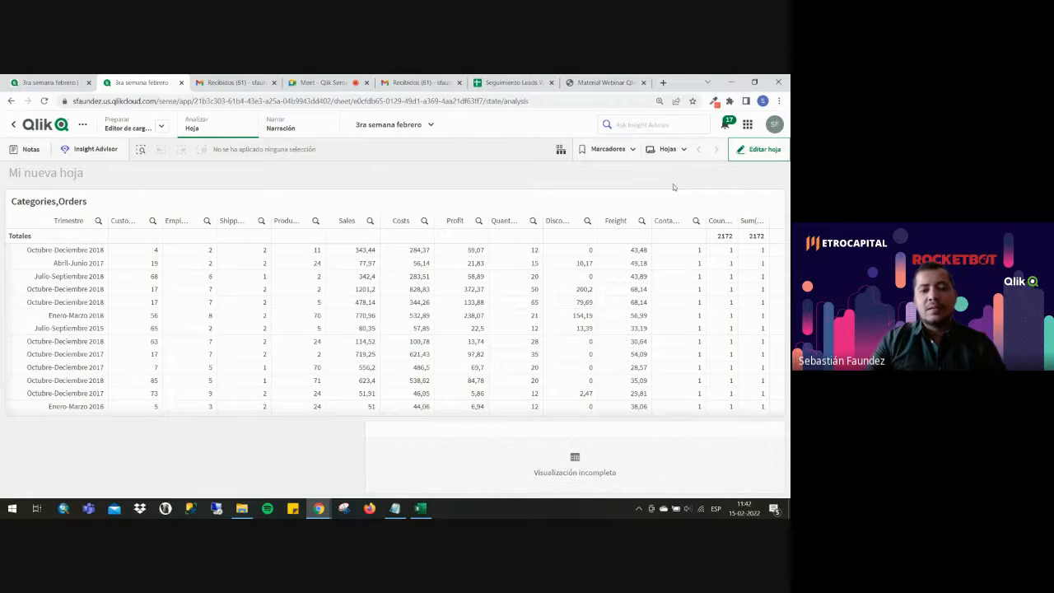
pyautogui.click(66, 83)
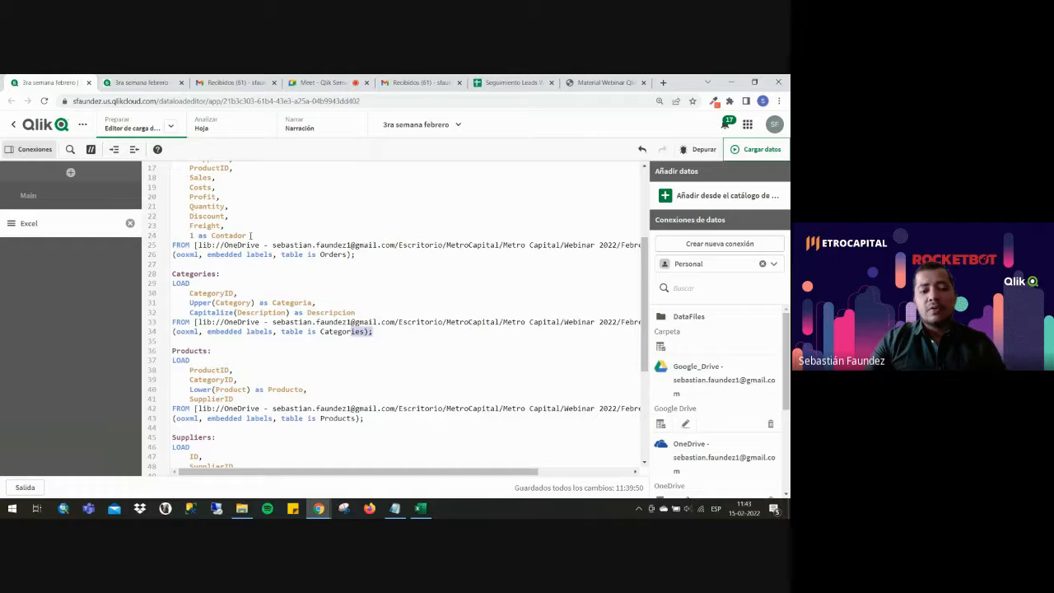
# Compare the 1 as Contador line of the load script with the Qlik sheet table and the Excel Orders sheet.
pyautogui.click(151, 77)
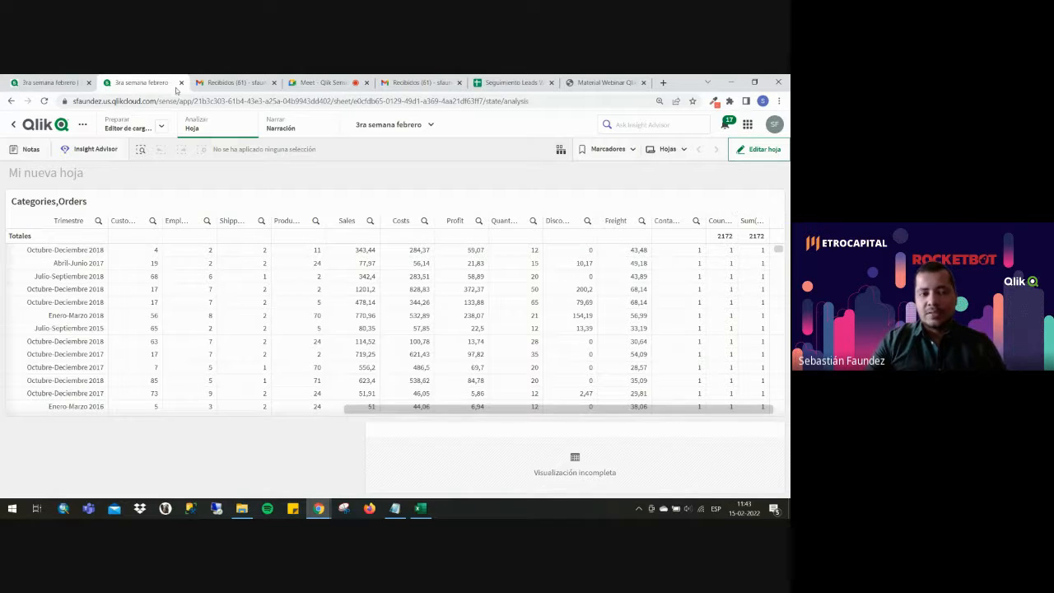
pyautogui.click(50, 82)
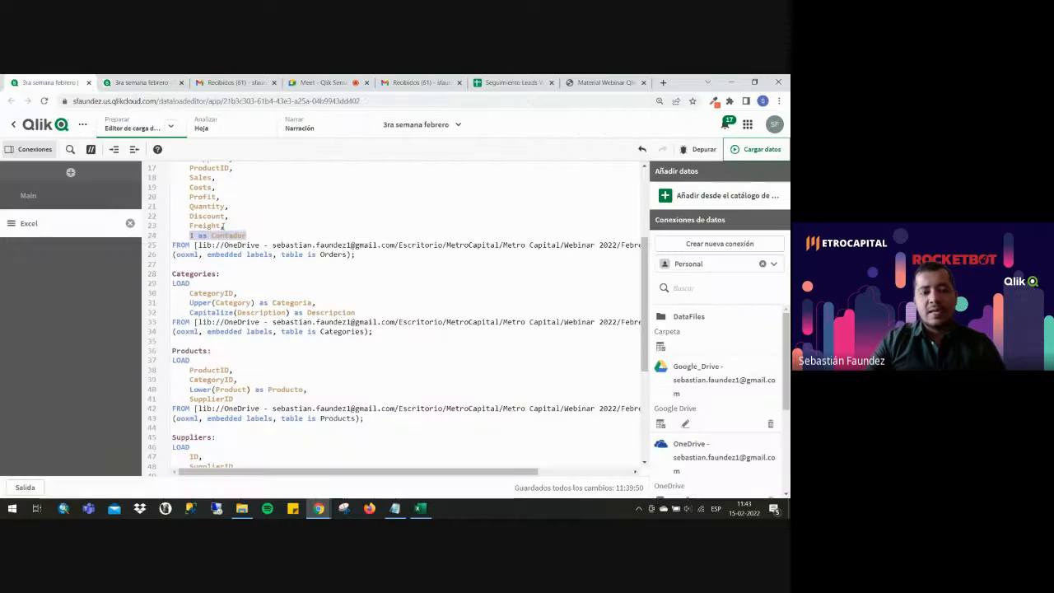
pyautogui.click(420, 508)
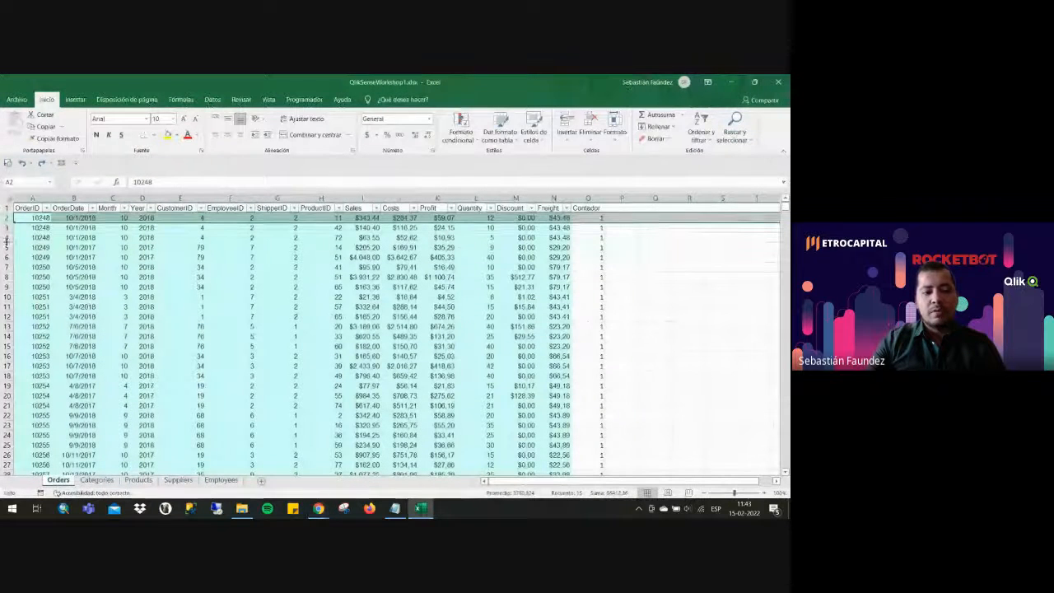
pyautogui.click(730, 82)
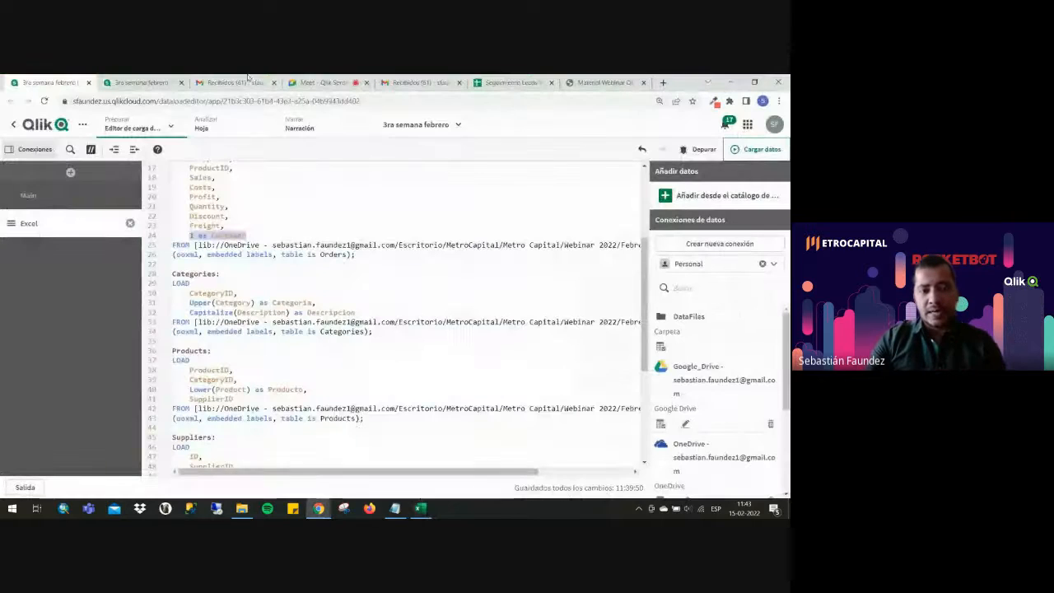
# Examine all columns of the Categories,Orders table on the Qlik sheet, from the category and date fields to the Contador measures.
pyautogui.click(158, 79)
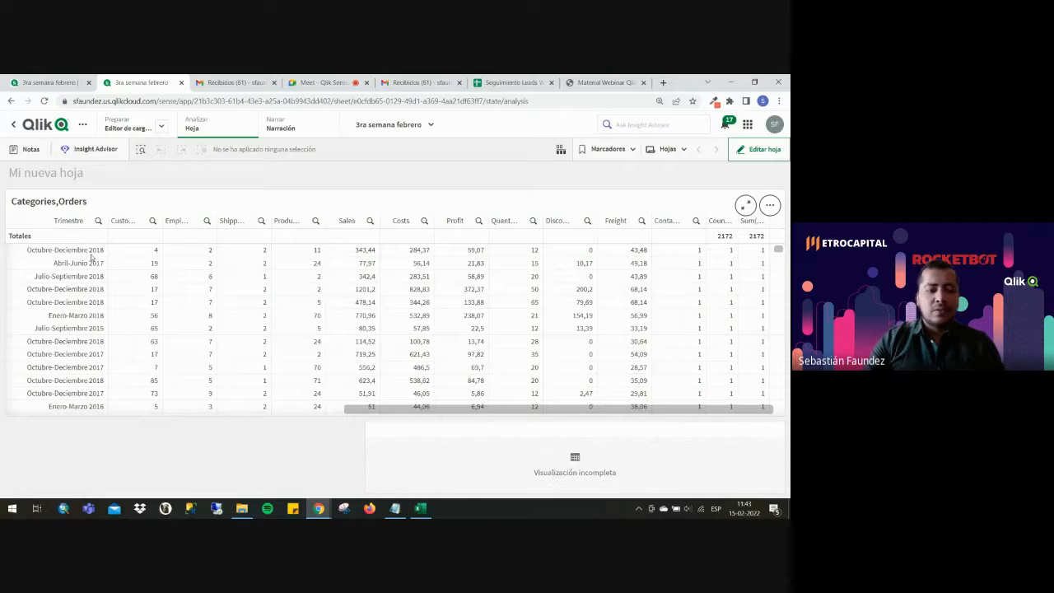
pyautogui.moveTo(371, 407); pyautogui.dragTo(43, 405)
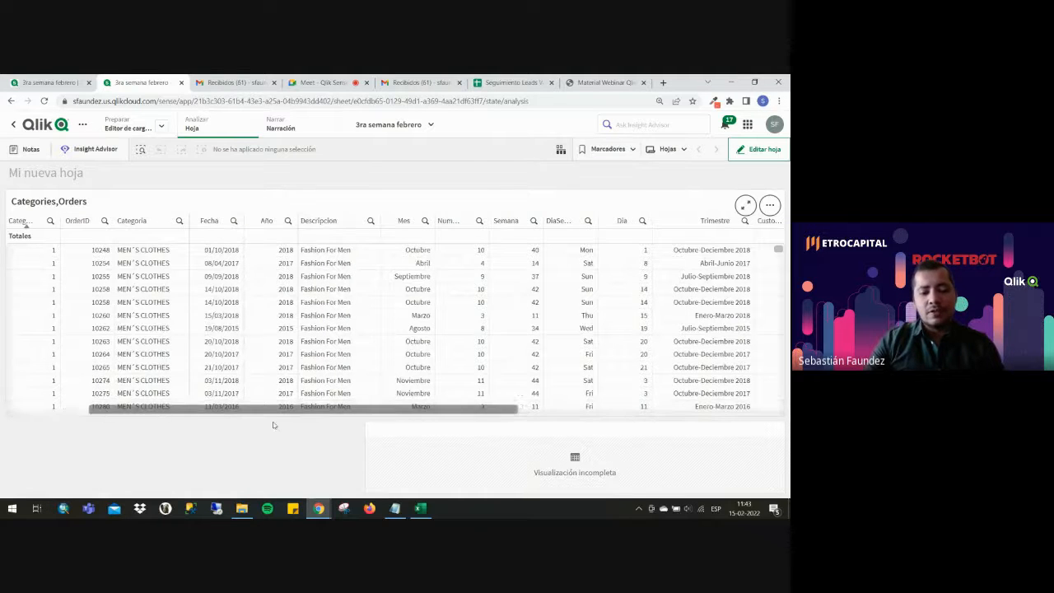
pyautogui.moveTo(281, 408); pyautogui.dragTo(585, 410)
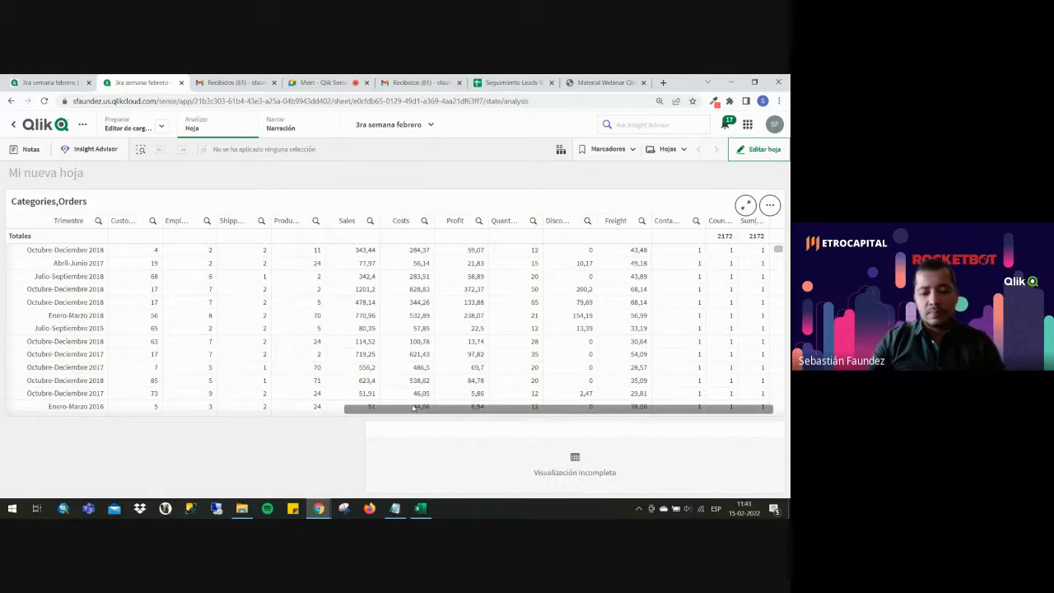
pyautogui.moveTo(387, 410); pyautogui.dragTo(43, 416)
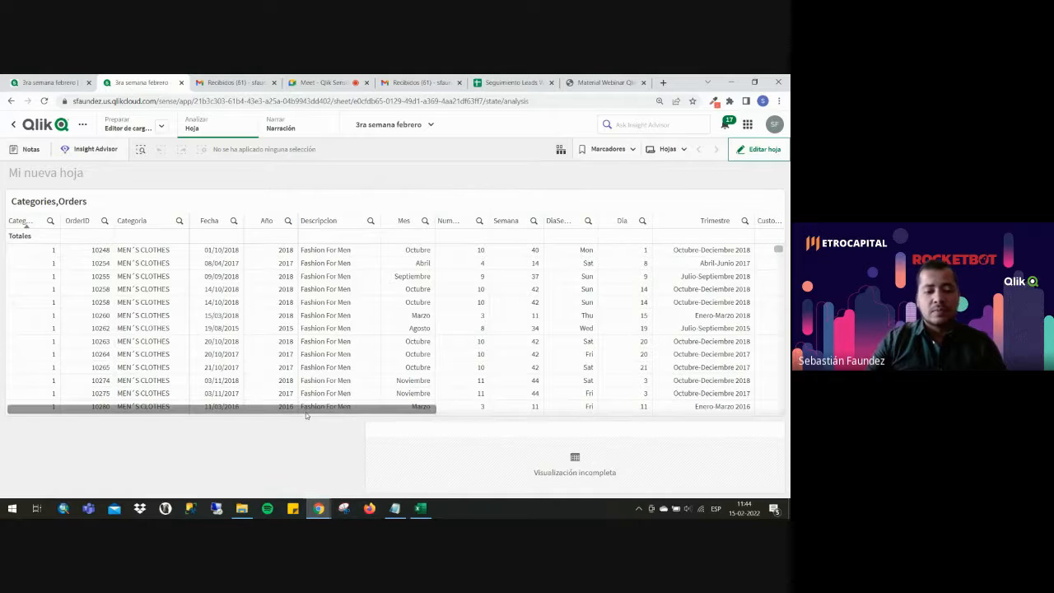
pyautogui.moveTo(385, 411); pyautogui.dragTo(790, 419)
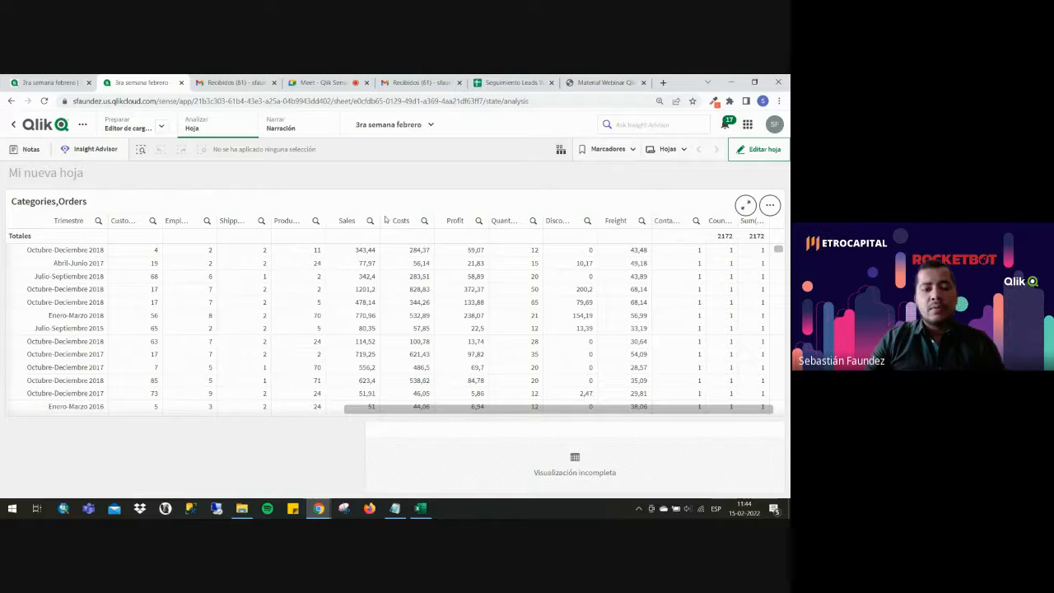
# Check the Contador column of the Excel Orders sheet against the 1 as Contador line in the Qlik load script.
pyautogui.click(46, 81)
pyautogui.click(243, 242)
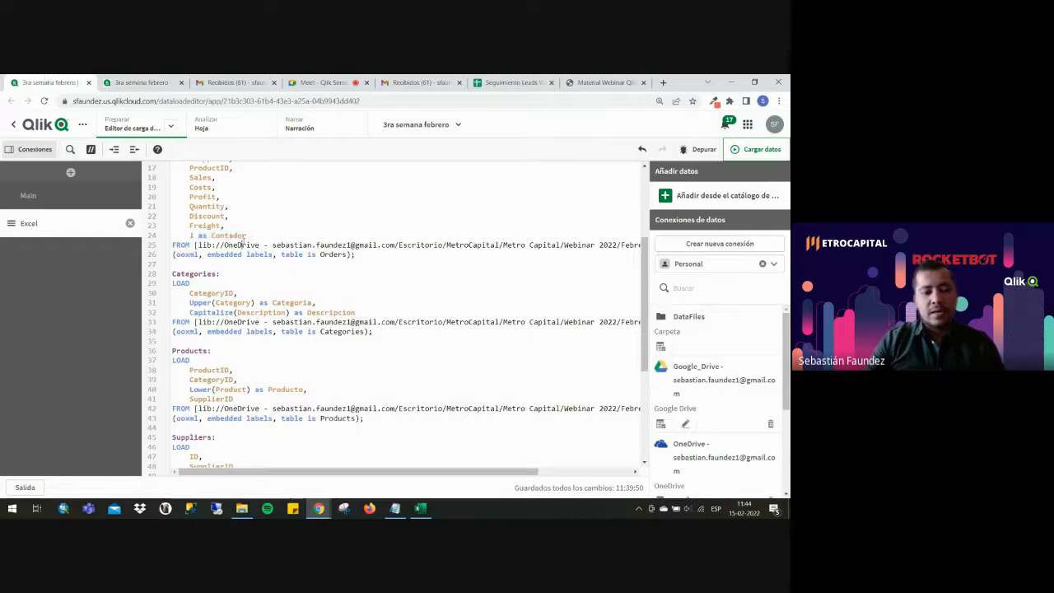
pyautogui.click(421, 509)
pyautogui.click(586, 198)
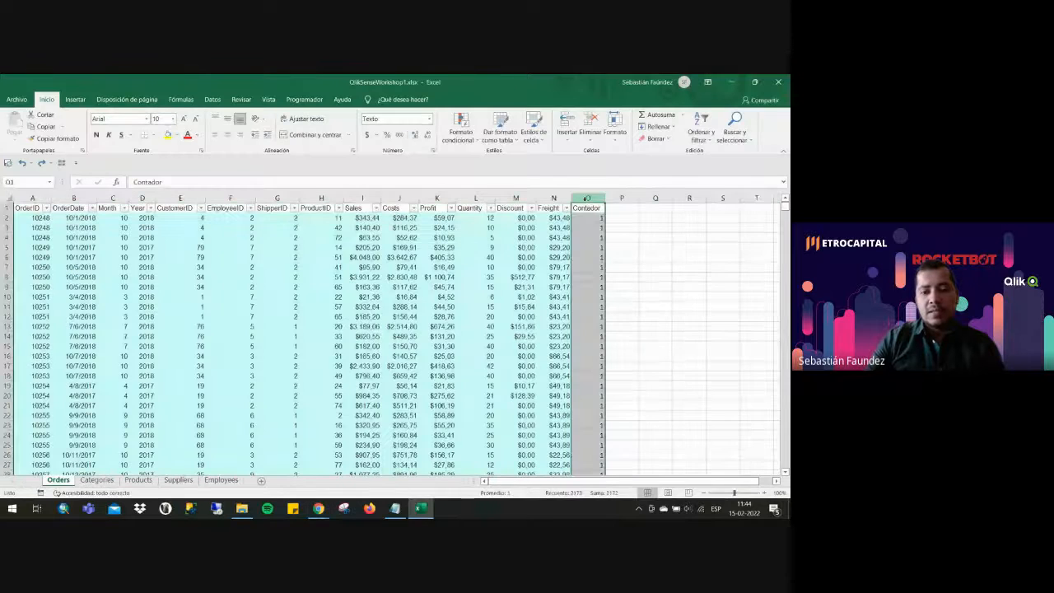
pyautogui.click(733, 81)
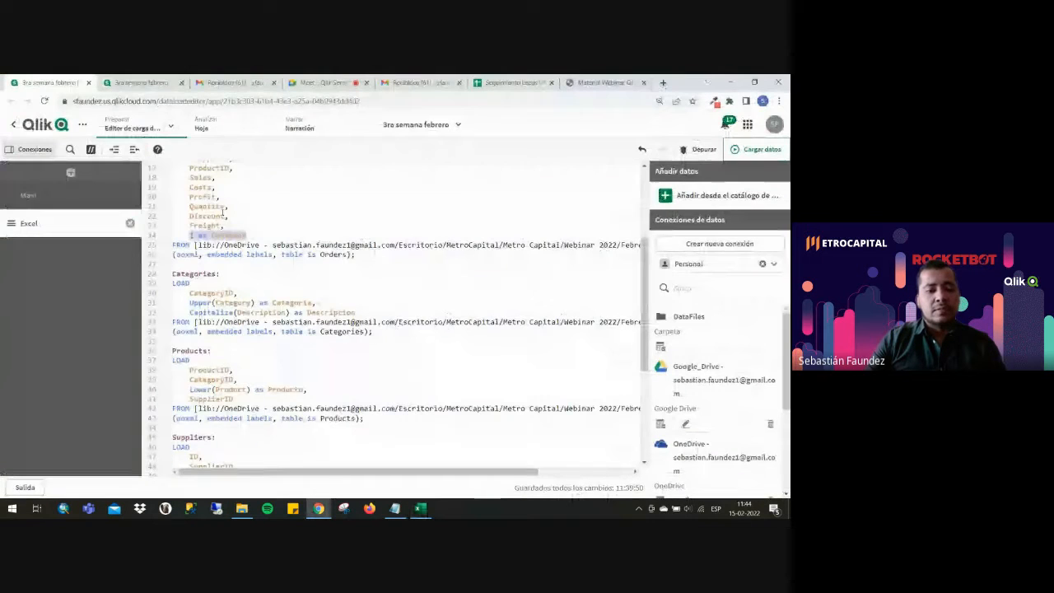
pyautogui.click(249, 236)
pyautogui.moveTo(249, 235); pyautogui.dragTo(198, 232)
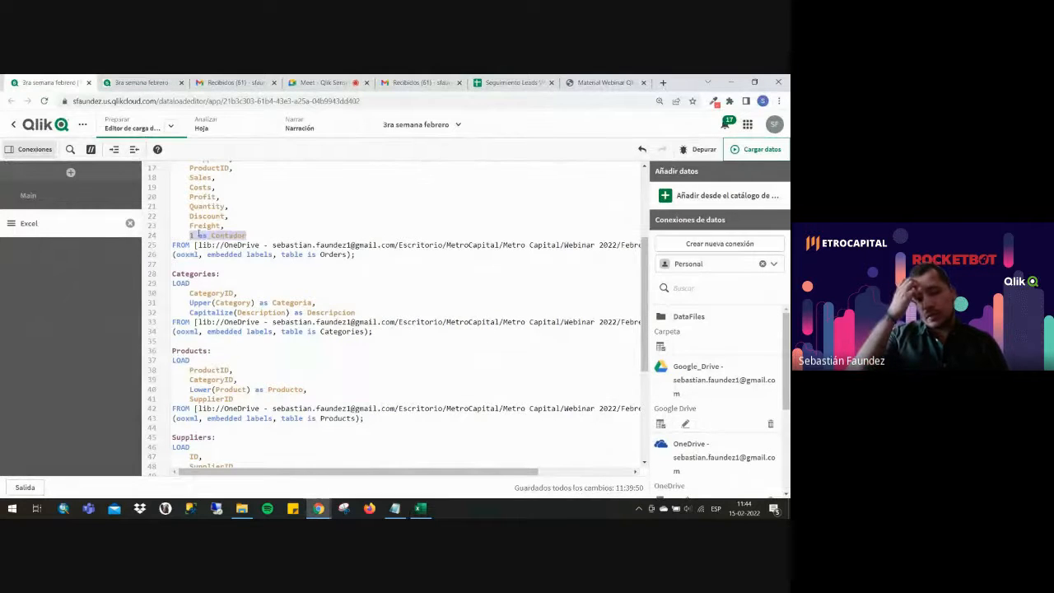
# Compare the count and sum columns of the Categories,Orders table in Qlik Sense with the Contador column's last rows in Excel's Orders worksheet.
pyautogui.scroll(5, 198, 234)
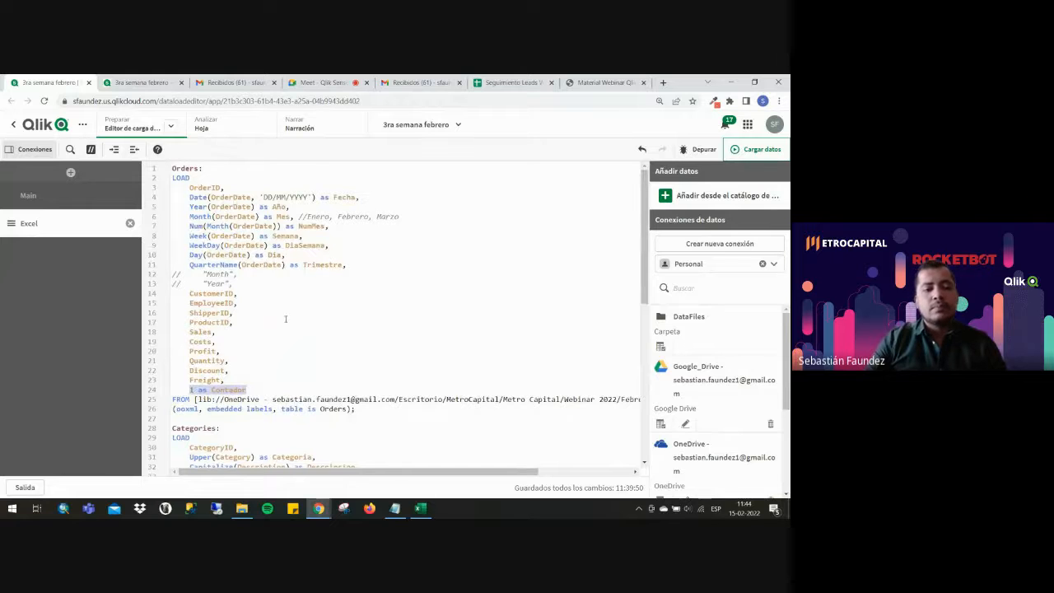
pyautogui.click(136, 82)
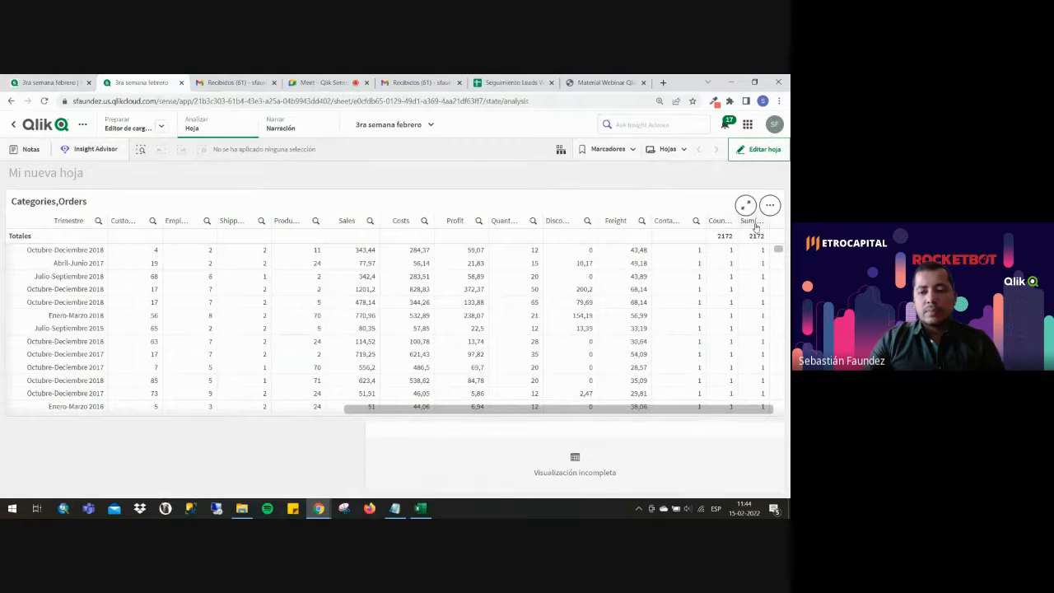
pyautogui.click(416, 509)
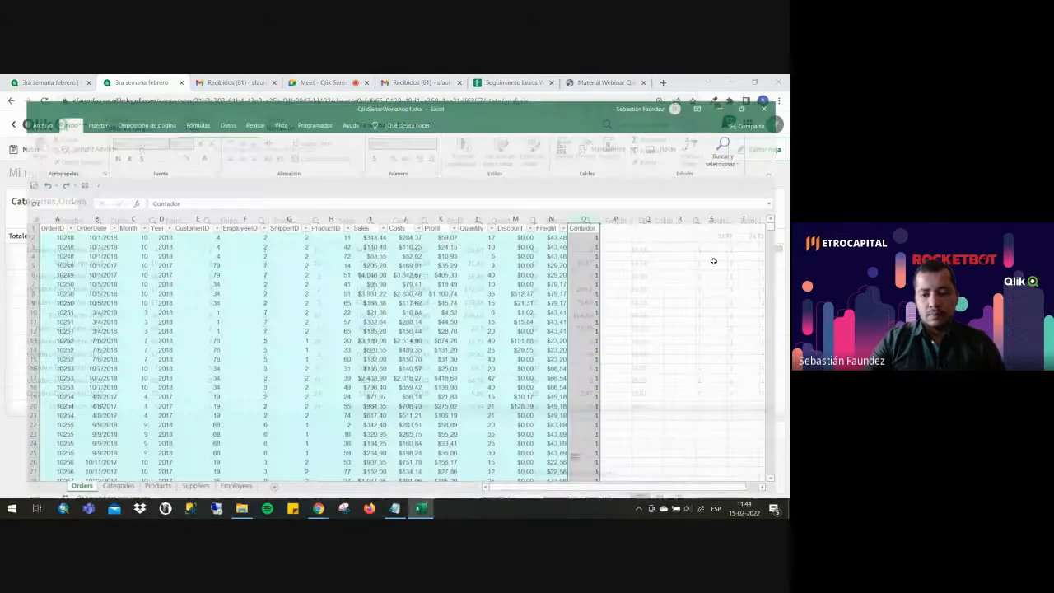
pyautogui.moveTo(784, 208); pyautogui.dragTo(784, 464)
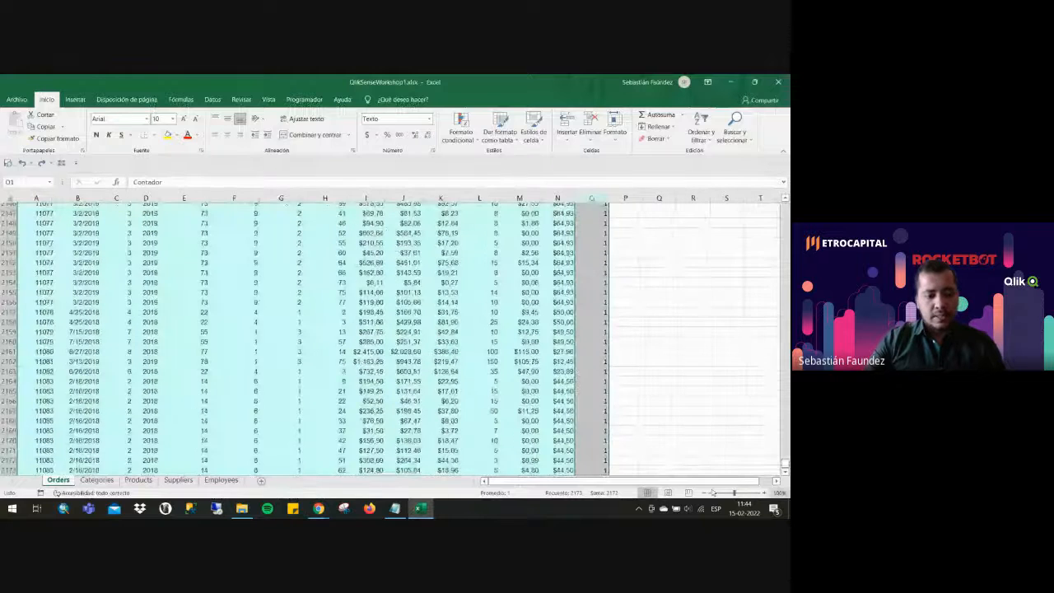
pyautogui.scroll(-1, 330, 382)
pyautogui.scroll(3, 330, 382)
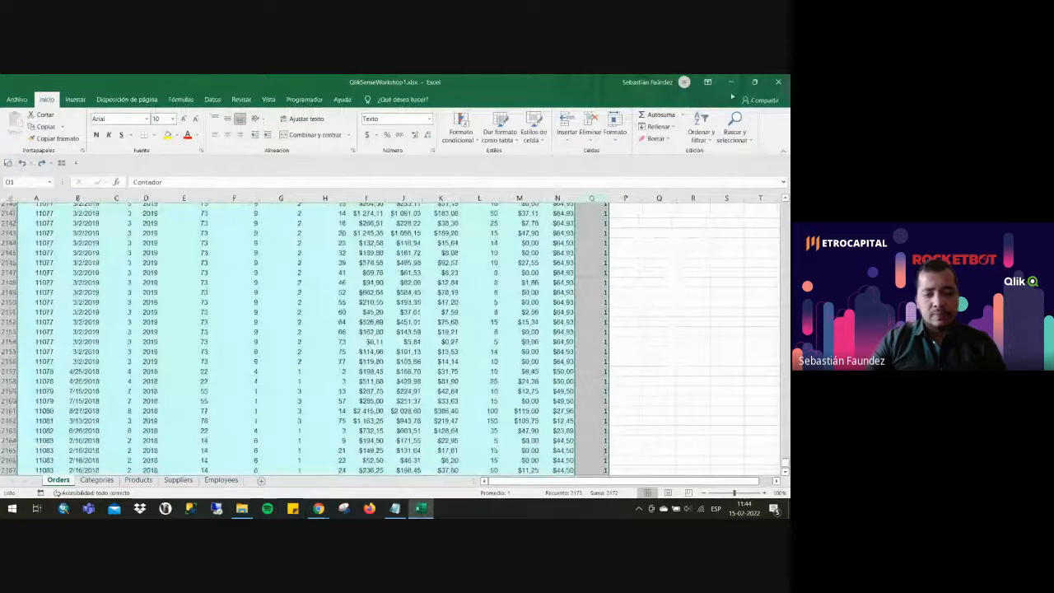
pyautogui.click(730, 81)
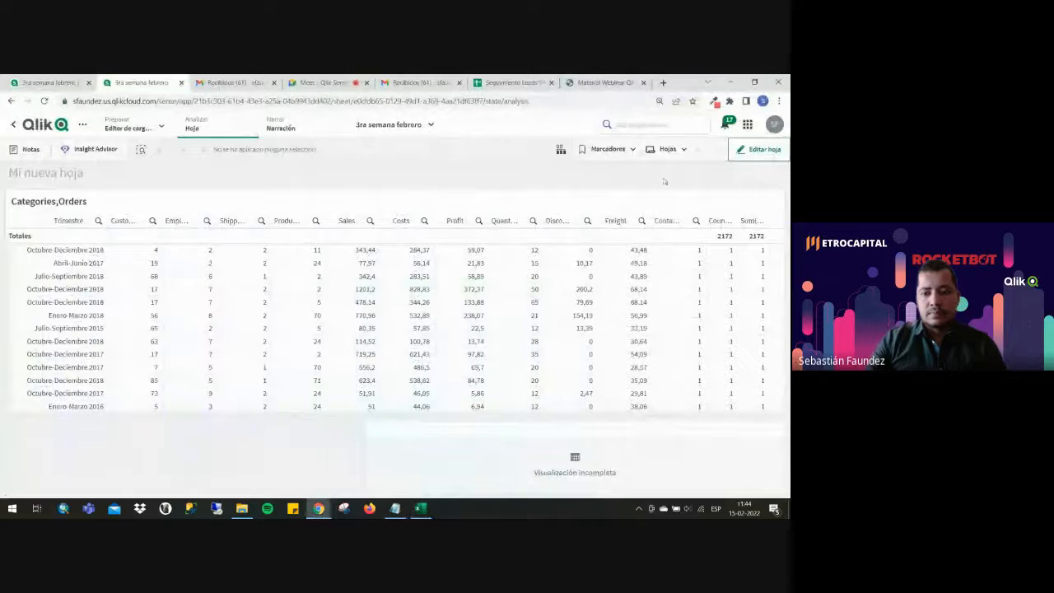
# Put the sheet "Mi nueva hoja" into edit mode and load google.cl in a new browser tab.
pyautogui.click(765, 150)
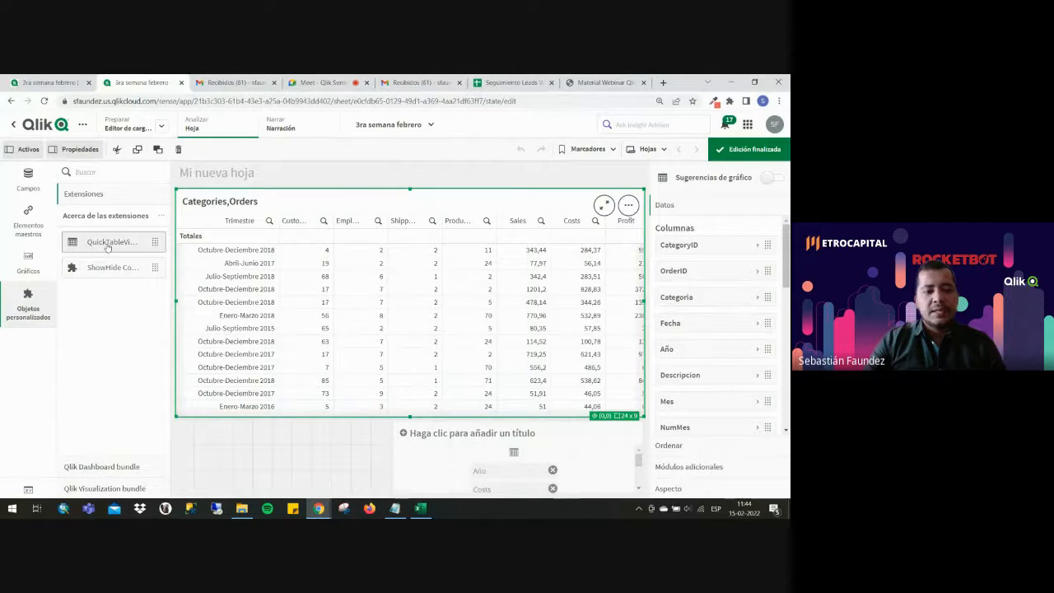
pyautogui.click(663, 82)
pyautogui.write('go')
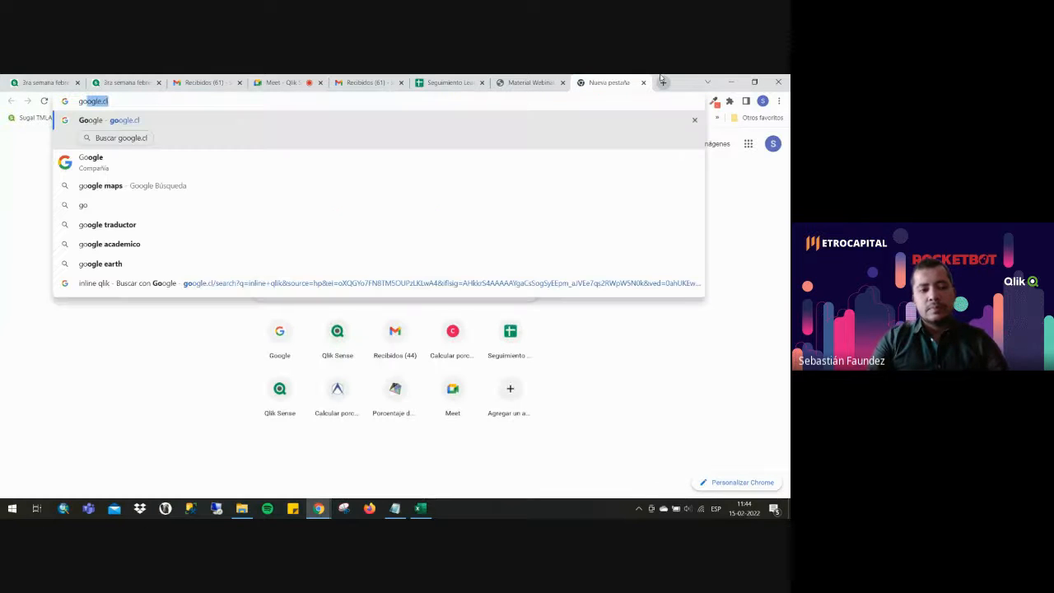
pyautogui.press('Return')
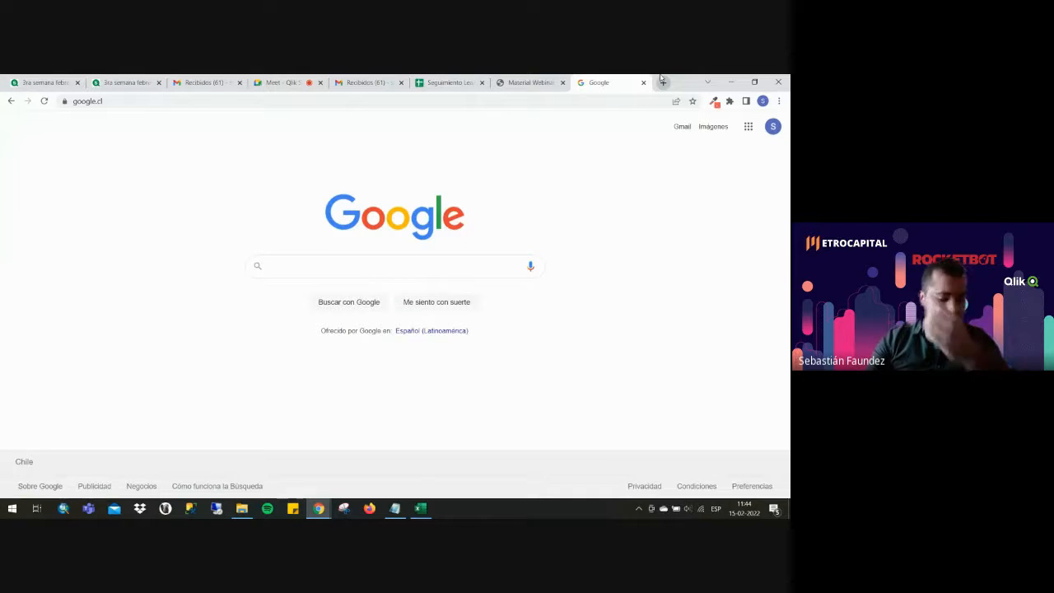
pyautogui.write('qlick')
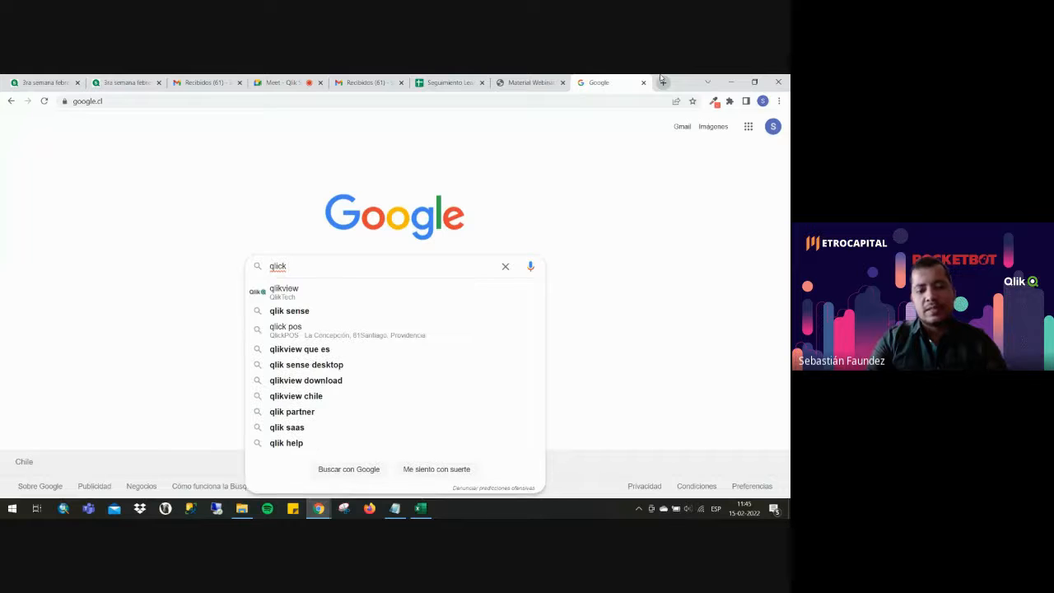
pyautogui.press('BackSpace')
pyautogui.press('BackSpace')
pyautogui.press('BackSpace')
pyautogui.press('BackSpace')
pyautogui.press('BackSpace')
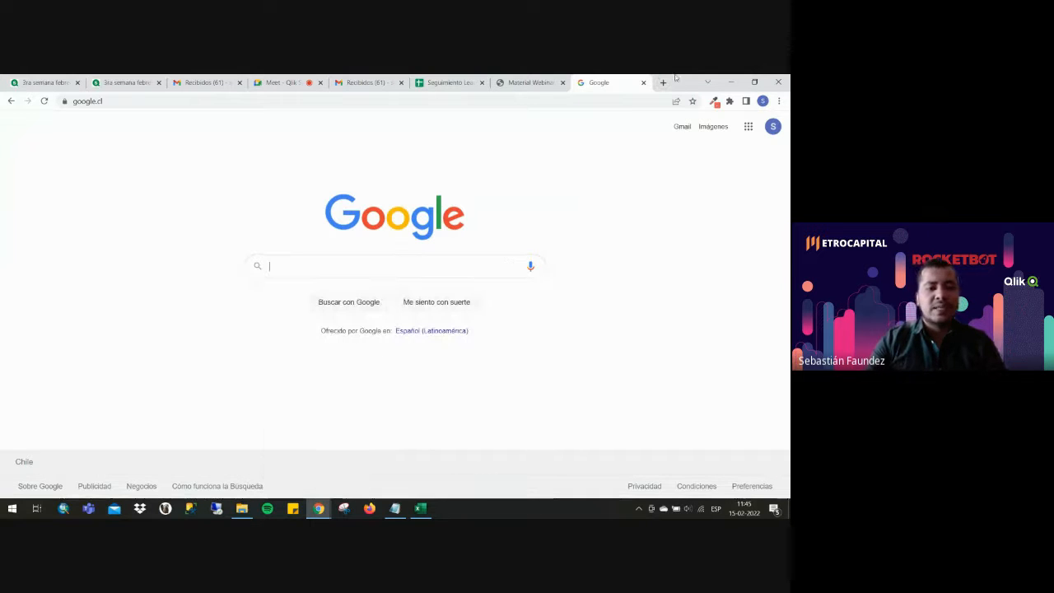
# Return to the Qlik sheet being edited and view the description of the QuickTableViewer extension.
pyautogui.click(149, 78)
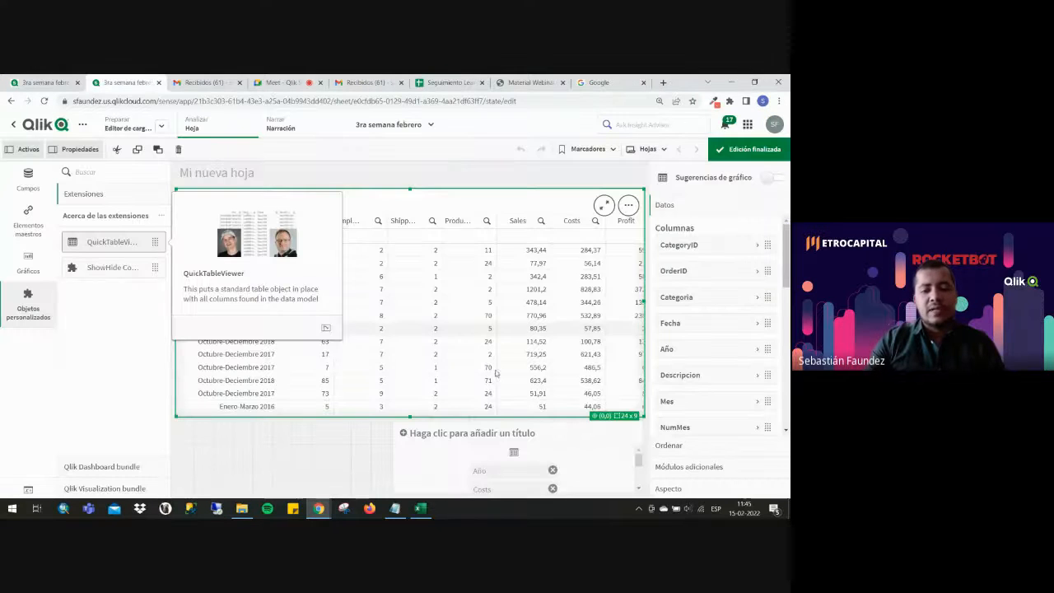
pyautogui.click(431, 330)
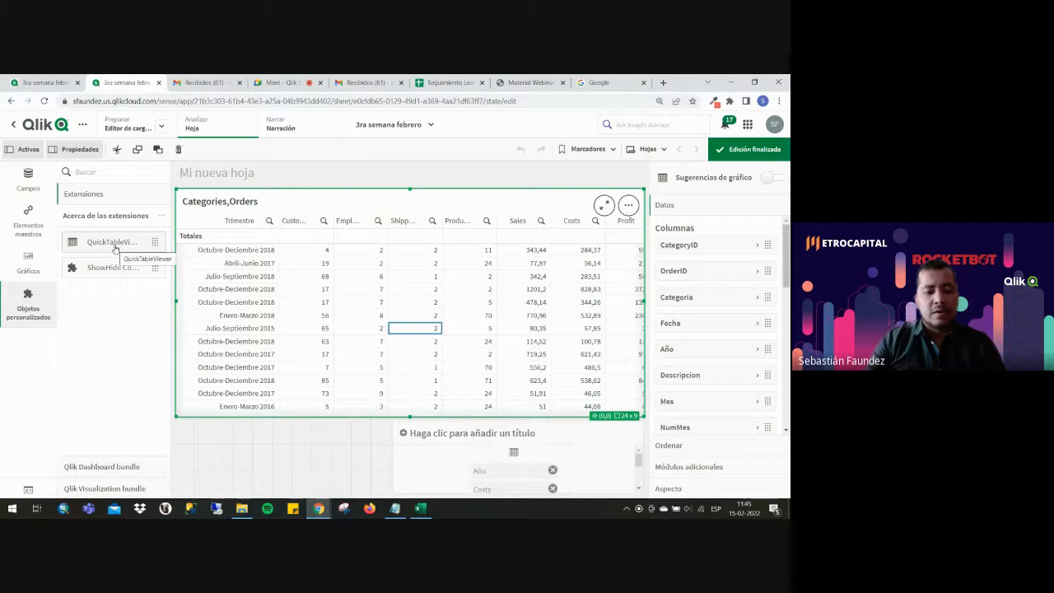
pyautogui.click(119, 245)
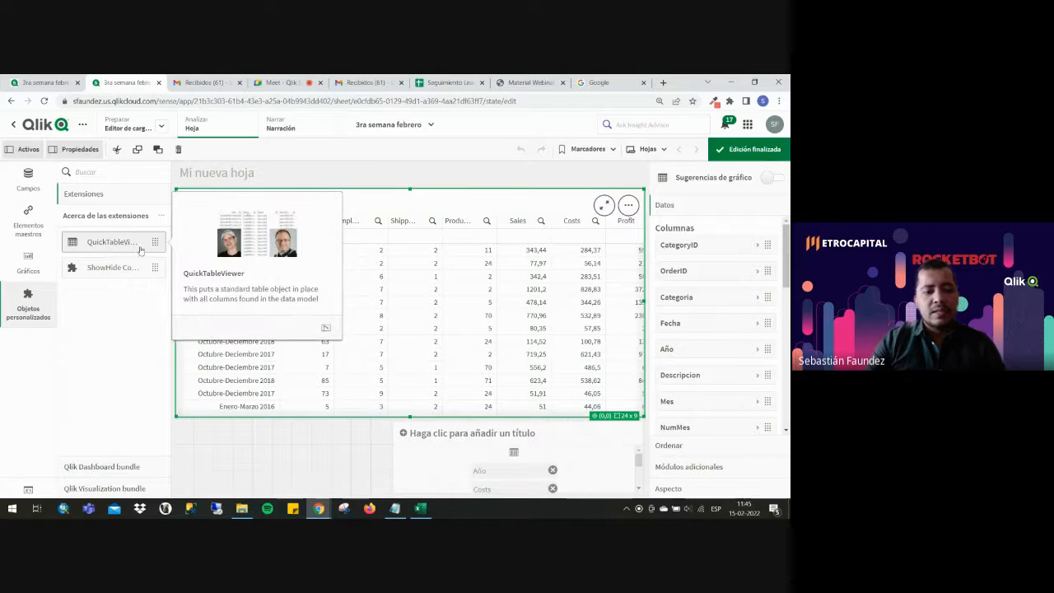
# Search Google for "branch qlik" and open the Qlik Branch site at developer.qlik.com.
pyautogui.click(599, 82)
pyautogui.write('br')
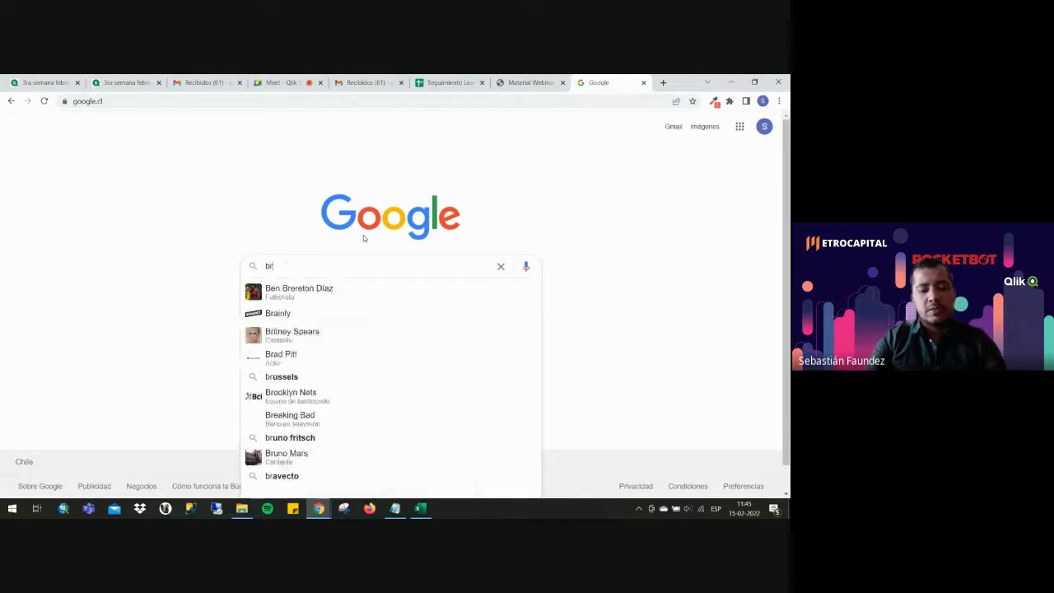
pyautogui.write('anch ')
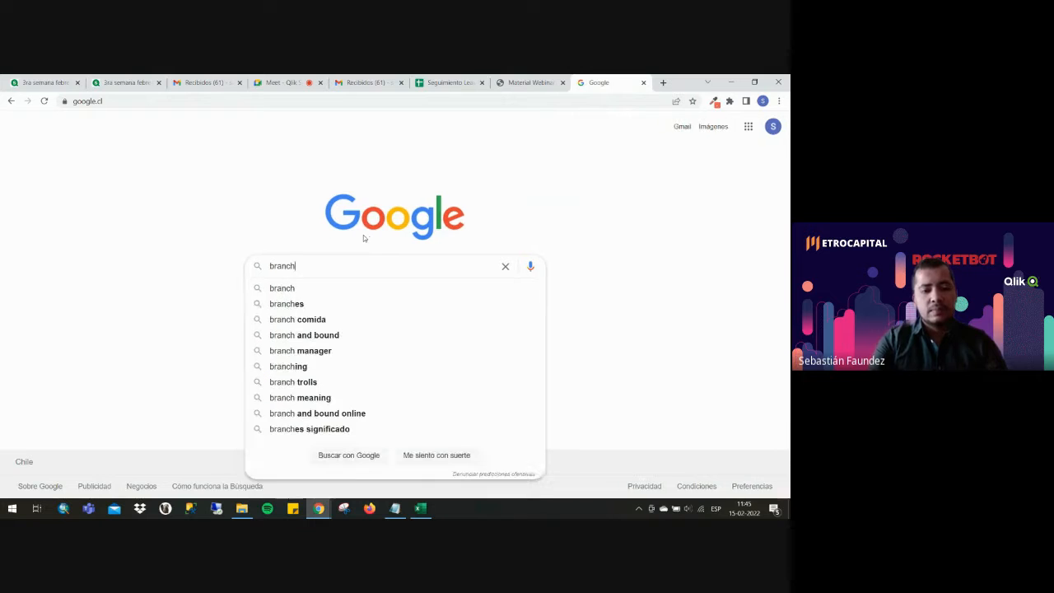
pyautogui.write('qlik')
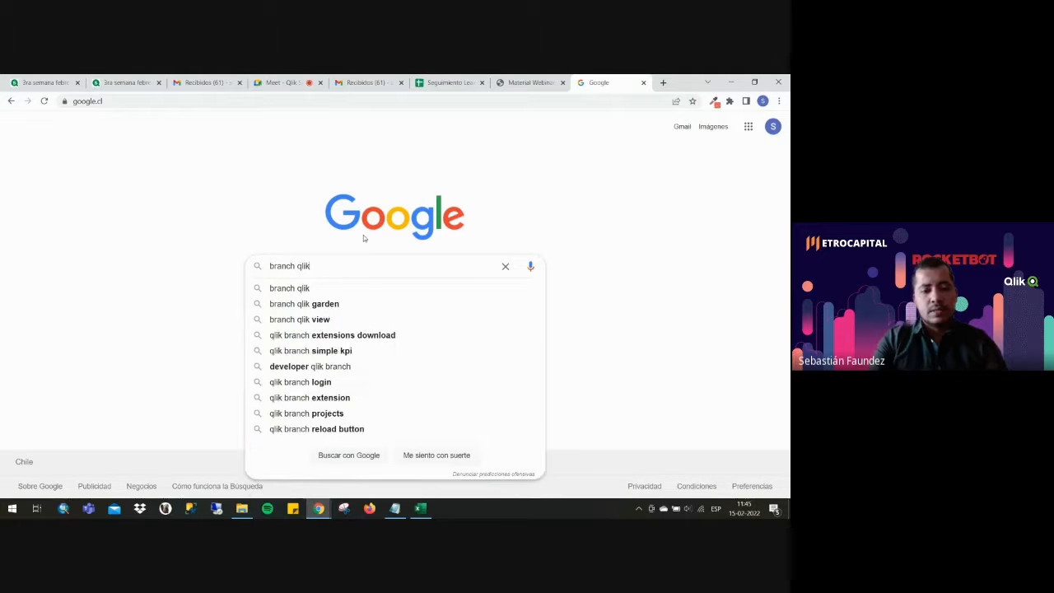
pyautogui.press('Return')
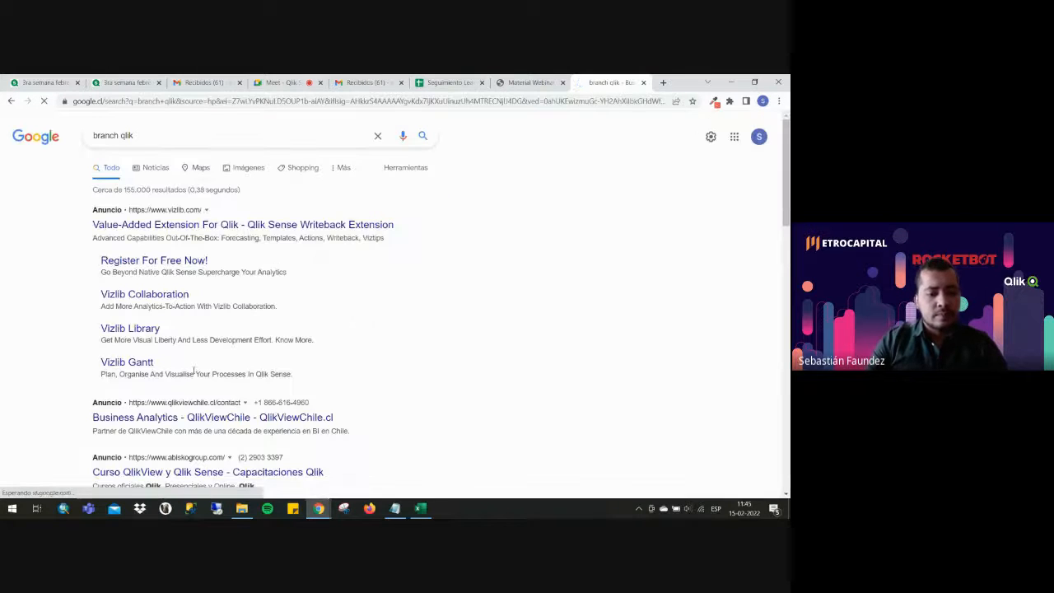
pyautogui.scroll(-2, 275, 310)
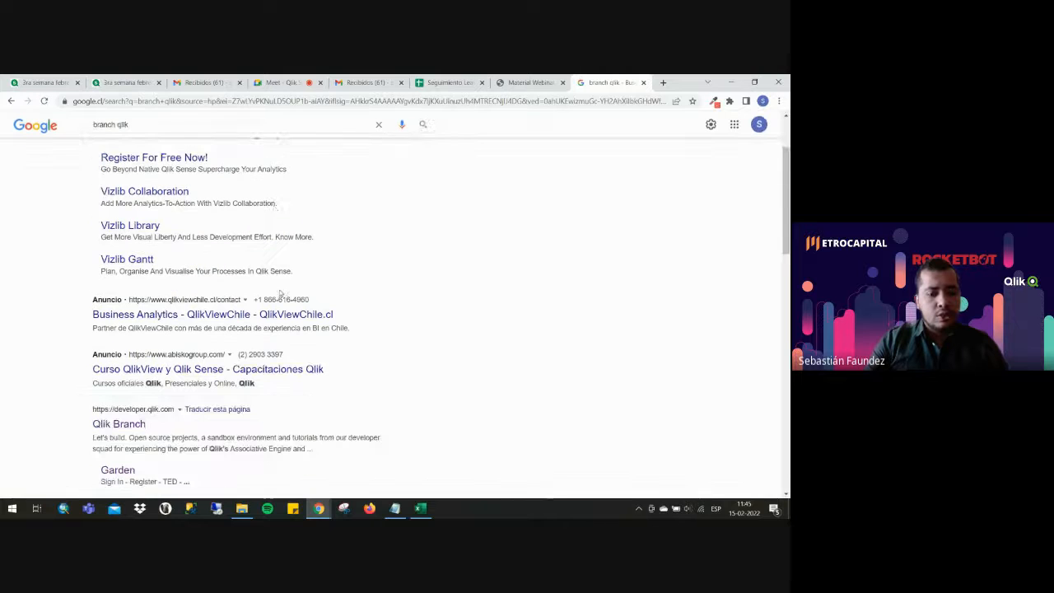
pyautogui.scroll(-2, 247, 305)
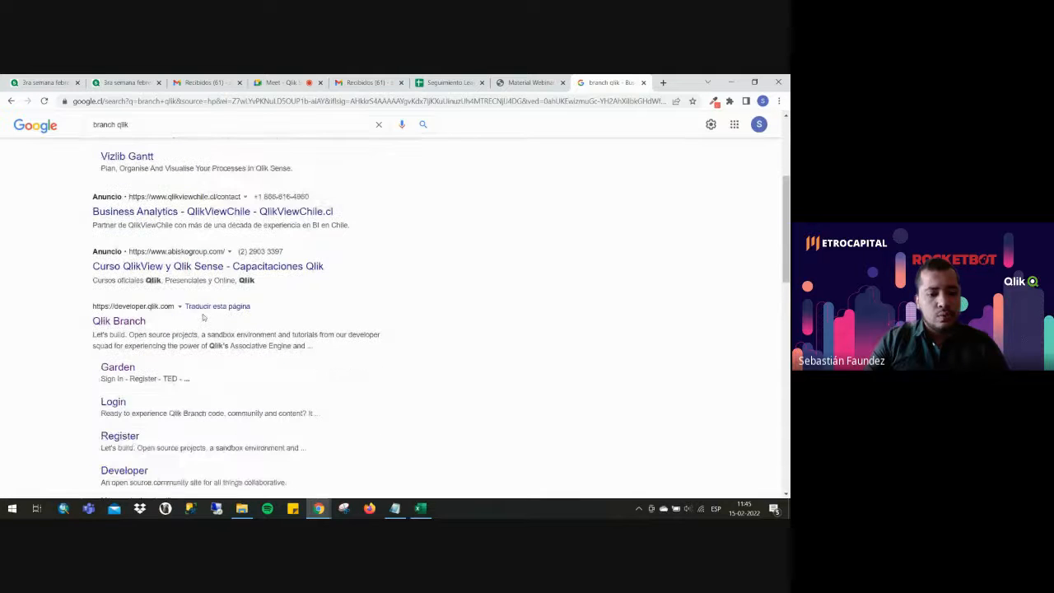
pyautogui.click(124, 322)
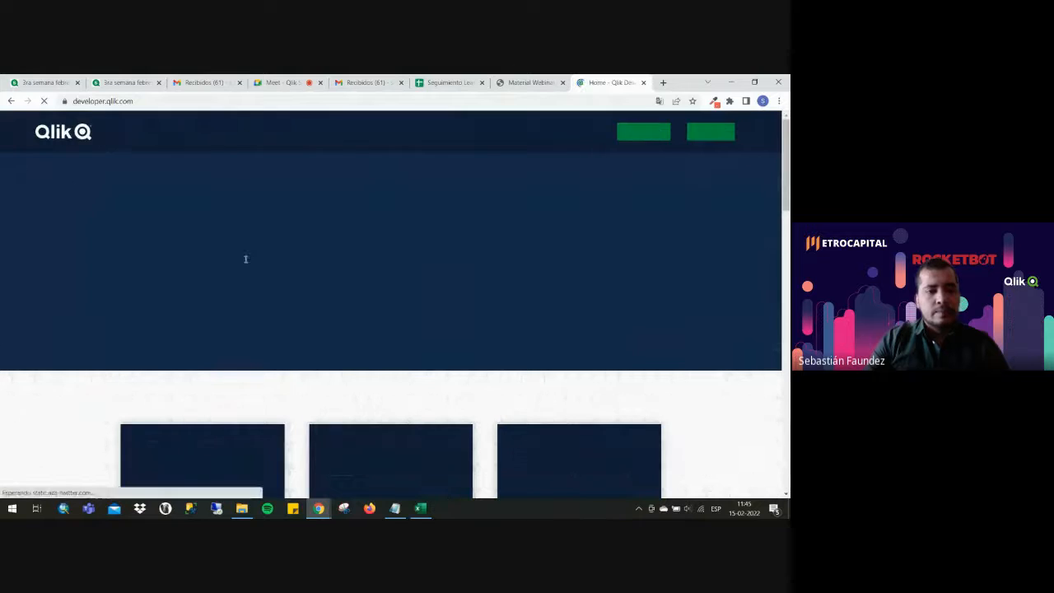
# Open the Garden section and examine its list of open source extension projects.
pyautogui.scroll(-2, 316, 306)
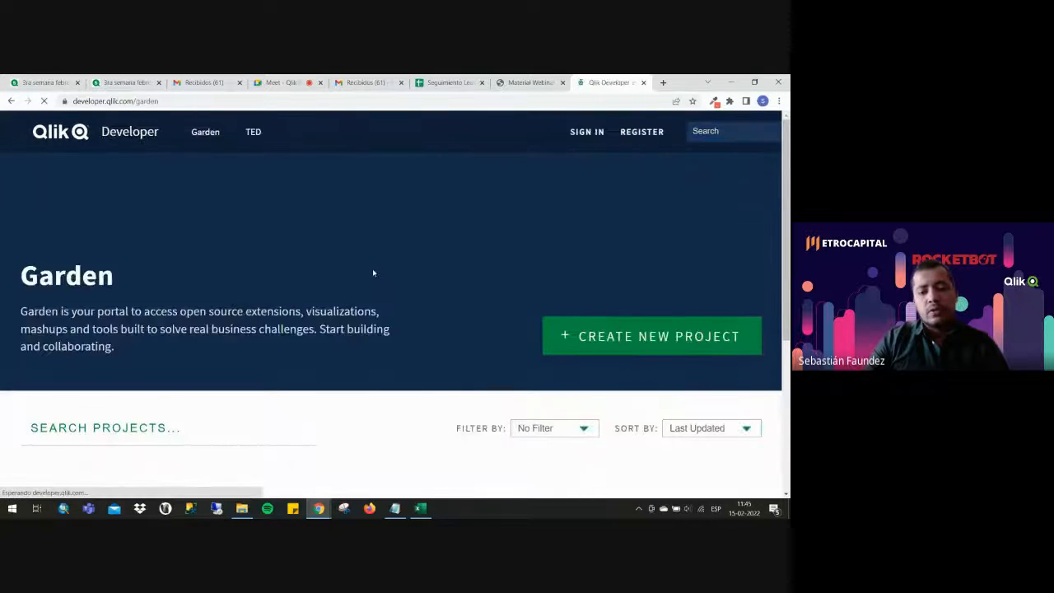
pyautogui.scroll(-3, 394, 276)
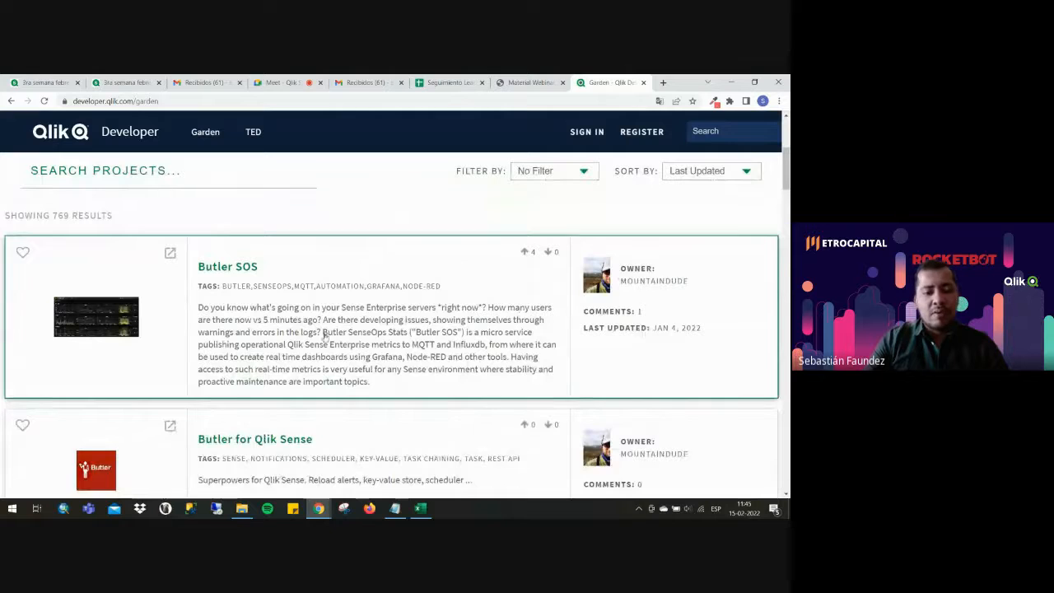
pyautogui.scroll(1, 324, 336)
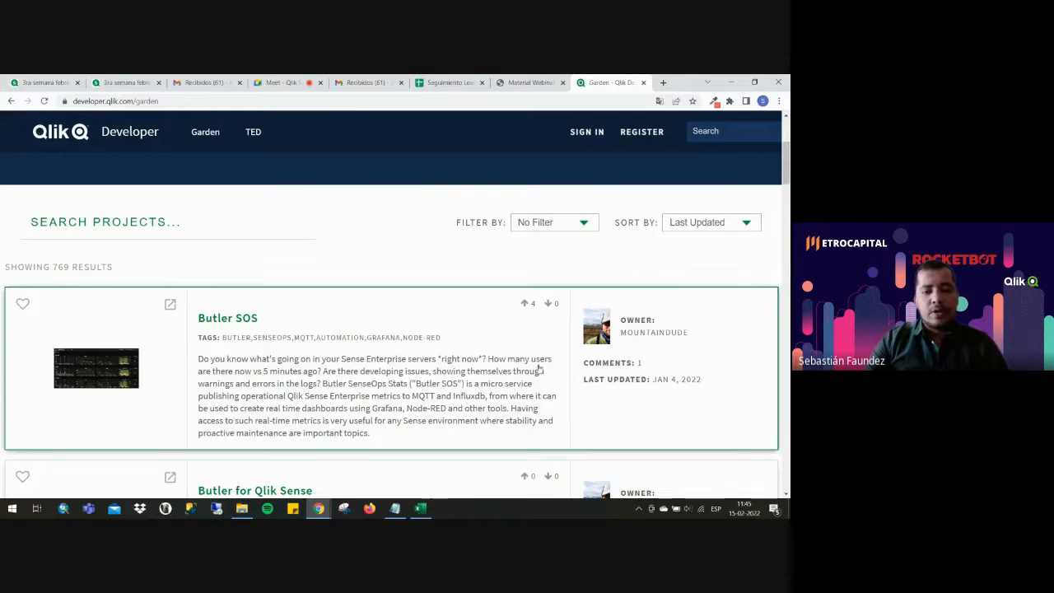
pyautogui.scroll(-1, 196, 326)
pyautogui.scroll(-3, 206, 426)
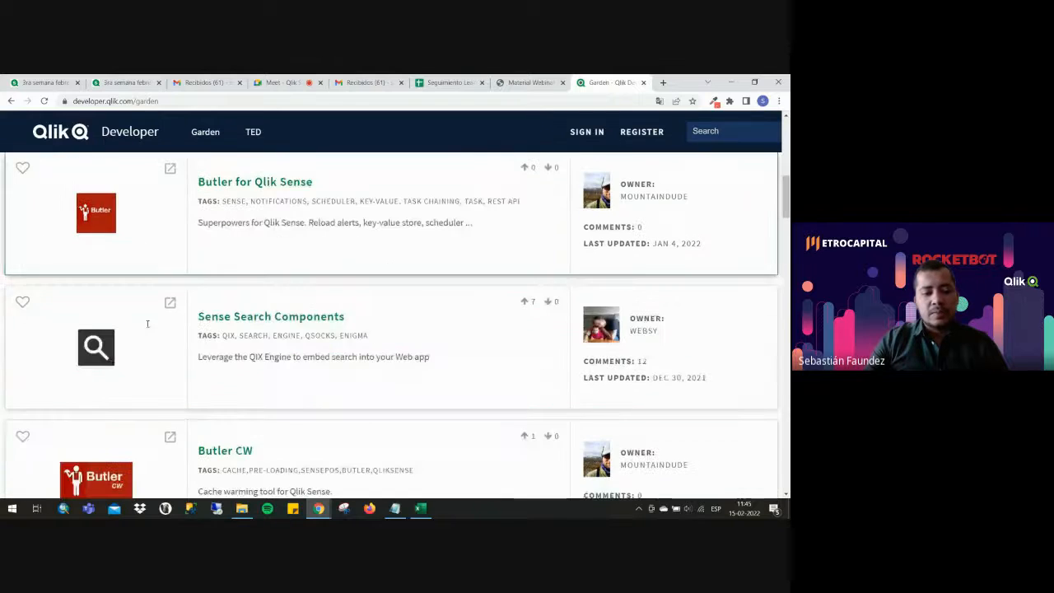
pyautogui.scroll(-2, 455, 371)
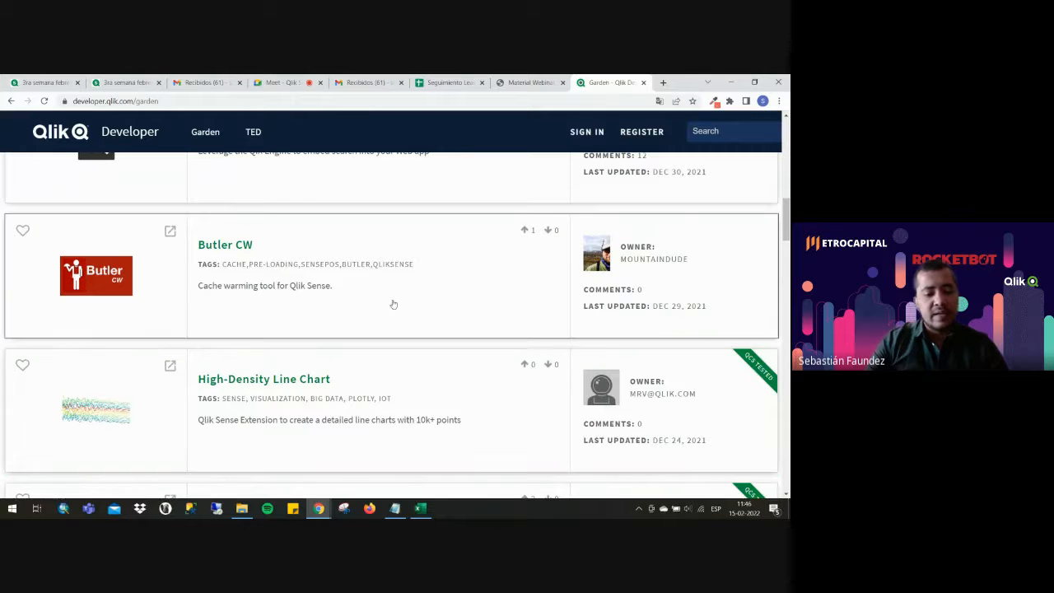
pyautogui.scroll(-3, 354, 288)
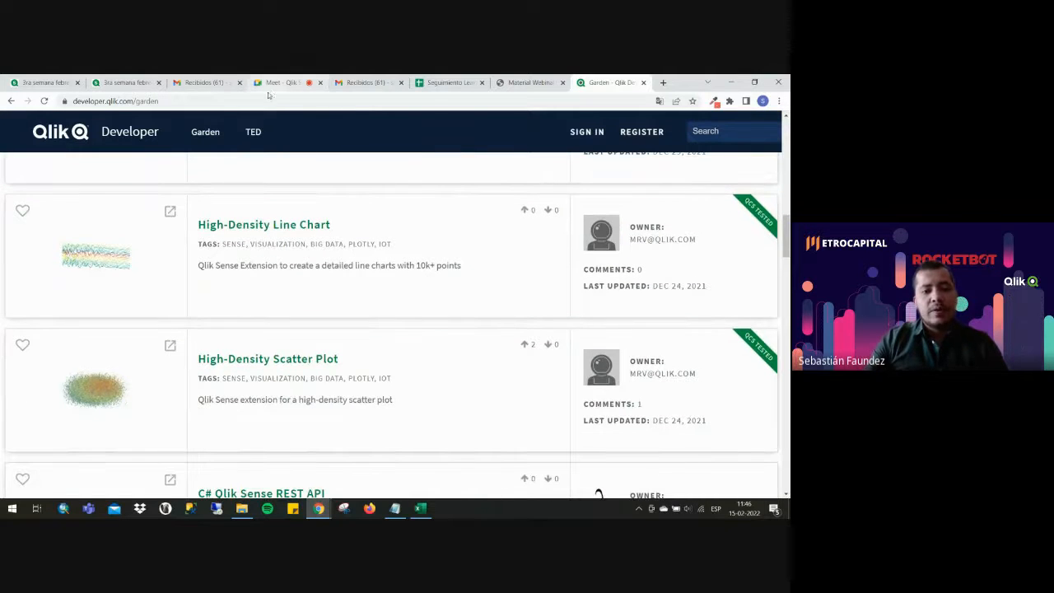
pyautogui.scroll(10, 282, 145)
pyautogui.scroll(3, 247, 247)
pyautogui.scroll(-2, 239, 329)
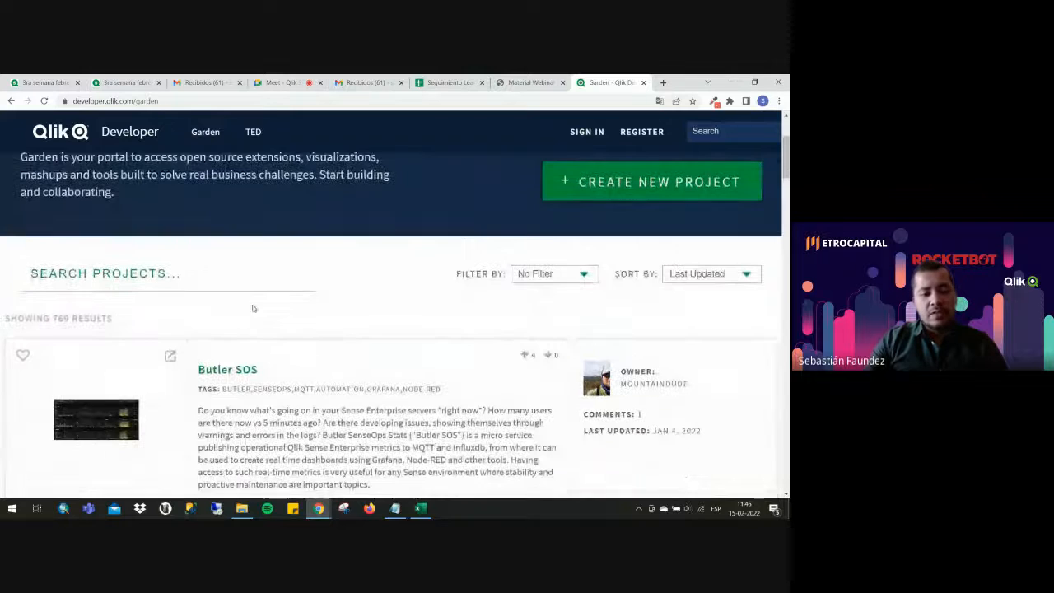
# Search the Garden projects for "quick" and open the Quick Table Viewer project.
pyautogui.click(230, 266)
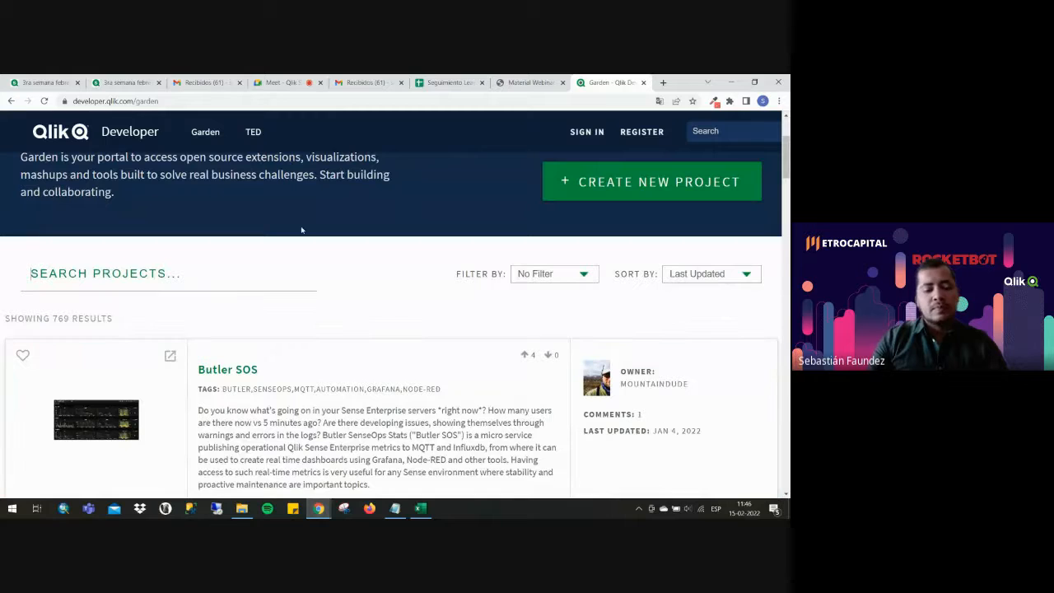
pyautogui.write('qlik')
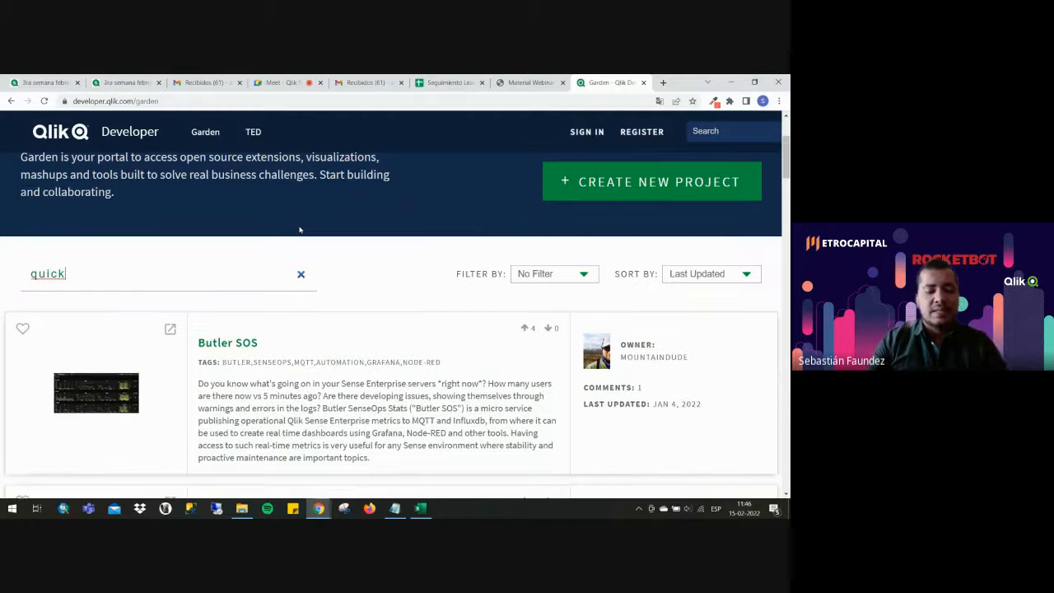
pyautogui.scroll(-2, 247, 284)
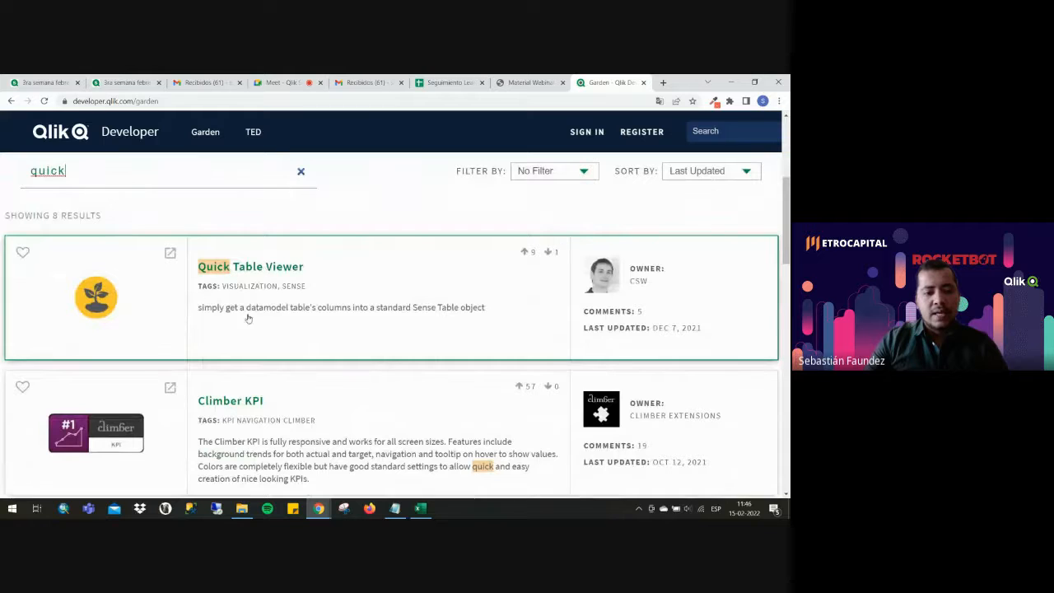
pyautogui.click(259, 268)
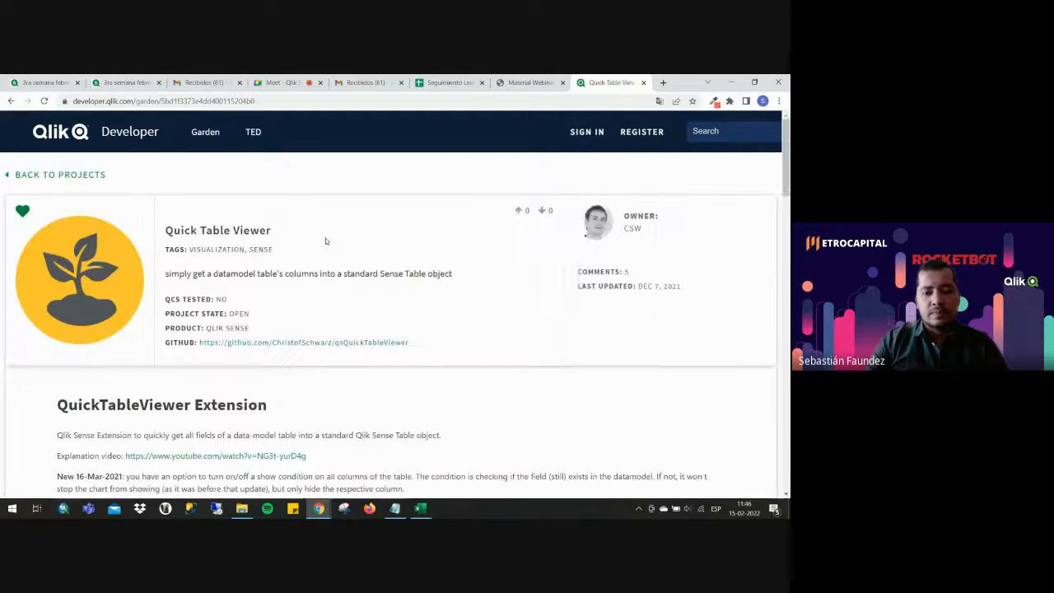
# Copy the web address of the Quick Table Viewer project page and send it in the Google Meet call chat.
pyautogui.moveTo(409, 342); pyautogui.dragTo(198, 345)
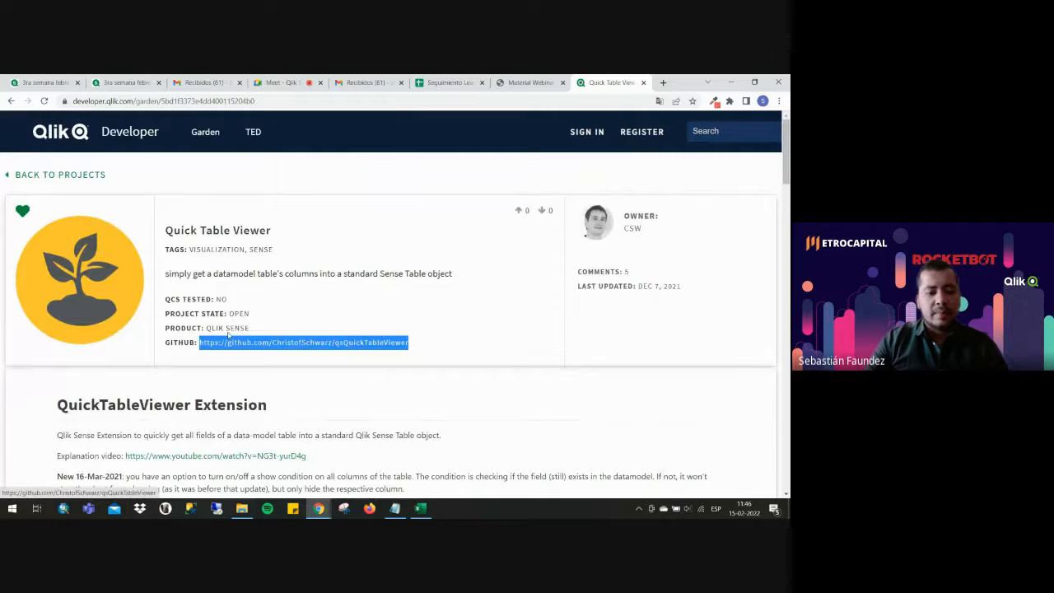
pyautogui.click(456, 99)
pyautogui.hotkey('ctrl', 'c')
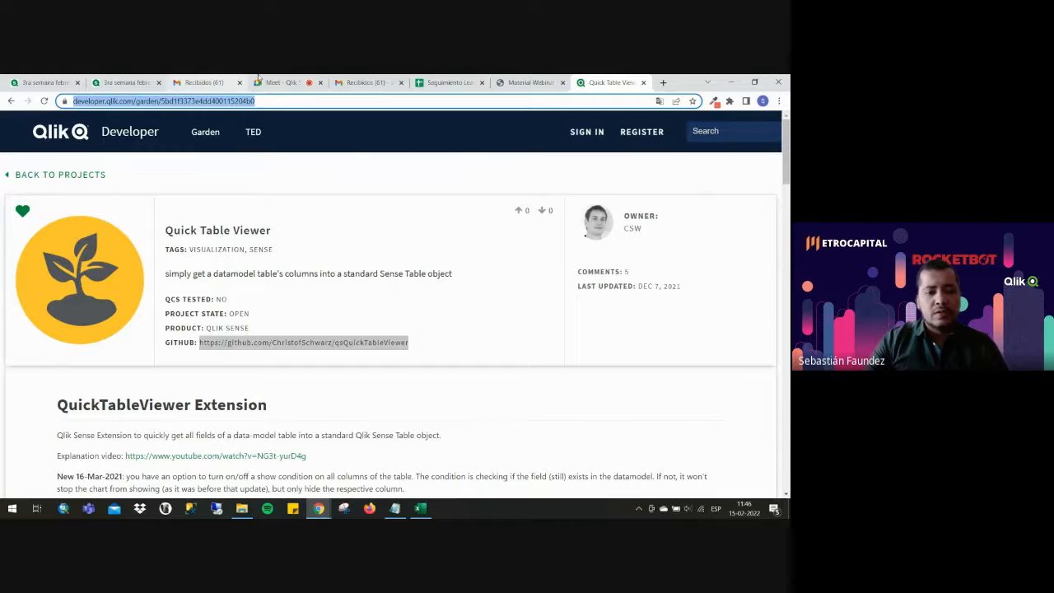
pyautogui.click(272, 81)
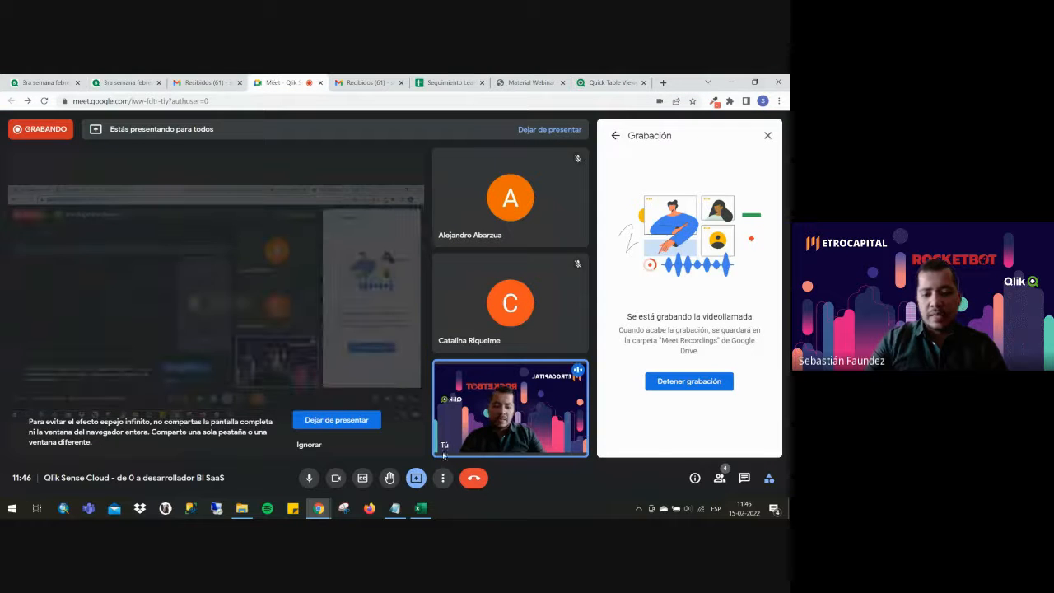
pyautogui.click(744, 478)
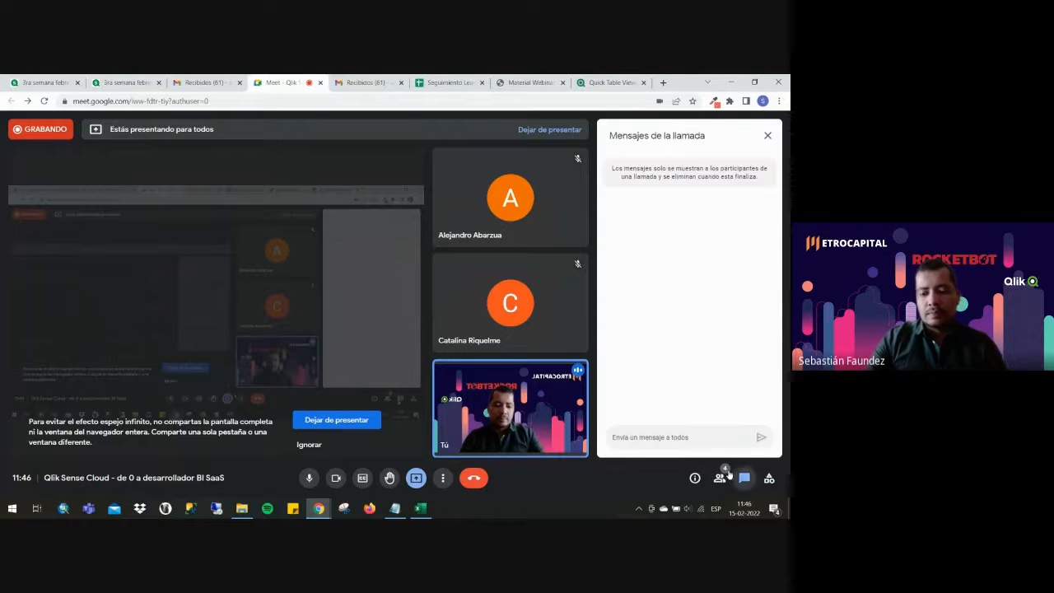
pyautogui.hotkey('ctrl', 'v')
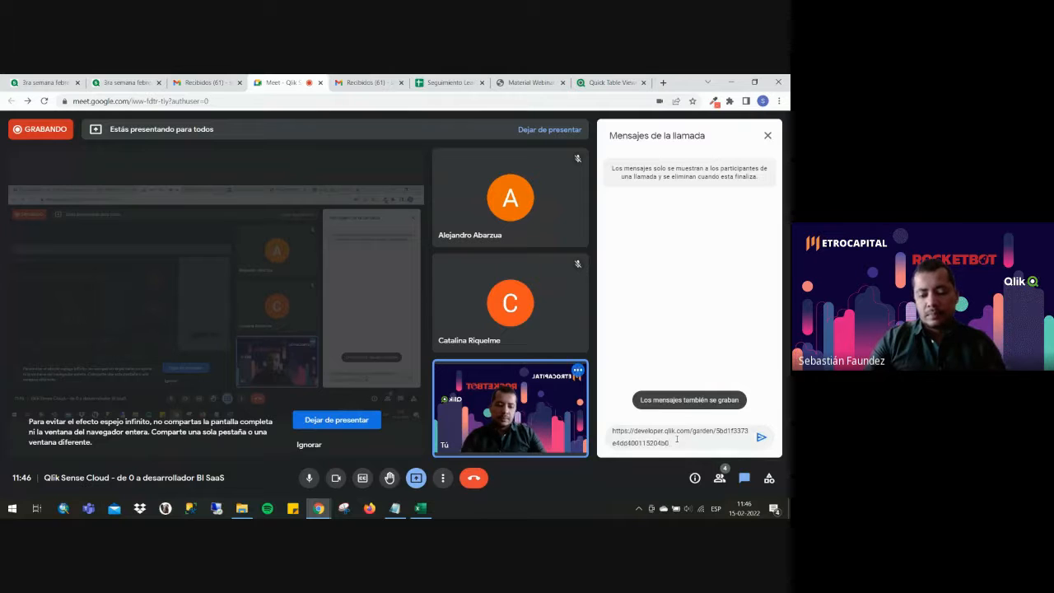
pyautogui.press('Return')
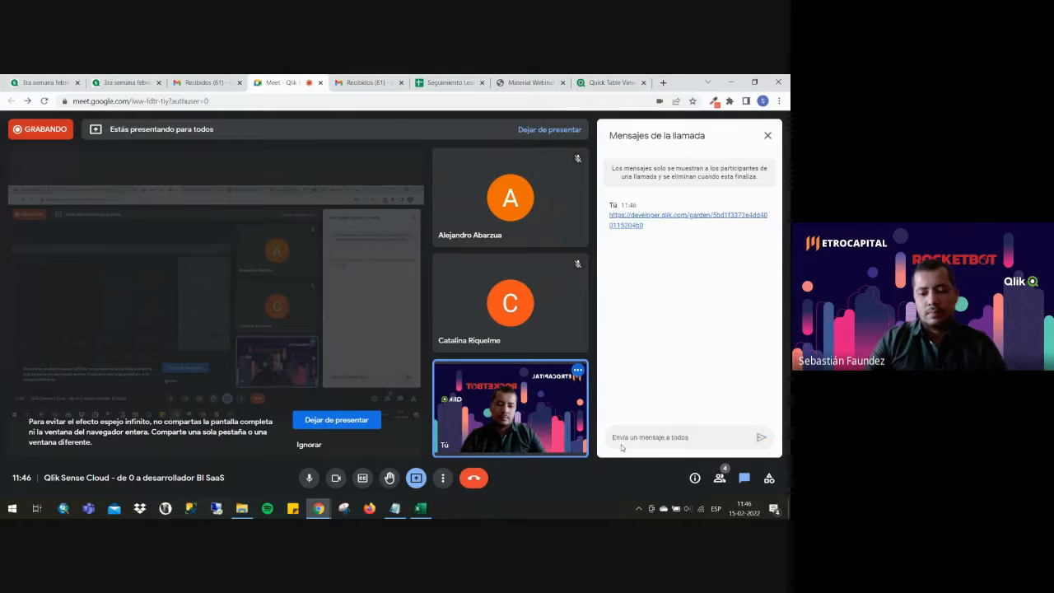
pyautogui.click(744, 477)
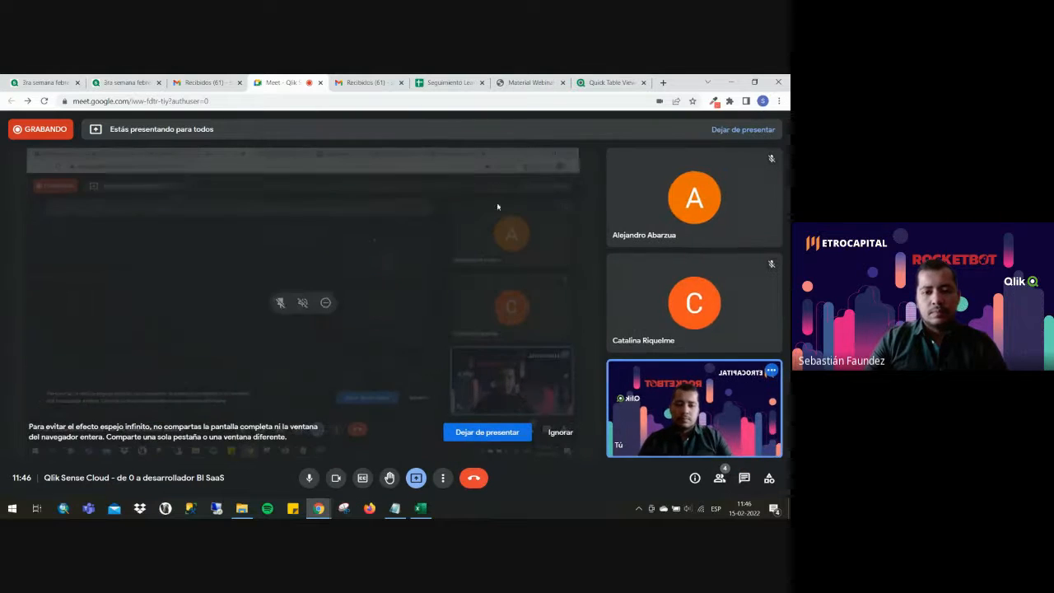
# Switch to the Qlik data load editor and review the load script of the Excel section.
pyautogui.click(41, 82)
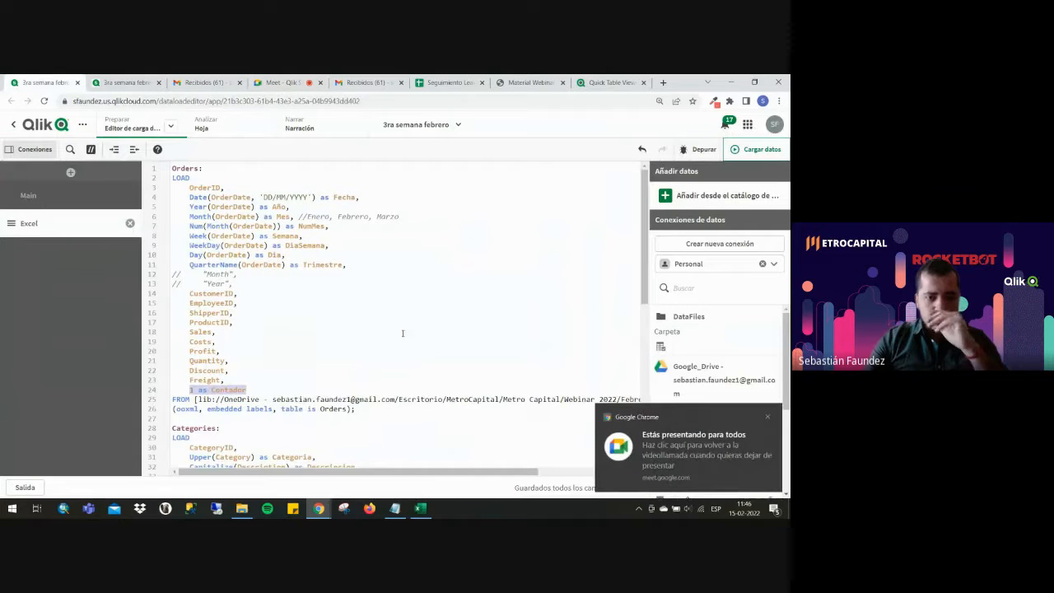
pyautogui.scroll(-10, 403, 333)
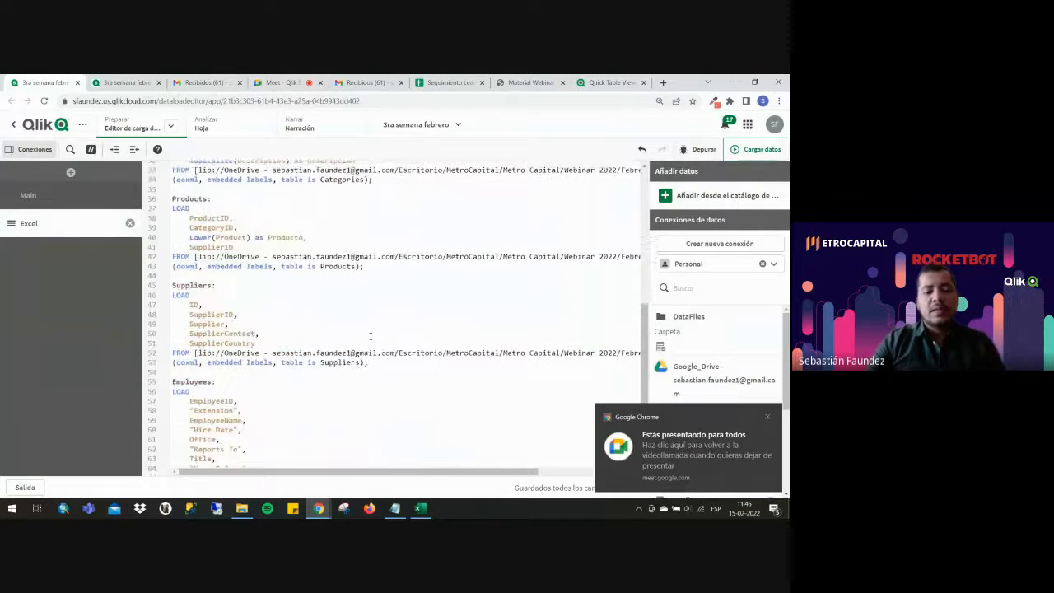
pyautogui.scroll(10, 371, 342)
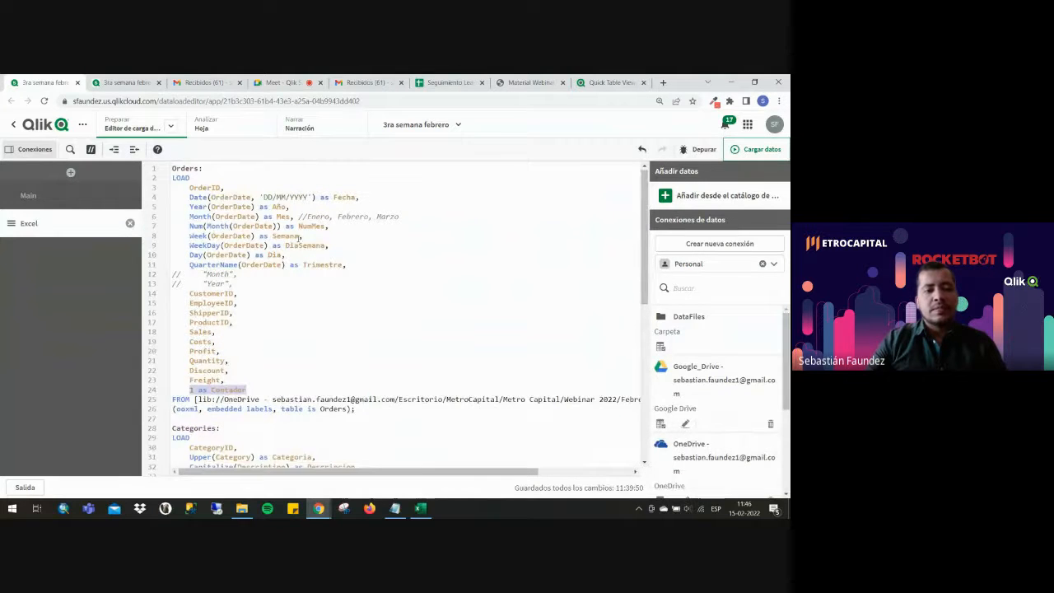
# Return to the Qlik sheet being edited and delete the Categories,Orders table and the untitled table below it.
pyautogui.click(128, 81)
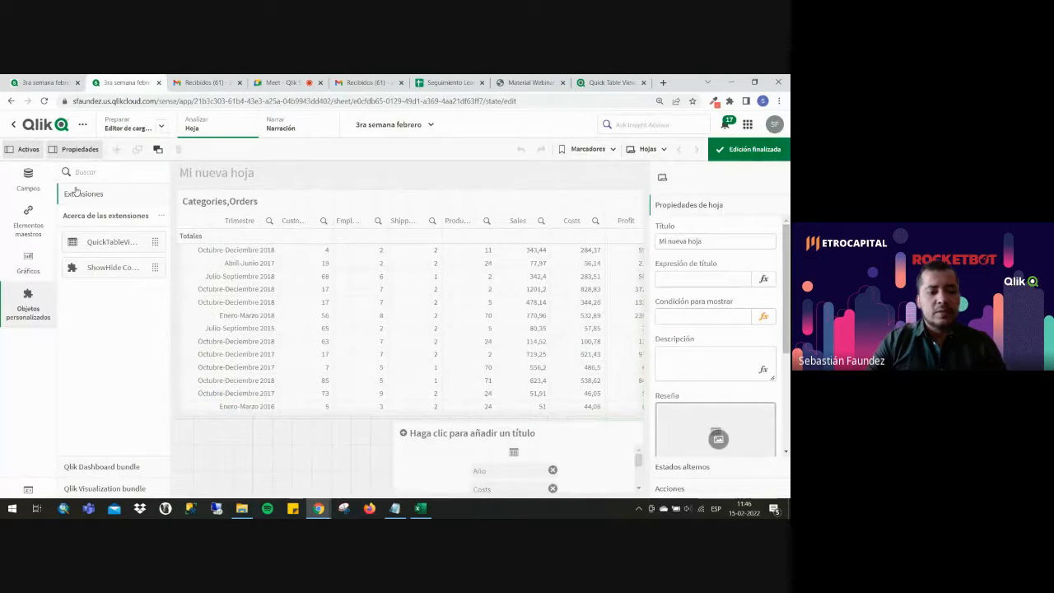
pyautogui.click(524, 281)
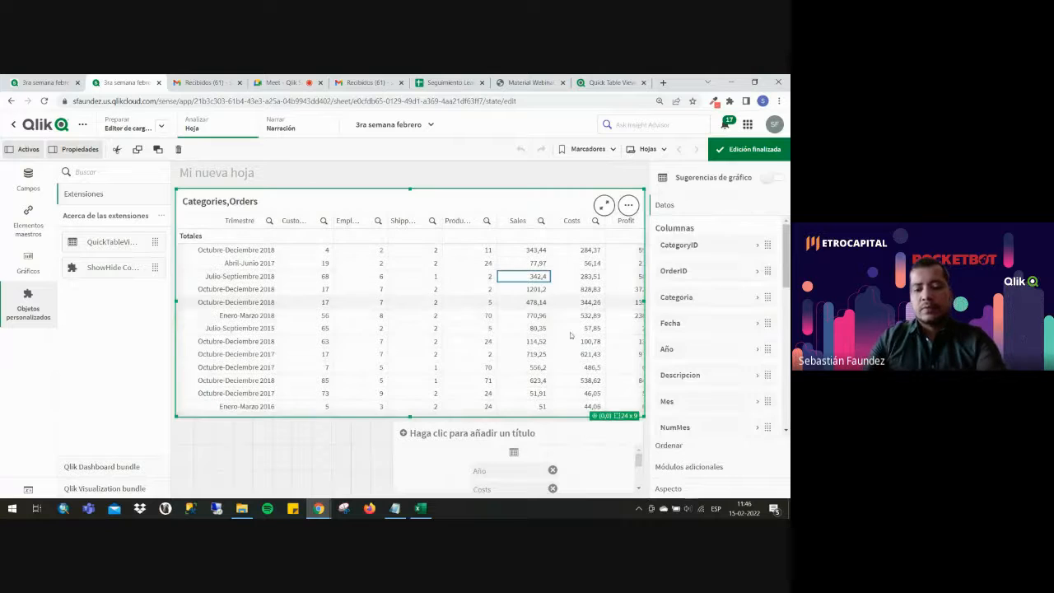
pyautogui.click(607, 467)
pyautogui.press('Delete')
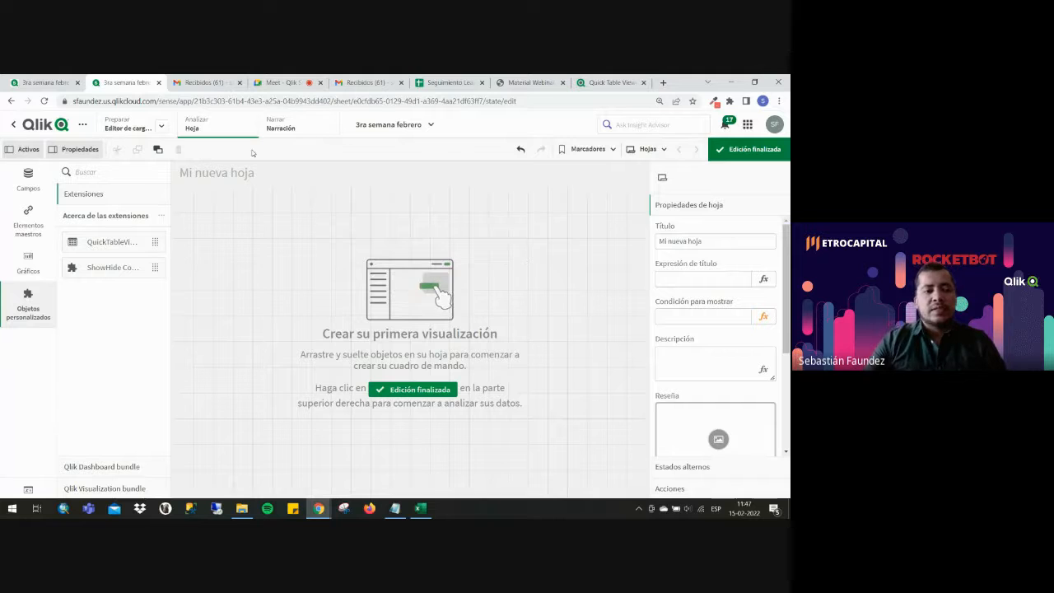
# Finish editing the emptied sheet and open Insight Advisor, ready to ask a question.
pyautogui.click(746, 150)
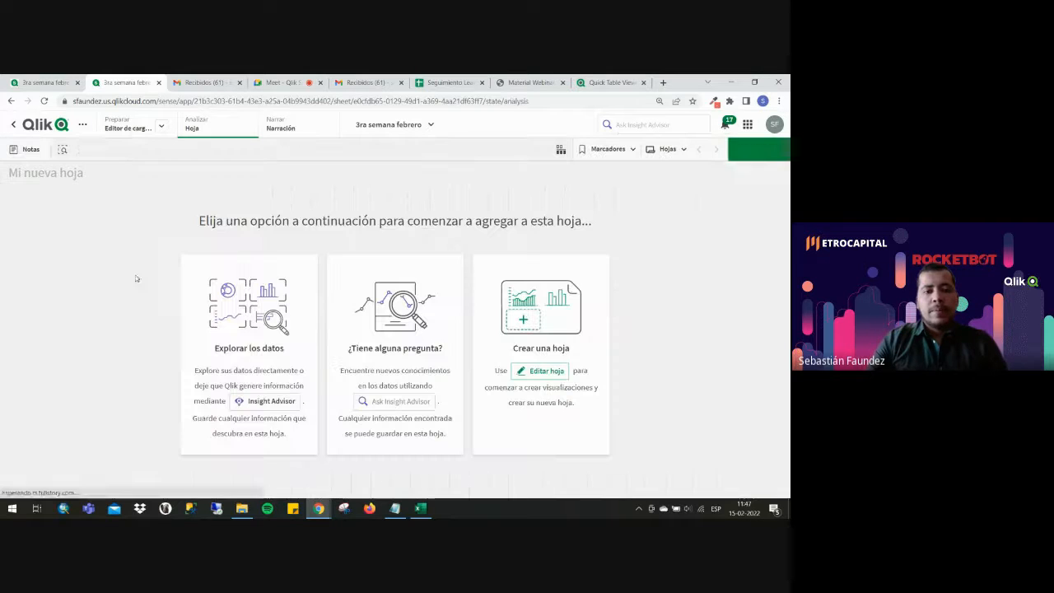
pyautogui.click(759, 149)
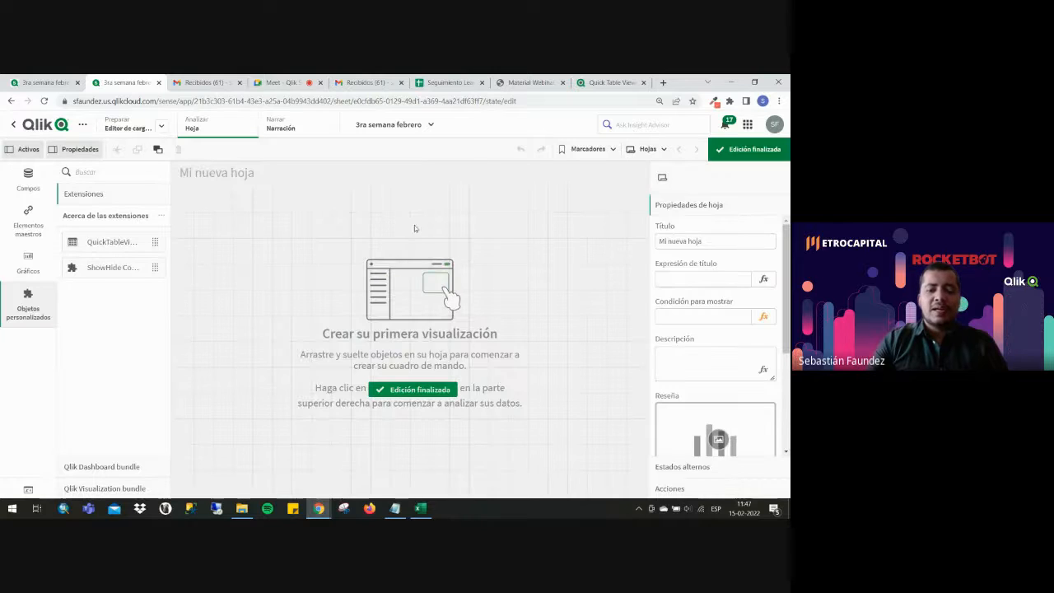
pyautogui.click(761, 152)
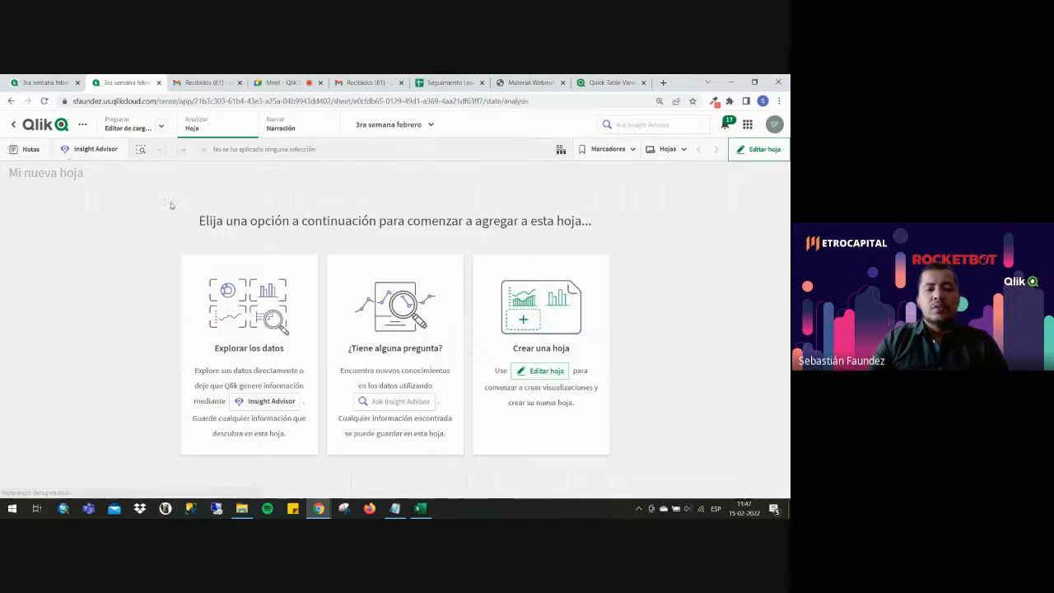
pyautogui.click(97, 150)
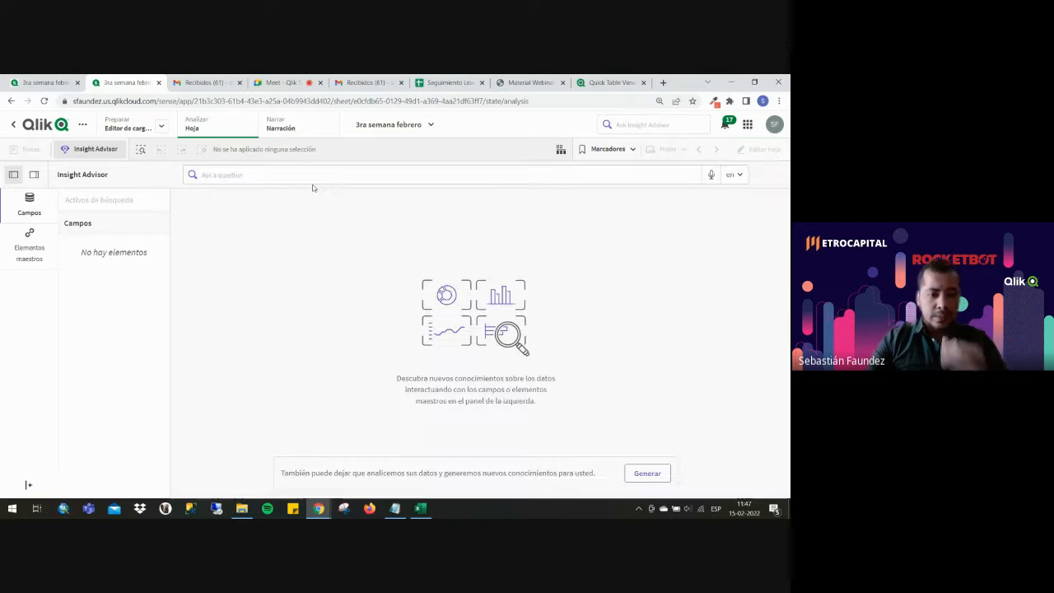
pyautogui.click(217, 174)
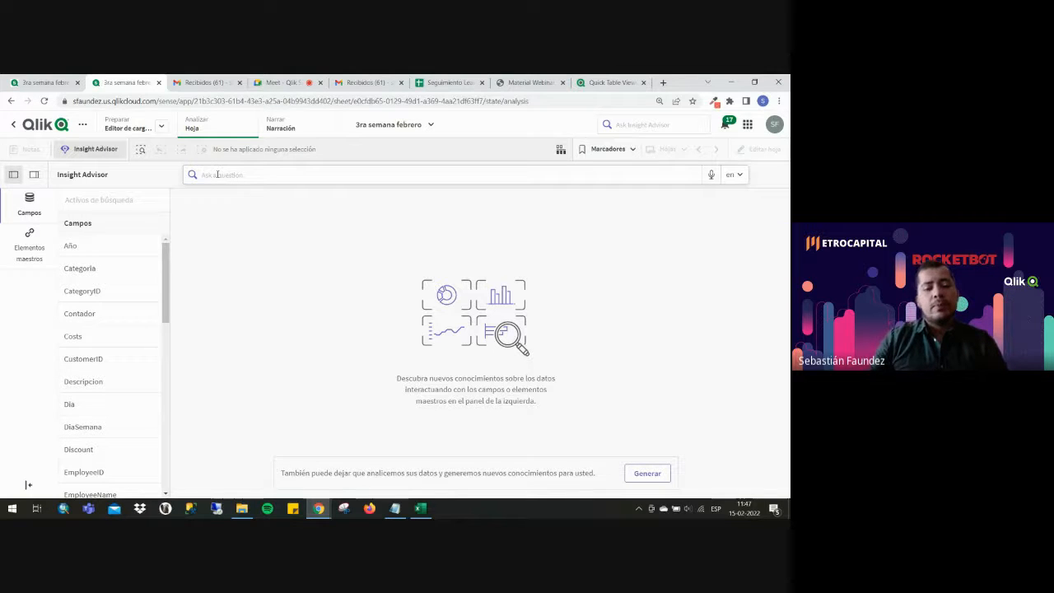
# Switch to the Excel workbook and check the Sales and Costs columns of the Orders sheet, then return to Qlik.
pyautogui.click(421, 509)
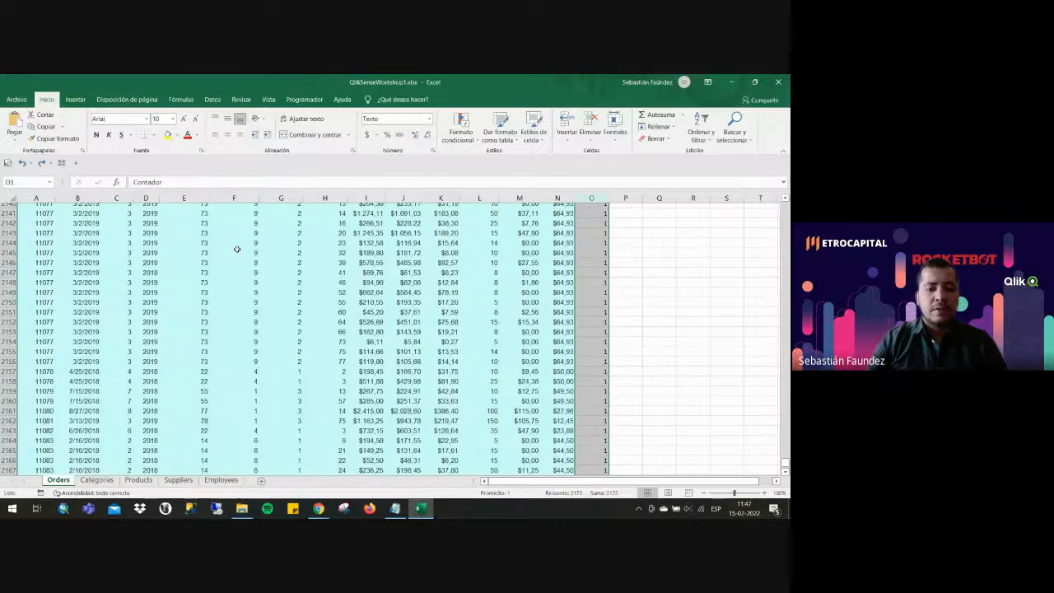
pyautogui.scroll(9, 236, 249)
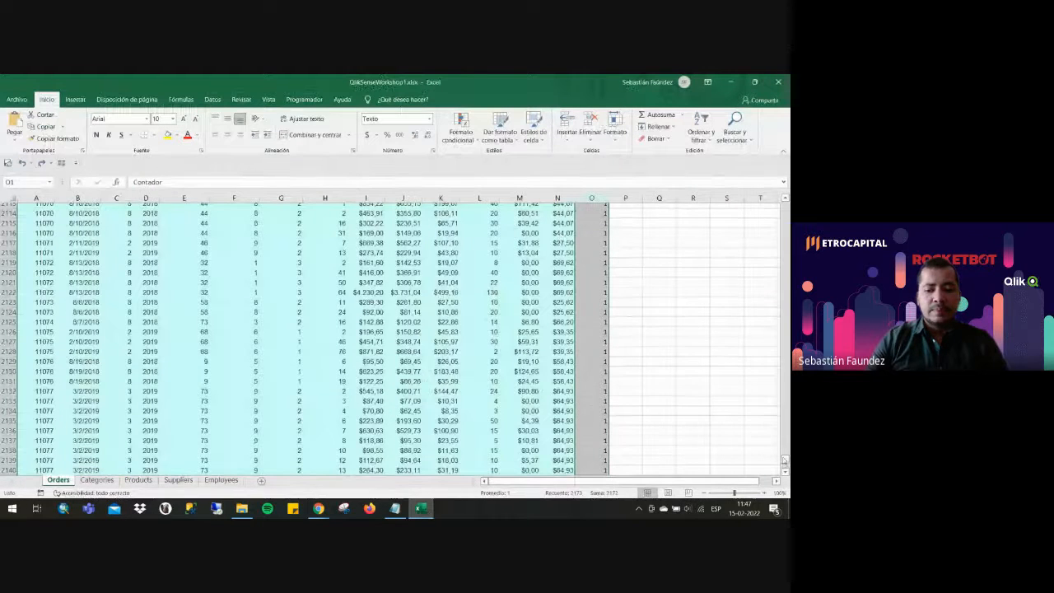
pyautogui.moveTo(785, 461); pyautogui.dragTo(785, 206)
pyautogui.click(367, 198)
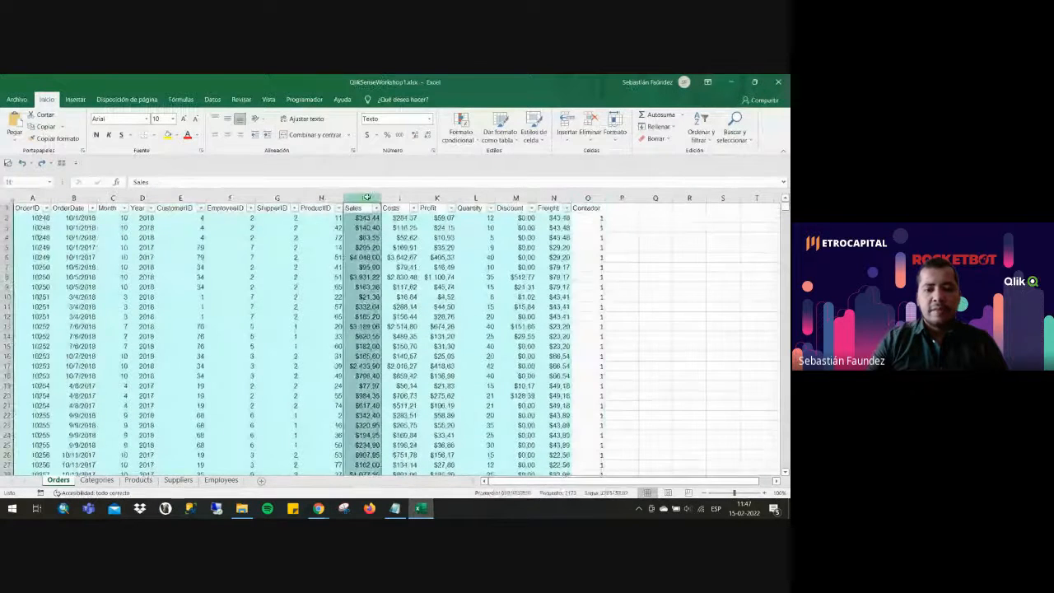
pyautogui.moveTo(367, 198); pyautogui.dragTo(406, 197)
pyautogui.click(731, 83)
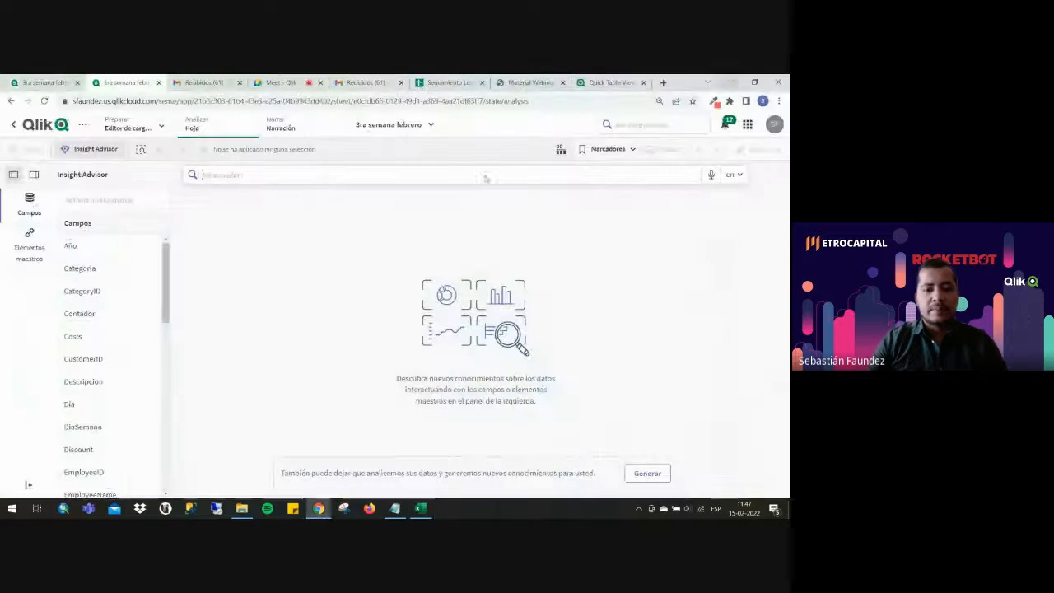
# Ask Insight Advisor about Sales, viewing the available query languages, and examine the charts it generates.
pyautogui.click(385, 175)
pyautogui.write('sales')
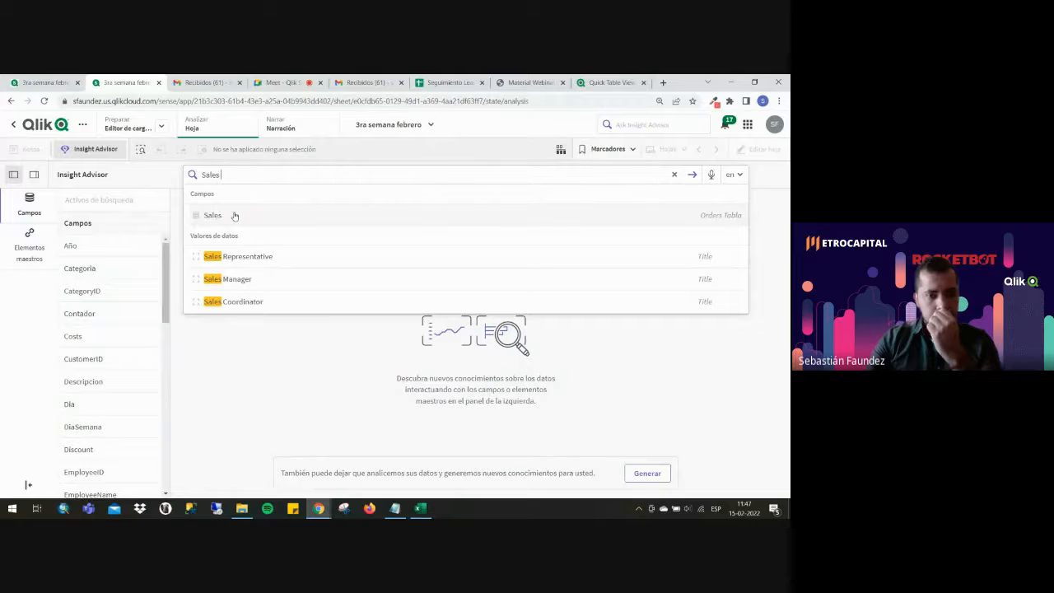
pyautogui.click(731, 175)
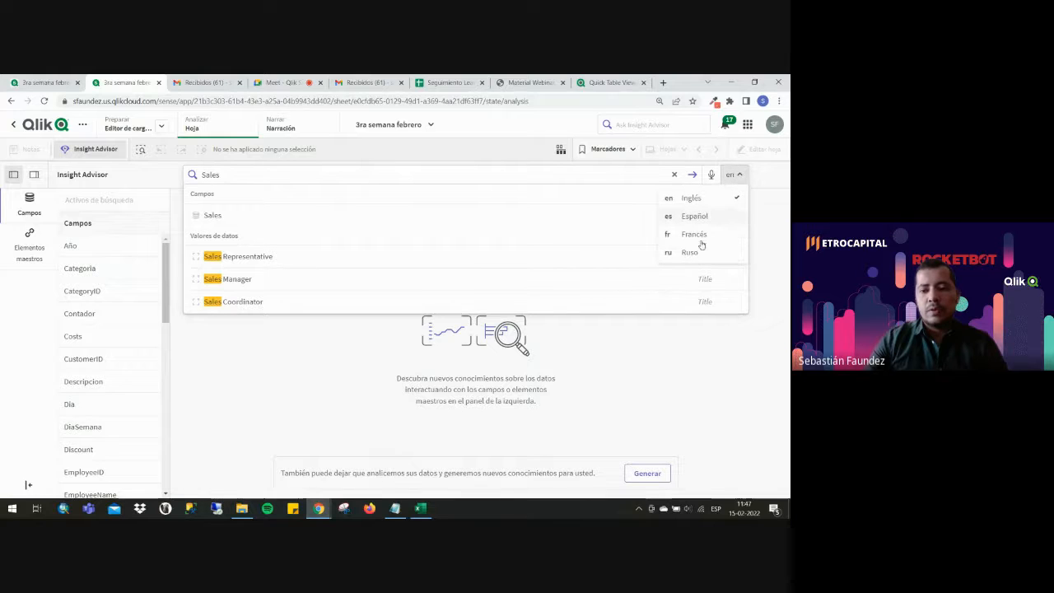
pyautogui.click(615, 172)
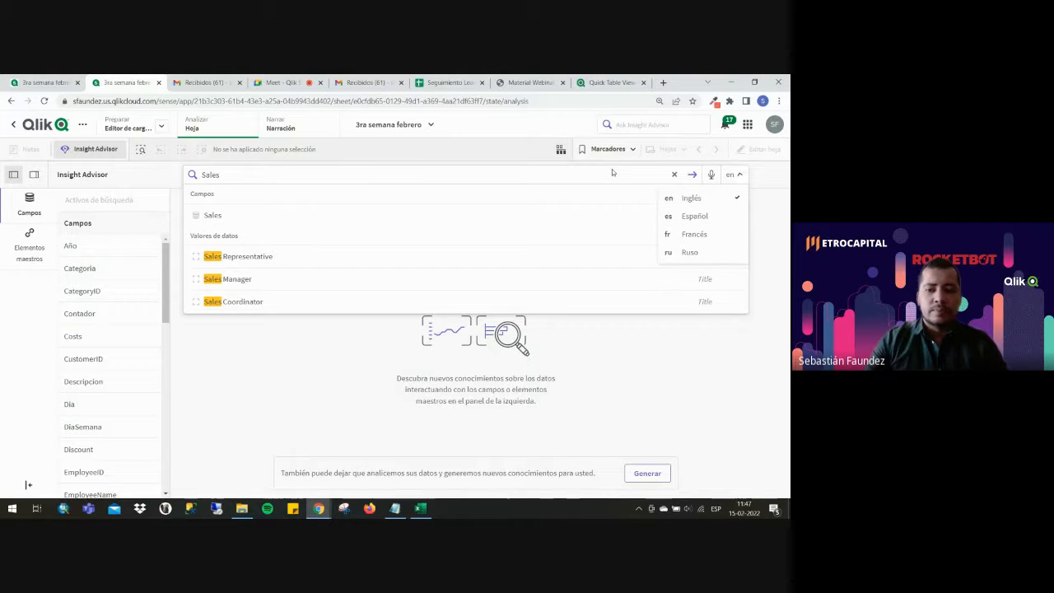
pyautogui.click(694, 175)
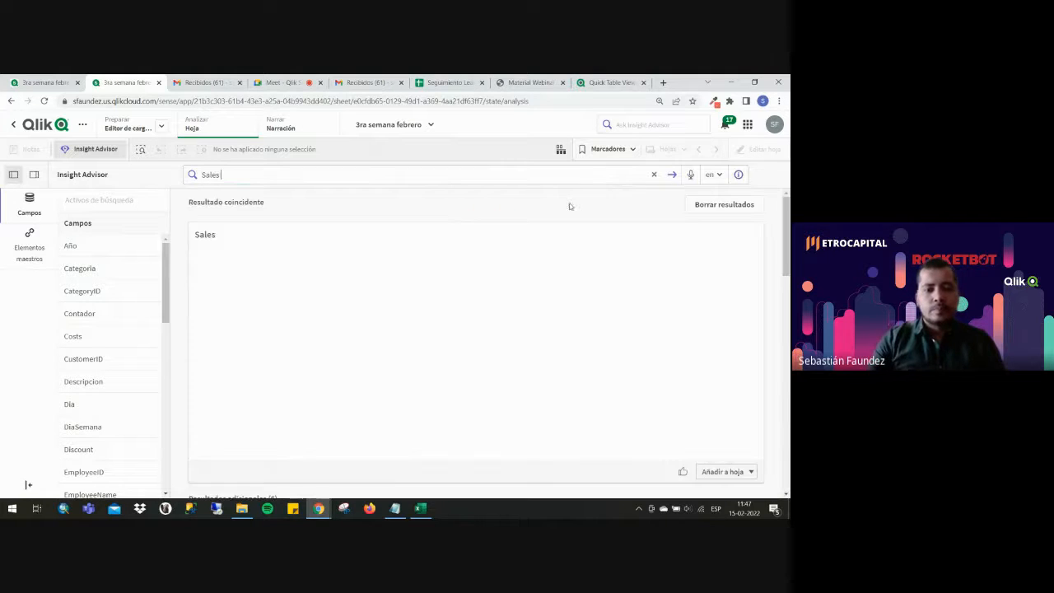
pyautogui.moveTo(788, 215); pyautogui.dragTo(789, 302)
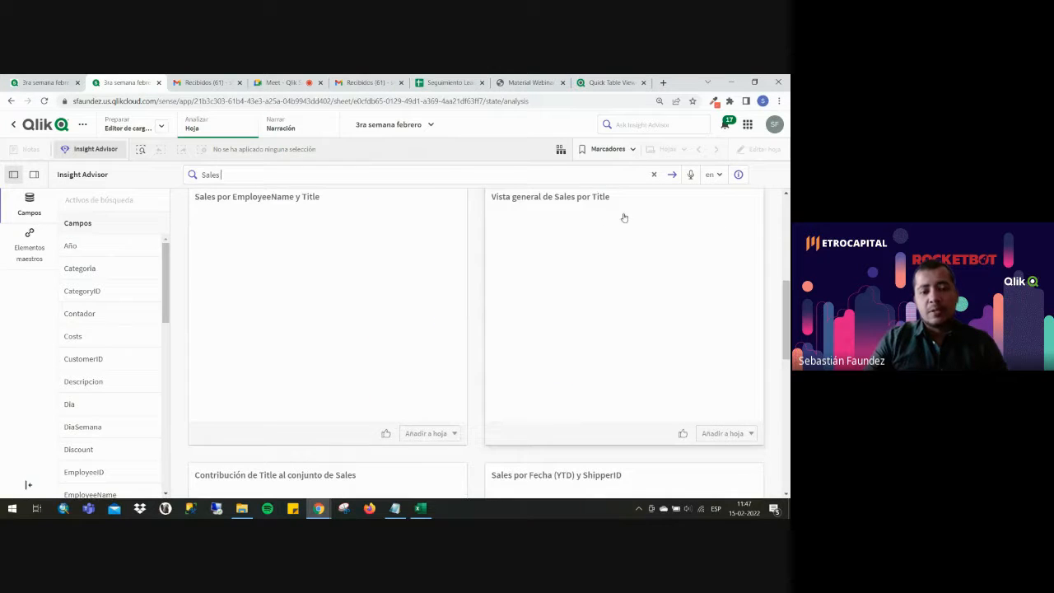
pyautogui.scroll(-1, 374, 310)
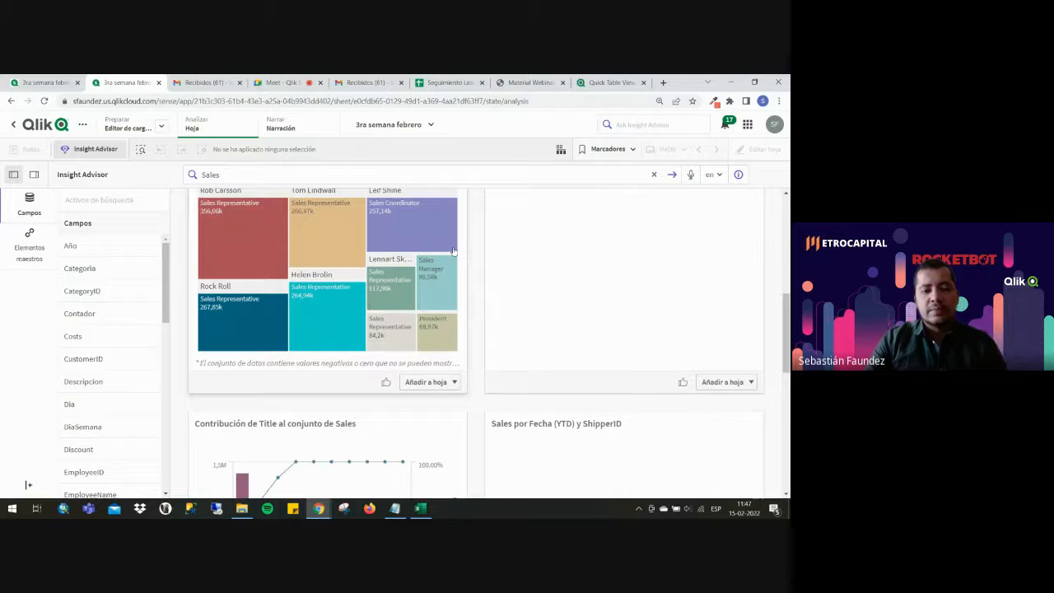
pyautogui.scroll(-1, 399, 276)
pyautogui.scroll(-3, 563, 278)
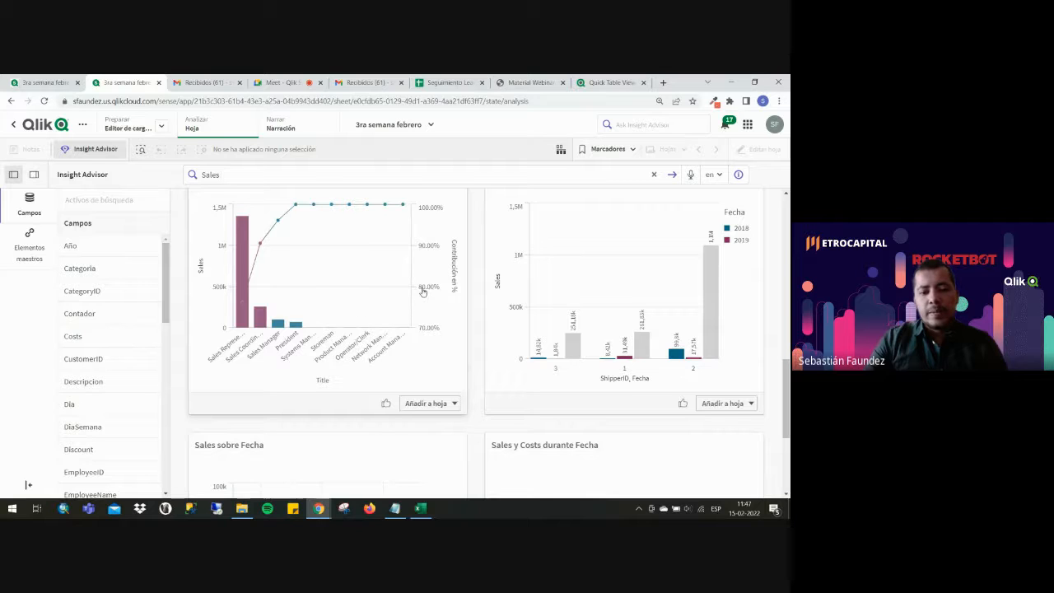
pyautogui.scroll(3, 422, 291)
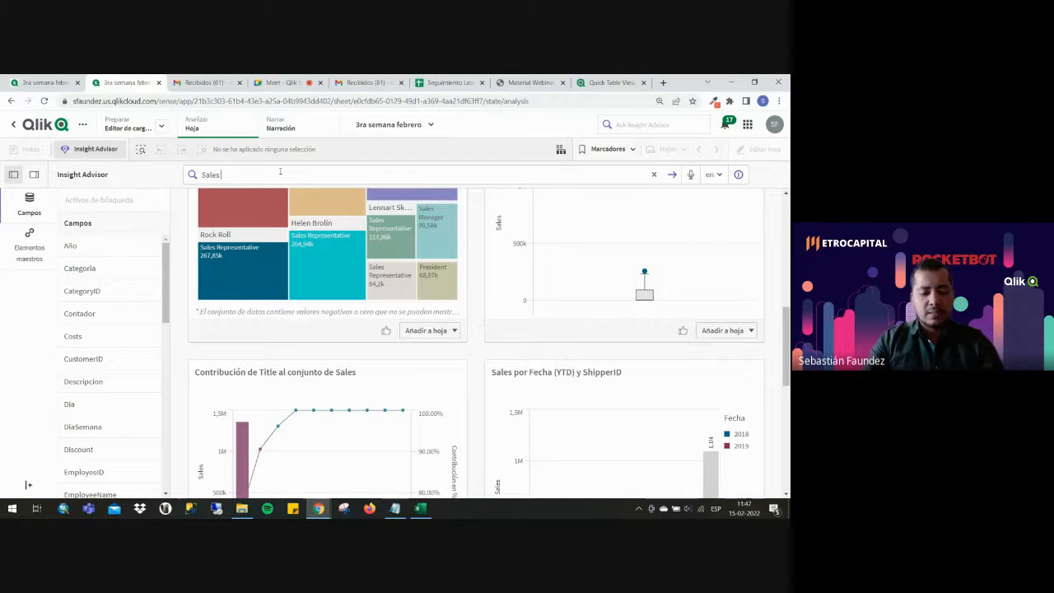
# Extend the Insight Advisor question to "Sales by Mes" and examine the monthly sales charts and values table.
pyautogui.write('by')
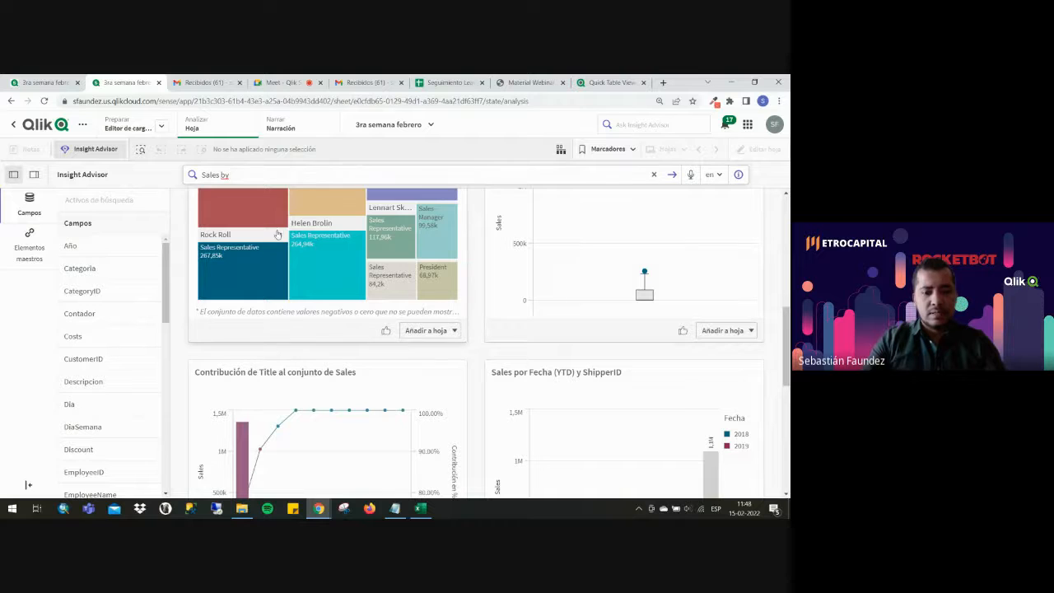
pyautogui.scroll(-1, 283, 239)
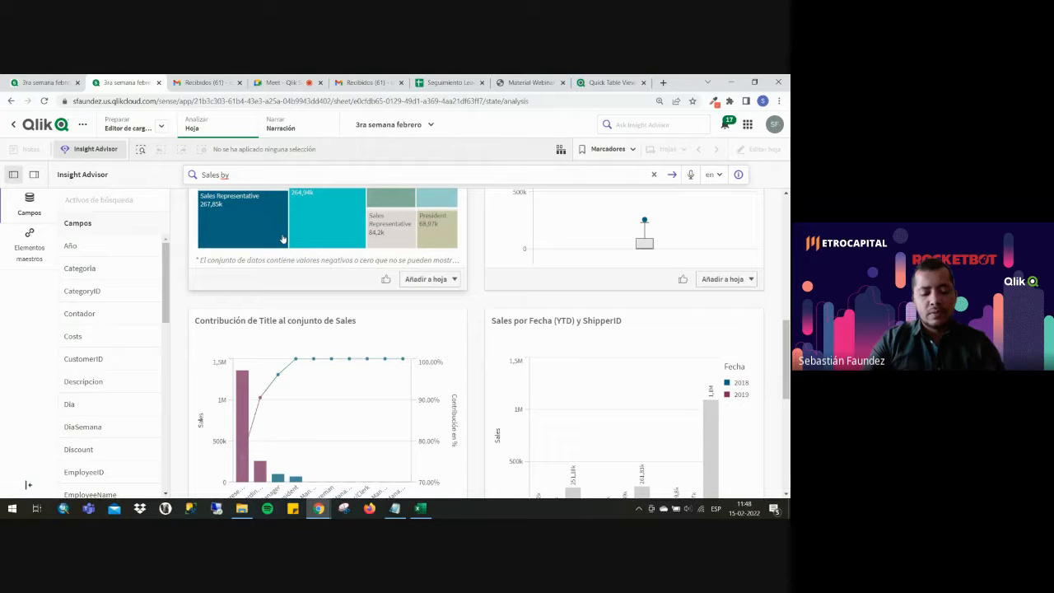
pyautogui.write('mes')
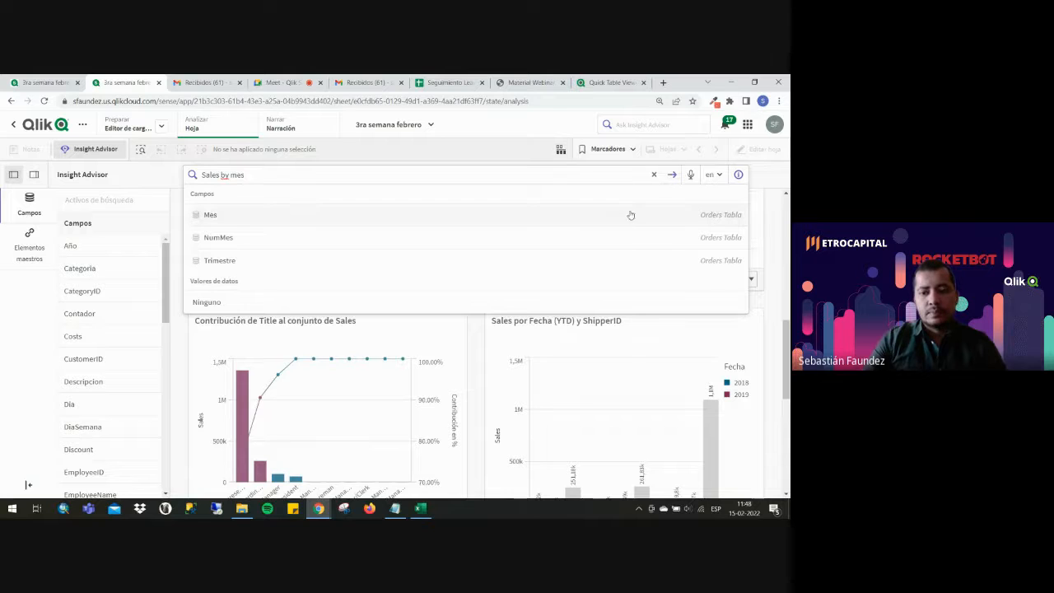
pyautogui.click(673, 175)
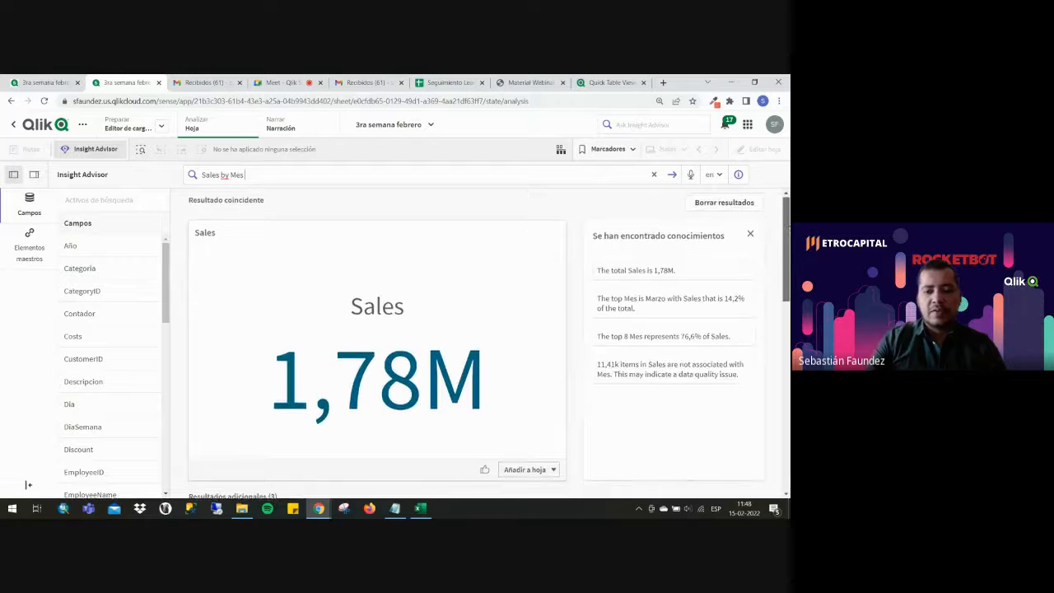
pyautogui.scroll(-5, 486, 342)
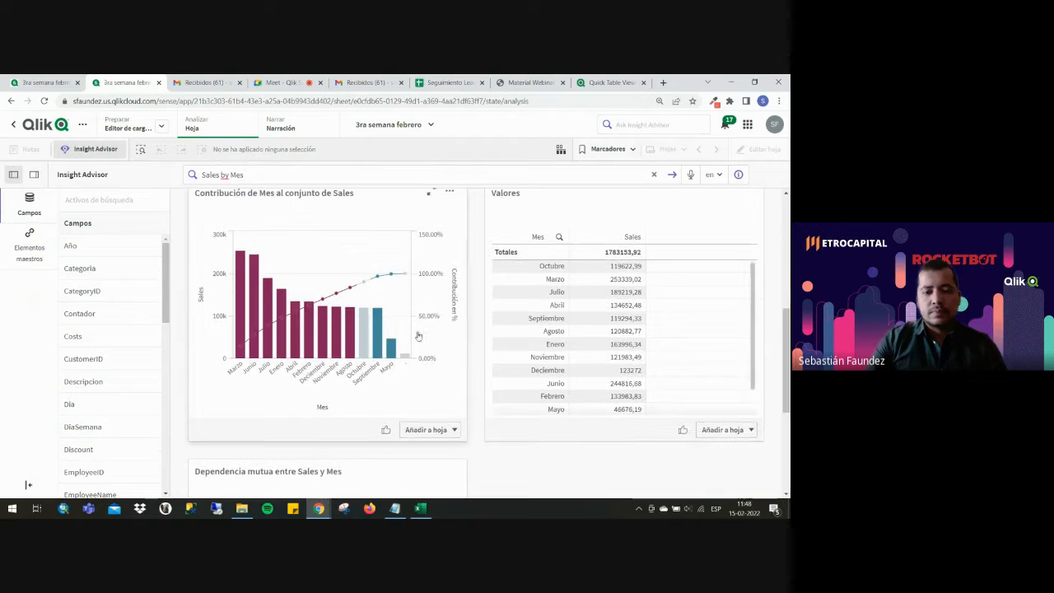
# Change the Insight Advisor question to "Sales by Fecha" and examine the control charts, values table and anomaly charts it generates.
pyautogui.moveTo(788, 375); pyautogui.dragTo(787, 260)
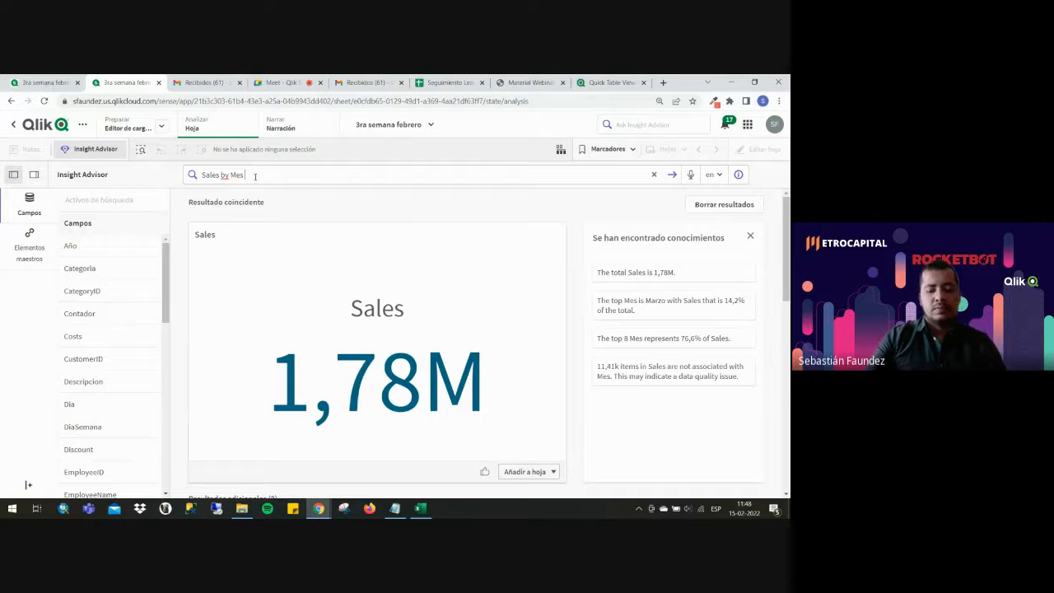
pyautogui.press('BackSpace')
pyautogui.press('BackSpace')
pyautogui.press('BackSpace')
pyautogui.write('fe')
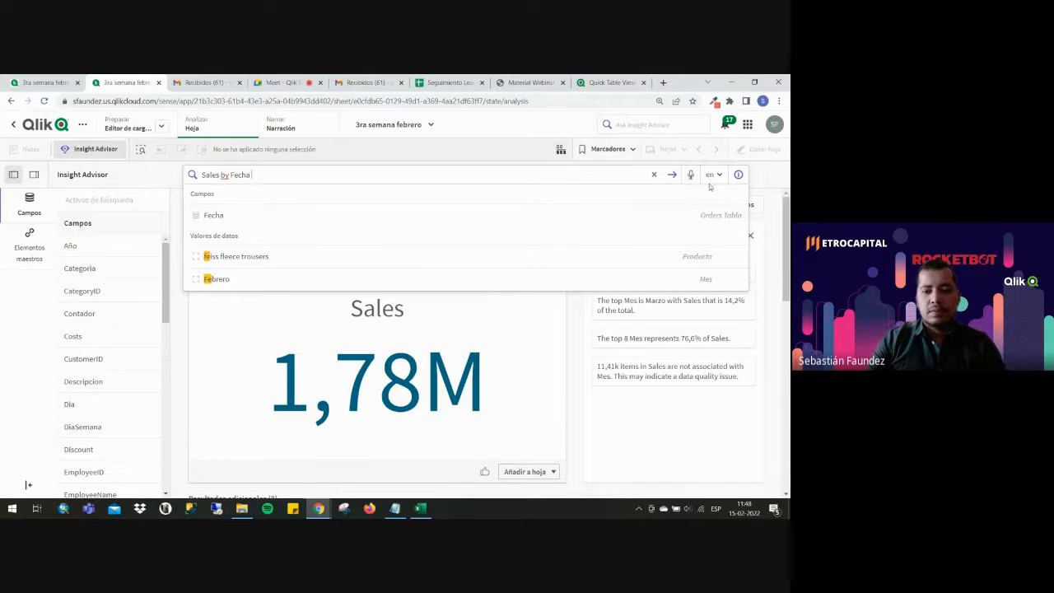
pyautogui.click(673, 174)
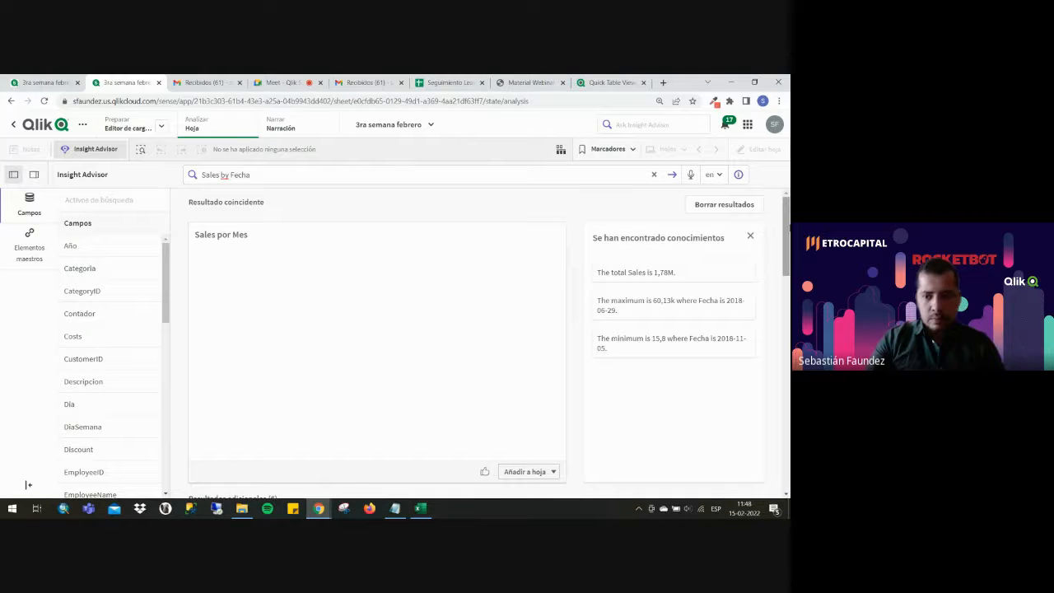
pyautogui.moveTo(787, 227); pyautogui.dragTo(784, 309)
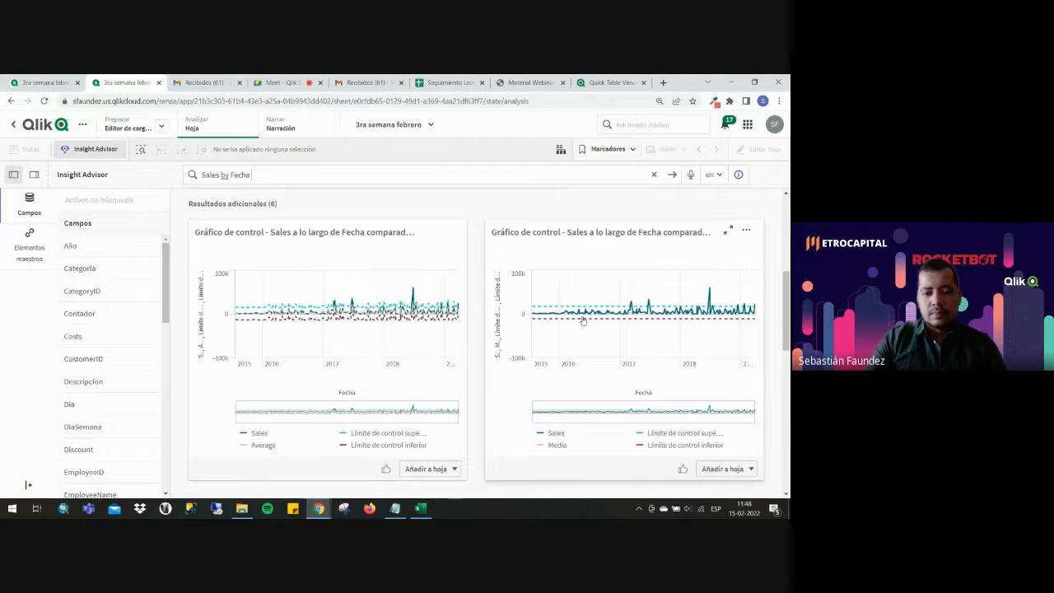
pyautogui.moveTo(788, 306); pyautogui.dragTo(785, 450)
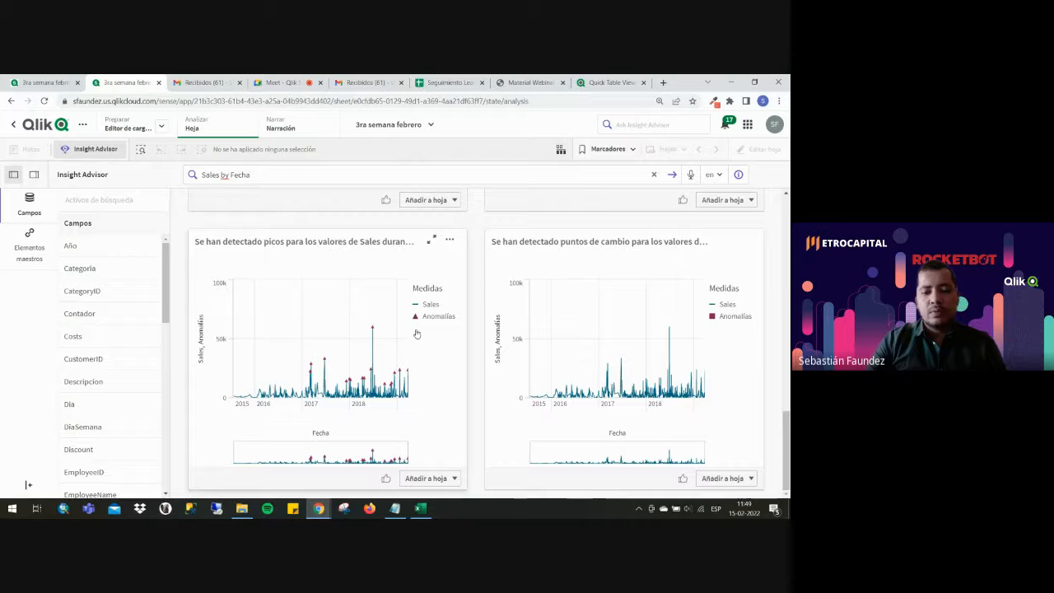
# Change the Insight Advisor question to "Sales by Semana" and examine its sales chart, correlation and mutual dependency results.
pyautogui.scroll(5, 486, 319)
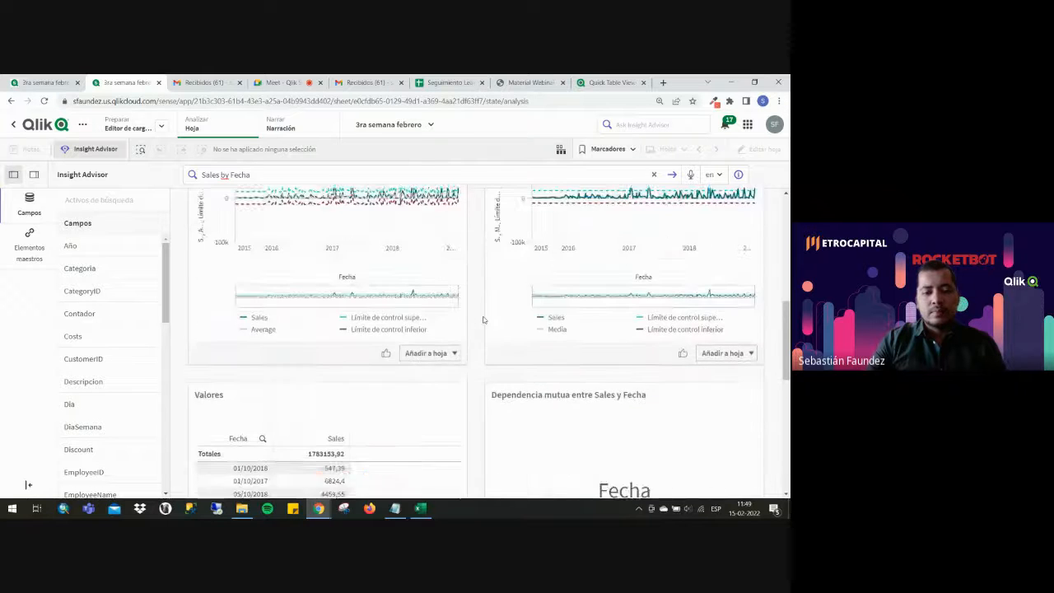
pyautogui.scroll(10, 483, 320)
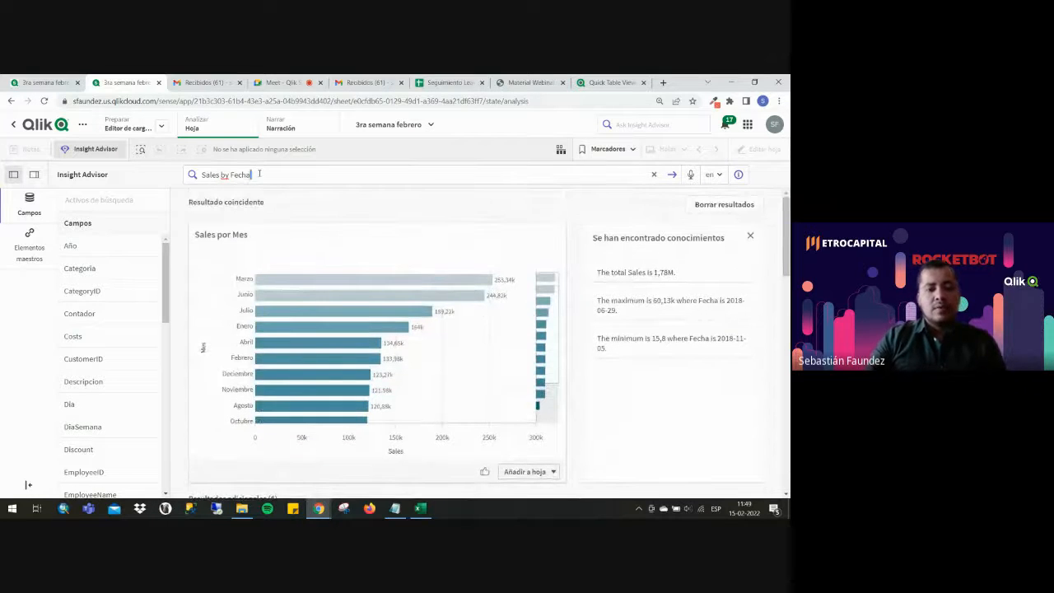
pyautogui.press('BackSpace')
pyautogui.press('BackSpace')
pyautogui.press('BackSpace')
pyautogui.press('BackSpace')
pyautogui.press('BackSpace')
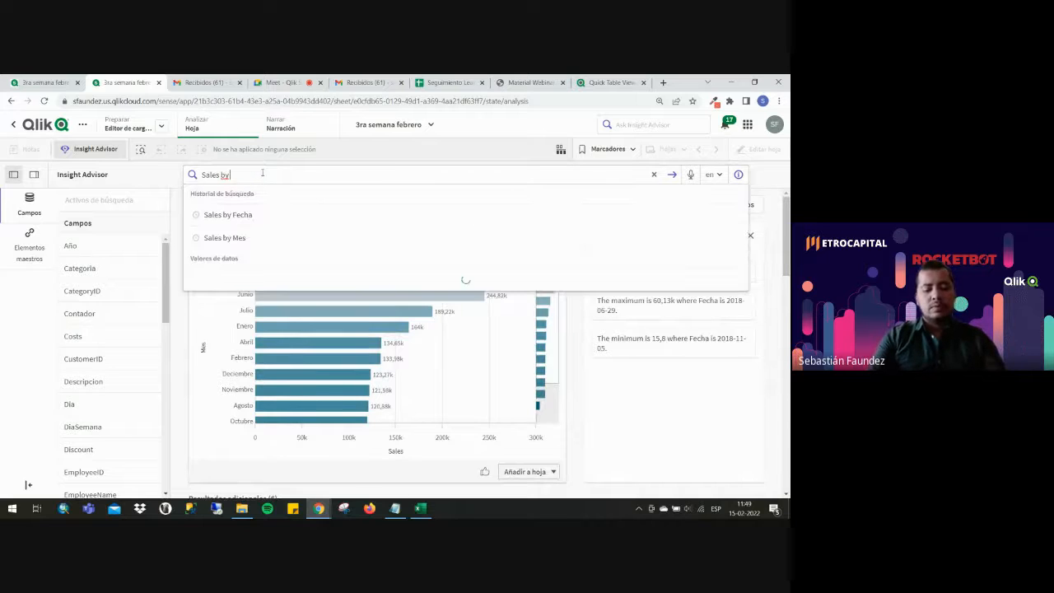
pyautogui.write('sem')
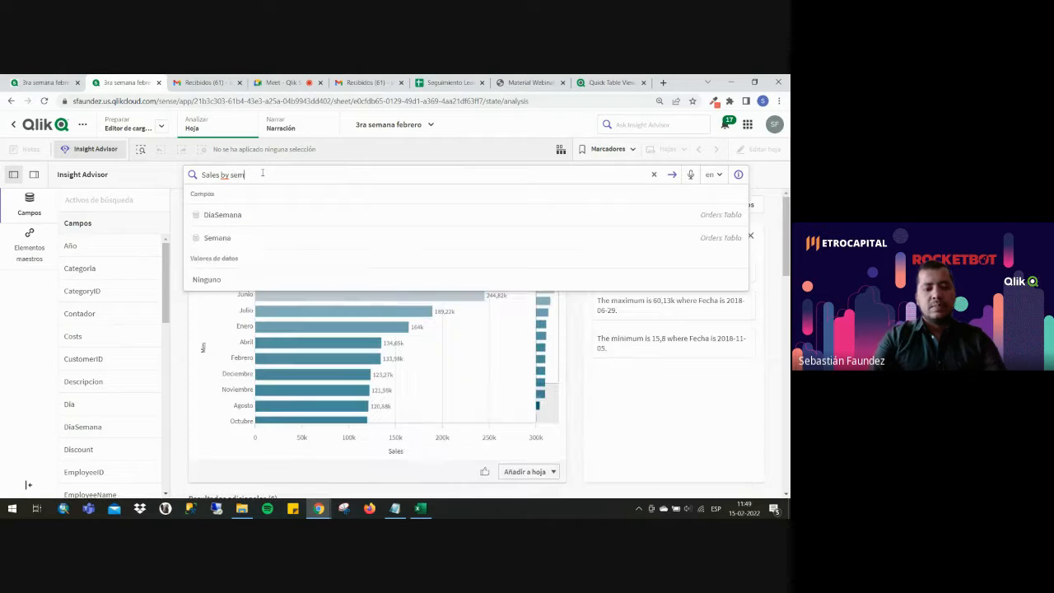
pyautogui.click(231, 235)
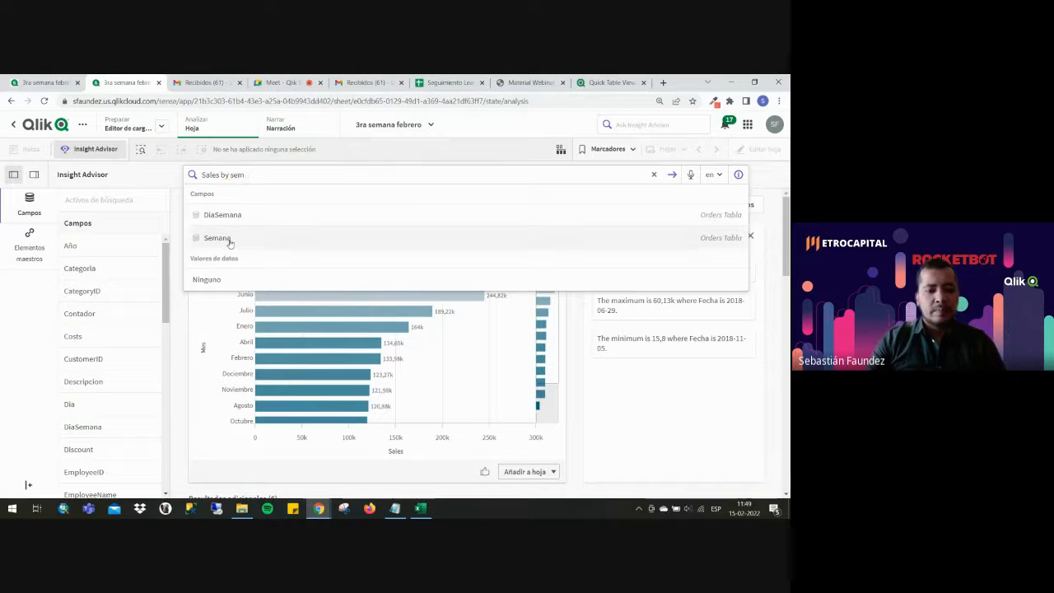
pyautogui.click(672, 175)
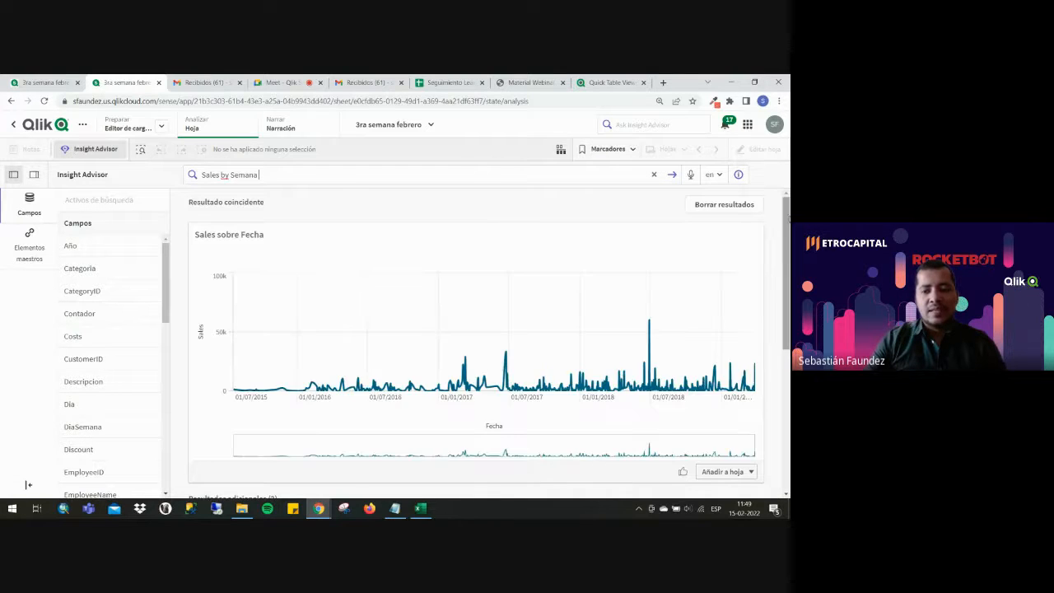
pyautogui.scroll(-5, 775, 330)
pyautogui.scroll(-2, 680, 266)
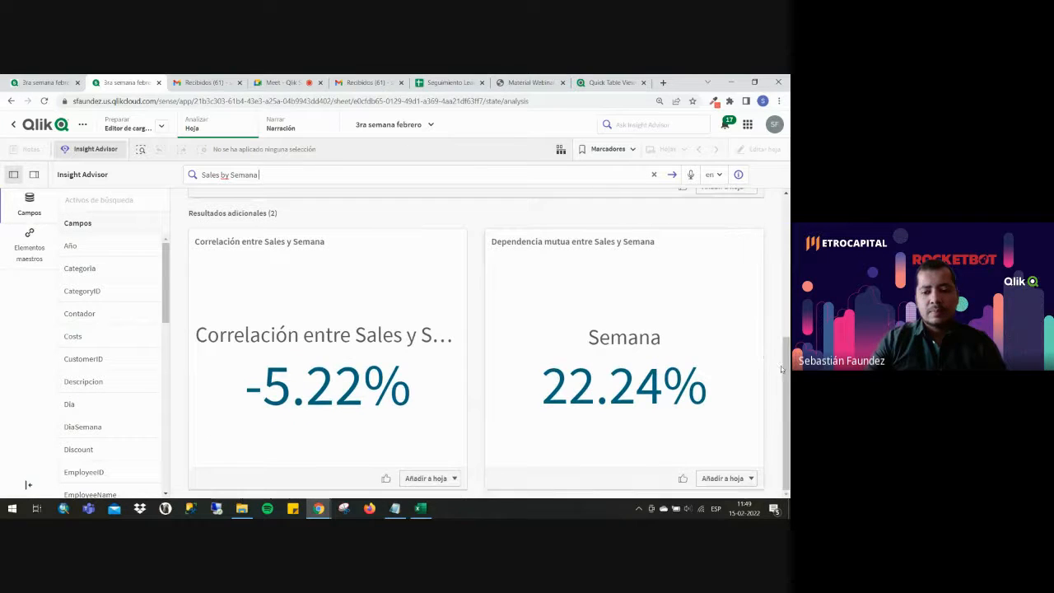
# Return the Insight Advisor question to "Sales by Mes" and generate its results again.
pyautogui.scroll(5, 766, 354)
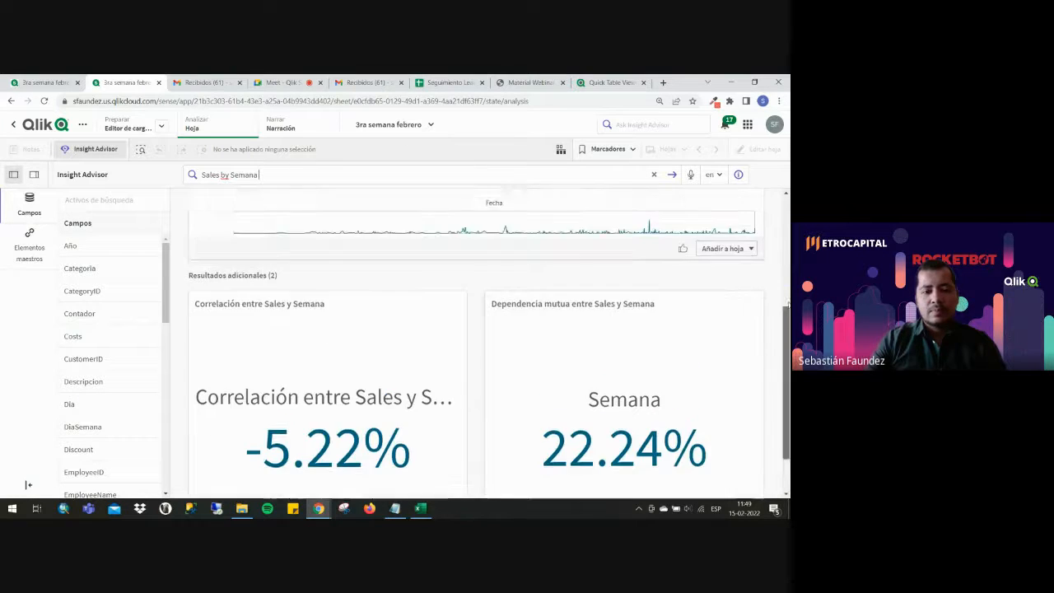
pyautogui.tripleClick(267, 175)
pyautogui.click(268, 174)
pyautogui.press('BackSpace')
pyautogui.press('BackSpace')
pyautogui.press('BackSpace')
pyautogui.press('BackSpace')
pyautogui.press('BackSpace')
pyautogui.press('BackSpace')
pyautogui.press('BackSpace')
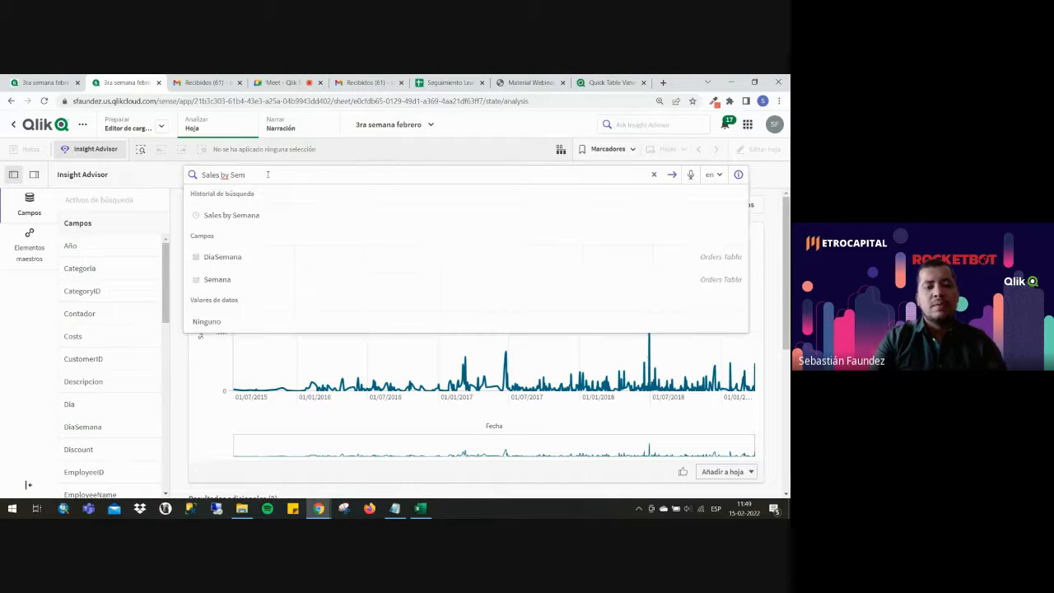
pyautogui.write('Mes')
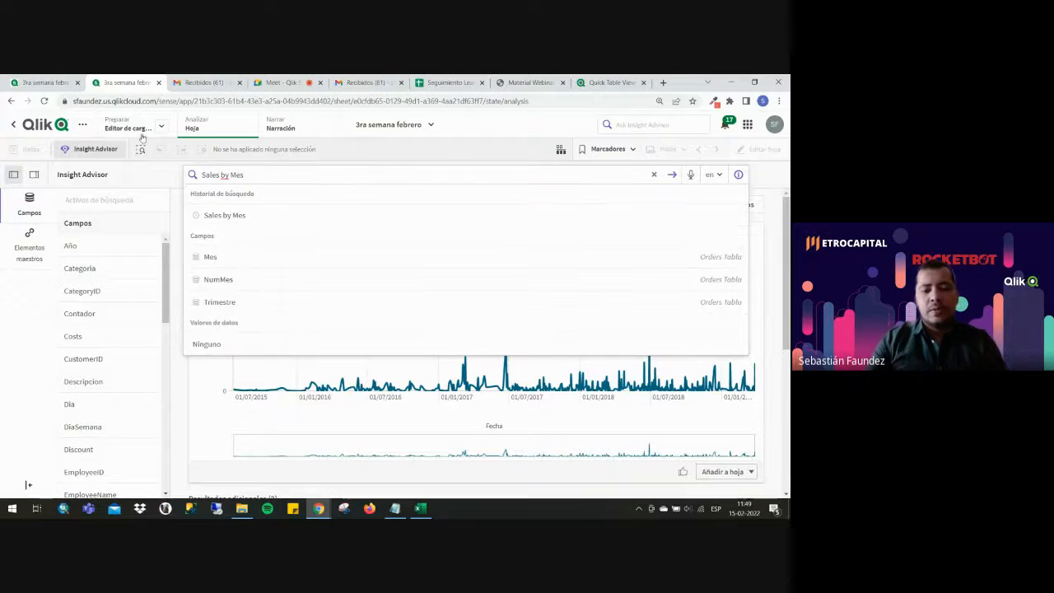
pyautogui.click(266, 215)
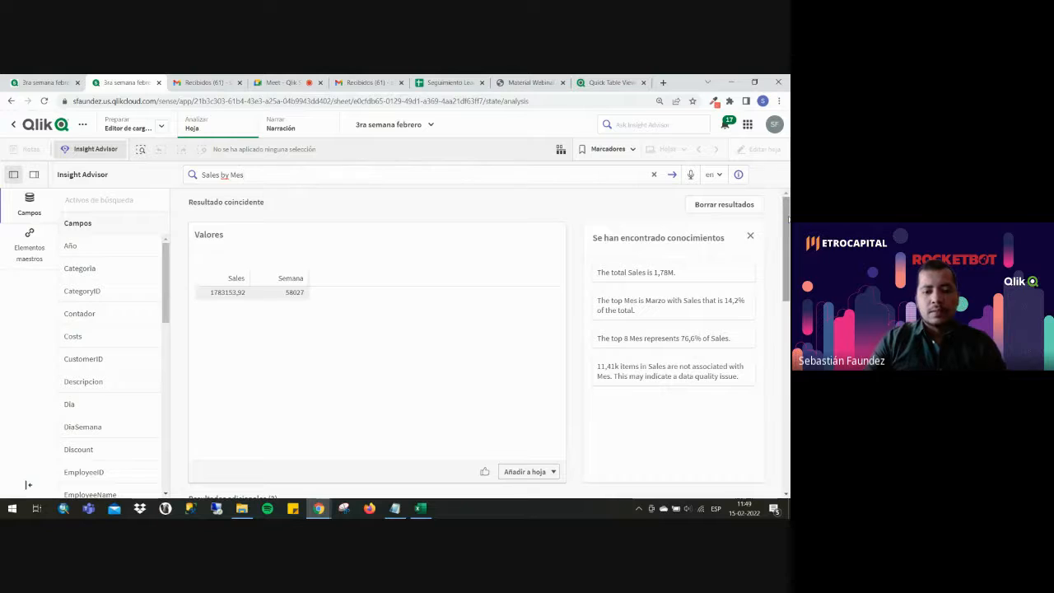
# Add the "Contribución de Mes al conjunto de Sales" chart to the existing sheet Mi nueva hoja.
pyautogui.moveTo(789, 221); pyautogui.dragTo(789, 327)
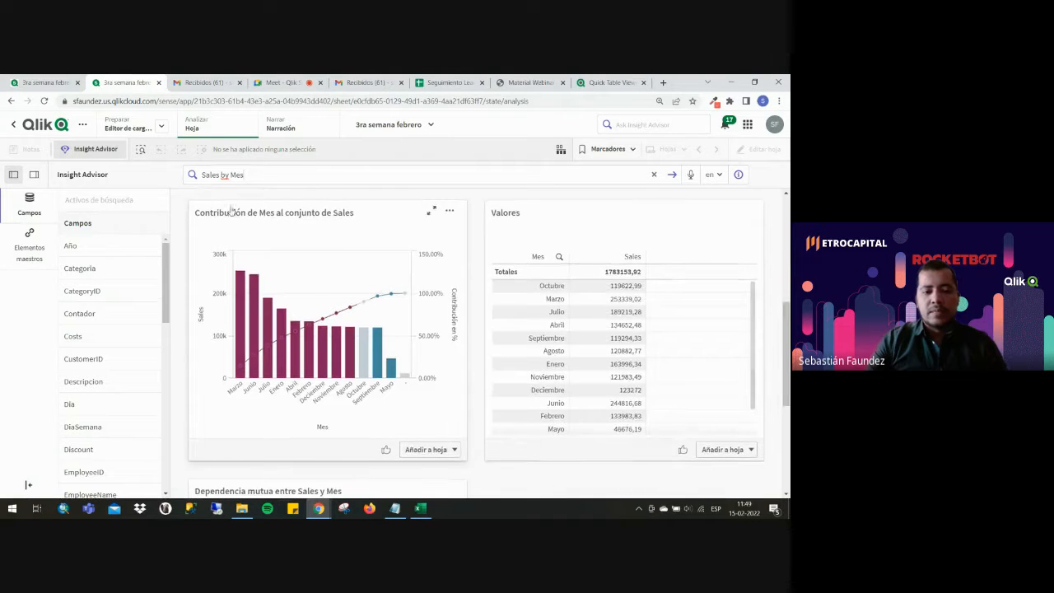
pyautogui.click(436, 450)
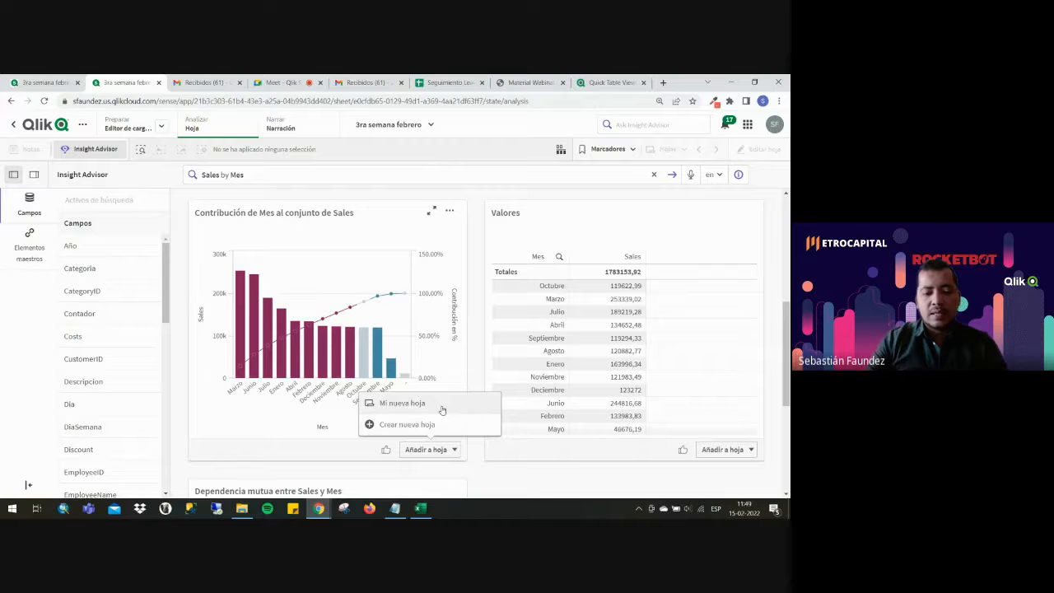
pyautogui.click(437, 402)
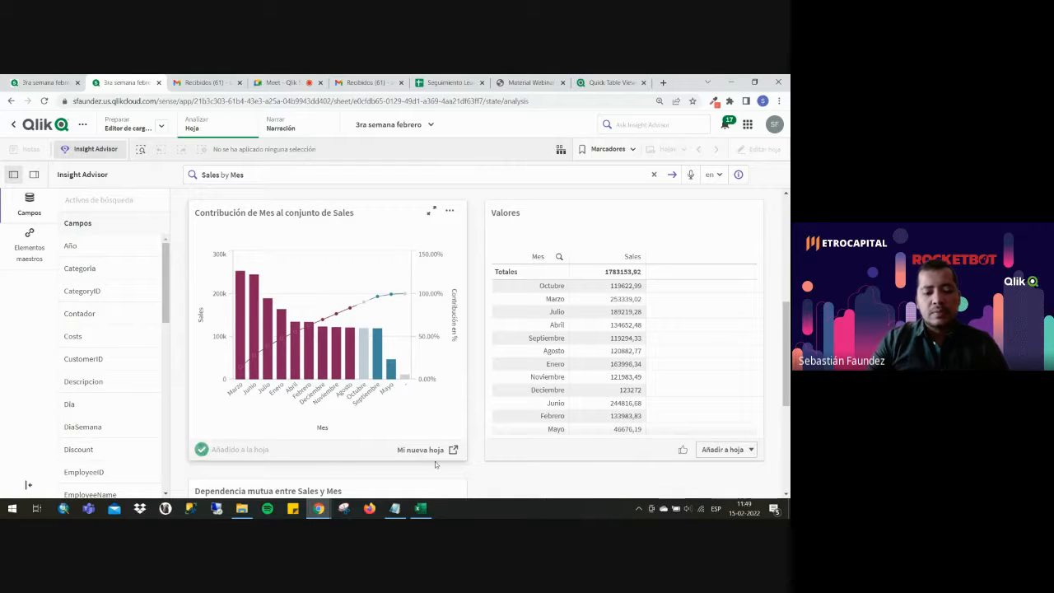
# Open Mi nueva hoja for editing and place the contribution chart across the full width of its lower half, 24 x 6 cells.
pyautogui.click(424, 451)
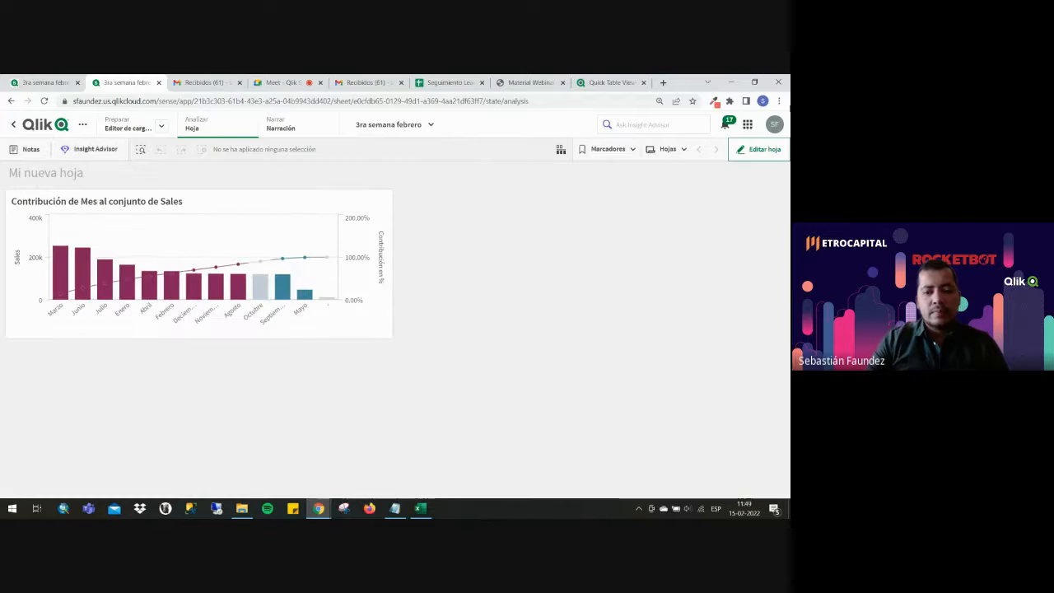
pyautogui.click(758, 149)
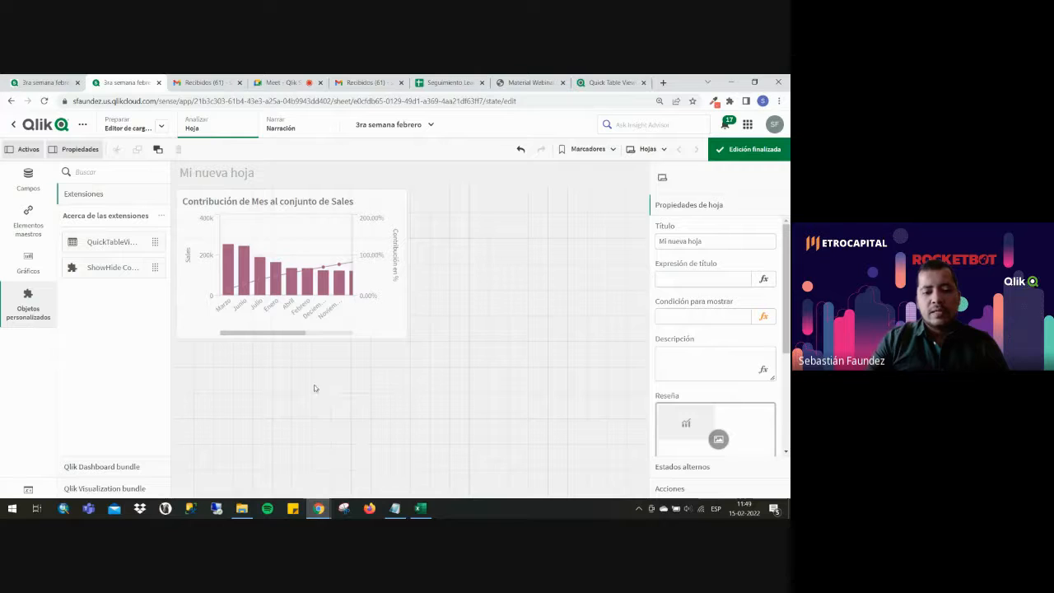
pyautogui.moveTo(287, 355); pyautogui.dragTo(645, 421)
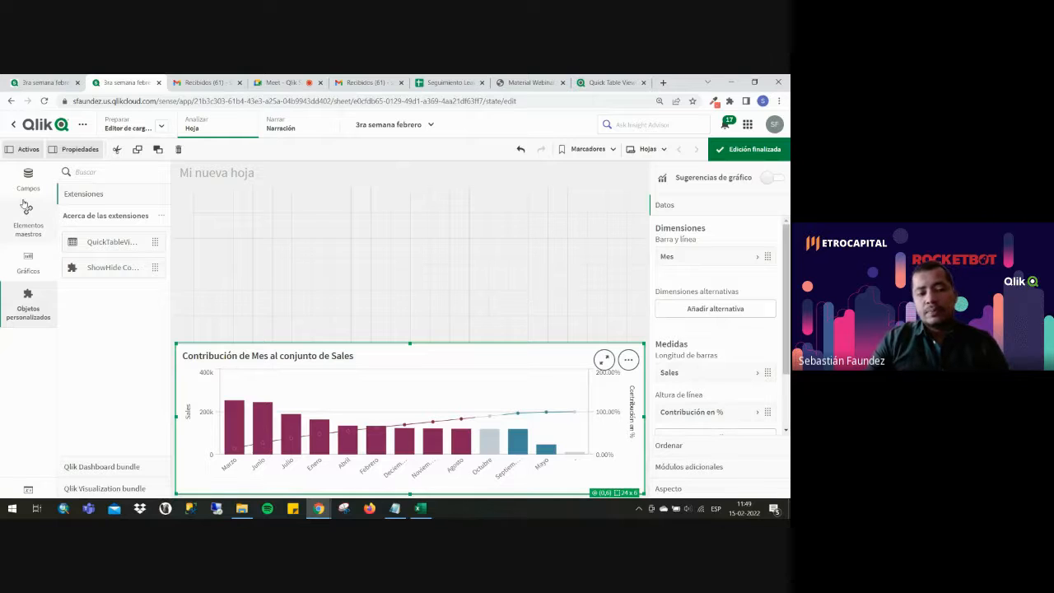
# Place two KPI objects side by side above the contribution chart, each sized 12 x 6 cells.
pyautogui.click(28, 180)
pyautogui.click(28, 261)
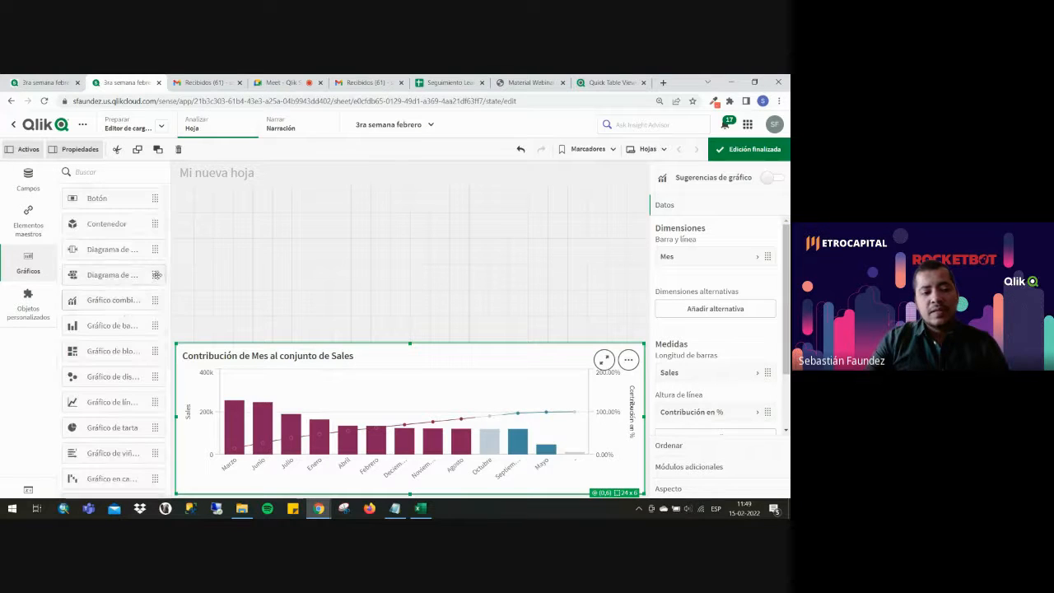
pyautogui.scroll(-3, 142, 406)
pyautogui.scroll(-2, 134, 399)
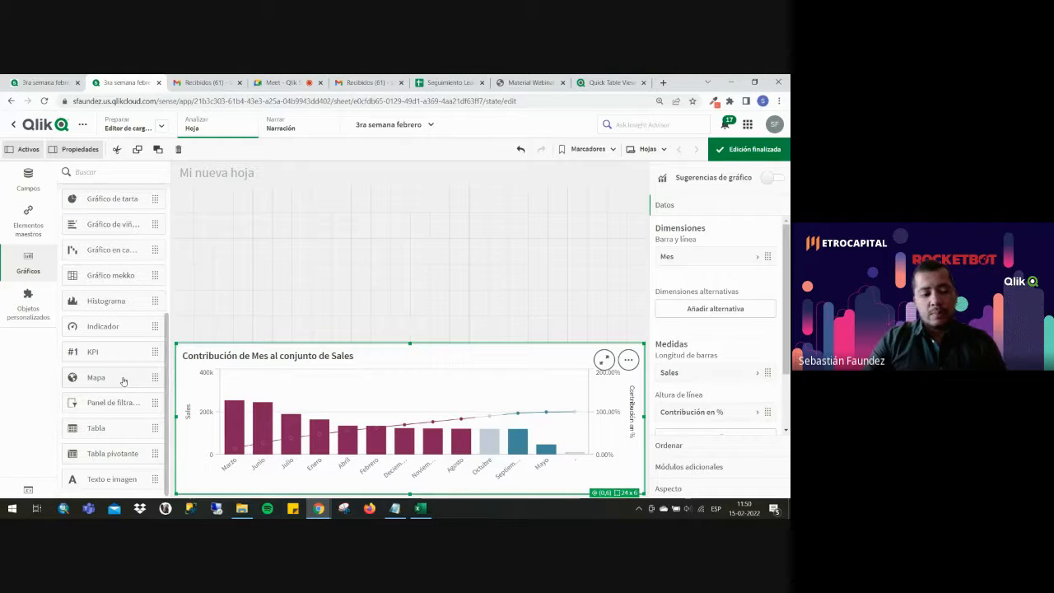
pyautogui.moveTo(93, 352); pyautogui.dragTo(292, 286)
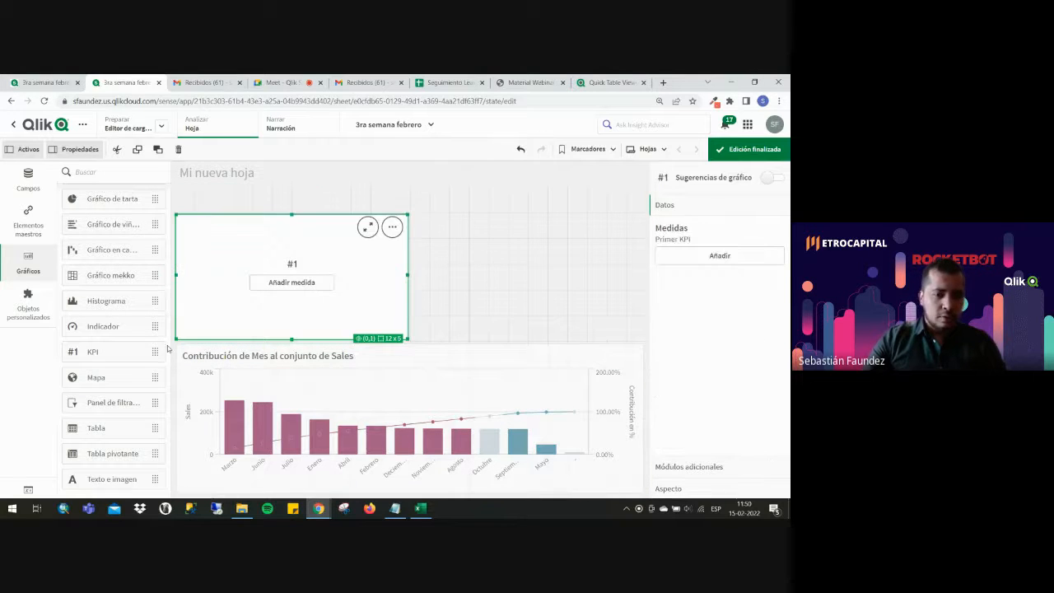
pyautogui.moveTo(107, 358); pyautogui.dragTo(474, 287)
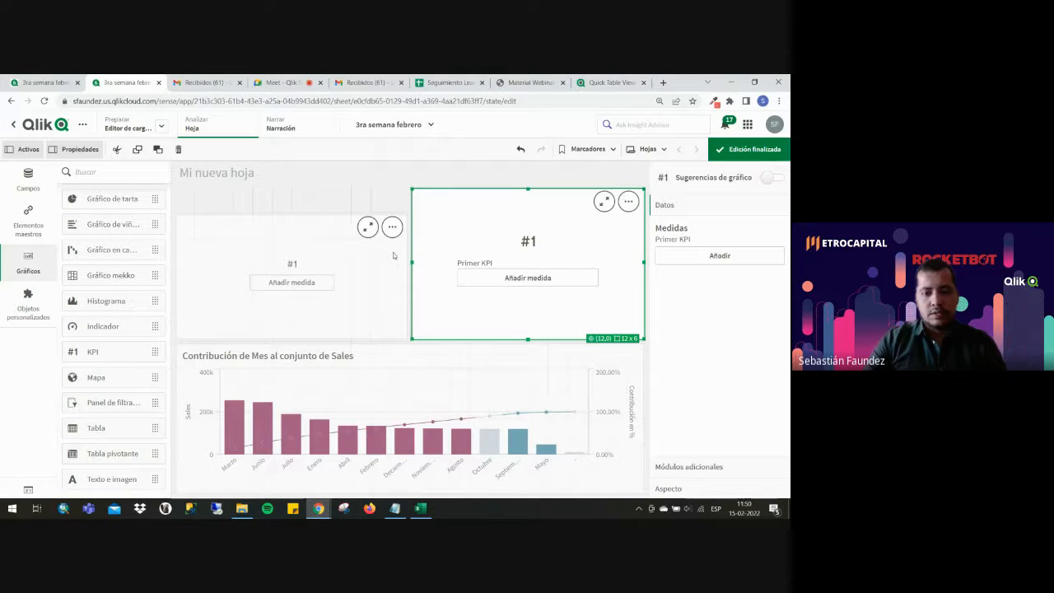
pyautogui.click(403, 222)
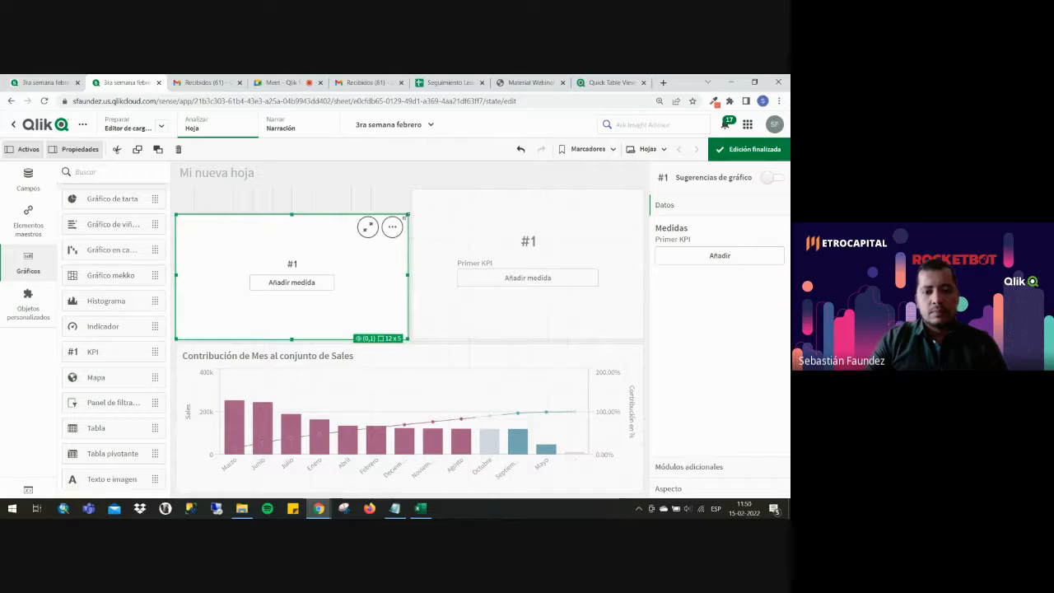
pyautogui.moveTo(406, 216); pyautogui.dragTo(414, 189)
# In the load script's Orders table, alias Sales as Ventas, Costs as Costos and Quantity as Cantidad.
pyautogui.click(61, 80)
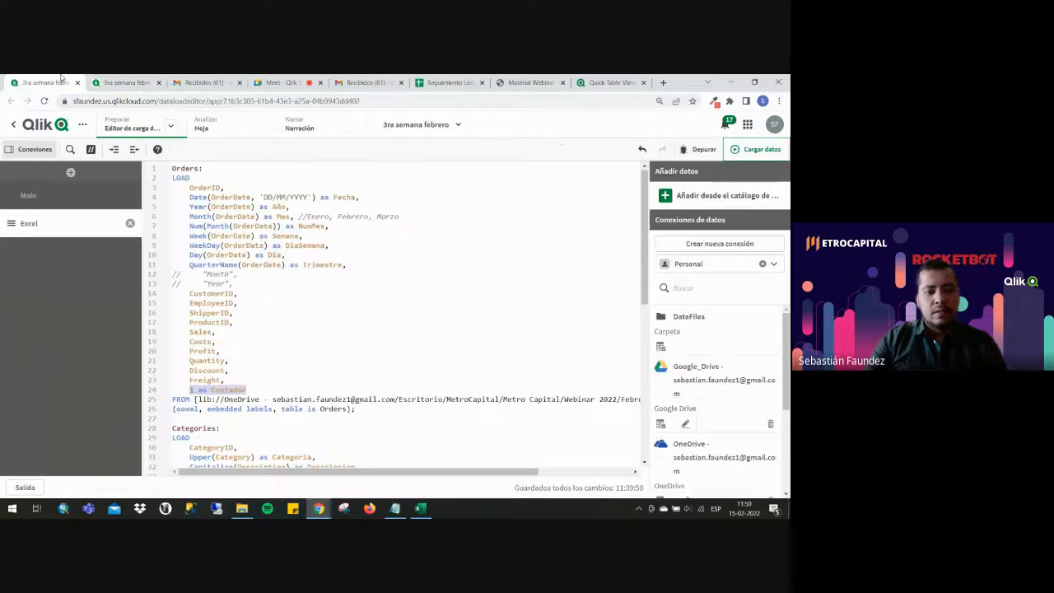
pyautogui.click(191, 332)
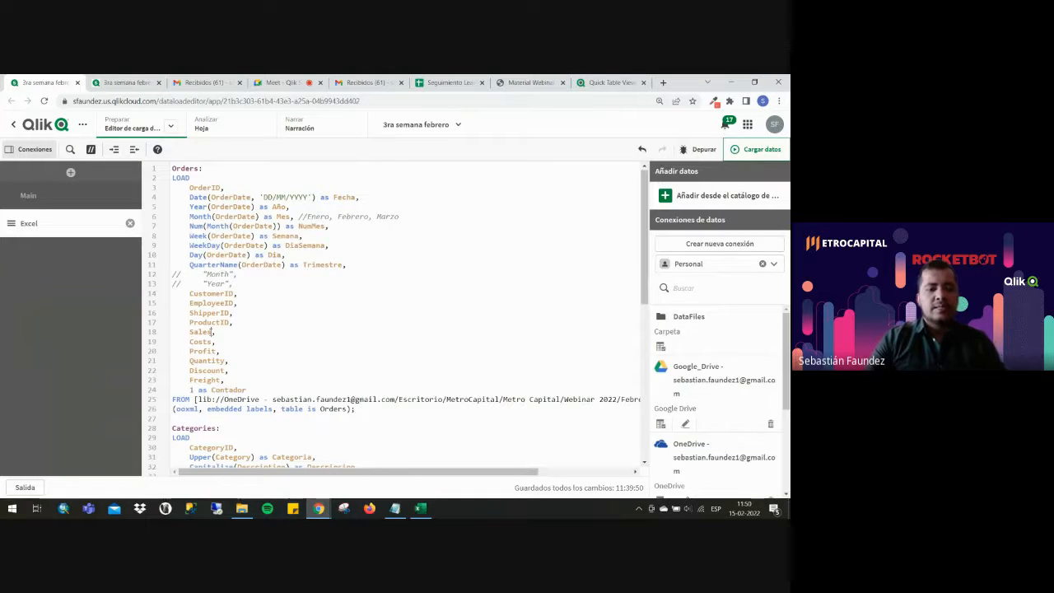
pyautogui.click(213, 331)
pyautogui.write('as Ventas')
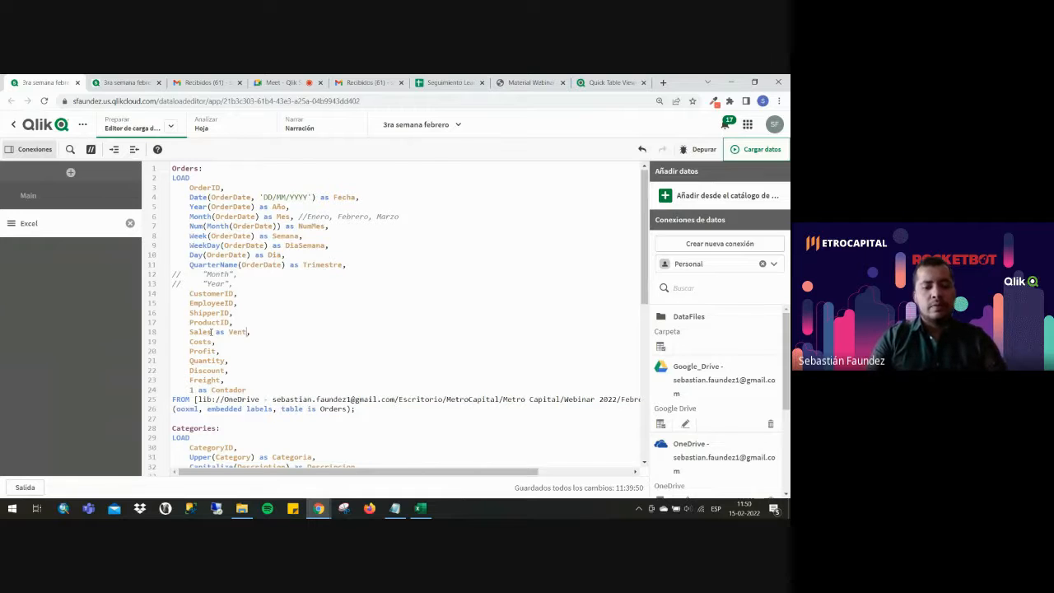
pyautogui.press('Left')
pyautogui.write('as Cos')
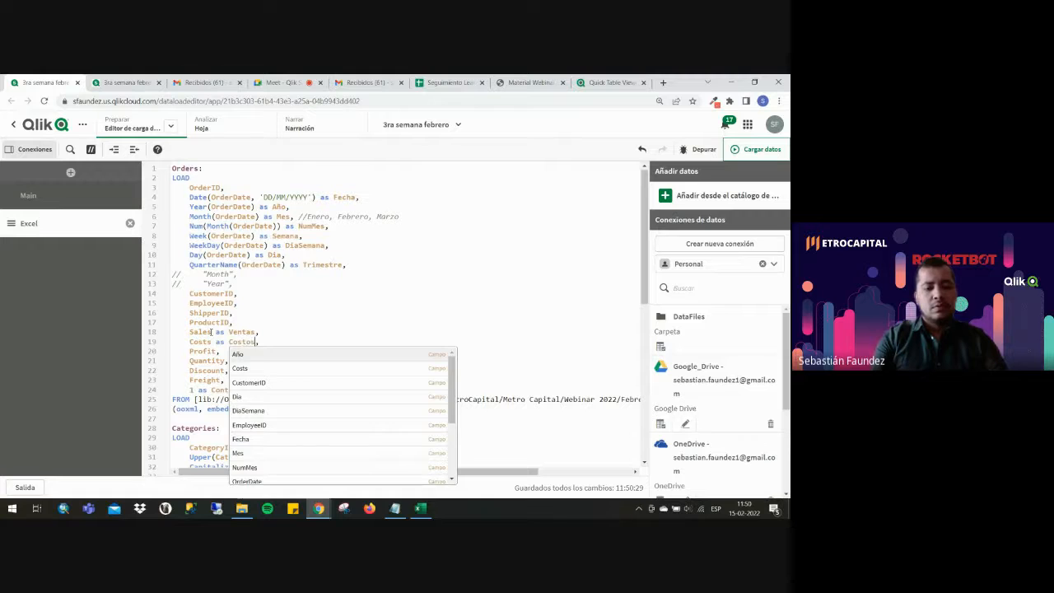
pyautogui.press('Escape')
pyautogui.press('Down')
pyautogui.press('Left')
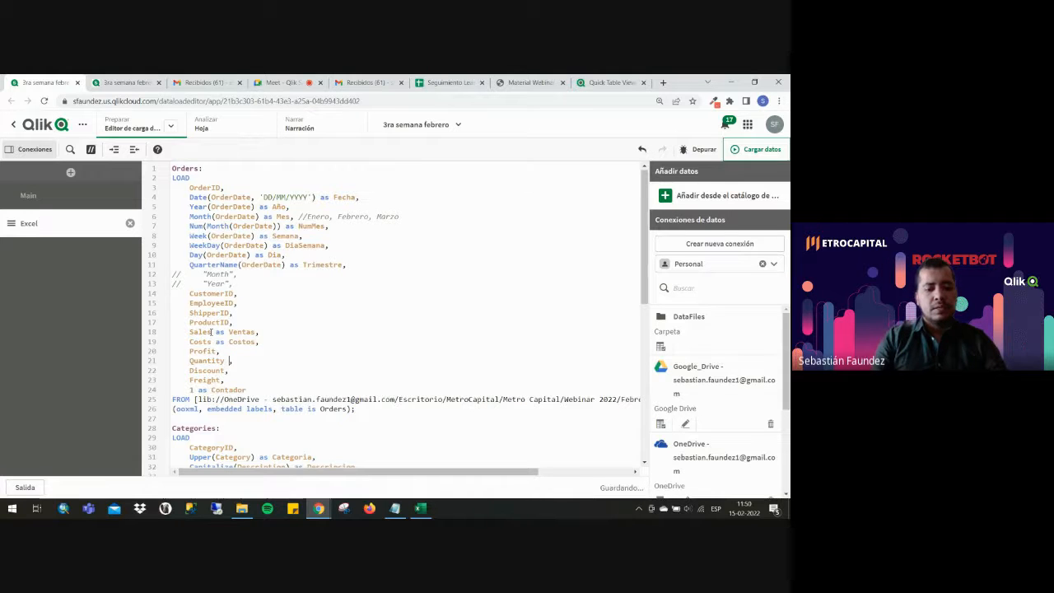
pyautogui.write('as Cantidad')
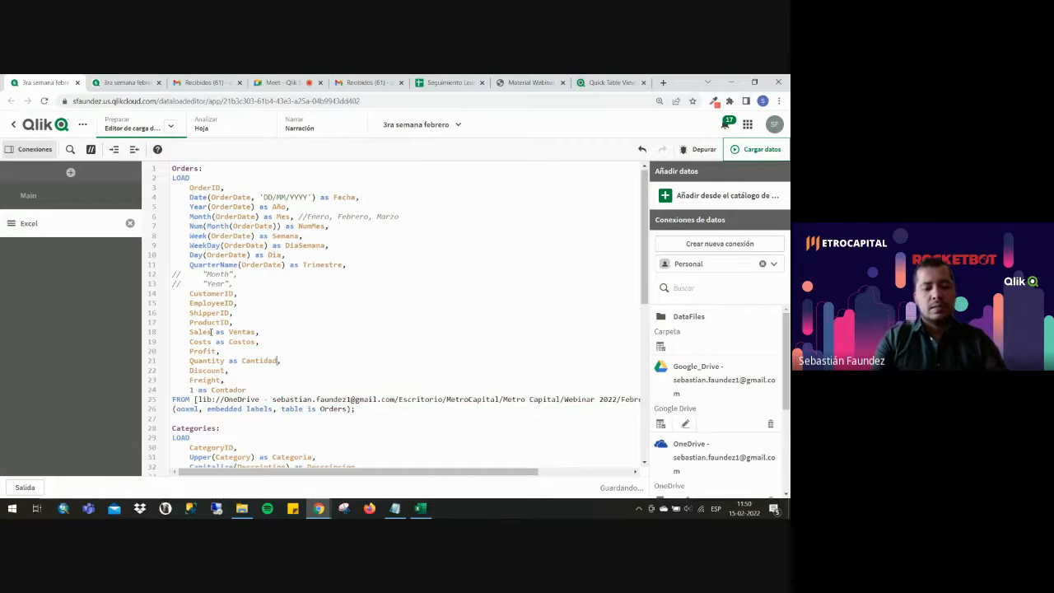
# Start reloading the data with the edited script and return to the sheet with the two KPI objects.
pyautogui.click(745, 149)
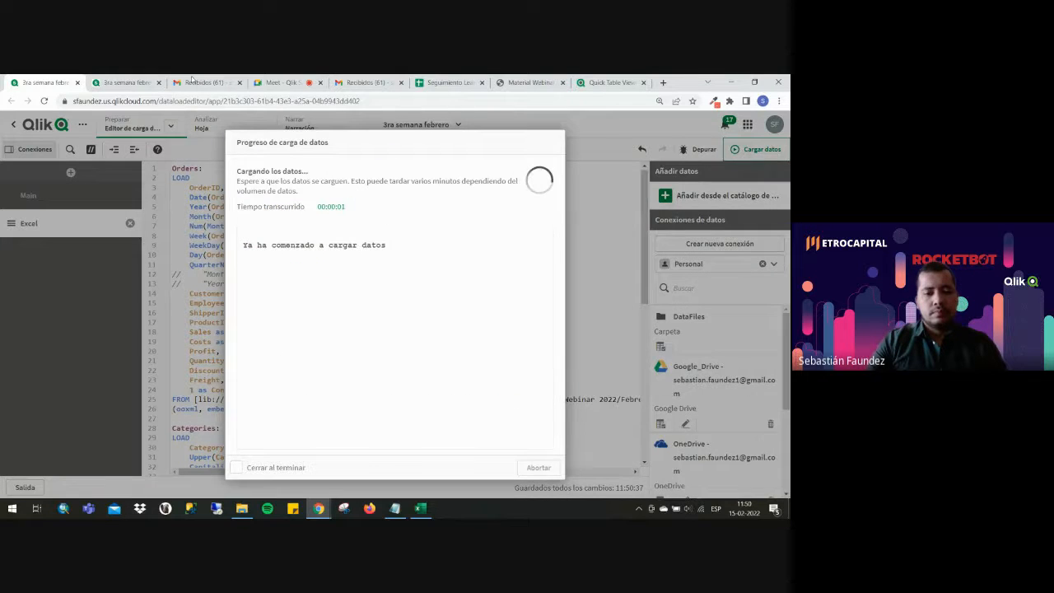
pyautogui.click(116, 78)
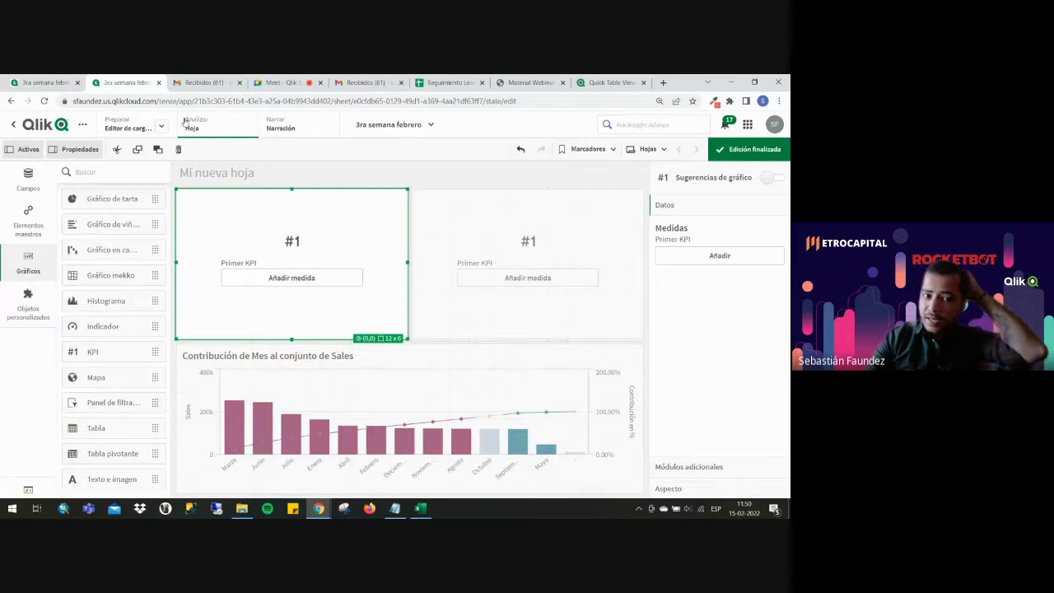
# Check the data load in the script editor, close its progress window and return to the sheet.
pyautogui.click(65, 82)
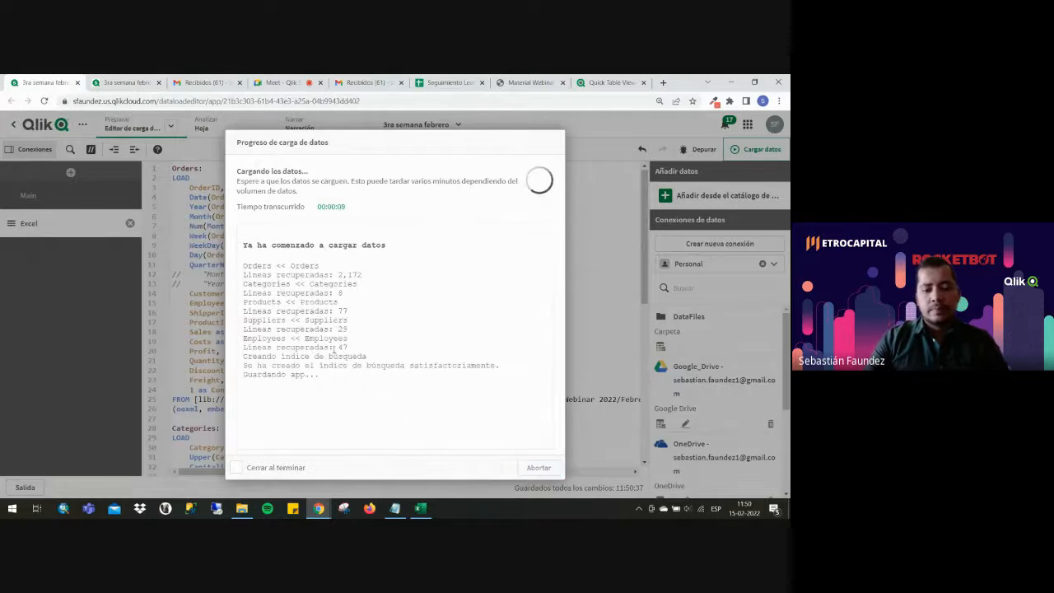
pyautogui.click(539, 467)
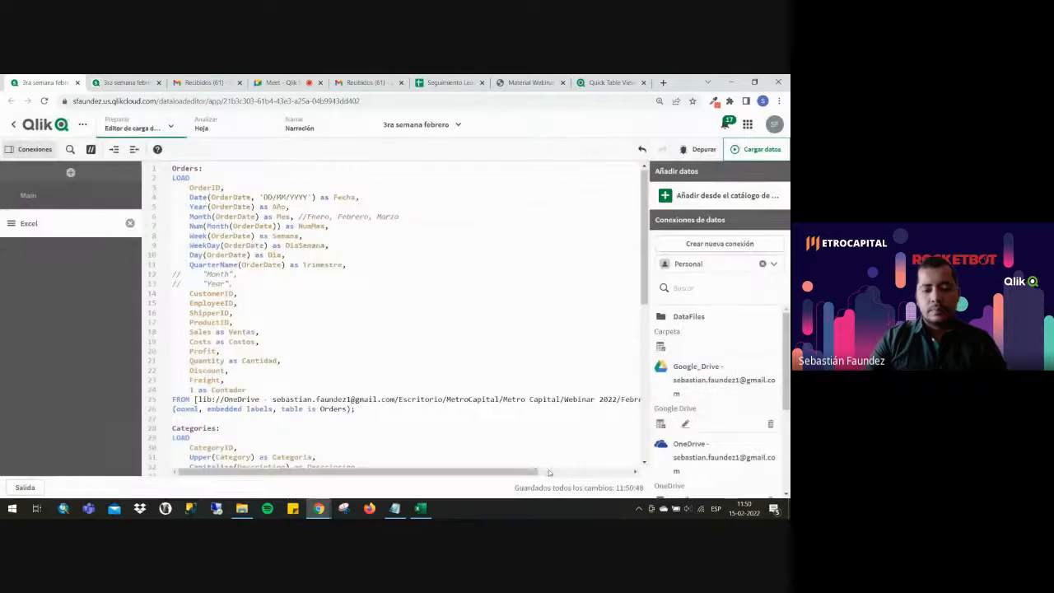
pyautogui.click(124, 83)
# Add the measure Sum(Ventas) to the first KPI object through the expression editor.
pyautogui.click(356, 277)
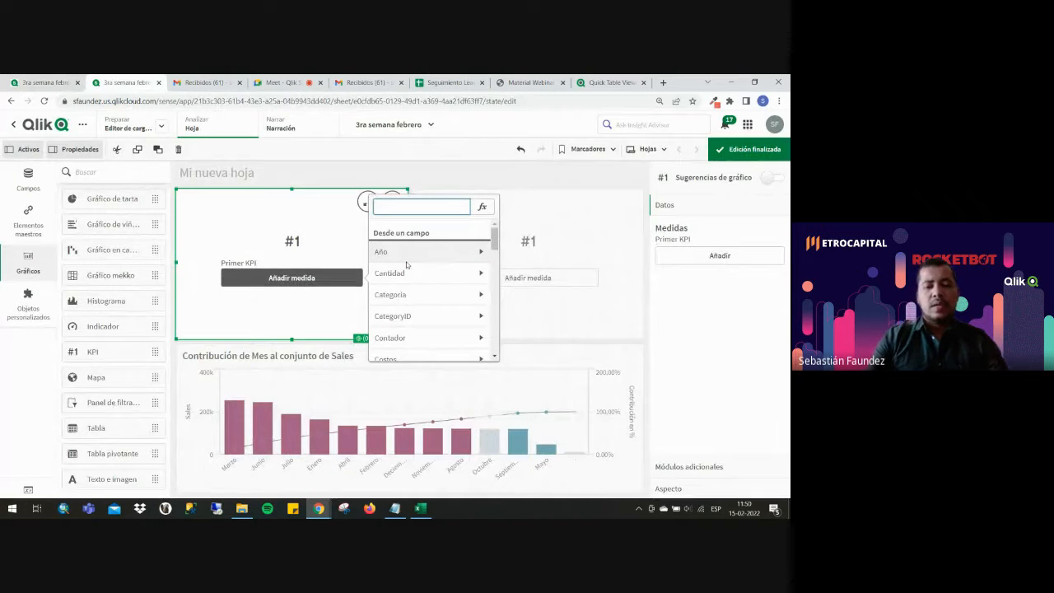
pyautogui.write('s')
pyautogui.click(483, 207)
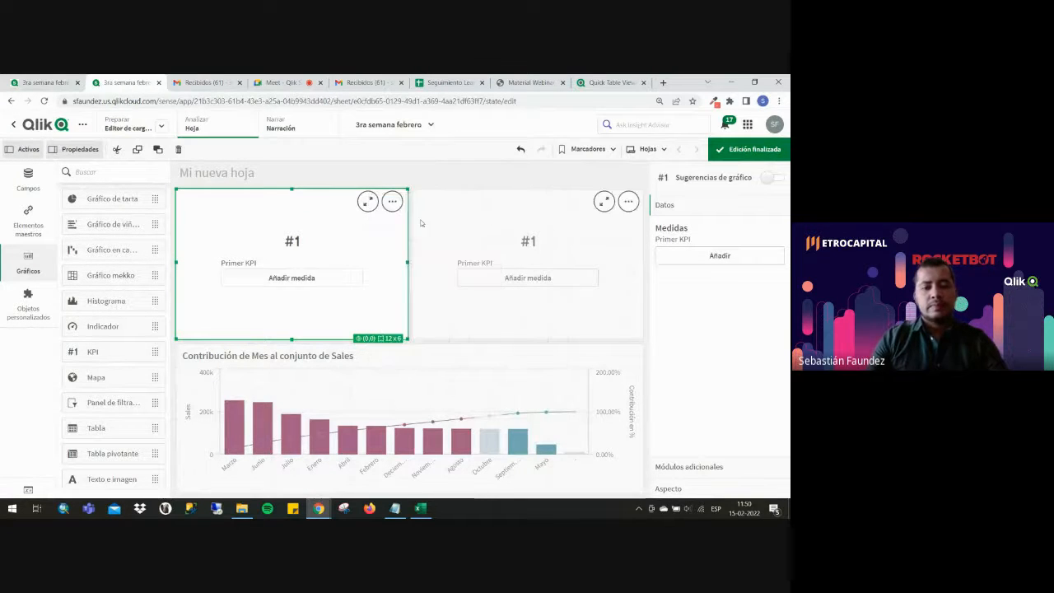
pyautogui.press('BackSpace')
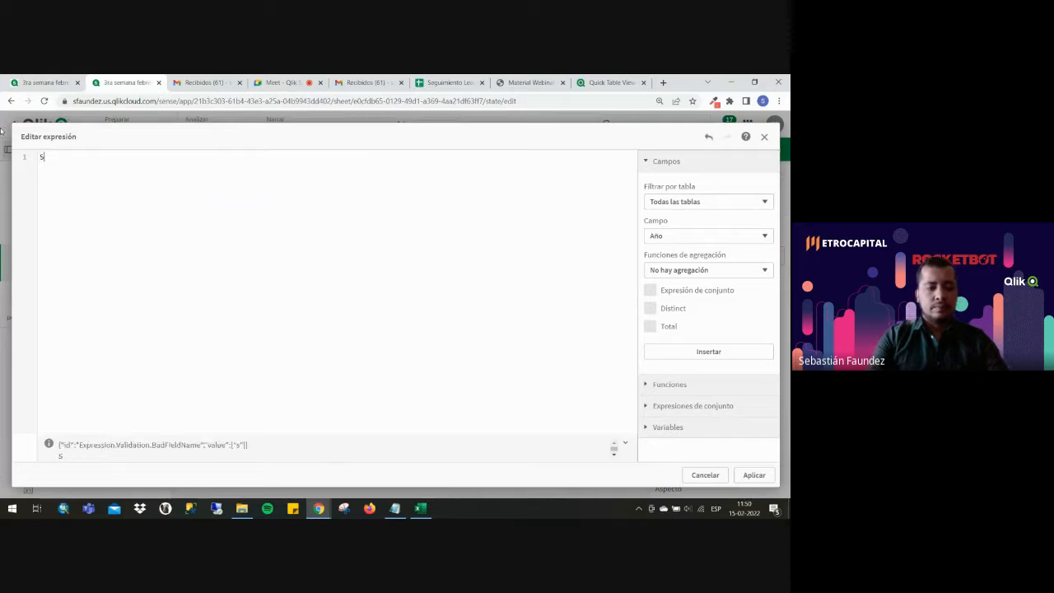
pyautogui.write('Sum(')
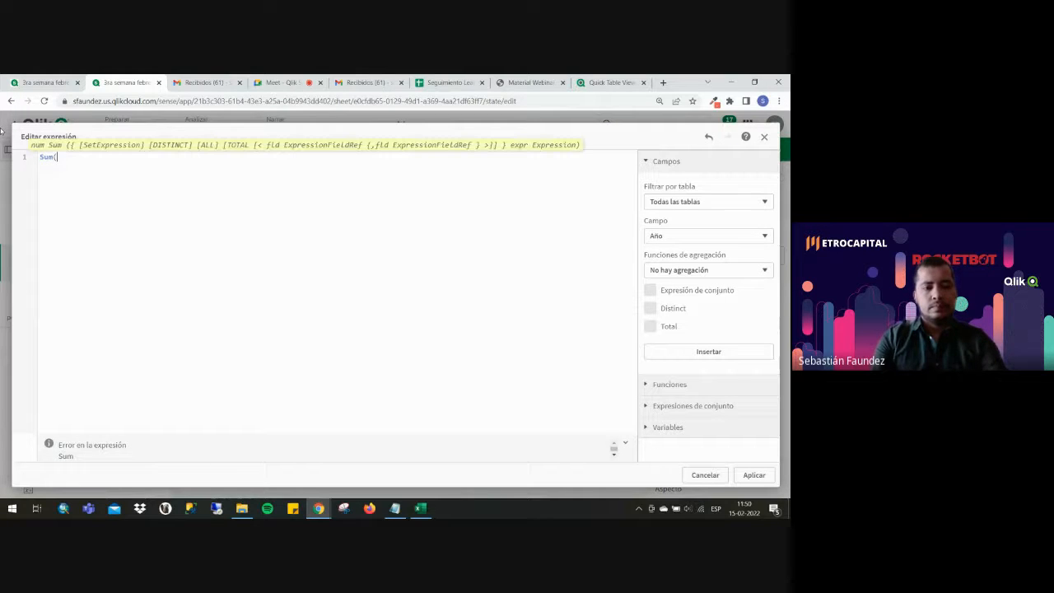
pyautogui.write('ventas')
pyautogui.press('Return')
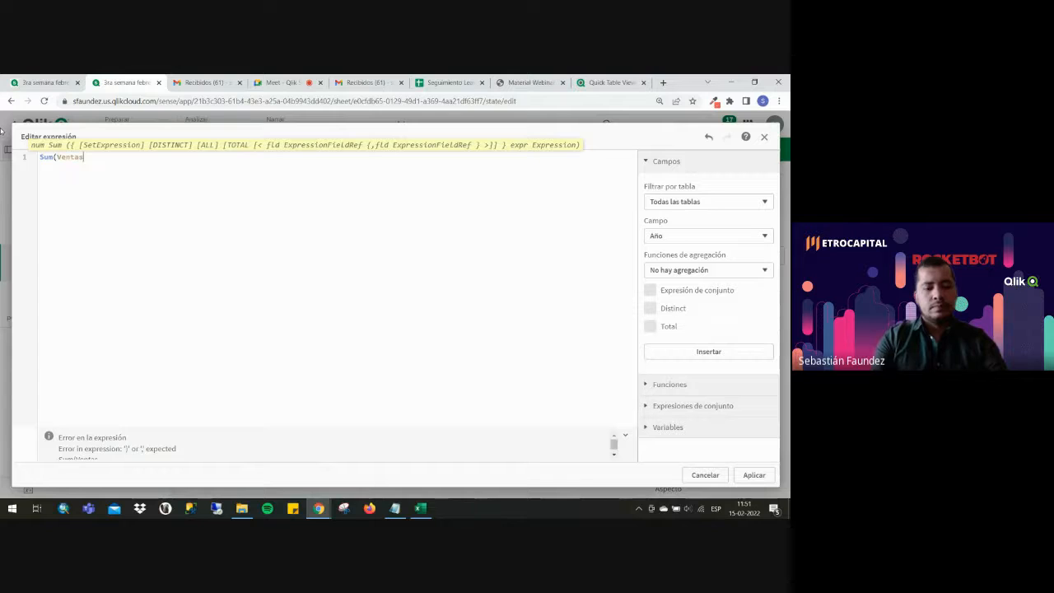
pyautogui.write(')')
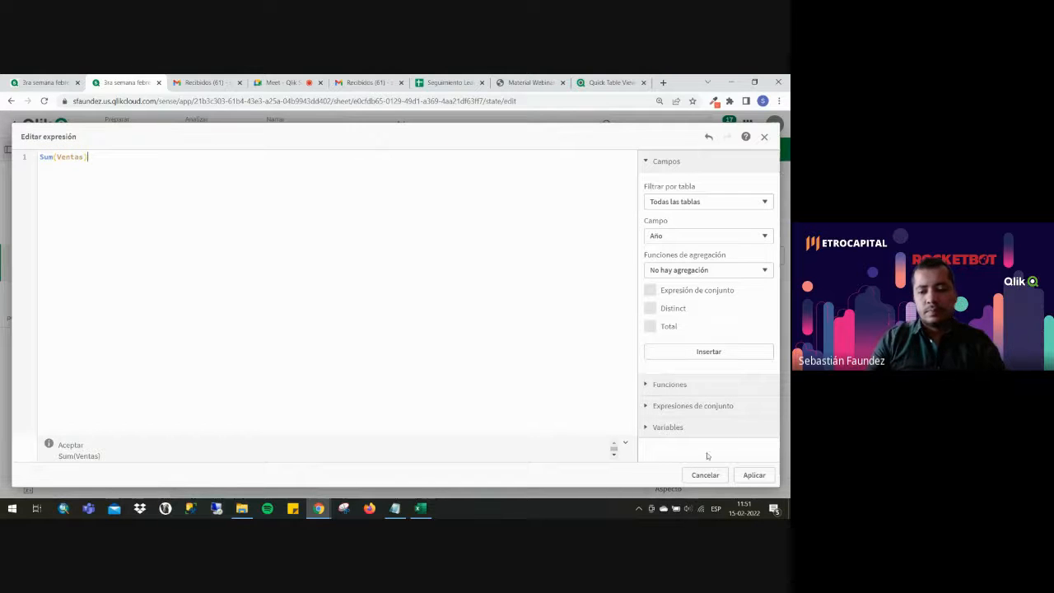
pyautogui.click(753, 476)
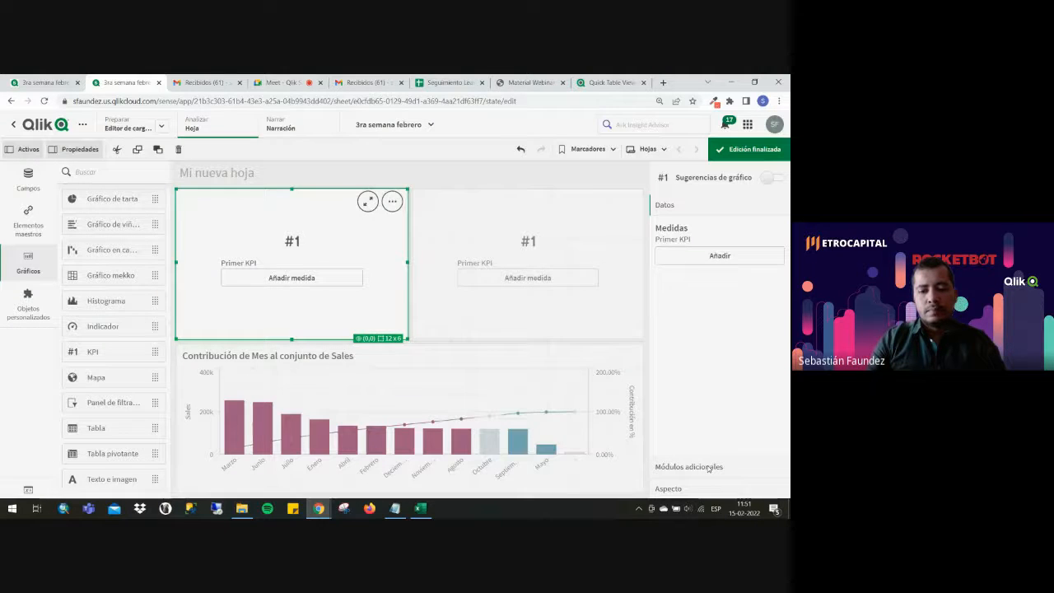
# Add the measure Sum(Costos) to the second, still empty KPI object.
pyautogui.click(510, 280)
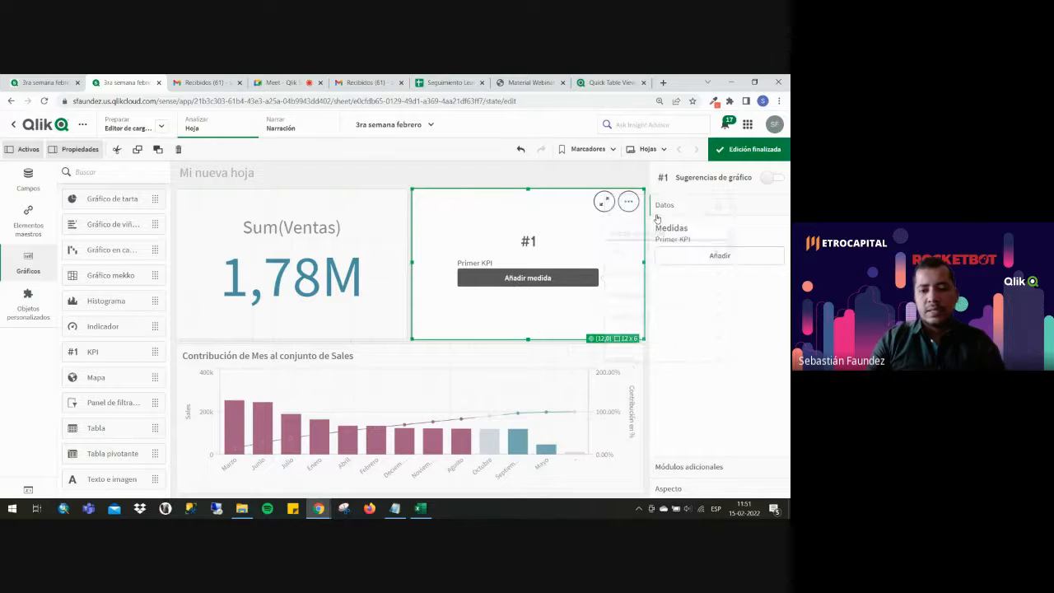
pyautogui.write('Sum')
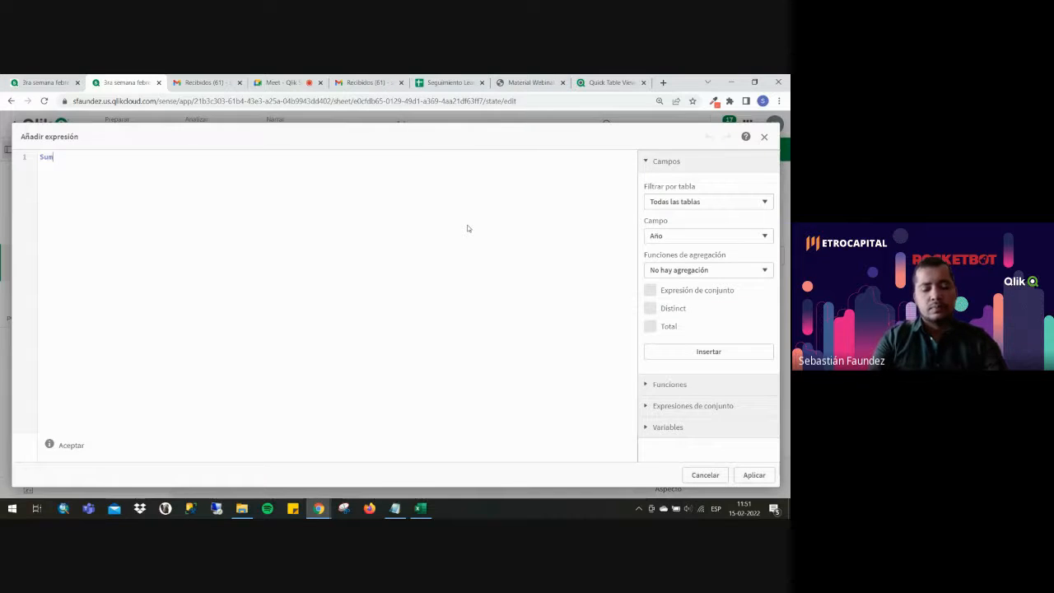
pyautogui.write('(costos')
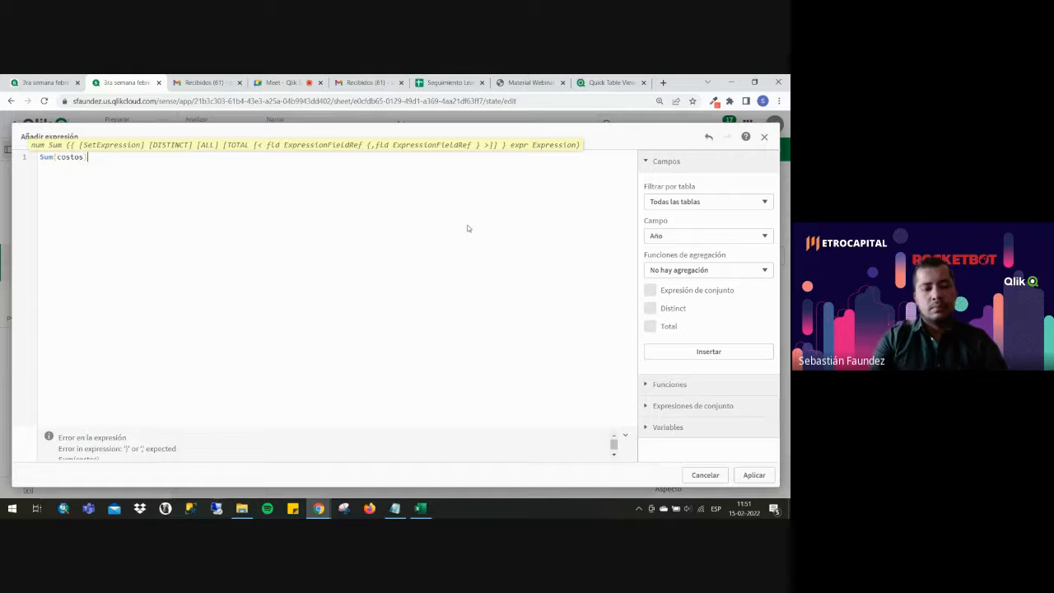
pyautogui.write(')')
pyautogui.press('Left')
pyautogui.press('BackSpace')
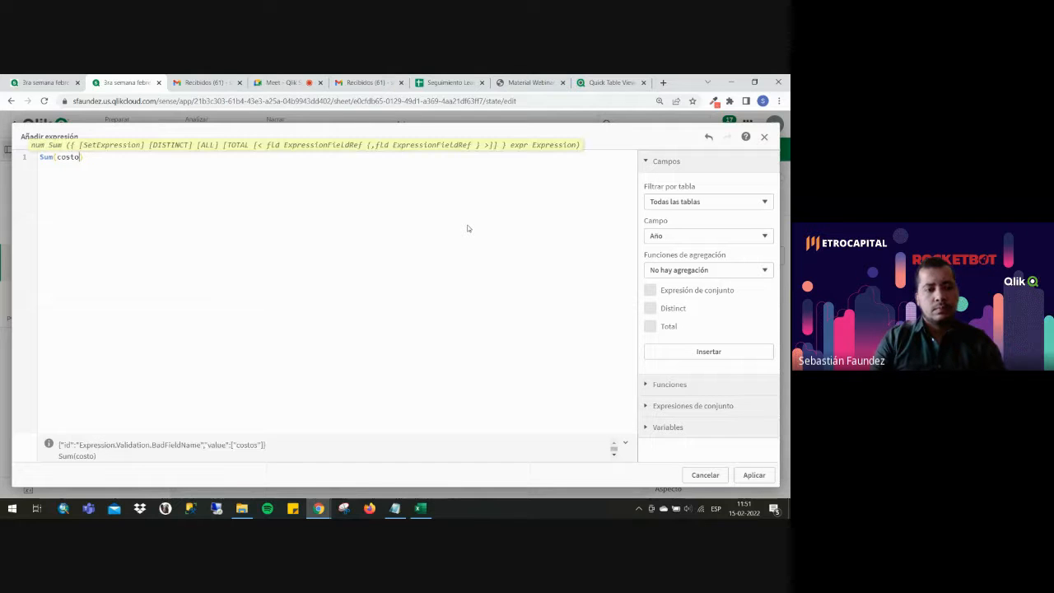
pyautogui.write('s')
pyautogui.press('Return')
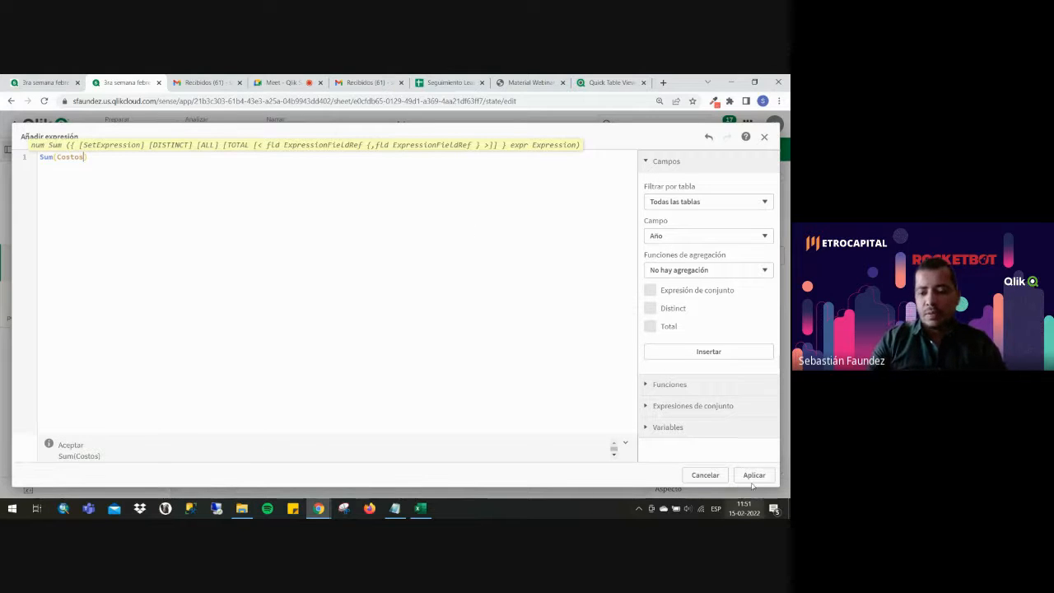
pyautogui.click(753, 477)
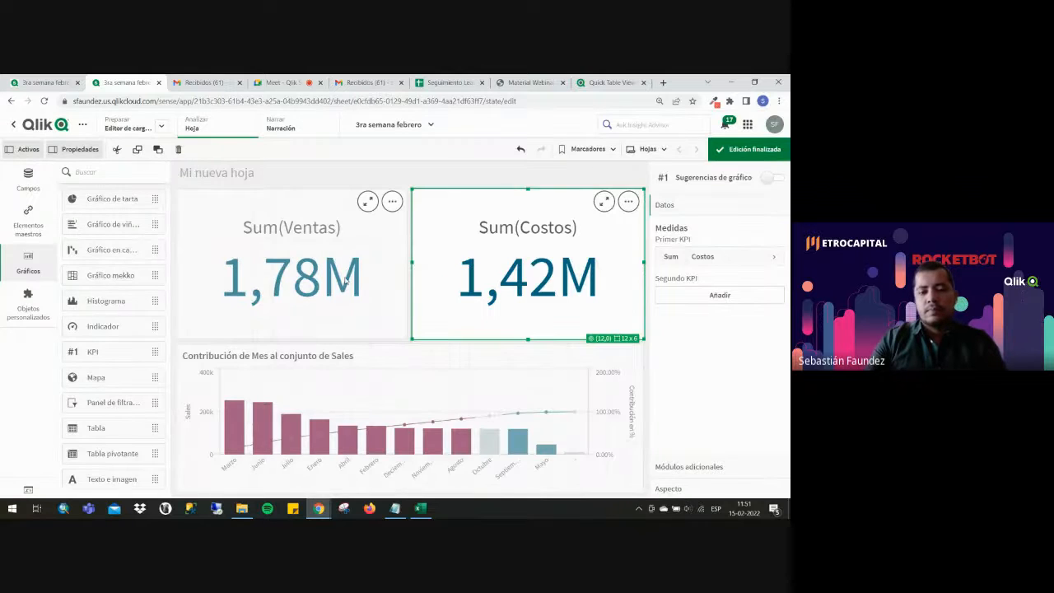
# Set the number format of the Sum(Ventas) KPI measure to Moneda.
pyautogui.click(374, 305)
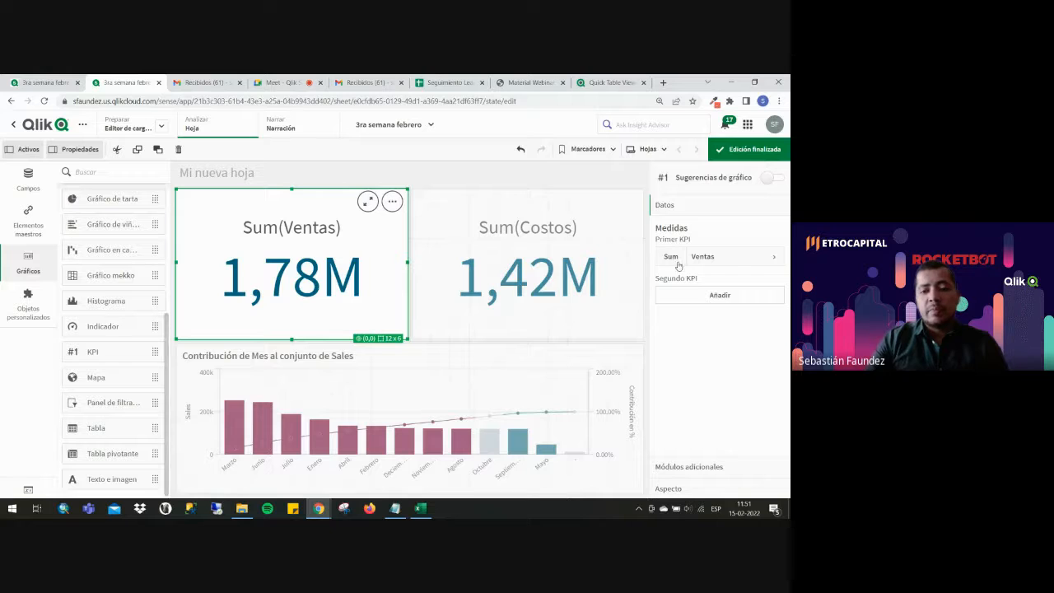
pyautogui.click(718, 258)
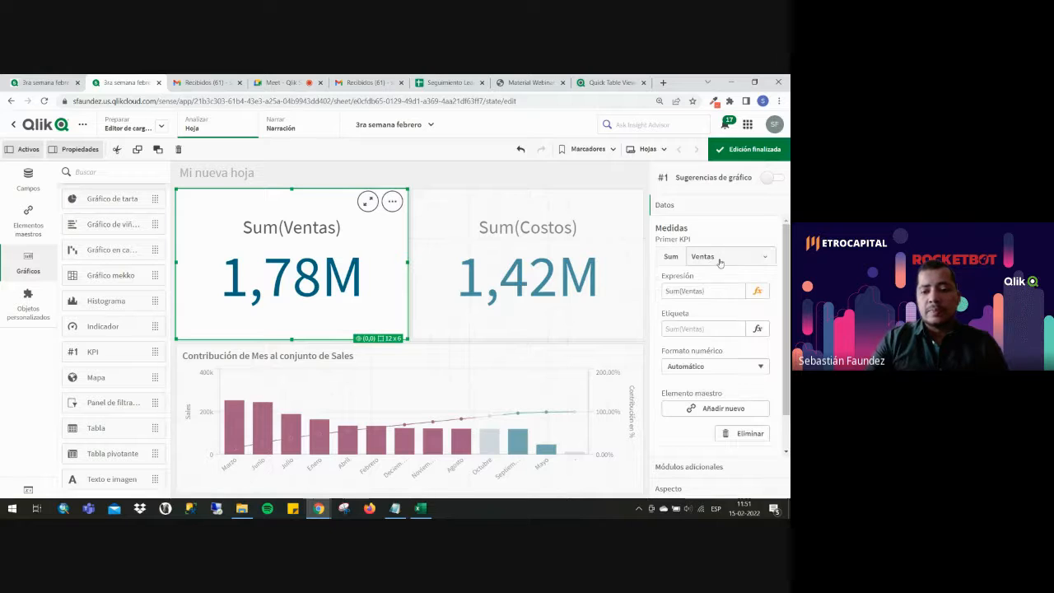
pyautogui.click(693, 369)
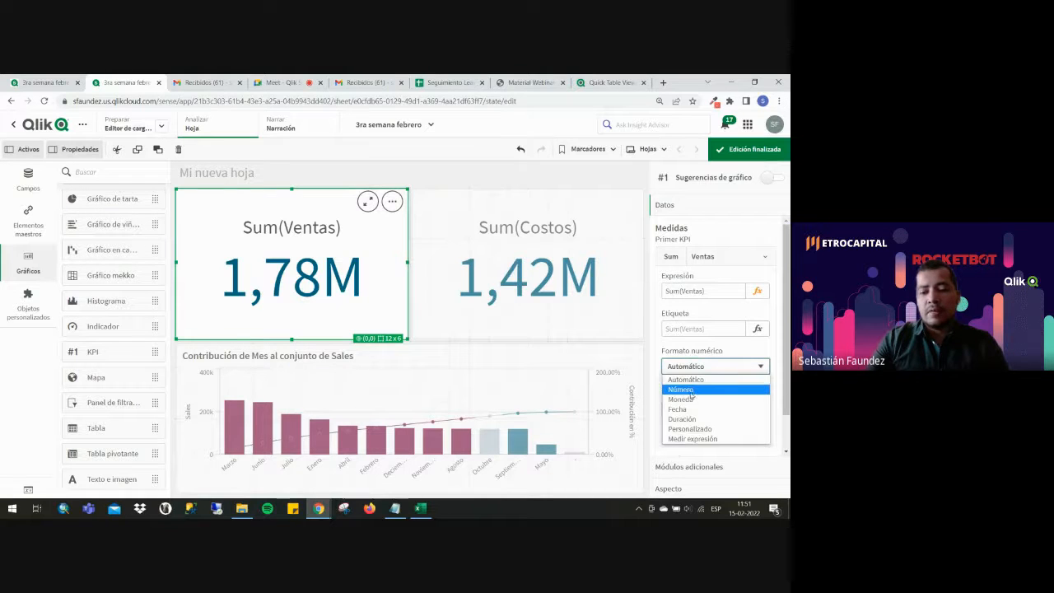
pyautogui.click(684, 400)
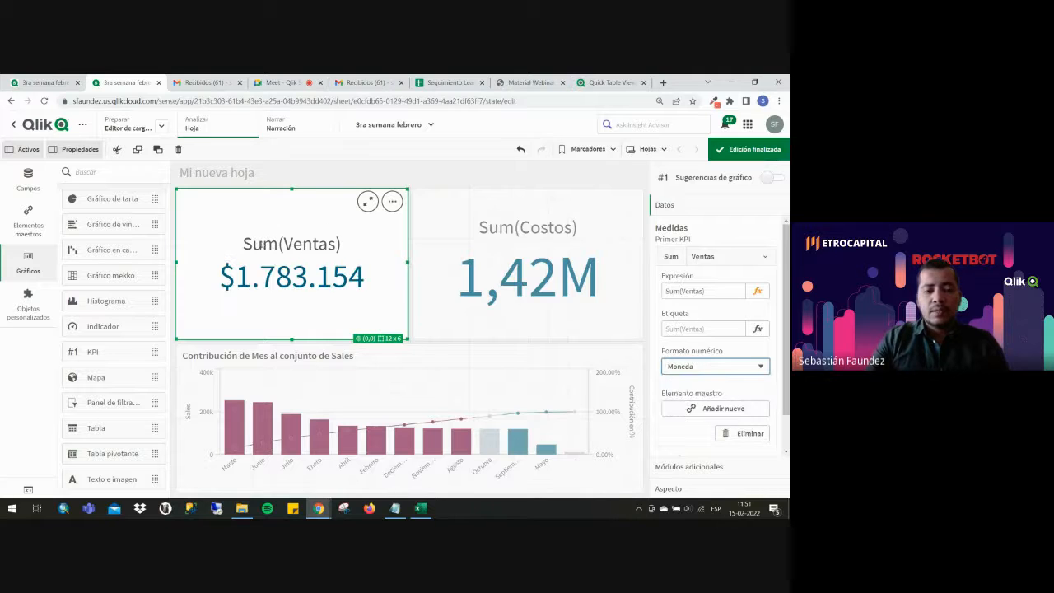
# Set the number format of the Sum(Costos) KPI measure to Moneda and finish editing the sheet.
pyautogui.click(594, 281)
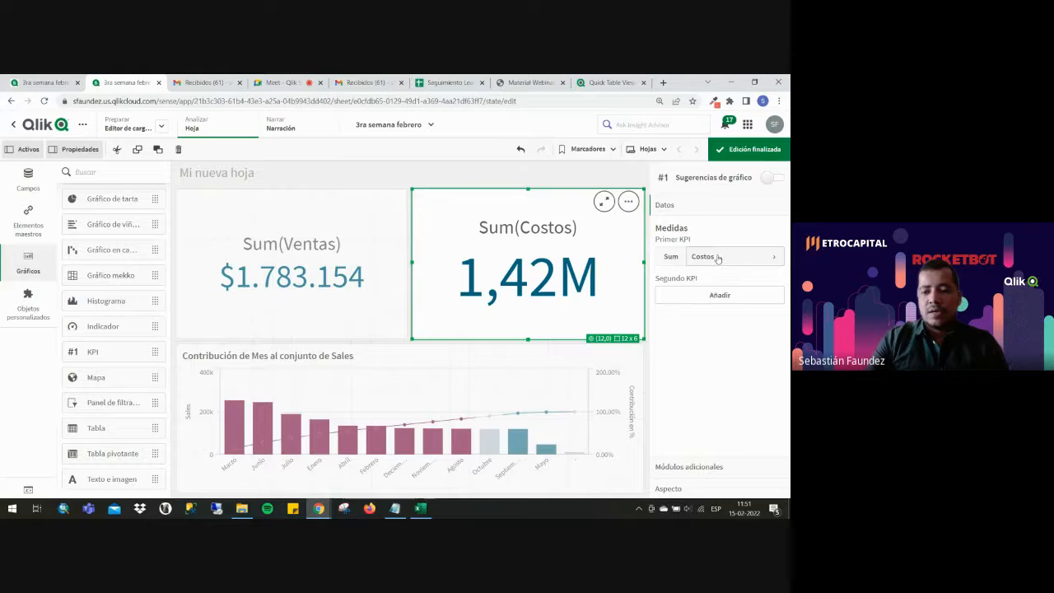
pyautogui.click(717, 258)
pyautogui.click(709, 367)
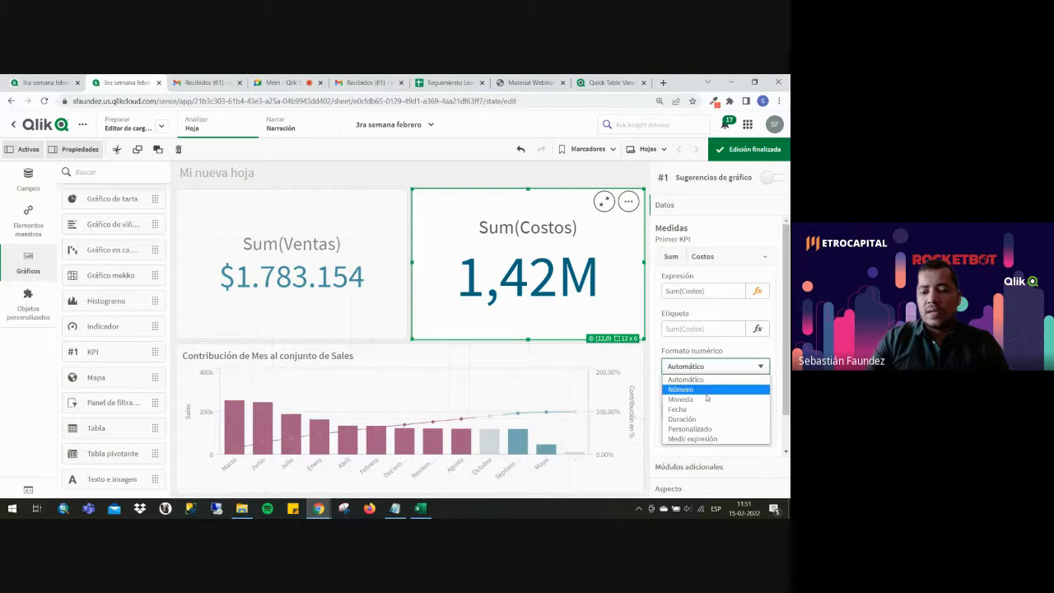
pyautogui.click(706, 399)
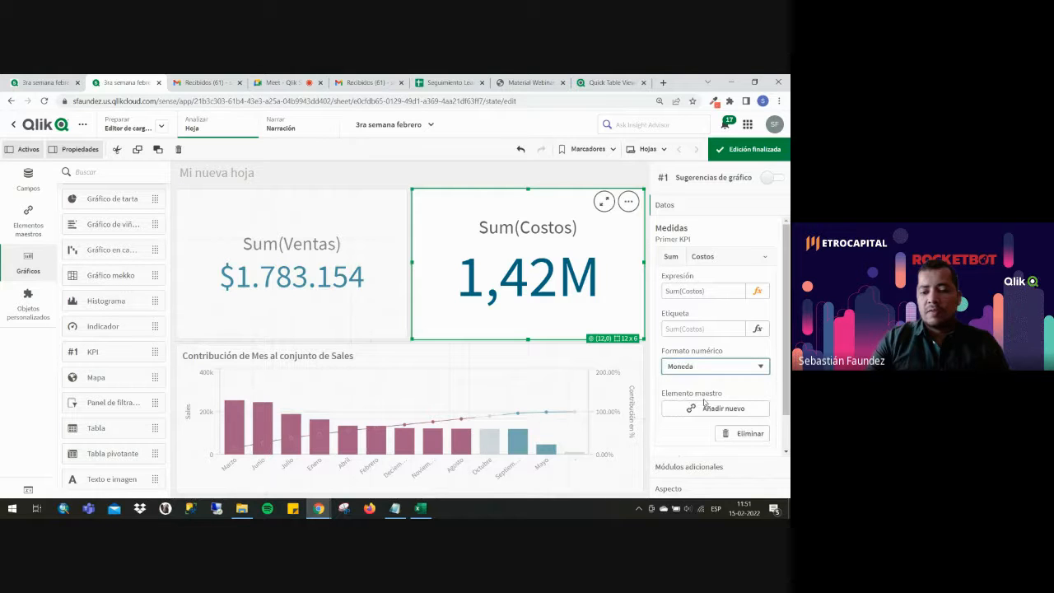
pyautogui.click(748, 149)
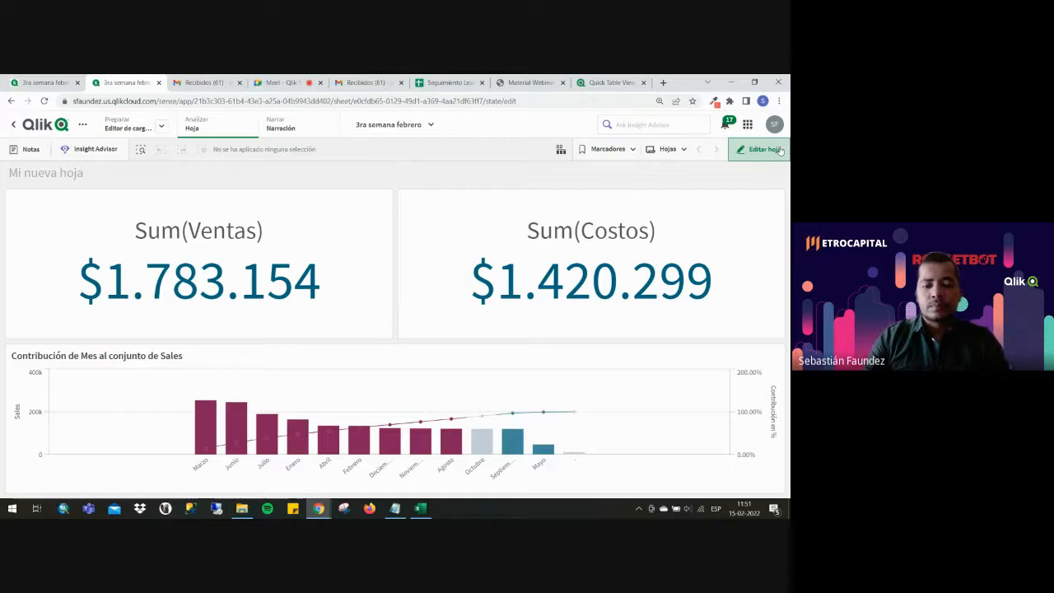
# Reopen the sheet for editing and retitle the contribution chart "Contribución de Mes al conjunto de Ventas".
pyautogui.click(780, 151)
pyautogui.click(478, 400)
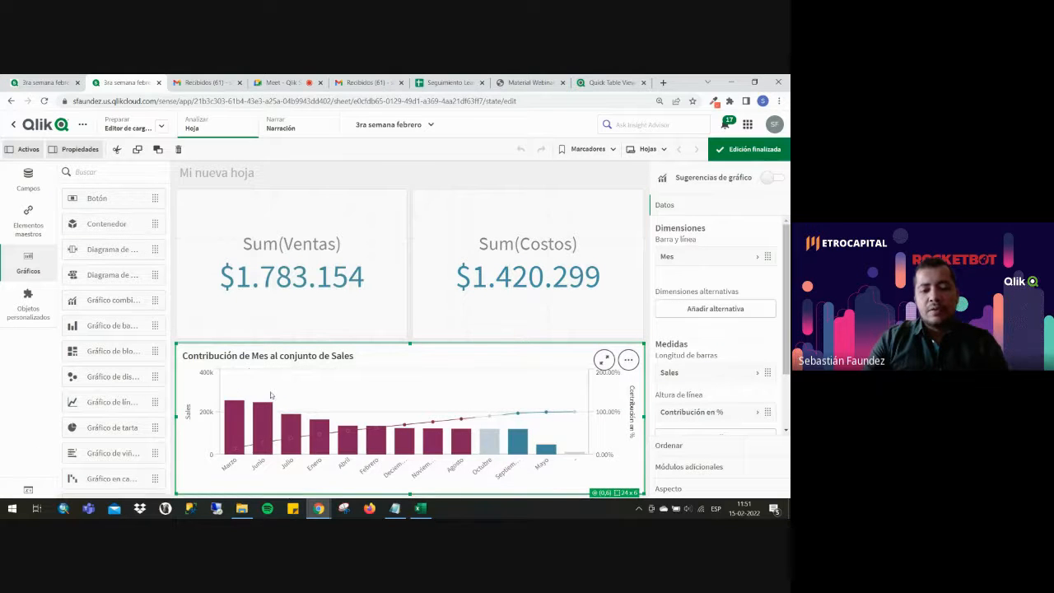
pyautogui.doubleClick(348, 354)
pyautogui.write('Venta')
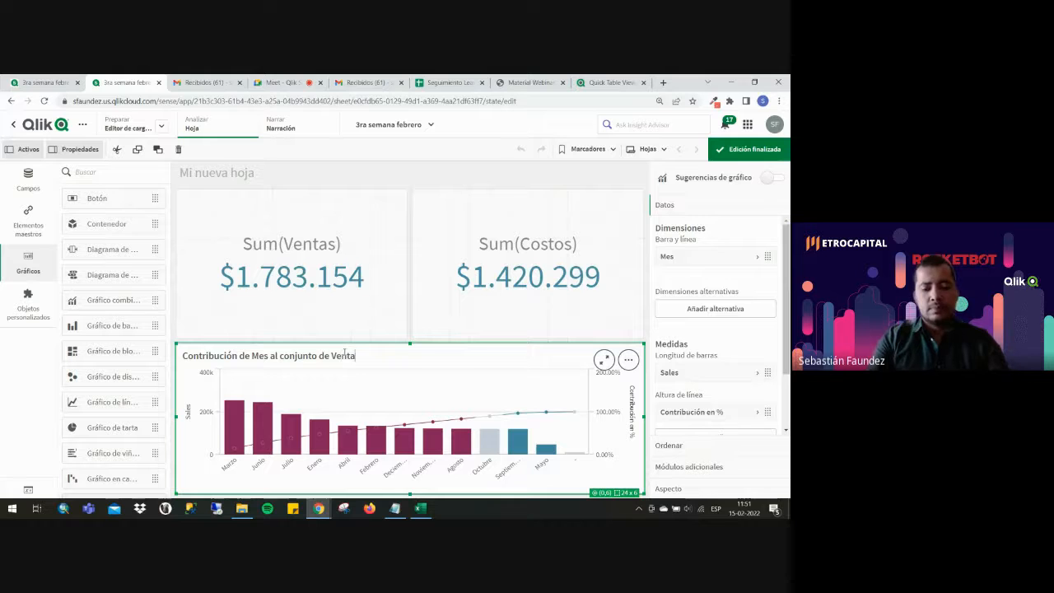
pyautogui.write('s')
pyautogui.press('Return')
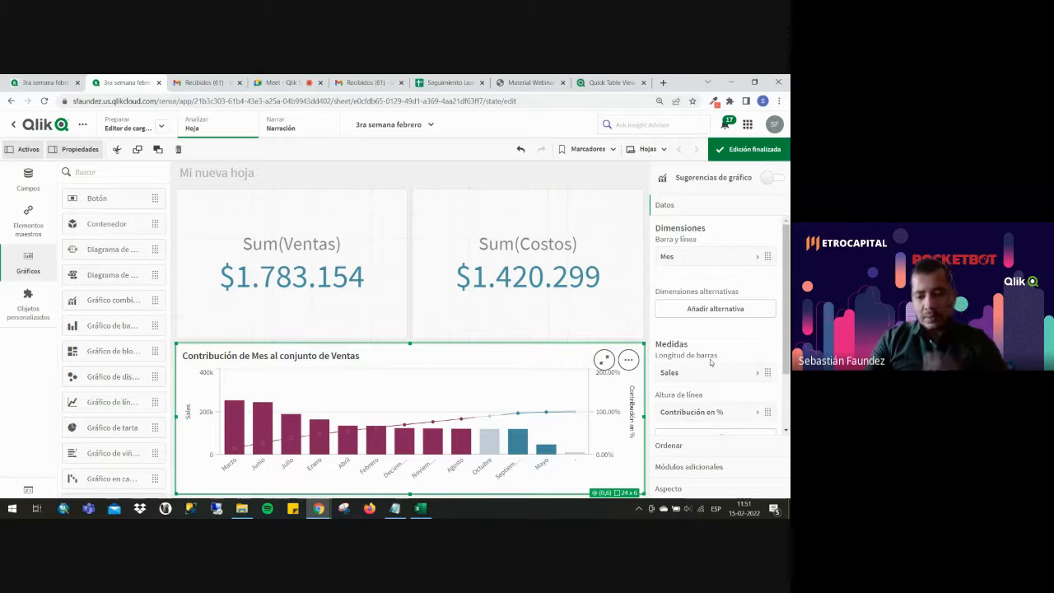
# Examine the expression behind the contribution chart's bar-length measure Sales and close it without changes.
pyautogui.scroll(-2, 704, 333)
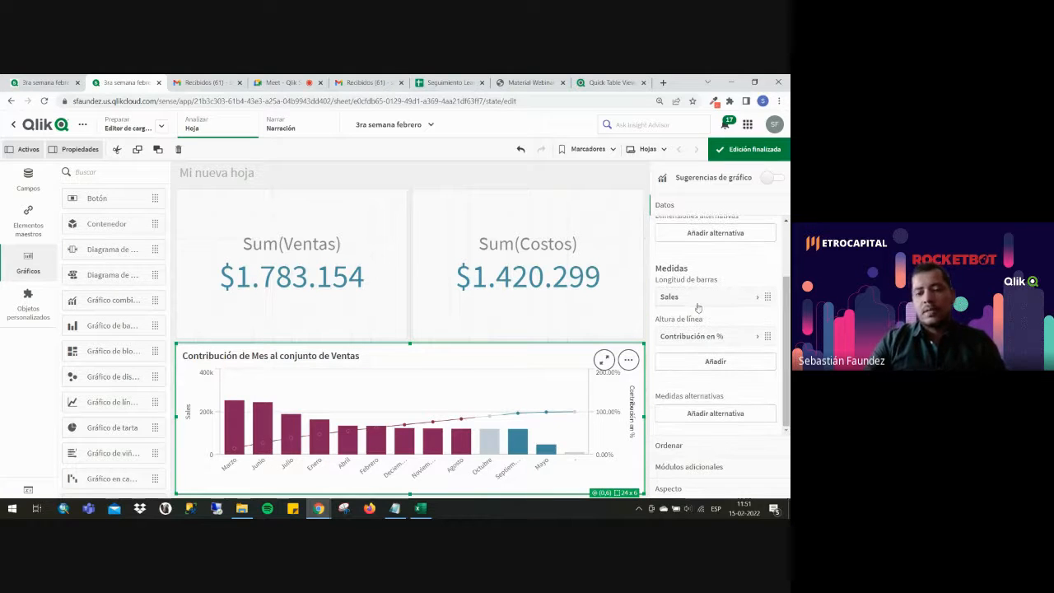
pyautogui.click(692, 298)
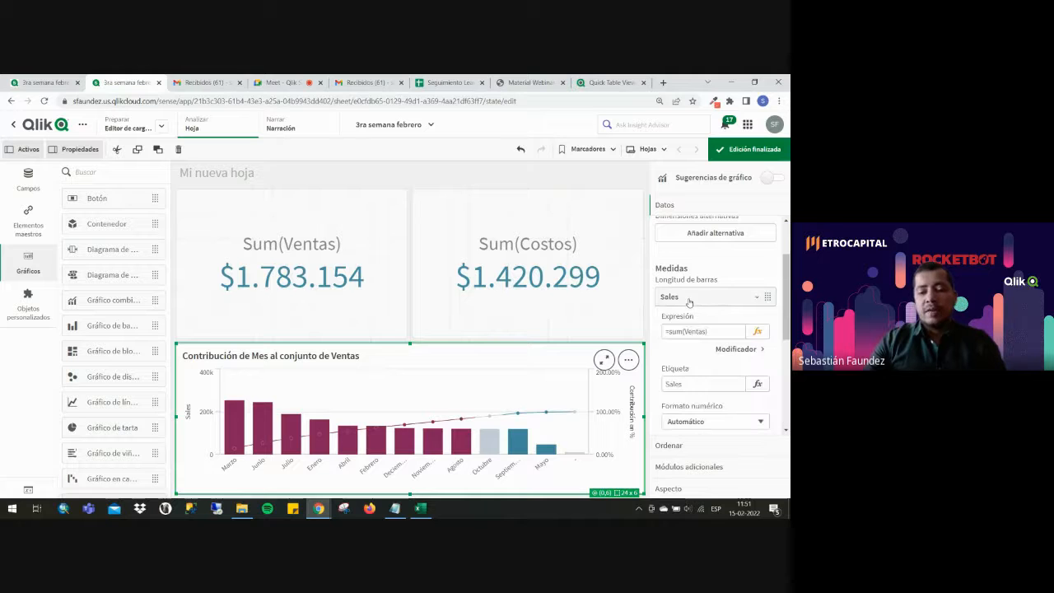
pyautogui.click(764, 332)
pyautogui.moveTo(188, 183); pyautogui.dragTo(49, 137)
pyautogui.press('Escape')
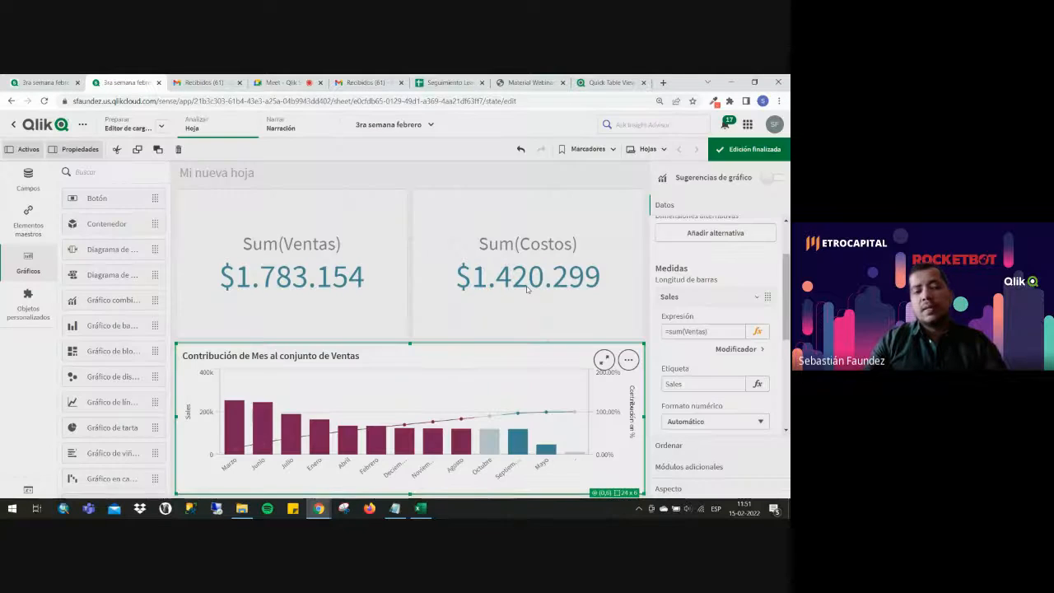
pyautogui.click(708, 296)
# Examine the functions in the Contribución en % line measure's expression, copy the full formula and close the editor.
pyautogui.click(714, 337)
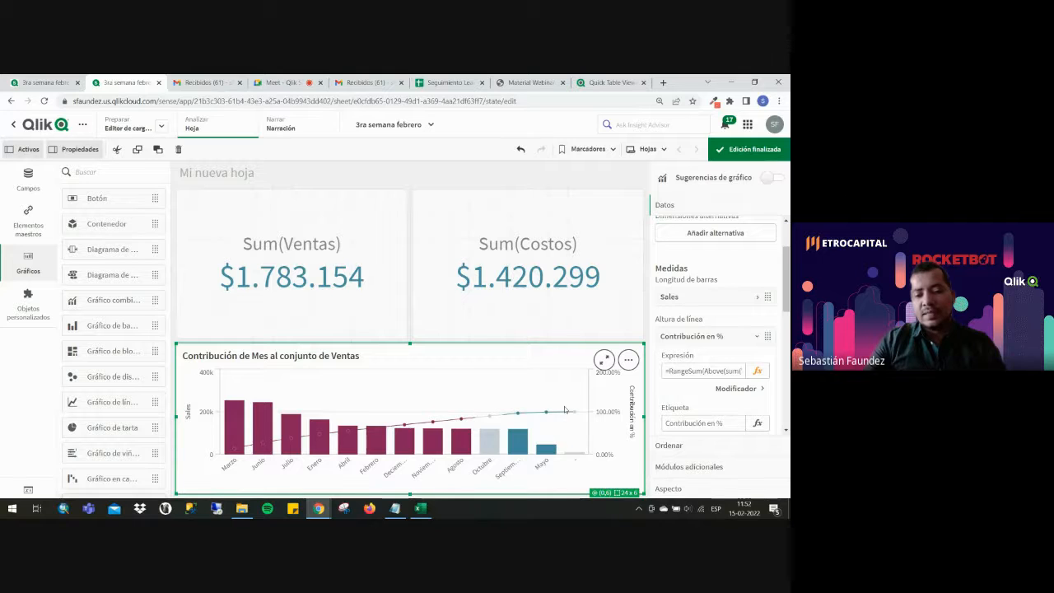
pyautogui.click(757, 372)
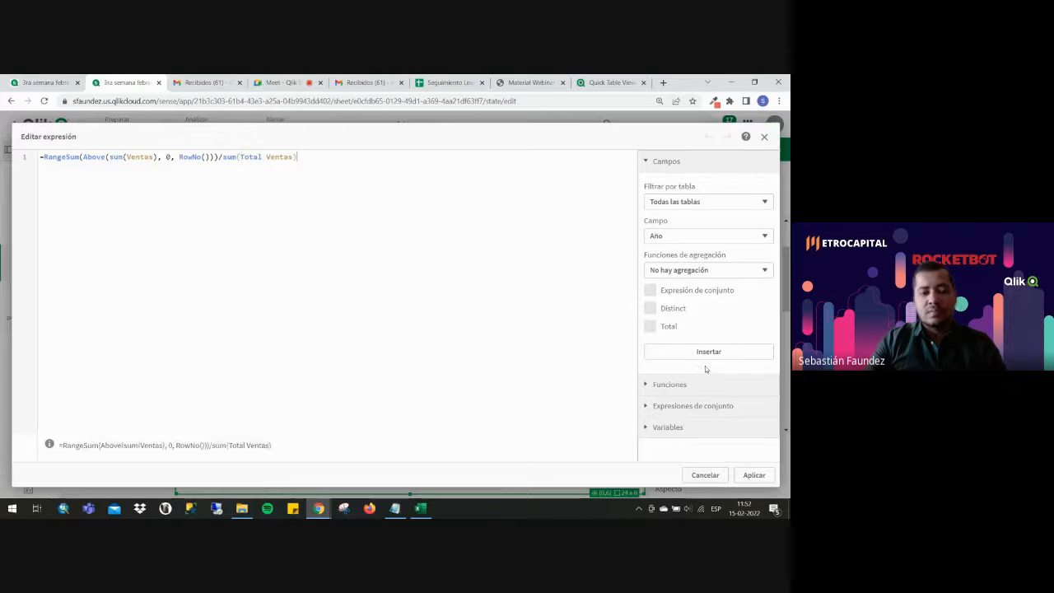
pyautogui.hotkey('ctrl', 'a')
pyautogui.click(336, 172)
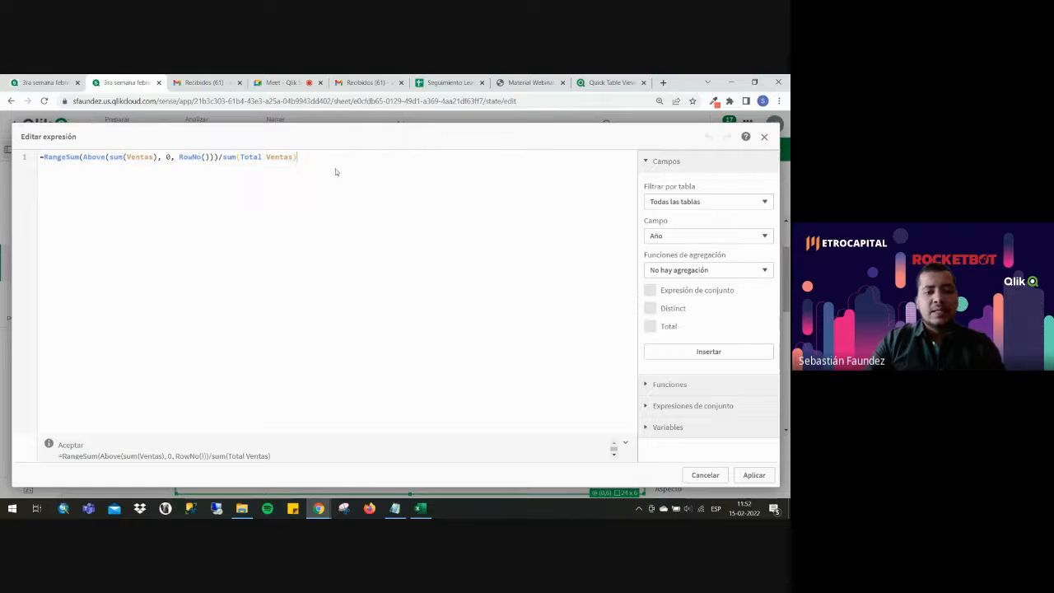
pyautogui.doubleClick(62, 156)
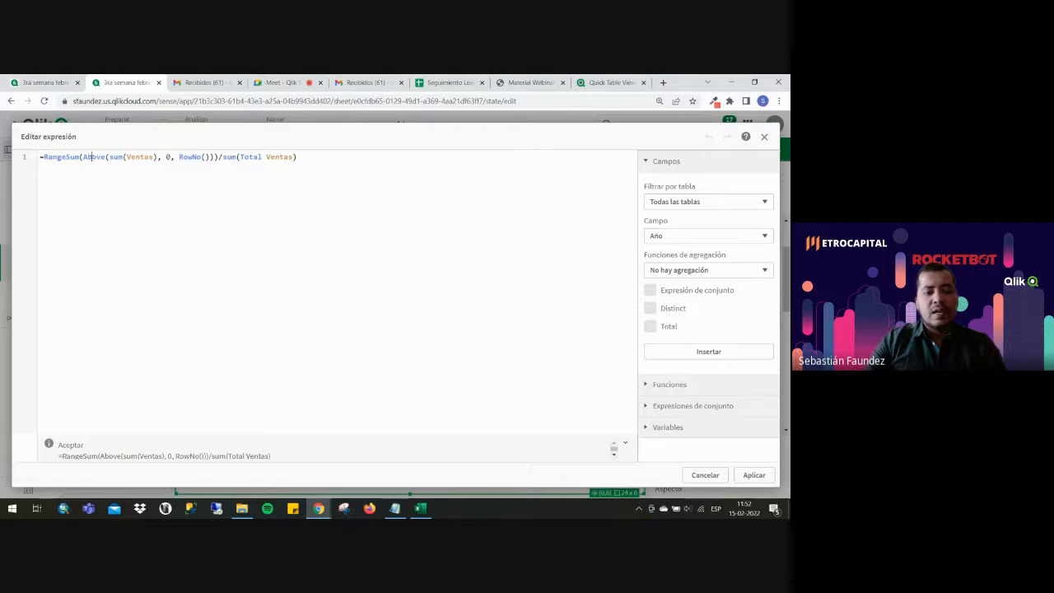
pyautogui.doubleClick(91, 156)
pyautogui.click(111, 156)
pyautogui.moveTo(348, 164); pyautogui.dragTo(45, 138)
pyautogui.hotkey('ctrl', 'c')
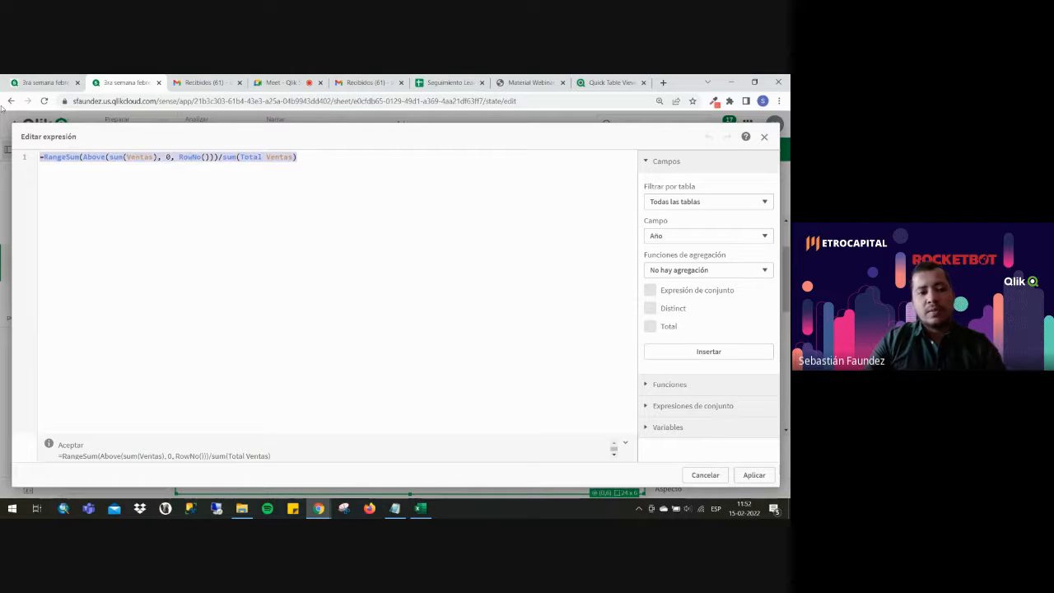
pyautogui.press('Escape')
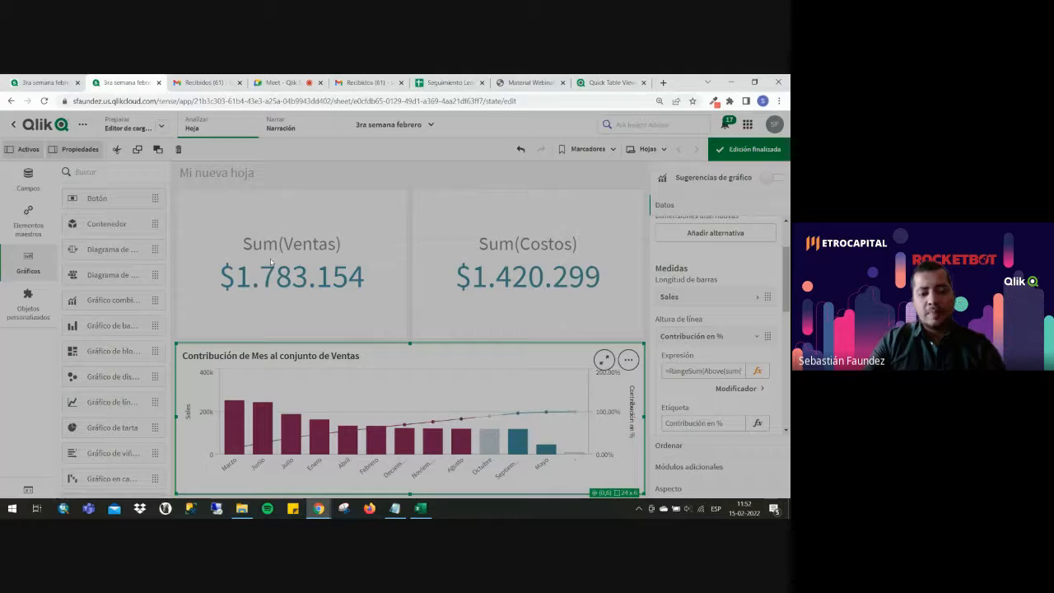
# Replace the contribution chart with a table in the same area and add Mes as its dimension column.
pyautogui.press('Delete')
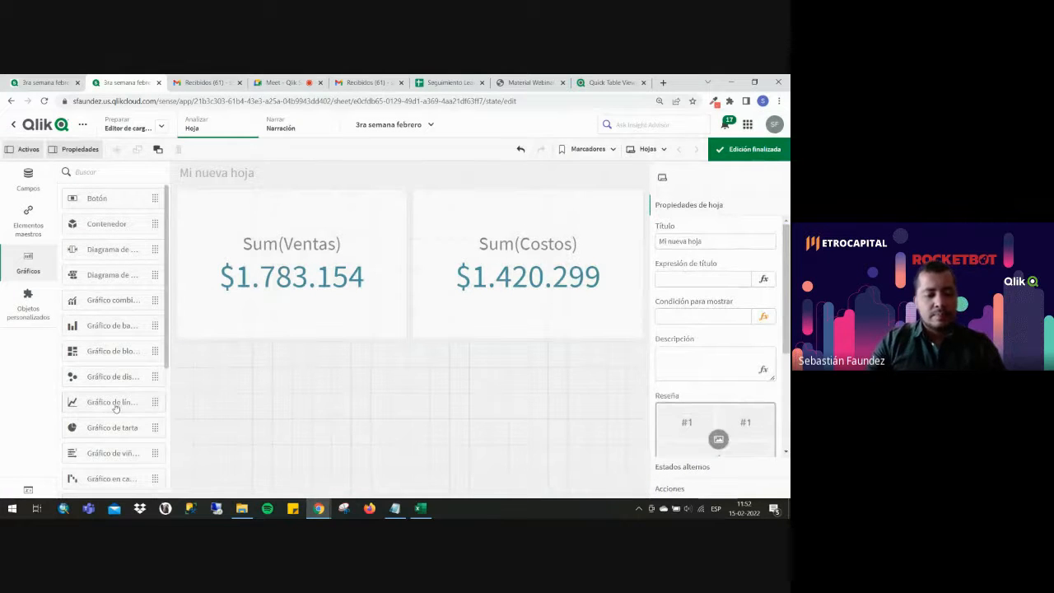
pyautogui.scroll(-3, 108, 437)
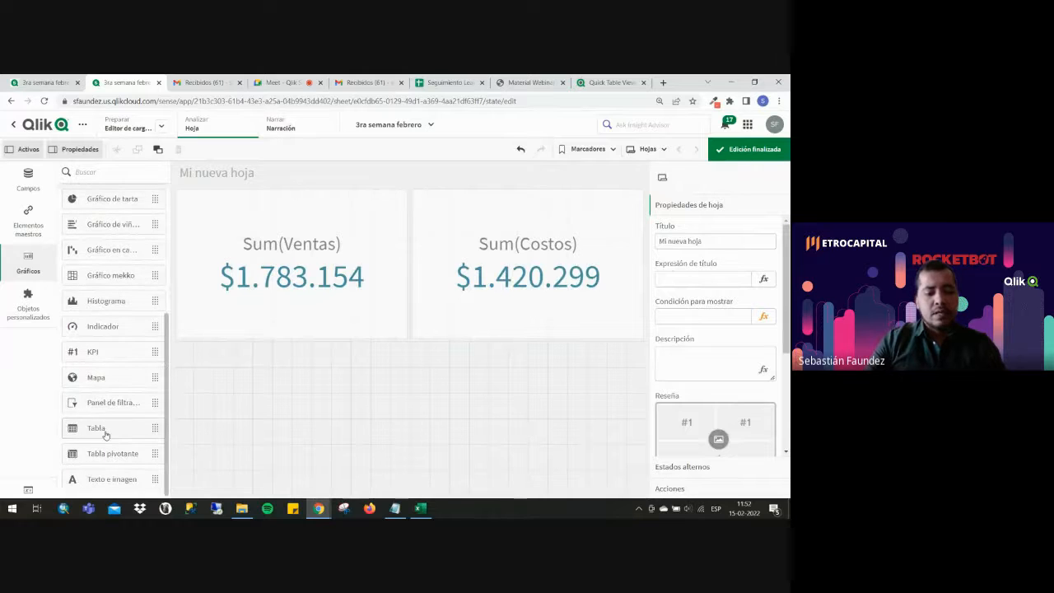
pyautogui.moveTo(106, 435); pyautogui.dragTo(699, 423)
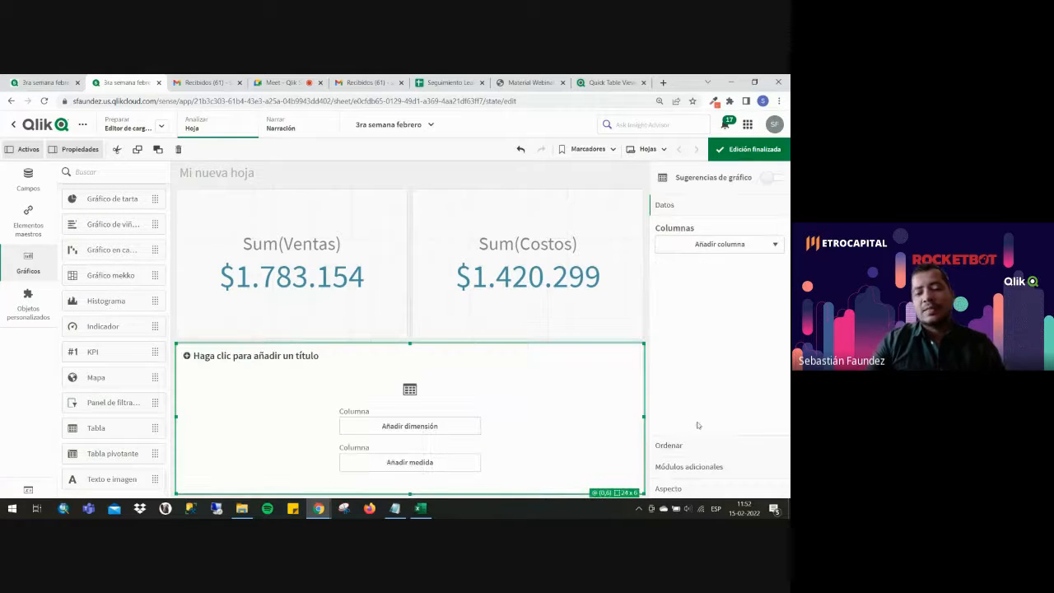
pyautogui.click(470, 430)
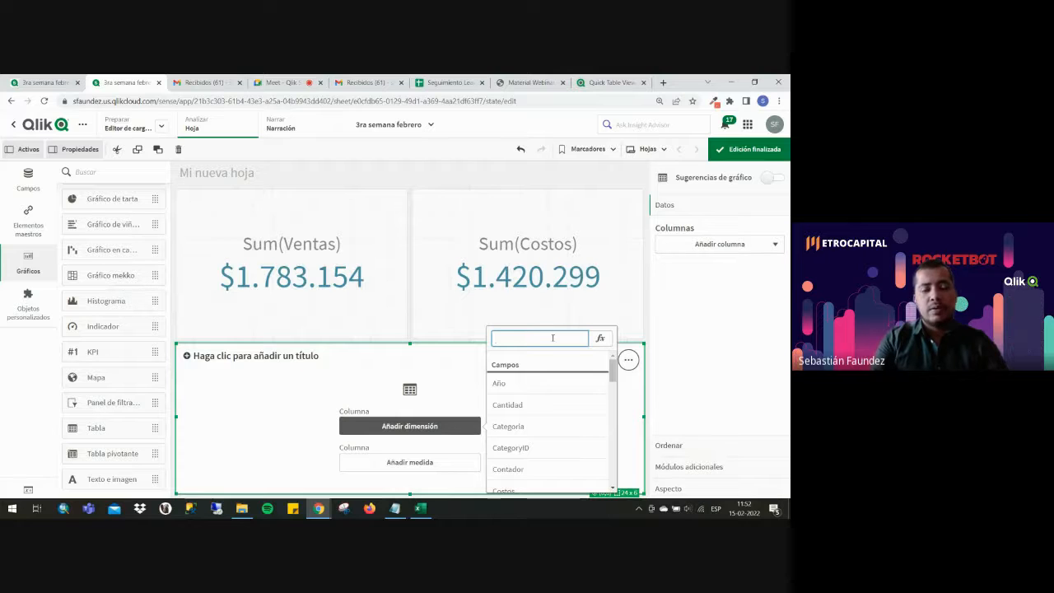
pyautogui.write('Mes')
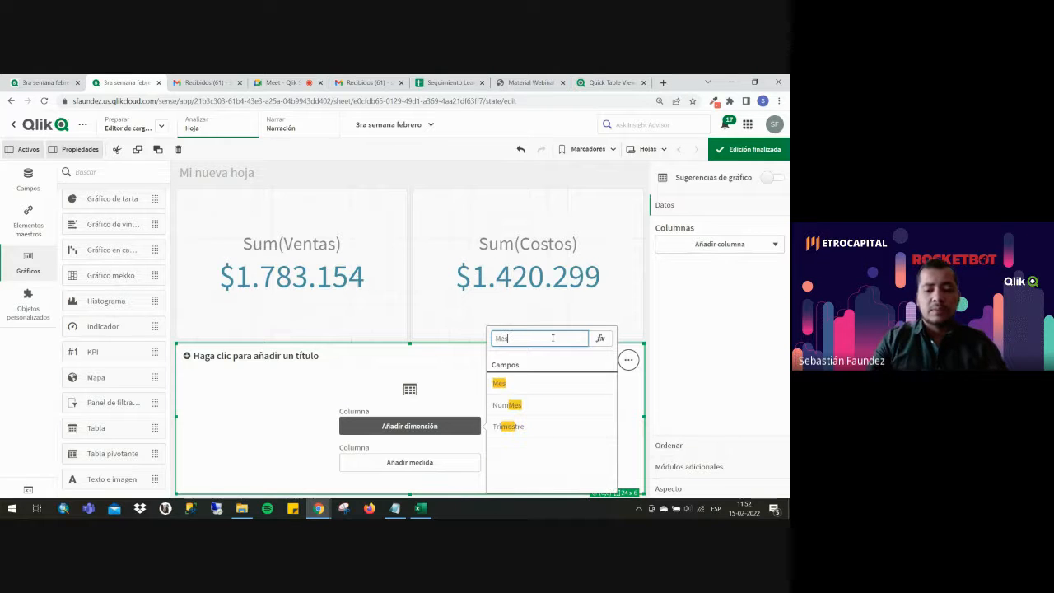
pyautogui.click(542, 380)
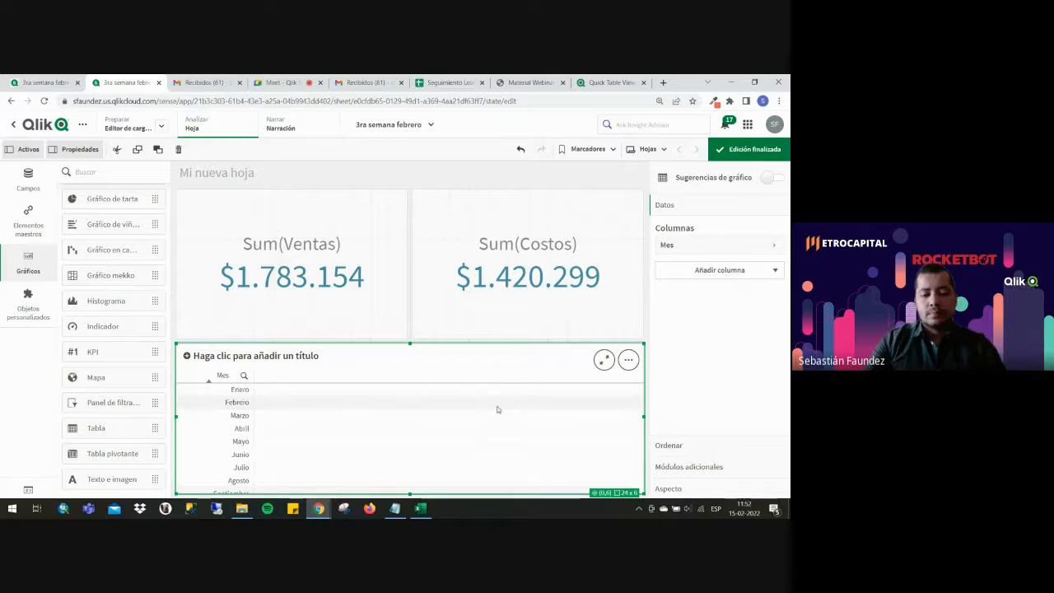
# Start a new measure column in the table with its expression editor open.
pyautogui.click(718, 270)
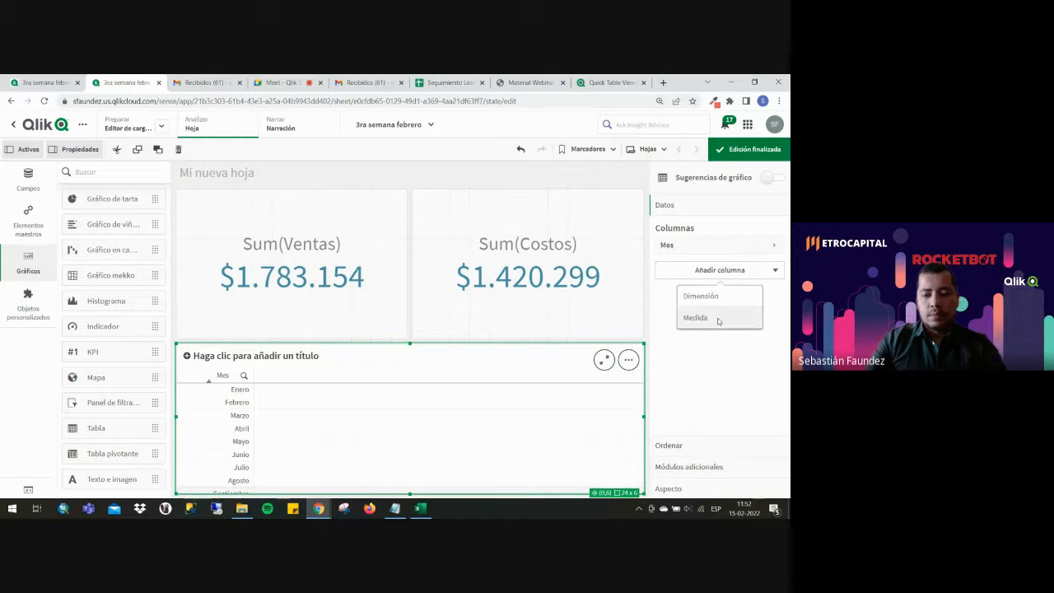
pyautogui.click(713, 319)
pyautogui.click(767, 299)
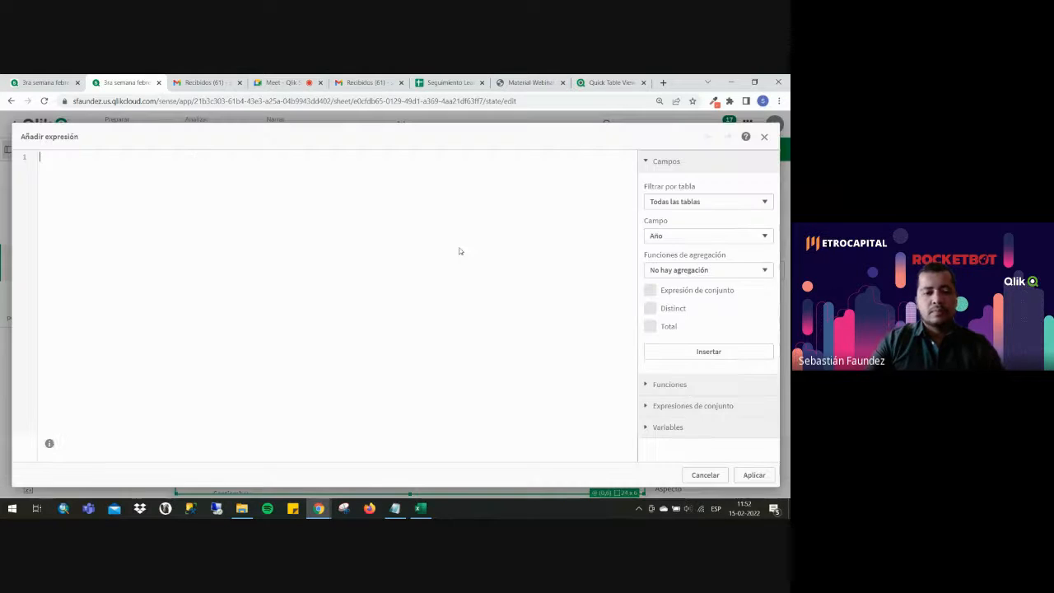
# Paste the copied contribution formula into the expression editor and examine the whole formula and its inner sum(Ventas) term.
pyautogui.hotkey('ctrl', 'v')
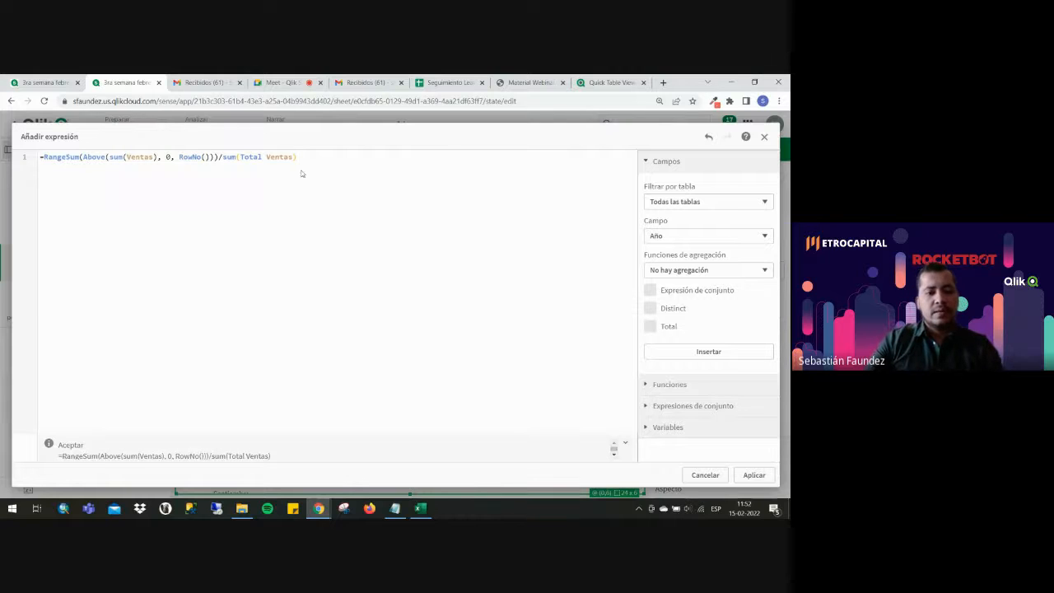
pyautogui.moveTo(38, 156); pyautogui.dragTo(346, 159)
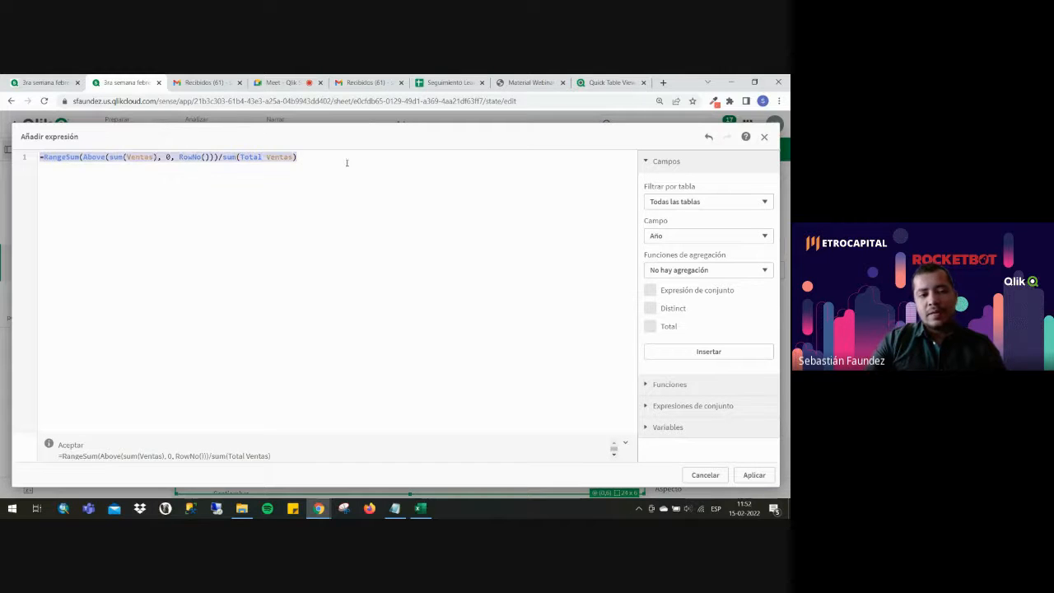
pyautogui.click(321, 174)
pyautogui.moveTo(107, 156); pyautogui.dragTo(153, 156)
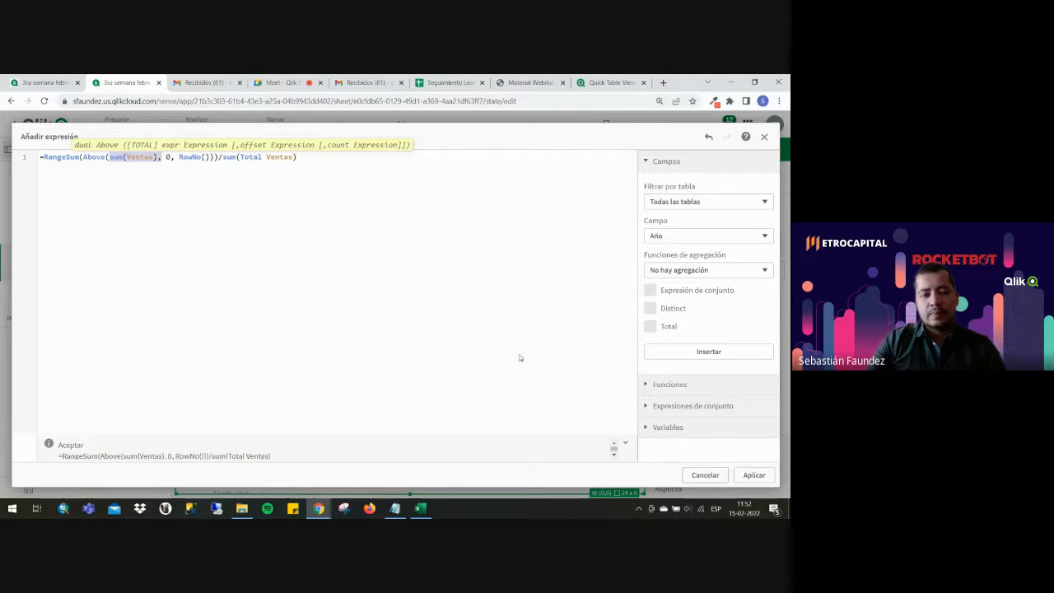
# Replace the whole expression with Sum(Ventas) and apply it as the table's measure.
pyautogui.hotkey('ctrl', 'a')
pyautogui.write('Su')
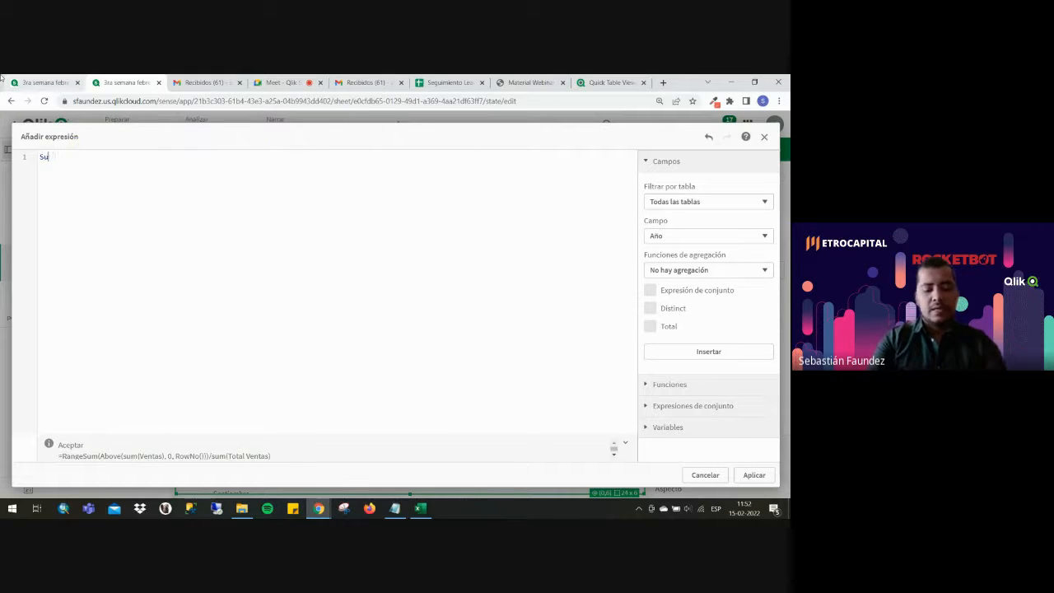
pyautogui.write('m(ve')
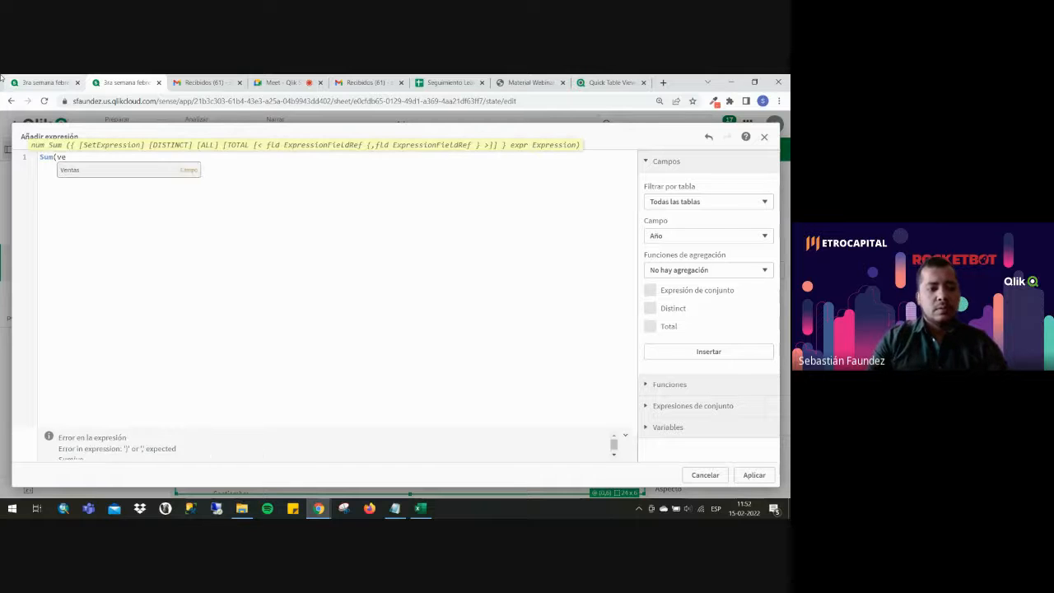
pyautogui.hotkey('ctrl', '+')
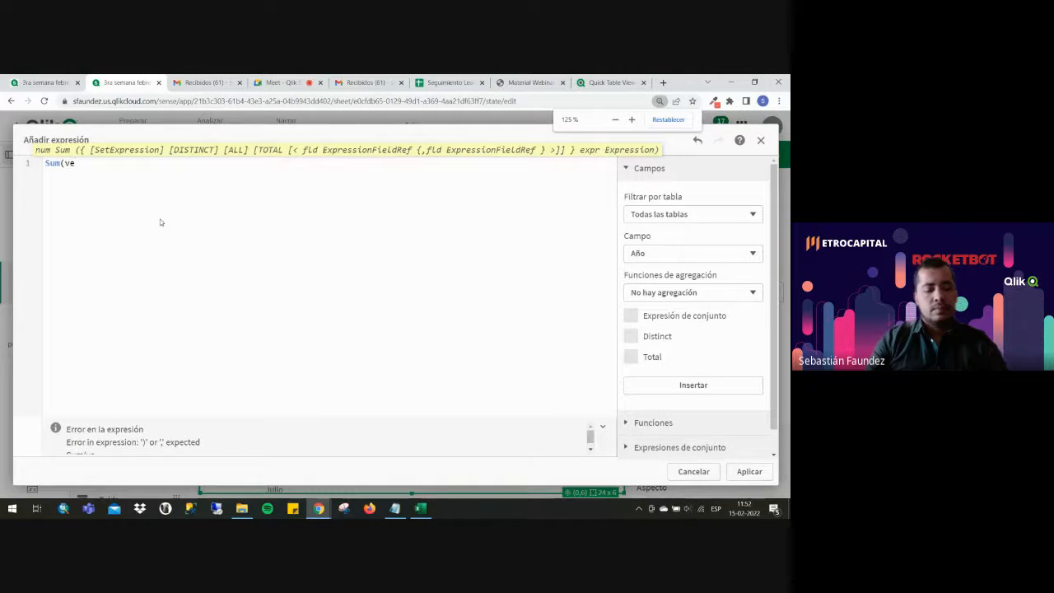
pyautogui.hotkey('ctrl', '+')
pyautogui.write('ventas')
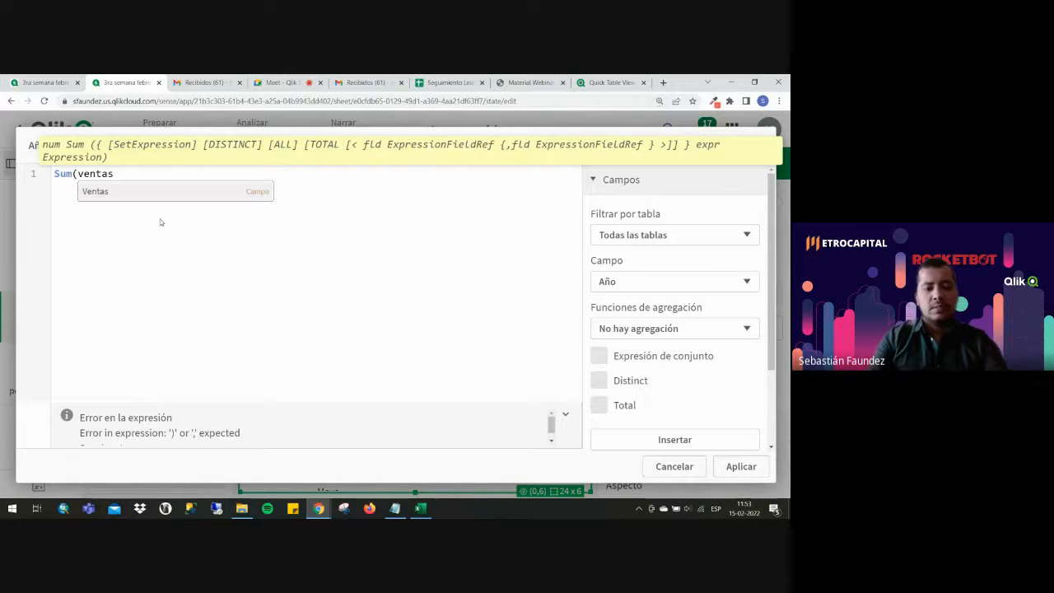
pyautogui.press('Return')
pyautogui.write(')')
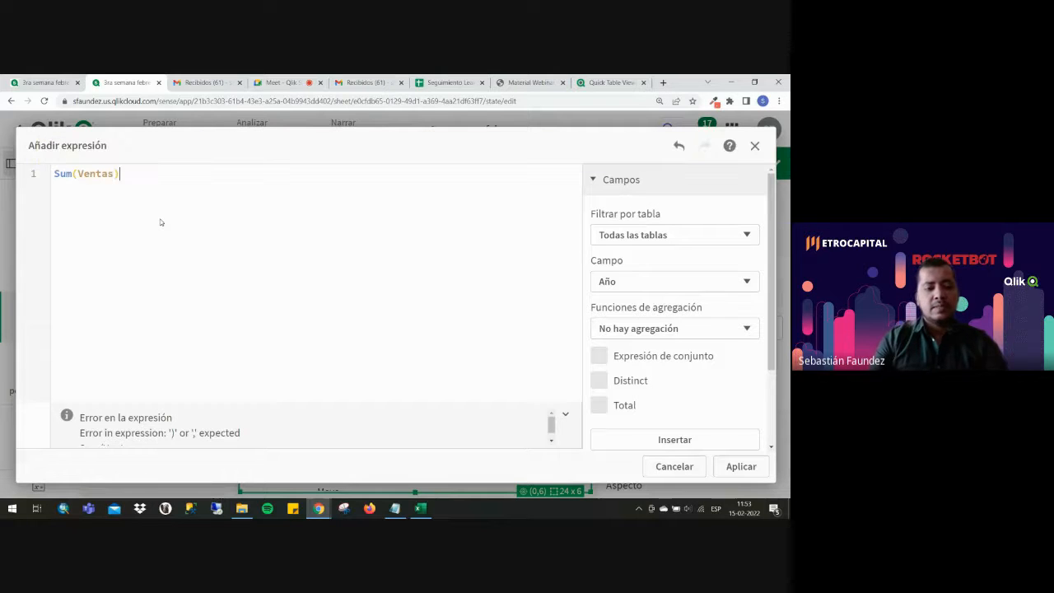
pyautogui.click(741, 466)
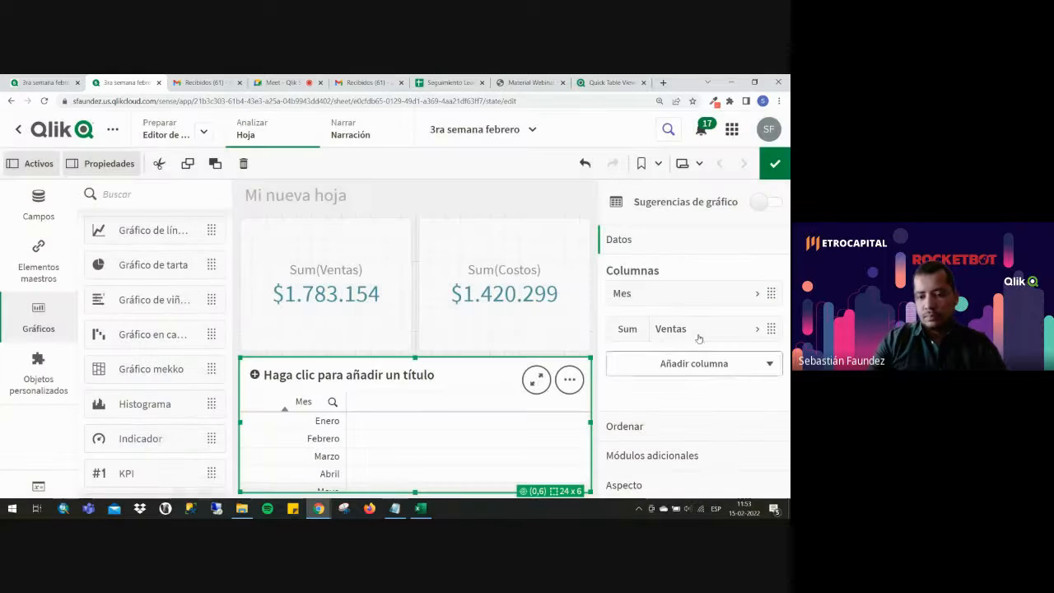
# Label the table's Sum(Ventas) column "Total ventas".
pyautogui.scroll(-1, 701, 371)
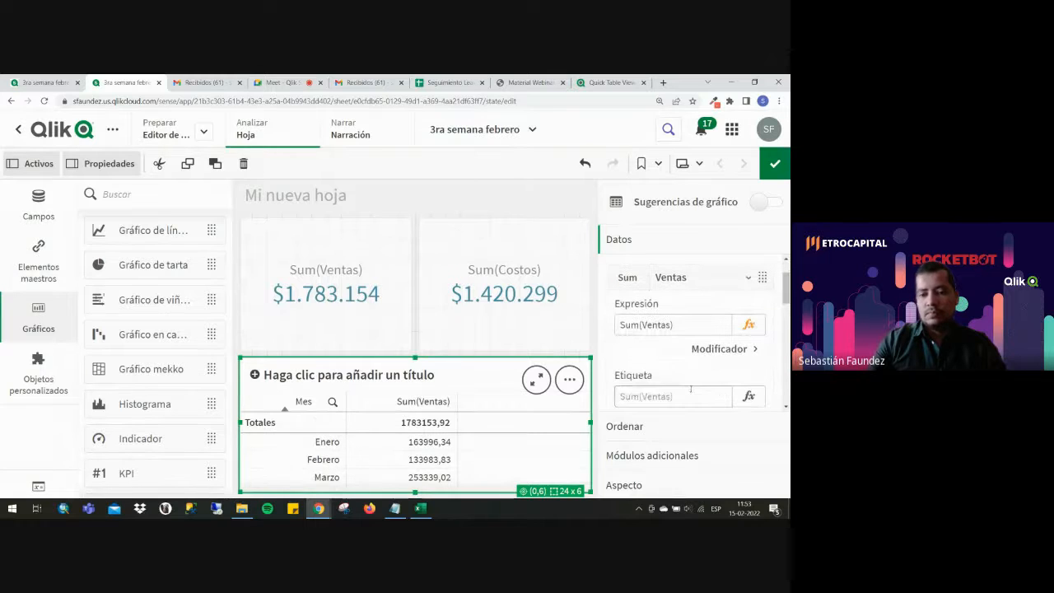
pyautogui.click(689, 394)
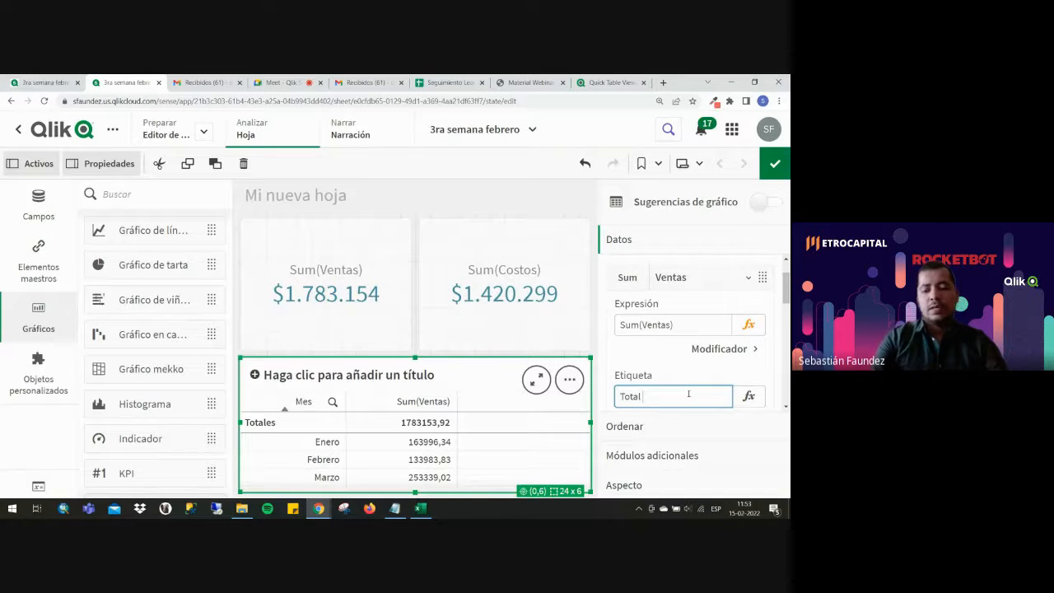
pyautogui.write('Total ventas')
pyautogui.press('Return')
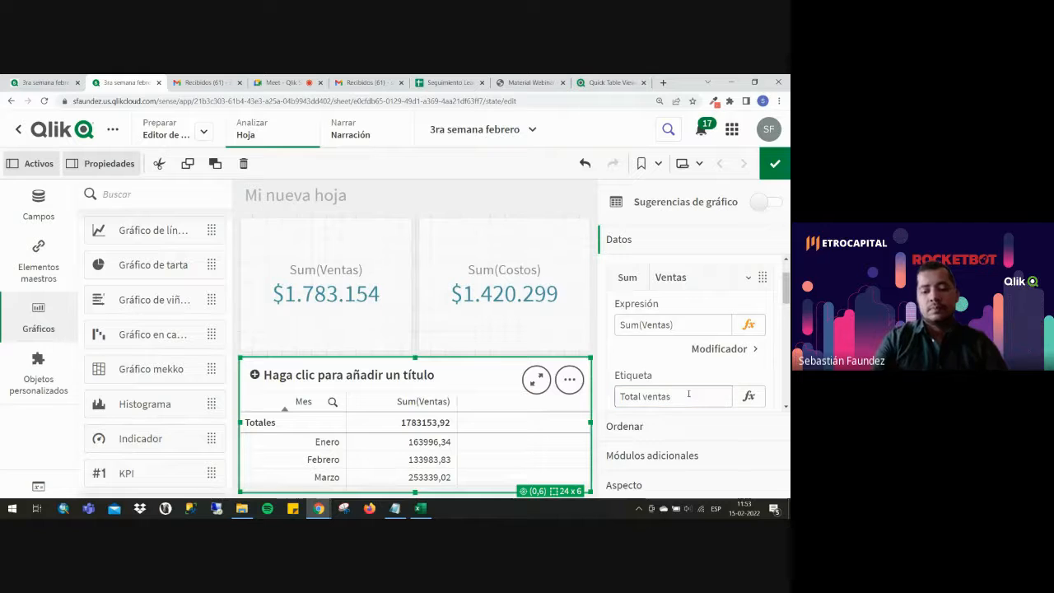
# Set the number format of the Total ventas column to Moneda and collapse its settings.
pyautogui.hotkey('ctrl', '-')
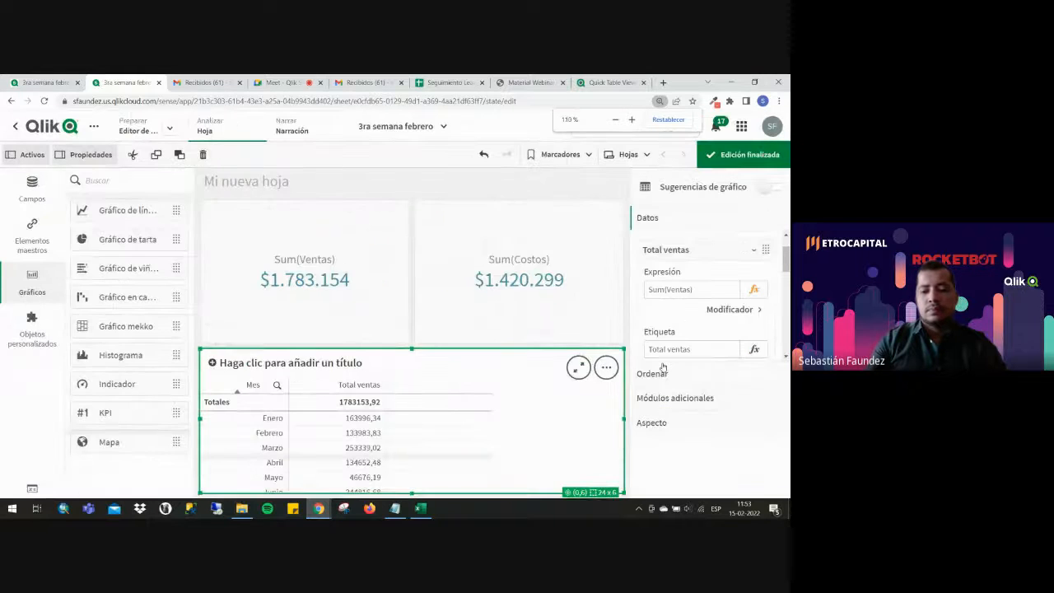
pyautogui.hotkey('ctrl', '-')
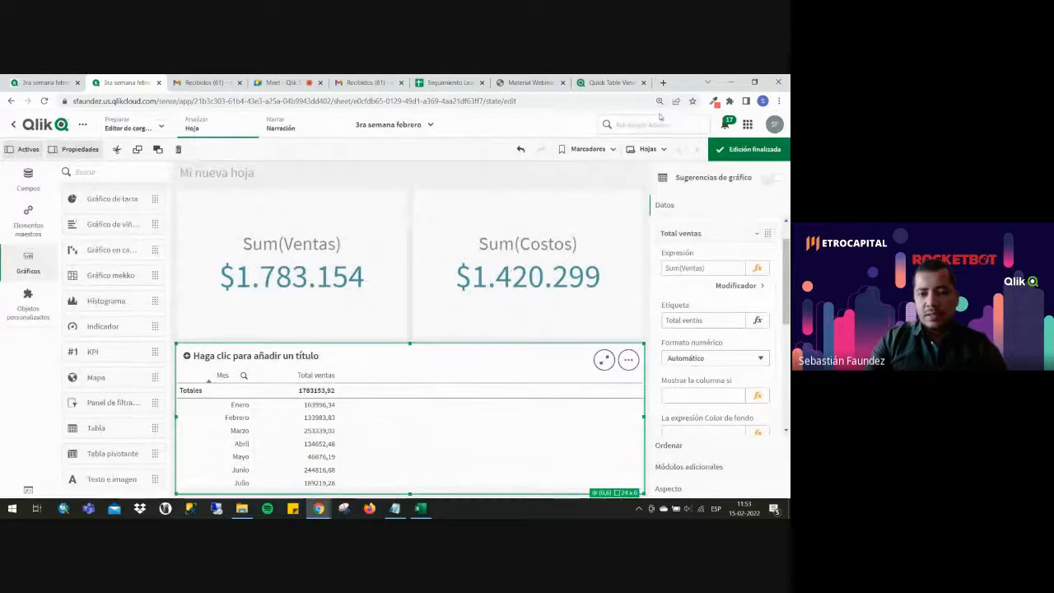
pyautogui.click(659, 101)
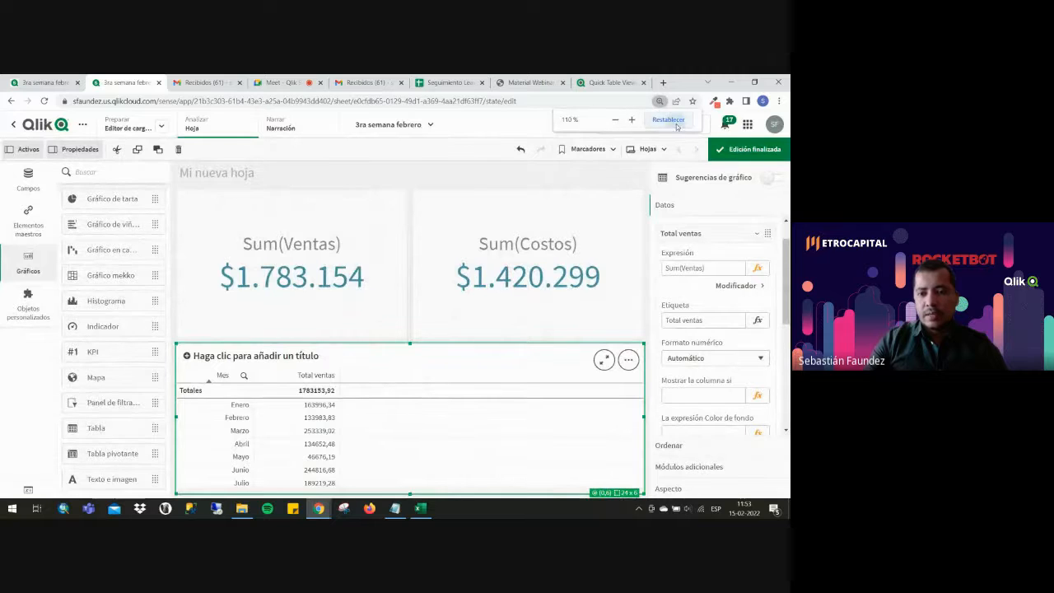
pyautogui.click(676, 122)
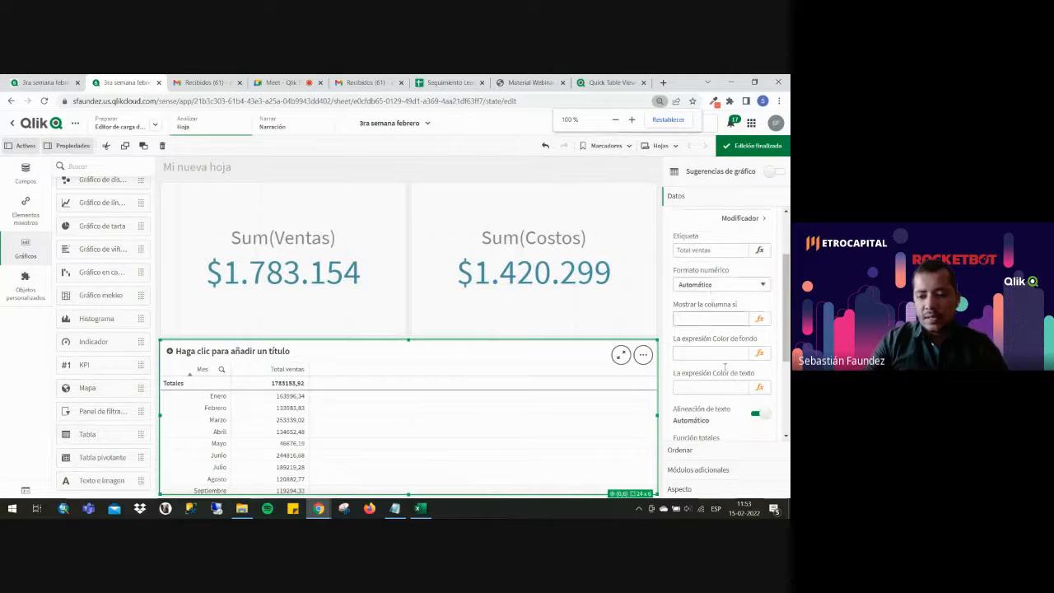
pyautogui.click(712, 284)
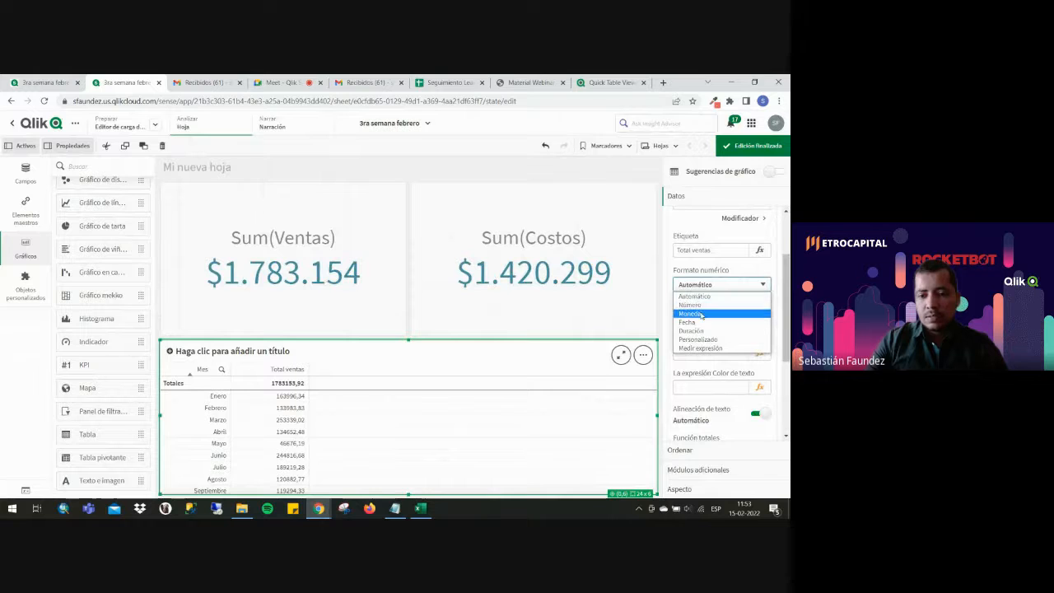
pyautogui.click(701, 314)
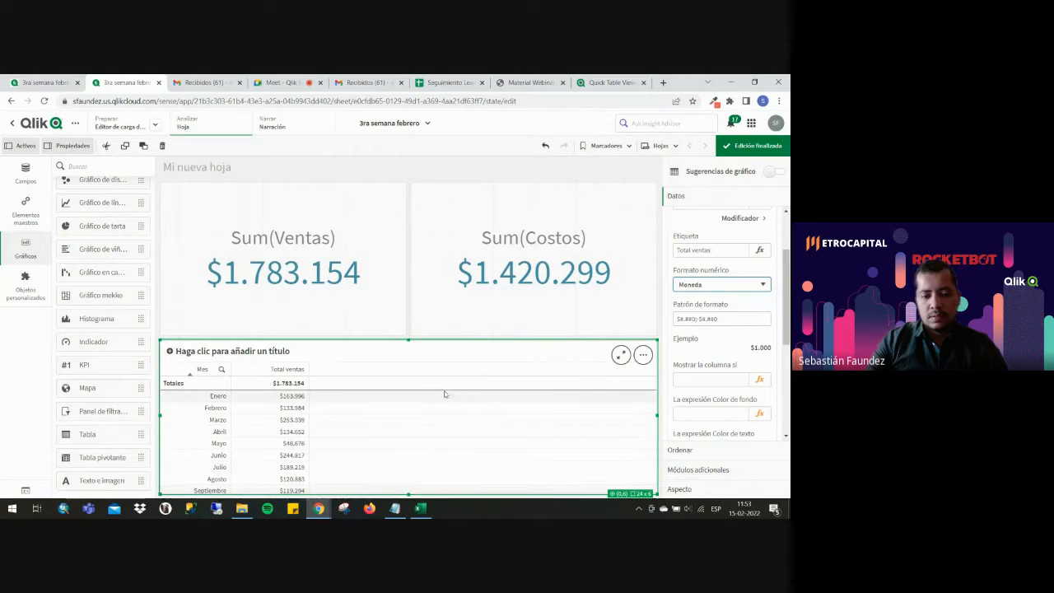
pyautogui.scroll(3, 715, 346)
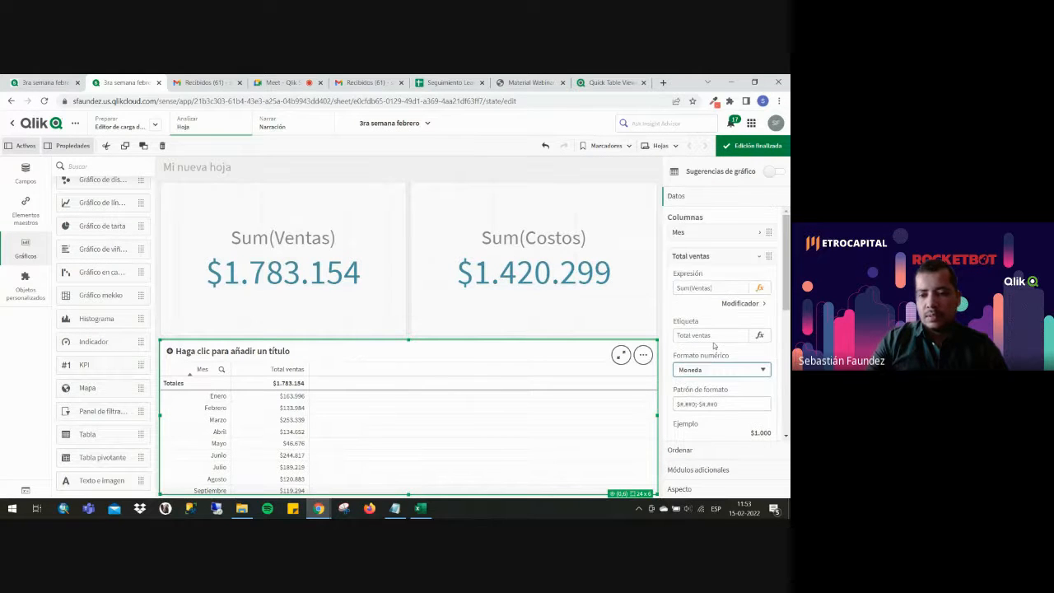
pyautogui.click(712, 258)
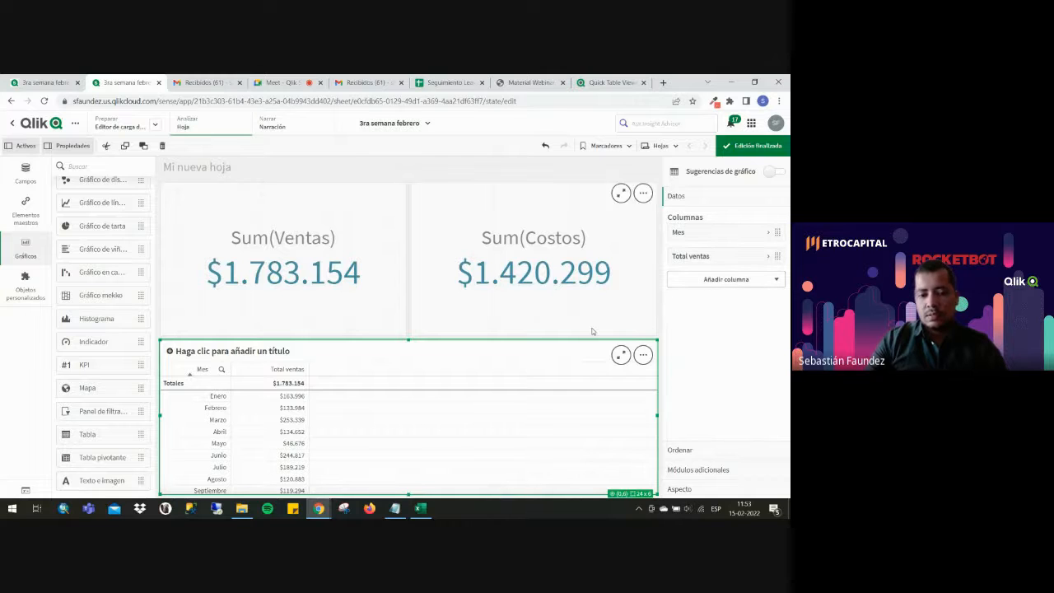
# Add another measure column from the copied formula, keeping only its divisor sum(Total Ventas) as the expression.
pyautogui.hotkey('ctrl', '+')
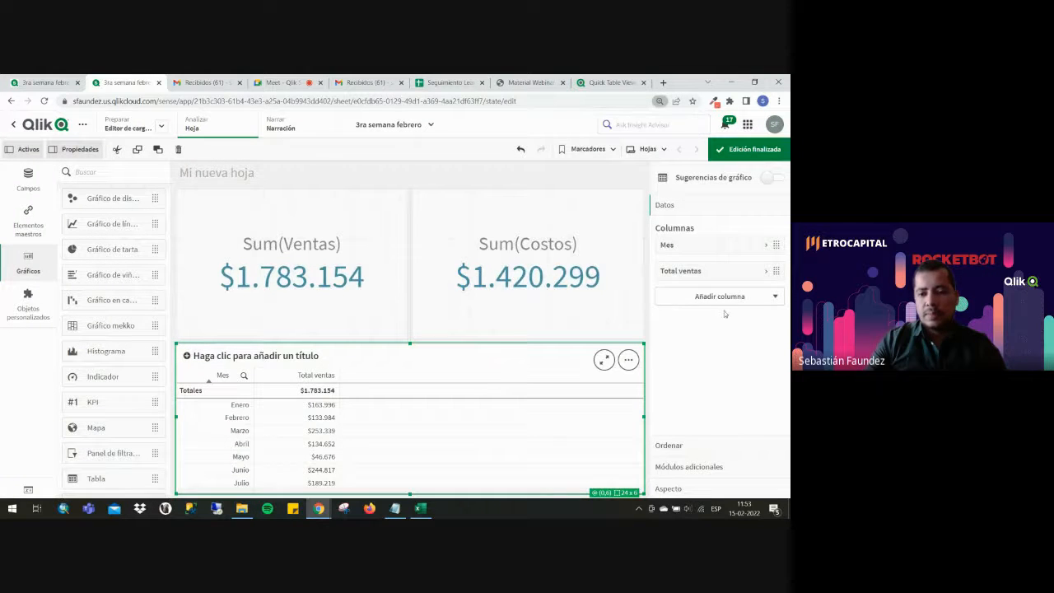
pyautogui.click(718, 296)
pyautogui.click(713, 344)
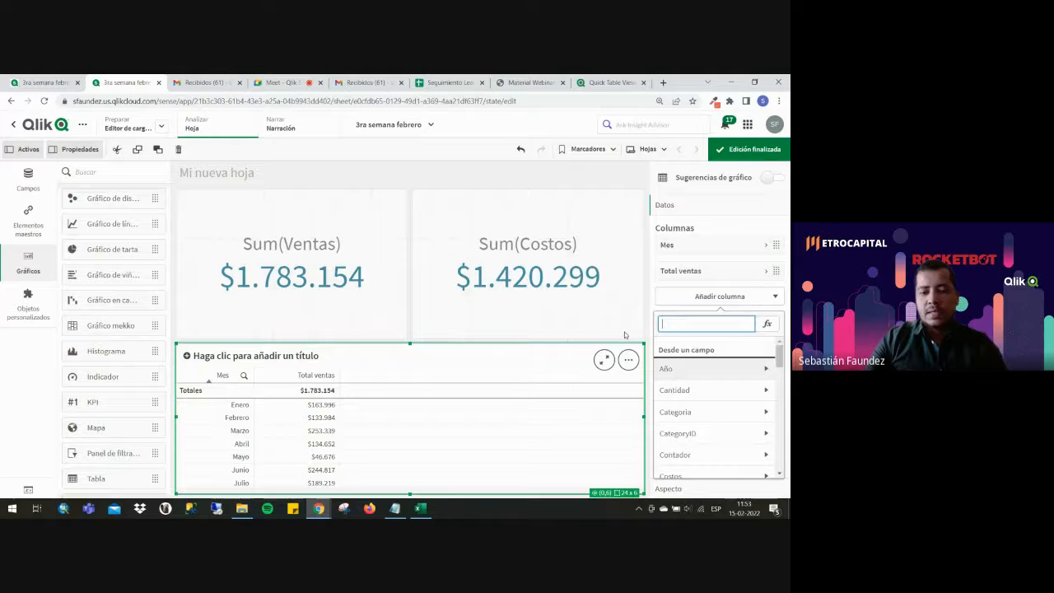
pyautogui.click(777, 328)
pyautogui.write('=RangeSum(Above(sum(Ventas), 0, RowNo()))/sum(Total Ventas)')
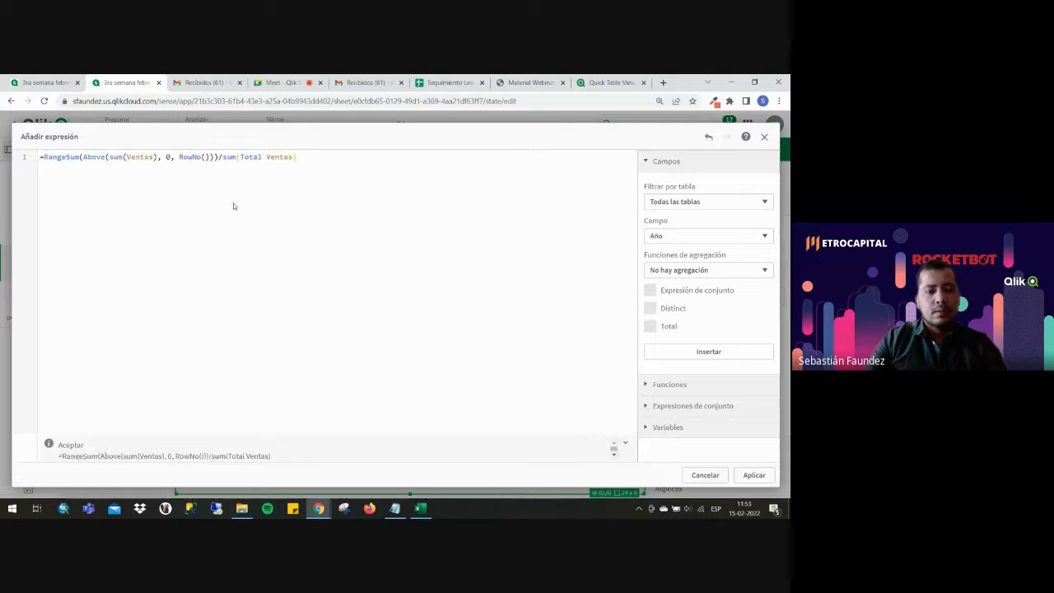
pyautogui.moveTo(222, 156); pyautogui.dragTo(40, 157)
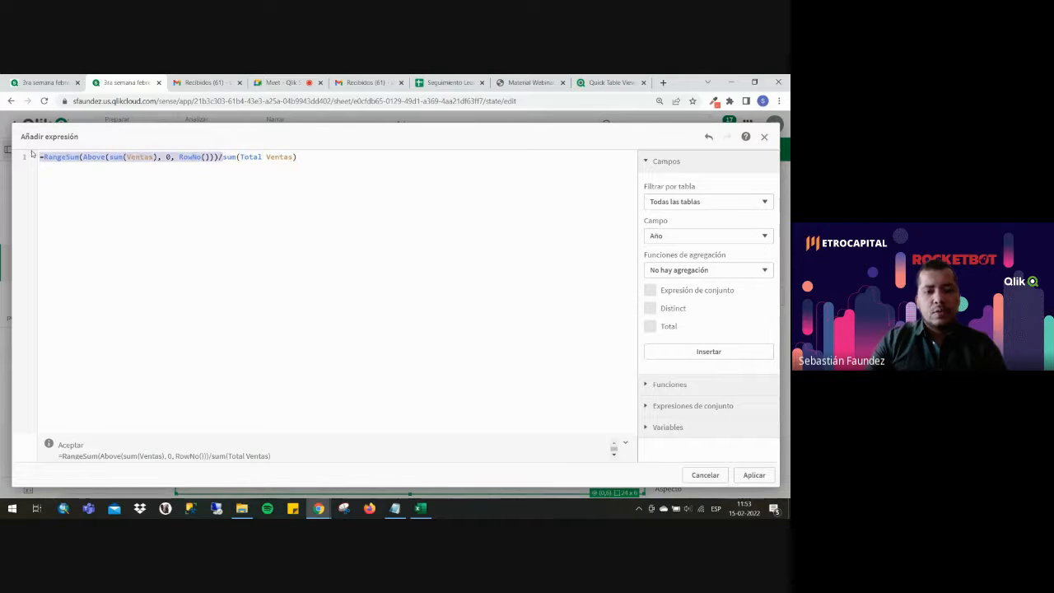
pyautogui.press('BackSpace')
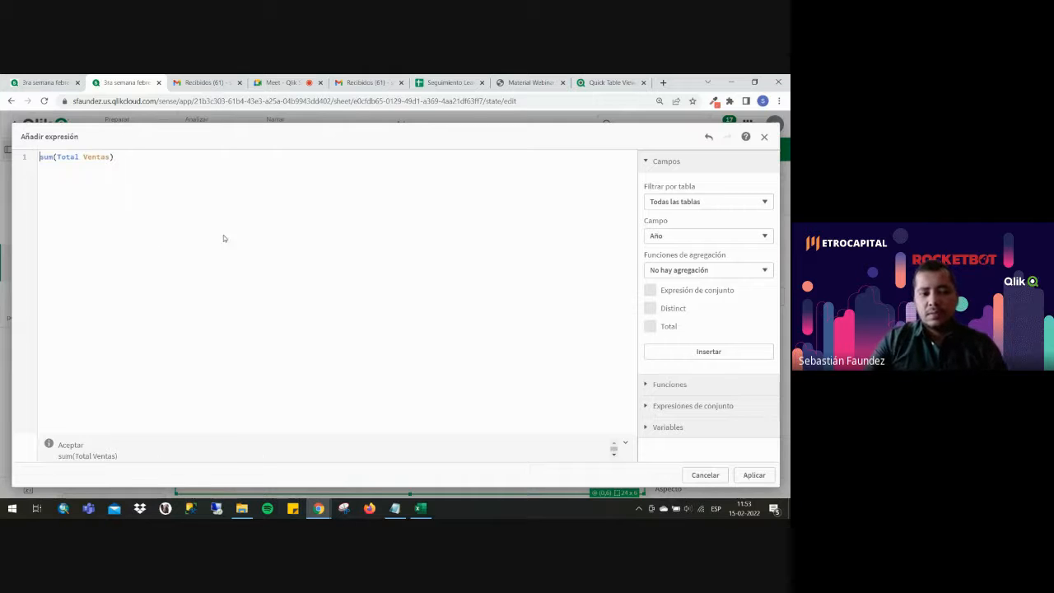
pyautogui.click(754, 476)
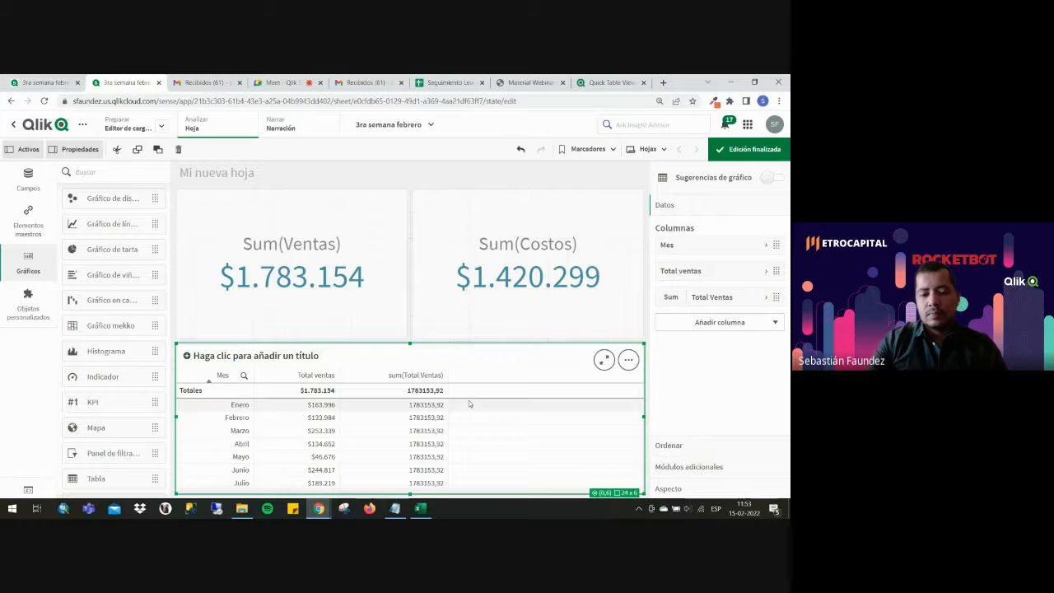
# Label the table's sum(Total Ventas) column "Total" and set its number format to Moneda.
pyautogui.click(469, 403)
pyautogui.click(733, 298)
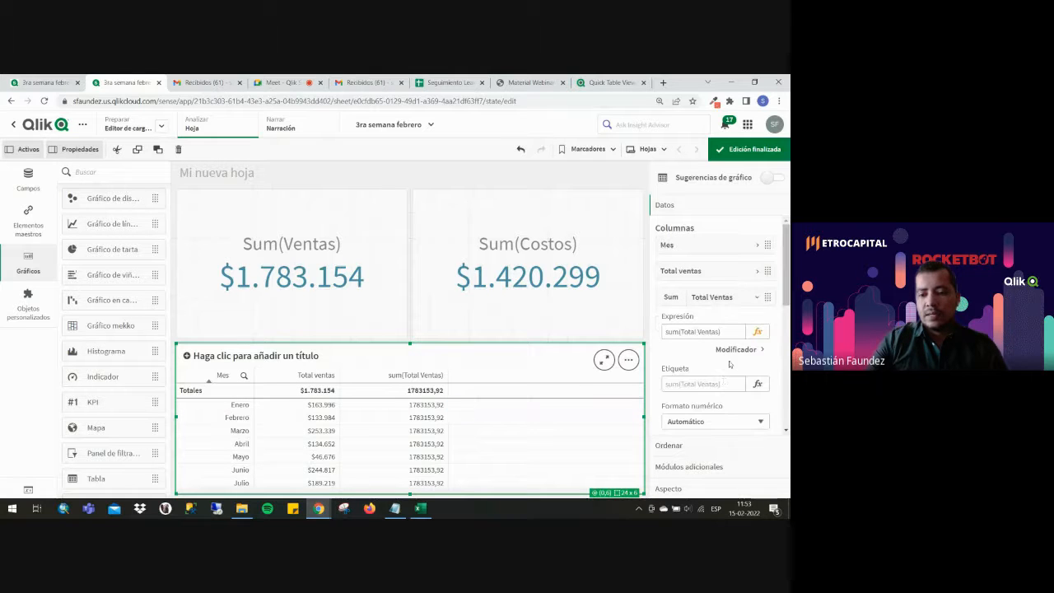
pyautogui.click(723, 385)
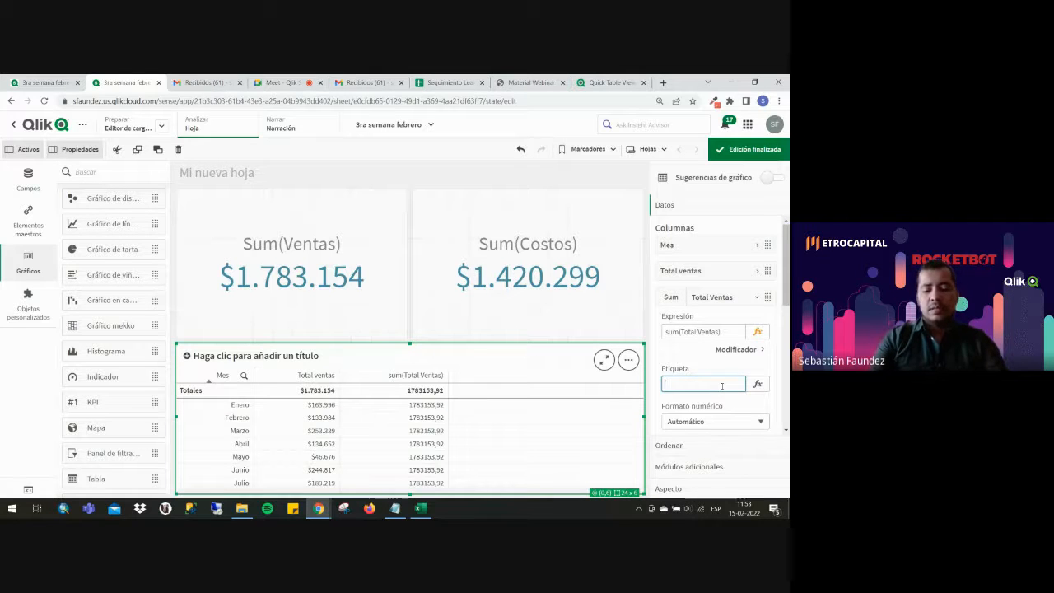
pyautogui.write('Total')
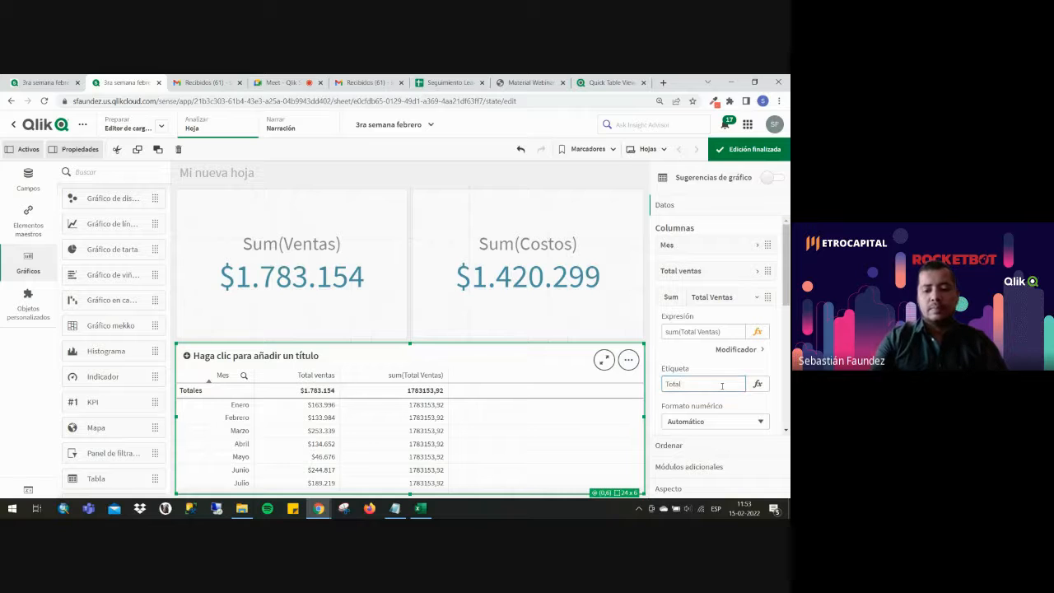
pyautogui.click(702, 354)
pyautogui.click(706, 421)
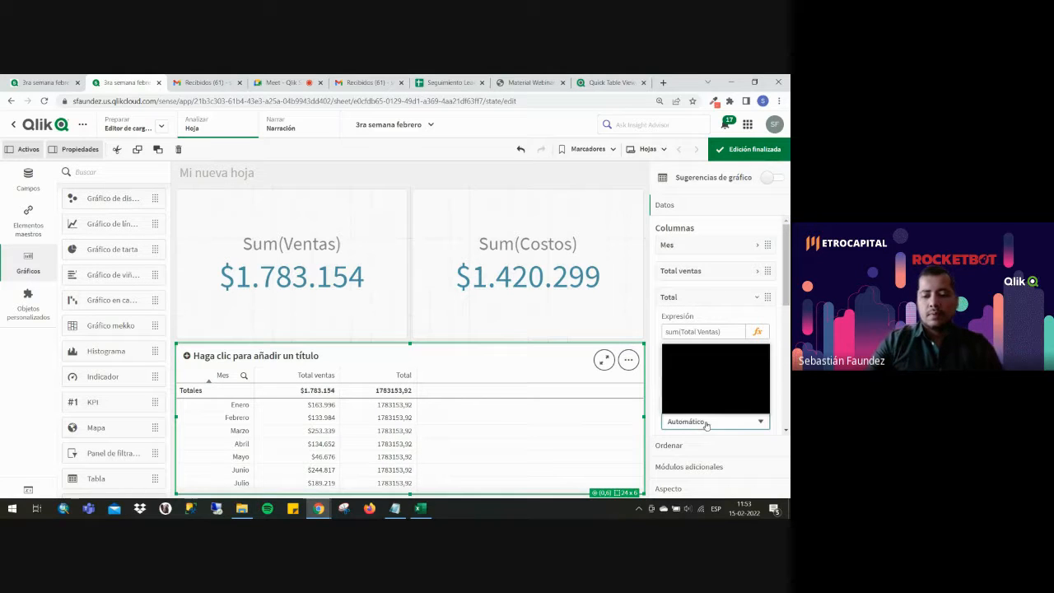
pyautogui.click(712, 369)
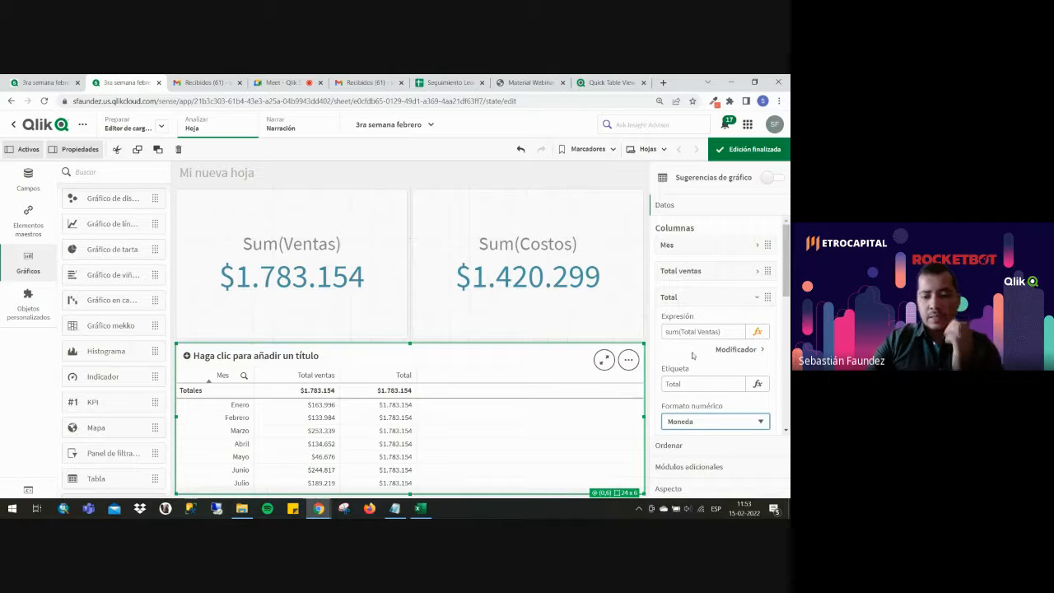
# Capitalize the Total column's expression as Sum(Total Ventas), apply it and collapse the column's settings.
pyautogui.doubleClick(690, 331)
pyautogui.click(757, 331)
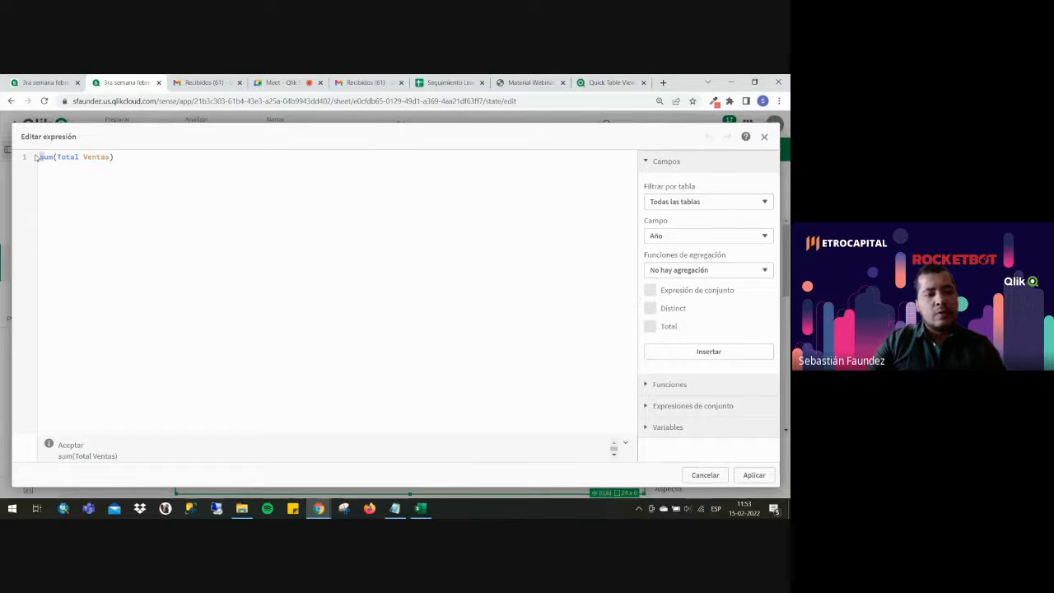
pyautogui.write('S')
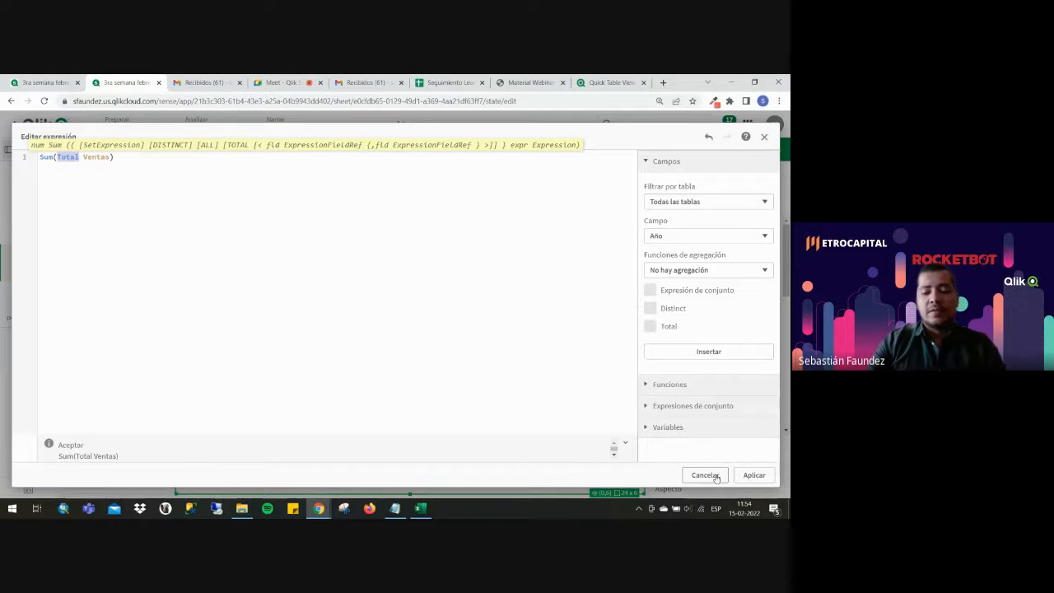
pyautogui.click(754, 475)
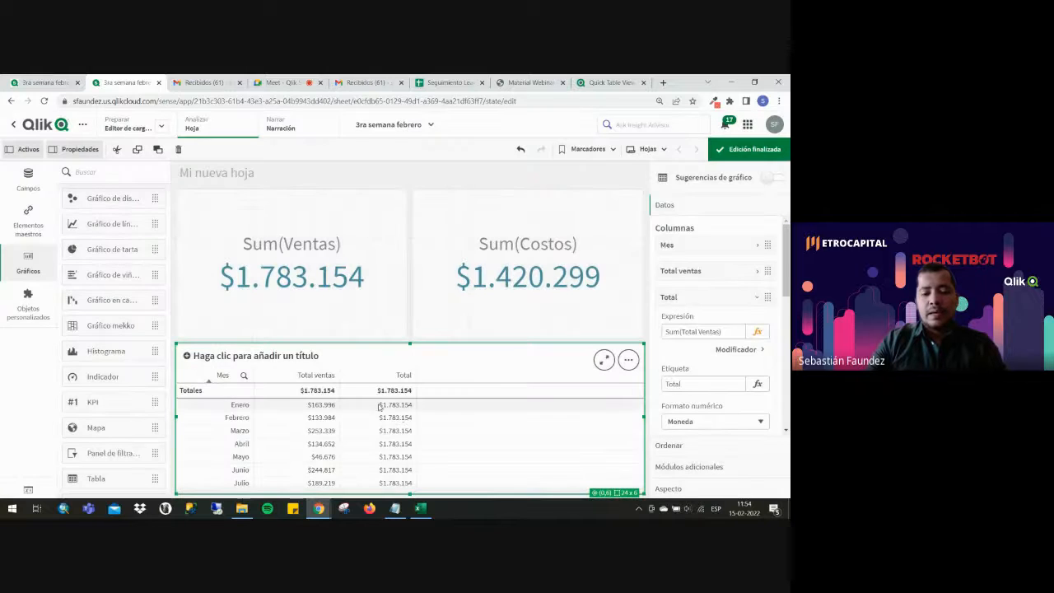
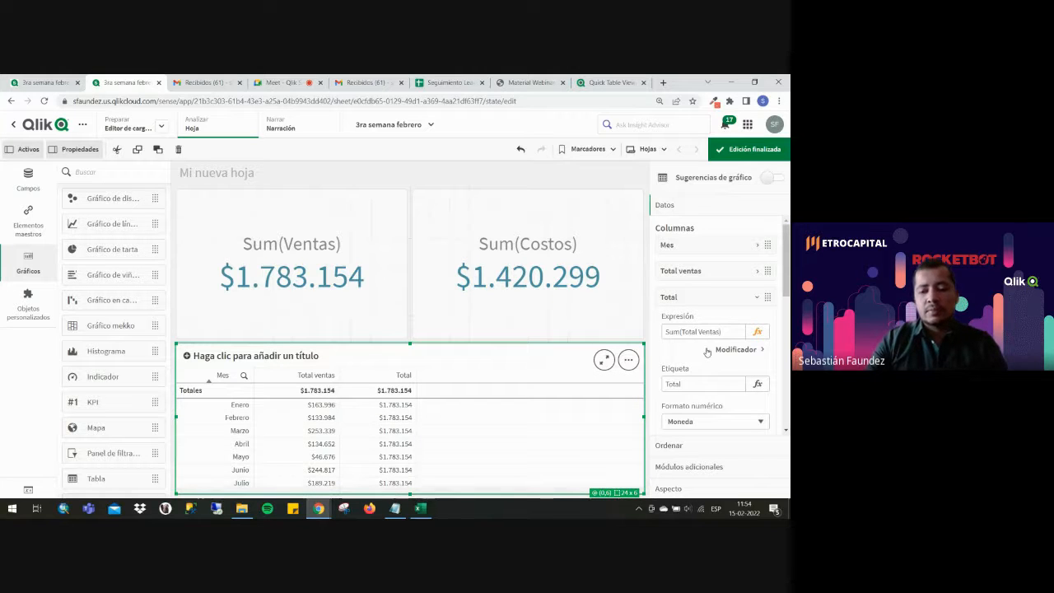
pyautogui.click(703, 298)
pyautogui.click(692, 274)
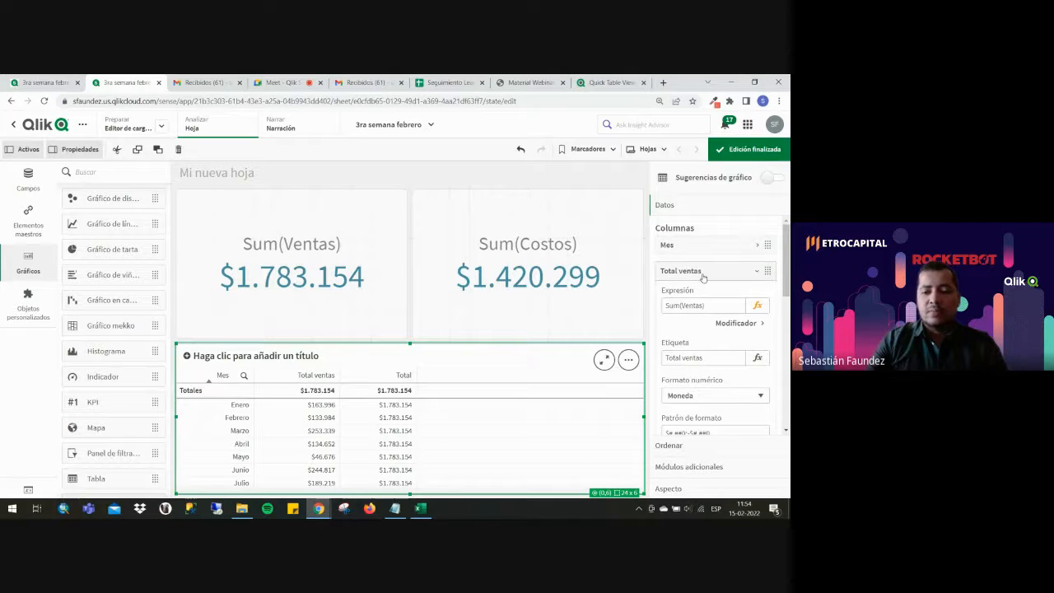
pyautogui.click(697, 271)
pyautogui.click(703, 298)
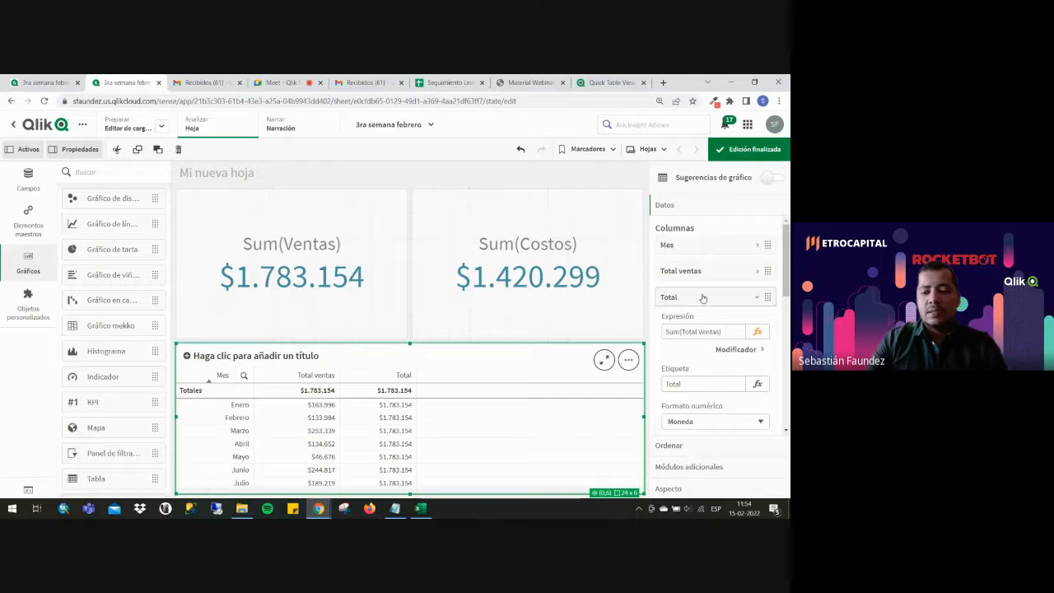
pyautogui.click(703, 297)
# Add another measure column to the table with the copied formula =RangeSum(Above(sum(Ventas), 0, RowNo()))/sum(Total Ventas) in the expression editor.
pyautogui.click(741, 322)
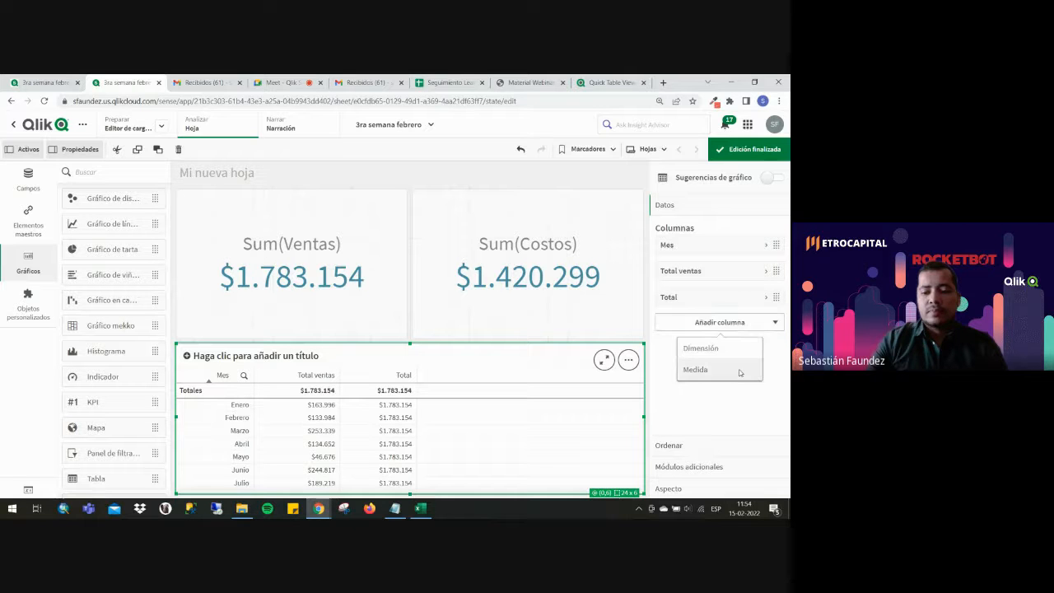
pyautogui.click(739, 372)
pyautogui.click(310, 274)
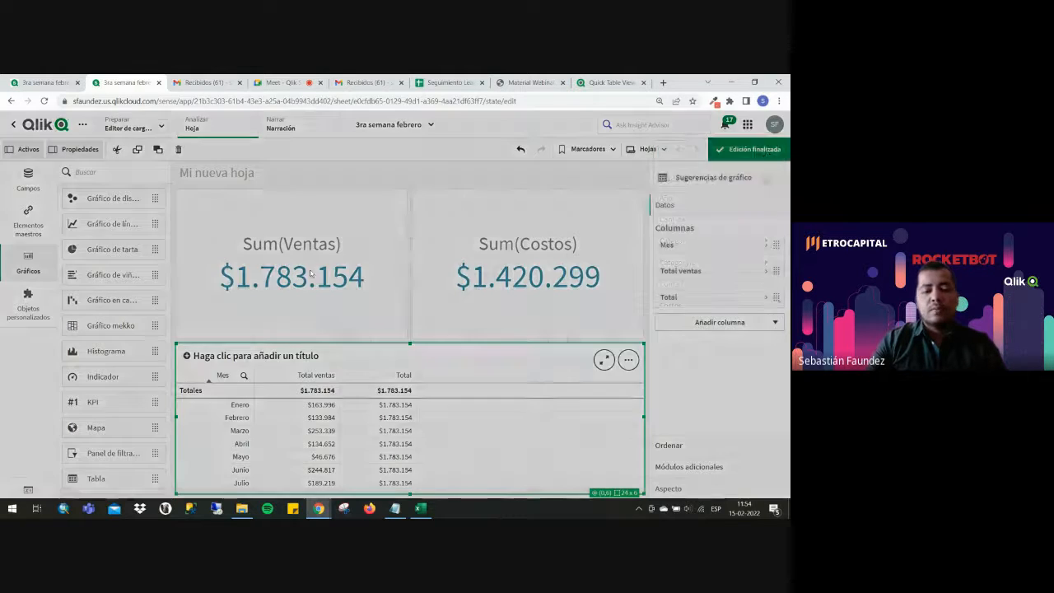
pyautogui.write('=RangeSum(Above(sum(Ventas), 0, RowNo()))/sum(Total Ventas)')
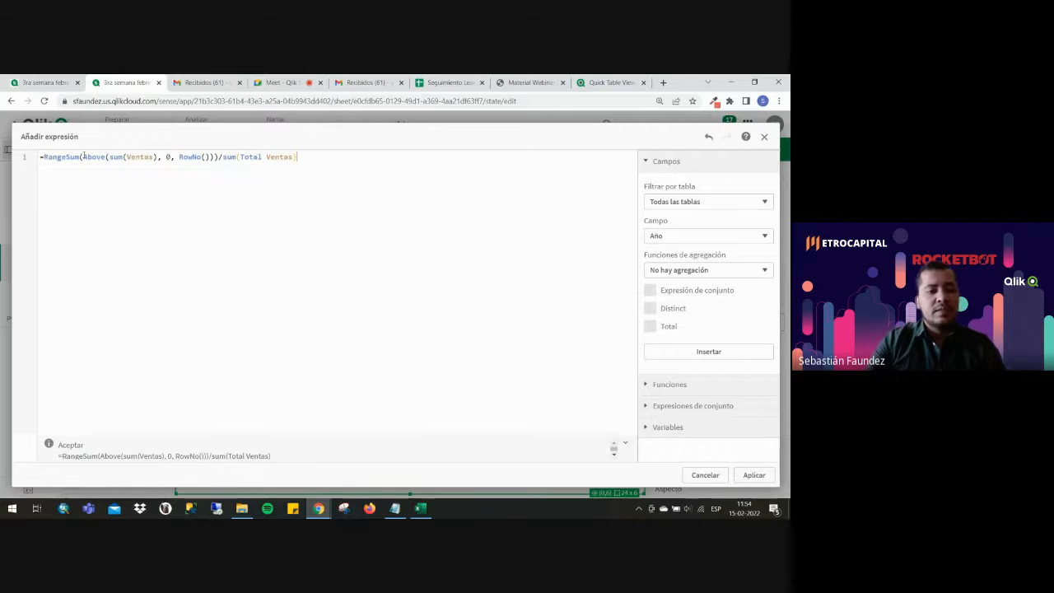
pyautogui.moveTo(83, 156); pyautogui.dragTo(5, 151)
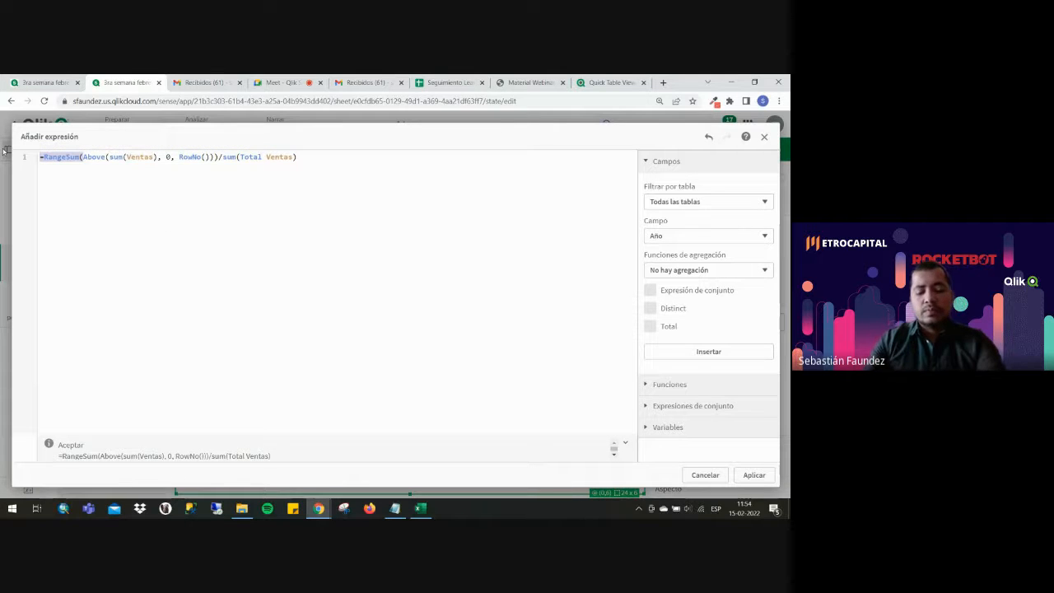
pyautogui.press('BackSpace')
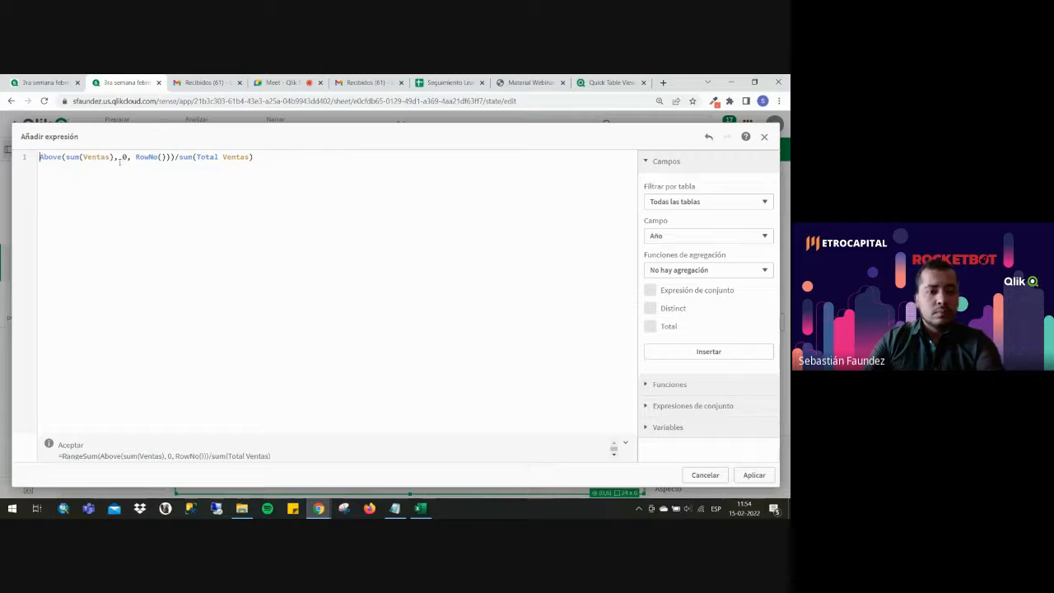
pyautogui.hotkey('ctrl', 'z')
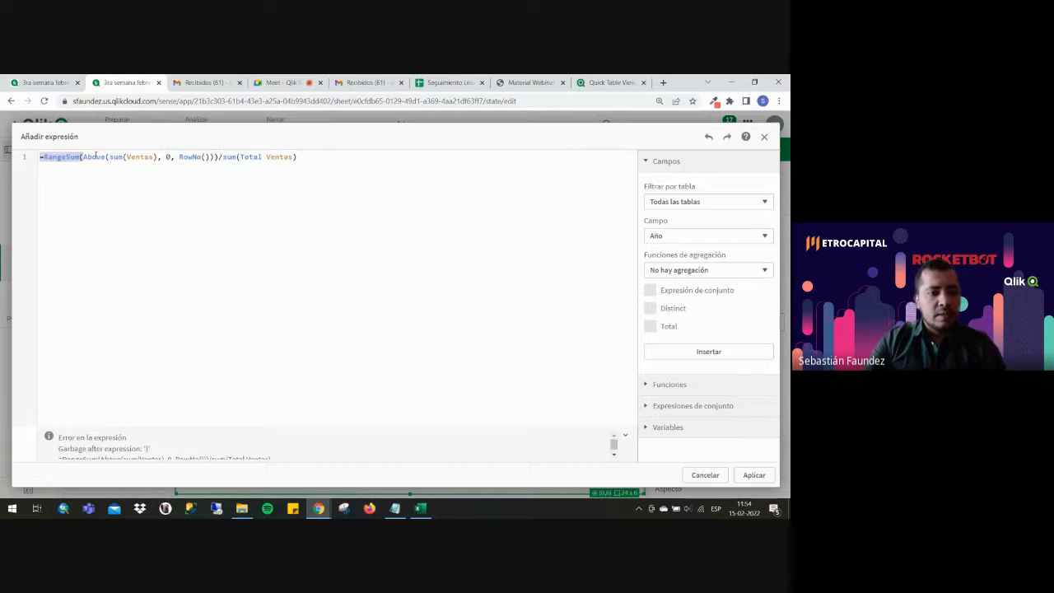
# Strip the RangeSum wrapper and the divisor so the measure reads =Above(sum(Ventas), 0, RowNo()), and apply it.
pyautogui.click(109, 157)
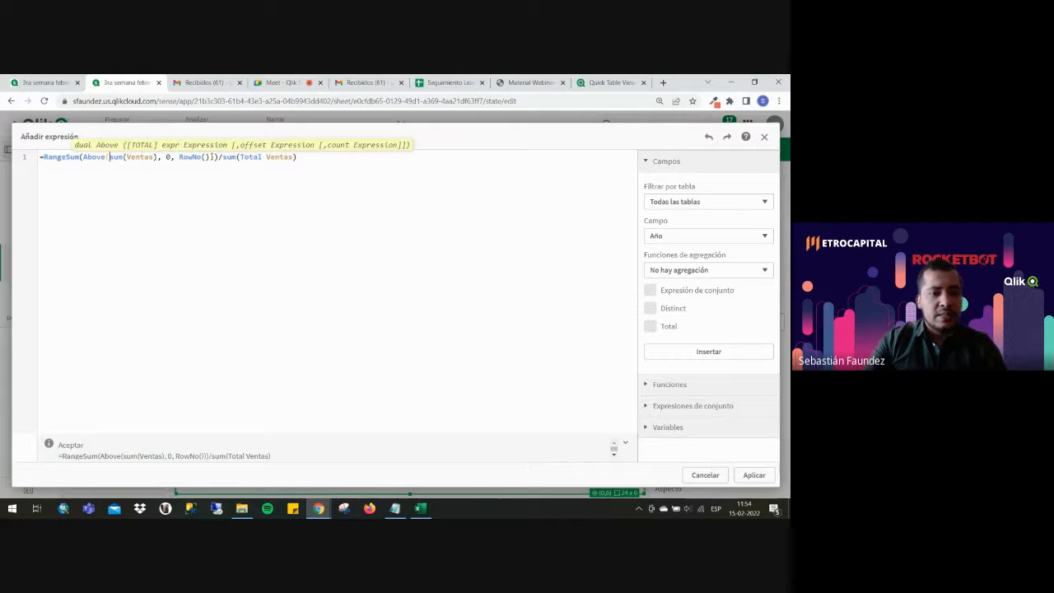
pyautogui.press('Right')
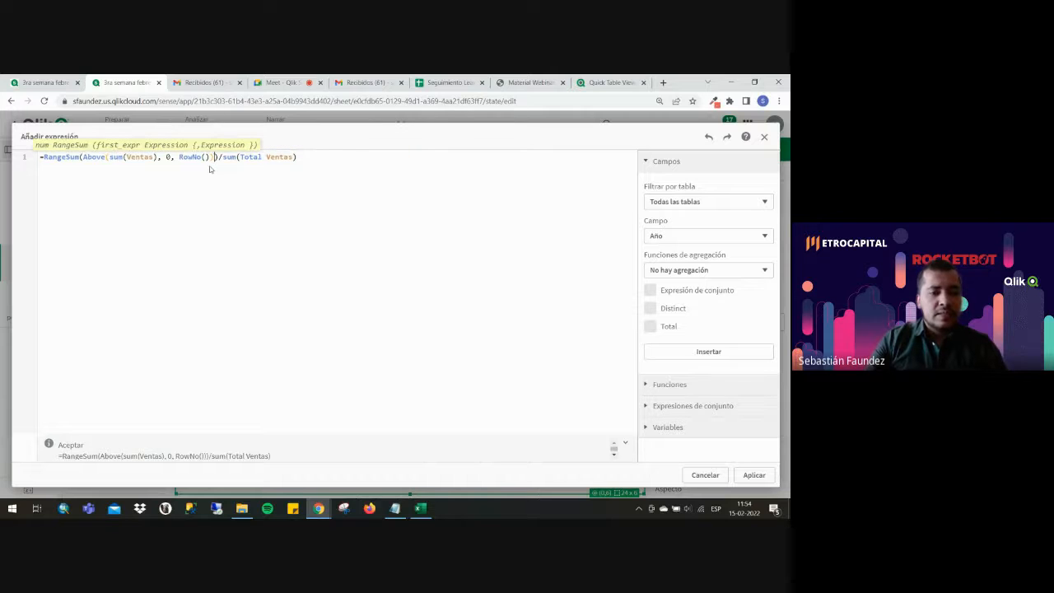
pyautogui.hotkey('ctrl', '+')
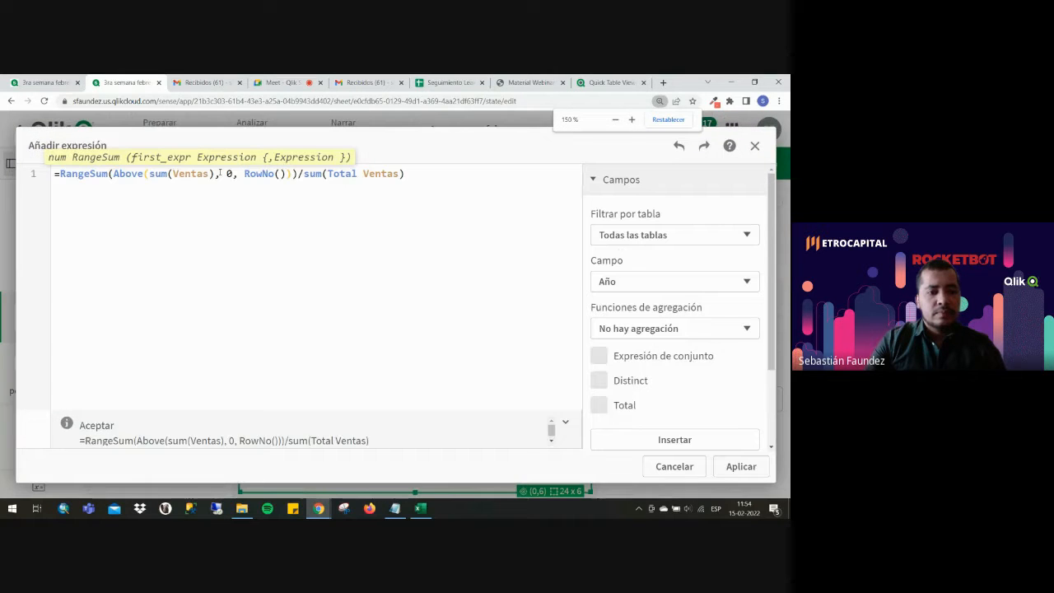
pyautogui.moveTo(292, 173); pyautogui.dragTo(442, 173)
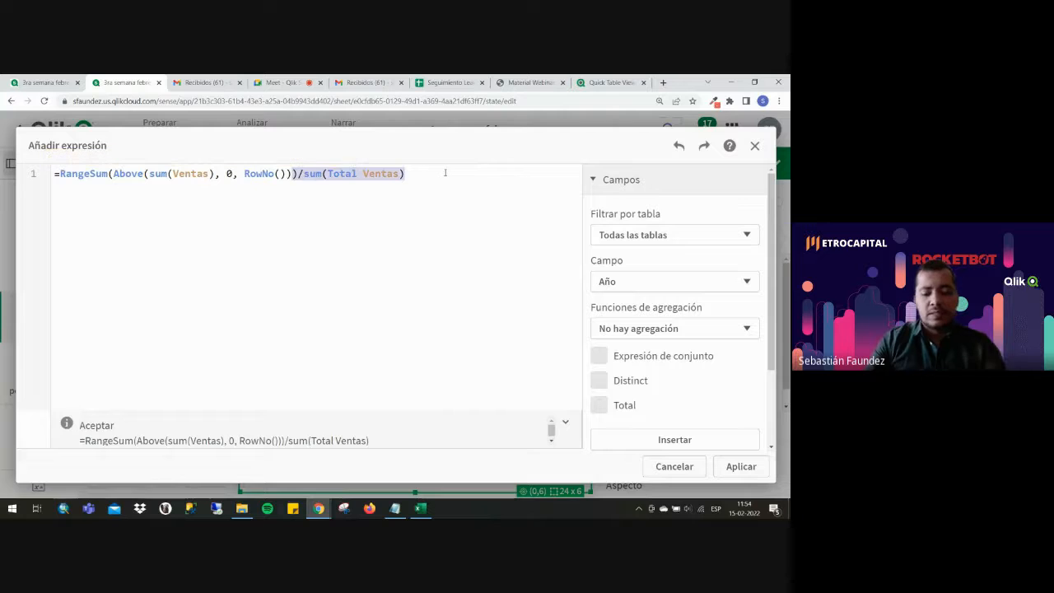
pyautogui.press('BackSpace')
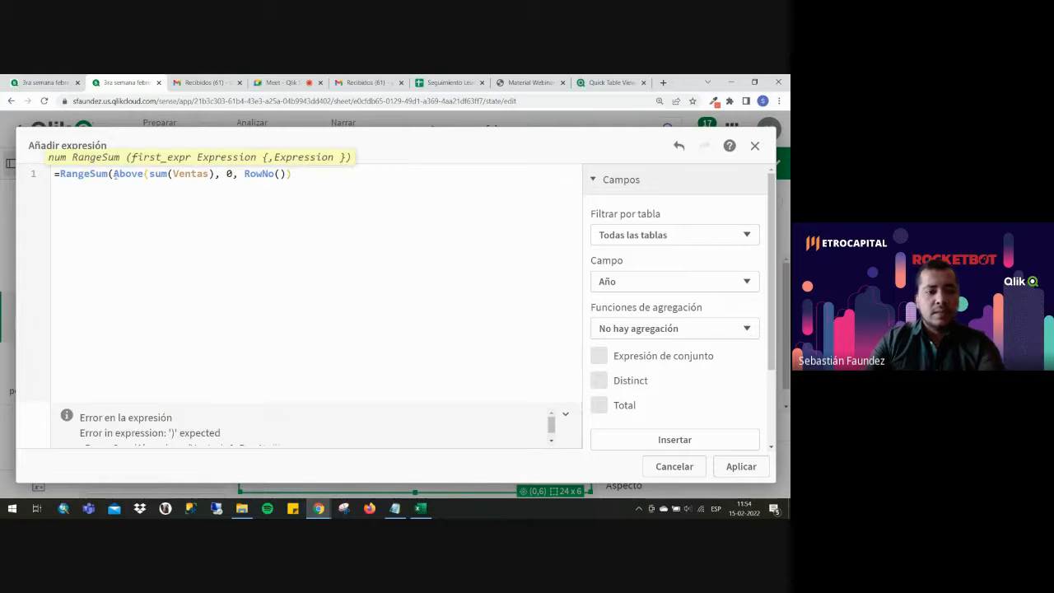
pyautogui.doubleClick(56, 173)
pyautogui.press('Delete')
pyautogui.press('Delete')
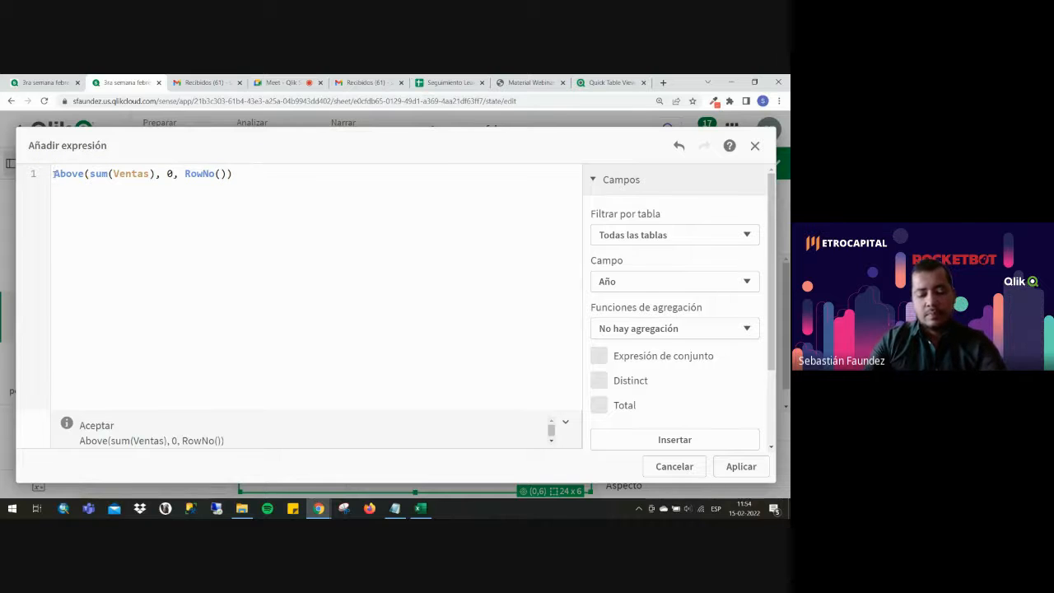
pyautogui.write('=')
pyautogui.click(739, 466)
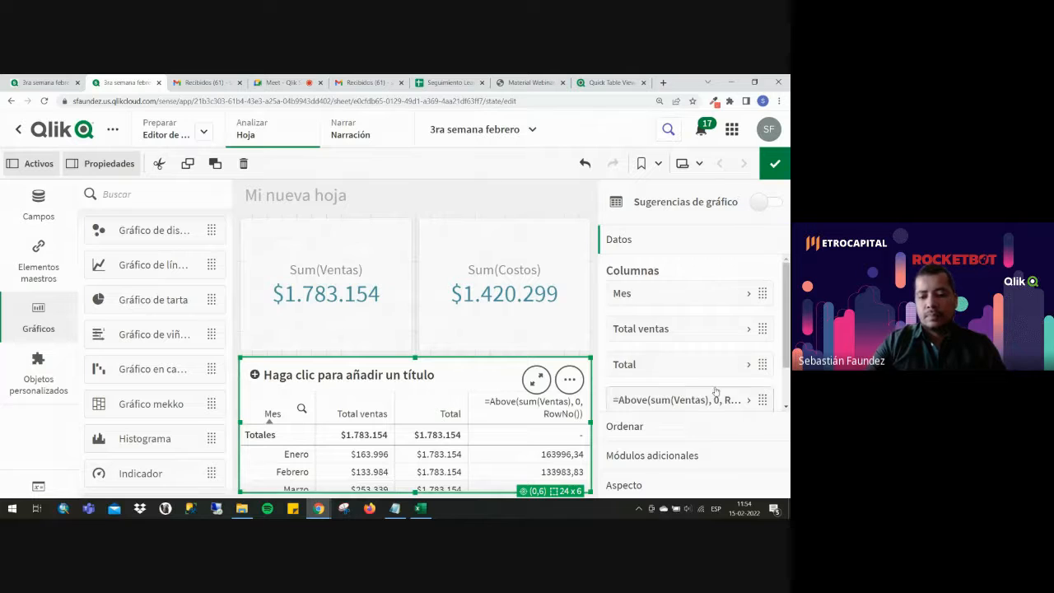
# Set the number format of the Above(sum(Ventas), 0, RowNo()) column to Moneda and collapse its settings.
pyautogui.click(716, 395)
pyautogui.scroll(-1, 679, 375)
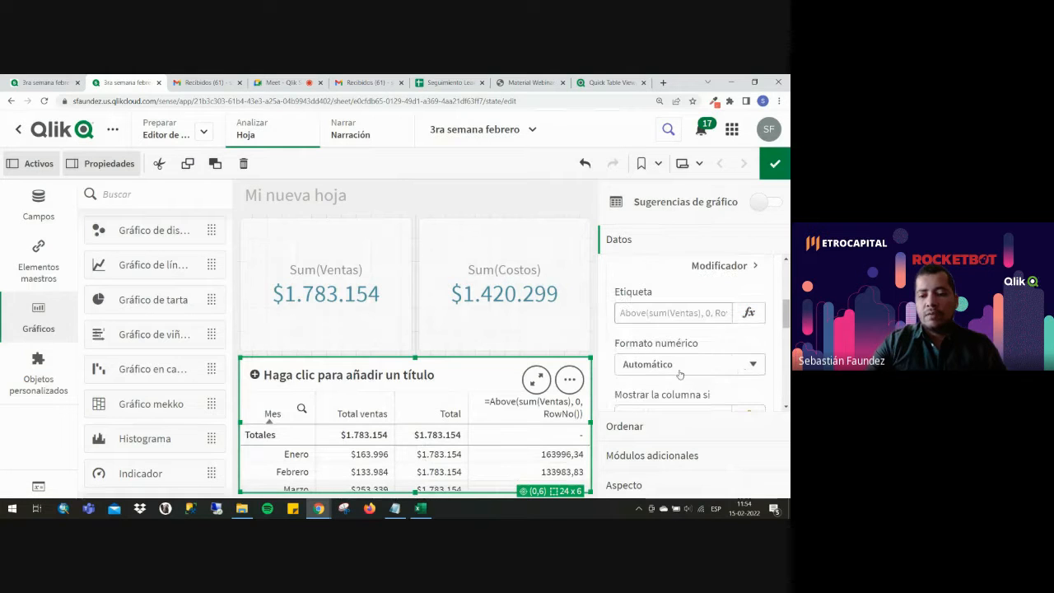
pyautogui.click(680, 373)
pyautogui.click(672, 407)
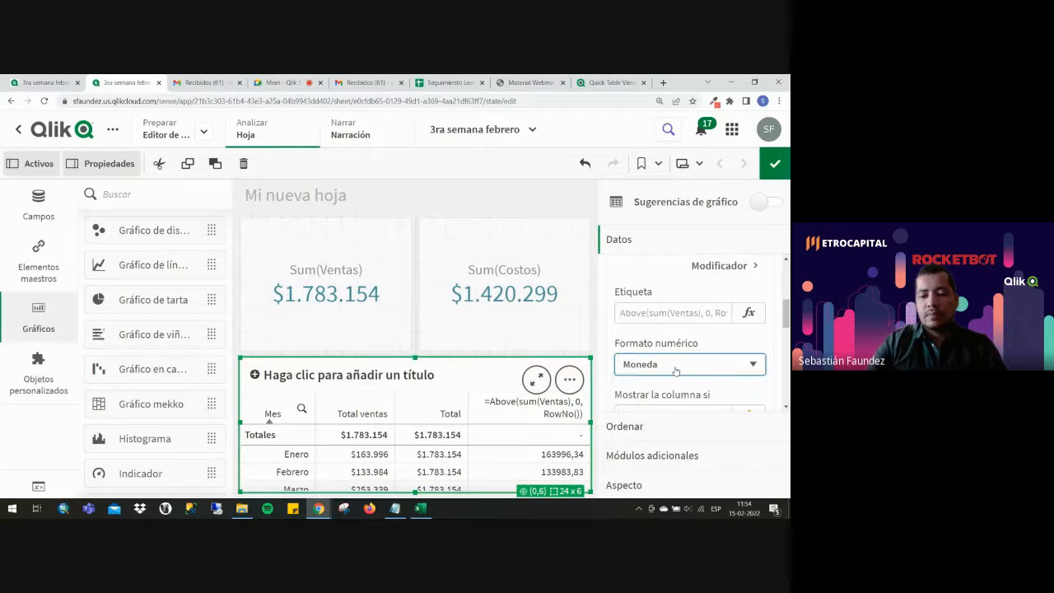
pyautogui.scroll(2, 681, 360)
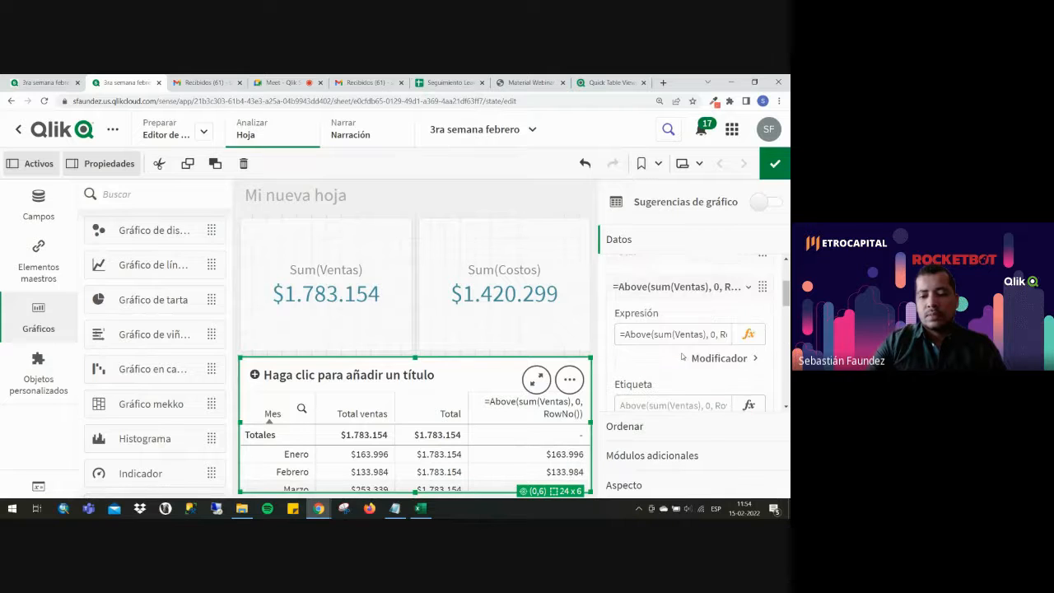
pyautogui.click(665, 357)
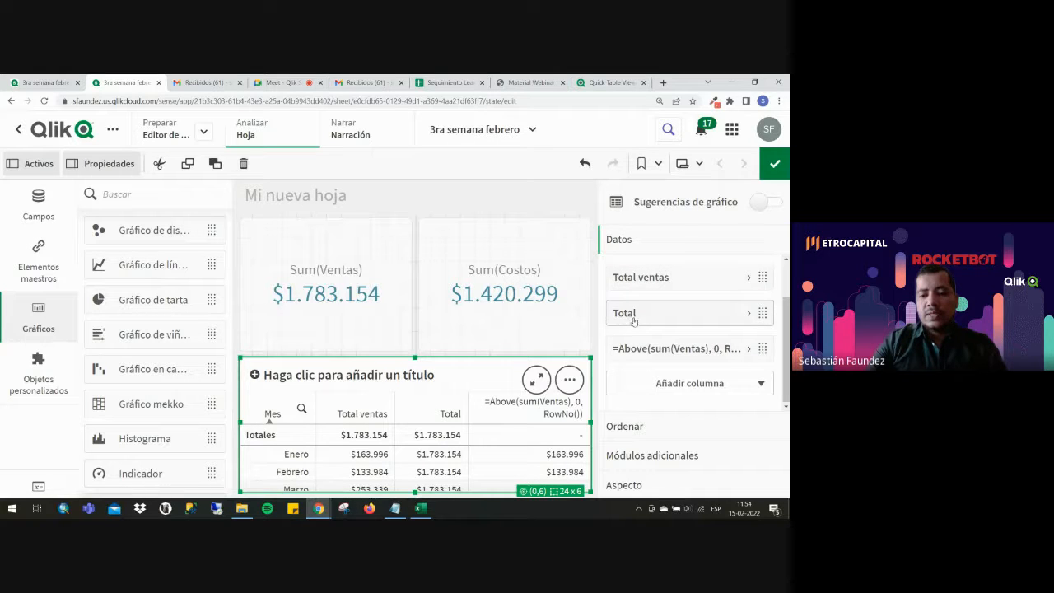
# Move the Total column ahead of the Total ventas column in the table.
pyautogui.rightClick(637, 314)
pyautogui.click(649, 319)
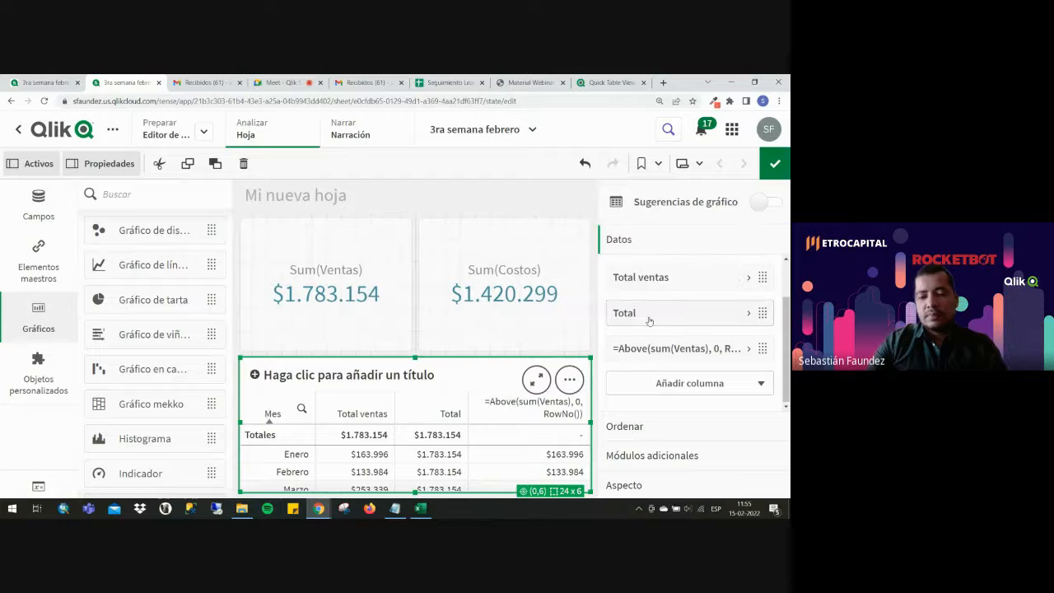
pyautogui.moveTo(649, 320); pyautogui.dragTo(656, 284)
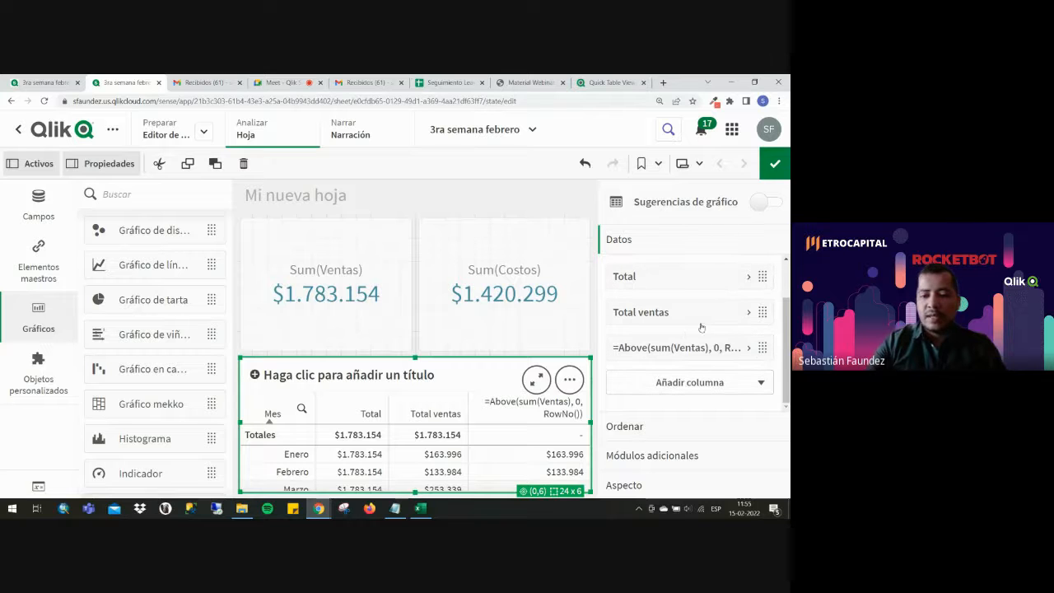
pyautogui.hotkey('ctrl', '-')
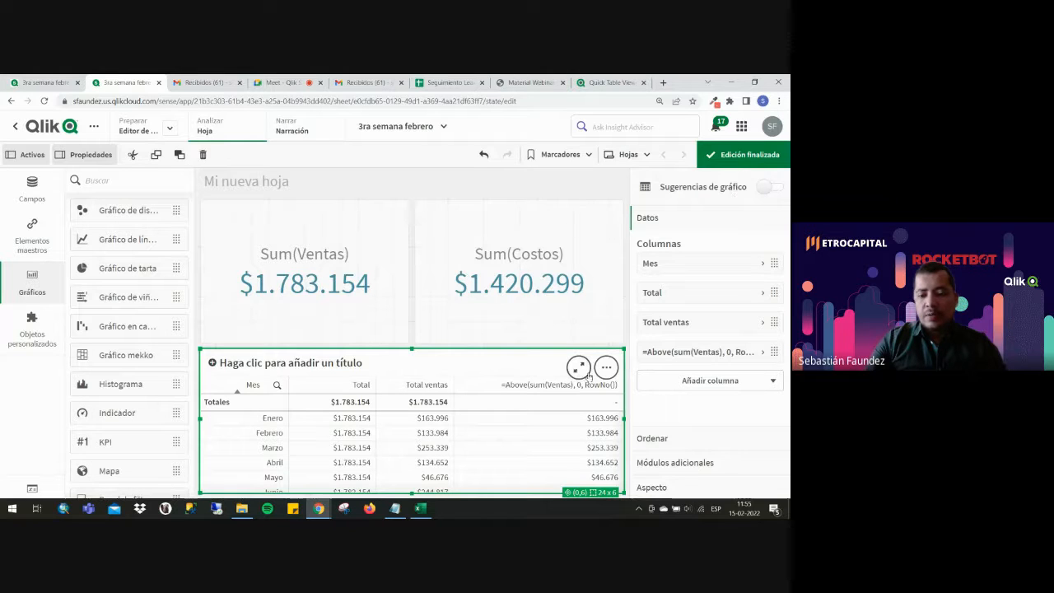
# Examine the RowNo() argument in the expression of the Above(sum(Ventas), 0, RowNo()) column.
pyautogui.click(715, 355)
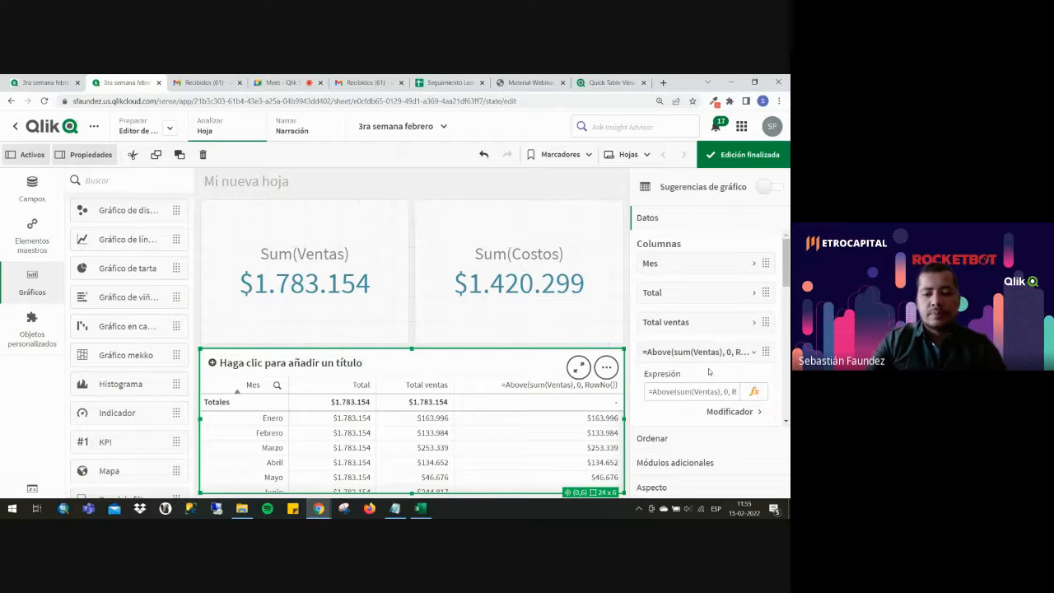
pyautogui.click(754, 391)
pyautogui.moveTo(223, 168); pyautogui.dragTo(196, 163)
pyautogui.click(44, 153)
pyautogui.click(144, 163)
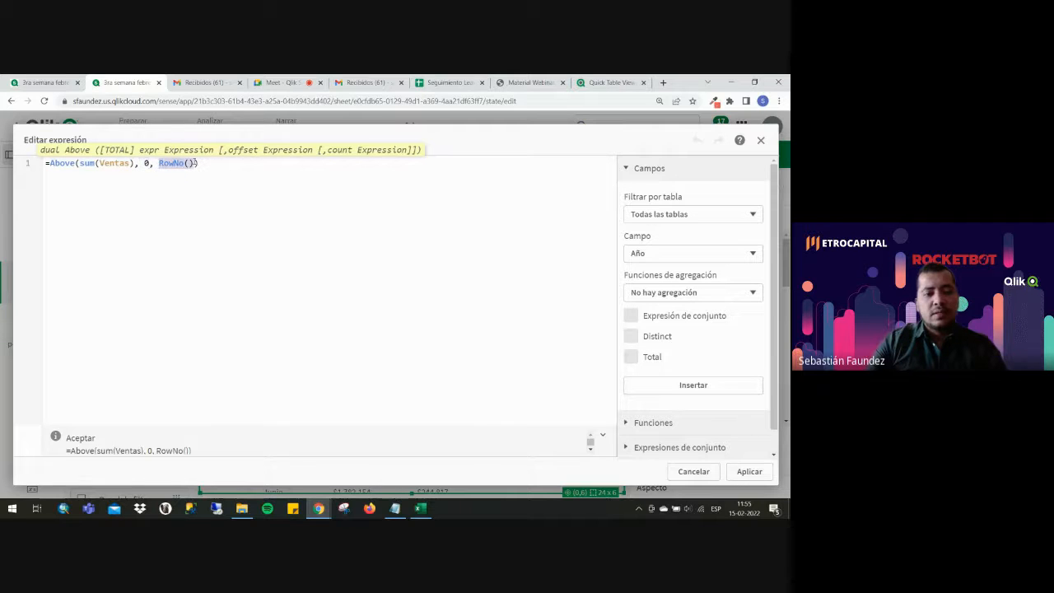
pyautogui.click(157, 163)
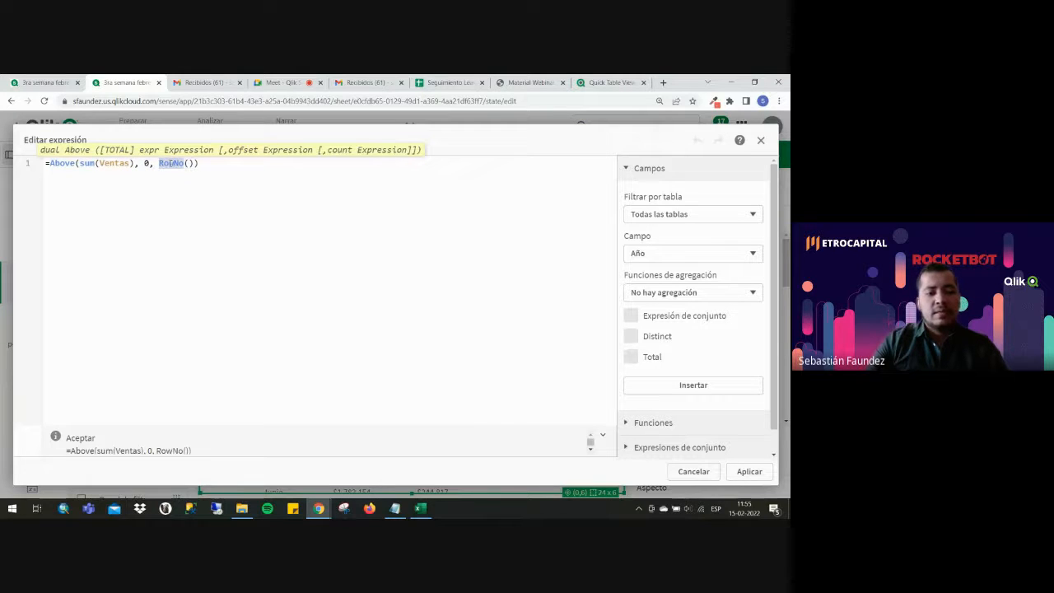
pyautogui.click(194, 163)
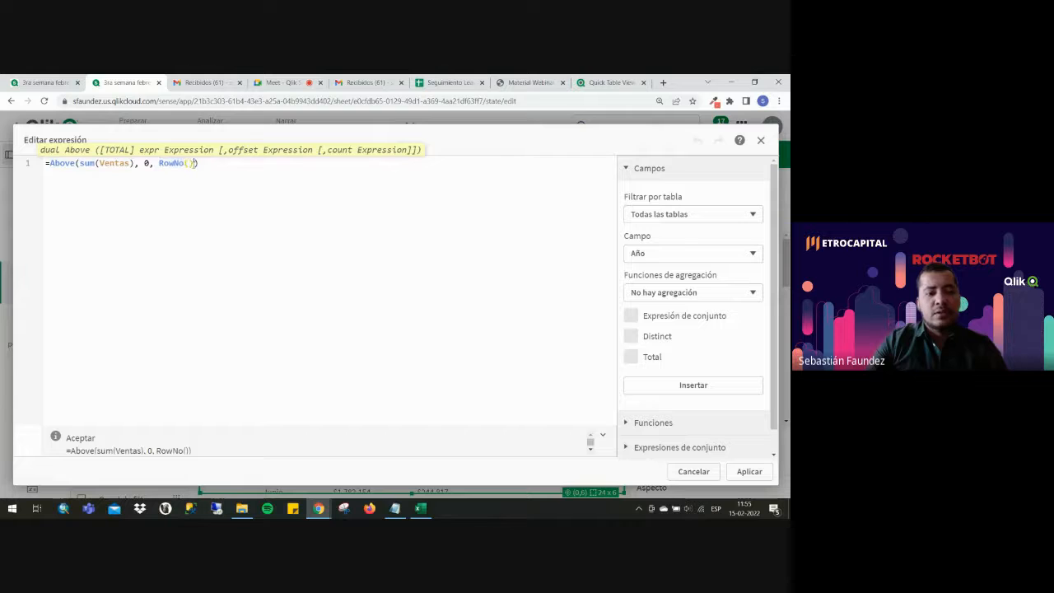
pyautogui.click(749, 472)
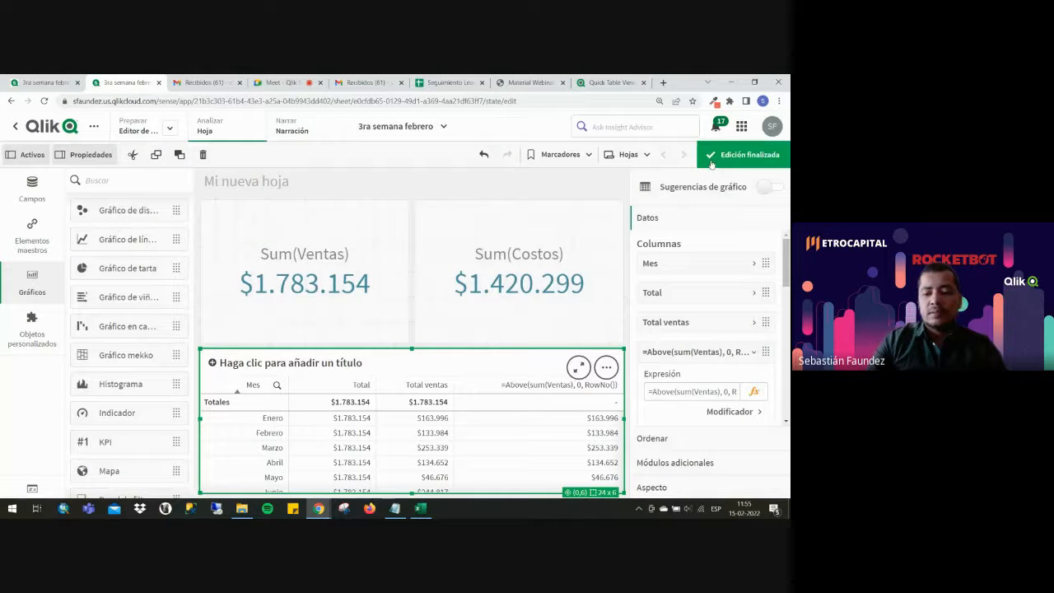
# Preview the sheet outside edit mode, reduce the page zoom to see more table rows, and return to editing.
pyautogui.click(744, 155)
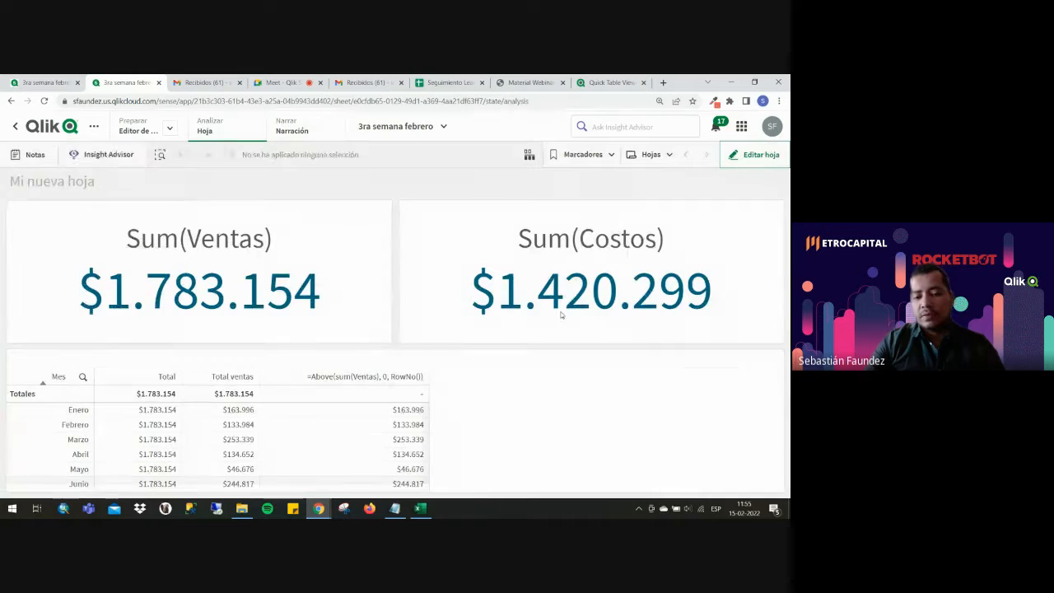
pyautogui.click(757, 160)
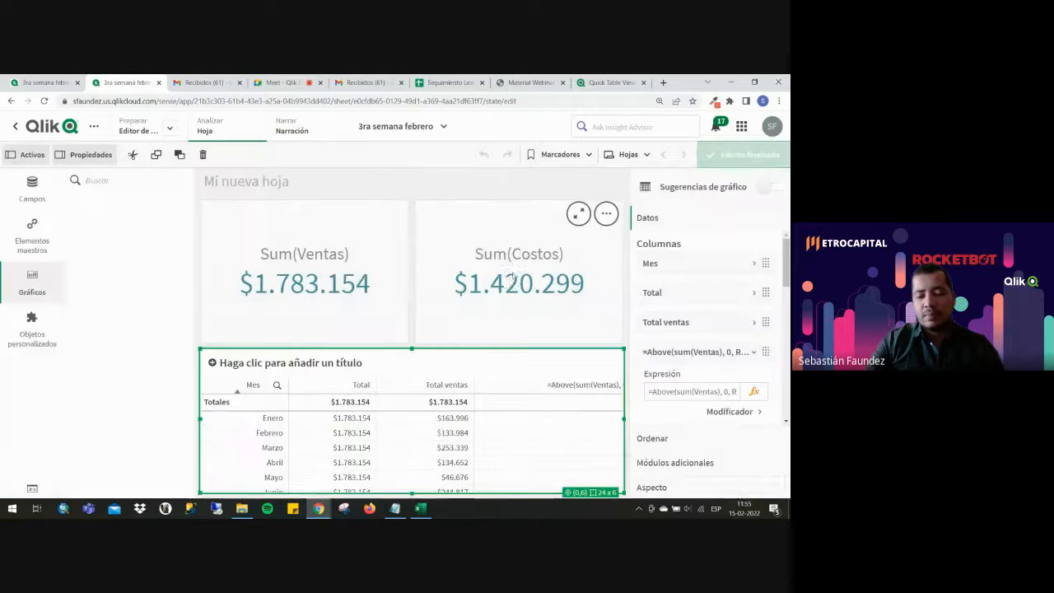
pyautogui.hotkey('ctrl', '-')
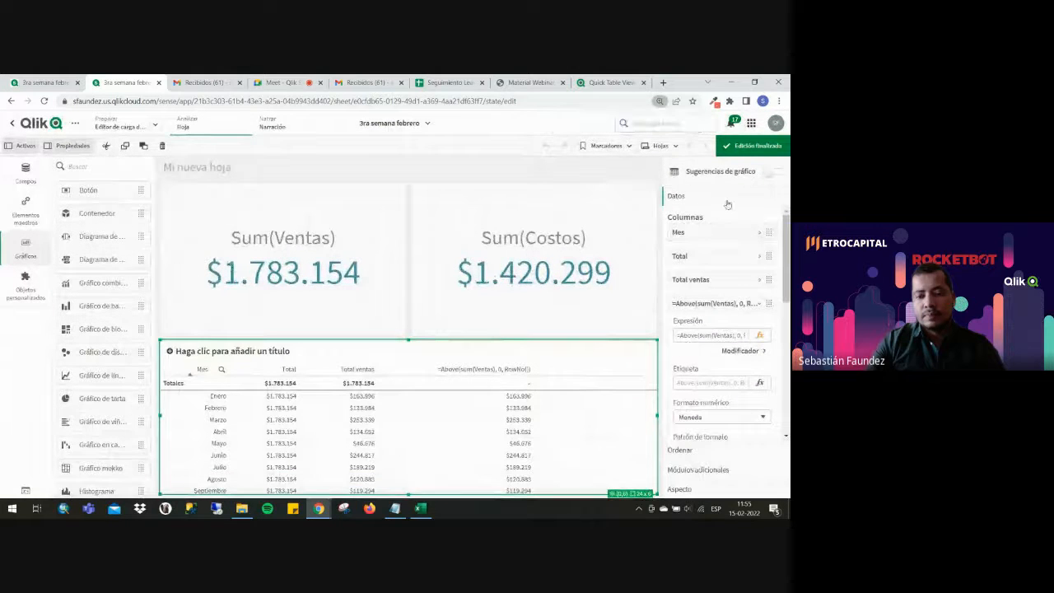
pyautogui.click(758, 146)
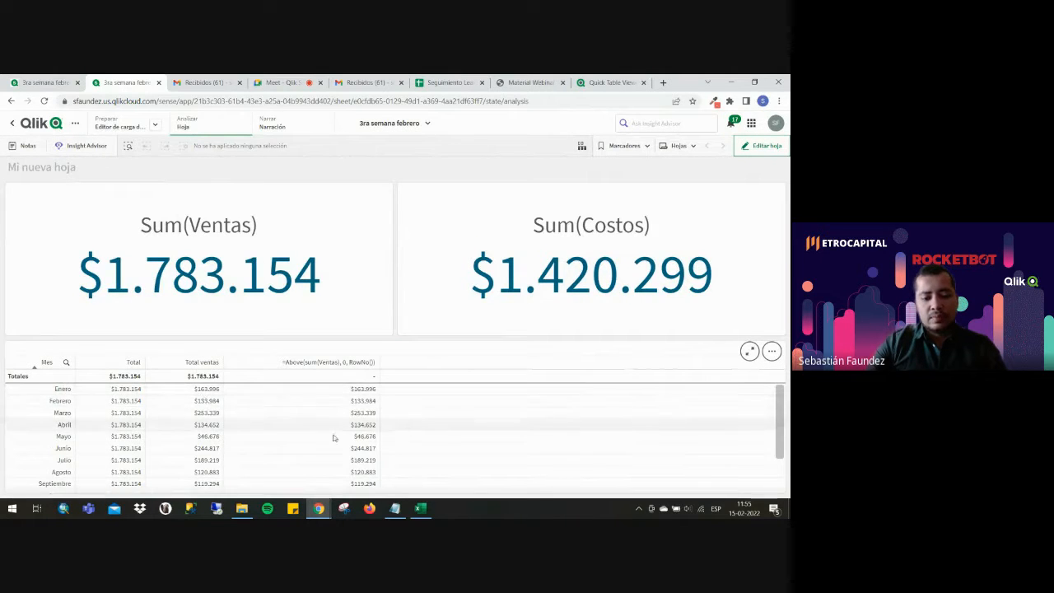
pyautogui.click(764, 146)
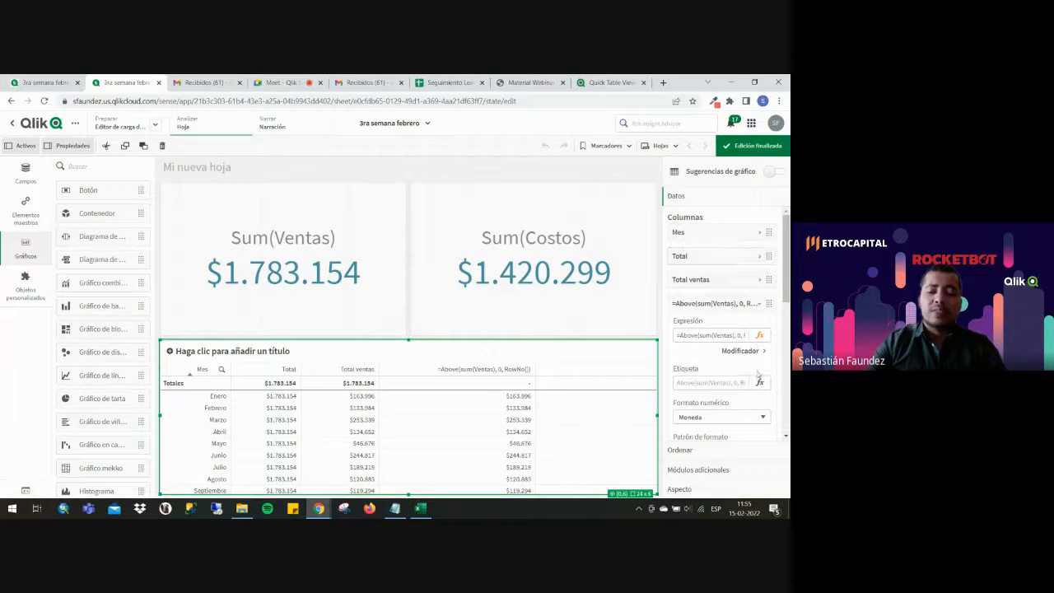
# Set the offset of the Above measure to 1 so it reads =Above(sum(Ventas), 1, RowNo()), and apply it.
pyautogui.click(732, 304)
pyautogui.click(751, 306)
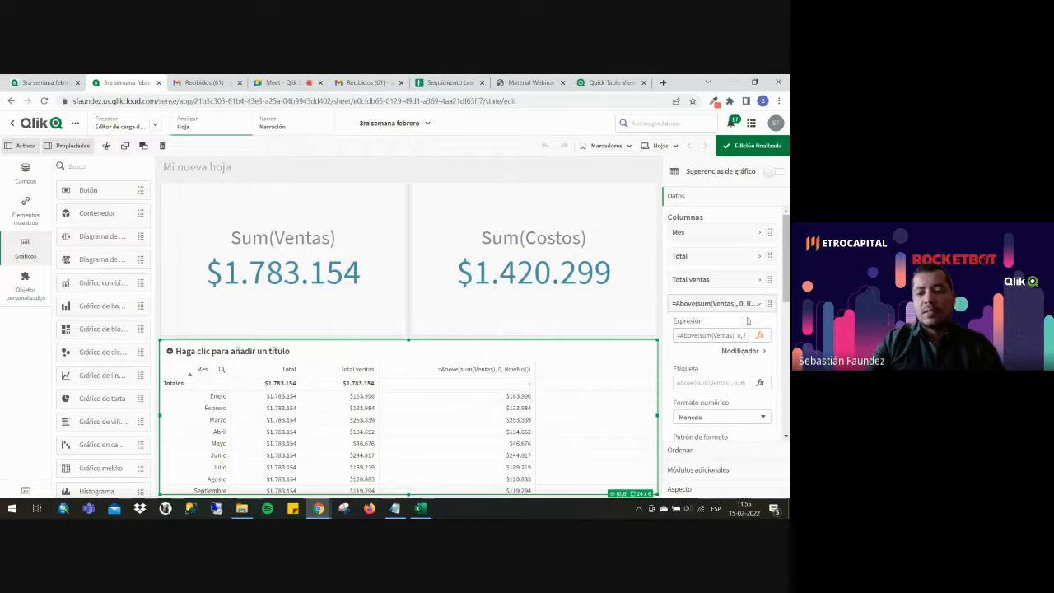
pyautogui.click(758, 337)
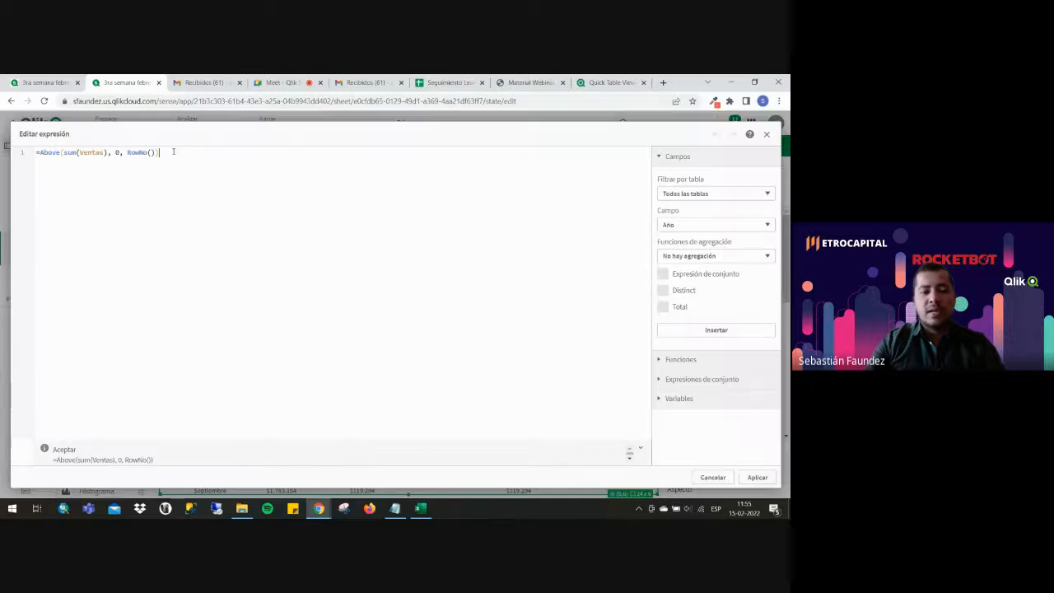
pyautogui.write('1')
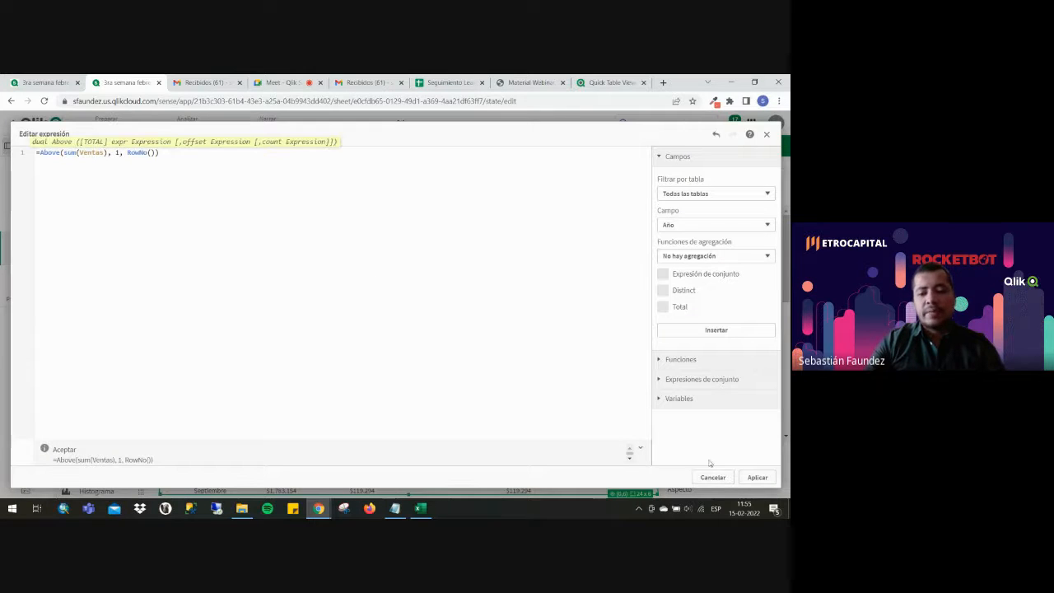
pyautogui.click(754, 477)
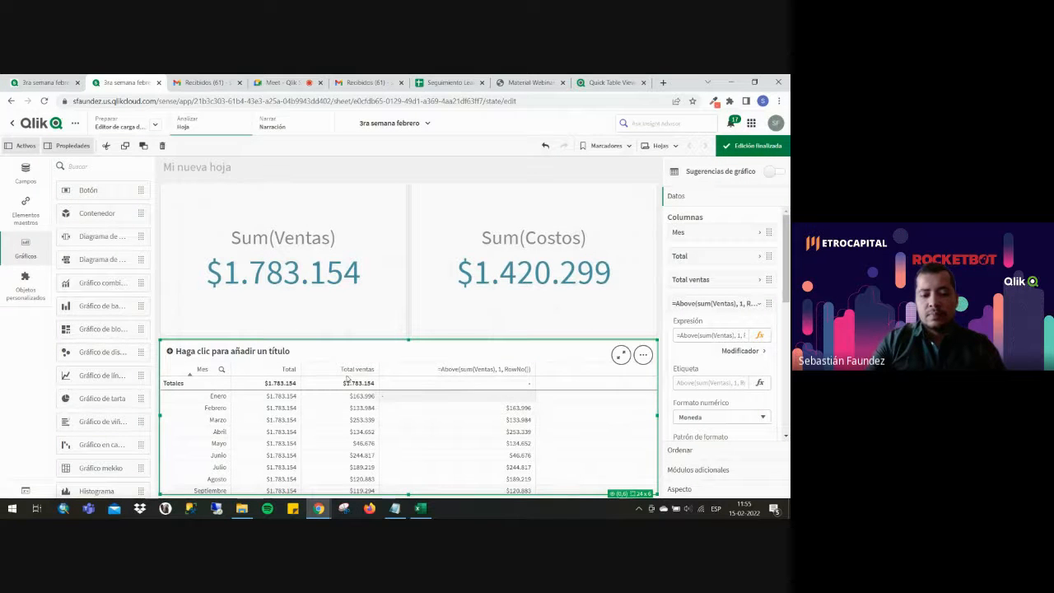
pyautogui.click(759, 335)
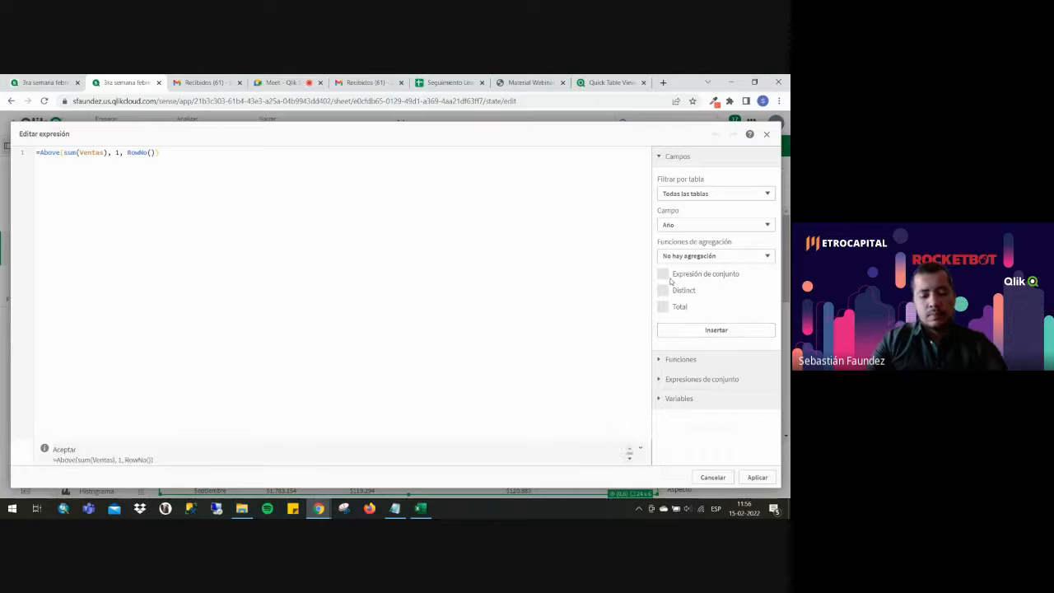
pyautogui.press('Escape')
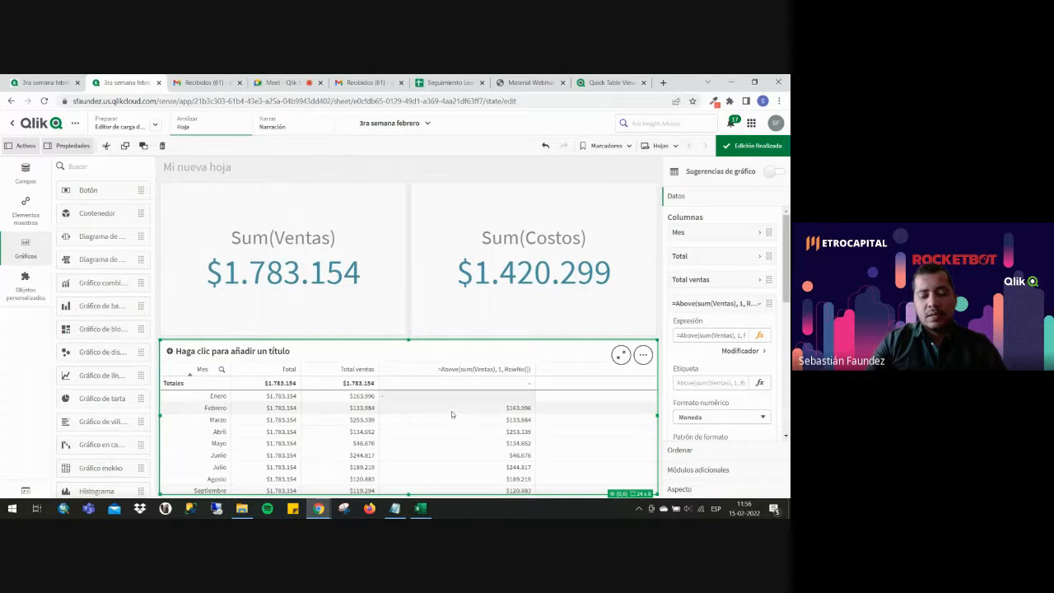
# Delete the Sum(Costos) KPI and place a combo chart in its space beside the Sum(Ventas) KPI.
pyautogui.moveTo(658, 340)
pyautogui.mouseDown()
pyautogui.moveTo(659, 386)
pyautogui.moveTo(652, 327)
pyautogui.mouseUp()
pyautogui.click(552, 294)
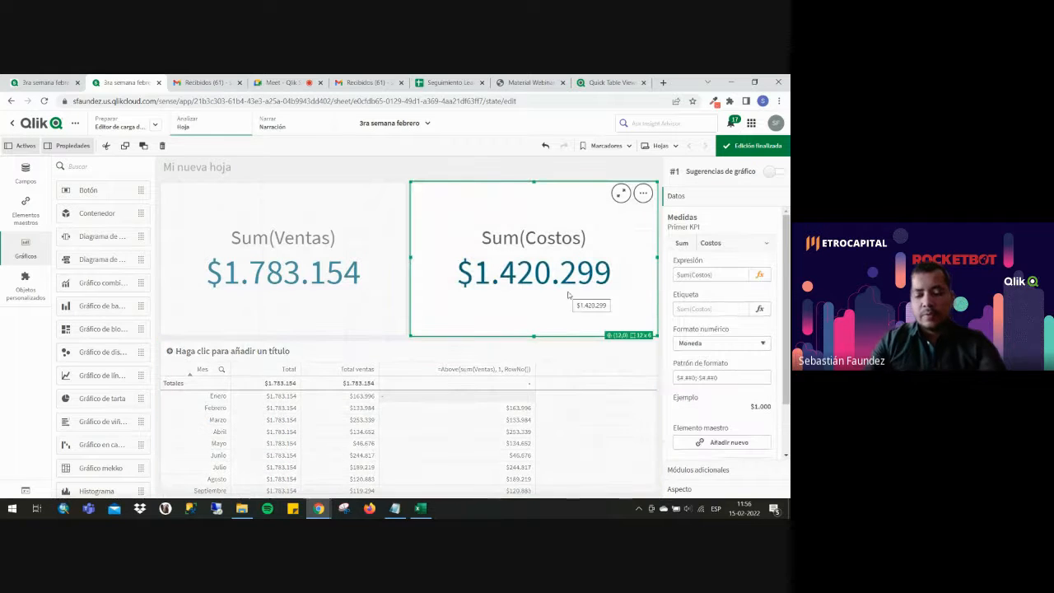
pyautogui.click(118, 384)
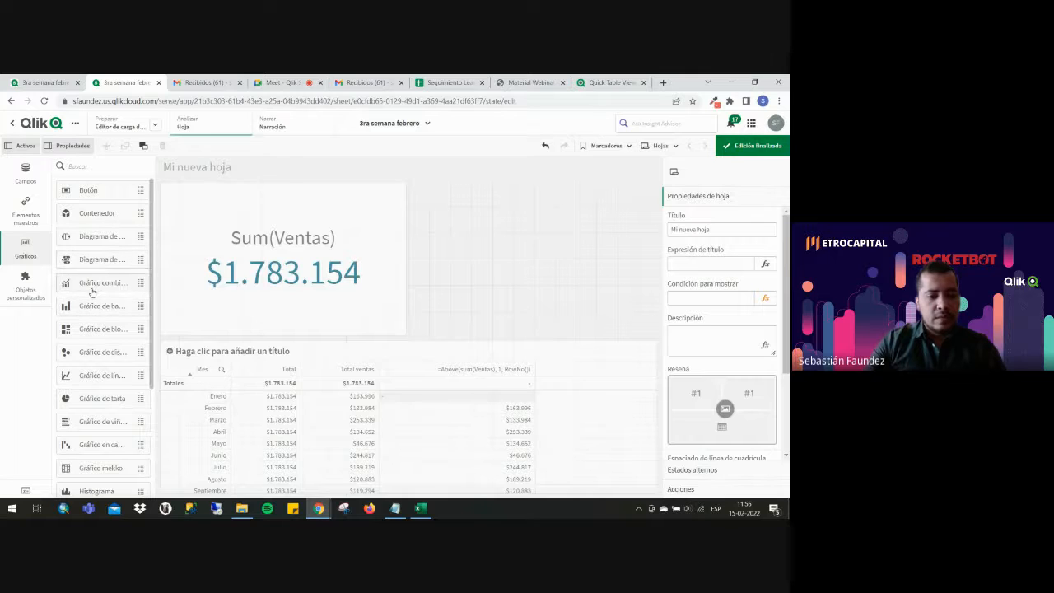
pyautogui.moveTo(488, 284); pyautogui.dragTo(527, 267)
# Add Mes as the combo chart's dimension and Sum(Ventas) as its bar-length measure.
pyautogui.click(723, 244)
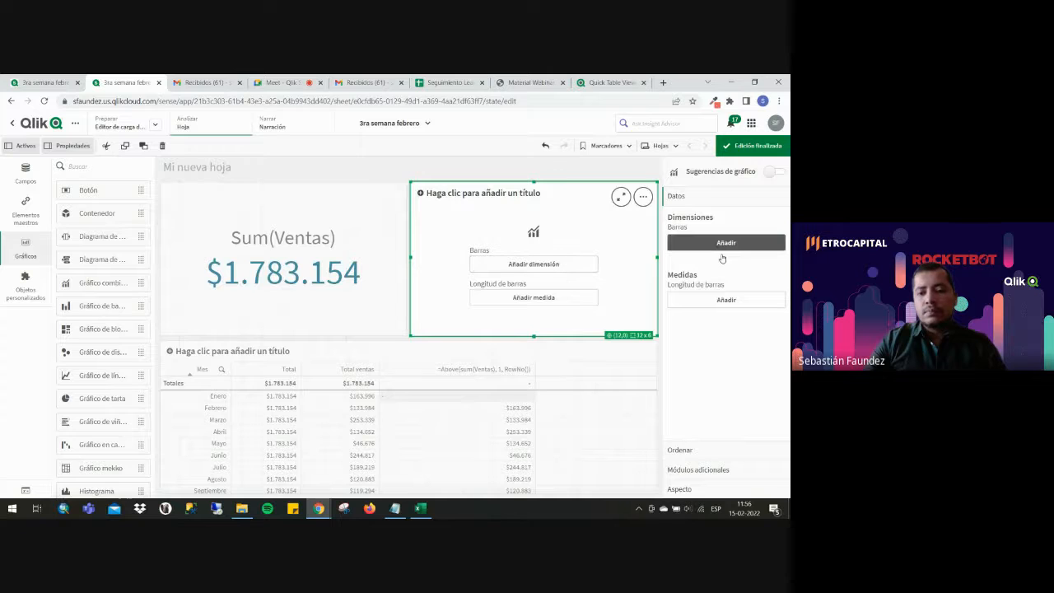
pyautogui.write('mes')
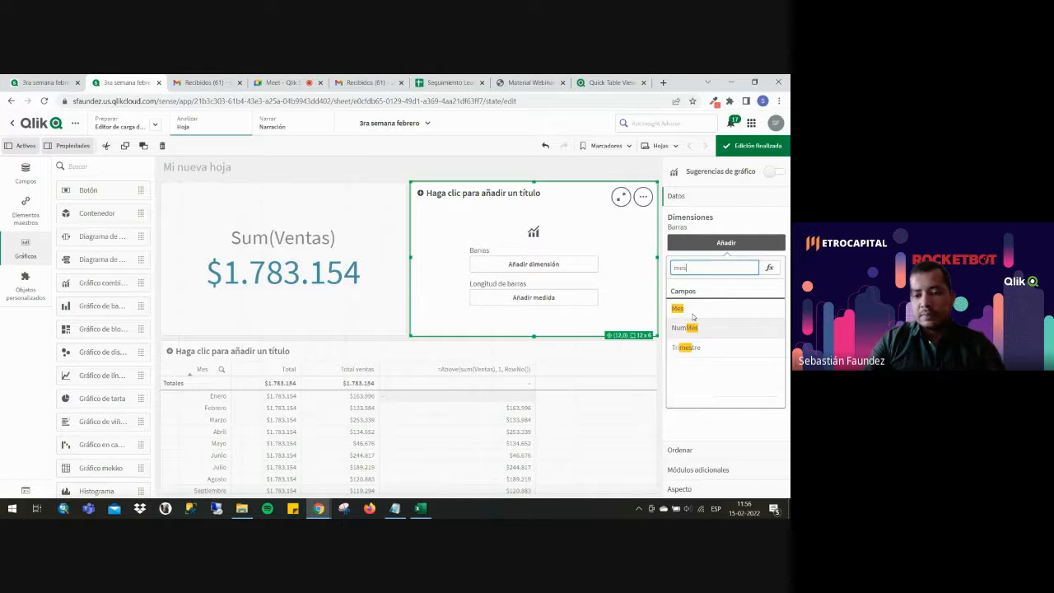
pyautogui.click(693, 312)
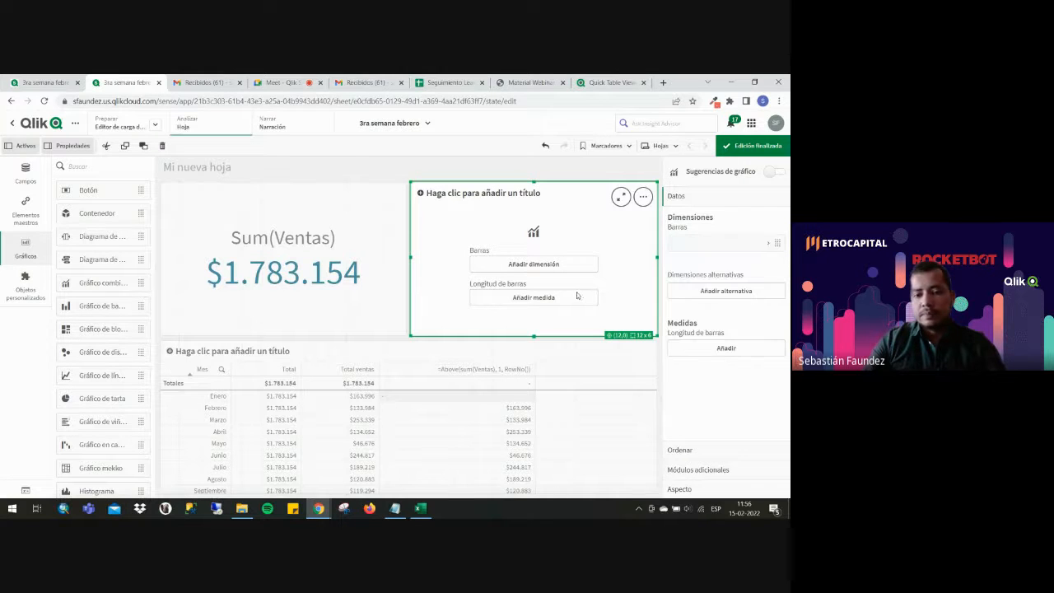
pyautogui.click(720, 349)
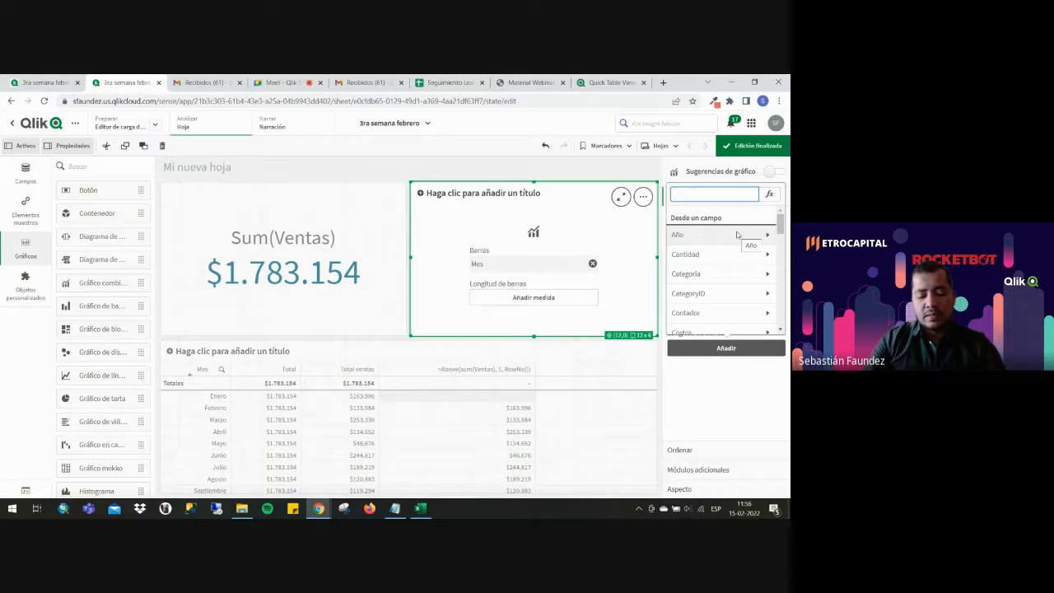
pyautogui.write('ven')
pyautogui.click(736, 235)
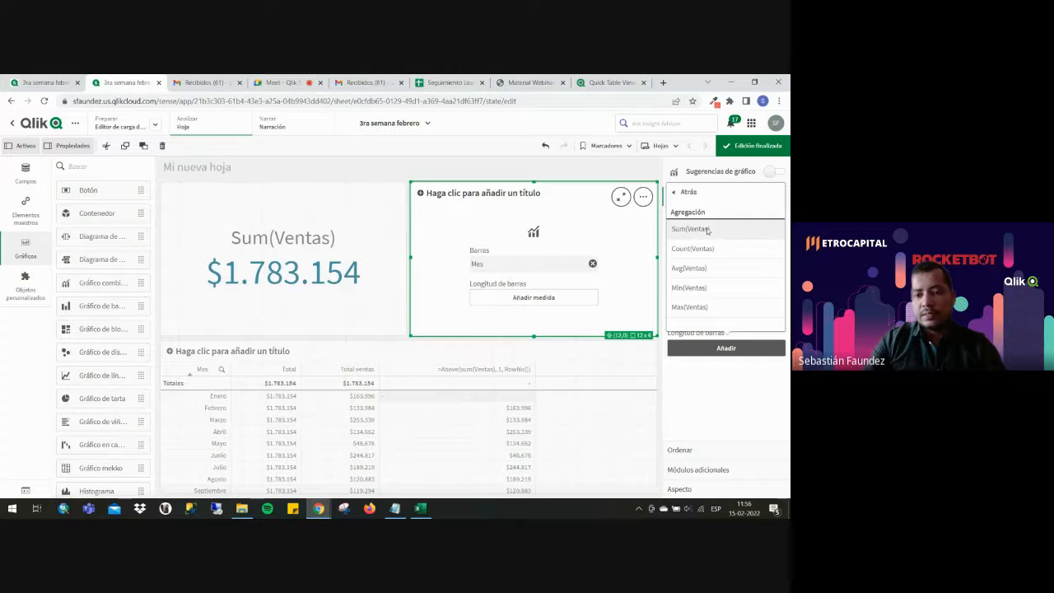
pyautogui.click(707, 230)
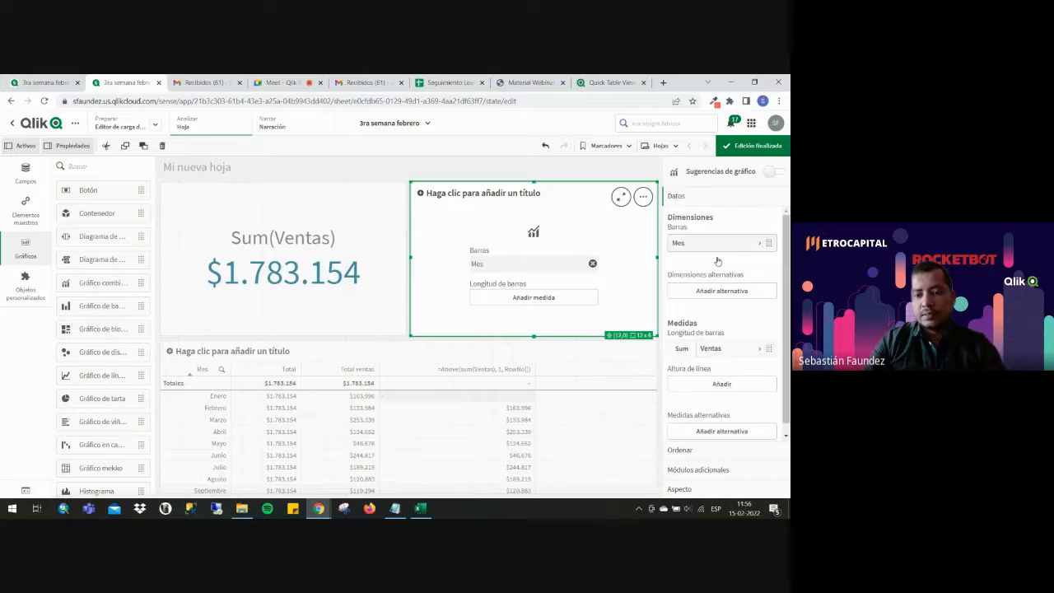
# Add =RangeSum(Above(sum(Ventas), 0, RowNo()))/sum(Total Ventas) as the combo chart's line-height measure and preview the sheet.
pyautogui.click(718, 385)
pyautogui.click(765, 231)
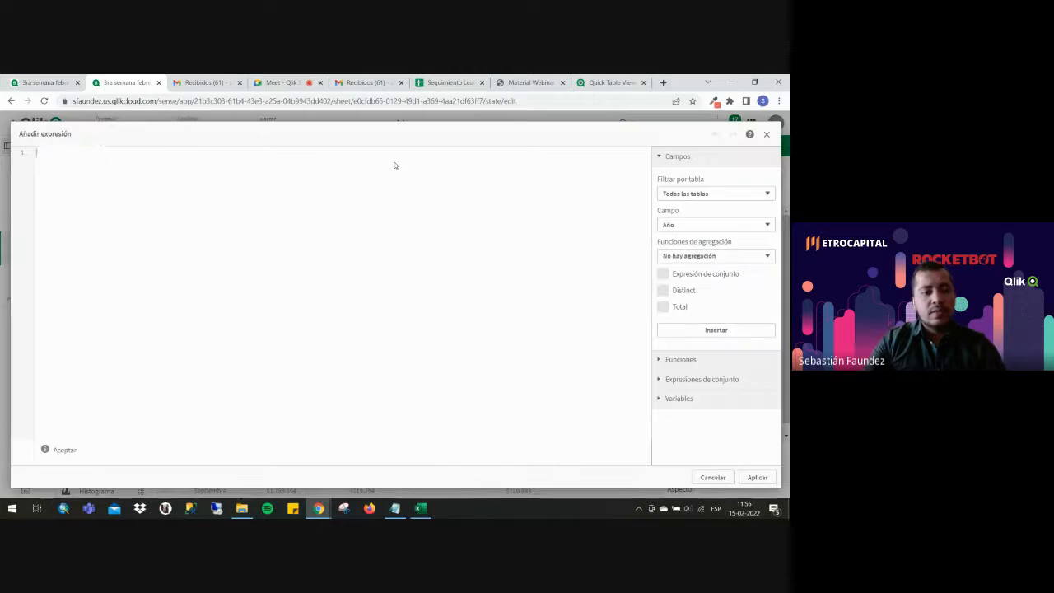
pyautogui.write('=RangeSum(Above(sum(Ventas), 0, RowNo()))/sum(Total Ventas)')
pyautogui.click(756, 477)
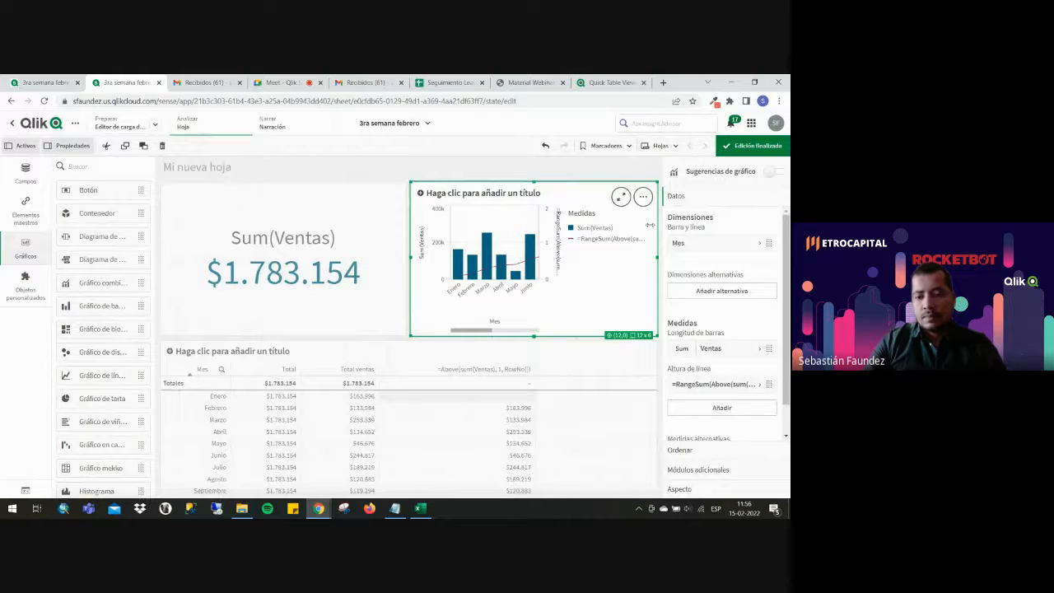
pyautogui.scroll(-1, 757, 419)
pyautogui.click(759, 151)
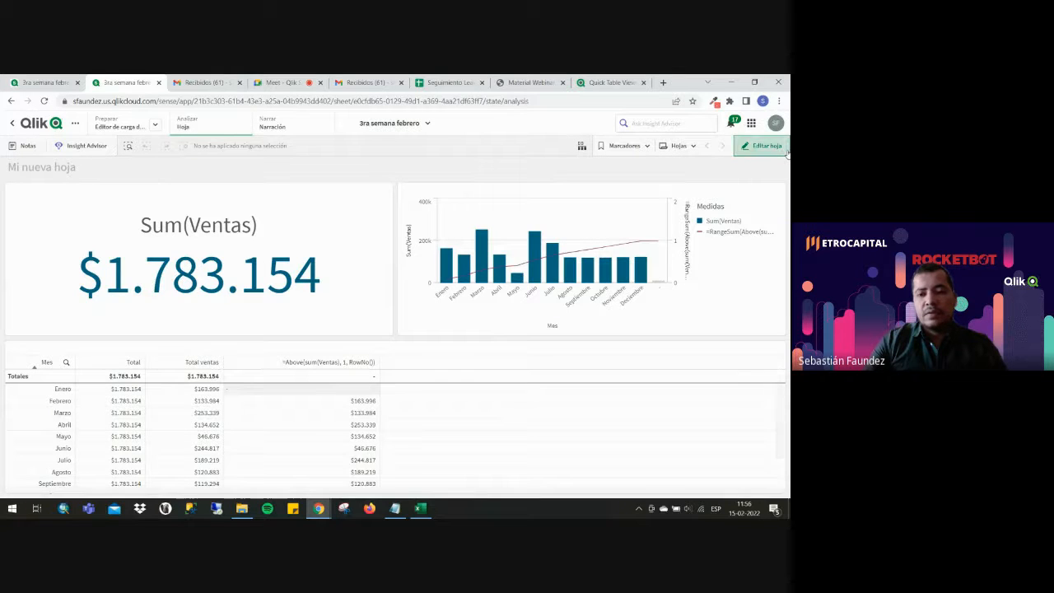
pyautogui.click(760, 146)
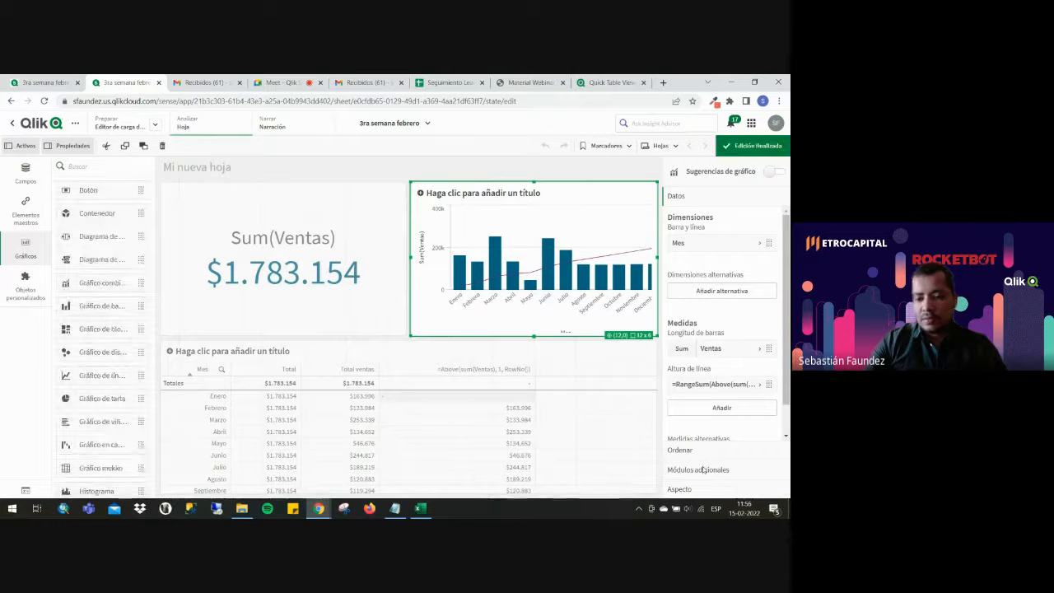
# Try sorting the combo chart by Sum(Ventas) first and Mes last, with custom sorting and numeric ordering disabled for Sum(Ventas).
pyautogui.click(694, 453)
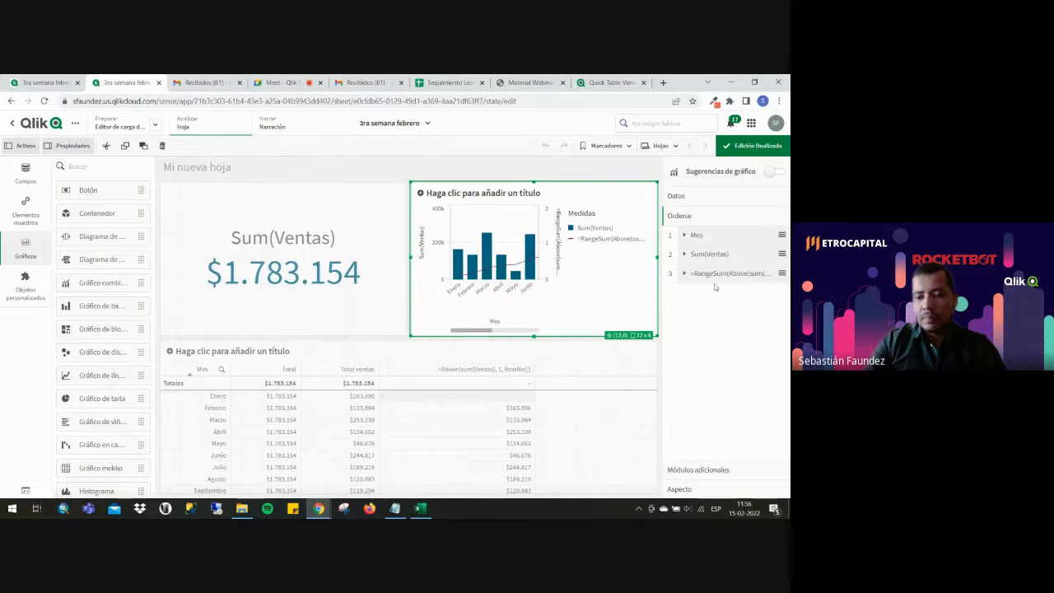
pyautogui.moveTo(710, 273); pyautogui.dragTo(708, 236)
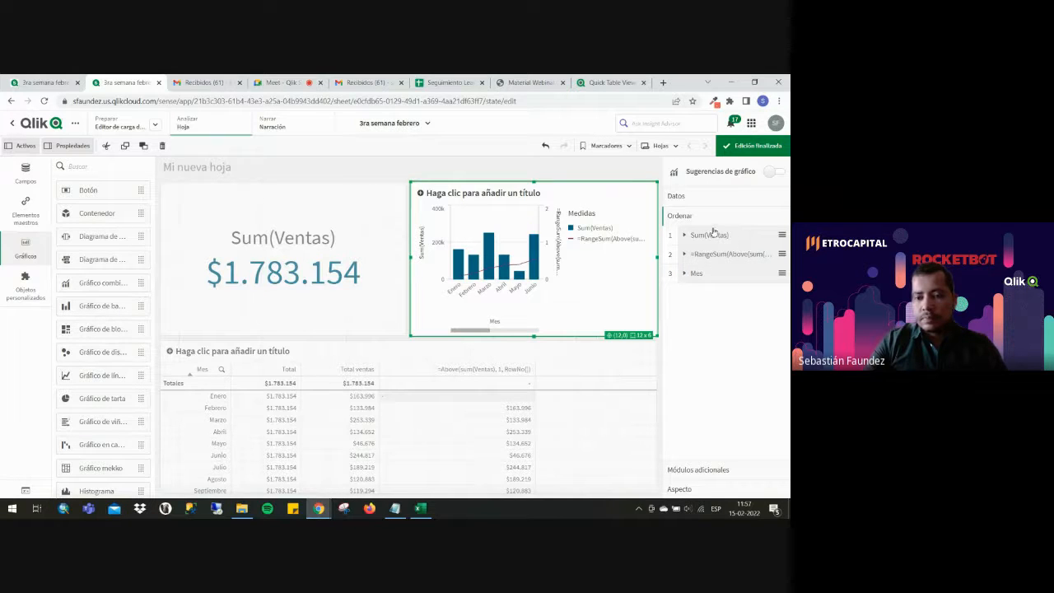
pyautogui.click(710, 235)
pyautogui.click(771, 263)
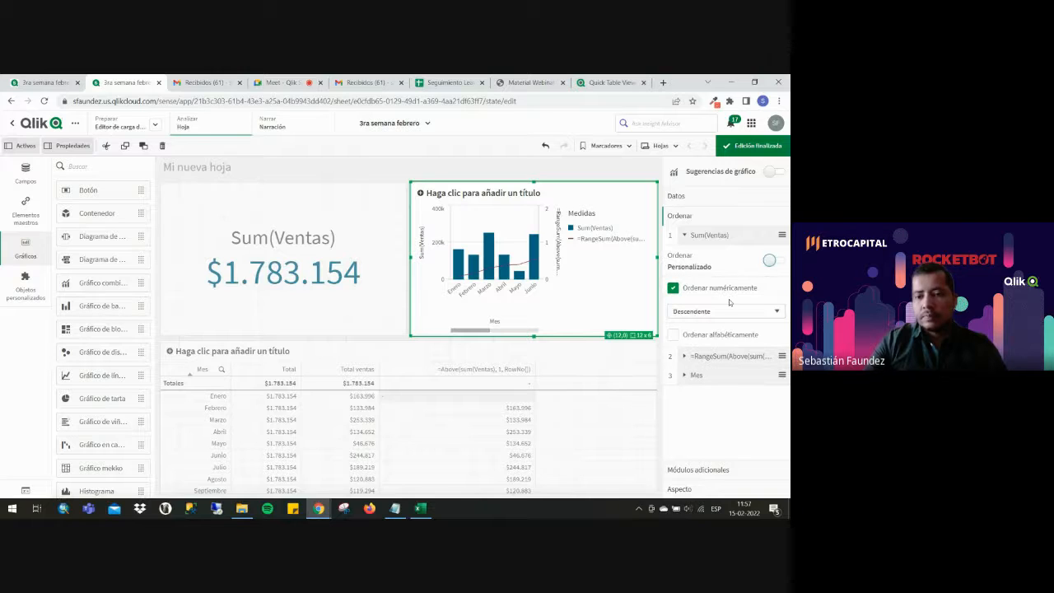
pyautogui.click(732, 289)
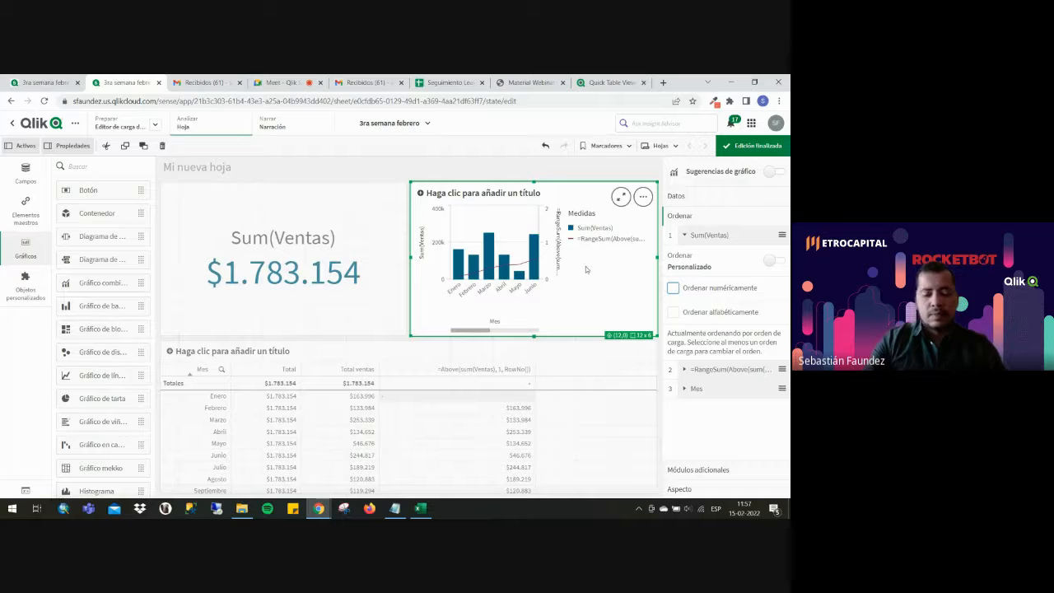
# Undo the Sum(Ventas) sorting changes and restore Mes to the first position in the combo chart's sort order.
pyautogui.hotkey('ctrl', 'z')
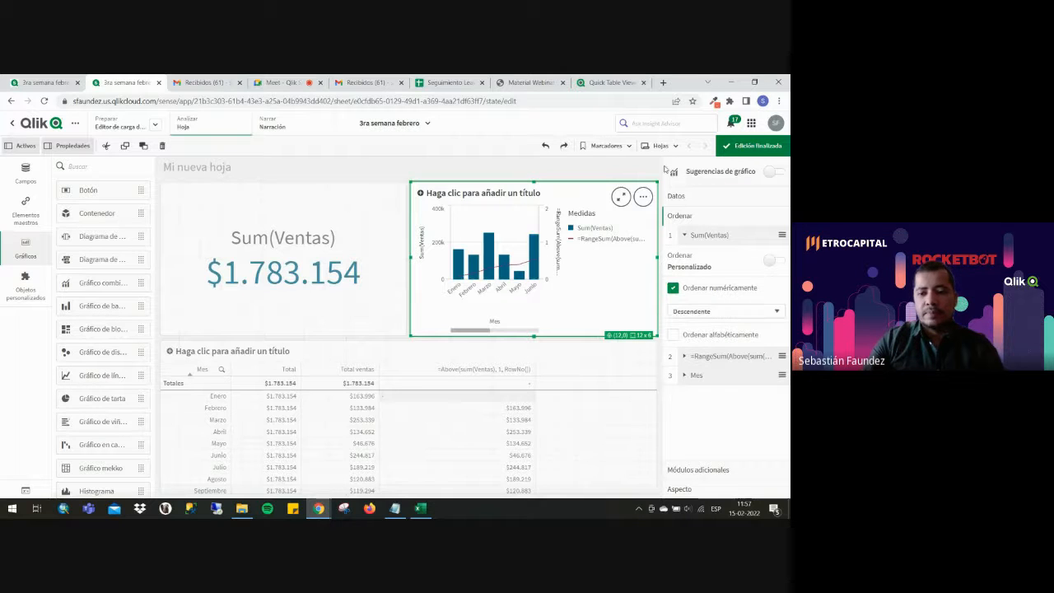
pyautogui.hotkey('ctrl', 'z')
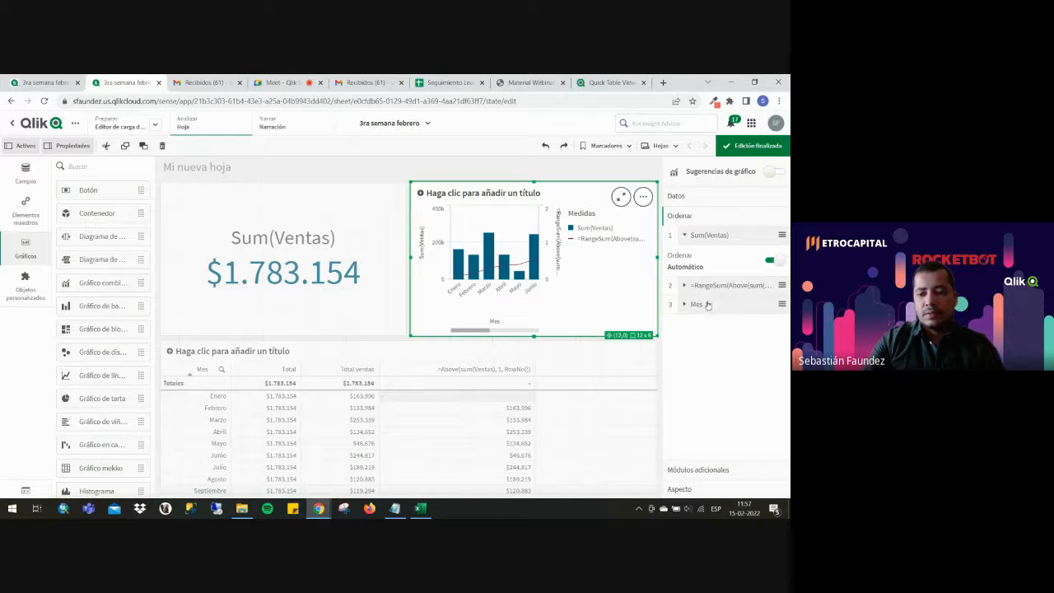
pyautogui.click(701, 305)
pyautogui.moveTo(713, 280); pyautogui.dragTo(713, 250)
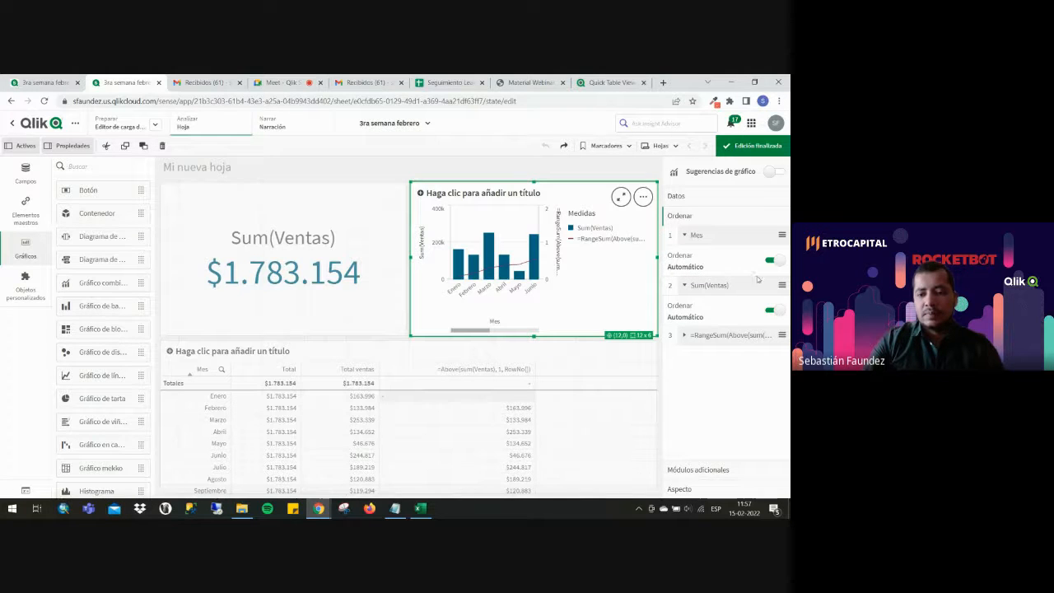
# Switch the Mes sorting in the combo chart to custom, replacing numeric and alphabetical ordering with sorting by expression.
pyautogui.click(721, 285)
pyautogui.click(770, 261)
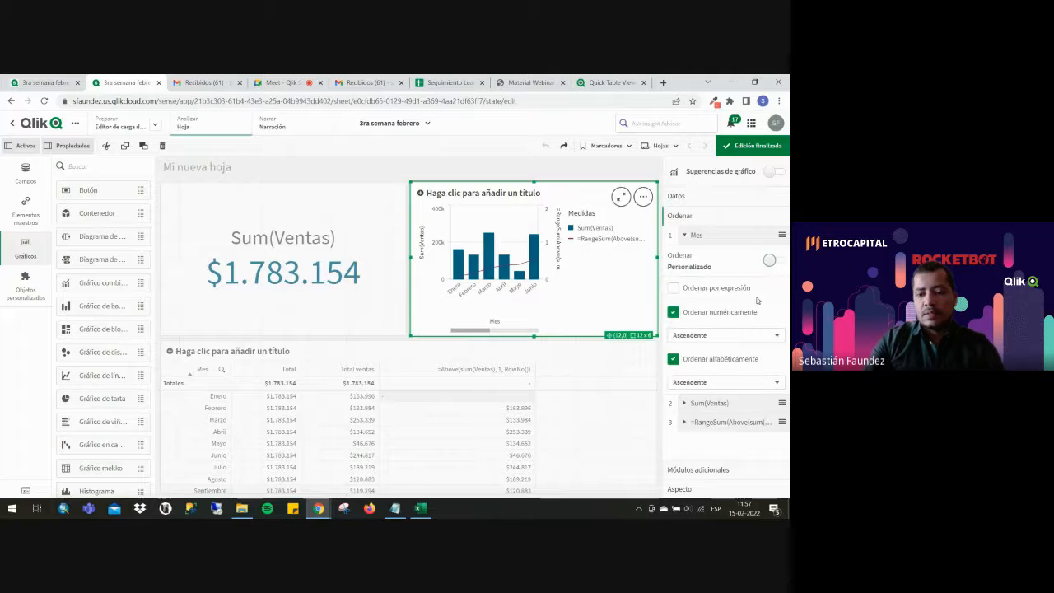
pyautogui.click(716, 360)
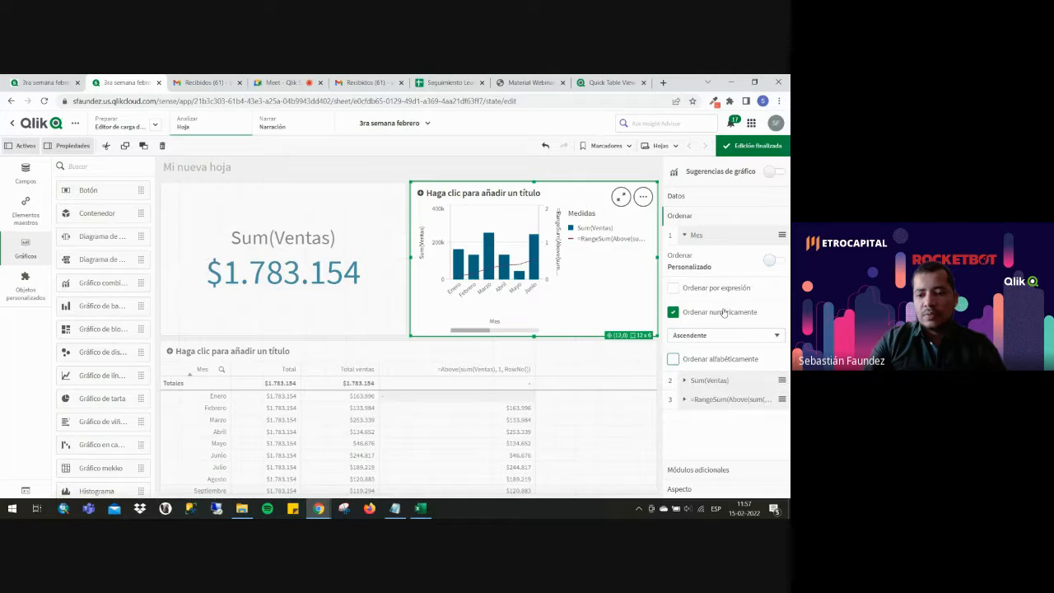
pyautogui.click(727, 305)
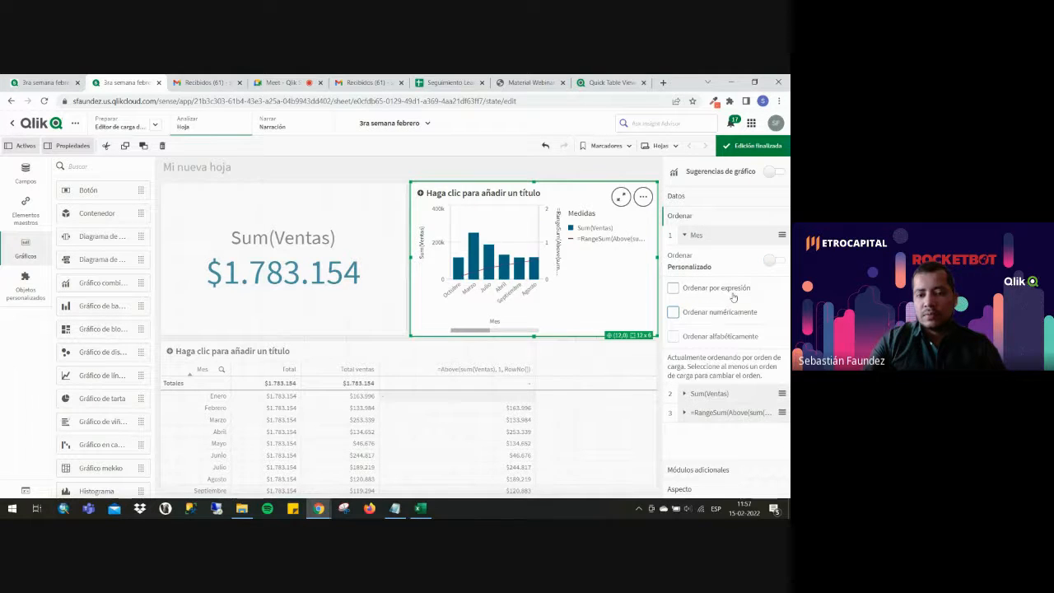
pyautogui.click(743, 288)
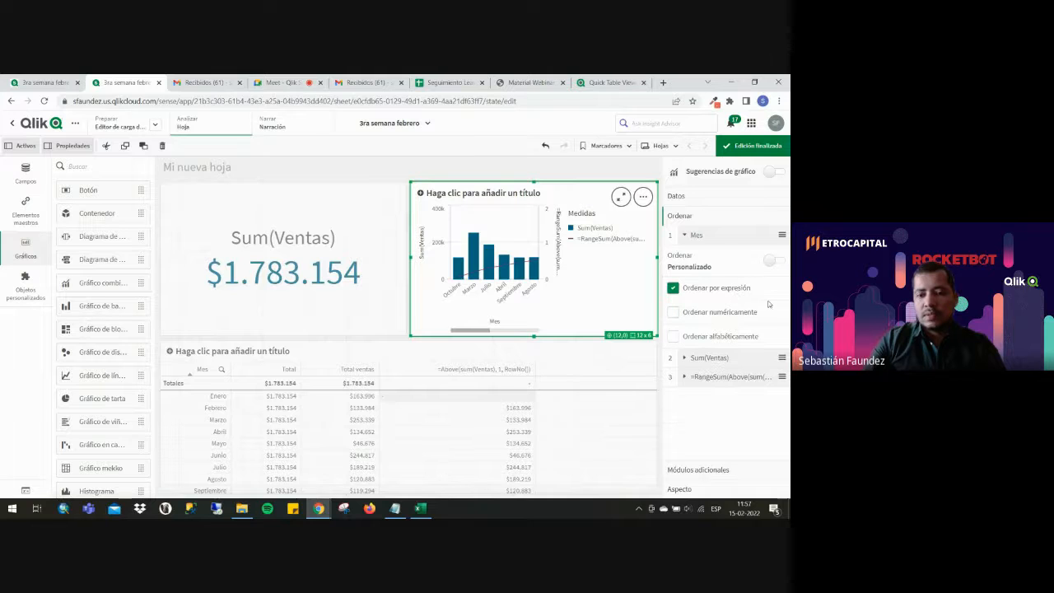
# Enter Sum(Ventas) as the expression that sorts Mes in the combo chart.
pyautogui.click(774, 344)
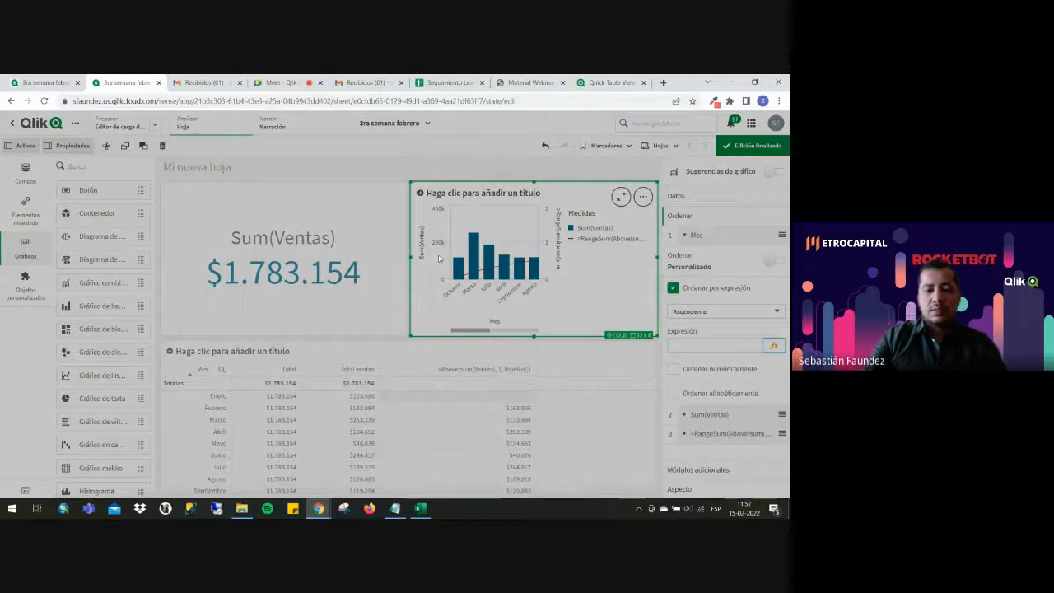
pyautogui.write('Sum(ven')
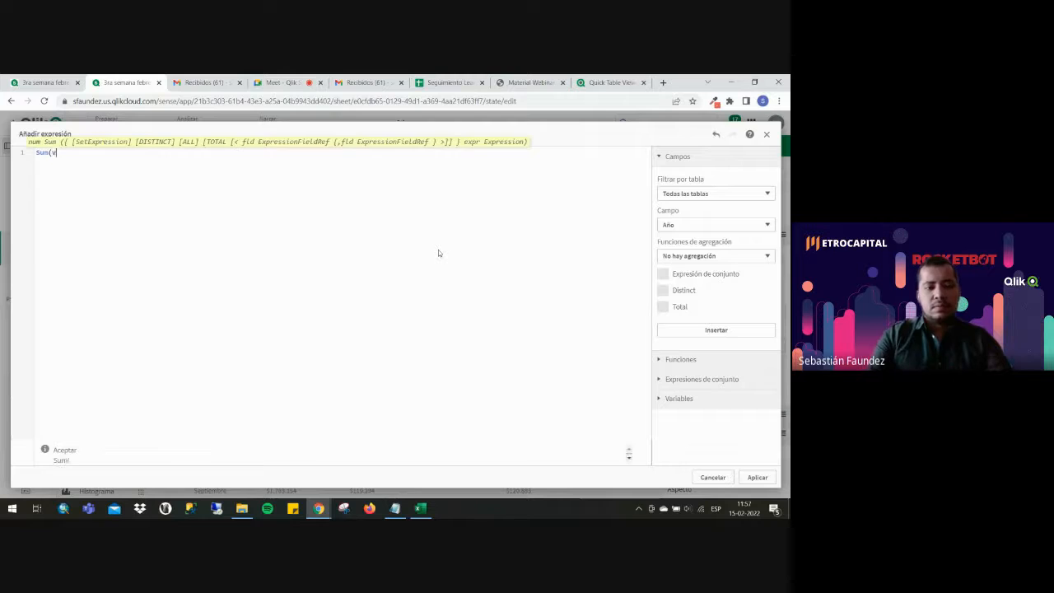
pyautogui.write('t')
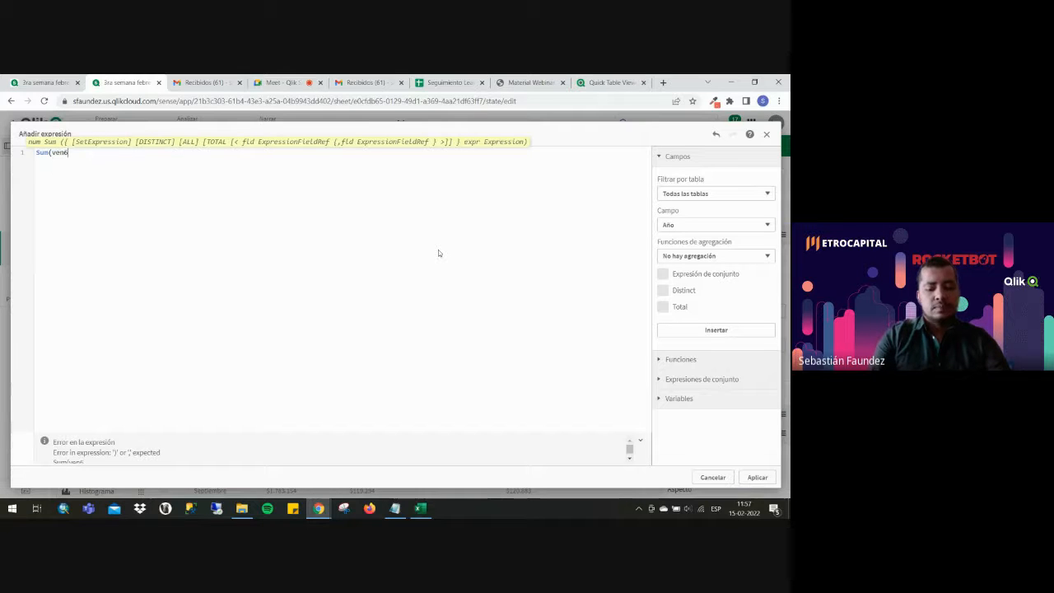
pyautogui.write('as')
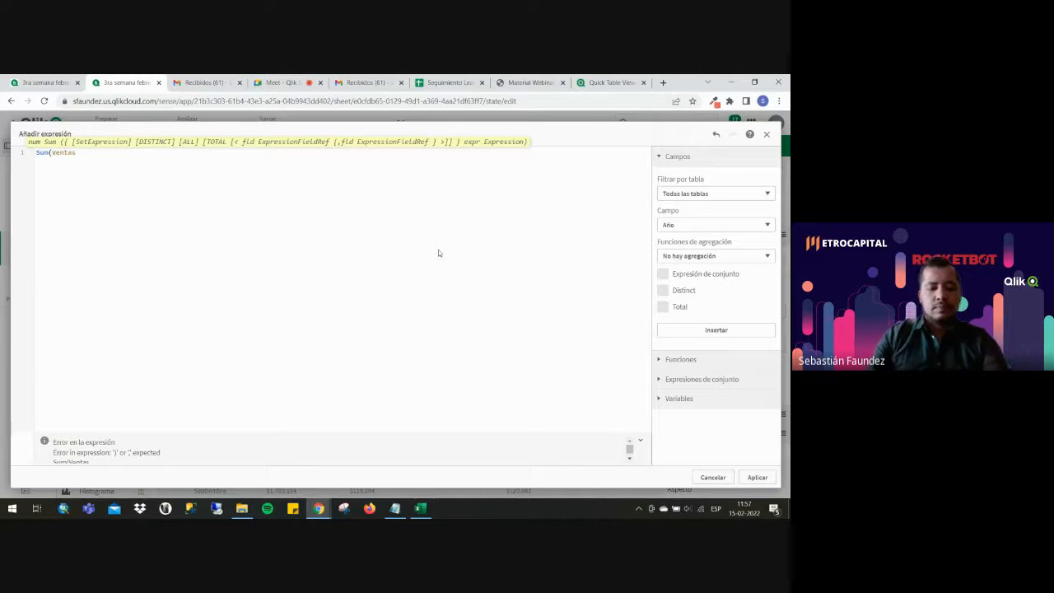
pyautogui.write(')')
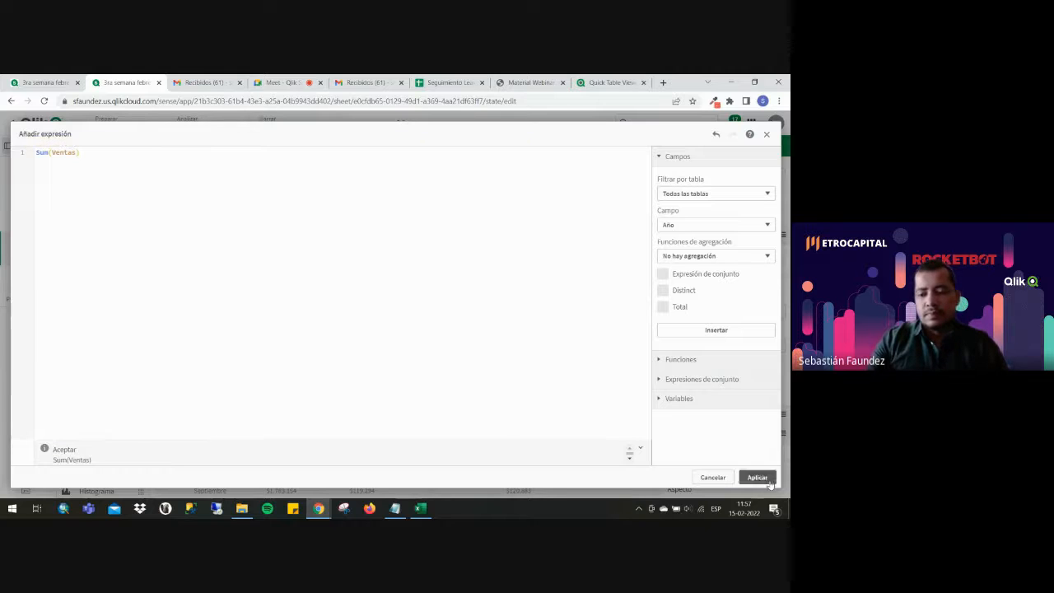
pyautogui.click(757, 478)
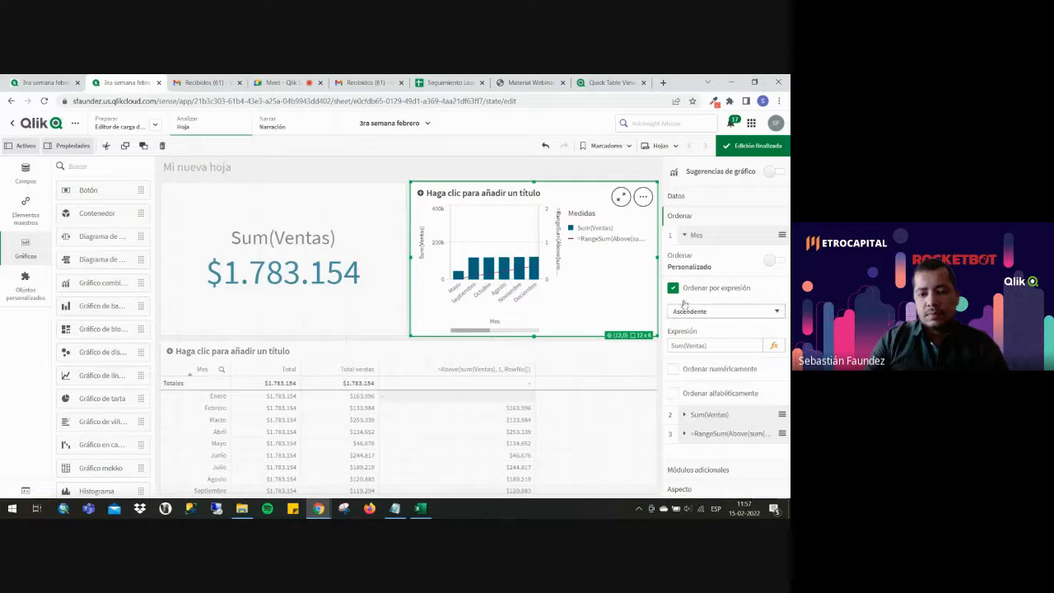
# Set the Mes expression sorting to Descendente and finish editing to preview the sorted combo chart.
pyautogui.click(718, 317)
pyautogui.click(712, 332)
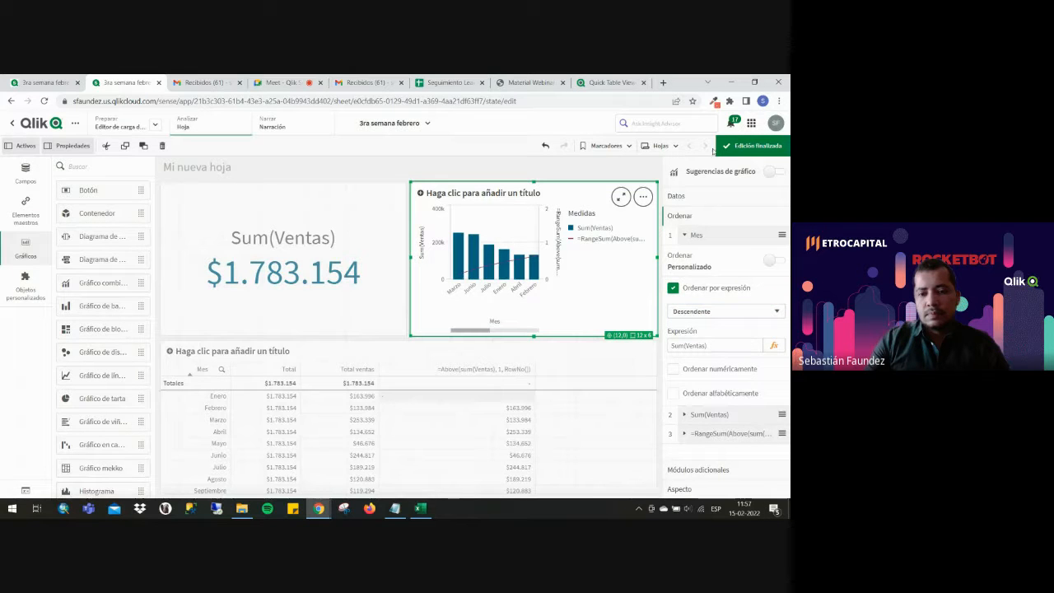
pyautogui.click(756, 150)
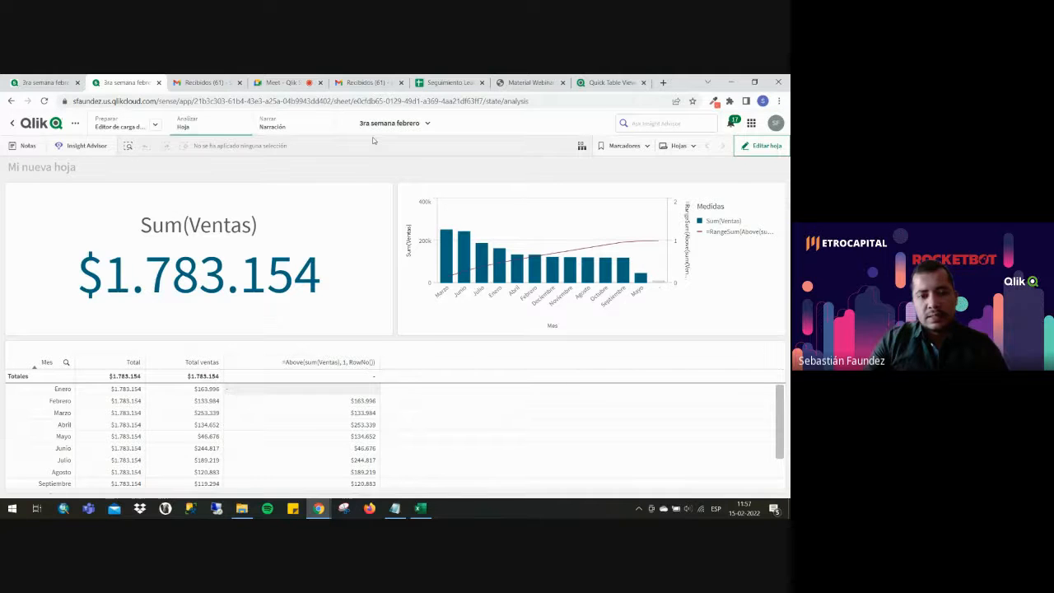
pyautogui.hotkey('ctrl', '+')
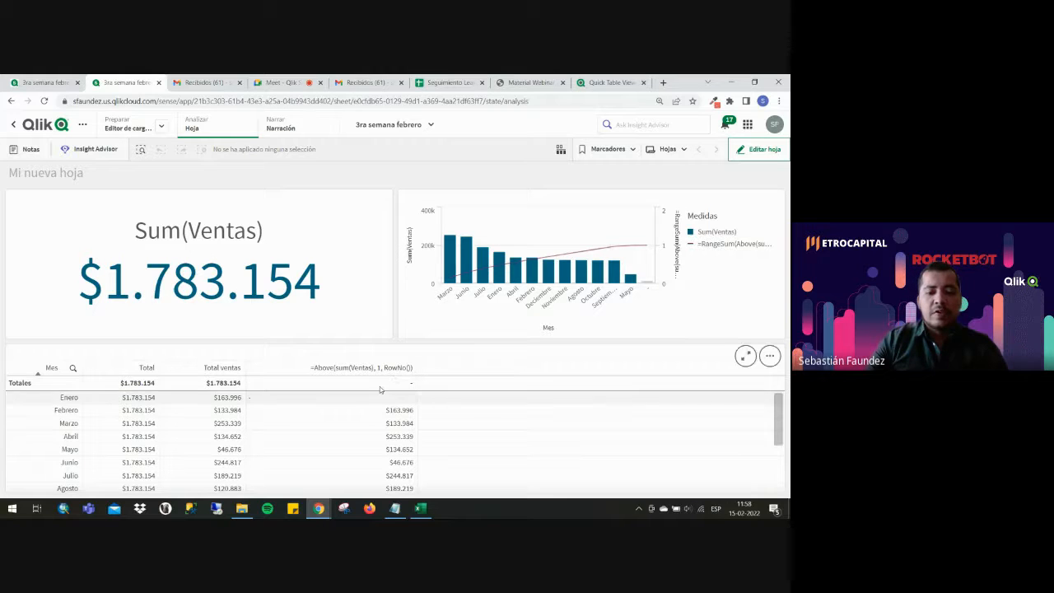
pyautogui.moveTo(452, 279)
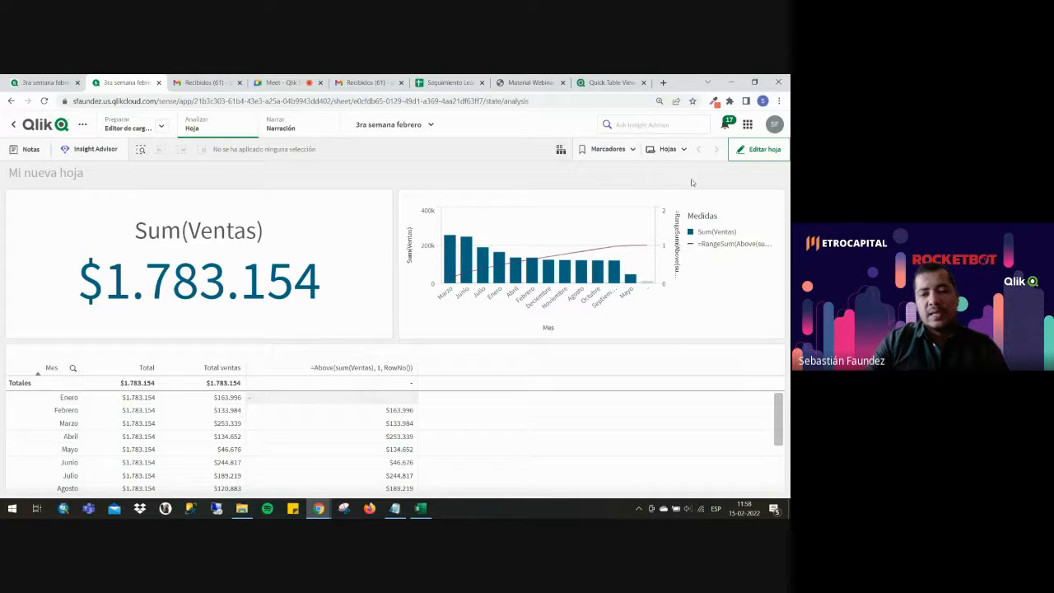
# Add the measure =RangeSum(Above(sum(Ventas), 0, RowNo())) as a new column in the monthly table.
pyautogui.click(758, 149)
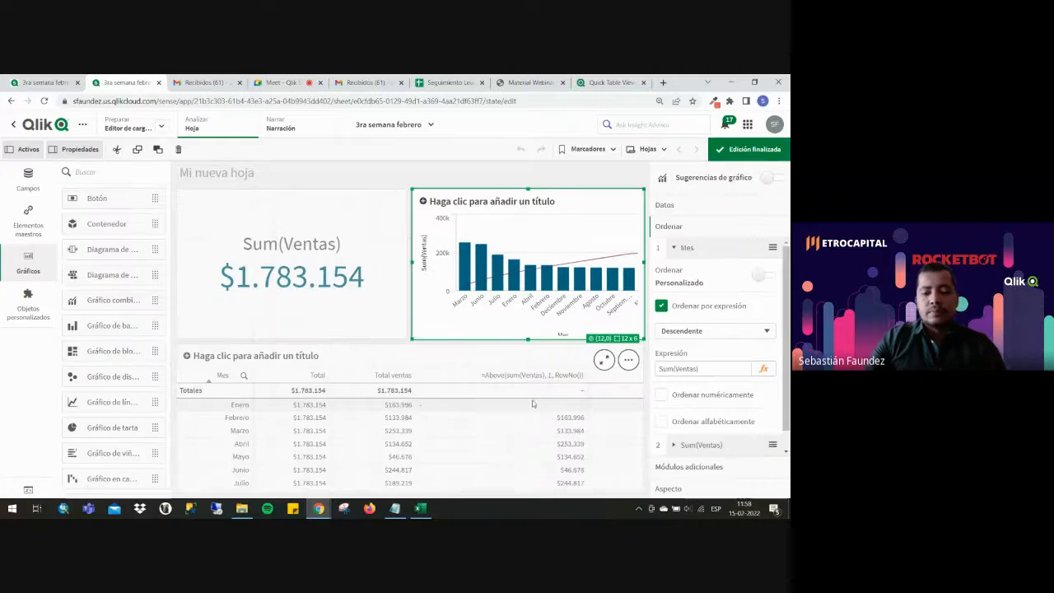
pyautogui.click(536, 403)
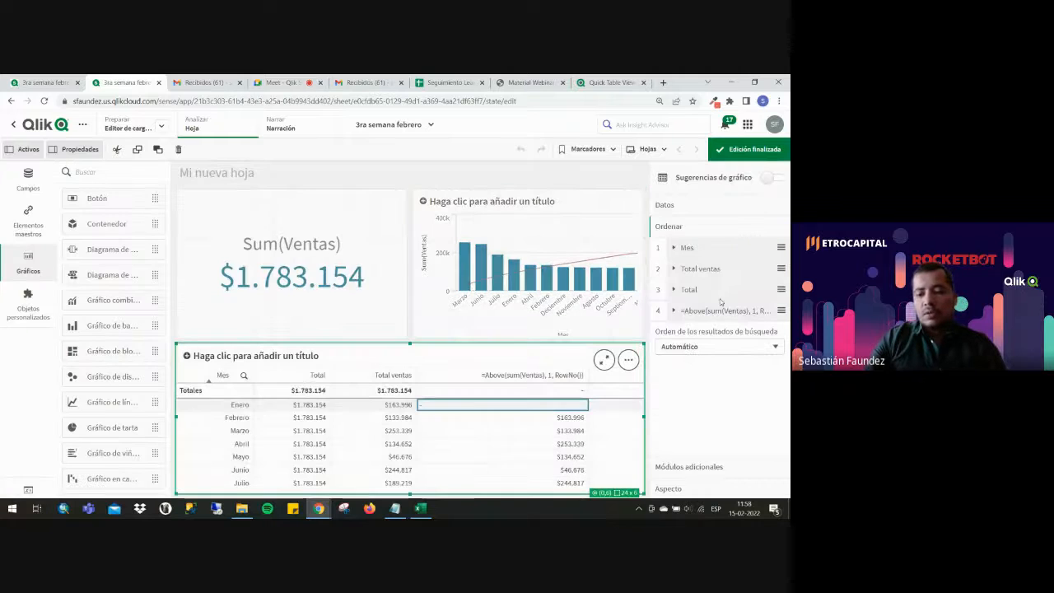
pyautogui.click(664, 205)
pyautogui.click(742, 324)
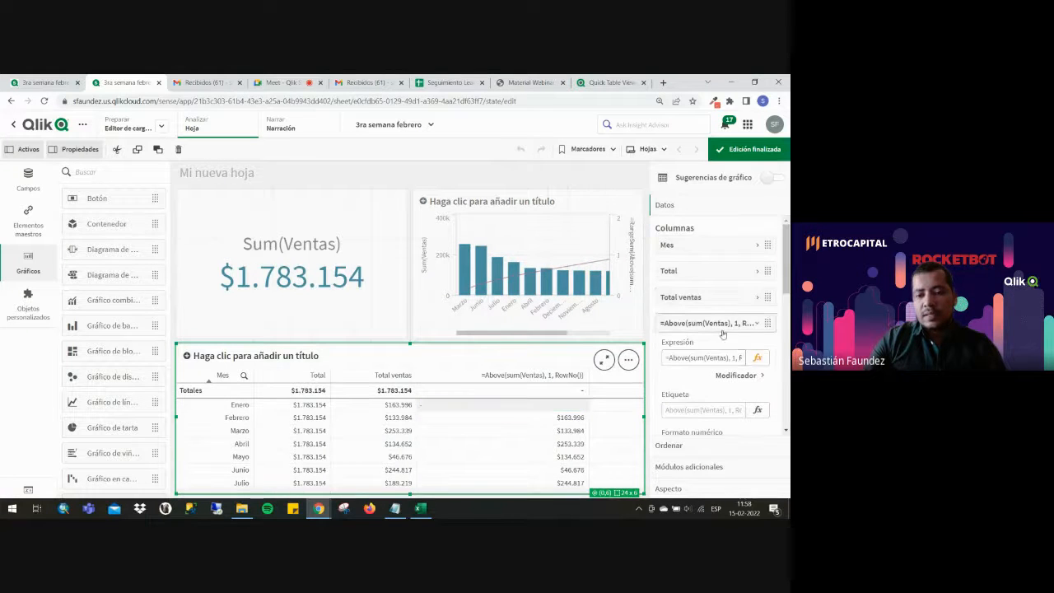
pyautogui.click(746, 325)
pyautogui.click(748, 348)
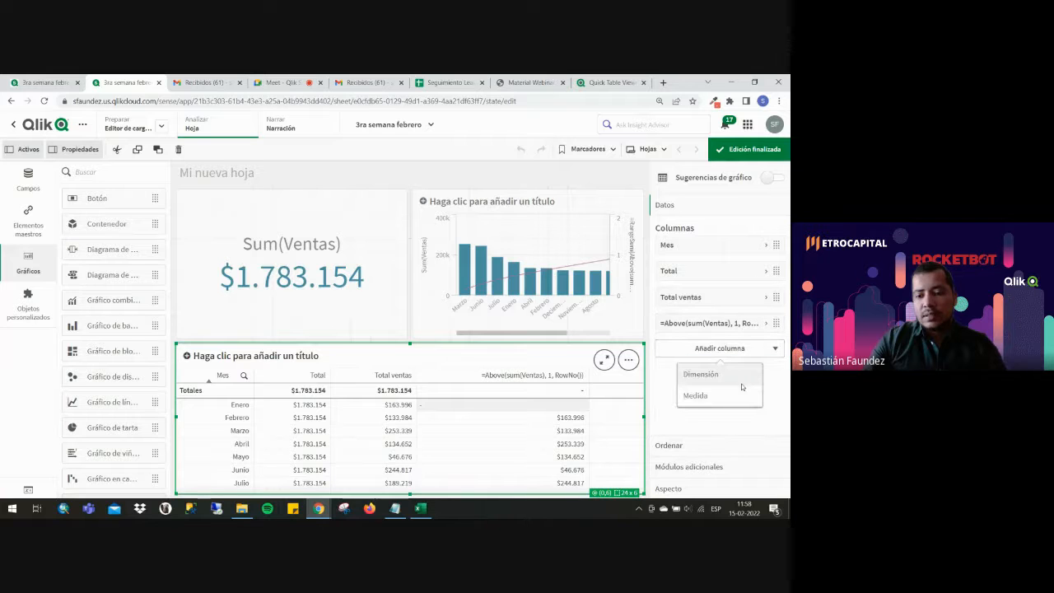
pyautogui.click(738, 395)
pyautogui.click(772, 179)
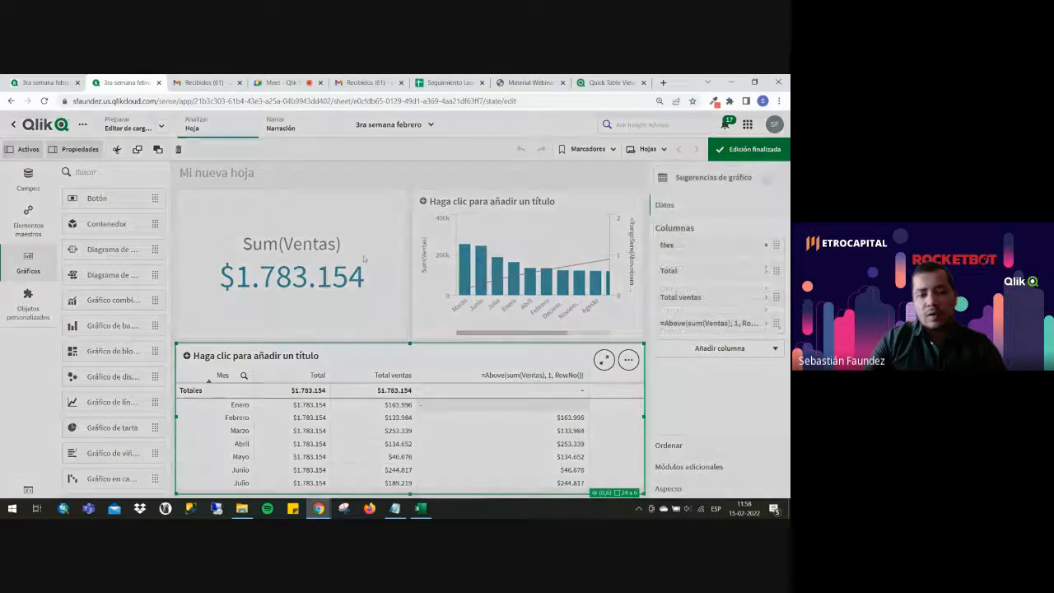
pyautogui.write('=RangeSum(Above(sum(Ventas), 0, RowNo()))/sum(Total Ventas)')
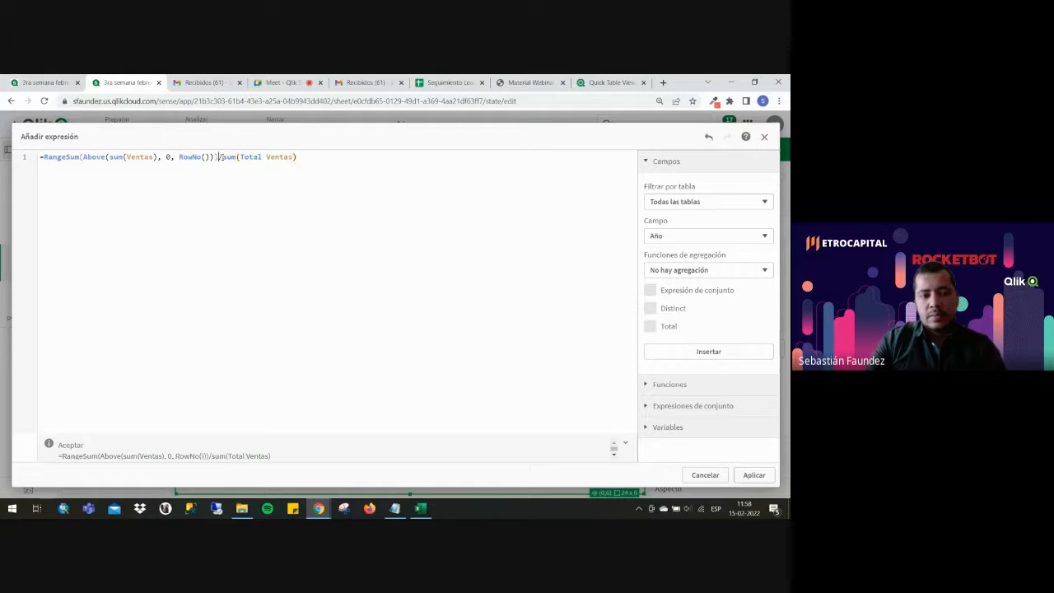
pyautogui.moveTo(218, 157); pyautogui.dragTo(344, 160)
pyautogui.press('Delete')
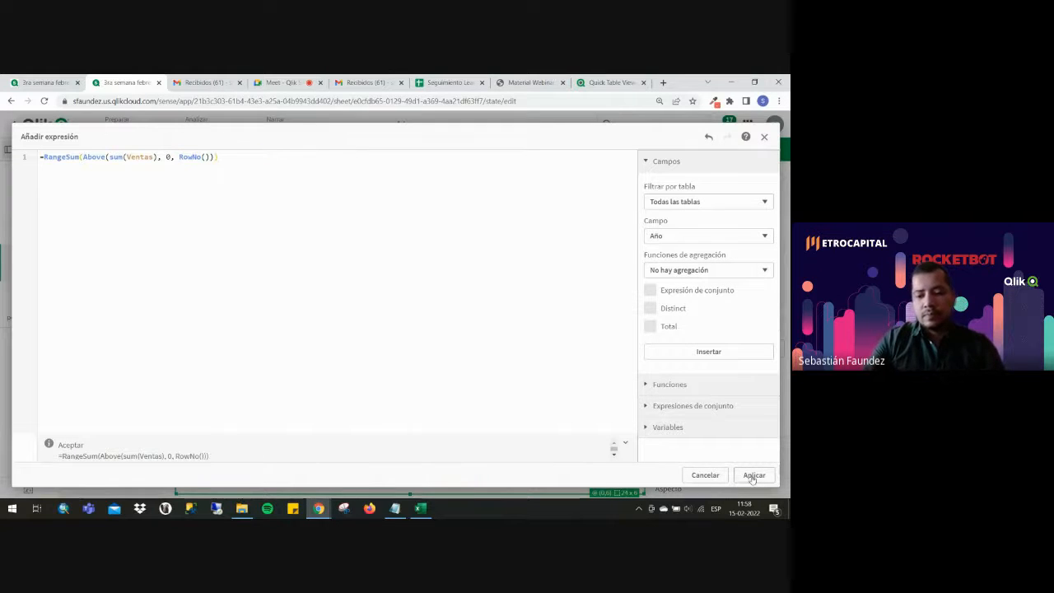
pyautogui.click(753, 475)
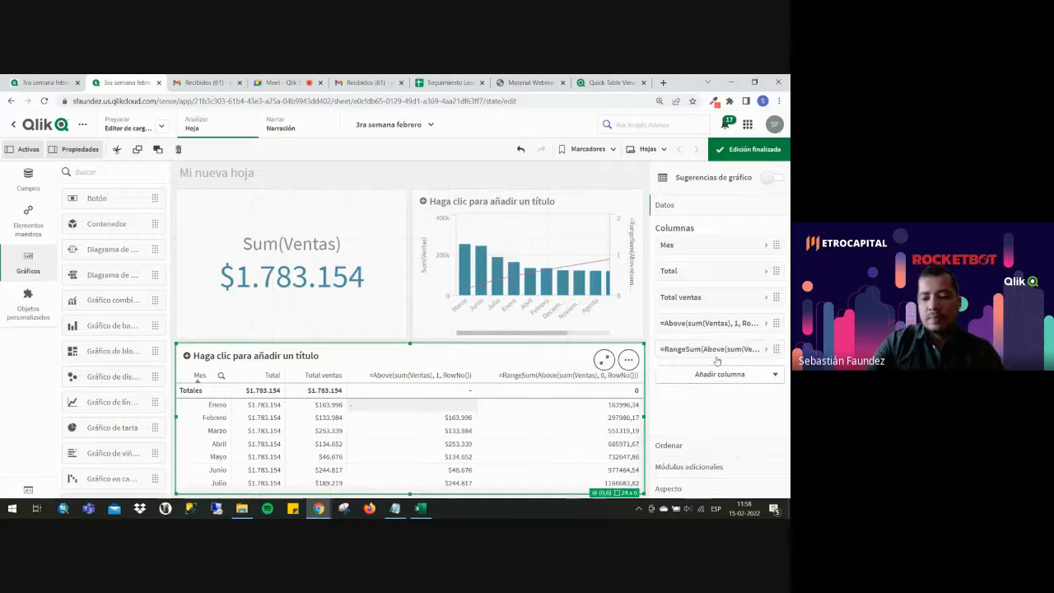
# Format the RangeSum column as Moneda and review its monthly values in the finished sheet.
pyautogui.click(710, 349)
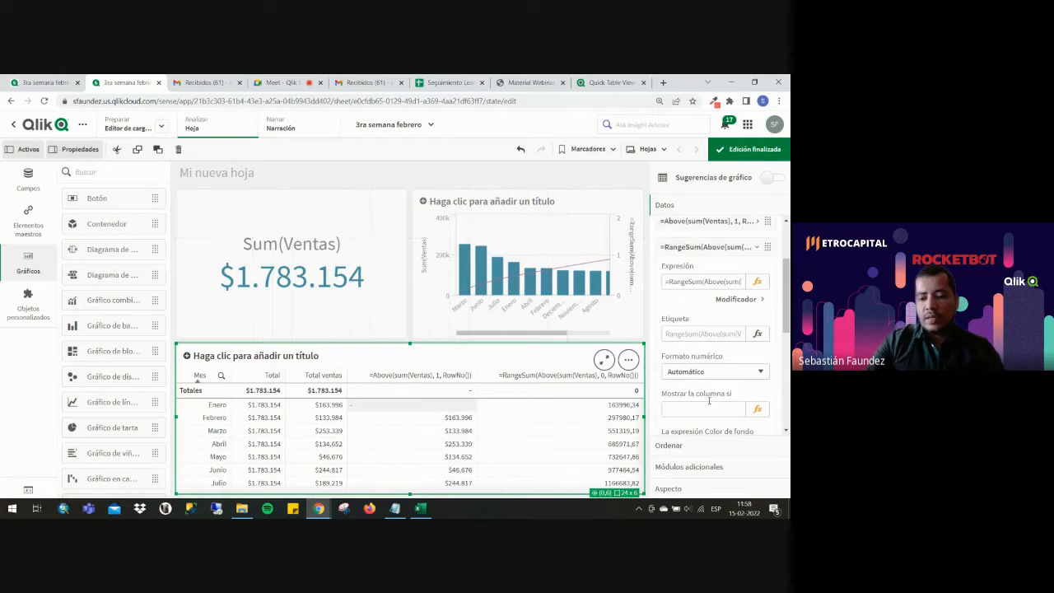
pyautogui.click(713, 372)
pyautogui.click(688, 407)
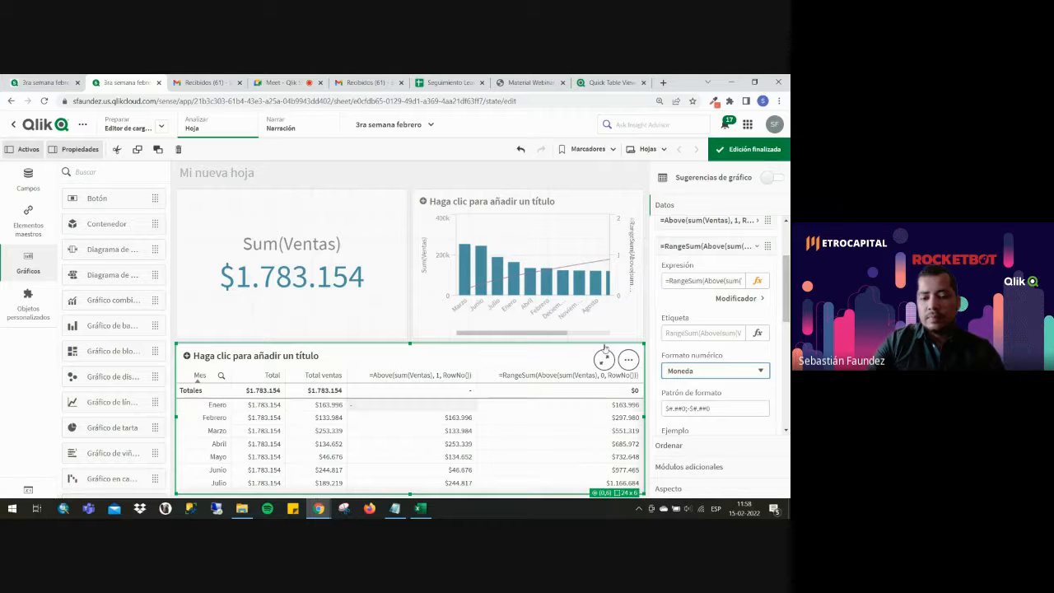
pyautogui.click(746, 150)
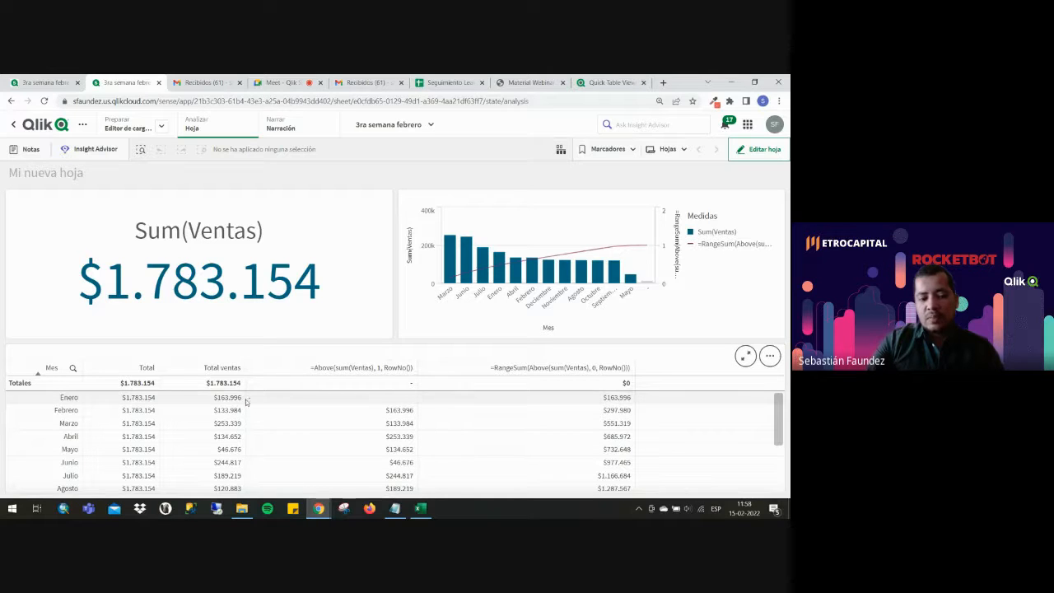
pyautogui.scroll(-3, 614, 423)
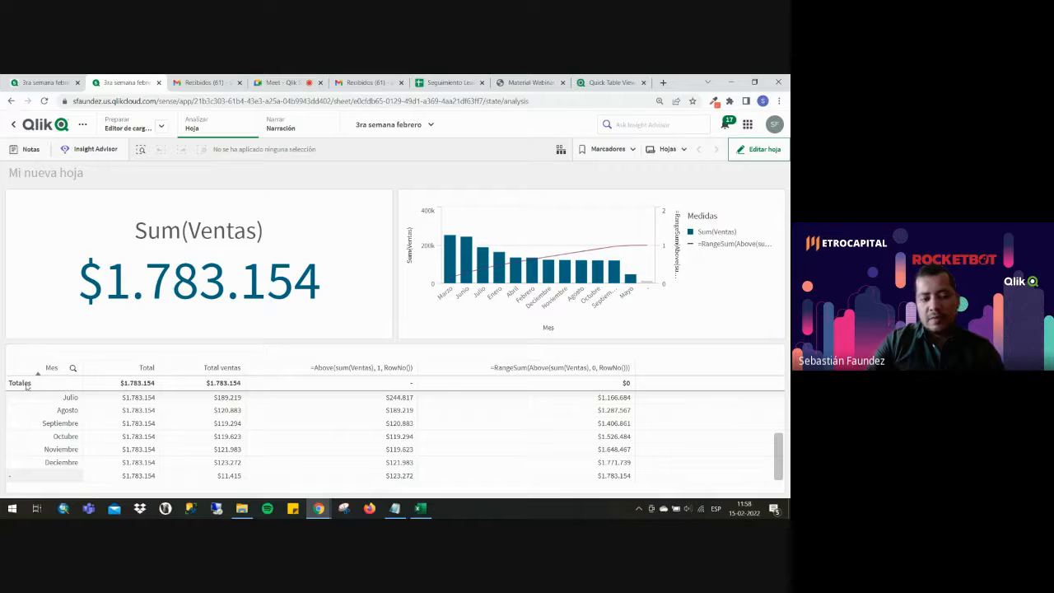
pyautogui.scroll(5, 611, 479)
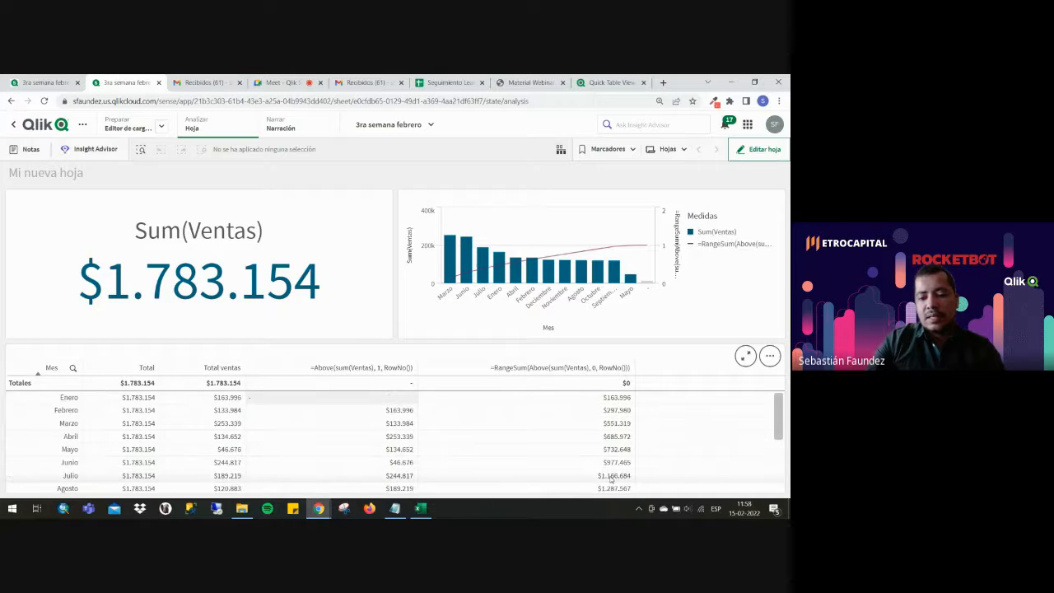
# Change the Above offset in the table's RangeSum expression to 1 and preview the table and combo chart.
pyautogui.click(756, 149)
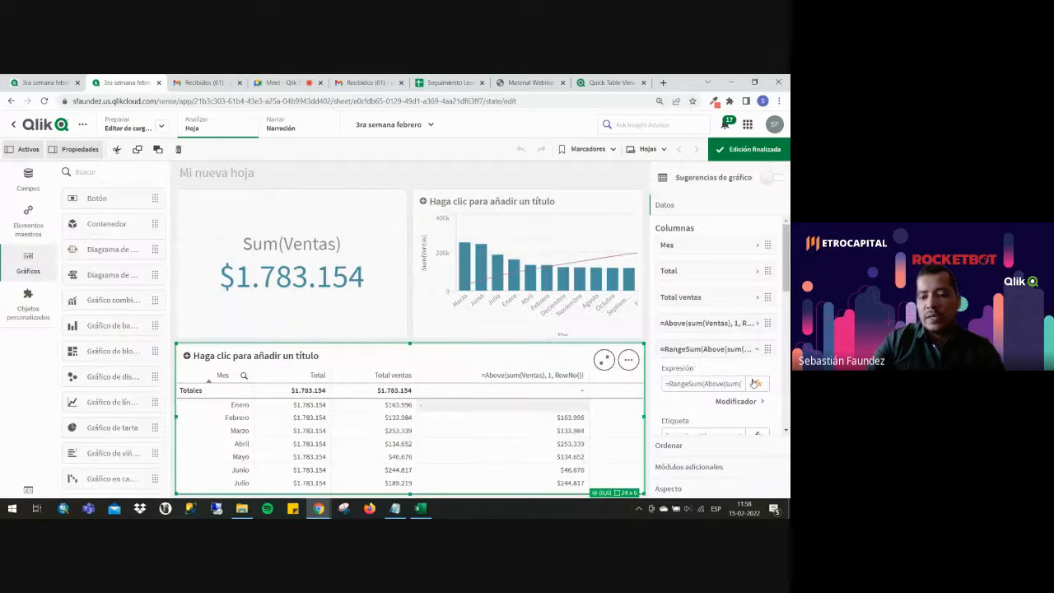
pyautogui.click(757, 384)
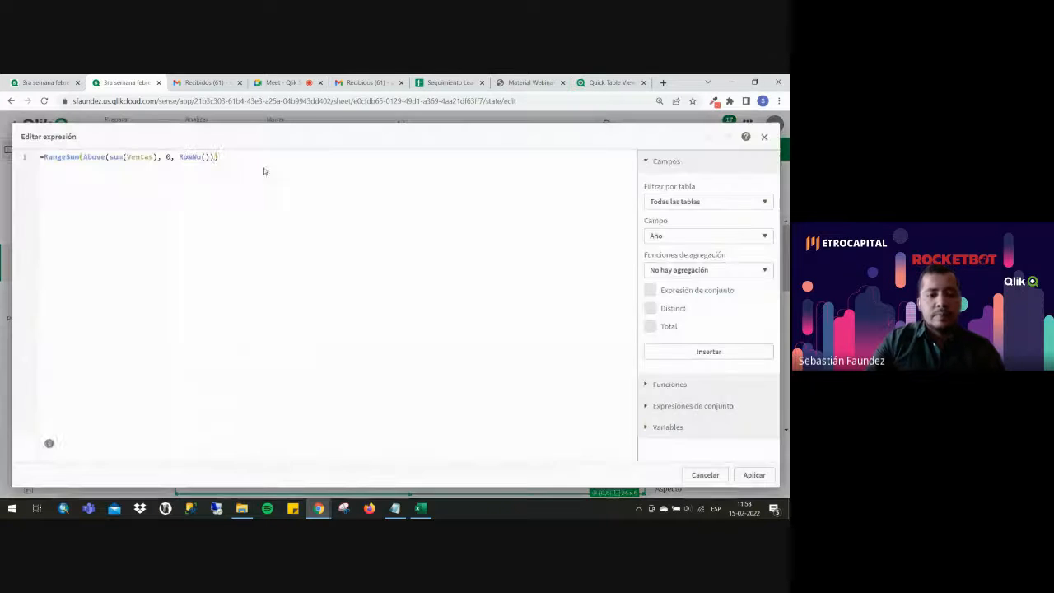
pyautogui.click(171, 157)
pyautogui.press('BackSpace')
pyautogui.press('BackSpace')
pyautogui.write('1')
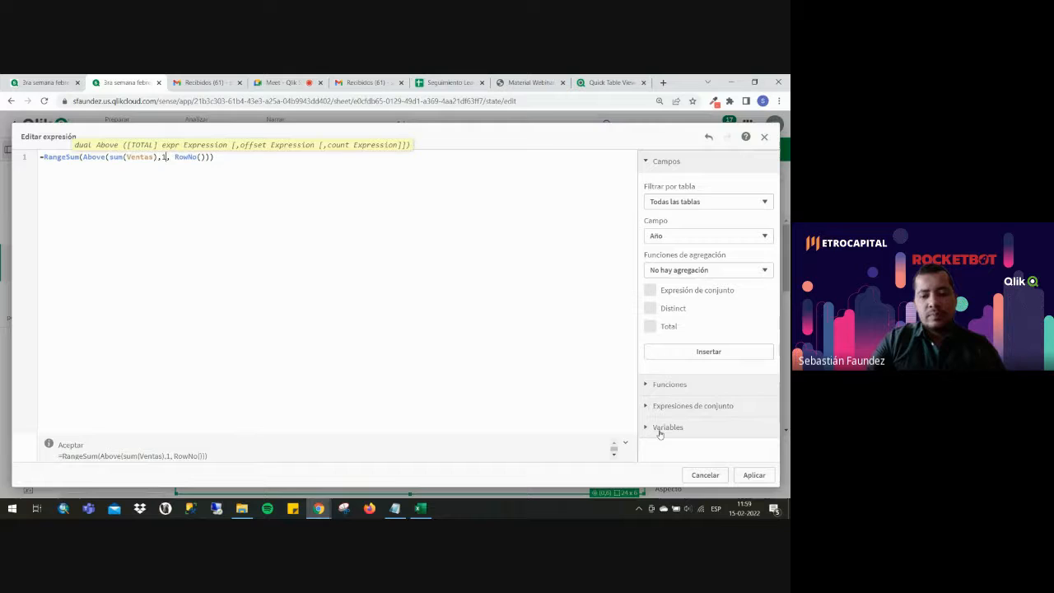
pyautogui.click(765, 476)
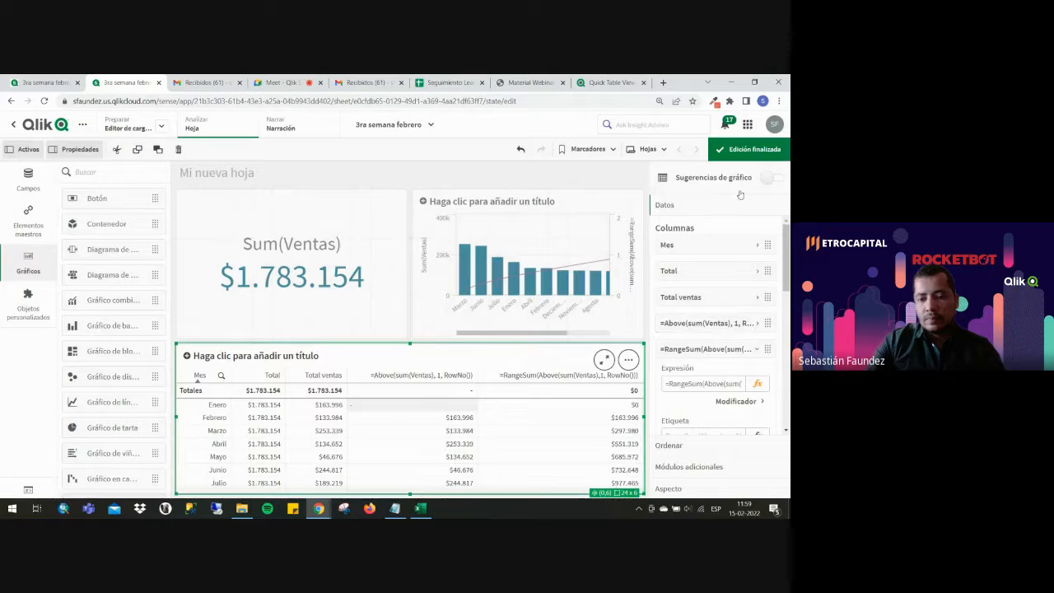
pyautogui.click(751, 149)
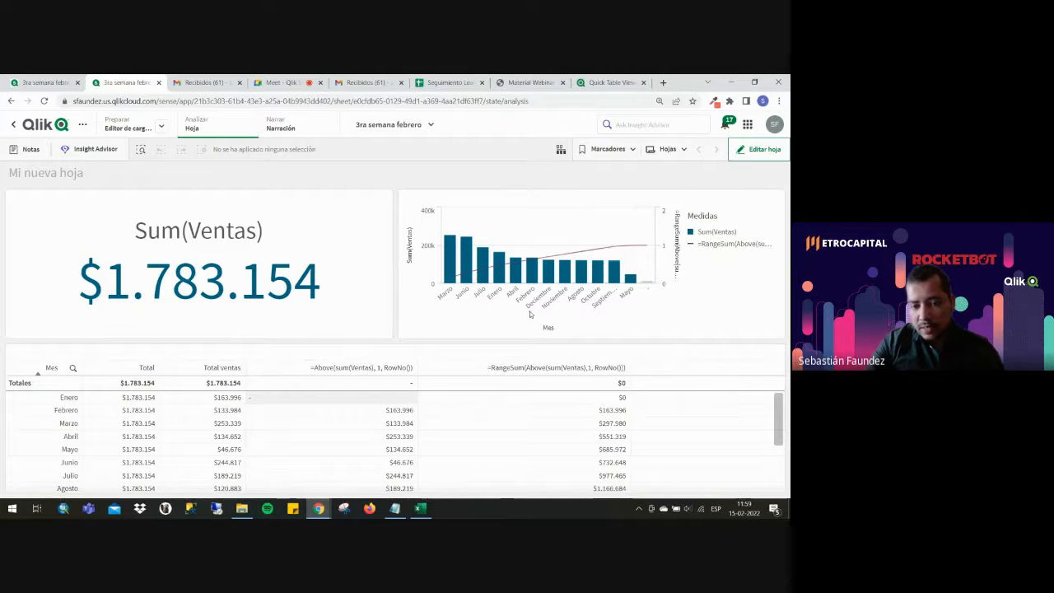
pyautogui.hotkey('ctrl', '+')
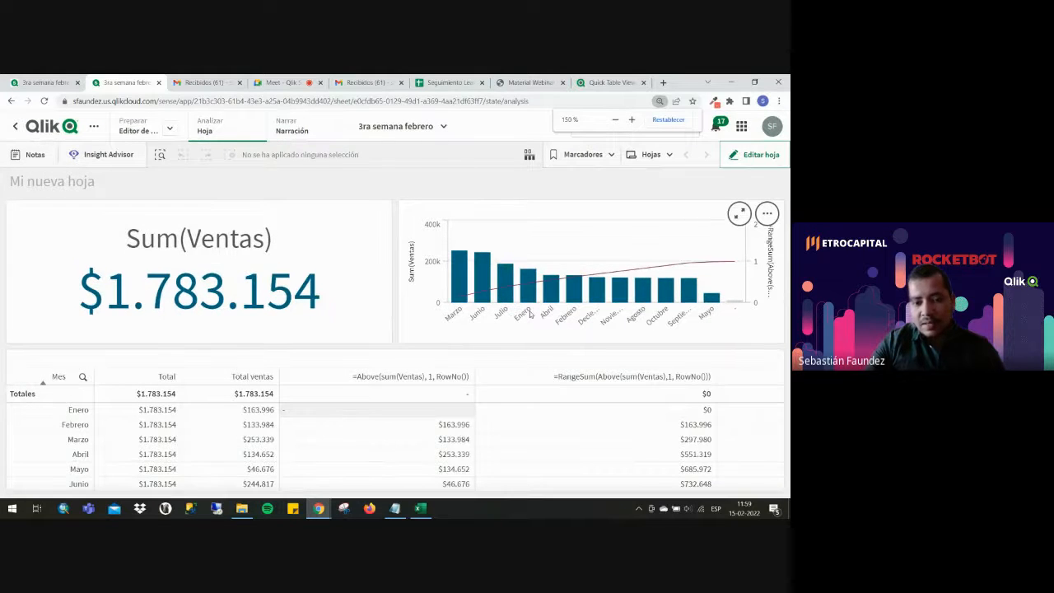
pyautogui.hotkey('ctrl', '+')
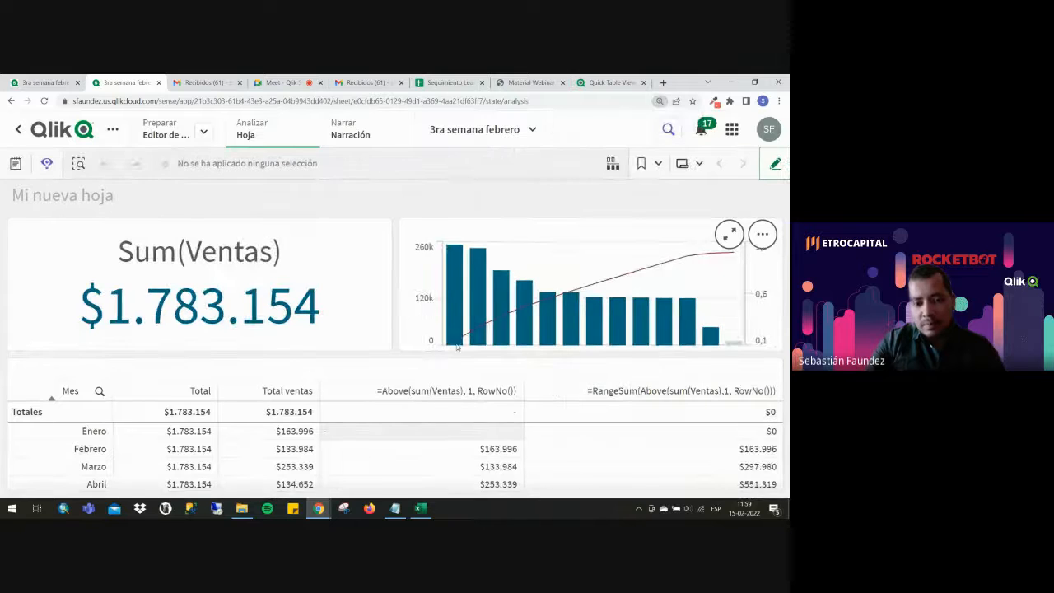
pyautogui.moveTo(456, 343)
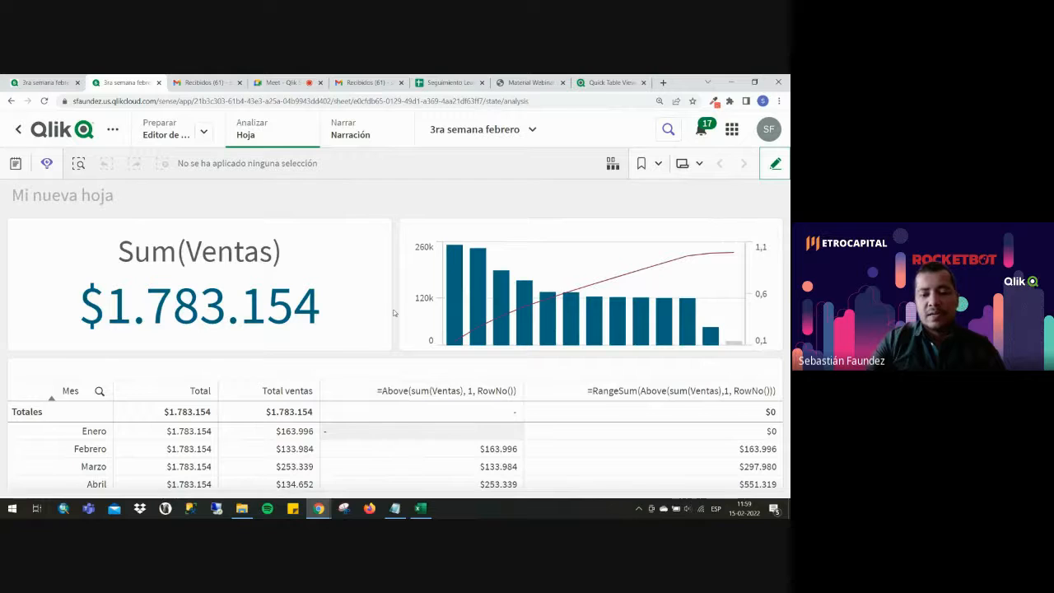
# Set the Above offset in the monthly table's RangeSum expression to 0 and apply it.
pyautogui.moveTo(457, 344)
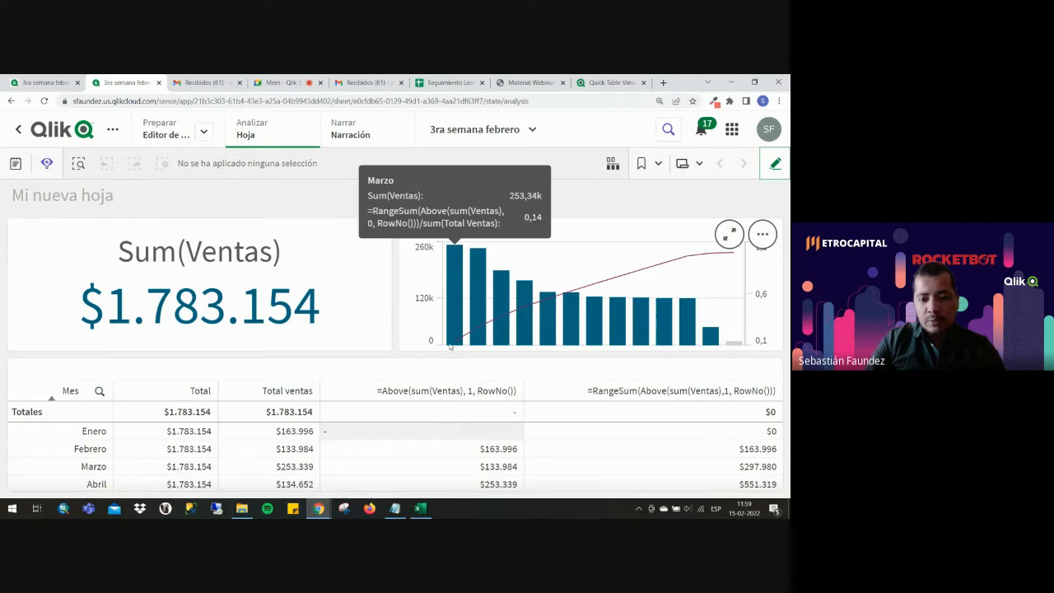
pyautogui.hotkey('ctrl', '-')
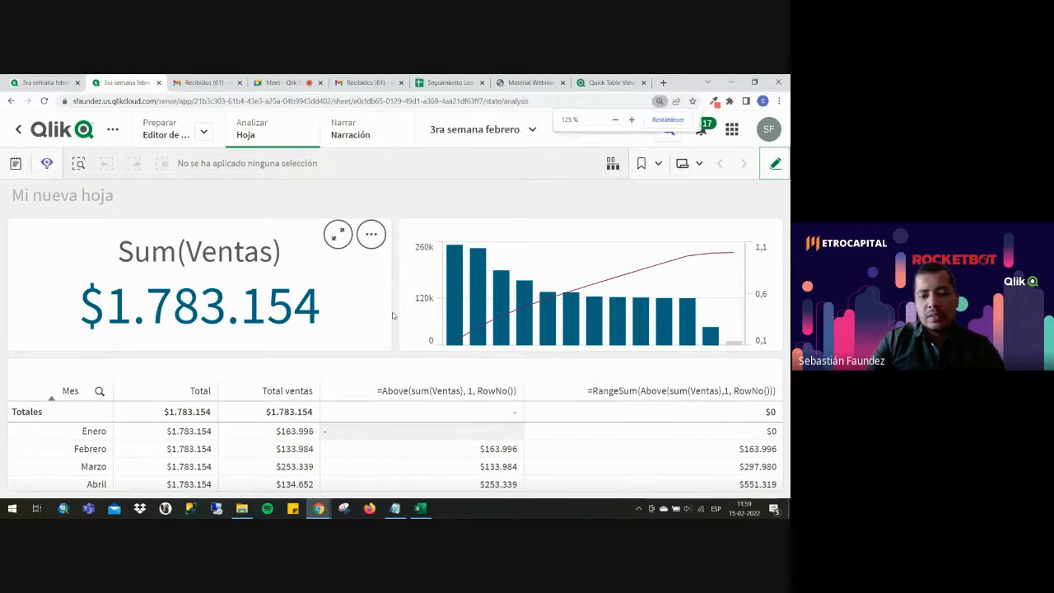
pyautogui.hotkey('ctrl', '-')
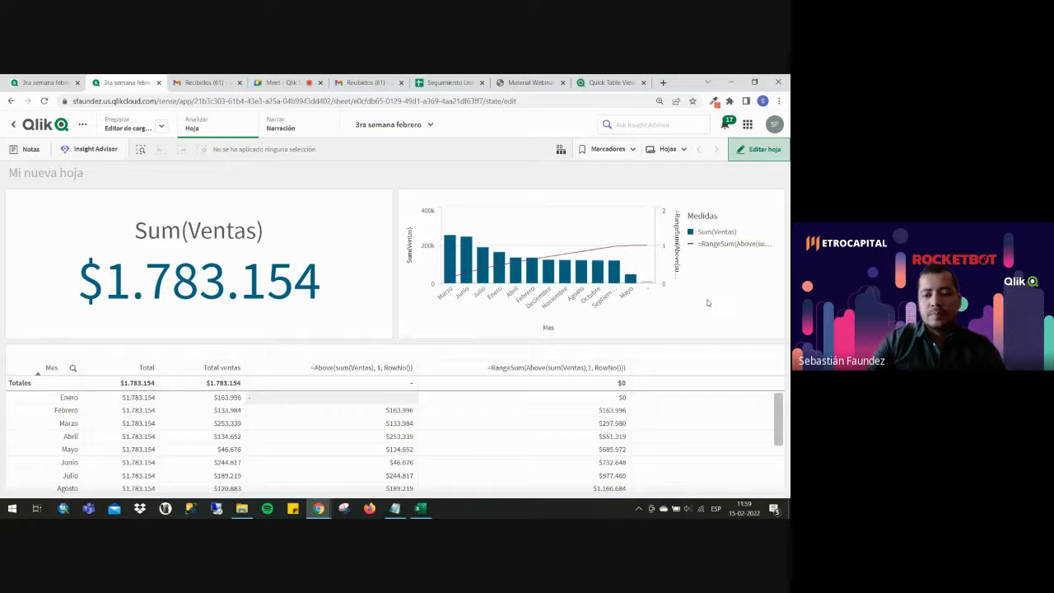
pyautogui.click(752, 150)
pyautogui.scroll(-2, 697, 411)
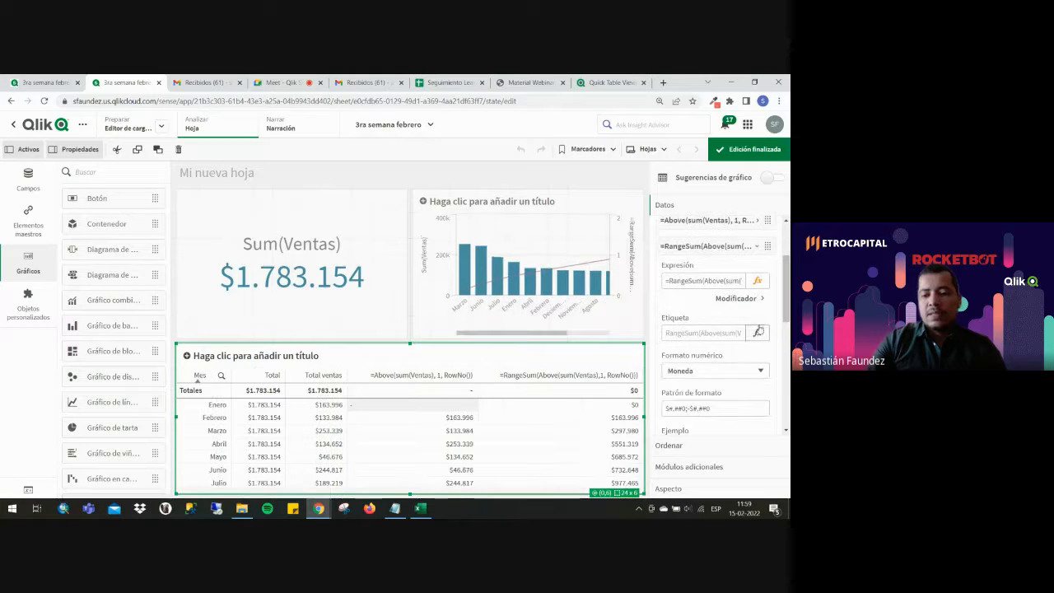
pyautogui.click(756, 281)
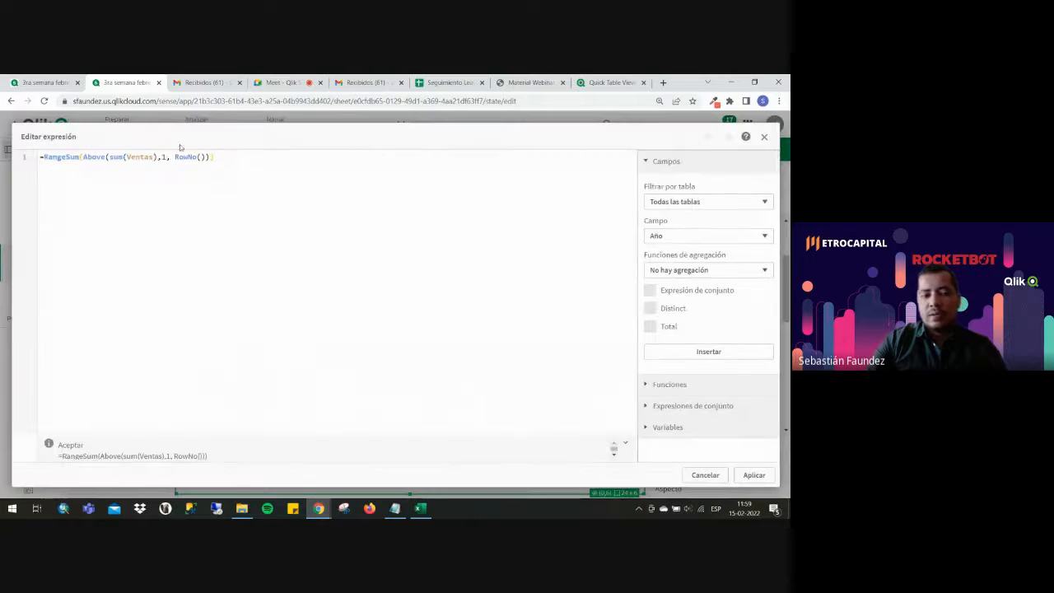
pyautogui.write('0')
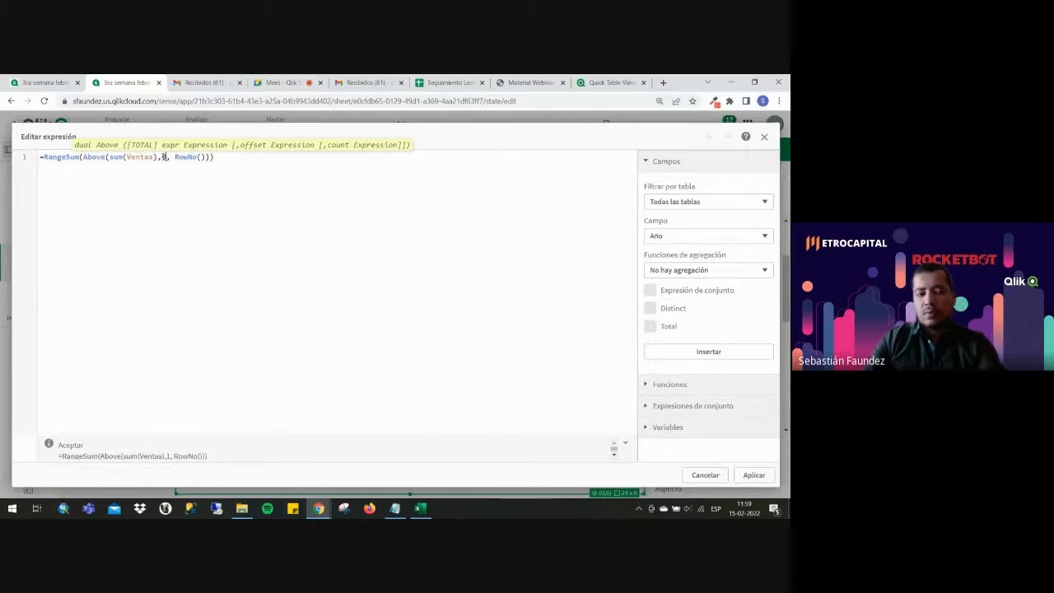
pyautogui.click(755, 476)
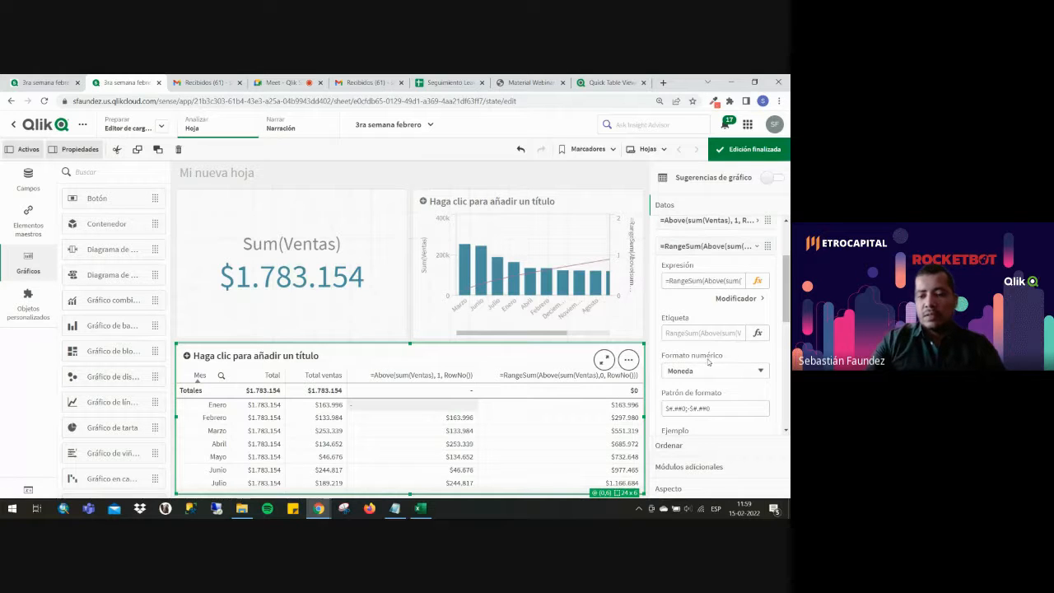
pyautogui.scroll(-2, 721, 368)
pyautogui.scroll(2, 722, 369)
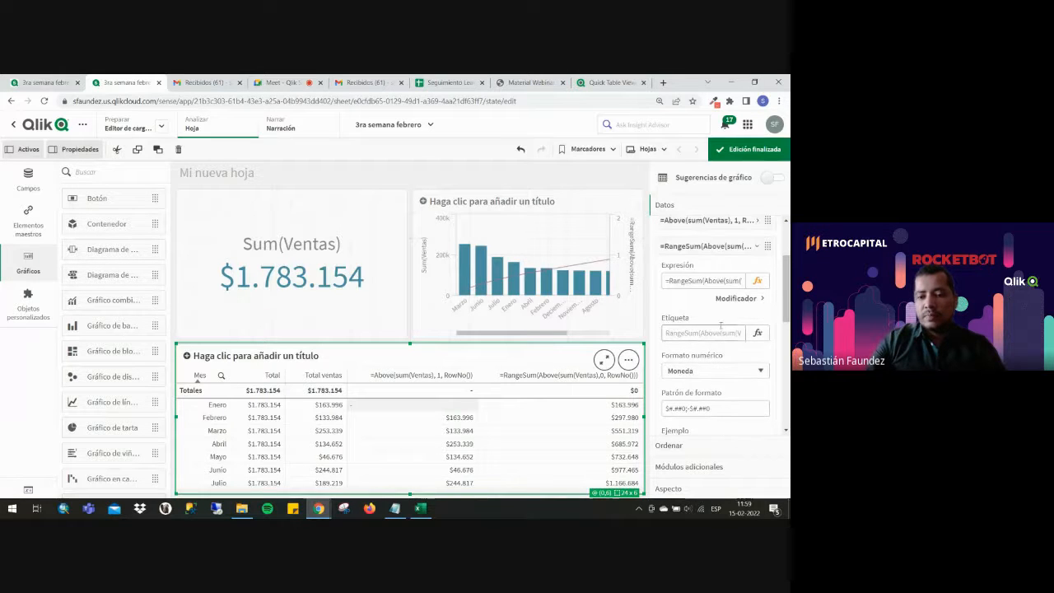
pyautogui.scroll(-1, 721, 264)
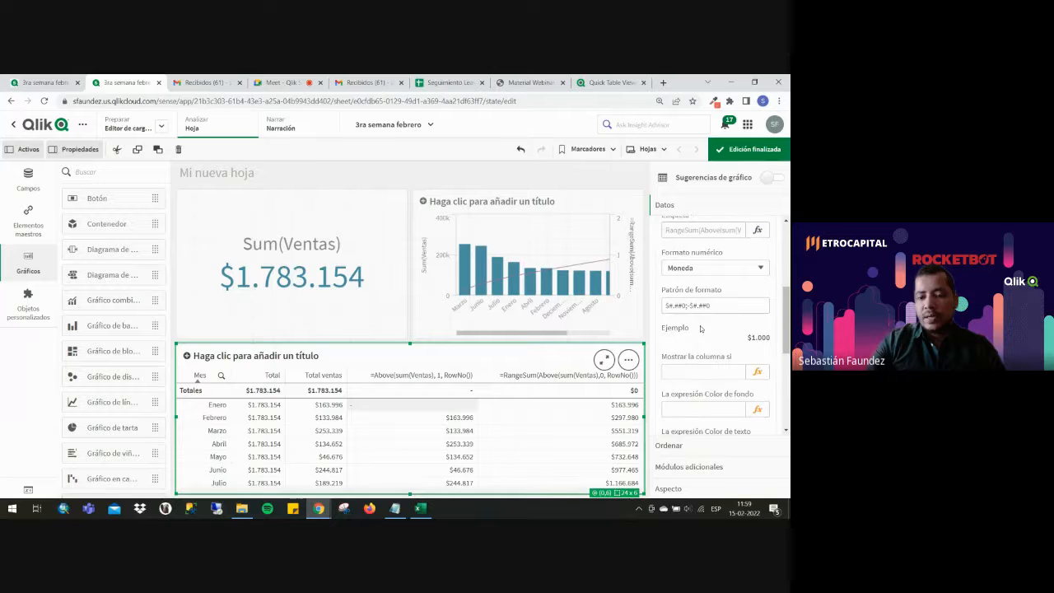
pyautogui.scroll(2, 697, 300)
pyautogui.click(698, 297)
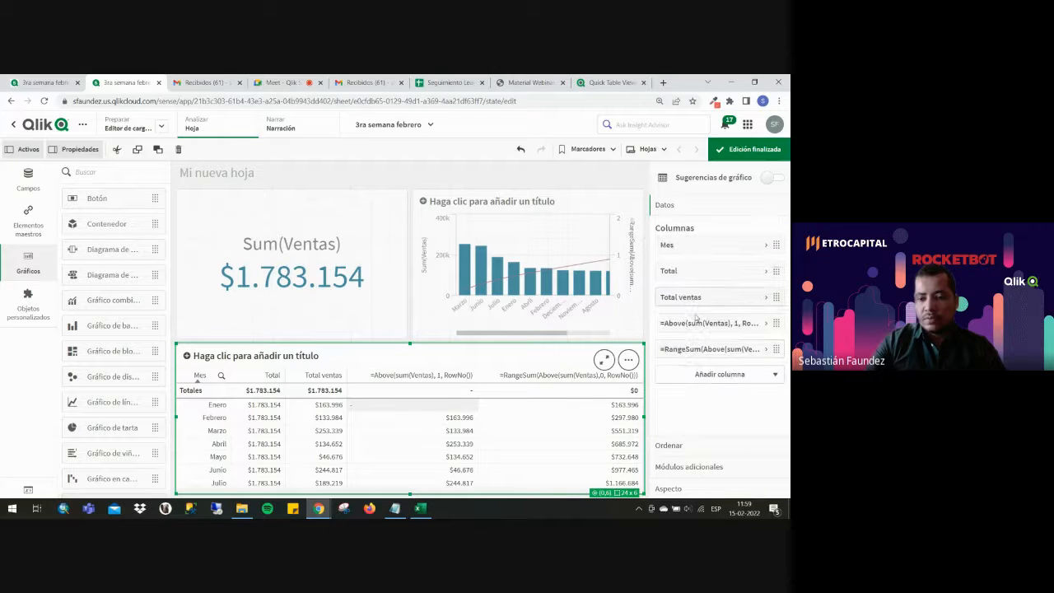
# Format the combo chart's RangeSum line measure as Moneda.
pyautogui.click(582, 295)
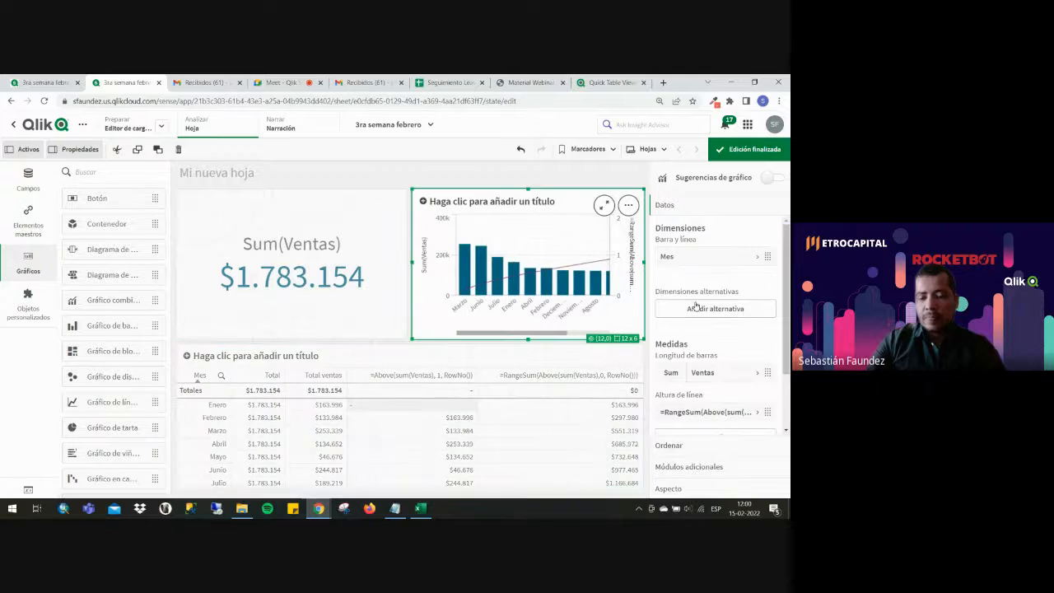
pyautogui.scroll(-1, 733, 371)
pyautogui.click(707, 336)
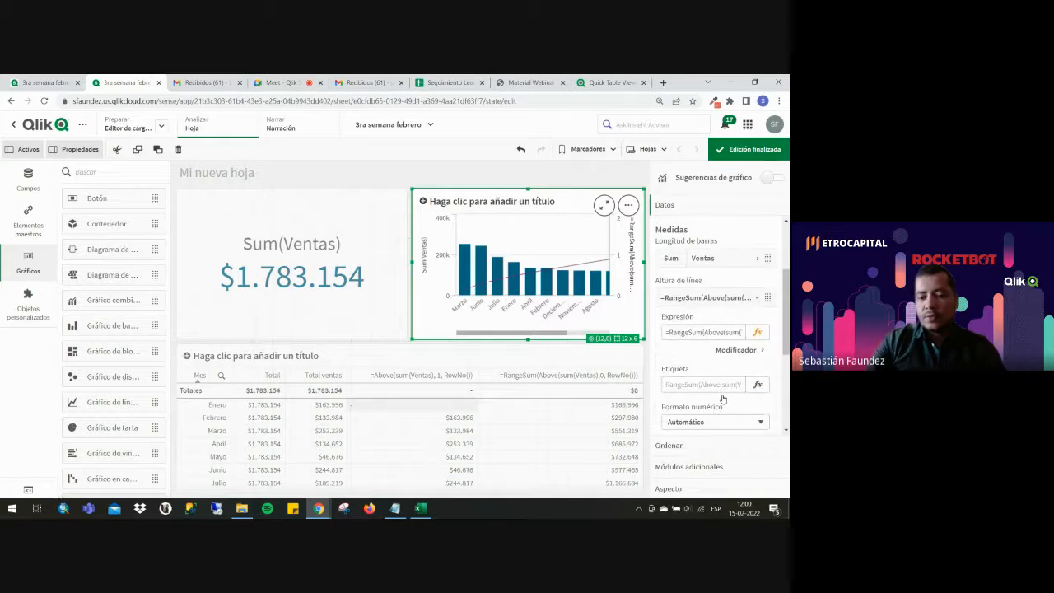
pyautogui.scroll(-1, 717, 370)
pyautogui.click(713, 357)
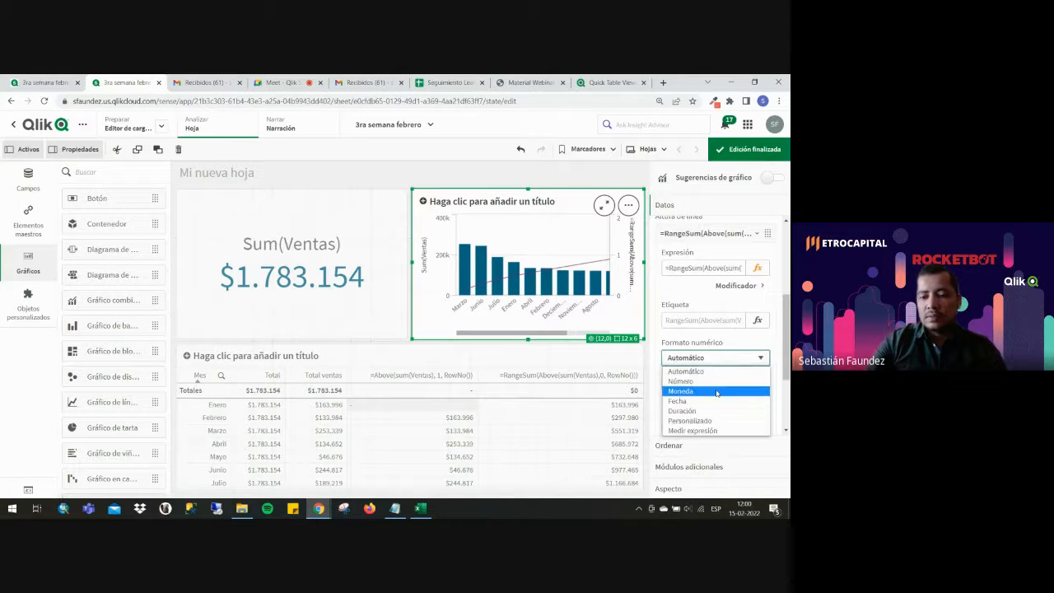
pyautogui.click(717, 390)
pyautogui.scroll(1, 709, 313)
pyautogui.click(706, 285)
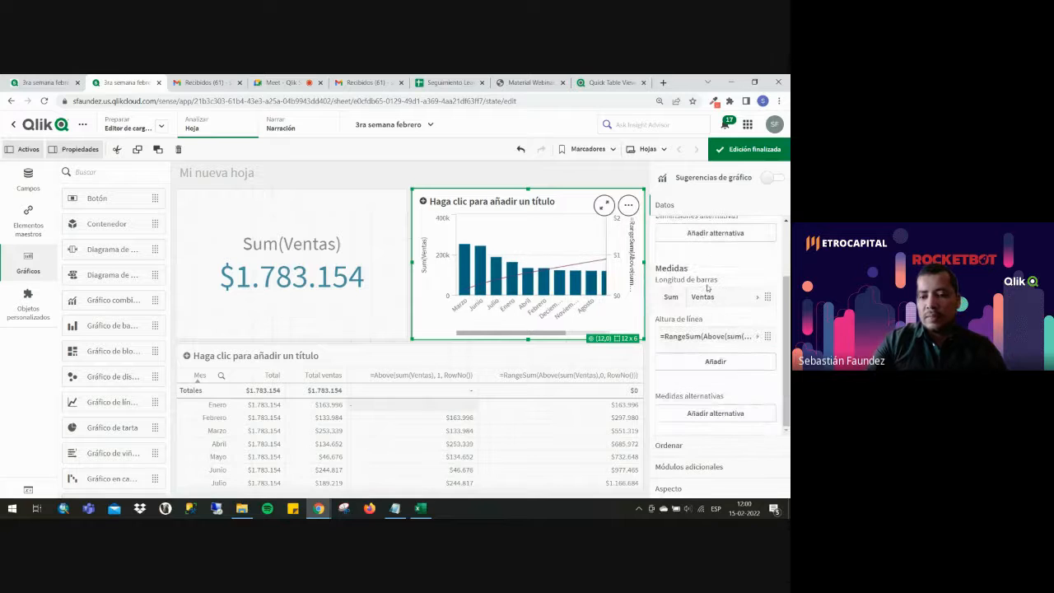
# Show data points on the combo chart's line and turn on automatic point labels.
pyautogui.click(696, 487)
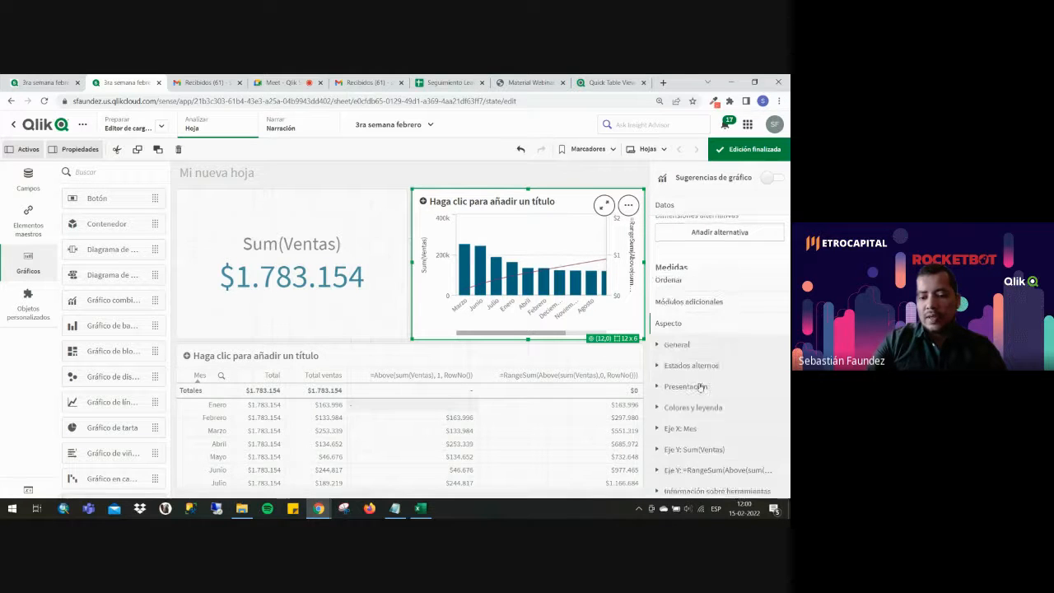
pyautogui.click(700, 334)
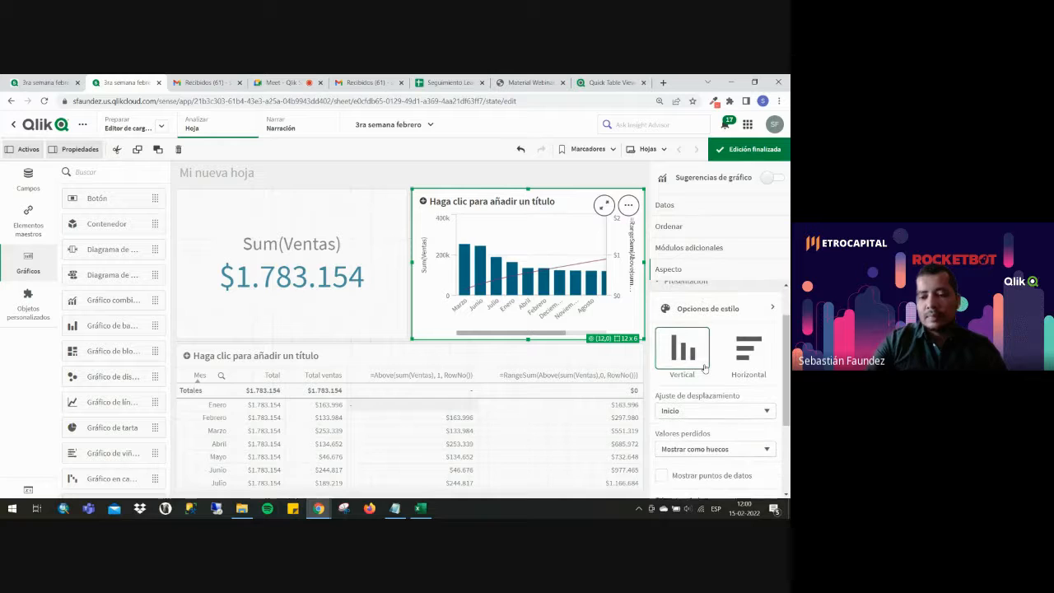
pyautogui.click(720, 476)
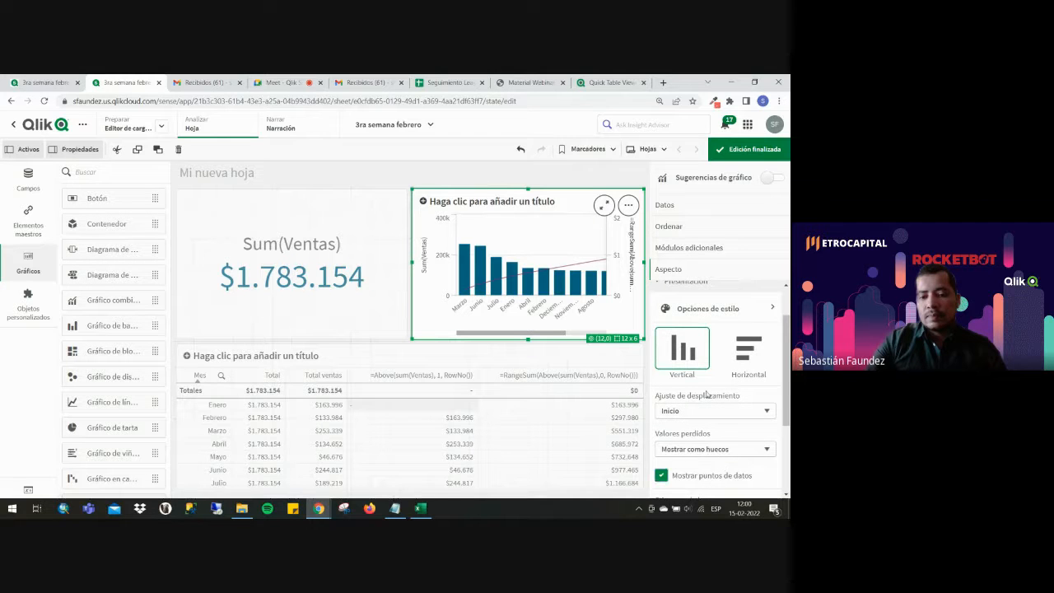
pyautogui.scroll(-5, 706, 395)
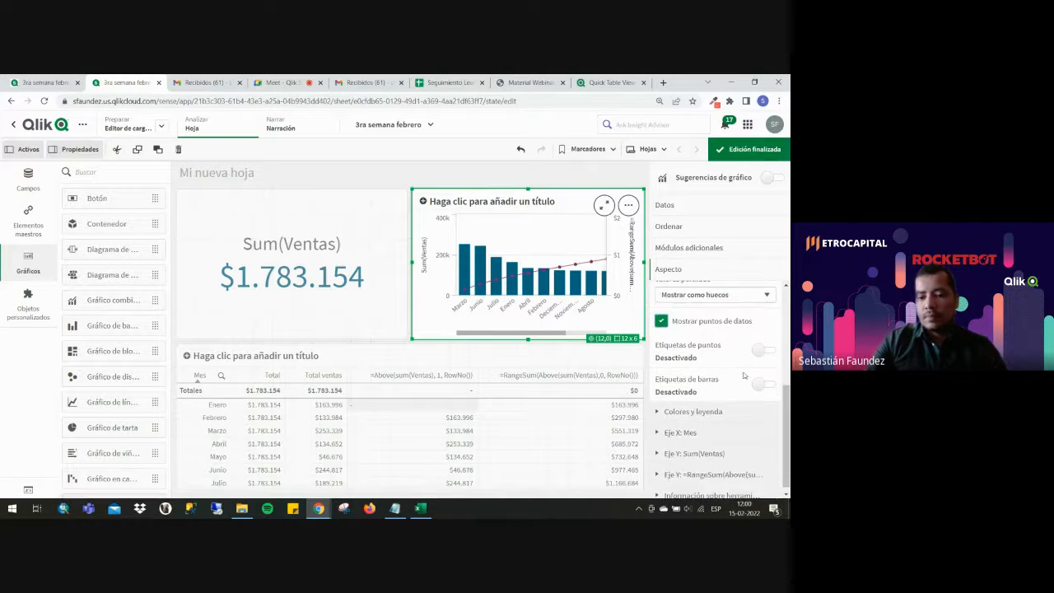
pyautogui.click(759, 353)
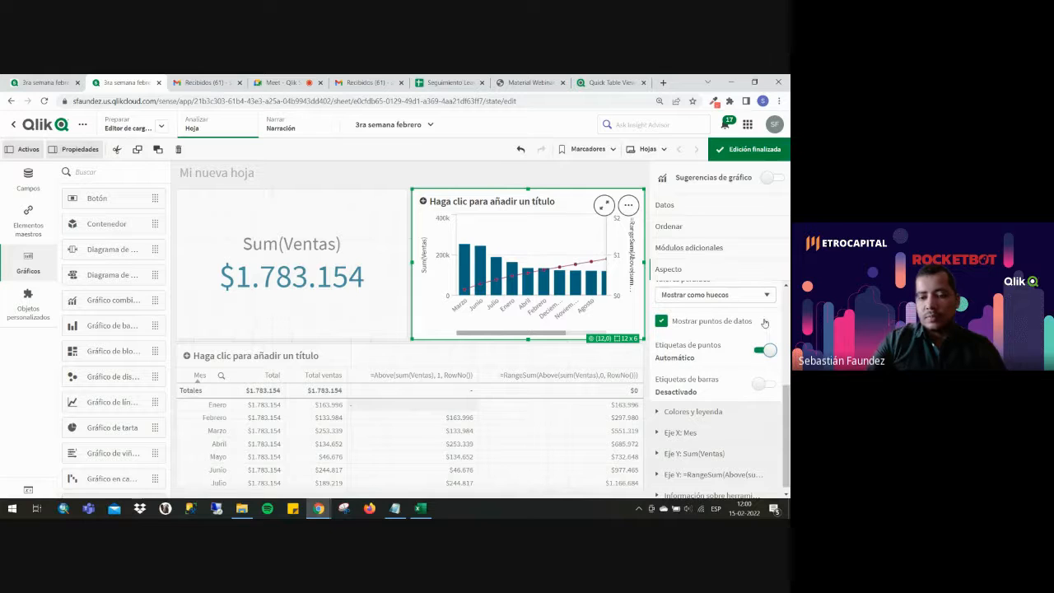
pyautogui.scroll(4, 741, 321)
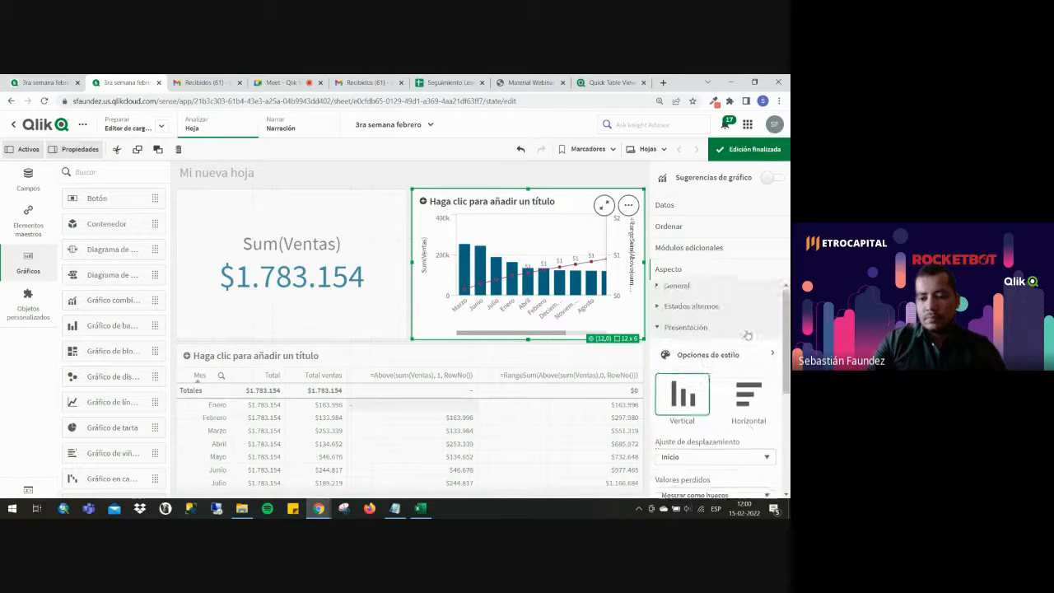
# Format the combo chart's line measure as Número with the 12,3% format and finish editing the sheet.
pyautogui.click(690, 207)
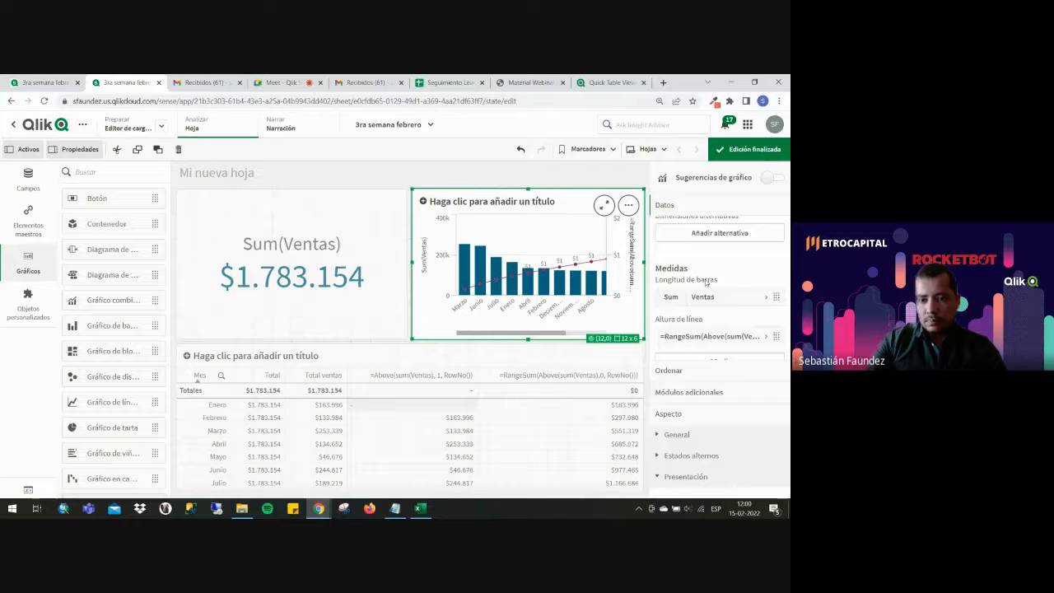
pyautogui.click(717, 333)
pyautogui.scroll(-3, 718, 341)
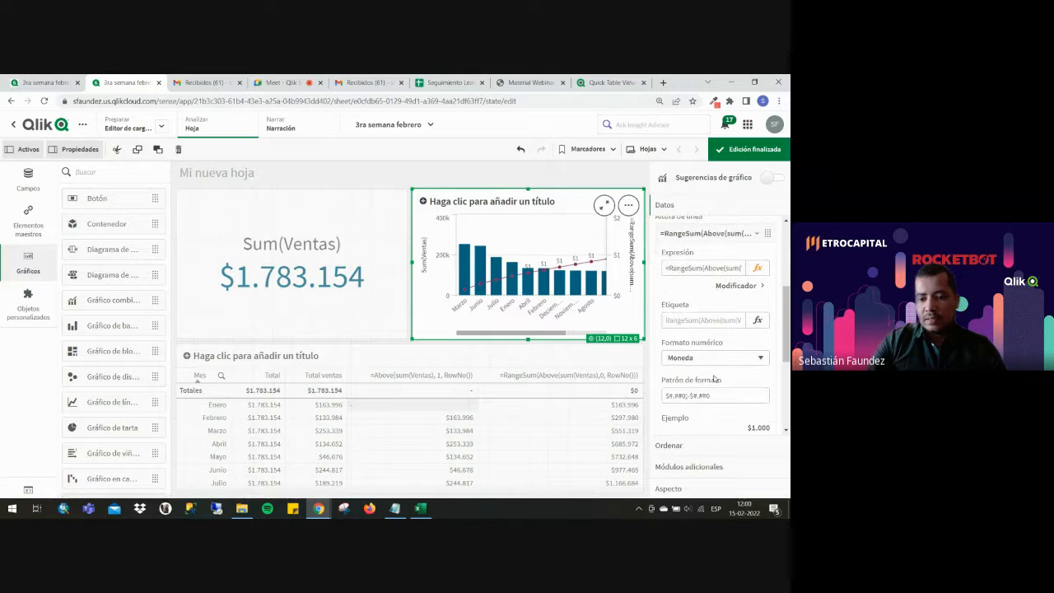
pyautogui.click(715, 357)
pyautogui.click(715, 381)
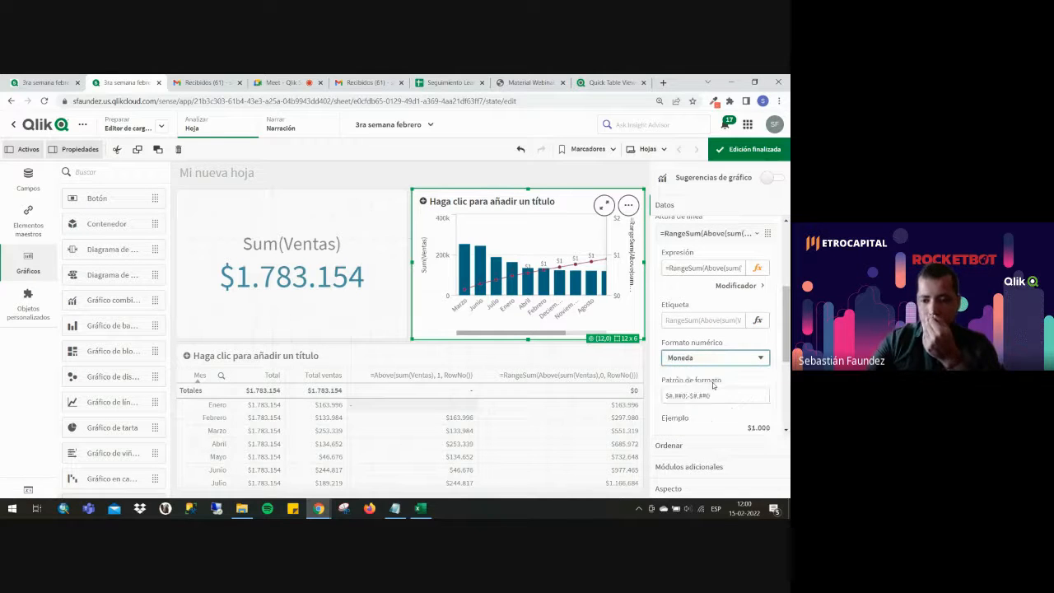
pyautogui.scroll(-3, 713, 329)
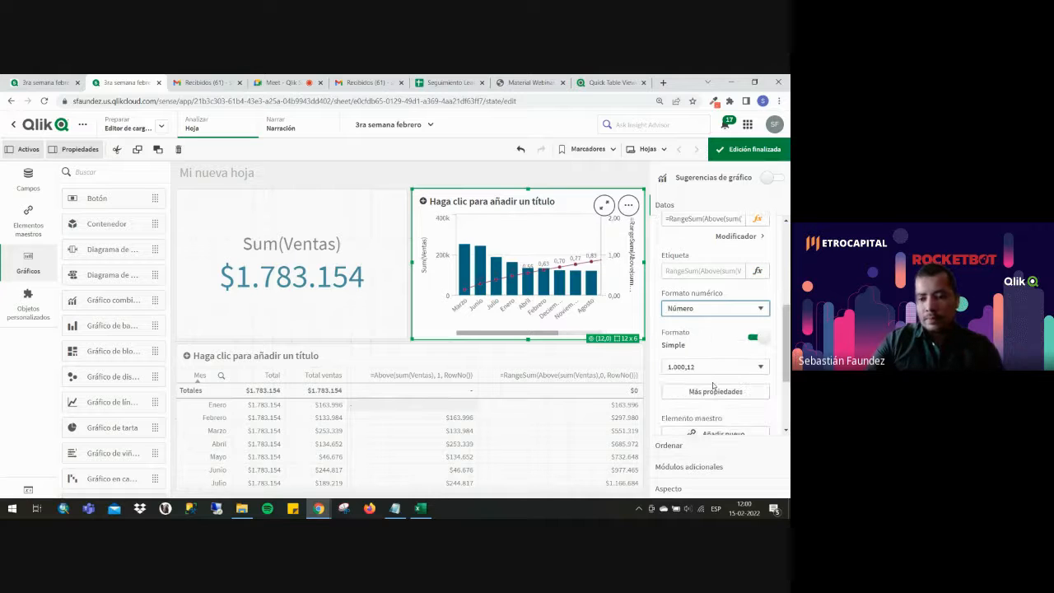
pyautogui.click(713, 315)
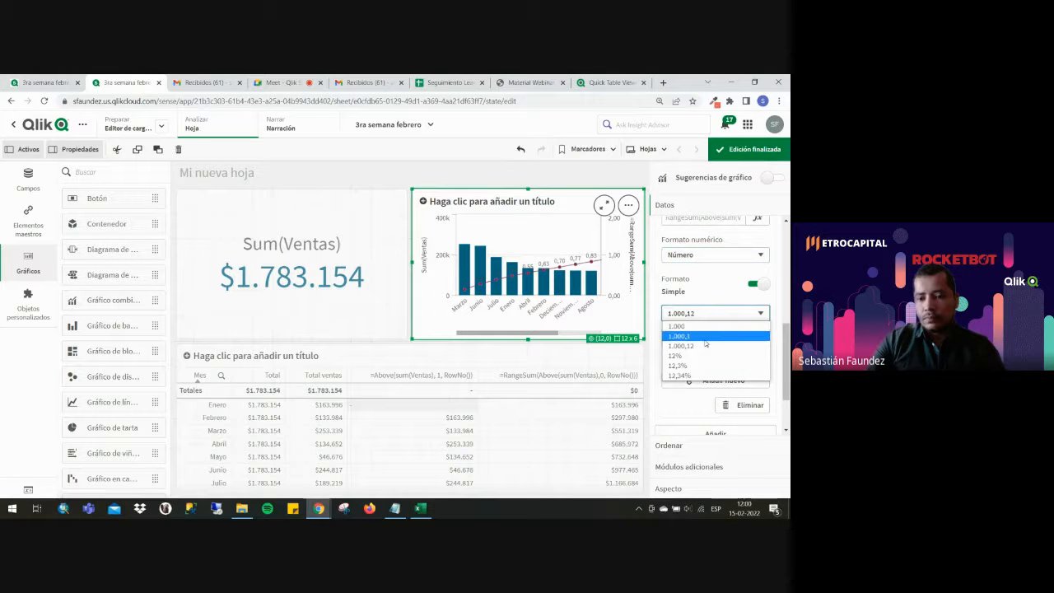
pyautogui.click(700, 370)
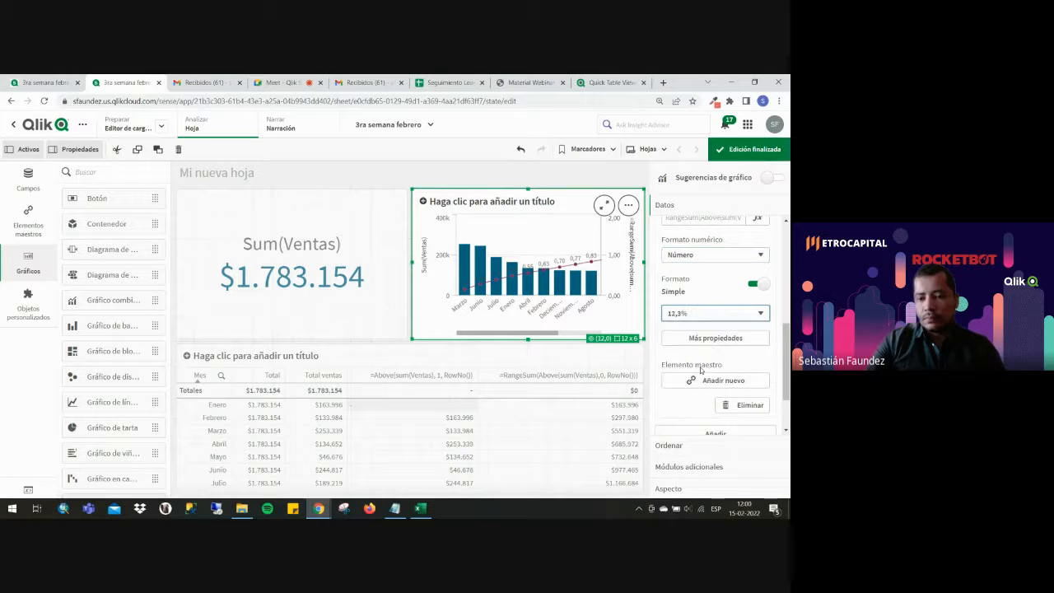
pyautogui.click(768, 150)
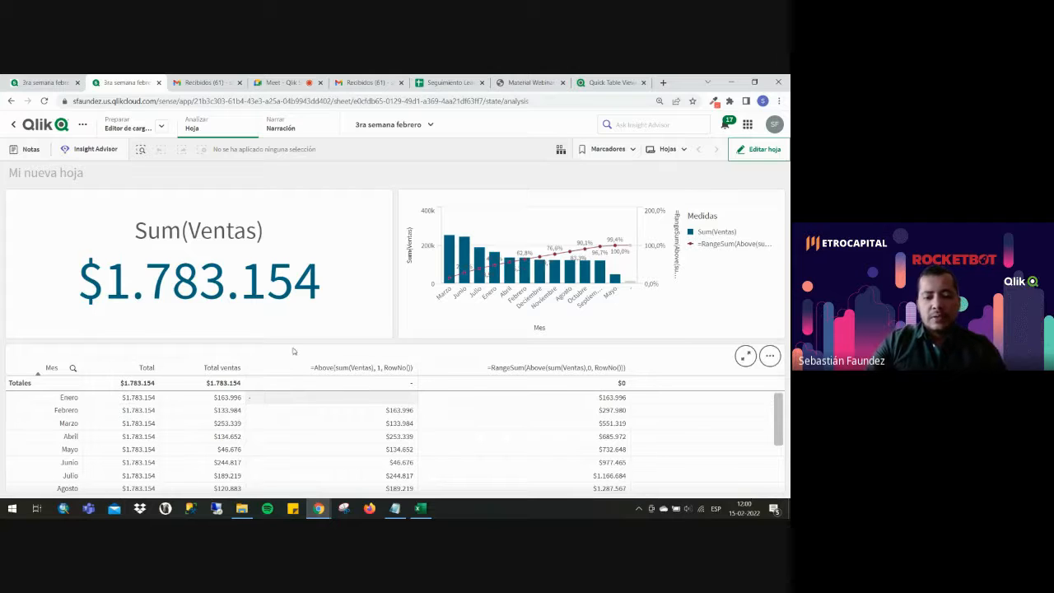
# Add the measure =RangeSum(Above(sum(Ventas), 0, RowNo()))/sum(Total Ventas) as a new column in the monthly table.
pyautogui.click(741, 143)
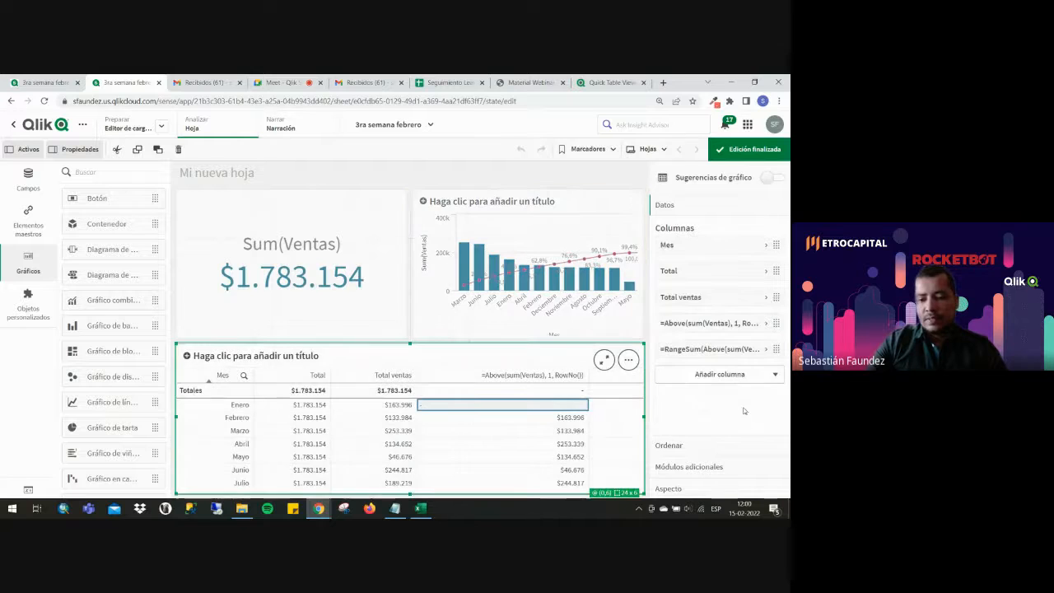
pyautogui.click(724, 376)
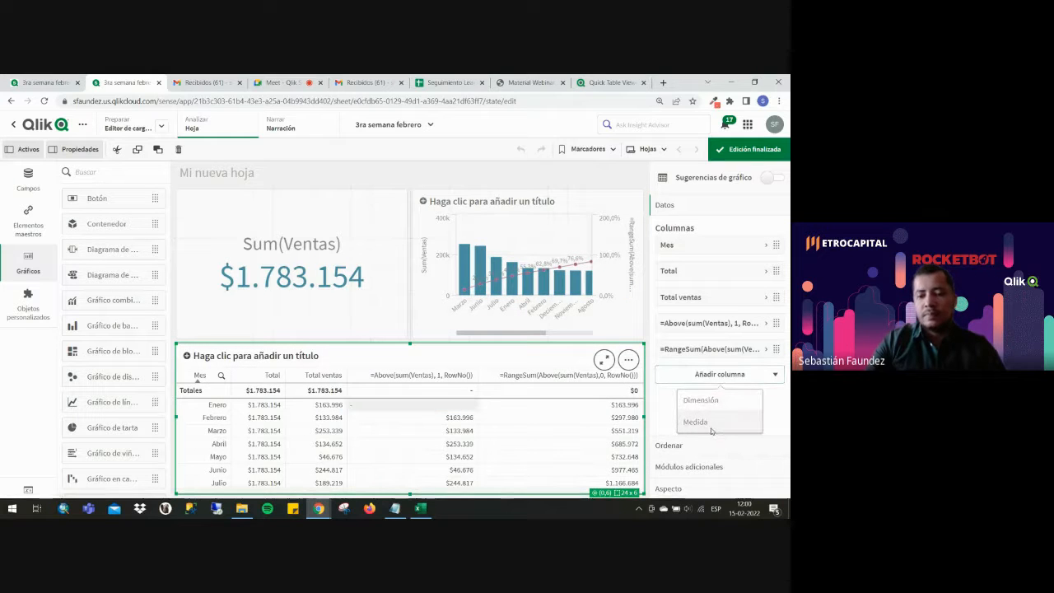
pyautogui.click(716, 421)
pyautogui.click(767, 204)
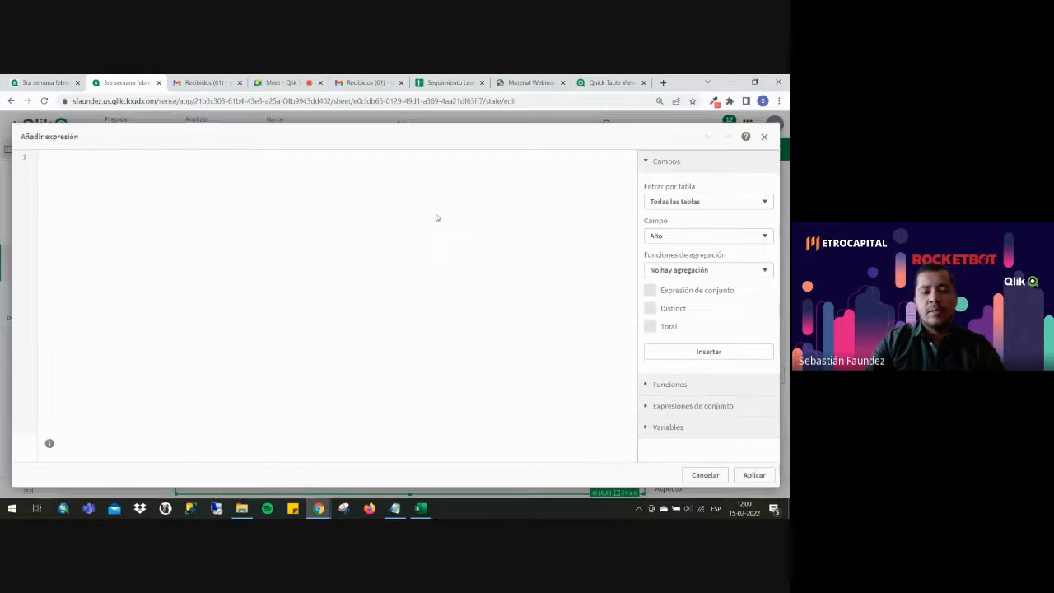
pyautogui.write('=RangeSum(Above(sum(Ventas), 0, RowNo()))/sum(Total Ventas)')
pyautogui.moveTo(219, 157); pyautogui.dragTo(297, 157)
pyautogui.click(769, 480)
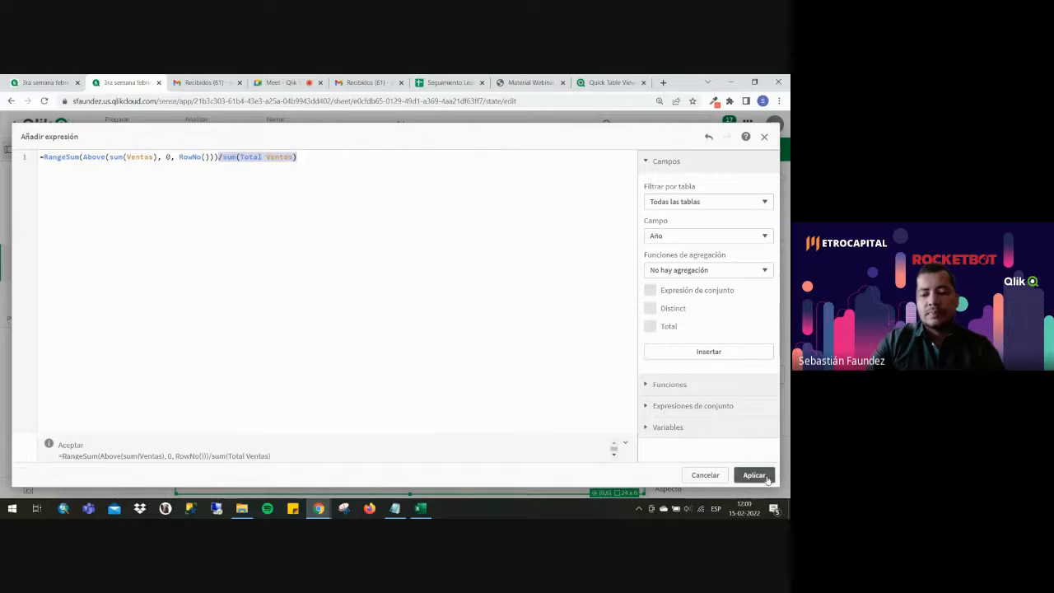
# Format the table's RangeSum over sum(Total Ventas) column as Número with the 12% format and finish editing the sheet.
pyautogui.click(708, 375)
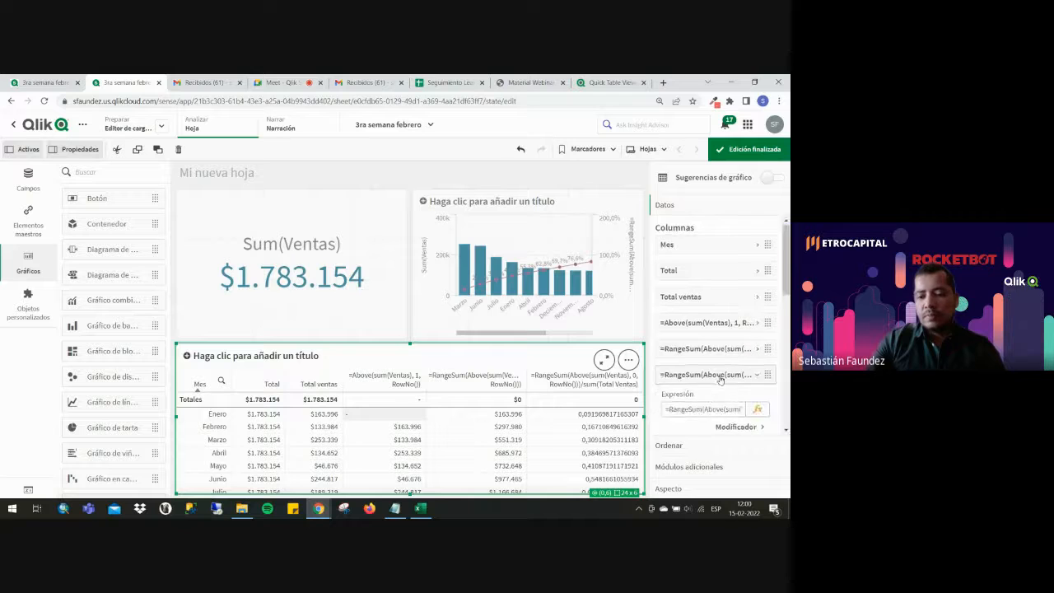
pyautogui.click(721, 346)
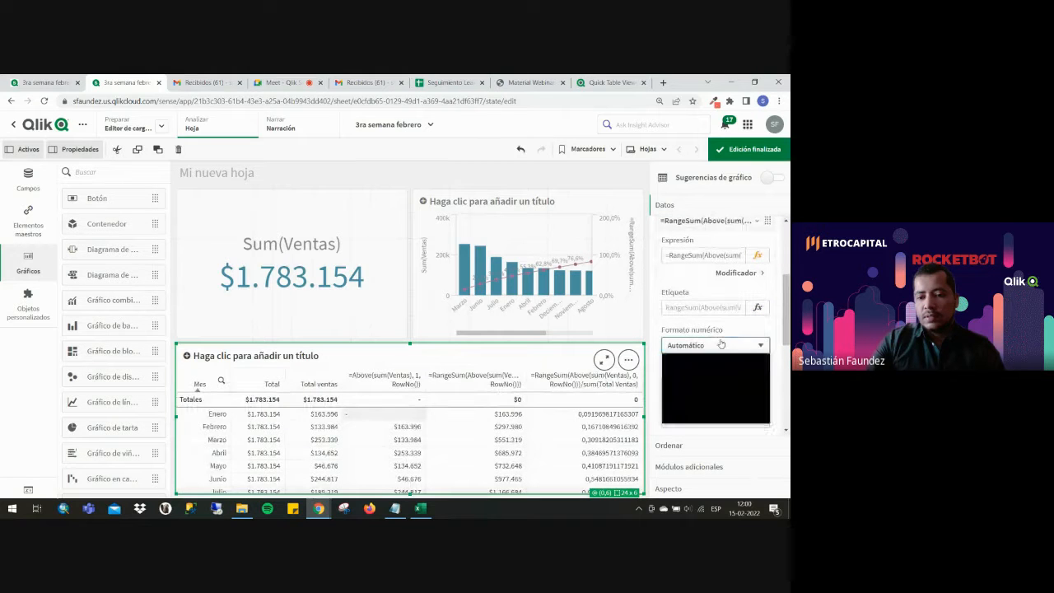
pyautogui.click(712, 371)
pyautogui.scroll(-2, 711, 371)
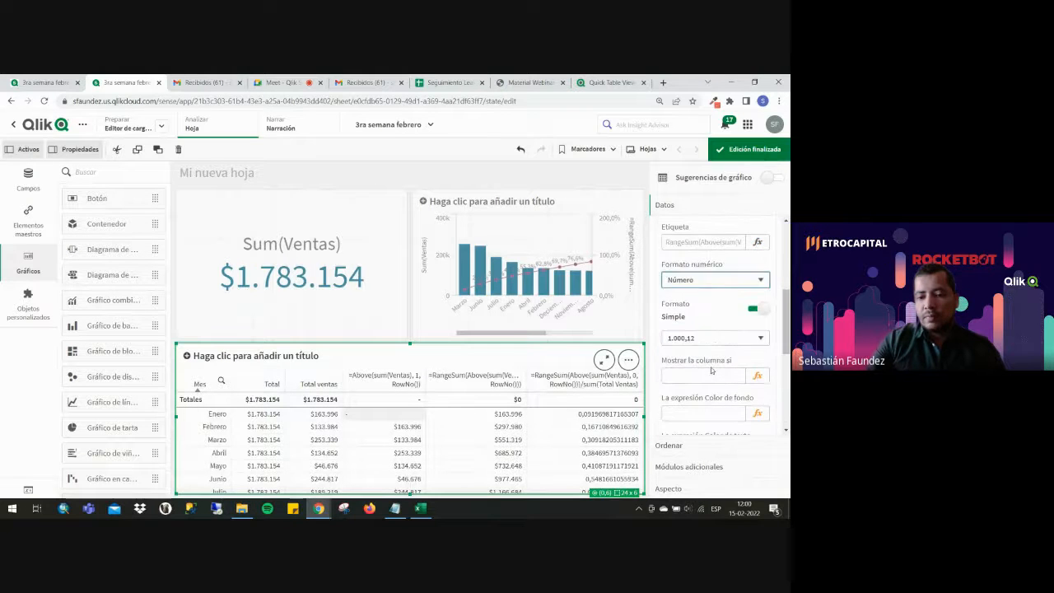
pyautogui.click(693, 301)
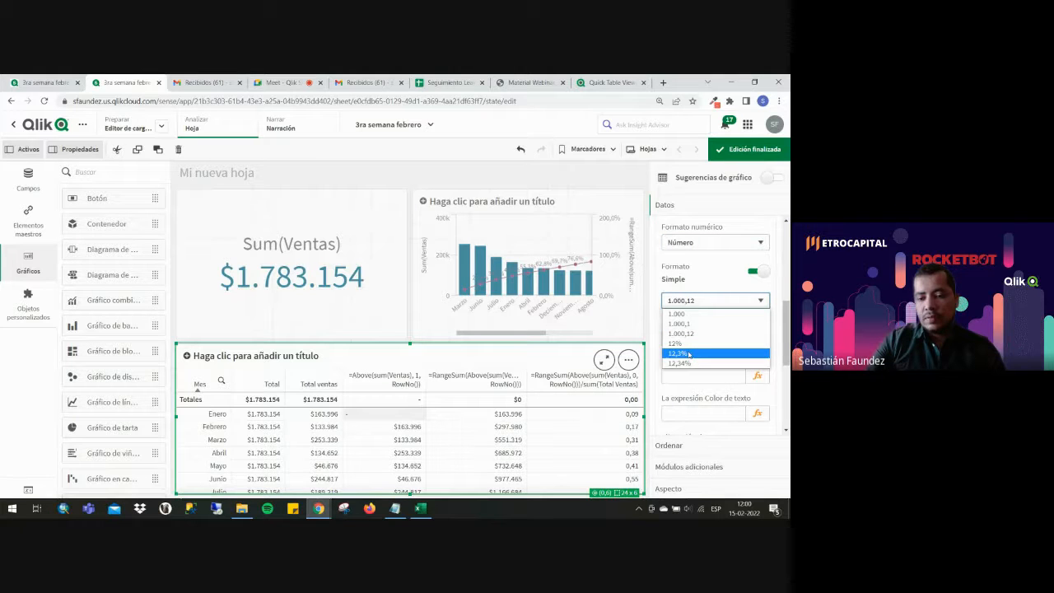
pyautogui.click(673, 343)
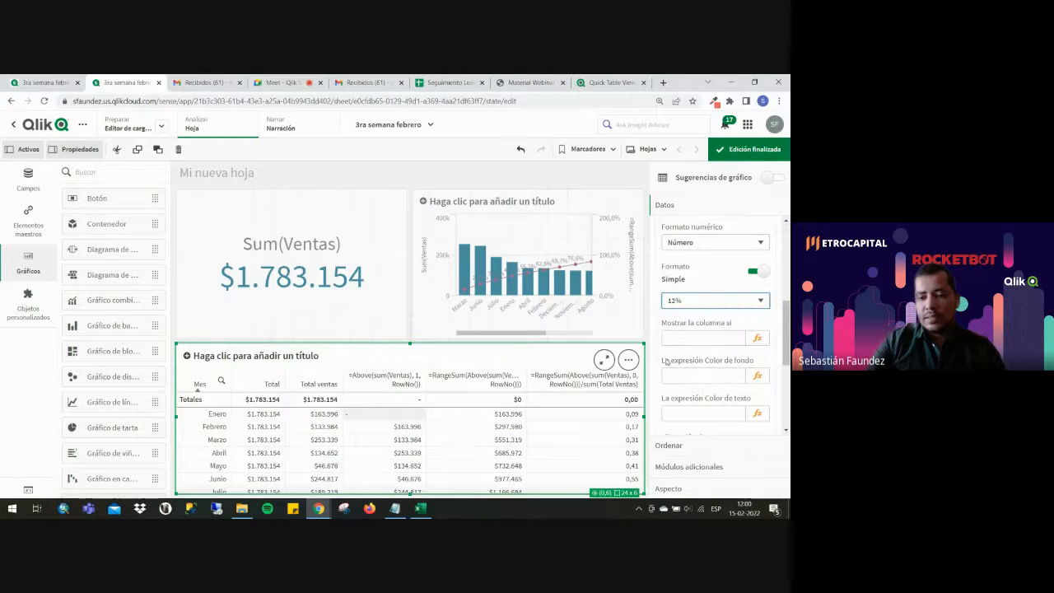
pyautogui.click(747, 149)
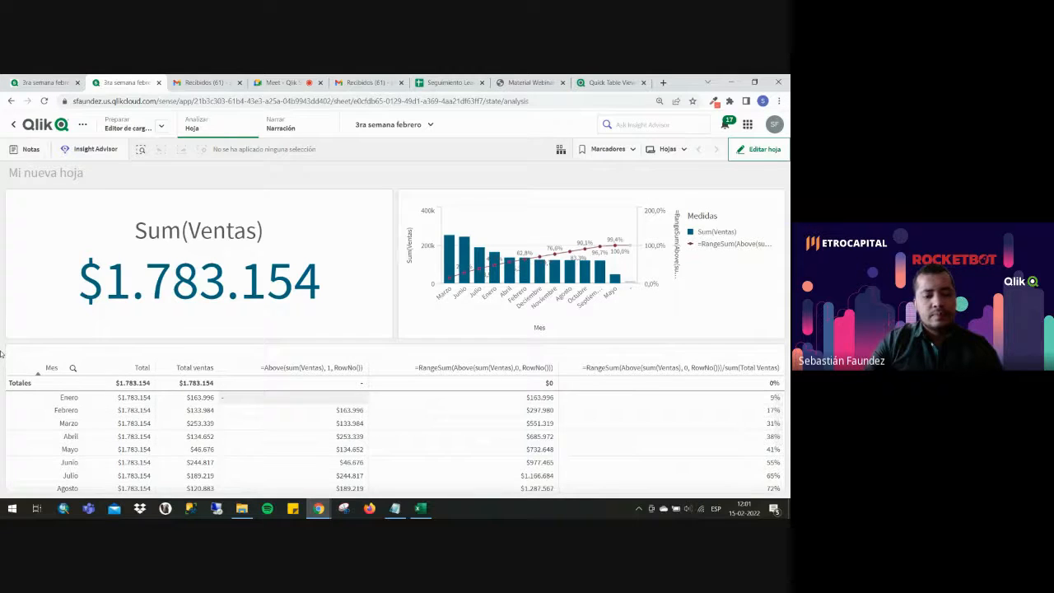
# Examine the monthly table's Above, RangeSum and cumulative percentage columns from Enero through the last row, comparing them with the combo chart.
pyautogui.hotkey('ctrl', '+')
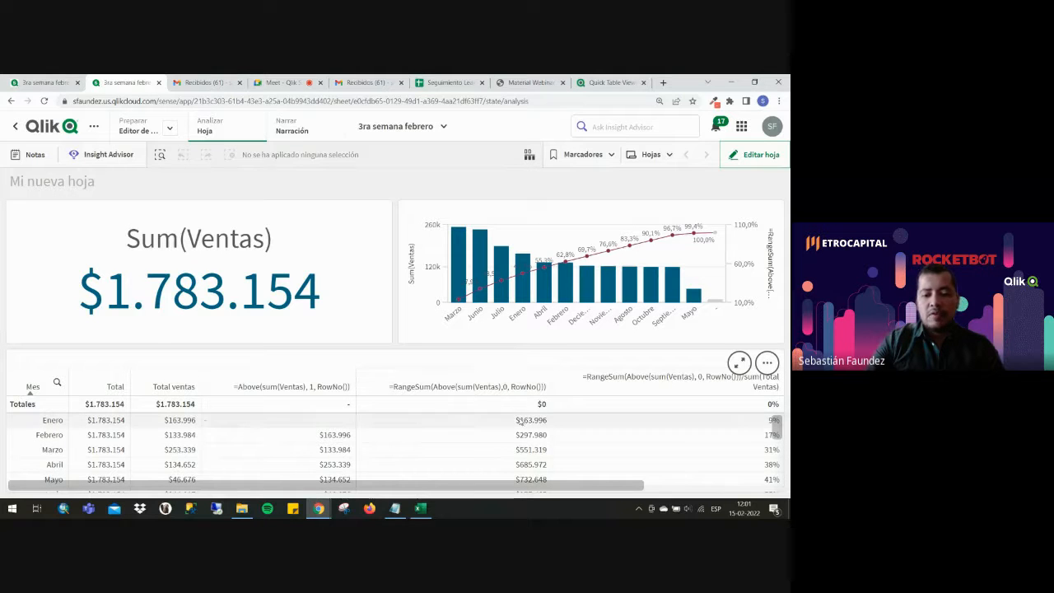
pyautogui.scroll(-3, 523, 426)
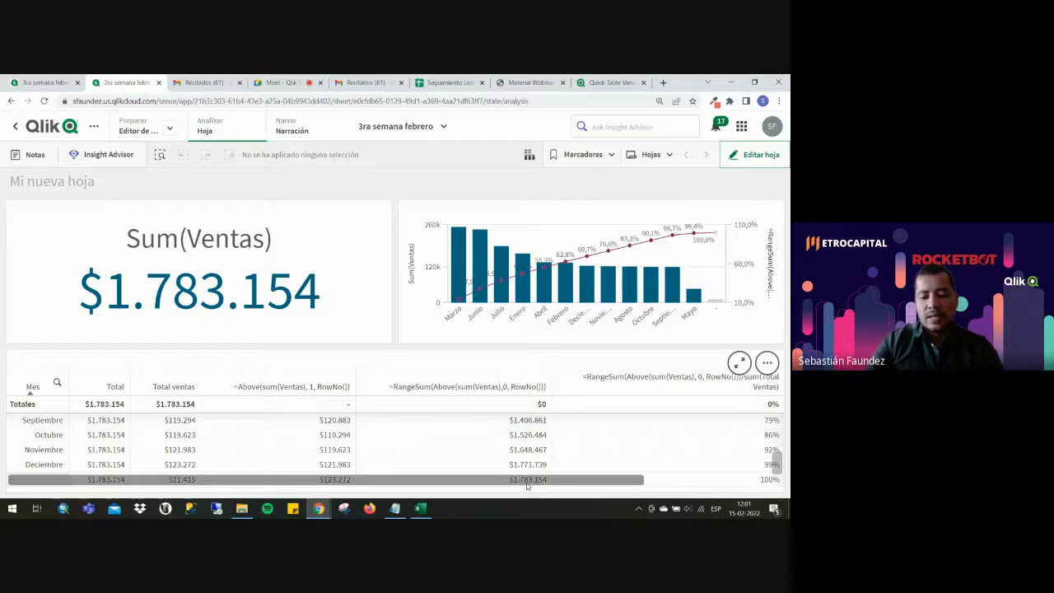
pyautogui.scroll(5, 582, 445)
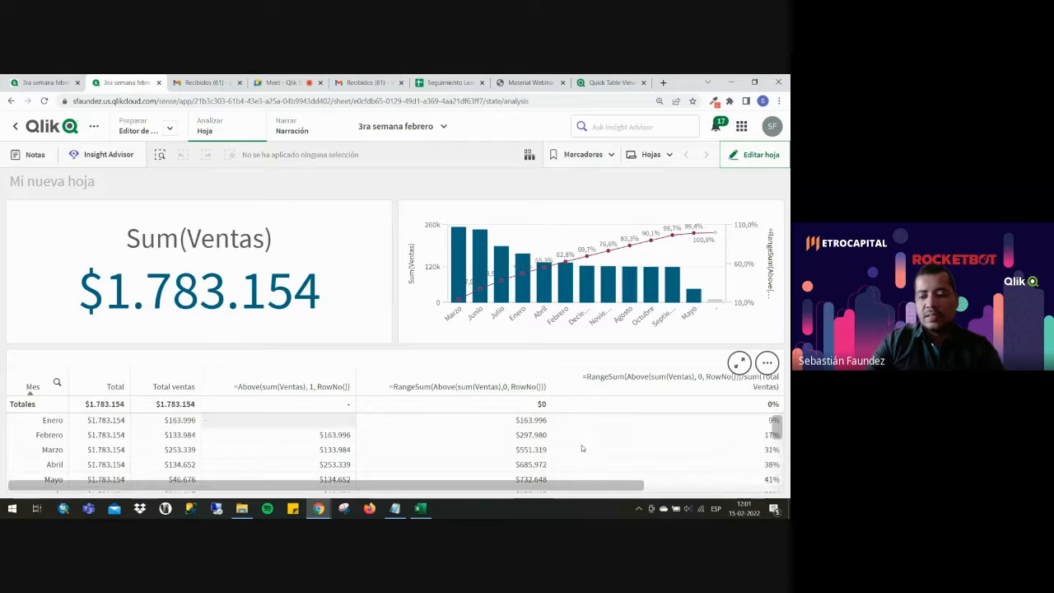
pyautogui.moveTo(617, 488); pyautogui.dragTo(743, 488)
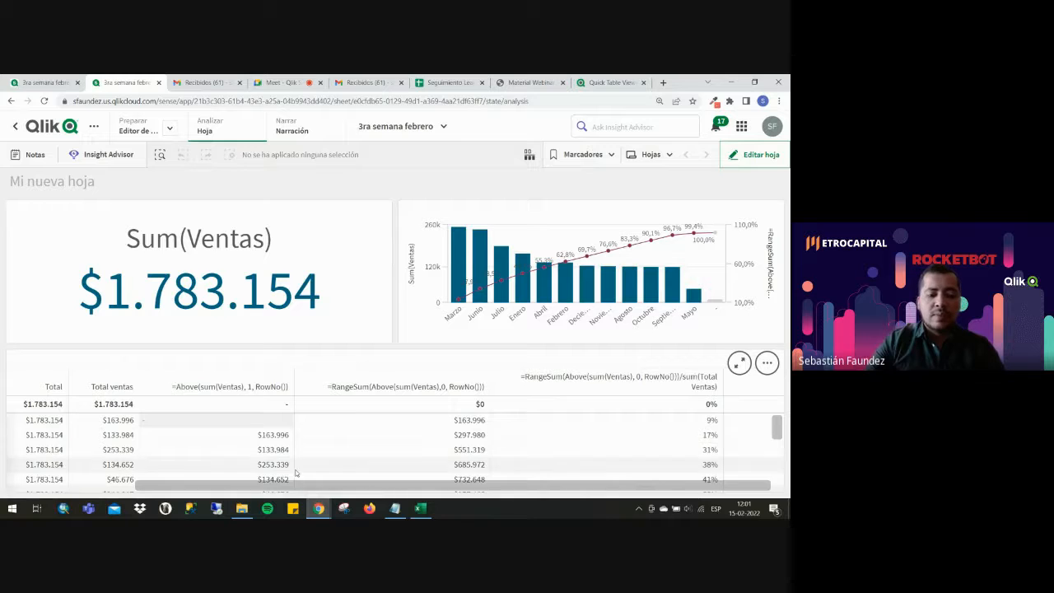
pyautogui.moveTo(289, 491); pyautogui.dragTo(157, 490)
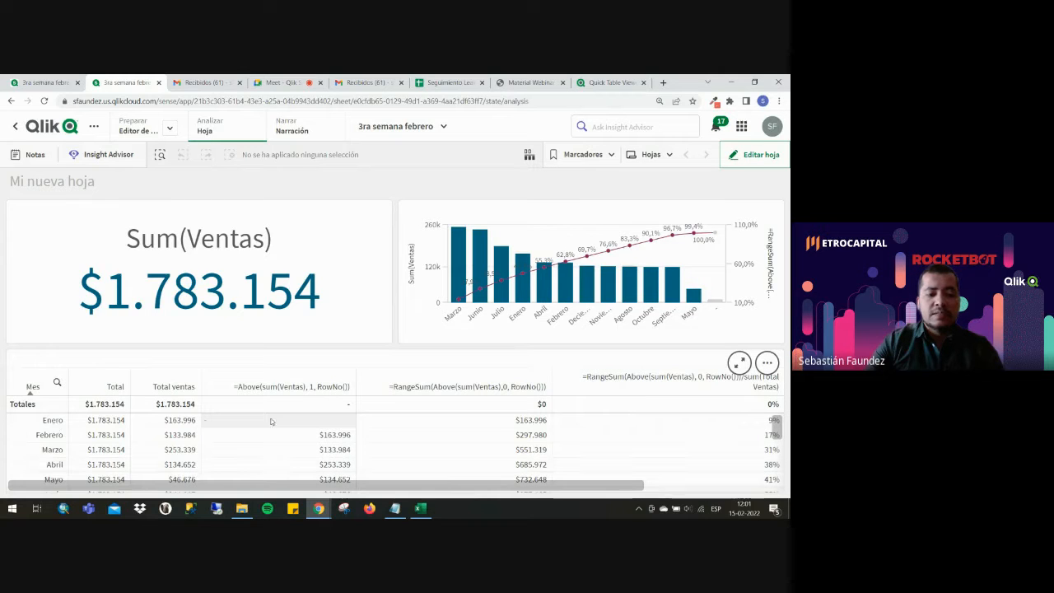
pyautogui.moveTo(447, 485); pyautogui.dragTo(575, 485)
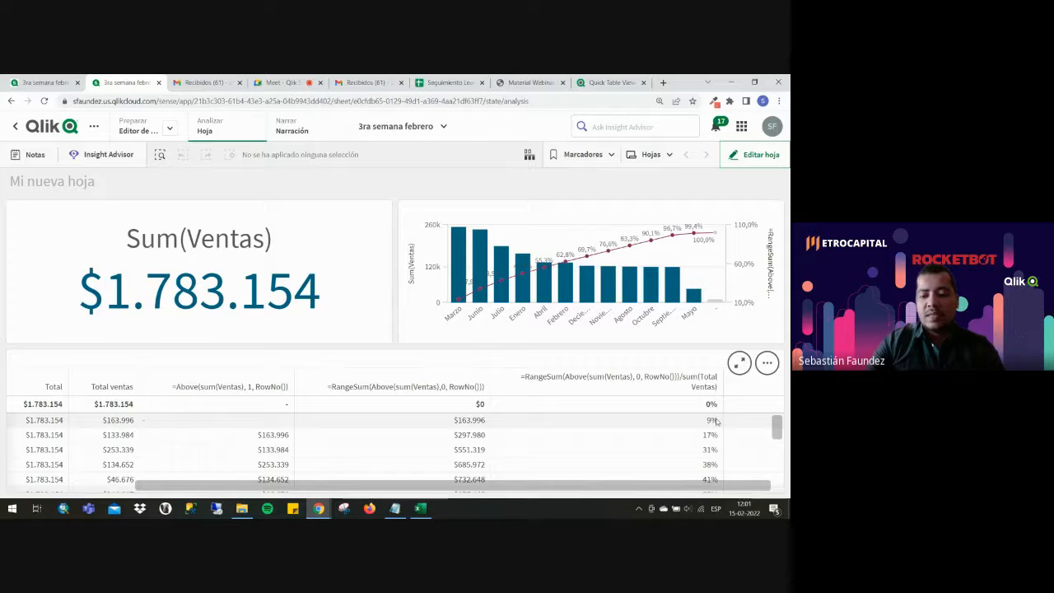
pyautogui.moveTo(459, 306)
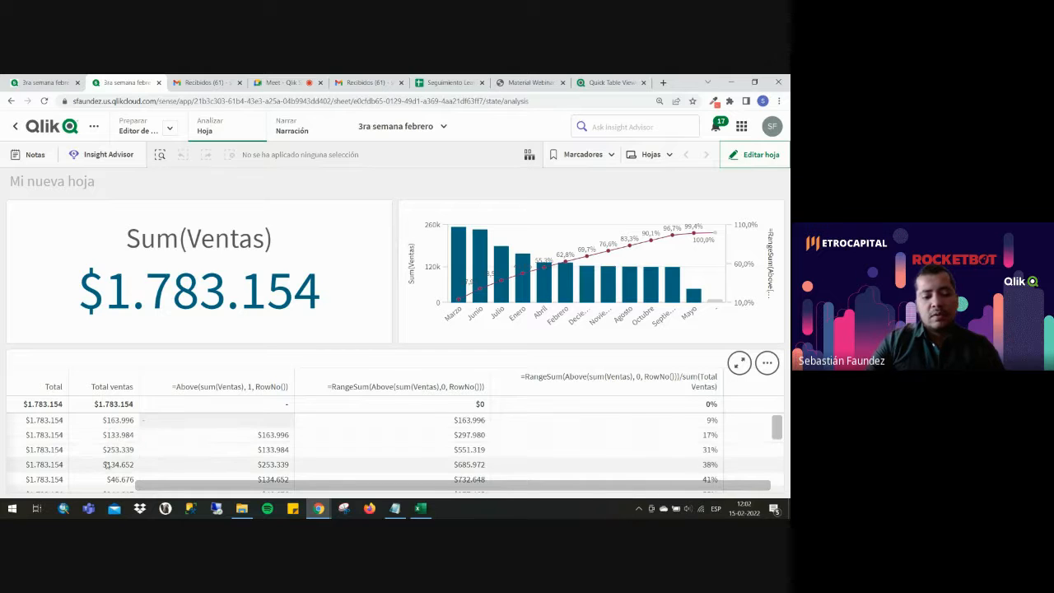
pyautogui.scroll(-5, 686, 460)
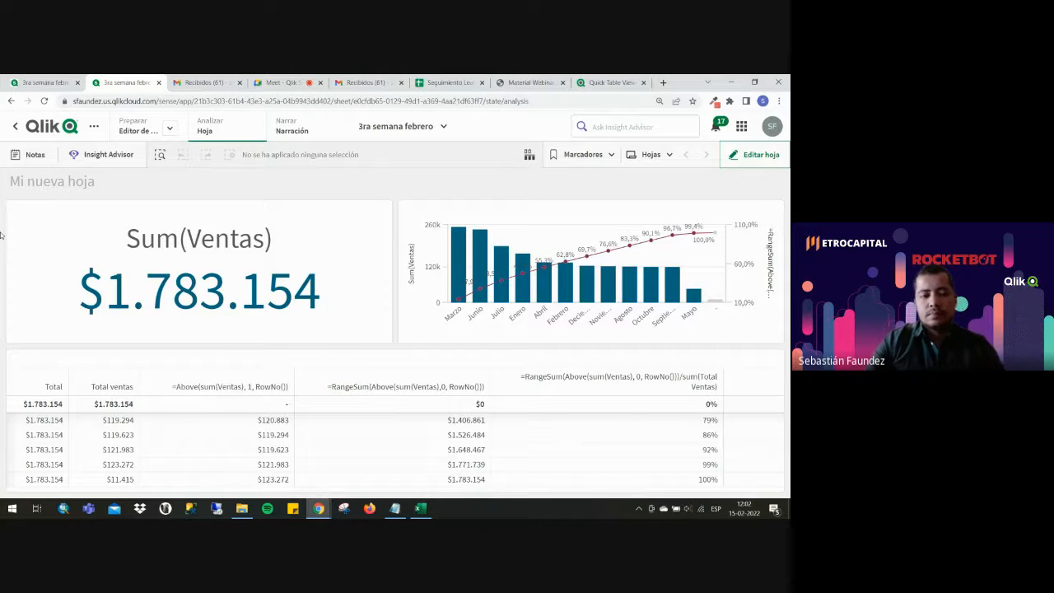
pyautogui.hotkey('ctrl', '-')
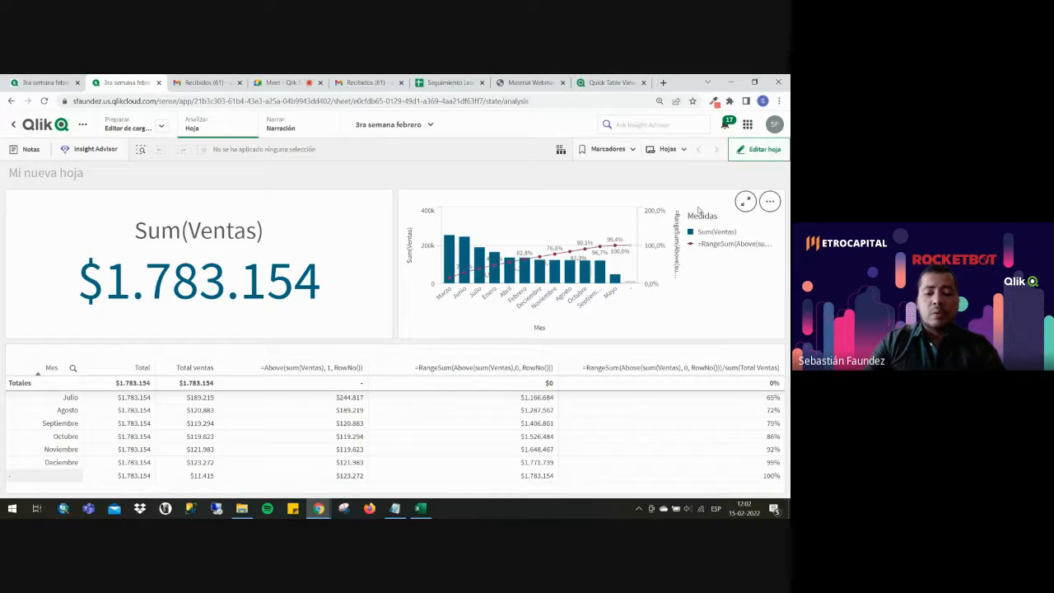
# Begin a background colour expression for the table's cumulative percentage column with If(RangeSum(Above(sum(Ventas), 0, RowNo()))/sum(Total Ventas)<0.8.
pyautogui.click(764, 149)
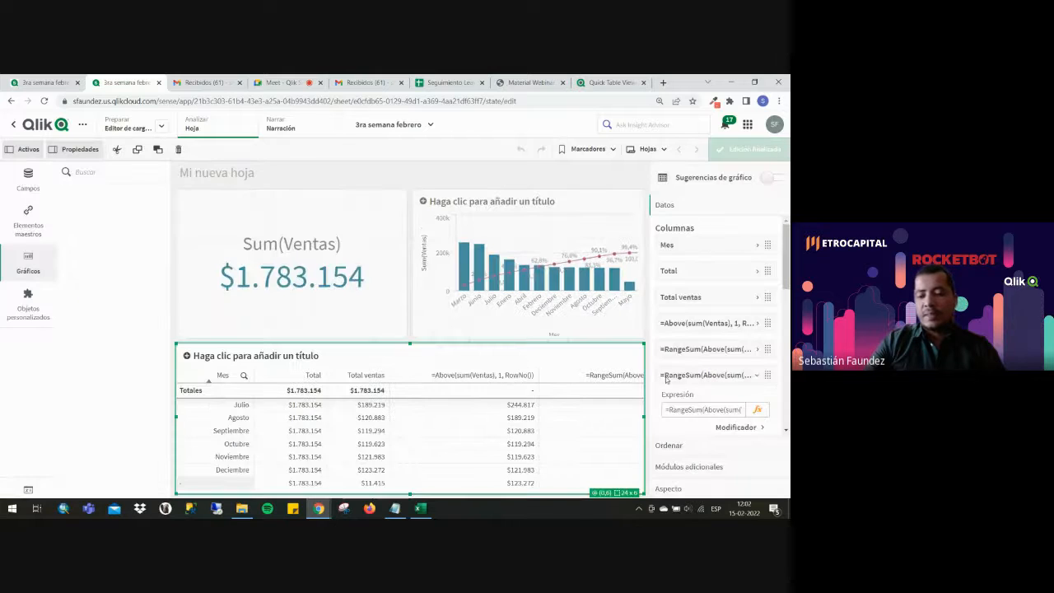
pyautogui.scroll(-5, 752, 388)
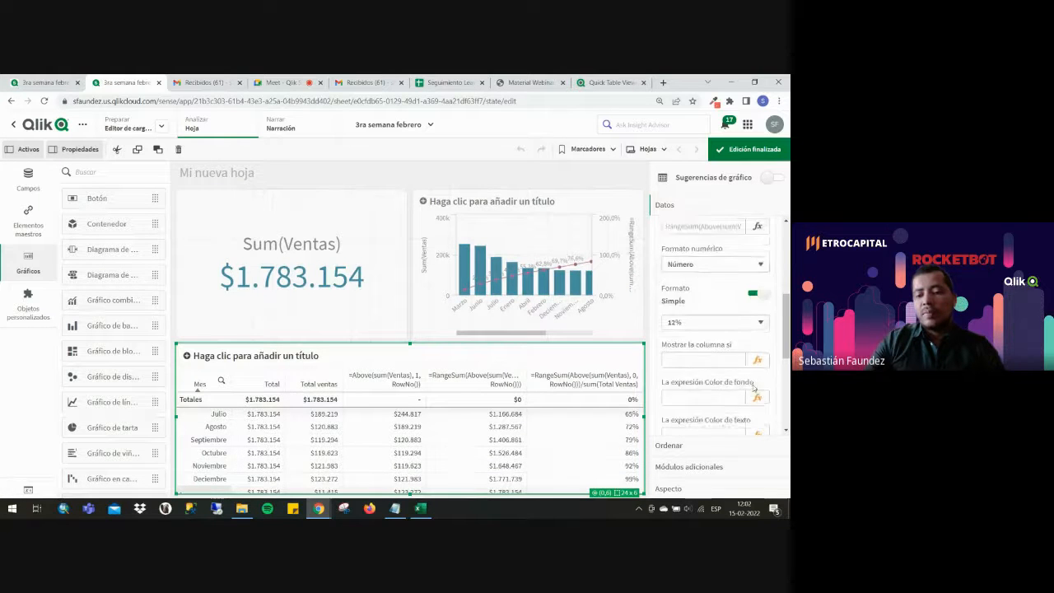
pyautogui.scroll(-2, 753, 388)
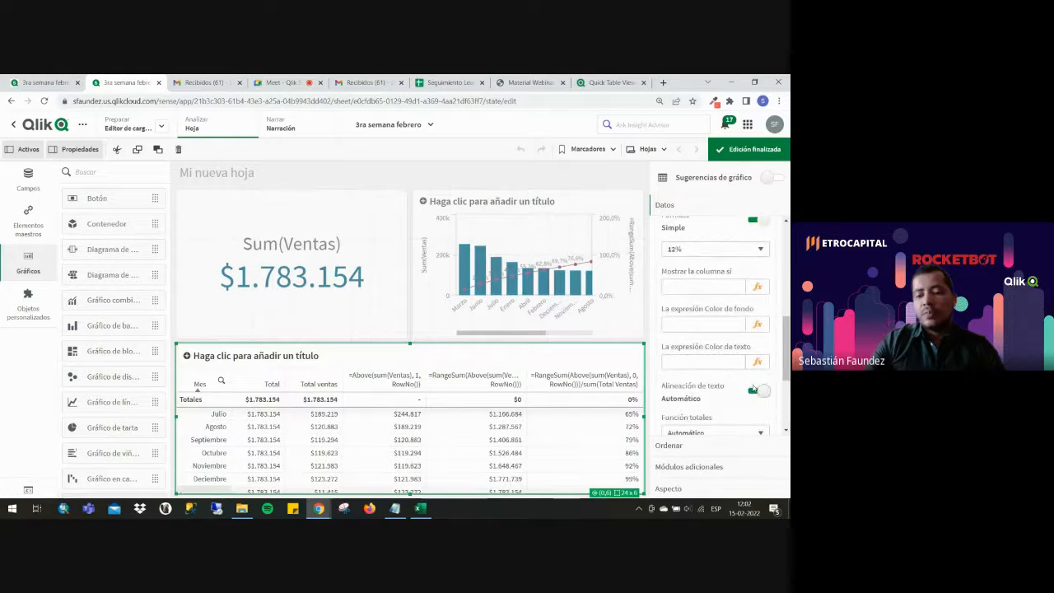
pyautogui.click(759, 324)
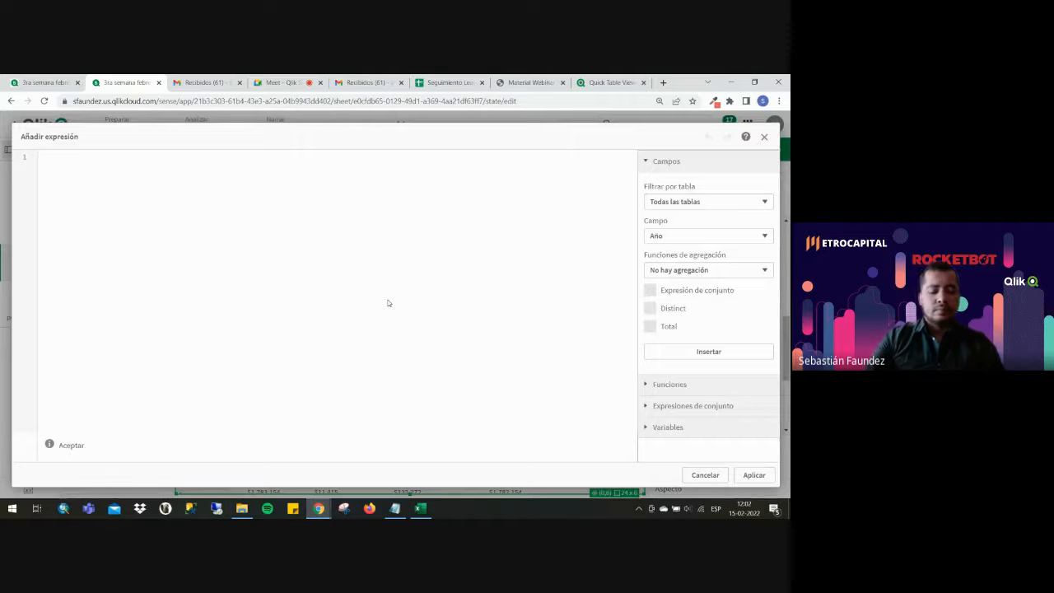
pyautogui.write('If(')
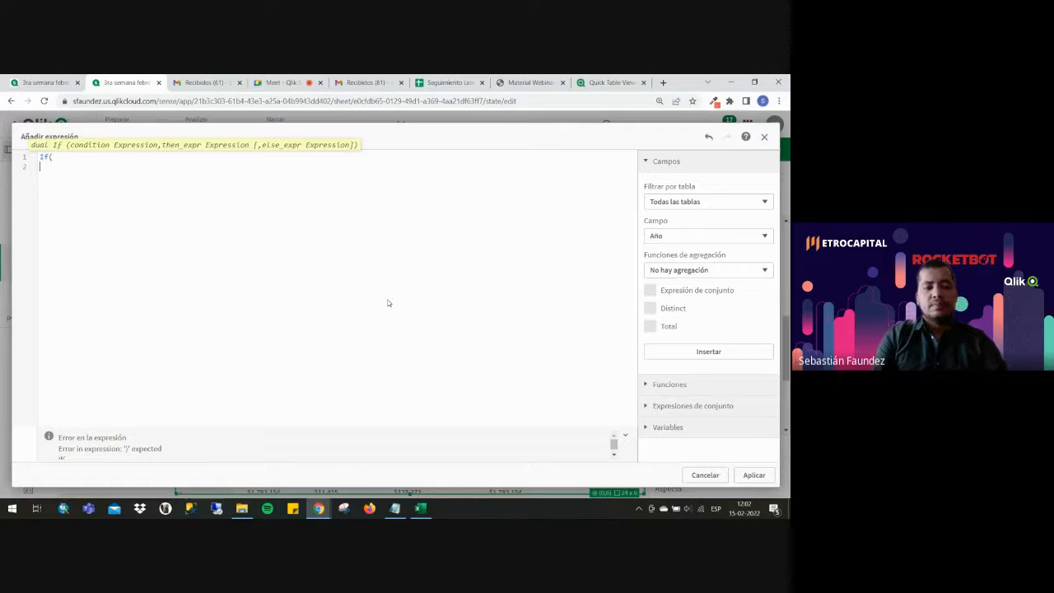
pyautogui.write('-RangeSum(Above(sum(Ventas), 0, RowNo()))/sum(Total Ventas)')
pyautogui.press('Home')
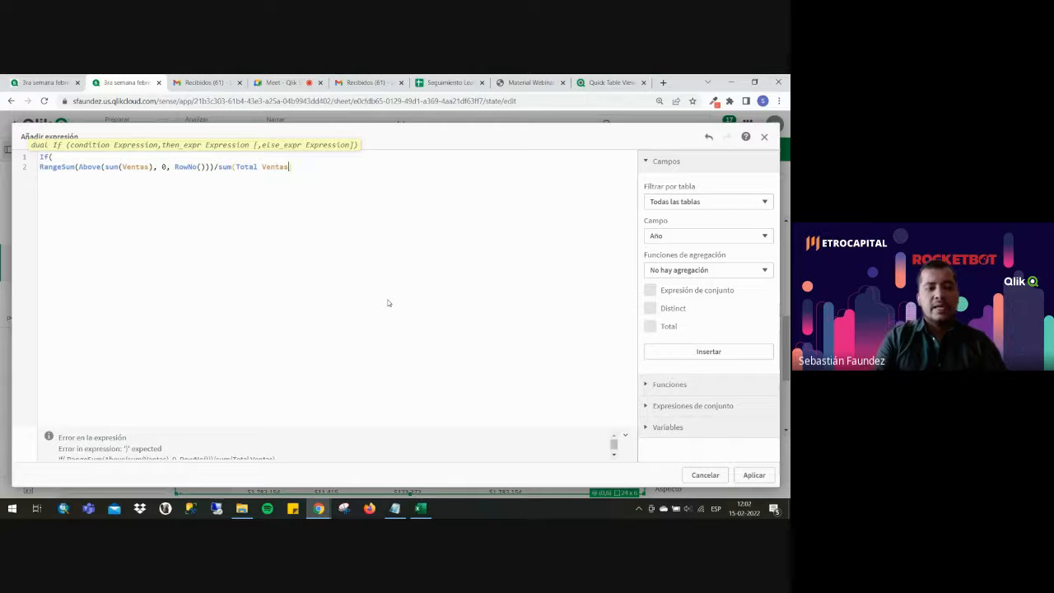
pyautogui.write(')')
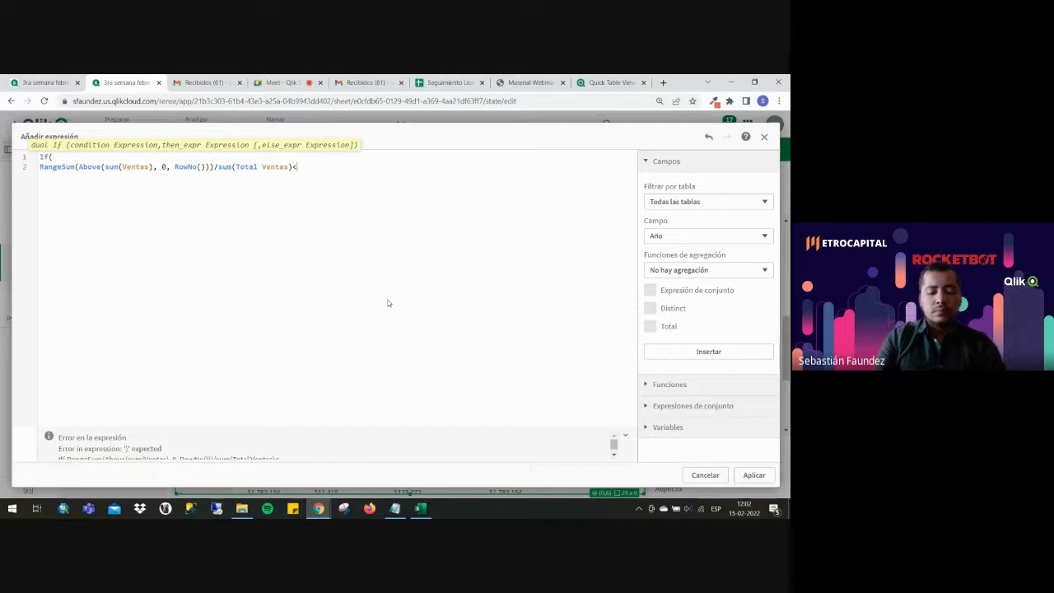
pyautogui.write('<0.8,')
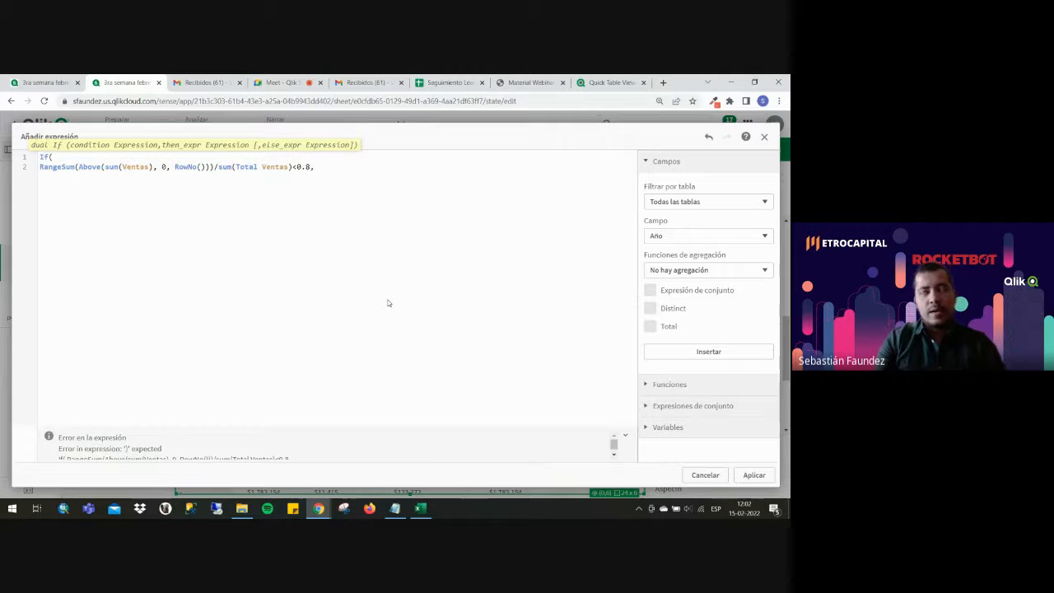
# Complete the background colour expression with Green() when the condition is true and Red() otherwise, apply it and finish editing the sheet.
pyautogui.write('g')
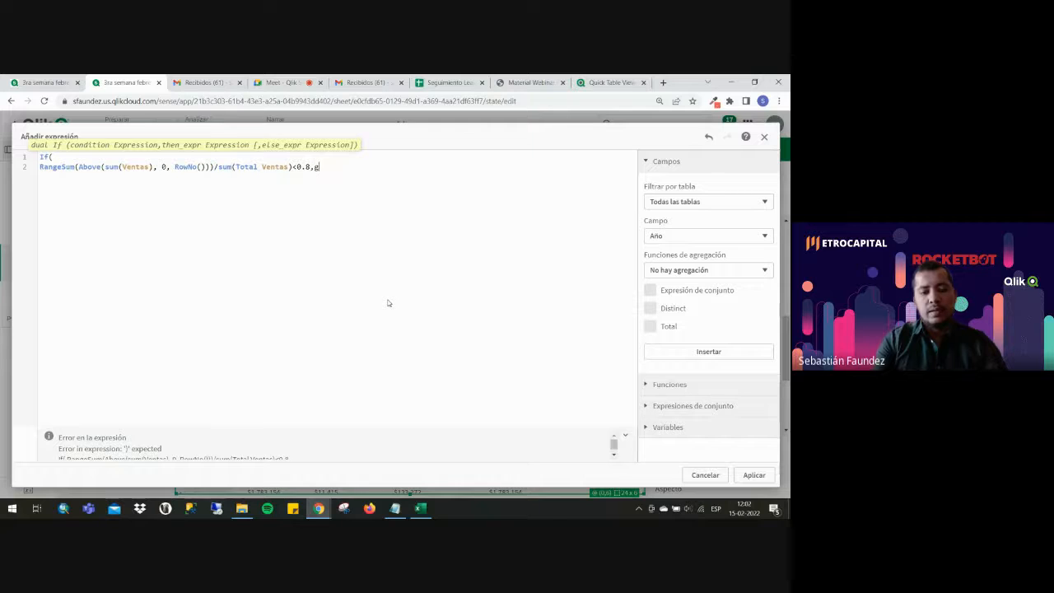
pyautogui.write('reen')
pyautogui.press('Return')
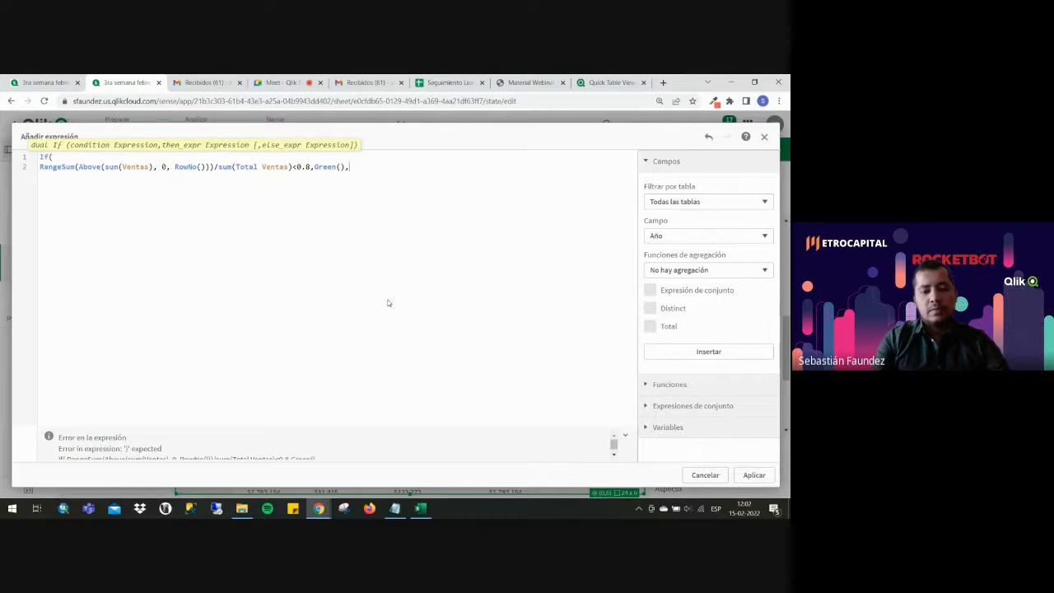
pyautogui.write(',re')
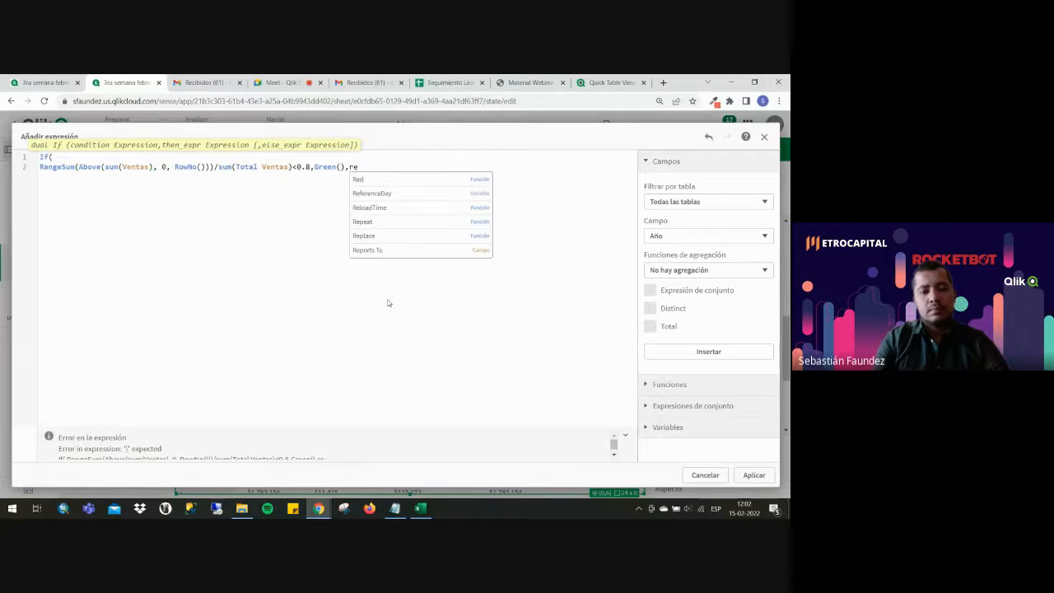
pyautogui.press('Up')
pyautogui.press('Up')
pyautogui.press('Up')
pyautogui.press('Up')
pyautogui.press('Up')
pyautogui.press('Up')
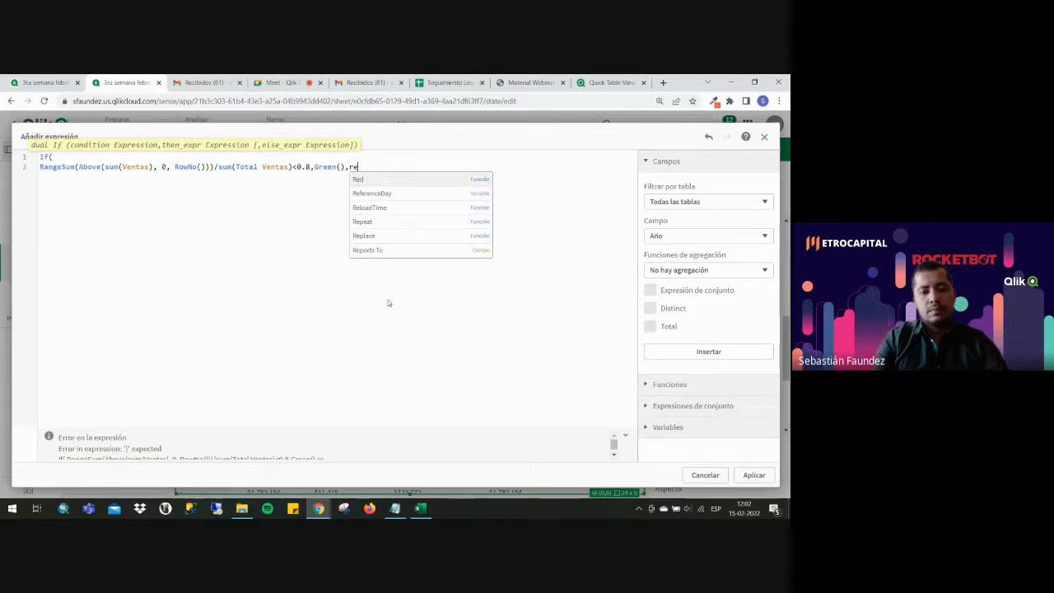
pyautogui.press('Return')
pyautogui.write('))')
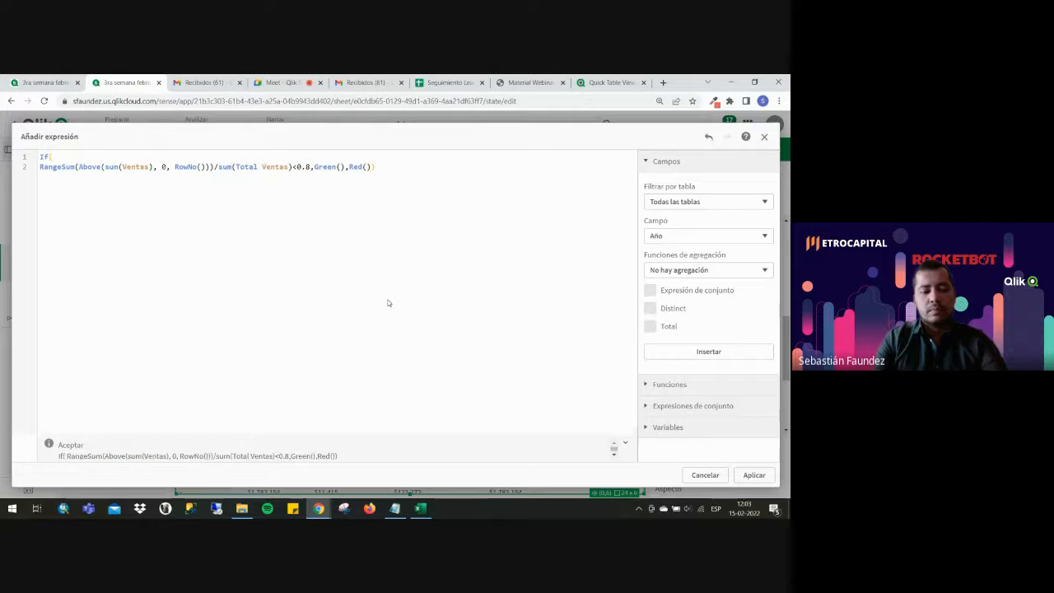
pyautogui.click(755, 475)
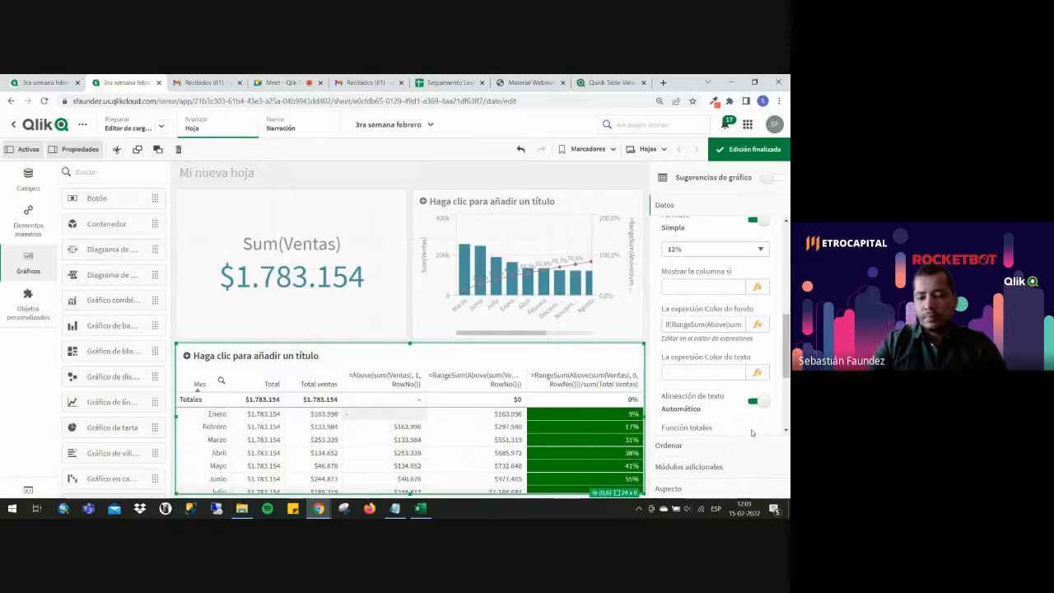
pyautogui.click(749, 149)
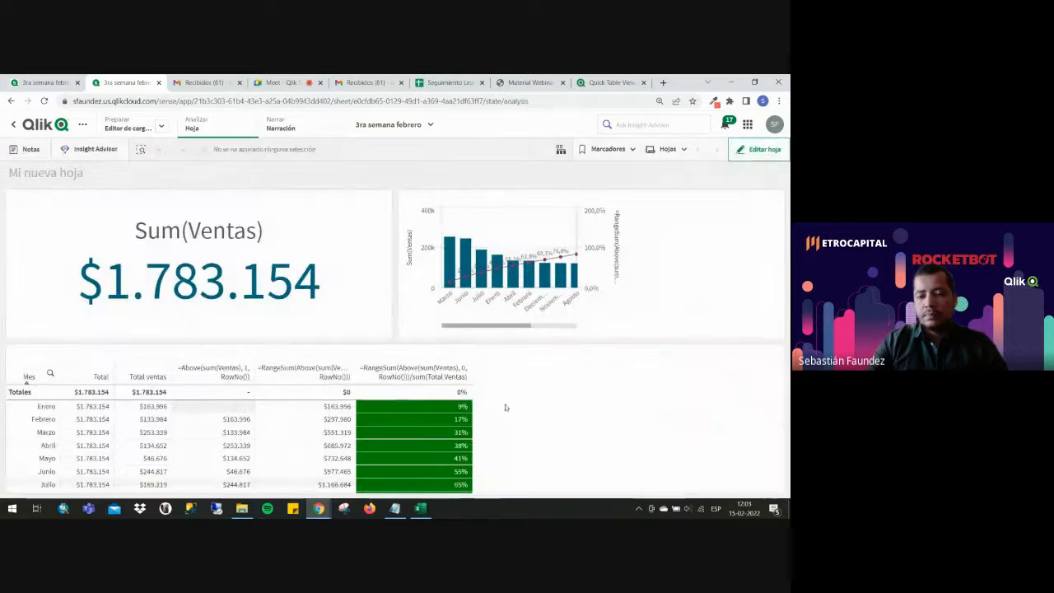
# Review the green and red background colouring of the cumulative percentage column across all months of the table.
pyautogui.scroll(-3, 650, 427)
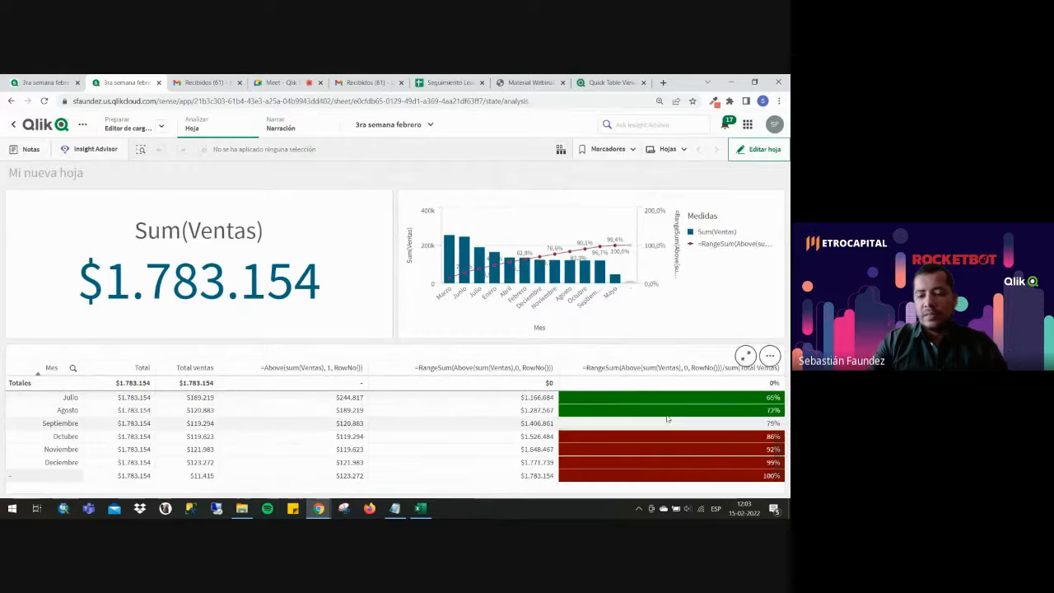
pyautogui.scroll(3, 652, 413)
pyautogui.scroll(-3, 652, 413)
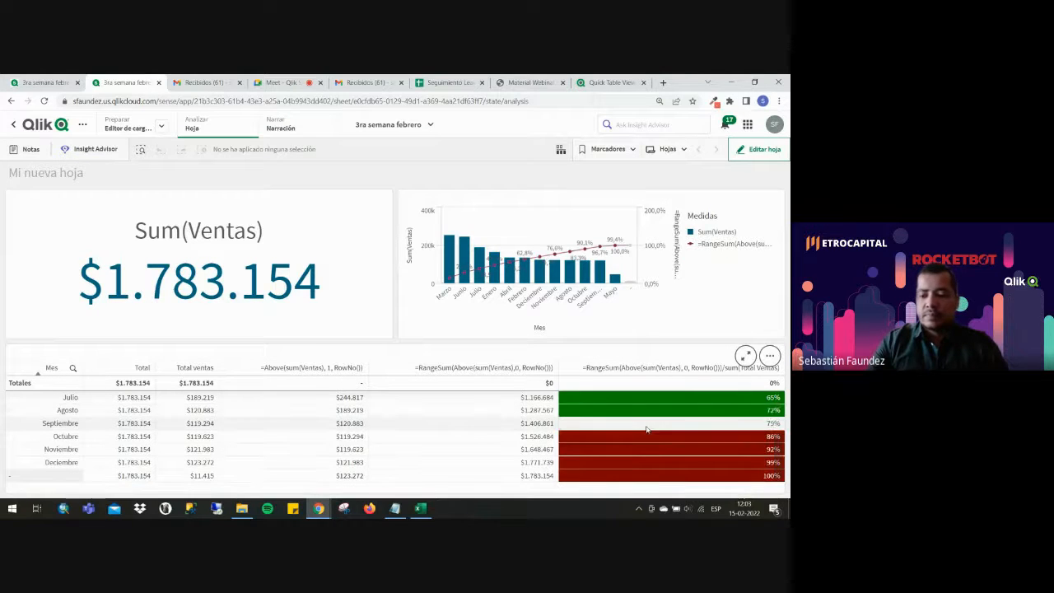
pyautogui.scroll(3, 647, 429)
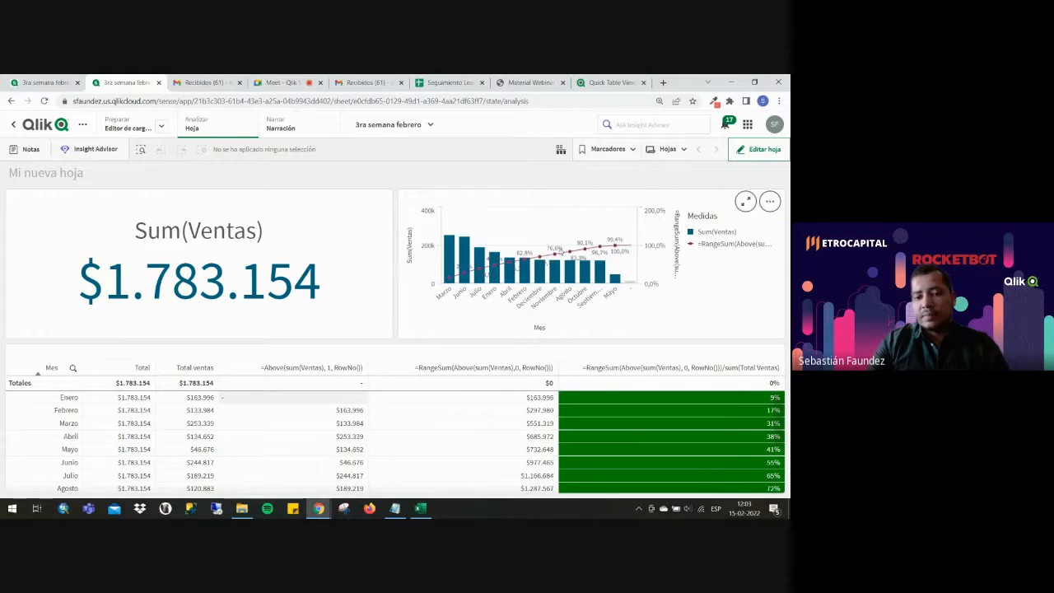
pyautogui.scroll(-3, 707, 382)
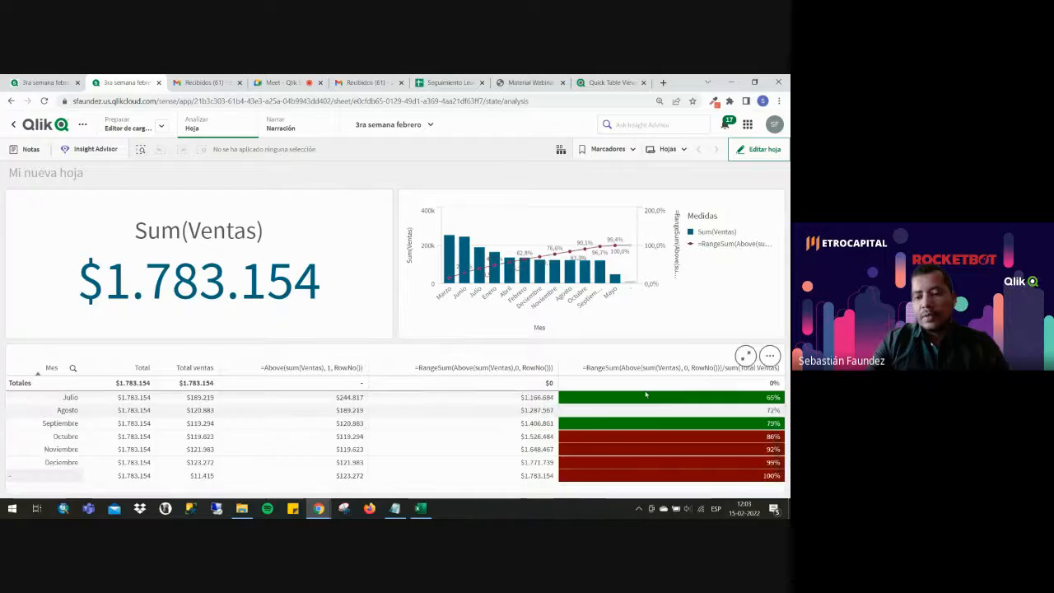
pyautogui.scroll(3, 706, 387)
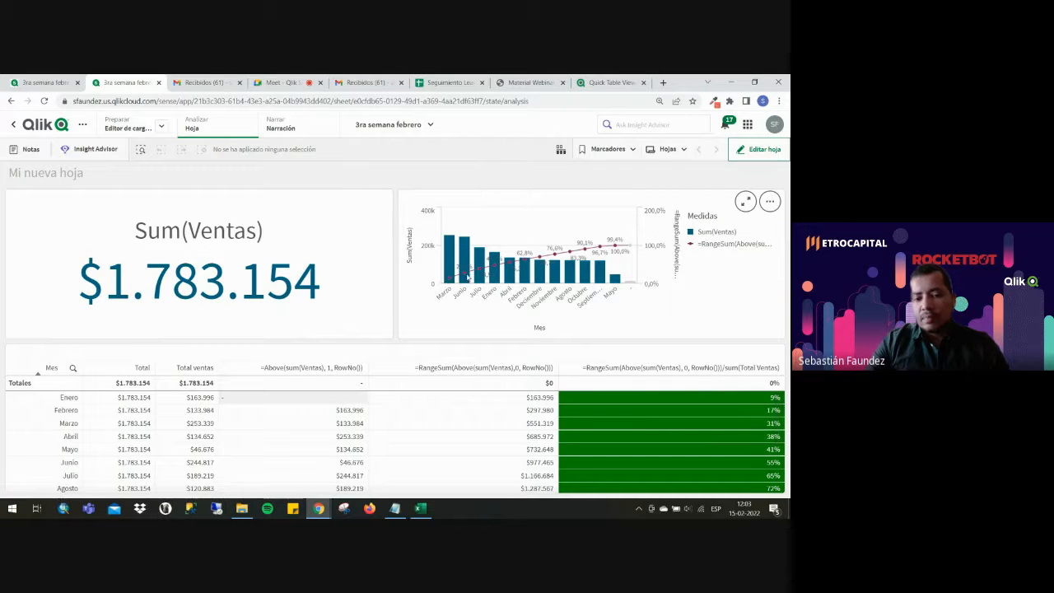
# Examine the cumulative percentage column around the 80% threshold, comparing the rows from Julio onward with the earlier months.
pyautogui.scroll(-3, 716, 437)
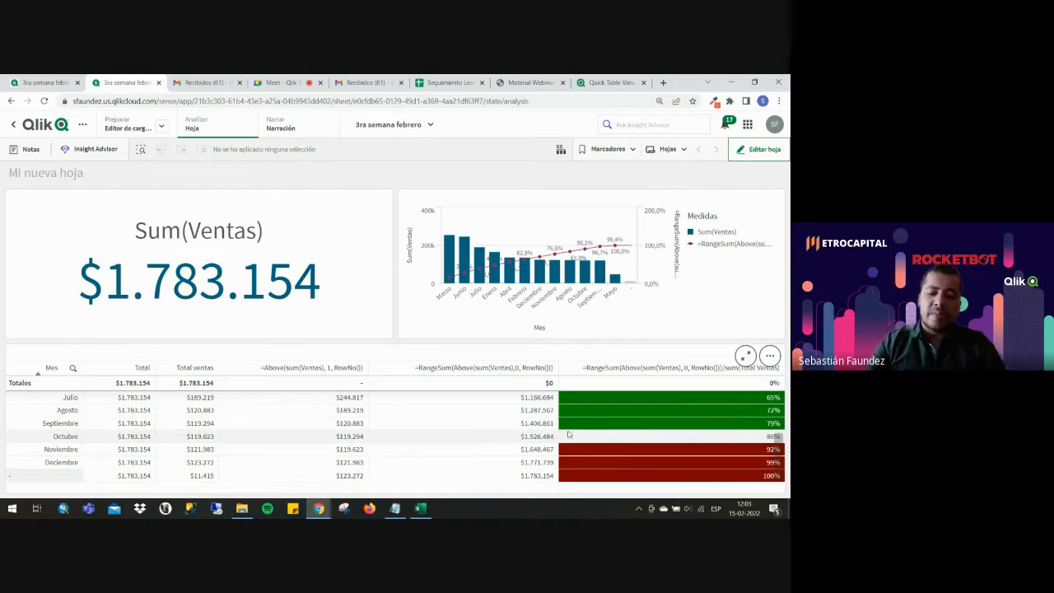
pyautogui.scroll(3, 627, 434)
pyautogui.scroll(-3, 627, 434)
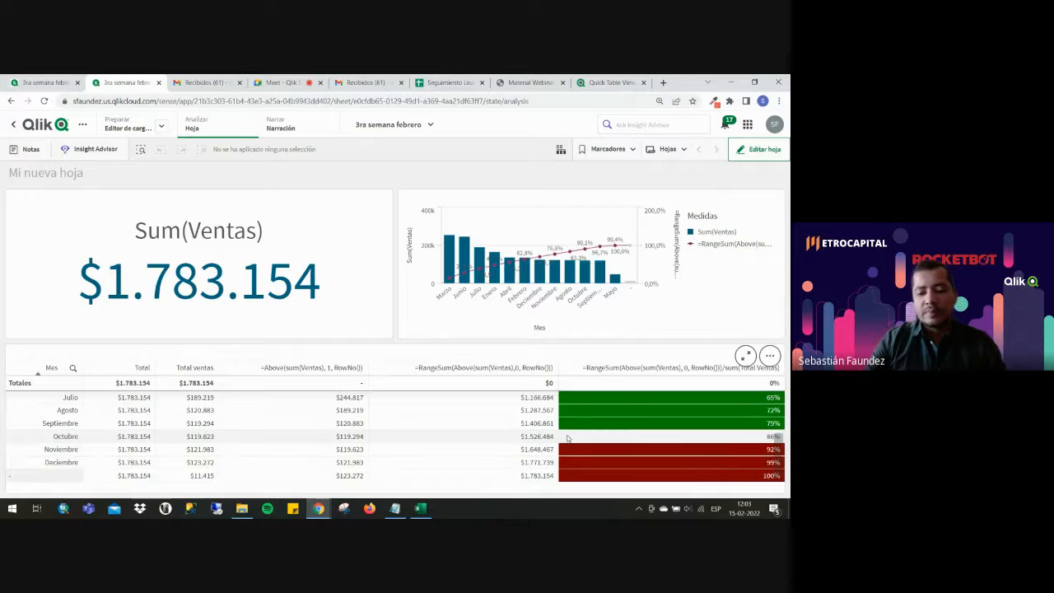
pyautogui.scroll(3, 566, 439)
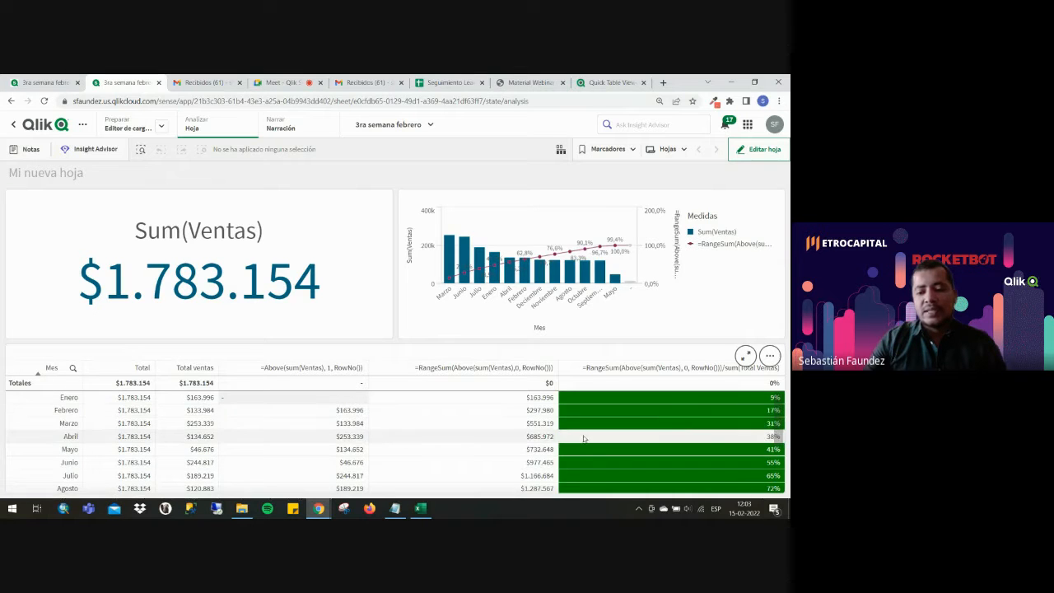
pyautogui.scroll(-3, 583, 438)
pyautogui.scroll(3, 678, 428)
pyautogui.scroll(-2, 693, 432)
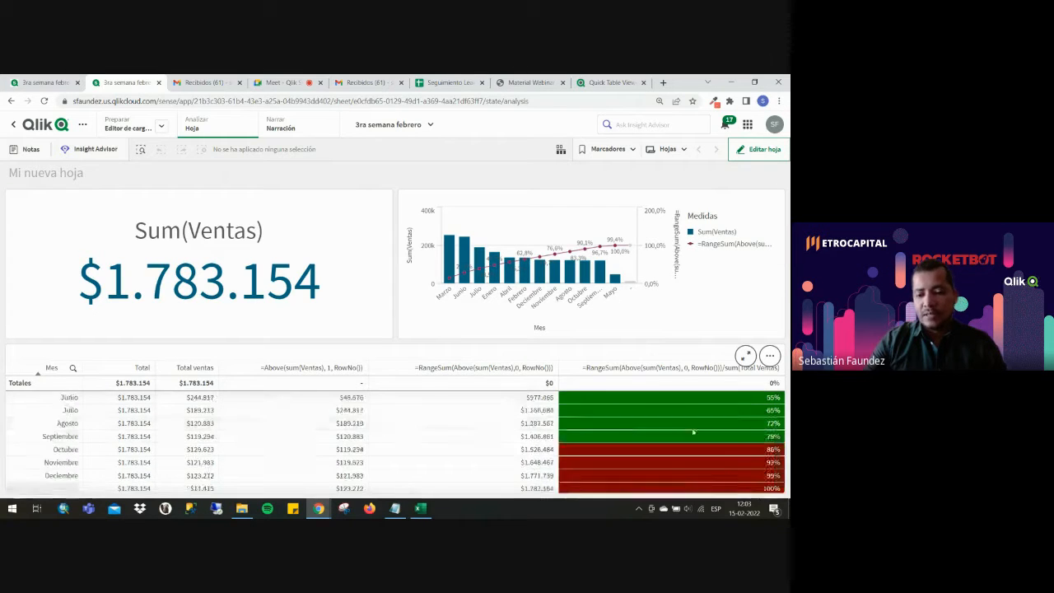
pyautogui.scroll(-1, 696, 425)
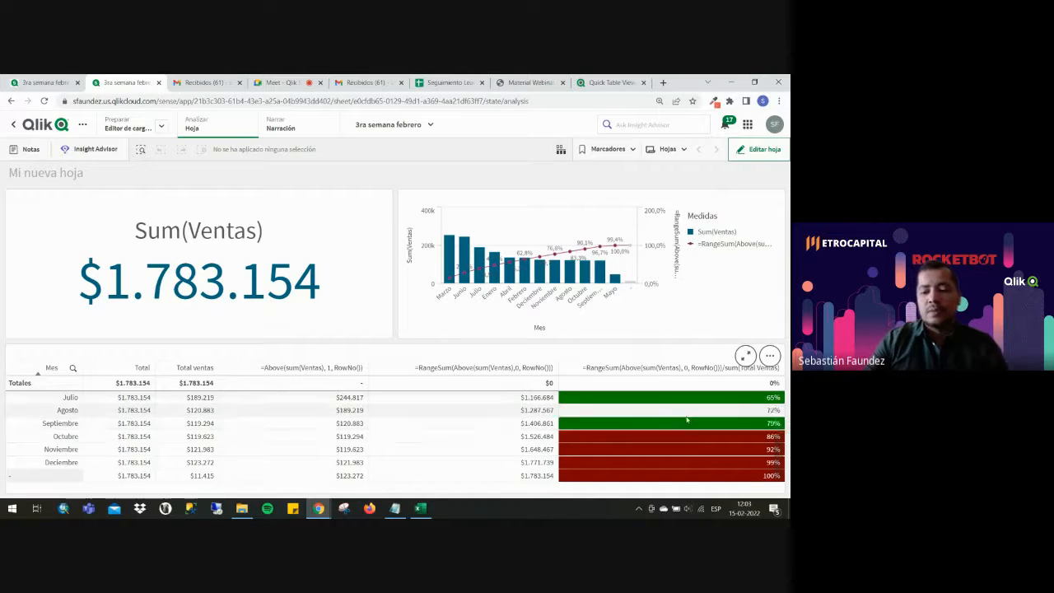
pyautogui.scroll(3, 675, 422)
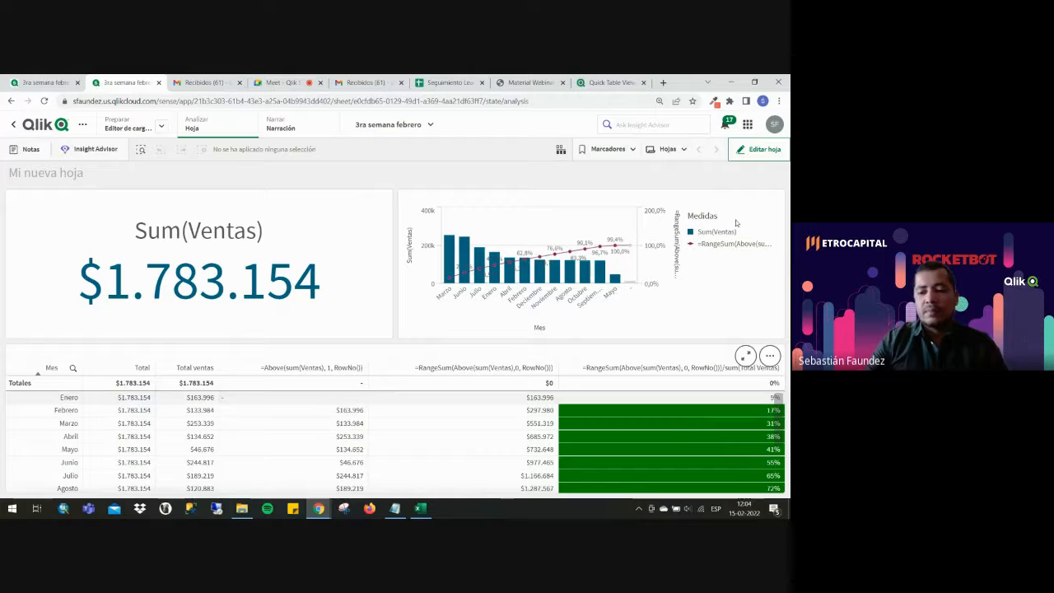
pyautogui.click(756, 149)
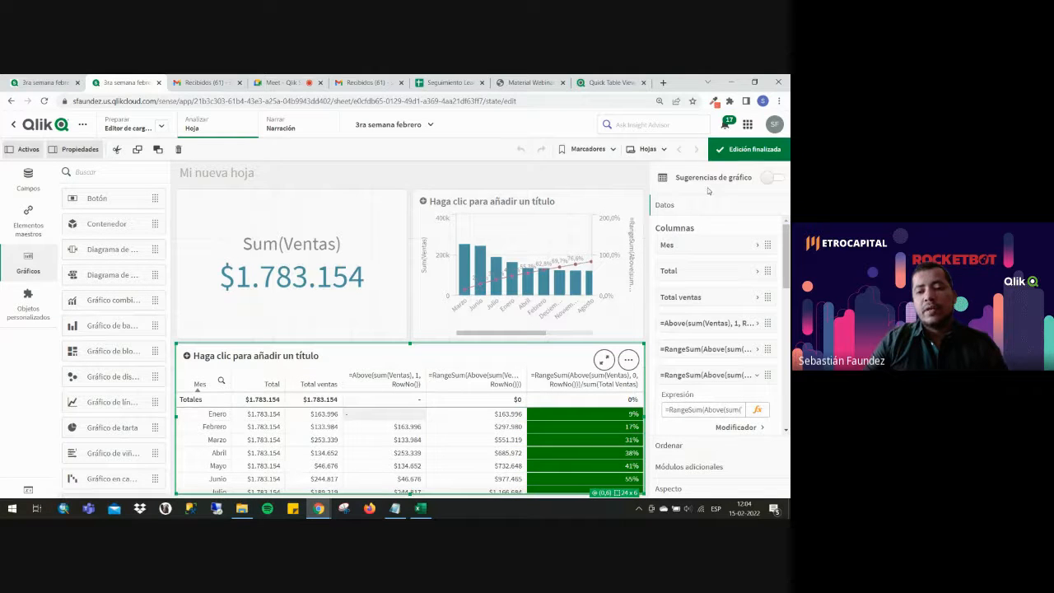
pyautogui.click(745, 151)
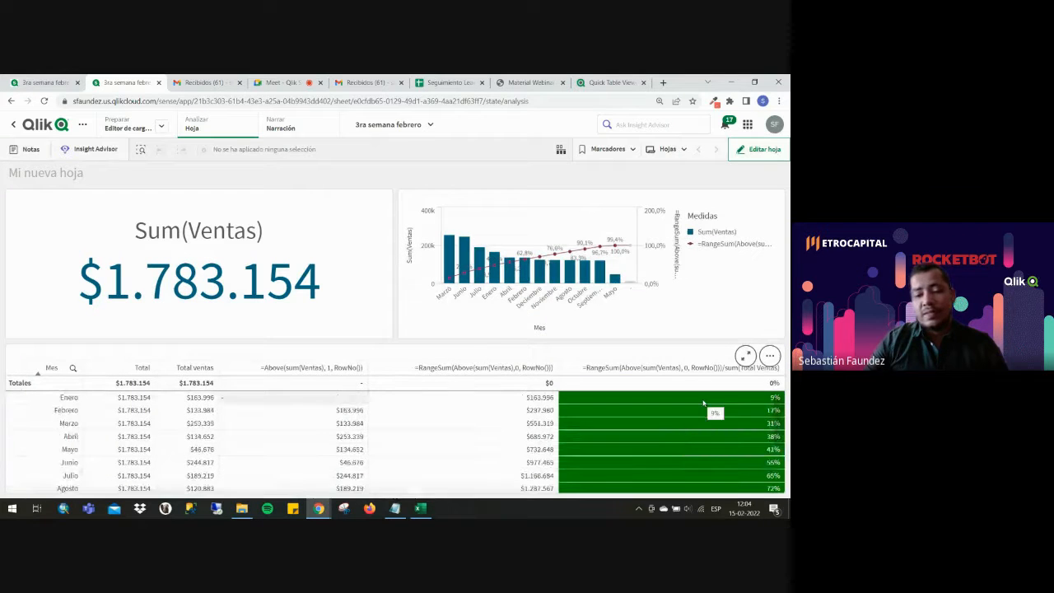
pyautogui.scroll(-3, 729, 449)
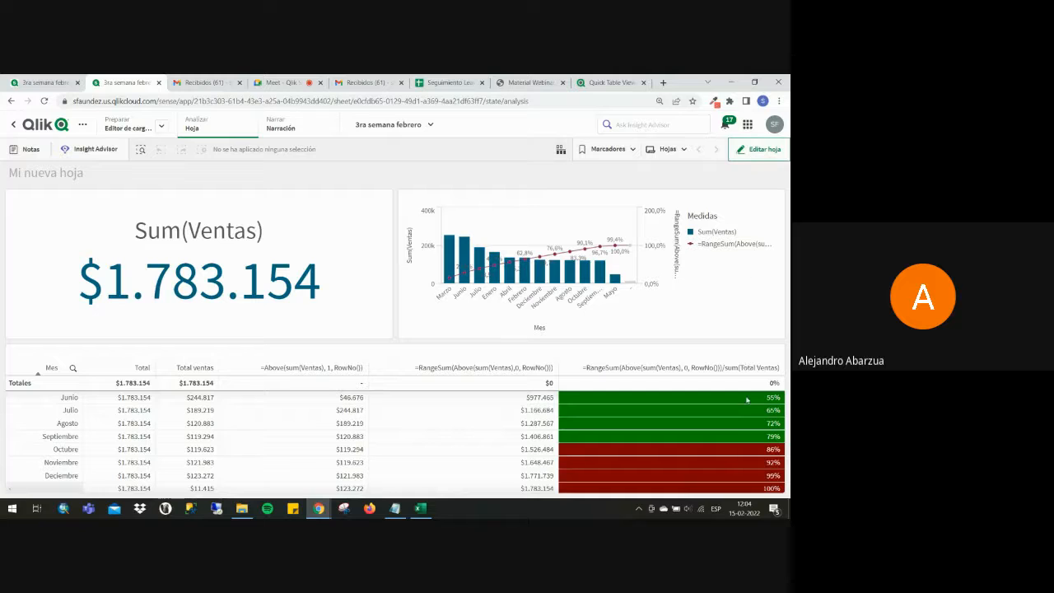
# Open the sheet for editing with the monthly table selected.
pyautogui.click(754, 150)
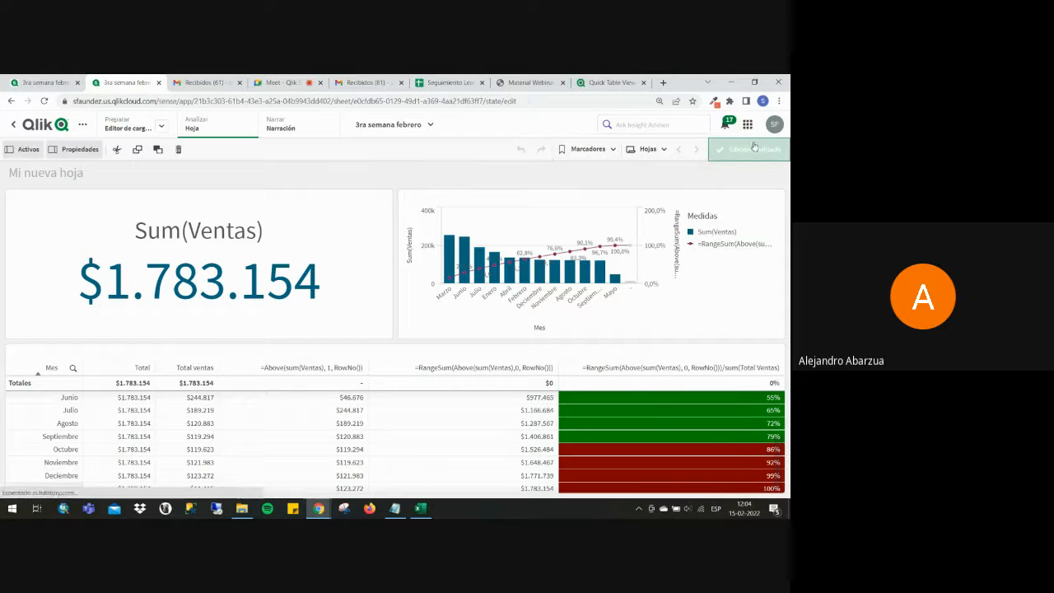
pyautogui.click(373, 357)
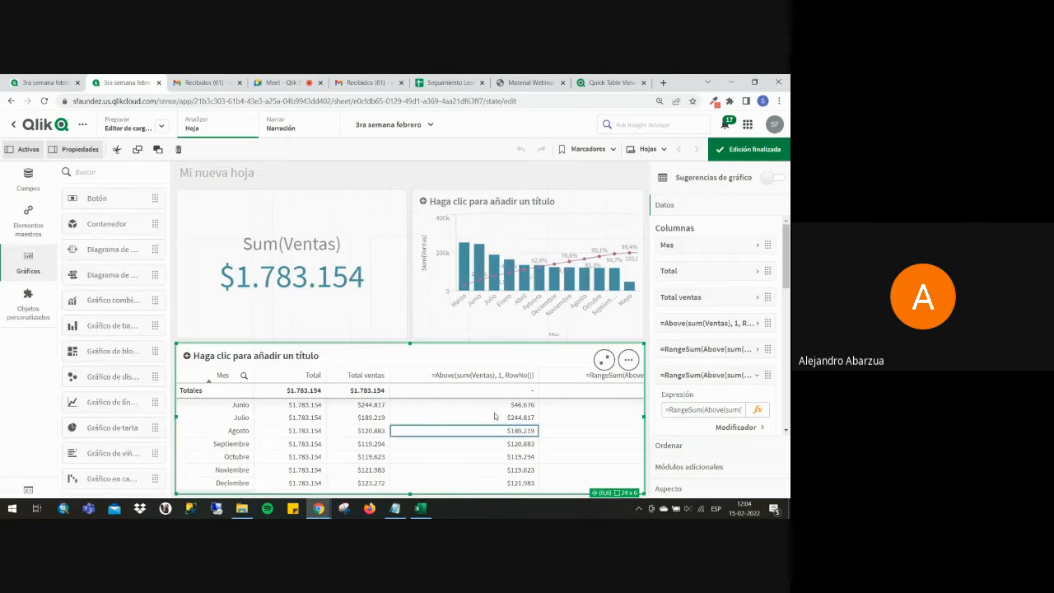
# Preview the monthly sales table outside edit mode and return to editing the sheet.
pyautogui.click(705, 375)
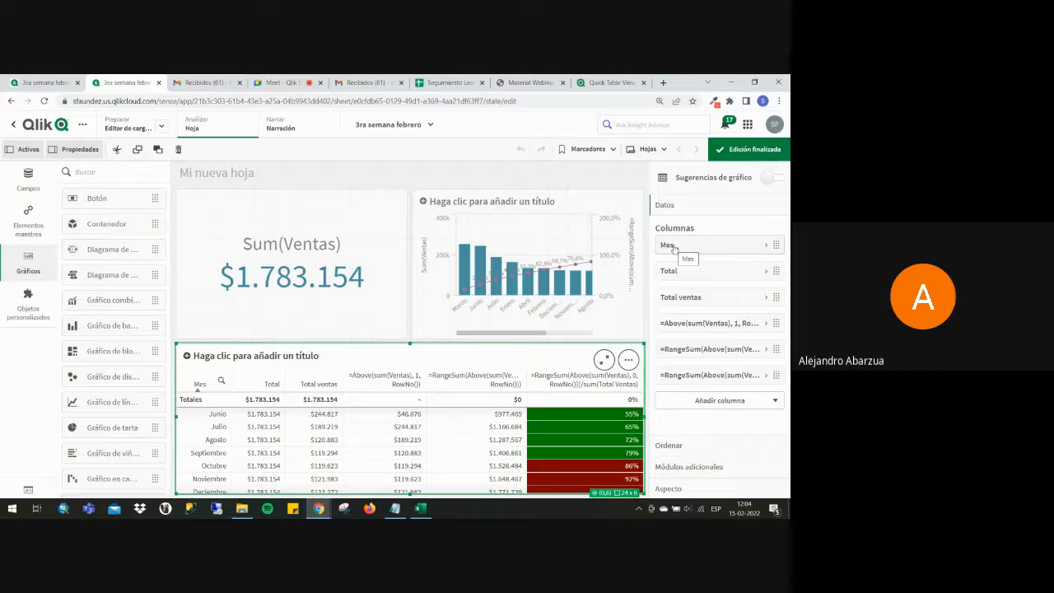
pyautogui.click(754, 149)
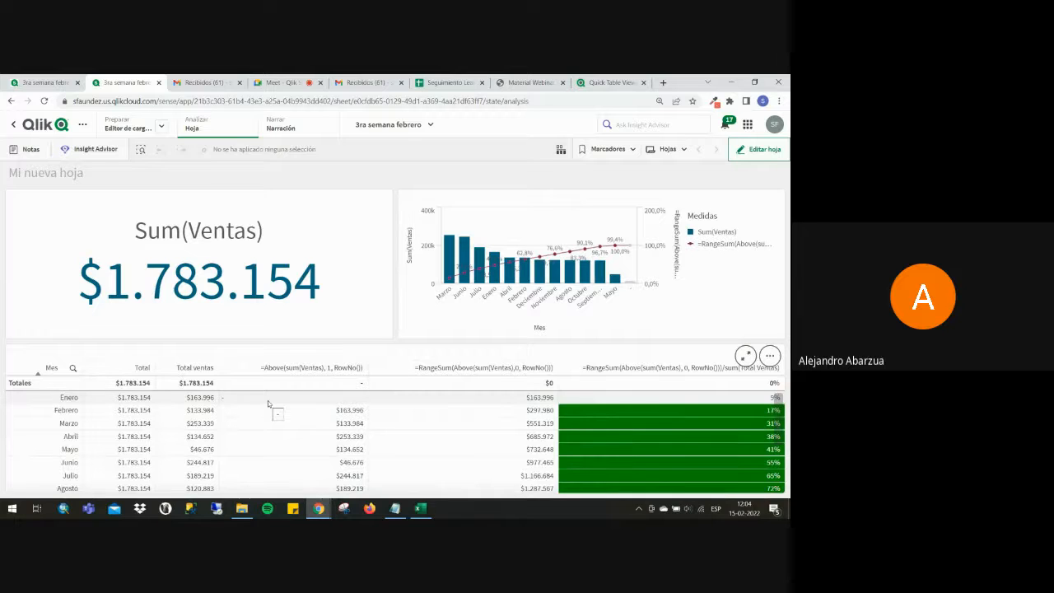
pyautogui.click(759, 150)
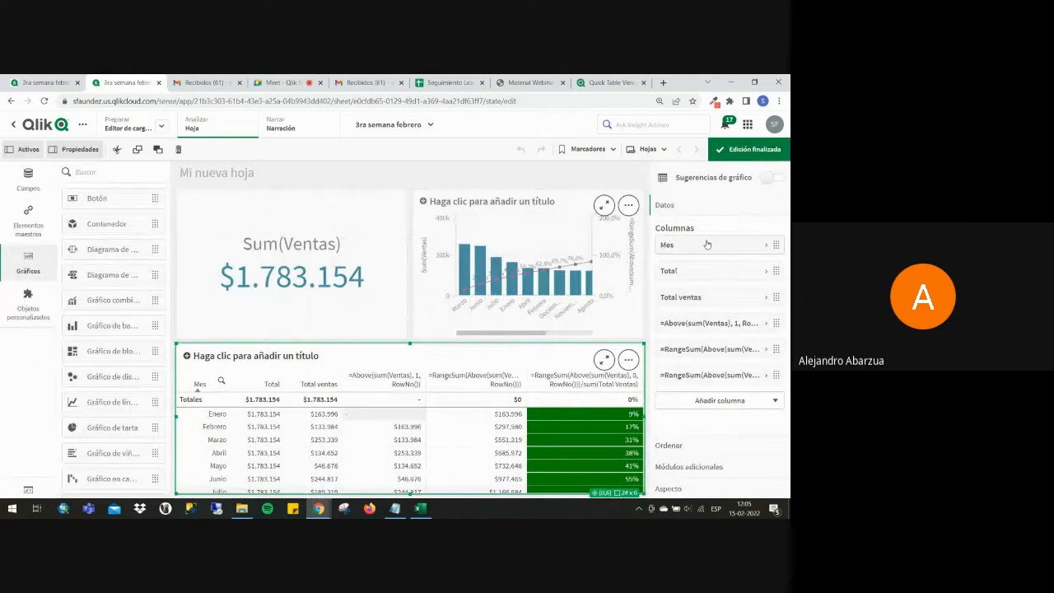
# Replace the table's Mes column field with Producto and finish editing the sheet.
pyautogui.click(559, 279)
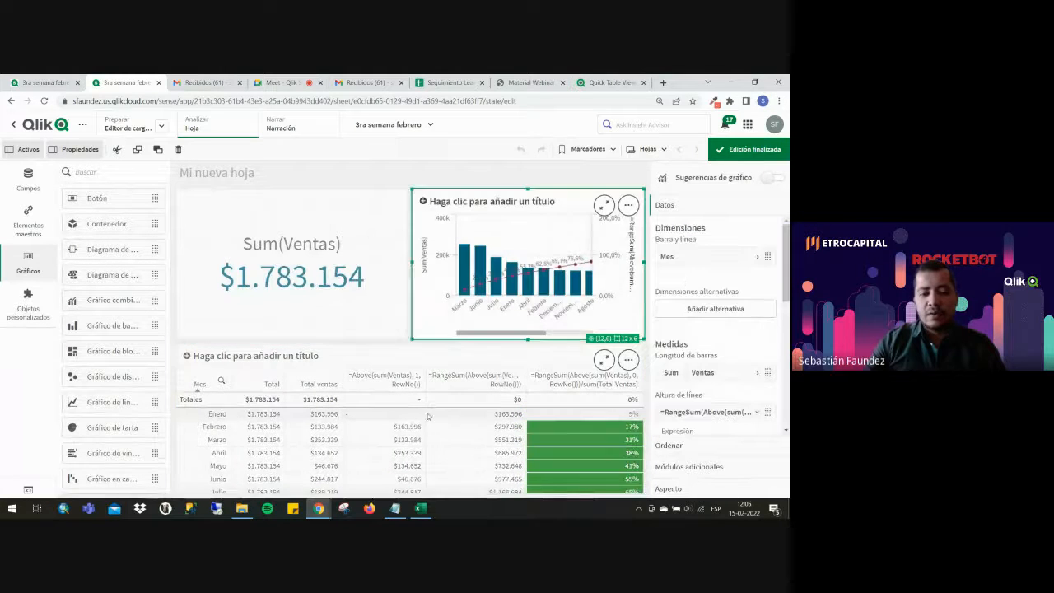
pyautogui.click(421, 415)
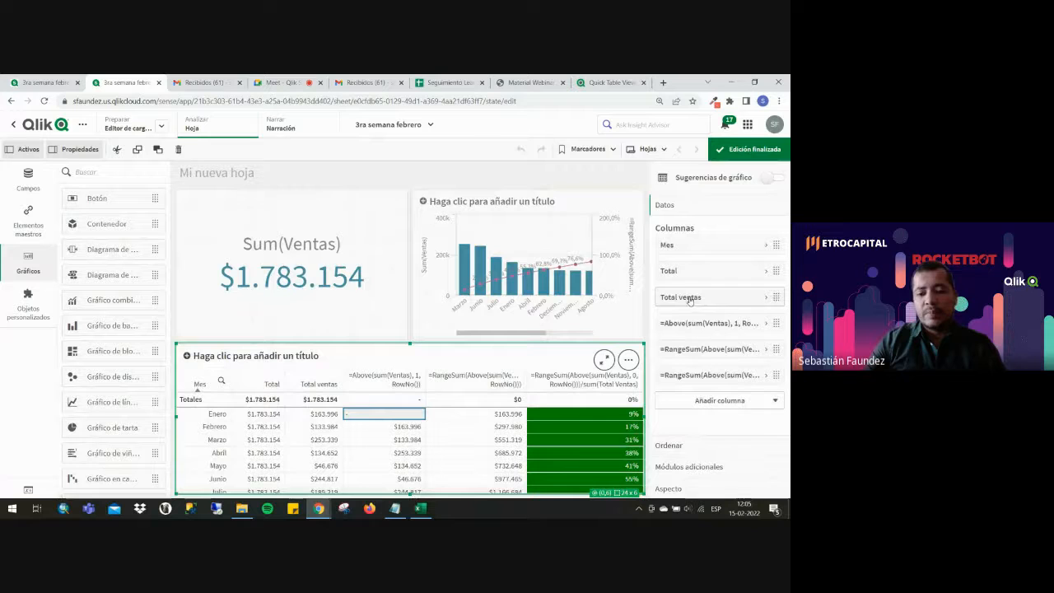
pyautogui.click(725, 245)
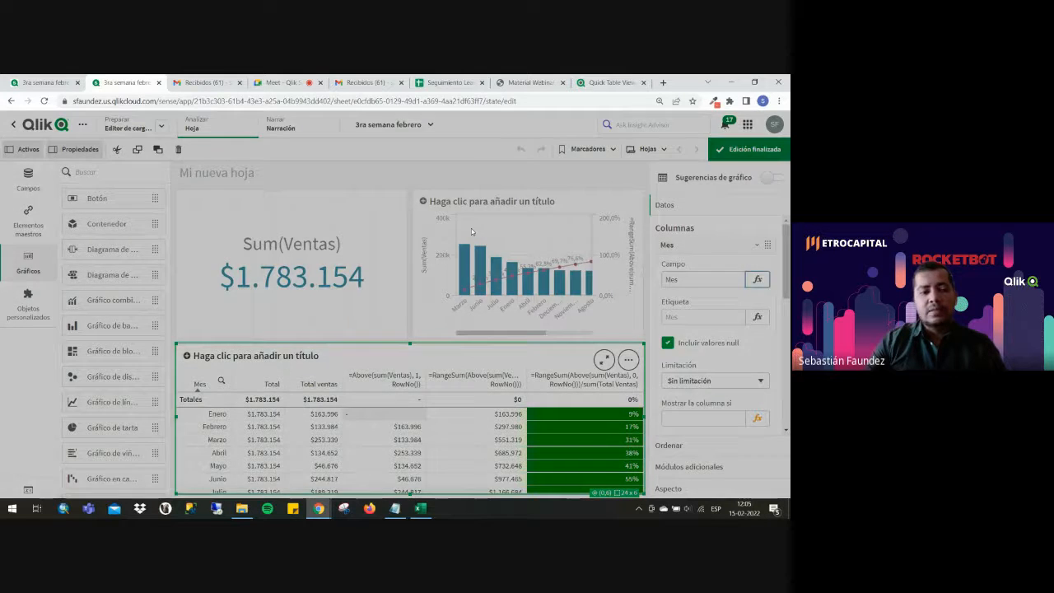
pyautogui.click(757, 279)
pyautogui.write('Pro')
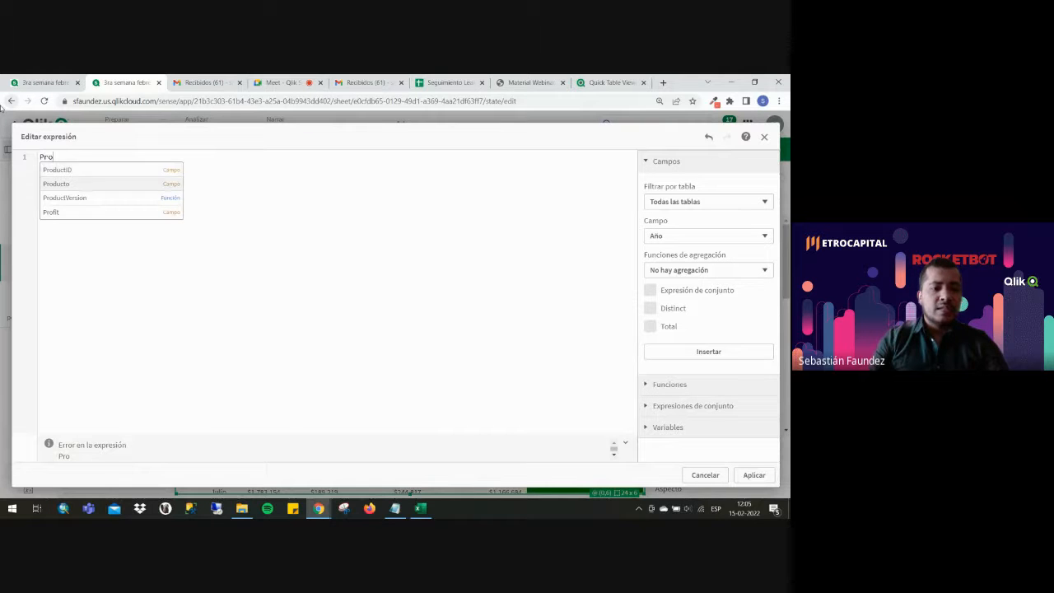
pyautogui.click(80, 184)
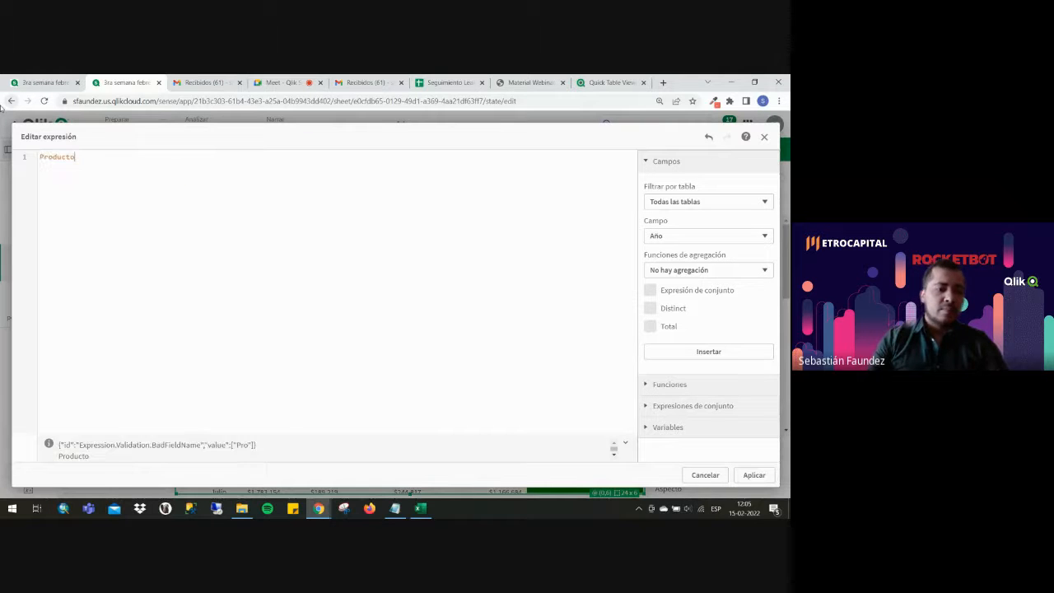
pyautogui.click(751, 476)
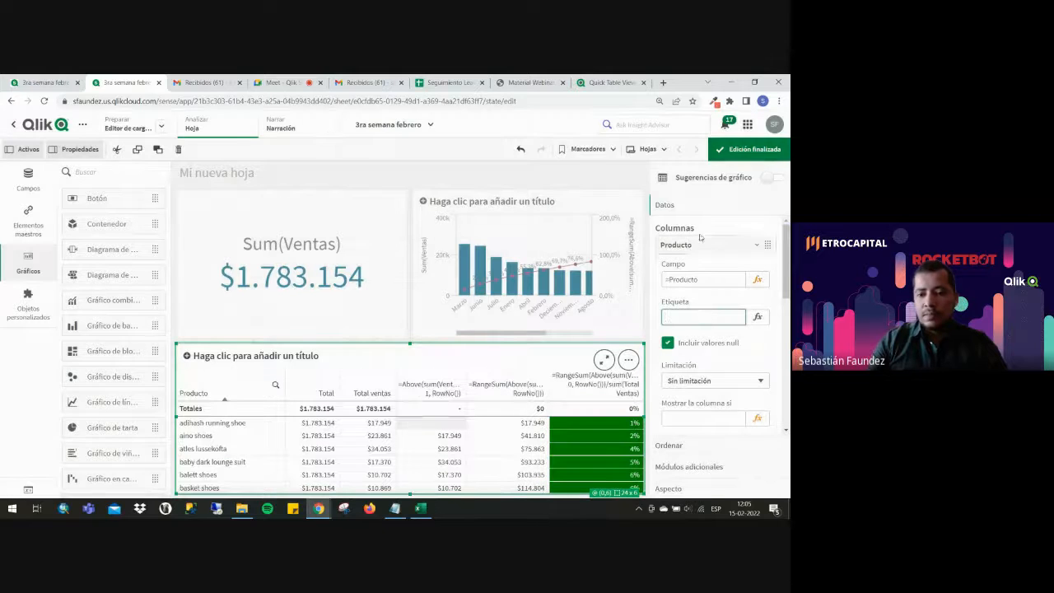
pyautogui.click(686, 245)
pyautogui.click(749, 151)
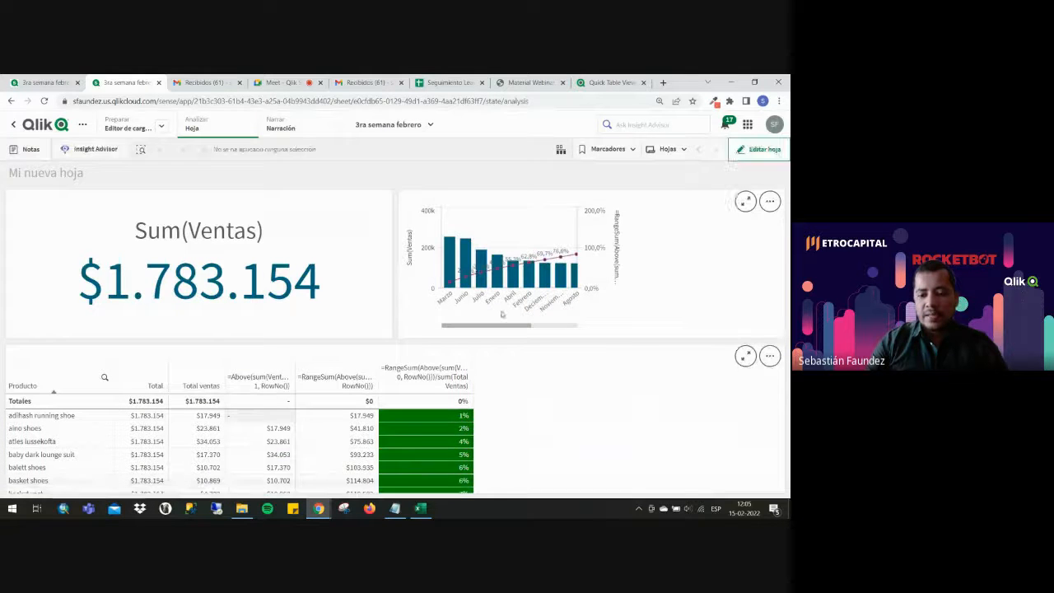
# Examine the cumulative sales percentages by product and where the cell colour changes from green to red.
pyautogui.scroll(-10, 767, 416)
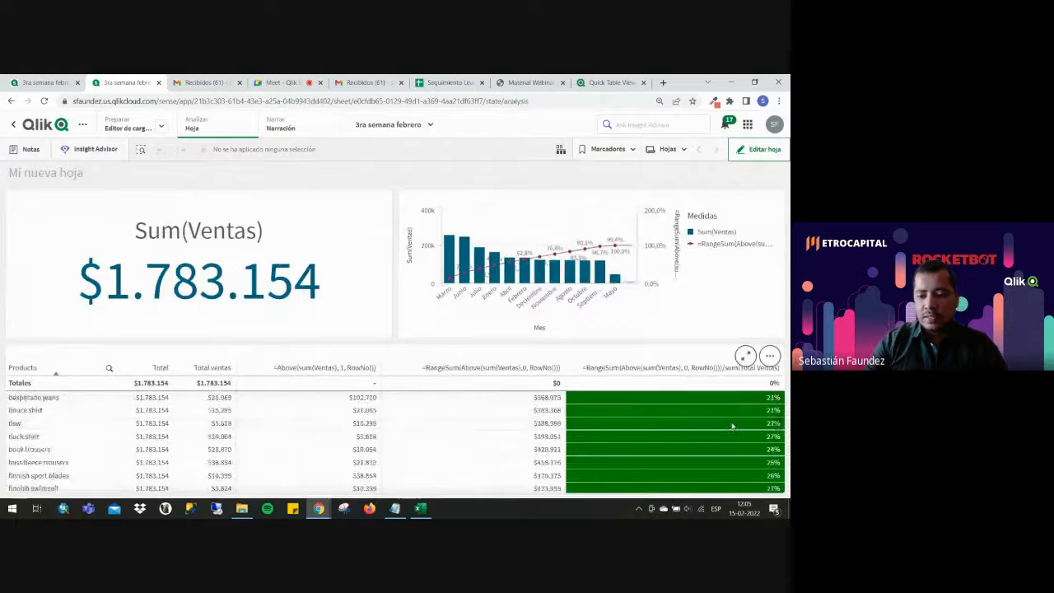
pyautogui.scroll(-10, 733, 425)
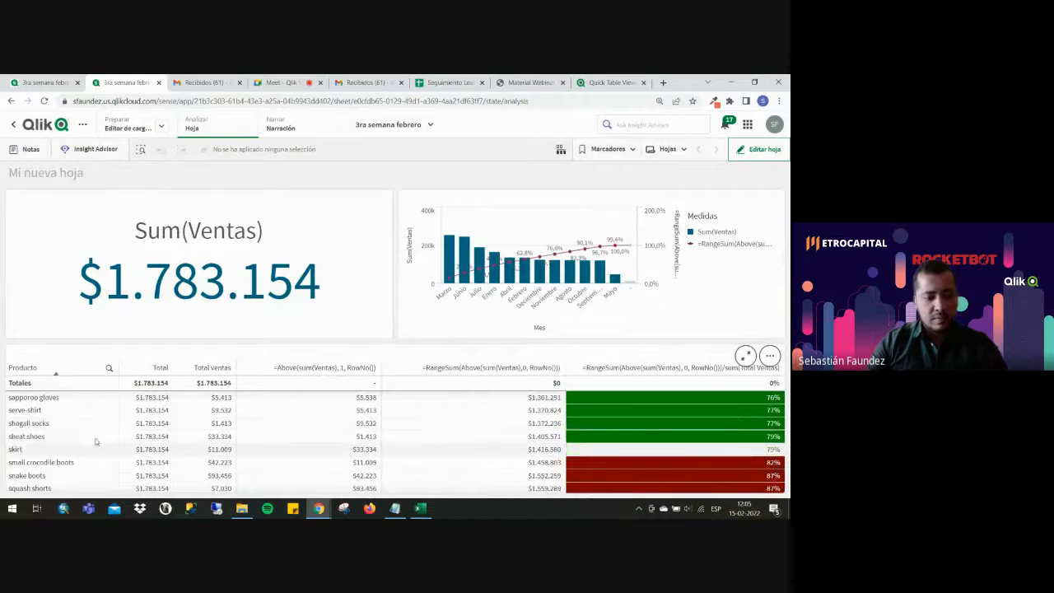
pyautogui.scroll(-5, 455, 447)
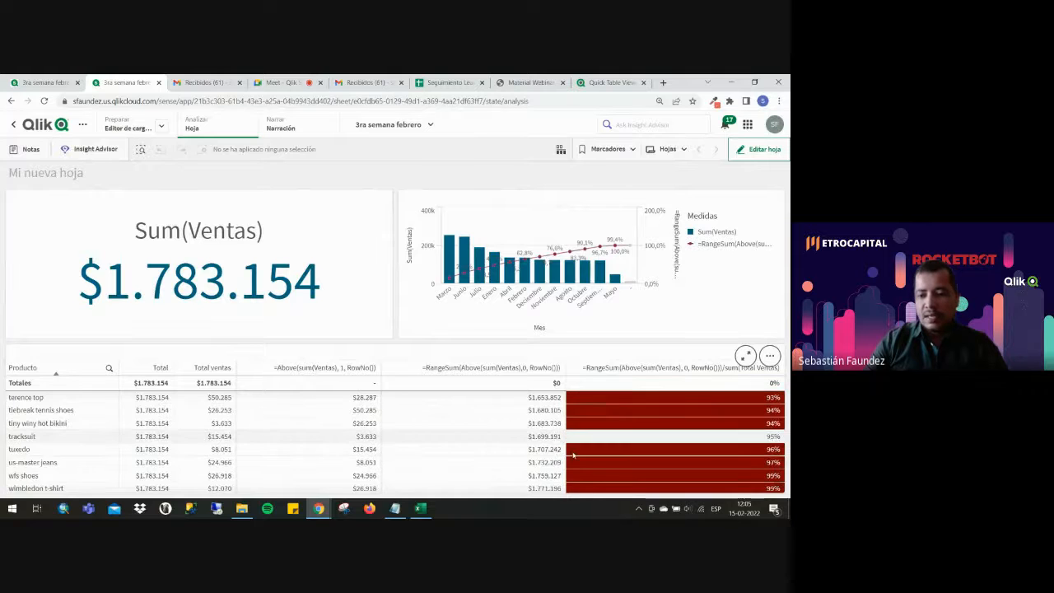
pyautogui.scroll(3, 597, 470)
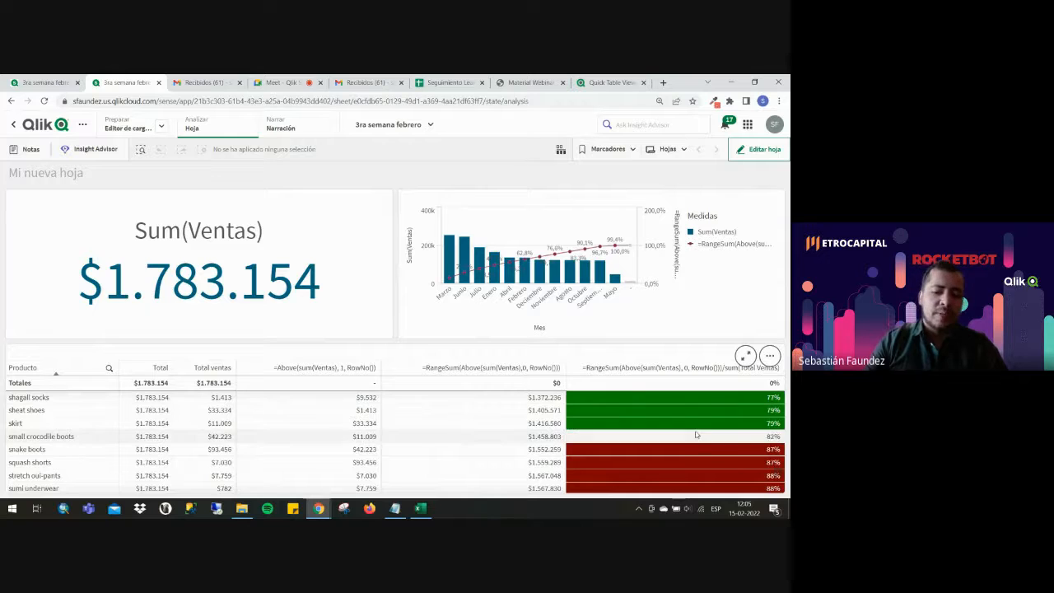
pyautogui.scroll(-5, 673, 416)
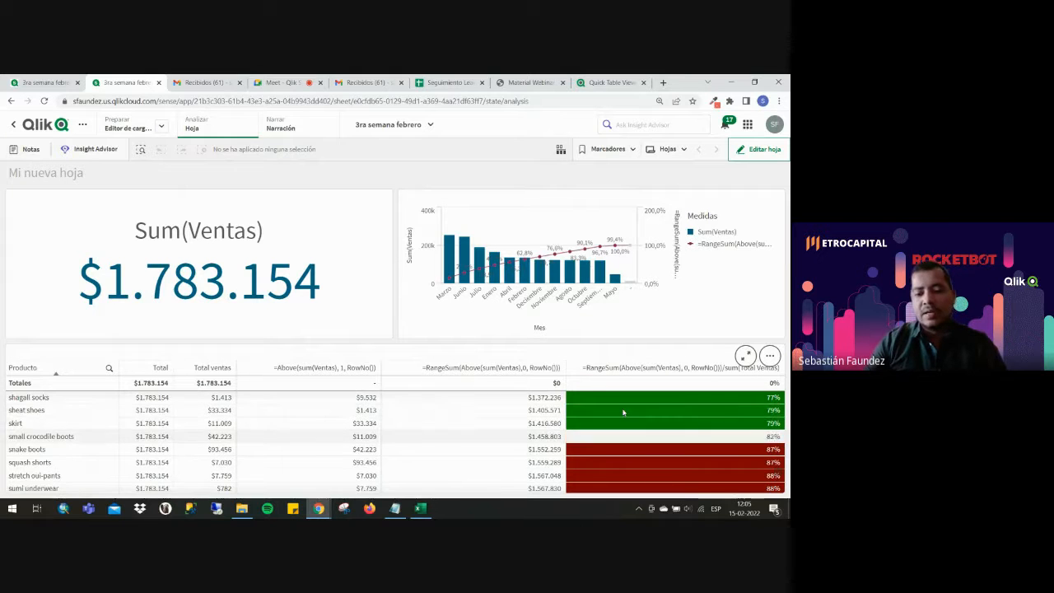
pyautogui.scroll(3, 635, 434)
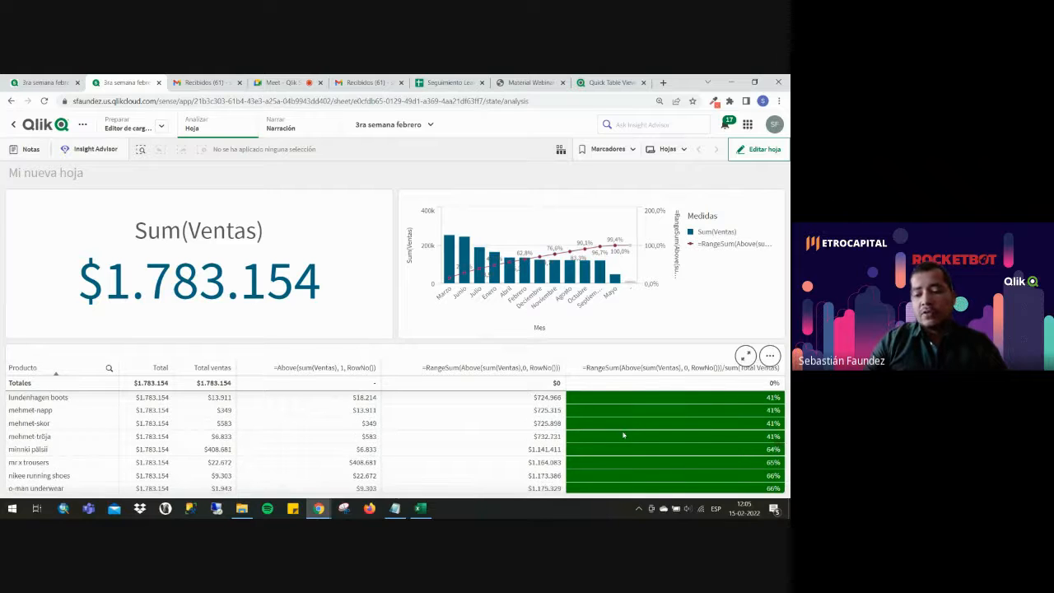
pyautogui.scroll(-3, 624, 435)
pyautogui.scroll(2, 623, 430)
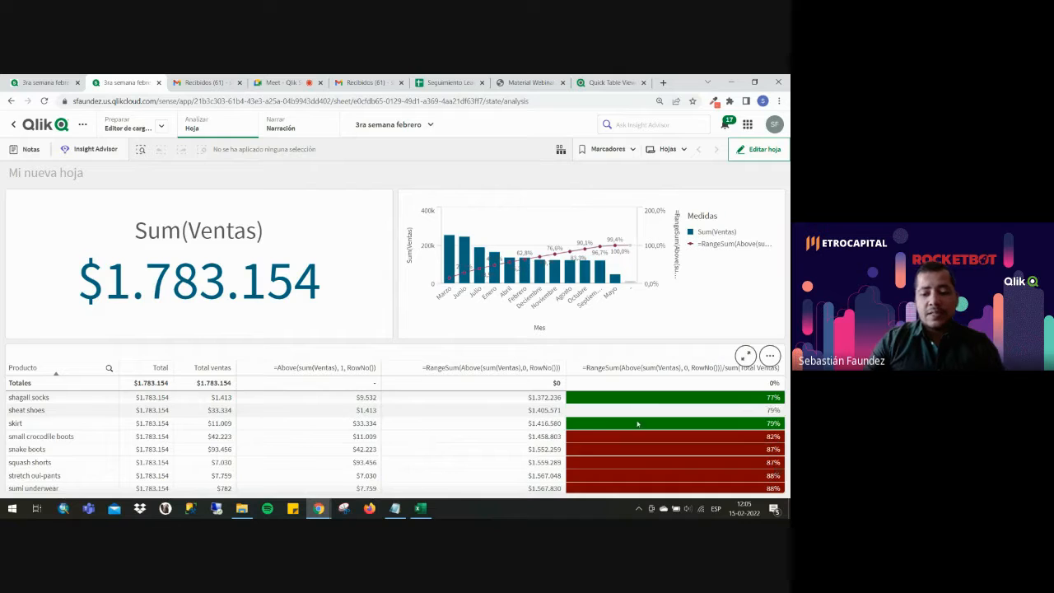
pyautogui.scroll(1, 640, 424)
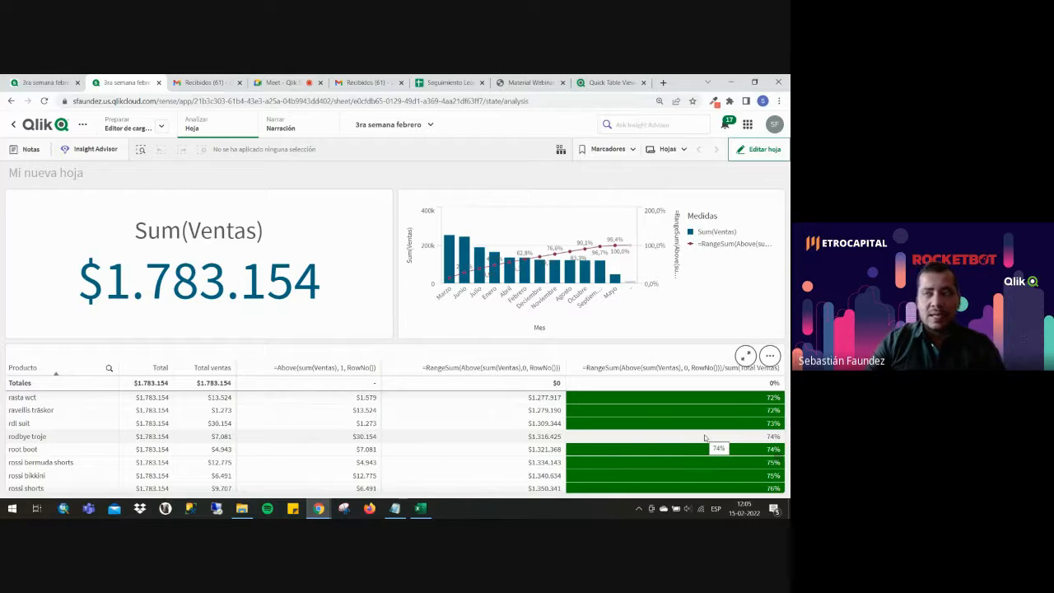
pyautogui.scroll(-2, 706, 445)
pyautogui.scroll(-4, 708, 456)
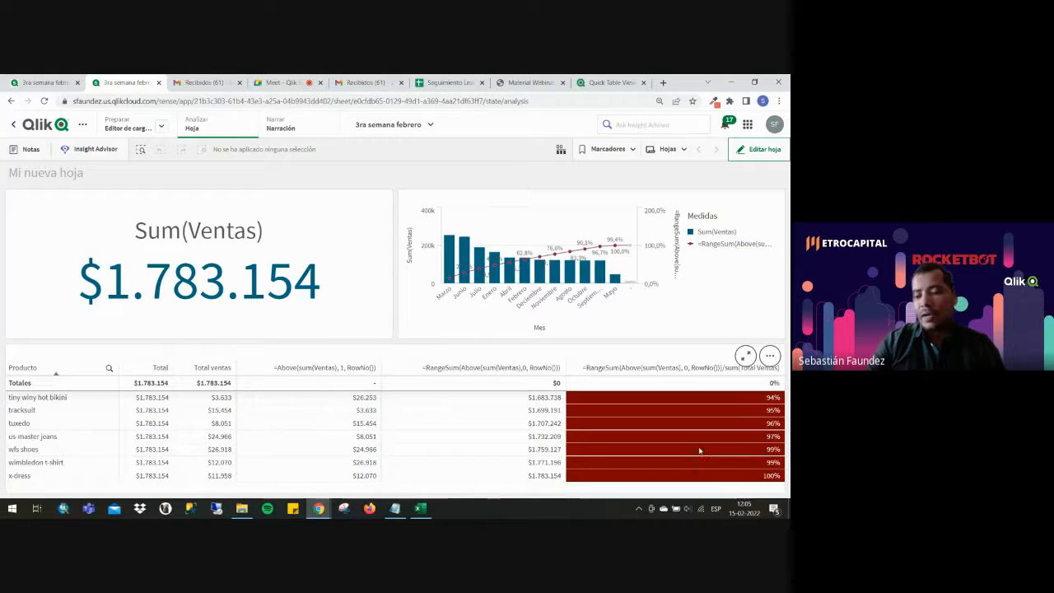
pyautogui.scroll(4, 500, 420)
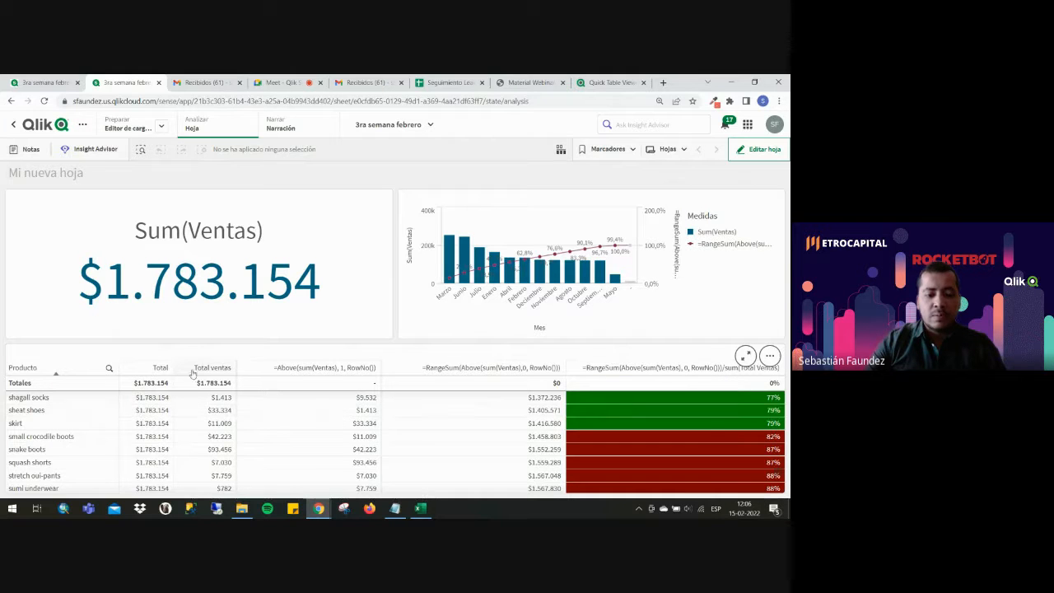
# Reopen the sheet for editing and label the table's Total column with its expression, Sum(Total Ventas).
pyautogui.click(758, 149)
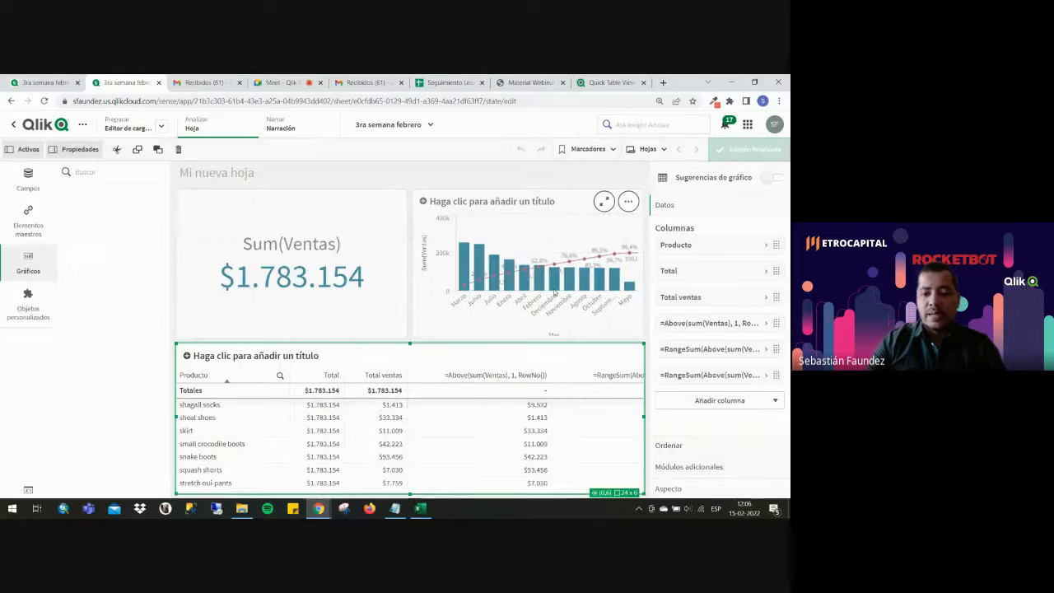
pyautogui.click(700, 271)
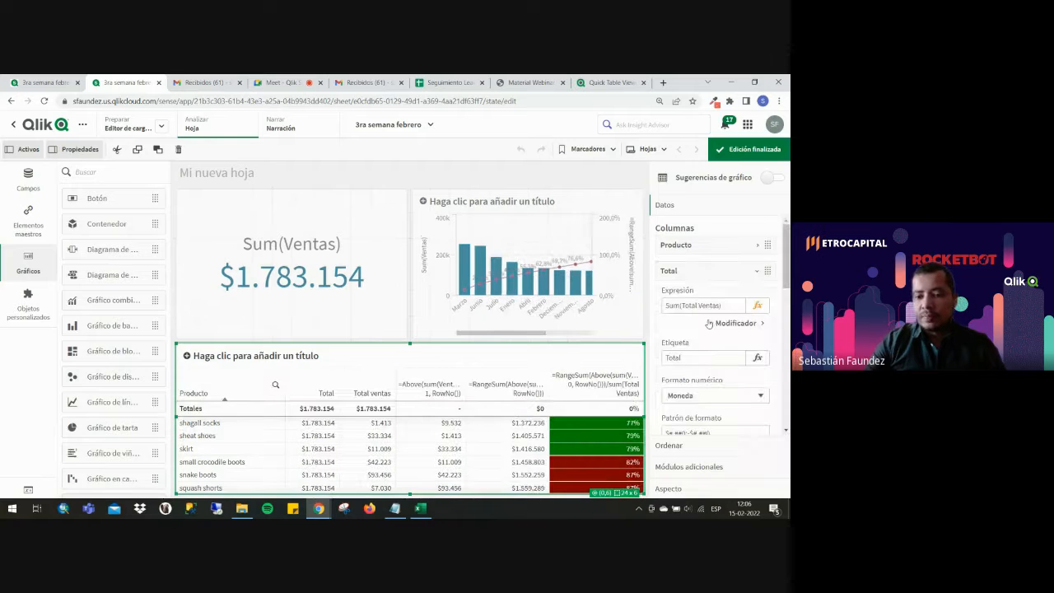
pyautogui.moveTo(728, 306); pyautogui.dragTo(660, 320)
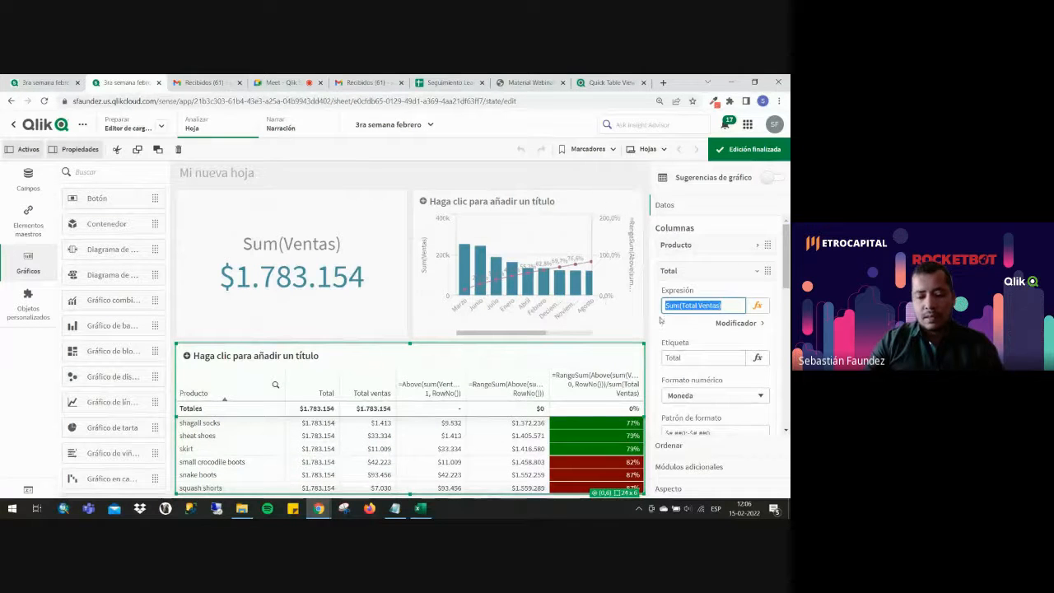
pyautogui.hotkey('ctrl', 'c')
pyautogui.doubleClick(674, 358)
pyautogui.hotkey('ctrl', 'v')
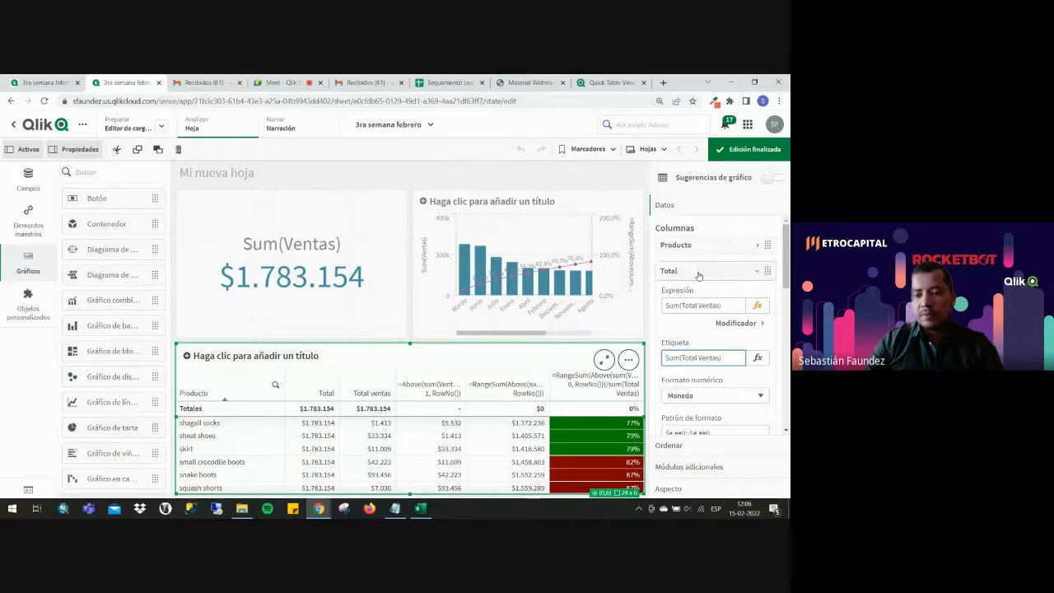
pyautogui.click(698, 274)
# Label the table's Total ventas column with its expression, Sum(Ventas).
pyautogui.click(702, 297)
pyautogui.moveTo(717, 331); pyautogui.dragTo(663, 332)
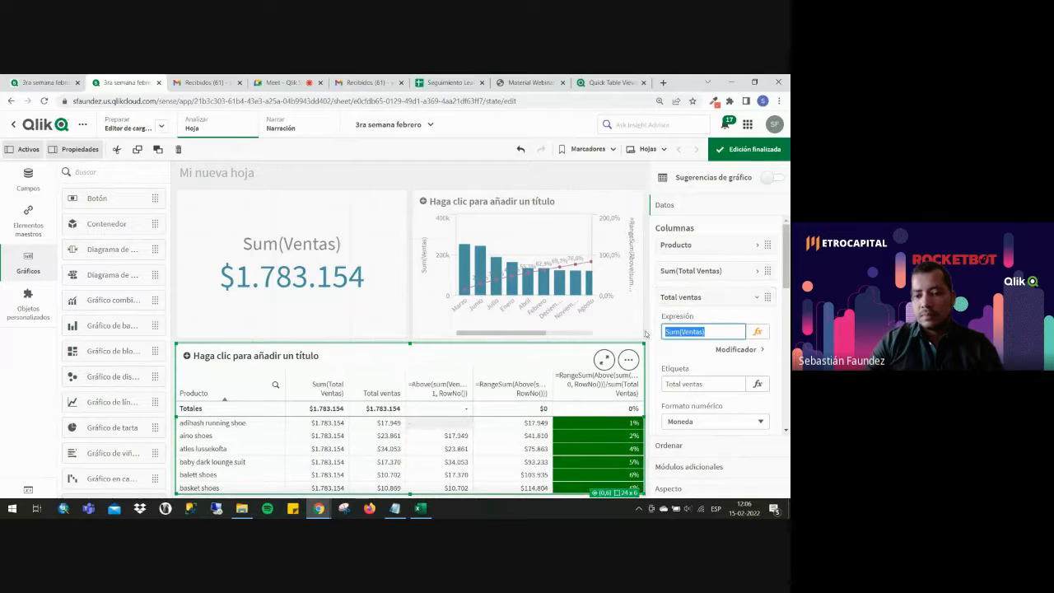
pyautogui.click(715, 387)
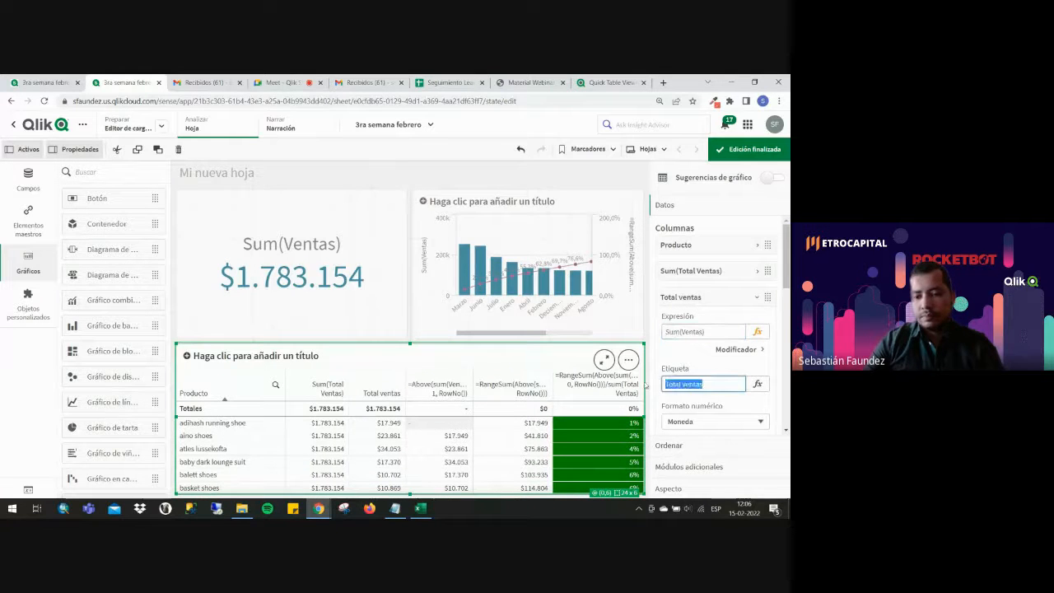
pyautogui.click(687, 299)
# Check the expression of the table's last RangeSum column and finish editing the sheet.
pyautogui.click(704, 376)
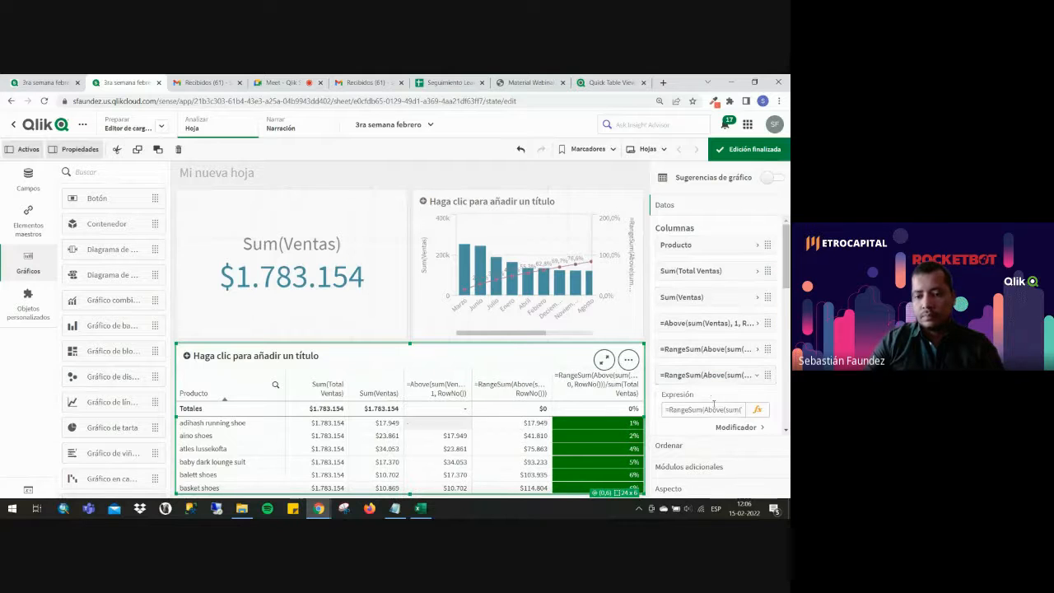
pyautogui.click(714, 407)
pyautogui.hotkey('ctrl', 'a')
pyautogui.click(712, 376)
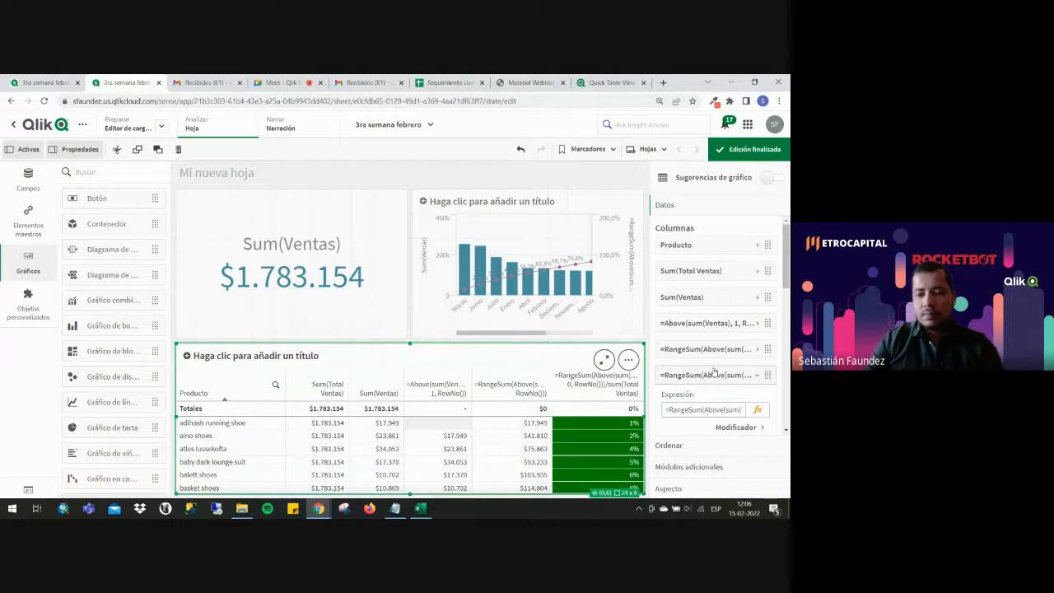
pyautogui.click(747, 155)
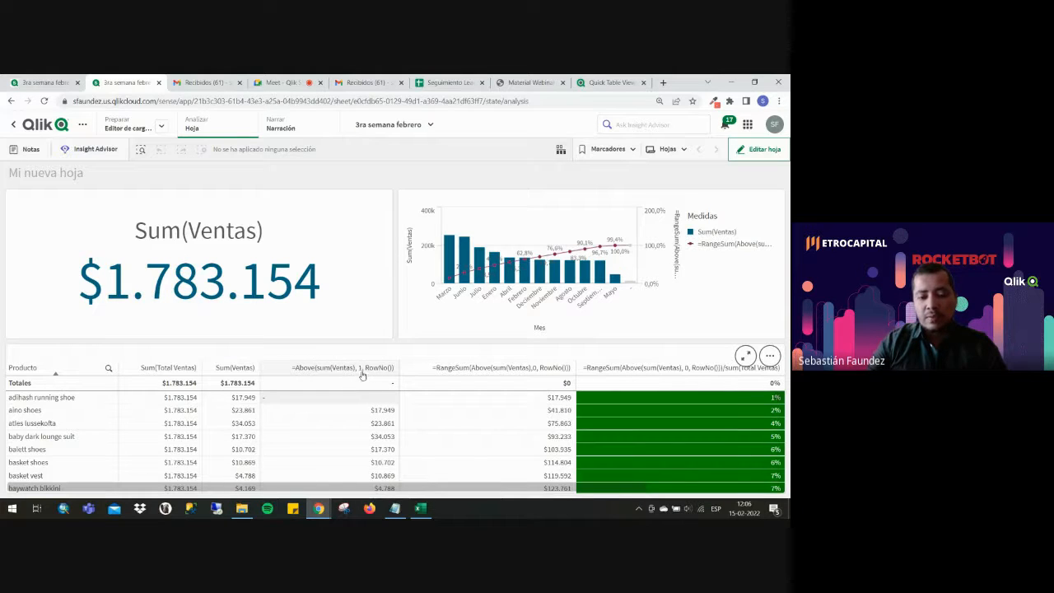
# Examine how the Above, RangeSum and cumulative percentage columns build up across the product rows.
pyautogui.hotkey('ctrl', '+')
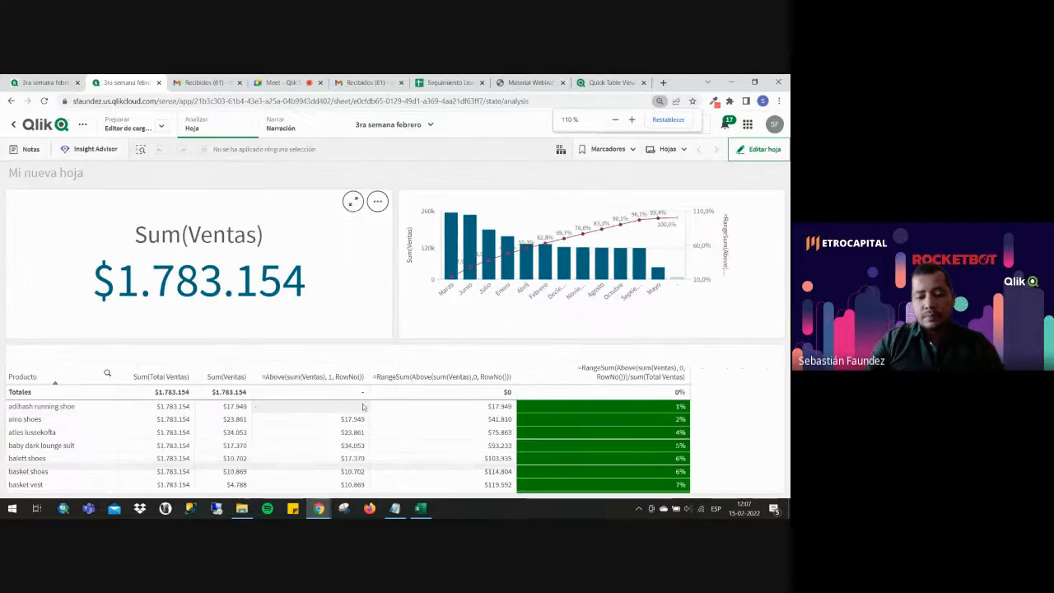
pyautogui.hotkey('ctrl', '-')
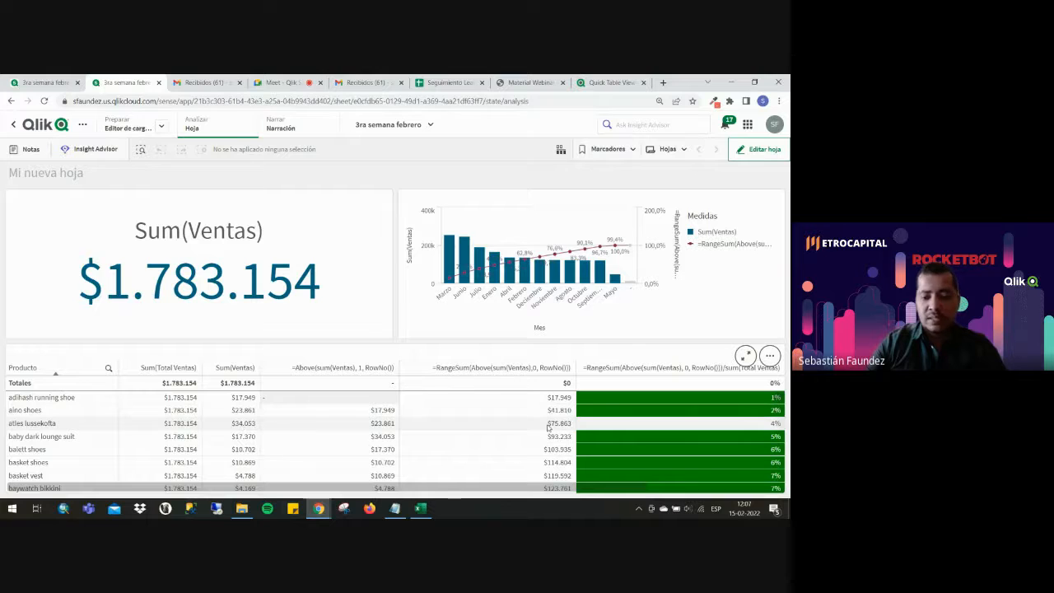
pyautogui.scroll(-5, 548, 427)
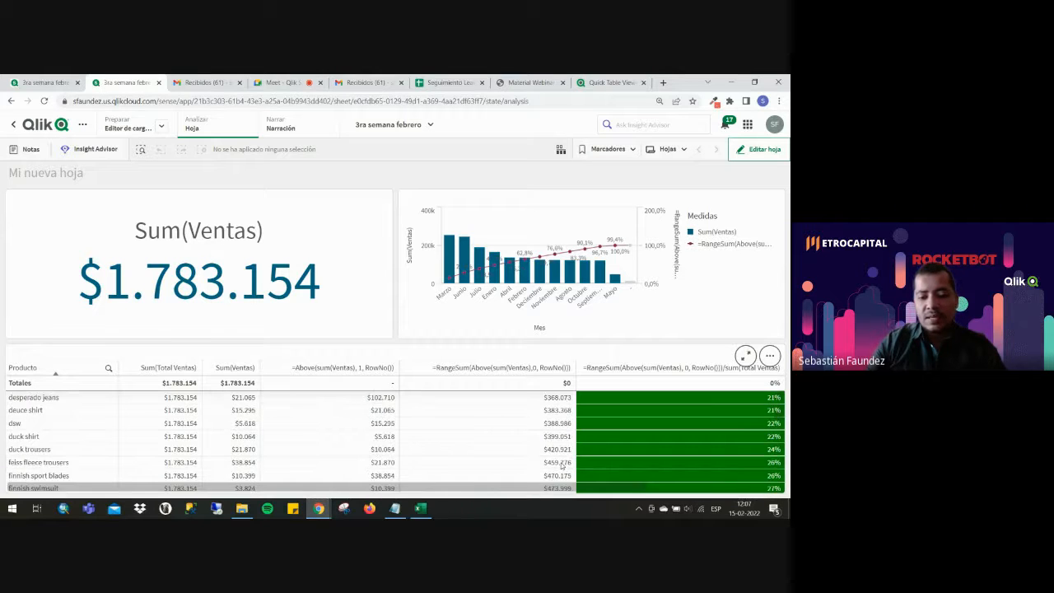
pyautogui.scroll(-10, 560, 469)
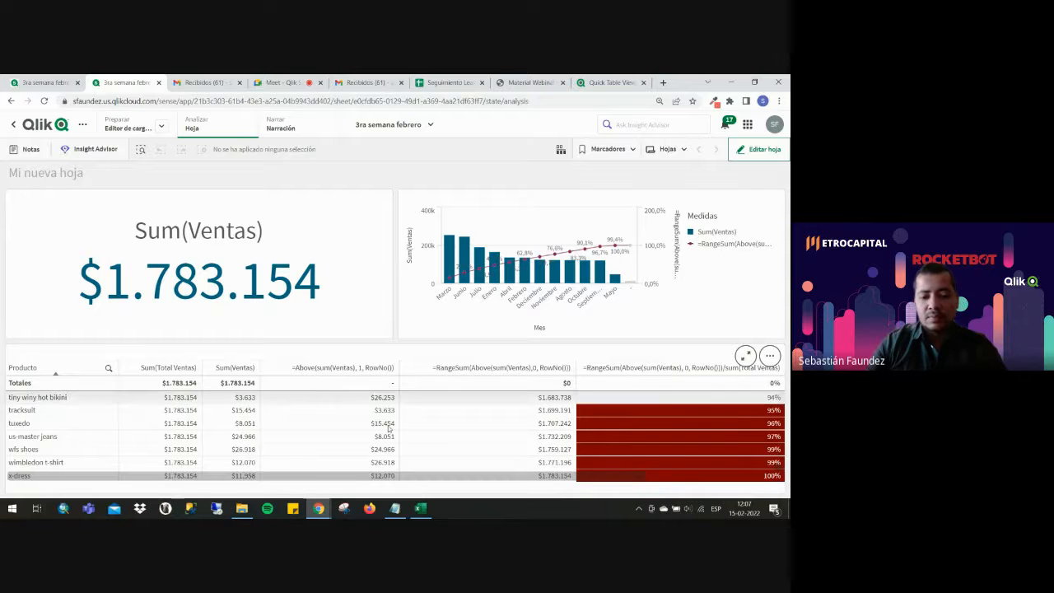
pyautogui.scroll(10, 591, 474)
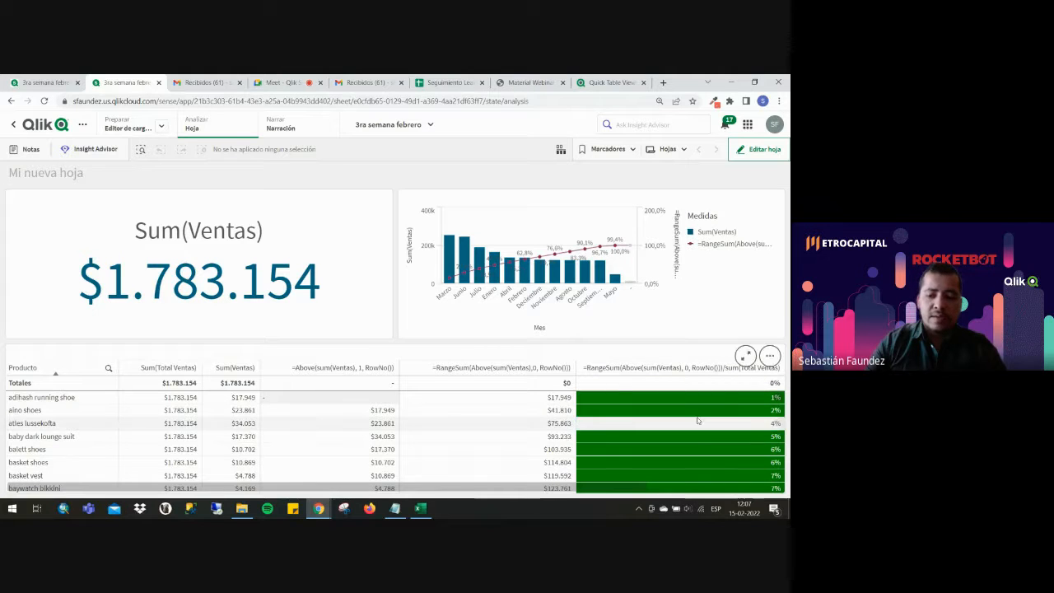
pyautogui.scroll(-2, 698, 421)
pyautogui.scroll(-2, 697, 421)
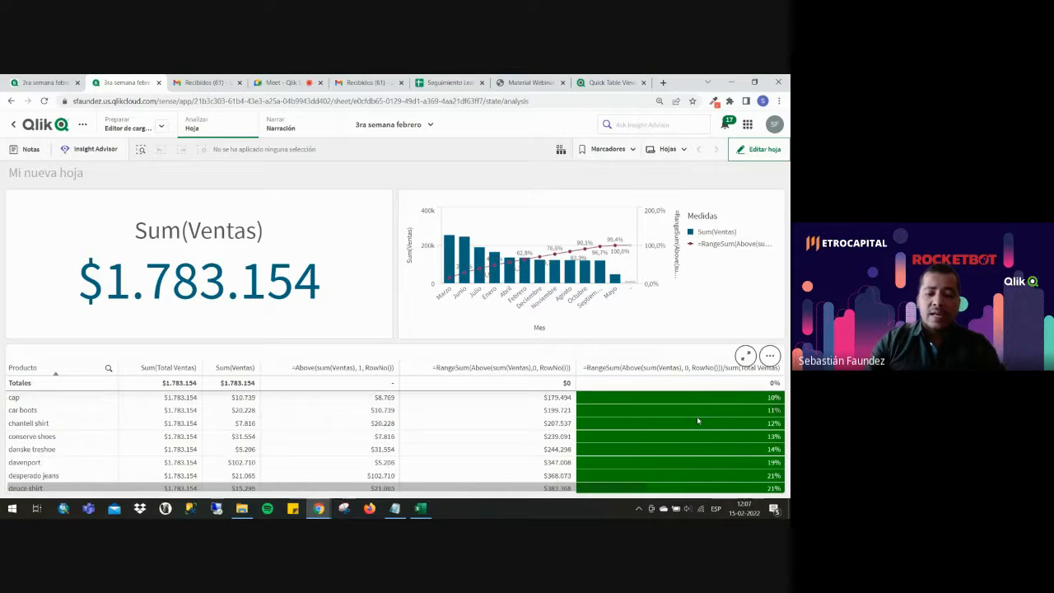
# Examine the cumulative percentage column down to the last product, comparing the rows around the 80% green-to-red colour change.
pyautogui.scroll(-4, 755, 445)
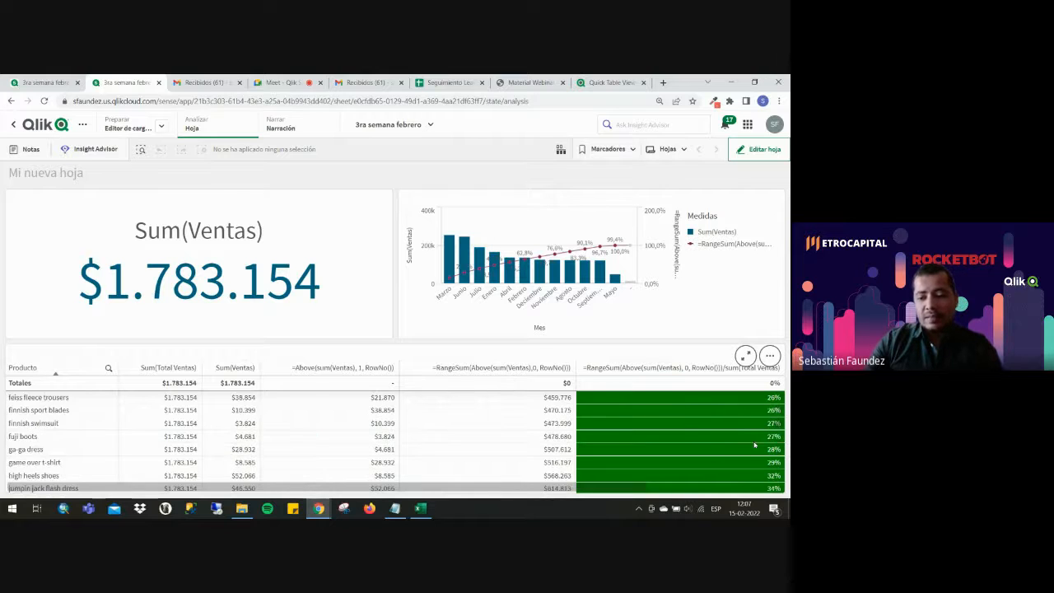
pyautogui.scroll(-10, 755, 445)
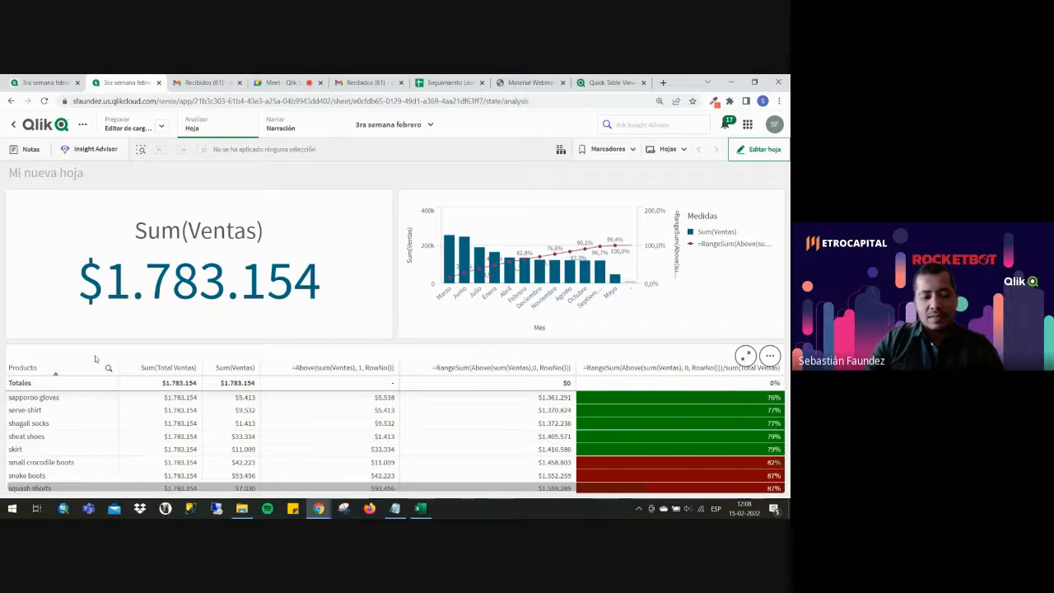
pyautogui.scroll(-2, 659, 430)
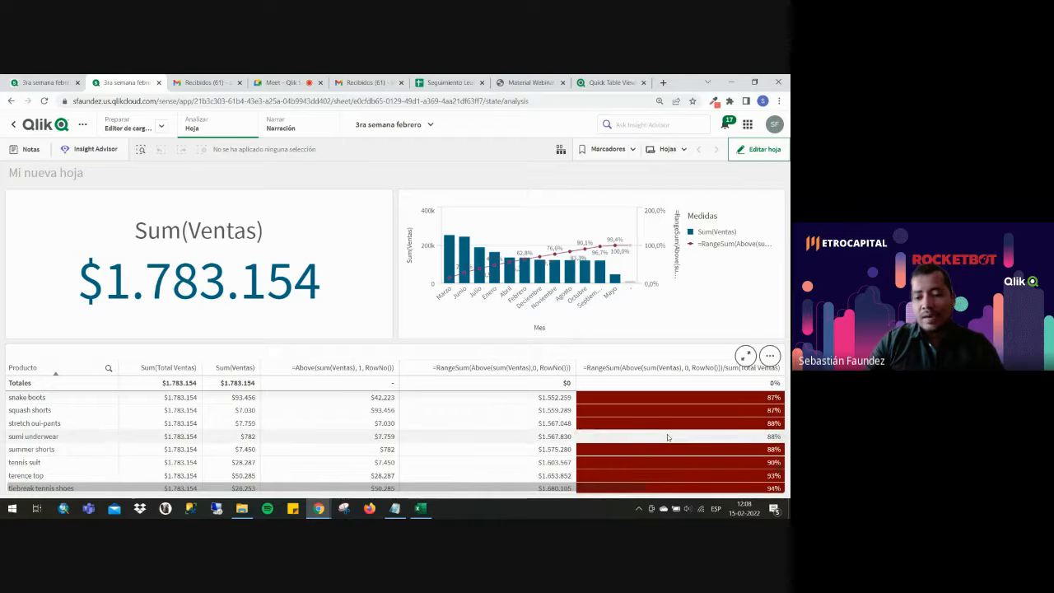
pyautogui.scroll(2, 668, 438)
pyautogui.scroll(-2, 600, 461)
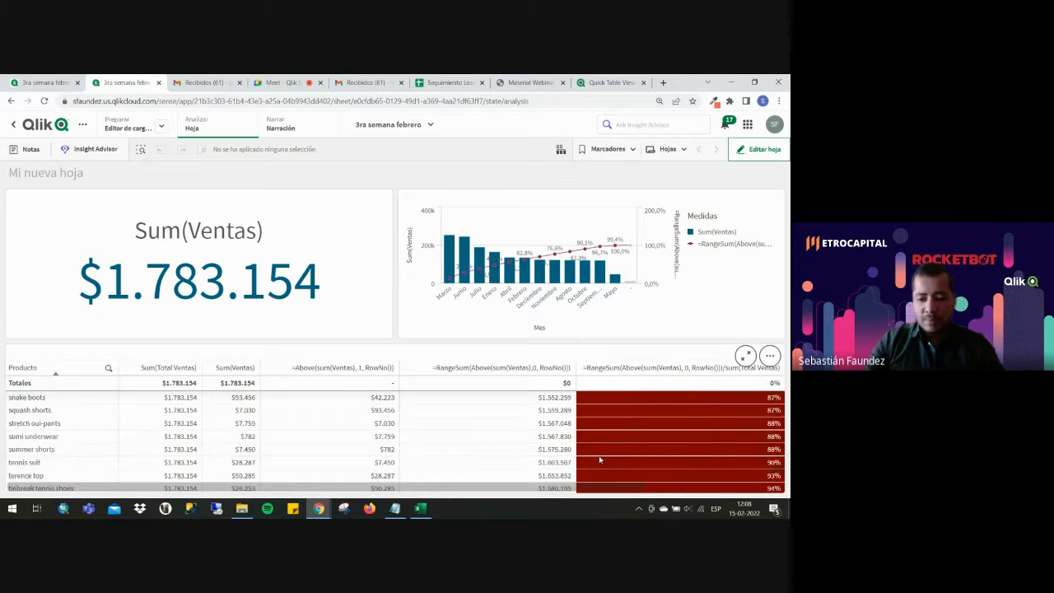
pyautogui.scroll(2, 271, 433)
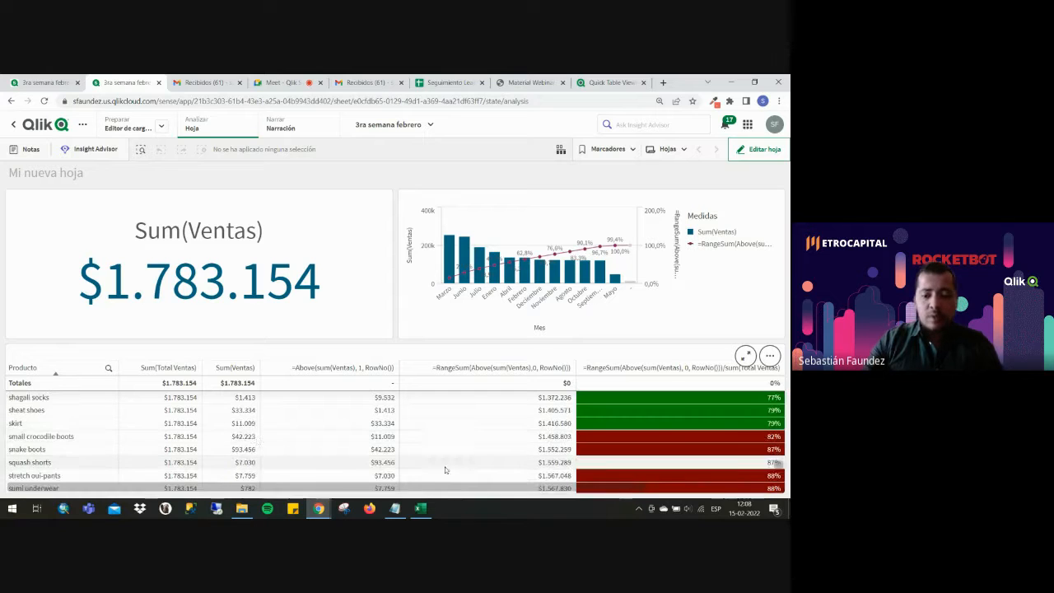
pyautogui.scroll(-5, 511, 449)
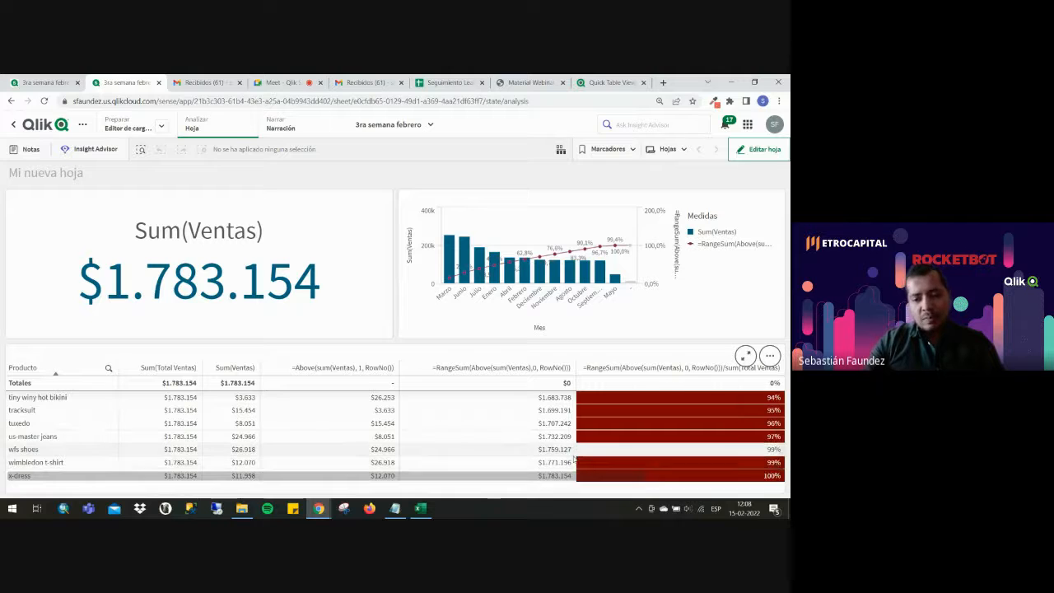
pyautogui.scroll(3, 568, 457)
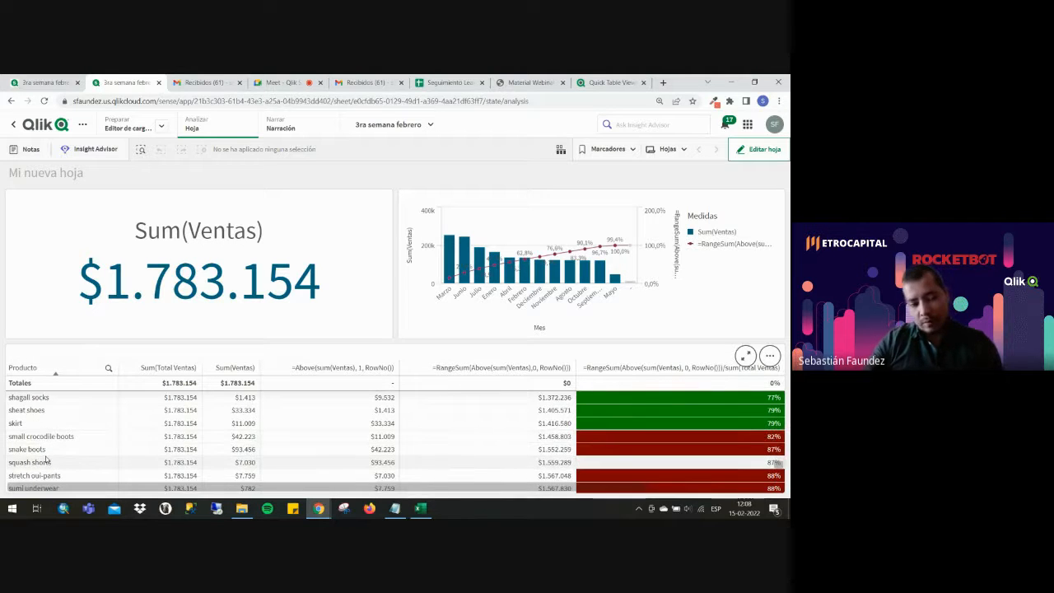
pyautogui.scroll(-3, 115, 445)
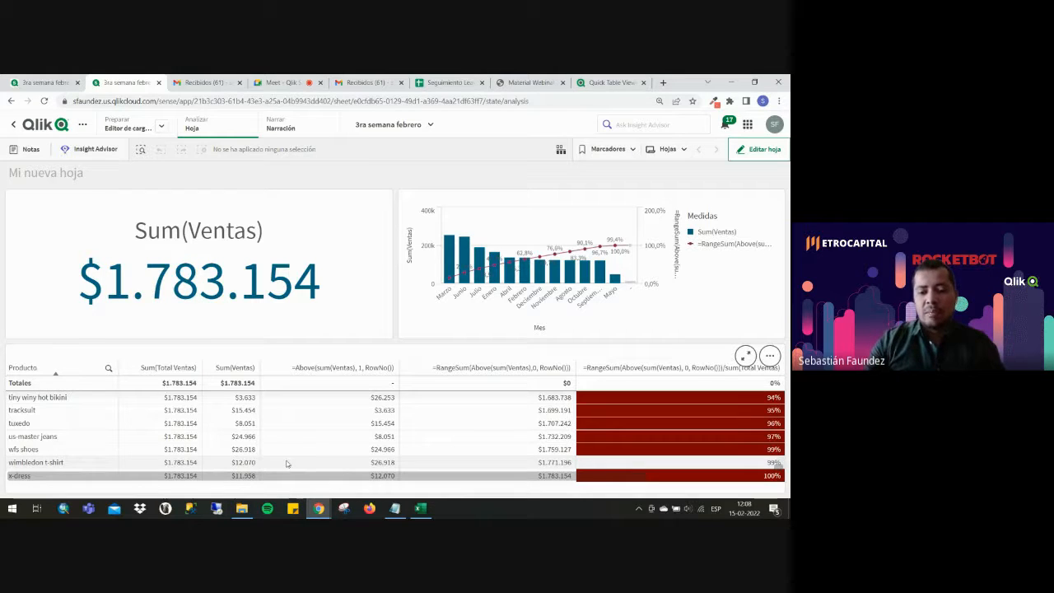
pyautogui.scroll(3, 314, 452)
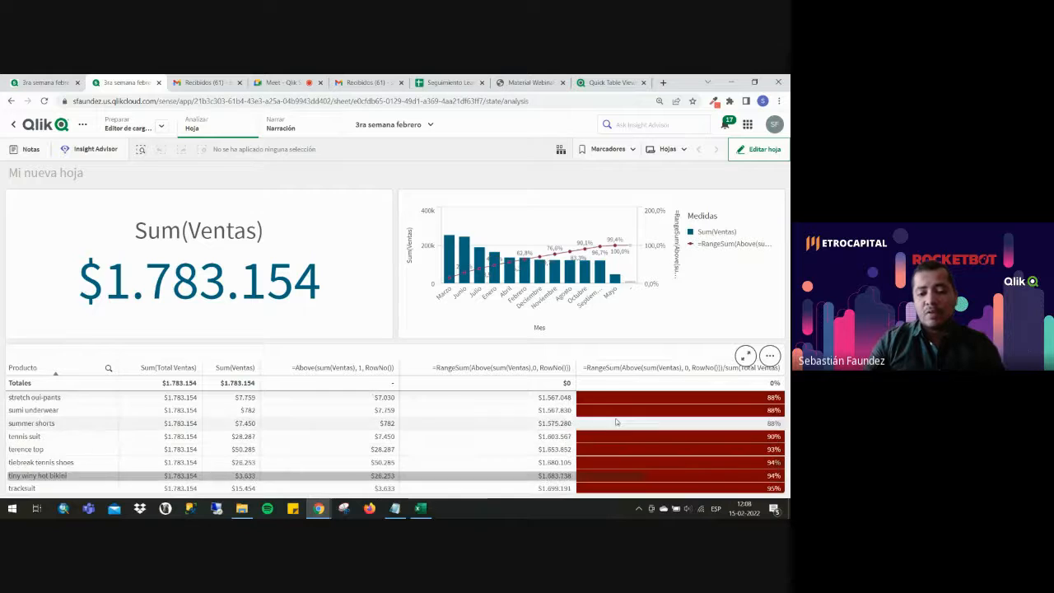
pyautogui.scroll(3, 616, 422)
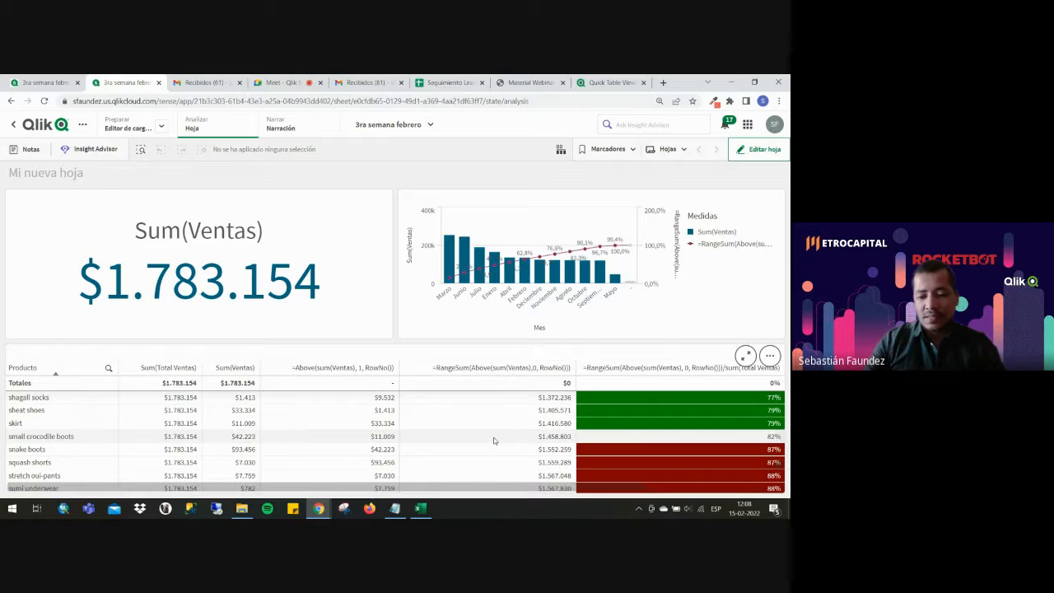
pyautogui.scroll(-5, 495, 441)
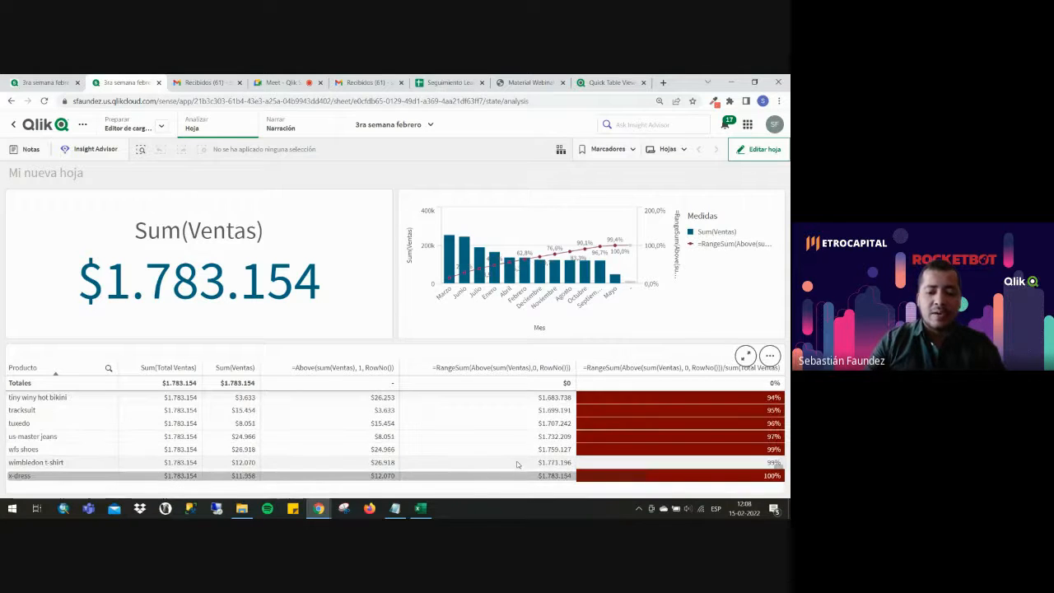
pyautogui.scroll(3, 508, 471)
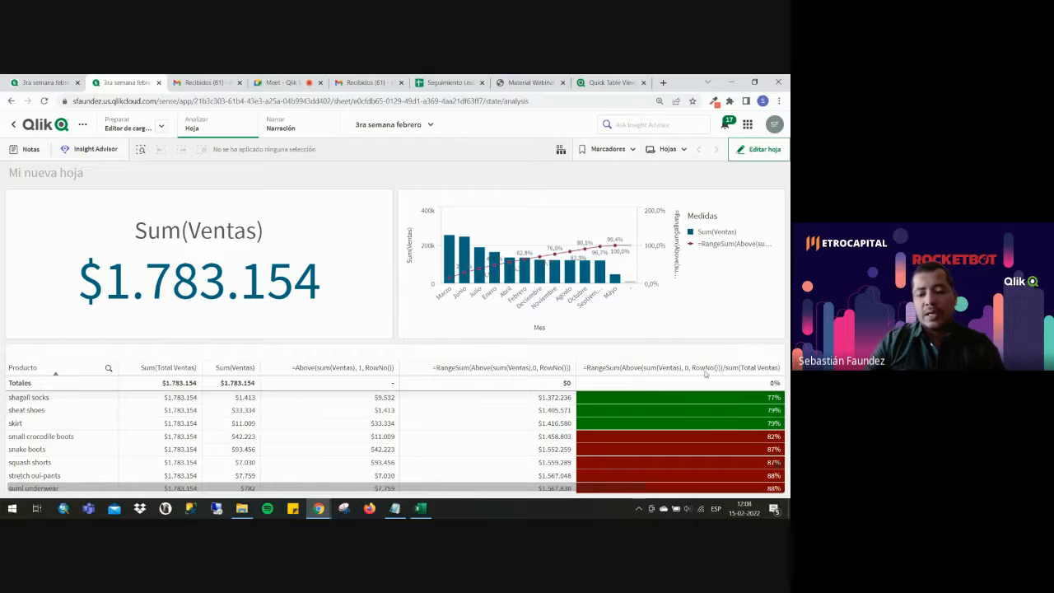
# Reopen the sheet for editing, title the product table "Gráfico estilo pareto" and finish editing.
pyautogui.click(755, 151)
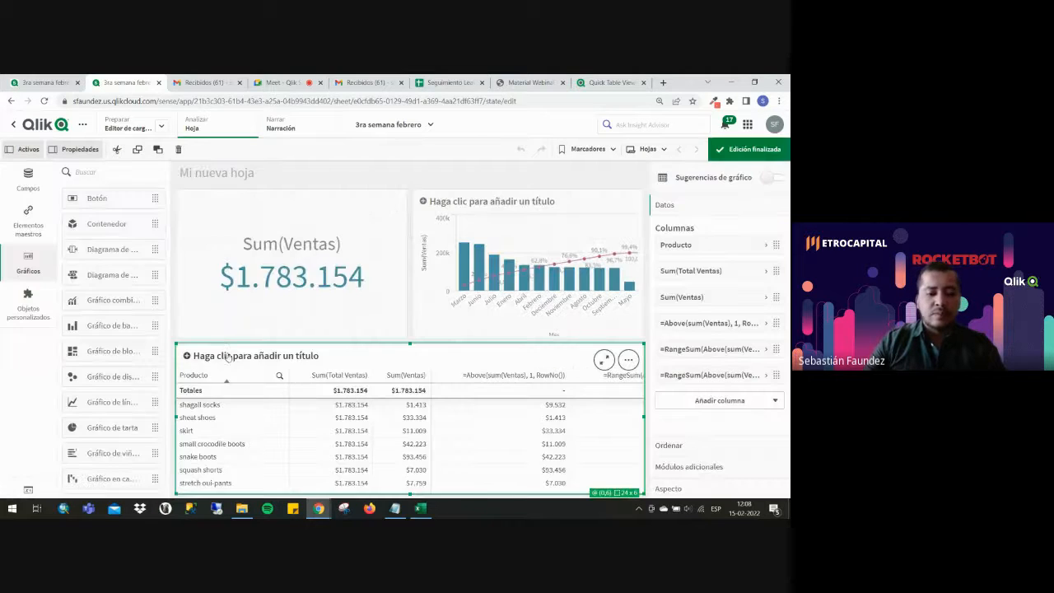
pyautogui.click(223, 357)
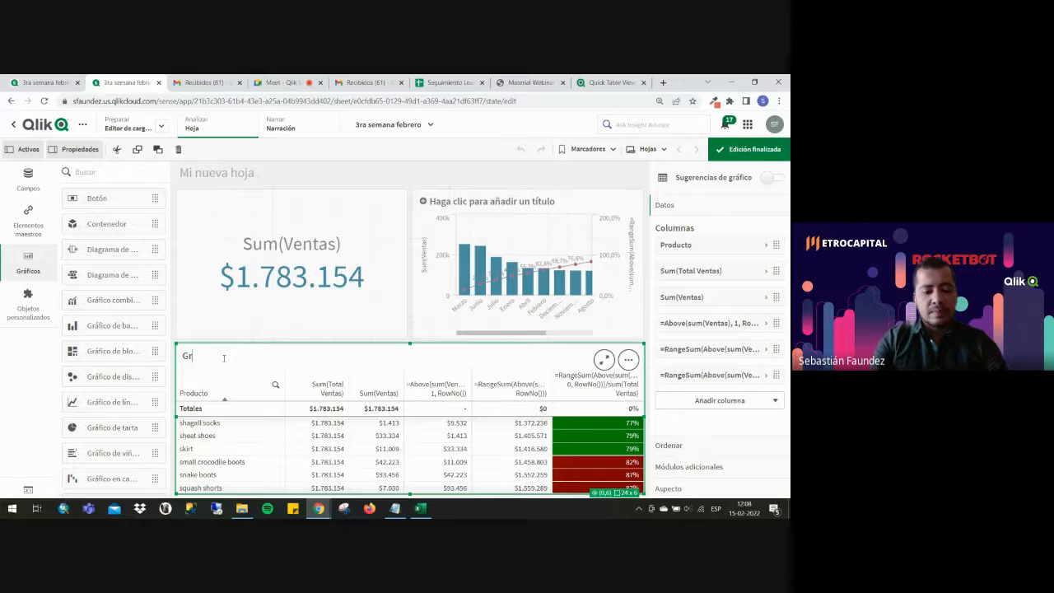
pyautogui.write('Gráfico estilo pareto')
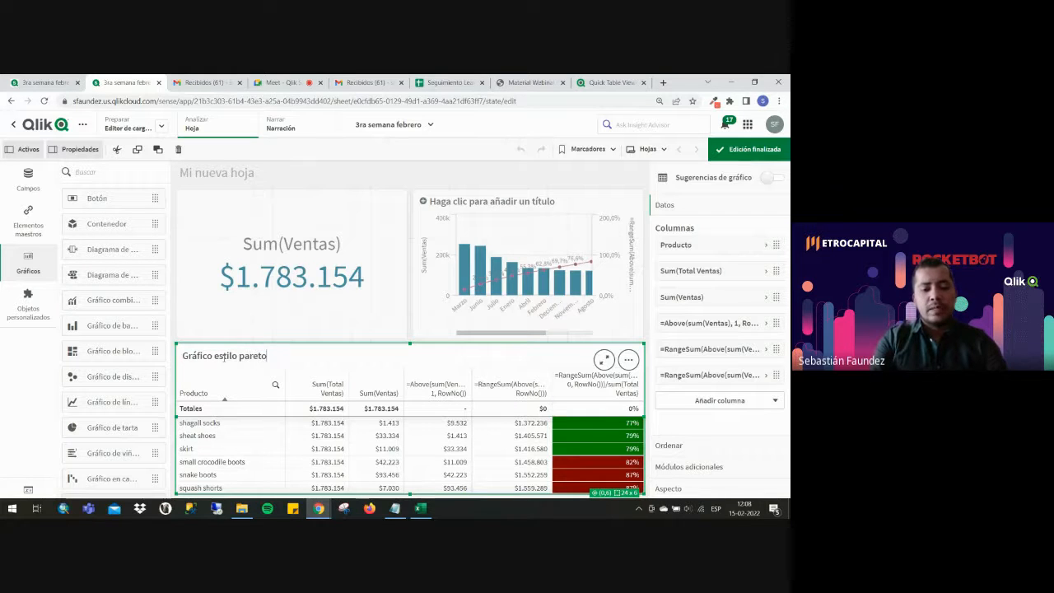
pyautogui.click(745, 149)
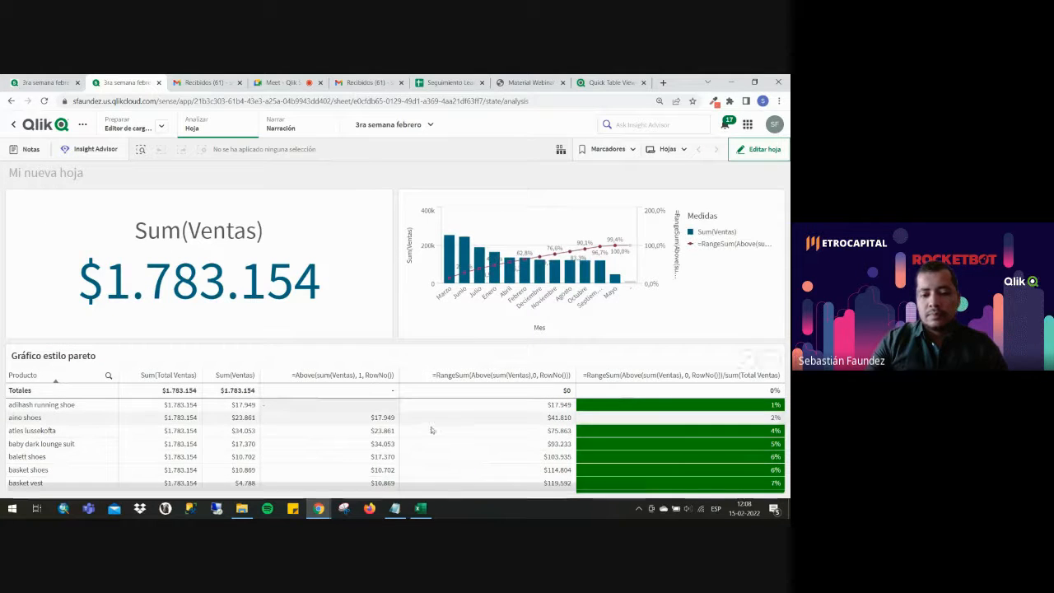
# Change the offset in the table's Above column to 0, giving =Above(sum(Ventas), 0, RowNo()), and finish editing the sheet.
pyautogui.click(752, 154)
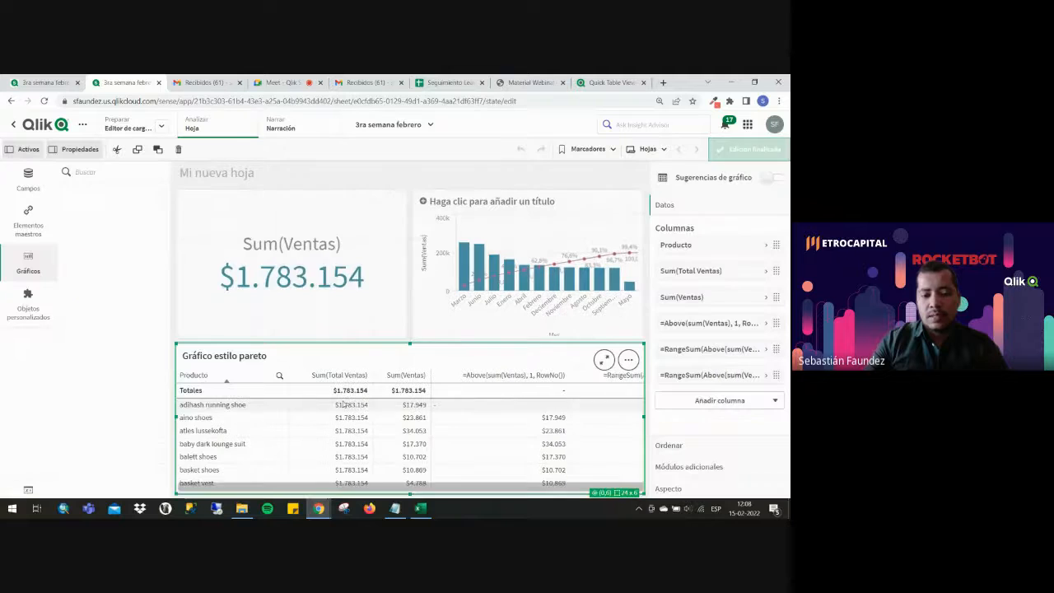
pyautogui.click(740, 325)
pyautogui.moveTo(732, 359); pyautogui.dragTo(736, 358)
pyautogui.click(708, 357)
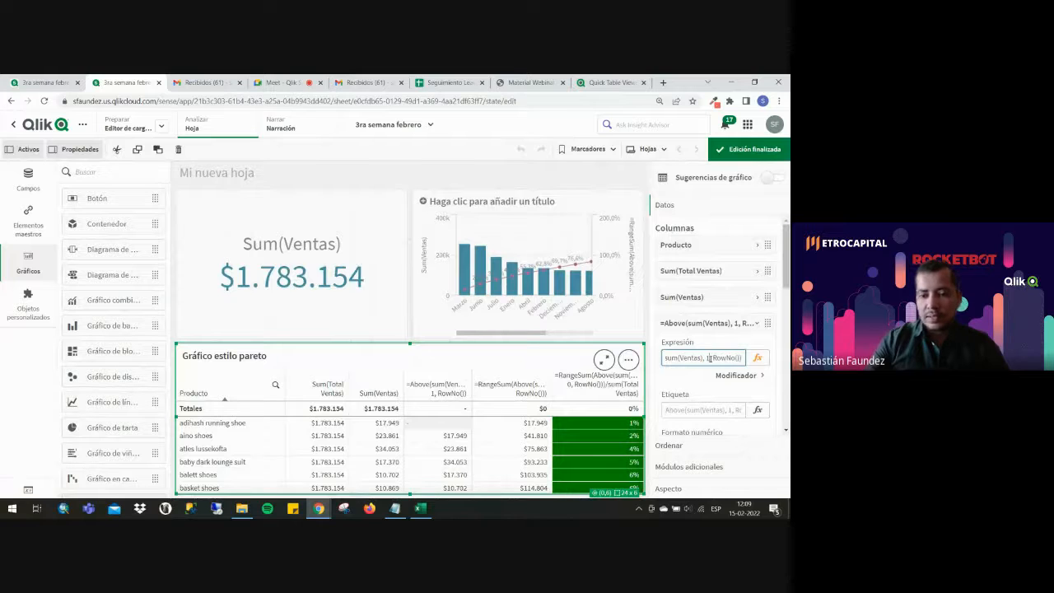
pyautogui.press('Return')
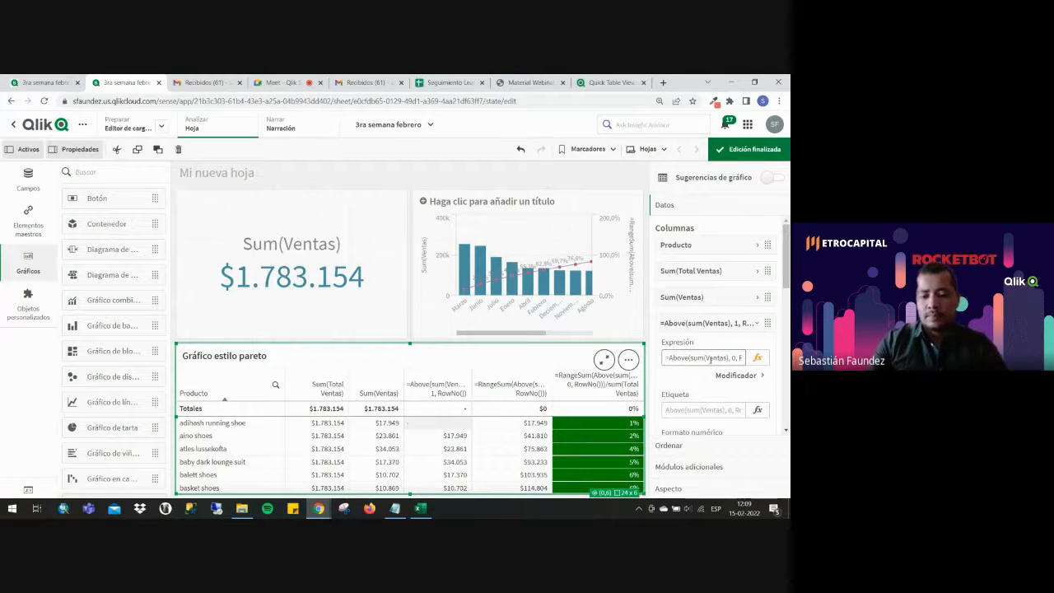
pyautogui.click(753, 149)
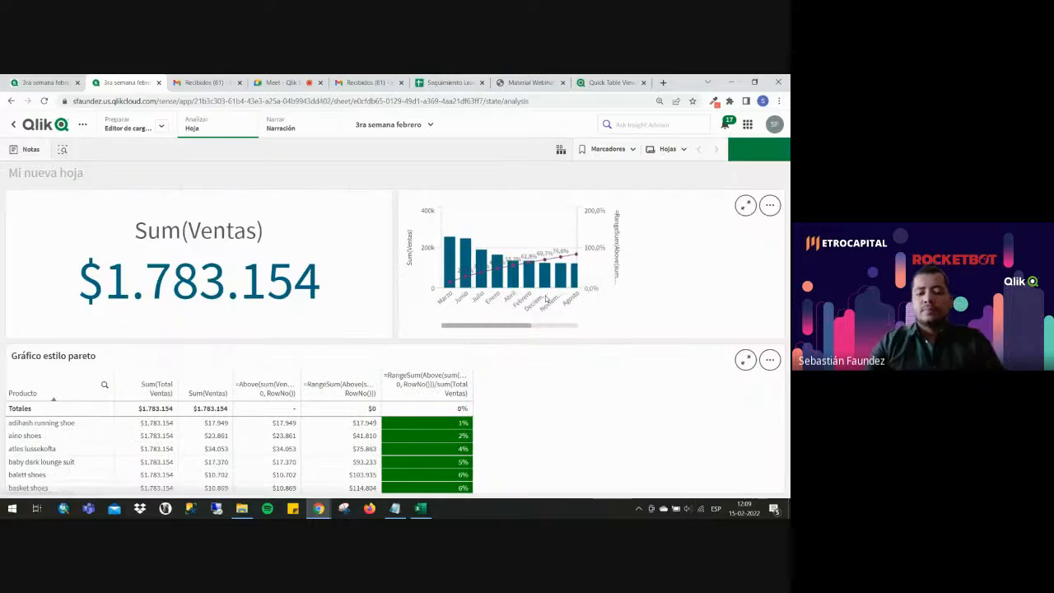
# View the Pareto table full size, examine its columns down to the last product, and return to the sheet.
pyautogui.click(745, 360)
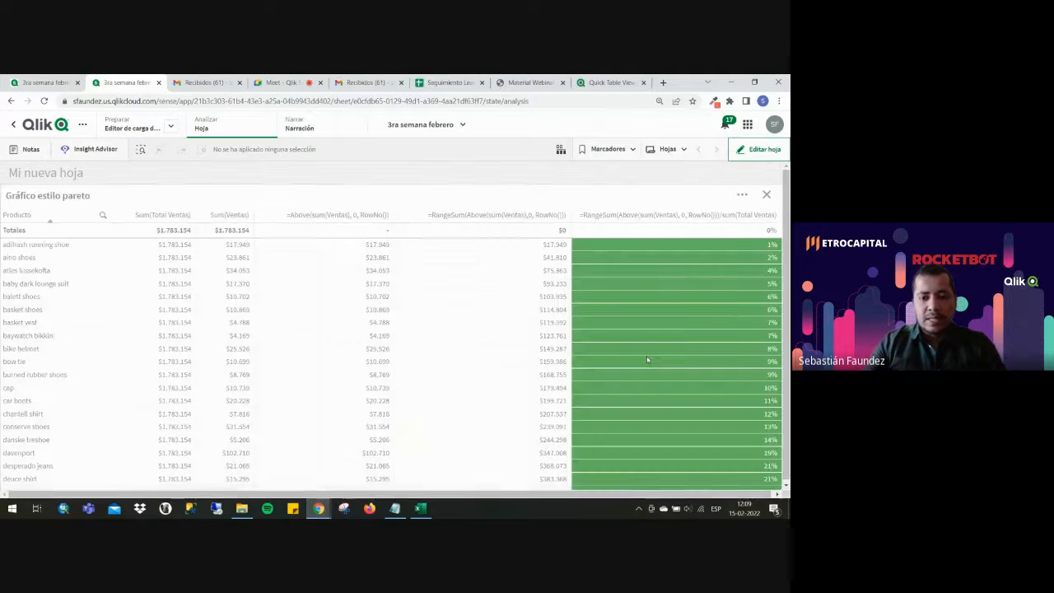
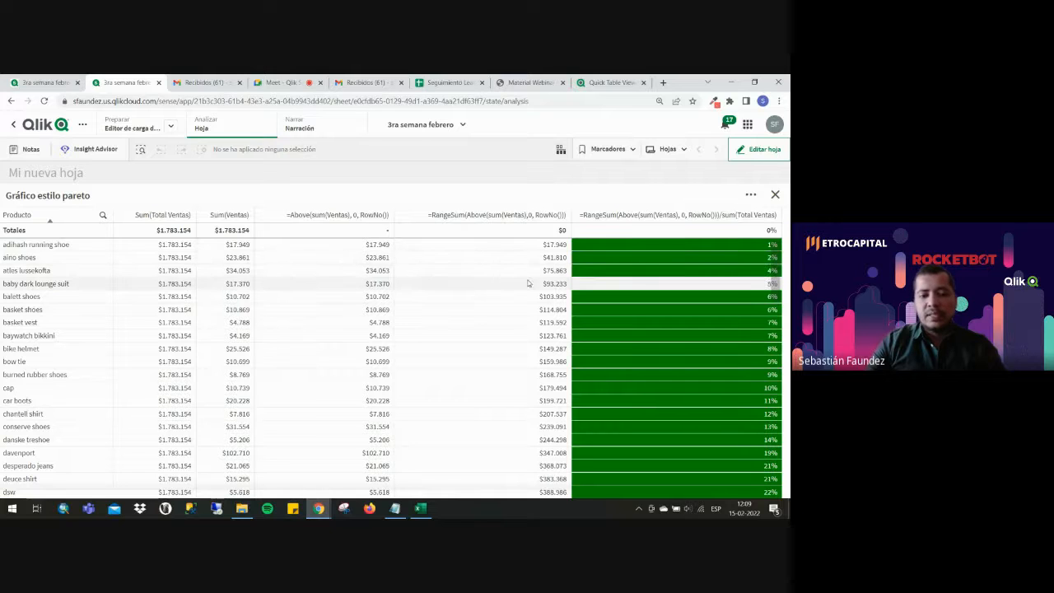
pyautogui.scroll(-20, 555, 388)
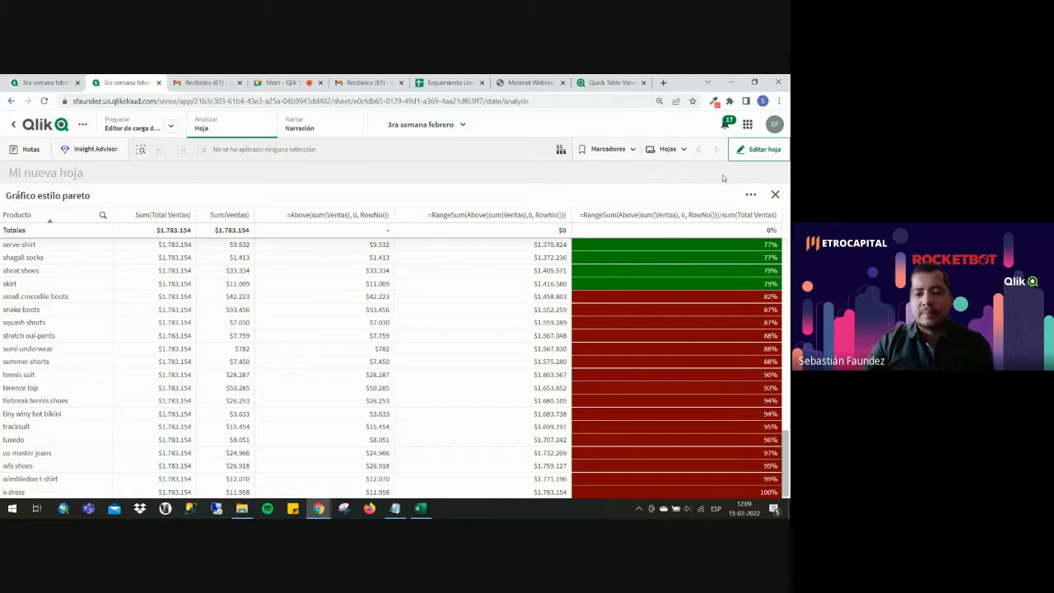
pyautogui.click(776, 196)
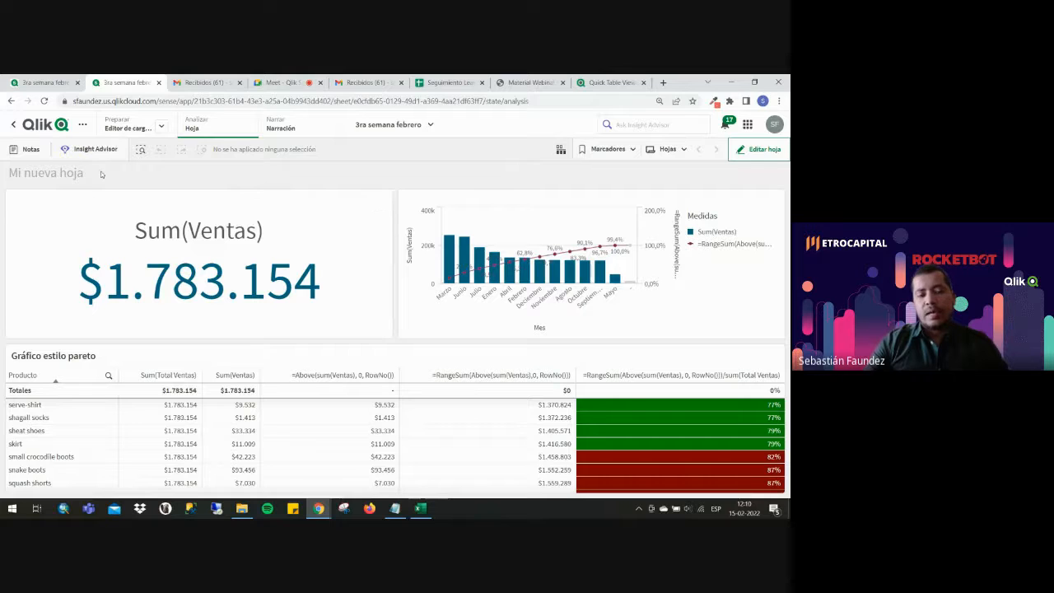
pyautogui.click(748, 153)
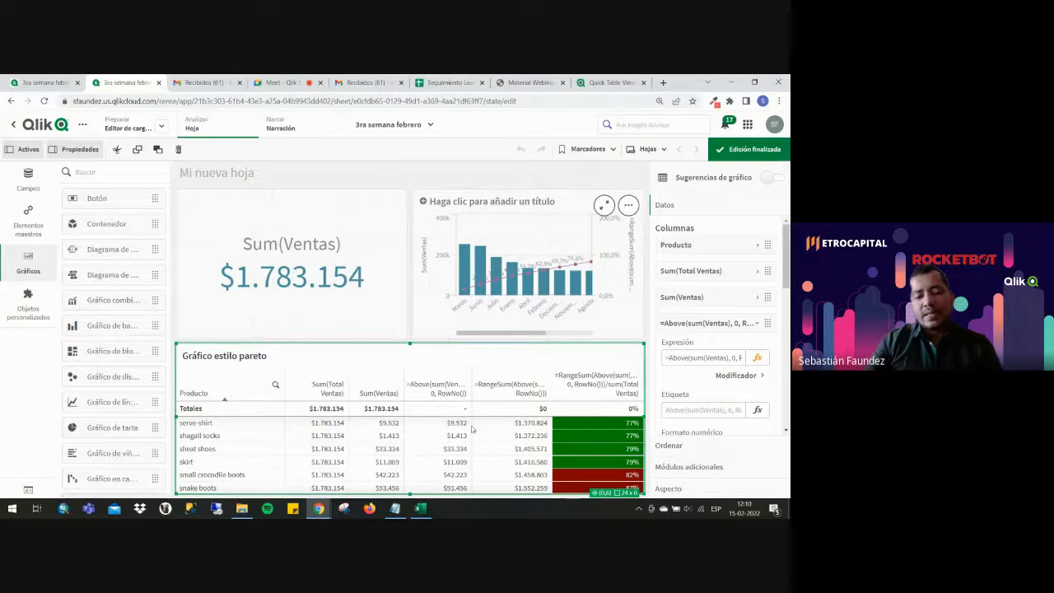
pyautogui.click(587, 251)
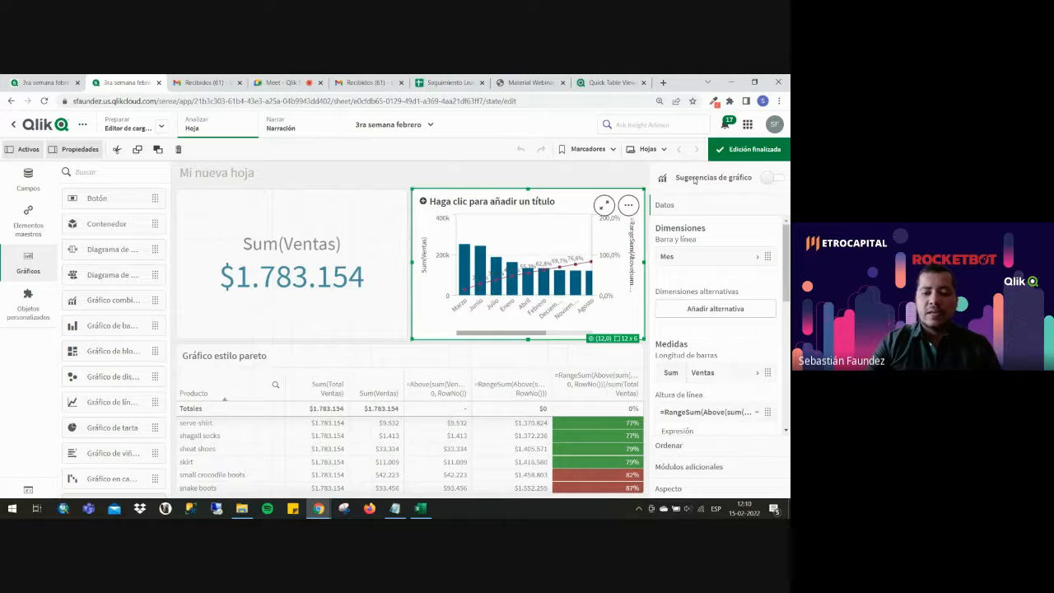
pyautogui.click(748, 149)
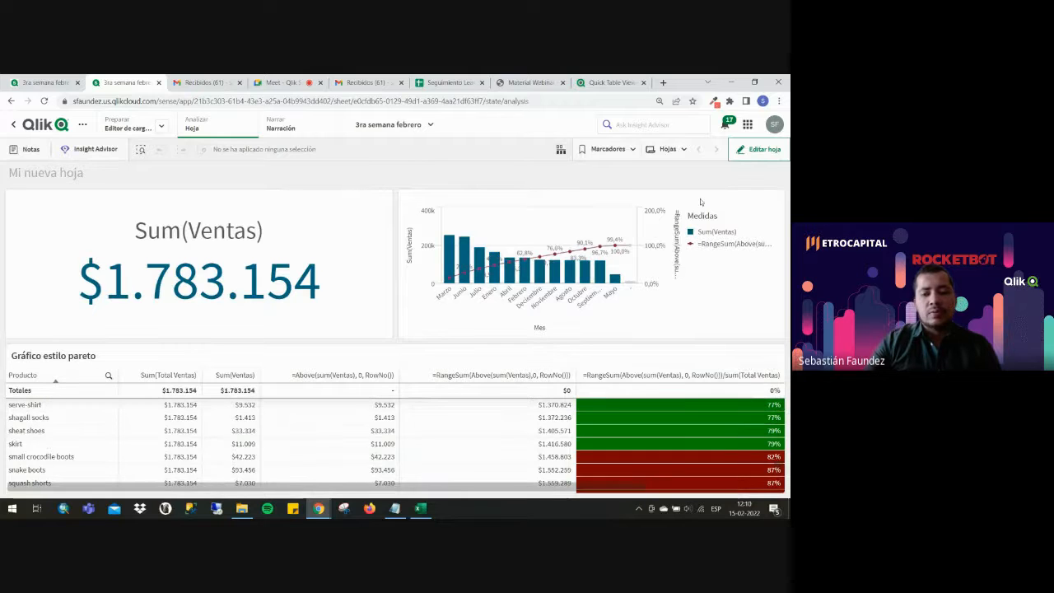
# Reopen the sheet for editing and convert the "Gráfico estilo pareto" table into a pivot table (Tabla pivotante).
pyautogui.click(759, 149)
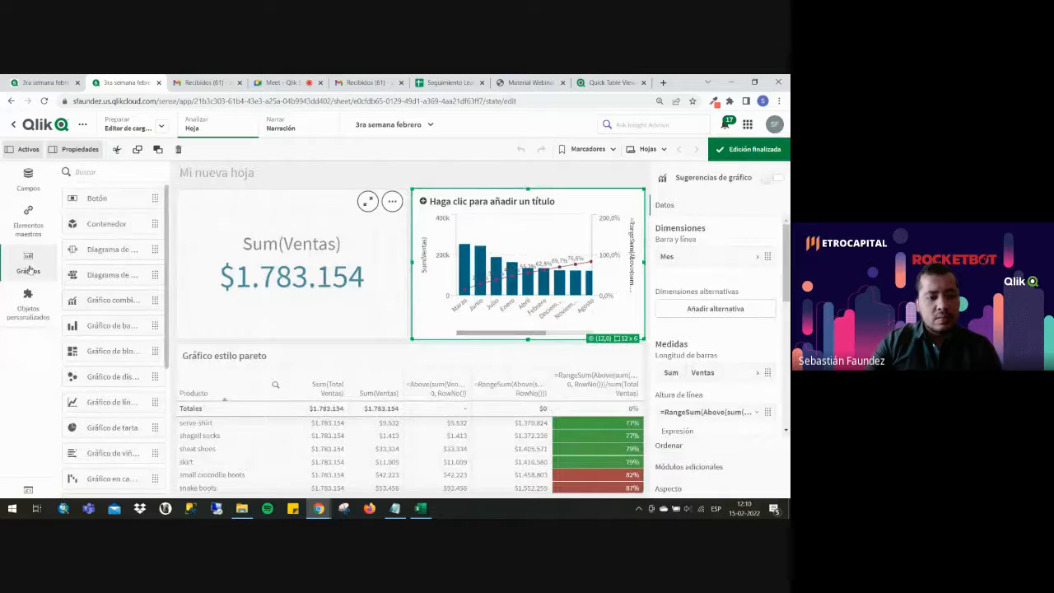
pyautogui.scroll(-5, 107, 374)
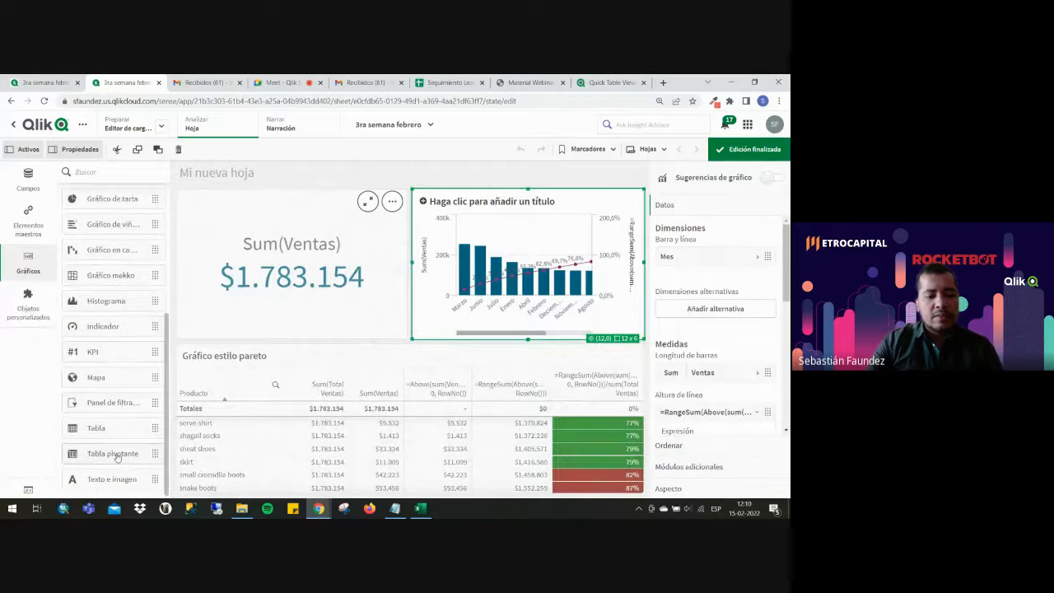
pyautogui.moveTo(116, 458); pyautogui.dragTo(419, 406)
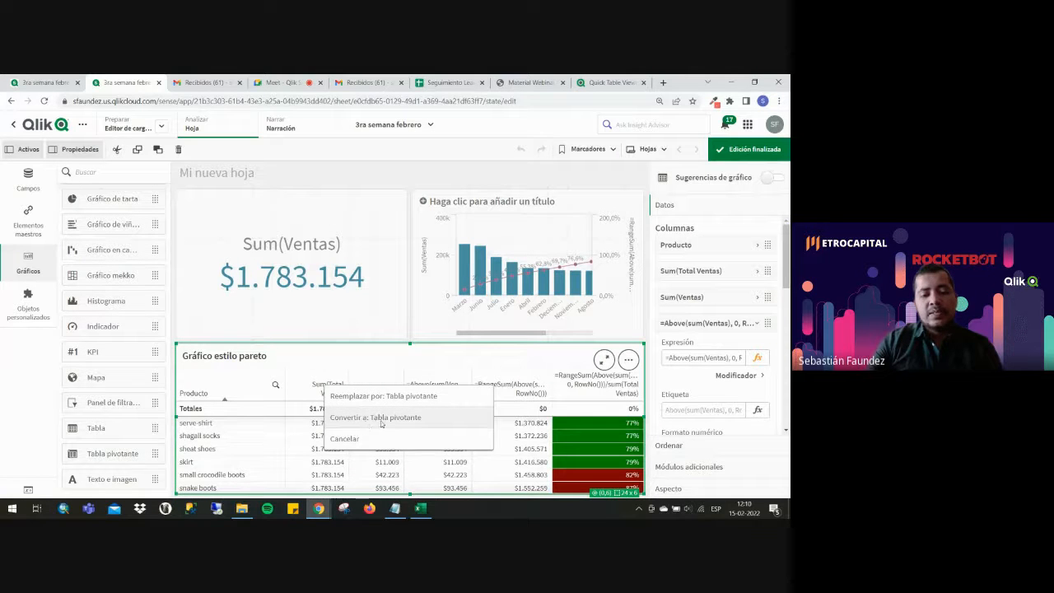
pyautogui.click(398, 418)
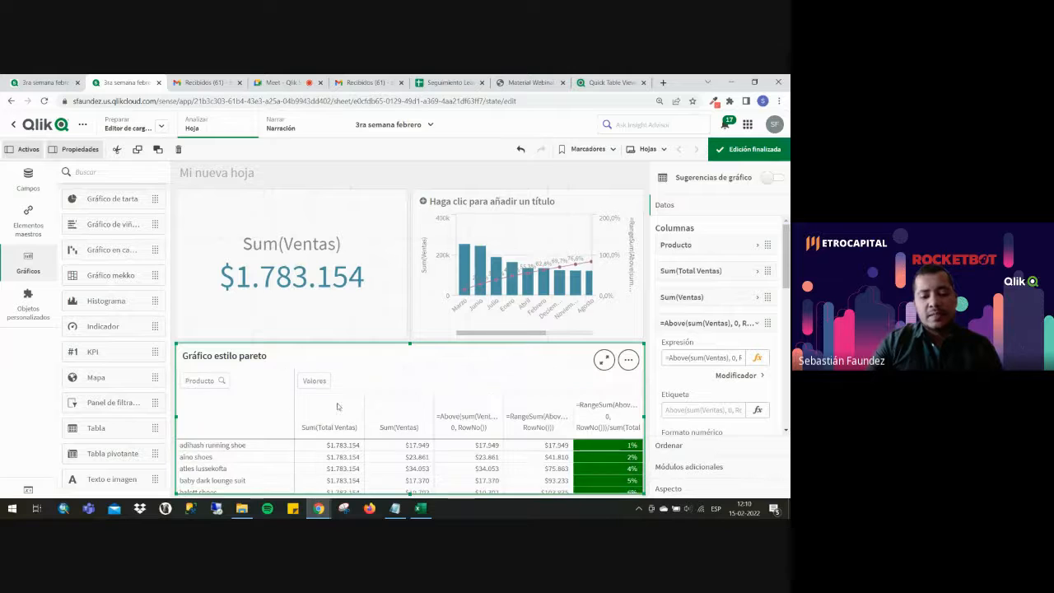
# Add Categoria as a row dimension of the pivot table and place it above Producto.
pyautogui.click(715, 284)
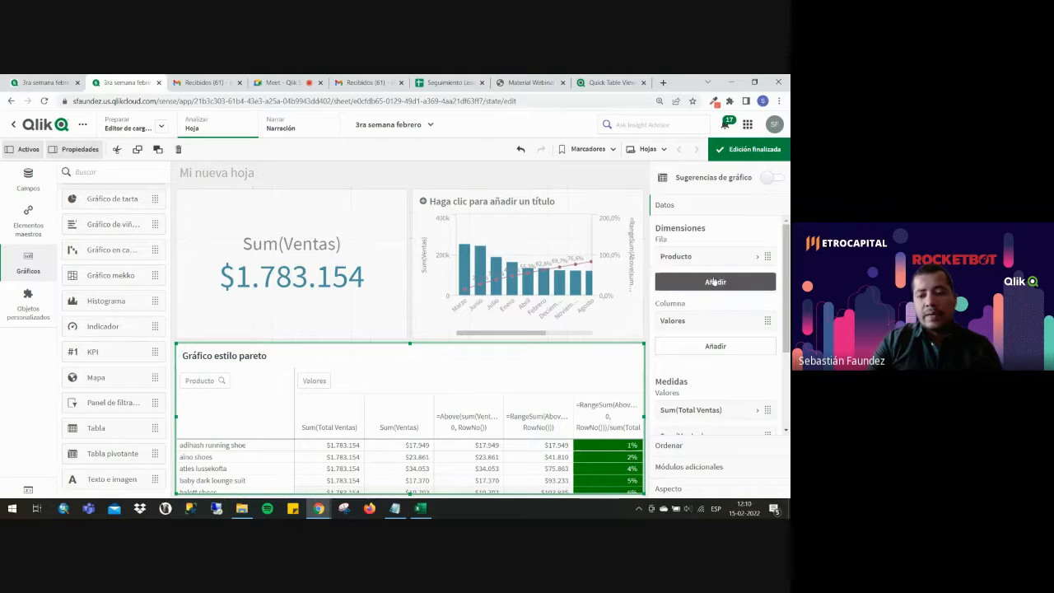
pyautogui.write('cat')
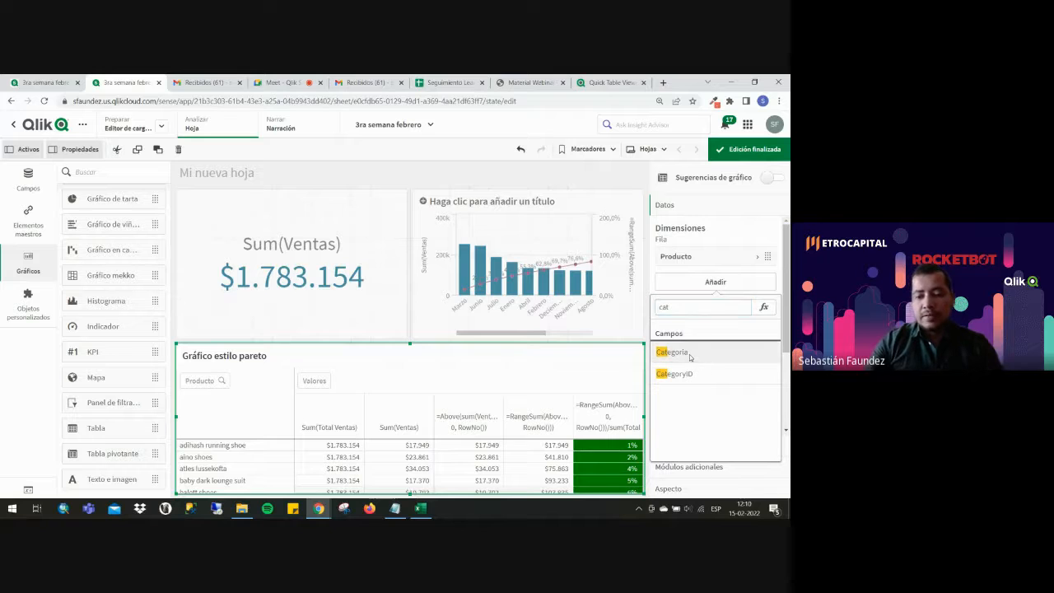
pyautogui.click(690, 353)
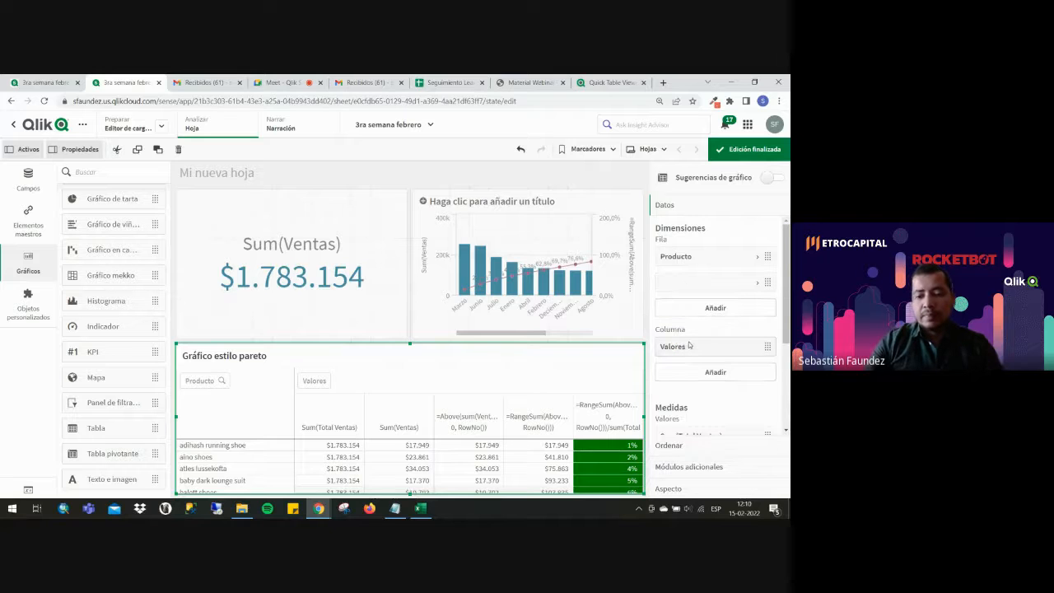
pyautogui.moveTo(692, 282); pyautogui.dragTo(693, 249)
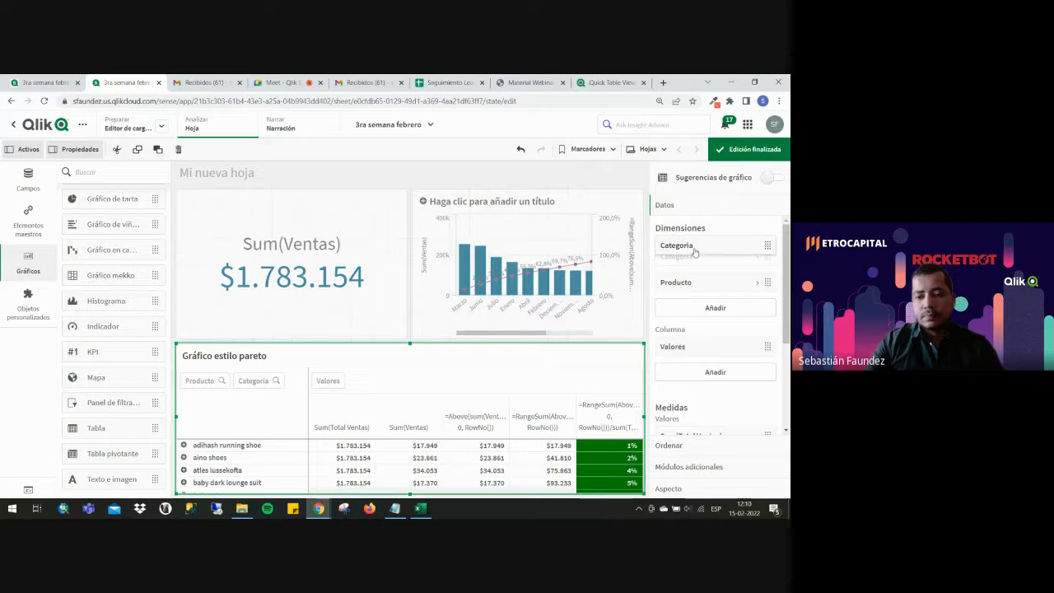
# Finish editing the sheet, look over the category rows of the "Gráfico estilo pareto" pivot table, and show it full size.
pyautogui.click(745, 150)
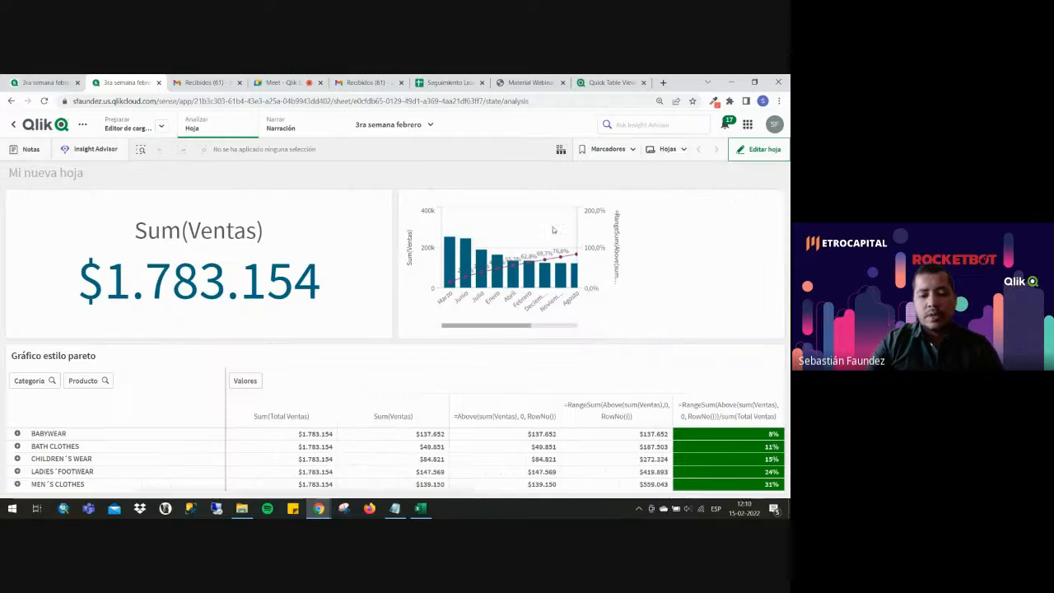
pyautogui.scroll(-1, 696, 428)
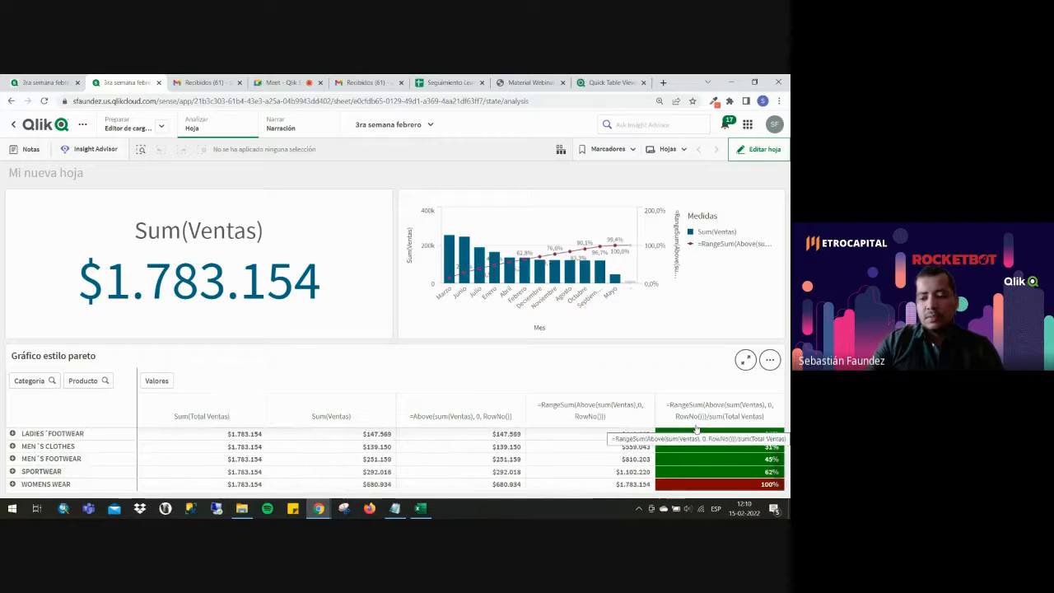
pyautogui.scroll(-1, 698, 435)
pyautogui.click(747, 361)
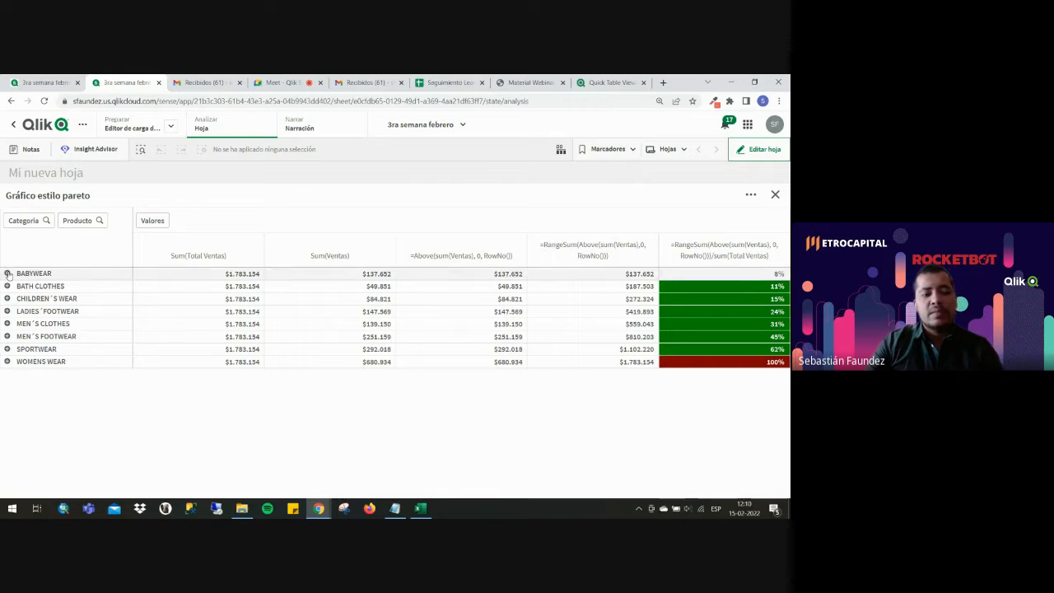
# Expand all categories of the pivot table and examine the accumulated values by product within each category.
pyautogui.rightClick(64, 286)
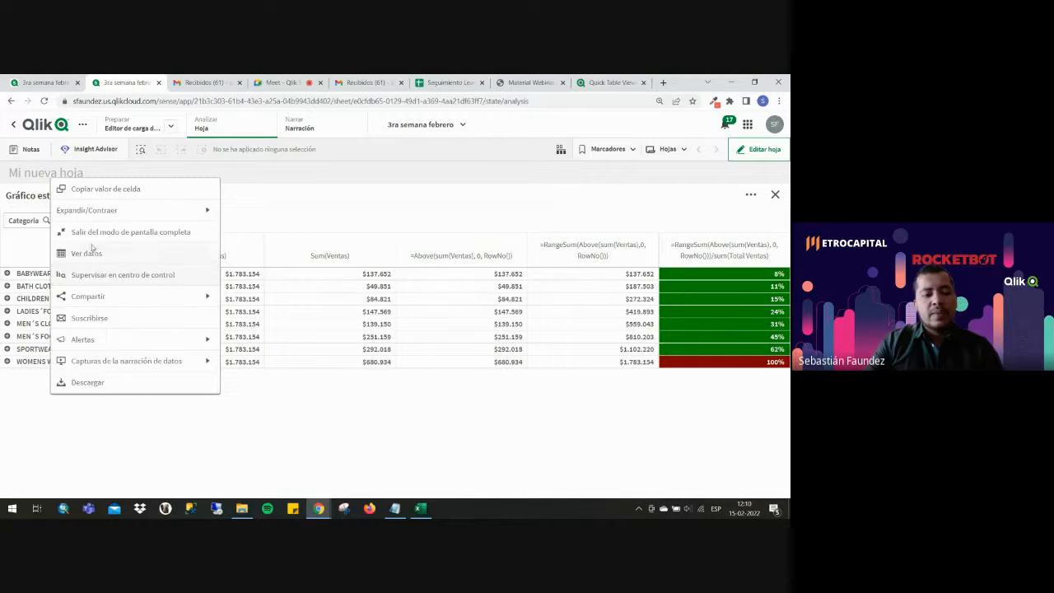
pyautogui.click(197, 211)
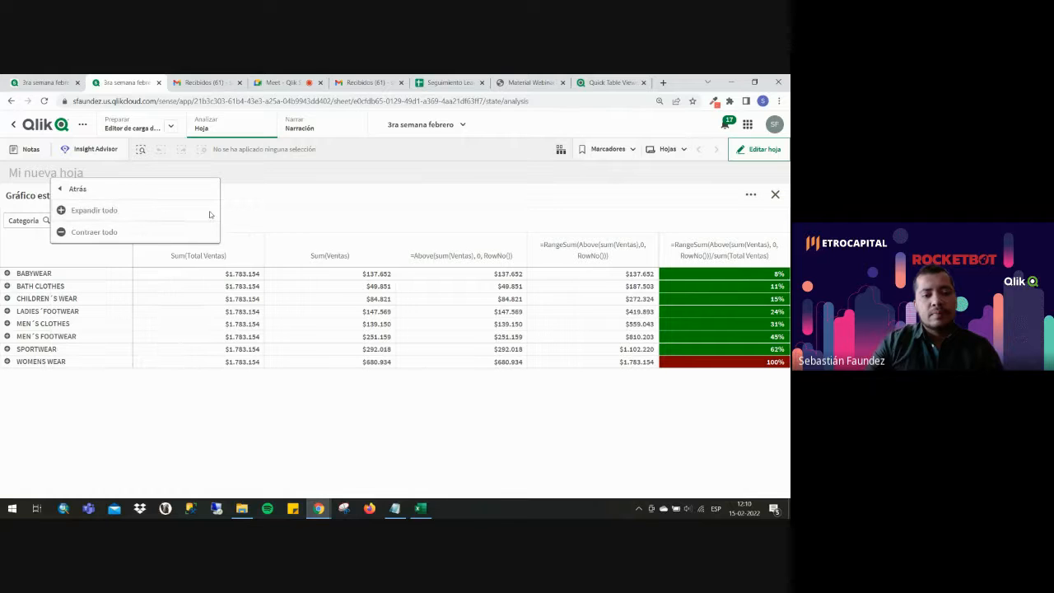
pyautogui.click(207, 213)
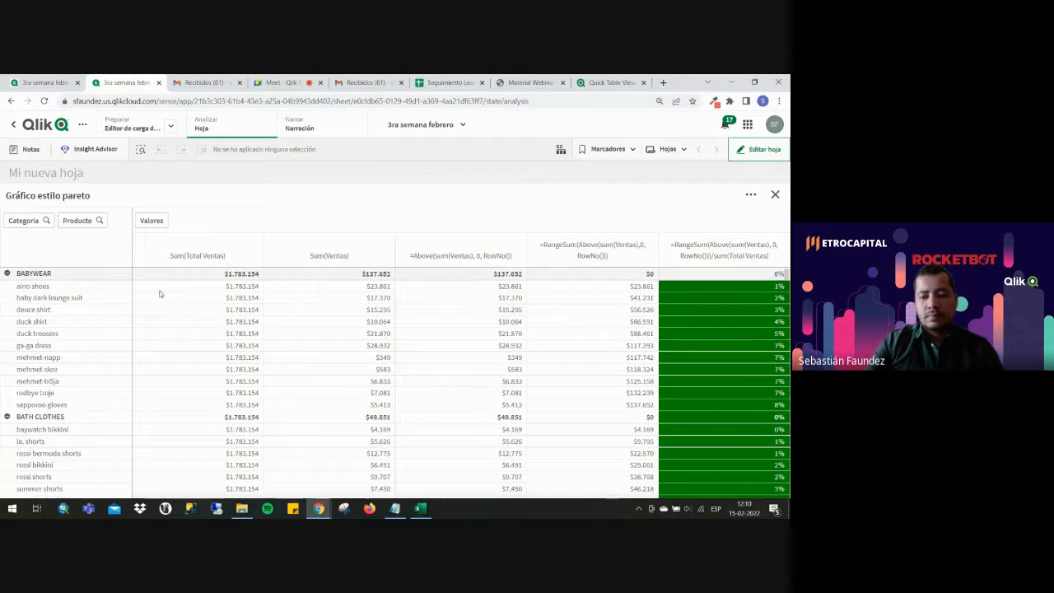
pyautogui.scroll(-5, 181, 360)
pyautogui.scroll(-10, 184, 361)
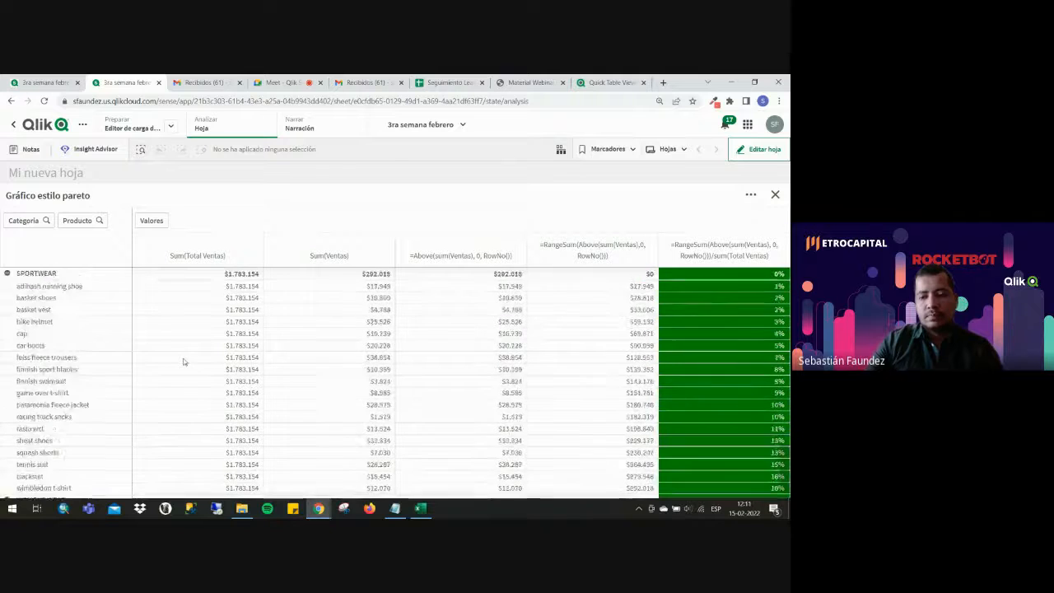
pyautogui.scroll(15, 186, 365)
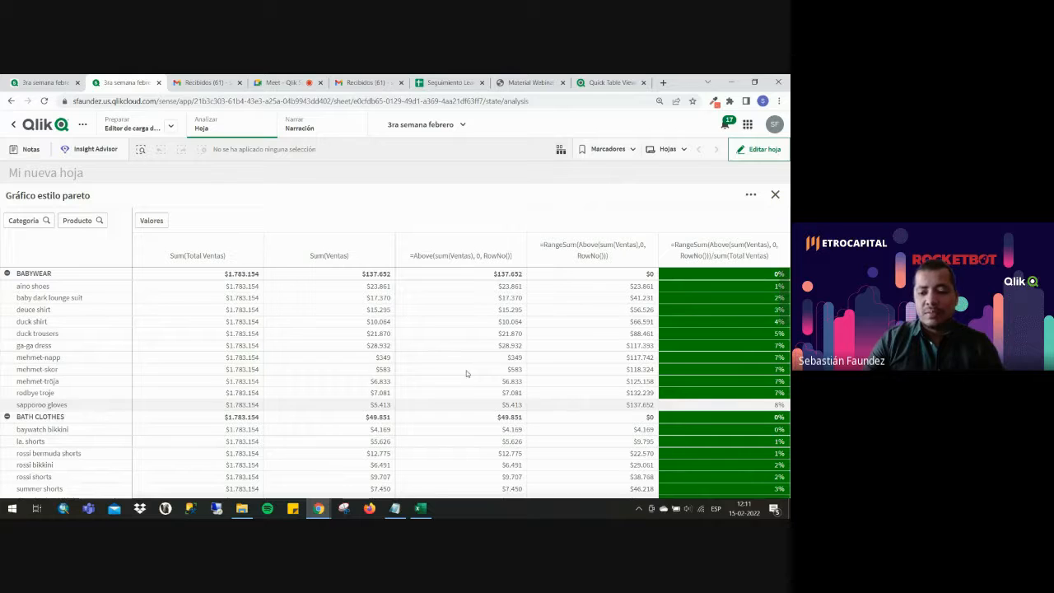
# Remove Categoria from the pivot table's row dimensions, finish editing, and examine the accumulated percentages down to the last product.
pyautogui.click(756, 153)
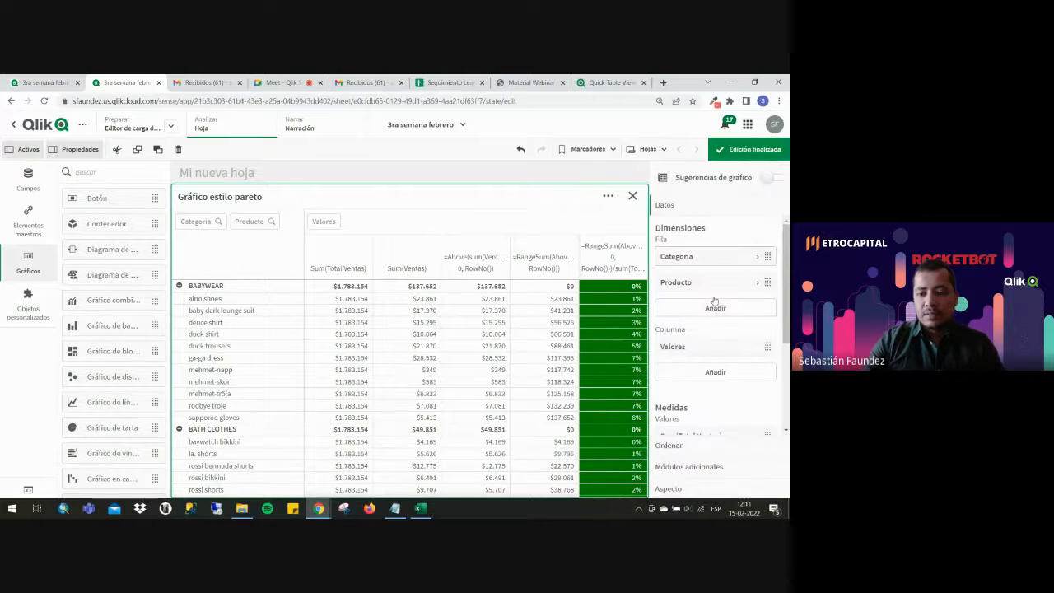
pyautogui.click(745, 149)
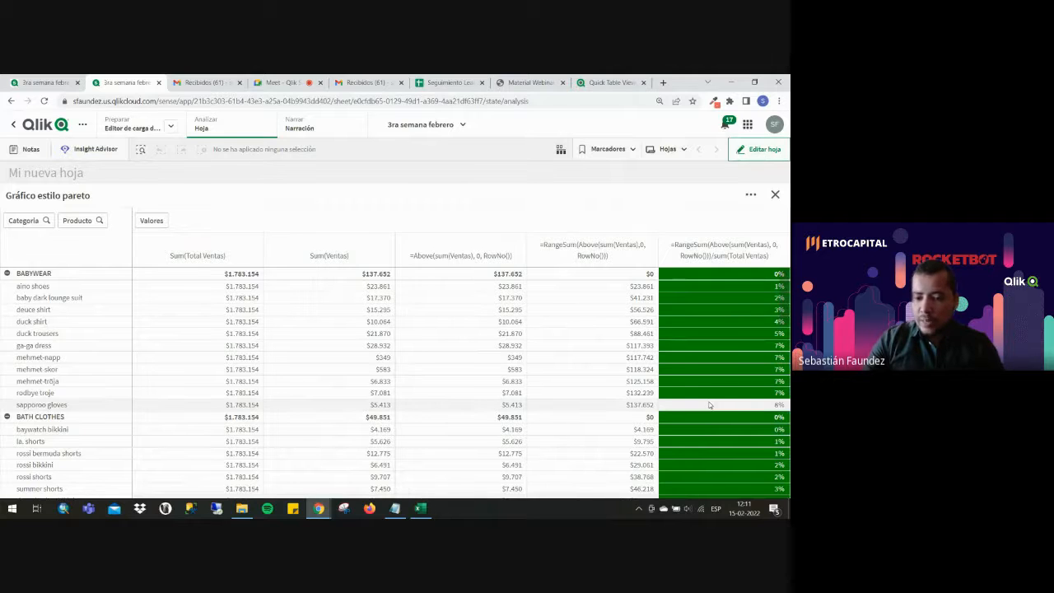
pyautogui.click(762, 150)
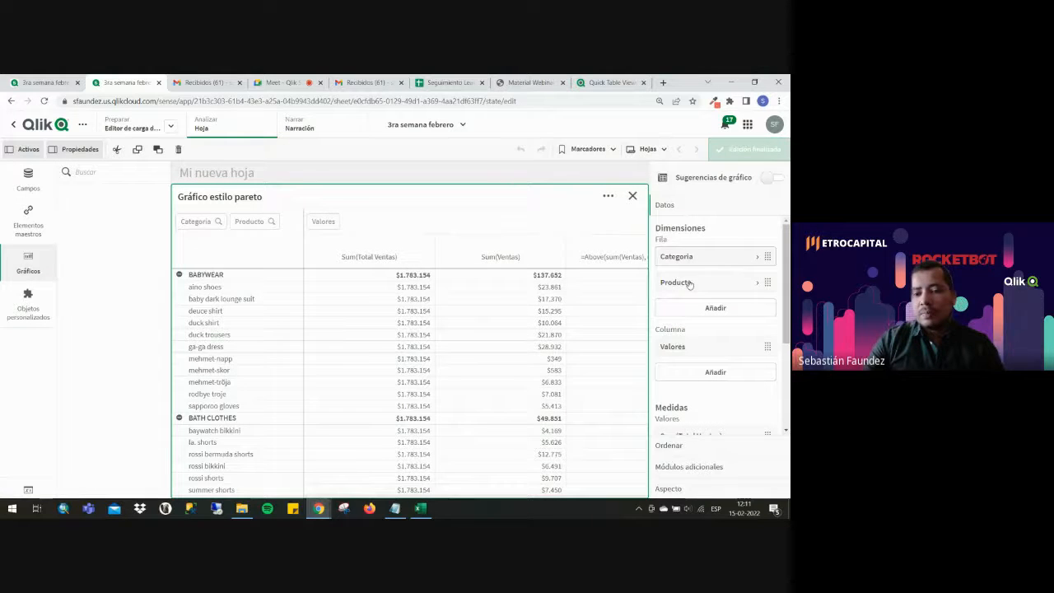
pyautogui.rightClick(689, 260)
pyautogui.click(694, 250)
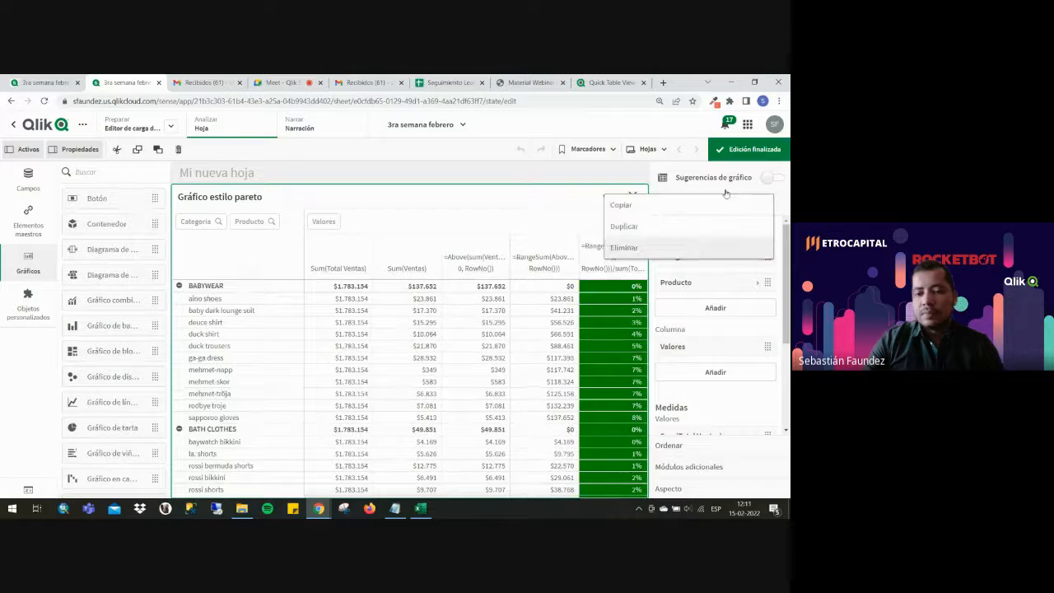
pyautogui.click(743, 150)
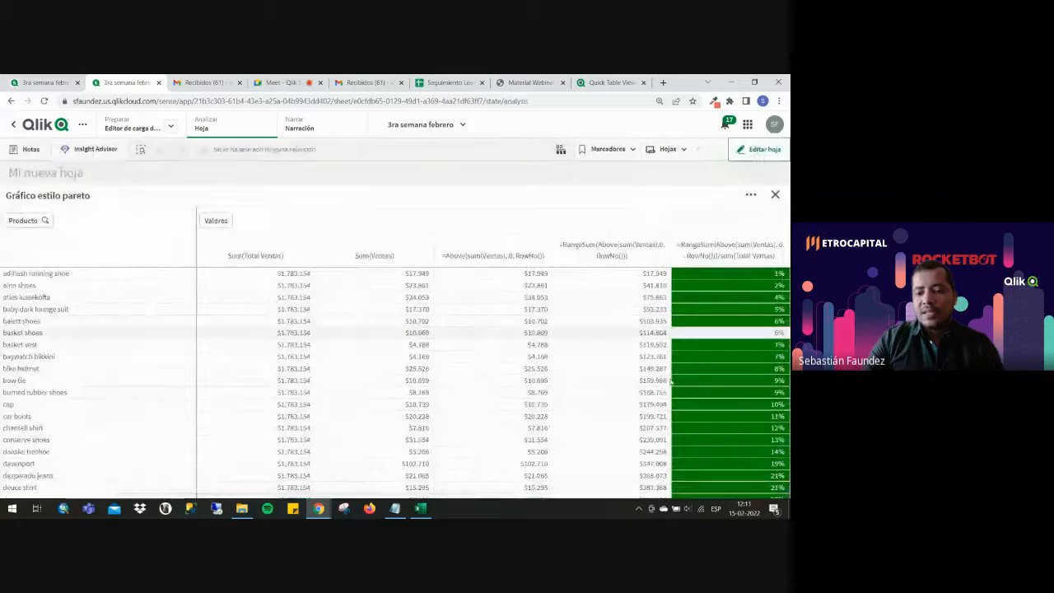
pyautogui.scroll(-5, 678, 396)
pyautogui.scroll(-10, 678, 396)
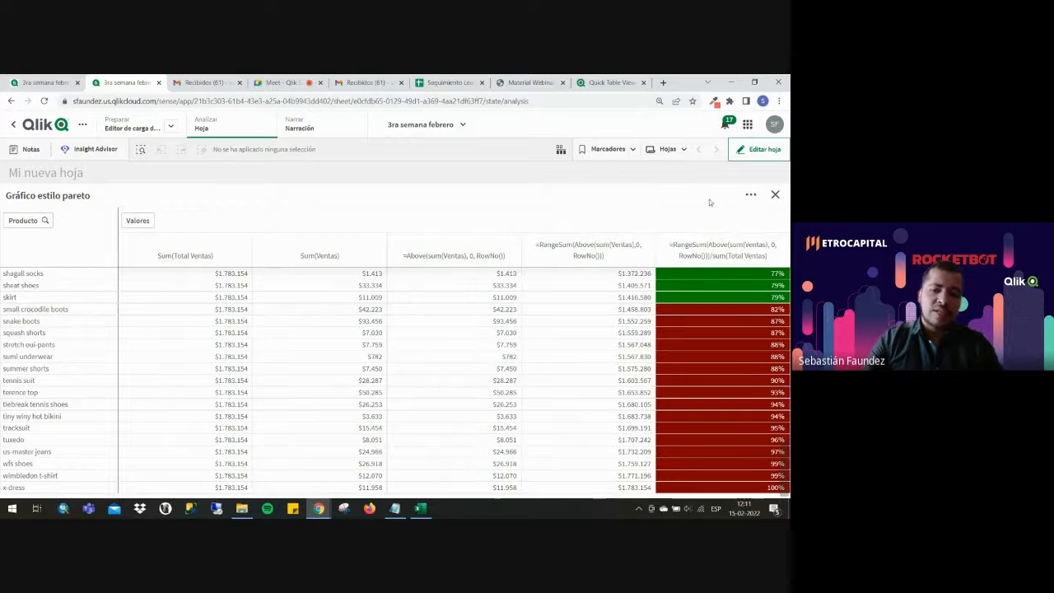
# Add Categoria back as a row dimension above Producto in the pivot table and finish editing the sheet.
pyautogui.click(751, 153)
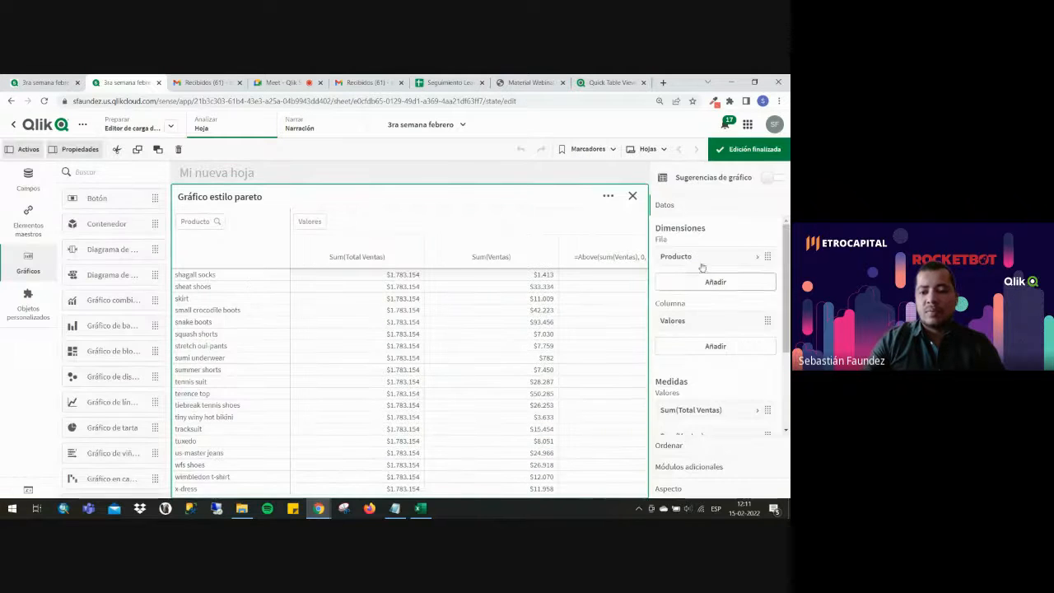
pyautogui.click(708, 283)
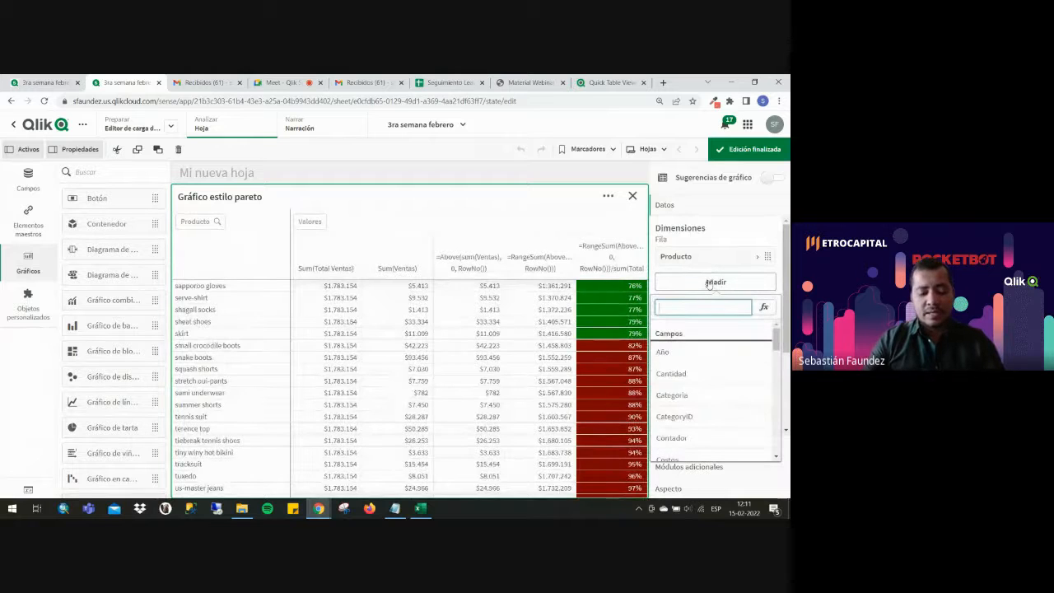
pyautogui.write('cat')
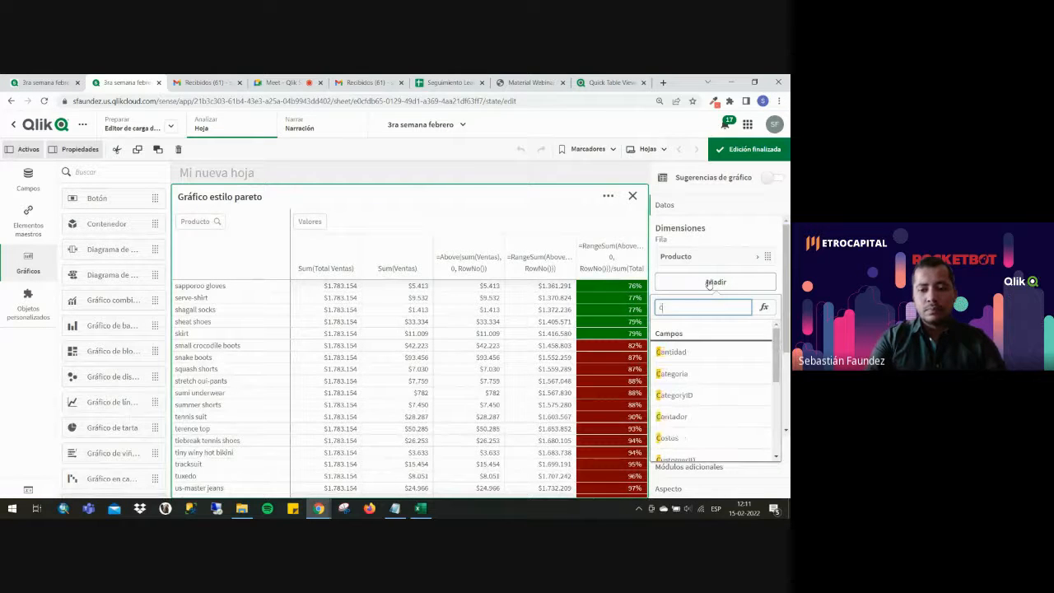
pyautogui.click(688, 352)
pyautogui.moveTo(687, 283); pyautogui.dragTo(691, 256)
pyautogui.click(729, 152)
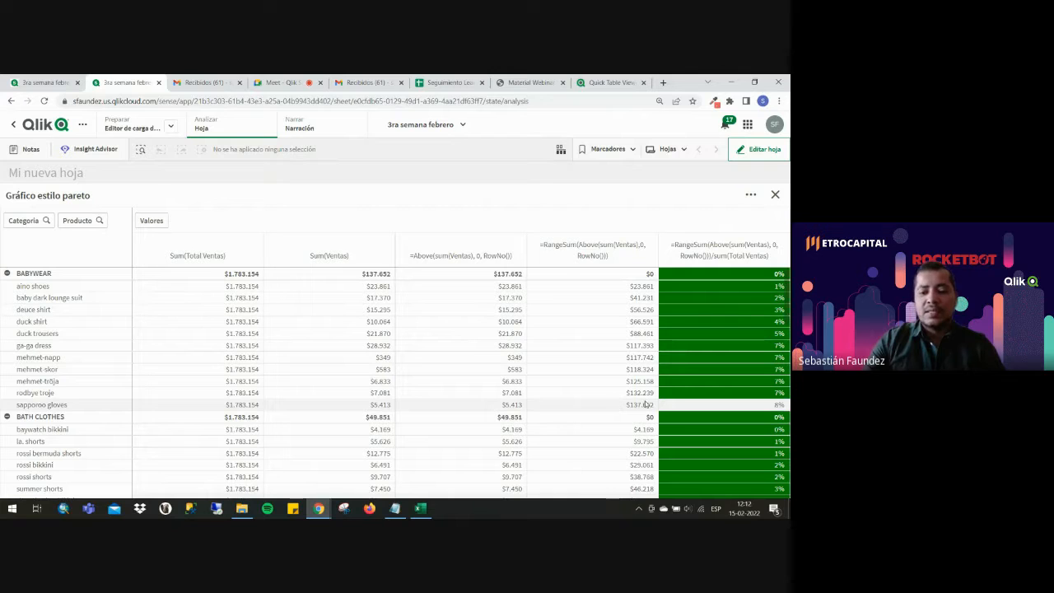
# Reopen the sheet for editing and open the expression of the pivot table's last measure, the RangeSum divided by sum(Total Ventas).
pyautogui.click(745, 150)
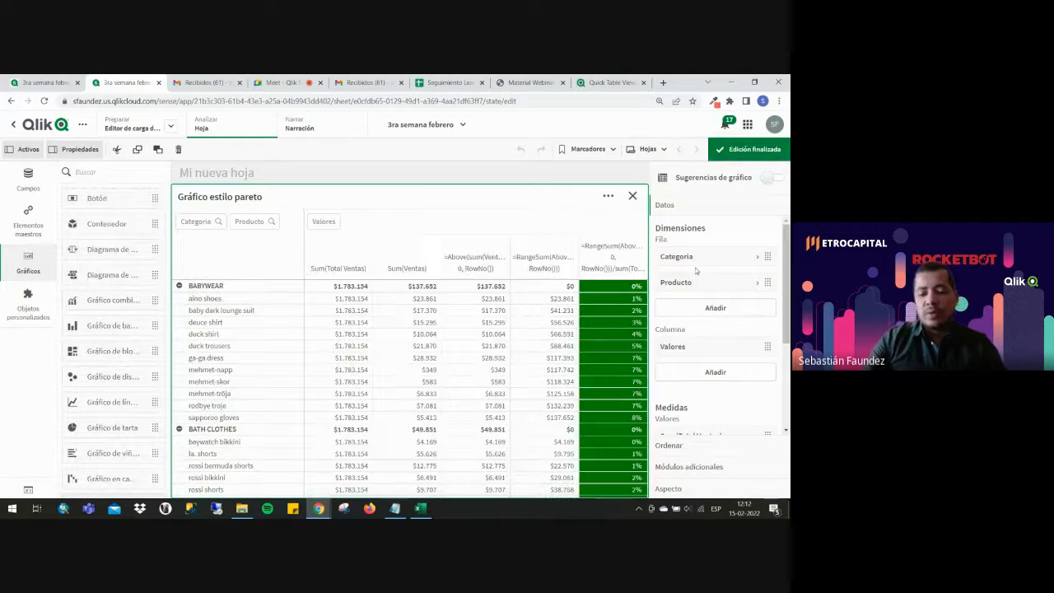
pyautogui.scroll(-2, 701, 381)
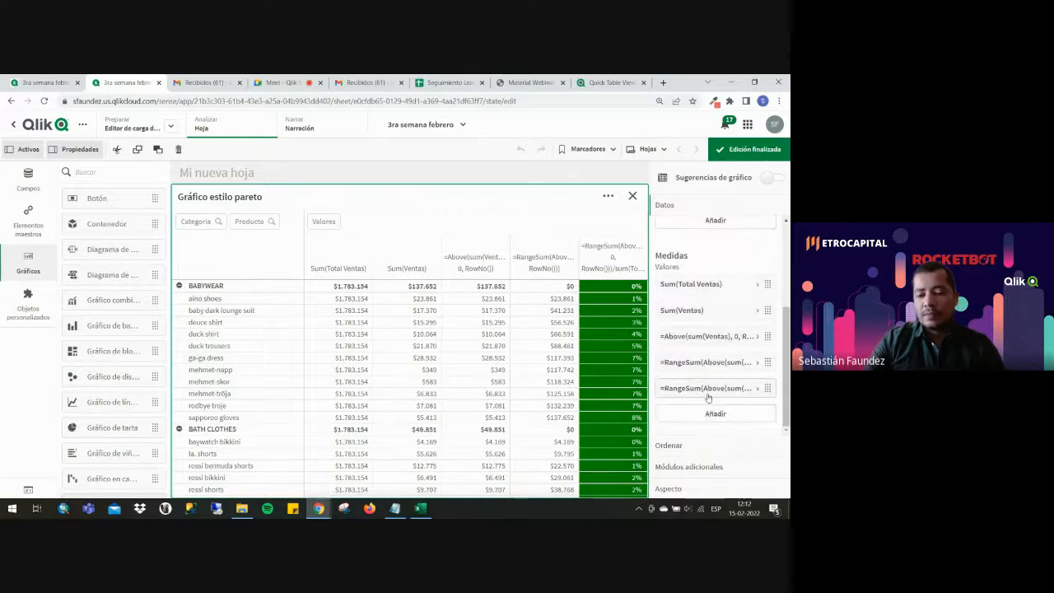
pyautogui.click(757, 423)
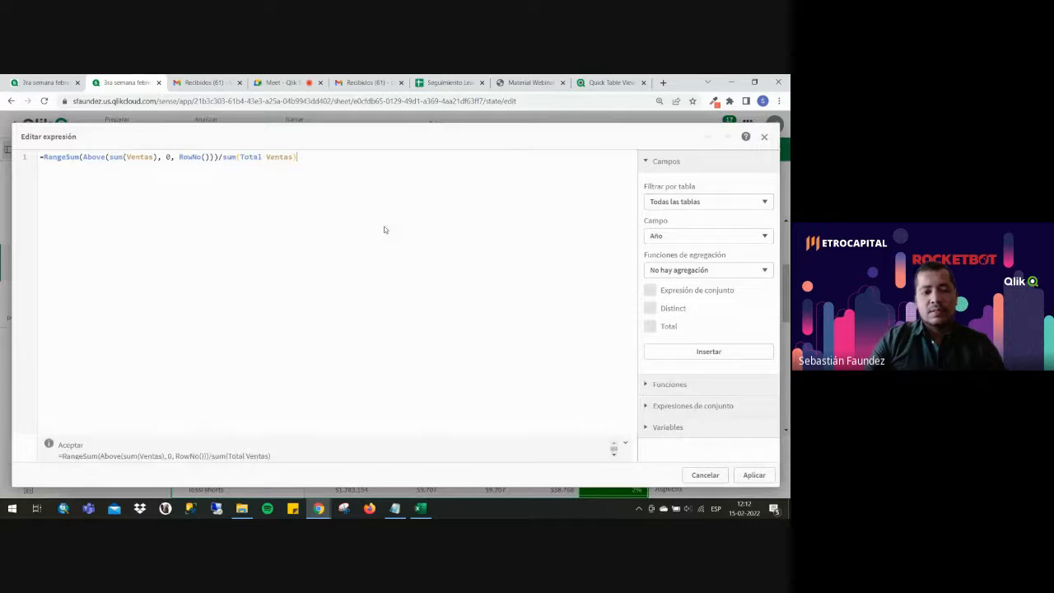
# Try adding Dimensionality() below the RangeSum expression, delete that function again, and apply the expression.
pyautogui.write('dimen')
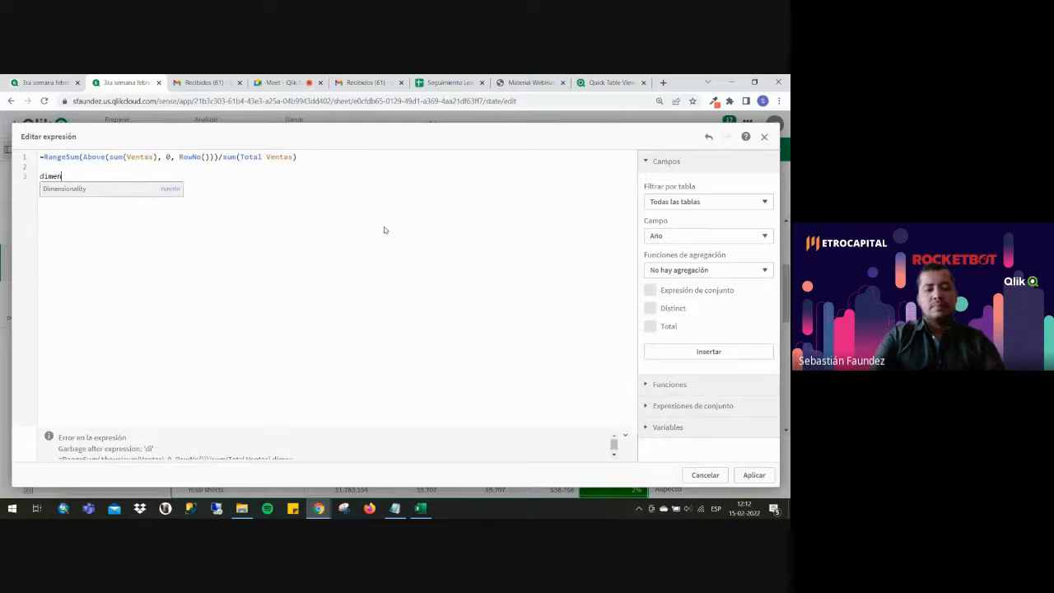
pyautogui.press('Return')
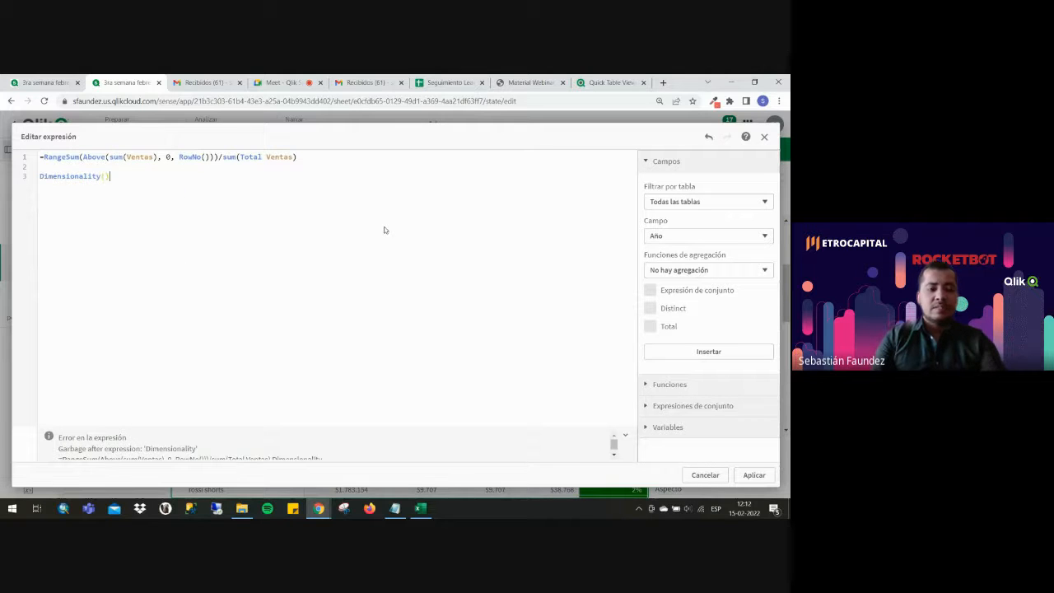
pyautogui.click(20, 176)
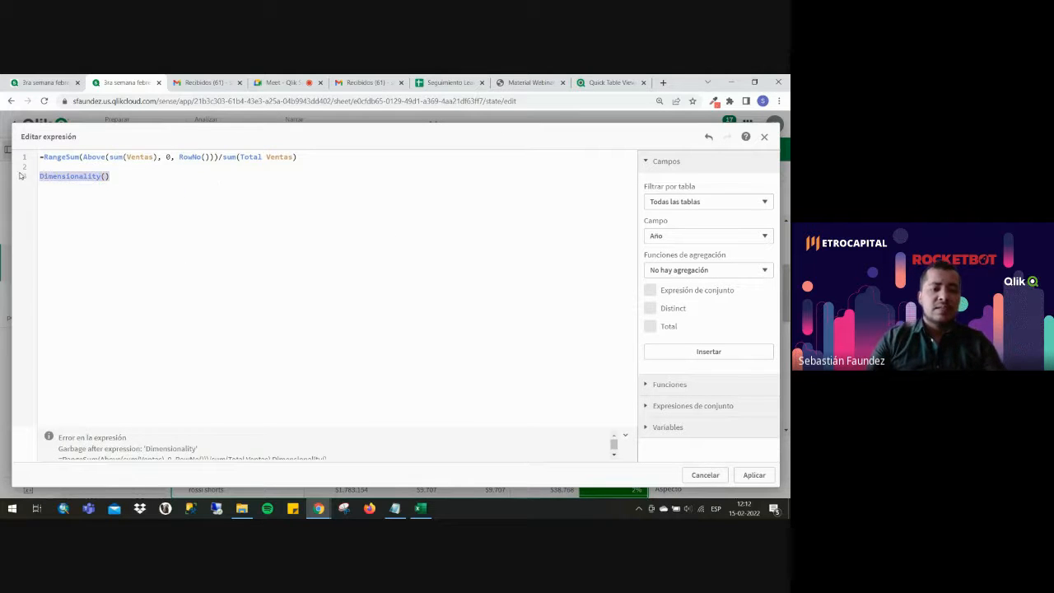
pyautogui.press('Delete')
pyautogui.click(753, 476)
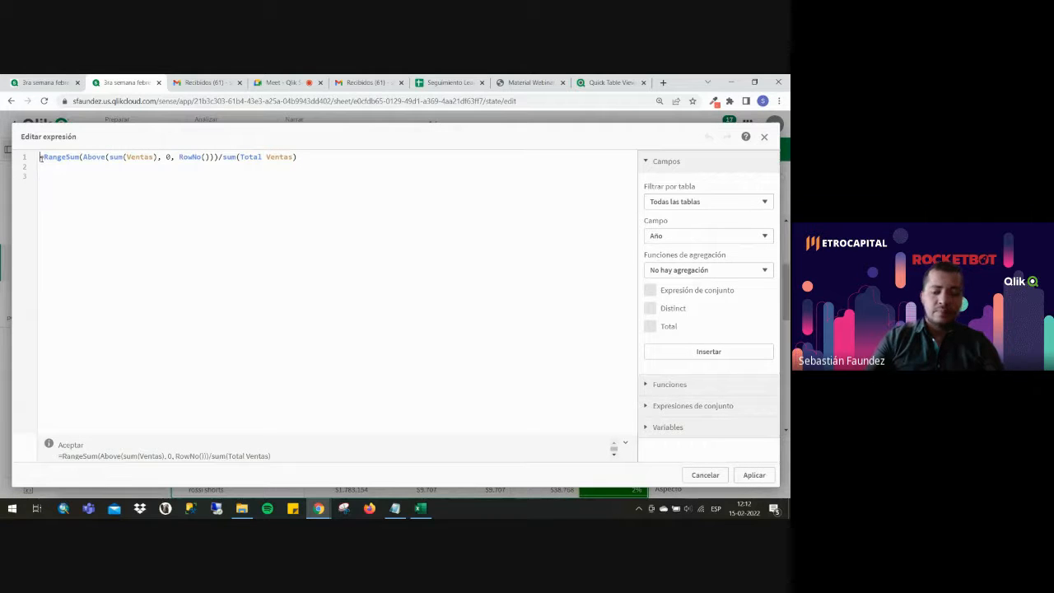
# Comment out the RangeSum expression of the last measure with // and continue on the third line.
pyautogui.write('//')
pyautogui.press('Down')
pyautogui.press('Down')
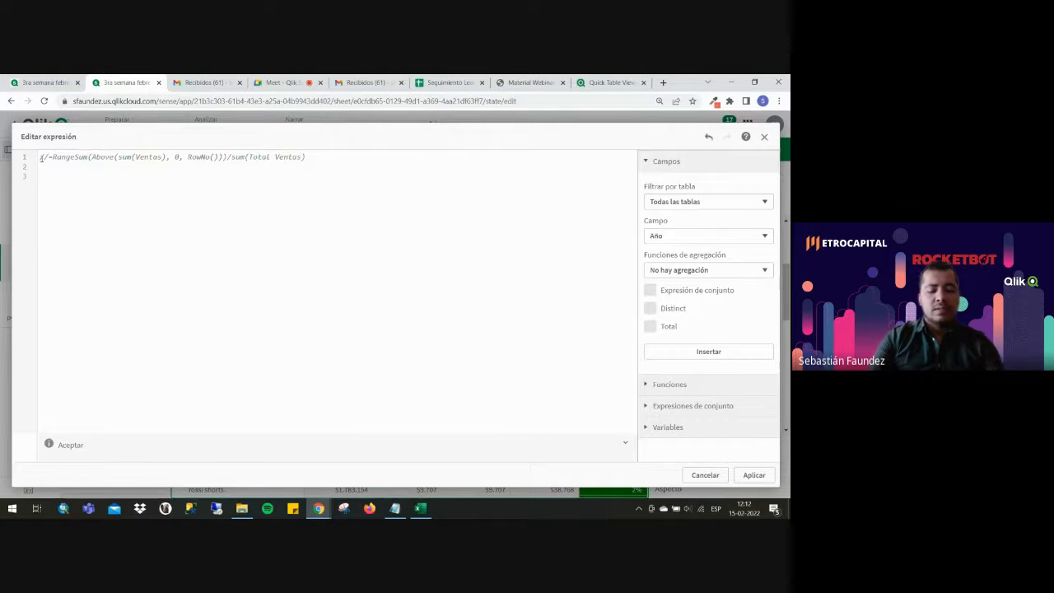
# Write the line "Dimensionality=0 // TOTALES" below the commented-out expression.
pyautogui.write('di')
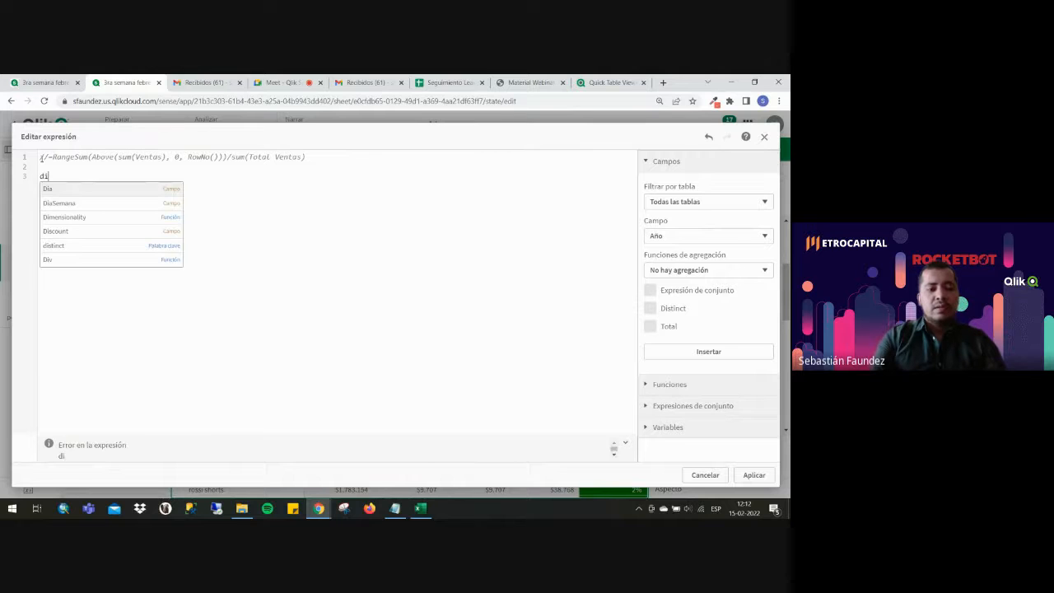
pyautogui.press('Down')
pyautogui.press('Down')
pyautogui.press('Return')
pyautogui.write('=0')
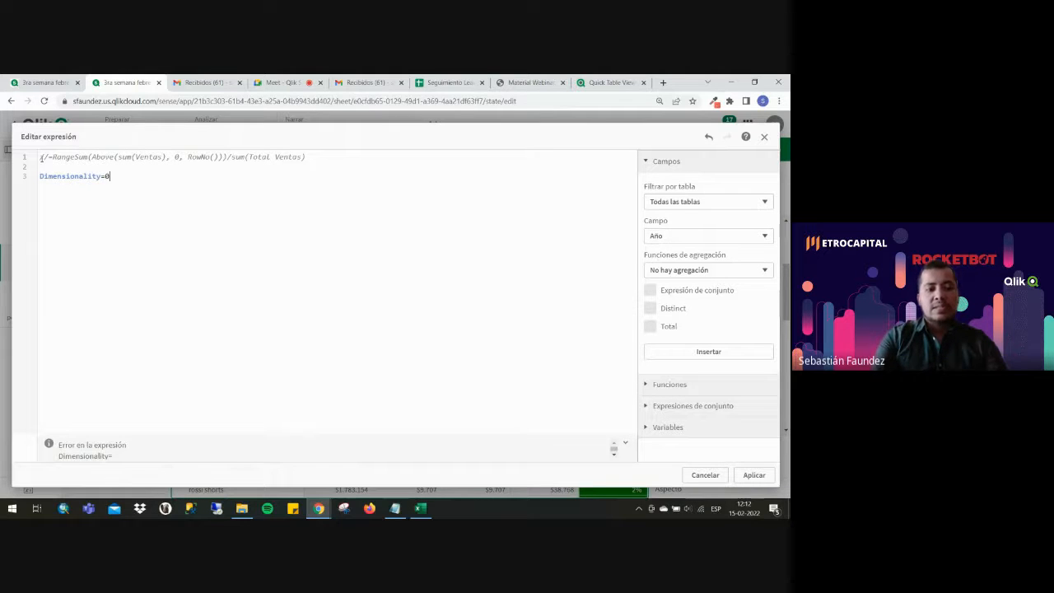
pyautogui.write(' //')
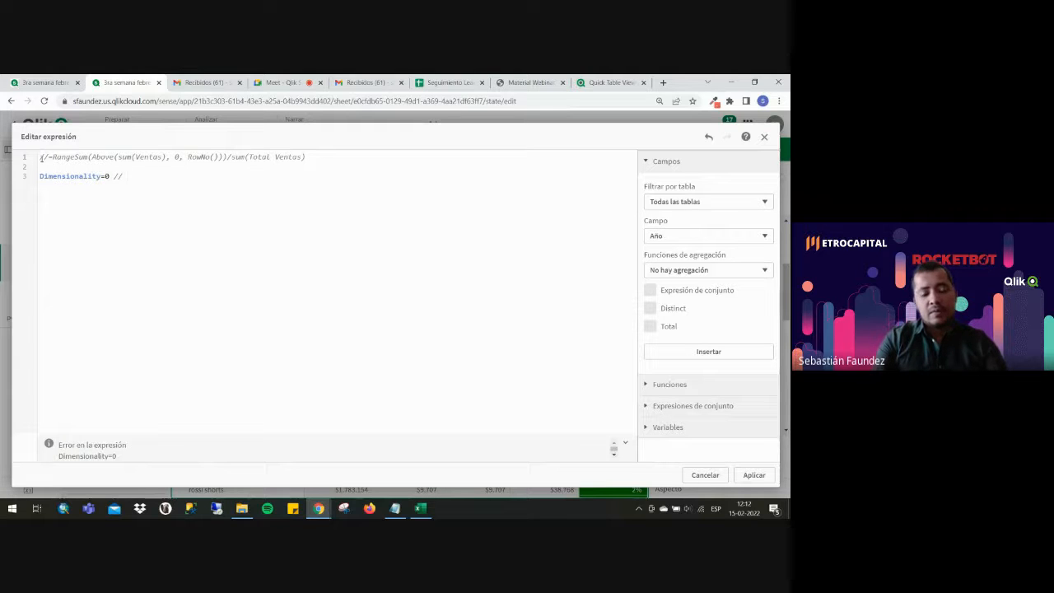
pyautogui.write(' TOTALES')
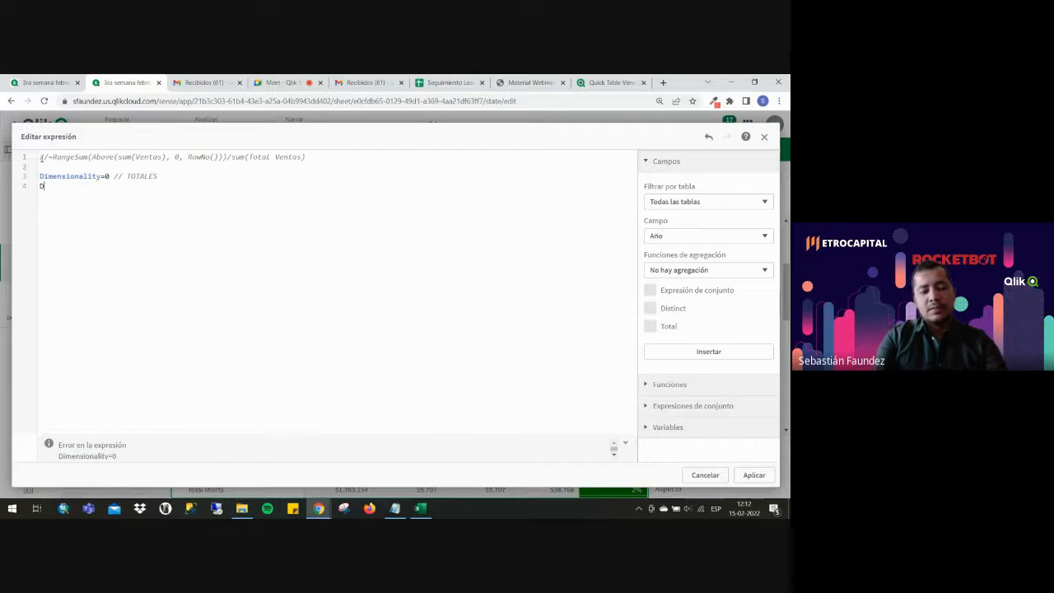
# Add the lines "Dimensionality=1// Dimensión 1" and "Dimensionality=2// Dimensión 2", and delete all three Dimensionality lines.
pyautogui.write('i')
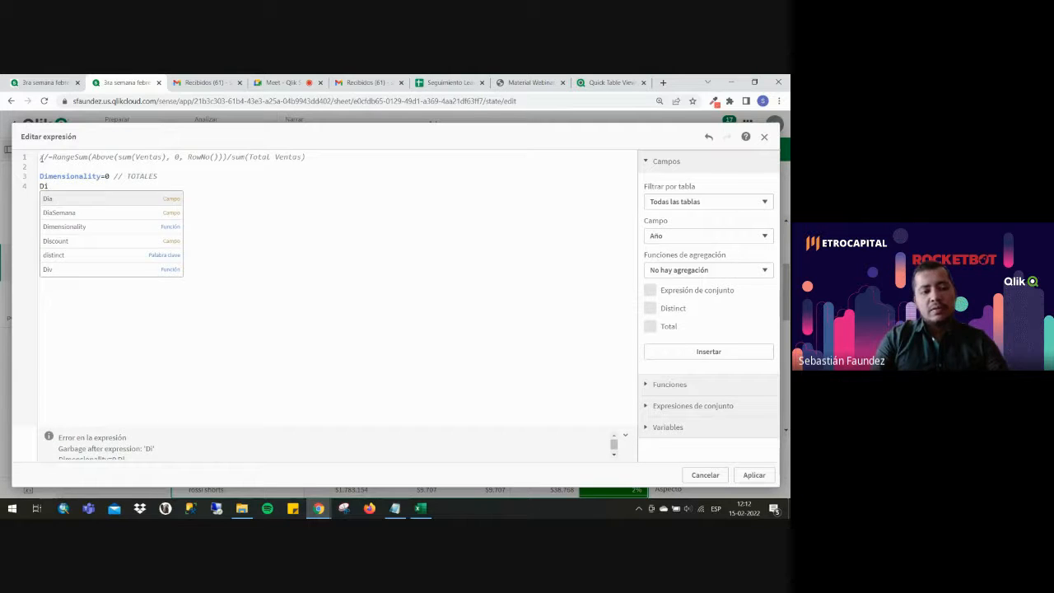
pyautogui.press('Down')
pyautogui.press('Down')
pyautogui.press('Return')
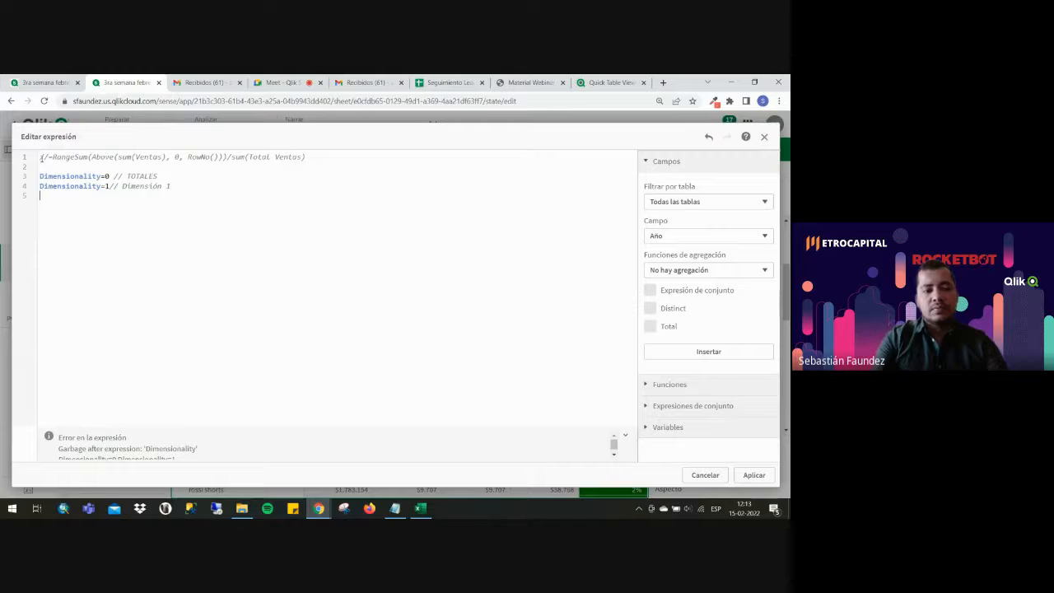
pyautogui.write('Dimensionality=2// Dimensión 2')
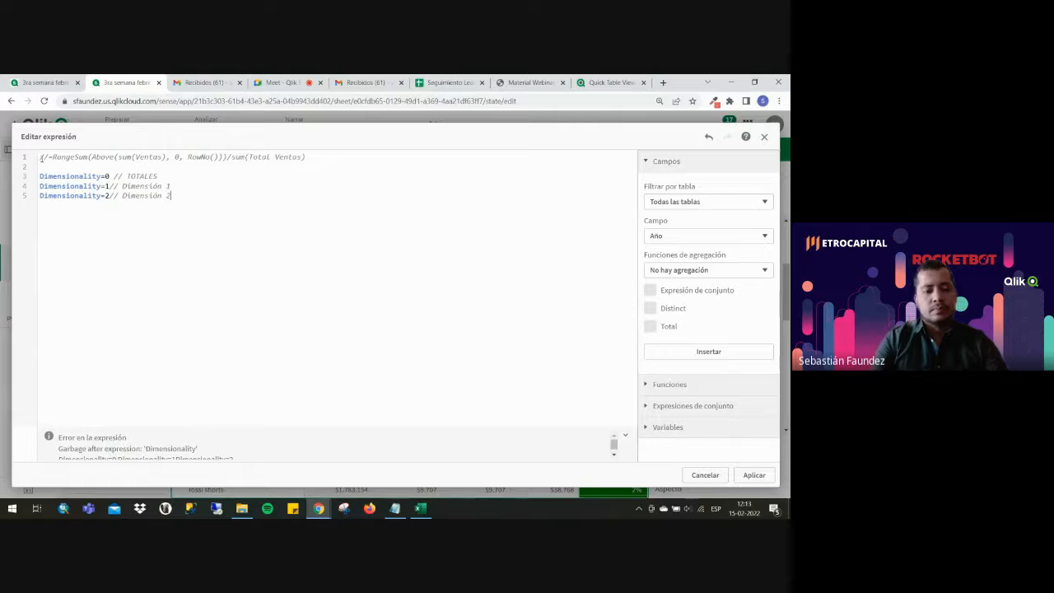
pyautogui.moveTo(198, 206); pyautogui.dragTo(25, 175)
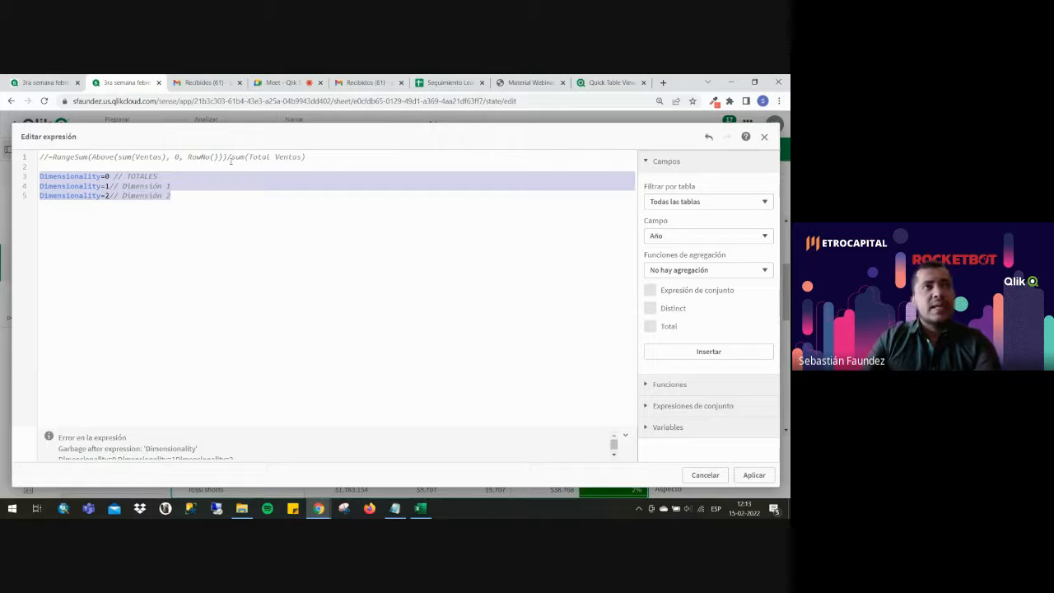
pyautogui.press('BackSpace')
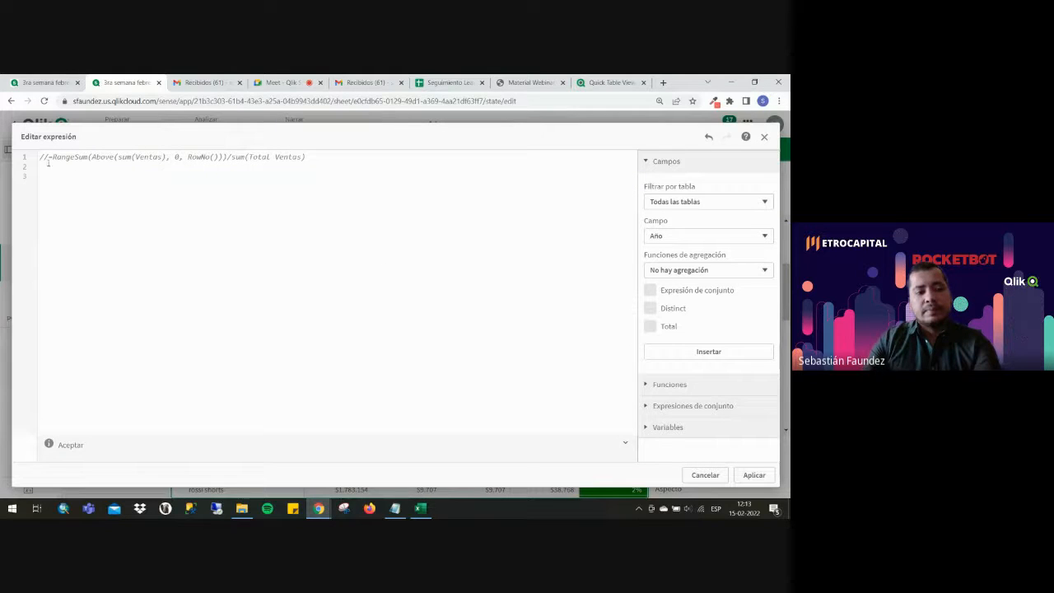
# Uncomment the accumulated-percentage RangeSum expression by removing its leading // and apply the expression.
pyautogui.click(48, 156)
pyautogui.press('BackSpace')
pyautogui.press('BackSpace')
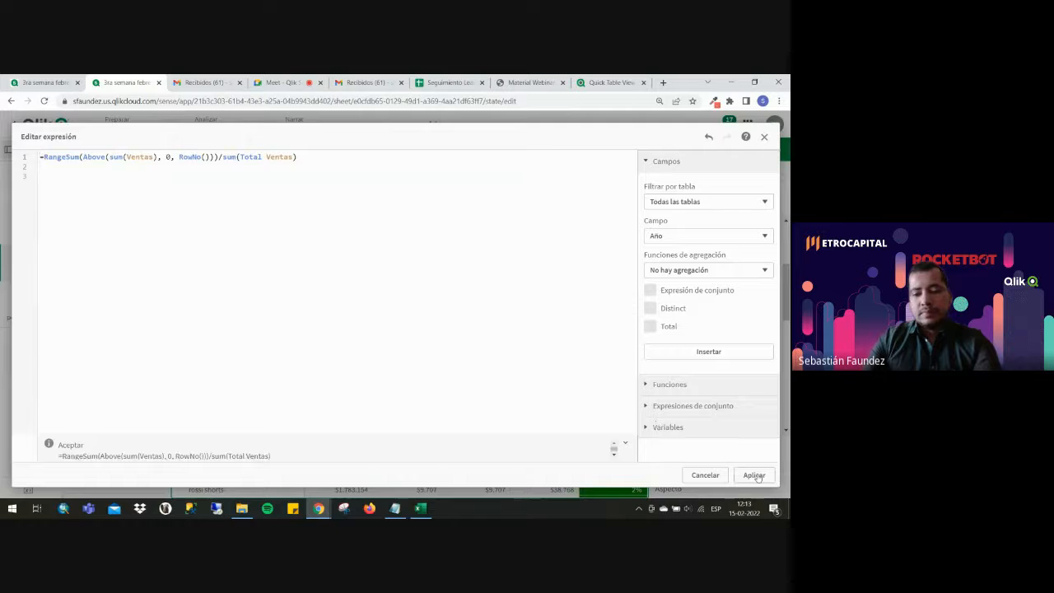
pyautogui.click(754, 476)
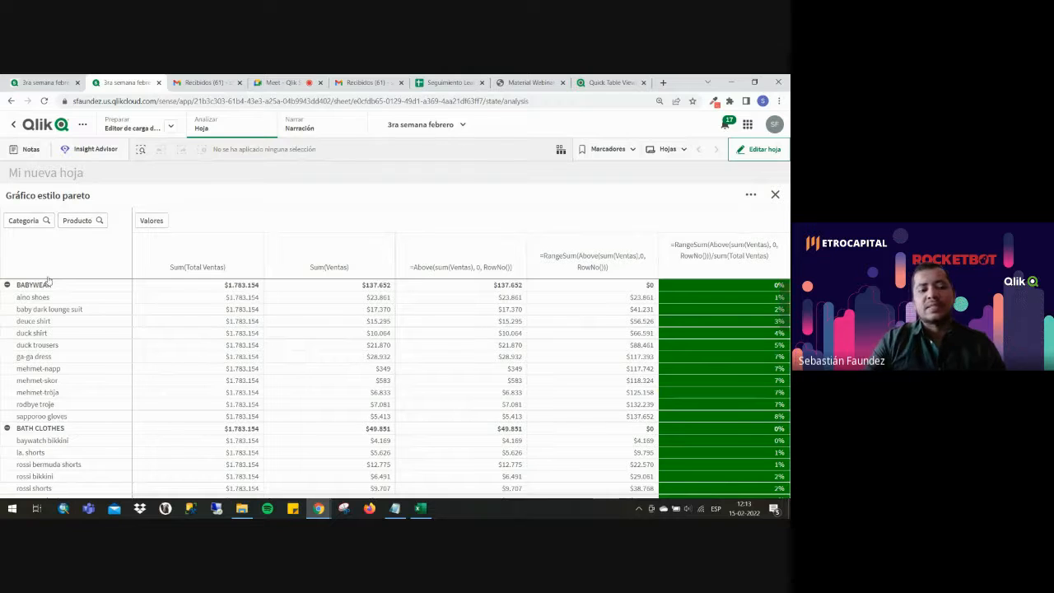
# Remove the Categoria row dimension from the Pareto table, finish editing, and review the accumulated percentage by product.
pyautogui.click(756, 149)
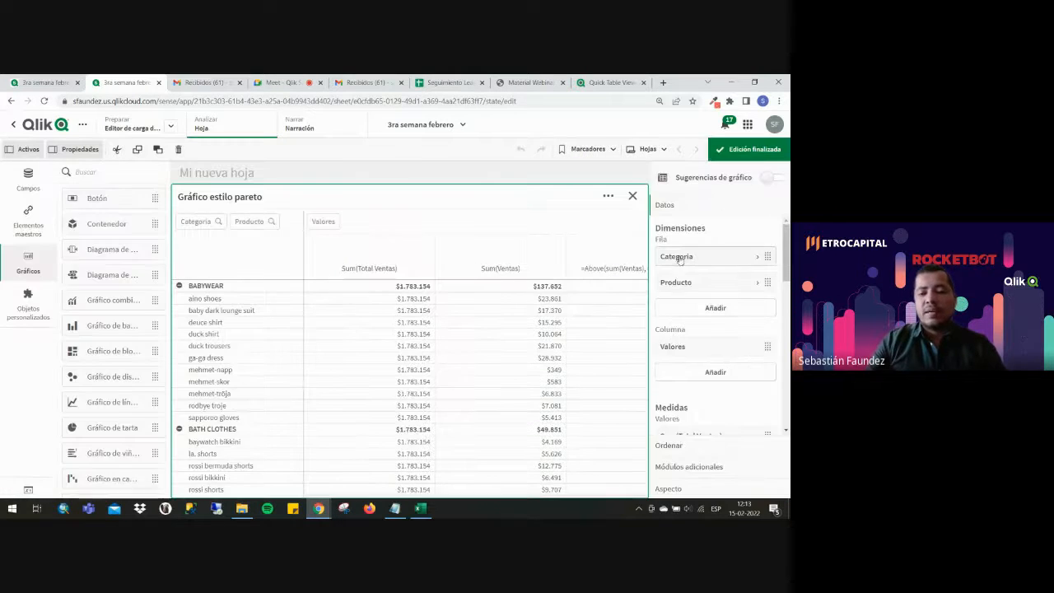
pyautogui.rightClick(705, 260)
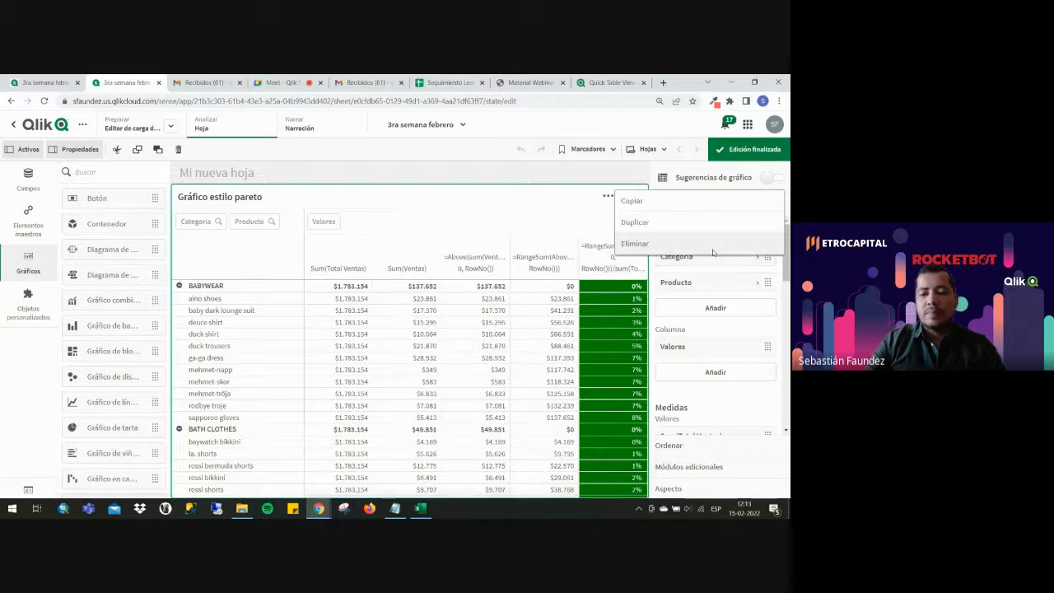
pyautogui.click(714, 247)
pyautogui.click(756, 150)
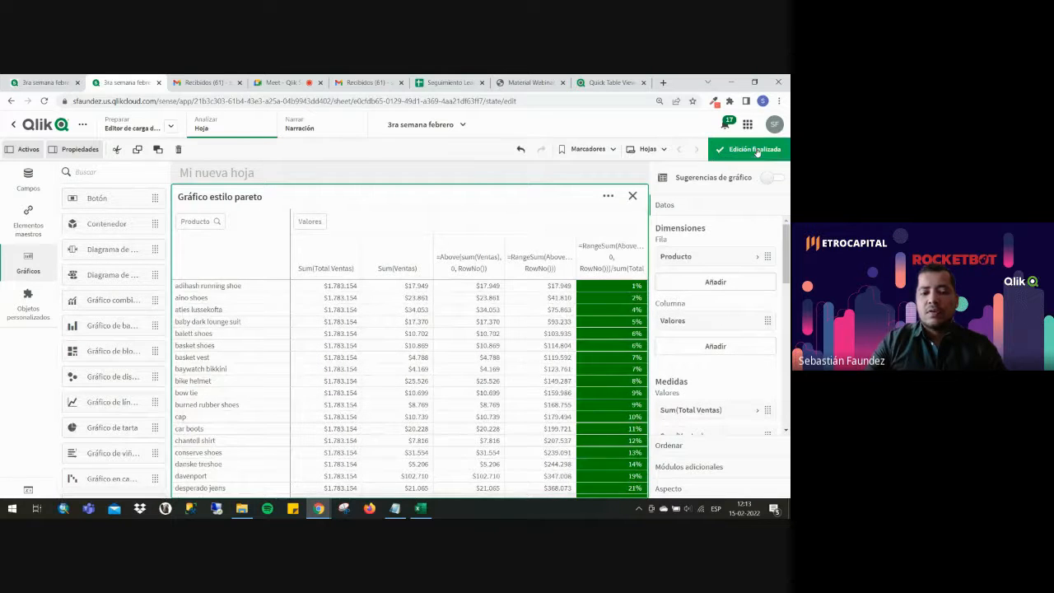
pyautogui.scroll(-5, 653, 363)
pyautogui.scroll(-10, 653, 362)
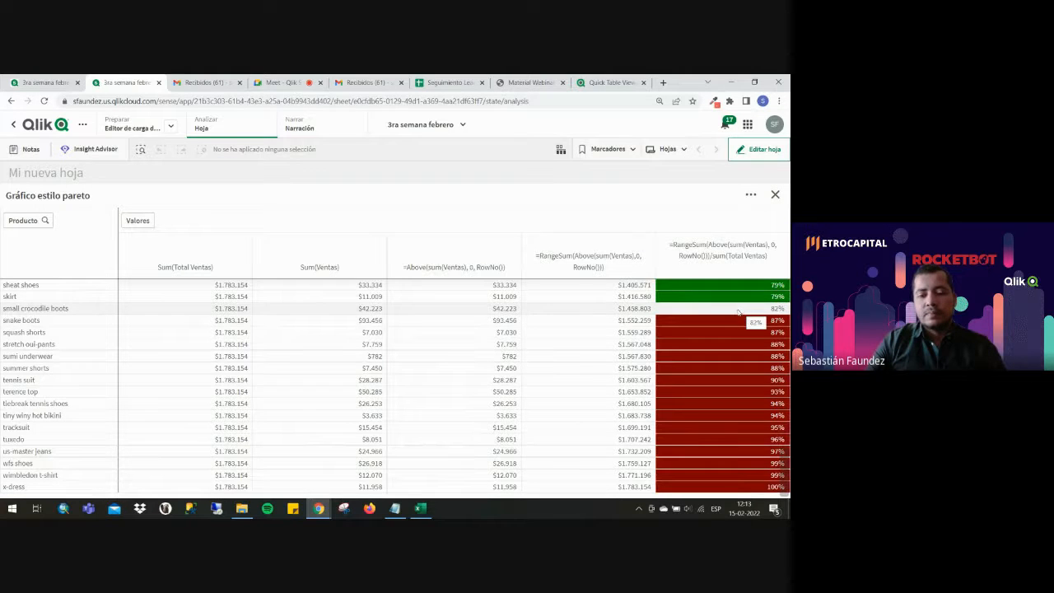
# Switch to the QlikSenseWorkshop1.xlsx workbook in Excel and examine the Categories, Products, Suppliers and Employees sheets for available fields.
pyautogui.click(420, 508)
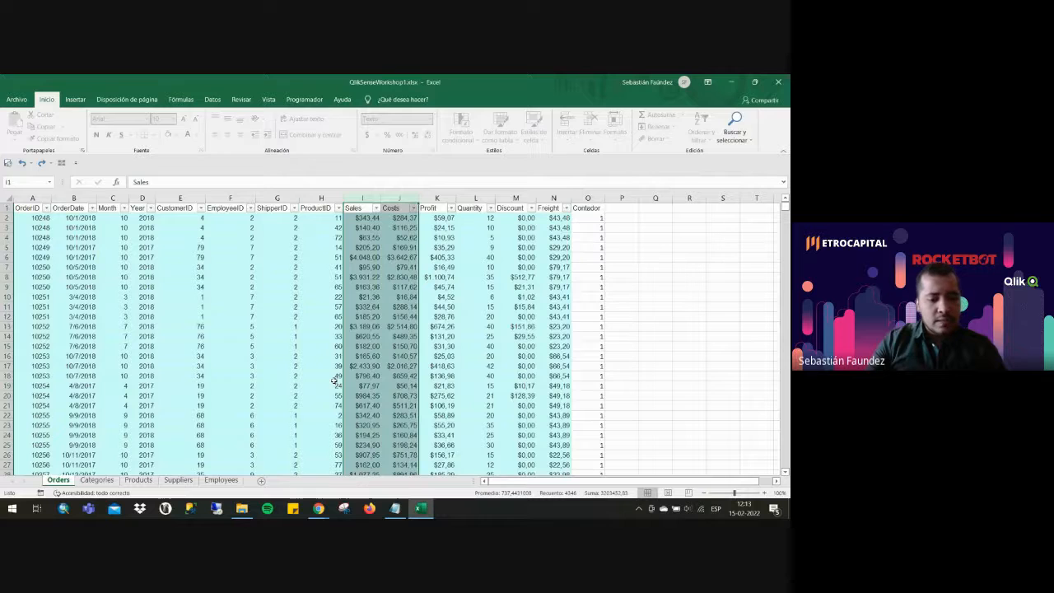
pyautogui.click(96, 480)
pyautogui.click(138, 480)
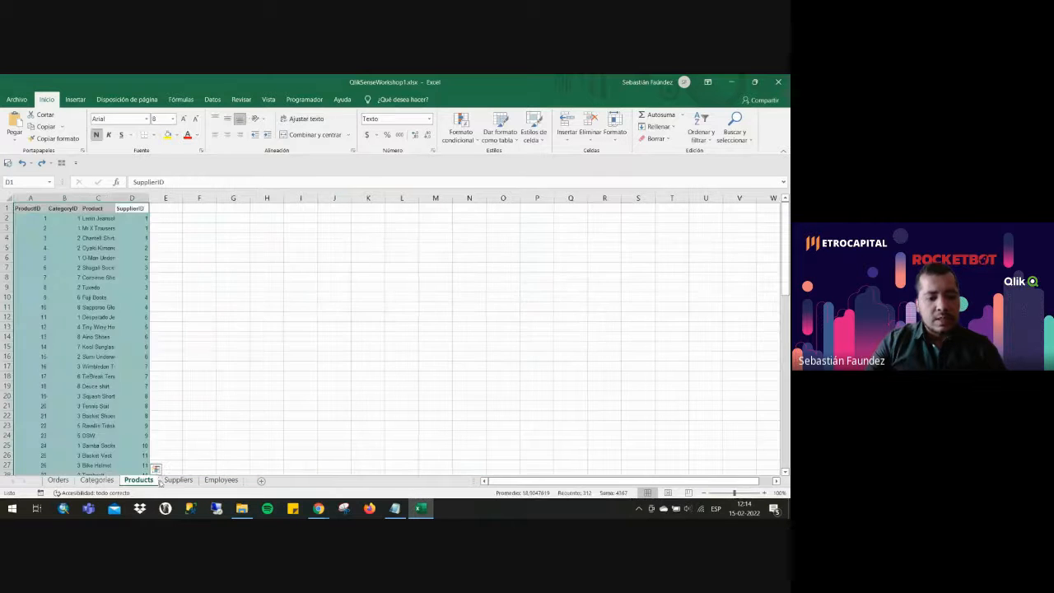
pyautogui.click(174, 480)
pyautogui.scroll(-6, 247, 420)
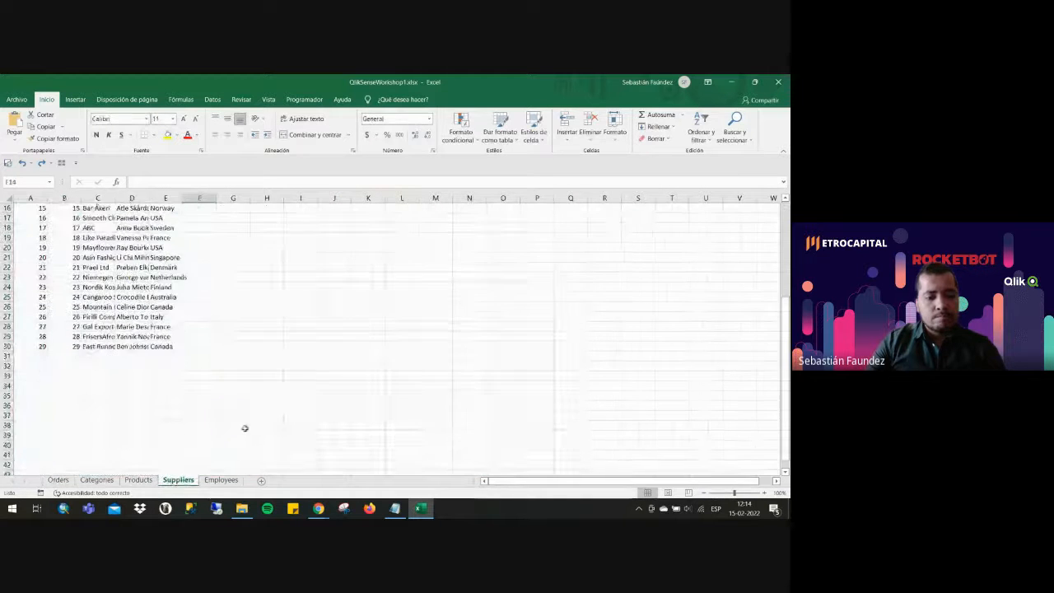
pyautogui.scroll(6, 235, 449)
pyautogui.click(221, 480)
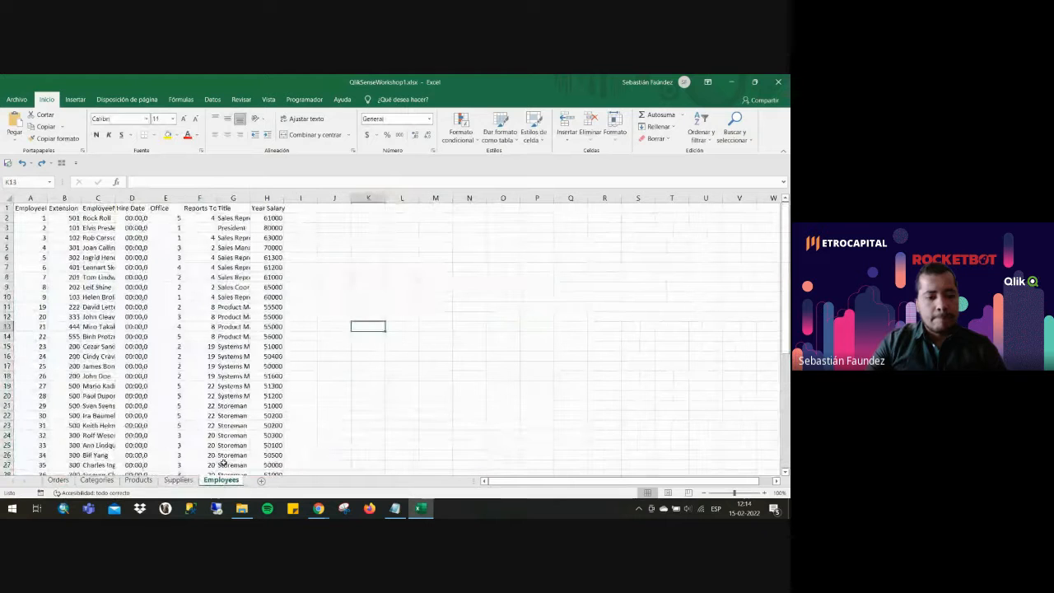
pyautogui.click(177, 481)
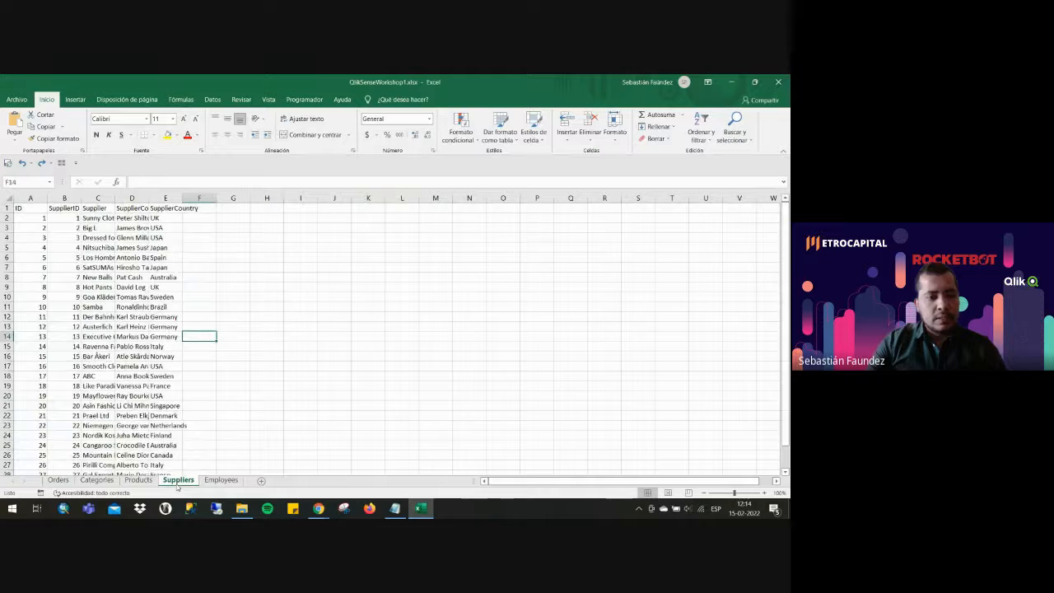
pyautogui.click(98, 198)
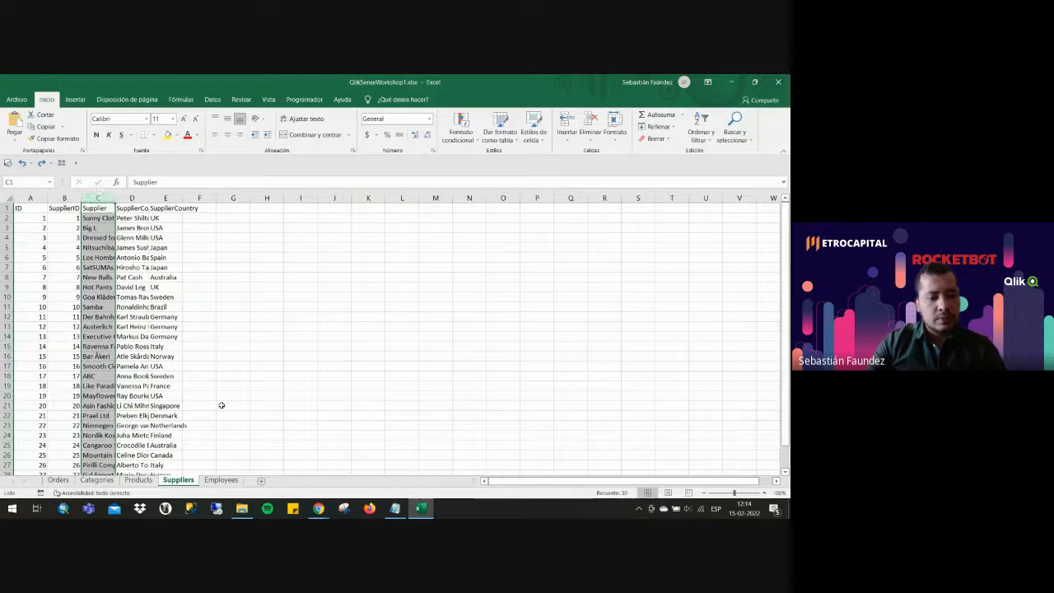
pyautogui.click(221, 480)
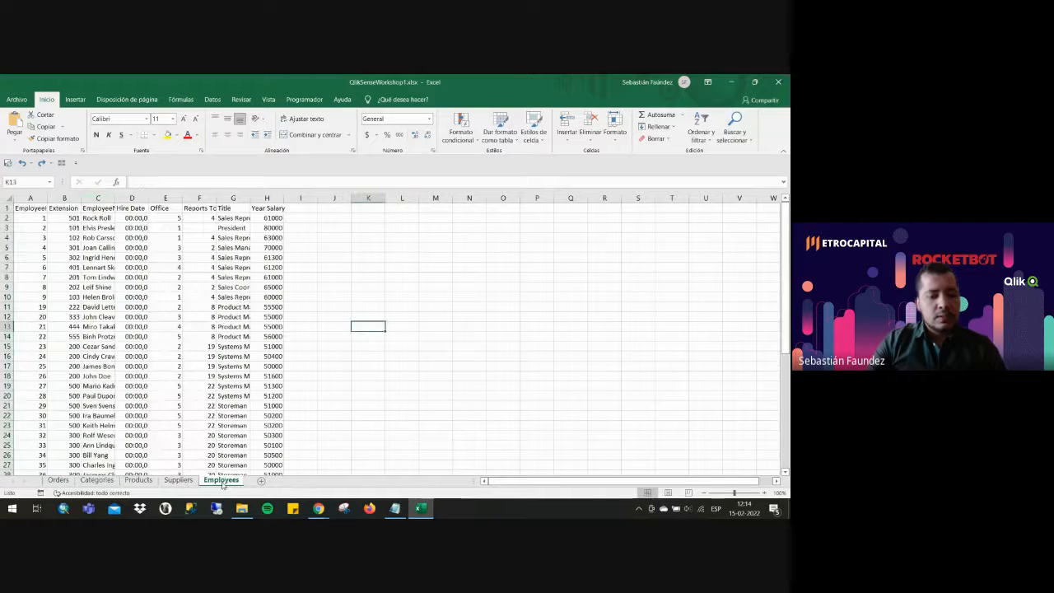
pyautogui.doubleClick(119, 198)
# Switch back to the Qlik sheet in the browser and reopen it for editing.
pyautogui.hotkey('alt', 'Tab')
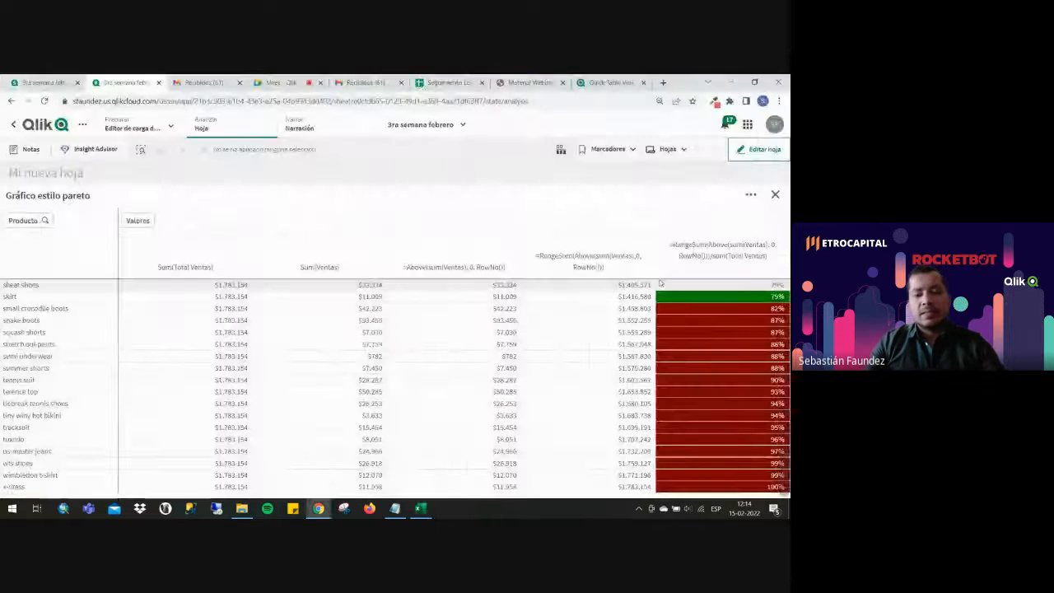
pyautogui.click(752, 149)
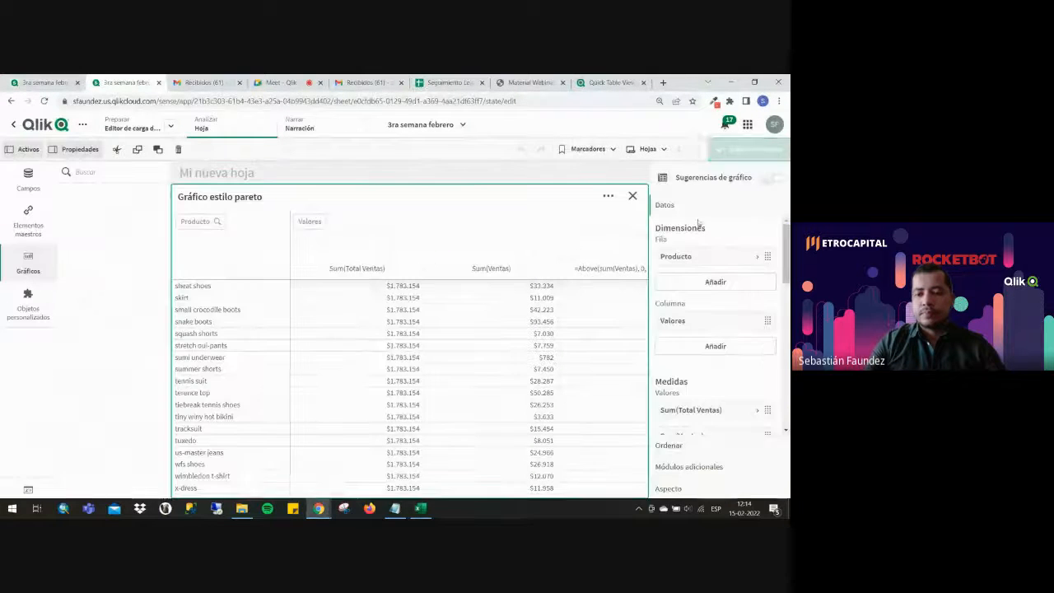
pyautogui.click(701, 257)
pyautogui.rightClick(706, 257)
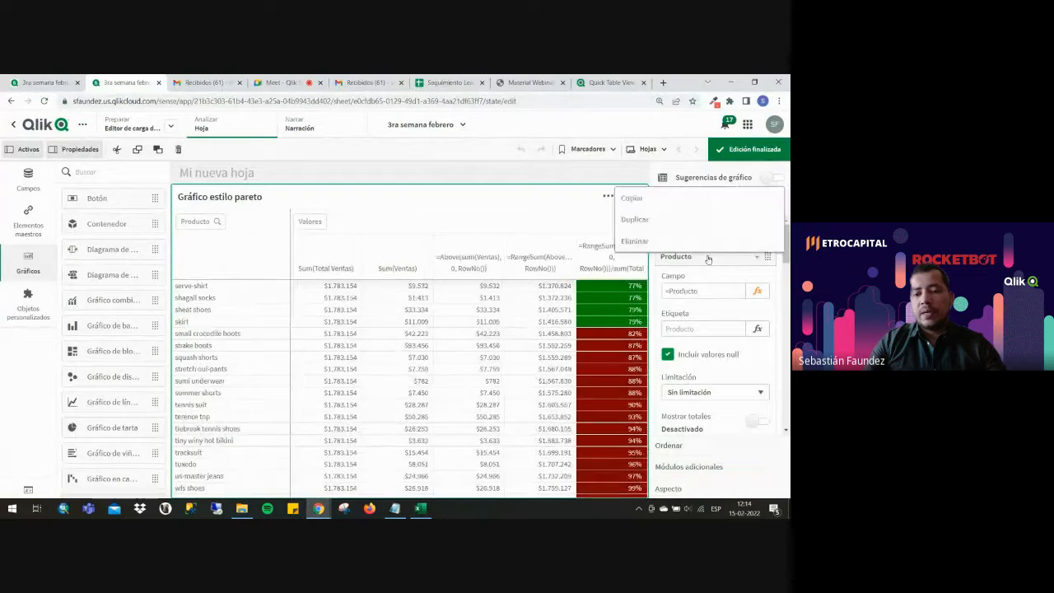
pyautogui.click(618, 173)
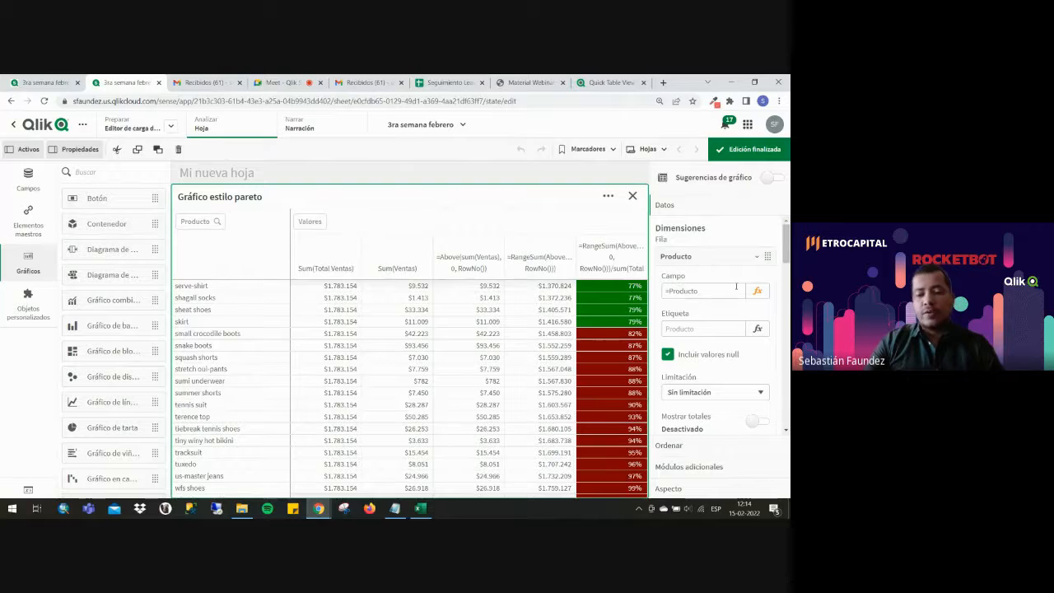
pyautogui.click(701, 257)
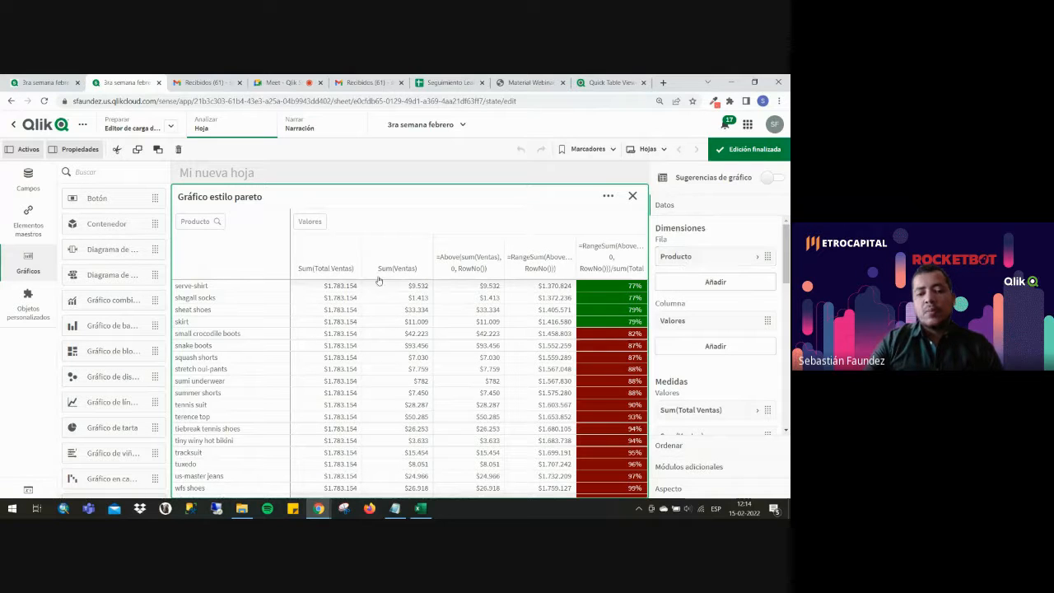
# Add Mes as a column dimension of the Pareto table, finish editing, and look over the monthly columns.
pyautogui.click(737, 353)
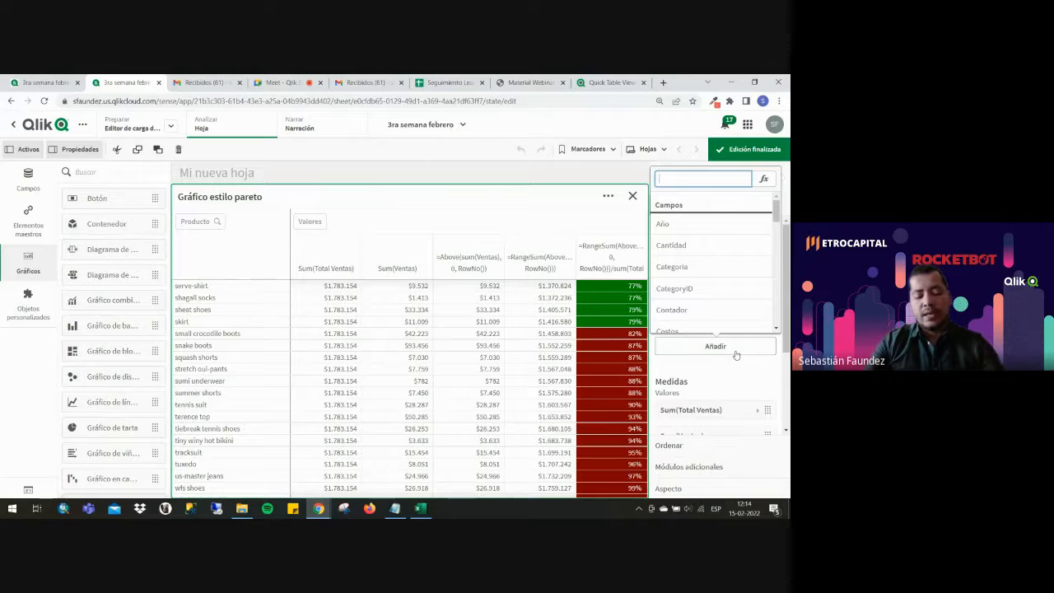
pyautogui.write('me')
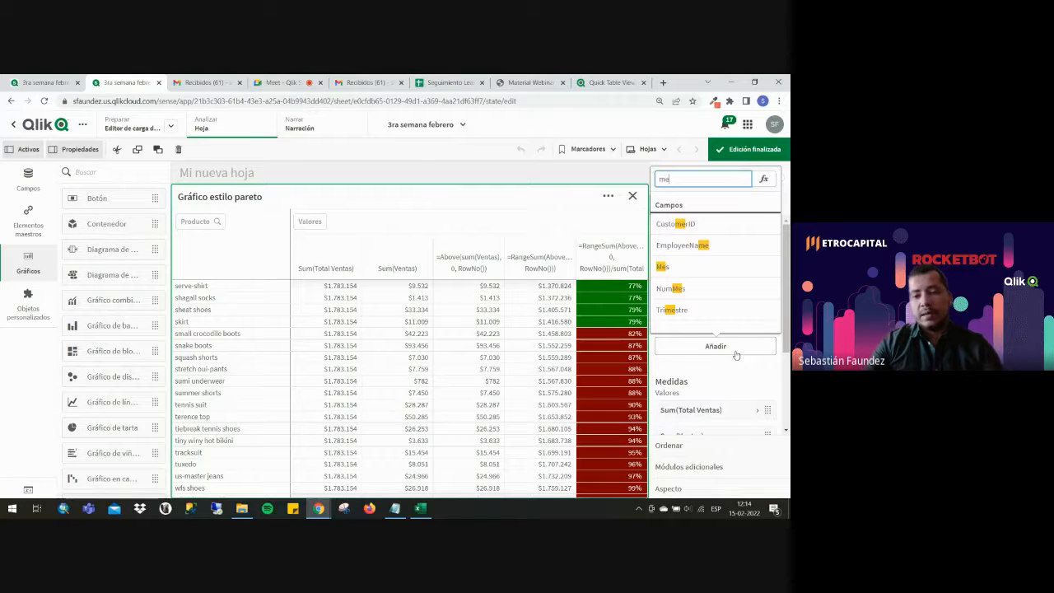
pyautogui.click(710, 266)
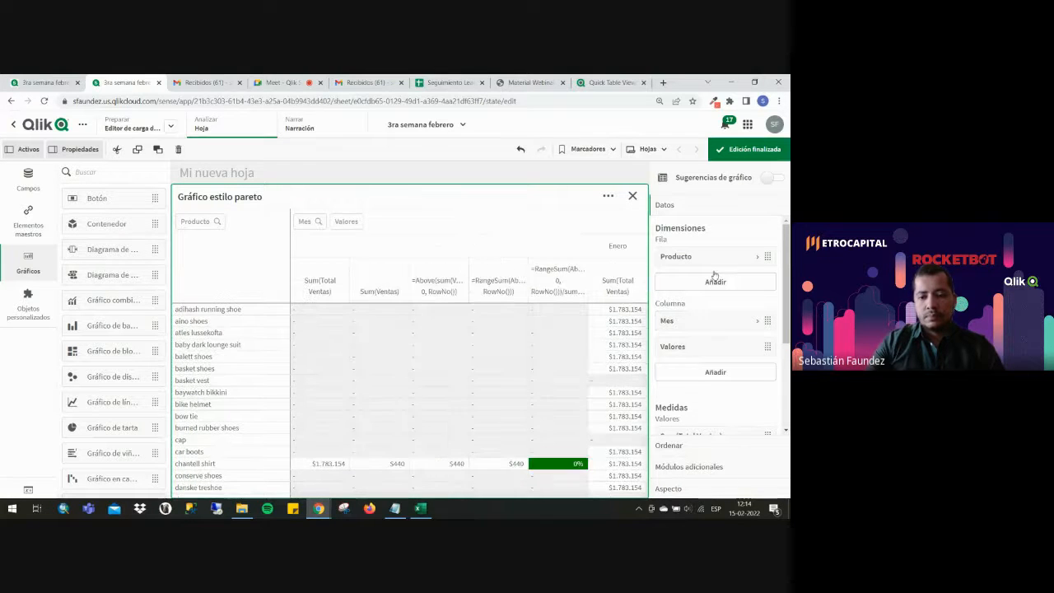
pyautogui.click(747, 149)
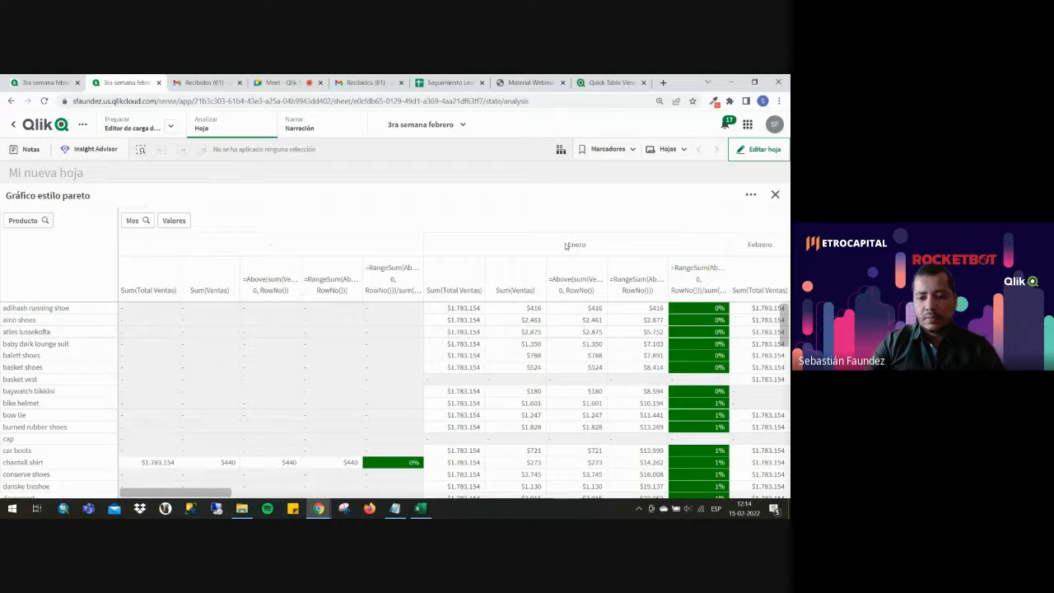
pyautogui.scroll(-10, 565, 364)
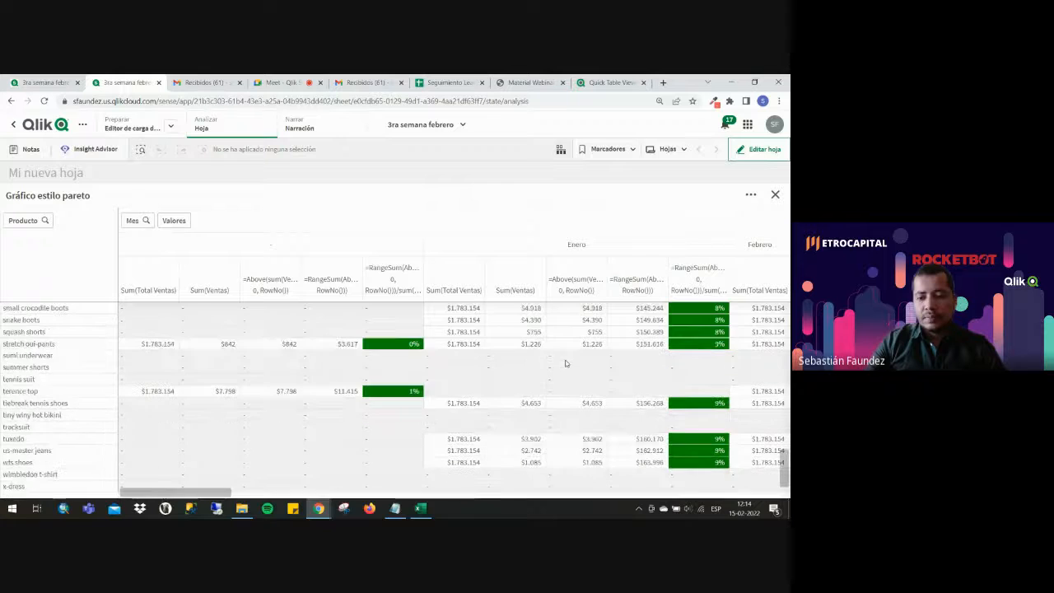
pyautogui.scroll(10, 565, 364)
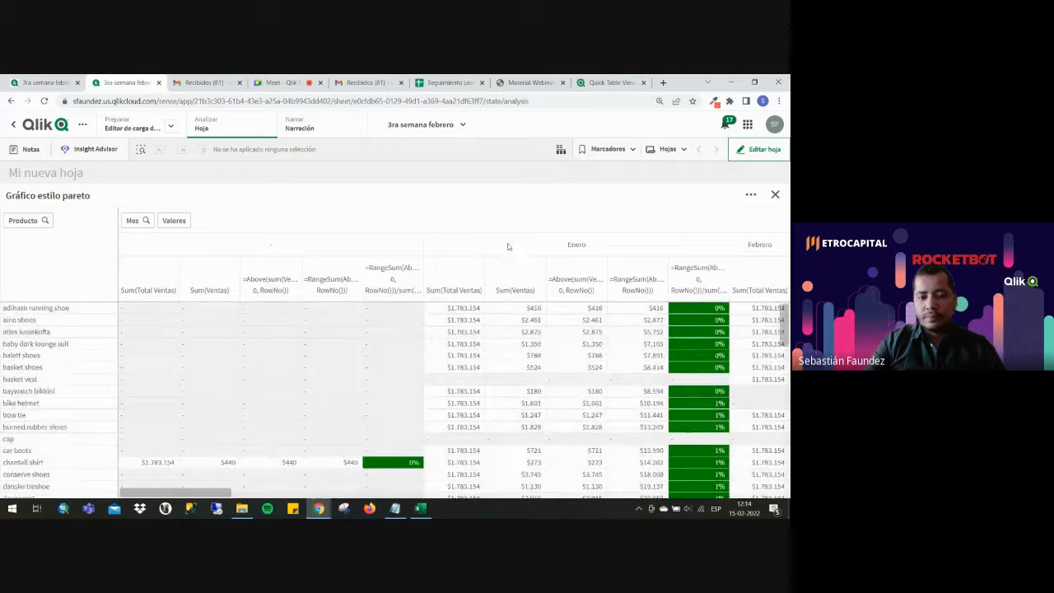
# Filter the table to the month Enero and review the accumulated percentages down the product list.
pyautogui.click(576, 244)
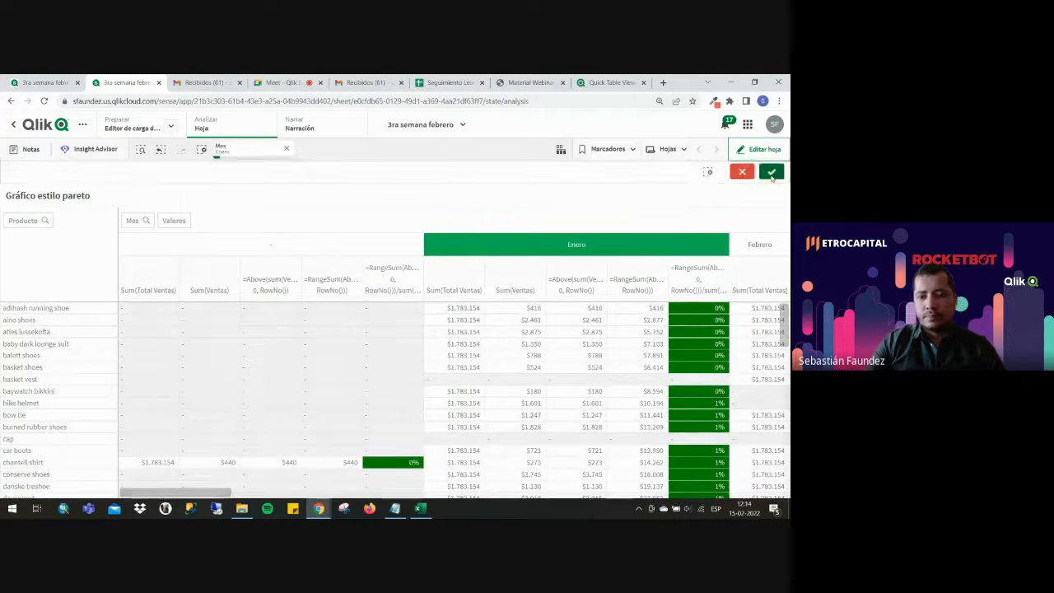
pyautogui.click(772, 170)
pyautogui.scroll(-5, 422, 333)
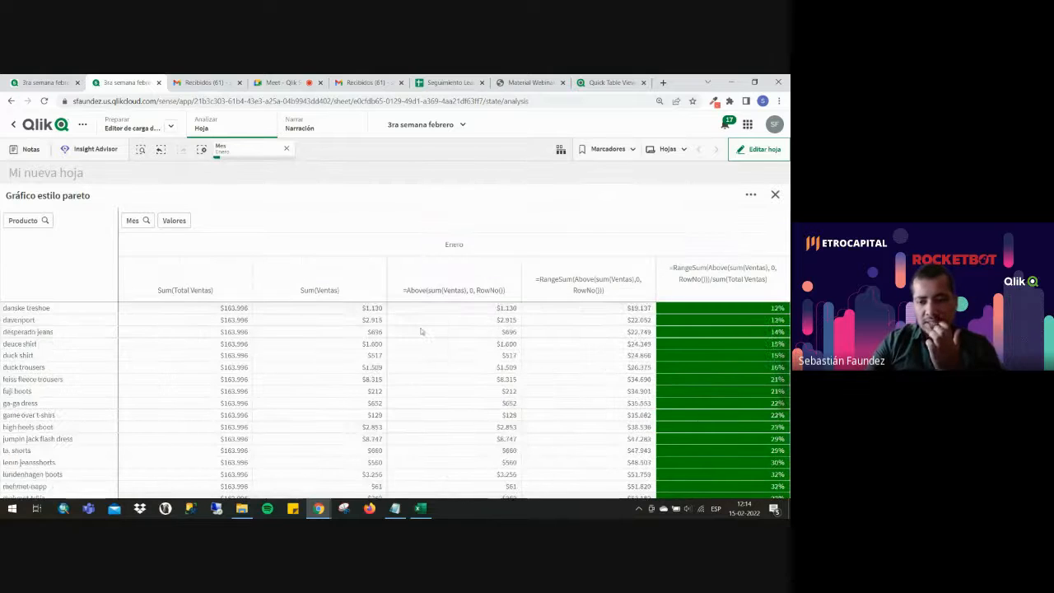
pyautogui.scroll(5, 422, 337)
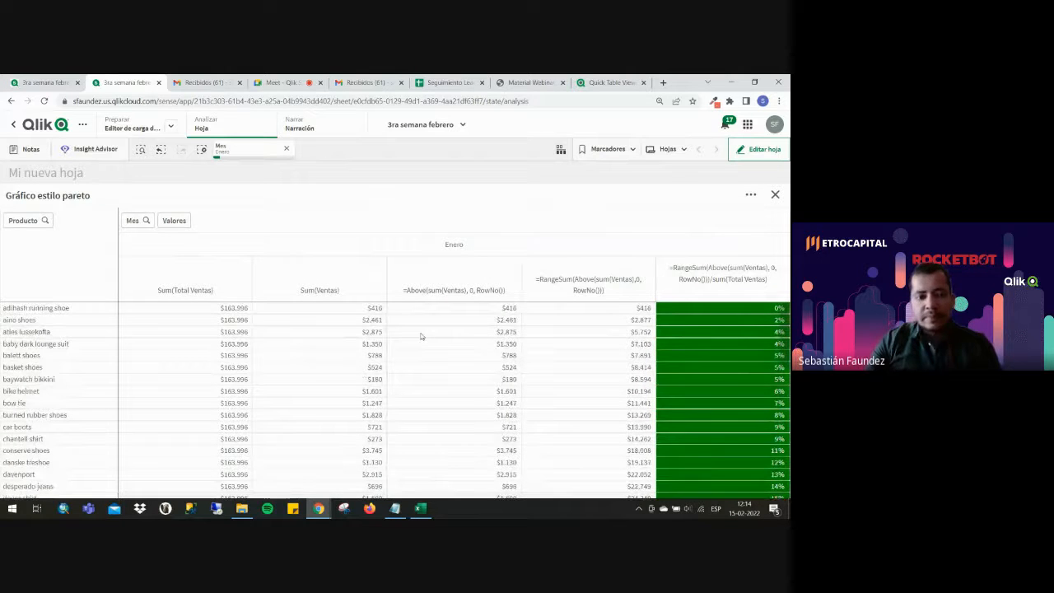
pyautogui.scroll(-10, 616, 350)
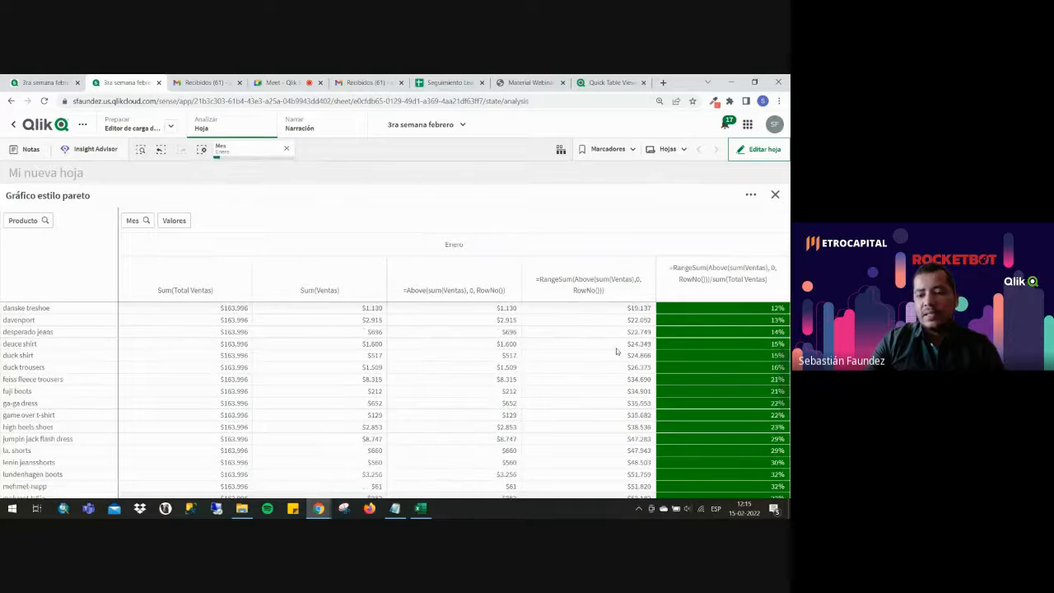
pyautogui.scroll(5, 616, 350)
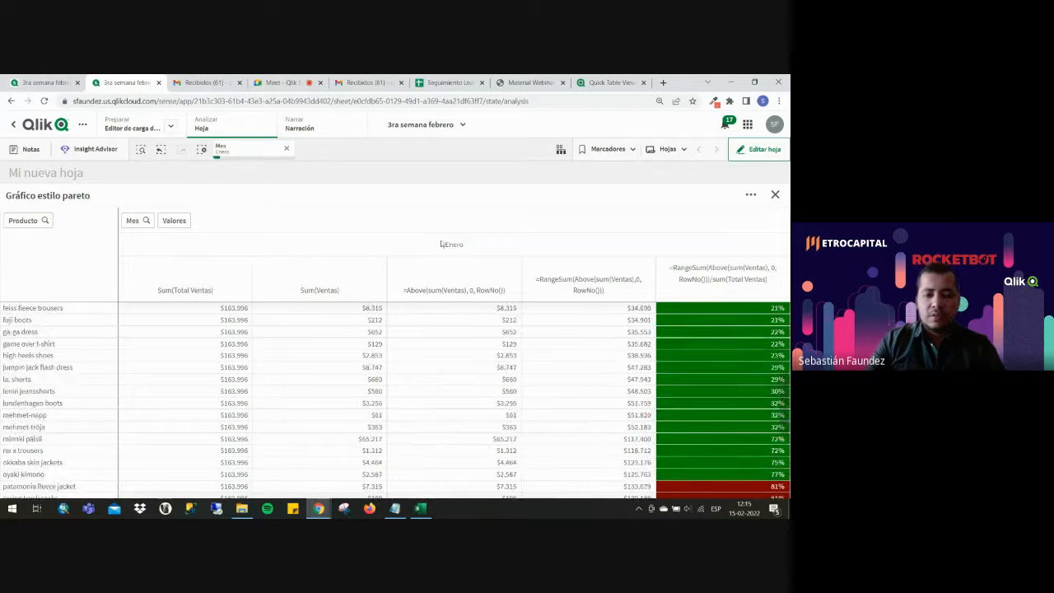
pyautogui.scroll(5, 378, 345)
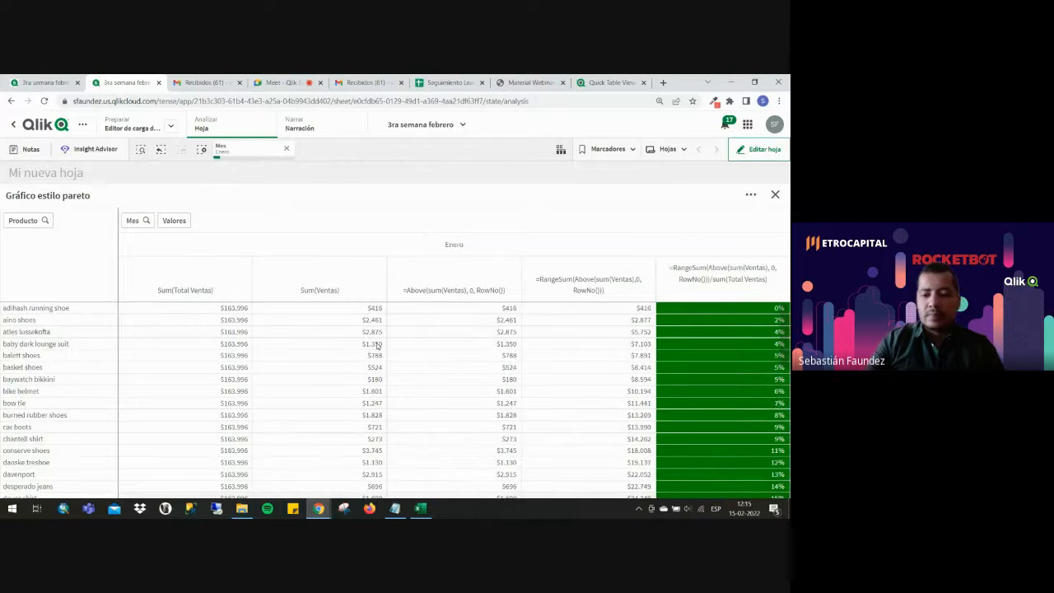
pyautogui.scroll(-2, 378, 345)
pyautogui.scroll(-8, 378, 345)
# Exclude null values from the Mes column dimension and finish editing the sheet.
pyautogui.click(758, 149)
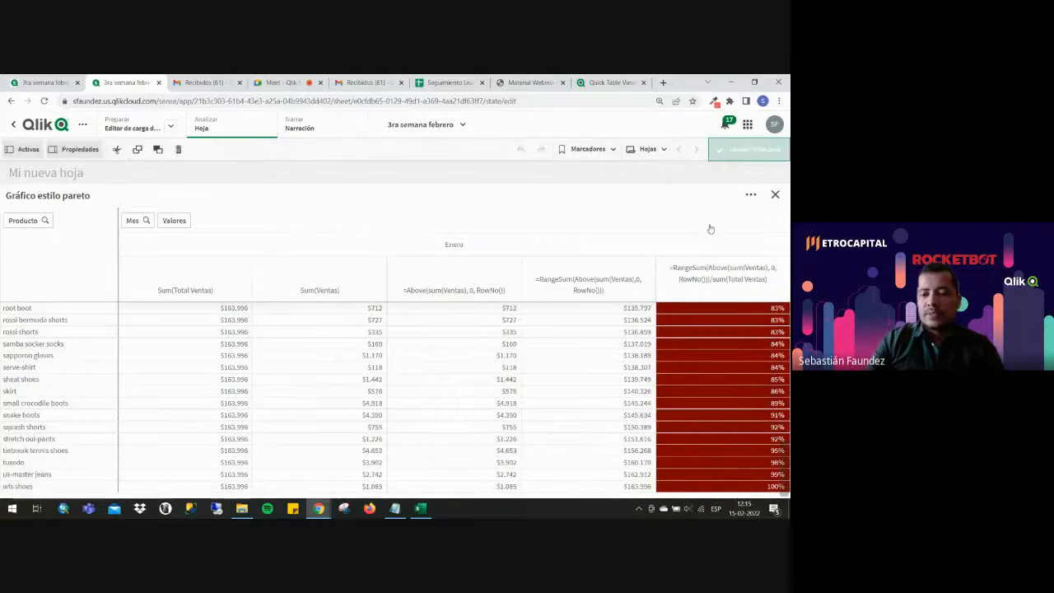
pyautogui.scroll(-2, 706, 312)
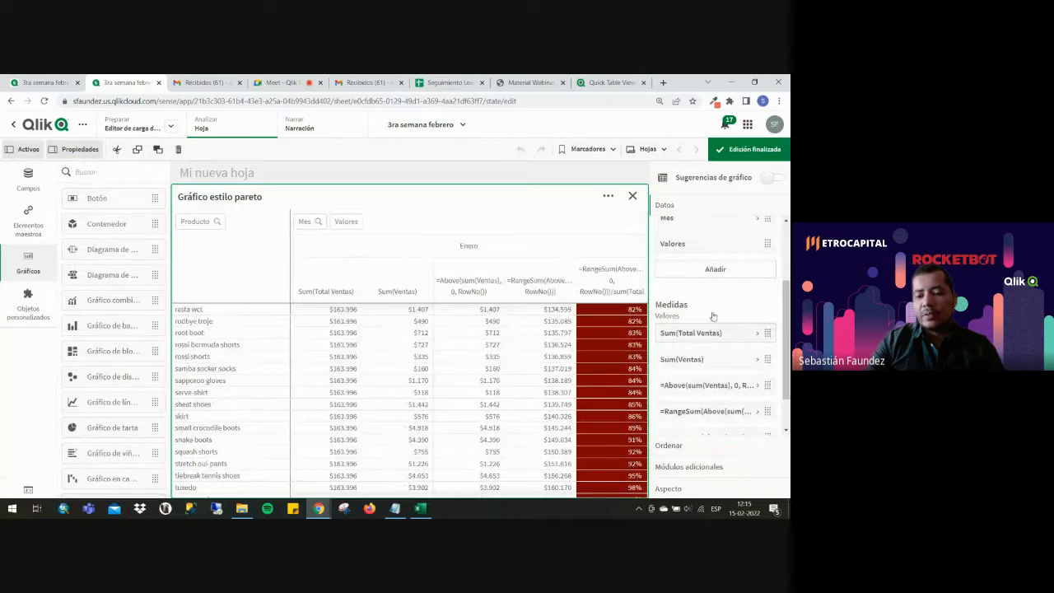
pyautogui.click(709, 219)
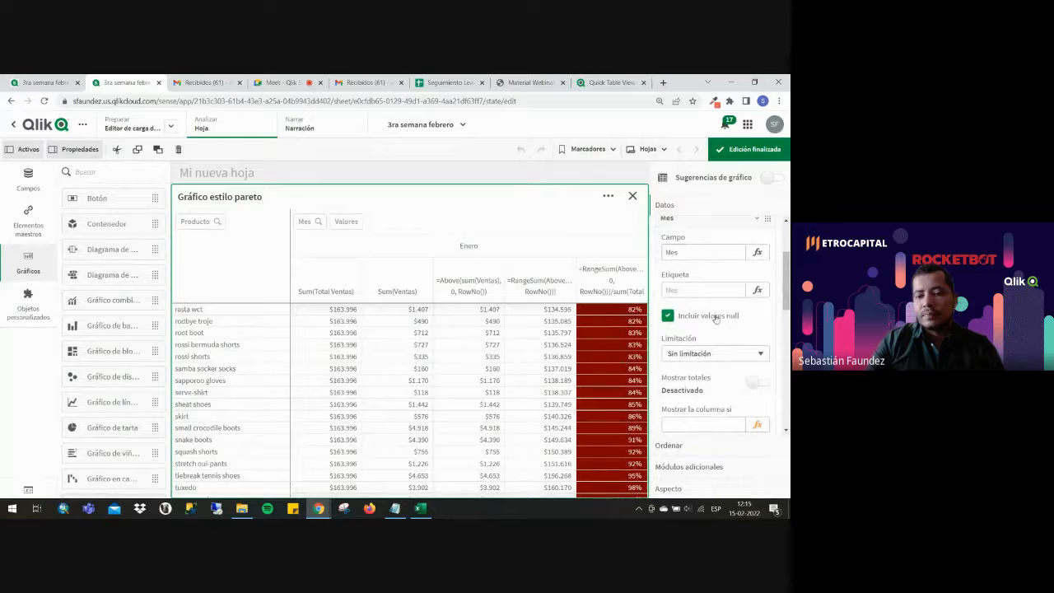
pyautogui.scroll(2, 715, 318)
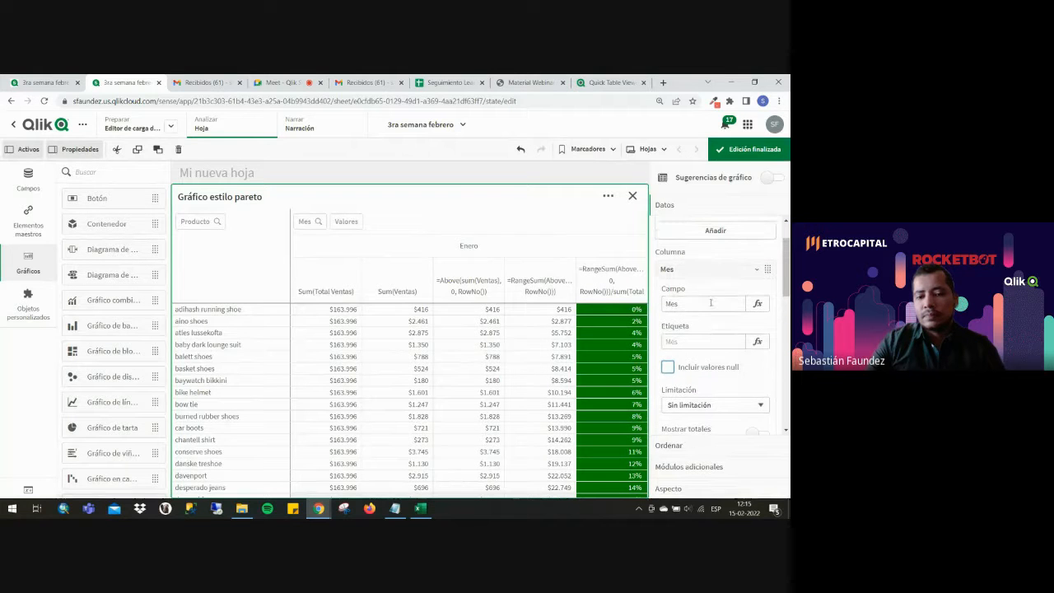
pyautogui.click(752, 149)
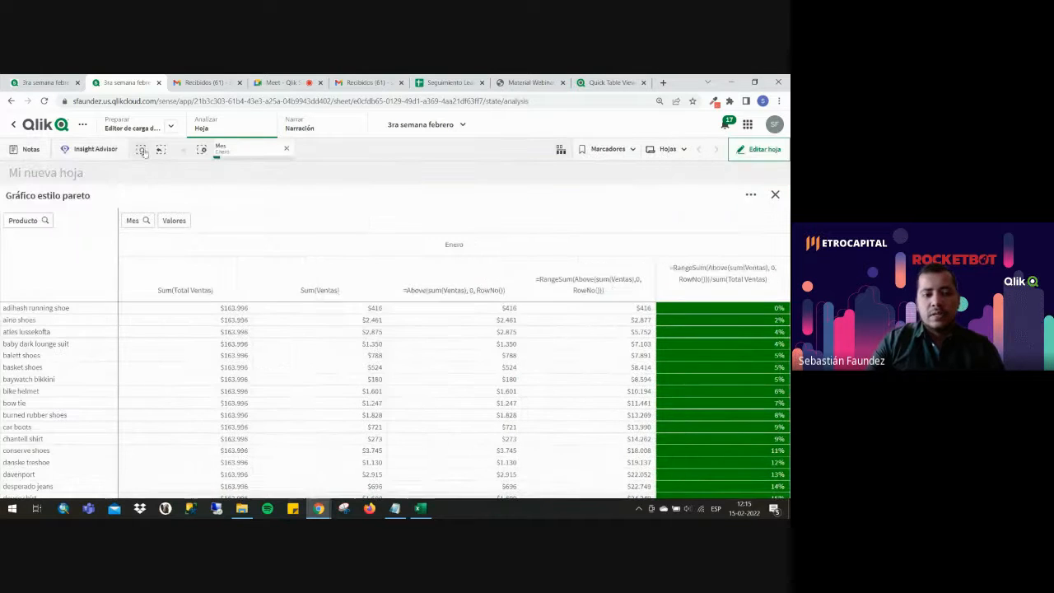
# Clear the Enero selection and look over the accumulated percentages for all months down to the last products.
pyautogui.click(203, 151)
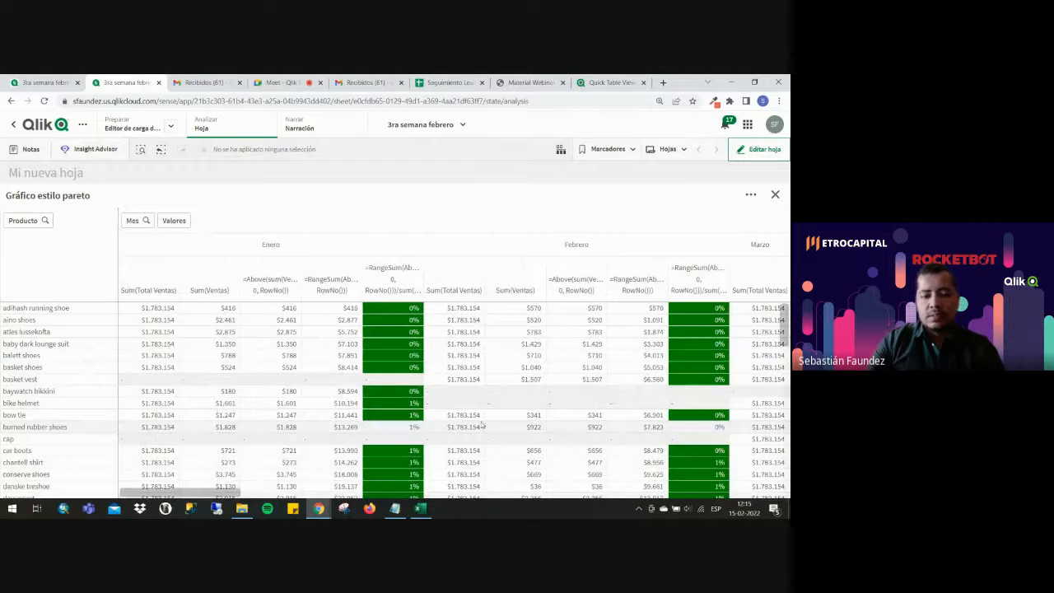
pyautogui.scroll(-5, 485, 430)
pyautogui.scroll(-5, 482, 425)
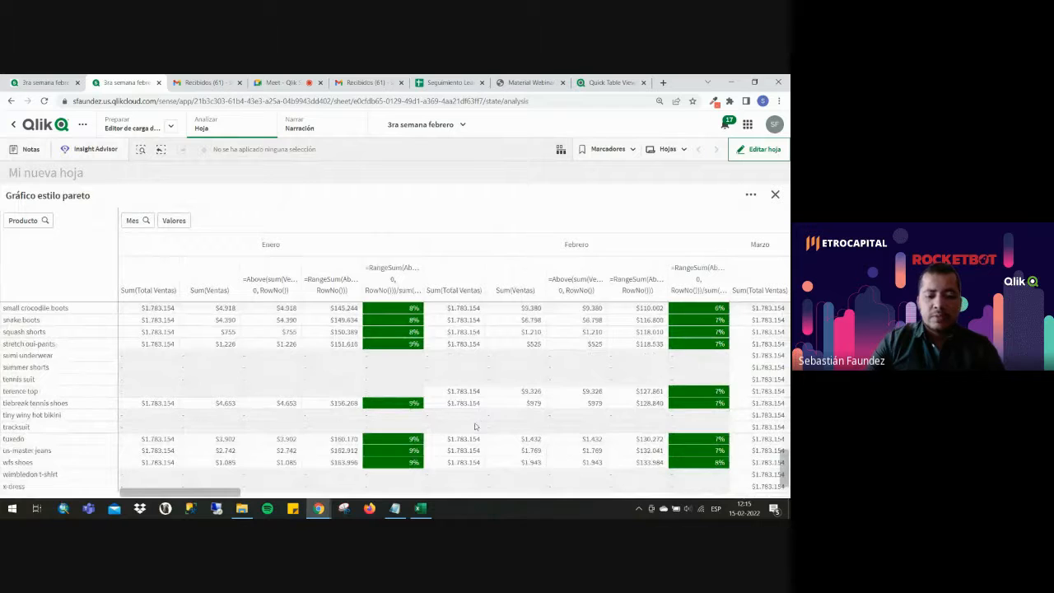
pyautogui.moveTo(205, 494); pyautogui.dragTo(741, 493)
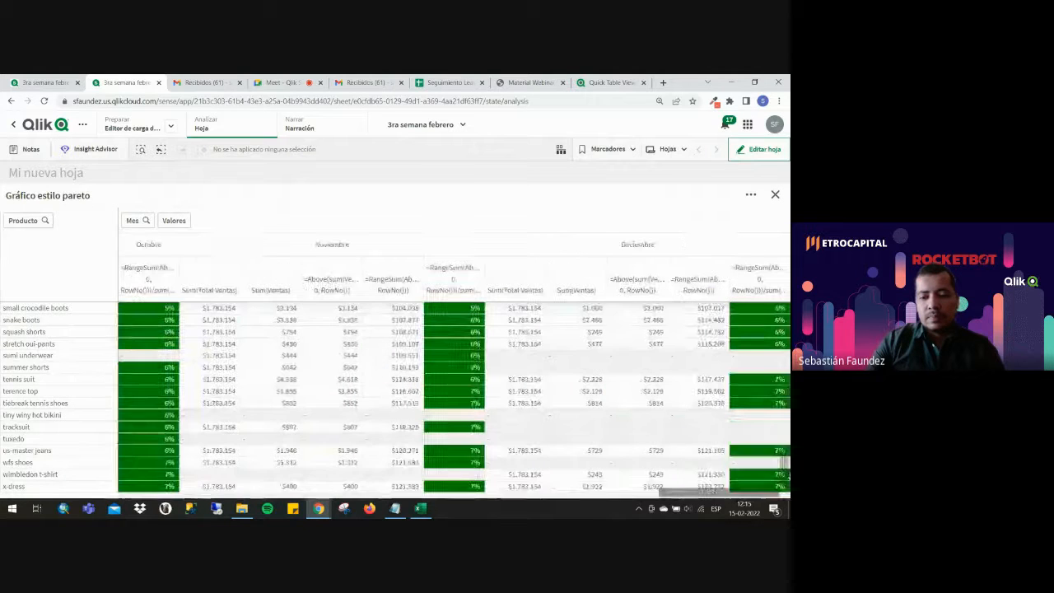
# Replace the Mes column dimension with [Año], finish editing the sheet, and look over the yearly columns of the Pareto table.
pyautogui.click(761, 150)
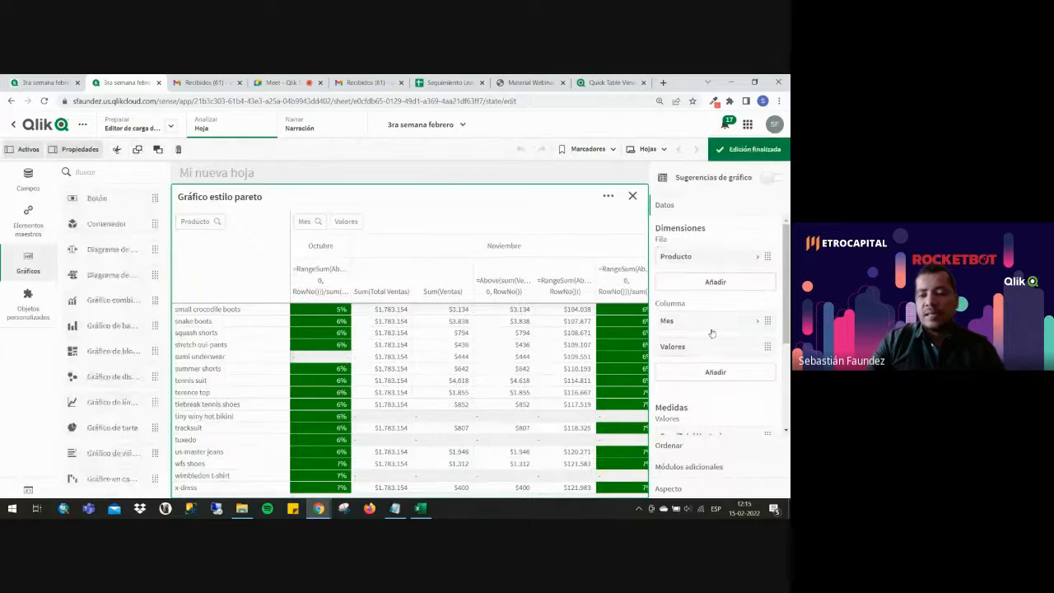
pyautogui.click(708, 321)
pyautogui.click(758, 353)
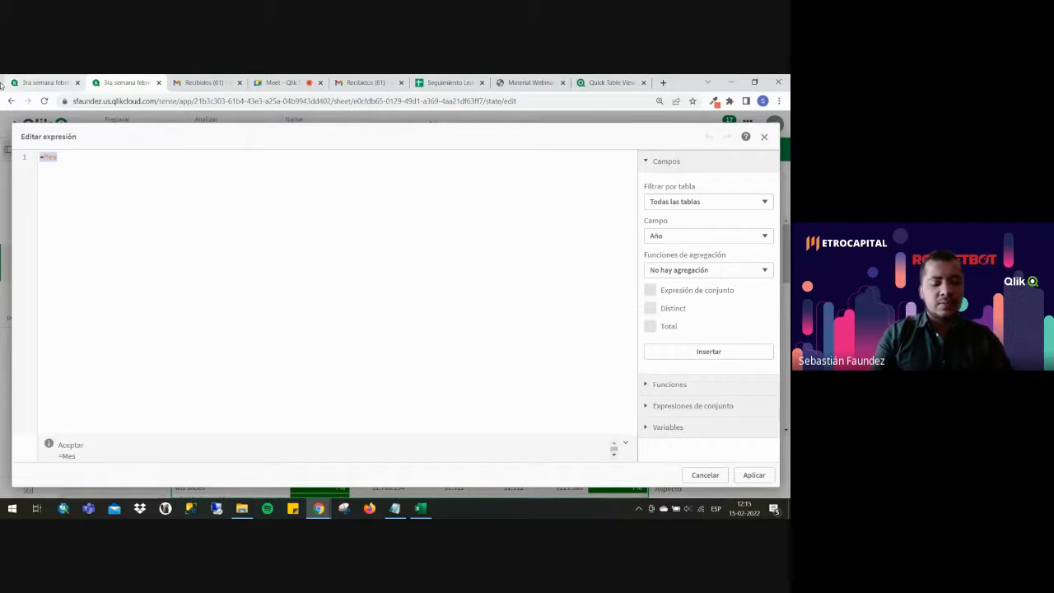
pyautogui.write('ñ')
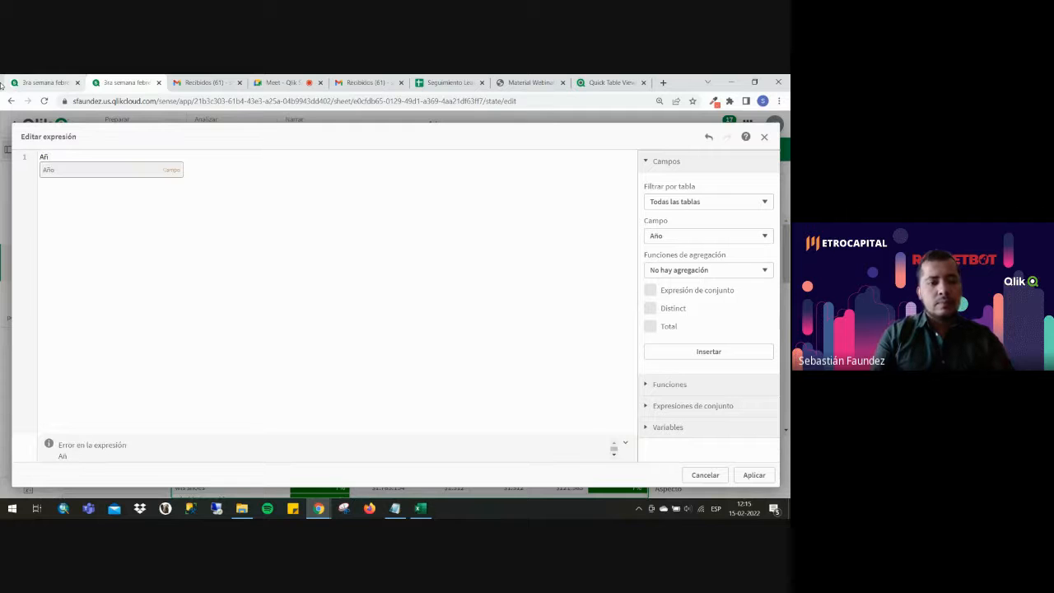
pyautogui.write('o')
pyautogui.press('Return')
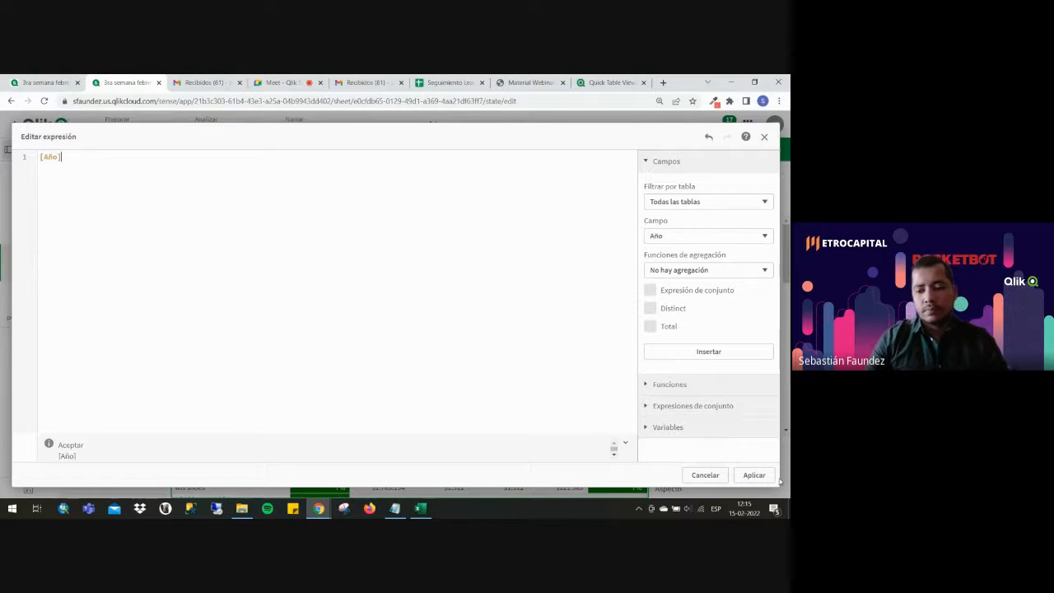
pyautogui.click(754, 475)
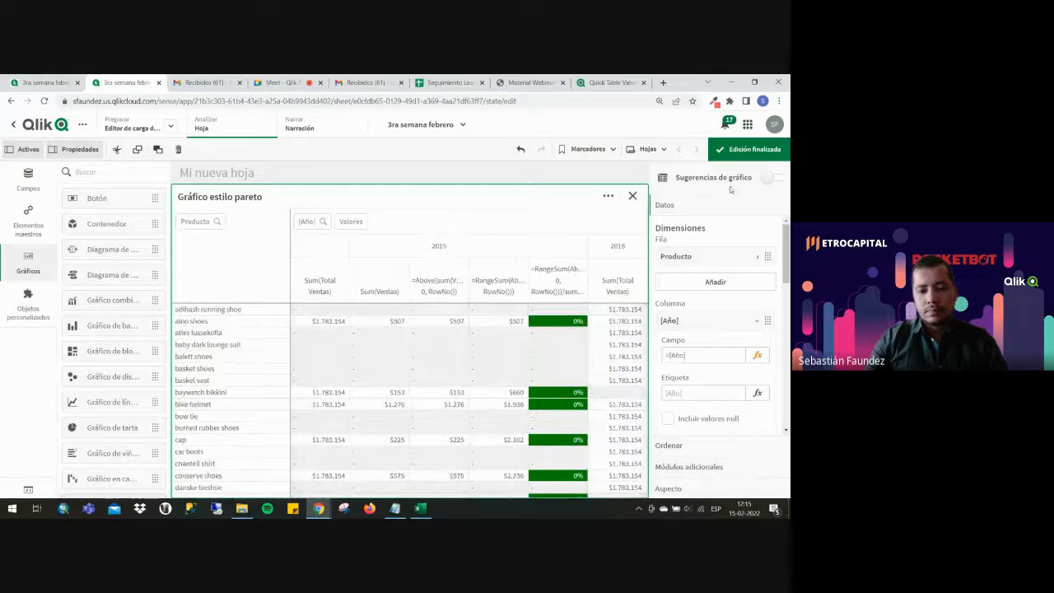
pyautogui.click(749, 149)
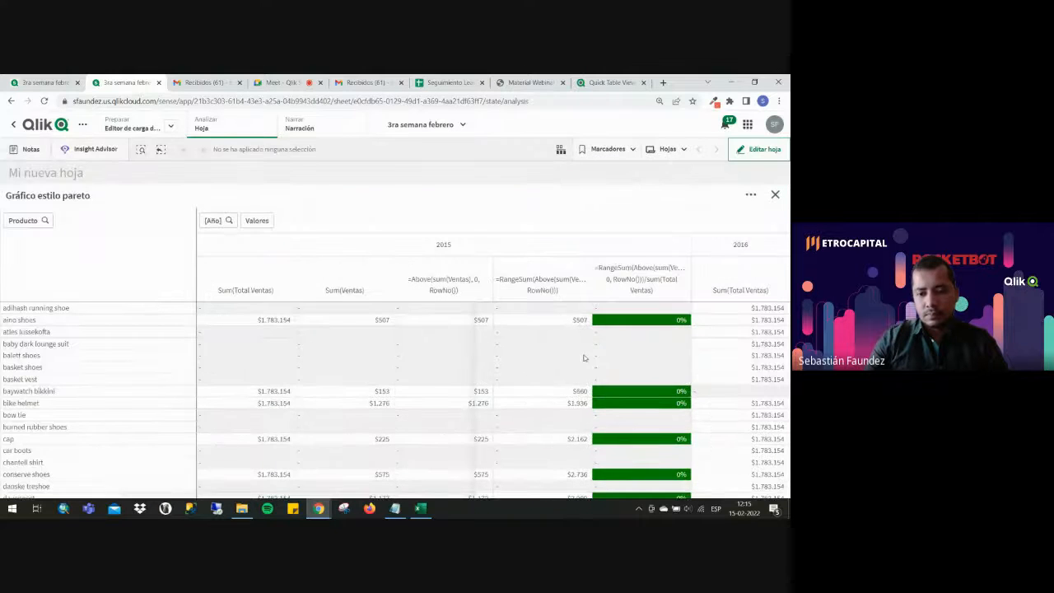
pyautogui.hscroll(3, 583, 357)
pyautogui.scroll(-15, 584, 358)
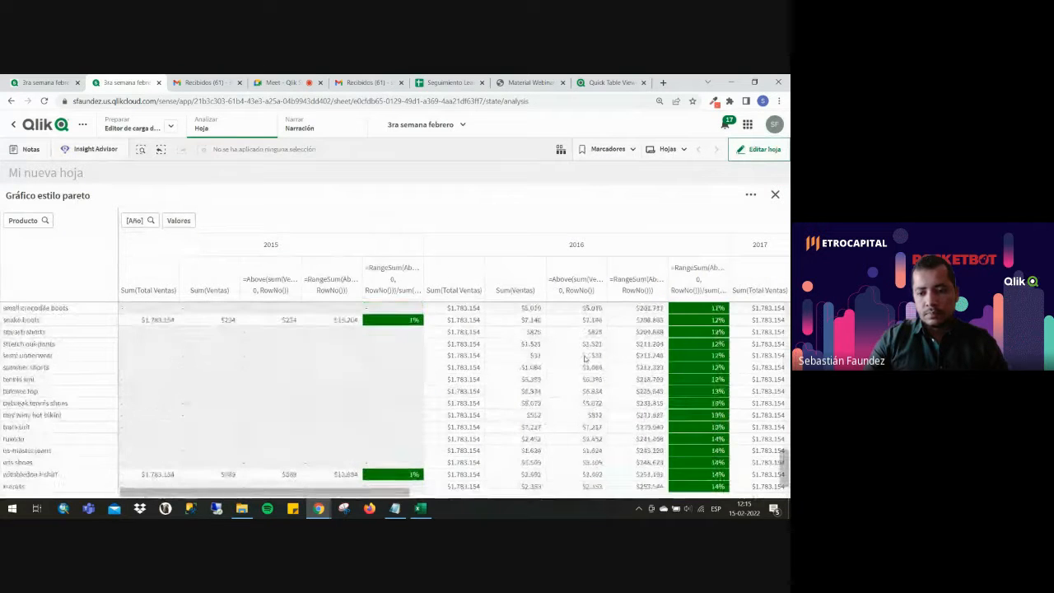
pyautogui.moveTo(378, 493); pyautogui.dragTo(788, 500)
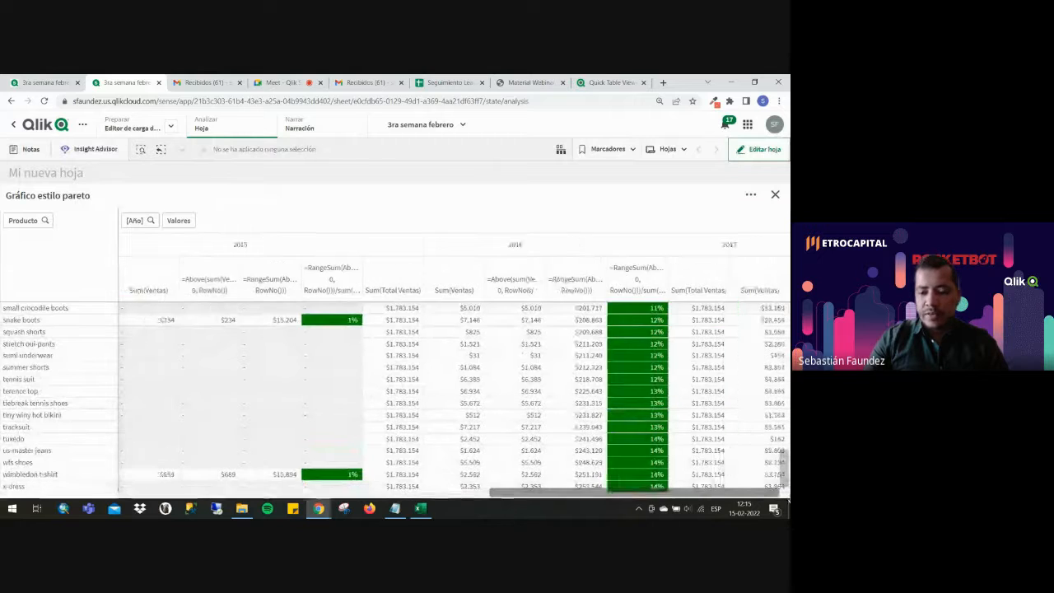
# Delete the [Año] column dimension from the Pareto table, finish editing, and return from full screen to the sheet.
pyautogui.click(759, 149)
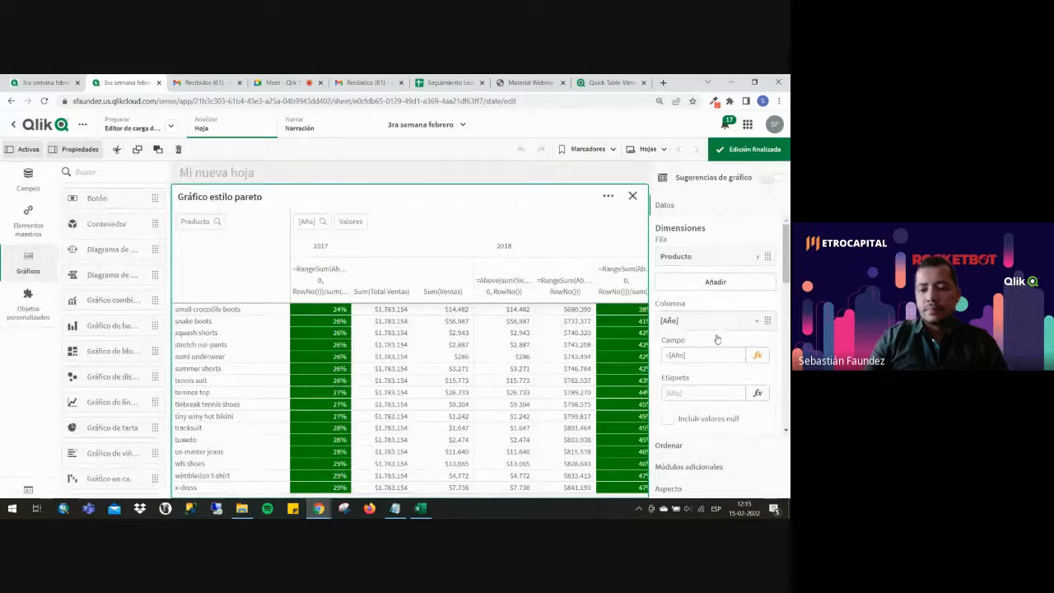
pyautogui.rightClick(717, 324)
pyautogui.click(715, 313)
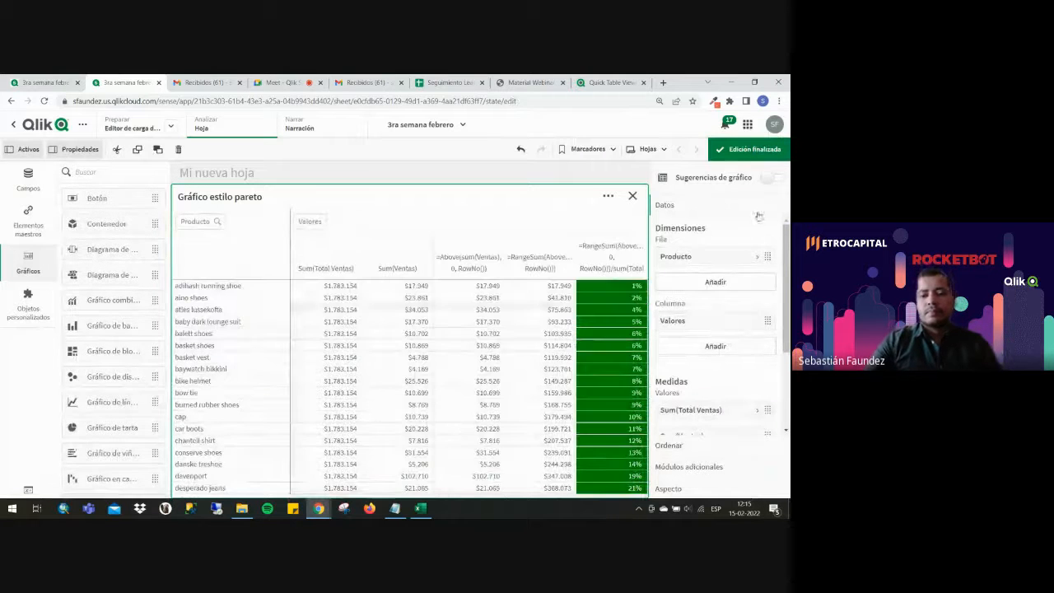
pyautogui.click(757, 153)
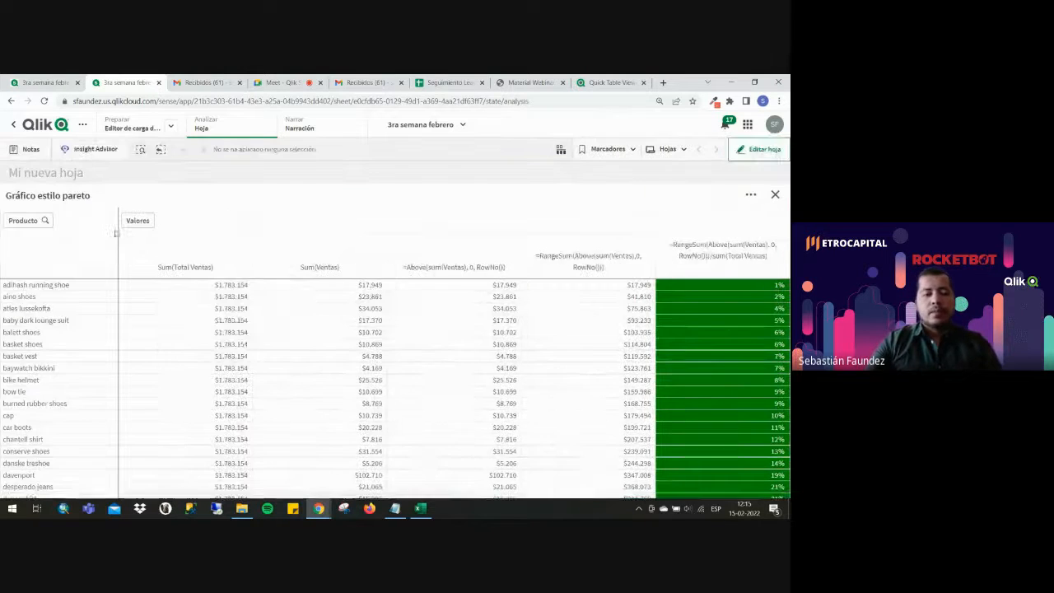
pyautogui.click(776, 196)
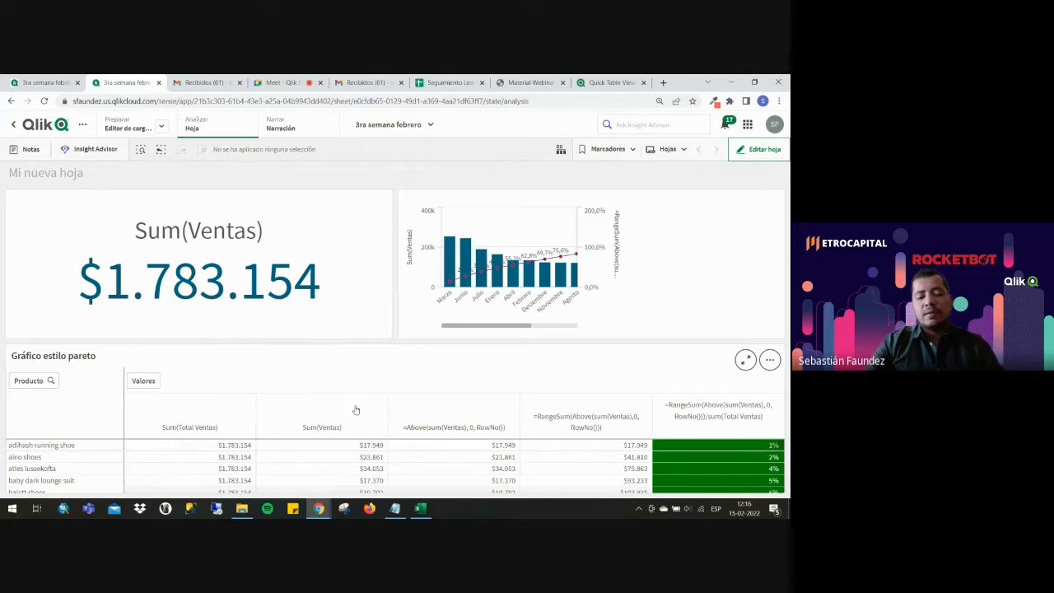
# Convert the Gráfico estilo pareto pivot table to a standard Tabla, finish editing, and look through its product rows.
pyautogui.click(759, 149)
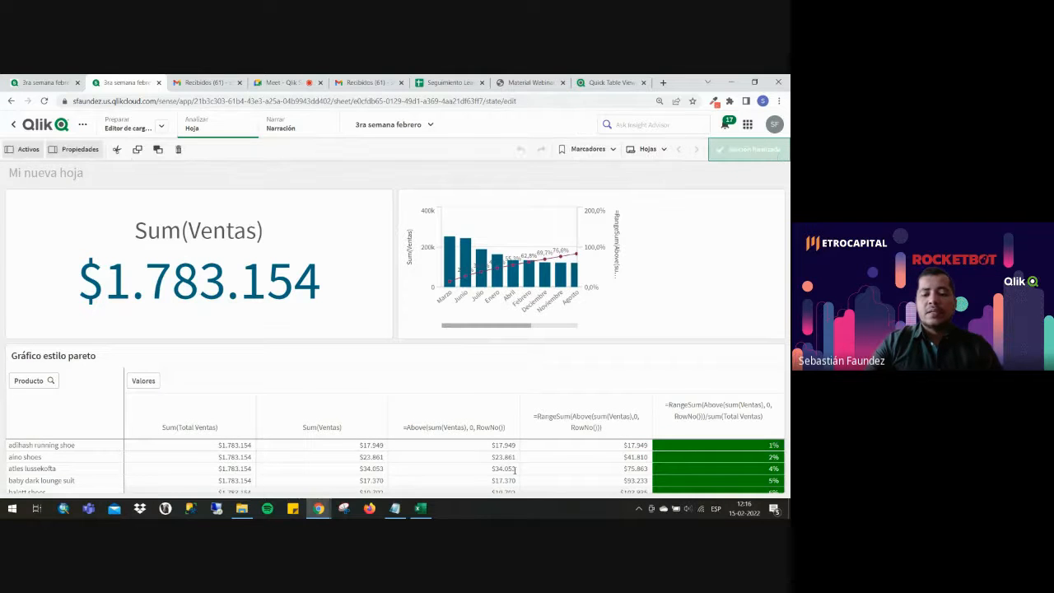
pyautogui.click(251, 387)
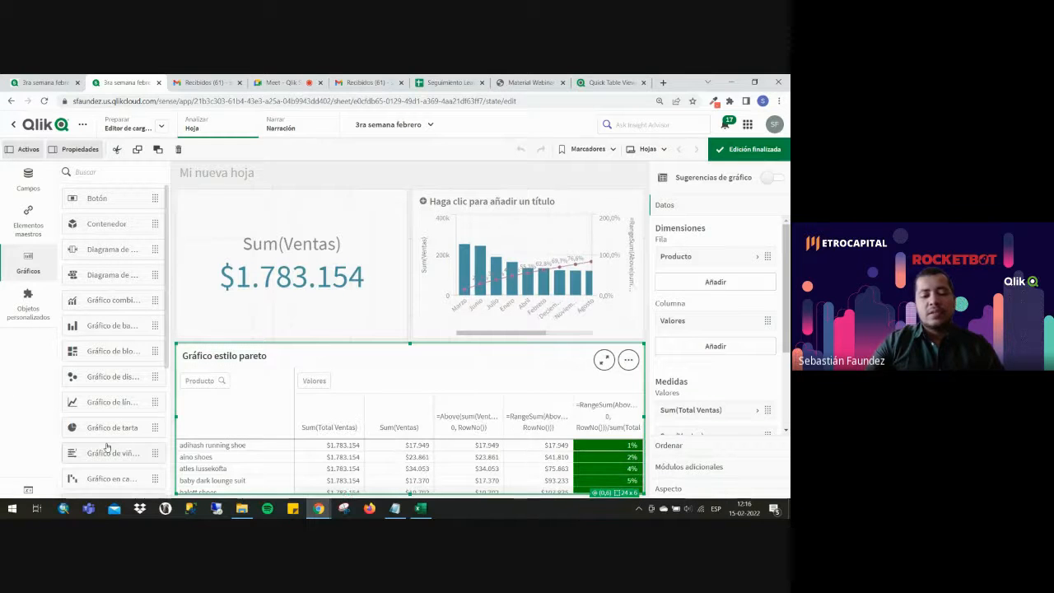
pyautogui.scroll(-3, 106, 445)
pyautogui.moveTo(106, 431); pyautogui.dragTo(424, 417)
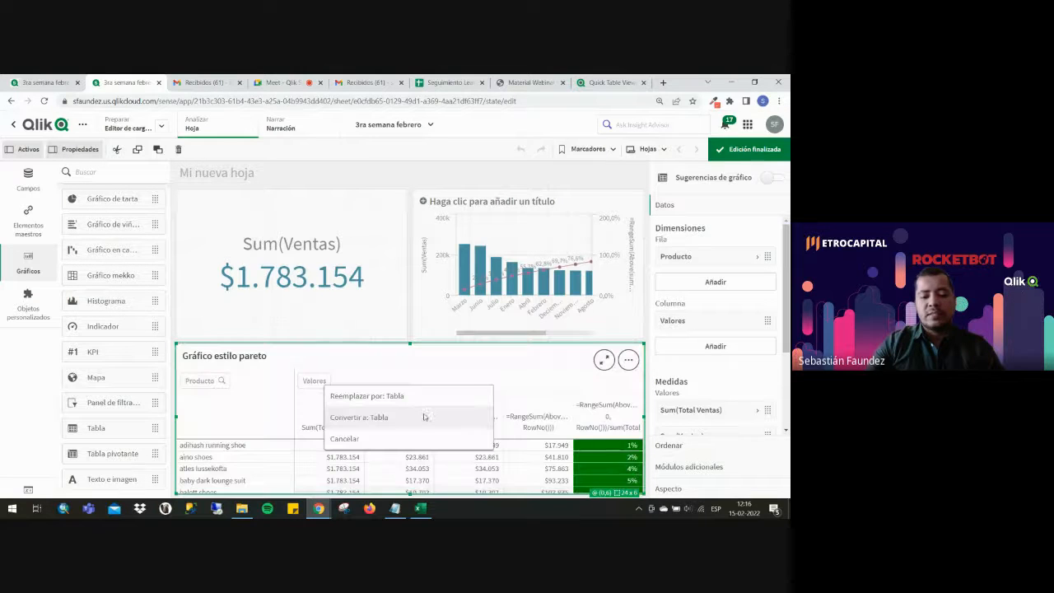
pyautogui.click(393, 418)
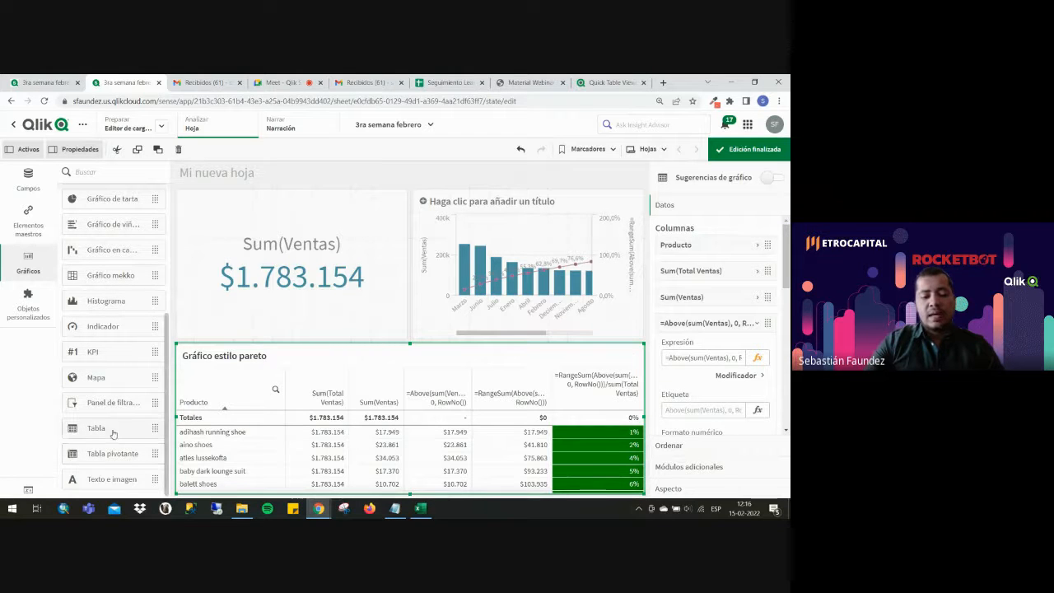
pyautogui.moveTo(113, 432)
pyautogui.mouseDown()
pyautogui.moveTo(426, 430)
pyautogui.moveTo(130, 423)
pyautogui.mouseUp()
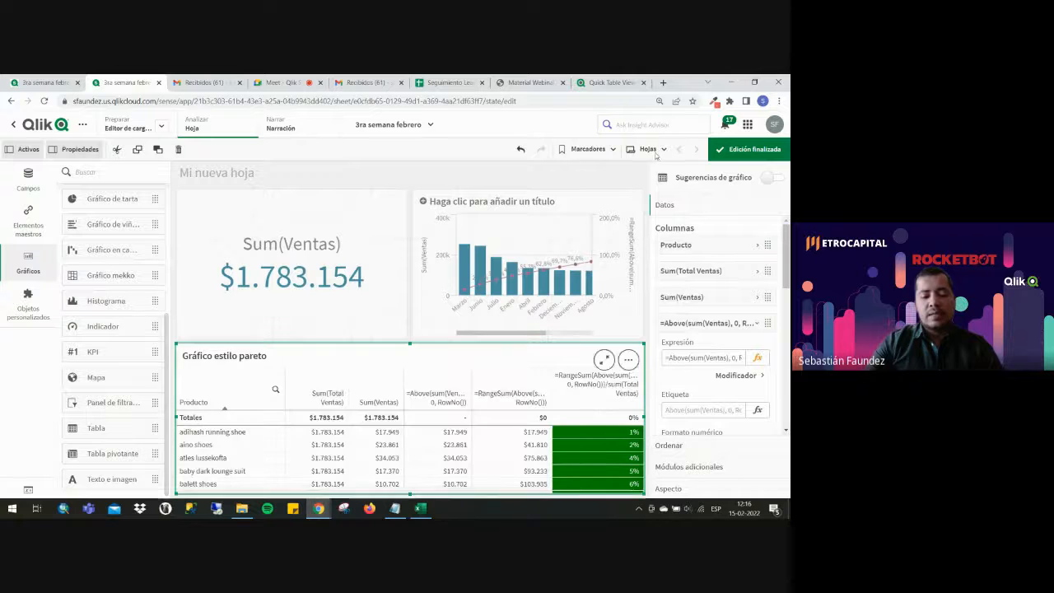
pyautogui.click(748, 149)
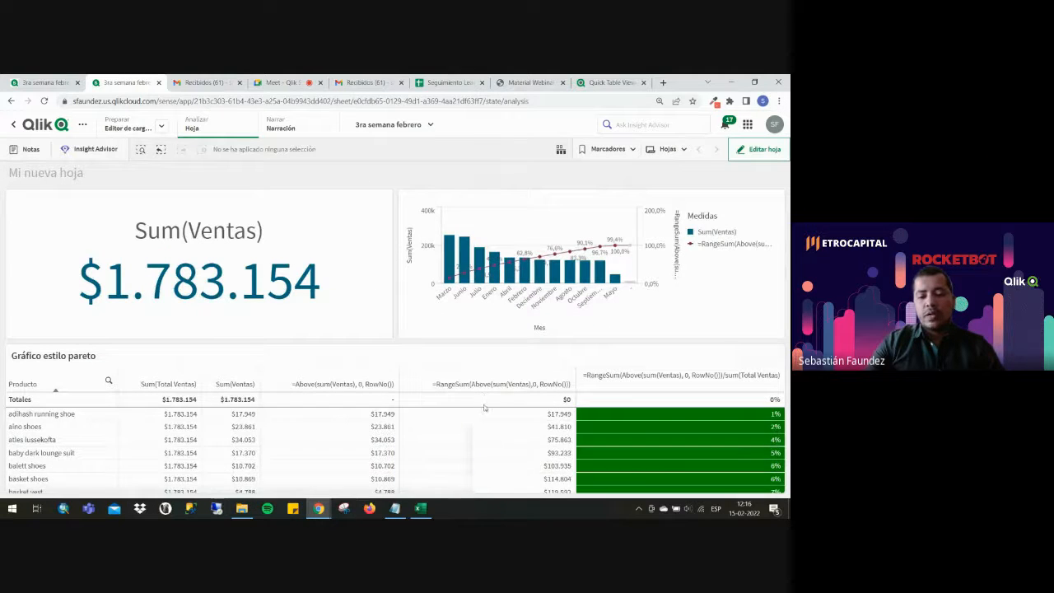
pyautogui.moveTo(424, 490); pyautogui.dragTo(340, 480)
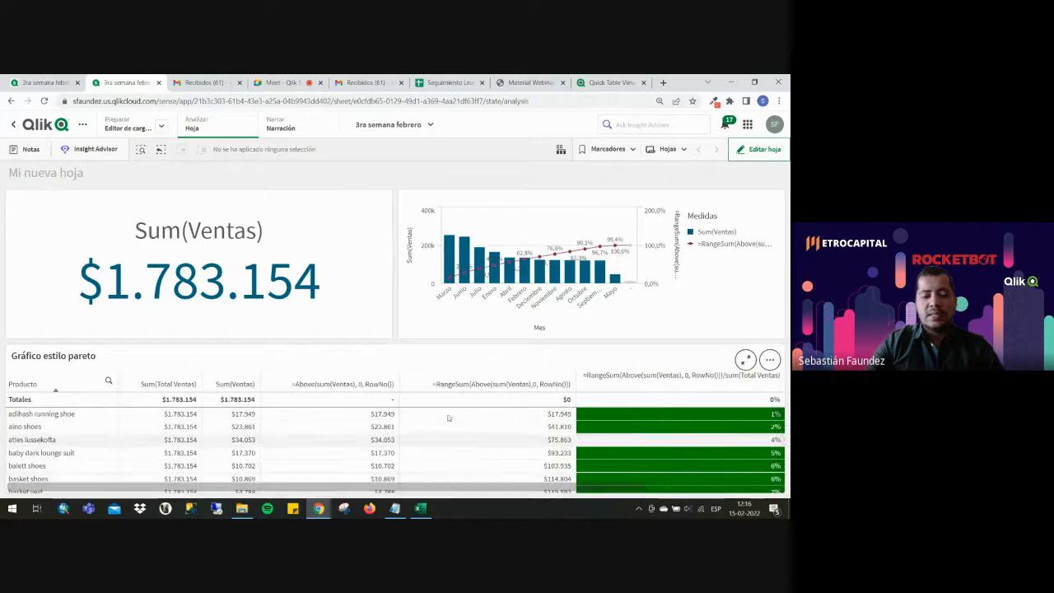
pyautogui.scroll(-1, 504, 410)
pyautogui.scroll(-2, 504, 409)
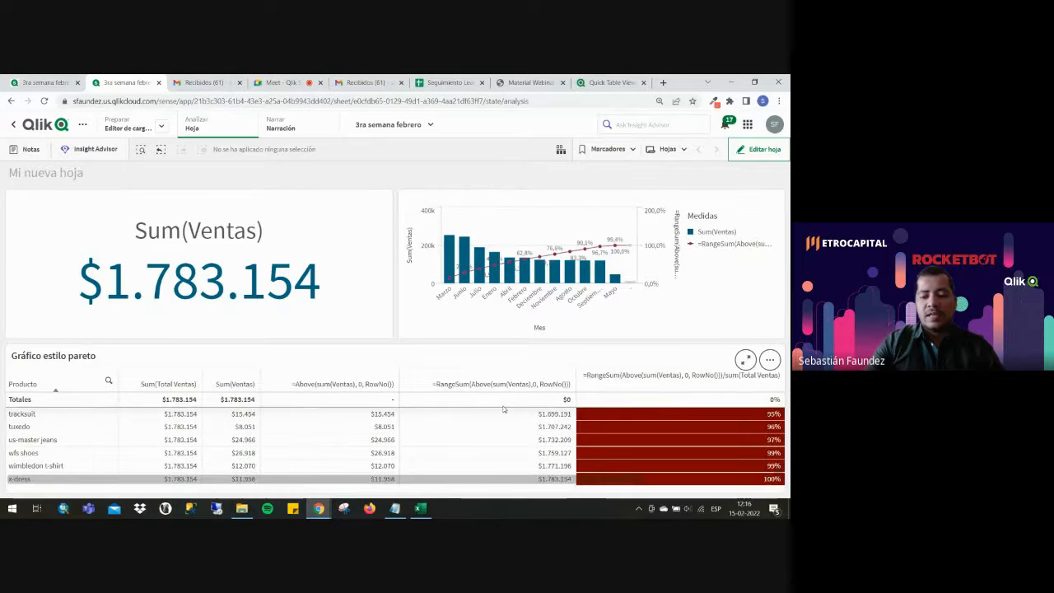
pyautogui.scroll(3, 504, 409)
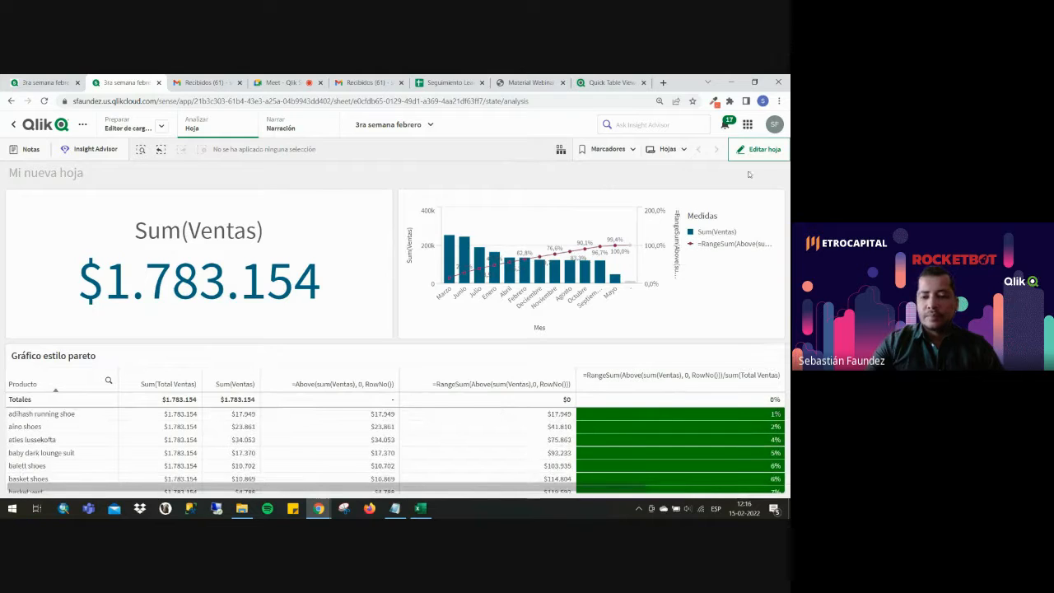
# Download the Pareto table's data as an xlsx file, open it in Excel, and enable editing.
pyautogui.rightClick(406, 439)
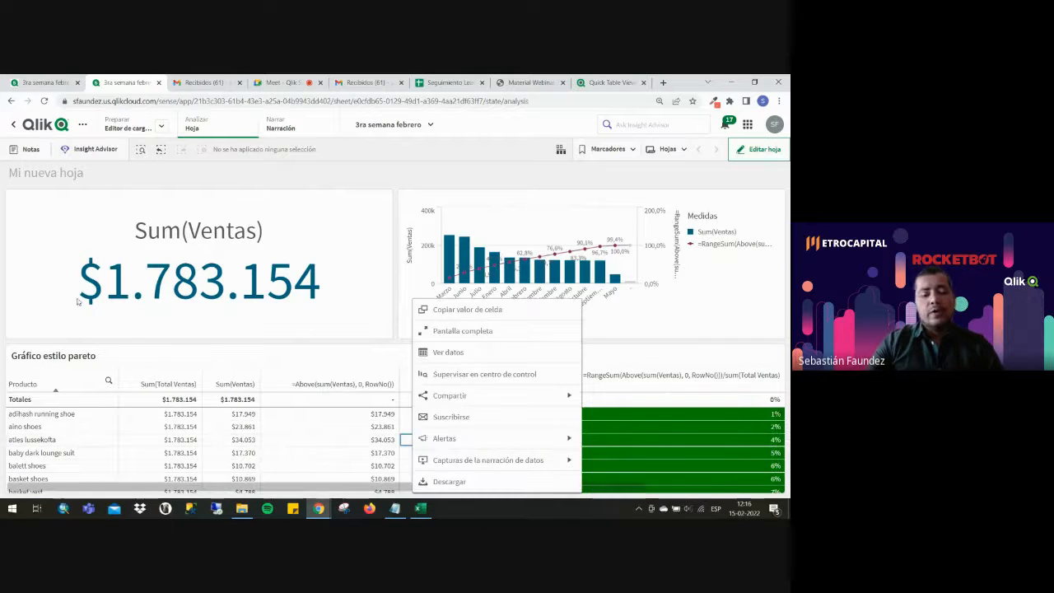
pyautogui.click(467, 484)
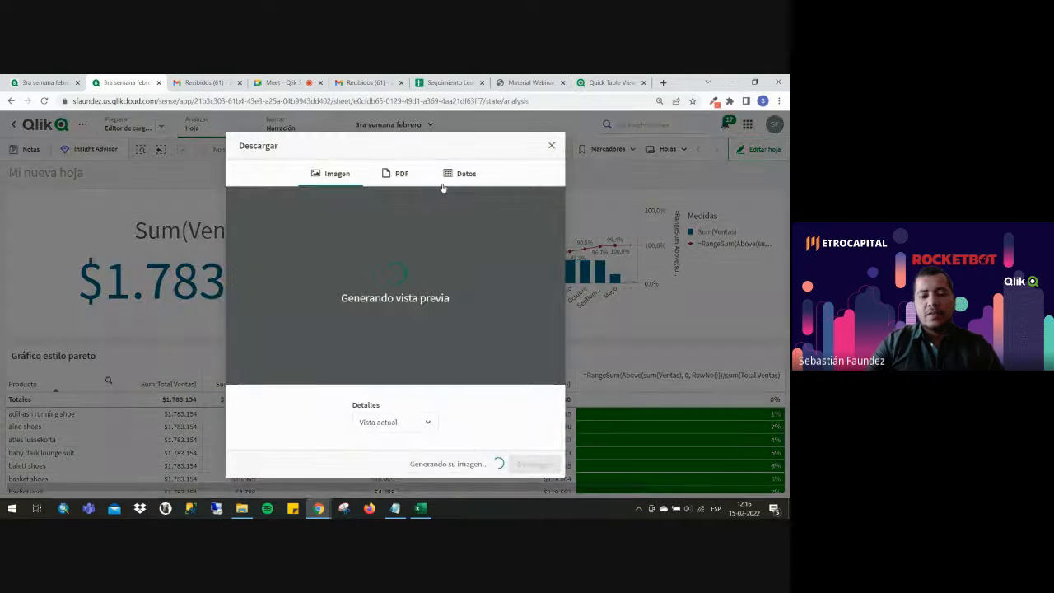
pyautogui.click(460, 175)
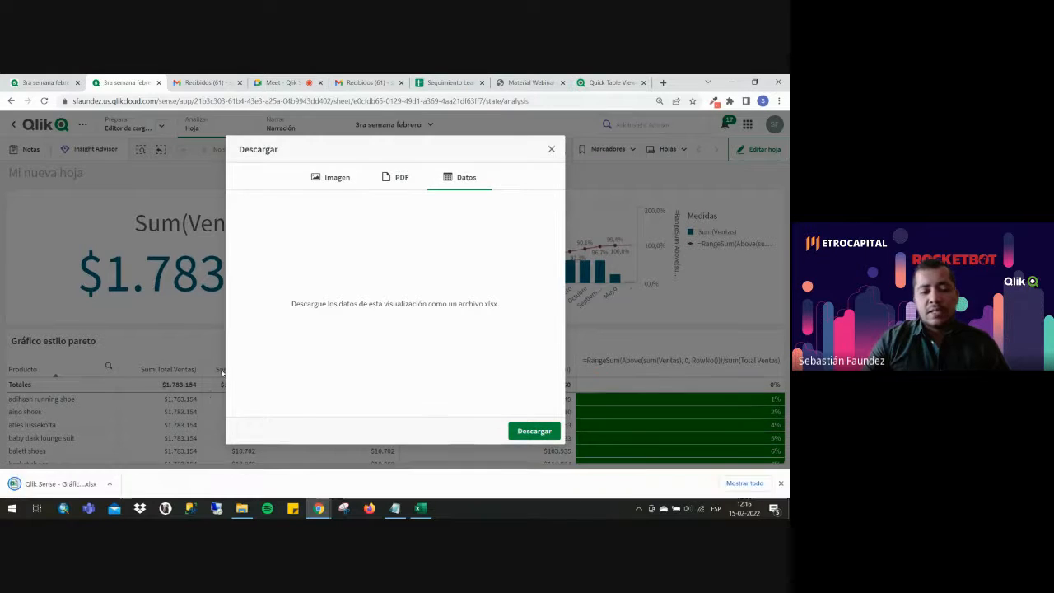
pyautogui.click(64, 486)
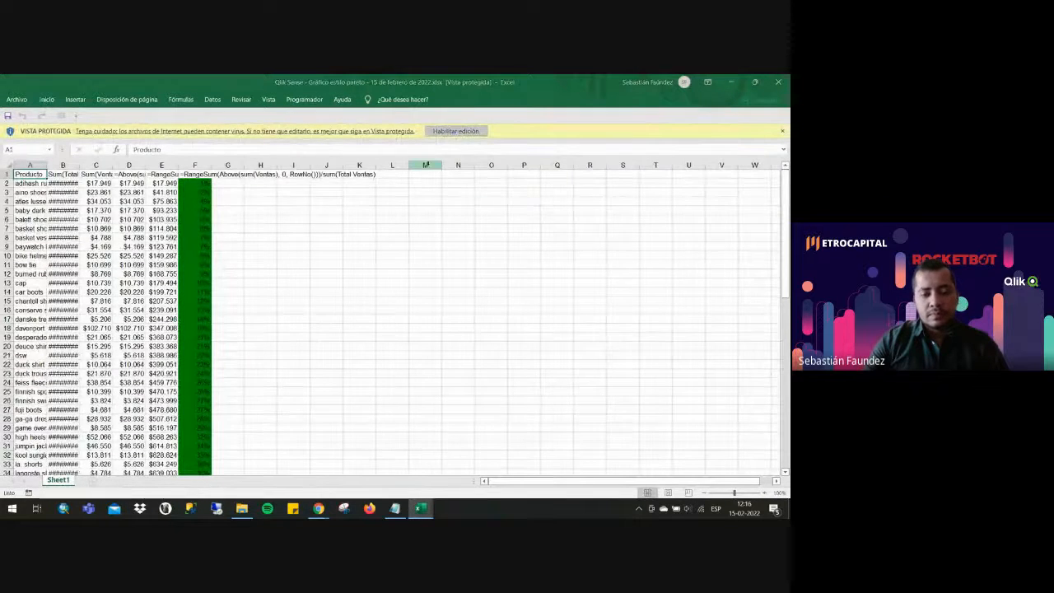
pyautogui.click(455, 132)
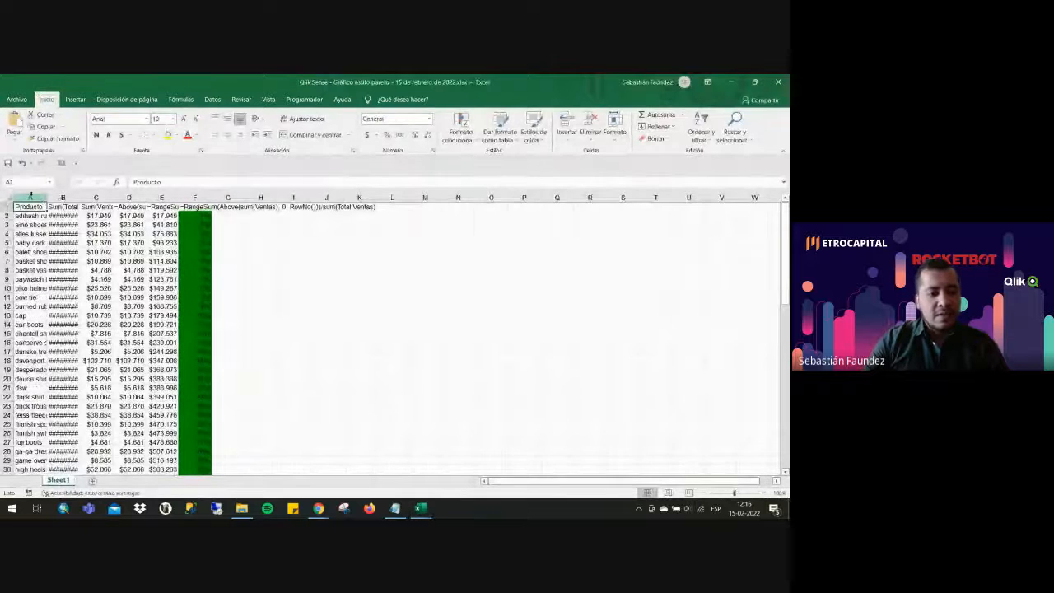
# Autofit the widths of columns A through G in Sheet1 and deselect them.
pyautogui.moveTo(30, 198); pyautogui.dragTo(213, 198)
pyautogui.doubleClick(213, 198)
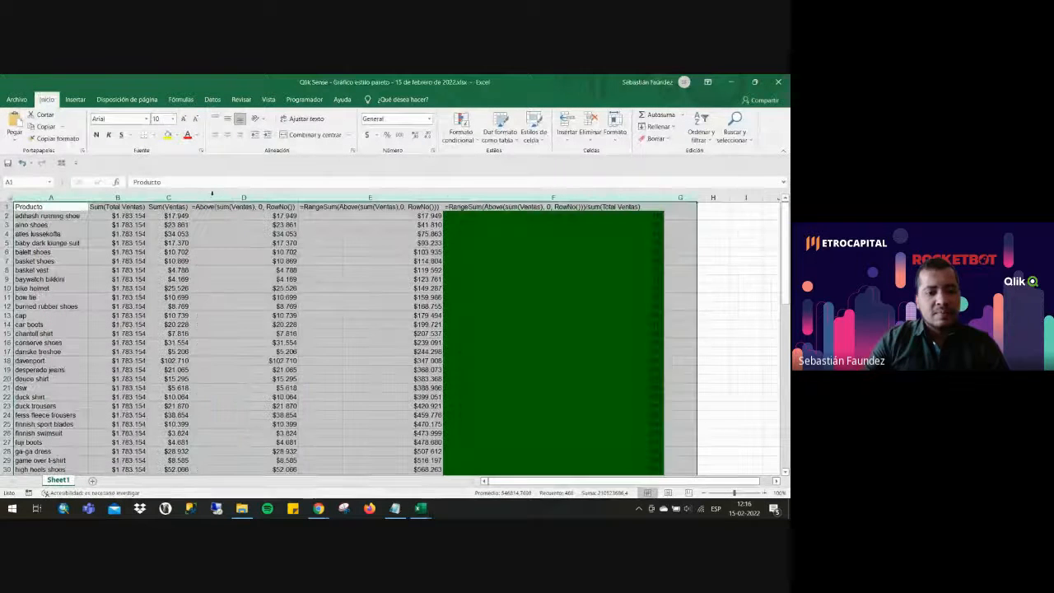
pyautogui.click(745, 242)
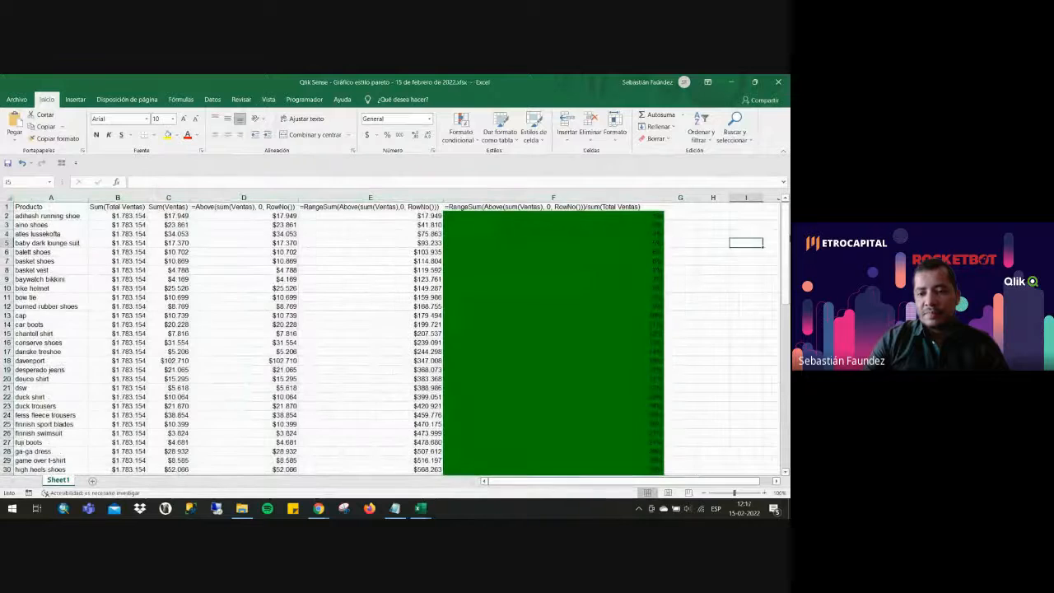
# Examine the accumulated percentages and their colour change down column F of the exported product list.
pyautogui.scroll(-11, 776, 335)
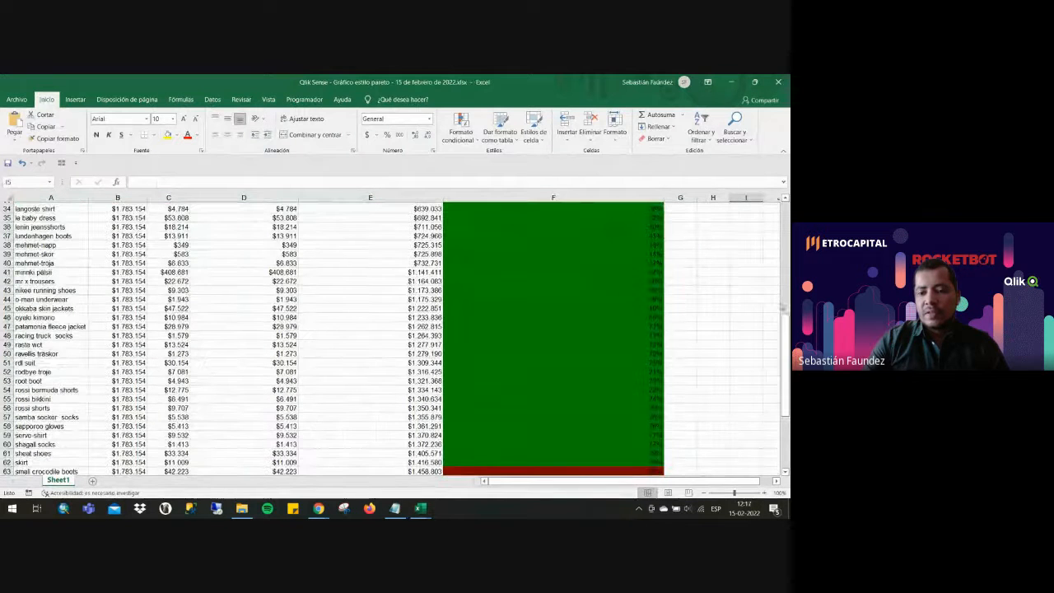
pyautogui.scroll(-5, 784, 371)
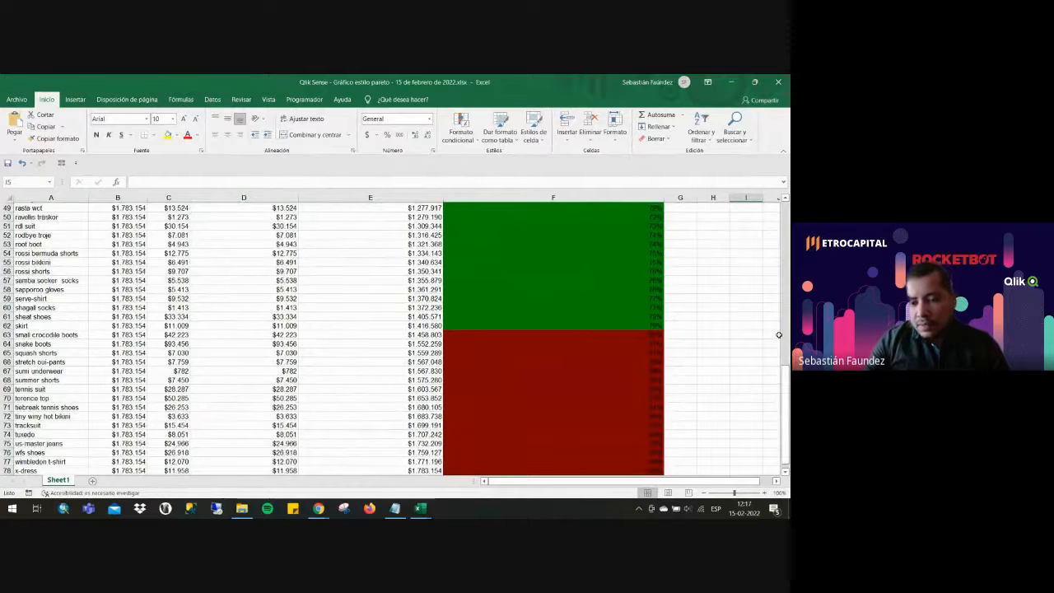
pyautogui.scroll(10, 780, 313)
pyautogui.scroll(-8, 656, 386)
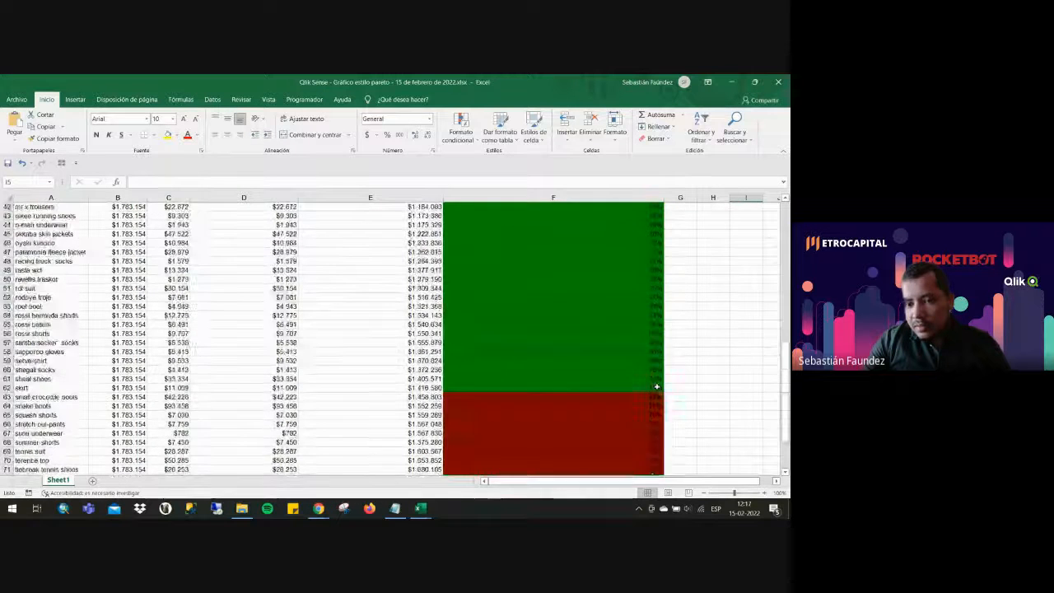
pyautogui.scroll(-4, 609, 335)
pyautogui.click(609, 334)
pyautogui.scroll(9, 611, 336)
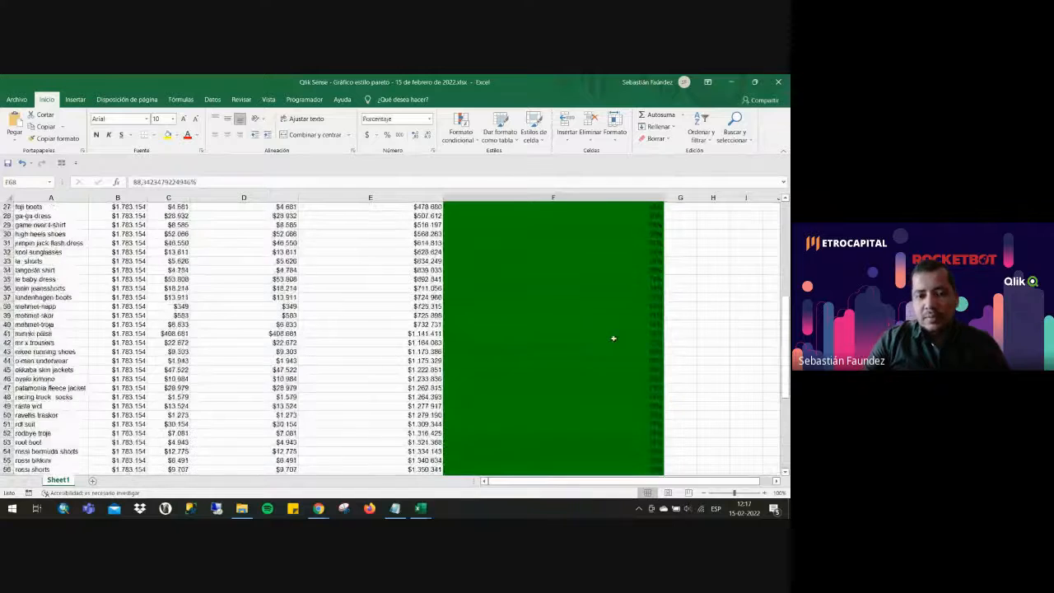
# Review the header row and the Above and RangeSum columns of the exported product list in Sheet1.
pyautogui.scroll(9, 612, 337)
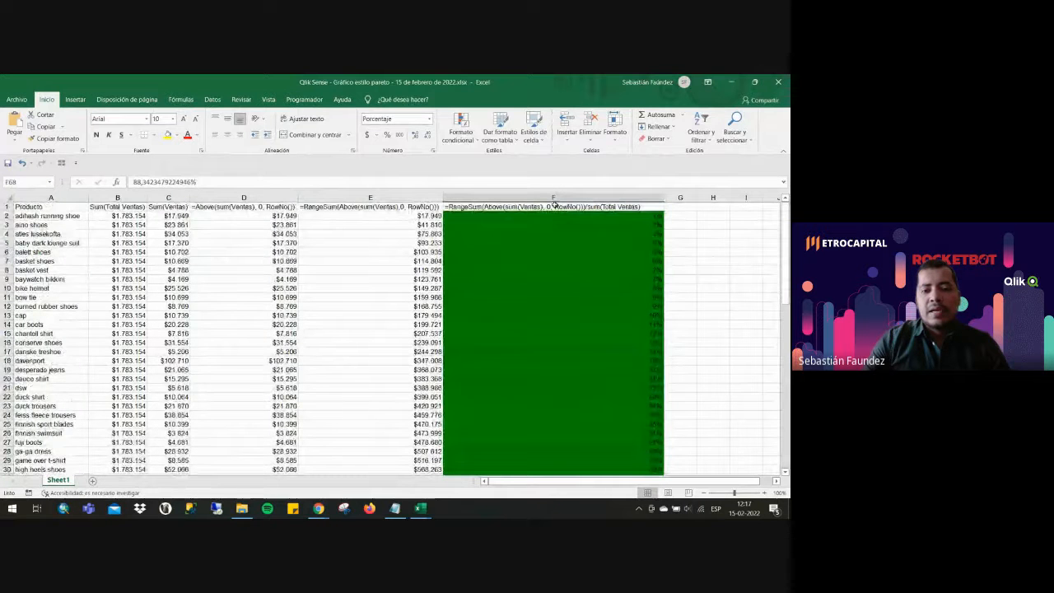
pyautogui.moveTo(553, 206); pyautogui.dragTo(50, 206)
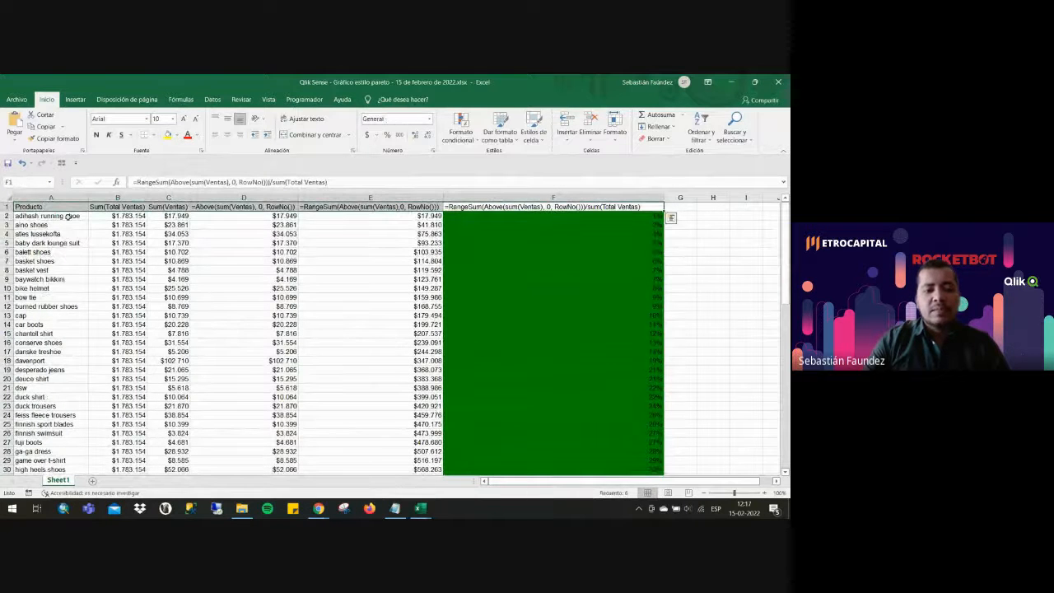
pyautogui.click(272, 243)
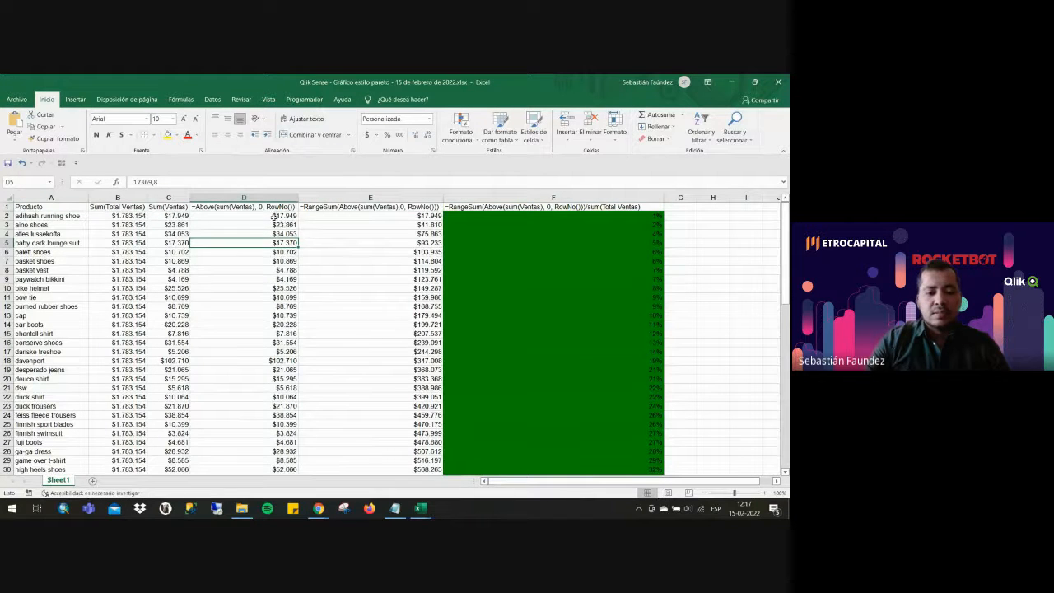
pyautogui.click(272, 215)
pyautogui.click(370, 198)
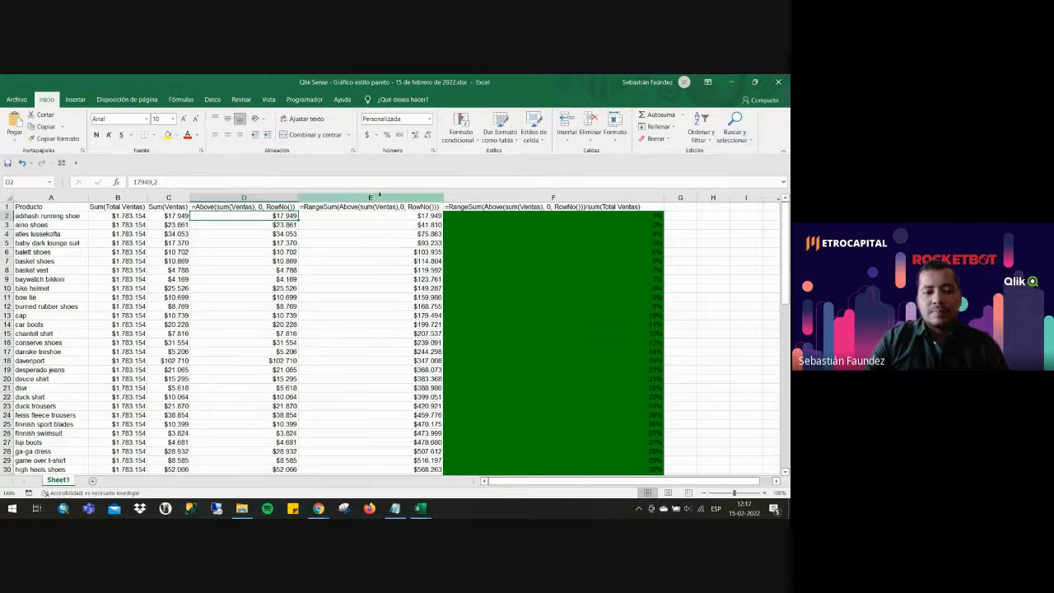
# Close the exported workbook without saving its changes and return to the Qlik sheet in Chrome.
pyautogui.click(777, 81)
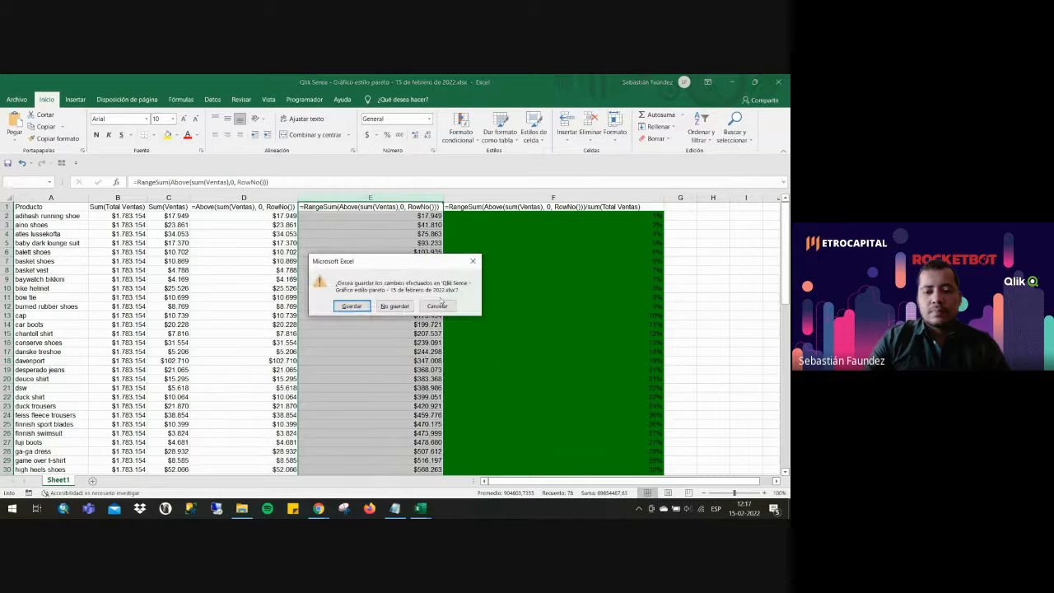
pyautogui.click(394, 306)
pyautogui.click(731, 81)
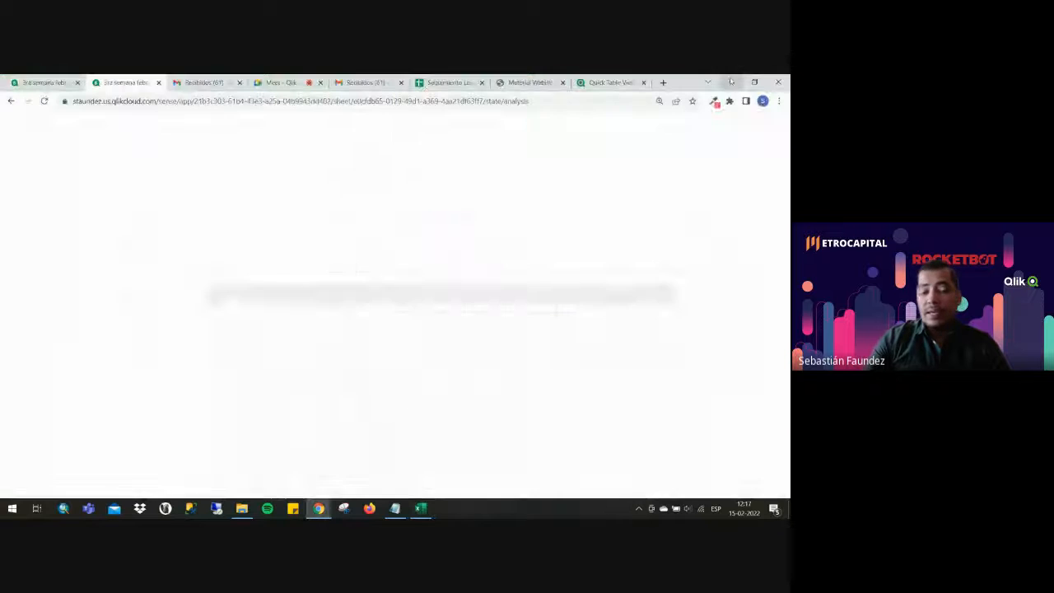
pyautogui.click(552, 163)
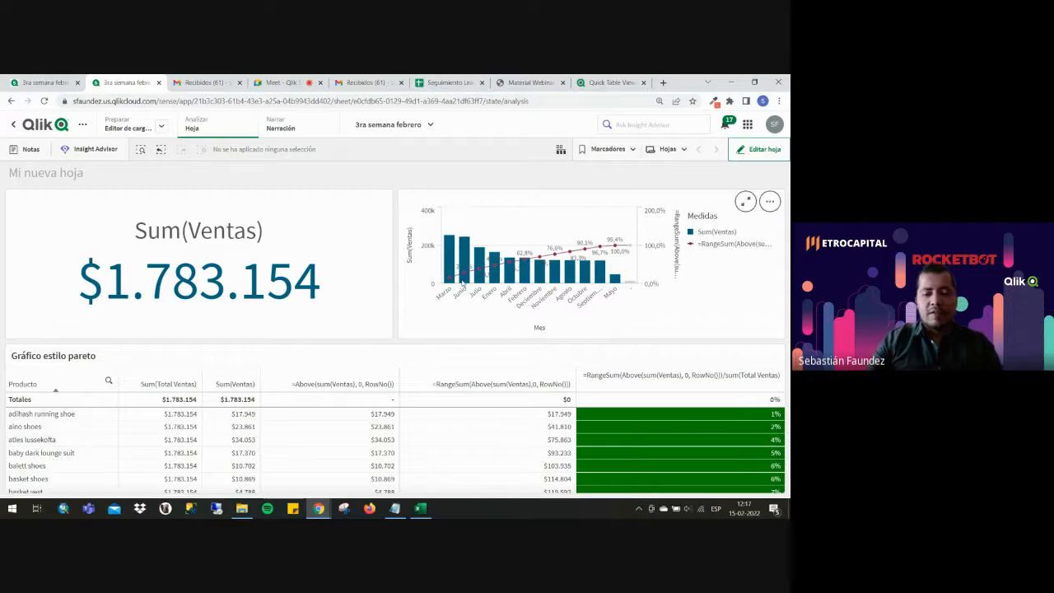
# View the Orders load script in the data load editor and return to the Mi nueva hoja sheet.
pyautogui.moveTo(384, 203)
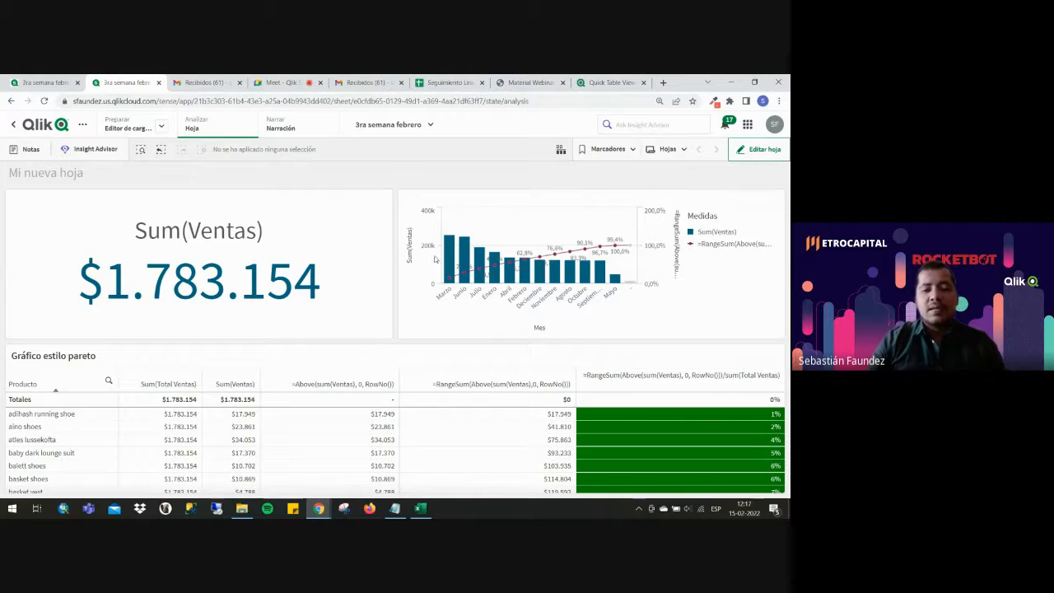
pyautogui.moveTo(420, 219)
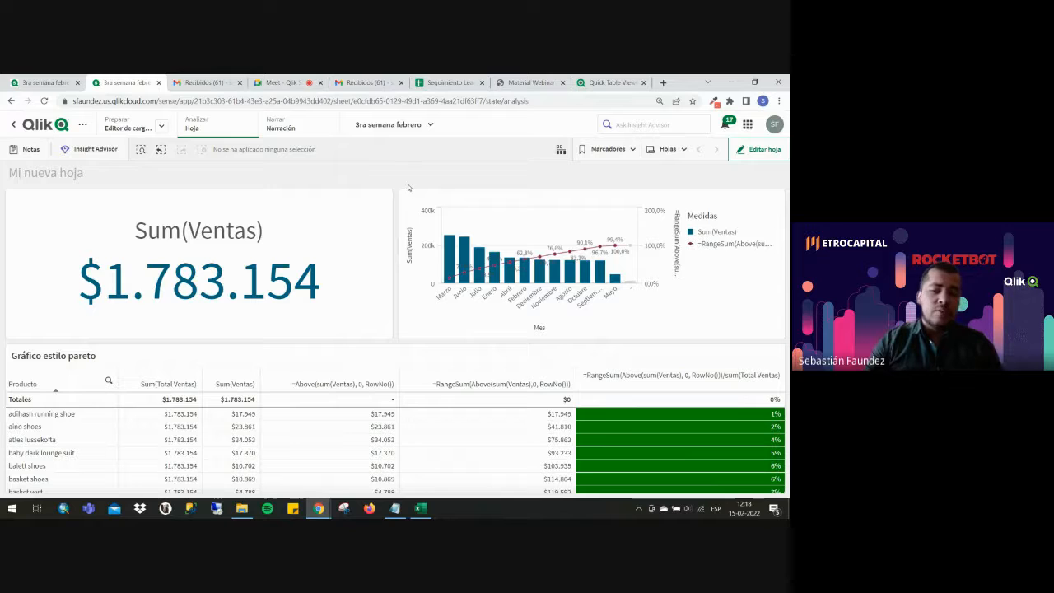
pyautogui.click(58, 82)
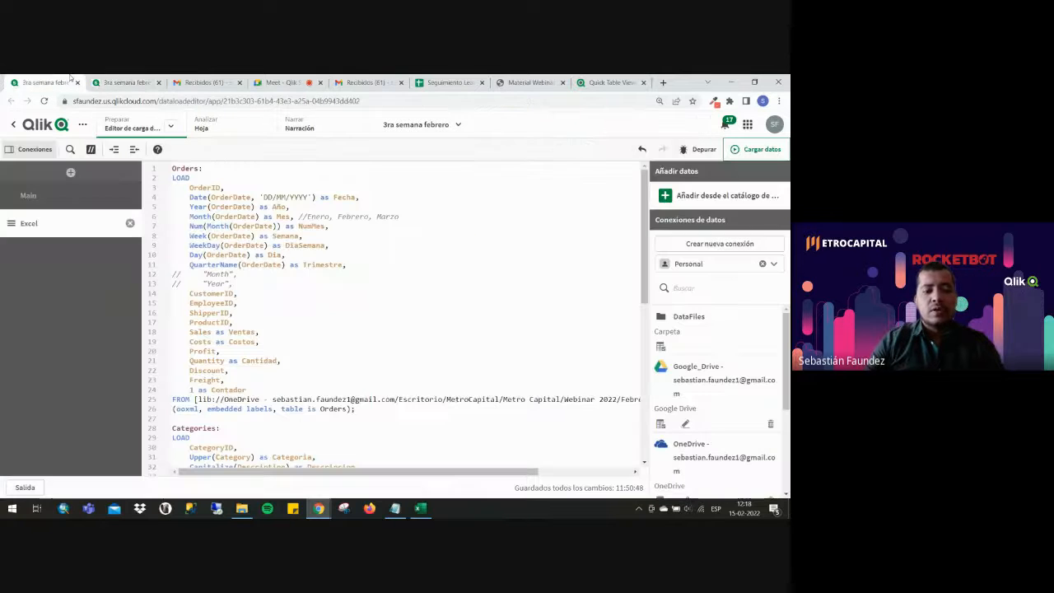
pyautogui.click(129, 81)
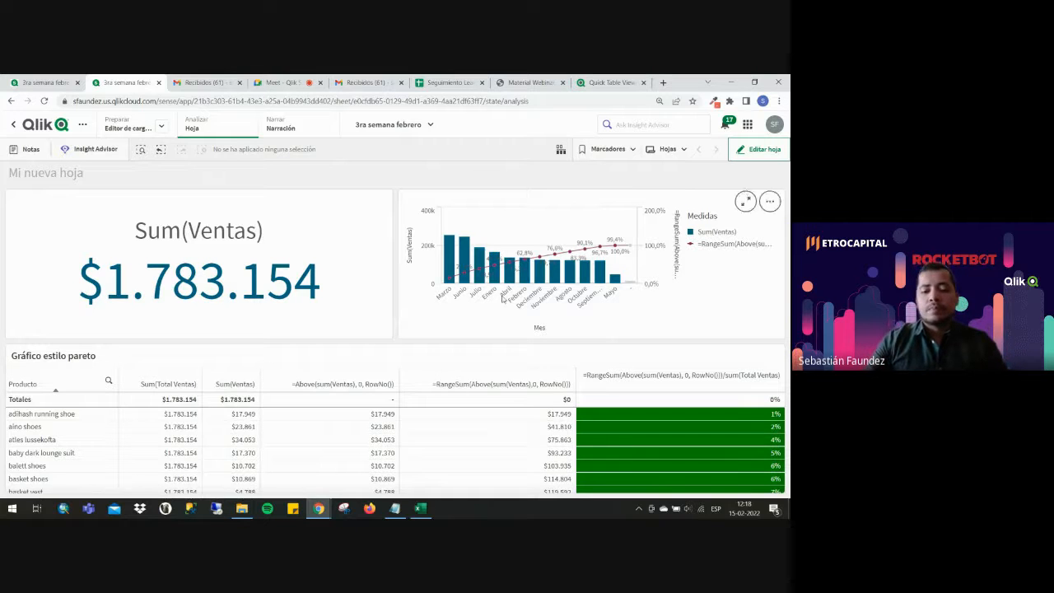
# Look through the product rows of the Gráfico estilo pareto table down to the last product.
pyautogui.scroll(-10, 520, 394)
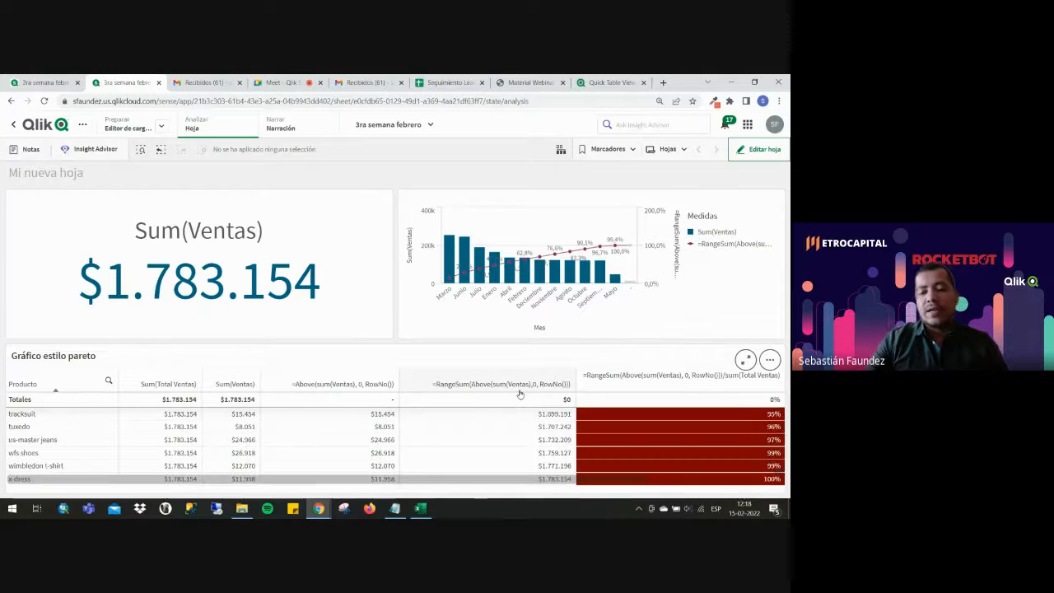
pyautogui.scroll(10, 520, 394)
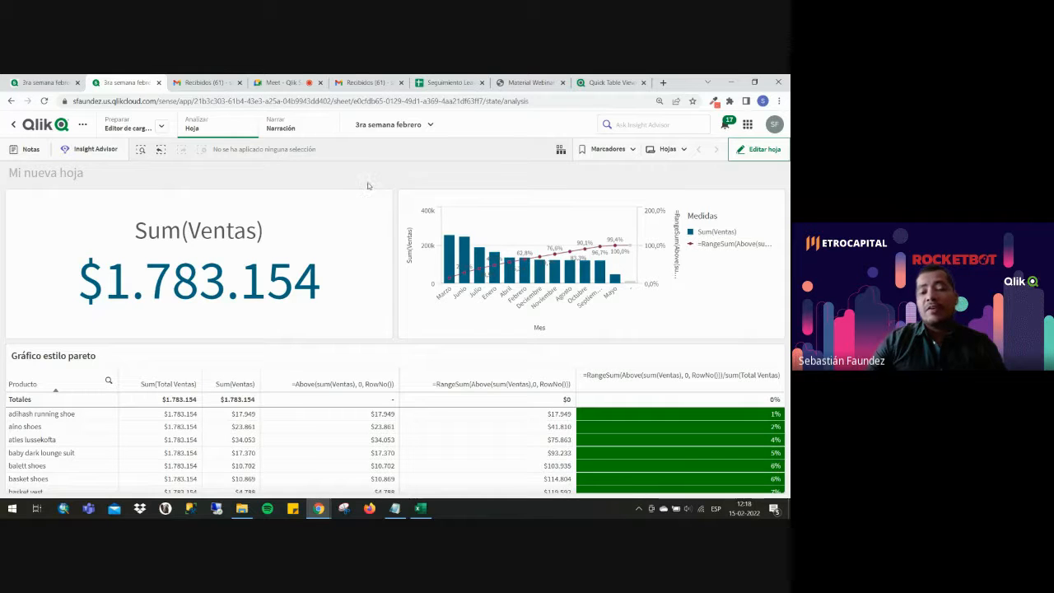
pyautogui.scroll(-15, 511, 405)
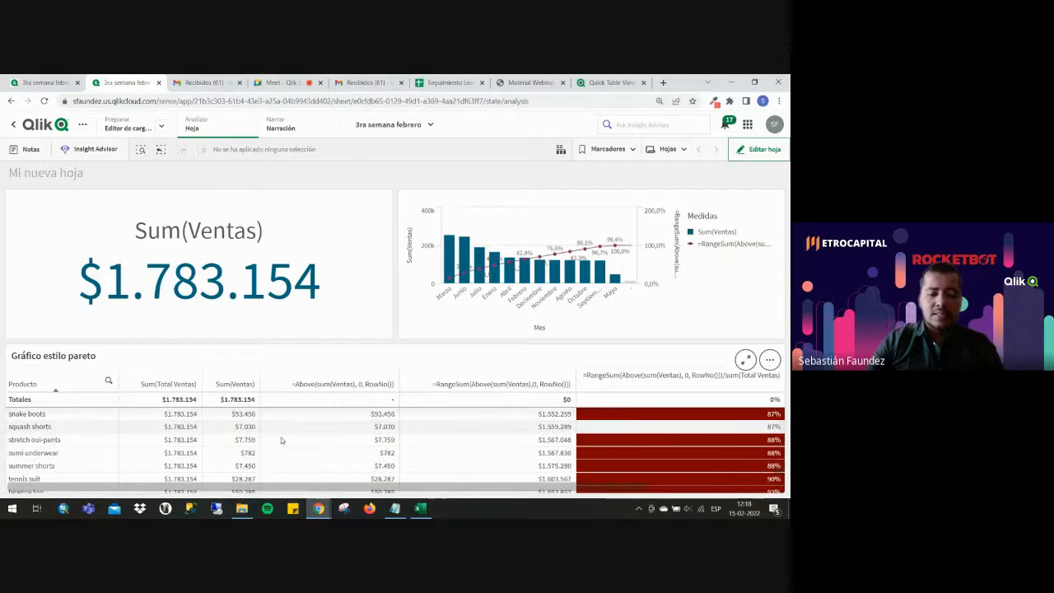
pyautogui.scroll(15, 332, 425)
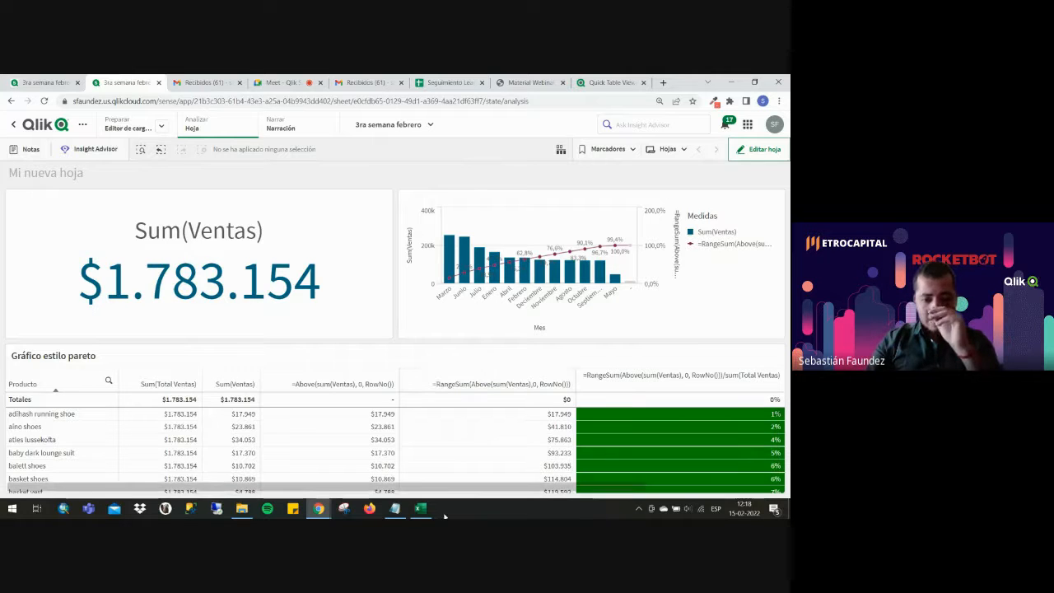
pyautogui.moveTo(420, 508)
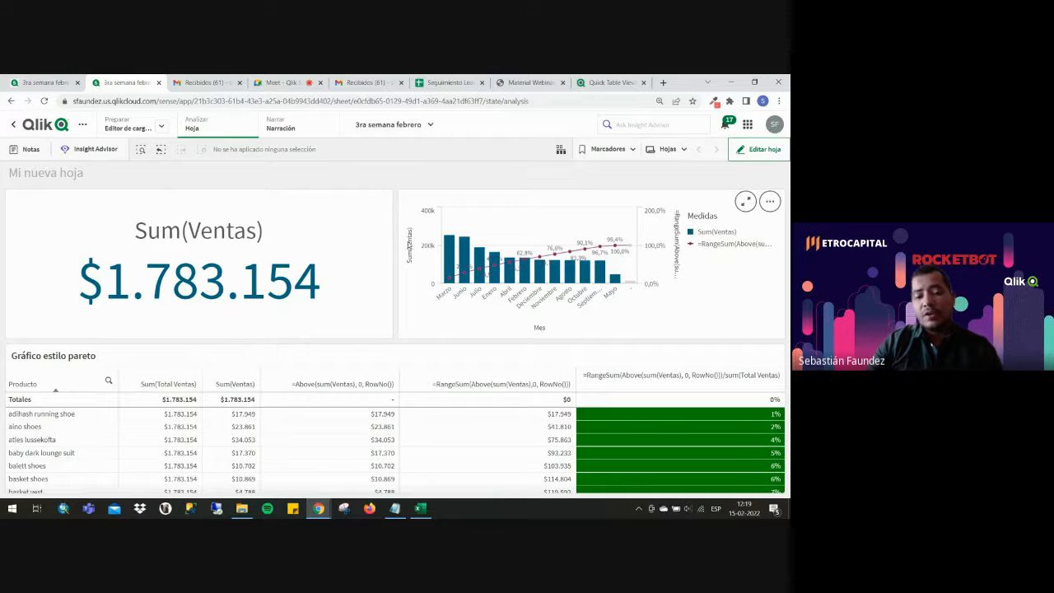
pyautogui.scroll(-10, 631, 425)
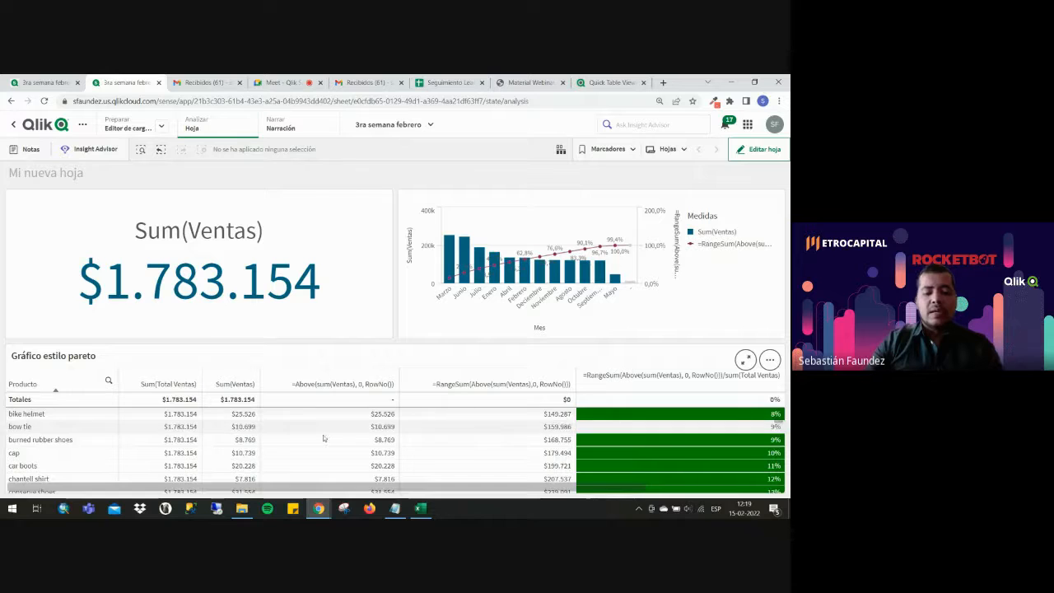
# Inspect the file properties of the exported Gráfico estilo pareto workbook in the Descargas folder and return to the Qlik sheet.
pyautogui.rightClick(347, 439)
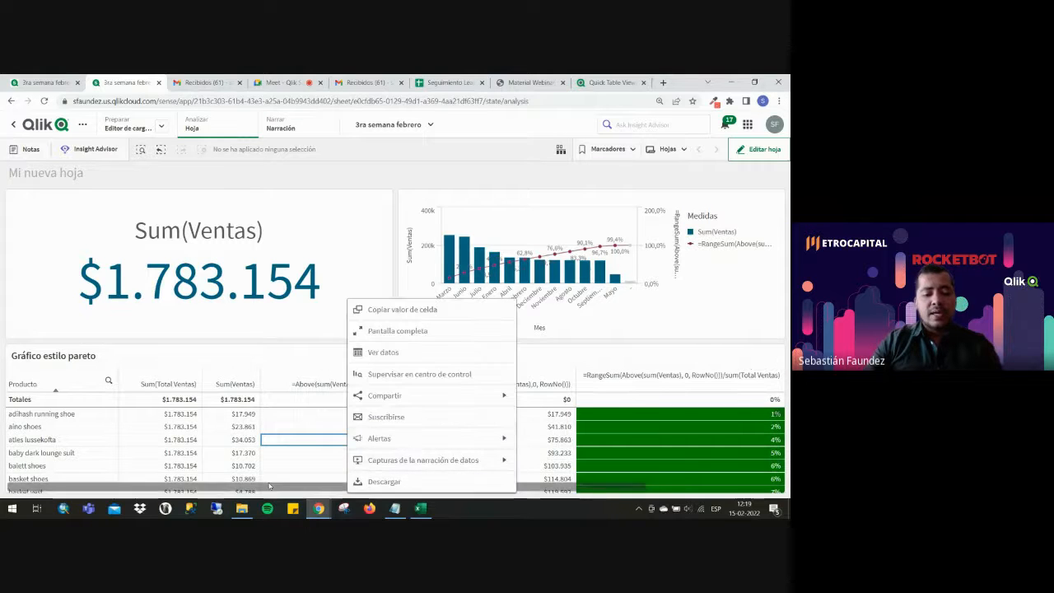
pyautogui.click(242, 508)
pyautogui.click(48, 205)
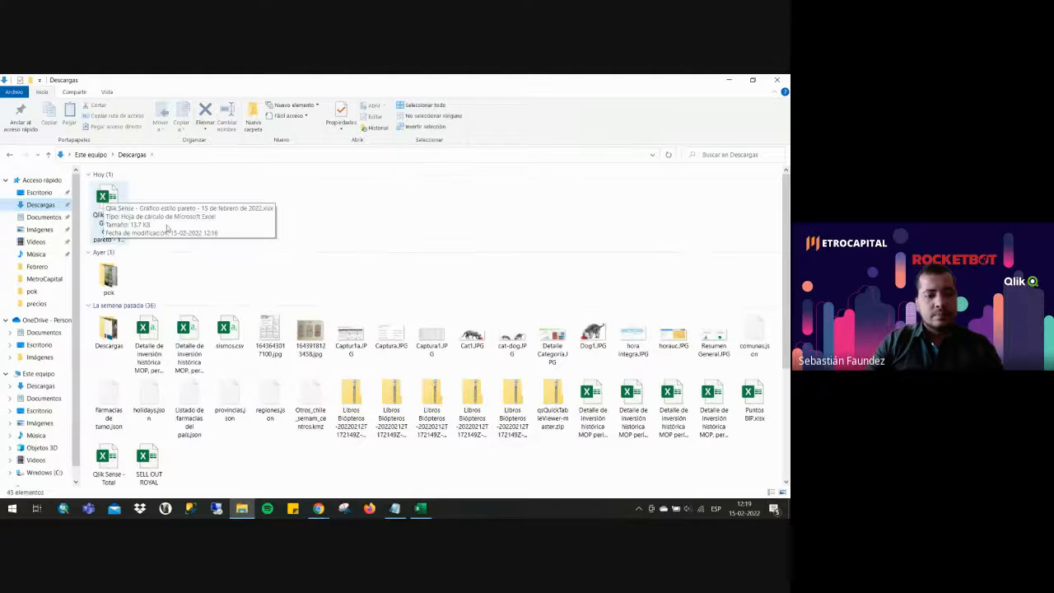
pyautogui.rightClick(119, 203)
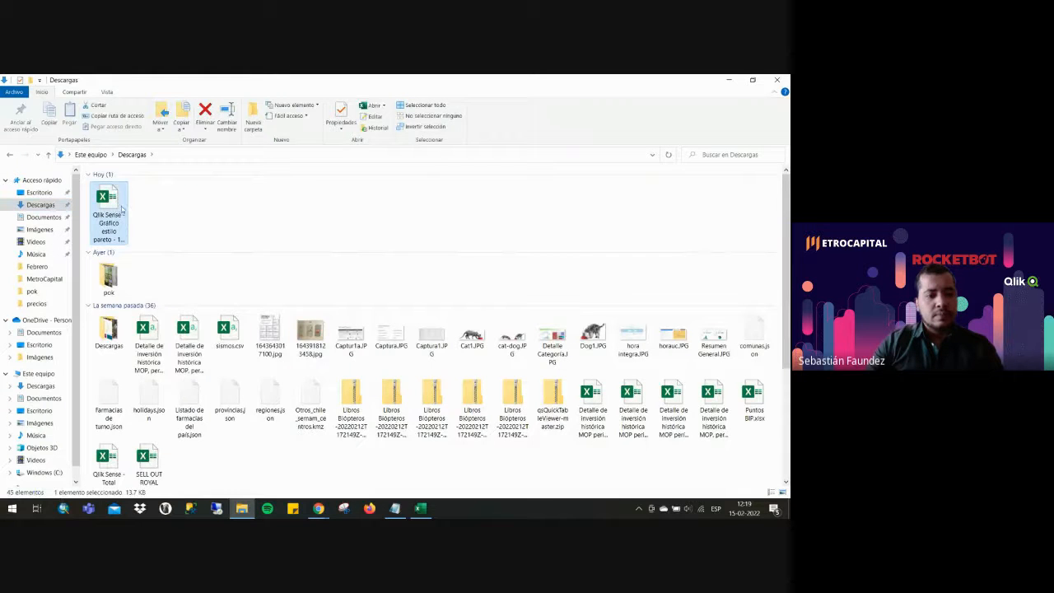
pyautogui.click(195, 426)
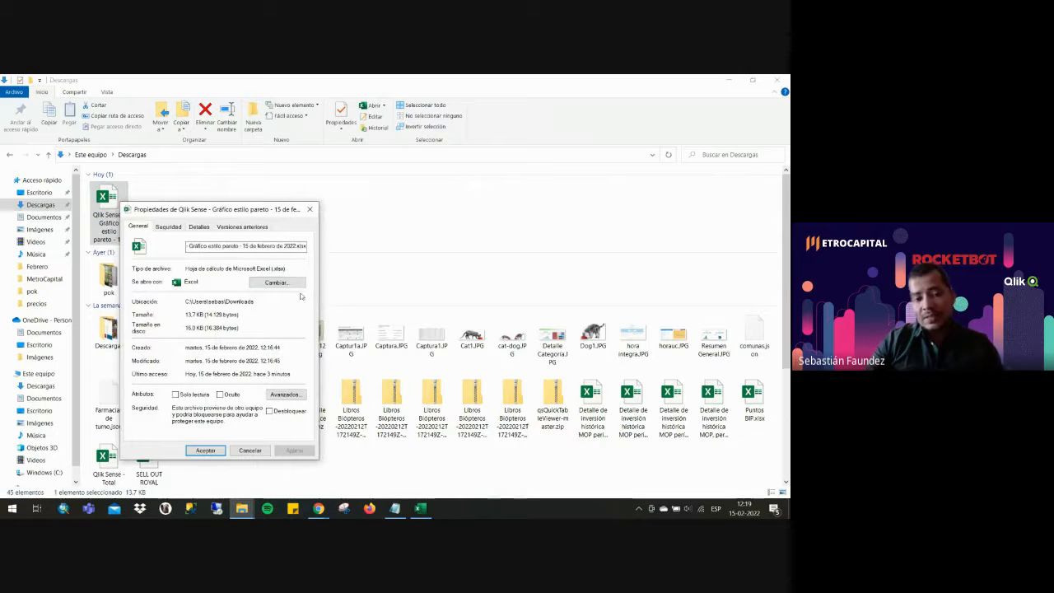
pyautogui.click(312, 211)
pyautogui.click(728, 79)
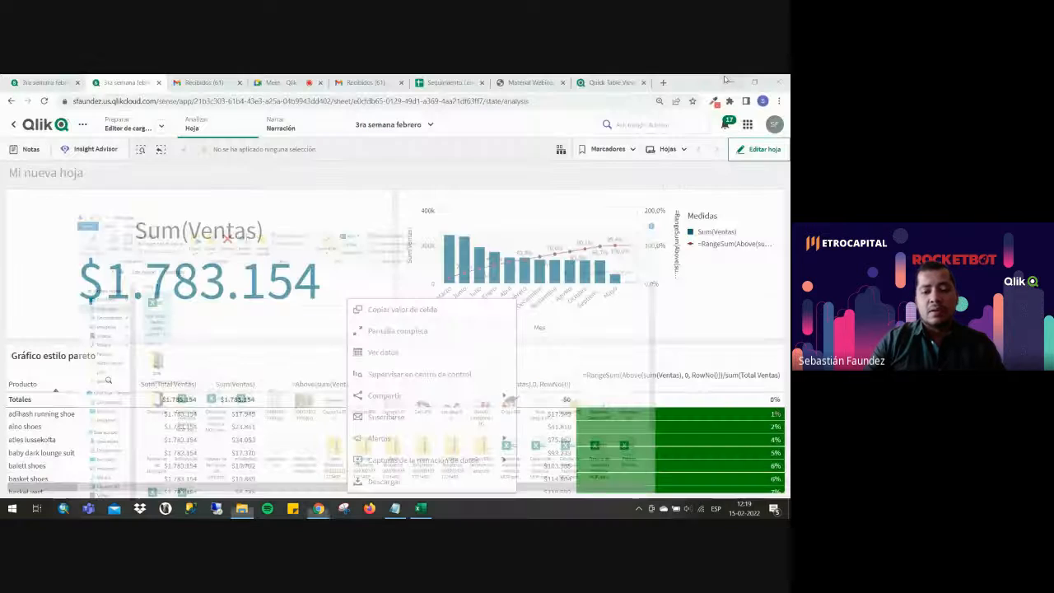
pyautogui.click(431, 176)
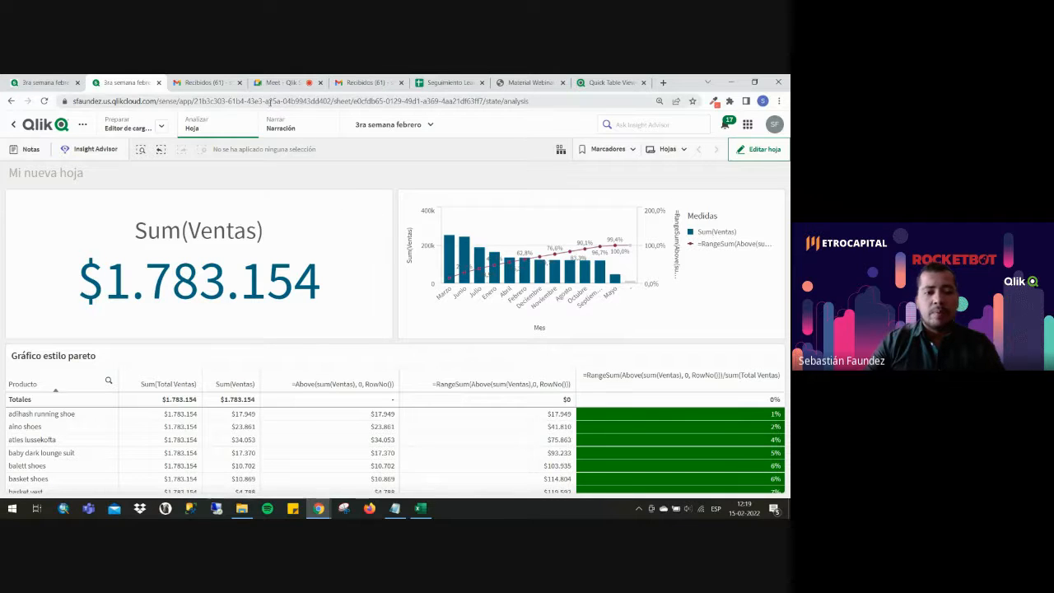
# Highlight the Qlik Cloud tenant's base URL within the sheet's web address, leaving the address as it is.
pyautogui.click(270, 102)
pyautogui.click(569, 101)
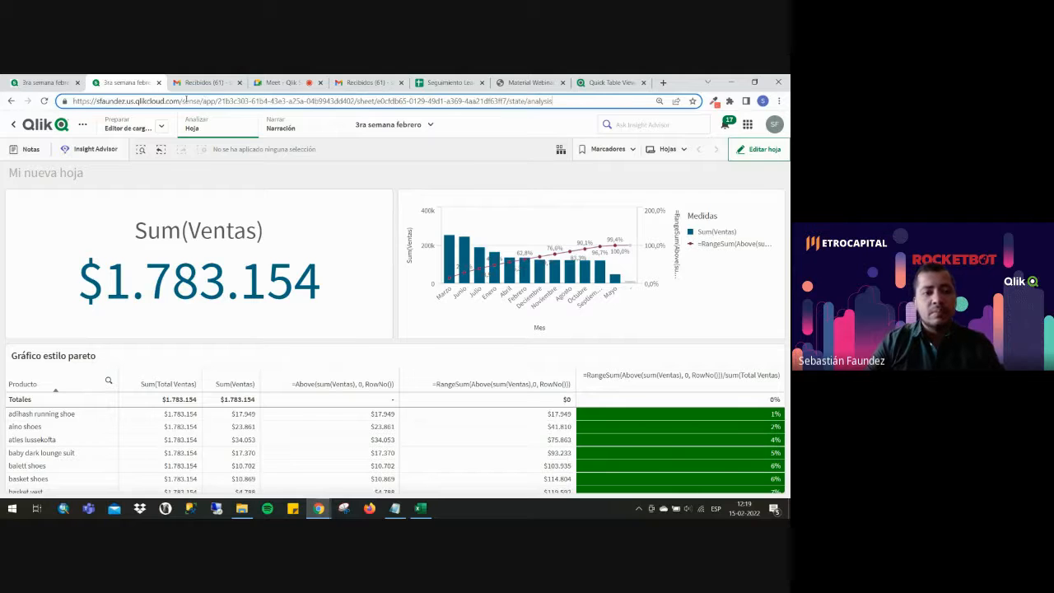
pyautogui.moveTo(179, 101); pyautogui.dragTo(52, 94)
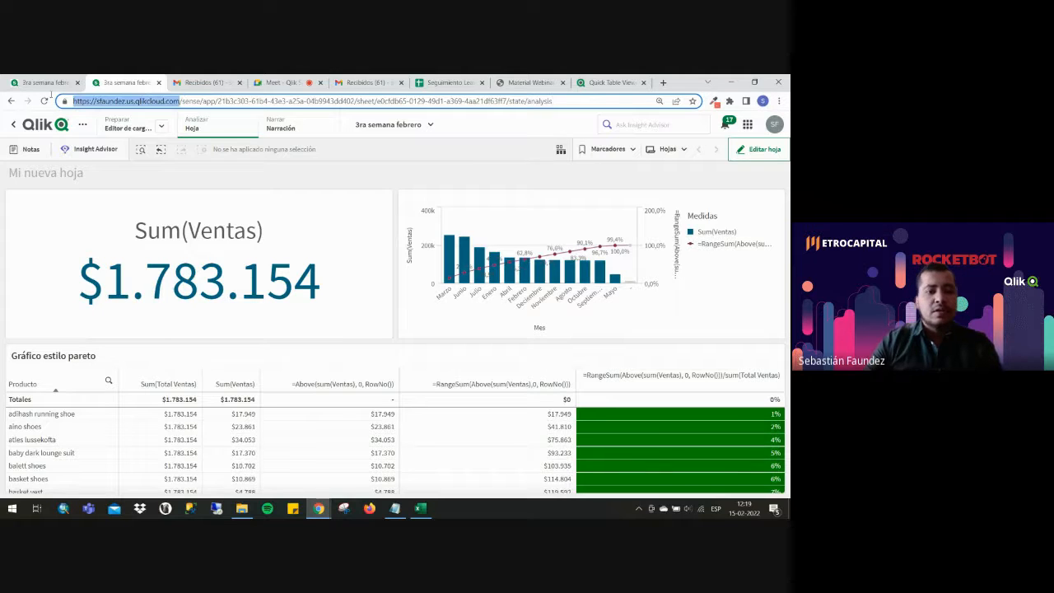
pyautogui.click(247, 175)
# Show the xlsx data download option for the Gráfico estilo pareto table and close it without downloading.
pyautogui.rightClick(429, 400)
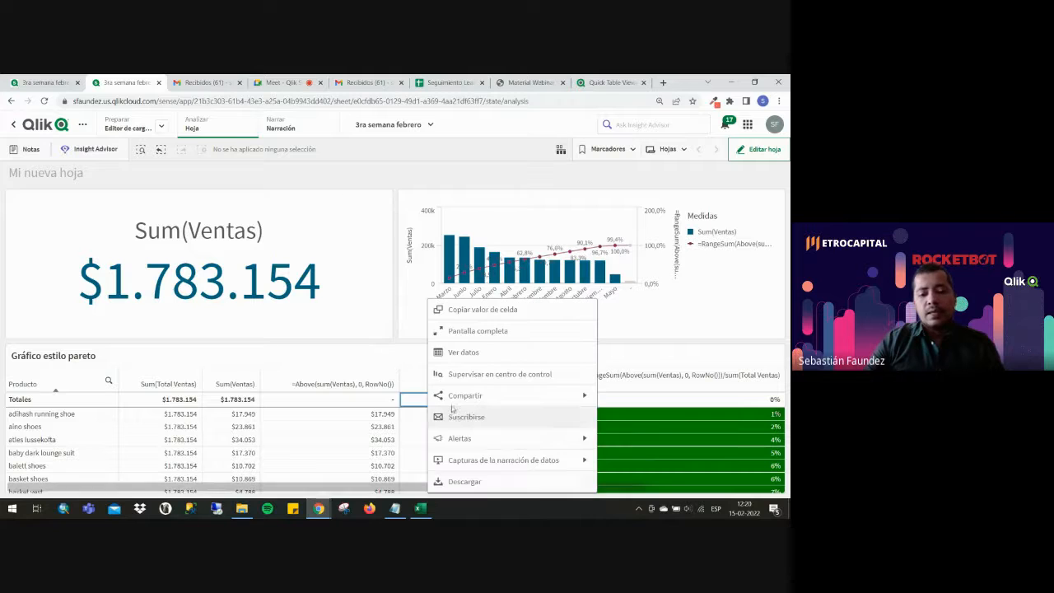
pyautogui.click(496, 484)
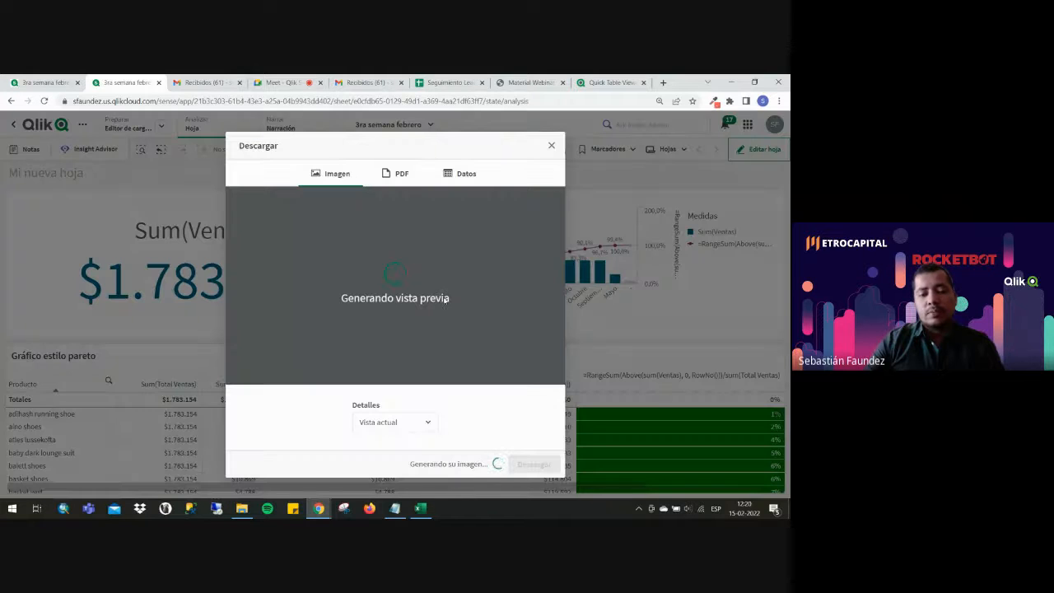
pyautogui.click(460, 176)
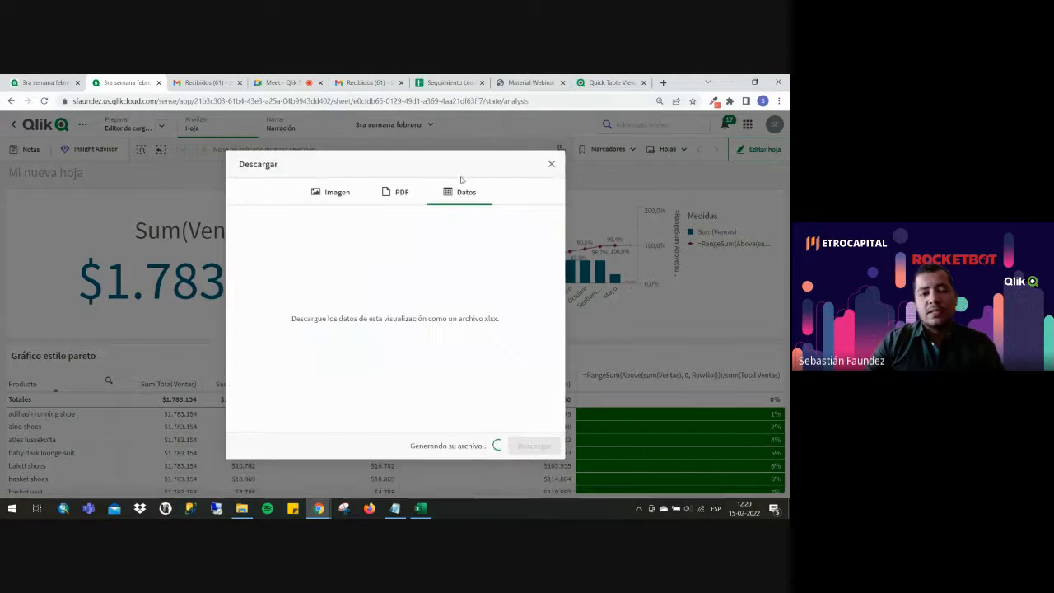
pyautogui.click(552, 166)
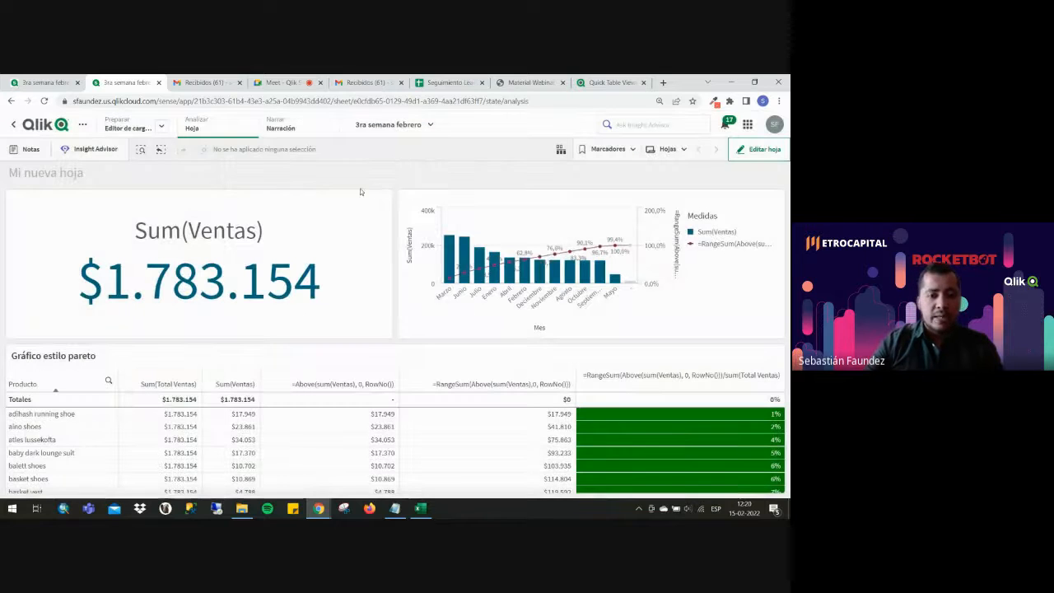
# Show the Pareto table's column properties in edit mode, finish editing, and examine the coloured accumulated percentages down its rows.
pyautogui.moveTo(381, 204)
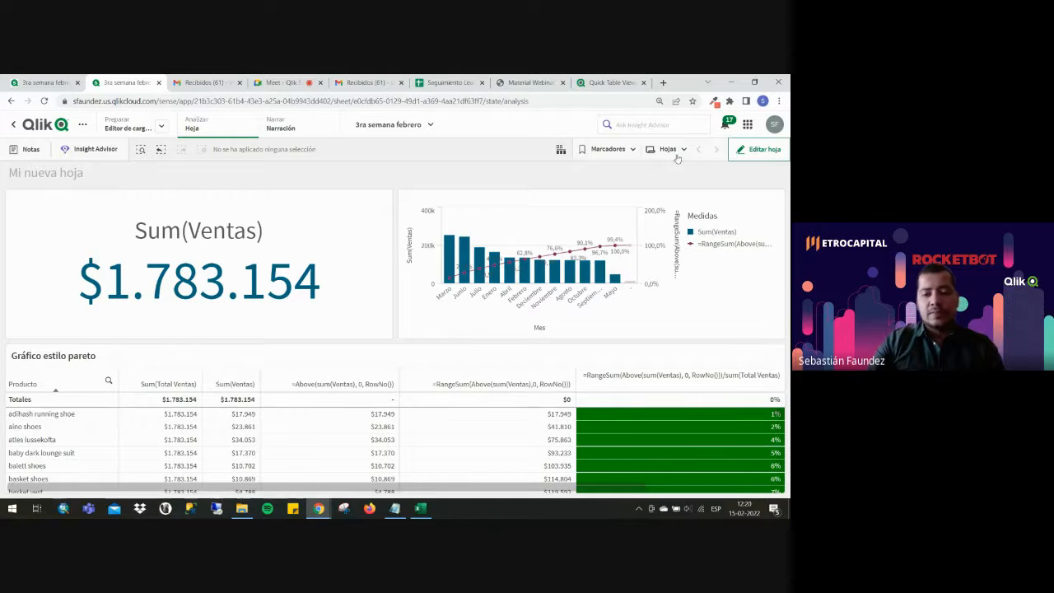
pyautogui.click(758, 150)
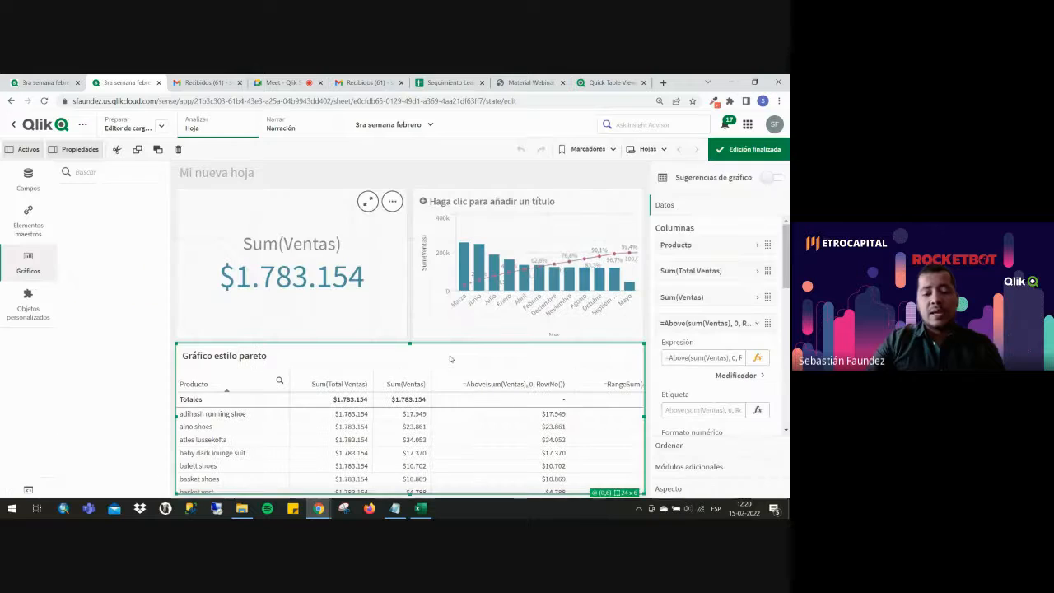
pyautogui.click(777, 150)
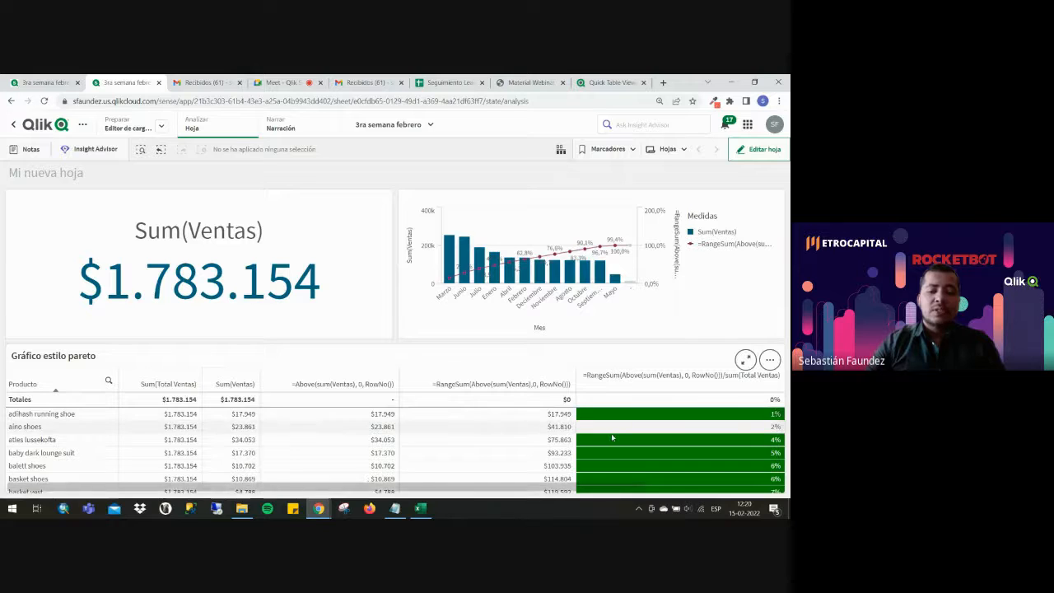
pyautogui.scroll(-10, 626, 441)
pyautogui.scroll(-3, 637, 446)
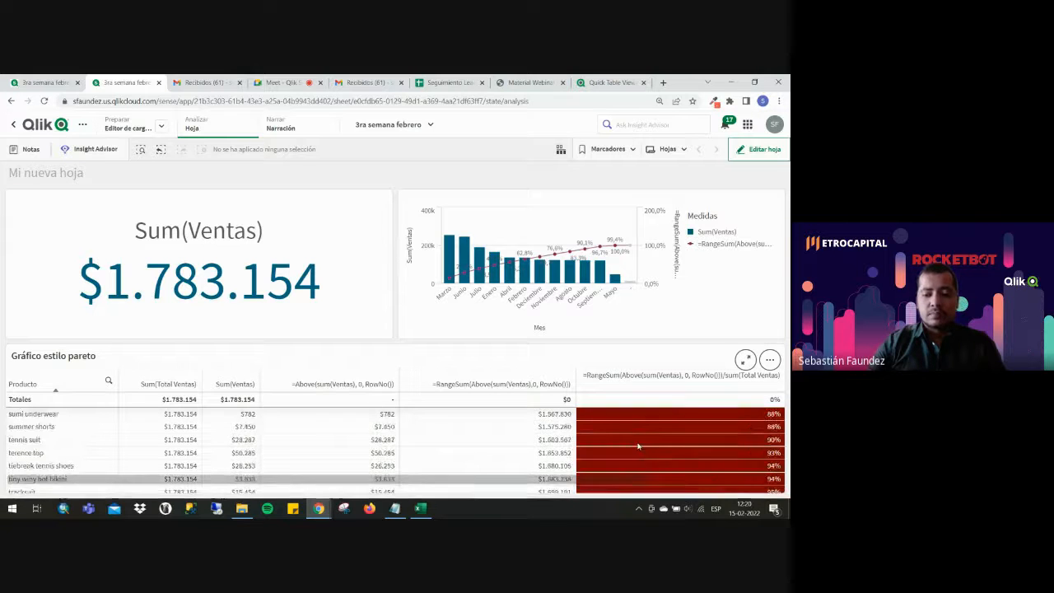
pyautogui.scroll(15, 637, 445)
# Open the 3ra semana febrero app options in sheet edit mode and display the palette for the first background colour.
pyautogui.click(759, 149)
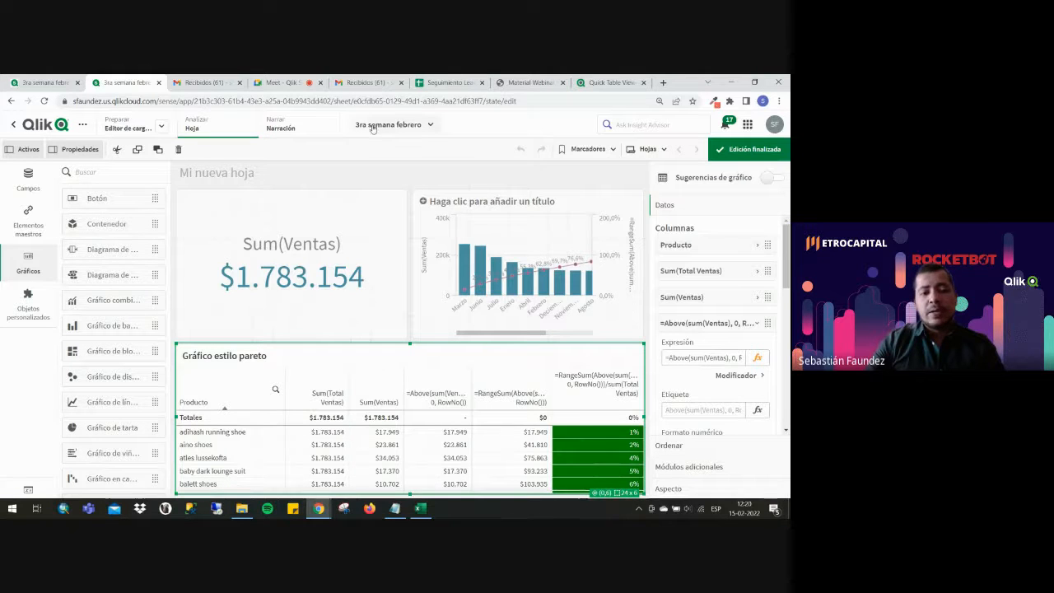
pyautogui.click(430, 125)
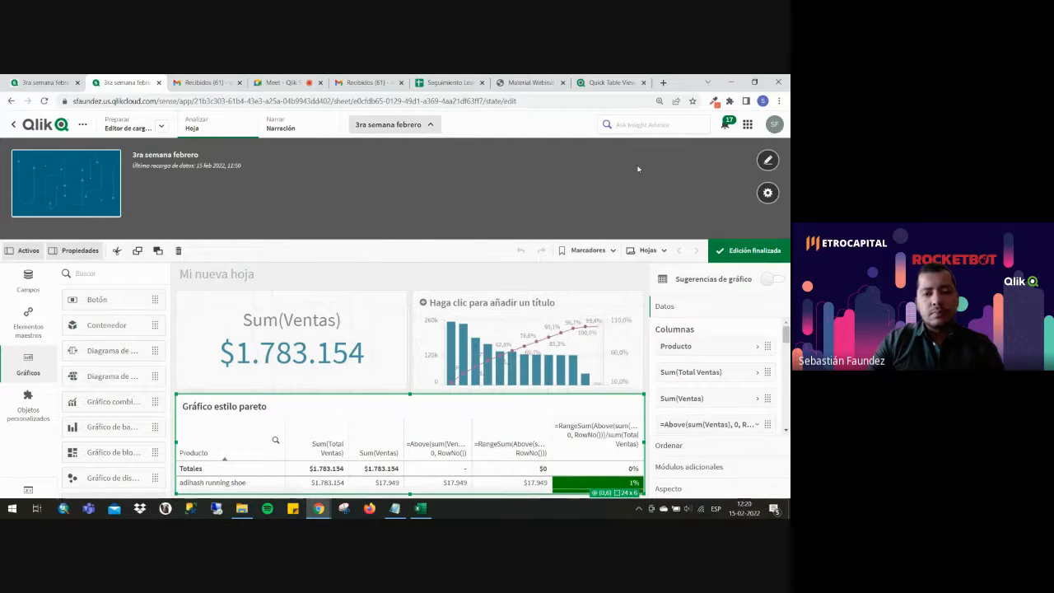
pyautogui.click(768, 192)
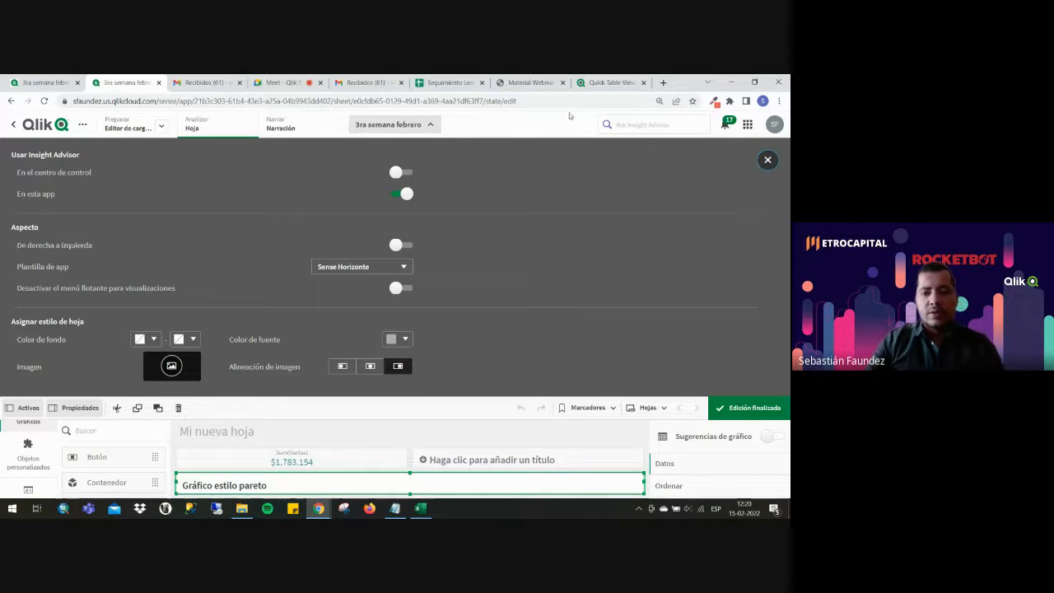
pyautogui.hotkey('ctrl', '-')
pyautogui.hotkey('ctrl', '-')
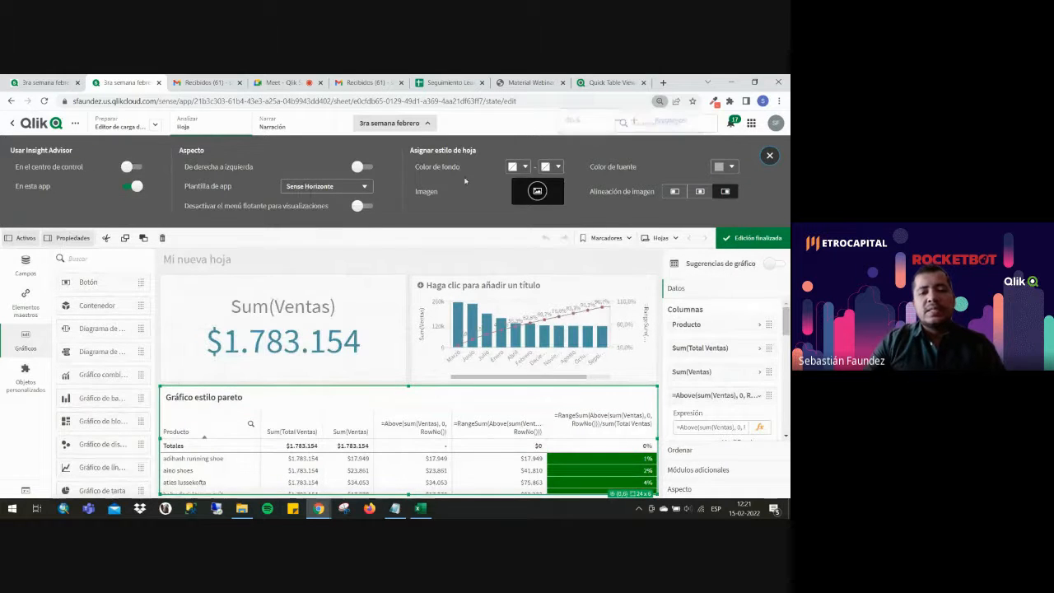
pyautogui.click(519, 166)
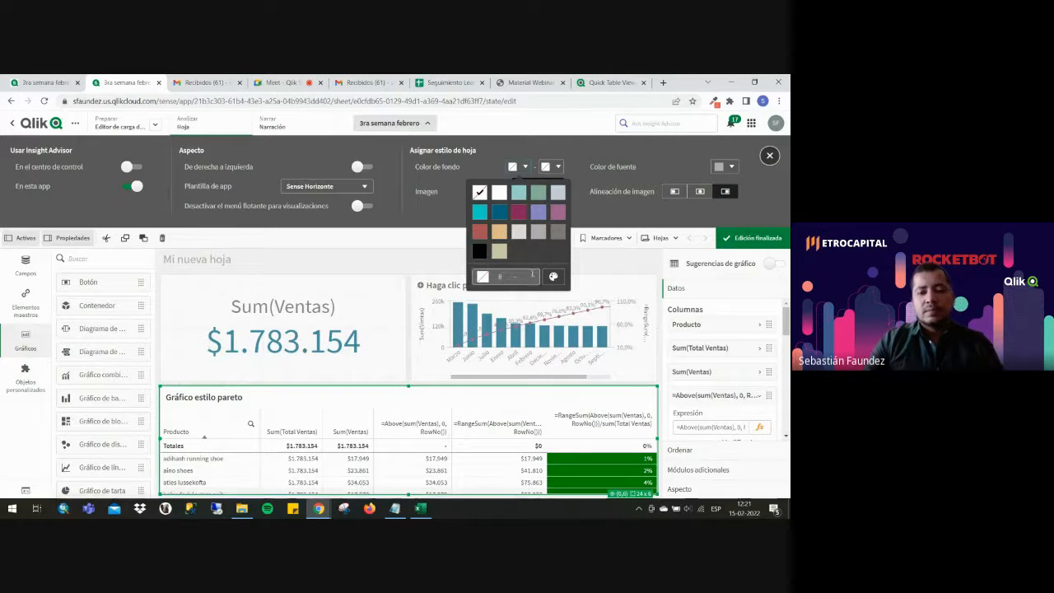
# Search Google for "codigo de colores" in a new browser tab and open the colour picker on the Códigos de Colores HTML site.
pyautogui.click(663, 83)
pyautogui.write('goo')
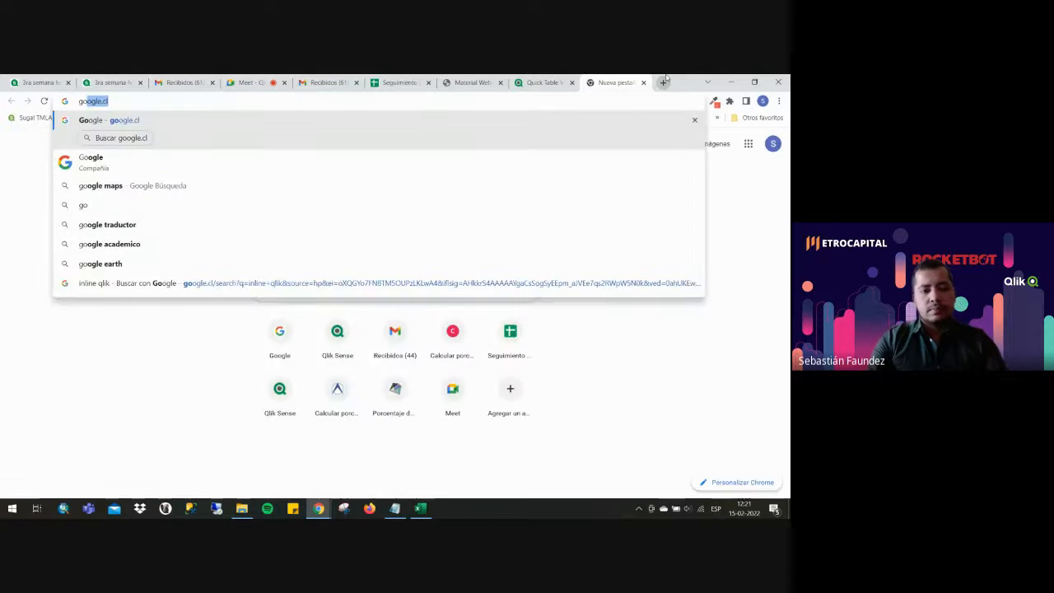
pyautogui.press('Return')
pyautogui.write('codig')
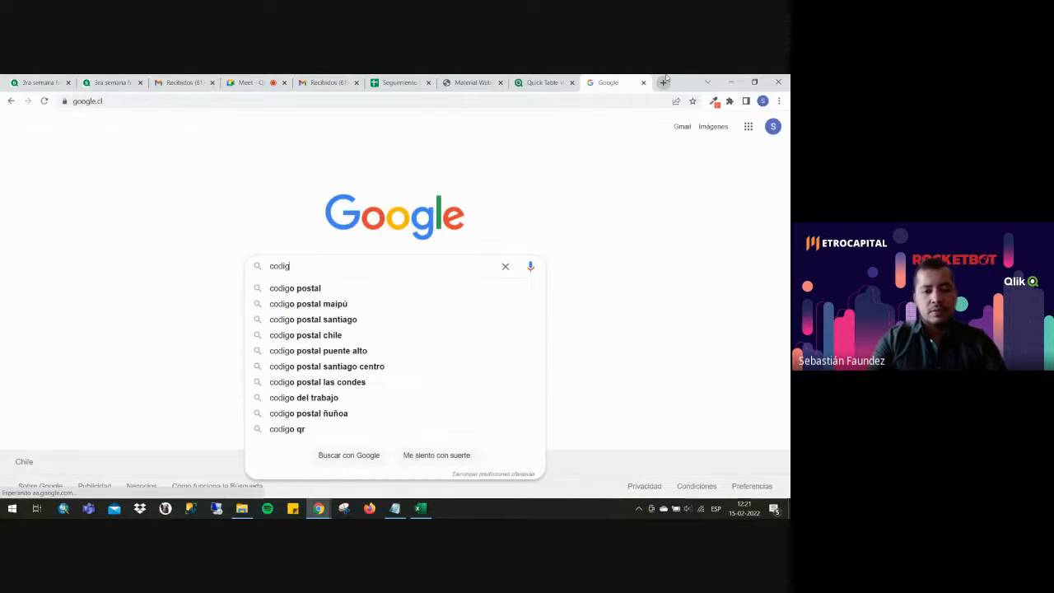
pyautogui.write('o de colores')
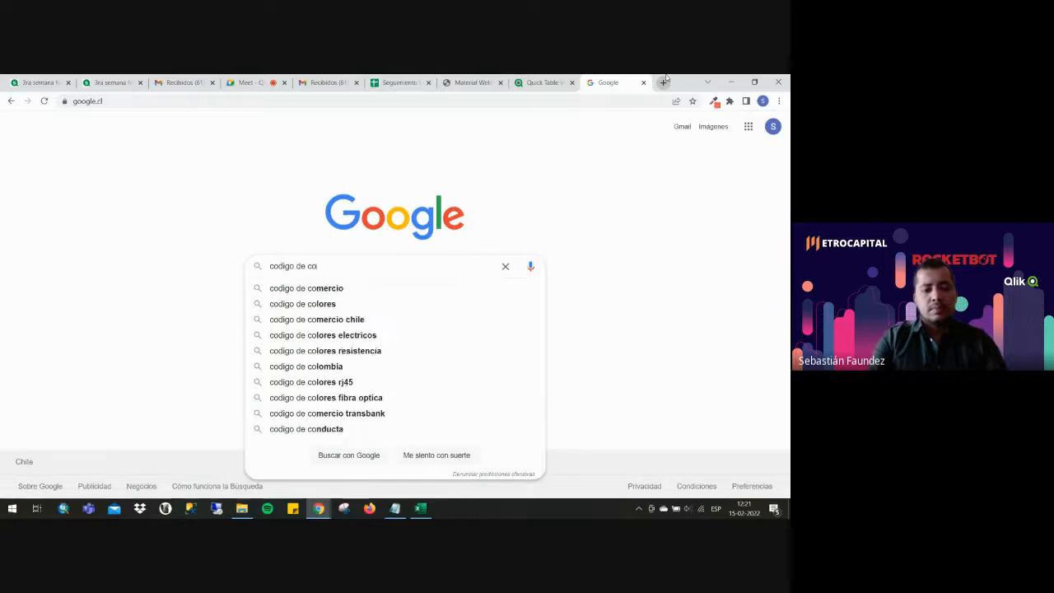
pyautogui.press('Return')
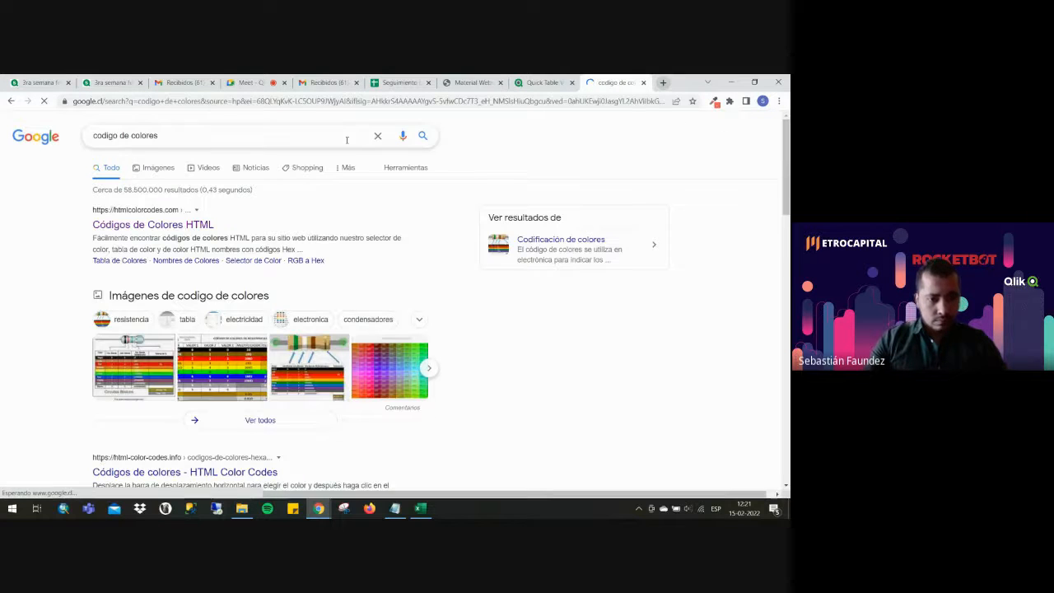
pyautogui.click(148, 224)
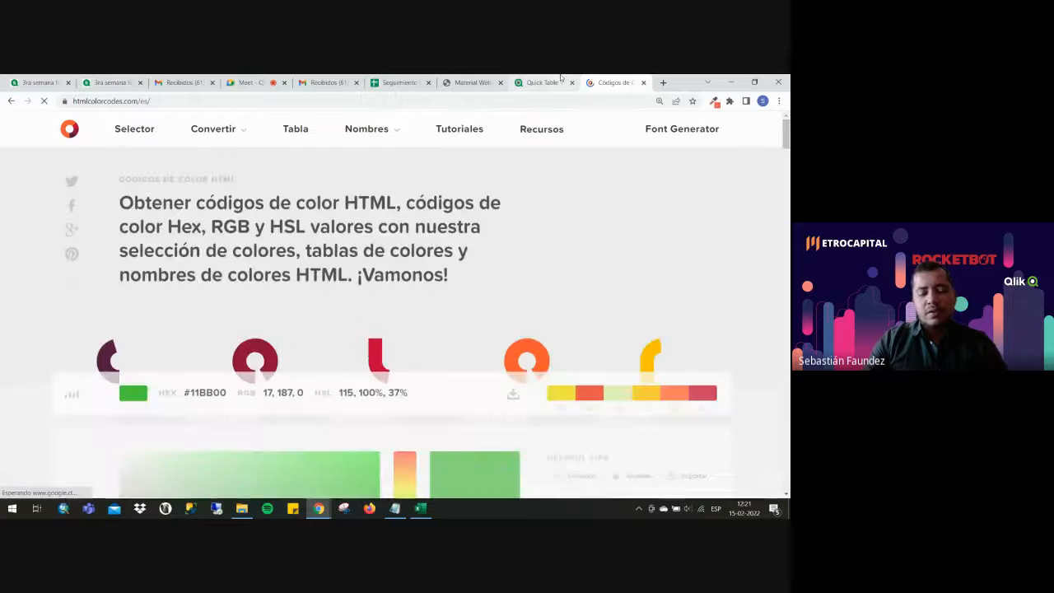
pyautogui.scroll(-2, 359, 360)
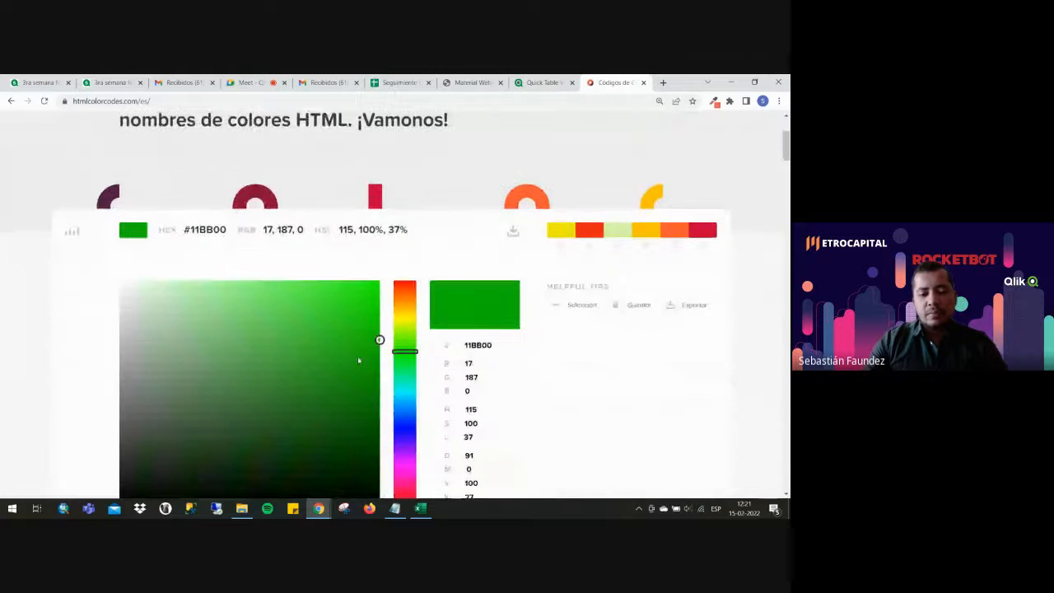
# Choose the blue 2360F7 in the HTML colour picker and copy its hex code.
pyautogui.click(49, 82)
pyautogui.click(86, 81)
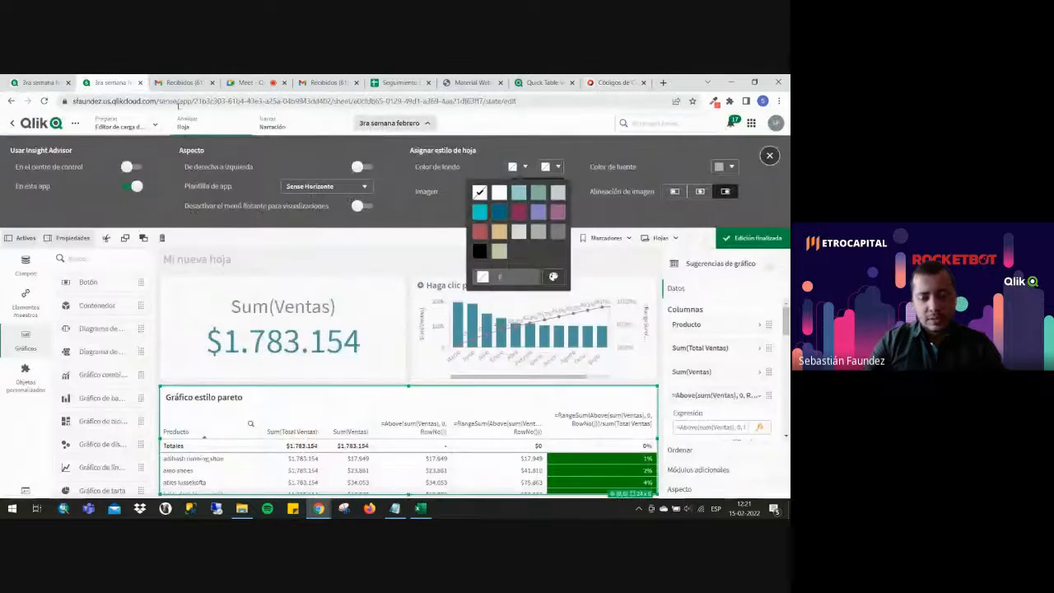
pyautogui.click(614, 83)
pyautogui.moveTo(376, 337); pyautogui.dragTo(365, 302)
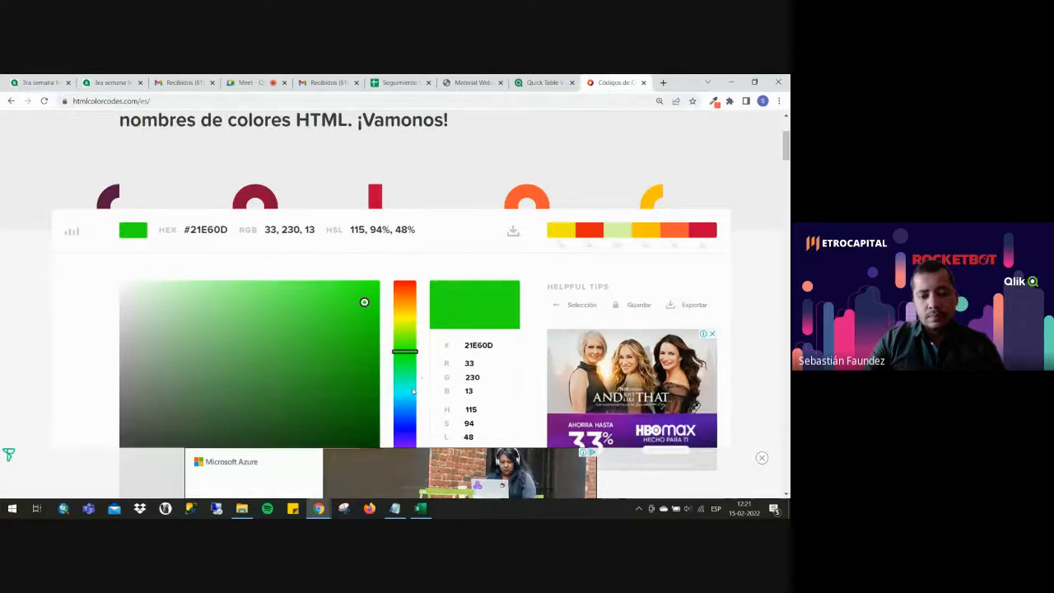
pyautogui.click(406, 421)
pyautogui.moveTo(406, 420); pyautogui.dragTo(406, 419)
pyautogui.moveTo(364, 301); pyautogui.dragTo(341, 287)
pyautogui.doubleClick(478, 345)
pyautogui.hotkey('ctrl', 'c')
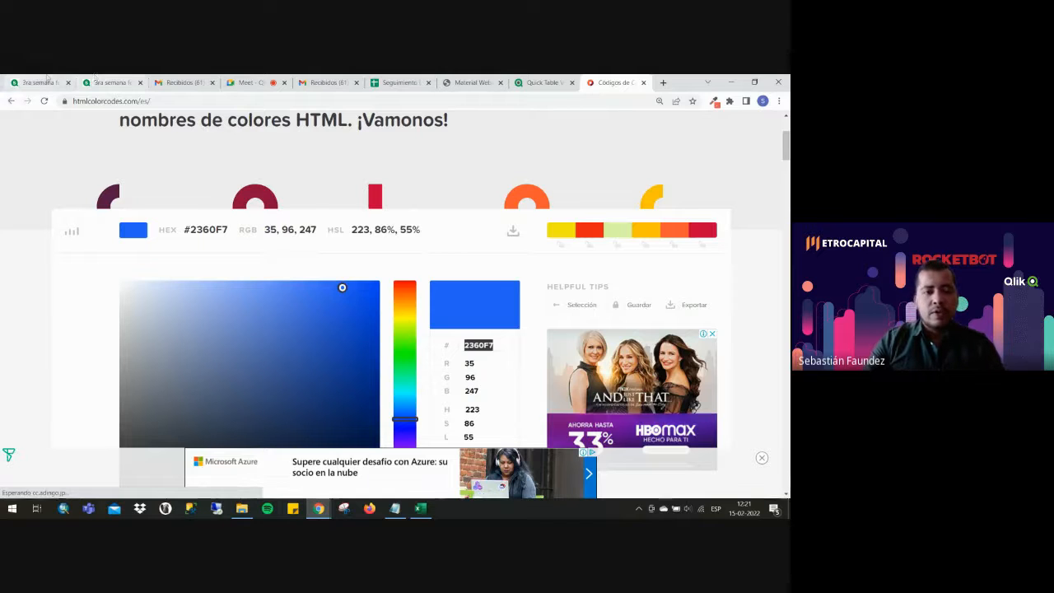
# Return to the Qlik sheet and set the first background colour of the sheet style to the copied hex code 2360F7.
pyautogui.click(37, 82)
pyautogui.click(104, 80)
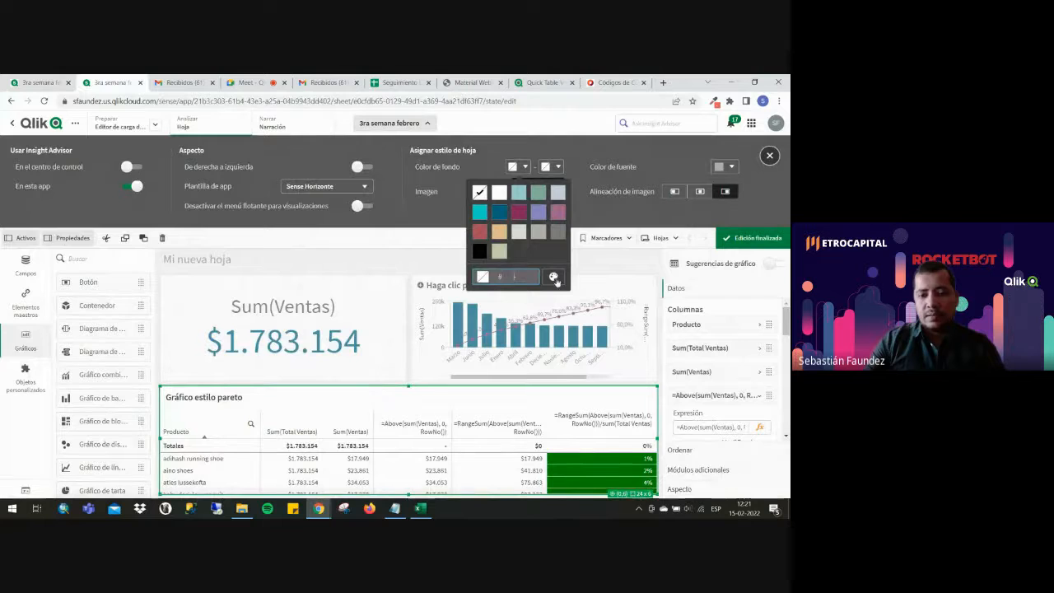
pyautogui.click(554, 277)
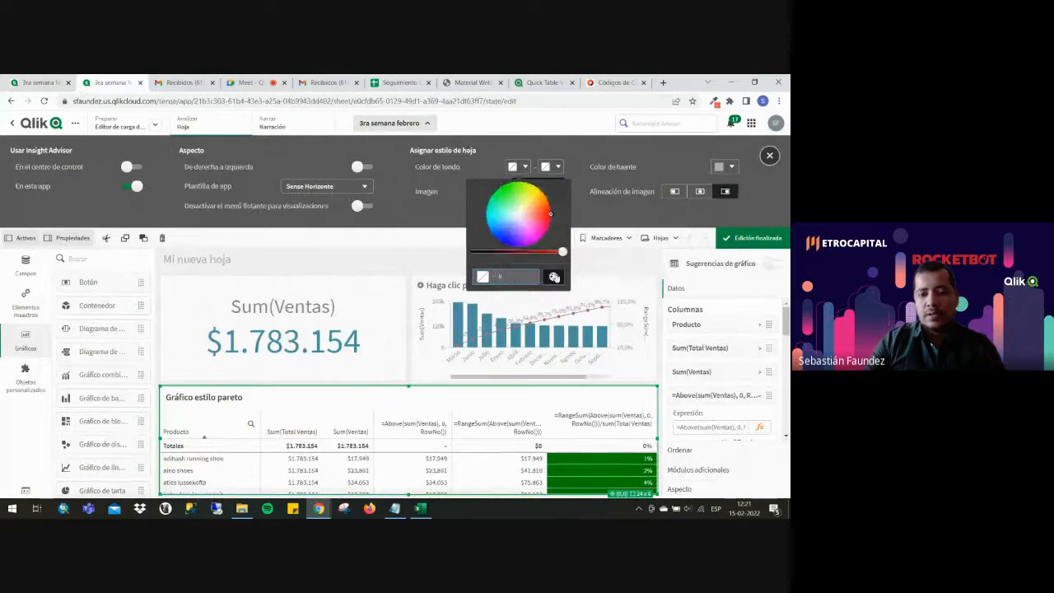
pyautogui.click(614, 82)
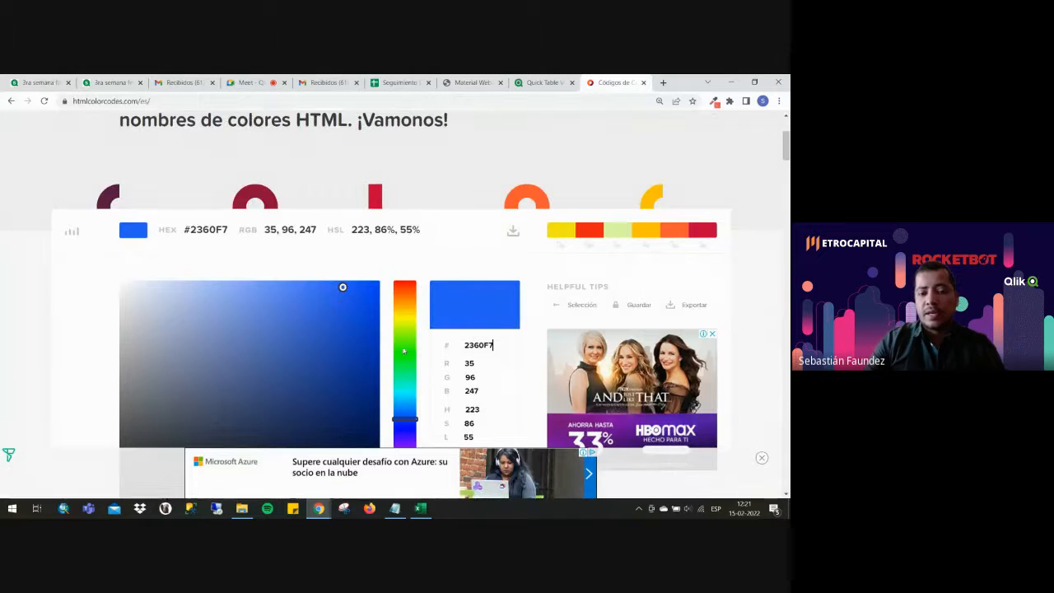
pyautogui.click(41, 81)
pyautogui.click(128, 79)
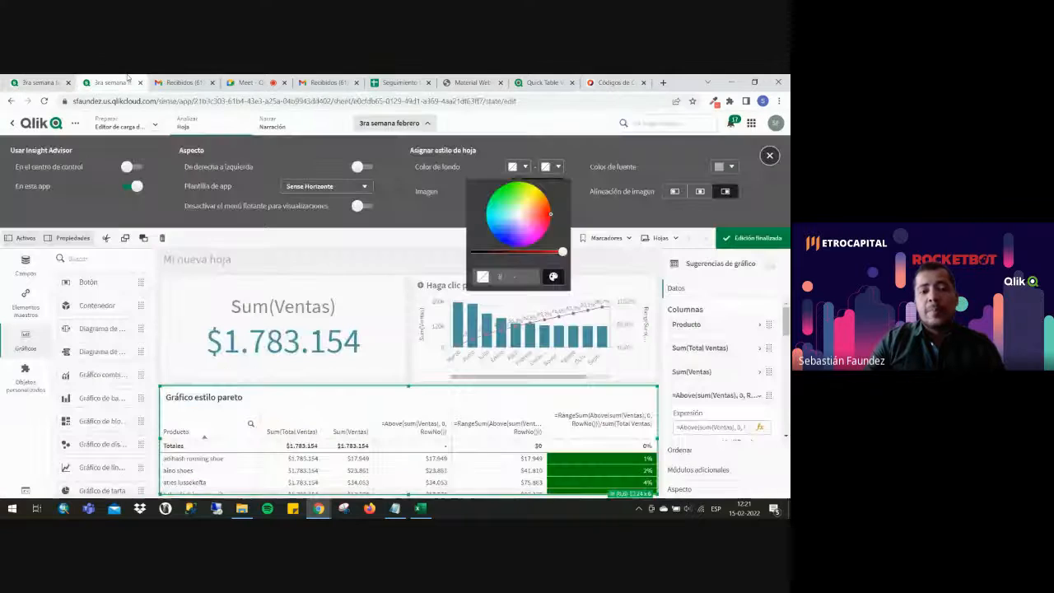
pyautogui.doubleClick(515, 277)
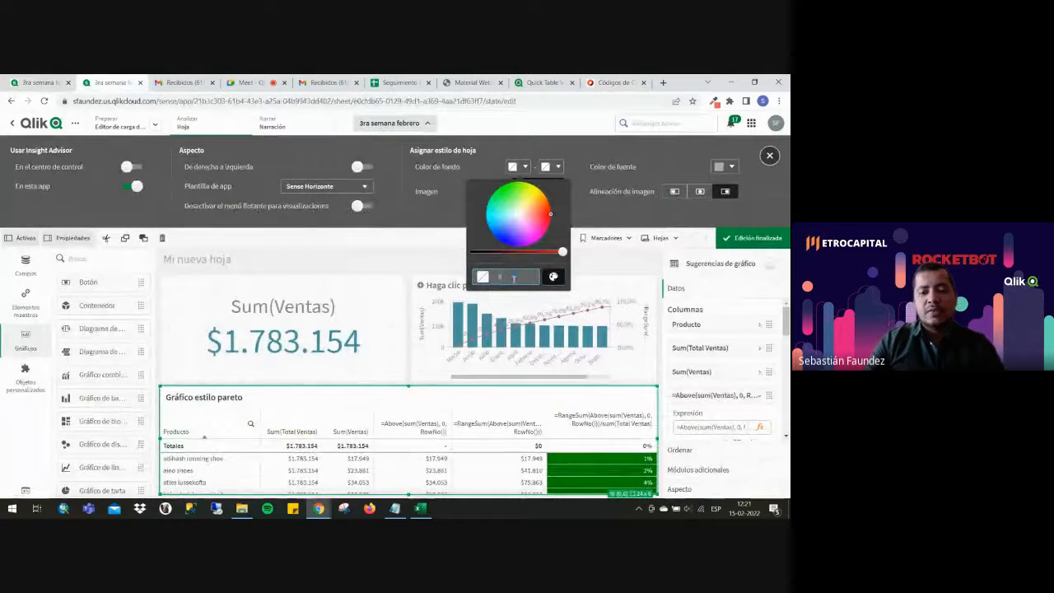
pyautogui.hotkey('ctrl', 'v')
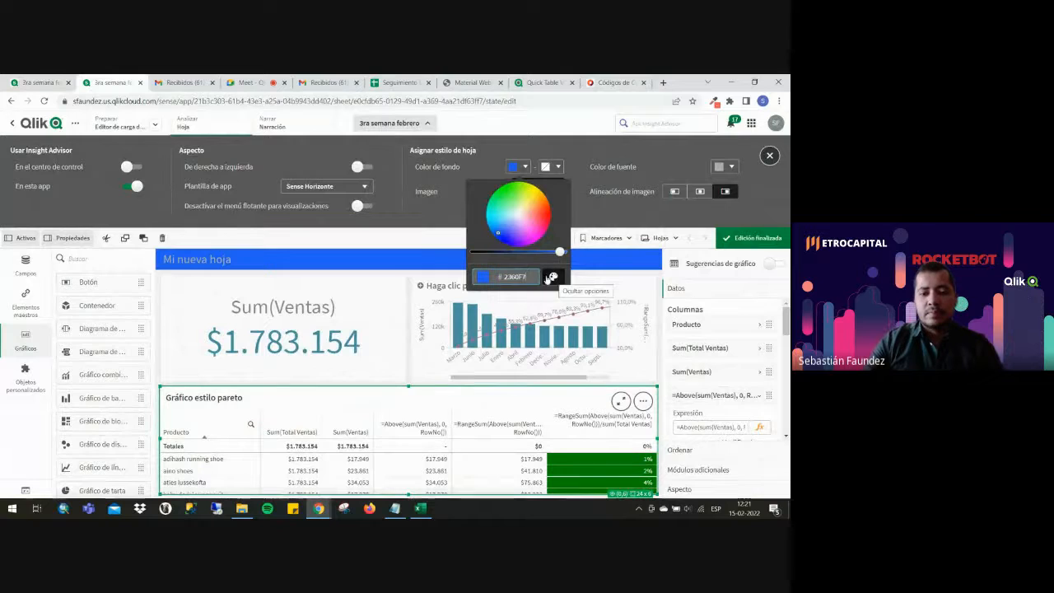
pyautogui.click(588, 213)
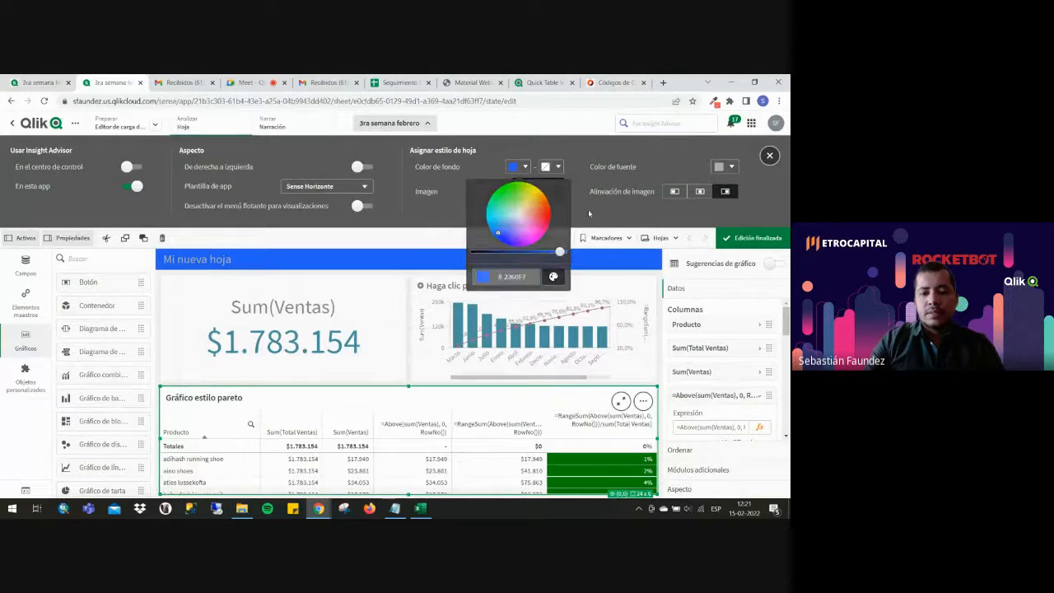
# Set the second background colour of the sheet style to white for a blue-to-white title gradient.
pyautogui.click(546, 167)
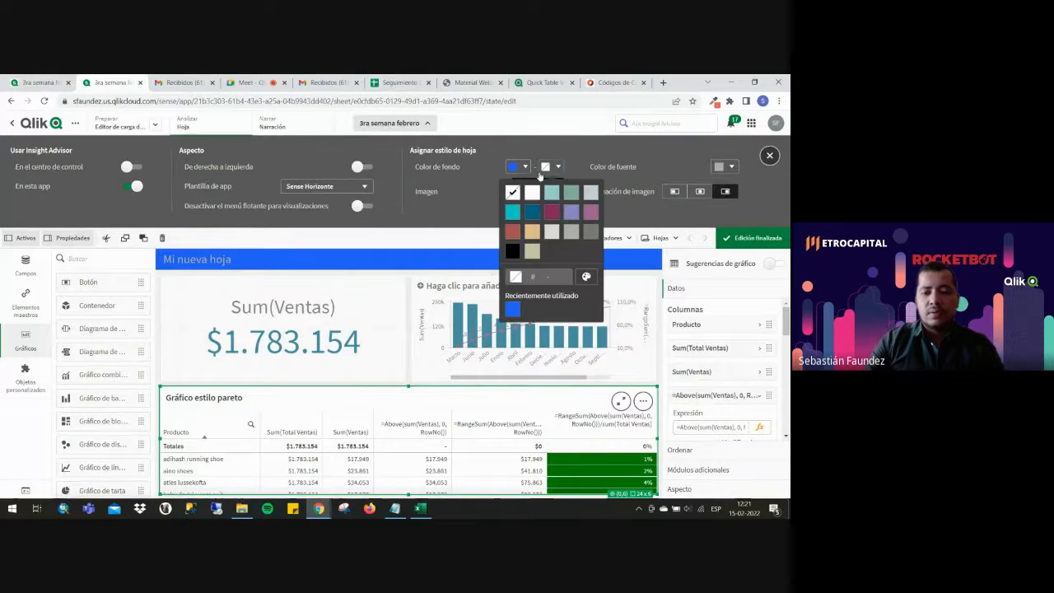
pyautogui.click(532, 192)
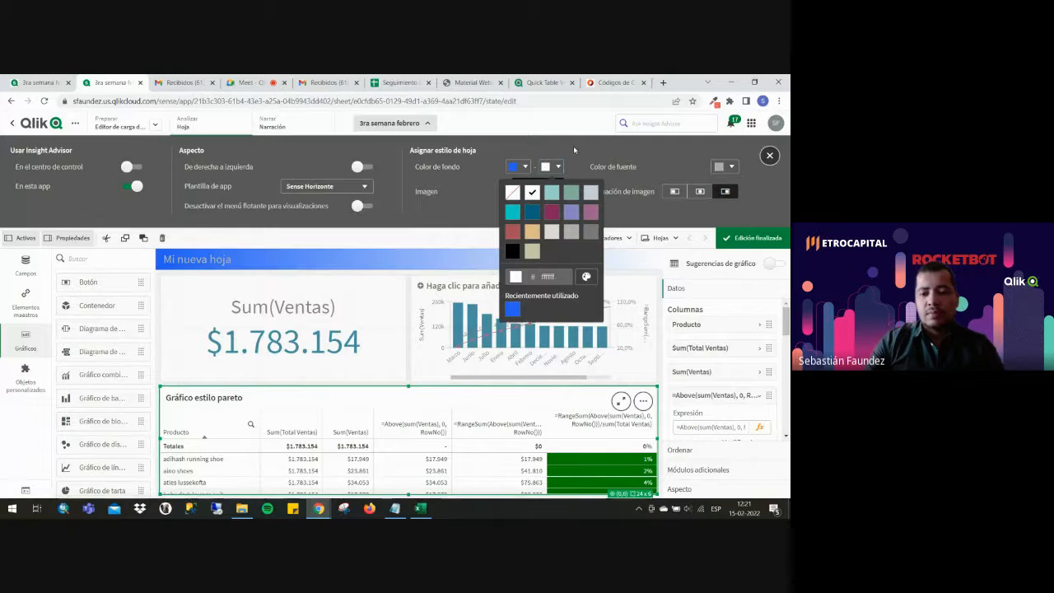
pyautogui.click(634, 195)
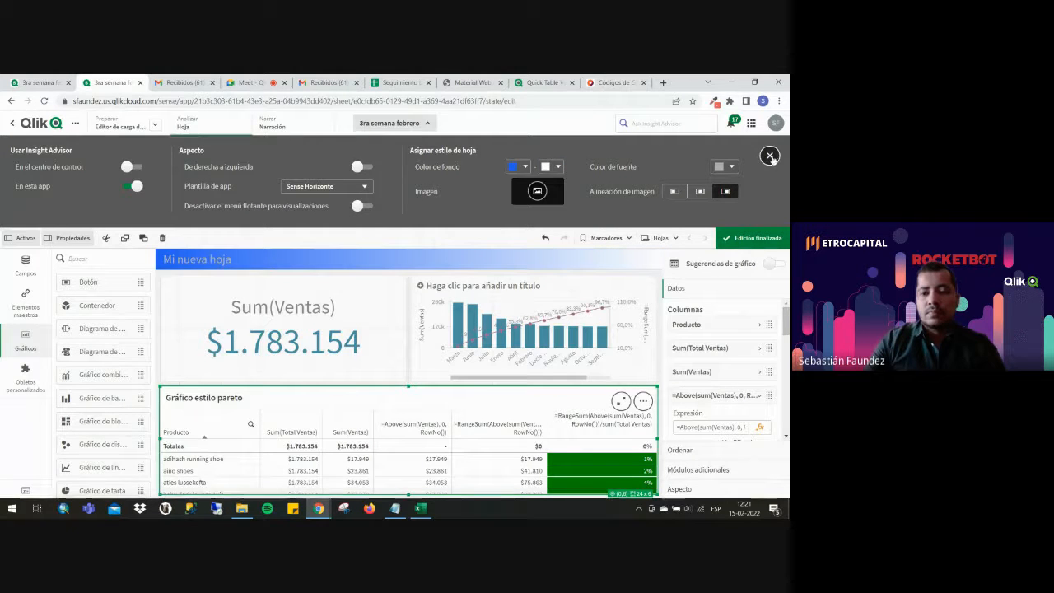
# Upload the Azul Ilustrado Espacio Retro image from the Descargas folder to the media library and use it as the sheet title image.
pyautogui.click(537, 193)
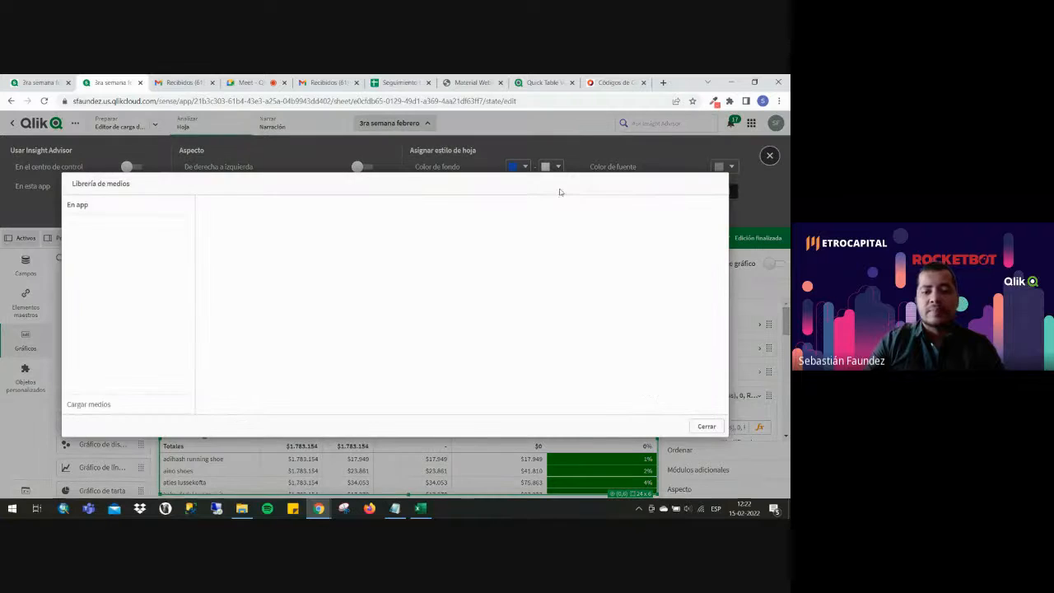
pyautogui.click(120, 404)
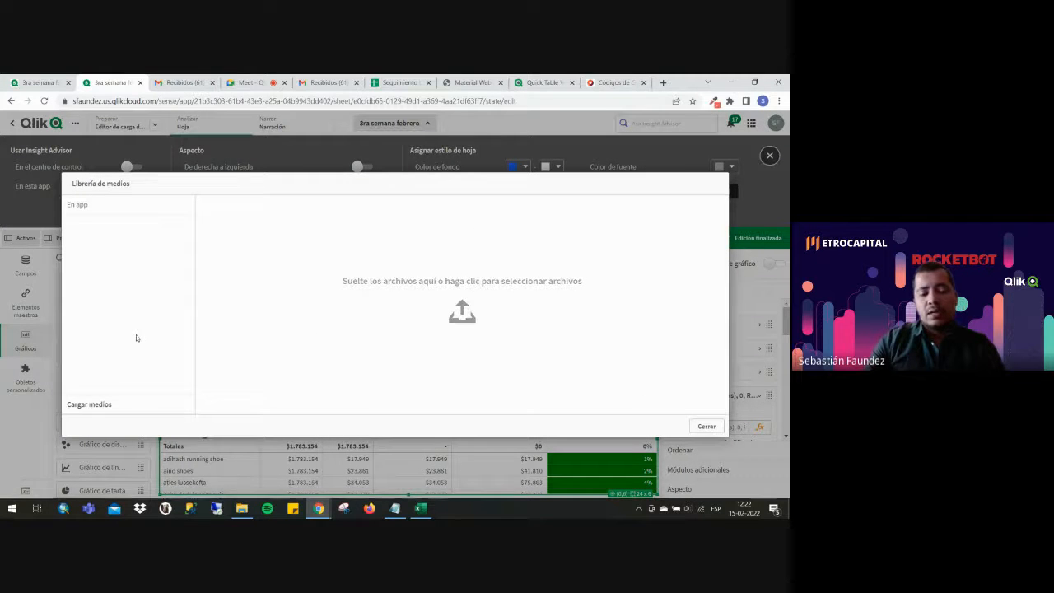
pyautogui.click(241, 508)
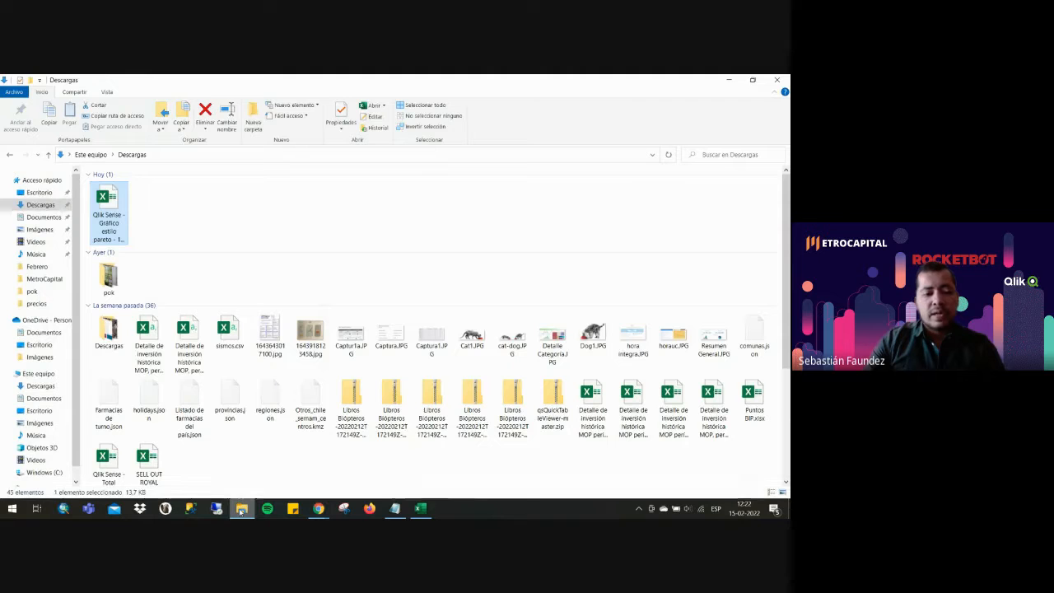
pyautogui.scroll(-3, 204, 372)
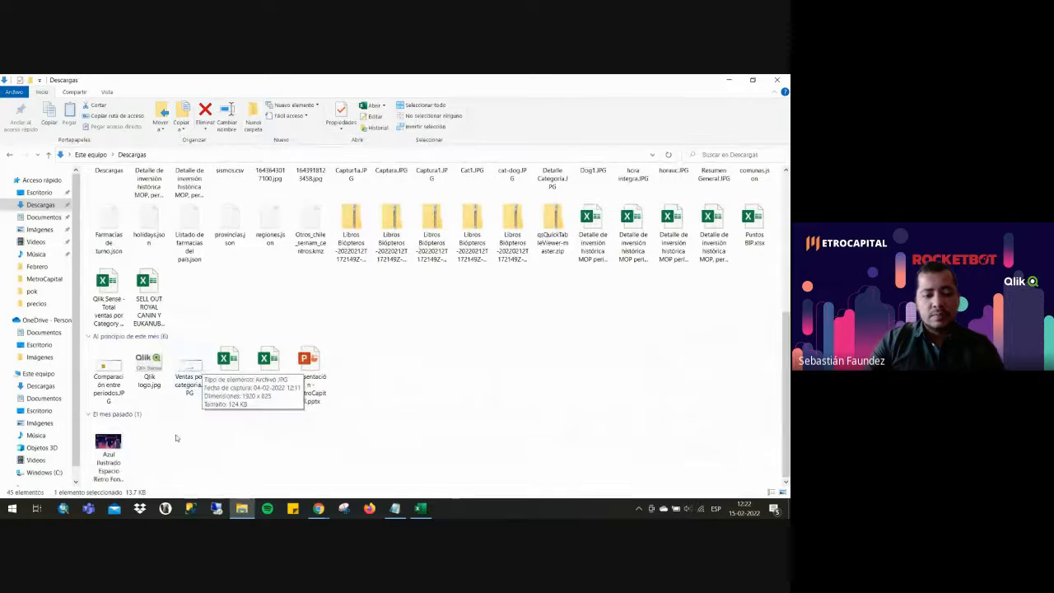
pyautogui.scroll(3, 307, 404)
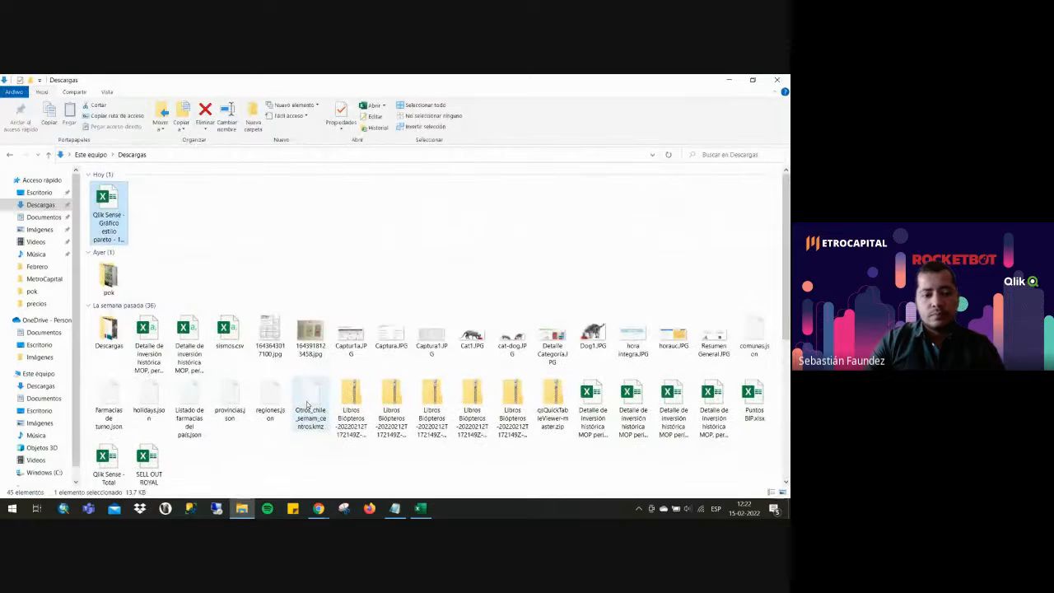
pyautogui.scroll(-3, 325, 398)
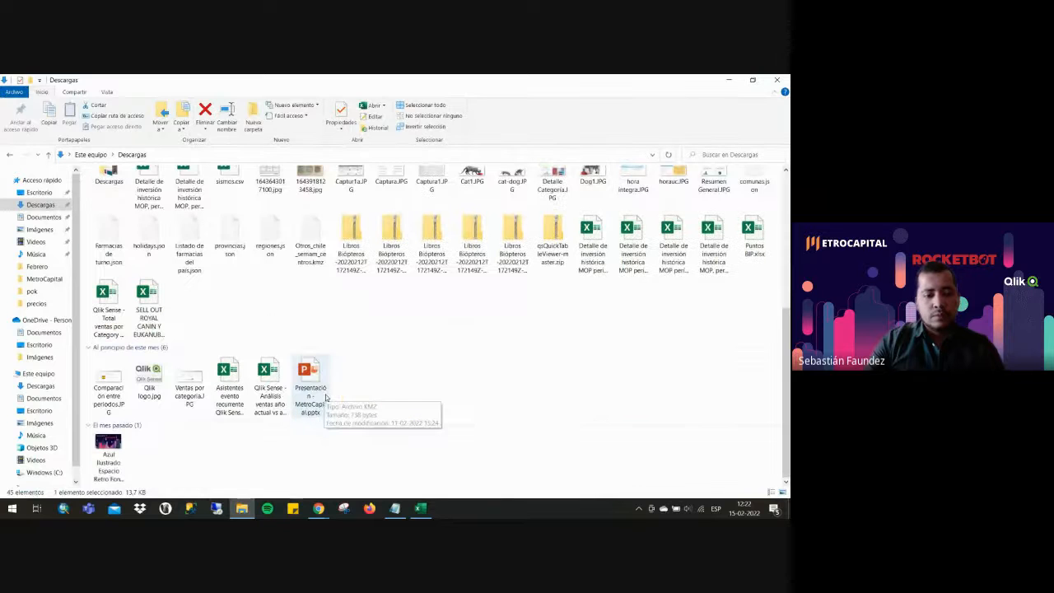
pyautogui.moveTo(108, 449); pyautogui.dragTo(433, 294)
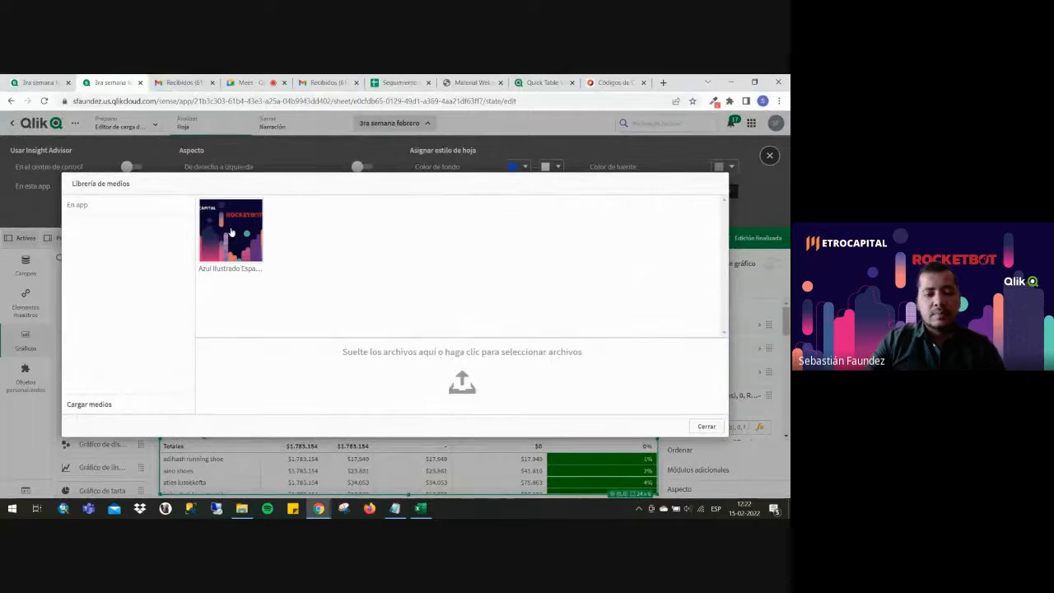
pyautogui.click(230, 231)
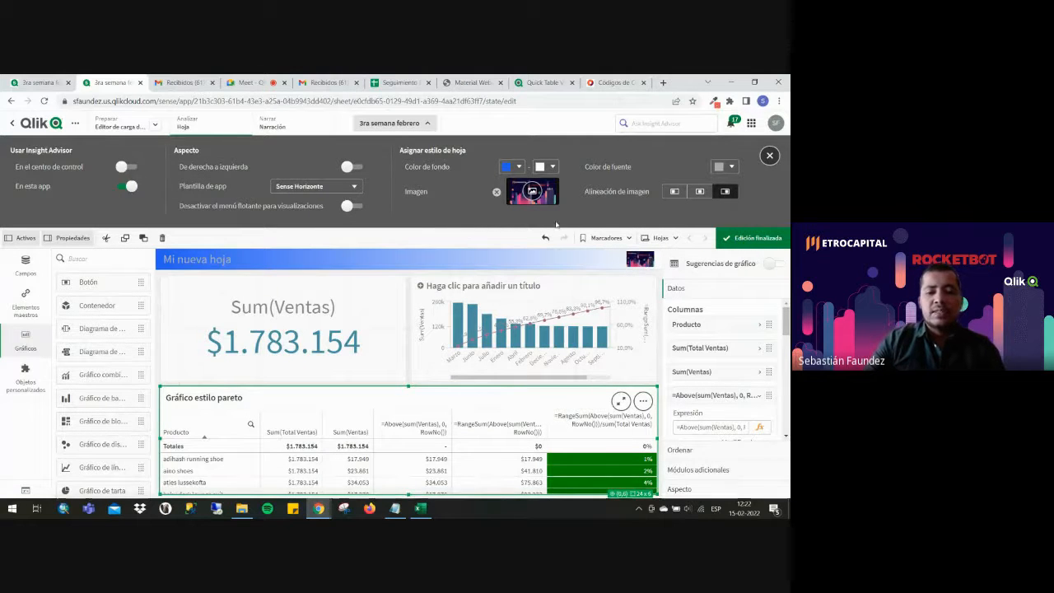
# Collapse the app options to view the styled sheet title bar, and reopen the sheet style settings.
pyautogui.click(392, 123)
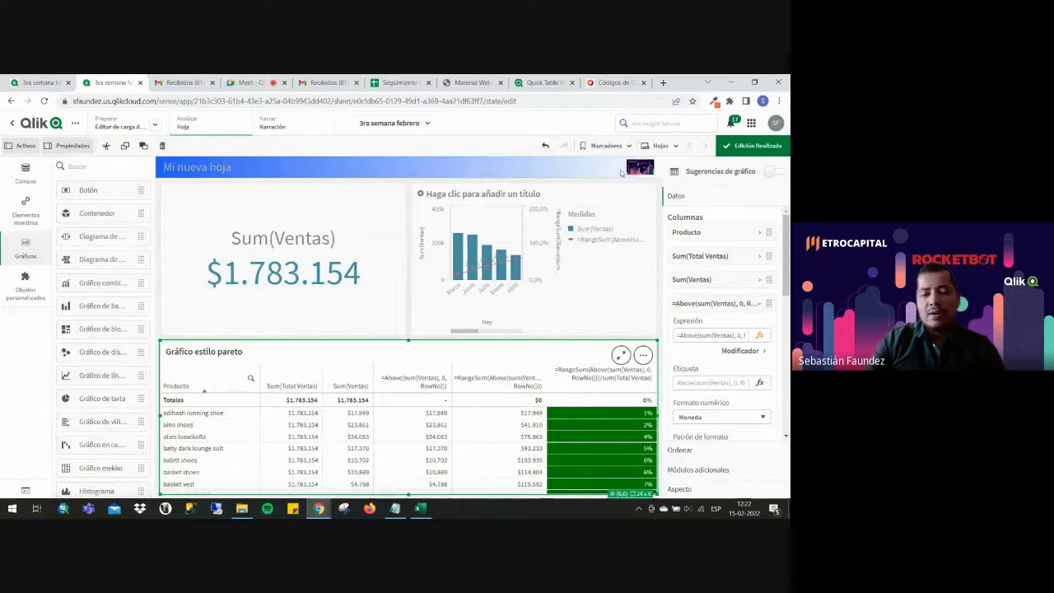
pyautogui.click(427, 124)
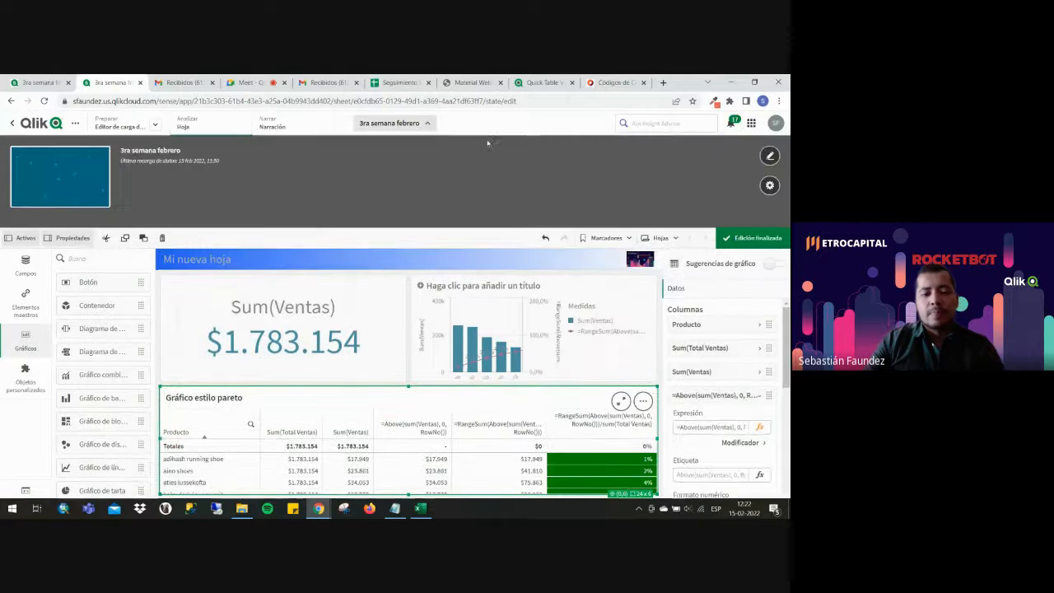
pyautogui.click(769, 185)
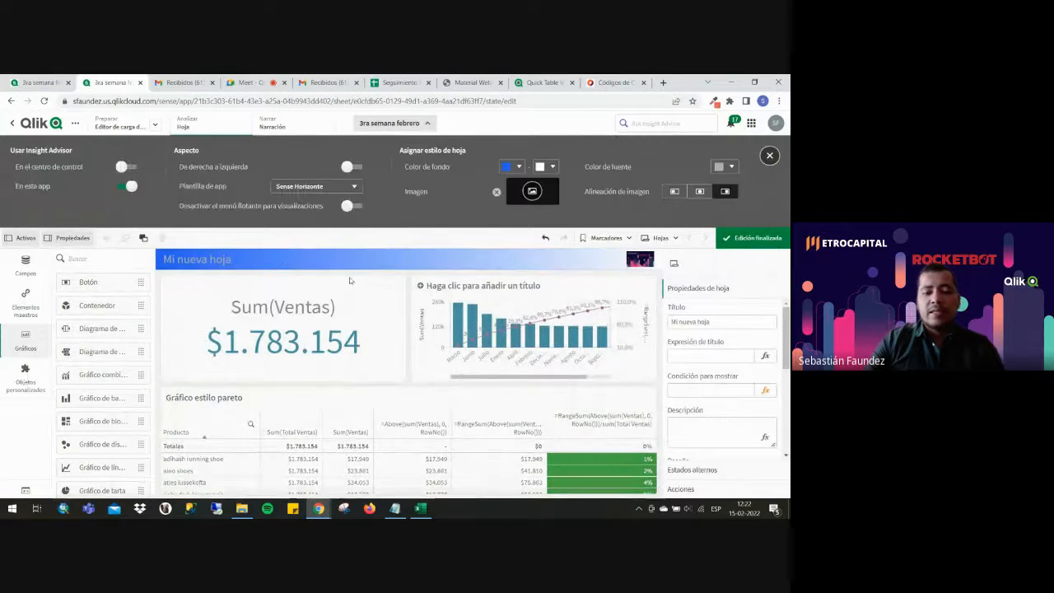
# Reverse the sheet title gradient by setting the first background colour to white and the second to blue 2360F7.
pyautogui.click(511, 166)
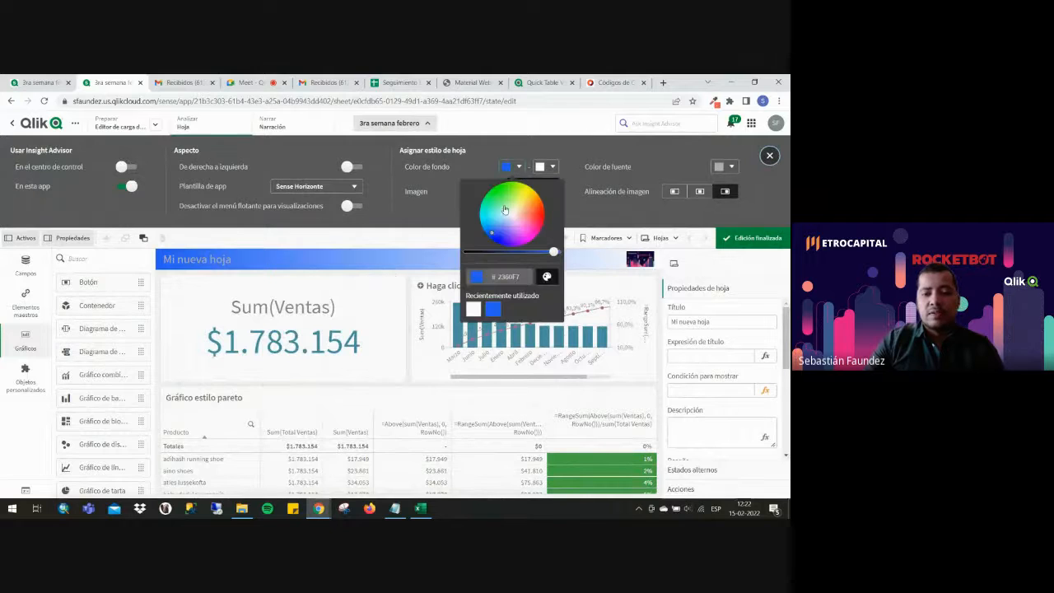
pyautogui.click(473, 312)
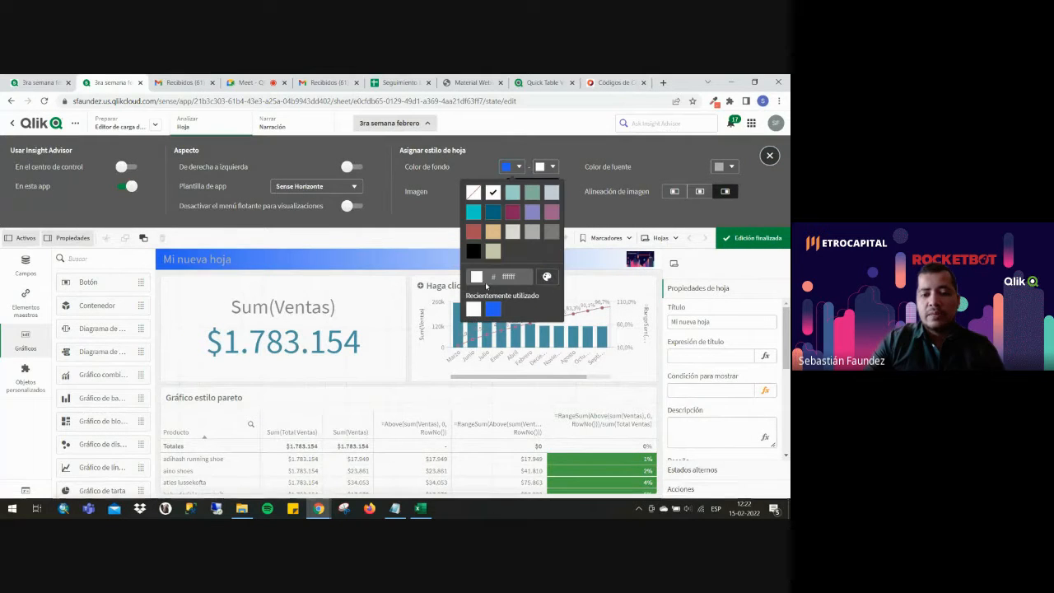
pyautogui.click(541, 168)
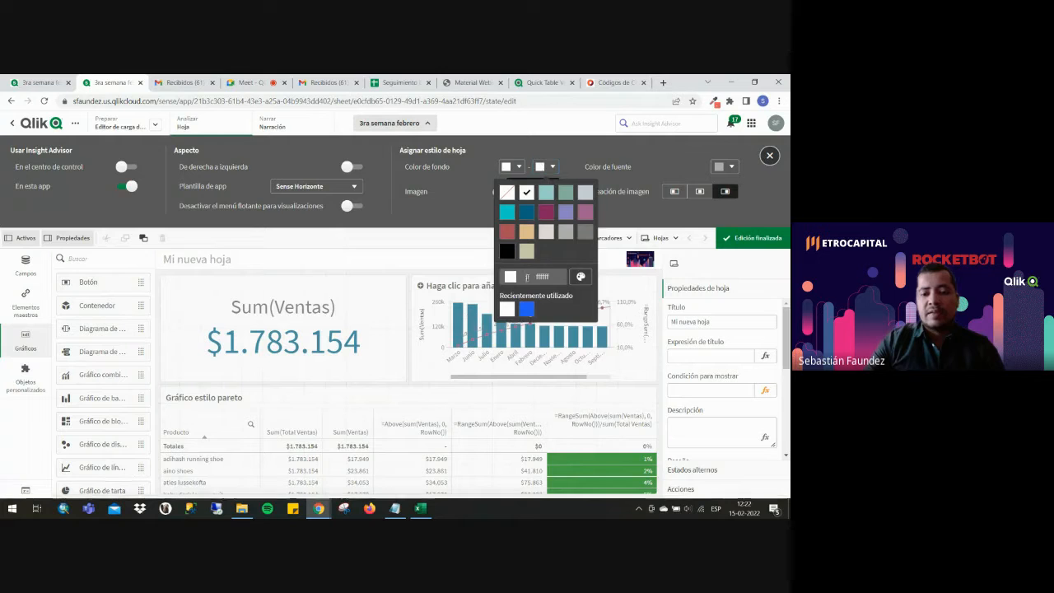
pyautogui.click(527, 309)
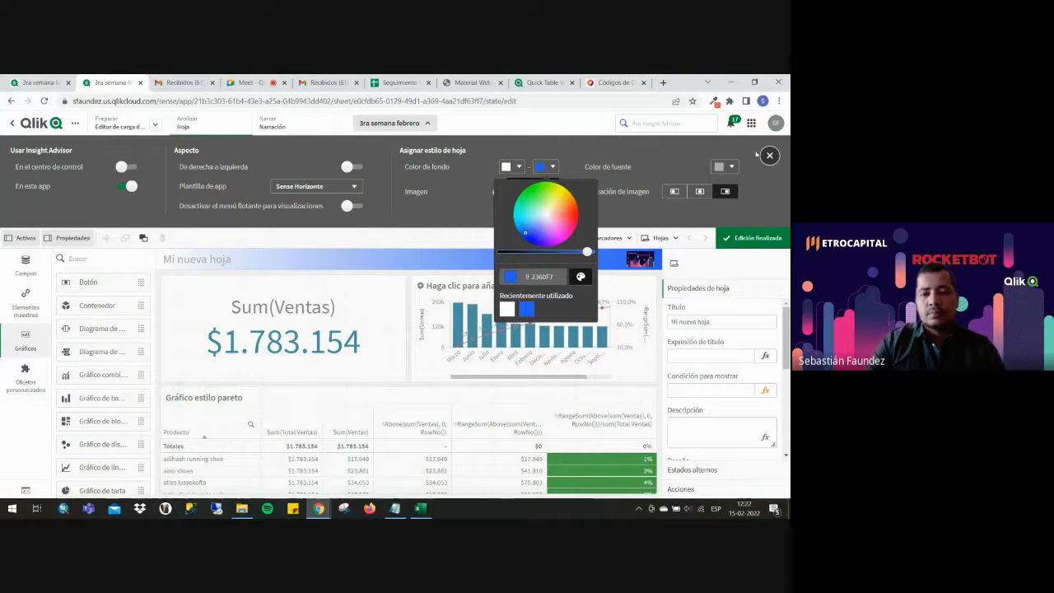
pyautogui.click(418, 122)
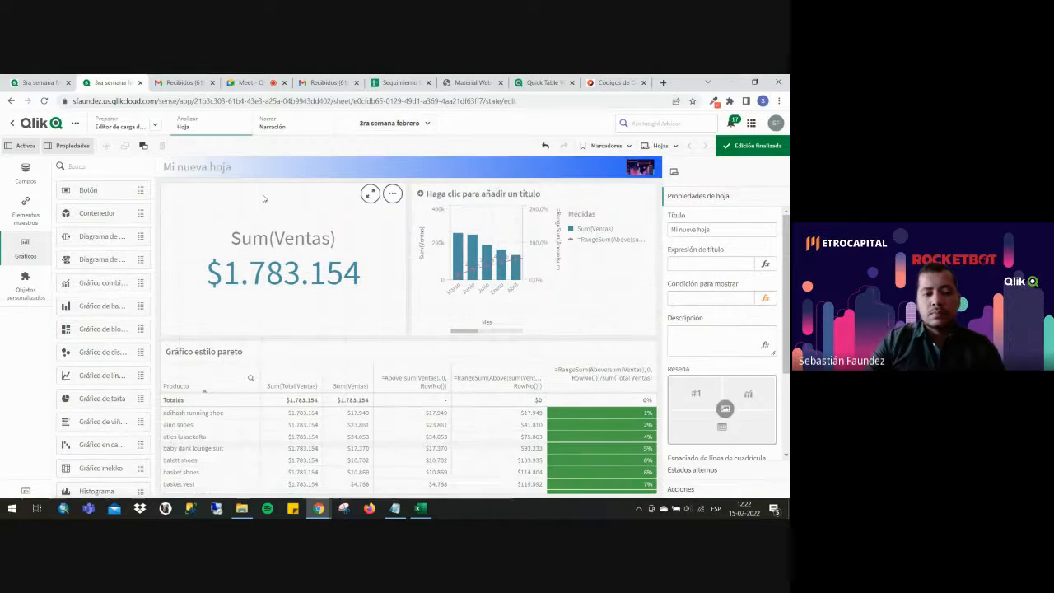
# Set the font colour of the sheet style to black and collapse the app options.
pyautogui.click(412, 122)
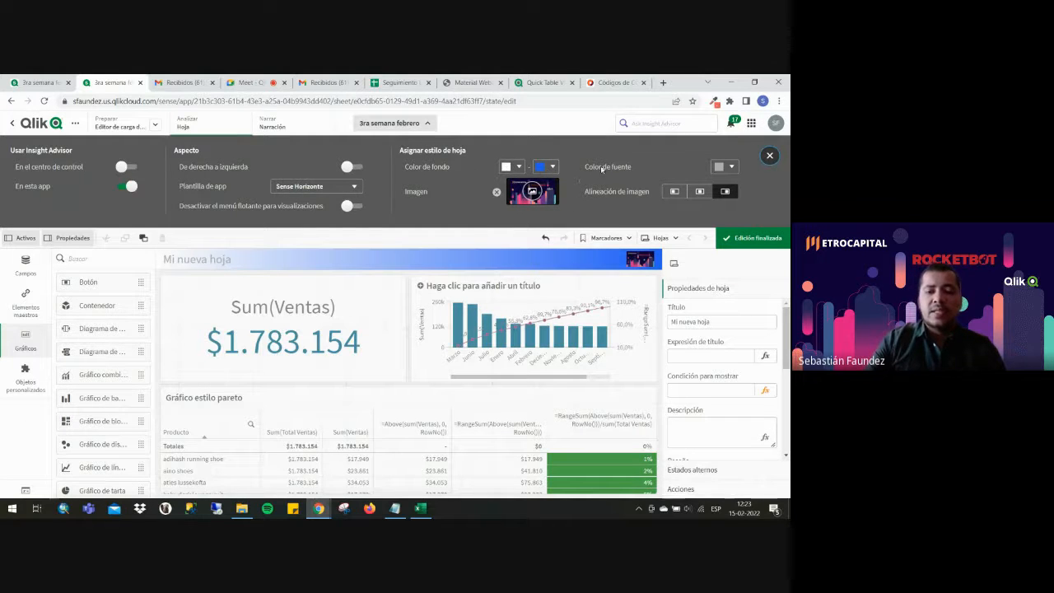
pyautogui.click(724, 166)
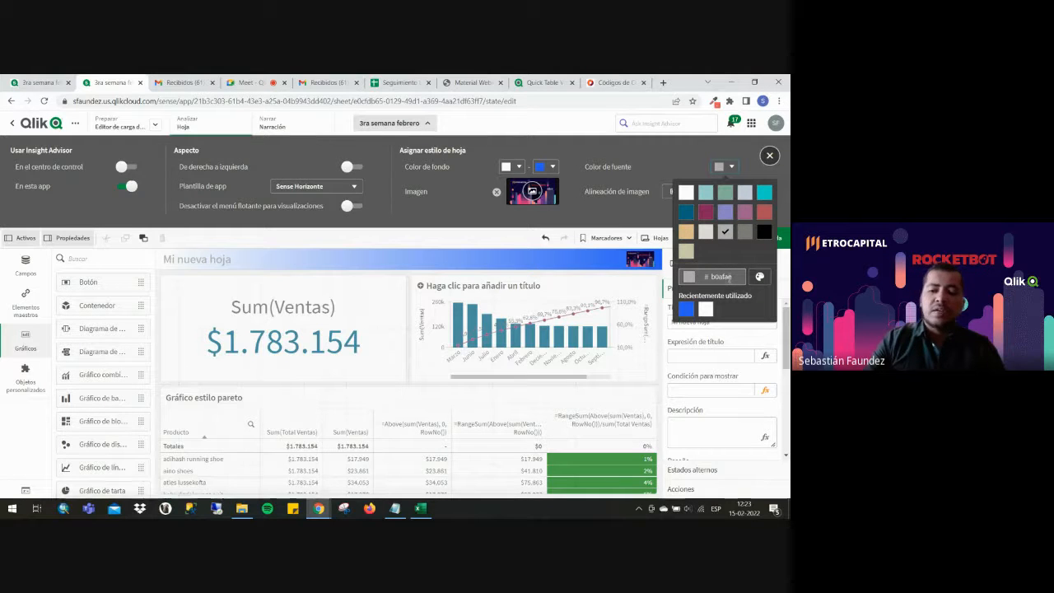
pyautogui.click(765, 233)
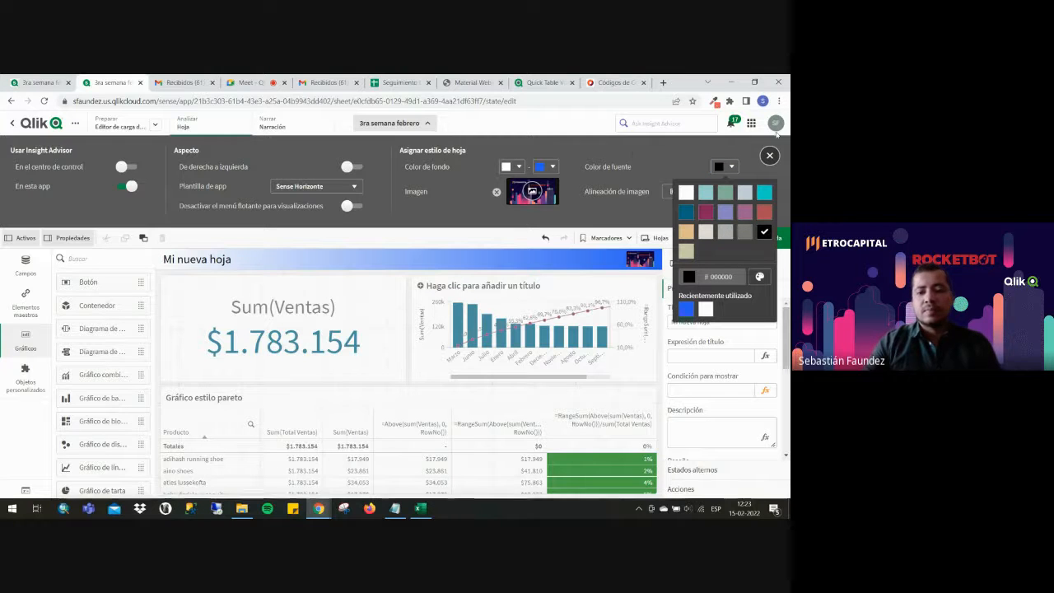
pyautogui.click(402, 122)
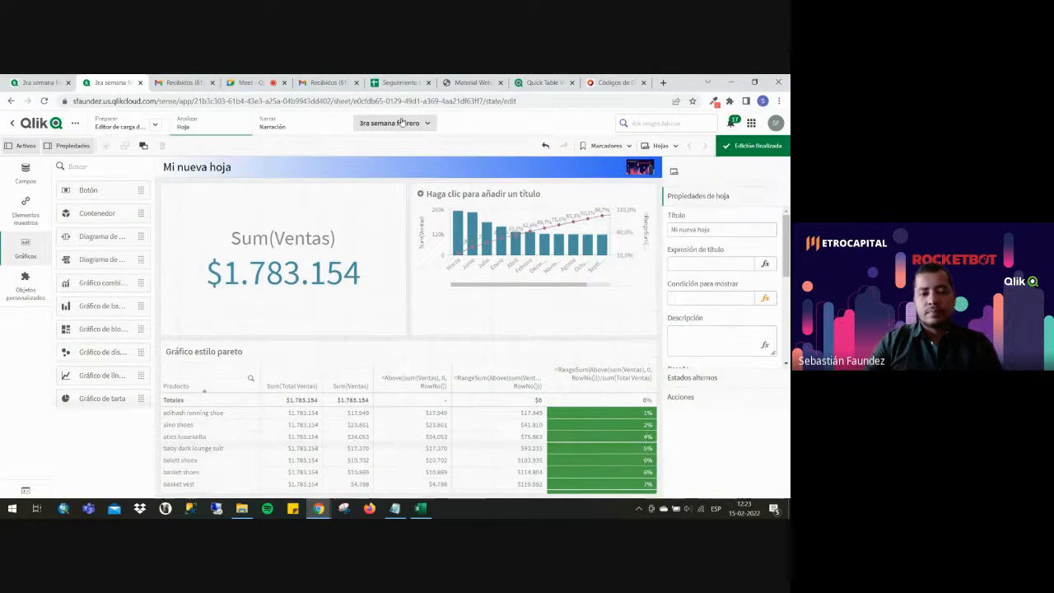
# Change the sheet's title to Resumen and check its entry in the app's sheet list.
pyautogui.click(735, 229)
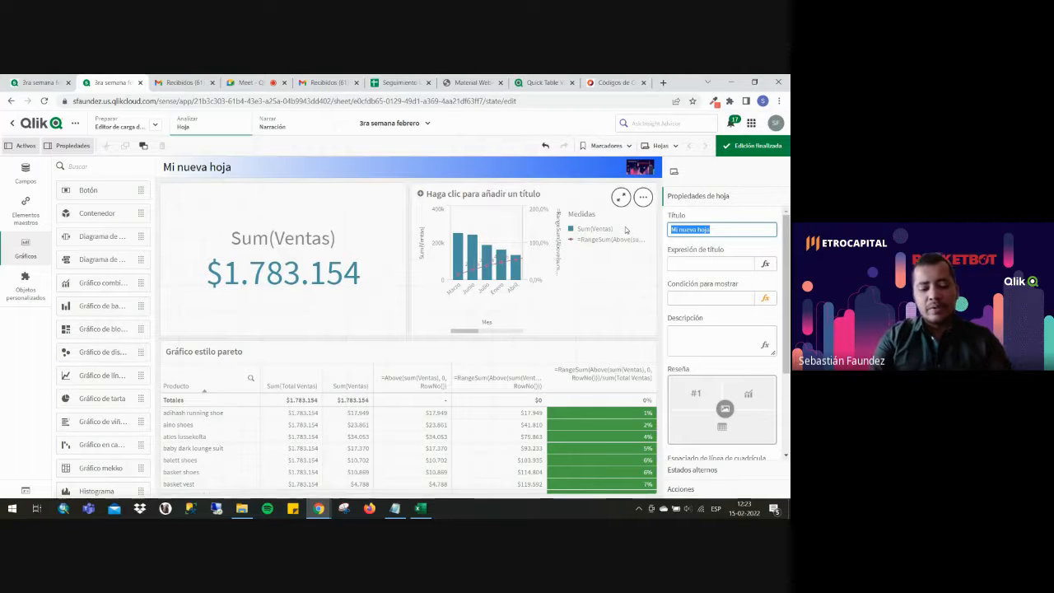
pyautogui.write('Resumen')
pyautogui.press('Return')
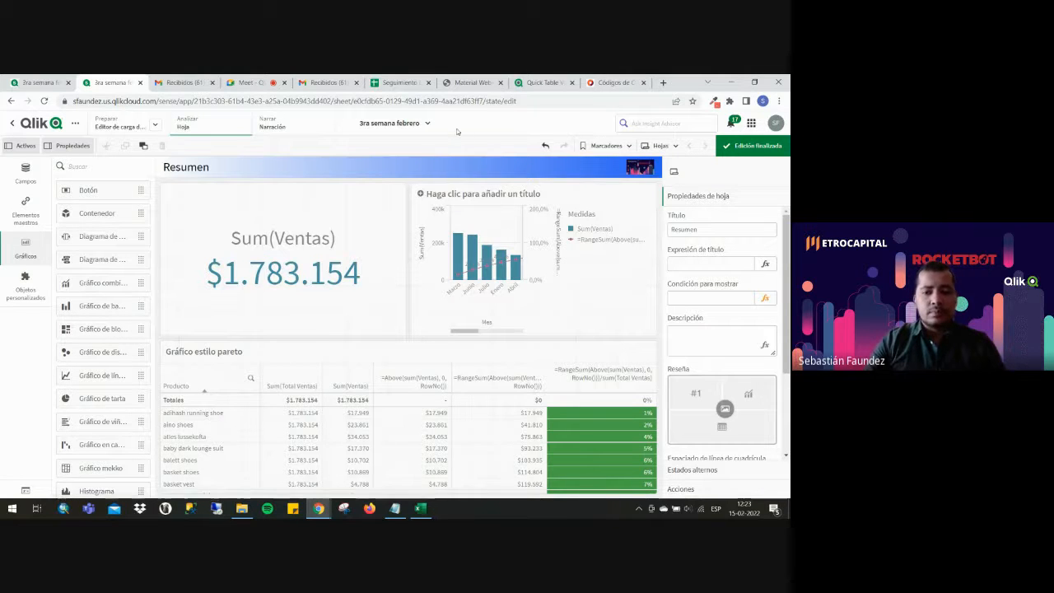
pyautogui.click(661, 145)
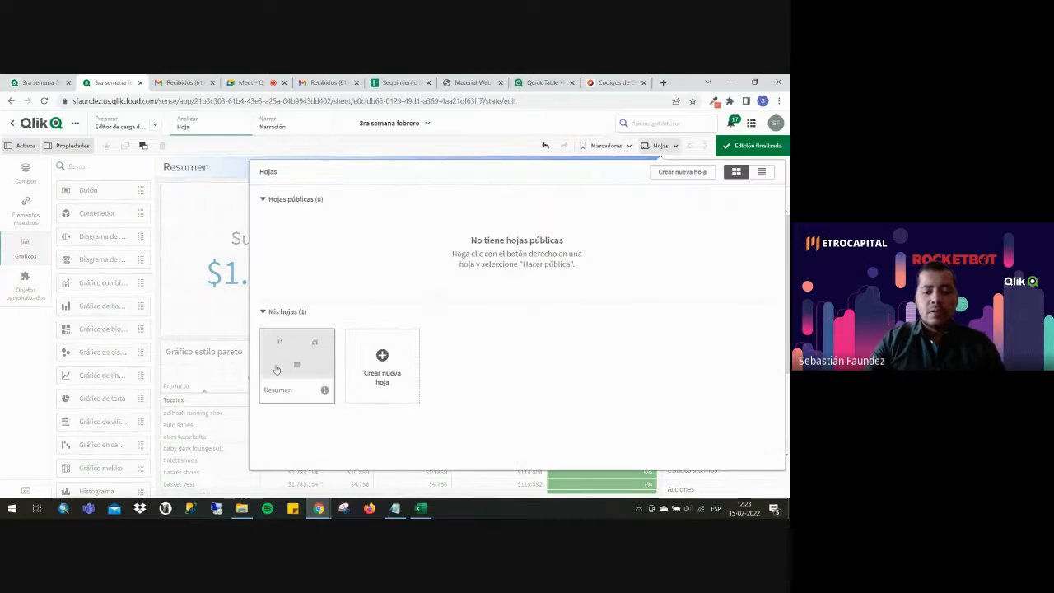
pyautogui.click(667, 146)
pyautogui.click(667, 146)
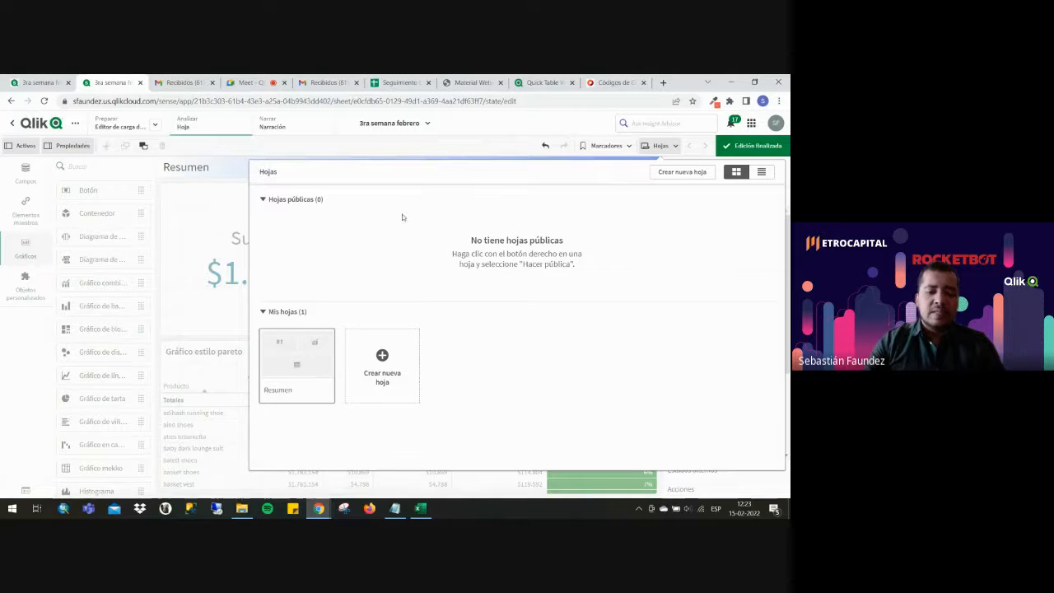
pyautogui.click(462, 149)
# Label the Sum(Ventas) measure of the KPI as Total ventas.
pyautogui.click(753, 150)
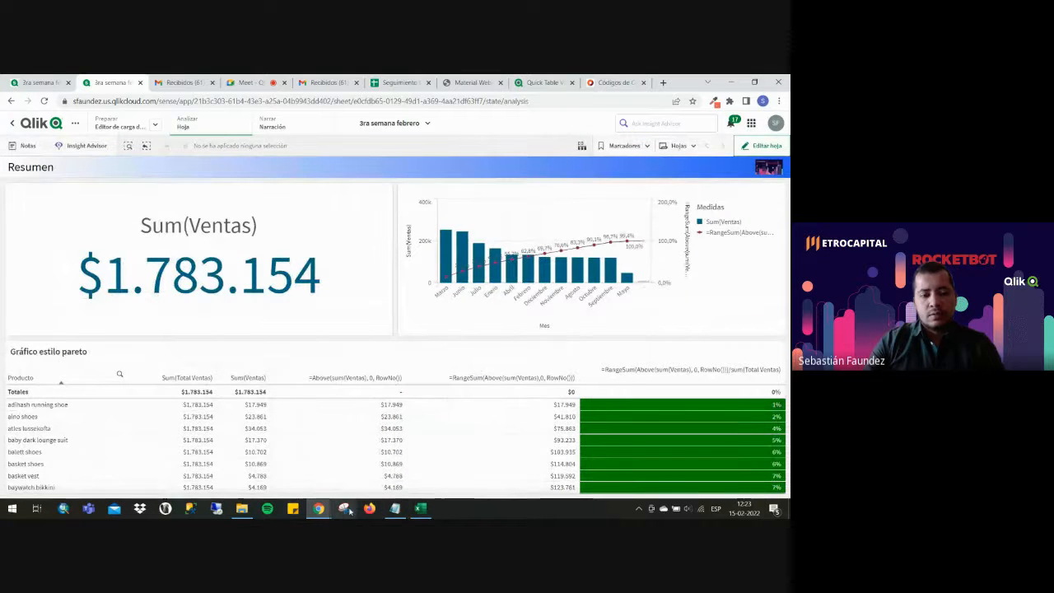
pyautogui.click(772, 149)
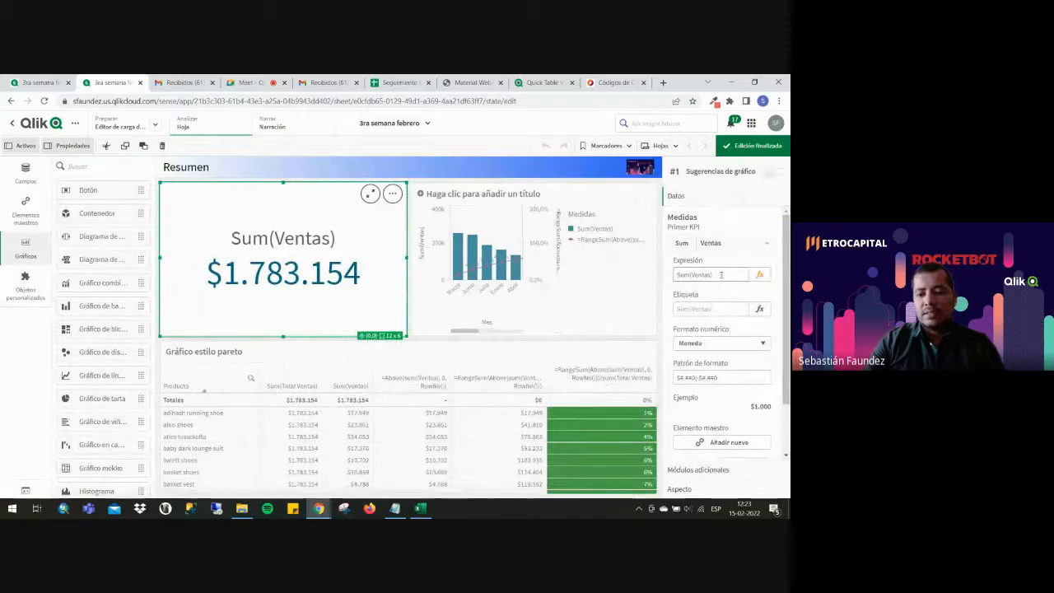
pyautogui.click(714, 309)
pyautogui.write('$')
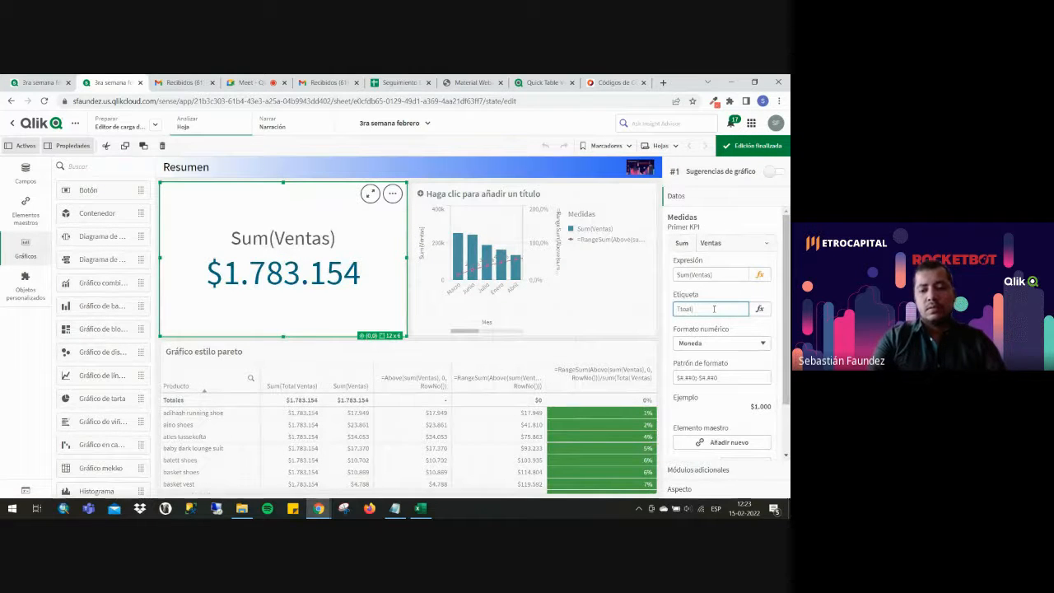
pyautogui.write('otal ventas')
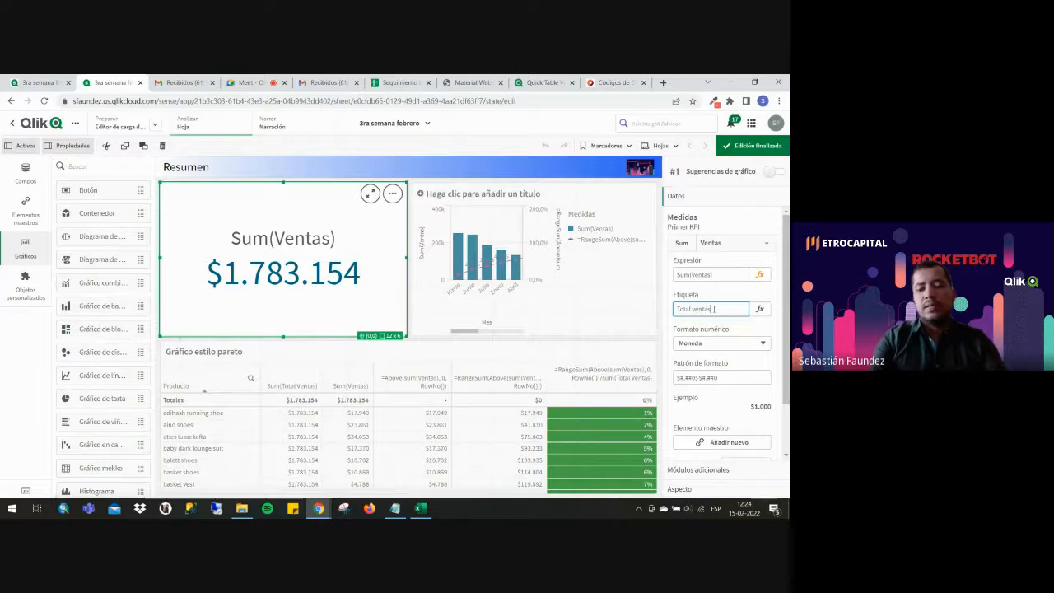
pyautogui.press('Return')
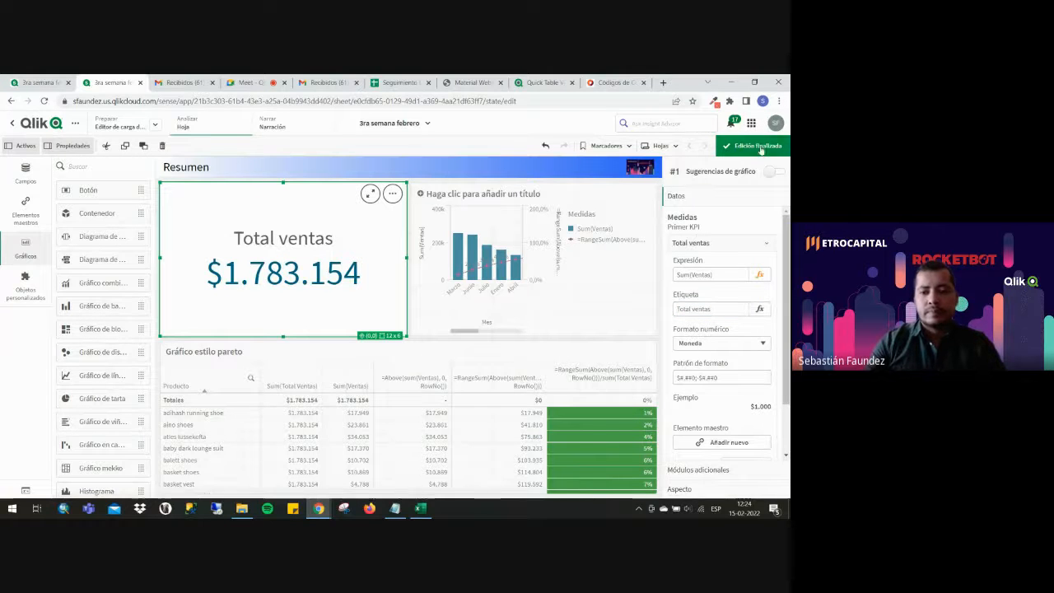
# Finish editing the sheet and capture the whole sheet area with the Windows Snipping Tool.
pyautogui.click(751, 146)
pyautogui.click(341, 512)
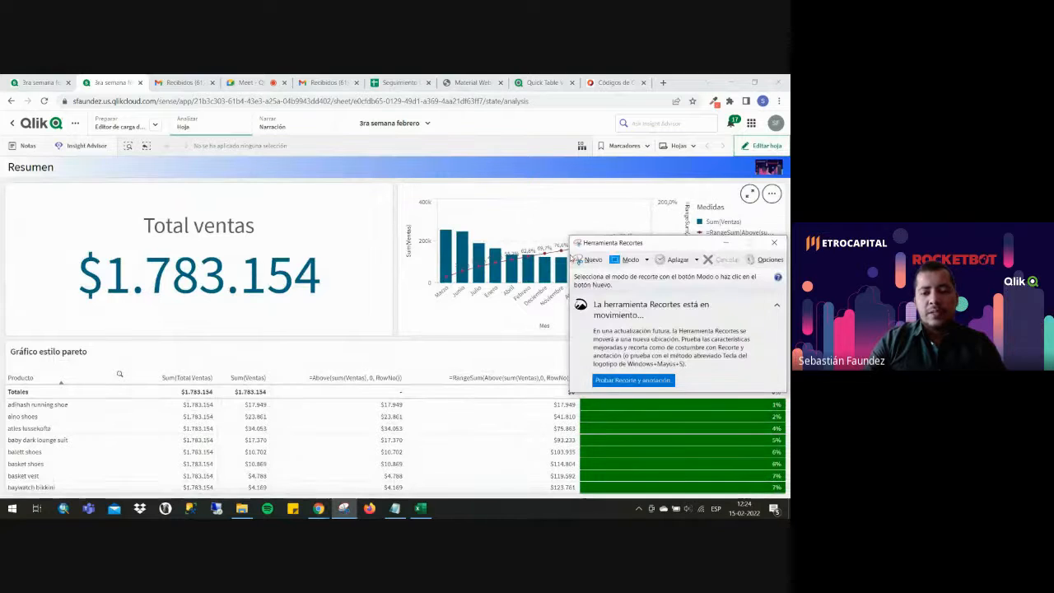
pyautogui.click(589, 260)
pyautogui.moveTo(4, 155); pyautogui.dragTo(788, 497)
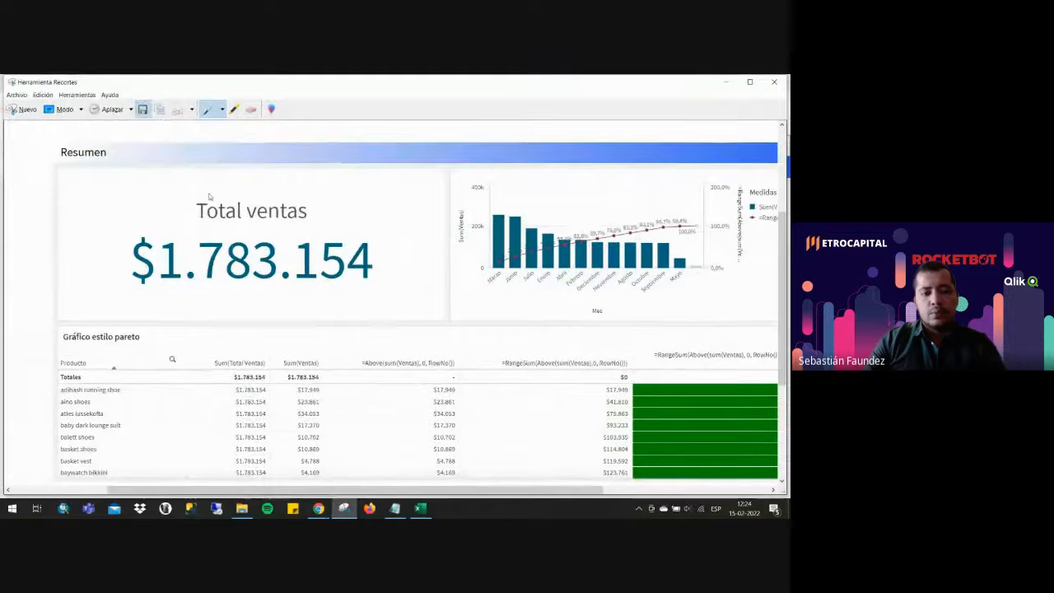
# Save the screen capture as foto1.JPG in the Descargas folder and close the Snipping Tool.
pyautogui.hotkey('ctrl', 's')
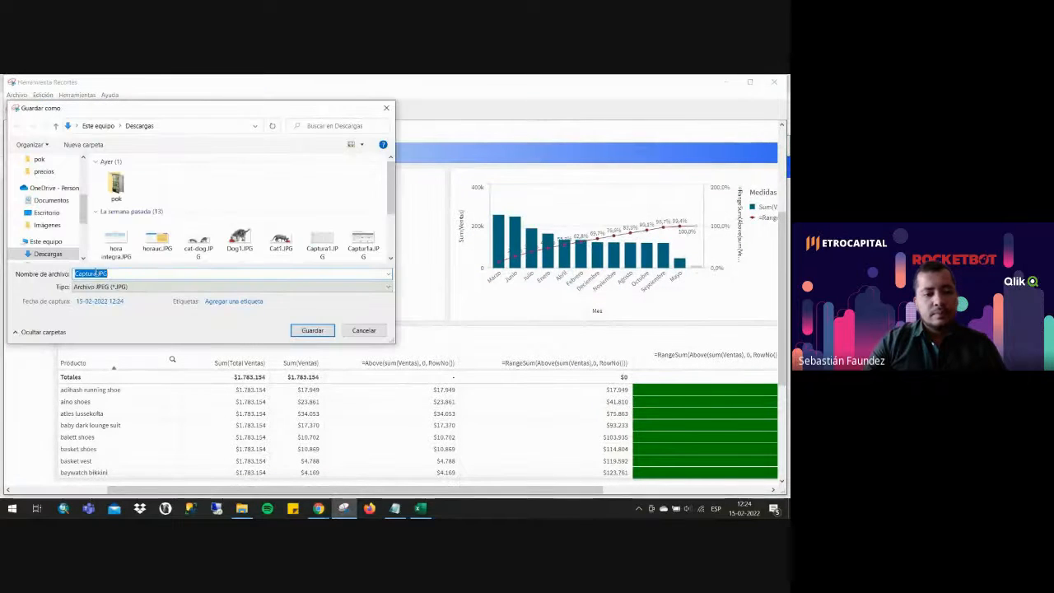
pyautogui.moveTo(97, 273); pyautogui.dragTo(68, 278)
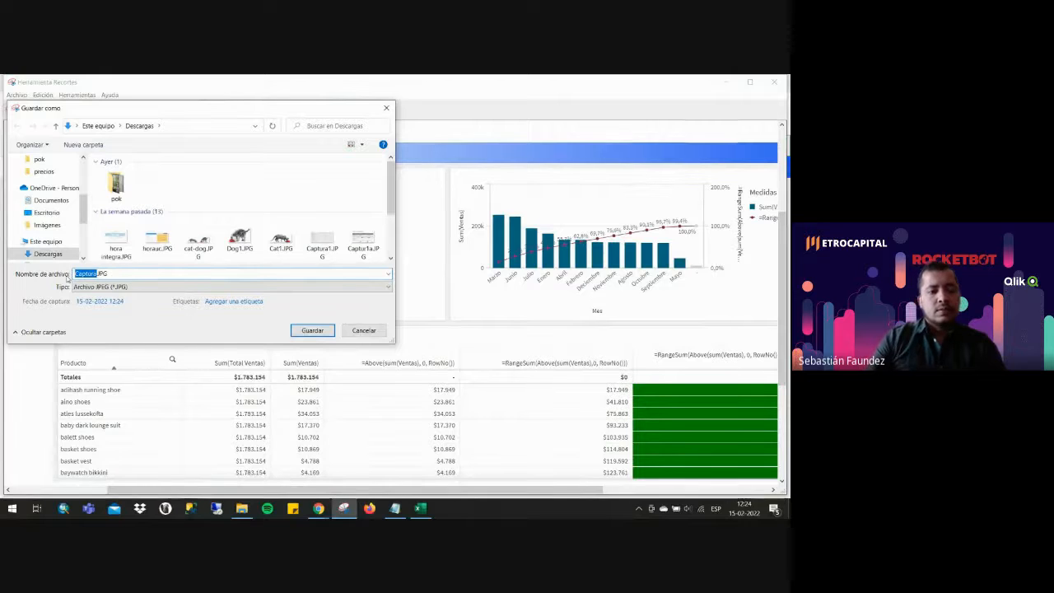
pyautogui.write('foto1')
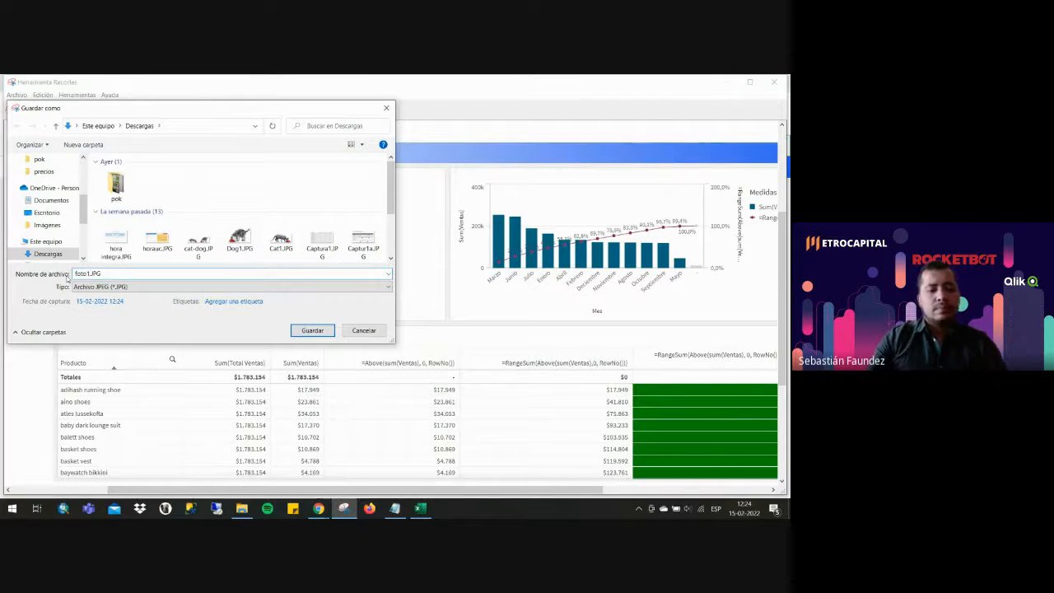
pyautogui.click(317, 334)
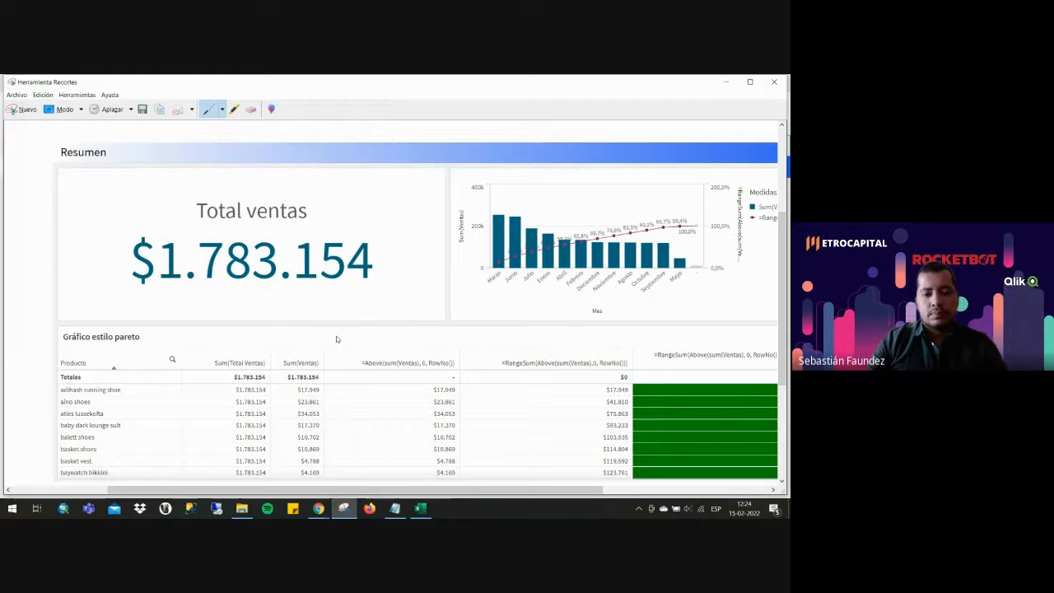
pyautogui.click(773, 82)
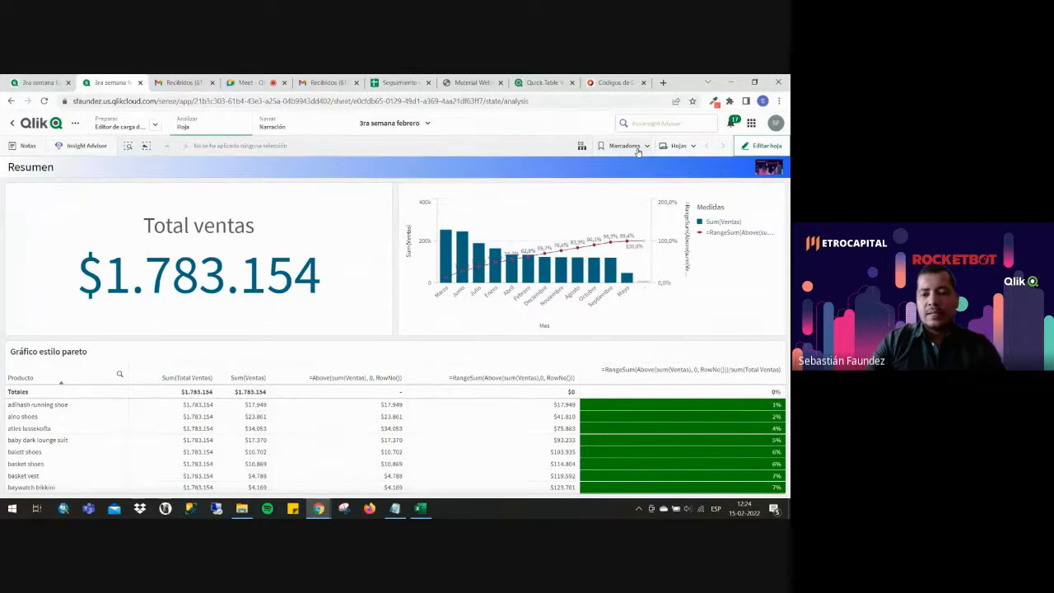
# Reopen the sheet for editing and upload foto1.JPG from Descargas to the media library for the sheet thumbnail.
pyautogui.click(762, 146)
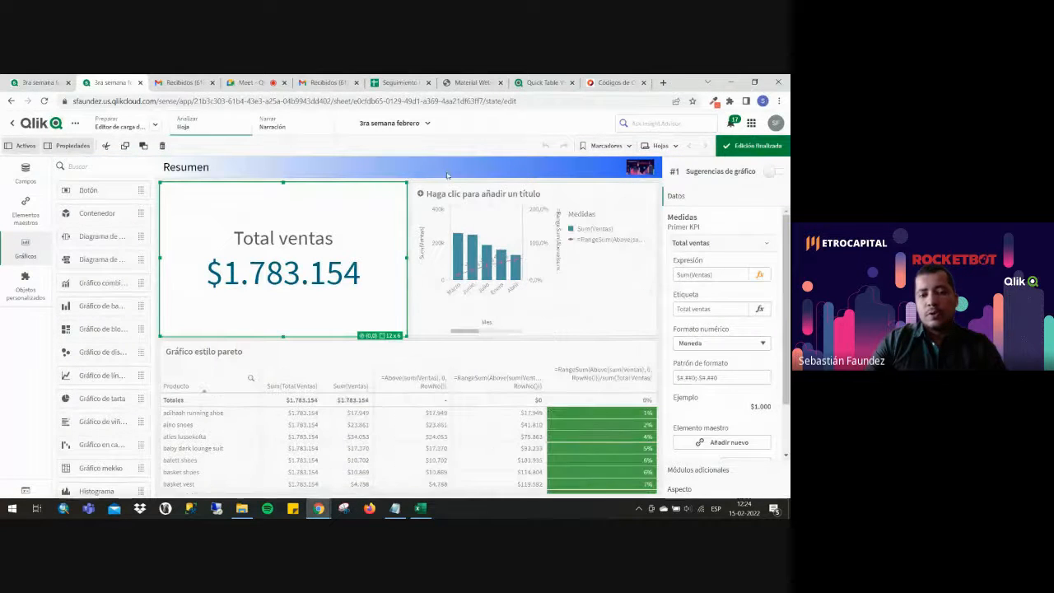
pyautogui.click(347, 166)
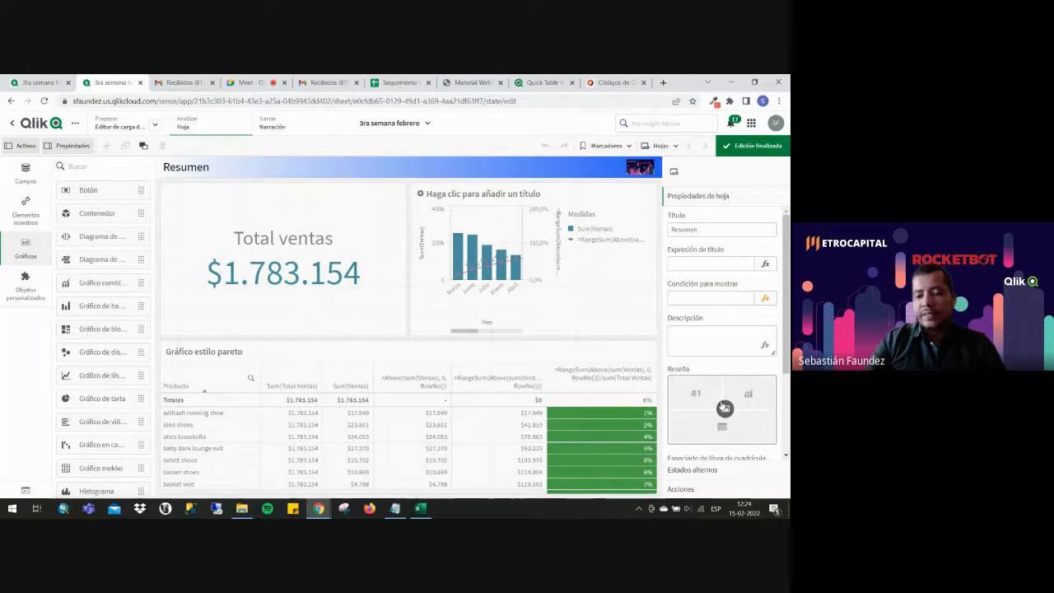
pyautogui.click(724, 407)
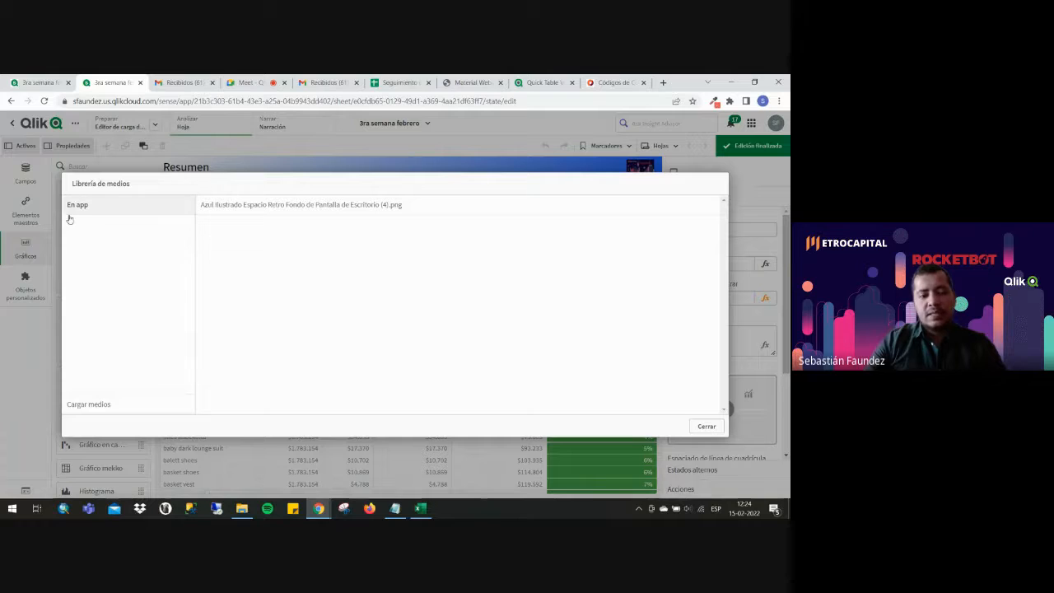
pyautogui.click(116, 407)
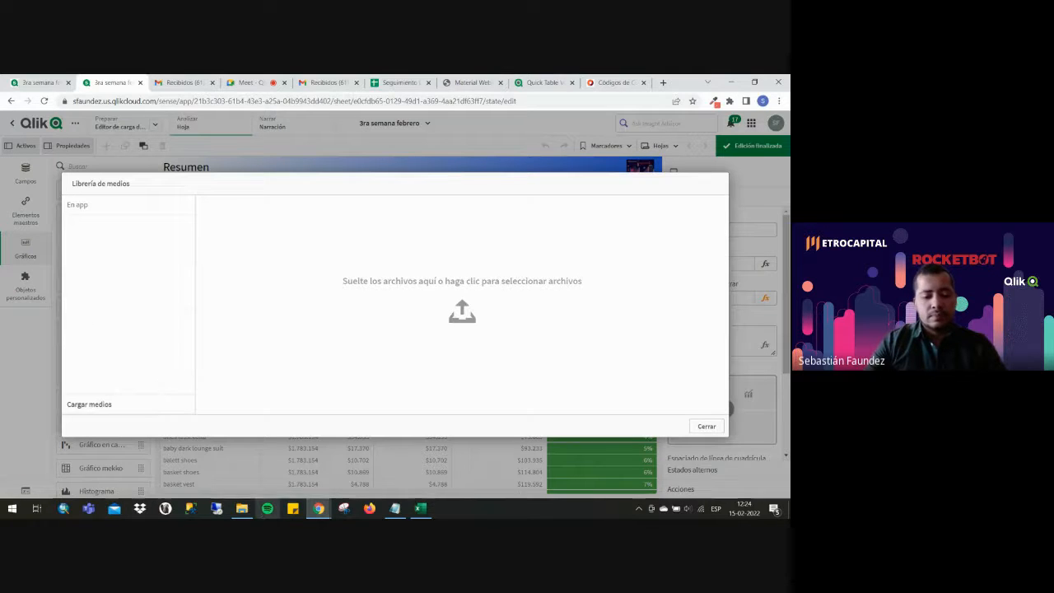
pyautogui.click(241, 508)
pyautogui.scroll(3, 182, 329)
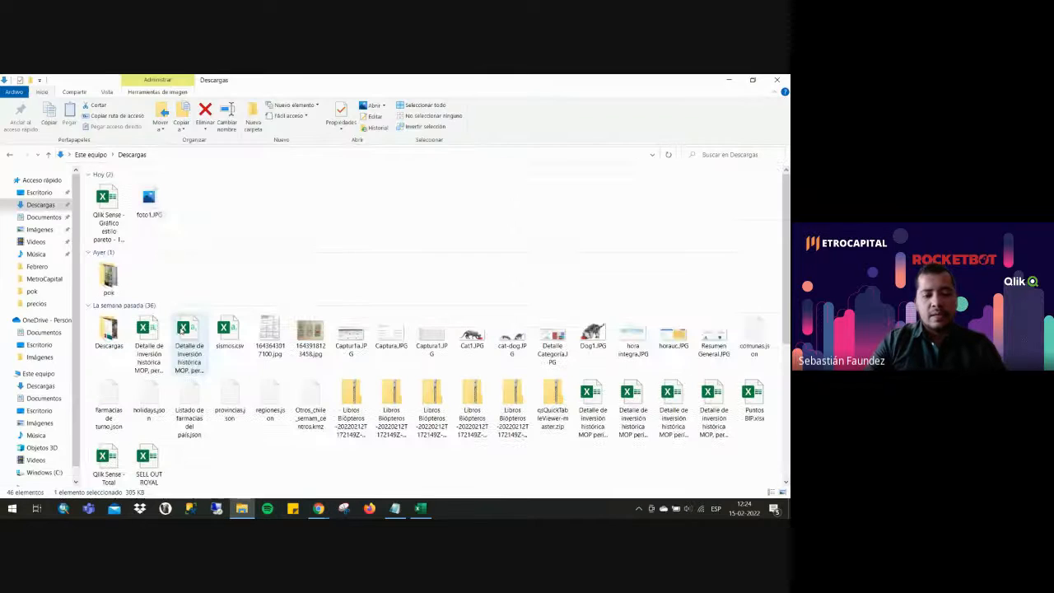
pyautogui.moveTo(151, 204); pyautogui.dragTo(426, 305)
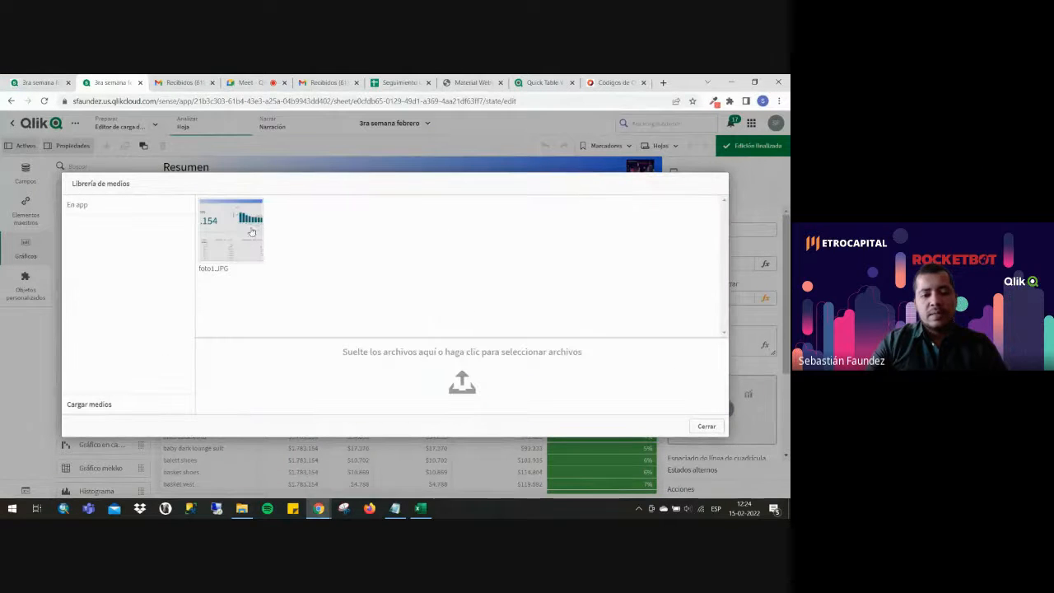
# Use foto1.JPG as the Resumen sheet's thumbnail and check it in the app's sheet list.
pyautogui.moveTo(231, 234)
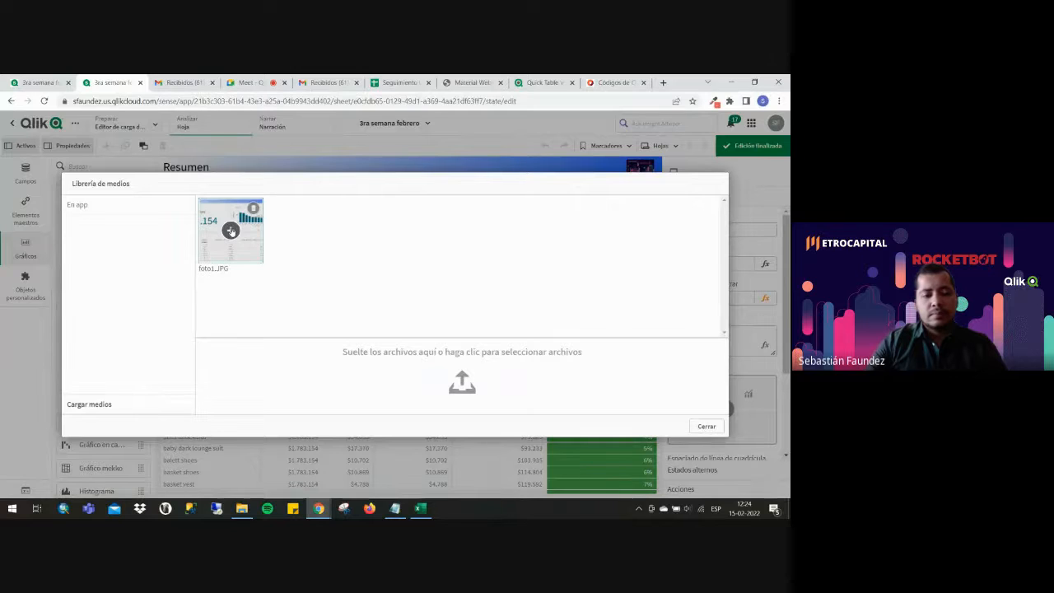
pyautogui.click(231, 231)
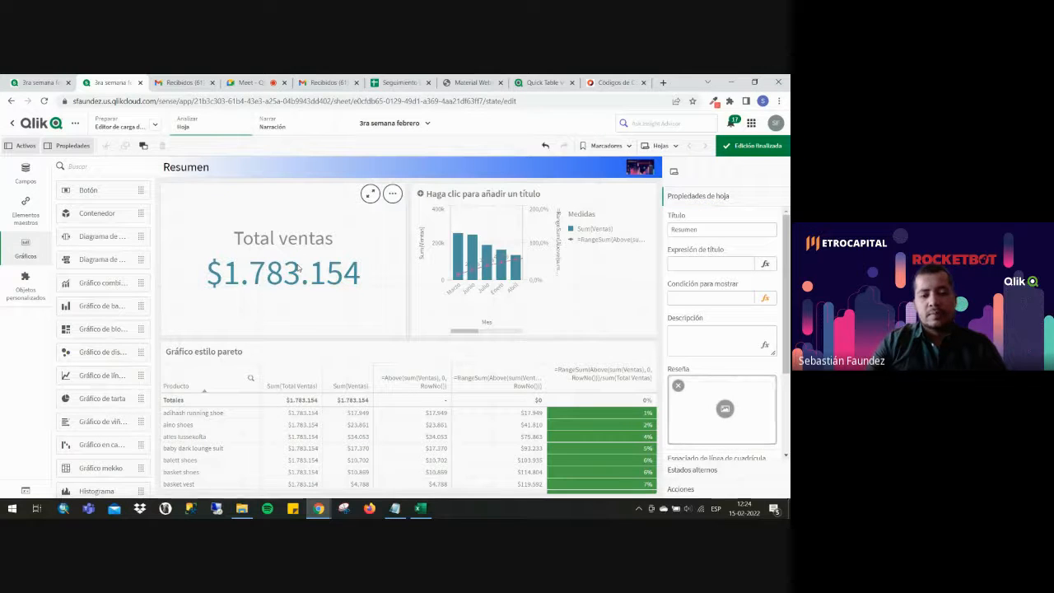
pyautogui.click(762, 152)
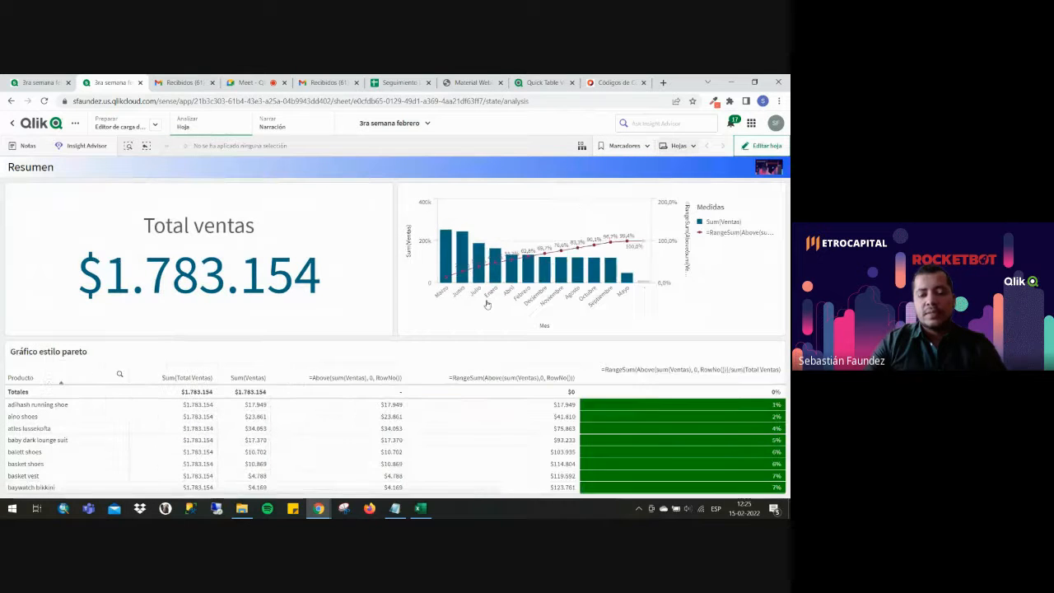
pyautogui.click(678, 146)
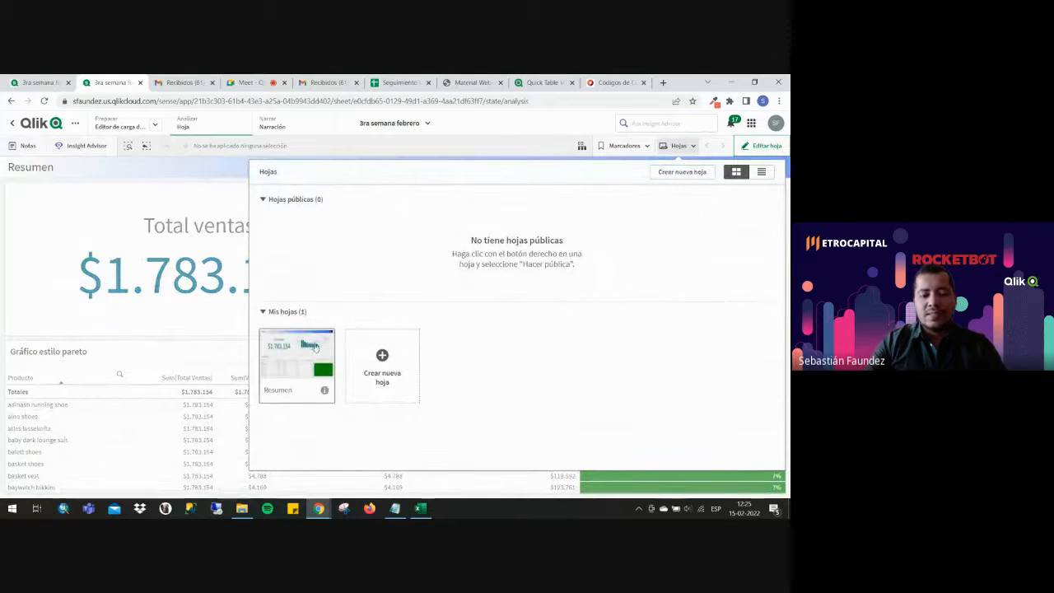
# Create three additional private sheets in the app, keeping their default titles, and close the sheet list.
pyautogui.click(382, 358)
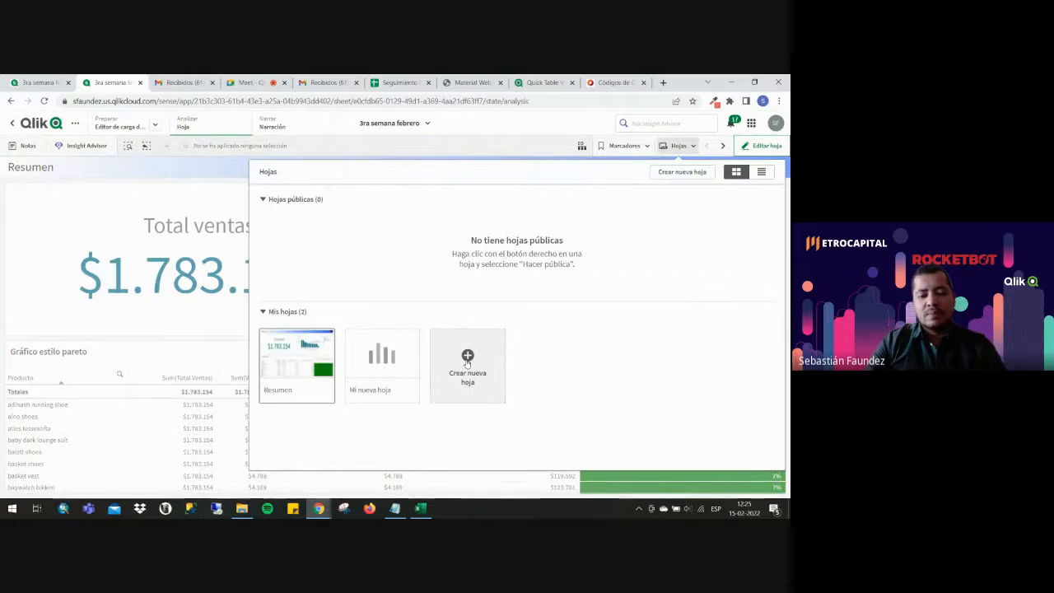
pyautogui.click(467, 333)
pyautogui.click(552, 333)
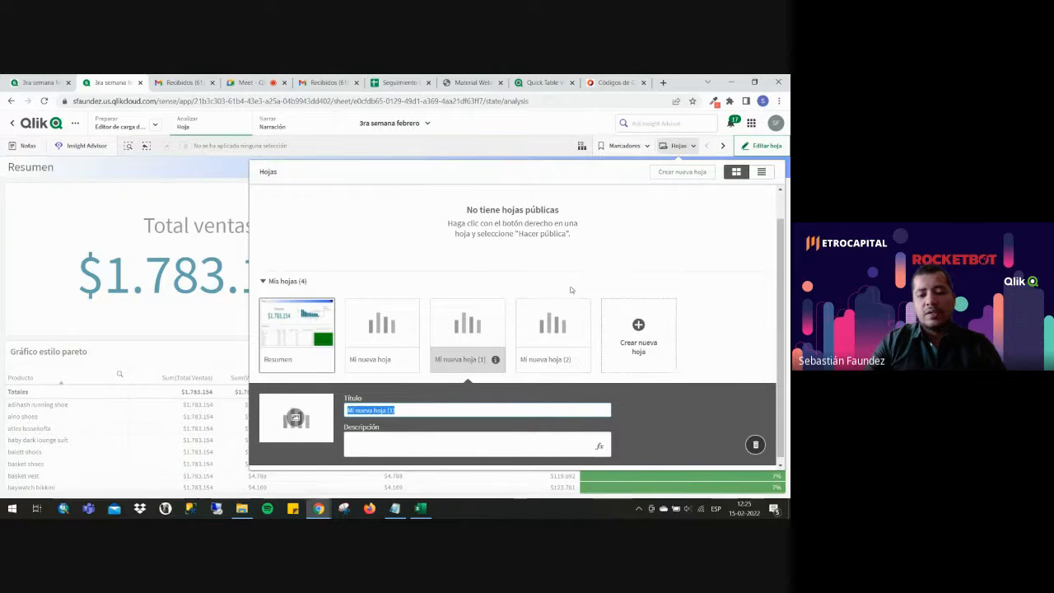
pyautogui.click(552, 329)
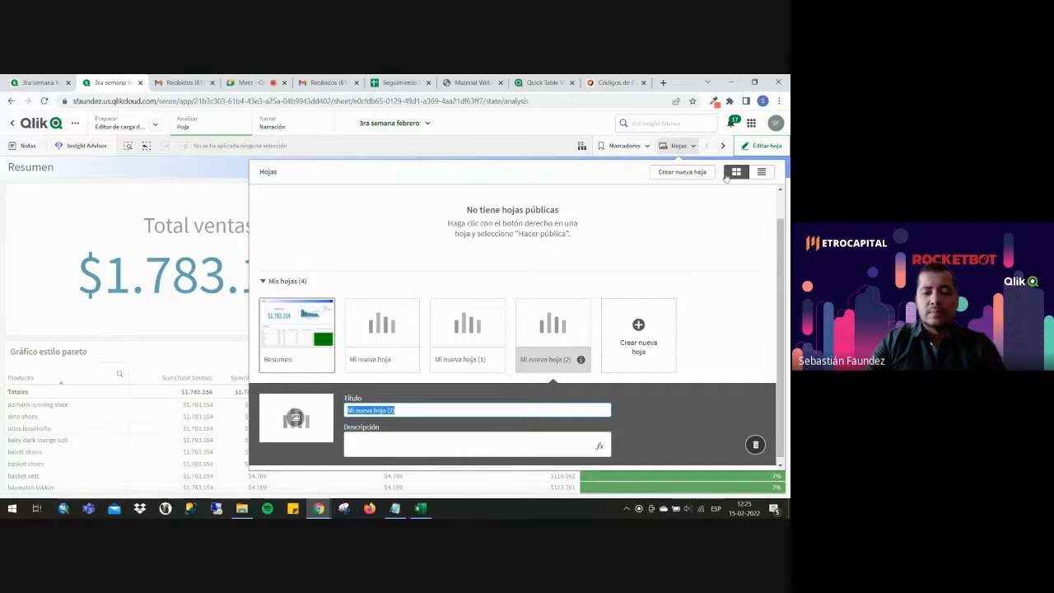
pyautogui.click(677, 145)
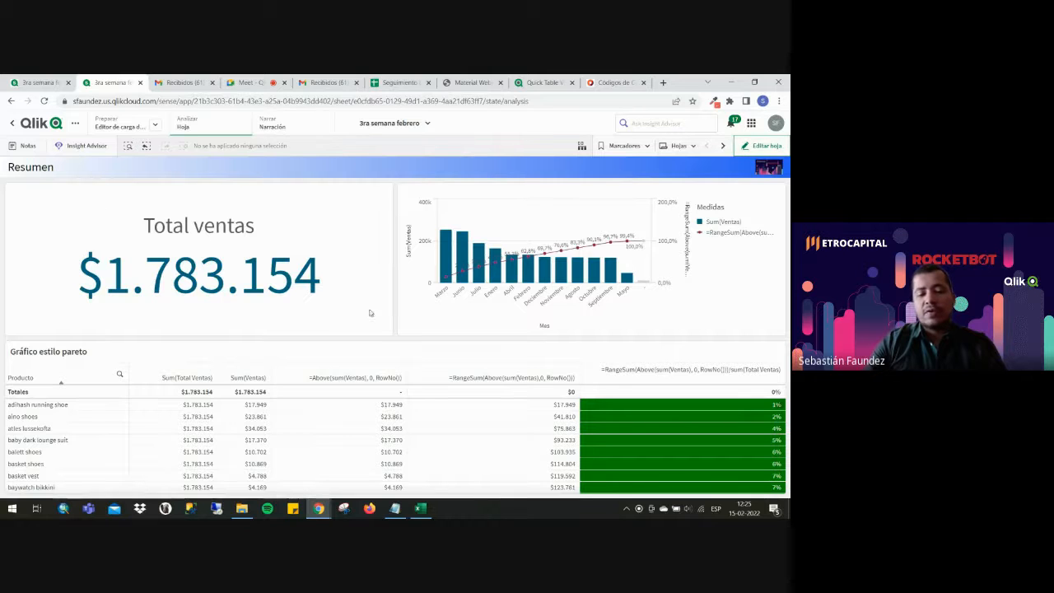
# Review the Resumen thumbnail beside the new sheets in the sheet list and check the app's bookmark list.
pyautogui.click(762, 145)
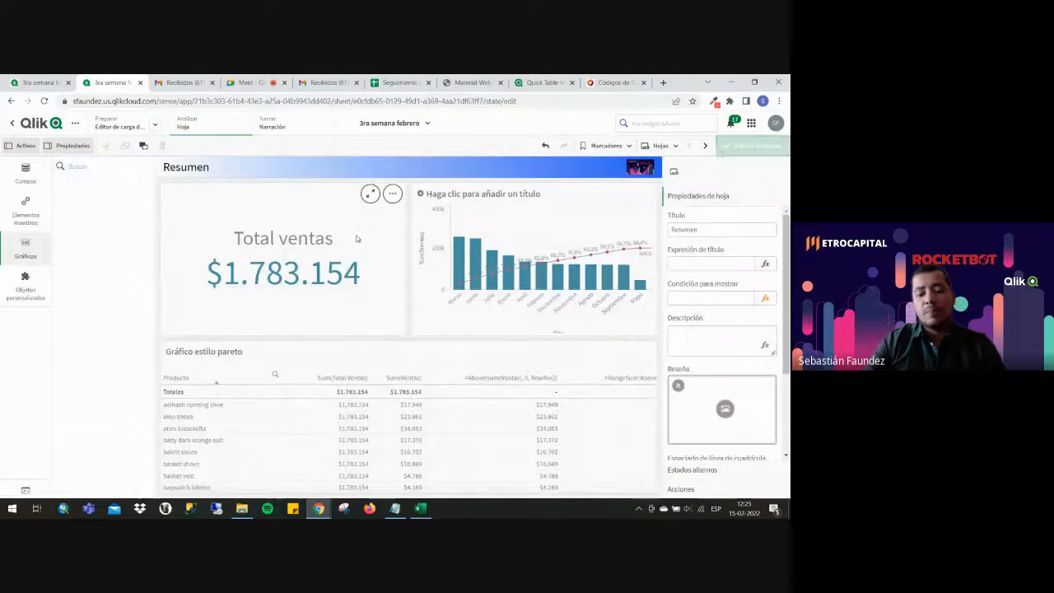
pyautogui.click(658, 145)
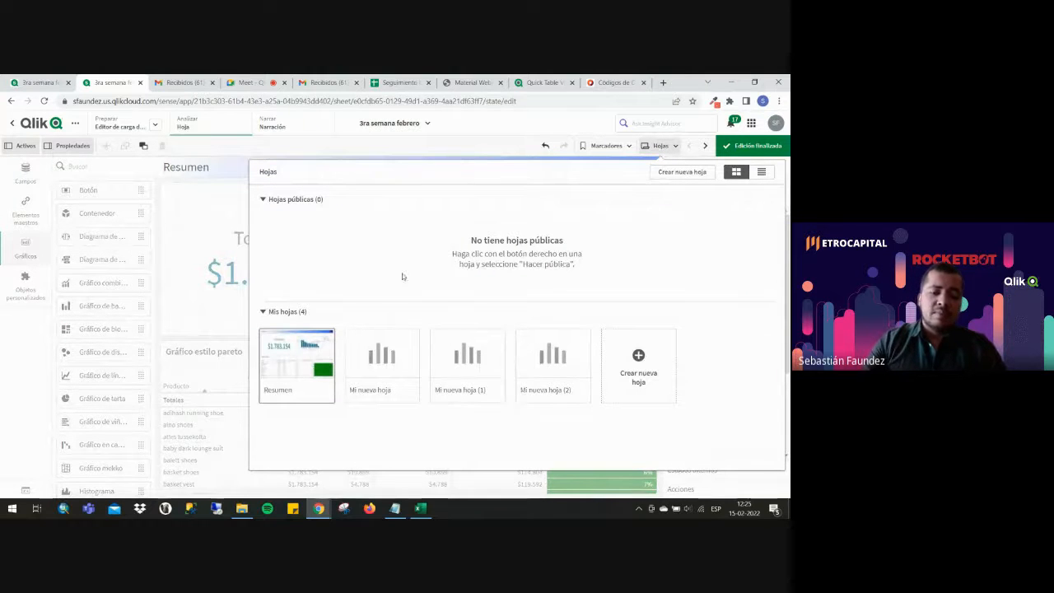
pyautogui.click(451, 146)
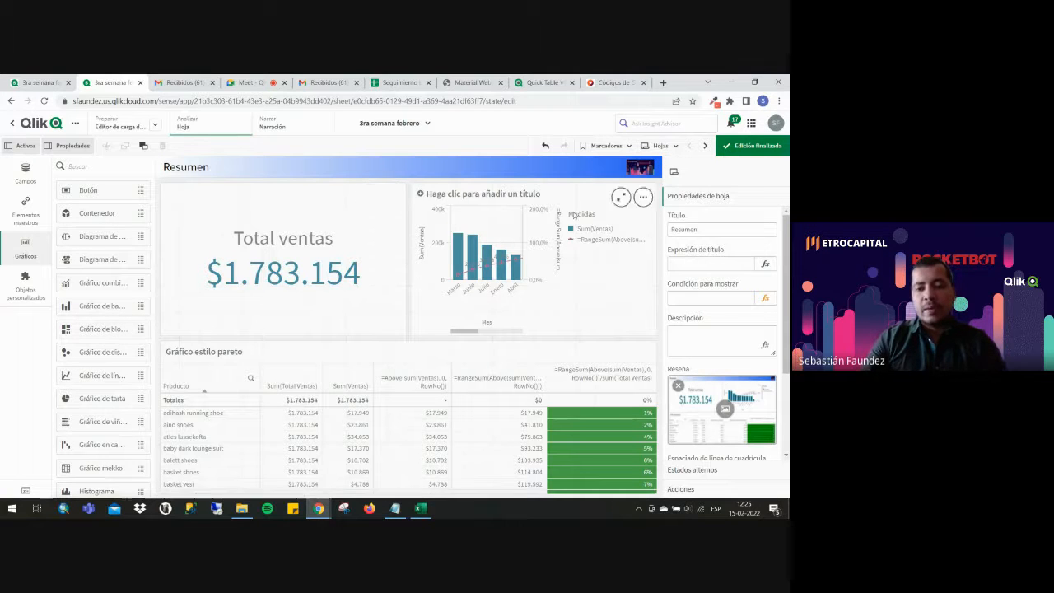
pyautogui.click(656, 146)
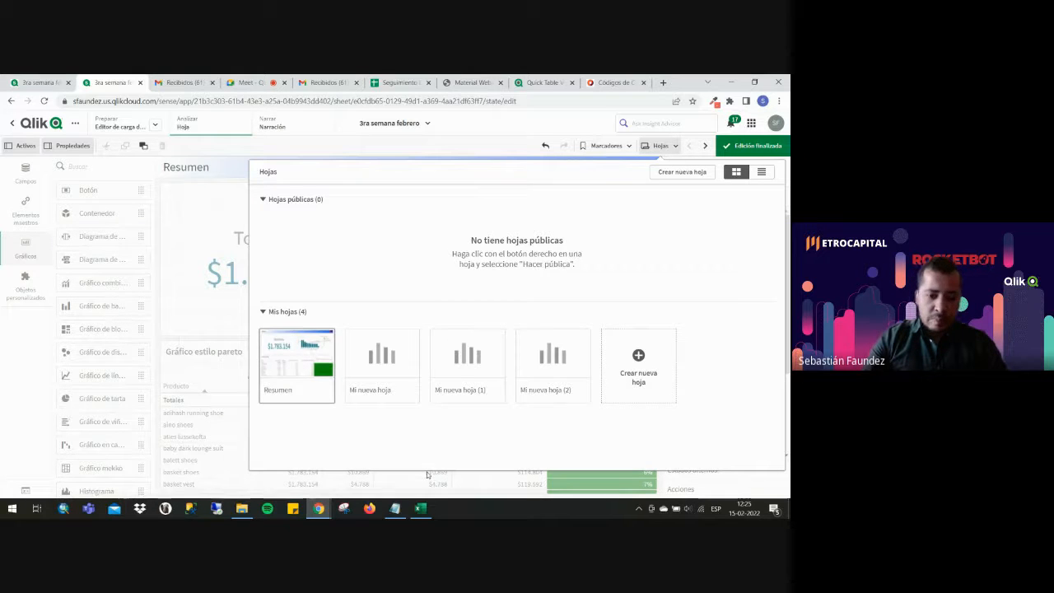
pyautogui.click(313, 371)
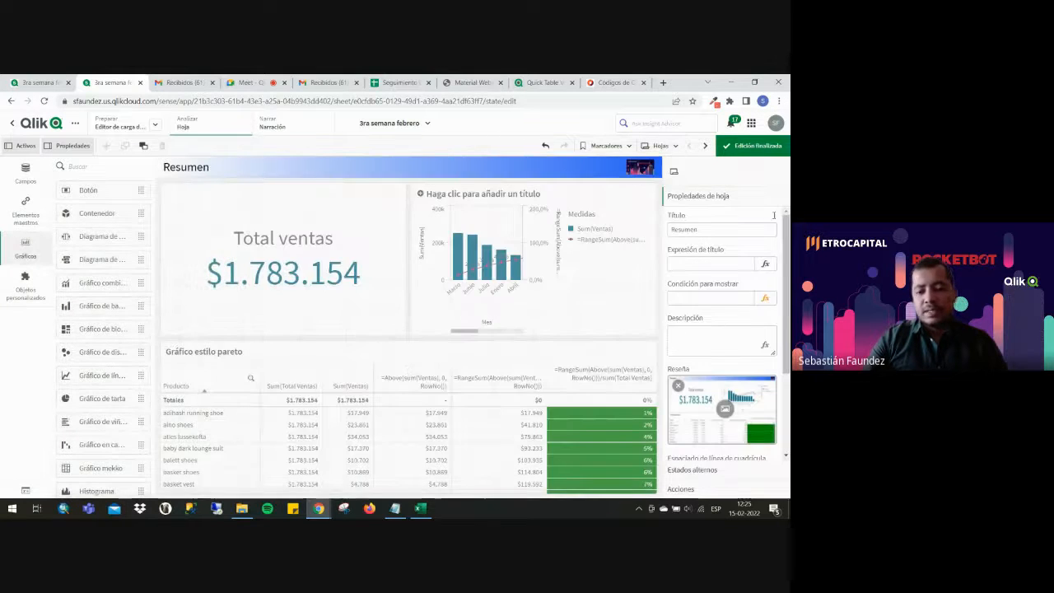
pyautogui.click(752, 145)
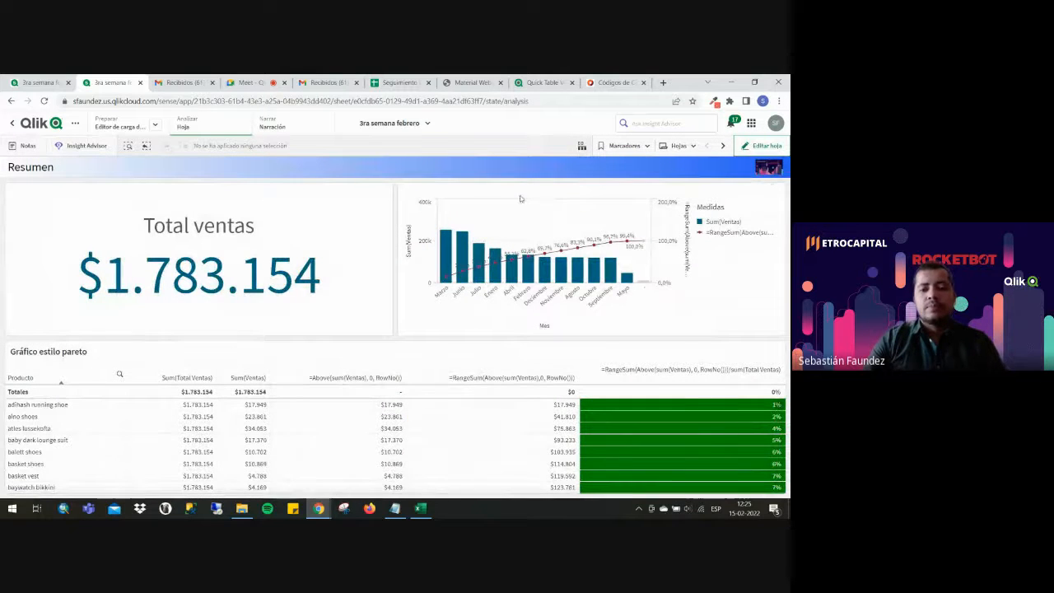
pyautogui.click(620, 146)
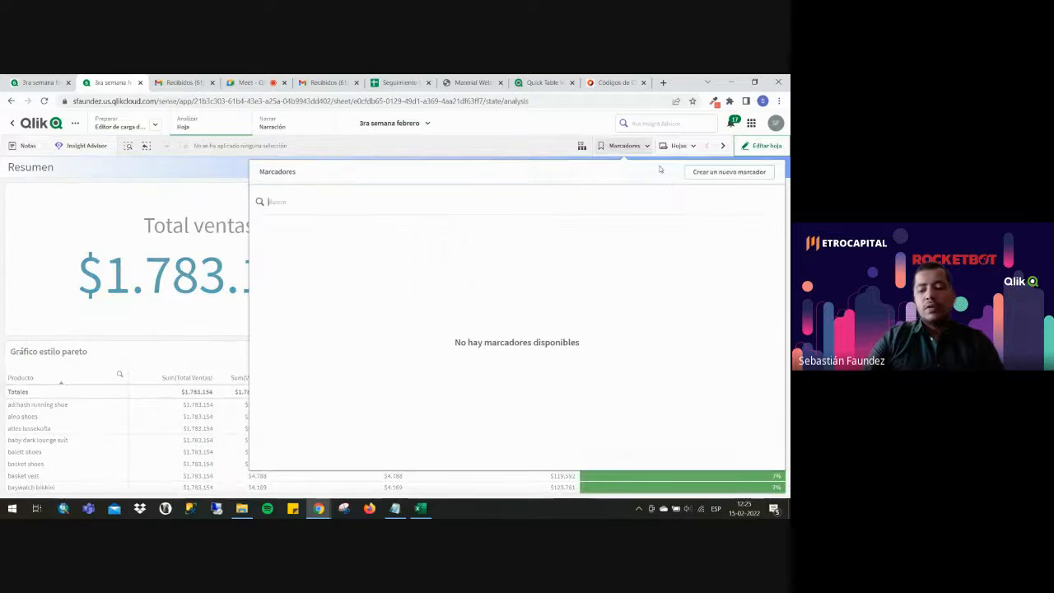
pyautogui.click(527, 147)
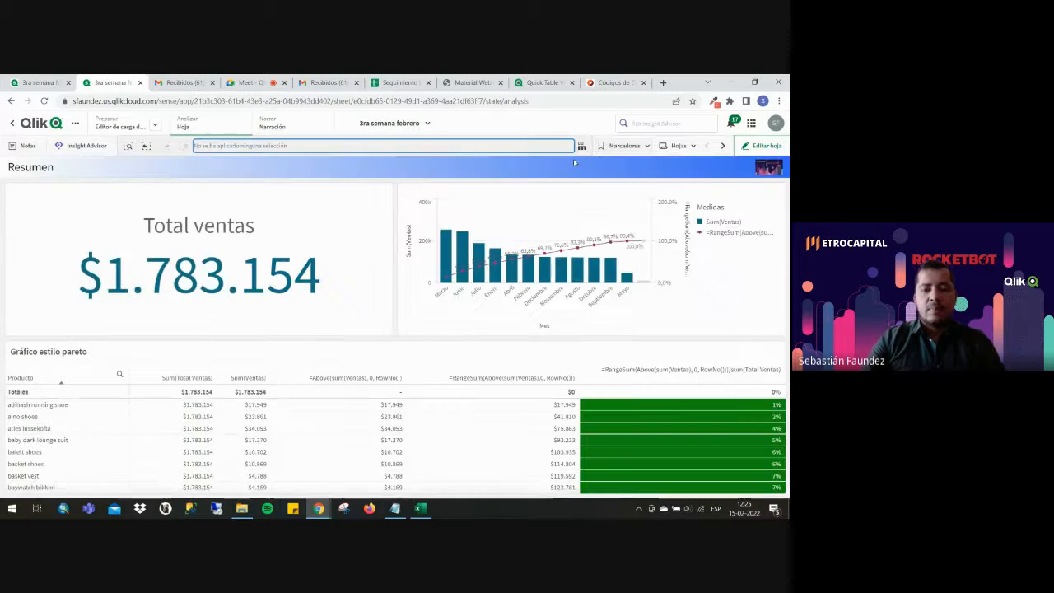
# Edit the Resumen sheet and shorten the combo chart and the Total ventas KPI by one grid row to free the row above them.
pyautogui.click(770, 150)
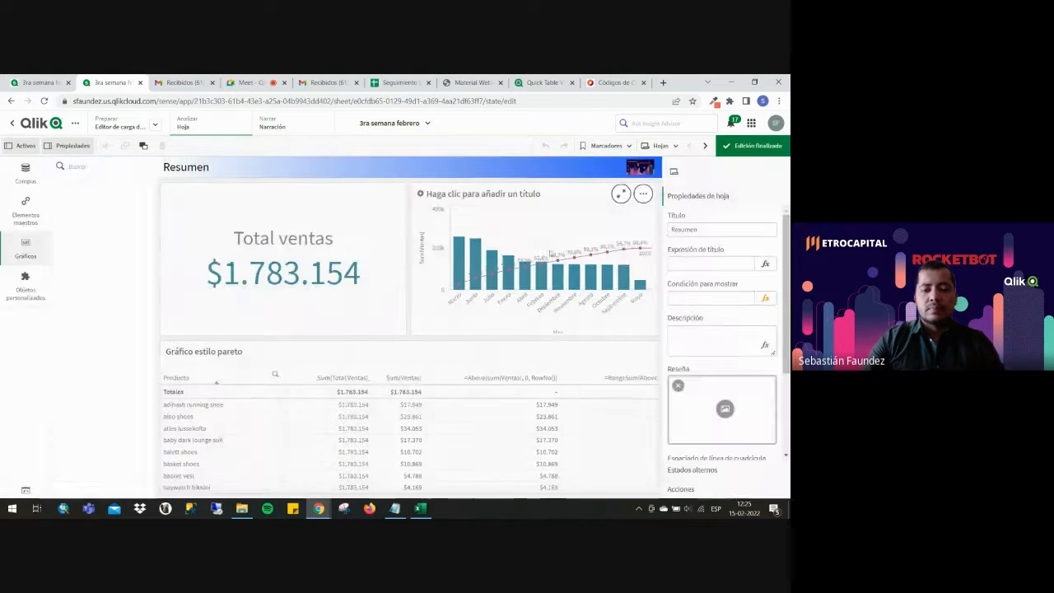
pyautogui.click(564, 239)
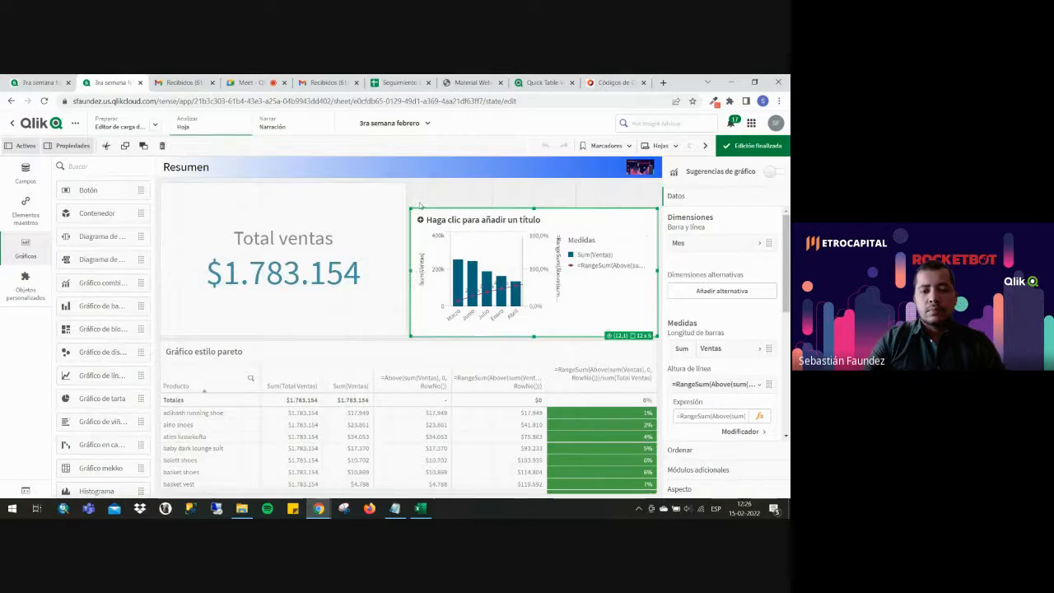
pyautogui.click(388, 251)
pyautogui.moveTo(402, 182); pyautogui.dragTo(403, 208)
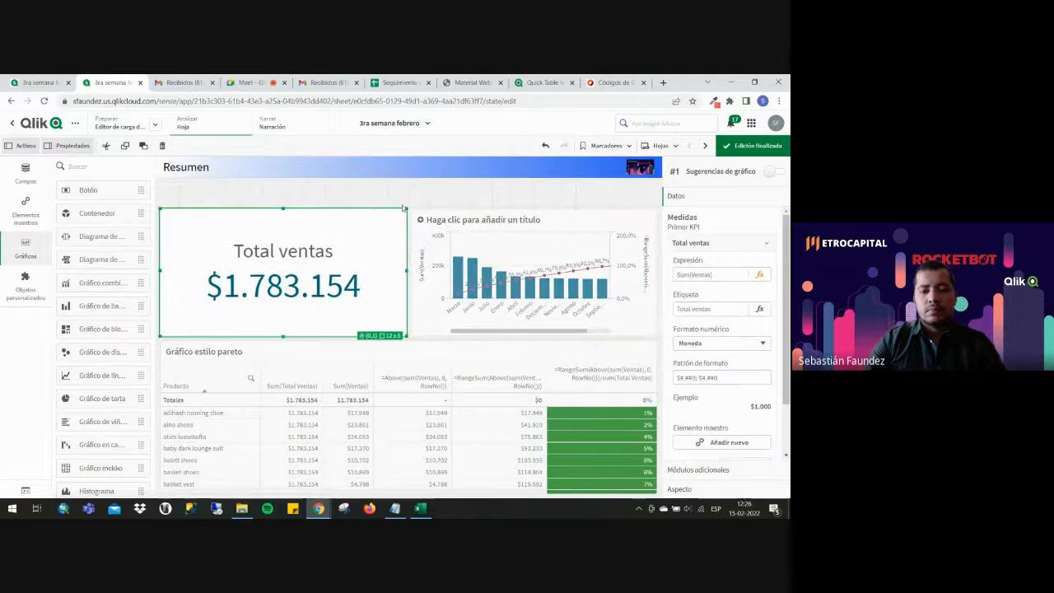
# Add a filter pane in the free row above the KPI and chart, with Año as its dimension.
pyautogui.scroll(-5, 109, 362)
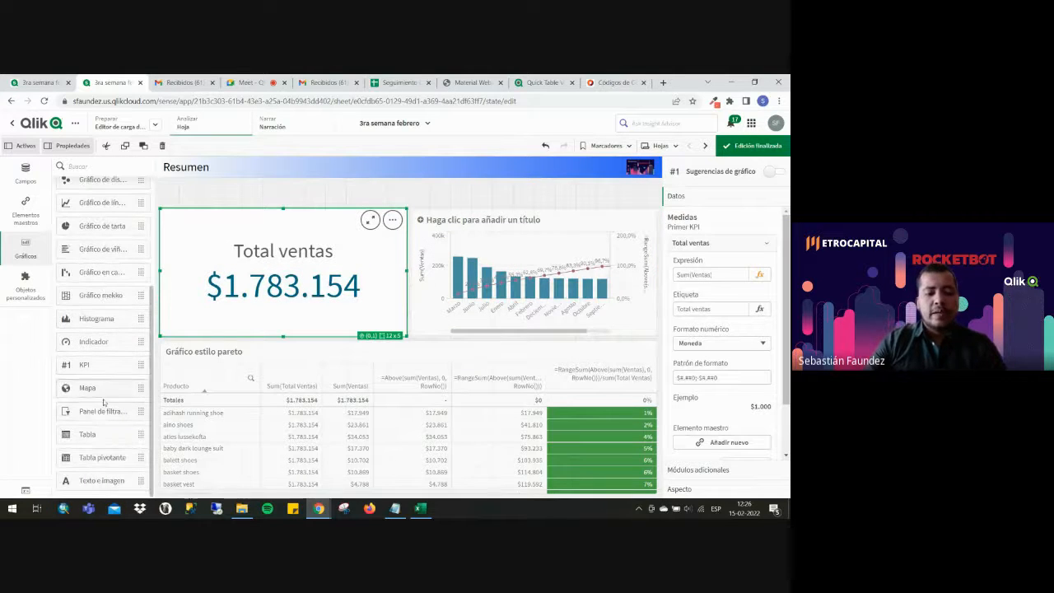
pyautogui.moveTo(101, 411); pyautogui.dragTo(272, 196)
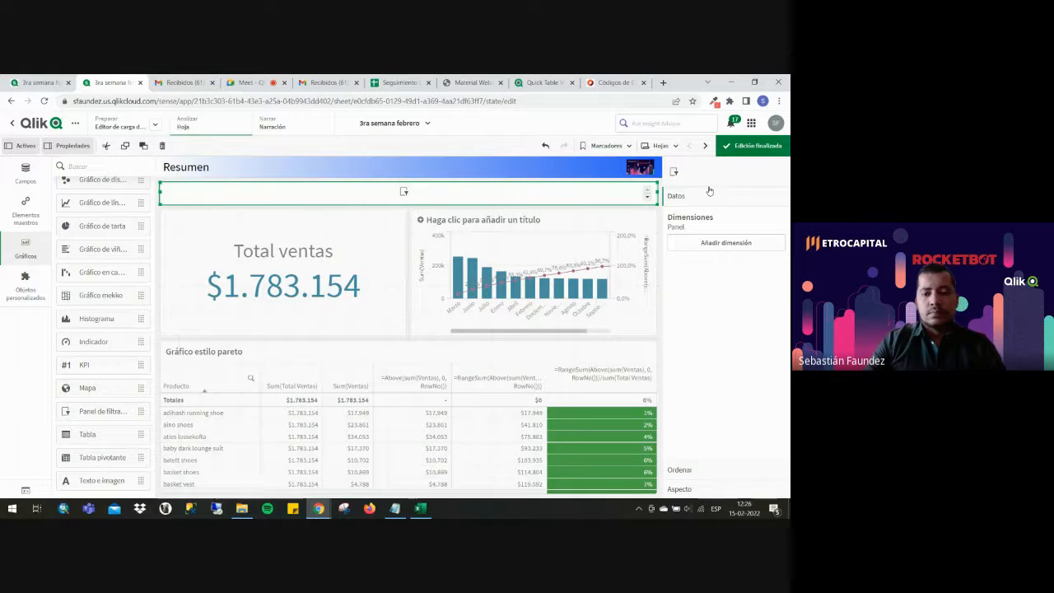
pyautogui.click(724, 243)
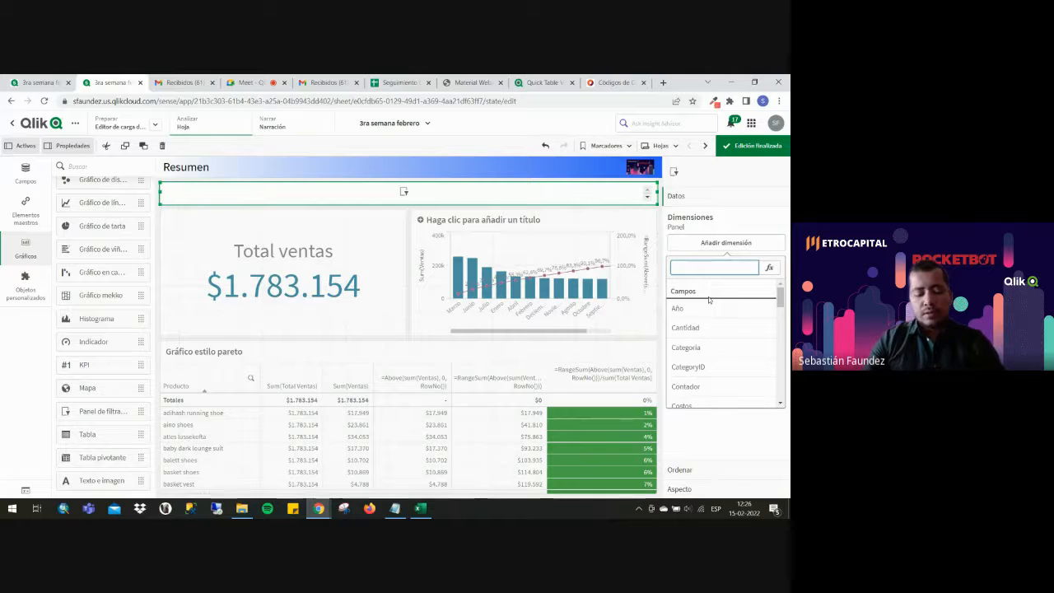
pyautogui.click(692, 308)
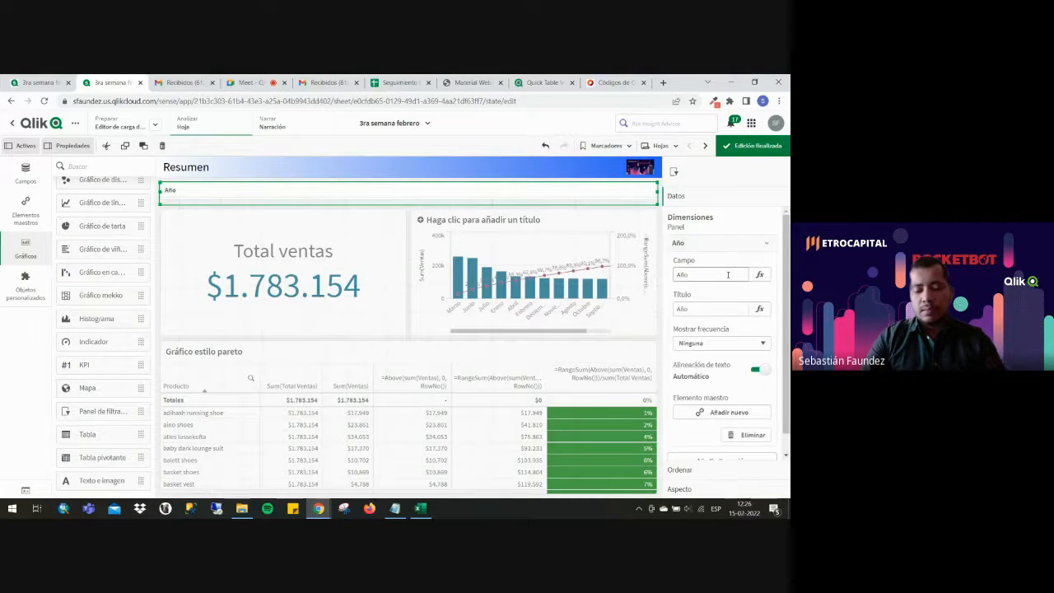
# Add Mes as the second dimension of the filter pane and finish editing the sheet.
pyautogui.click(723, 244)
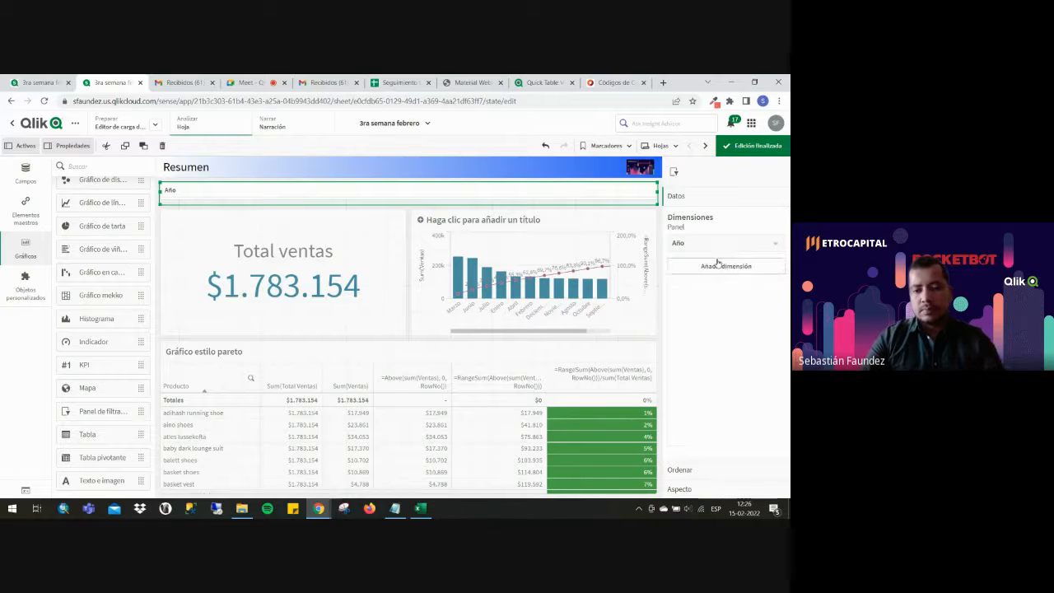
pyautogui.click(717, 267)
pyautogui.write('mes')
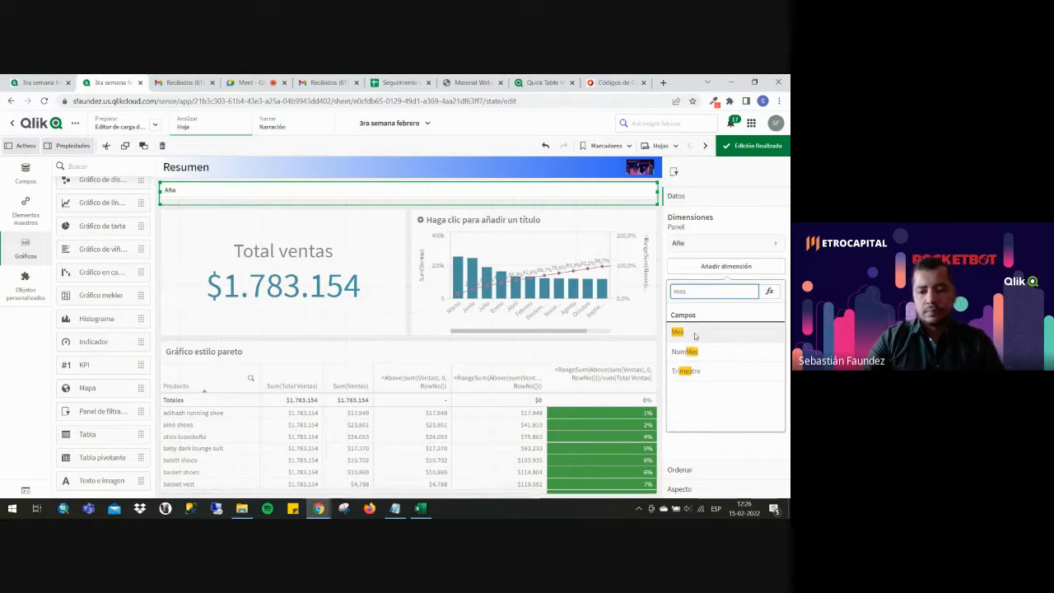
pyautogui.click(694, 335)
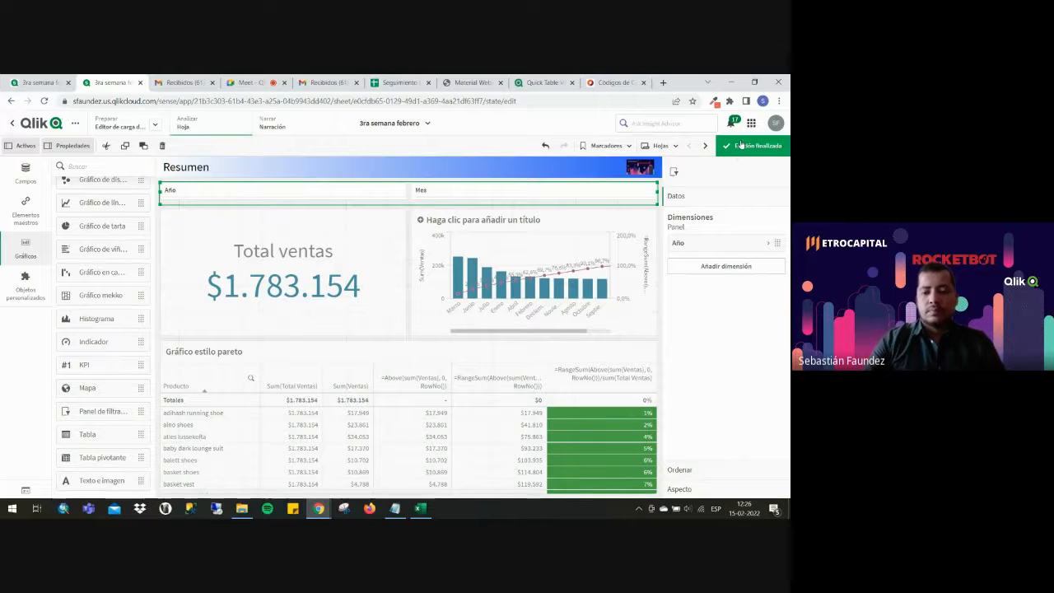
pyautogui.click(741, 148)
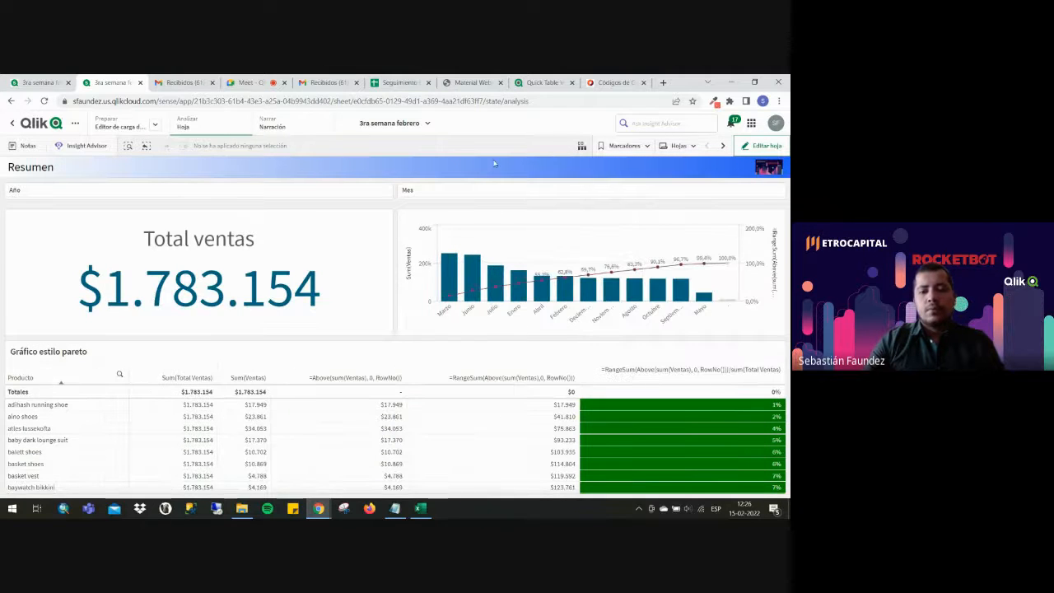
# Filter the Resumen sheet to the year 2019 with the Año filter.
pyautogui.click(178, 199)
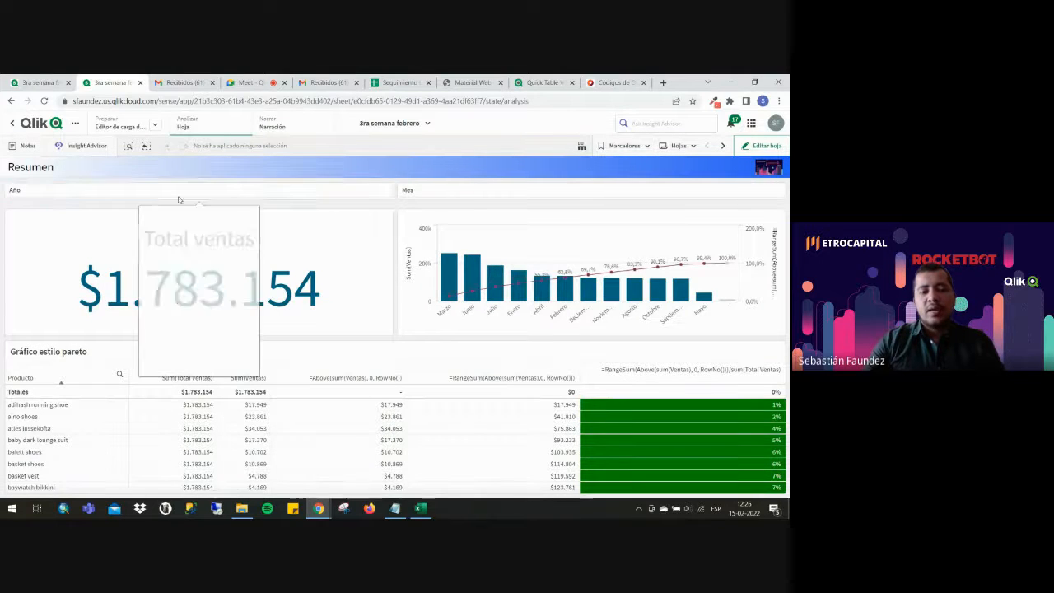
pyautogui.click(215, 320)
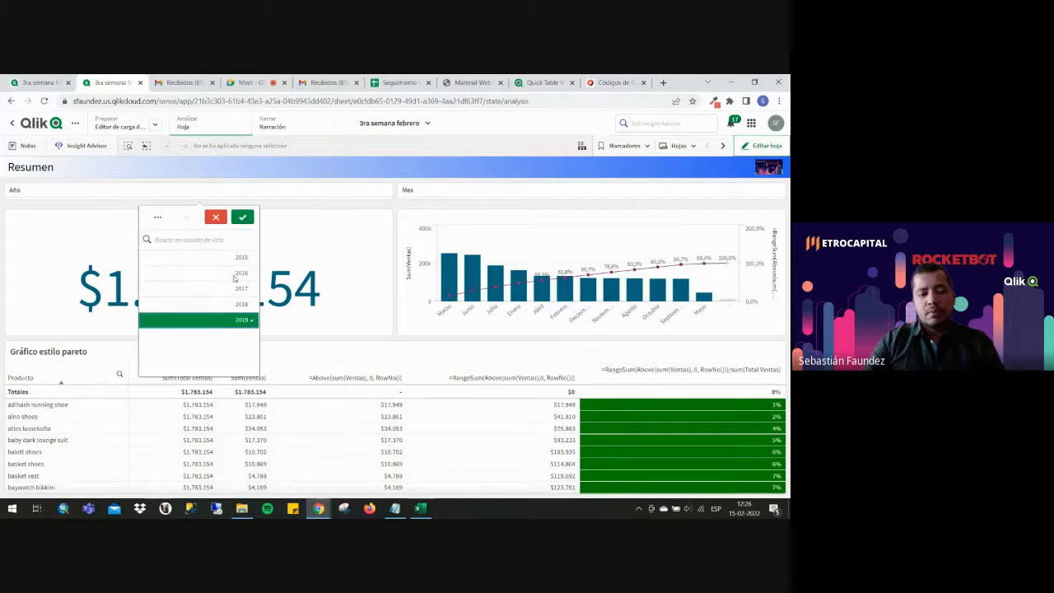
pyautogui.click(253, 175)
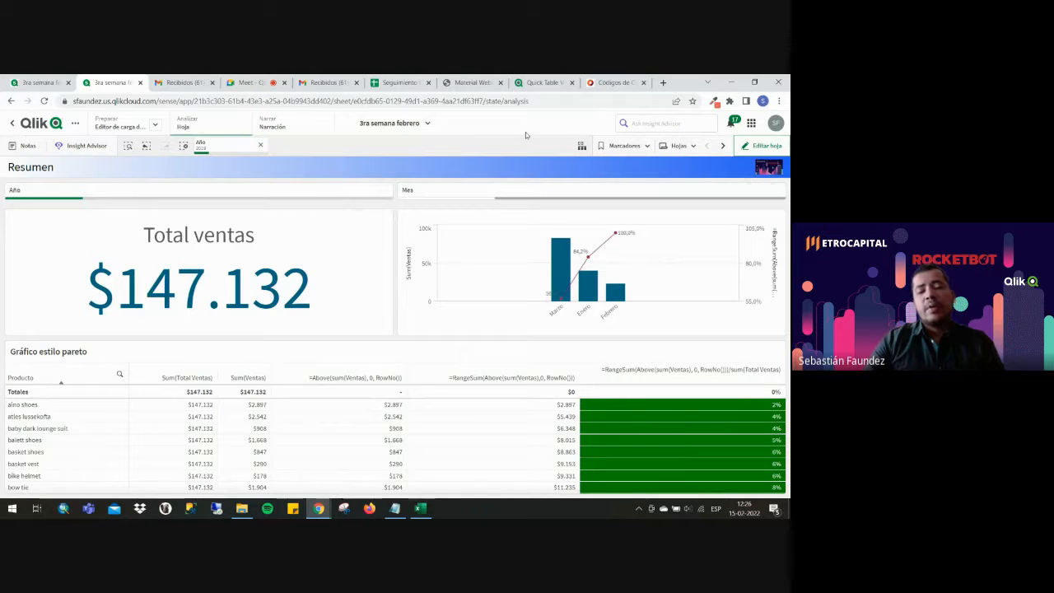
# Save the current selection as a bookmark titled Resumen-2019, keeping the sheet location, and apply it.
pyautogui.click(613, 149)
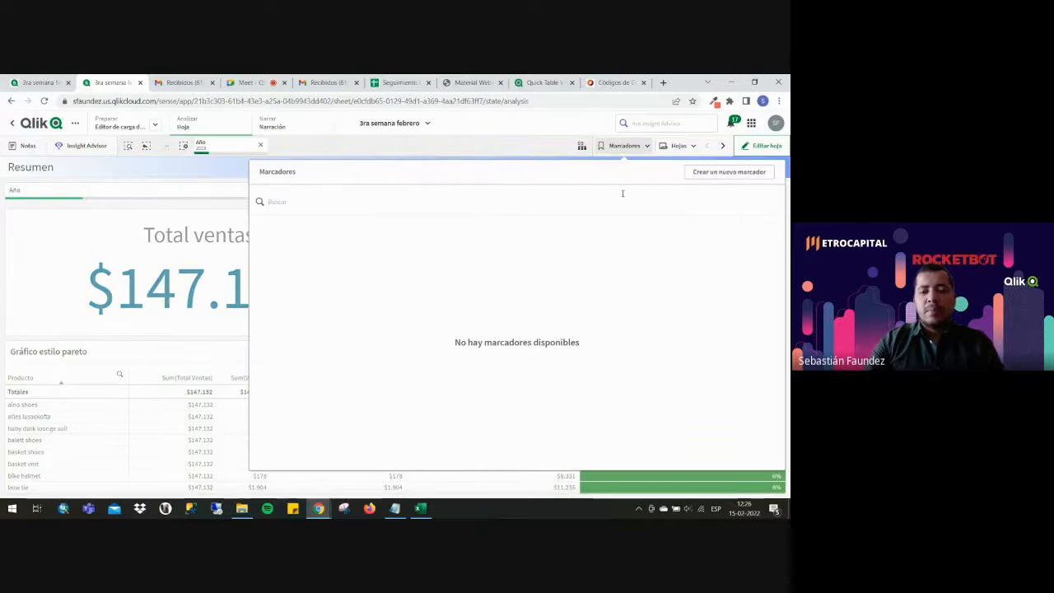
pyautogui.click(726, 178)
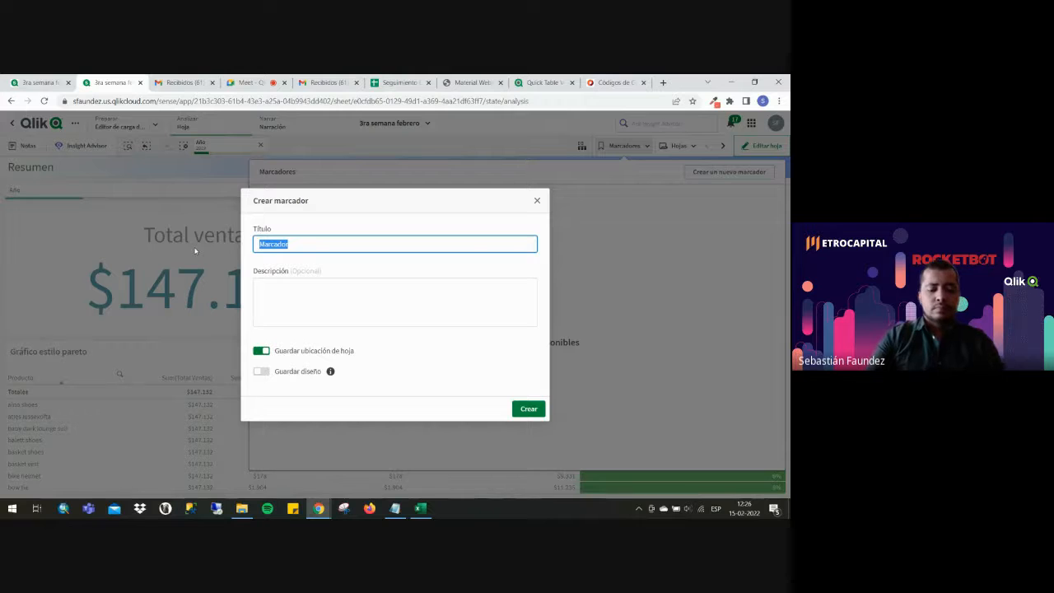
pyautogui.write('Resumen-2019')
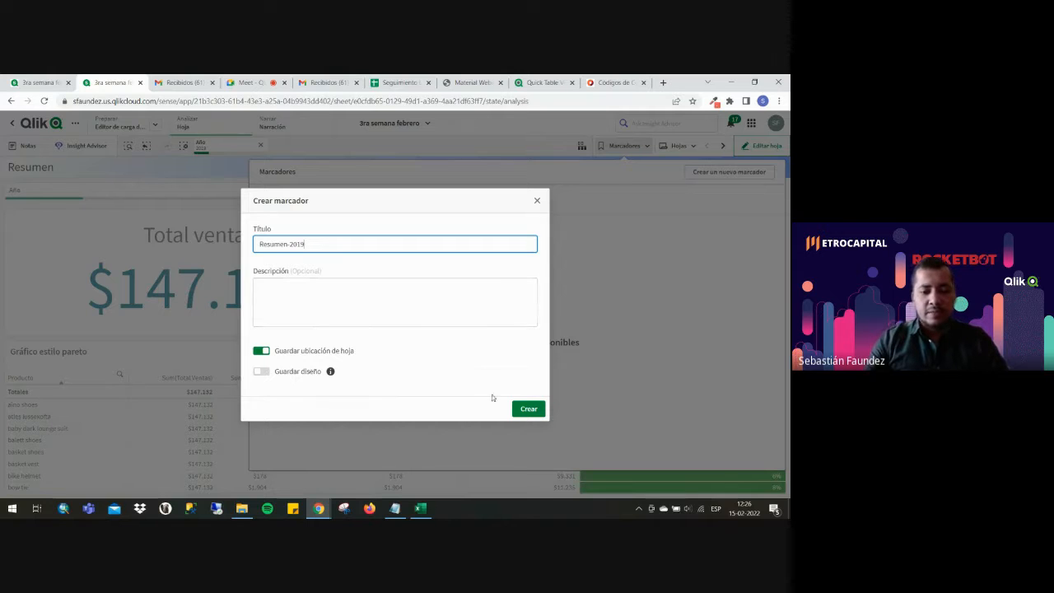
pyautogui.click(529, 409)
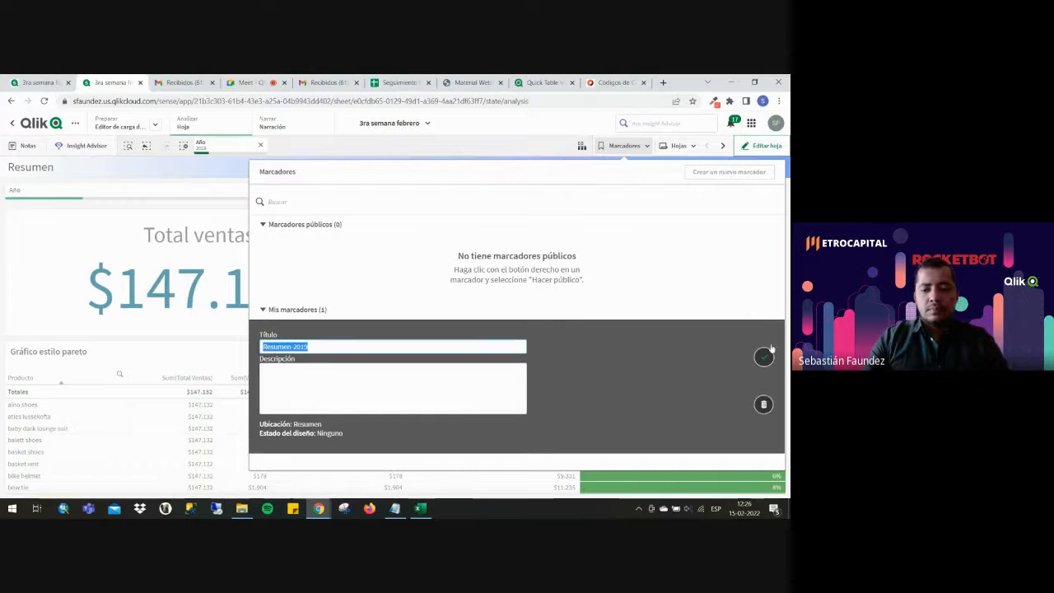
pyautogui.click(764, 356)
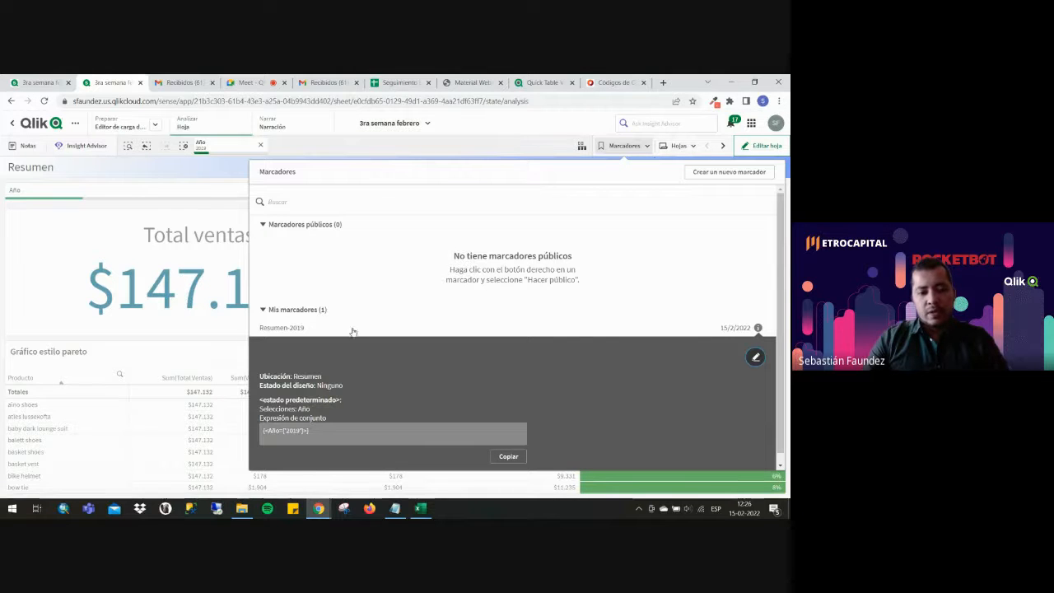
pyautogui.click(276, 329)
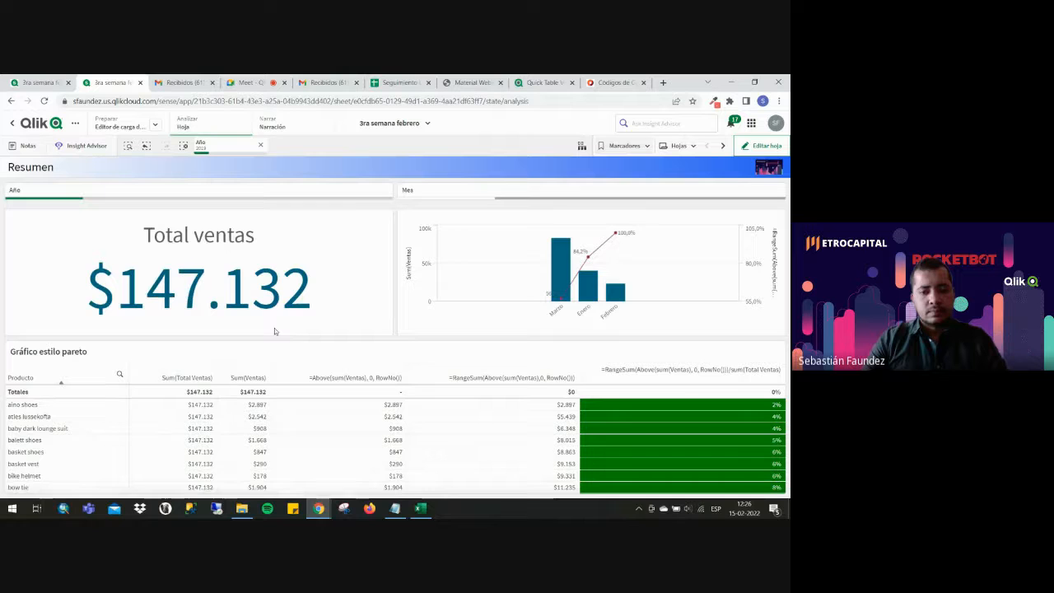
# Go to the empty sheet Mi nueva hoja (2) and start editing it.
pyautogui.click(624, 146)
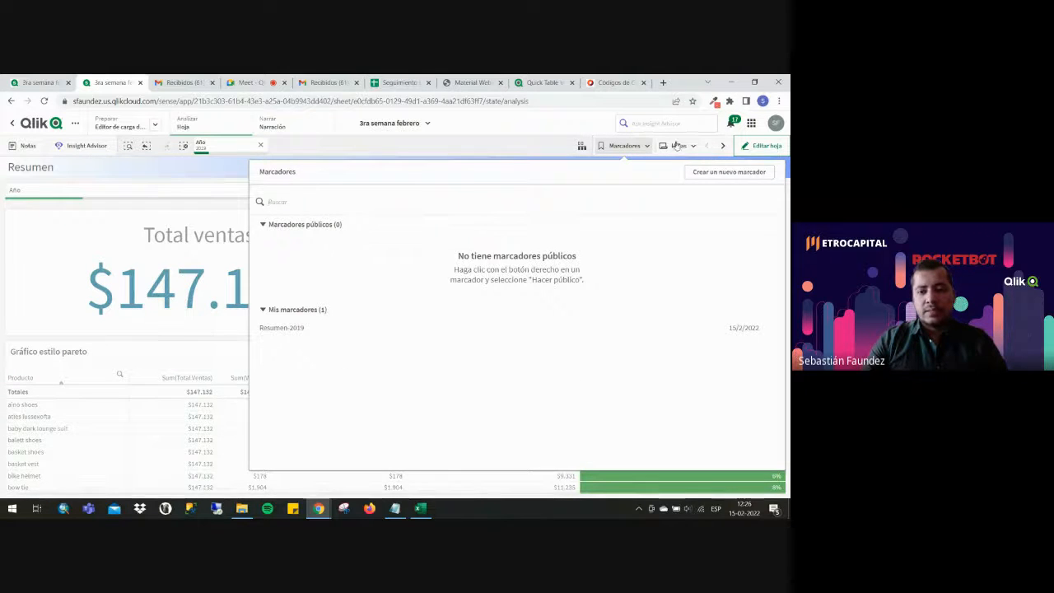
pyautogui.click(677, 146)
pyautogui.click(677, 145)
pyautogui.click(558, 357)
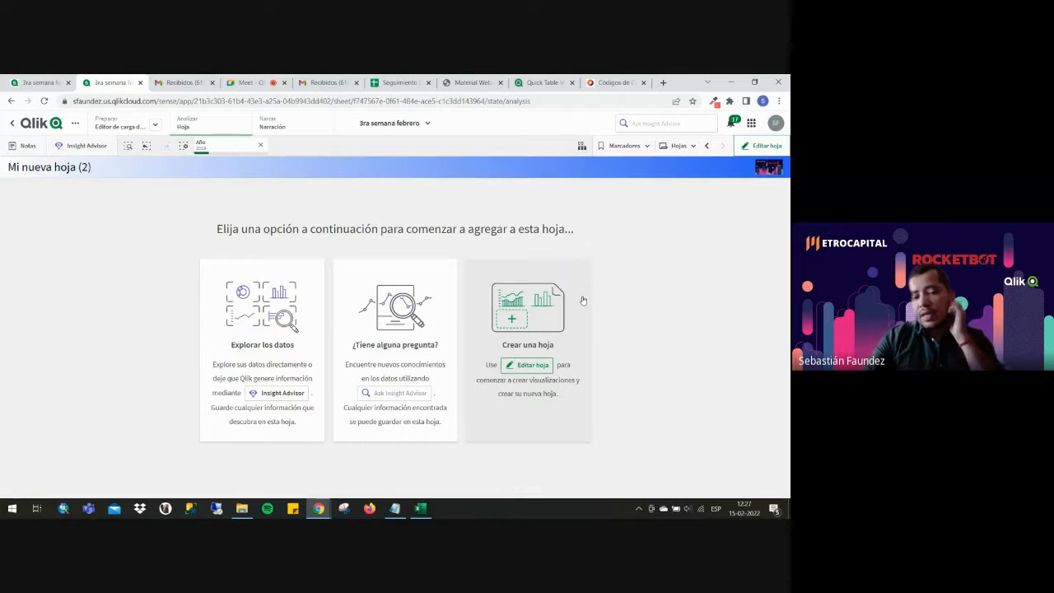
pyautogui.click(529, 320)
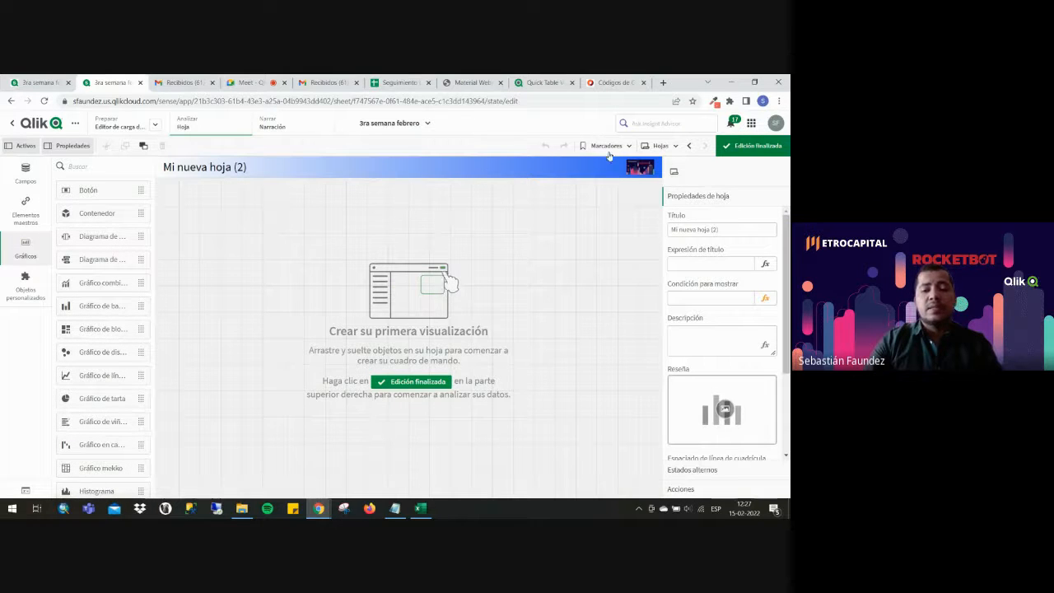
# Apply the Resumen-2019 bookmark from the Mi nueva hoja (2) sheet.
pyautogui.click(661, 146)
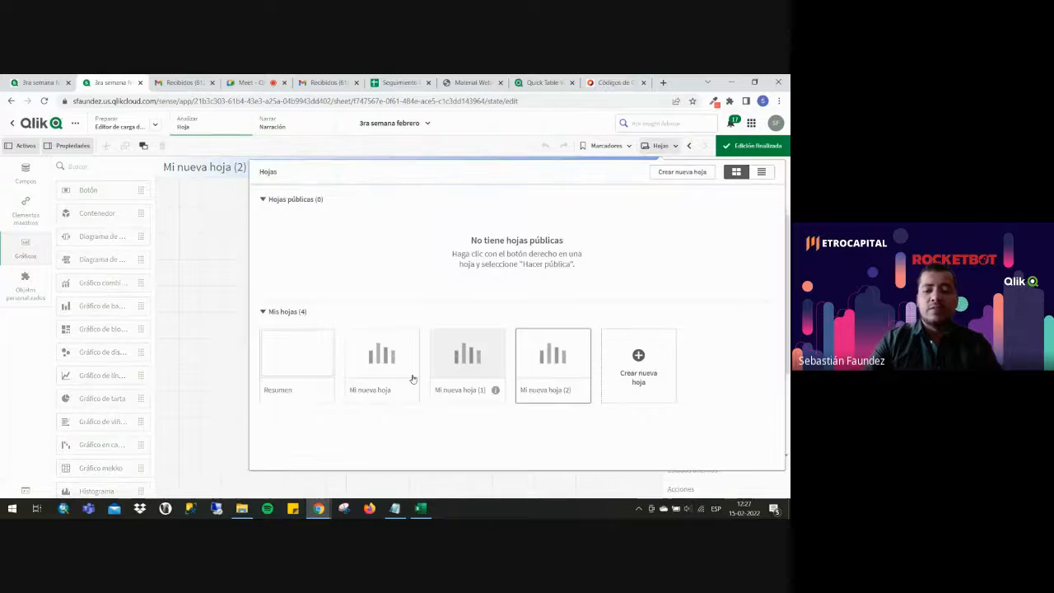
pyautogui.click(516, 144)
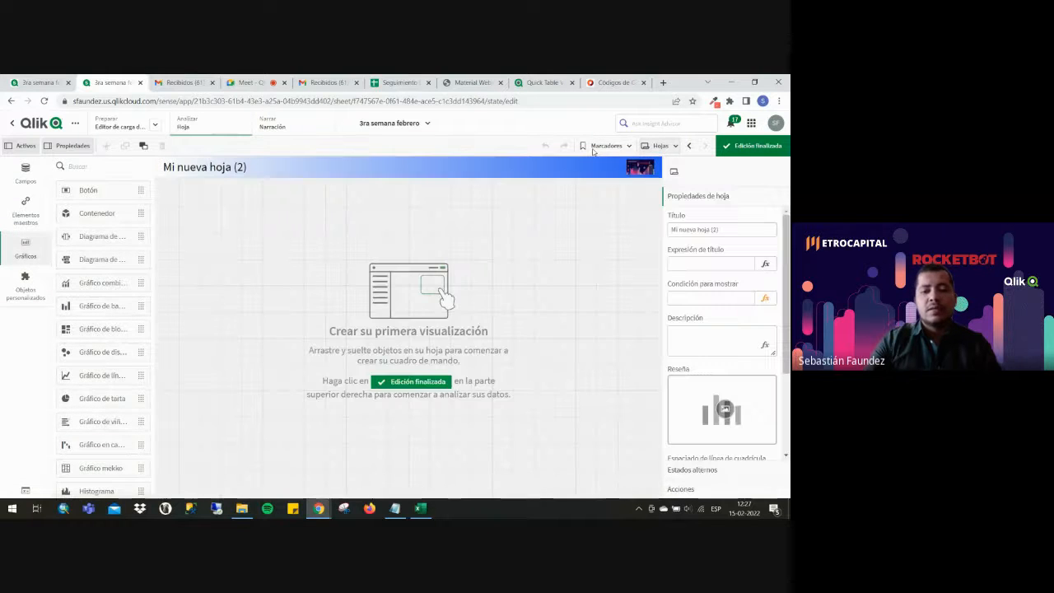
pyautogui.click(607, 146)
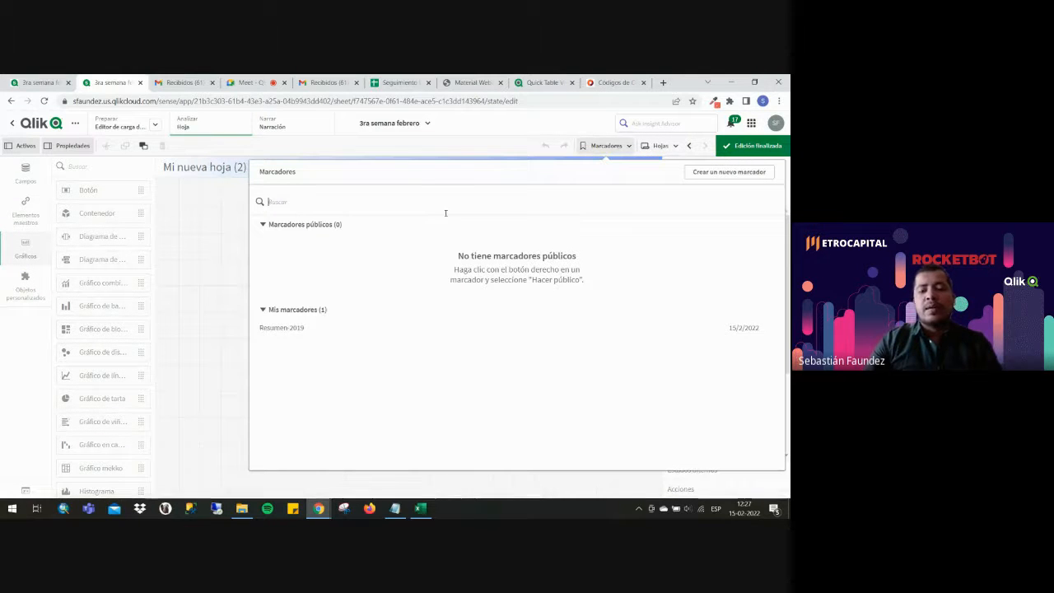
pyautogui.click(296, 331)
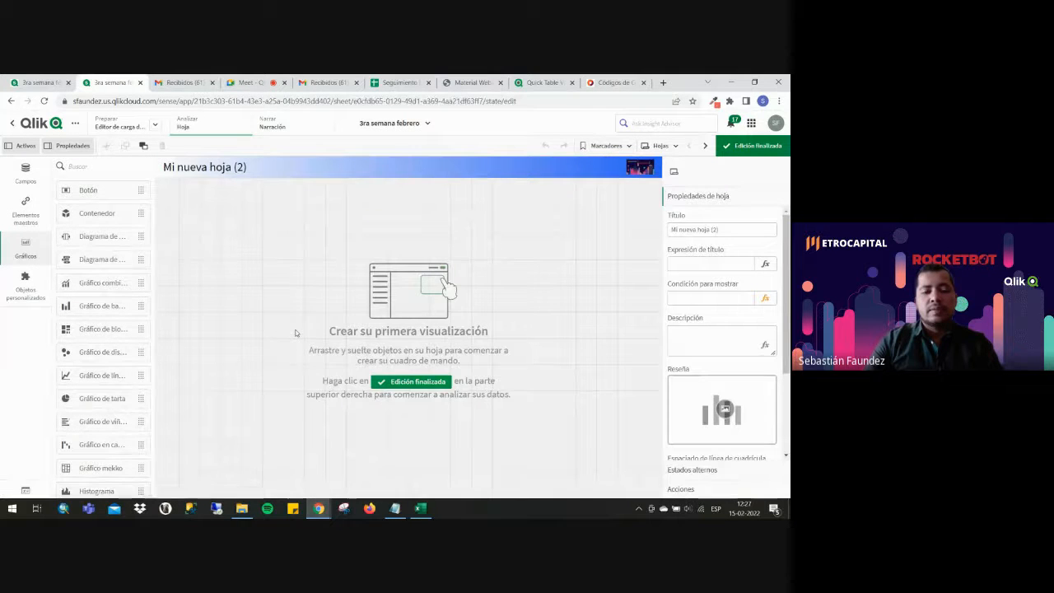
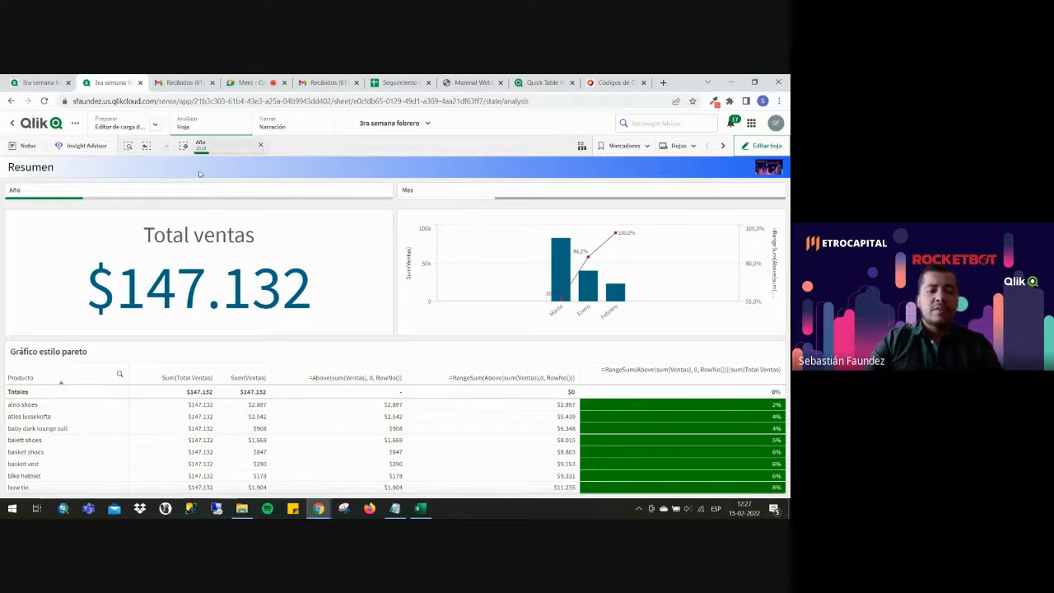
# Clear the Año selection on the Resumen sheet and review the saved bookmarks.
pyautogui.click(261, 145)
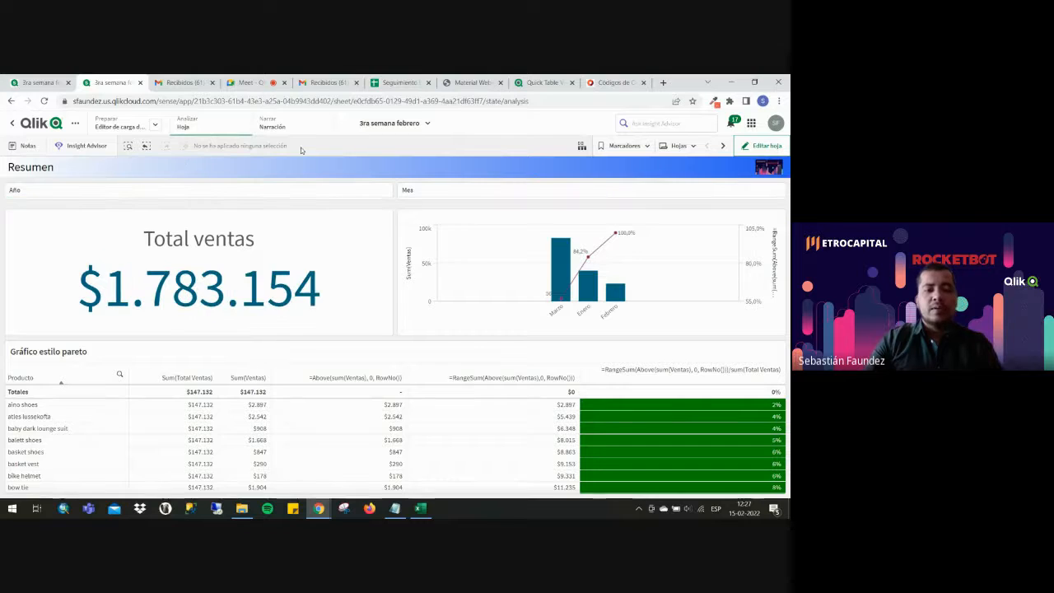
pyautogui.click(613, 145)
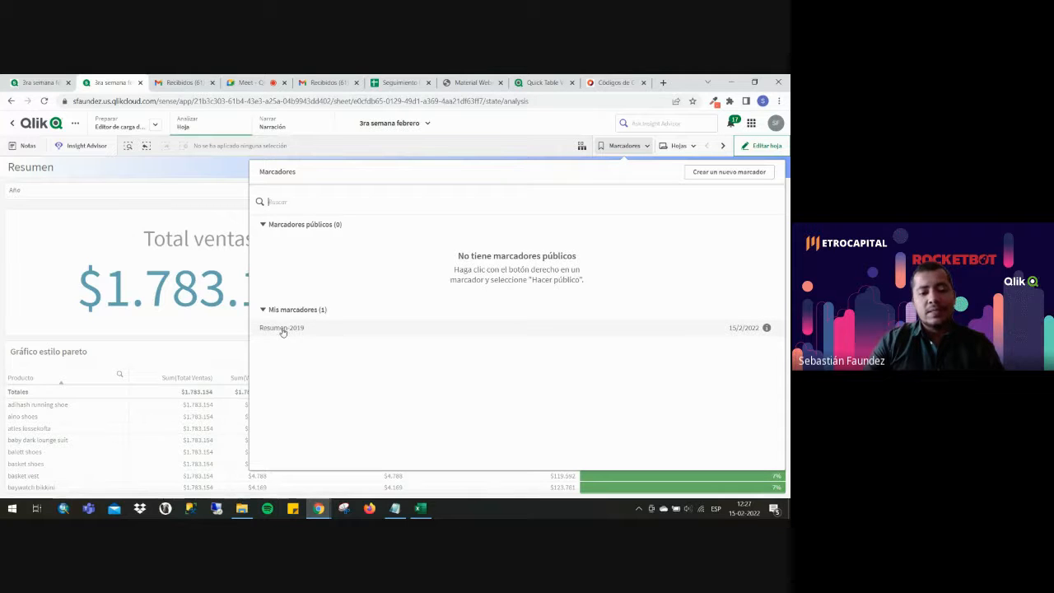
pyautogui.click(206, 169)
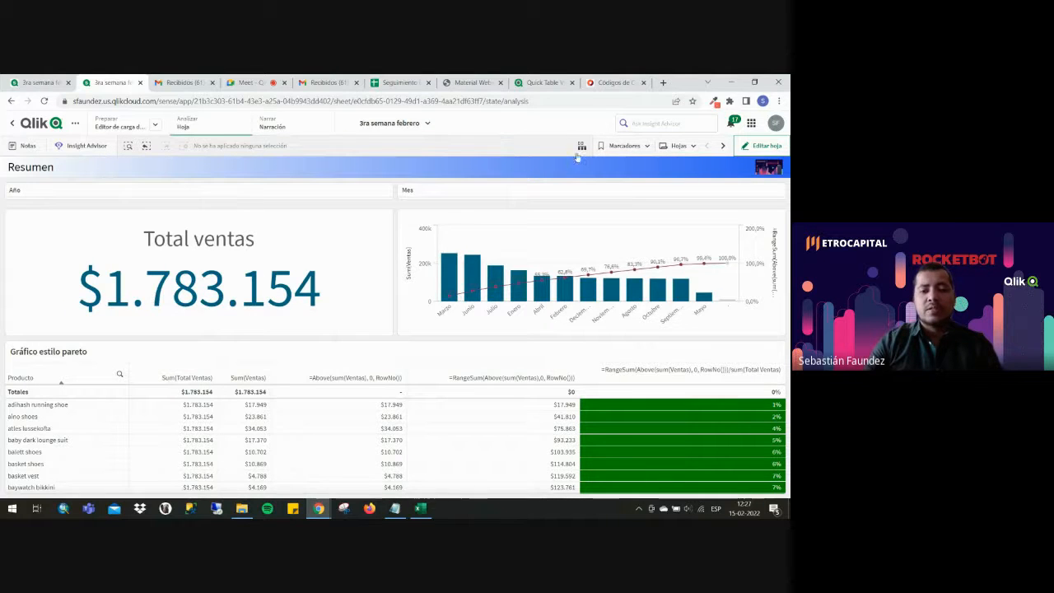
# Return to the Mi nueva hoja (2) sheet and open it for editing.
pyautogui.click(679, 146)
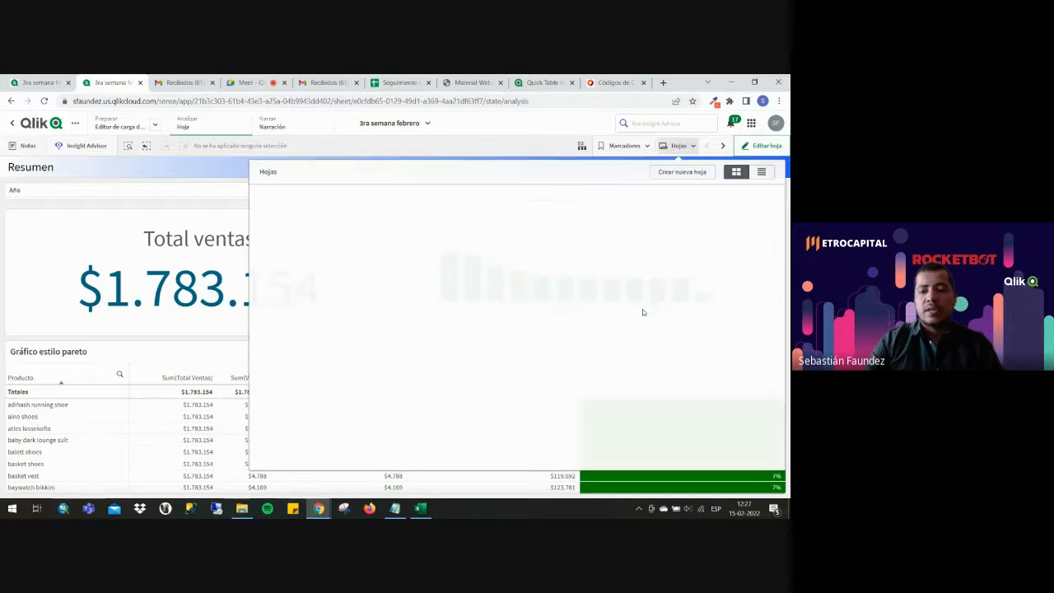
pyautogui.click(560, 354)
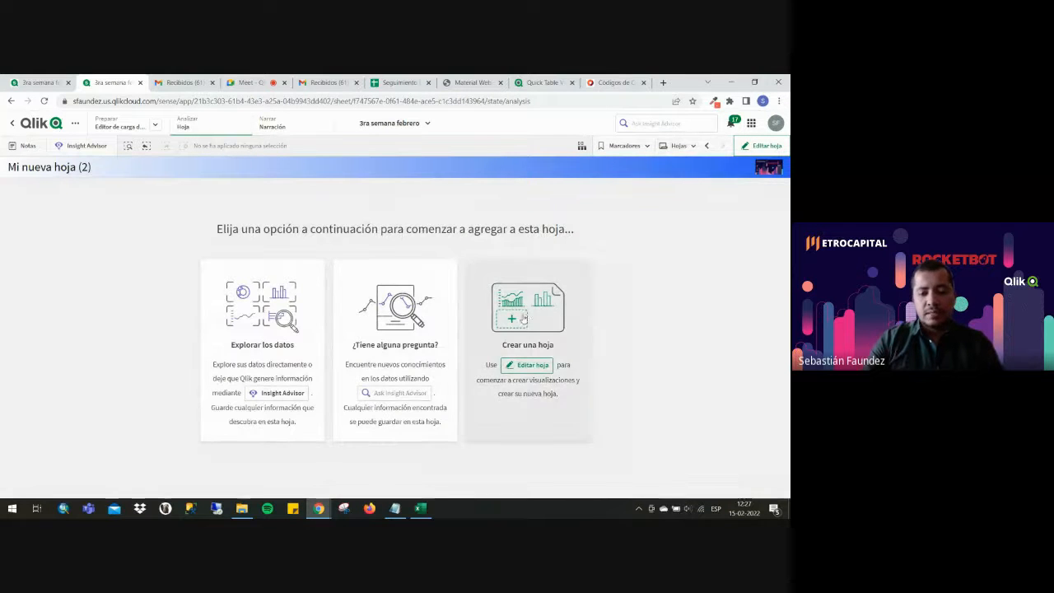
pyautogui.click(555, 304)
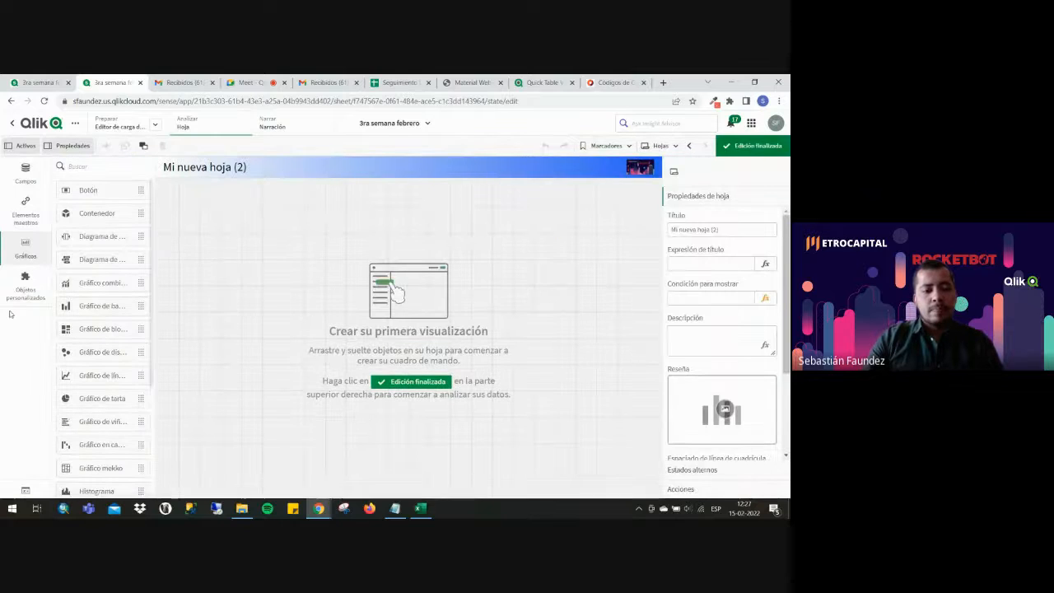
# Add a map in the sheet's right half, stretched to full height, and a KPI object in its upper-left quarter.
pyautogui.scroll(-3, 85, 282)
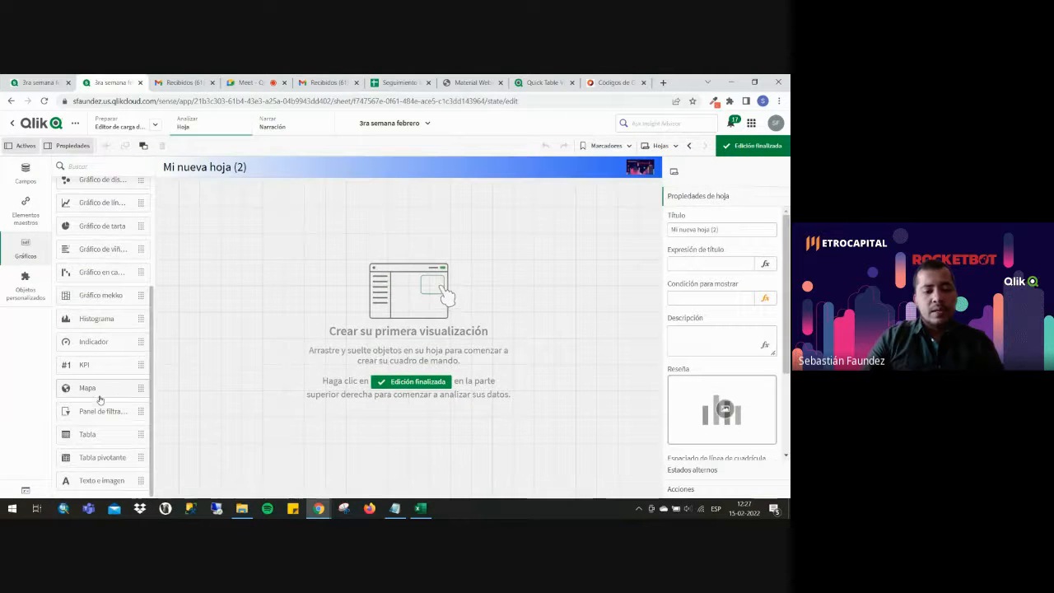
pyautogui.moveTo(198, 392); pyautogui.dragTo(556, 308)
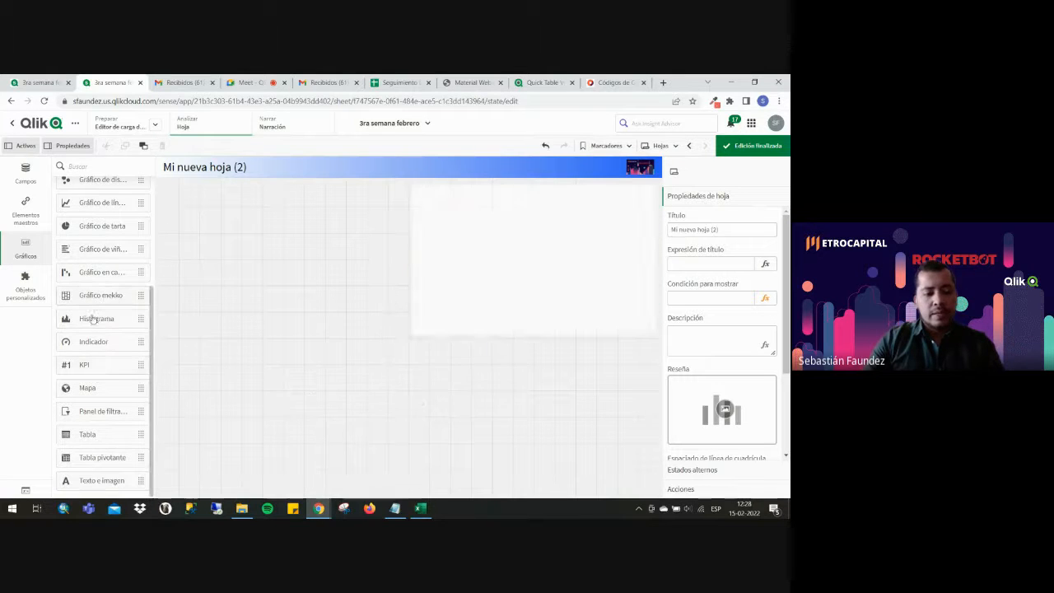
pyautogui.moveTo(345, 276); pyautogui.dragTo(353, 259)
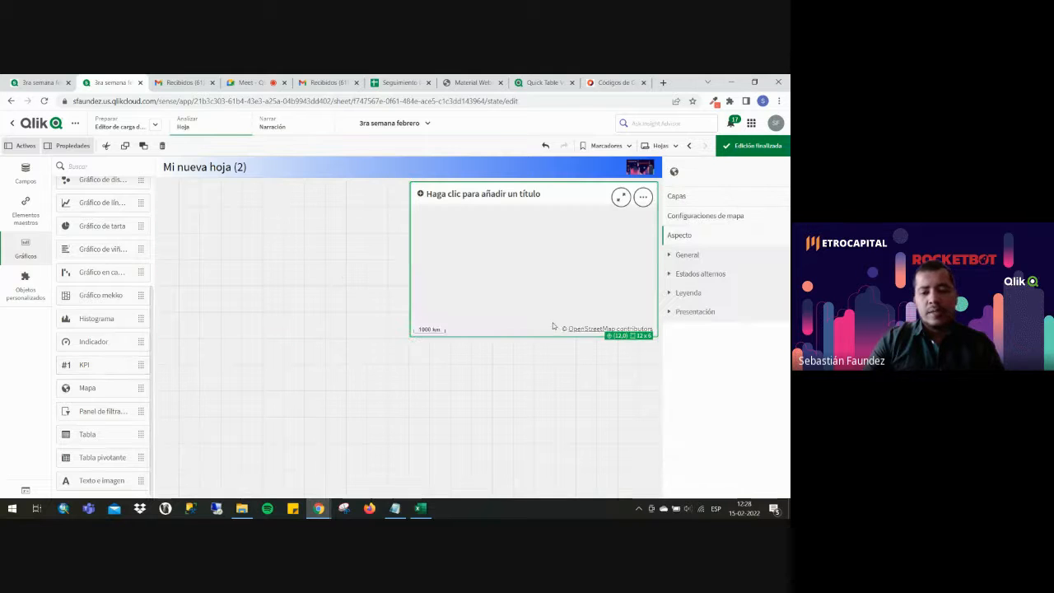
pyautogui.moveTo(535, 338); pyautogui.dragTo(541, 503)
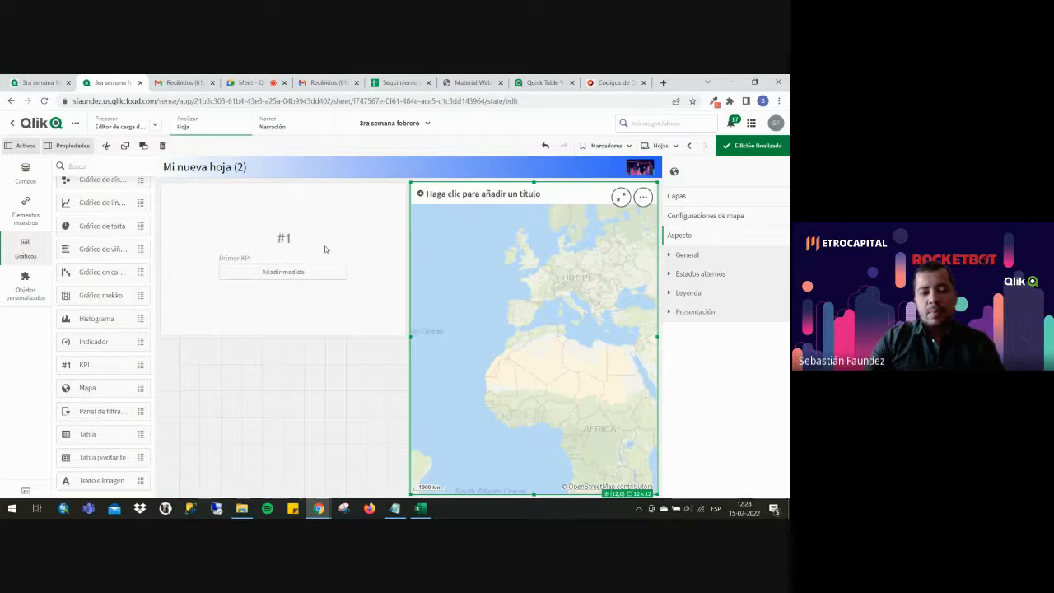
# In the load script's Suppliers table, alias SupplierCountry as País and reload the data.
pyautogui.click(52, 79)
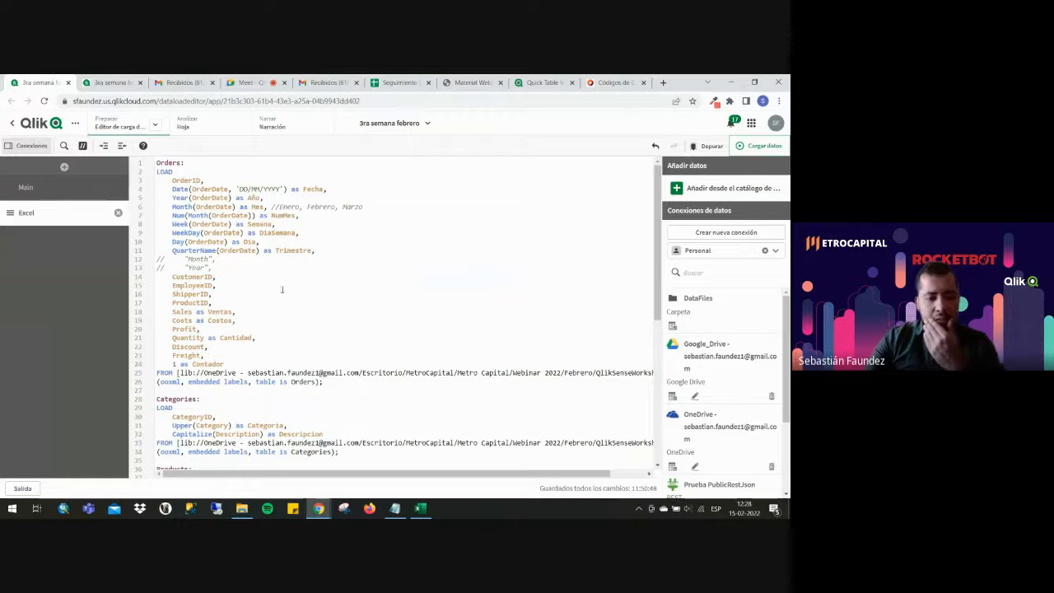
pyautogui.scroll(-5, 282, 289)
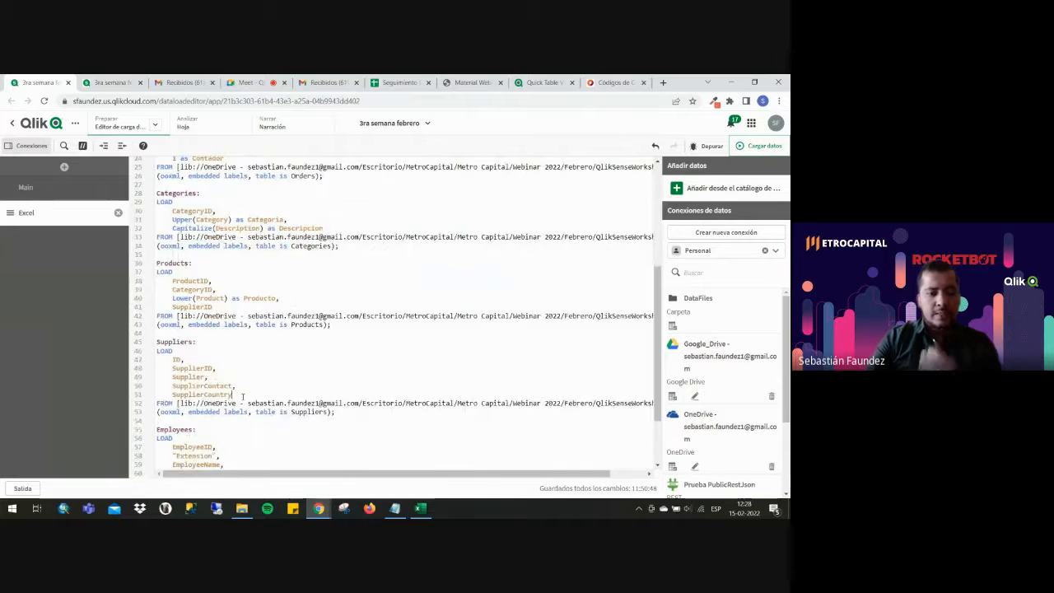
pyautogui.write('as P')
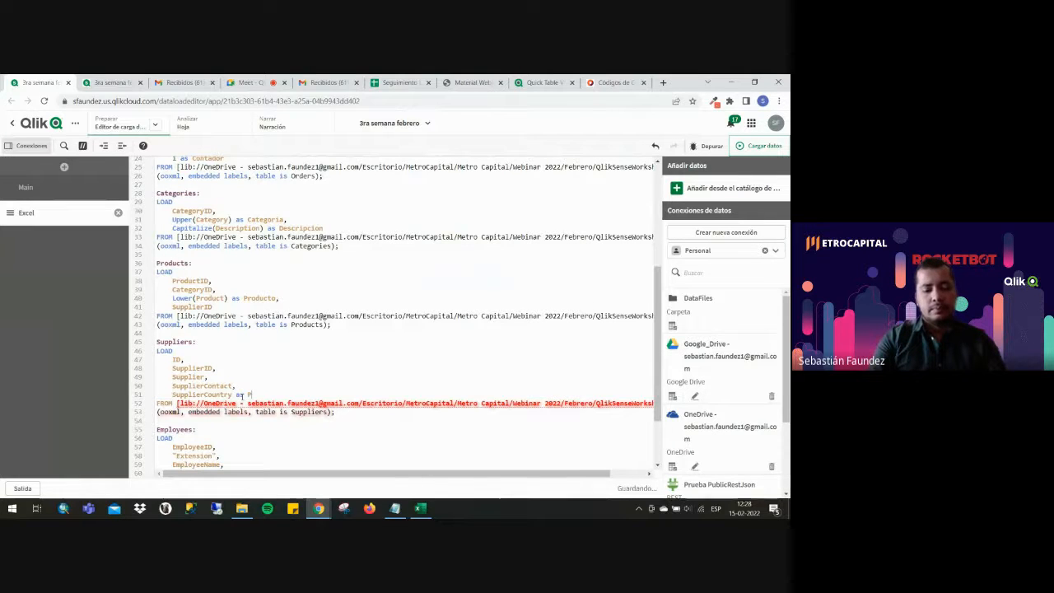
pyautogui.write('aís')
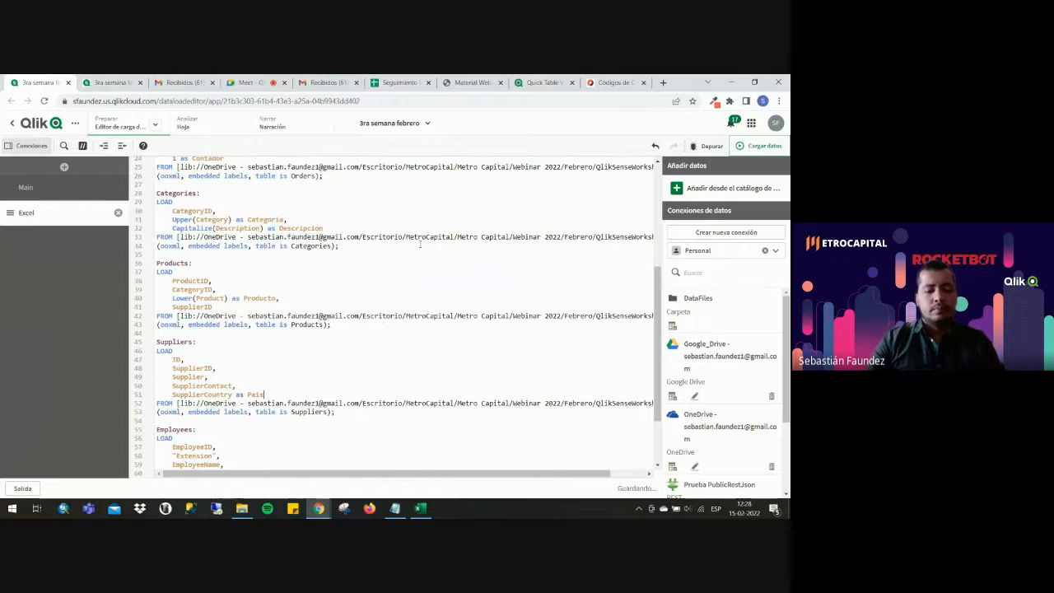
pyautogui.click(745, 145)
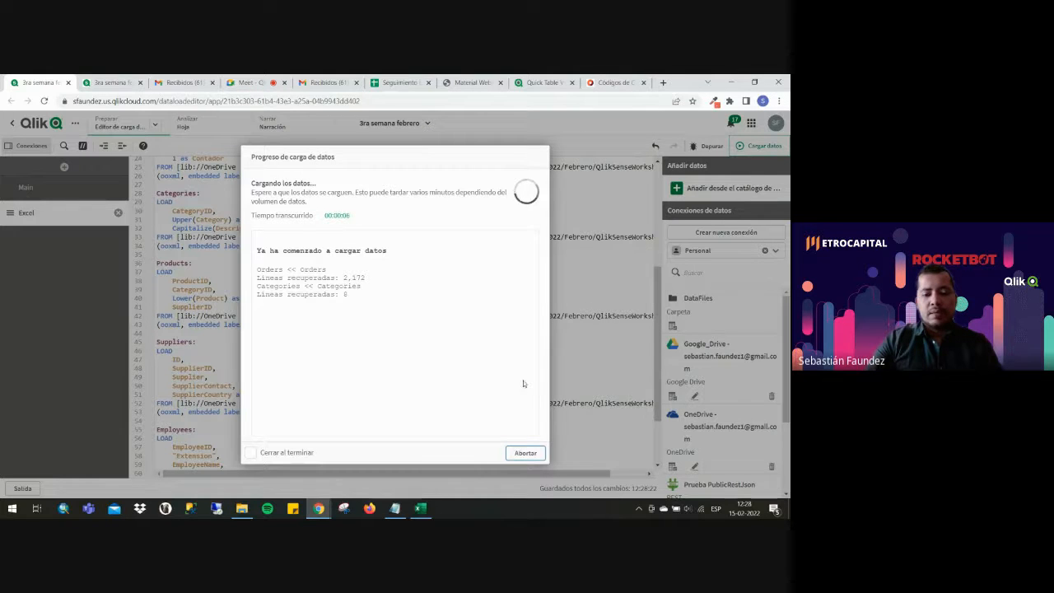
pyautogui.click(528, 453)
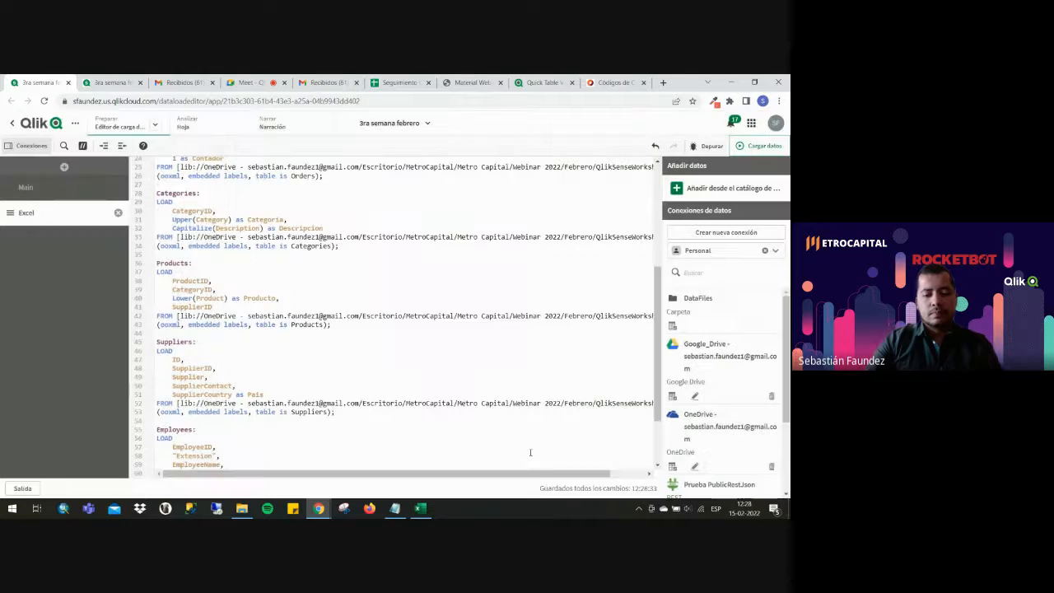
# Back on the sheet, replace the map with a new one filling the right half at full height.
pyautogui.click(132, 76)
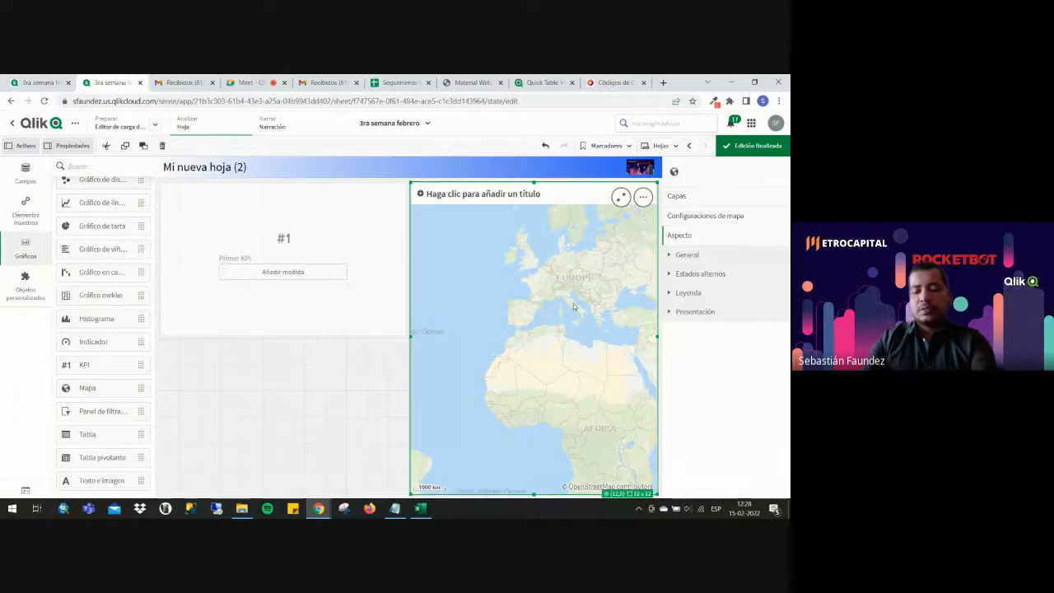
pyautogui.press('Delete')
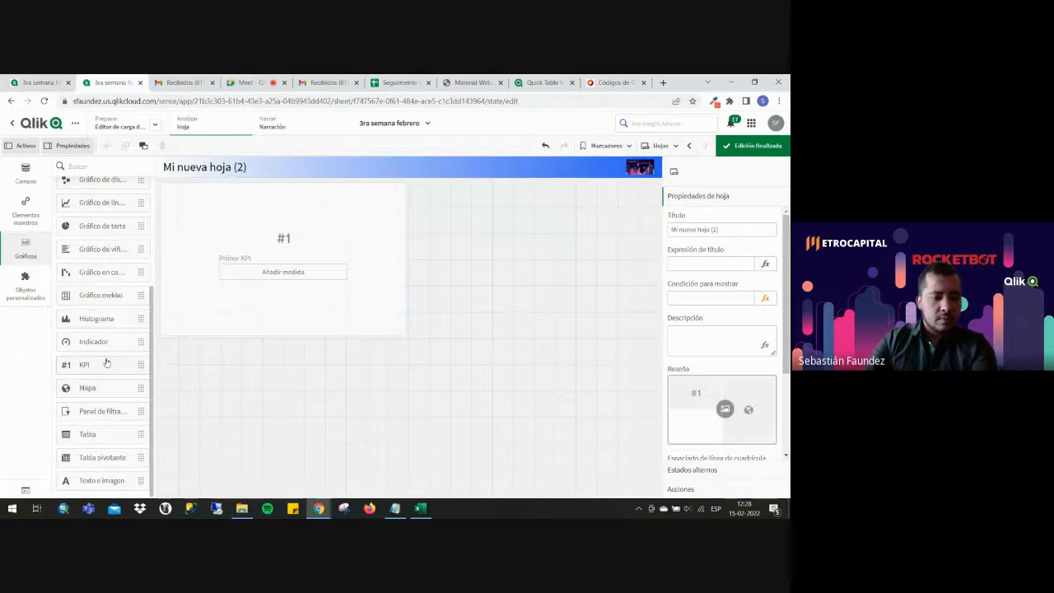
pyautogui.moveTo(88, 388); pyautogui.dragTo(574, 304)
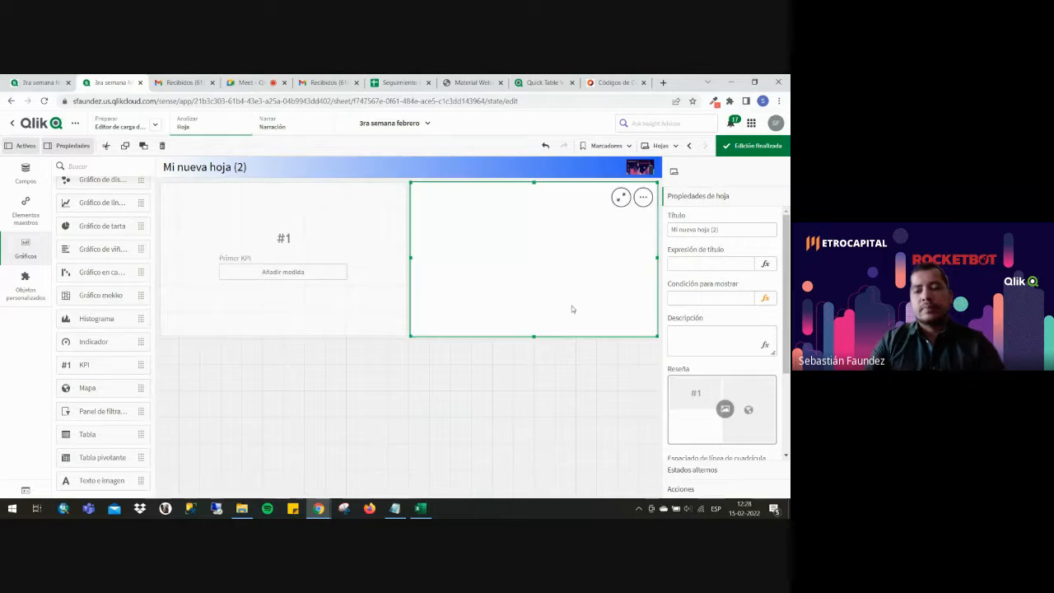
pyautogui.moveTo(534, 336); pyautogui.dragTo(534, 494)
# Add a point layer to the map with País as its dimension.
pyautogui.click(707, 202)
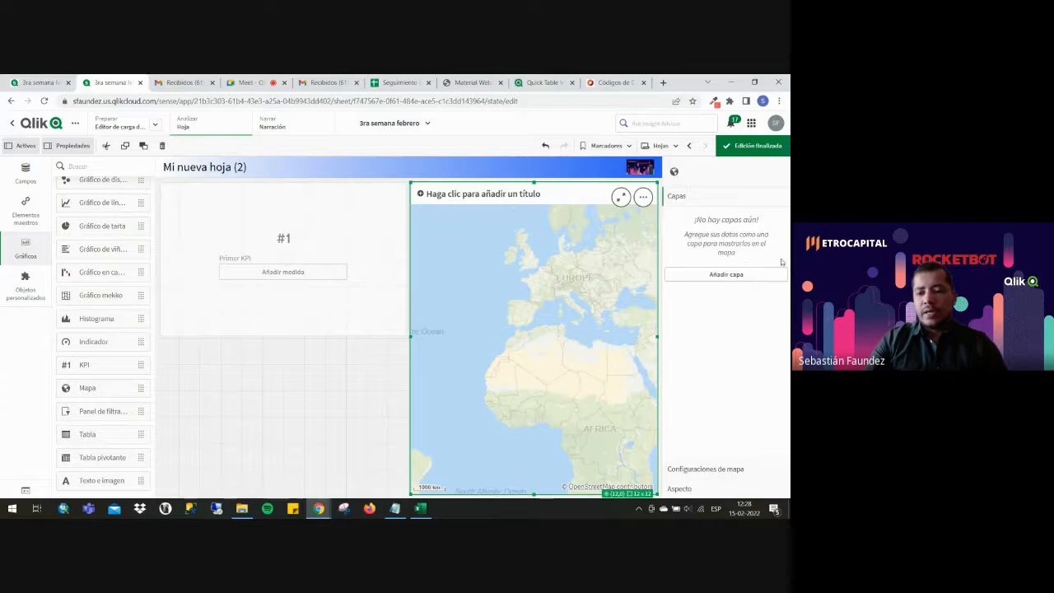
pyautogui.click(727, 275)
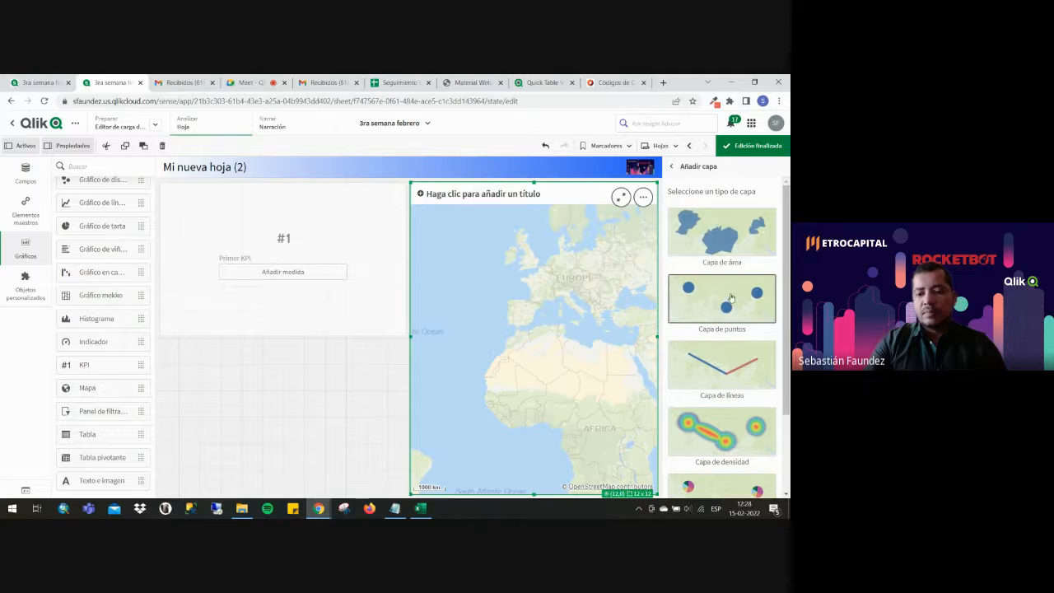
pyautogui.click(674, 280)
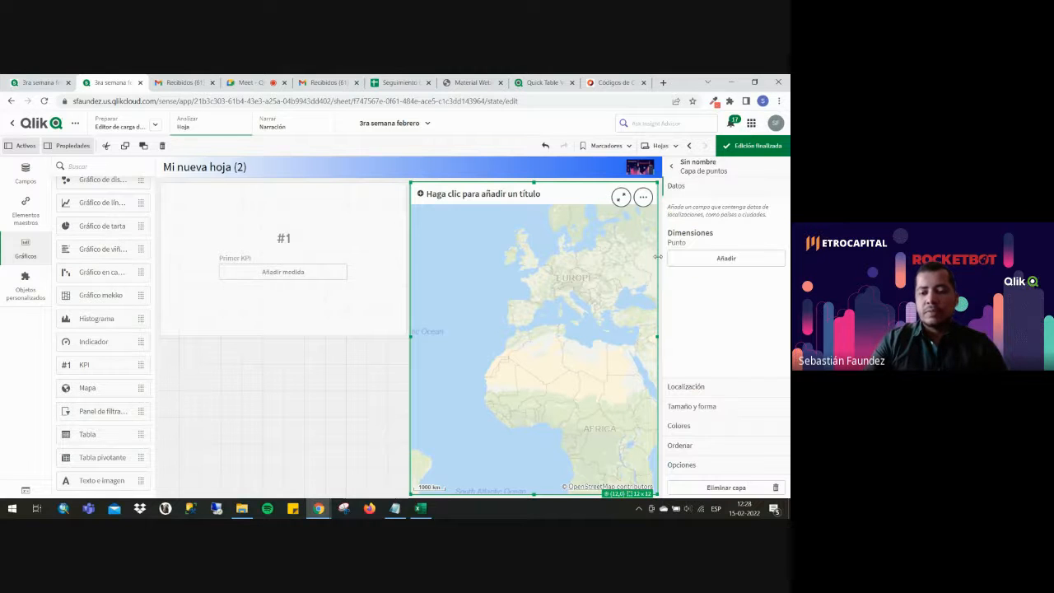
pyautogui.click(735, 260)
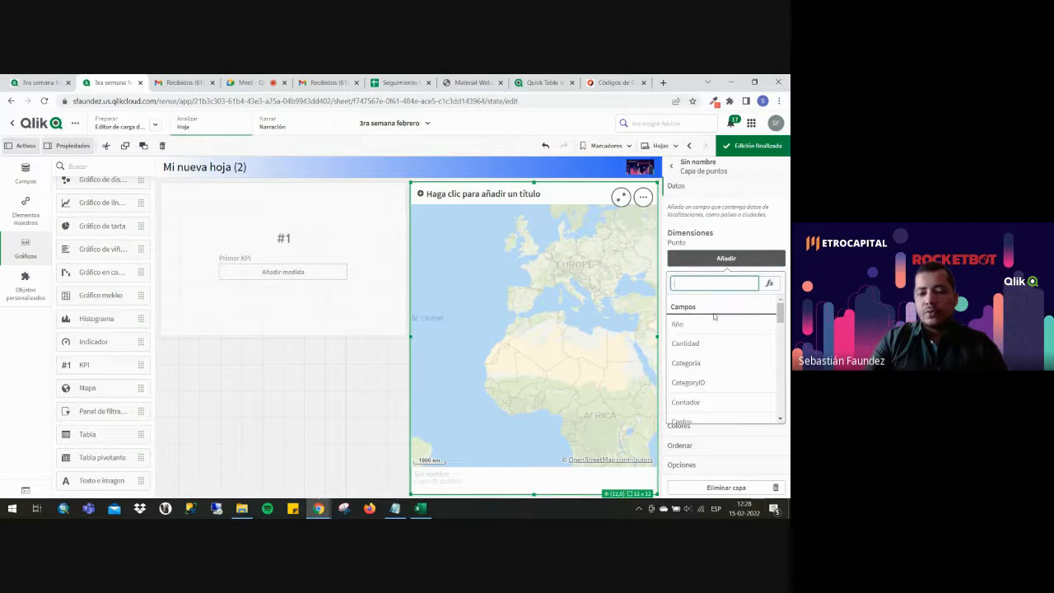
pyautogui.scroll(-2, 716, 313)
pyautogui.write('pais')
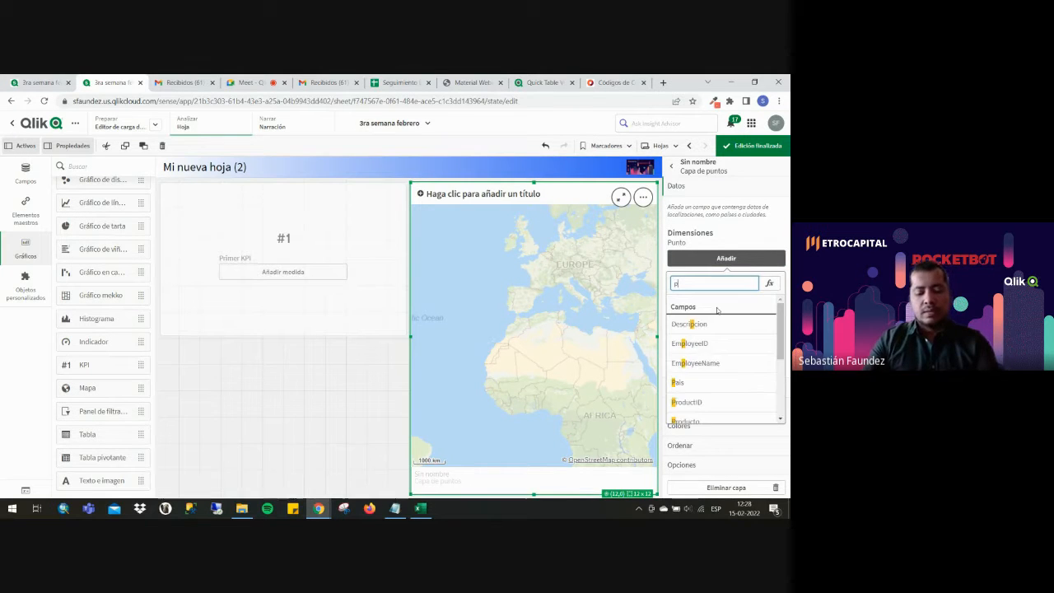
pyautogui.click(692, 328)
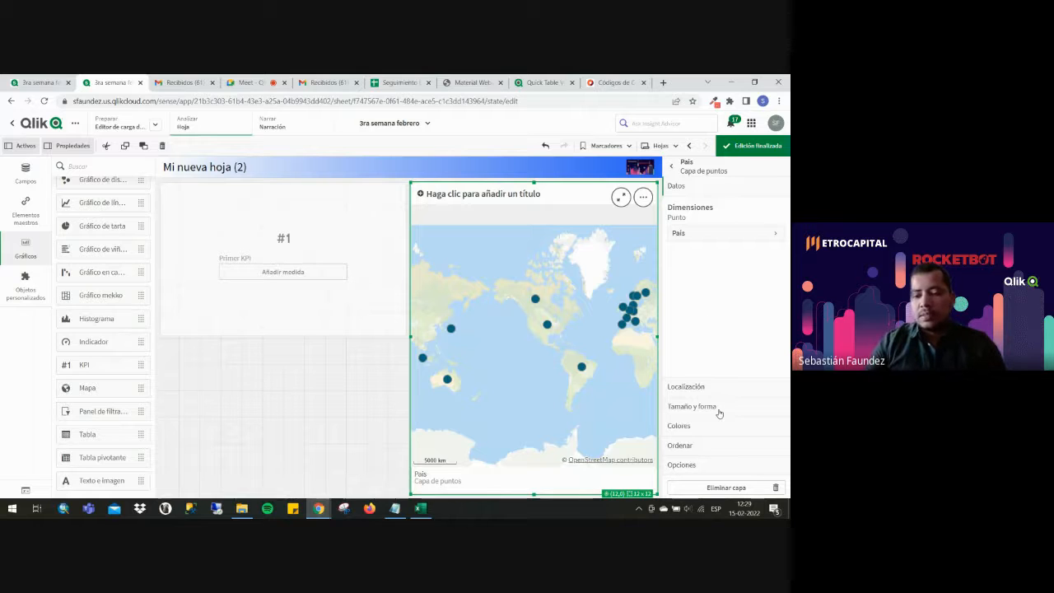
# Size the País layer's bubbles by the expression Sum(Ventas).
pyautogui.click(718, 408)
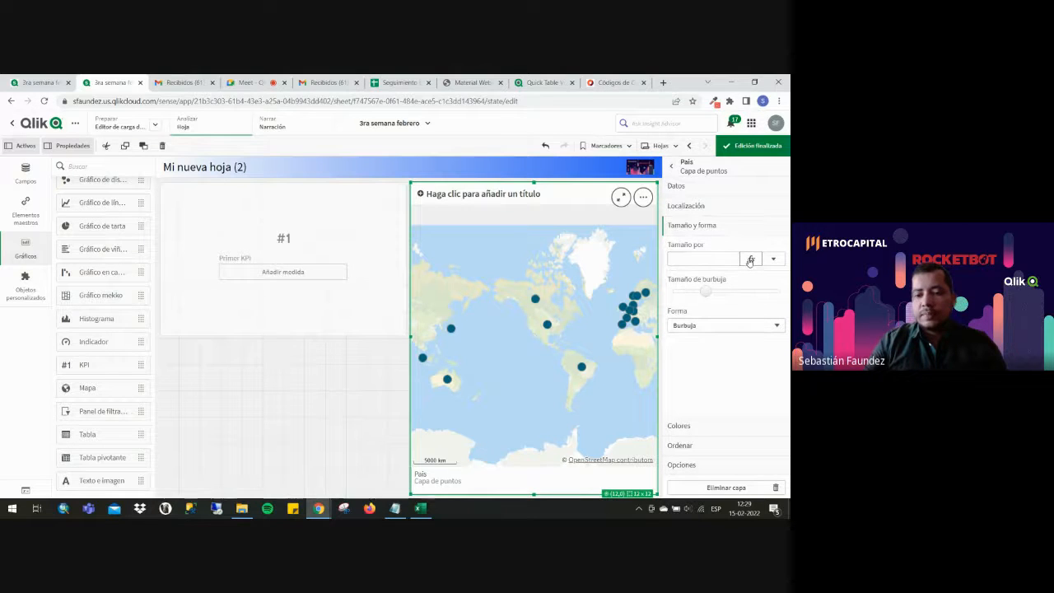
pyautogui.click(751, 260)
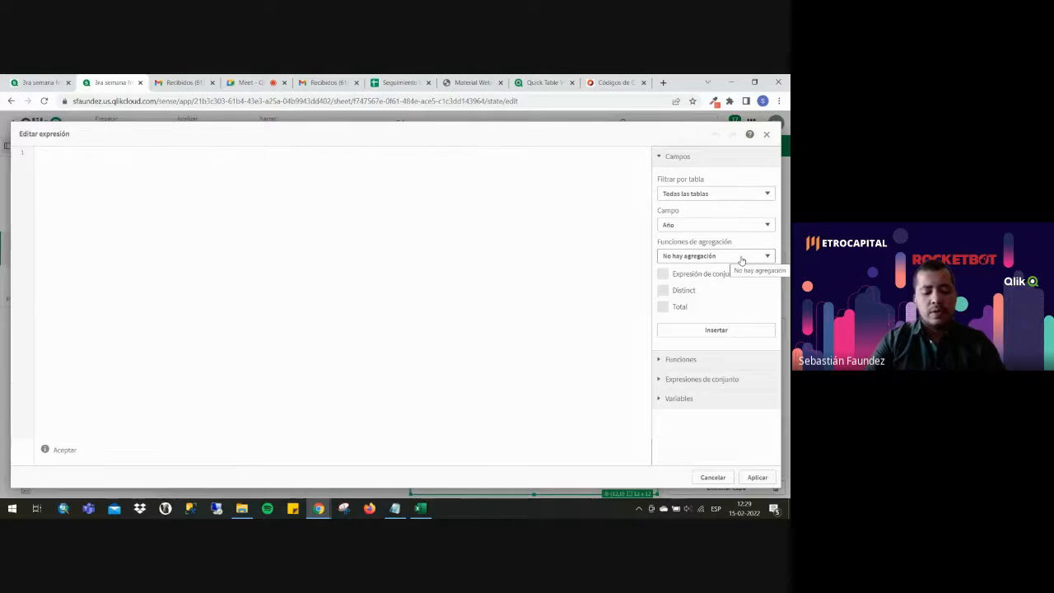
pyautogui.write('Sum(')
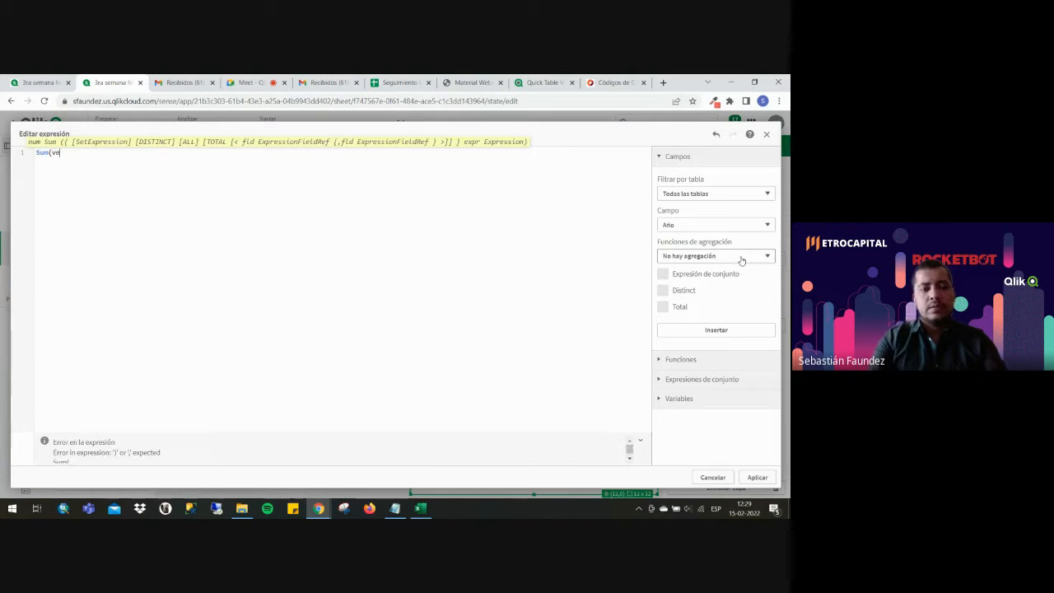
pyautogui.write('ve')
pyautogui.press('Return')
pyautogui.write(')')
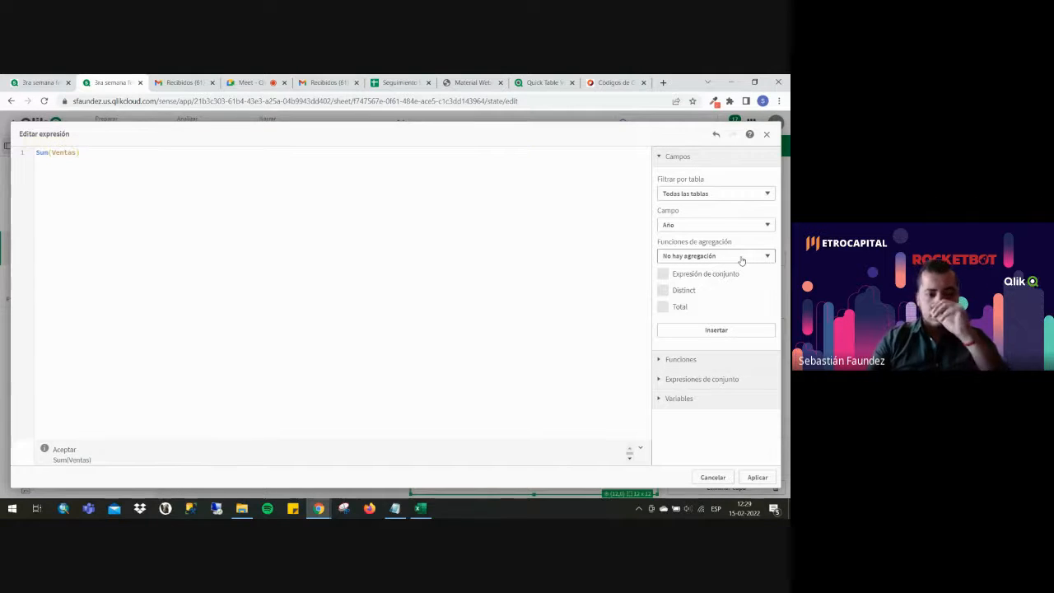
pyautogui.click(758, 477)
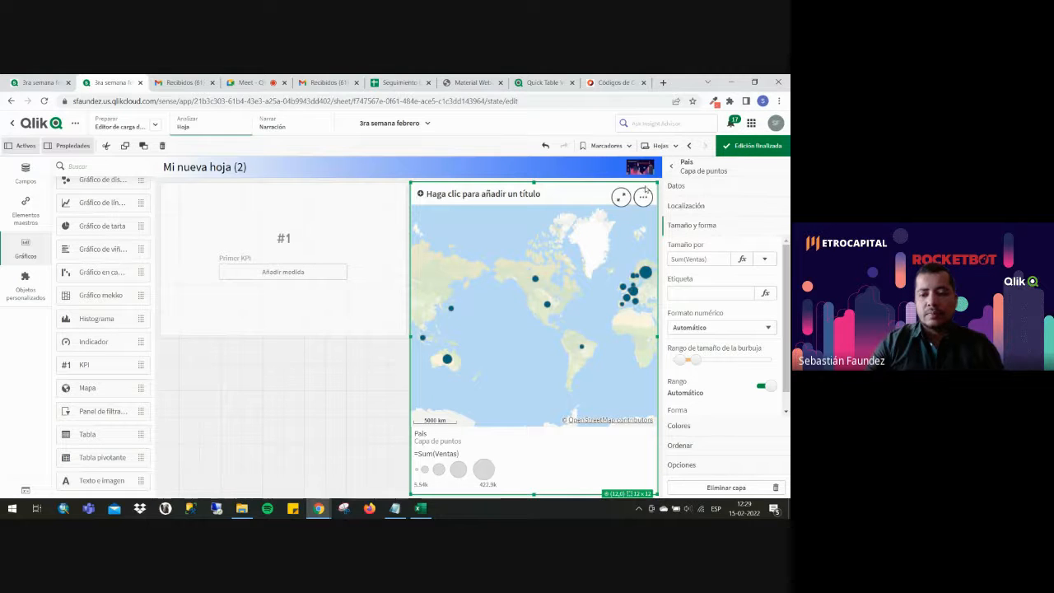
# Start adding a measure to the KPI object beside the map.
pyautogui.click(320, 273)
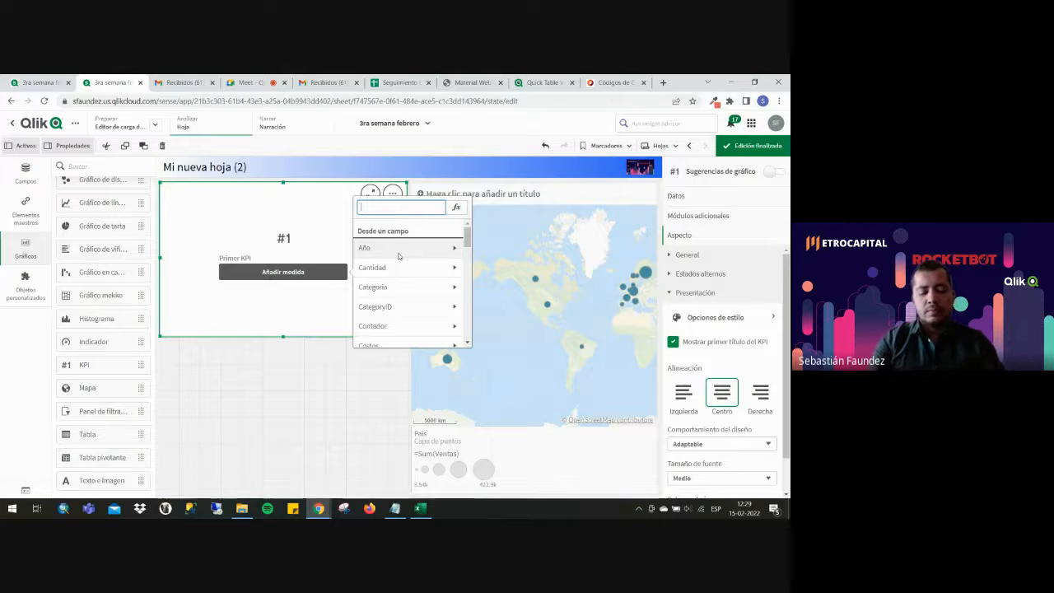
# Set Sum(Costos) as the new KPI's measure and finish editing the sheet.
pyautogui.write('Cos')
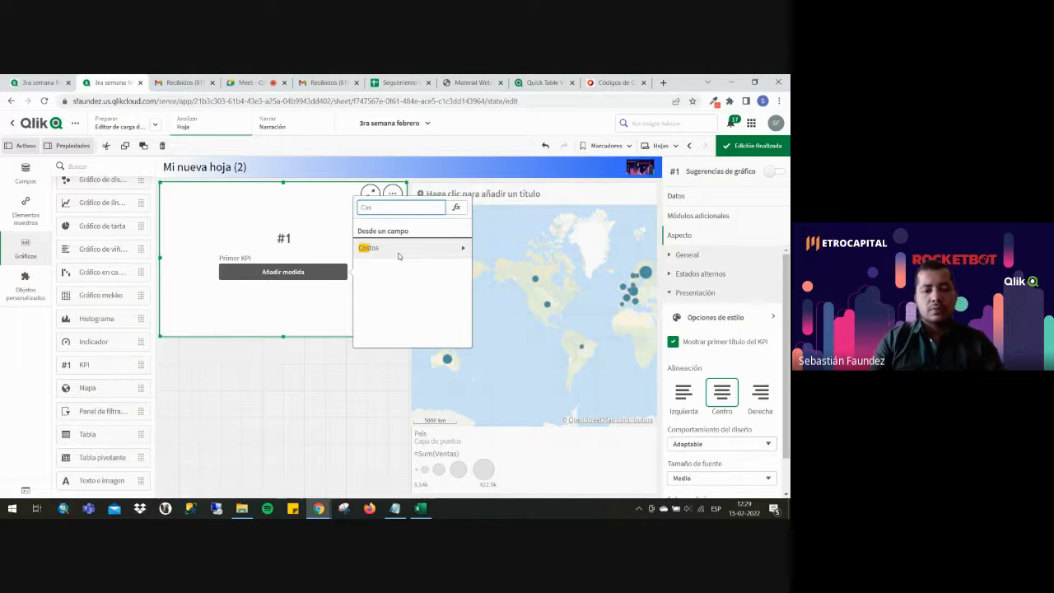
pyautogui.click(414, 248)
pyautogui.click(405, 247)
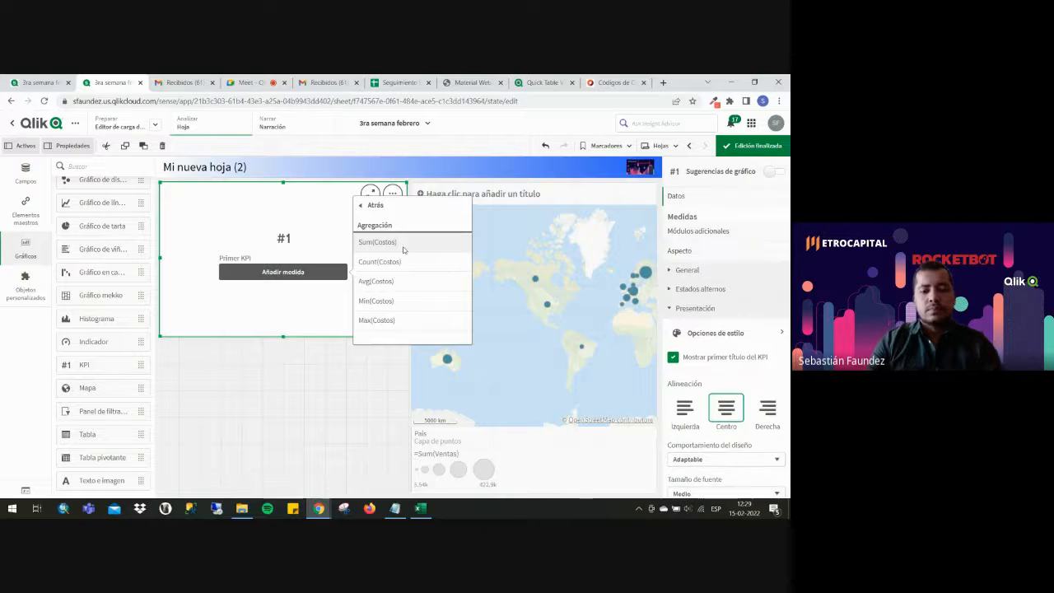
pyautogui.click(758, 145)
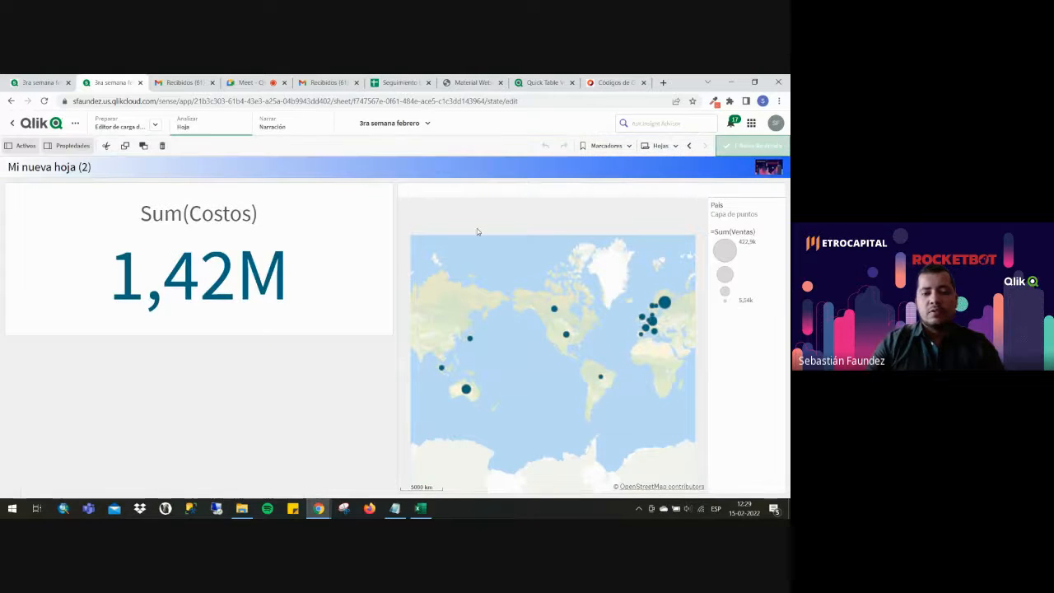
# Reopen the sheet for editing and shorten the map and the KPI by one grid row from their upper edges.
pyautogui.click(415, 184)
pyautogui.moveTo(413, 182); pyautogui.dragTo(403, 222)
pyautogui.click(406, 188)
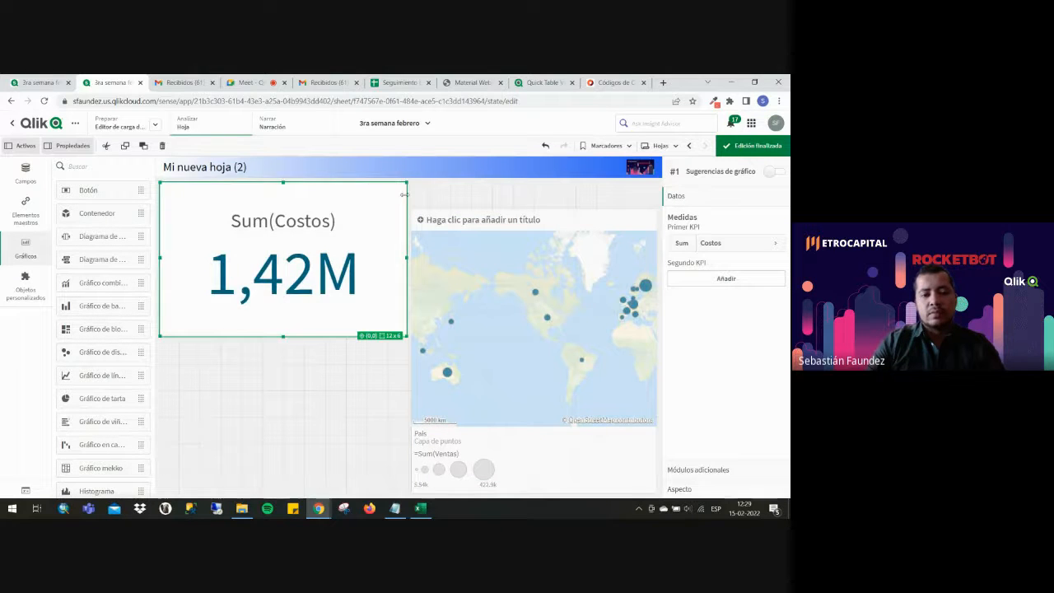
pyautogui.moveTo(407, 182); pyautogui.dragTo(407, 207)
# Add a filter pane in the free row above the KPI and the map, with Año as its first dimension.
pyautogui.scroll(-3, 83, 346)
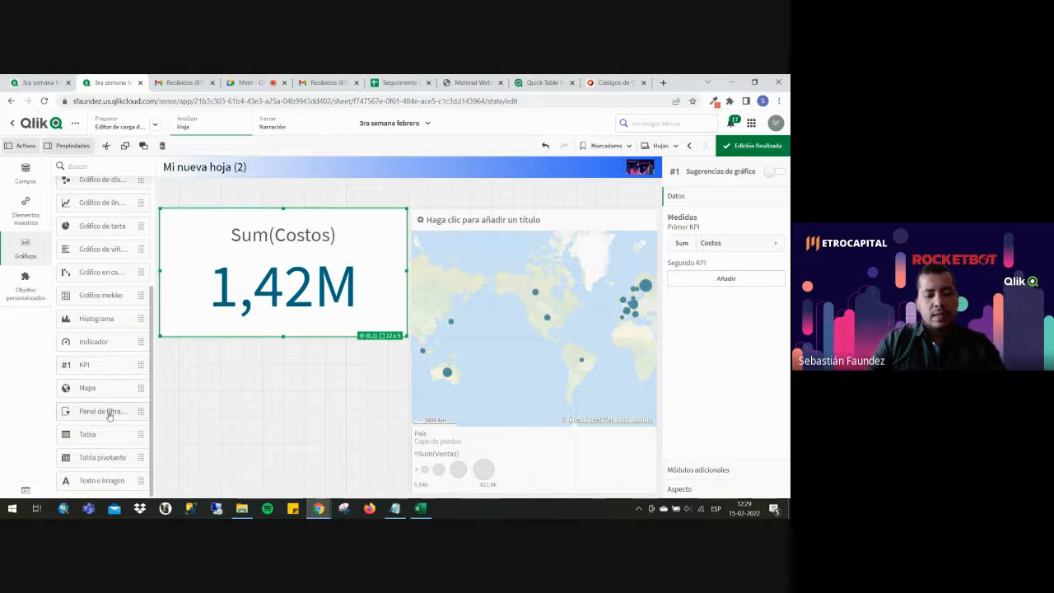
pyautogui.moveTo(108, 413); pyautogui.dragTo(334, 199)
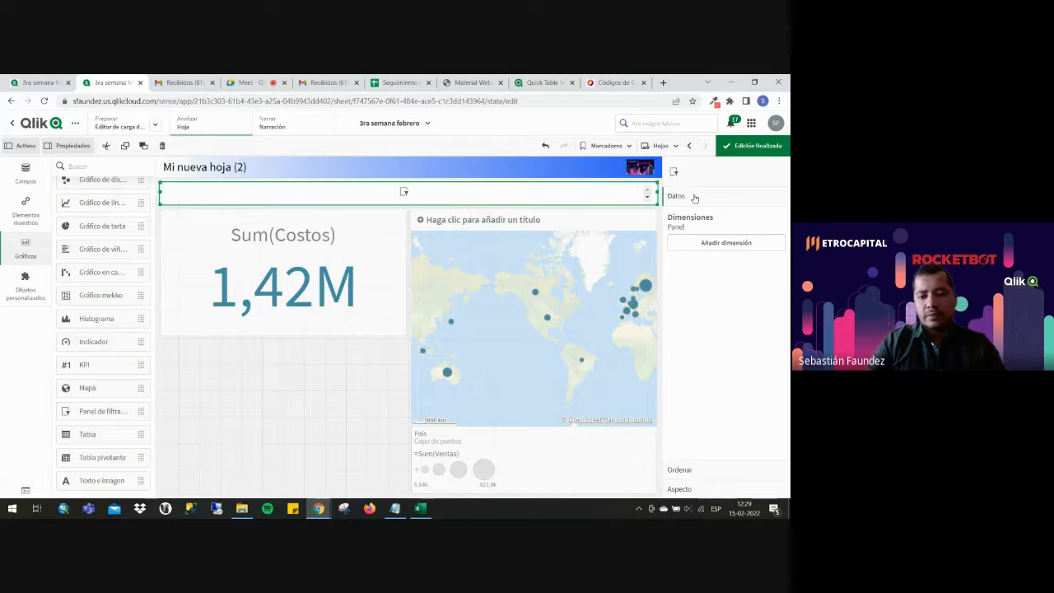
pyautogui.click(720, 247)
pyautogui.click(719, 307)
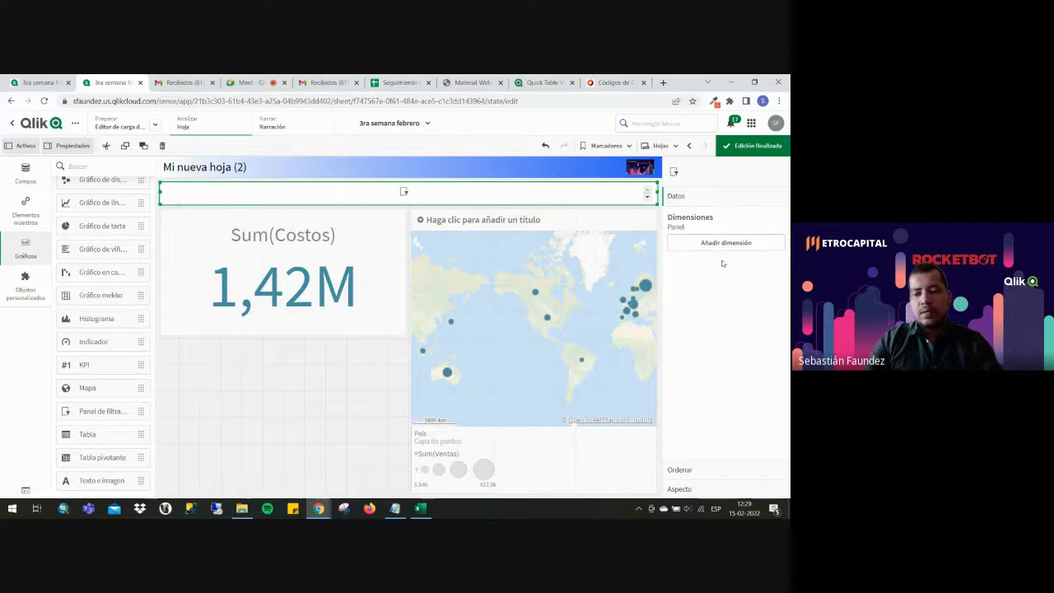
# Add the Mes and Categoría fields as further dimensions of the filter pane.
pyautogui.click(727, 268)
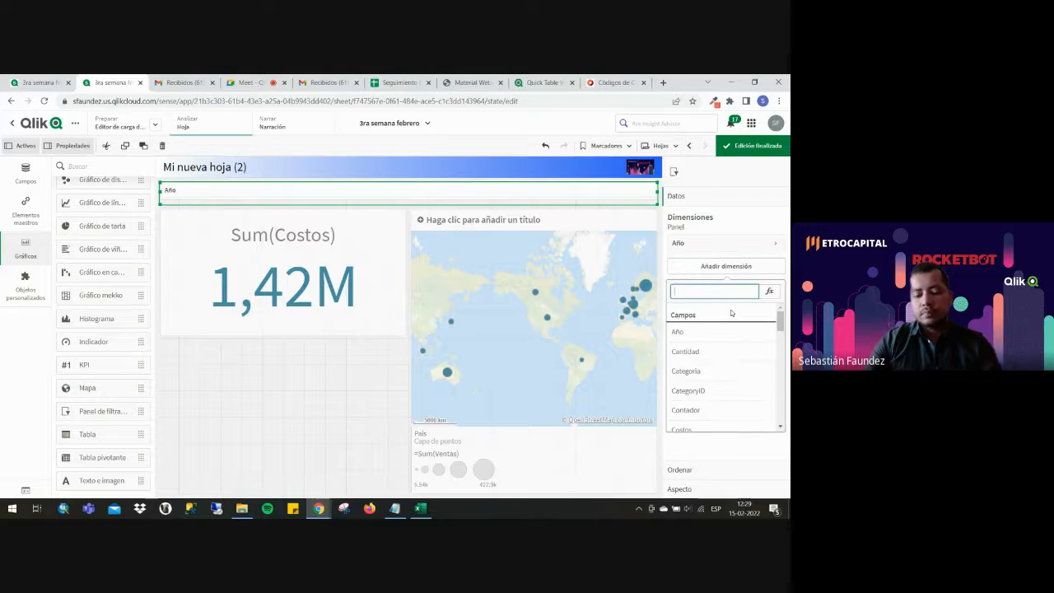
pyautogui.write('mes')
pyautogui.click(680, 332)
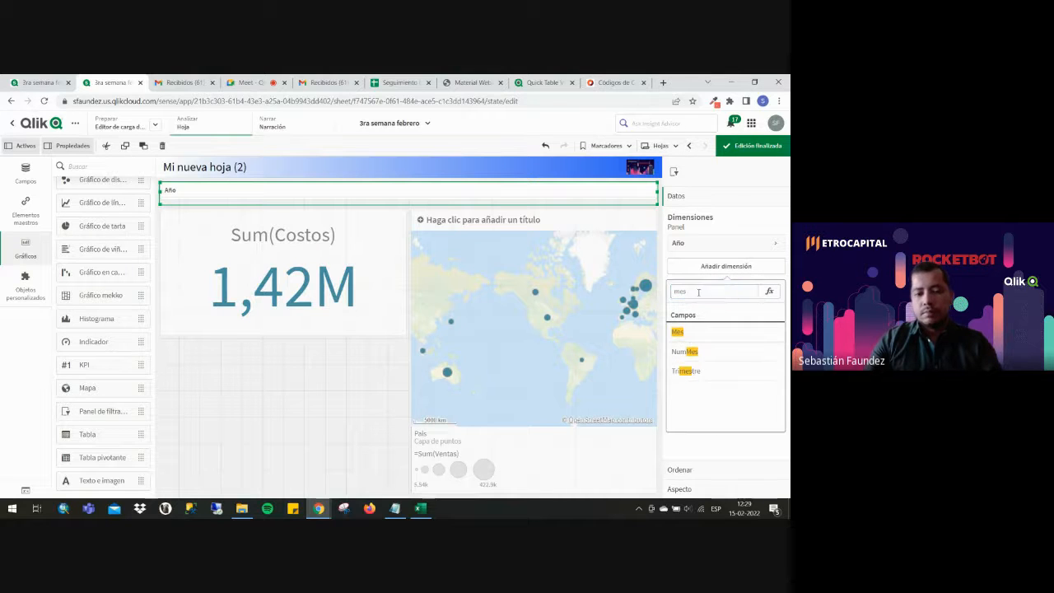
pyautogui.click(716, 291)
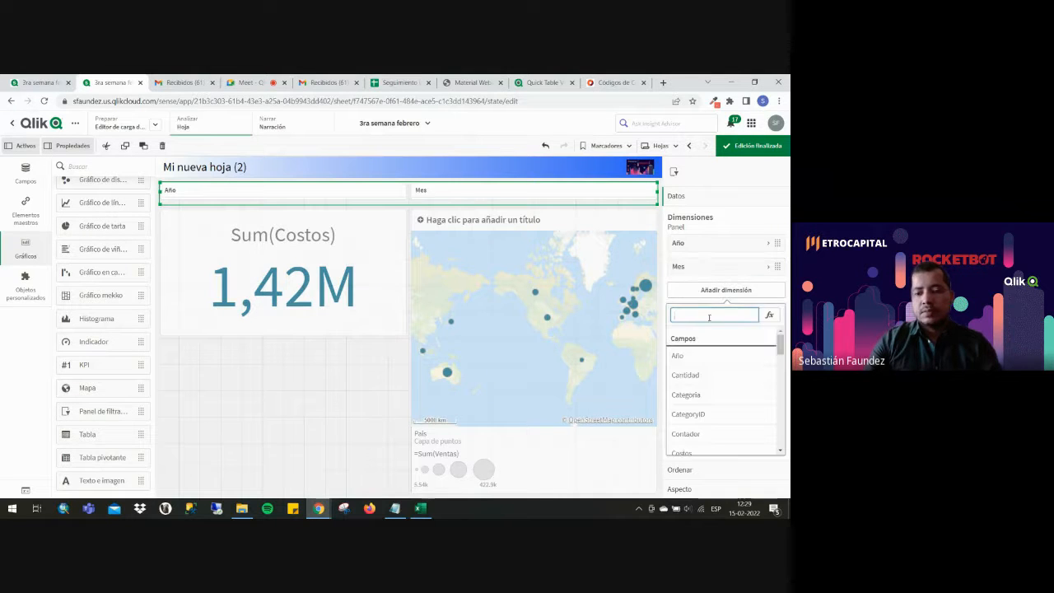
pyautogui.write('cat')
pyautogui.click(700, 355)
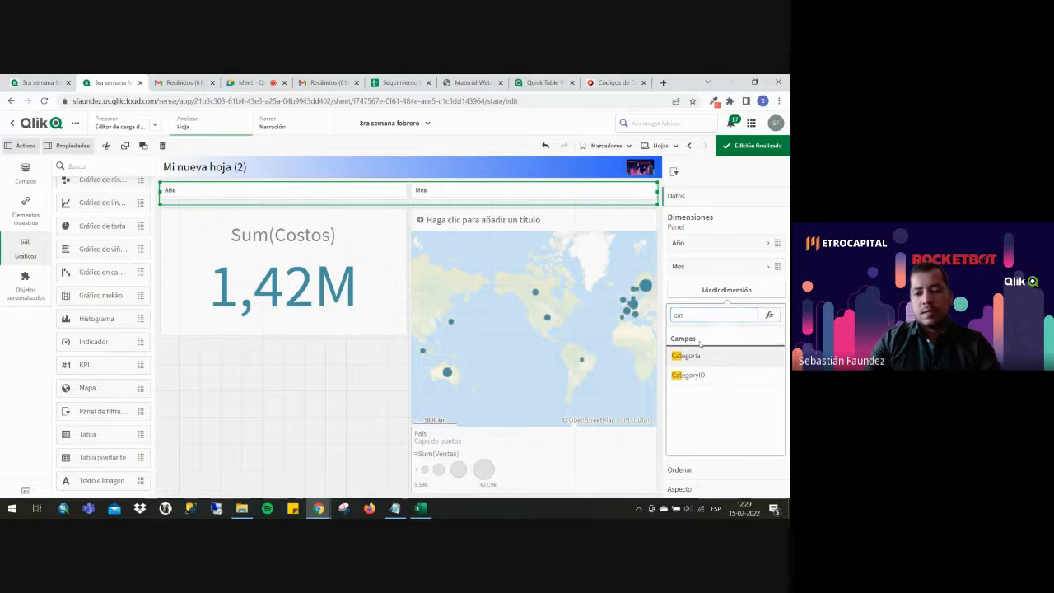
# Add the Producto and País fields as dimensions of the filter pane.
pyautogui.click(704, 314)
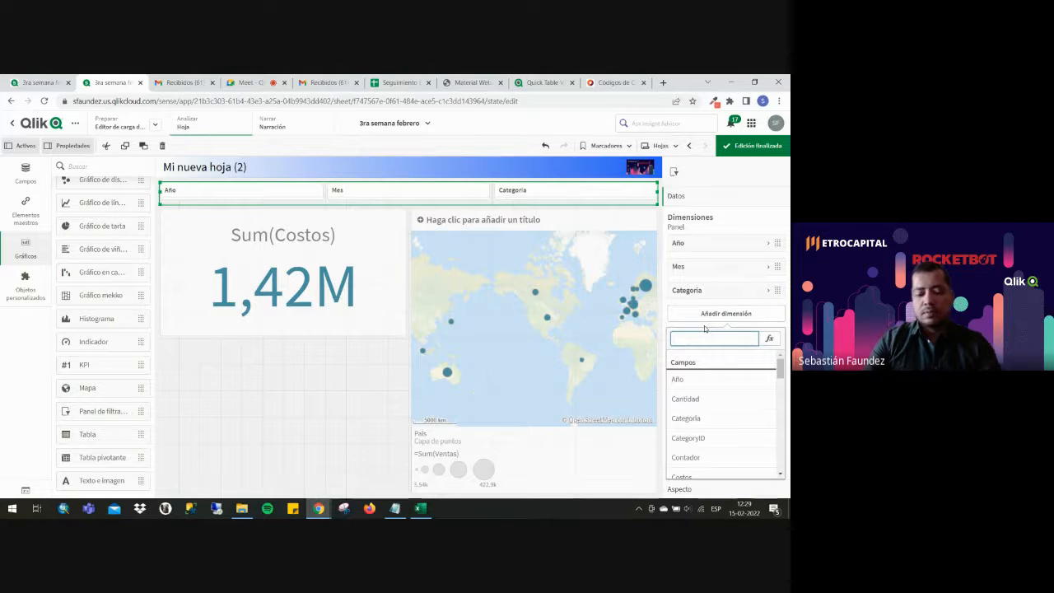
pyautogui.write('pr')
pyautogui.click(706, 400)
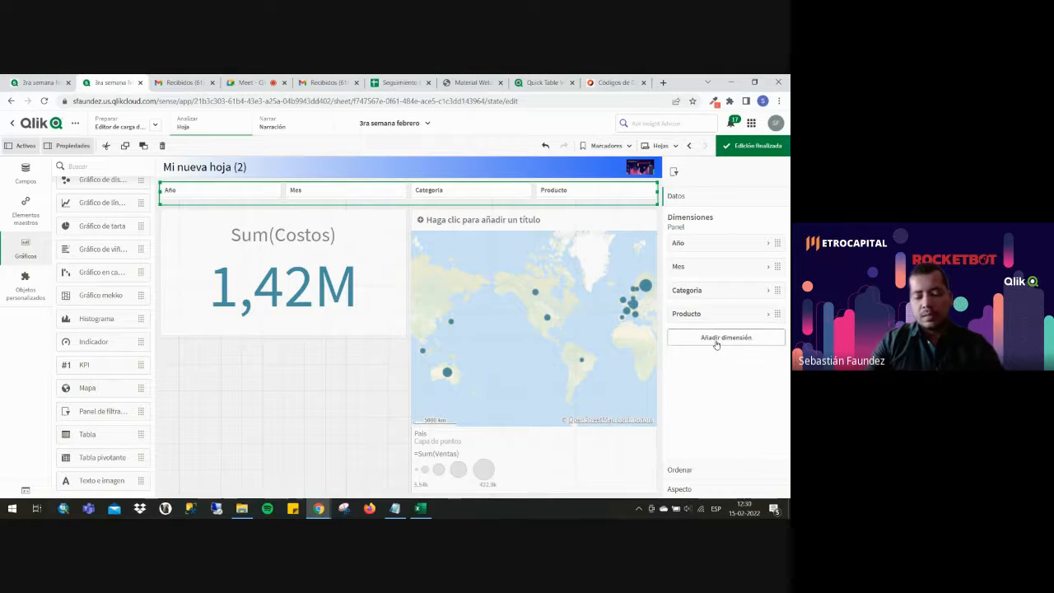
pyautogui.click(716, 341)
pyautogui.write('pa')
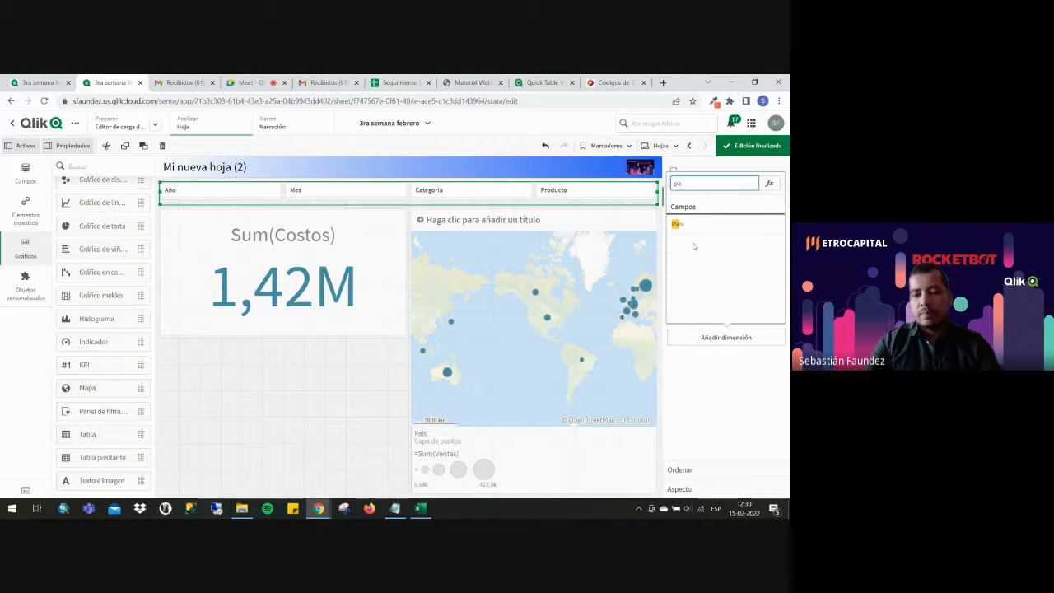
pyautogui.click(710, 223)
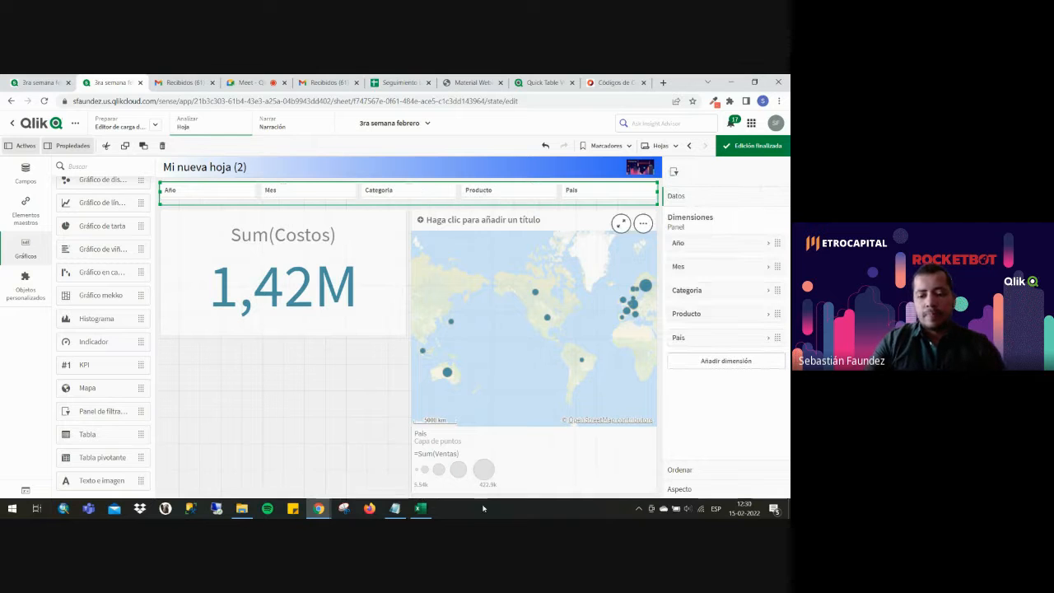
# Consult the Employees sheet of the Excel workbook, add EmployeeName to the Qlik filter pane and finish editing the sheet.
pyautogui.click(422, 509)
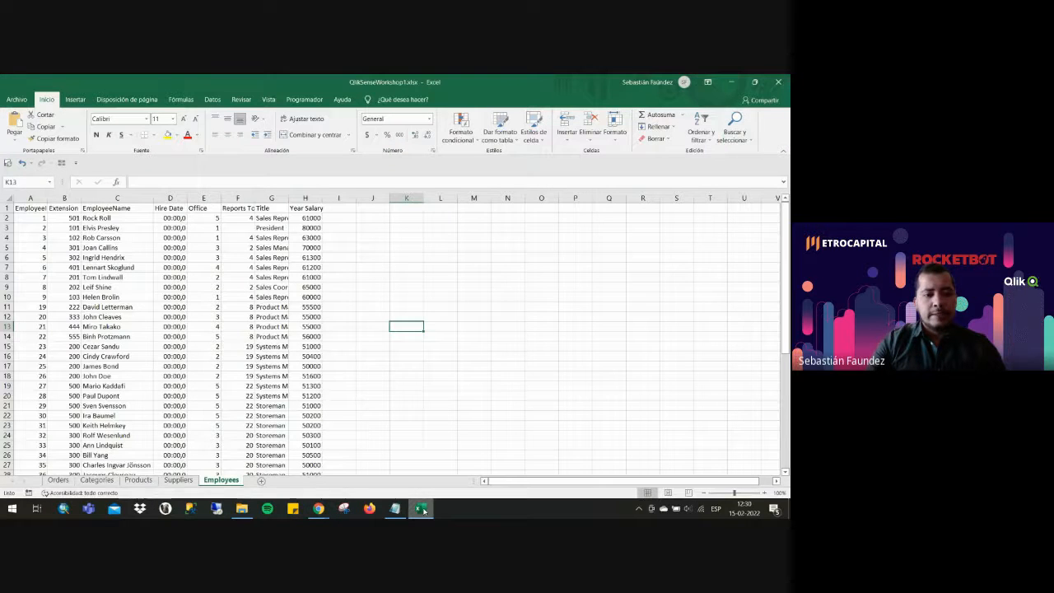
pyautogui.click(422, 509)
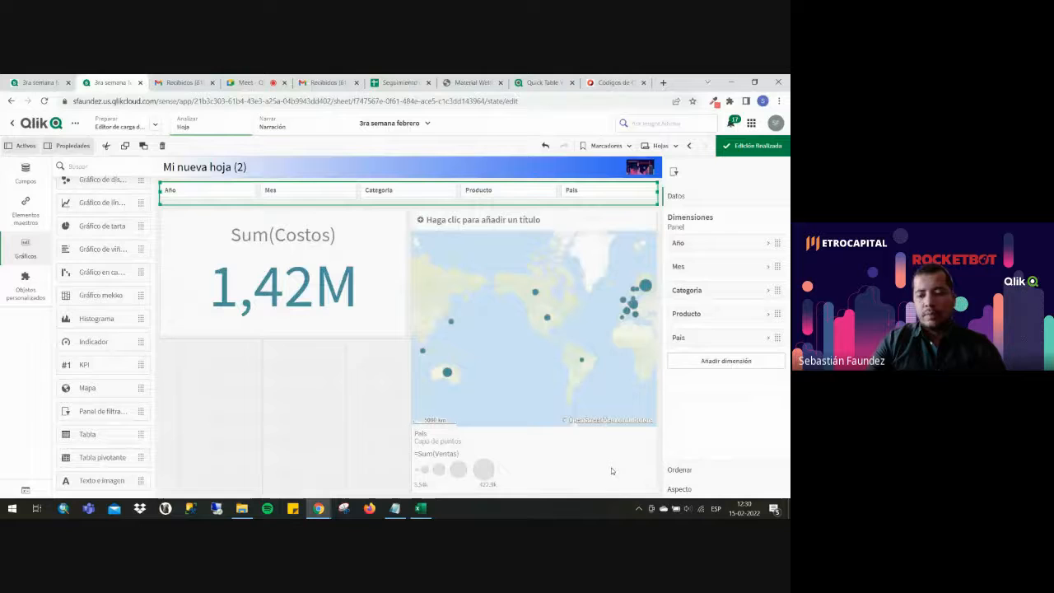
pyautogui.click(751, 363)
pyautogui.write('em')
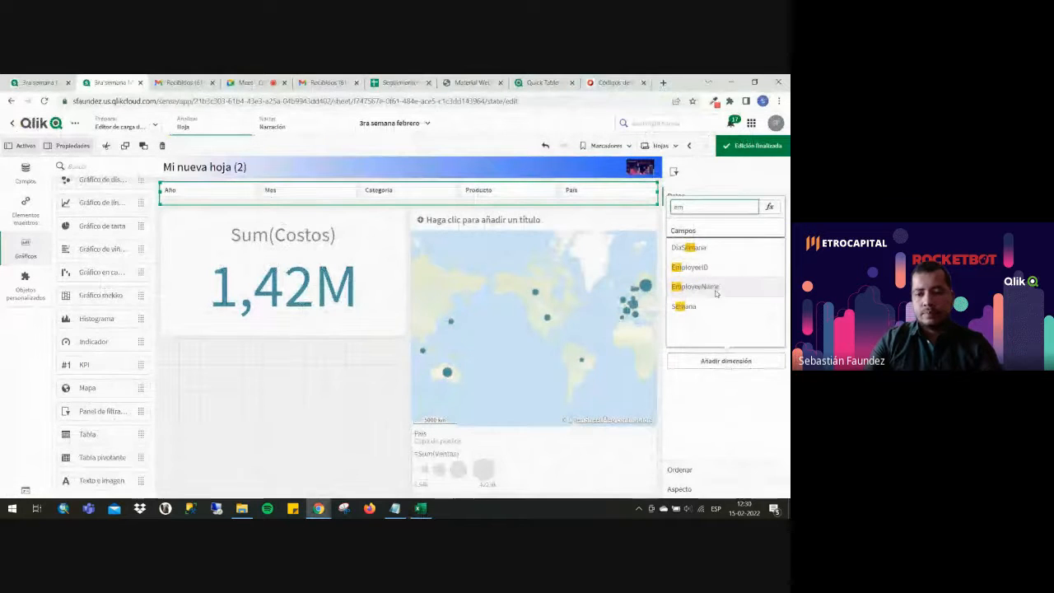
pyautogui.click(708, 287)
pyautogui.click(750, 145)
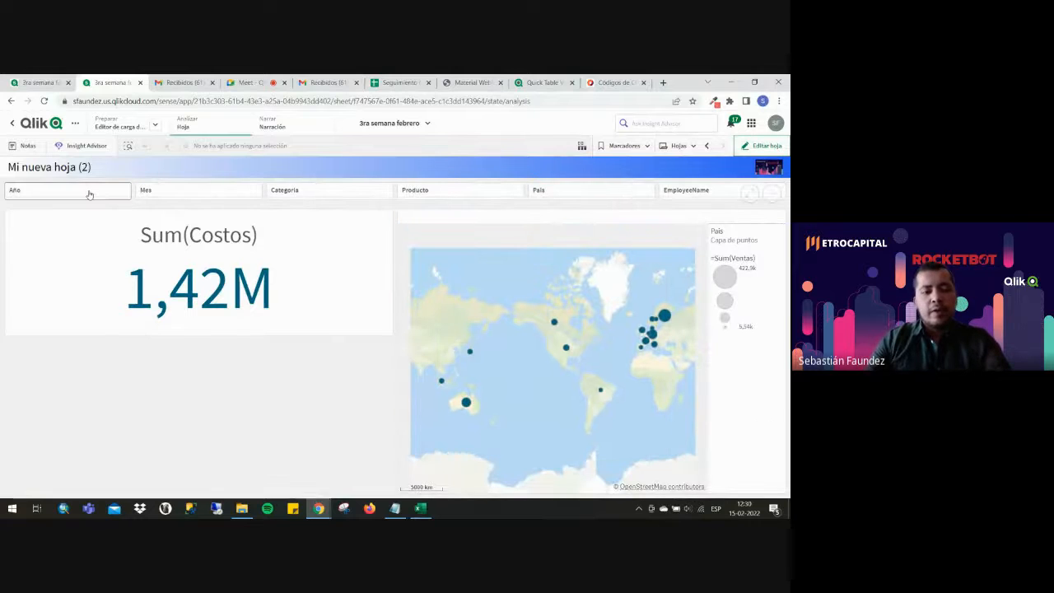
# Filter the sheet by year 2018 and month Julio.
pyautogui.click(90, 196)
pyautogui.click(98, 319)
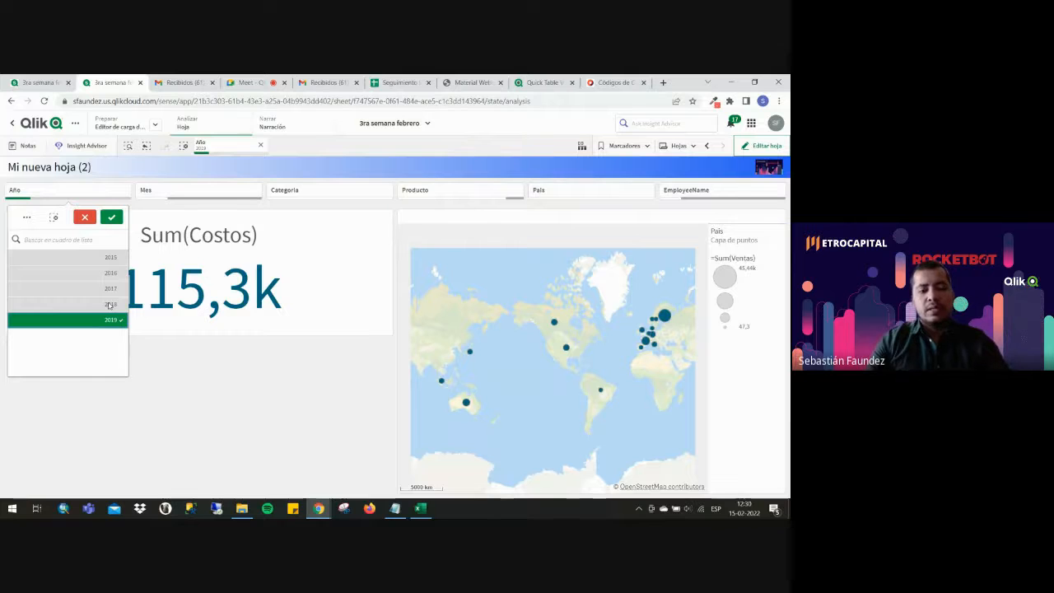
pyautogui.click(99, 304)
pyautogui.click(182, 198)
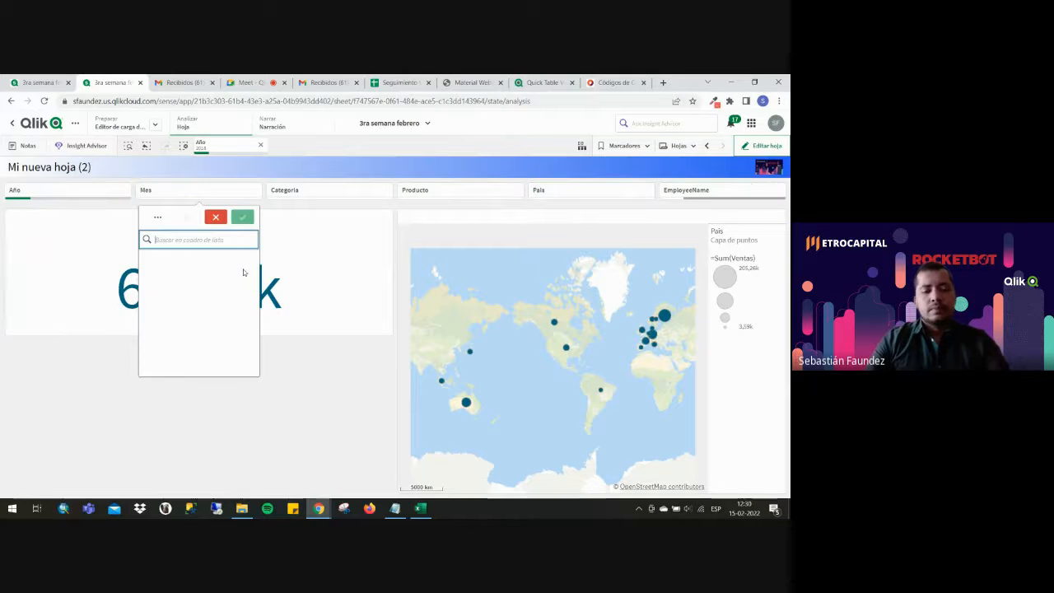
pyautogui.click(234, 353)
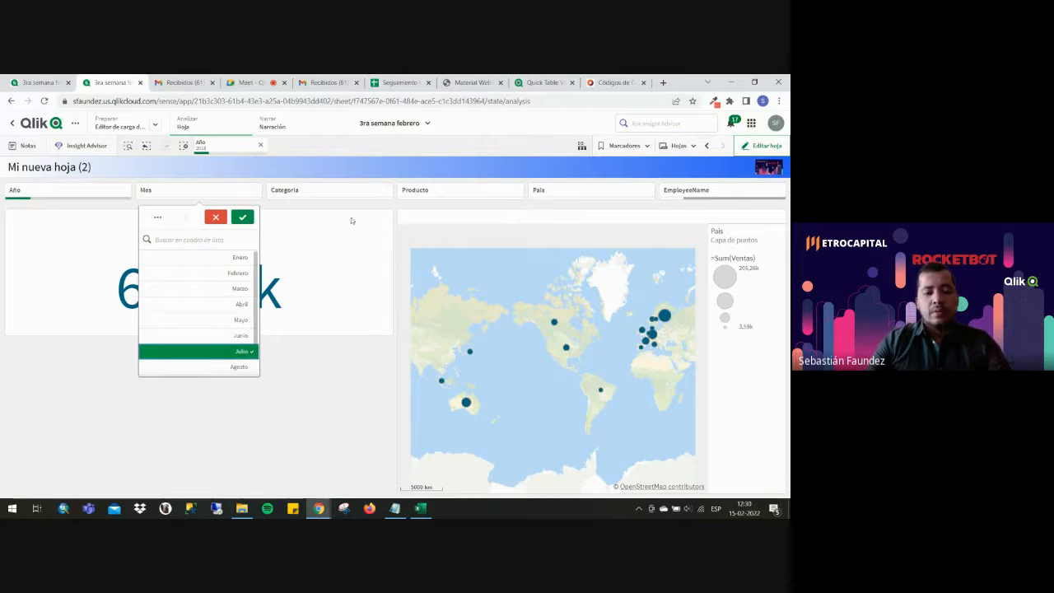
# Filter Categoría to all categories except SPORTWEAR.
pyautogui.click(302, 193)
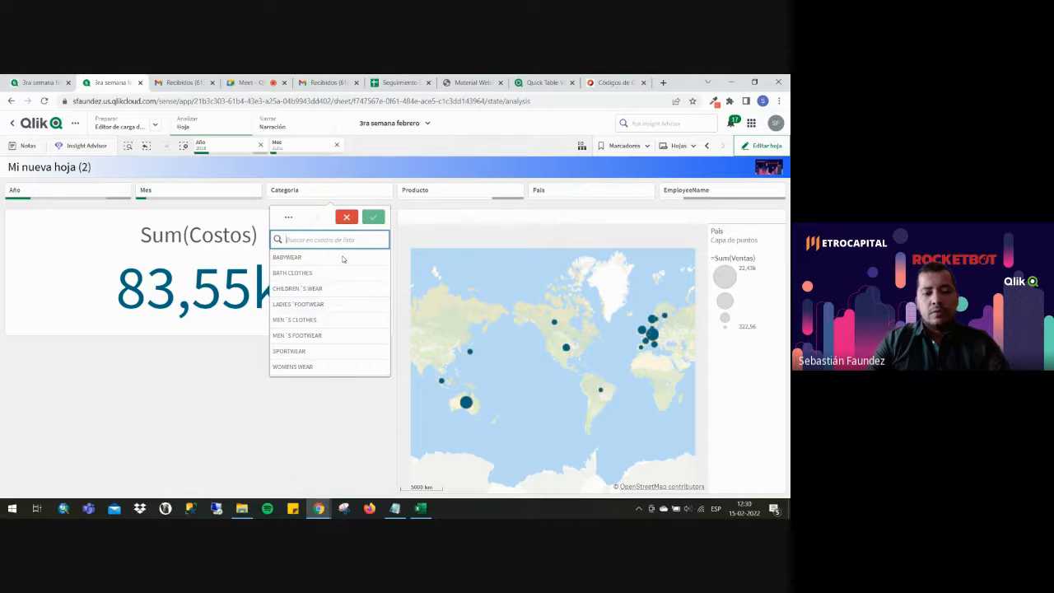
pyautogui.click(289, 217)
pyautogui.click(318, 239)
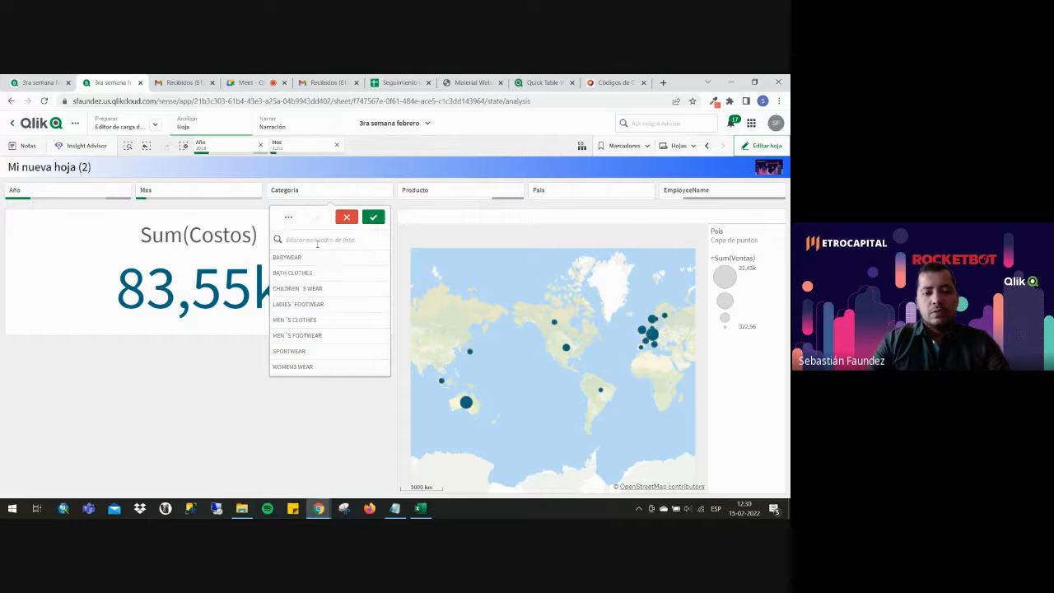
pyautogui.click(306, 351)
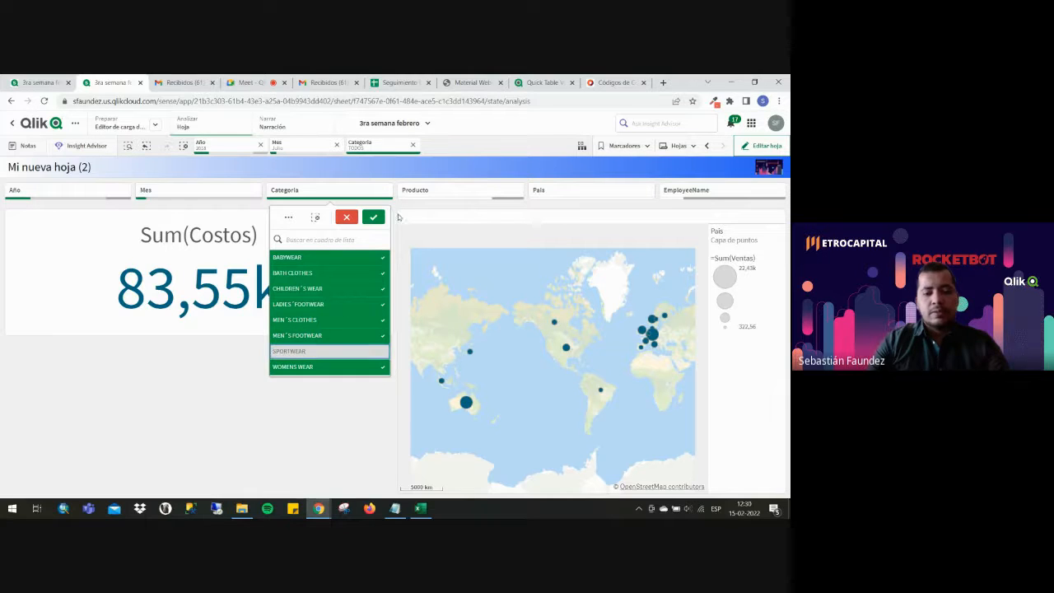
# Filter Producto to all products except davenport, high heels shoes and the entry just below deuce shirt.
pyautogui.click(429, 192)
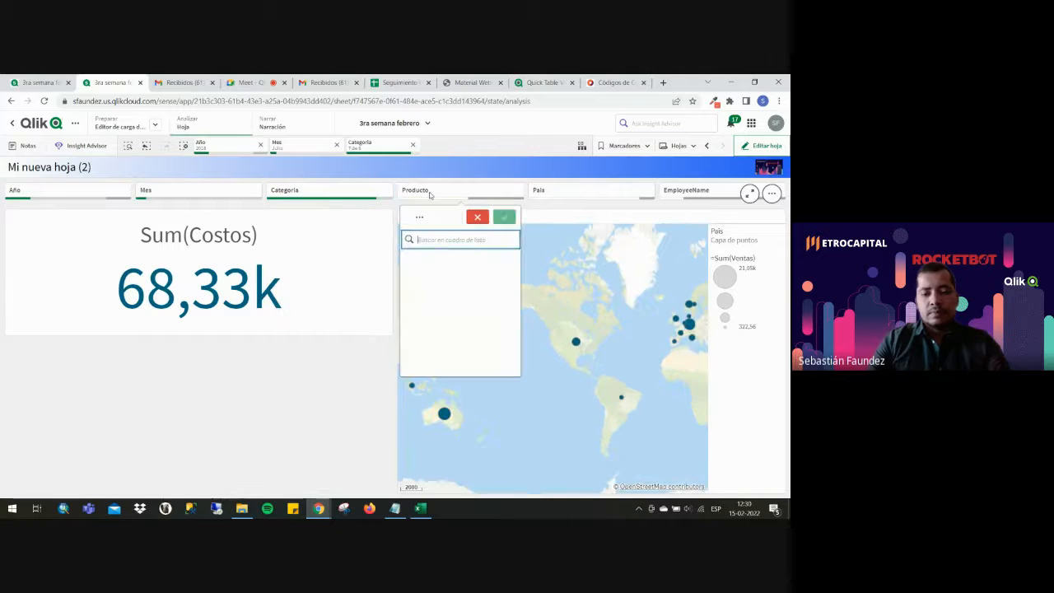
pyautogui.click(419, 217)
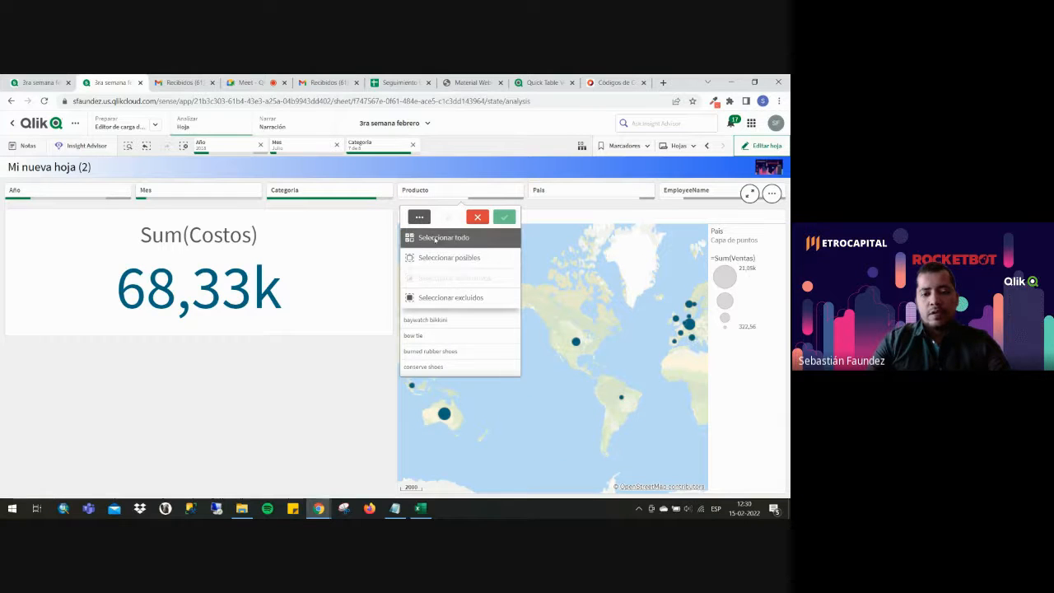
pyautogui.click(435, 238)
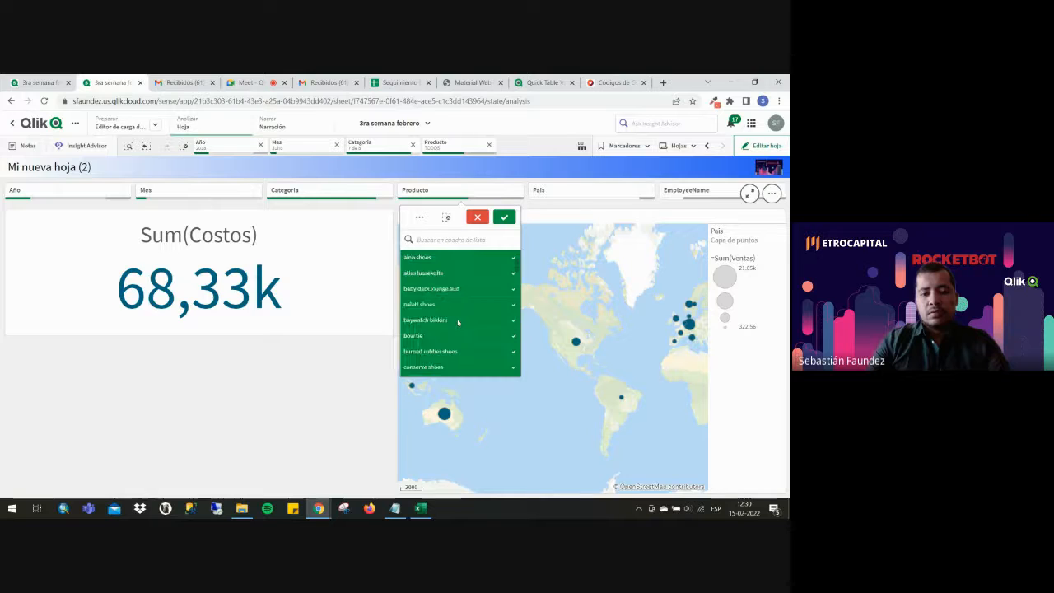
pyautogui.scroll(-2, 449, 327)
pyautogui.click(426, 305)
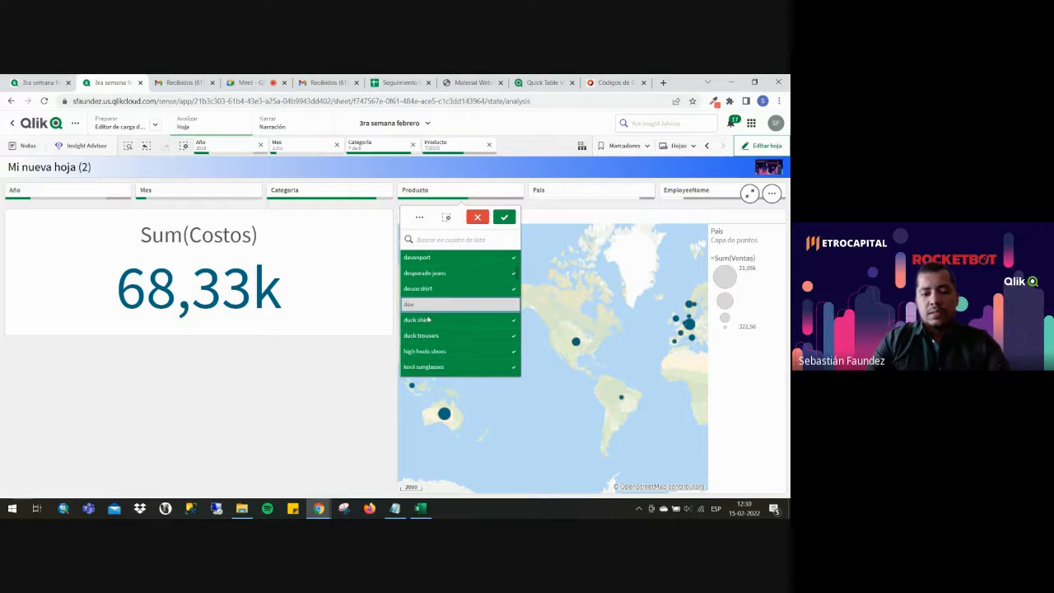
pyautogui.click(432, 351)
pyautogui.click(434, 258)
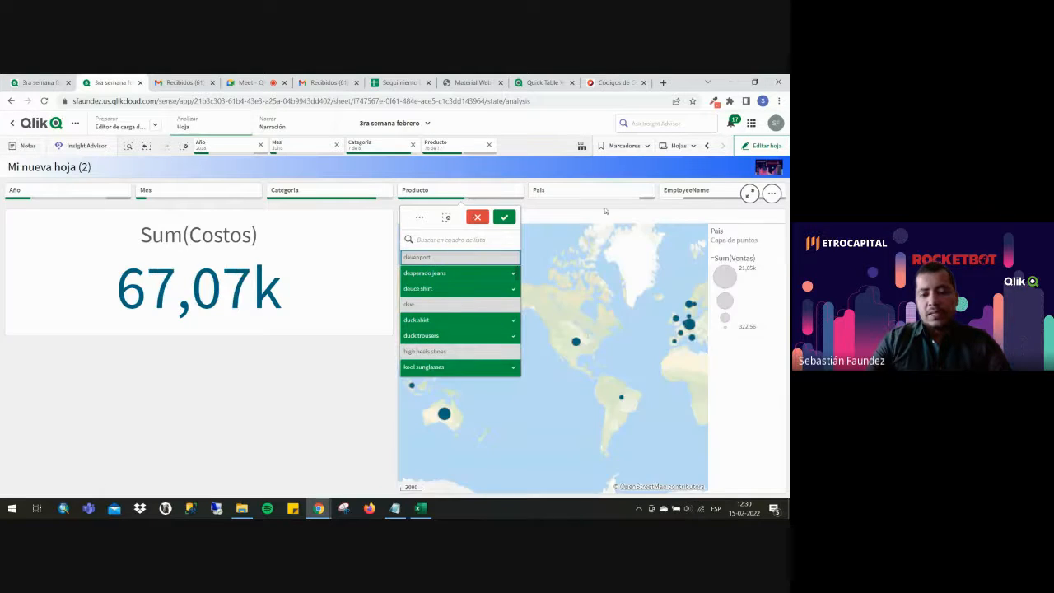
pyautogui.click(503, 217)
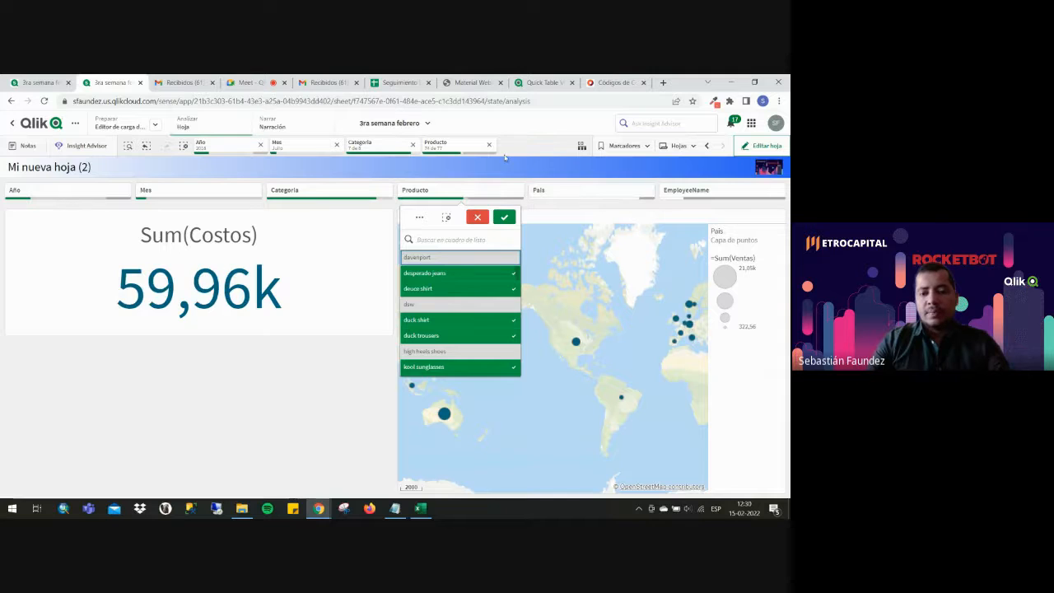
# Filter EmployeeName to all employees except the first one listed and apply the selection.
pyautogui.click(691, 190)
pyautogui.click(679, 218)
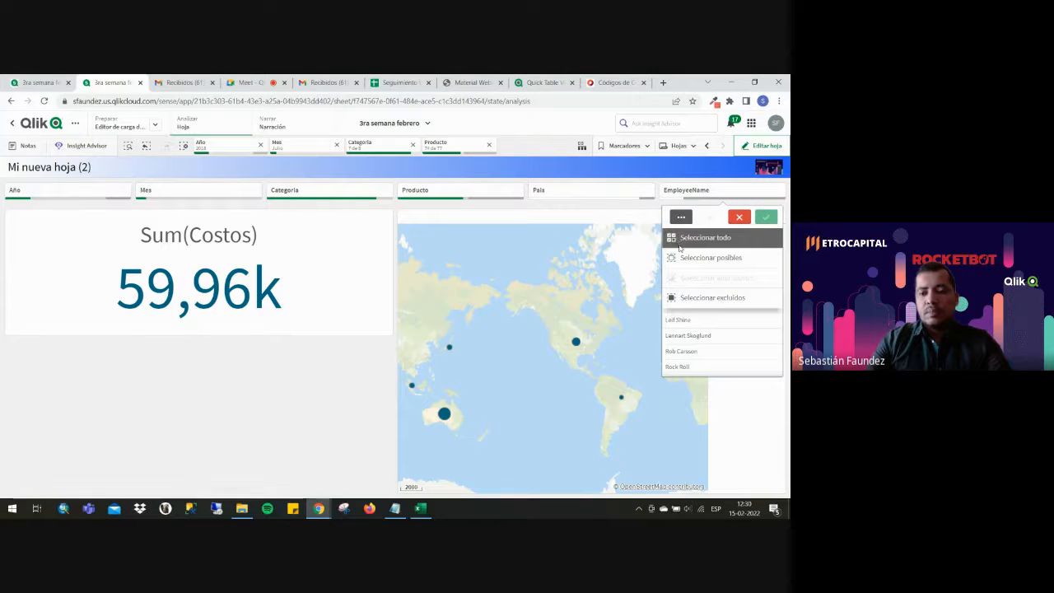
pyautogui.click(700, 239)
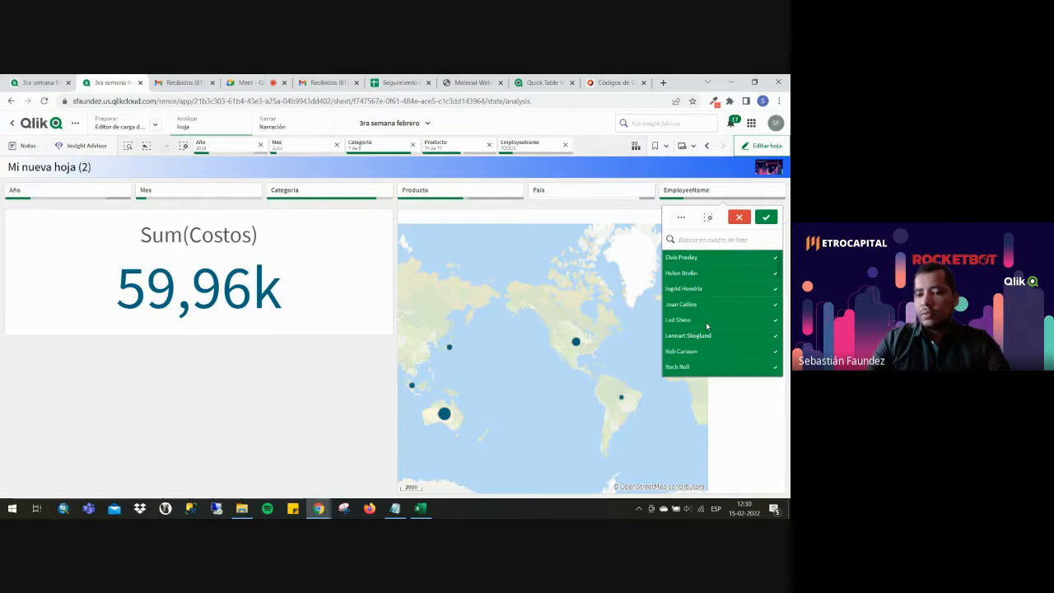
pyautogui.click(708, 260)
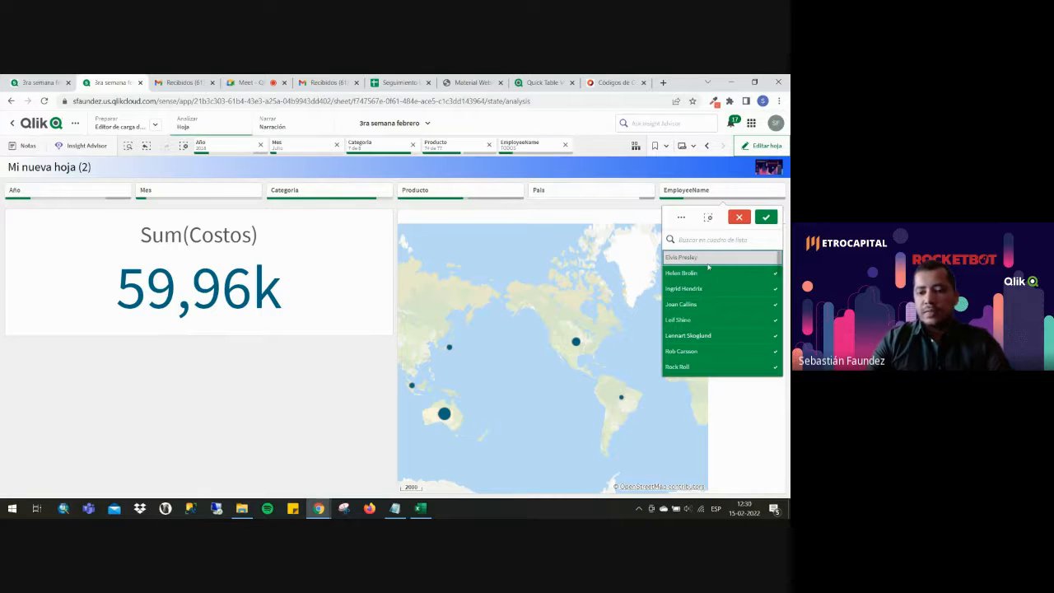
pyautogui.click(648, 207)
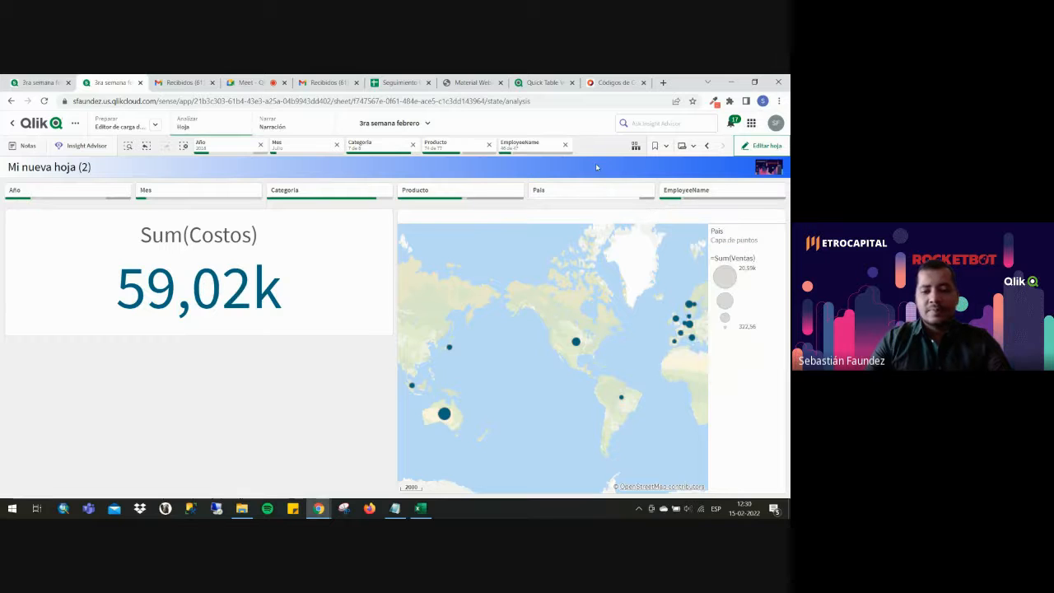
# Save the current selections as a bookmark titled Mercador 2 and view its details.
pyautogui.click(655, 145)
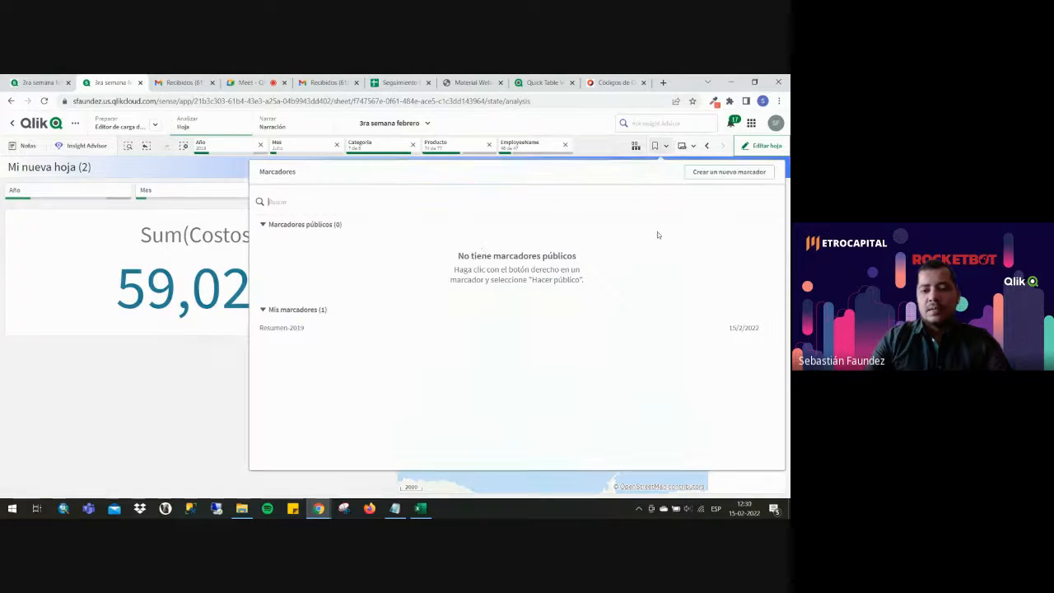
pyautogui.click(708, 175)
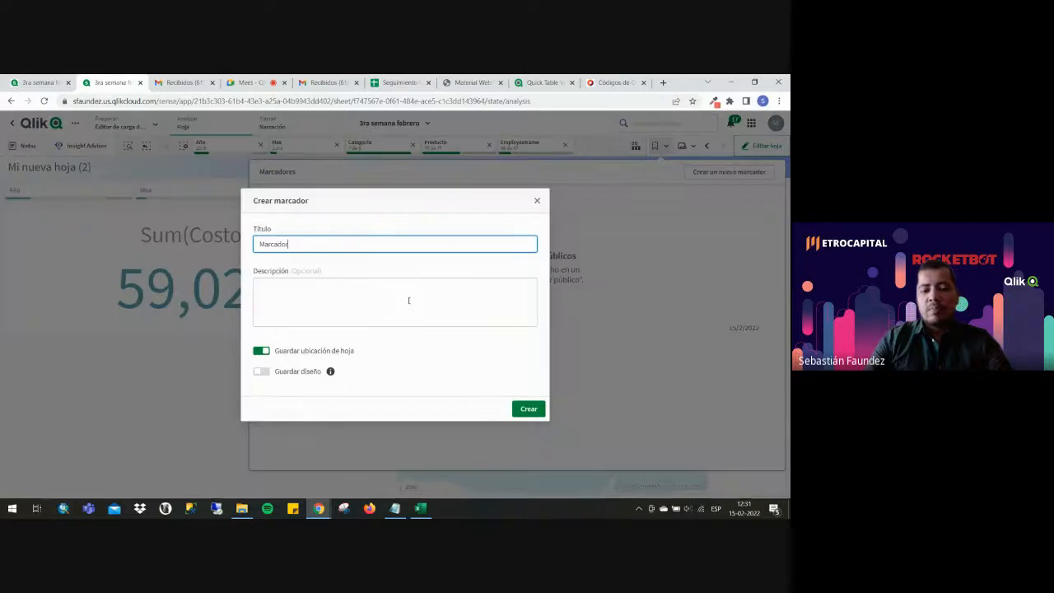
pyautogui.moveTo(310, 244); pyautogui.dragTo(182, 242)
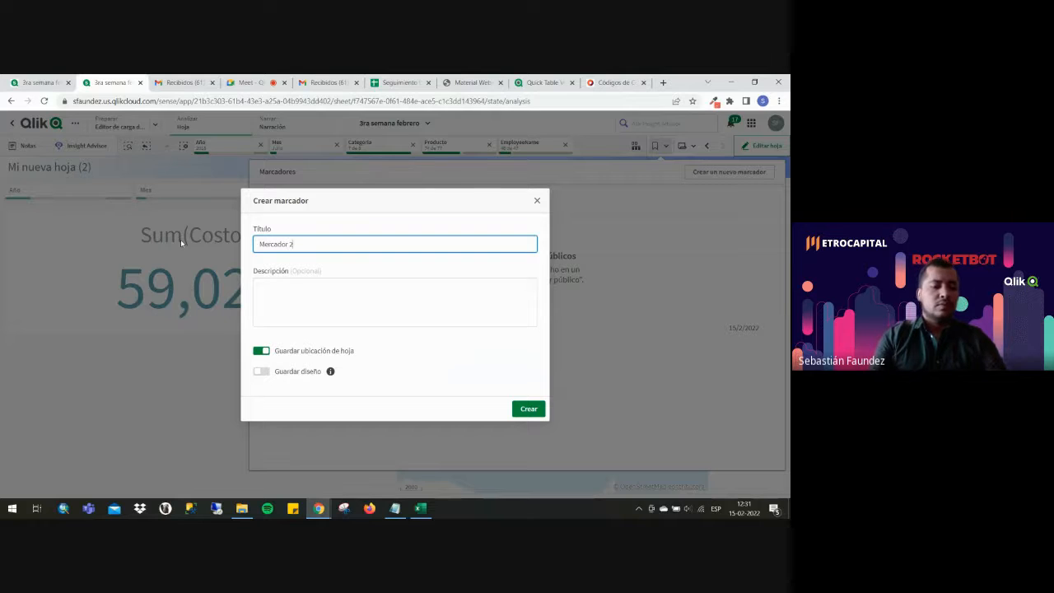
pyautogui.write('Mercador 2')
pyautogui.click(529, 409)
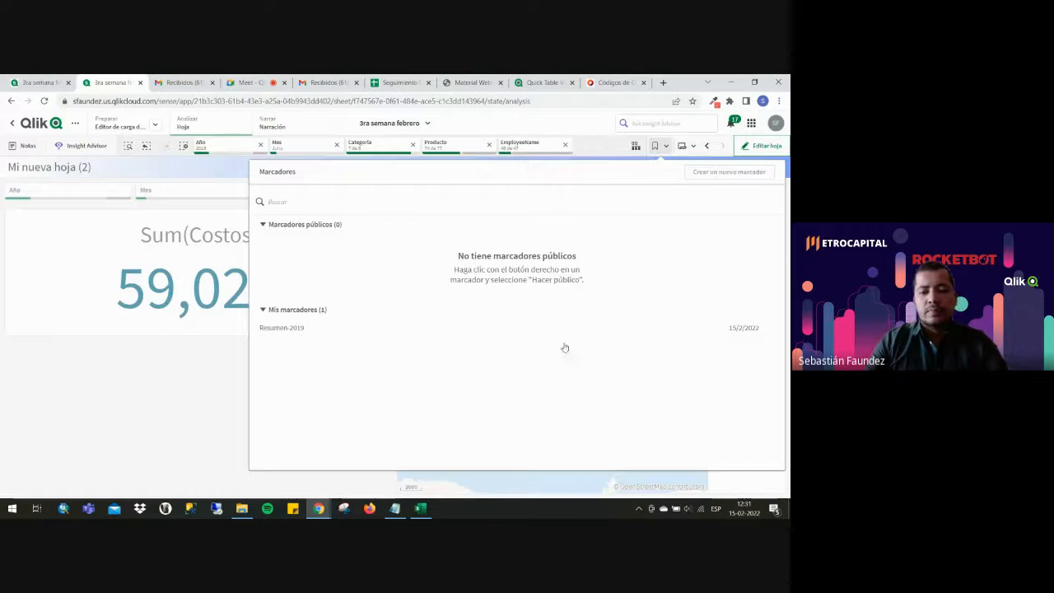
pyautogui.click(756, 374)
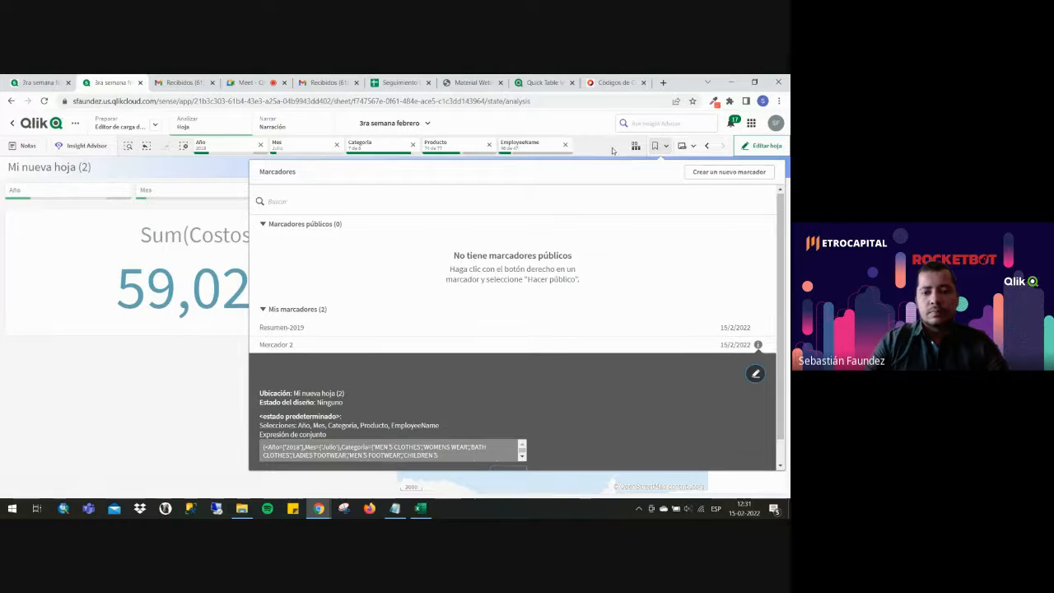
pyautogui.click(616, 151)
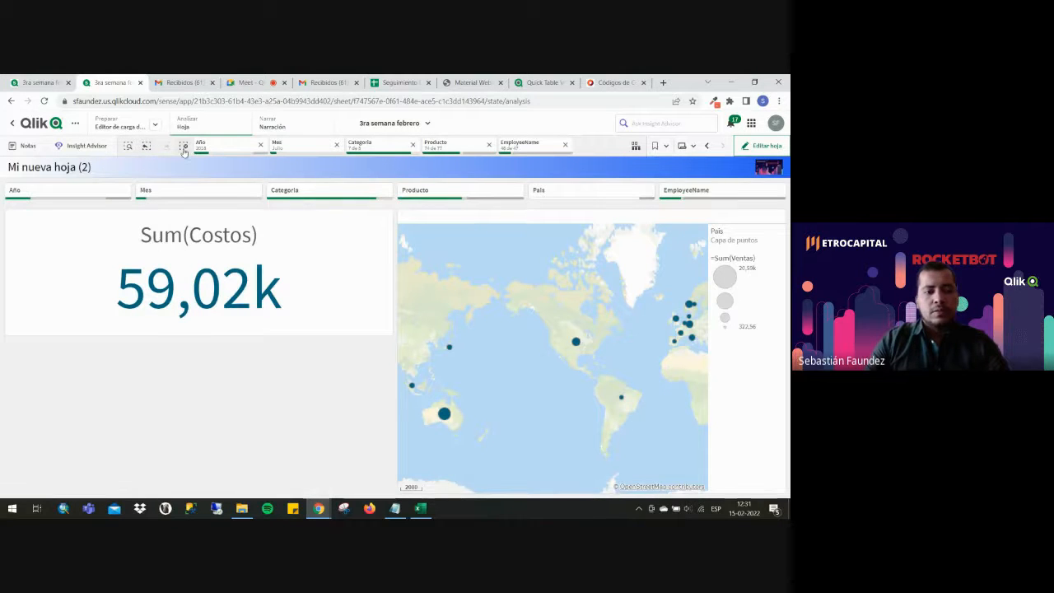
# Clear all selections, then reopen the 3ra semana febrero app at its sheet Mi nueva hoja.
pyautogui.click(41, 80)
pyautogui.click(100, 83)
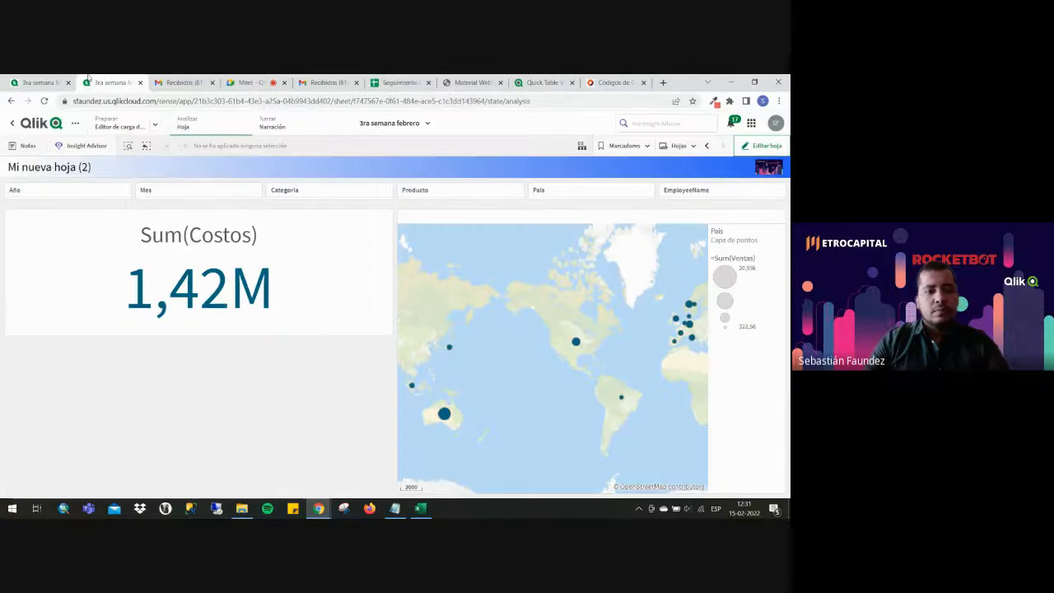
pyautogui.click(46, 125)
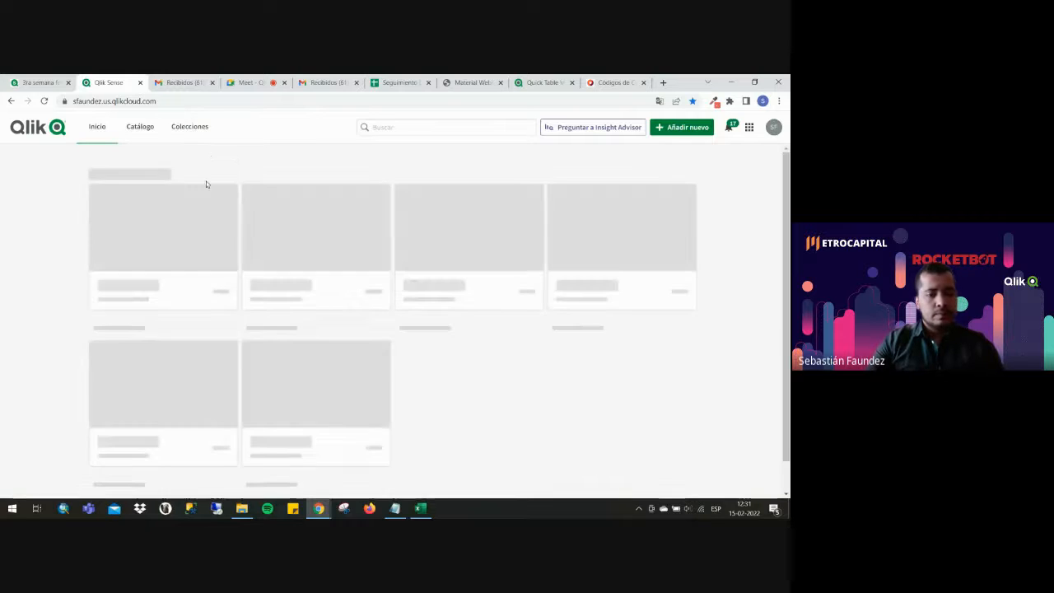
pyautogui.moveTo(156, 319)
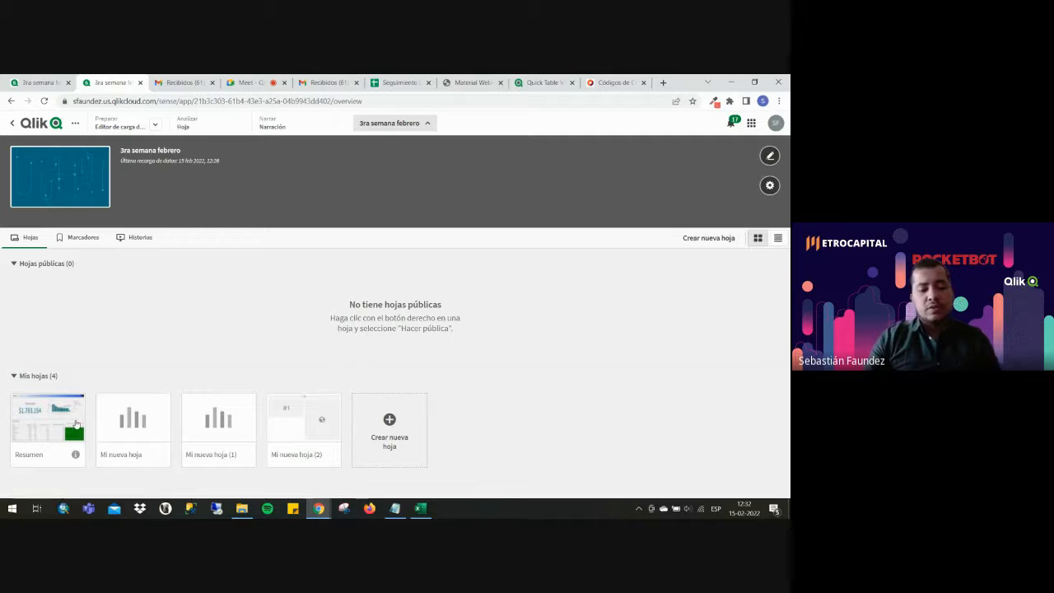
pyautogui.click(143, 430)
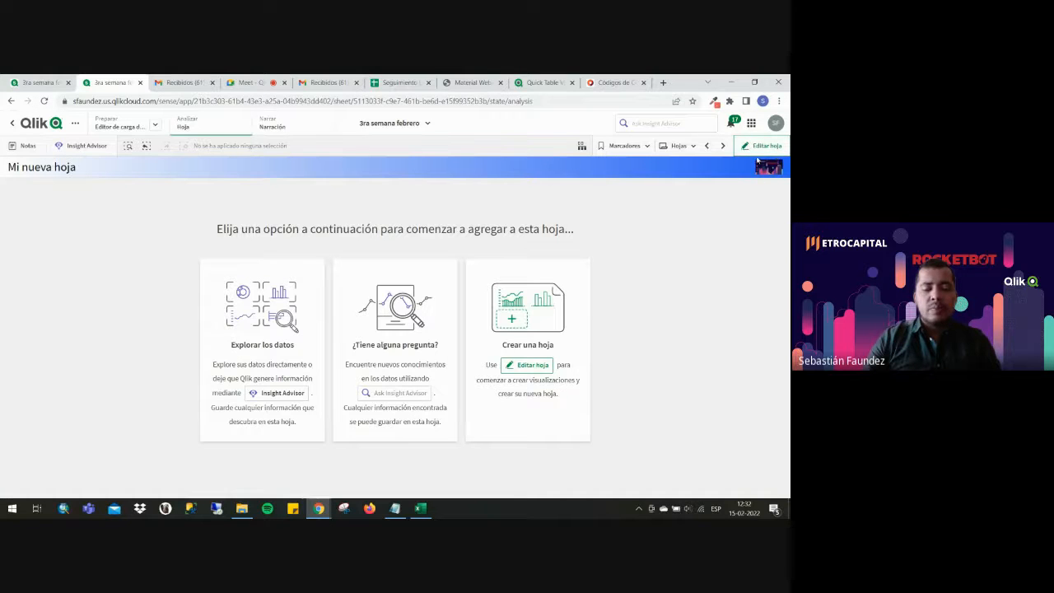
# Apply the saved bookmark Resumen-2019, followed by the bookmark Mercador 2.
pyautogui.click(626, 146)
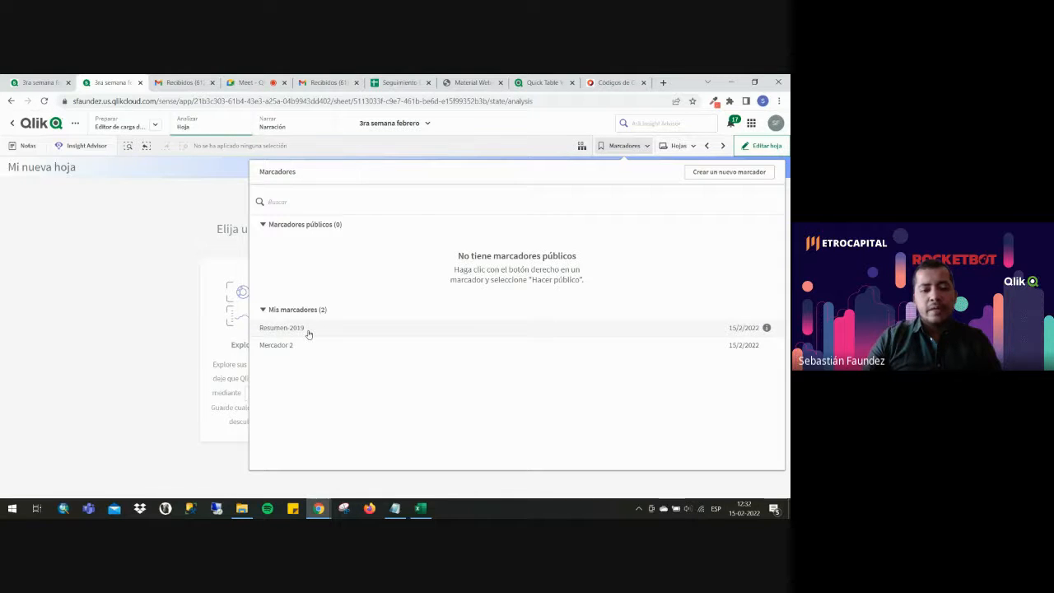
pyautogui.click(308, 329)
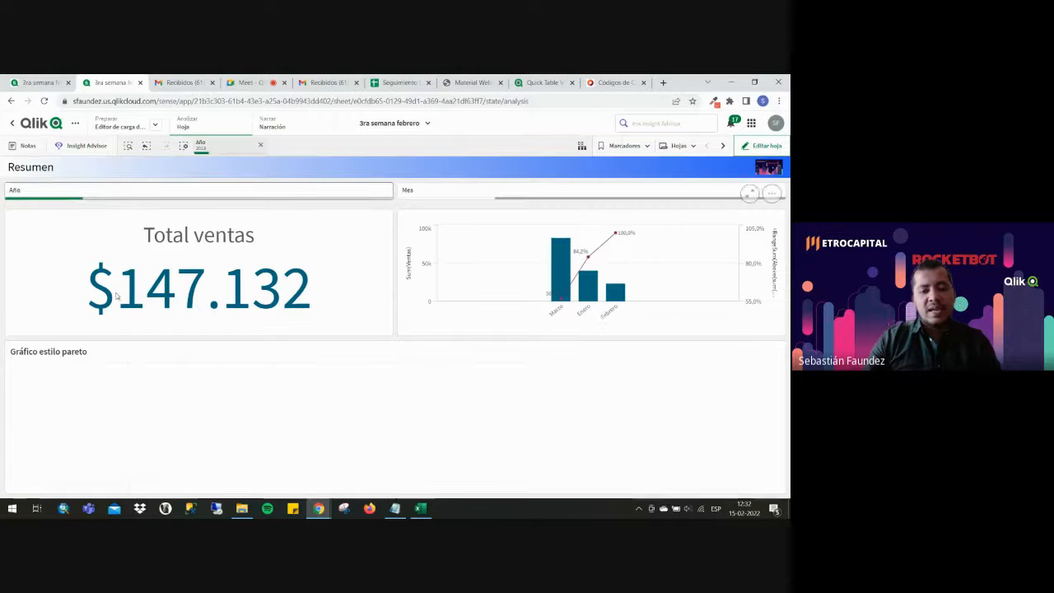
pyautogui.click(625, 147)
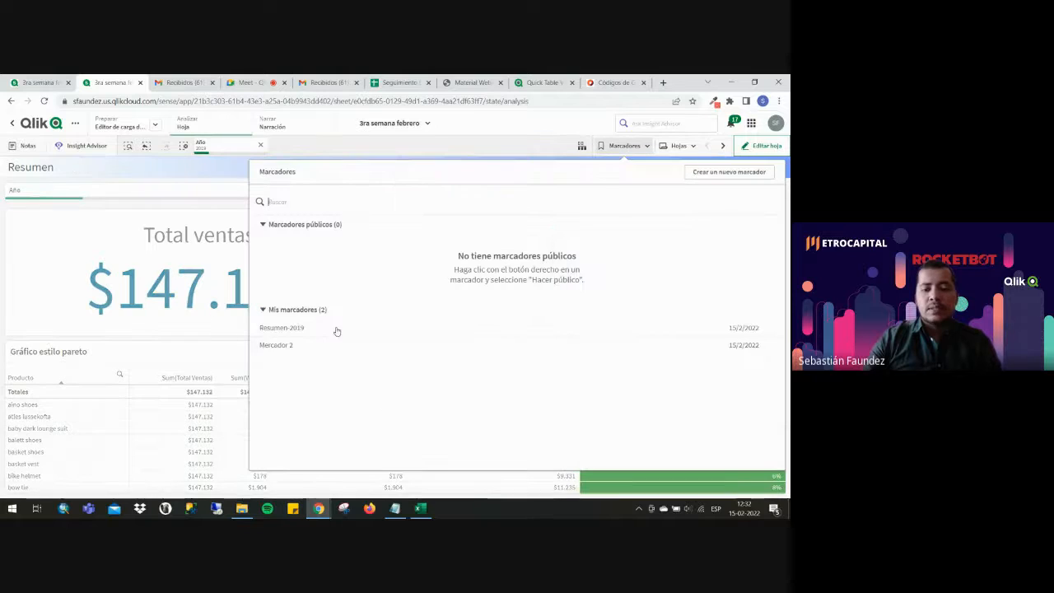
pyautogui.click(276, 347)
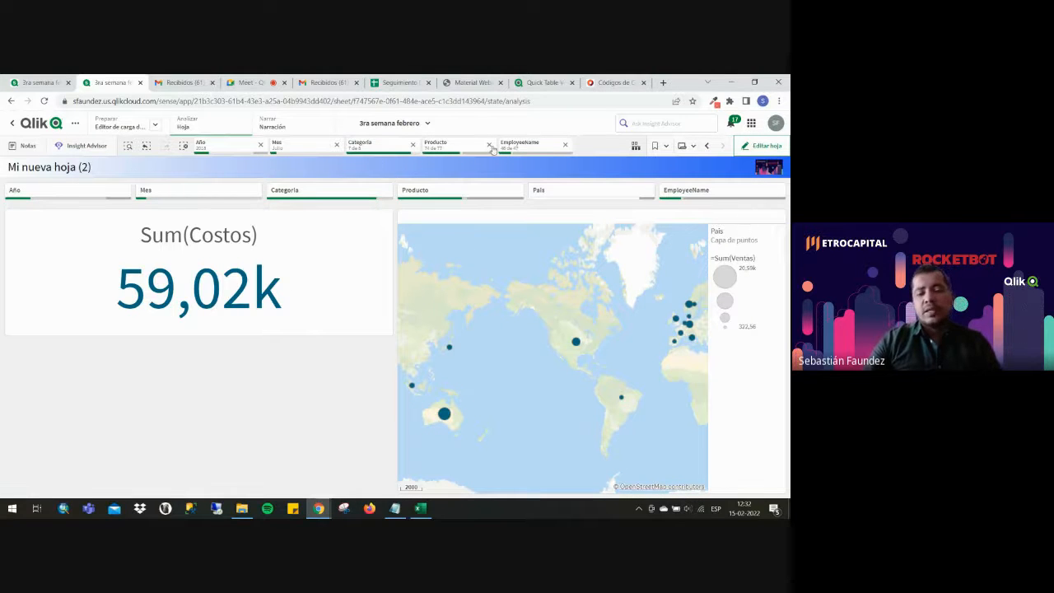
# Clear all bookmark selections and filter the sheet by year 2019.
pyautogui.click(658, 146)
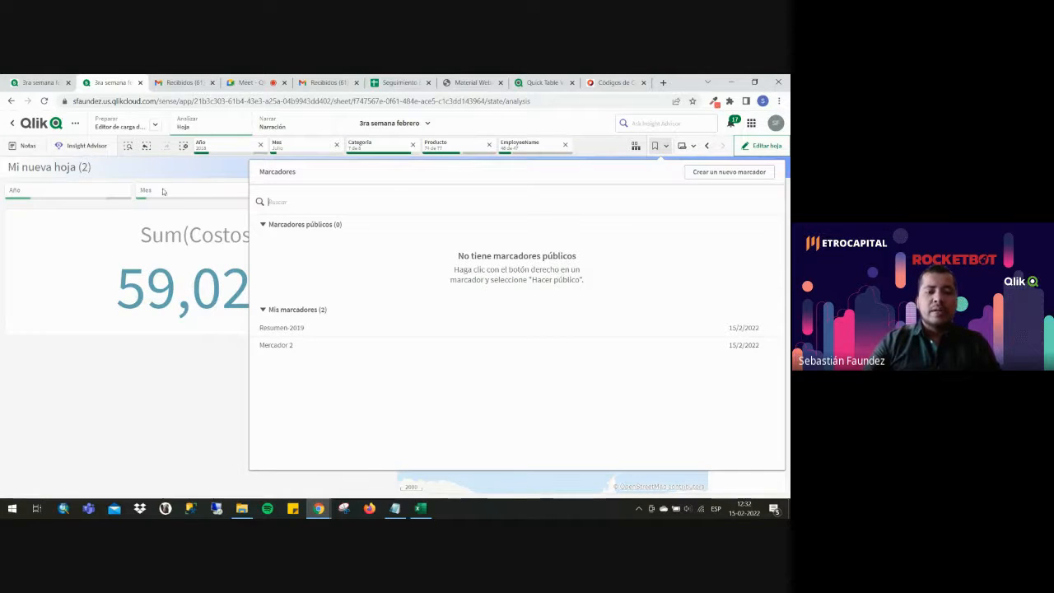
pyautogui.click(175, 160)
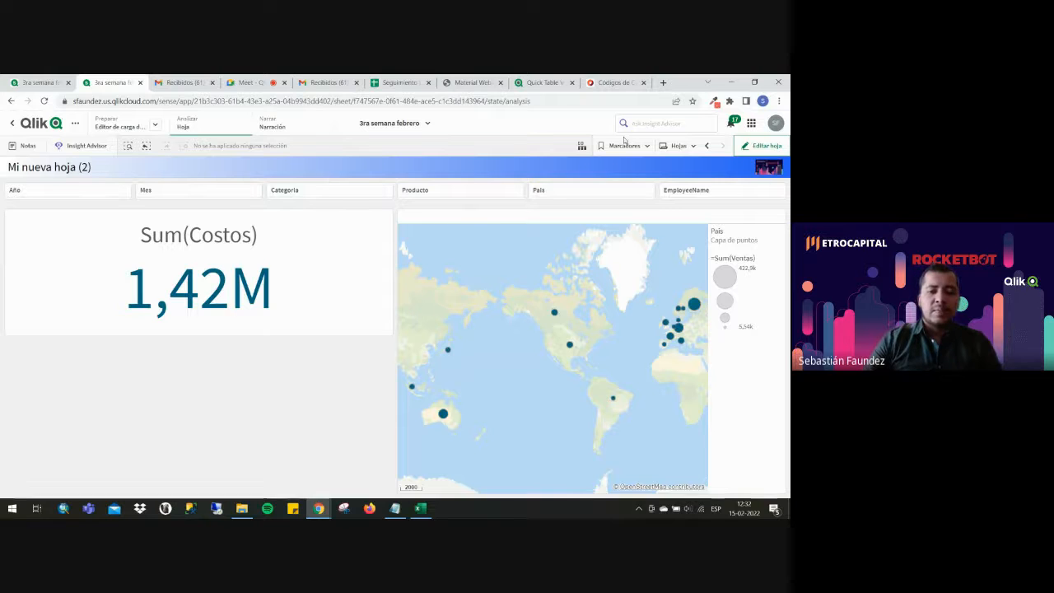
pyautogui.click(455, 193)
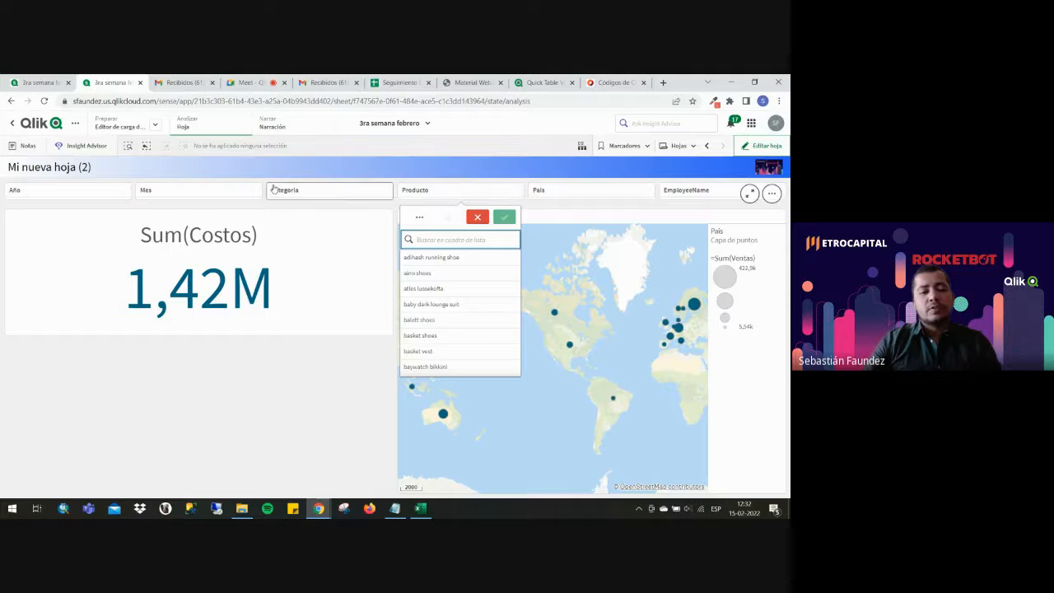
pyautogui.click(72, 197)
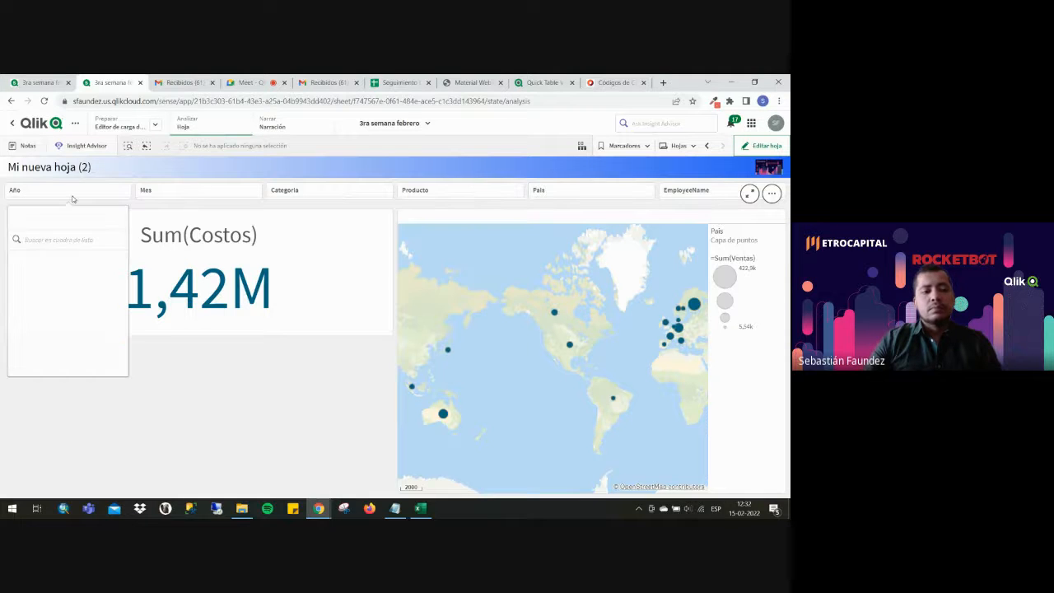
pyautogui.click(101, 320)
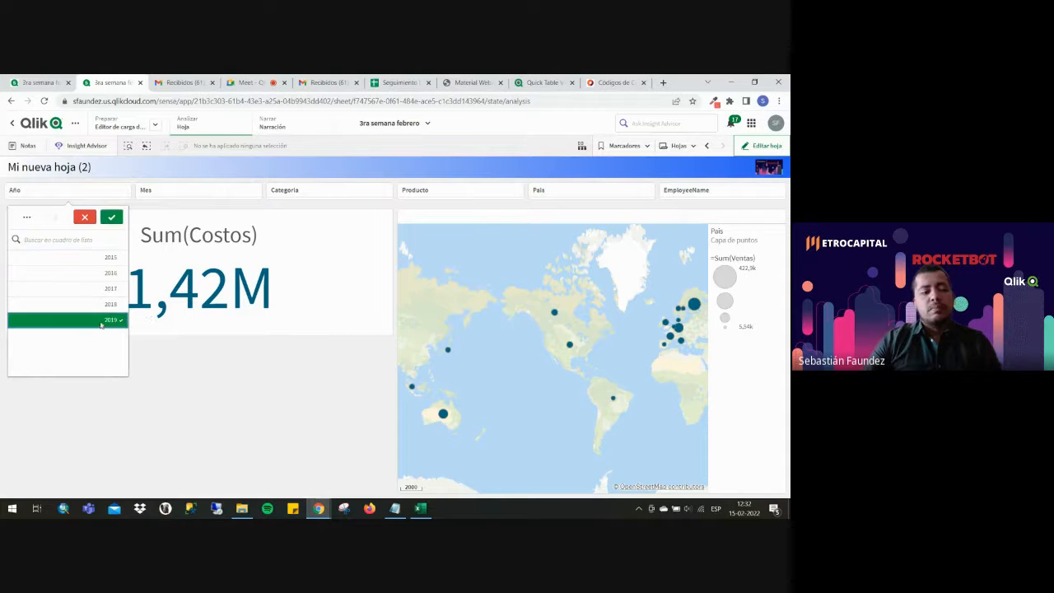
pyautogui.click(326, 168)
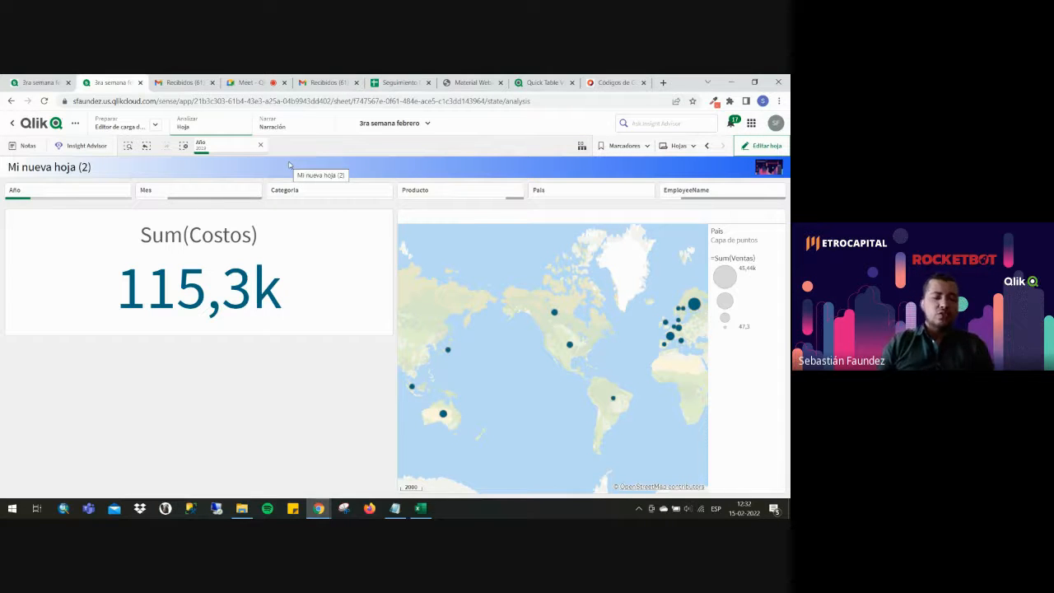
# Configure the Año field to always keep one selected value, save the setting and finish editing the sheet.
pyautogui.click(761, 145)
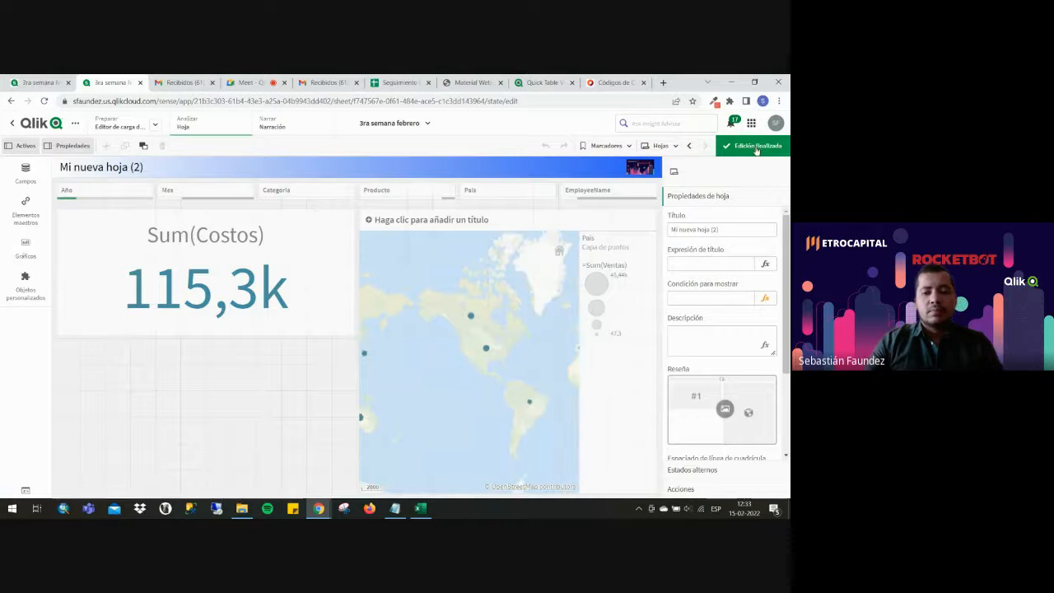
pyautogui.click(761, 145)
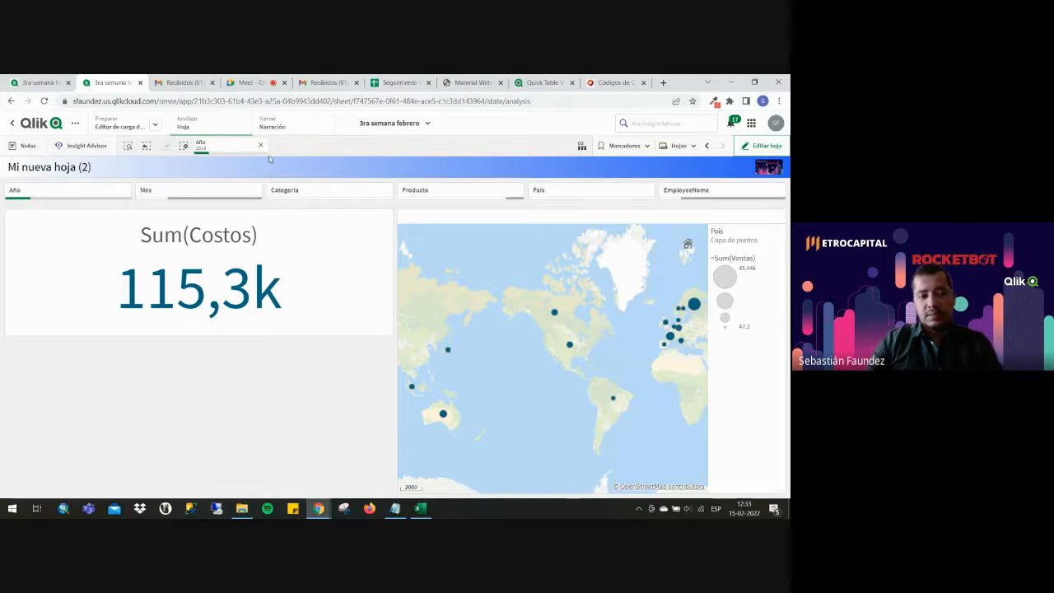
pyautogui.click(761, 145)
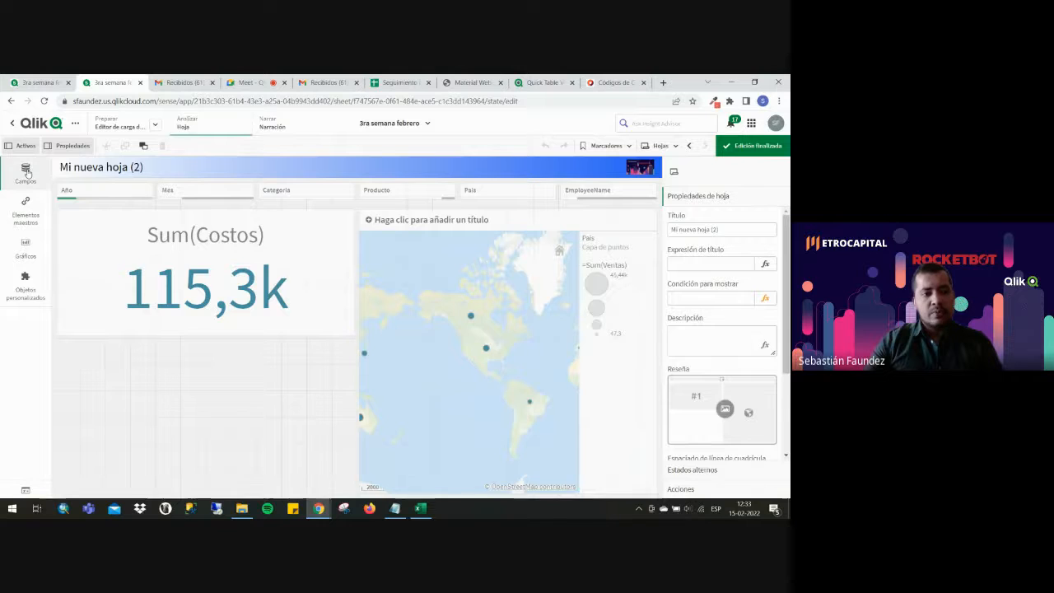
pyautogui.click(26, 171)
pyautogui.scroll(-4, 94, 446)
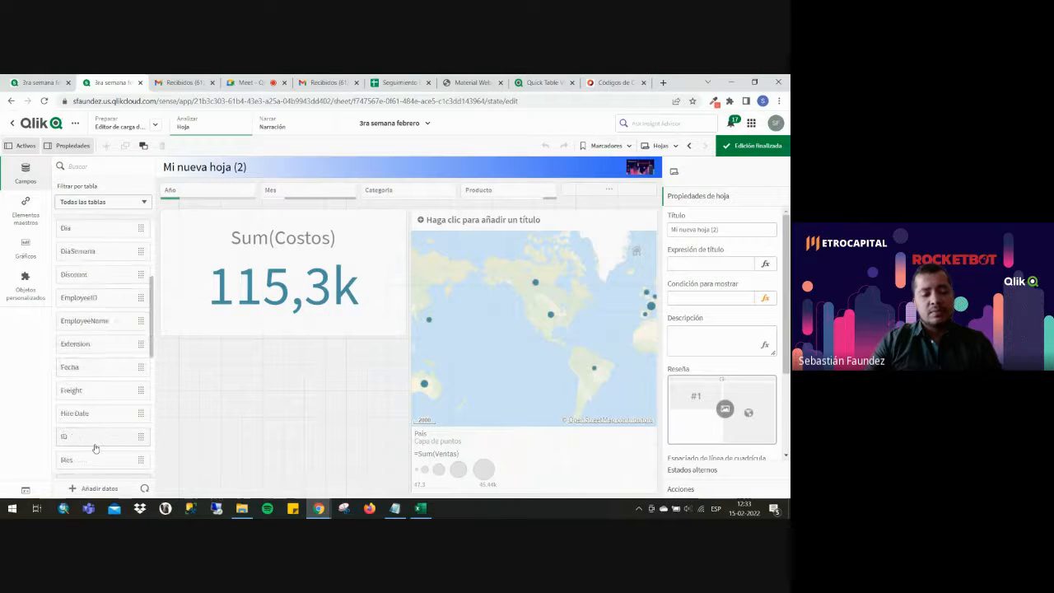
pyautogui.scroll(5, 103, 447)
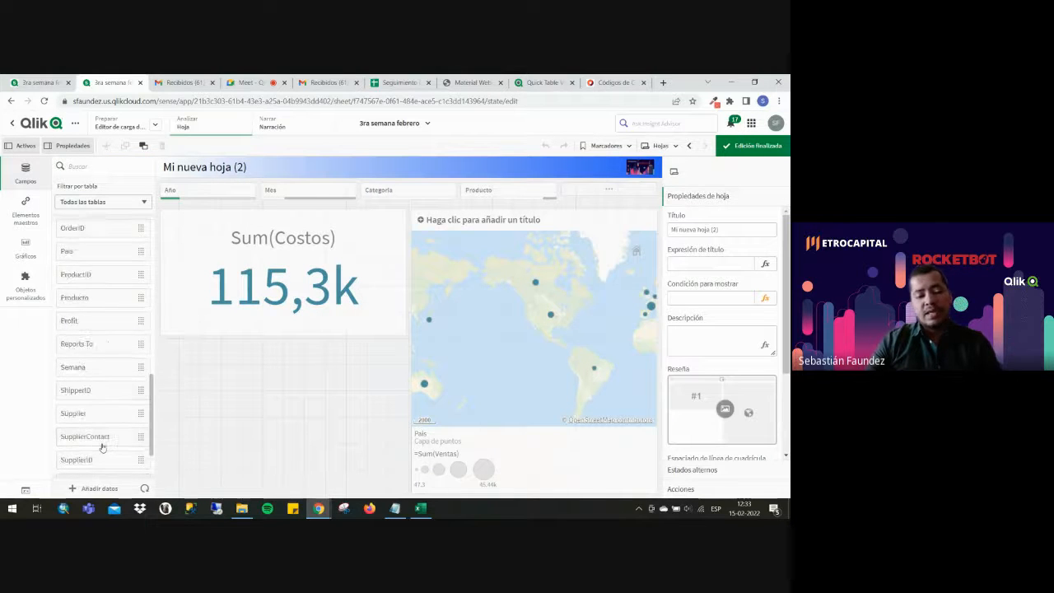
pyautogui.rightClick(69, 229)
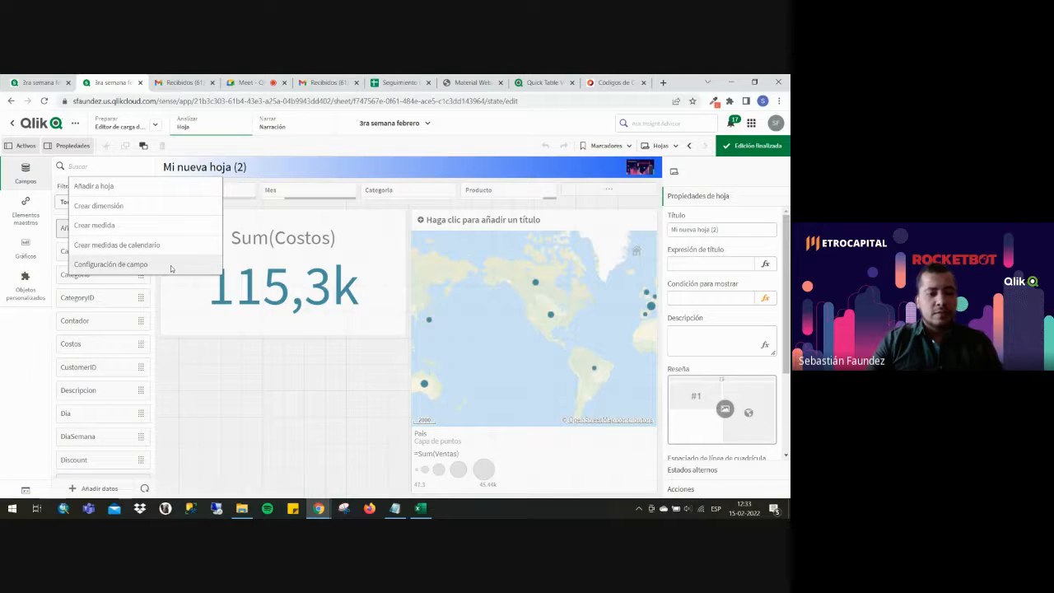
pyautogui.click(173, 264)
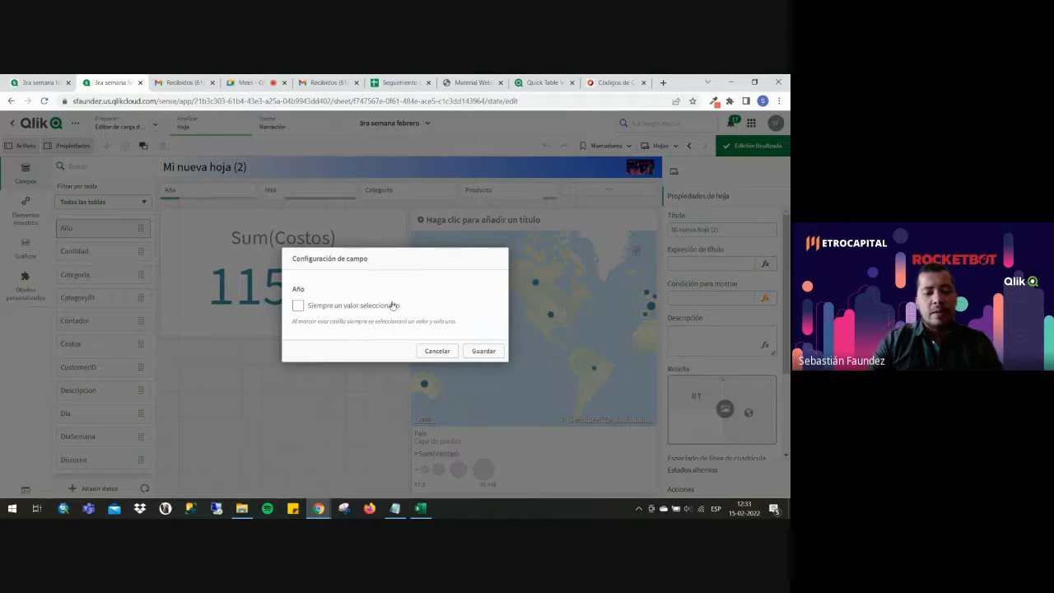
pyautogui.click(298, 305)
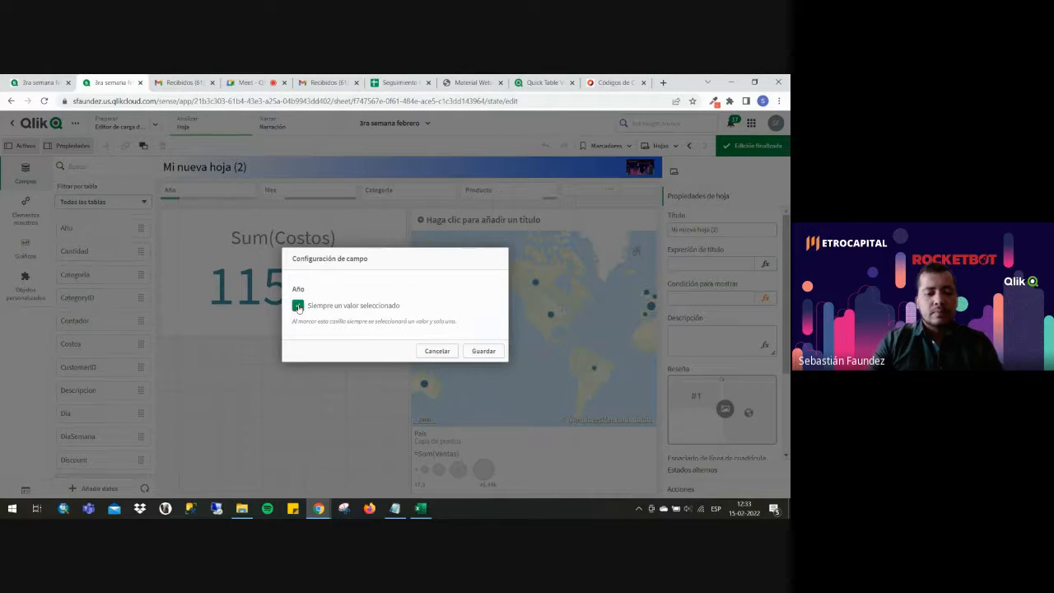
pyautogui.click(485, 351)
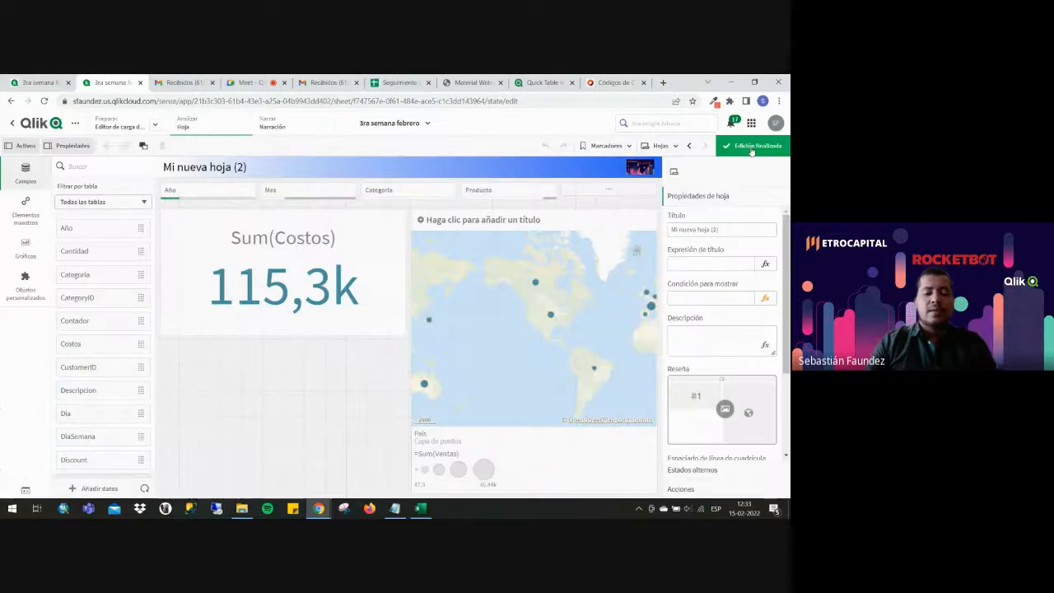
pyautogui.click(750, 147)
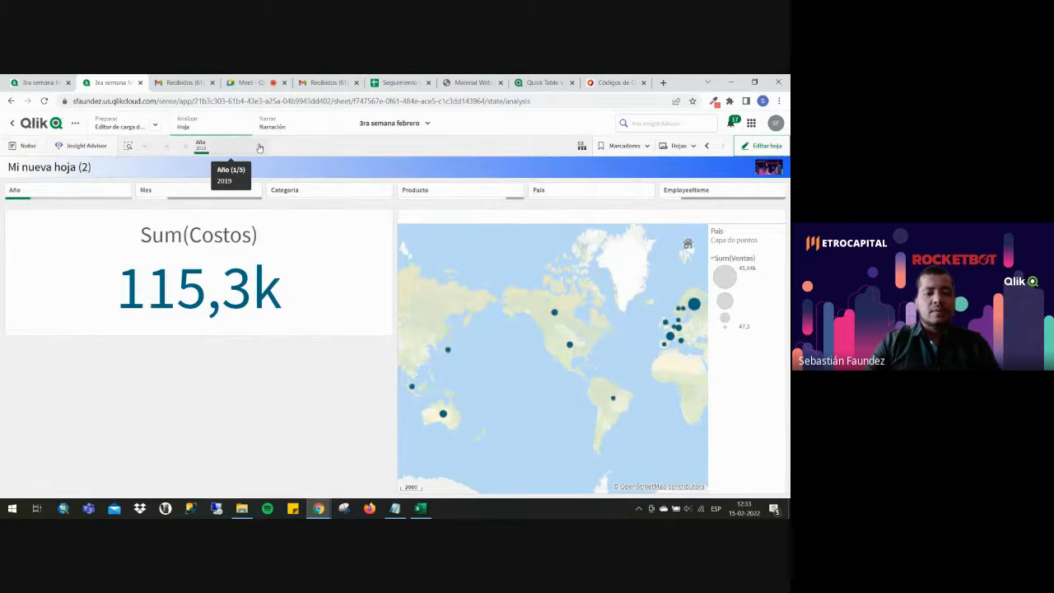
# Try to select the years 2015 through 2018 together in the current Año selection.
pyautogui.click(260, 147)
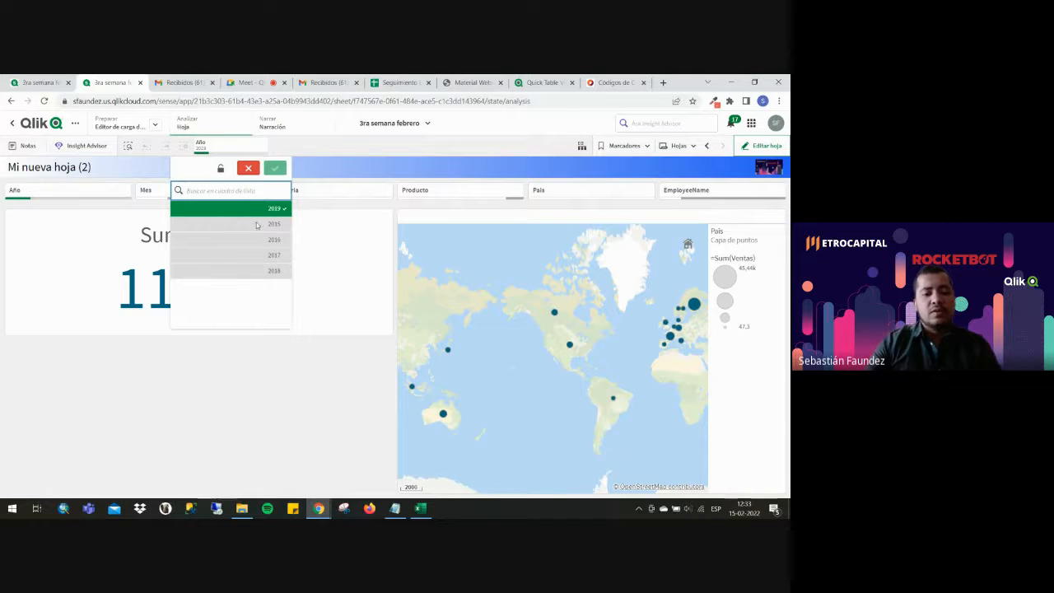
pyautogui.moveTo(254, 224); pyautogui.dragTo(240, 286)
pyautogui.click(275, 168)
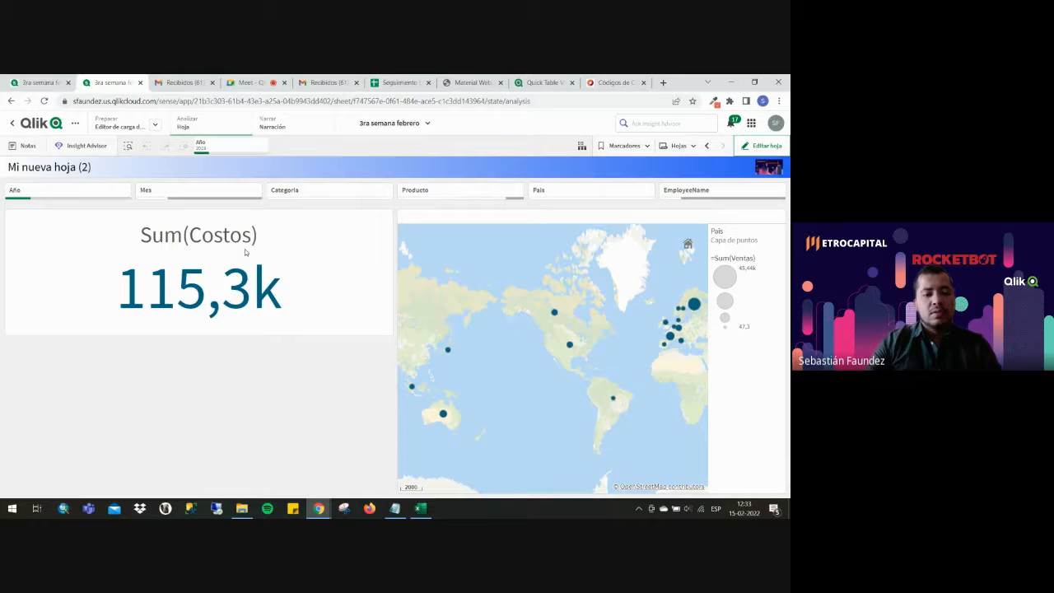
# Set the Año selection to 2017 and reopen its list of years.
pyautogui.click(206, 146)
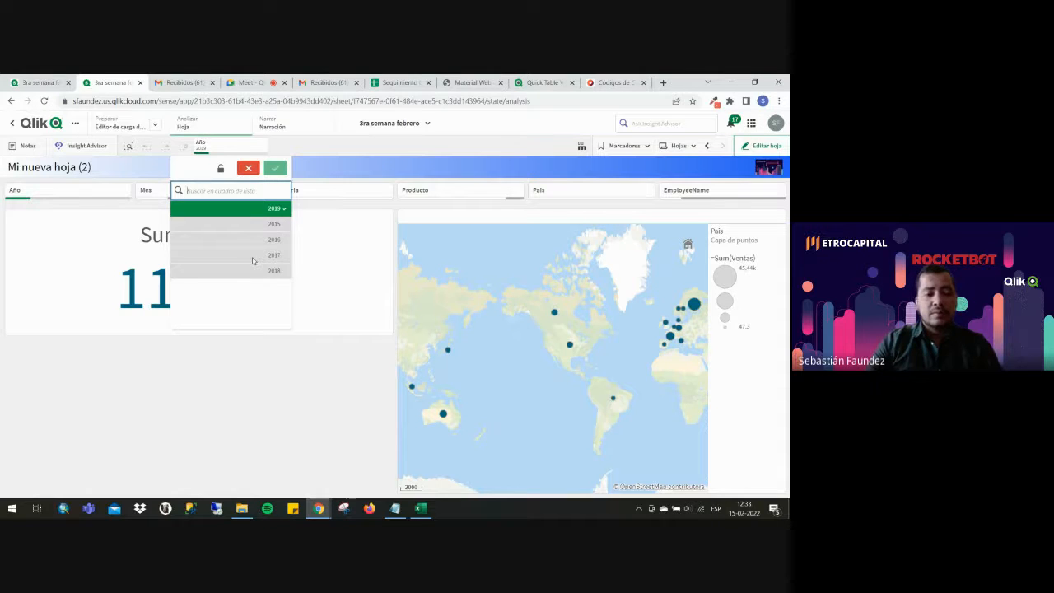
pyautogui.click(278, 256)
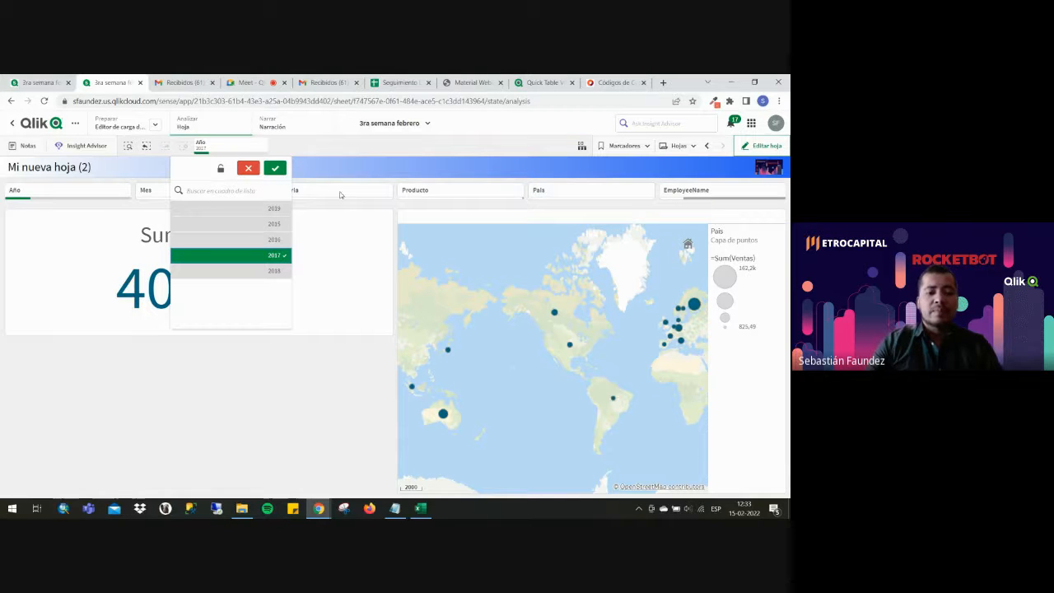
pyautogui.click(346, 168)
pyautogui.click(212, 152)
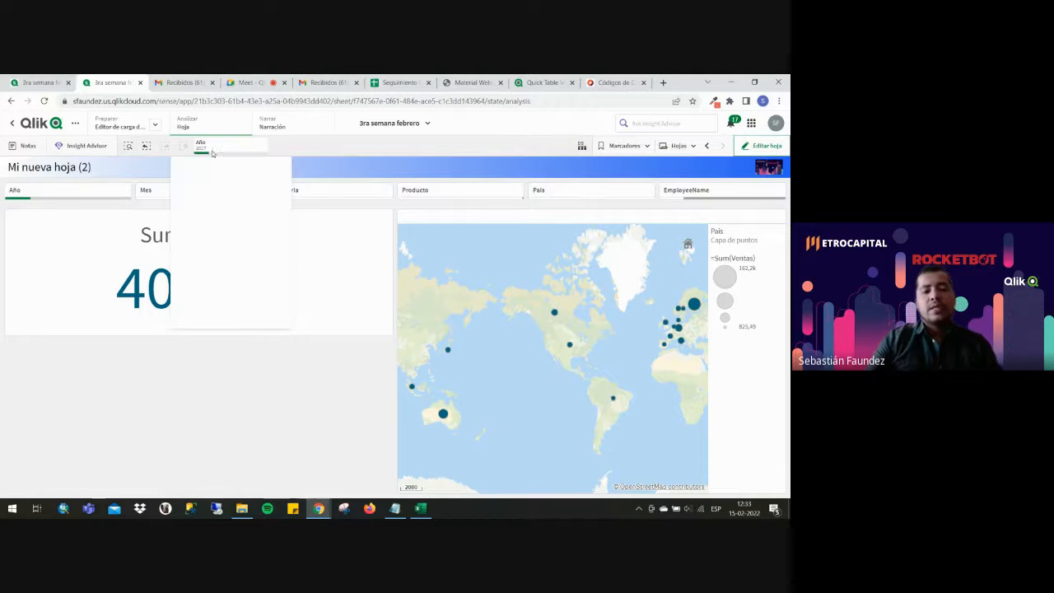
# Switch the Año selection one year at a time between 2019 and 2015, and finish with 2016 selected.
pyautogui.click(255, 272)
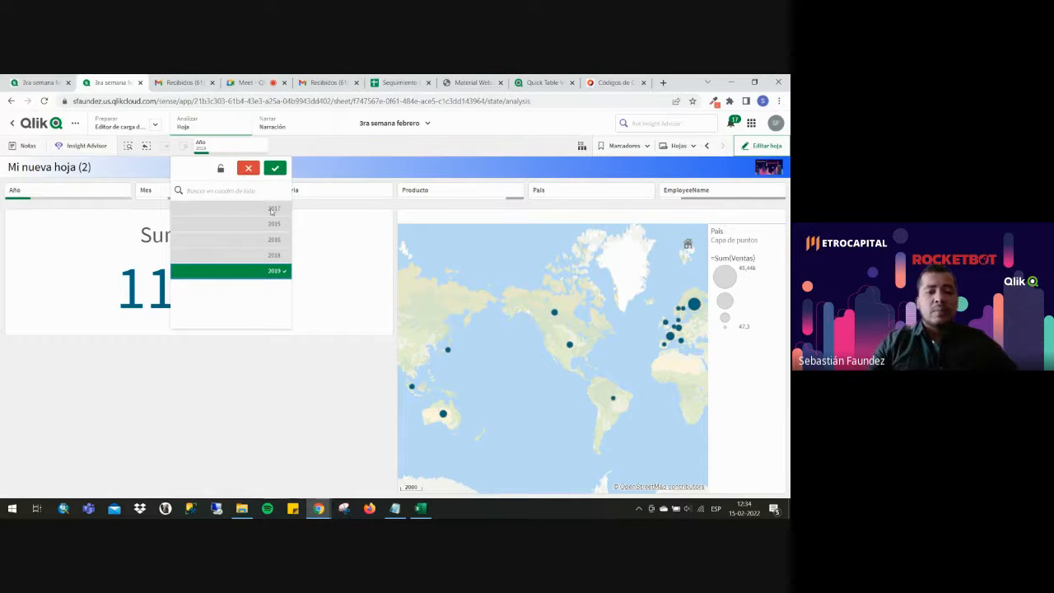
pyautogui.click(275, 168)
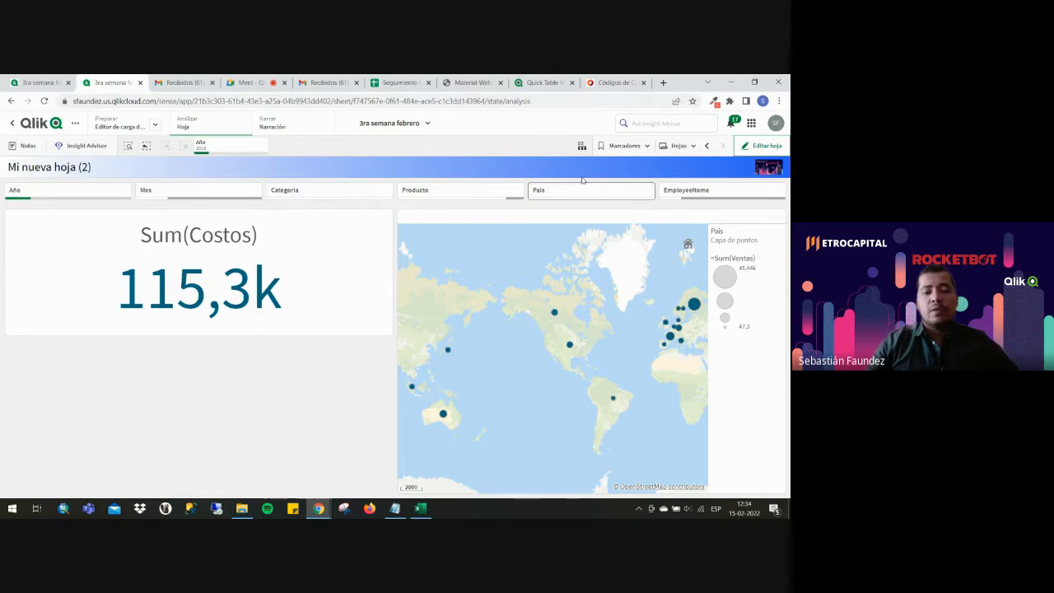
pyautogui.click(200, 145)
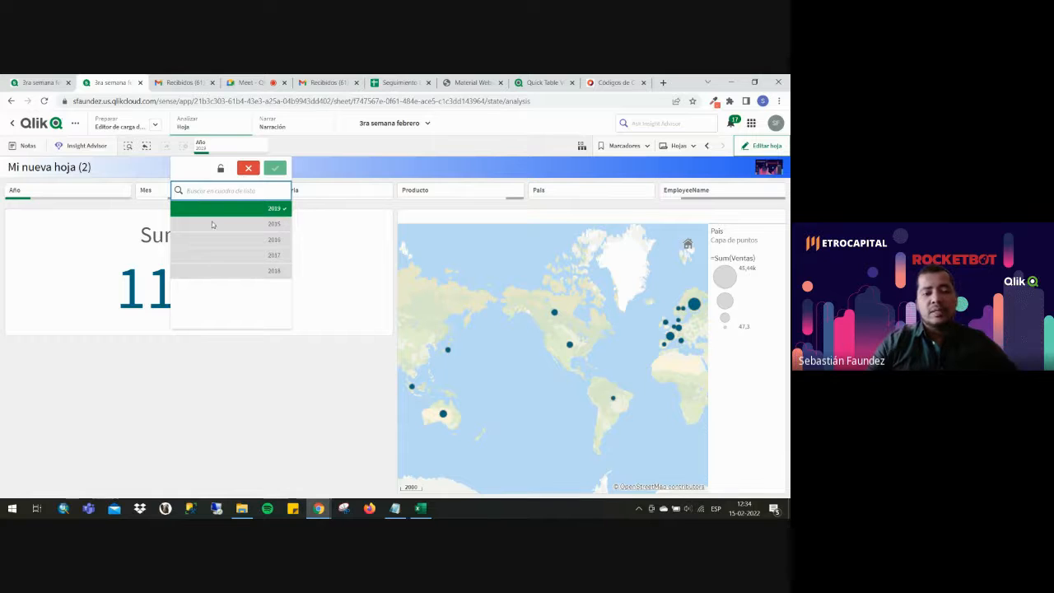
pyautogui.click(271, 225)
pyautogui.click(274, 239)
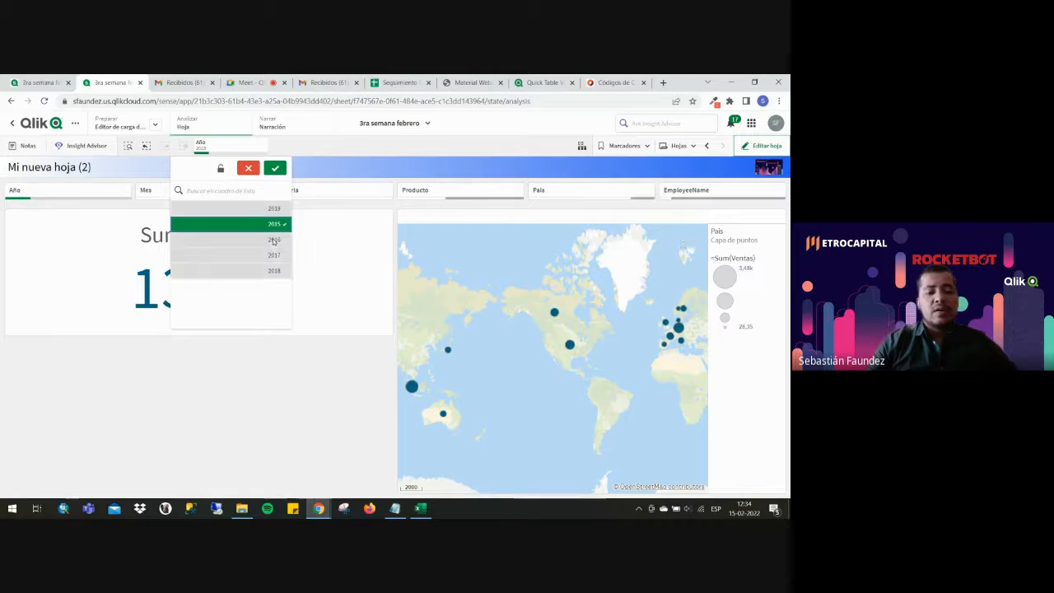
pyautogui.click(265, 211)
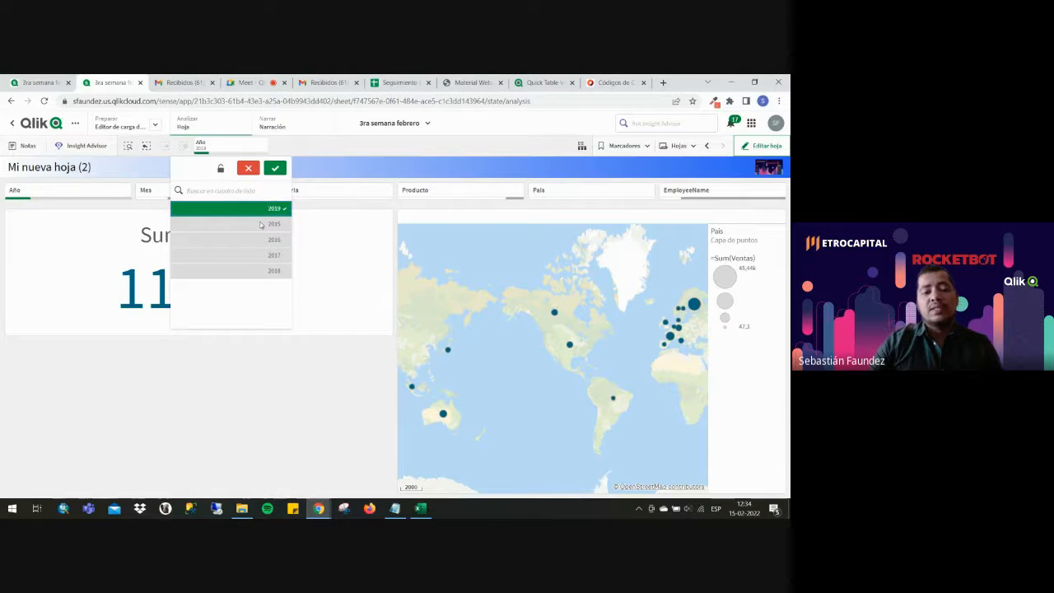
pyautogui.click(262, 225)
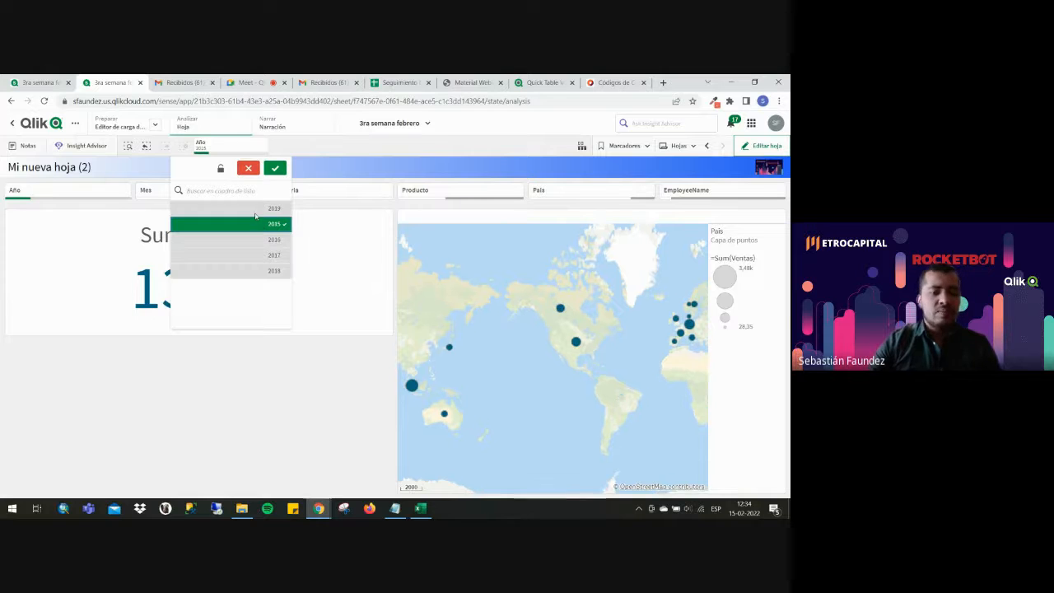
pyautogui.click(276, 240)
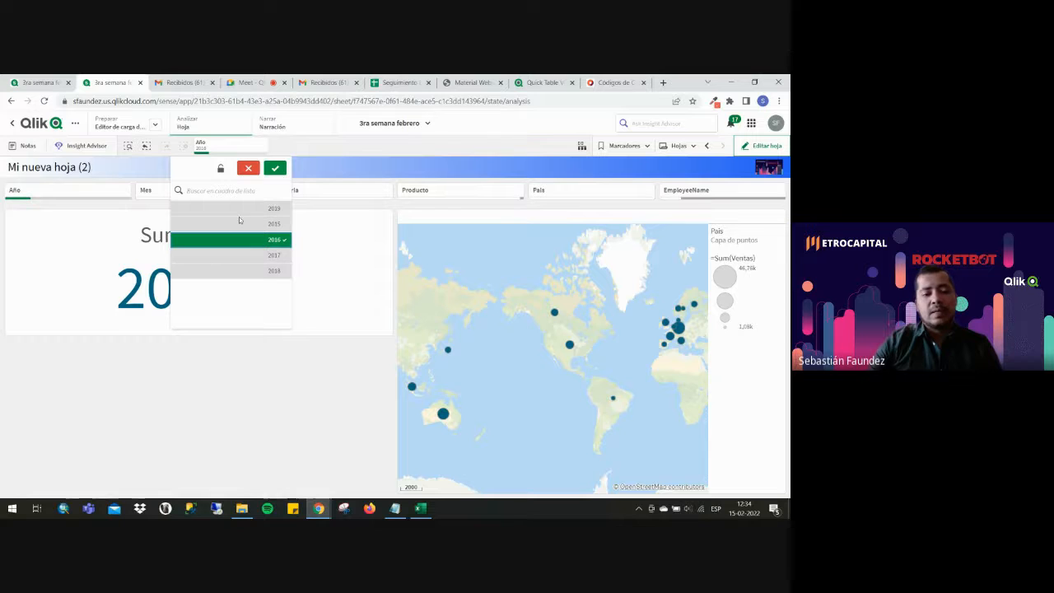
pyautogui.click(319, 166)
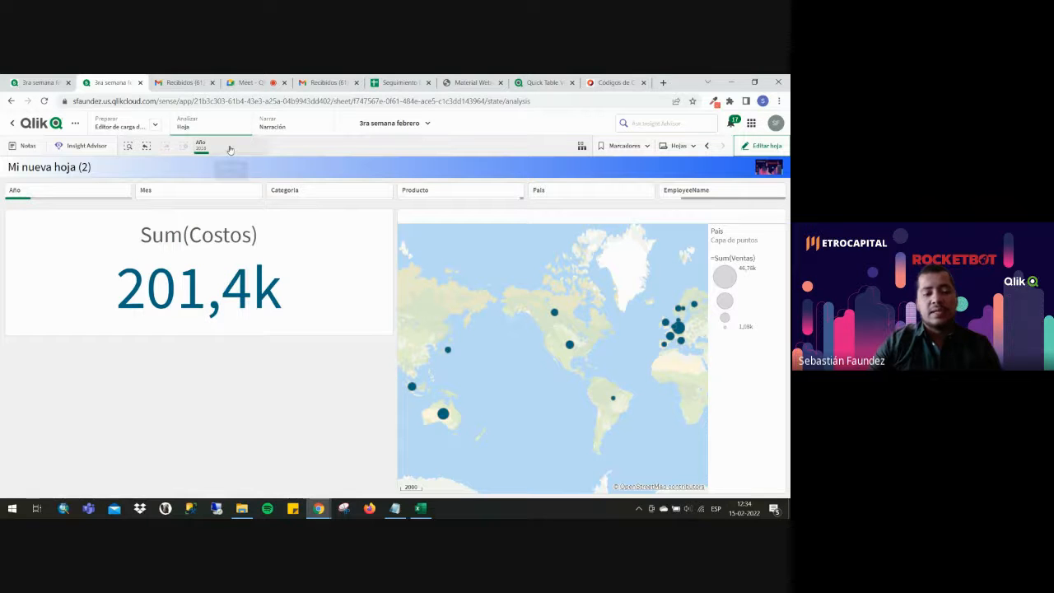
pyautogui.click(761, 145)
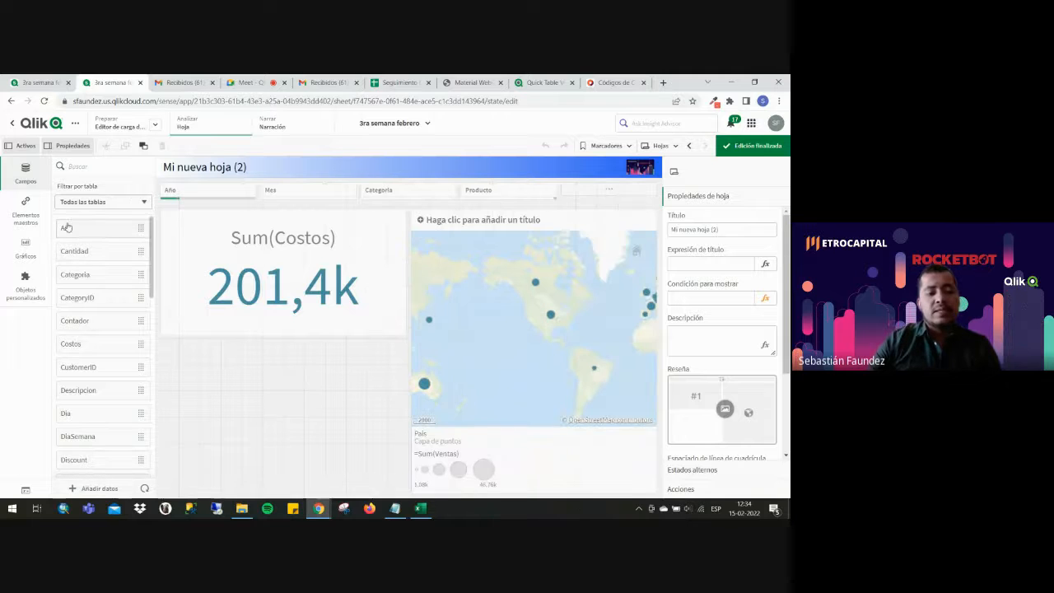
pyautogui.click(67, 227)
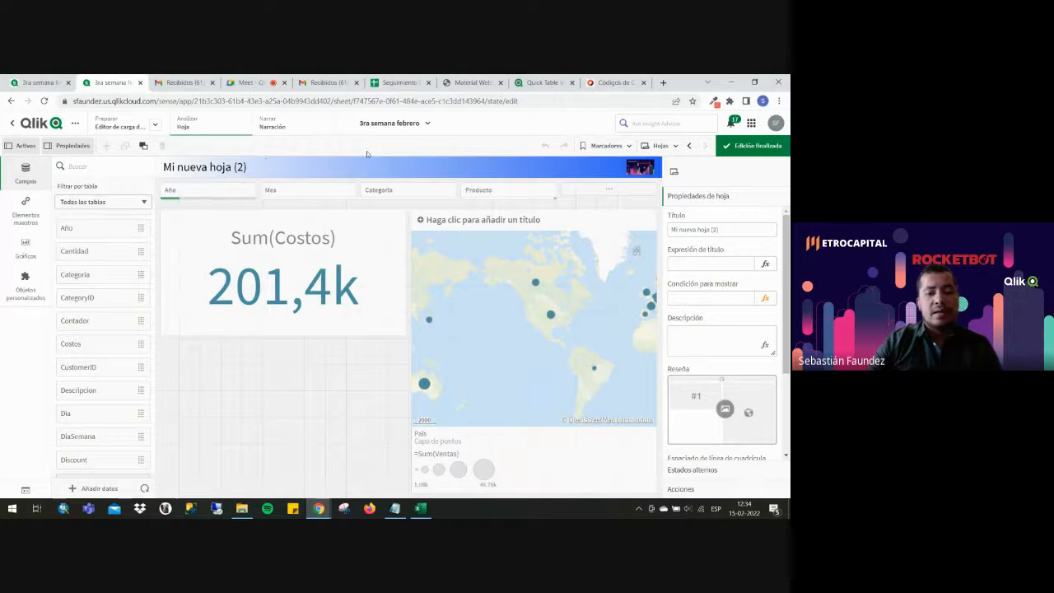
pyautogui.click(753, 146)
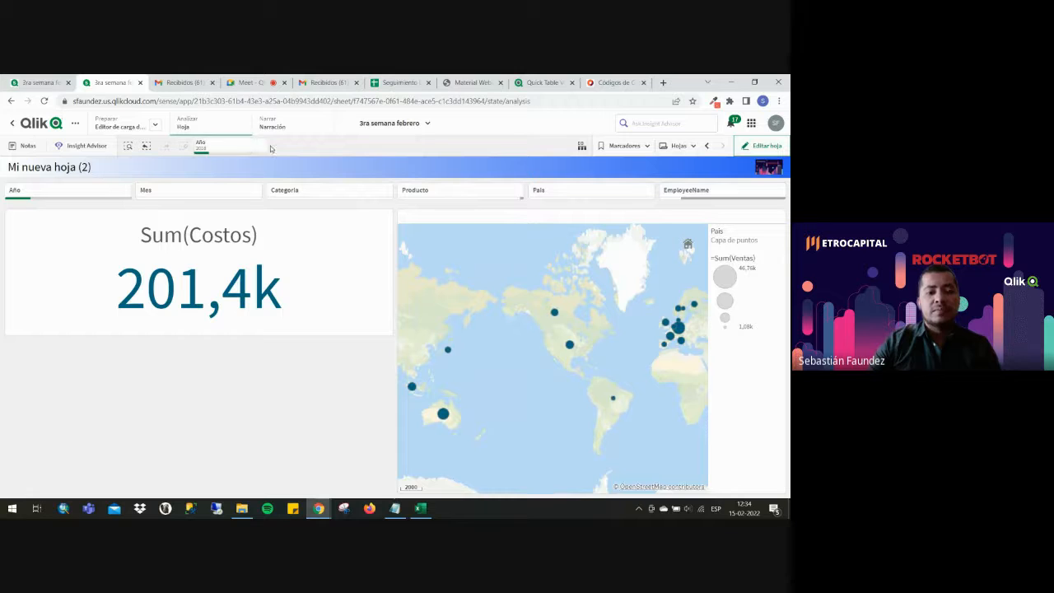
pyautogui.click(268, 146)
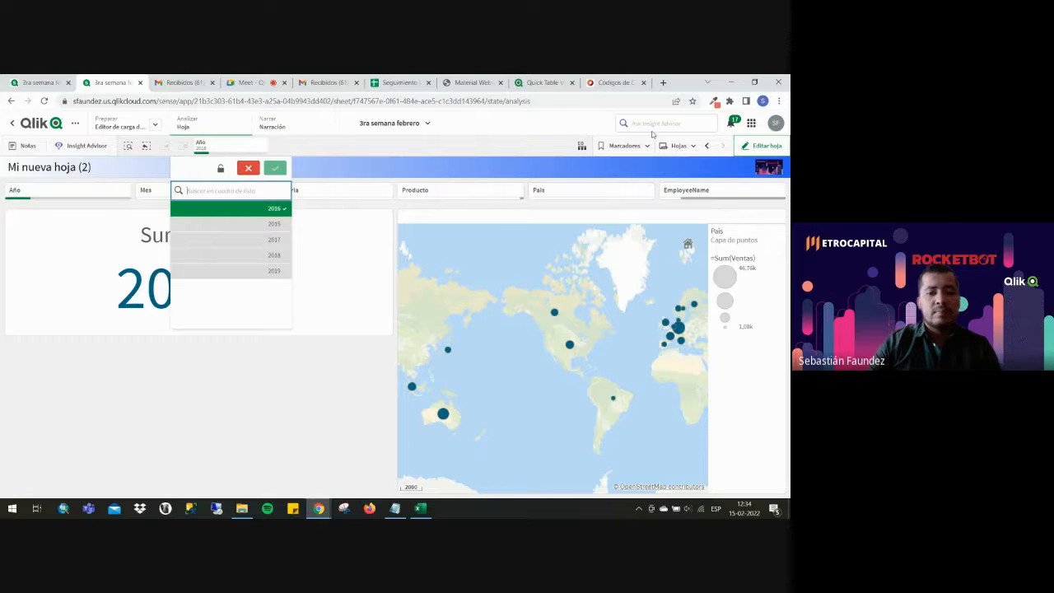
# Turn off the always-one-selected-value setting of the Año field, save it and finish editing the sheet.
pyautogui.click(774, 155)
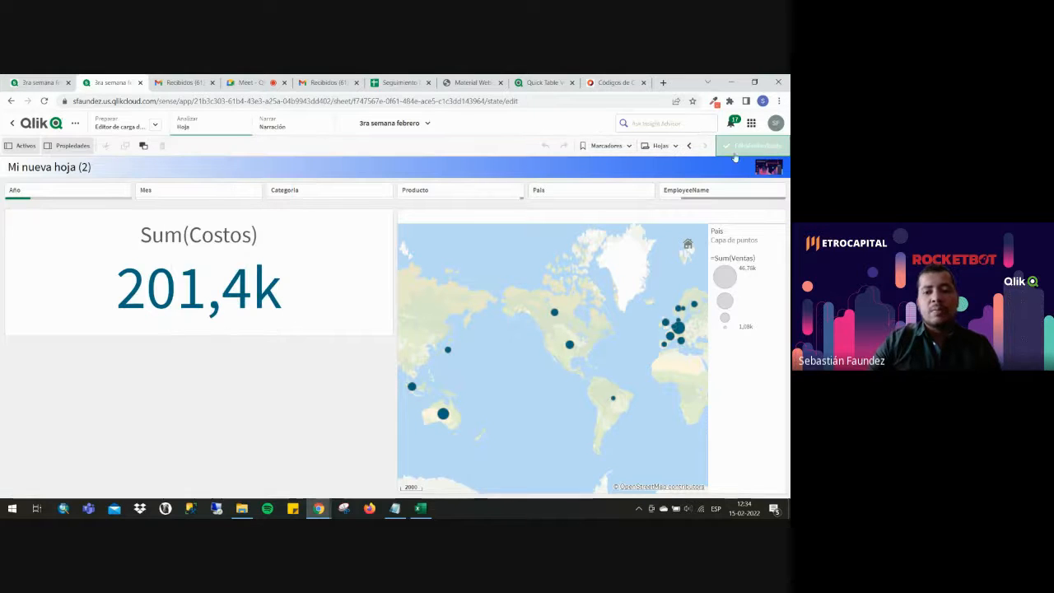
pyautogui.click(770, 150)
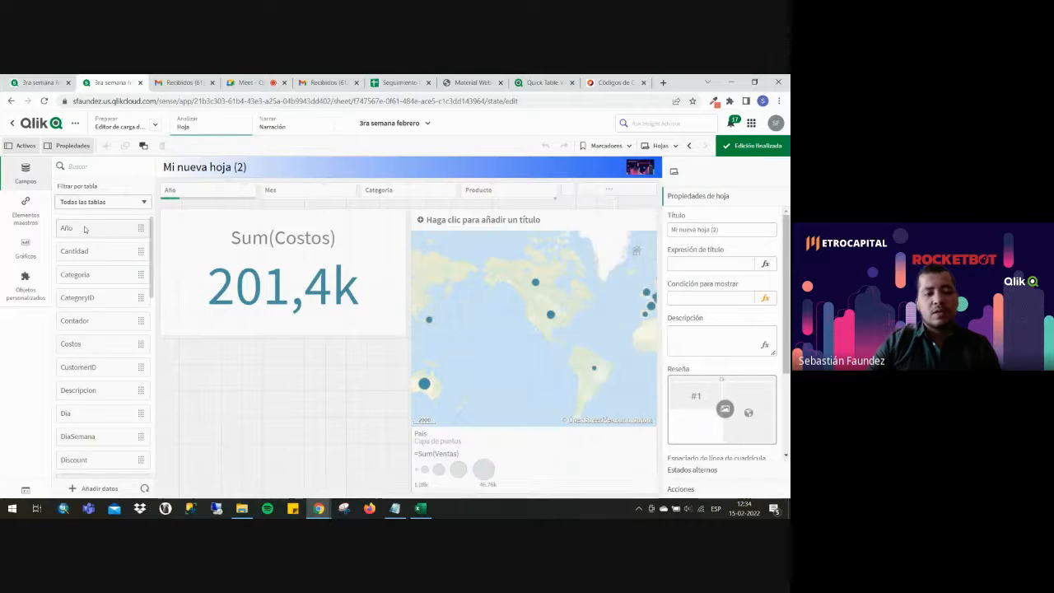
pyautogui.rightClick(85, 227)
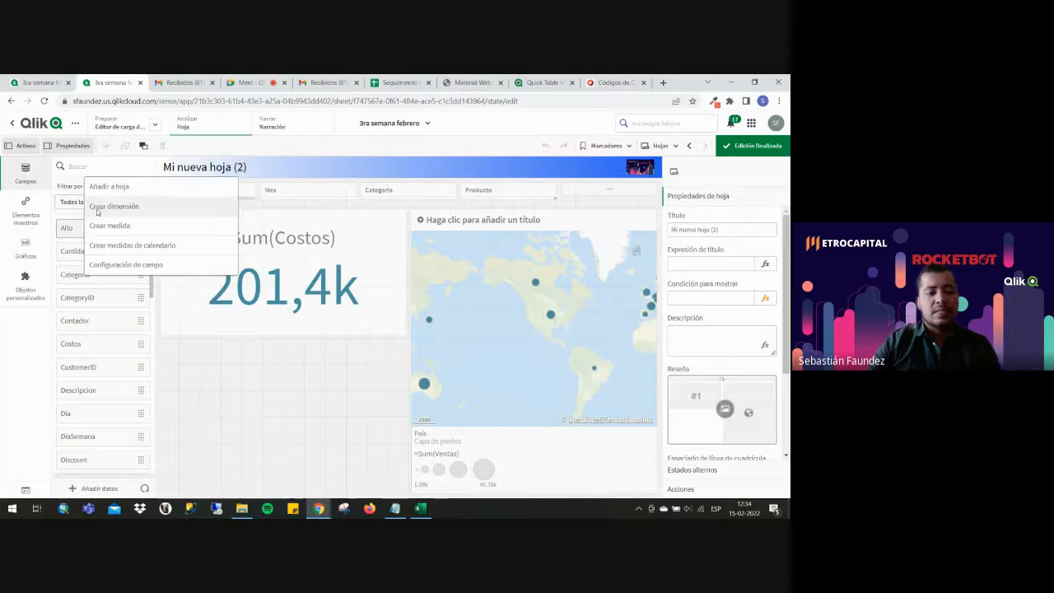
pyautogui.click(115, 264)
pyautogui.click(349, 312)
pyautogui.click(340, 311)
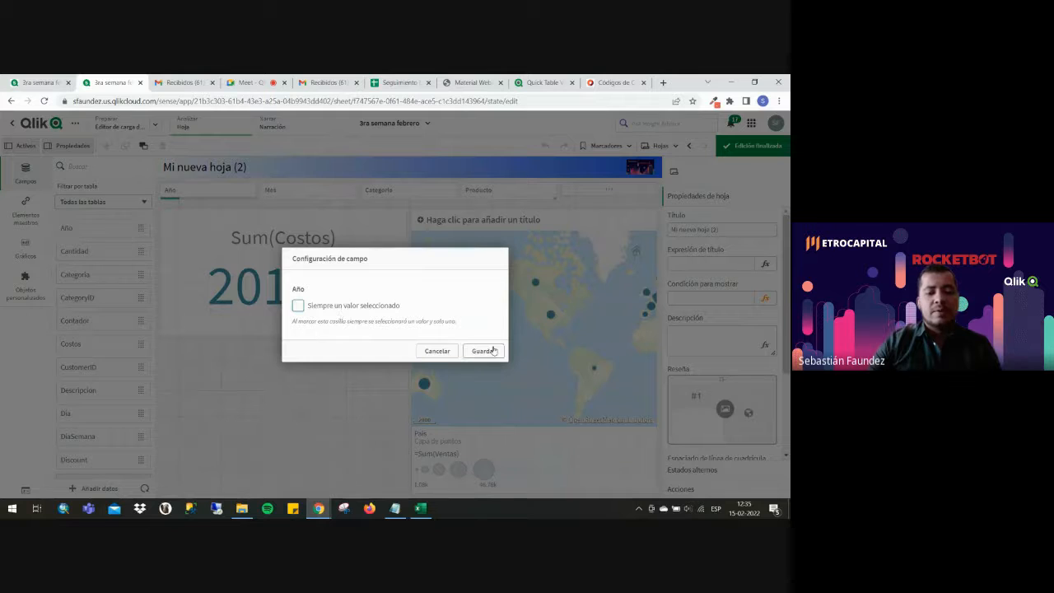
pyautogui.click(439, 350)
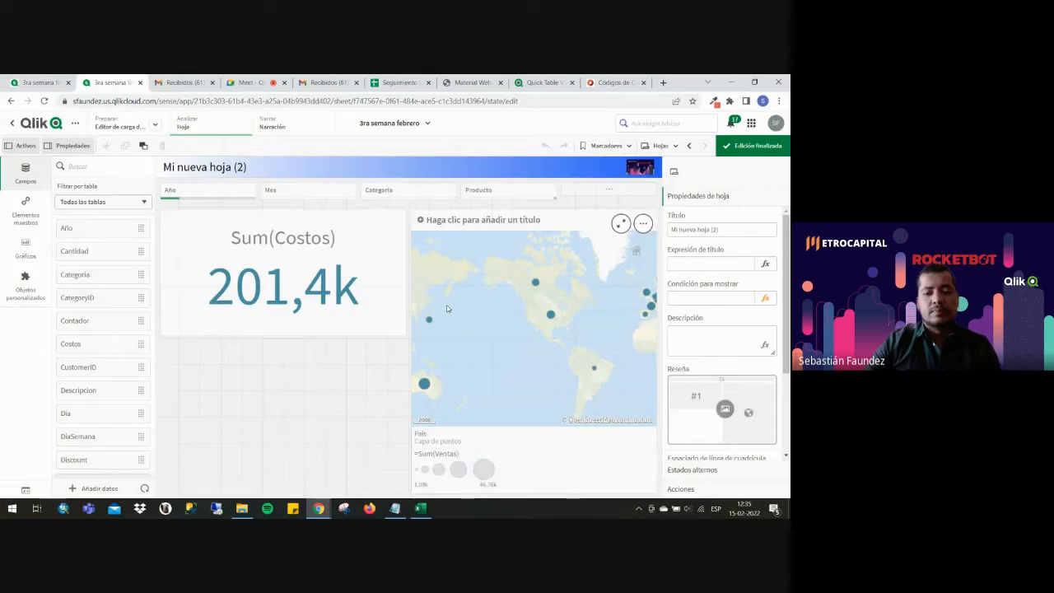
pyautogui.click(768, 150)
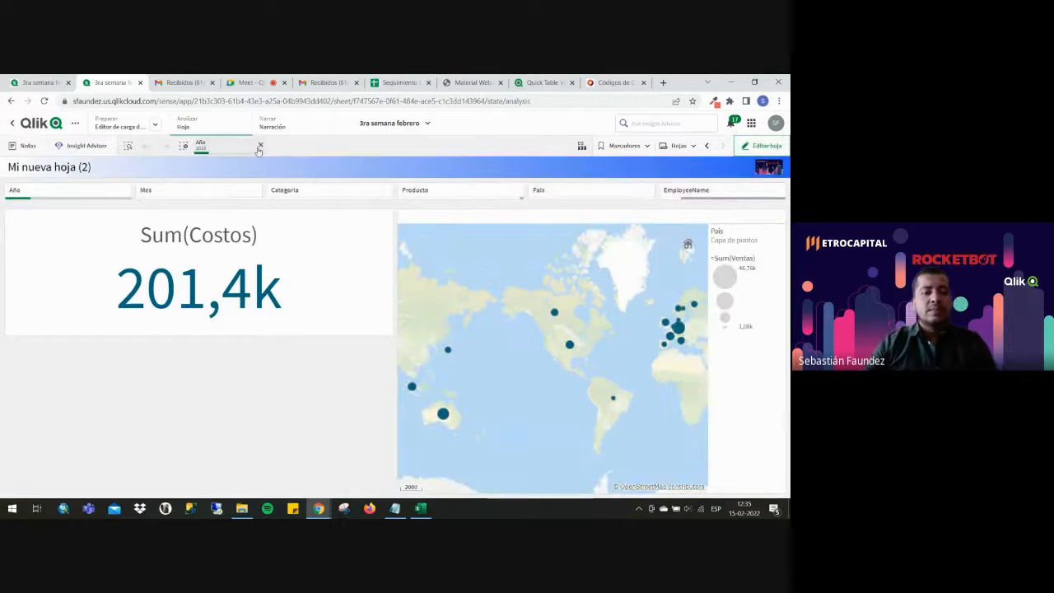
# Clear the Año selection and open the Resumen sheet.
pyautogui.click(261, 146)
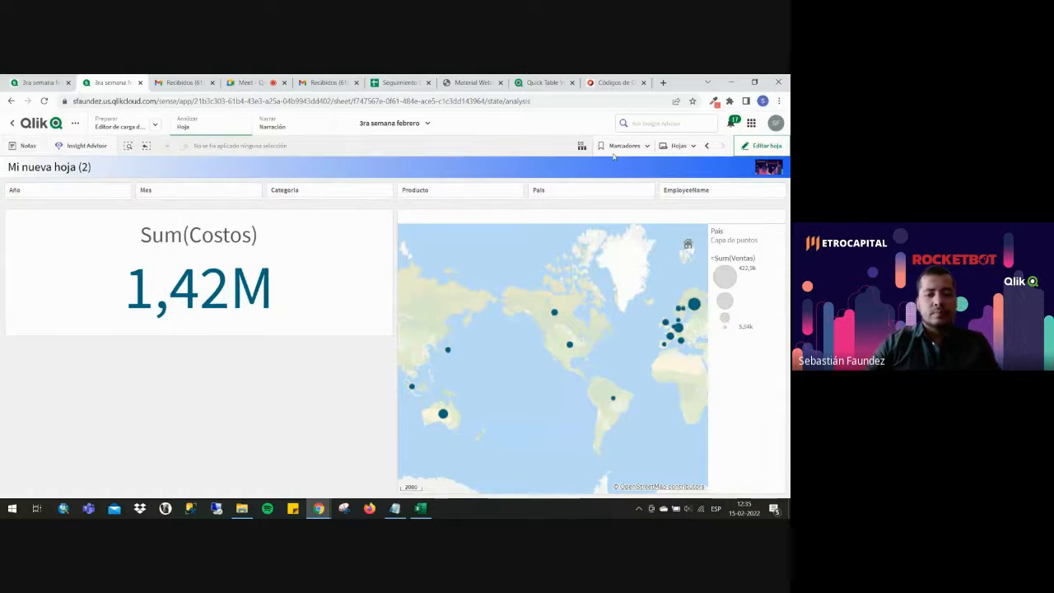
pyautogui.click(687, 145)
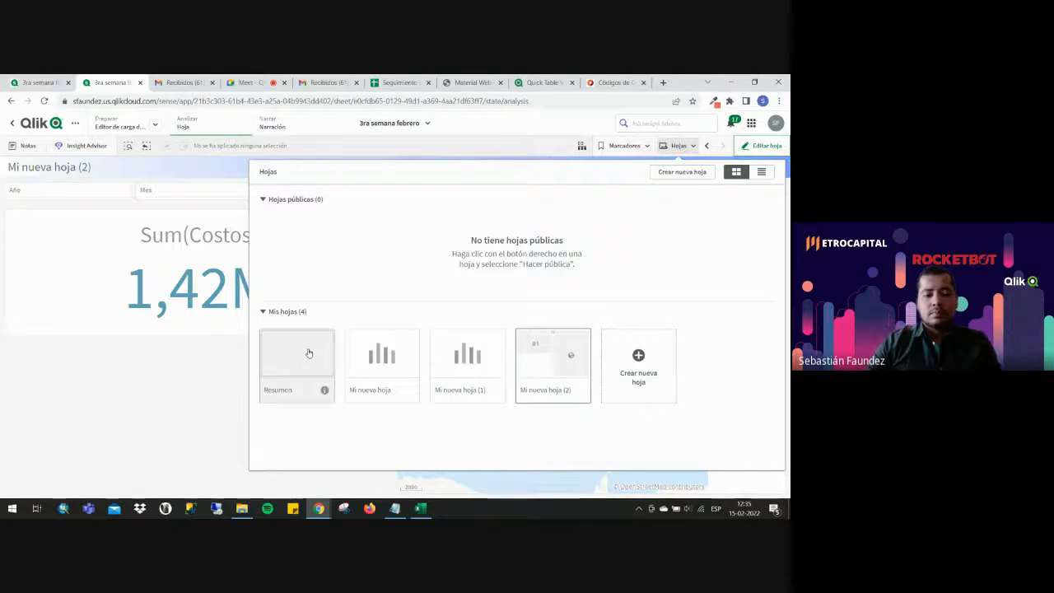
pyautogui.click(309, 353)
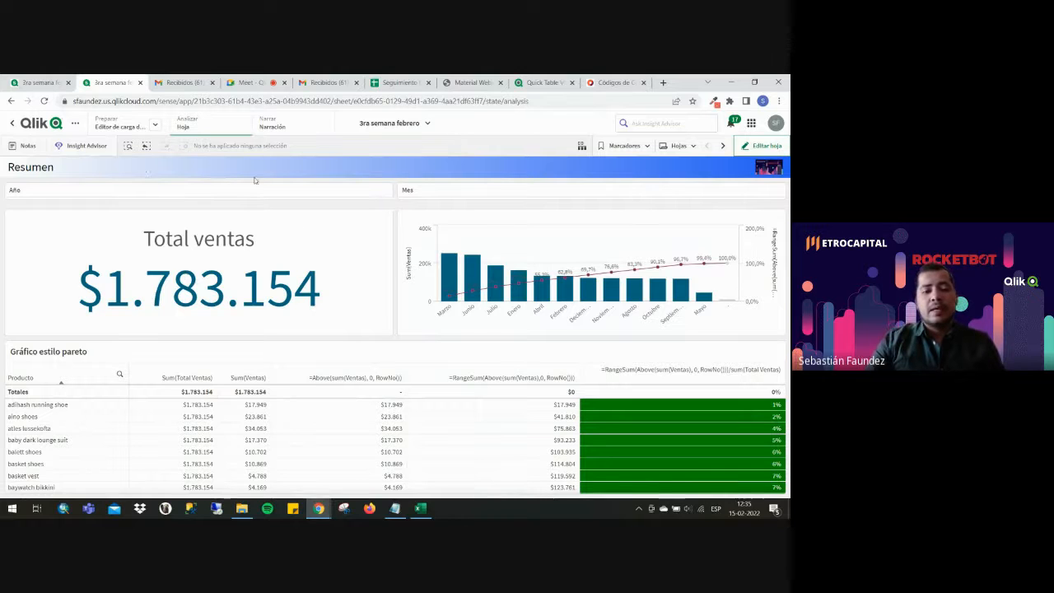
pyautogui.click(679, 145)
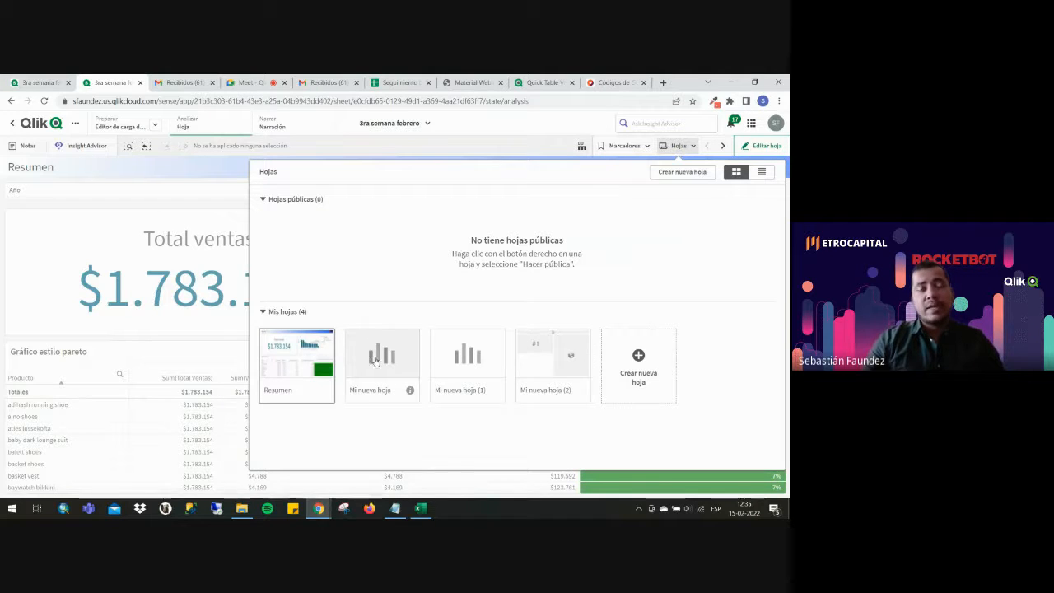
pyautogui.click(288, 332)
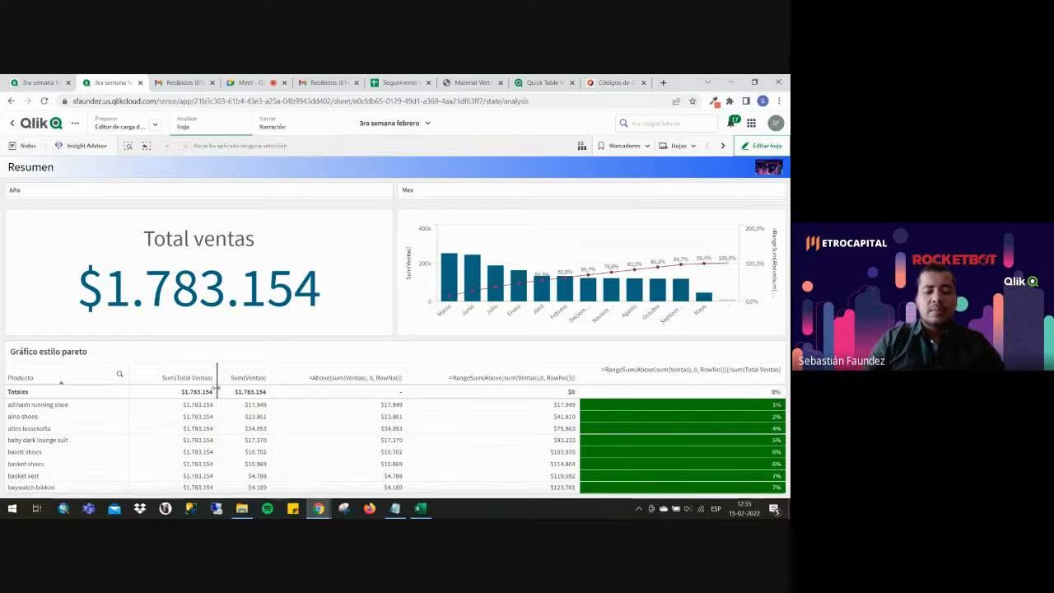
# Take a storytelling snapshot of the Gráfico estilo pareto table.
pyautogui.rightClick(233, 416)
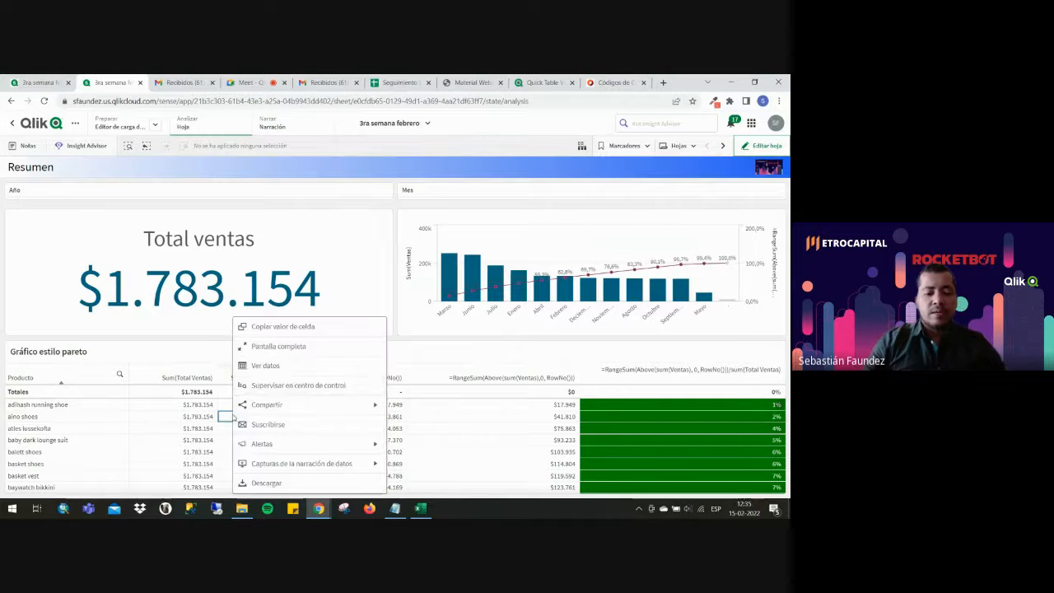
pyautogui.click(309, 461)
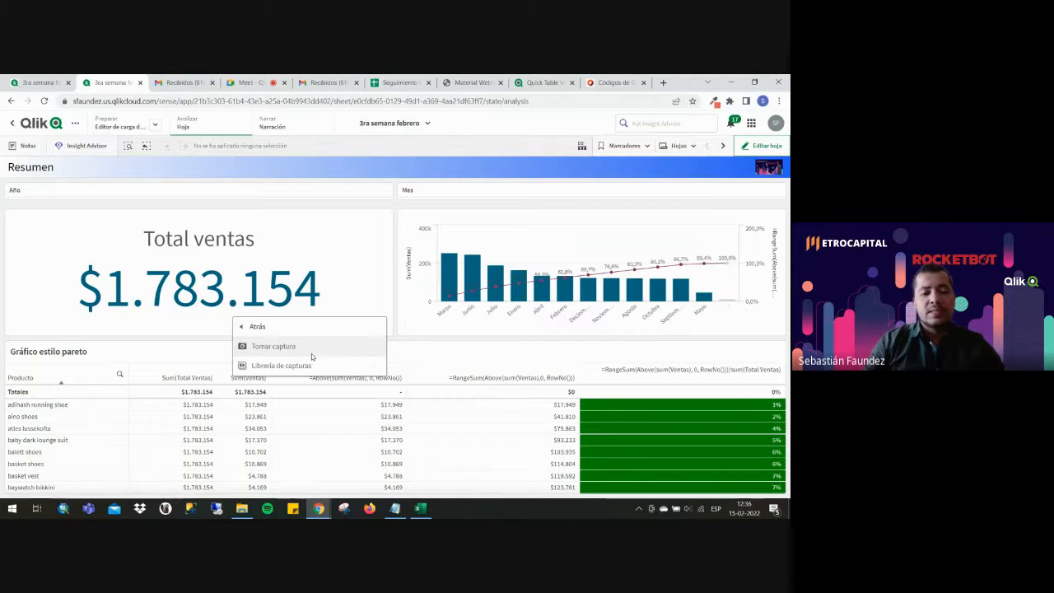
pyautogui.click(294, 355)
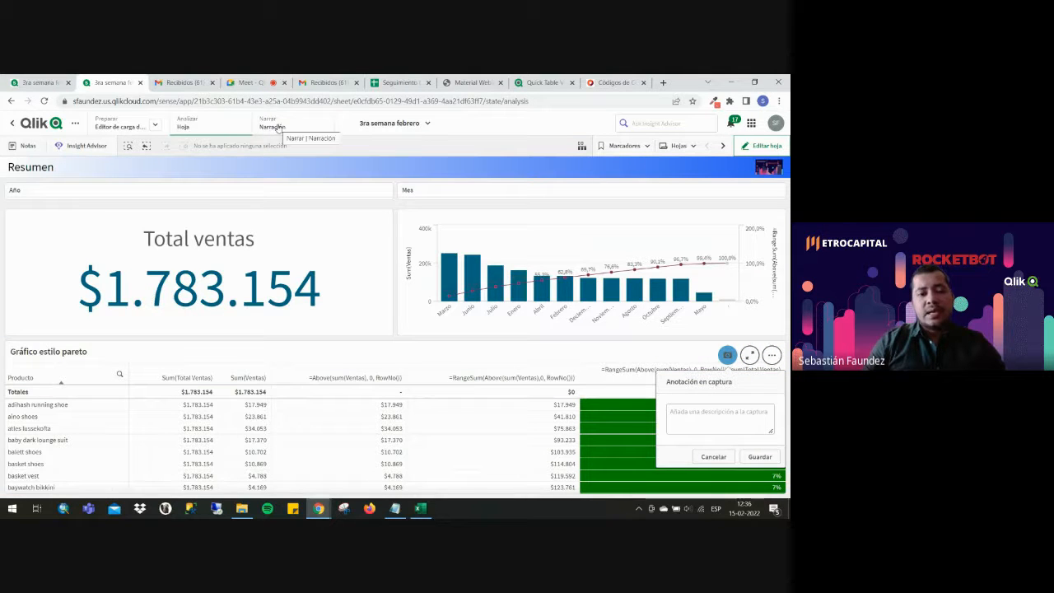
# Open the story, add a second slide and place the Gráfico estilo pareto snapshot on it.
pyautogui.click(280, 124)
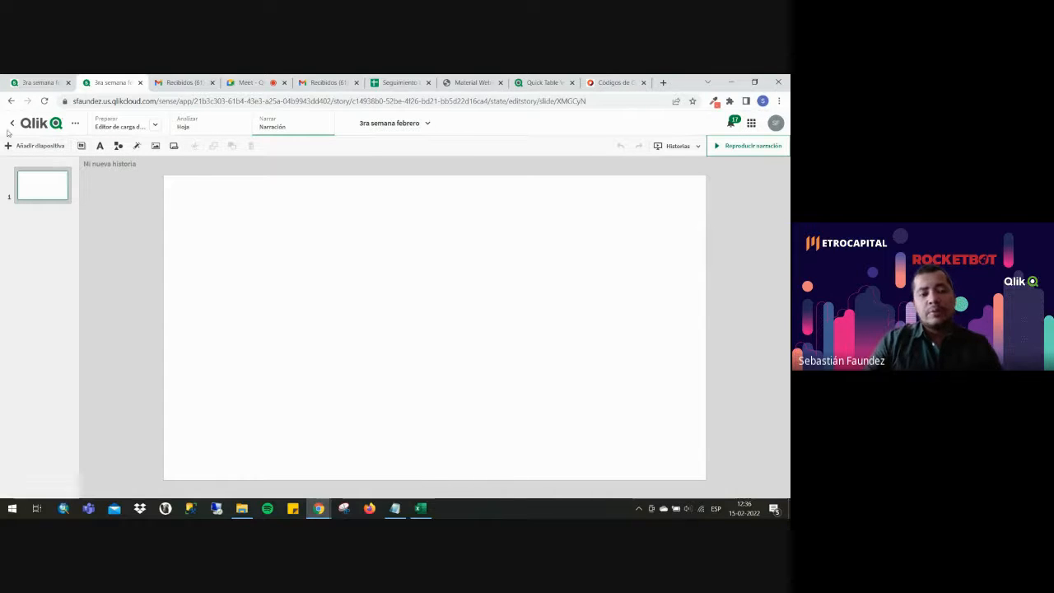
pyautogui.click(37, 145)
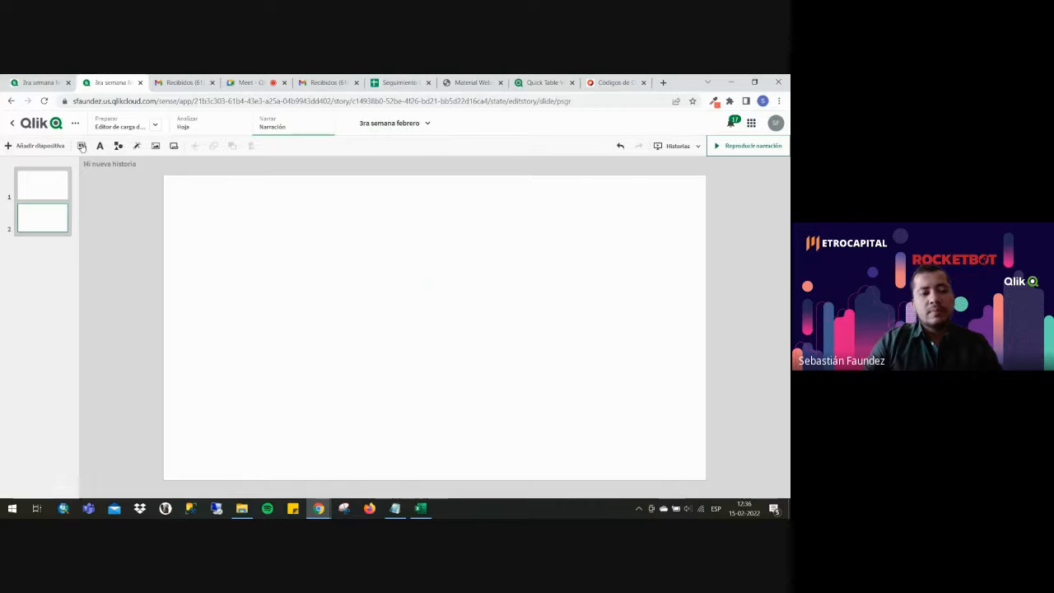
pyautogui.click(81, 146)
pyautogui.moveTo(106, 207); pyautogui.dragTo(475, 311)
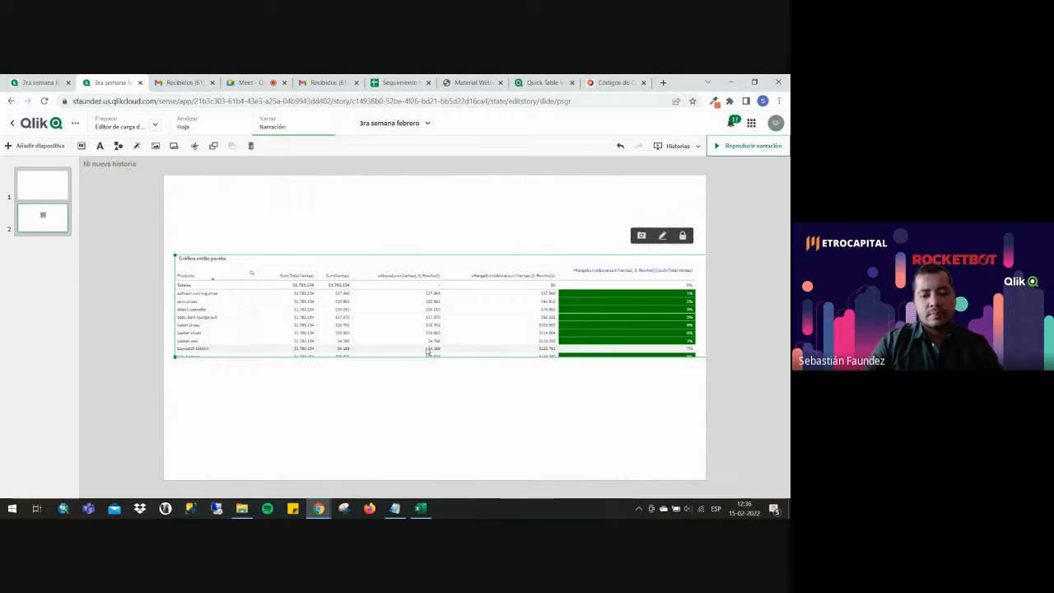
# Enlarge the pareto table snapshot and reposition it so its first column lines up with the slide's edge.
pyautogui.moveTo(428, 351); pyautogui.dragTo(432, 354)
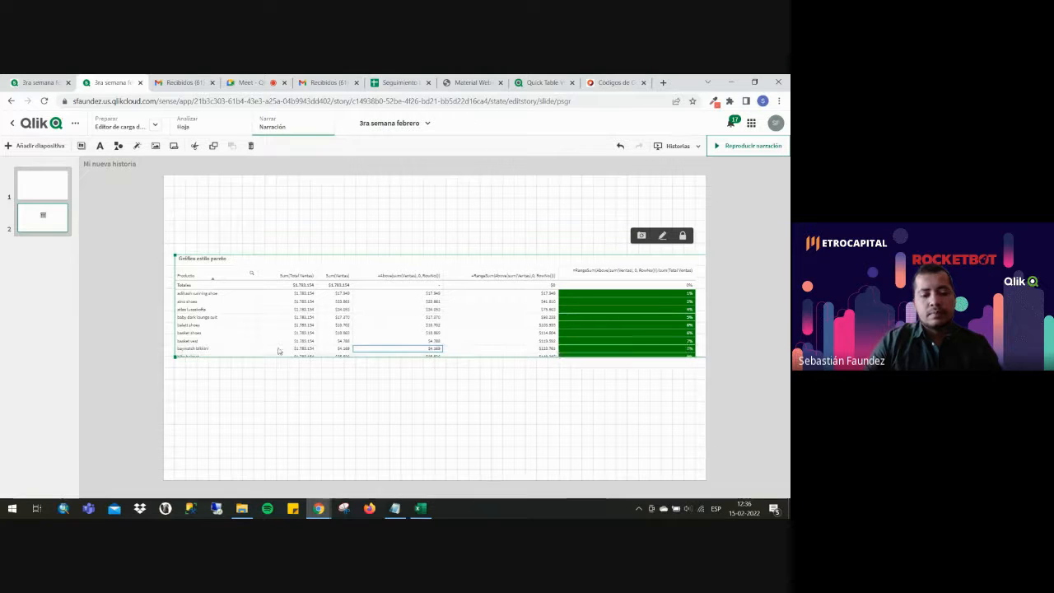
pyautogui.moveTo(175, 357); pyautogui.dragTo(190, 369)
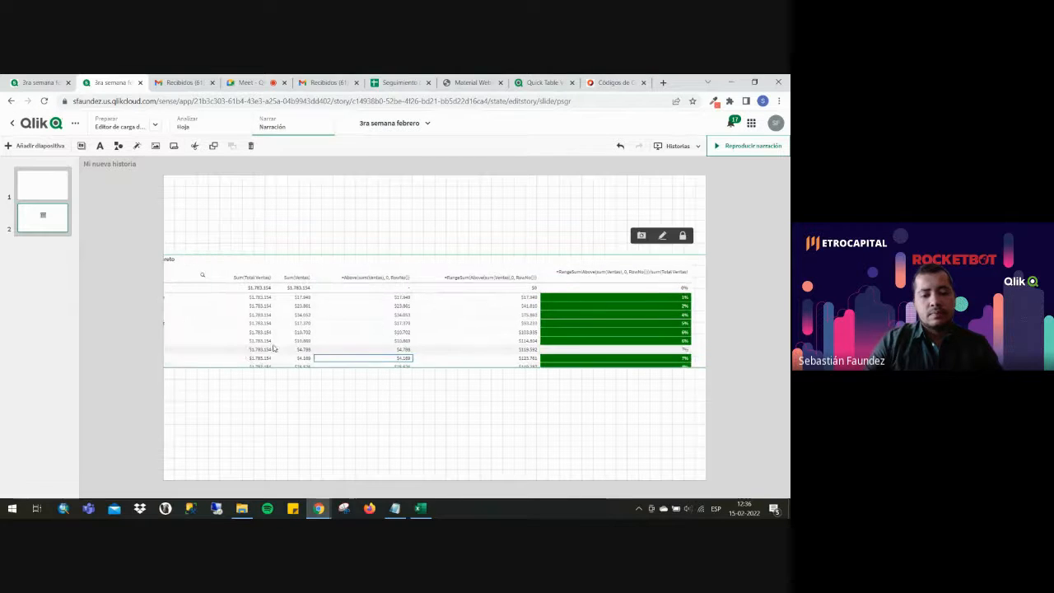
pyautogui.moveTo(274, 349); pyautogui.dragTo(332, 348)
pyautogui.moveTo(175, 366); pyautogui.dragTo(186, 360)
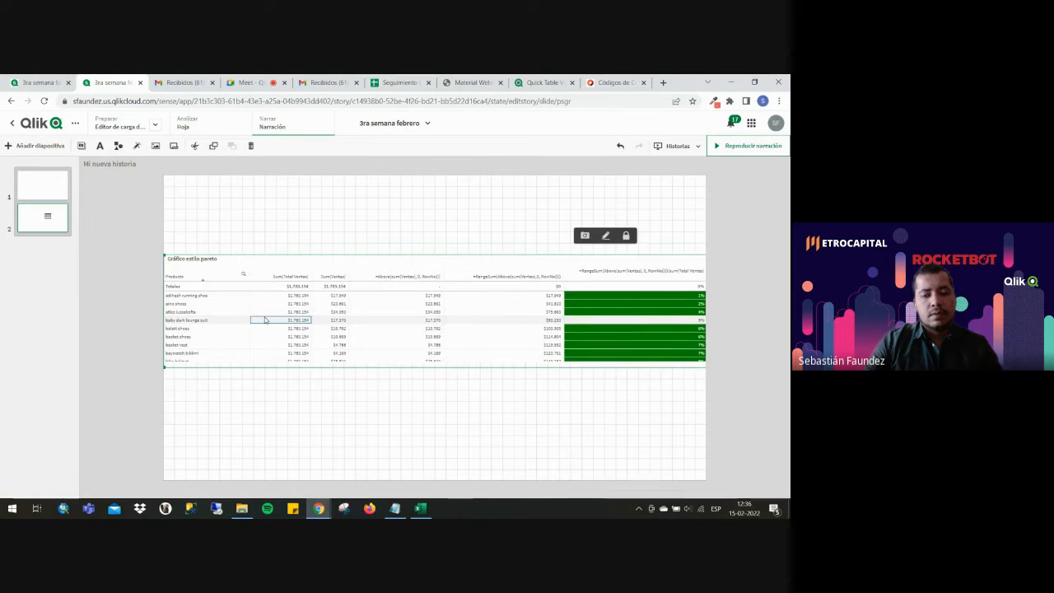
# Insert the image "Azul Ilustrado Espacio Retro Fondo de Pantalla de Escritorio (4).png" on the first slide and enlarge it to nearly fill the slide.
pyautogui.click(38, 185)
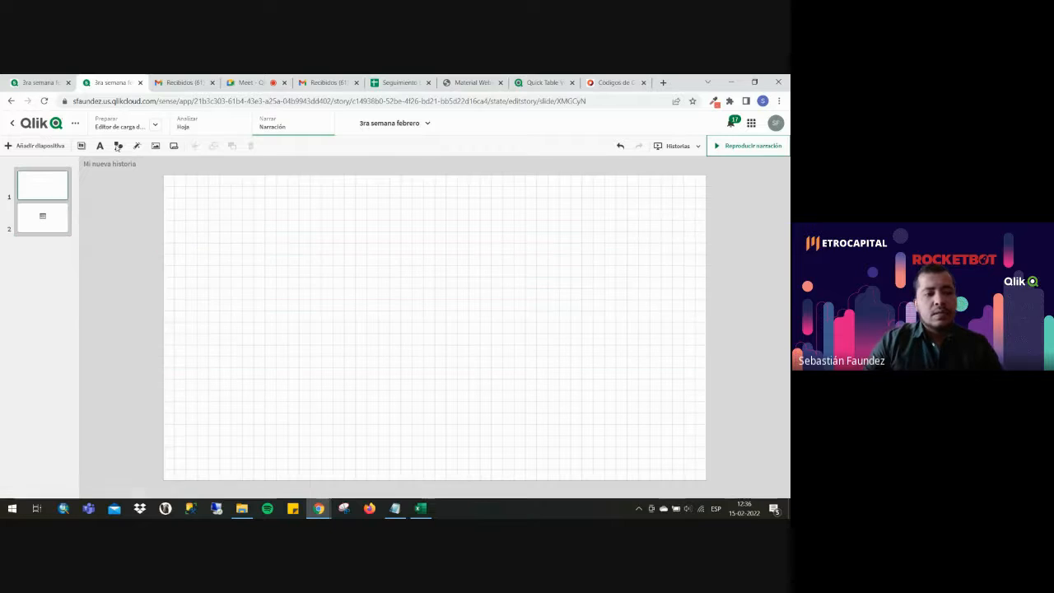
pyautogui.click(155, 146)
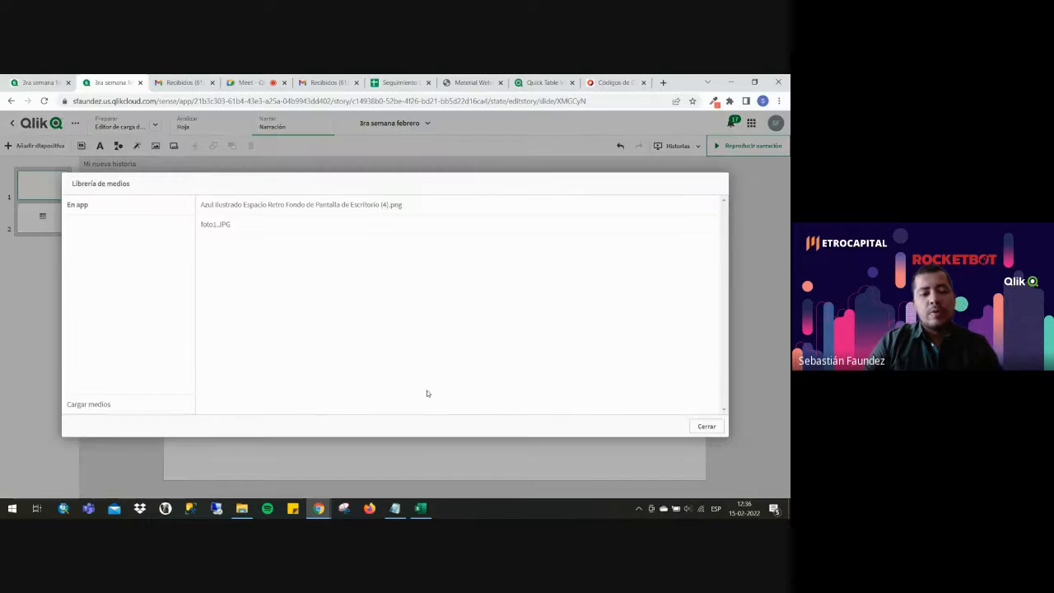
pyautogui.click(222, 207)
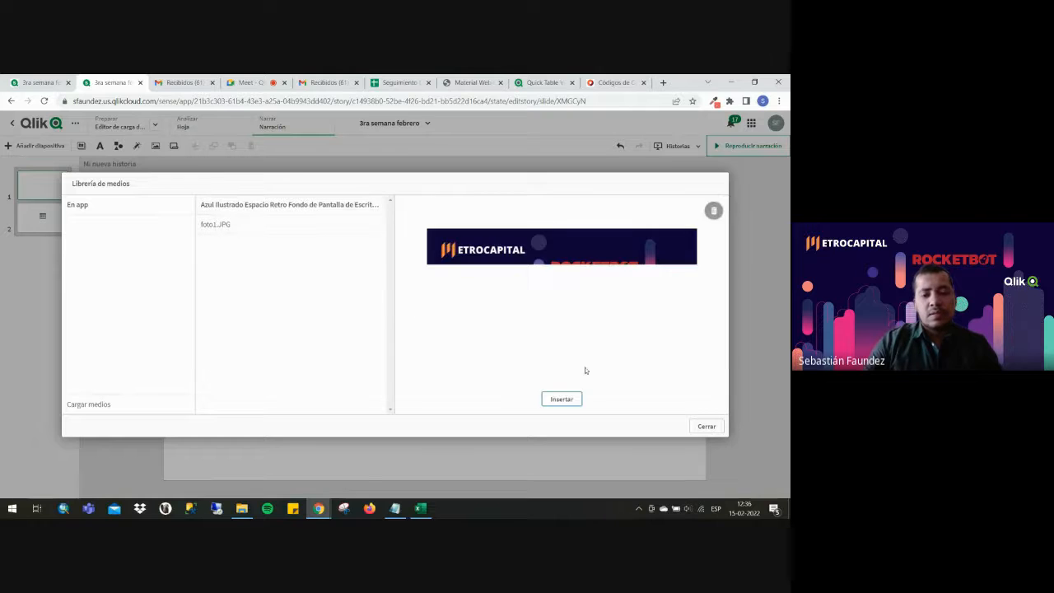
pyautogui.click(567, 400)
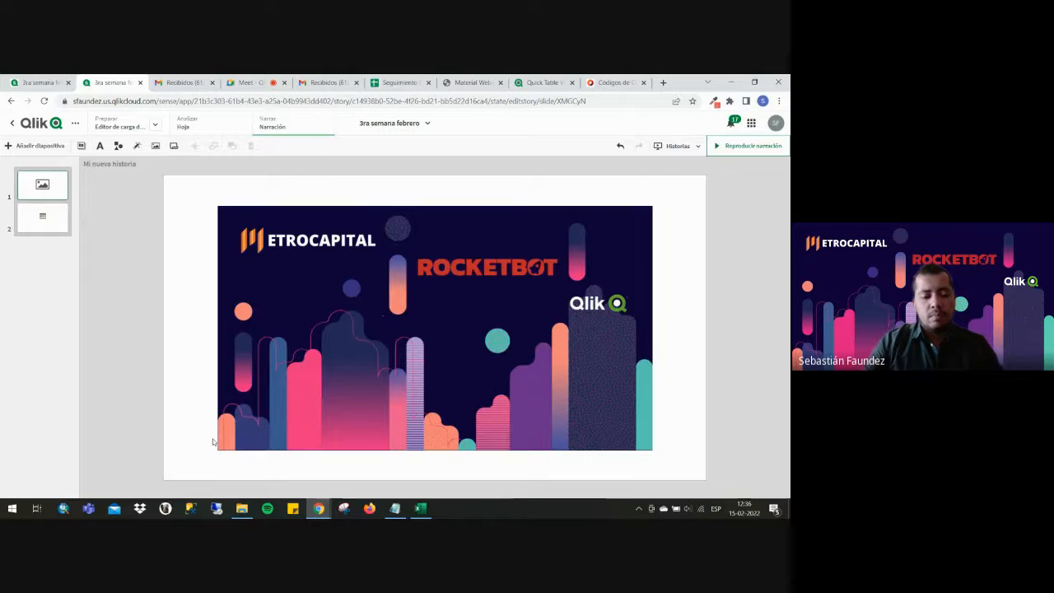
pyautogui.moveTo(225, 450); pyautogui.dragTo(164, 479)
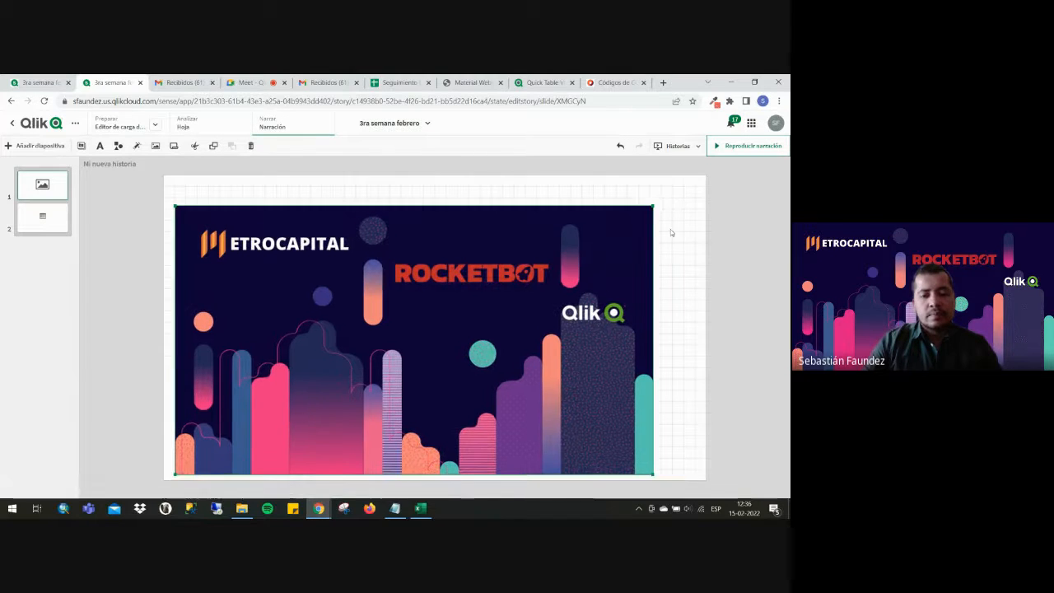
pyautogui.moveTo(656, 202); pyautogui.dragTo(699, 179)
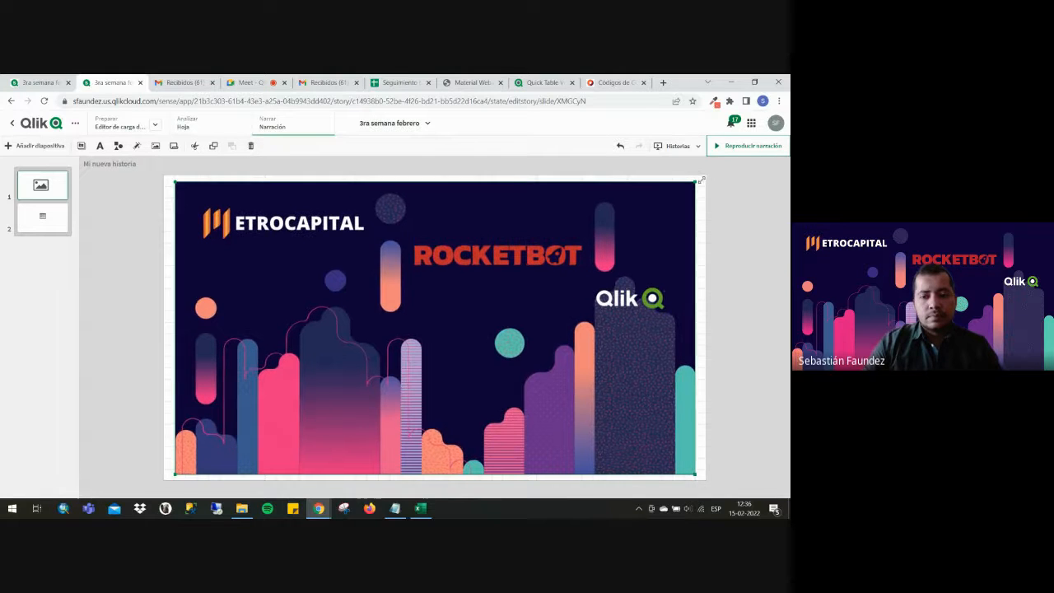
# Add the title "Análisis acumulado Pareto (80/20)" to the second slide and centre it above the pareto table.
pyautogui.click(45, 231)
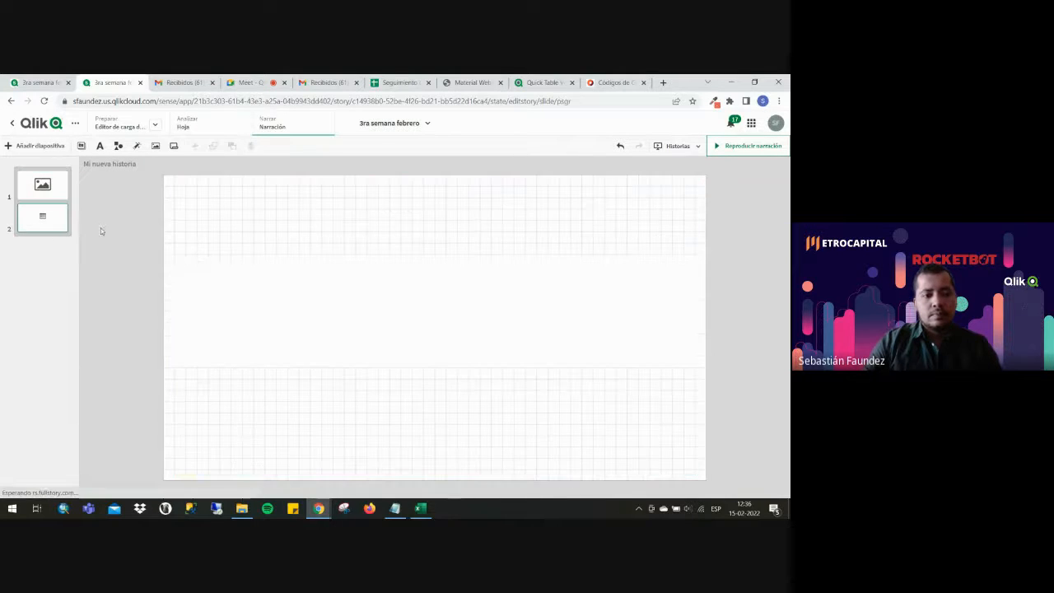
pyautogui.click(100, 146)
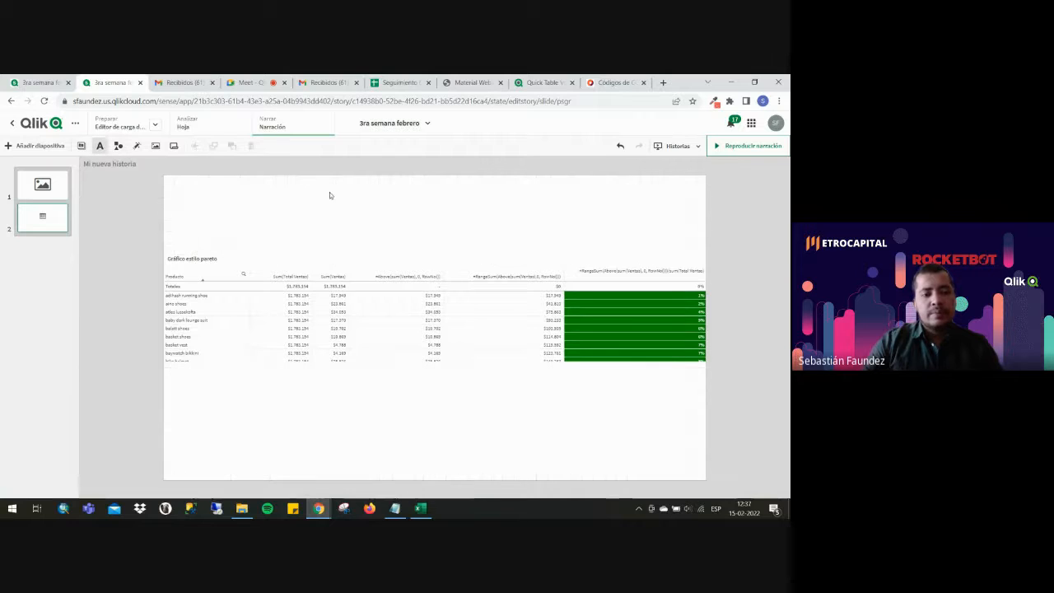
pyautogui.click(100, 146)
pyautogui.moveTo(66, 192); pyautogui.dragTo(430, 206)
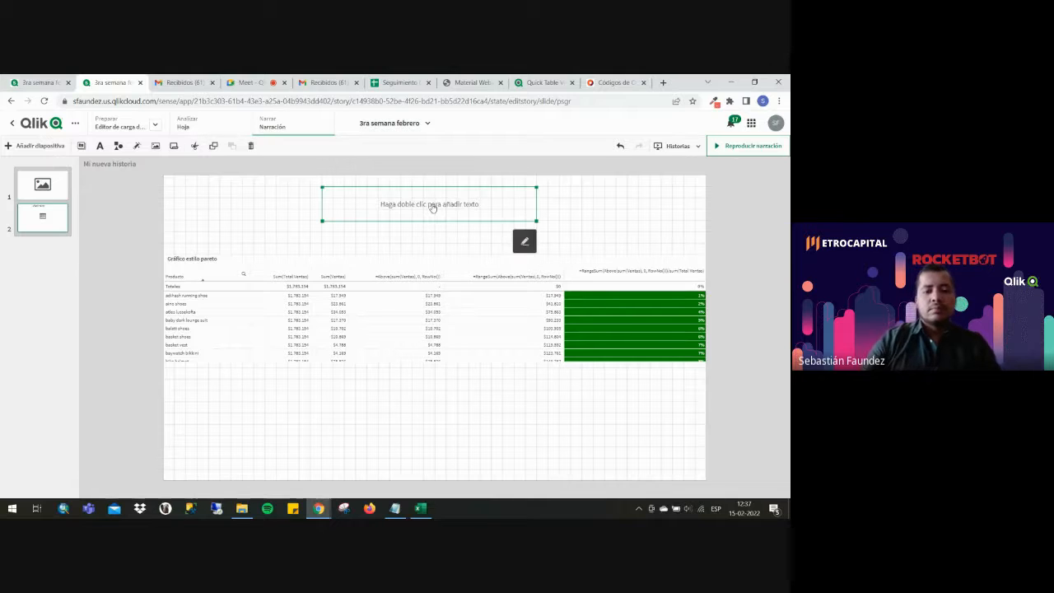
pyautogui.doubleClick(433, 206)
pyautogui.write('An')
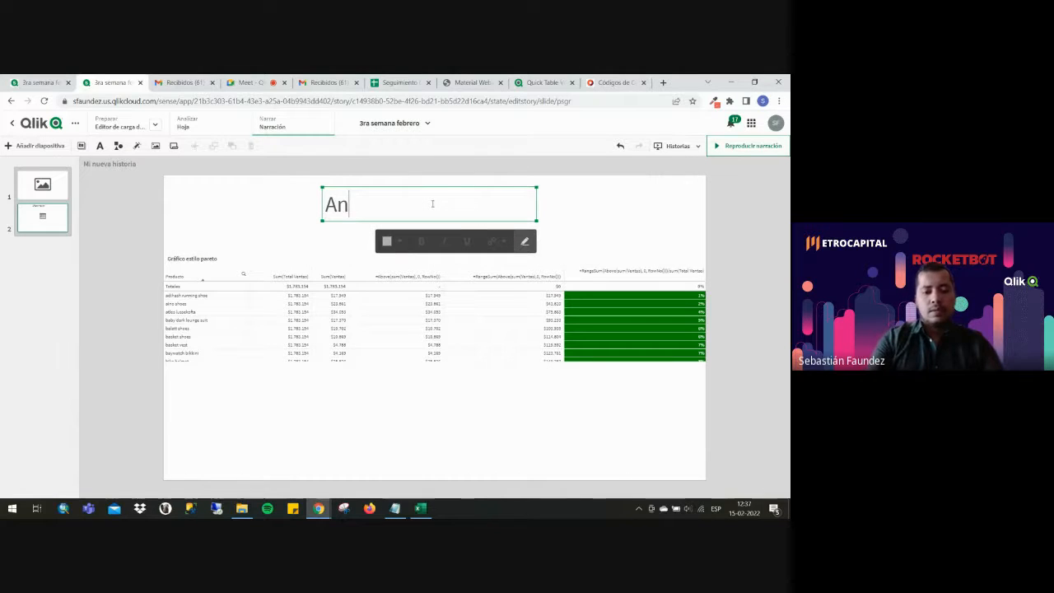
pyautogui.write('álisis acumulado')
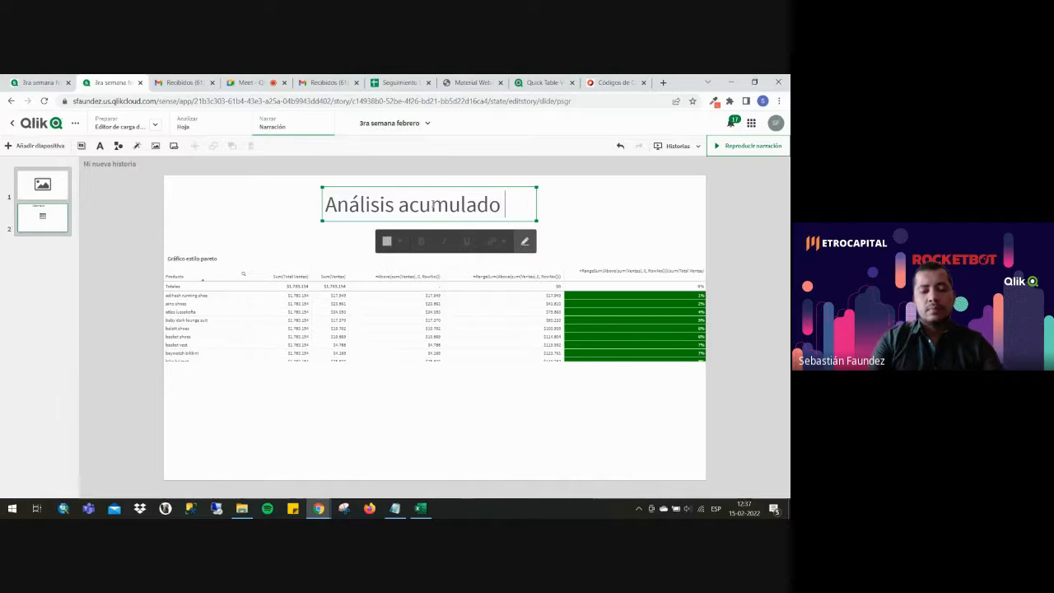
pyautogui.write(' Pareto')
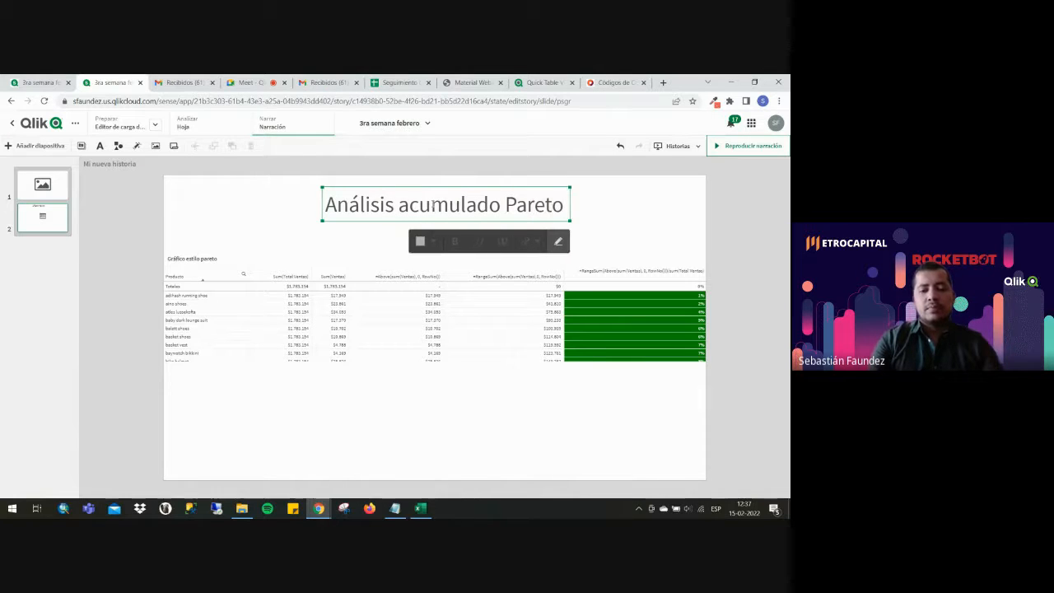
pyautogui.write(' (80')
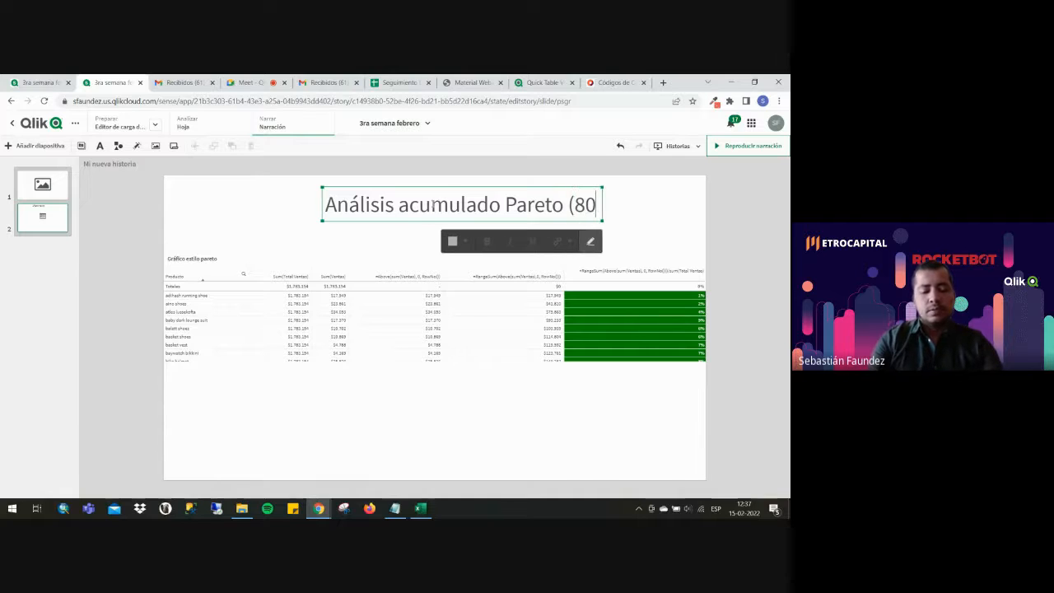
pyautogui.write('/20)')
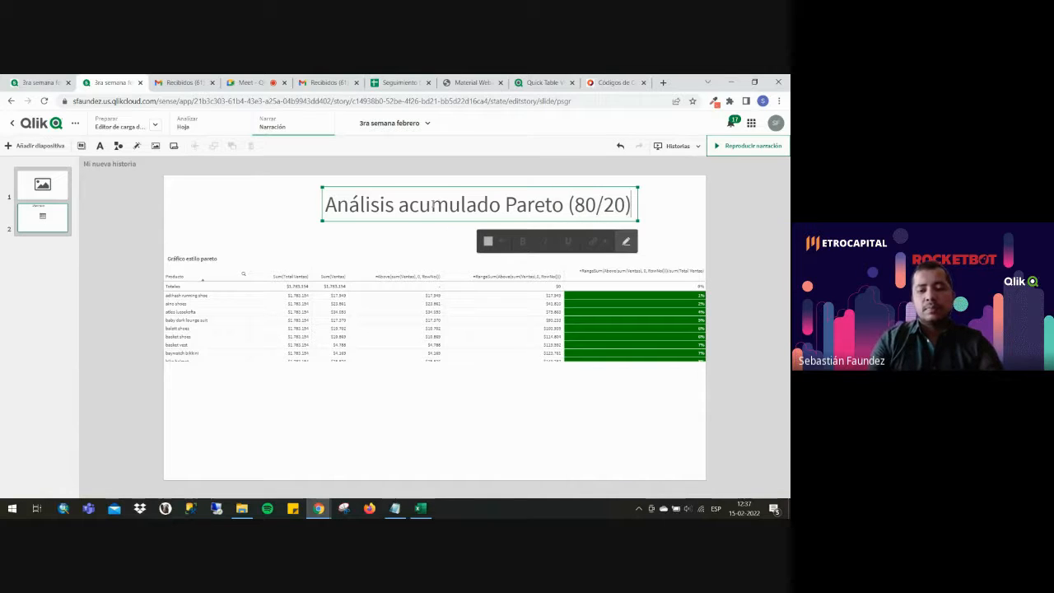
pyautogui.click(418, 239)
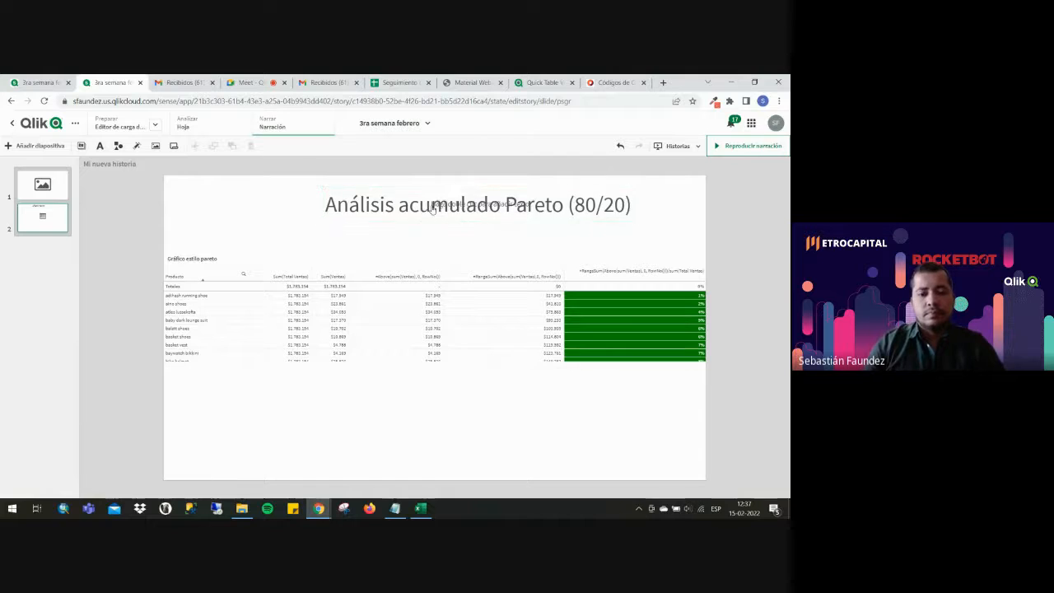
pyautogui.moveTo(436, 204); pyautogui.dragTo(414, 204)
# Add a paragraph text box below the pareto table and open it for text entry.
pyautogui.click(100, 146)
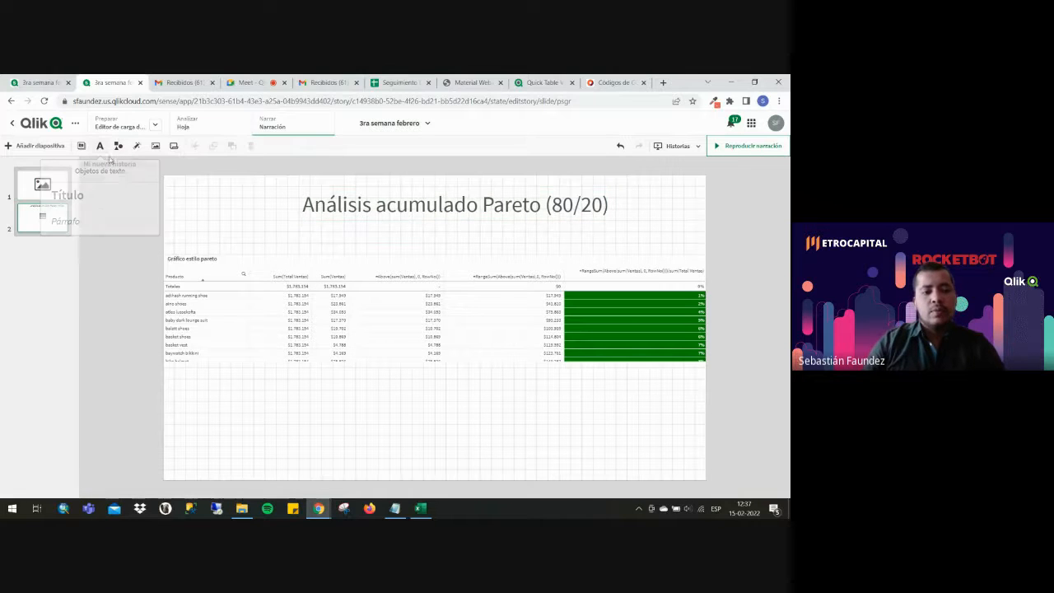
pyautogui.moveTo(70, 224); pyautogui.dragTo(243, 401)
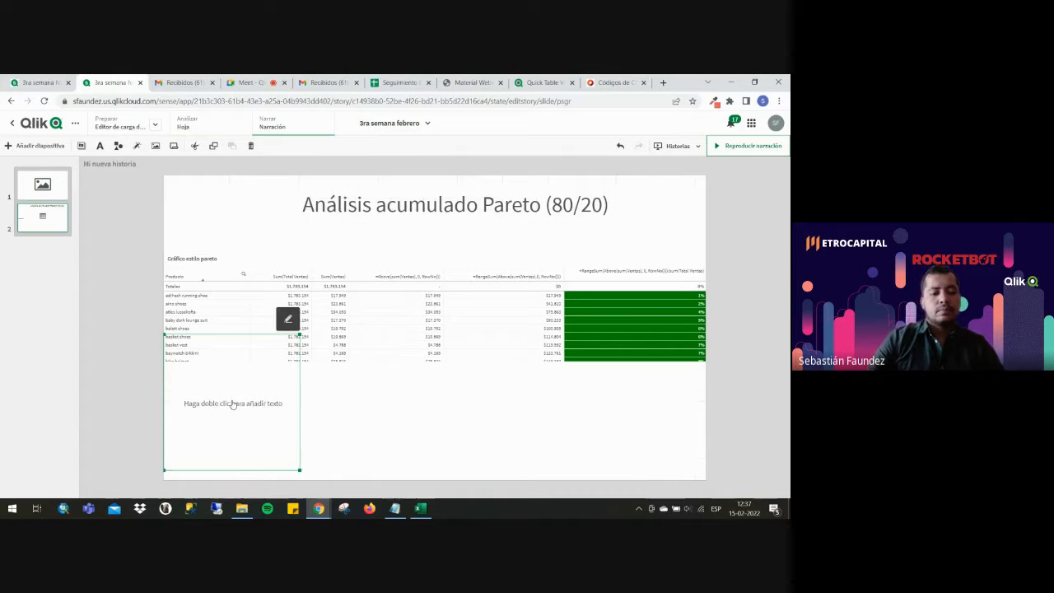
pyautogui.moveTo(221, 377); pyautogui.dragTo(277, 422)
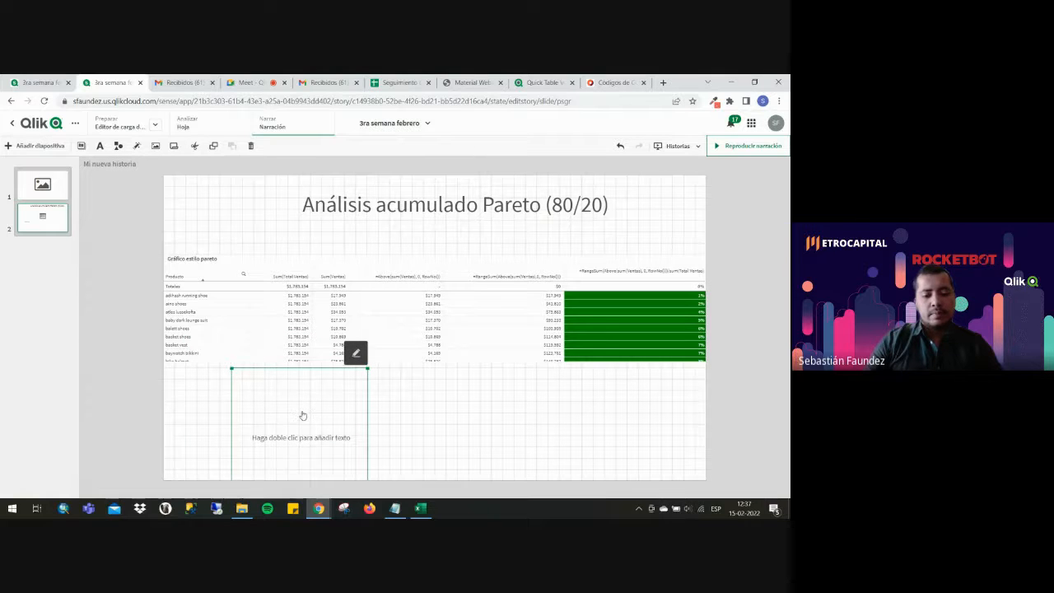
pyautogui.doubleClick(316, 437)
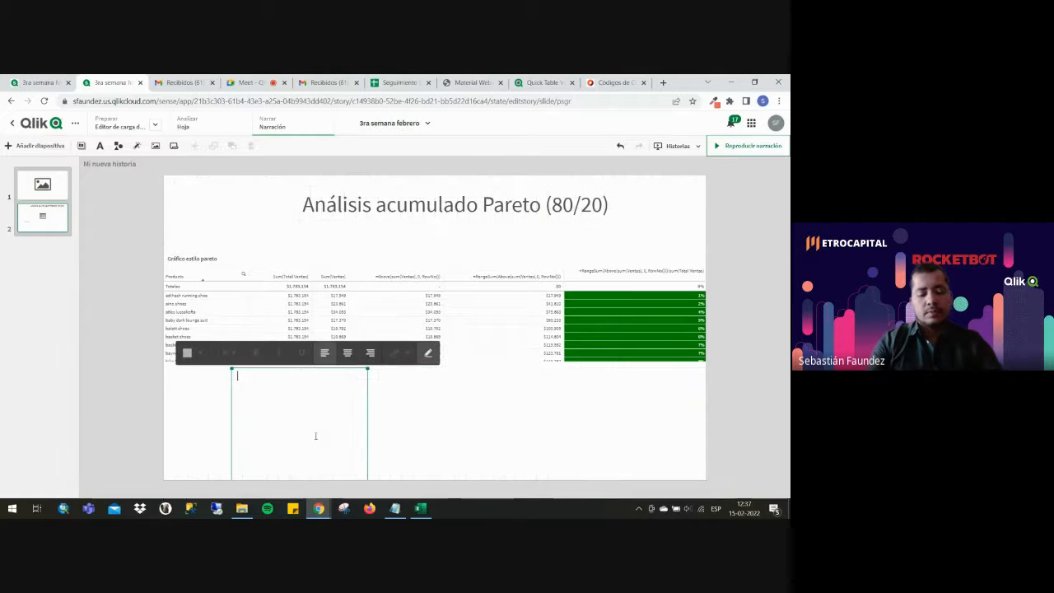
pyautogui.write('Se anañ')
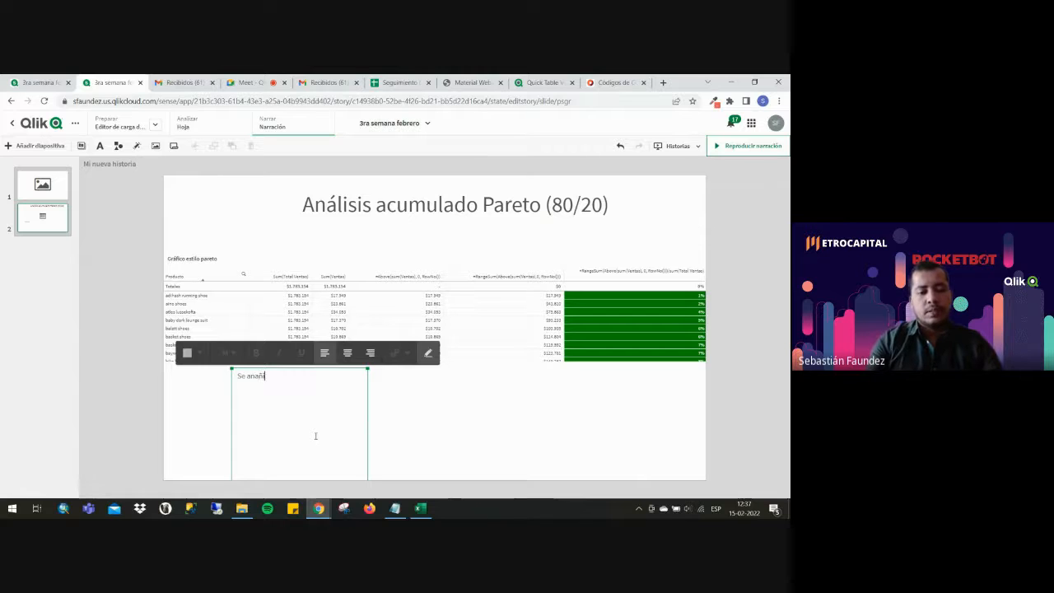
pyautogui.press('BackSpace')
pyautogui.write('lizará')
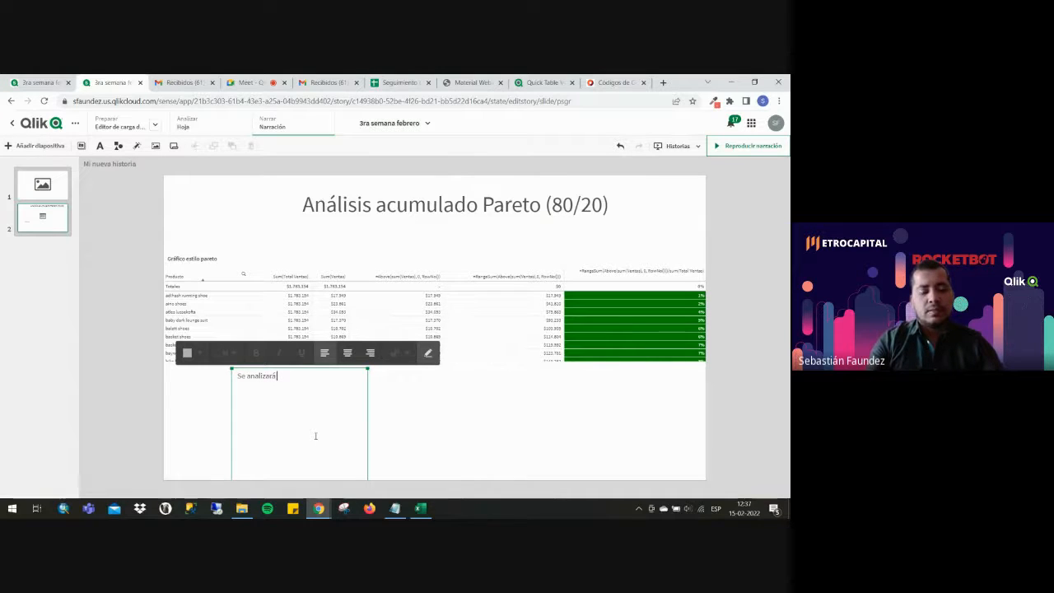
pyautogui.press('BackSpace')
pyautogui.press('BackSpace')
pyautogui.press('BackSpace')
pyautogui.press('BackSpace')
pyautogui.press('BackSpace')
pyautogui.press('BackSpace')
pyautogui.press('BackSpace')
pyautogui.press('BackSpace')
pyautogui.press('BackSpace')
pyautogui.press('BackSpace')
pyautogui.press('BackSpace')
pyautogui.press('BackSpace')
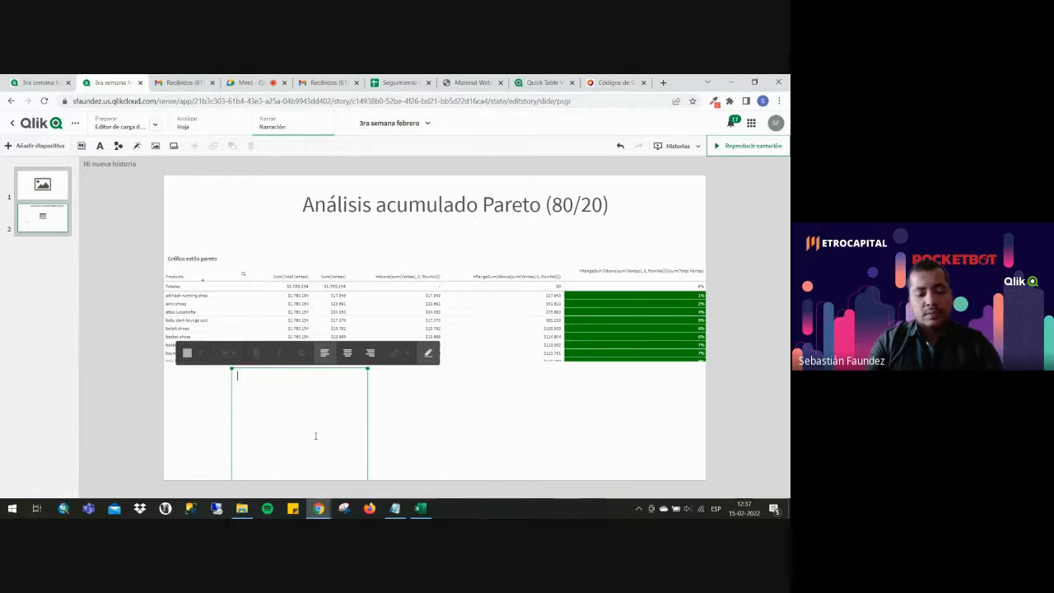
# Write "Análisis pareto 80/20 respecto a los productos acumulados históricos según el total de las ventas" in the paragraph box, resized and centred below the table.
pyautogui.write('Anál')
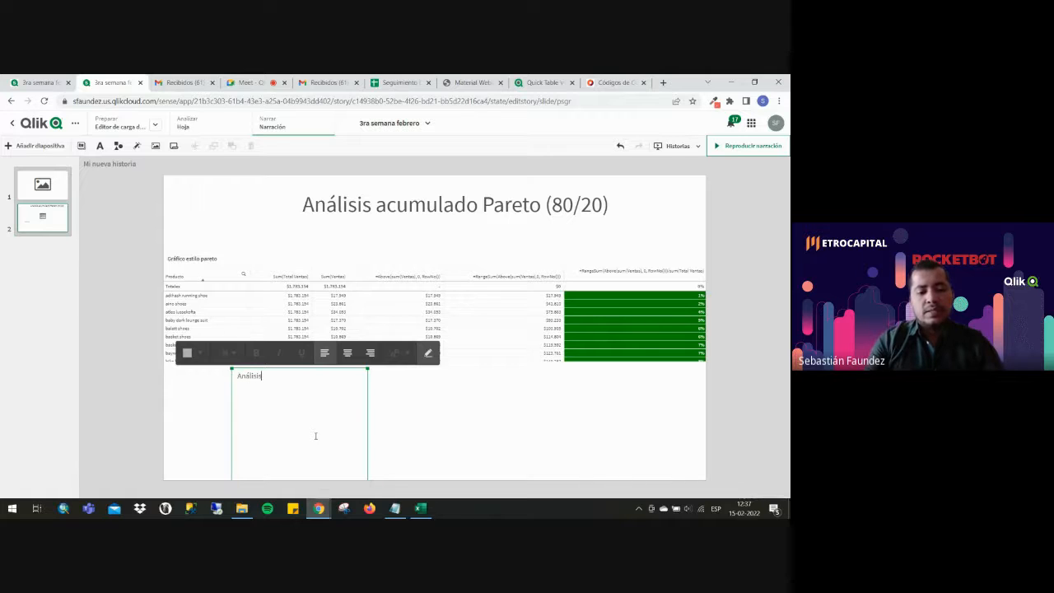
pyautogui.write('isis pa')
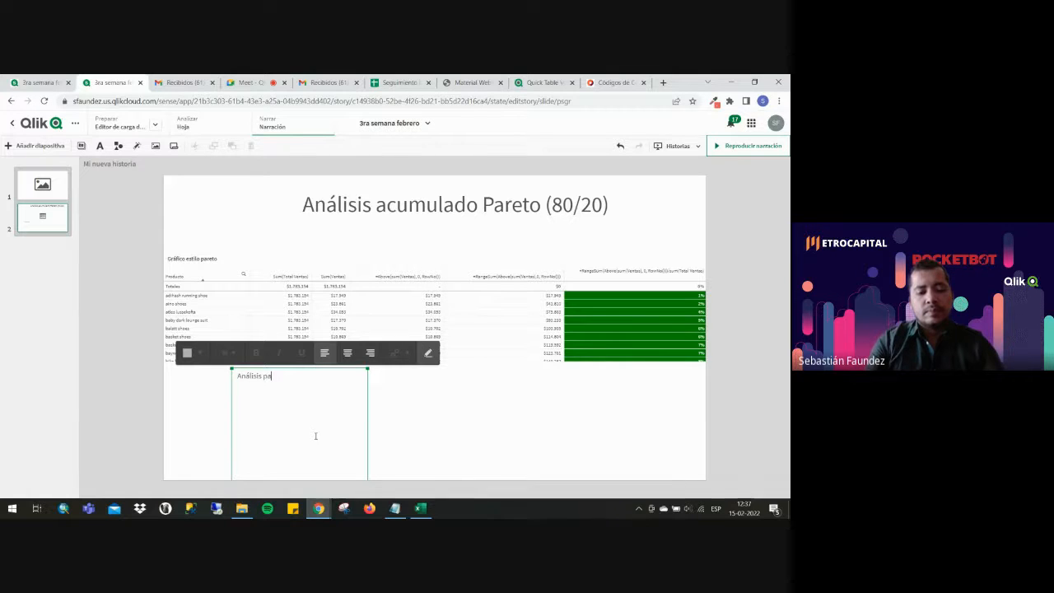
pyautogui.write('reto (')
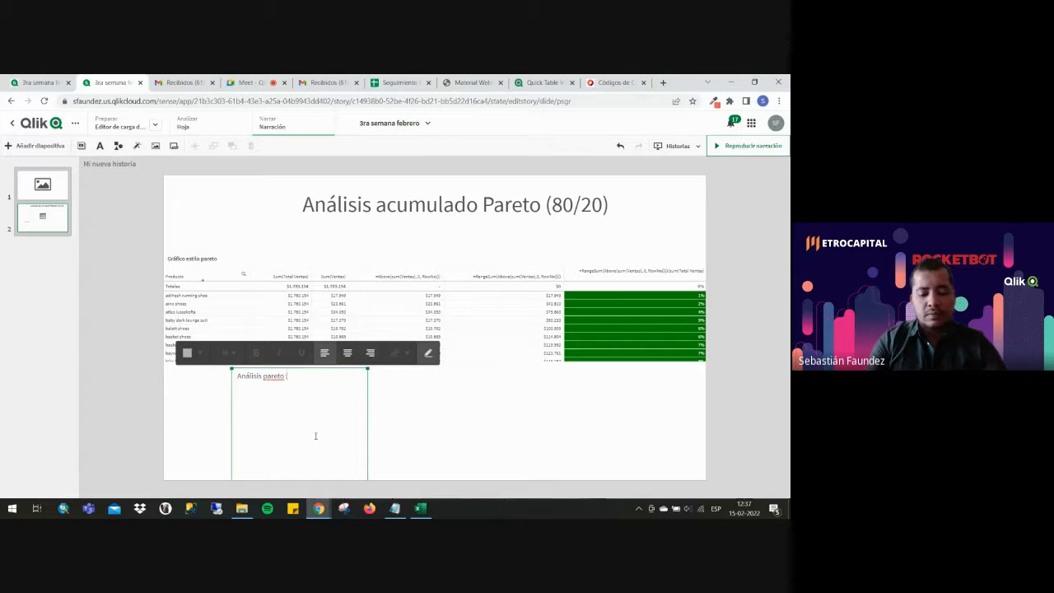
pyautogui.press('BackSpace')
pyautogui.write('80/20')
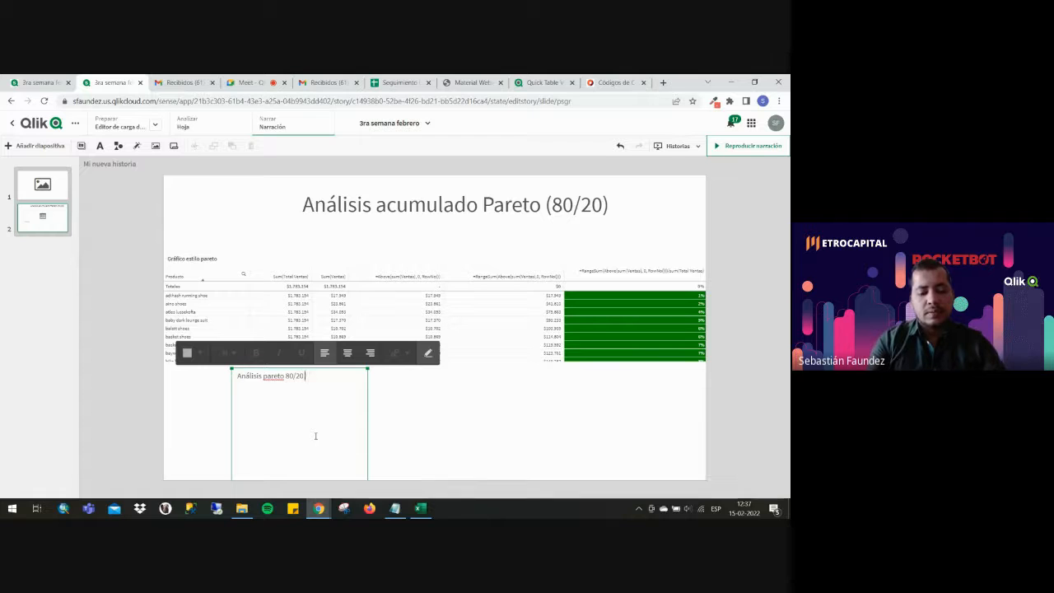
pyautogui.write(' respepct')
pyautogui.press('BackSpace')
pyautogui.press('BackSpace')
pyautogui.press('BackSpace')
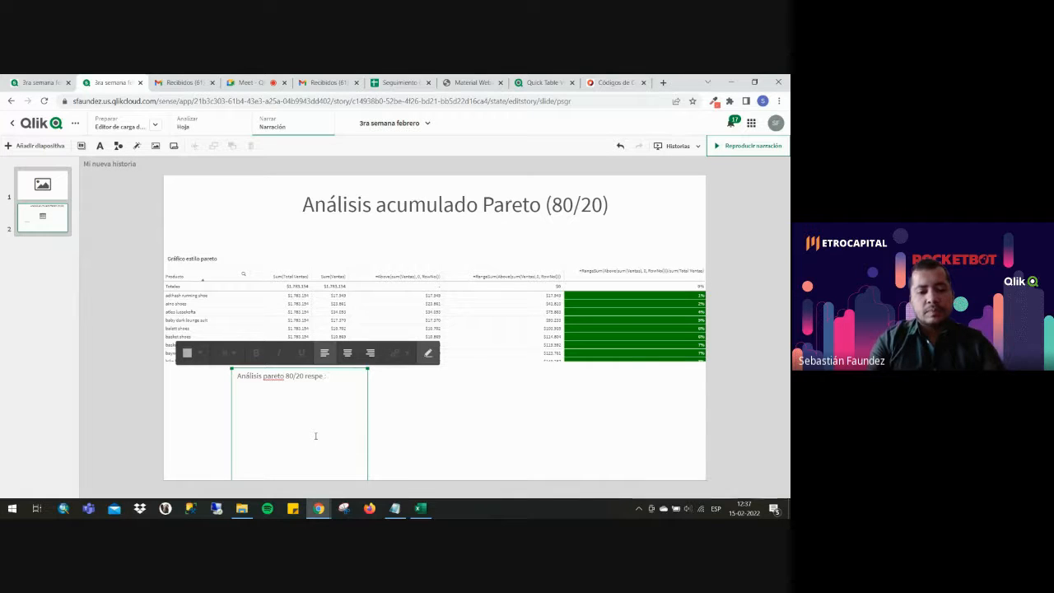
pyautogui.write('cto a los producto')
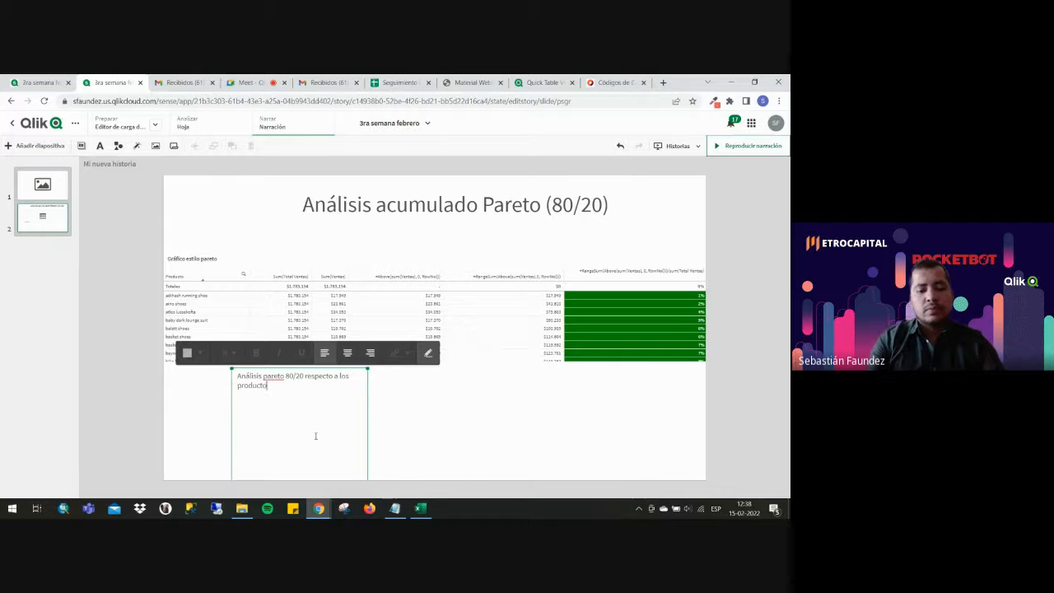
pyautogui.write('s acumula')
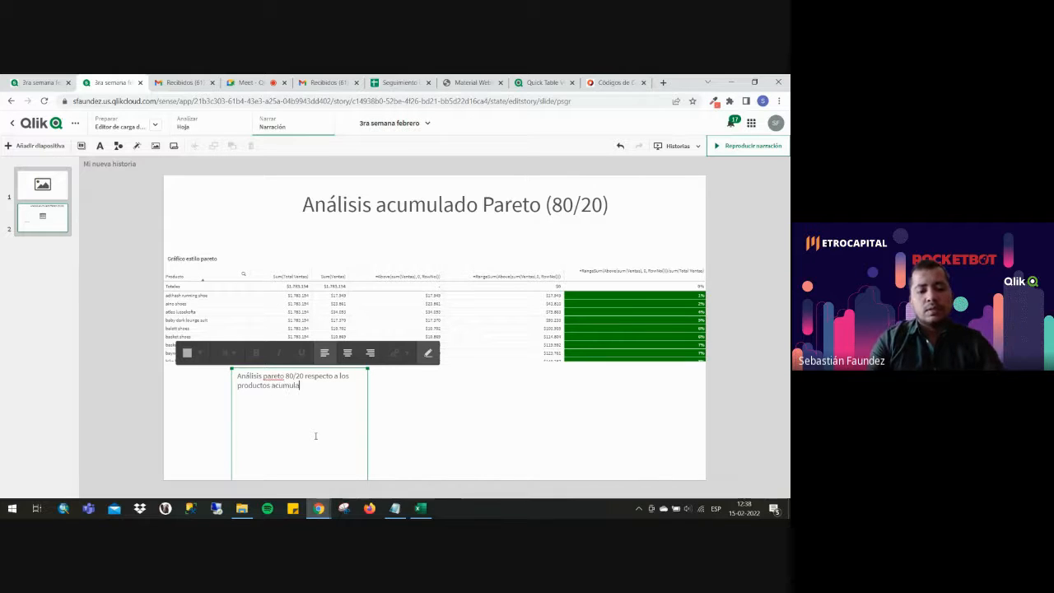
pyautogui.write('dos históricos seg')
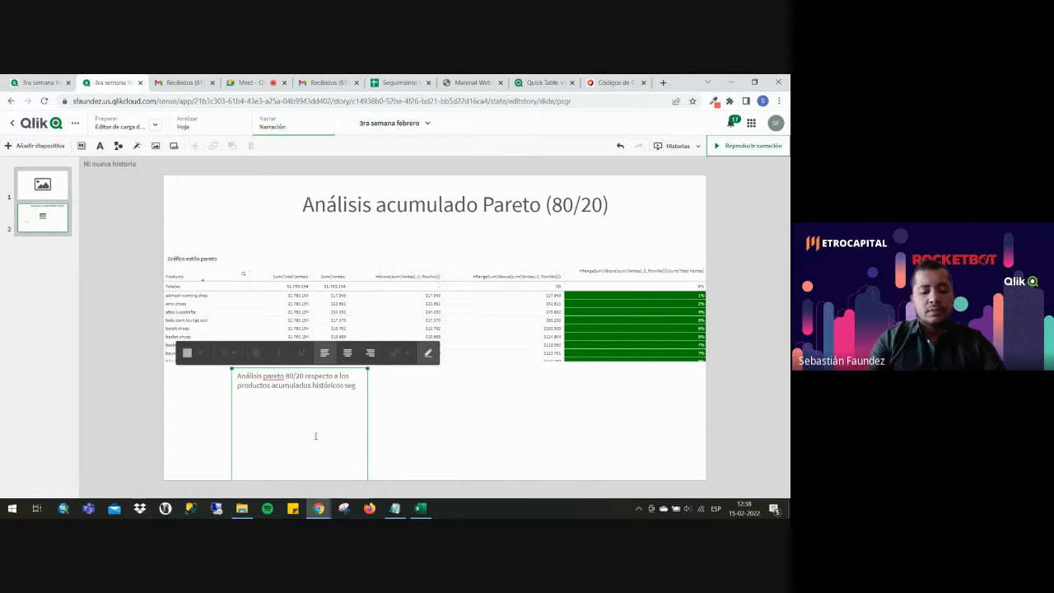
pyautogui.write('ún el tot')
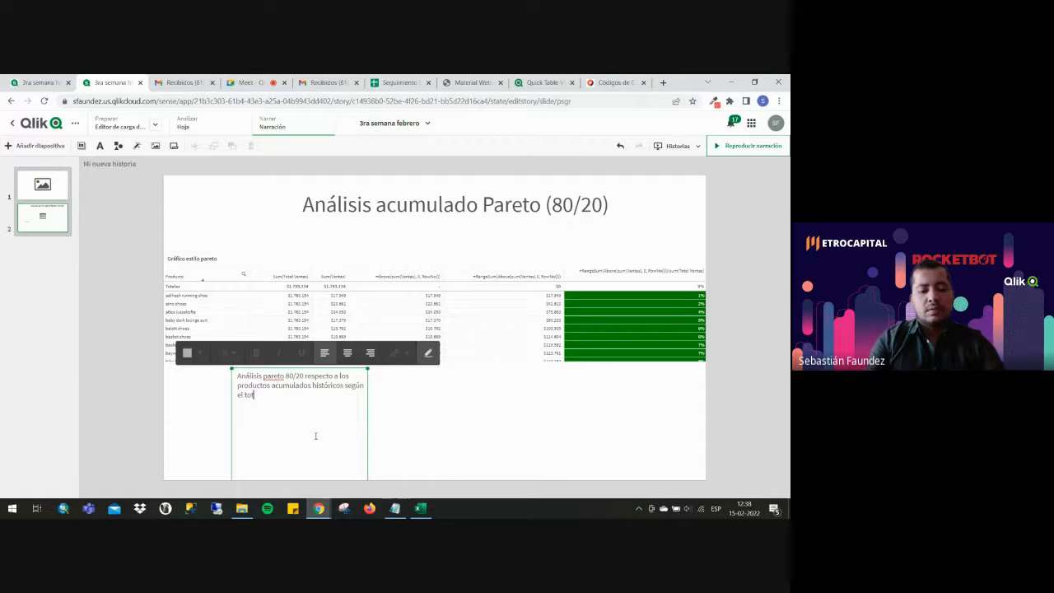
pyautogui.write('al de las ve')
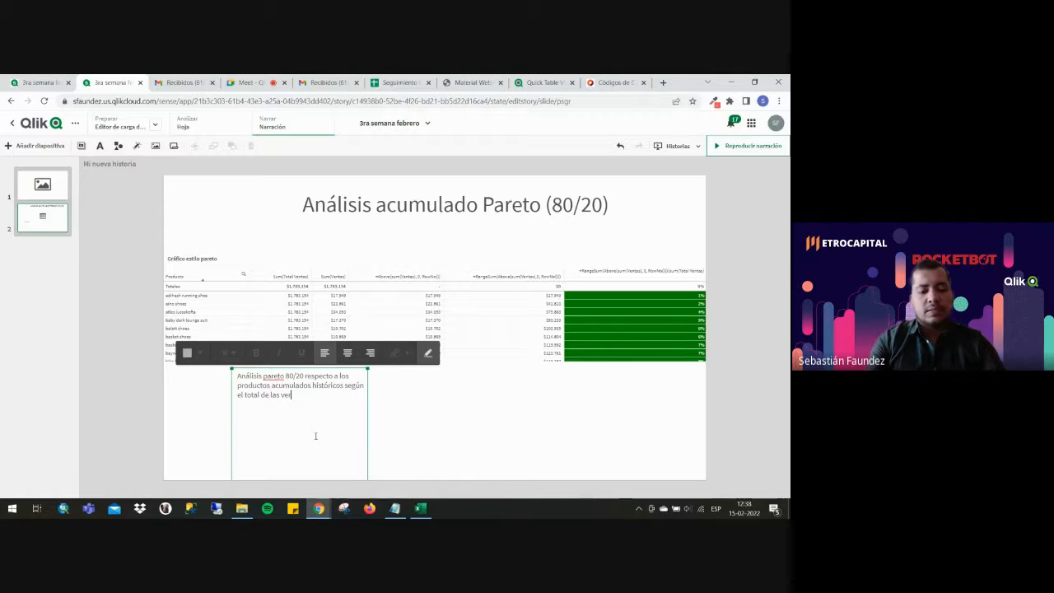
pyautogui.write('ntas')
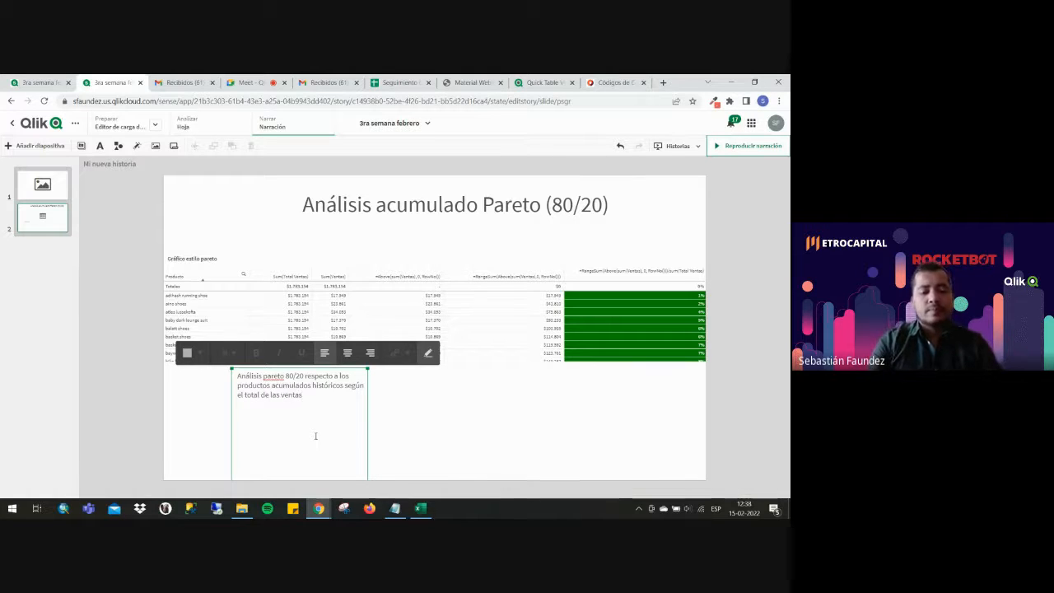
pyautogui.click(229, 379)
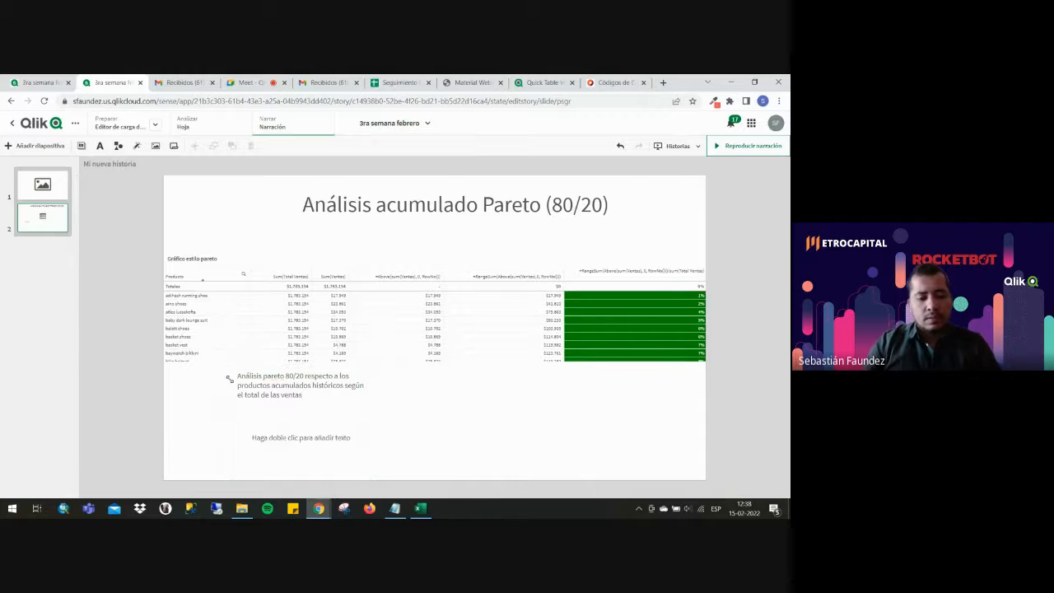
pyautogui.moveTo(230, 379)
pyautogui.mouseDown()
pyautogui.moveTo(231, 414)
pyautogui.moveTo(250, 400)
pyautogui.moveTo(186, 367)
pyautogui.moveTo(201, 414)
pyautogui.moveTo(398, 405)
pyautogui.moveTo(410, 393)
pyautogui.mouseUp()
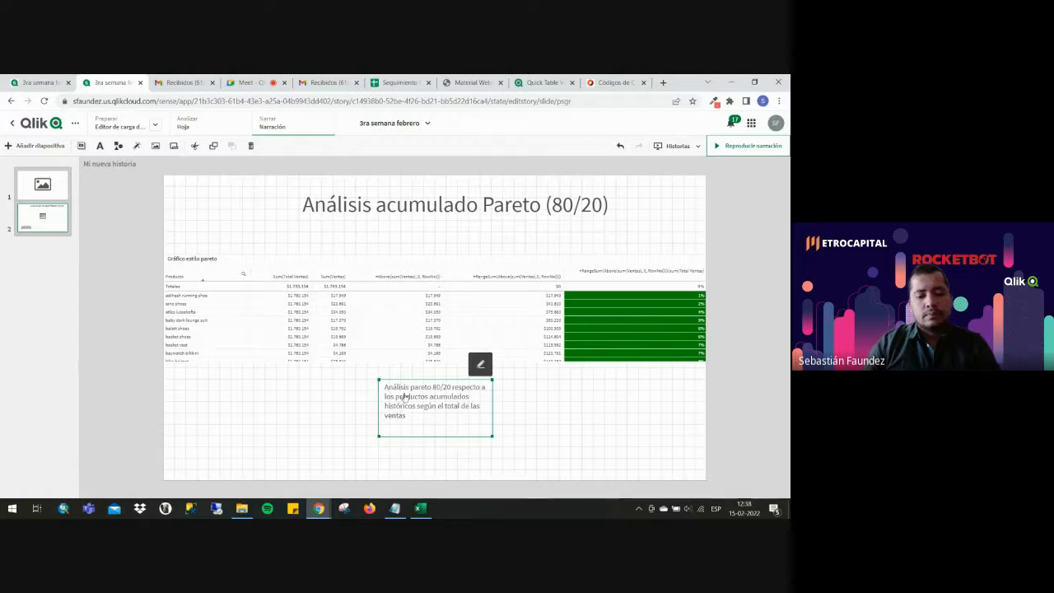
# Play the story and move back and forth between the cover image slide and the pareto slide.
pyautogui.click(724, 146)
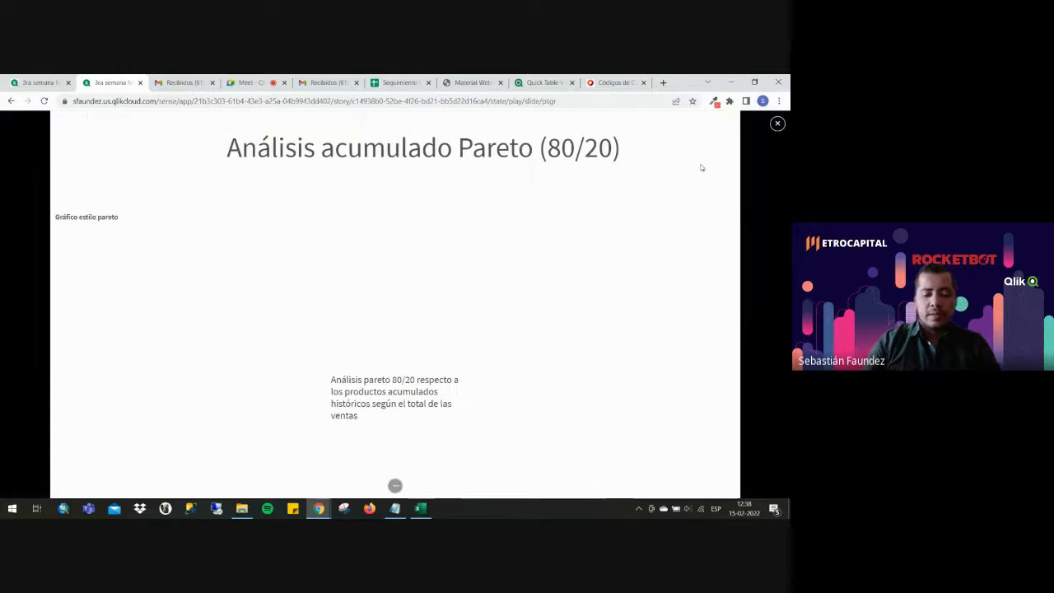
pyautogui.press('Left')
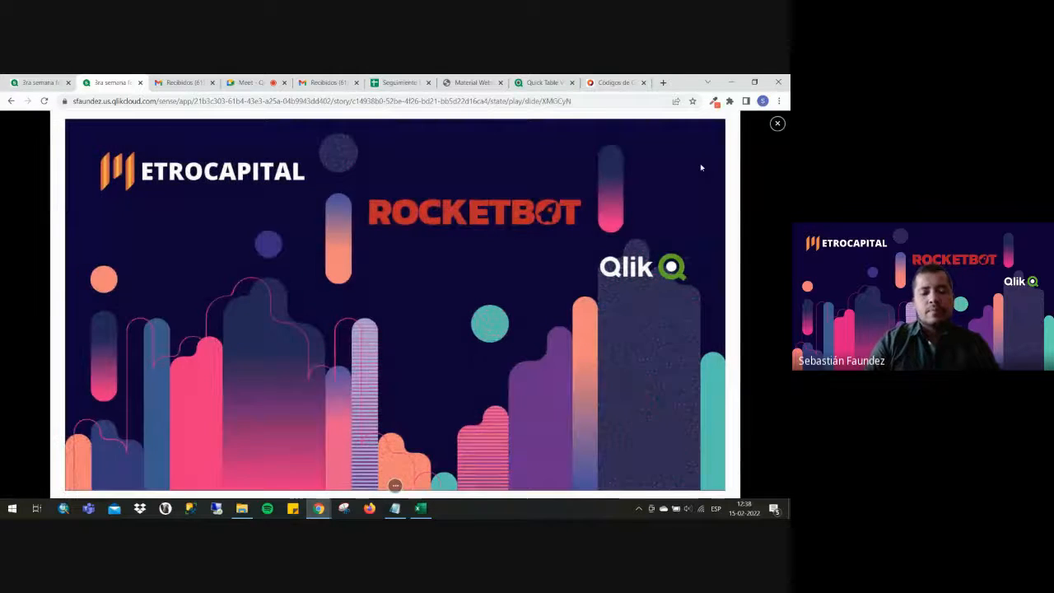
pyautogui.press('Right')
pyautogui.press('Left')
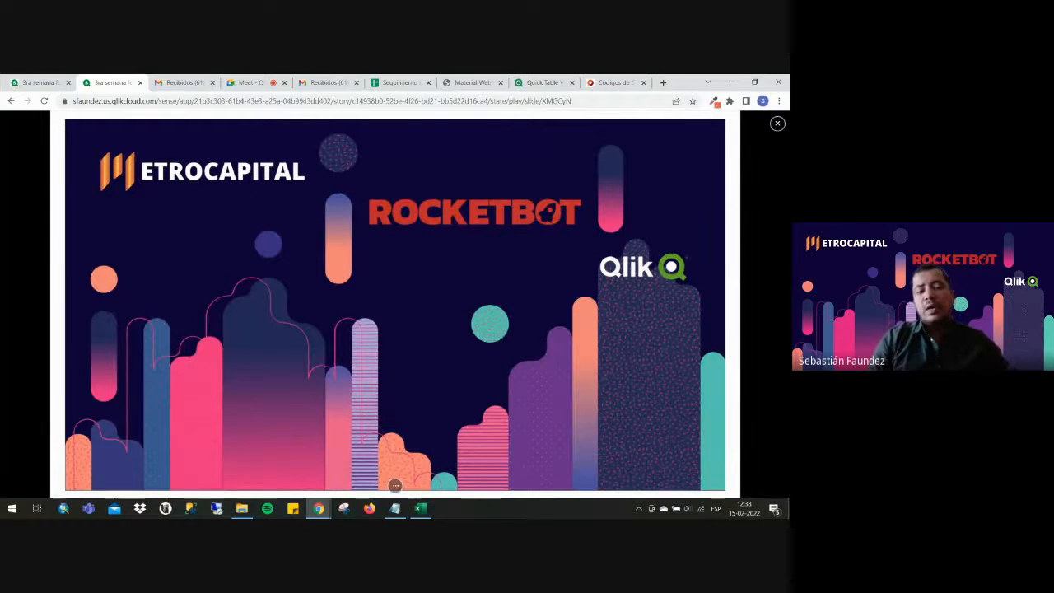
pyautogui.press('Right')
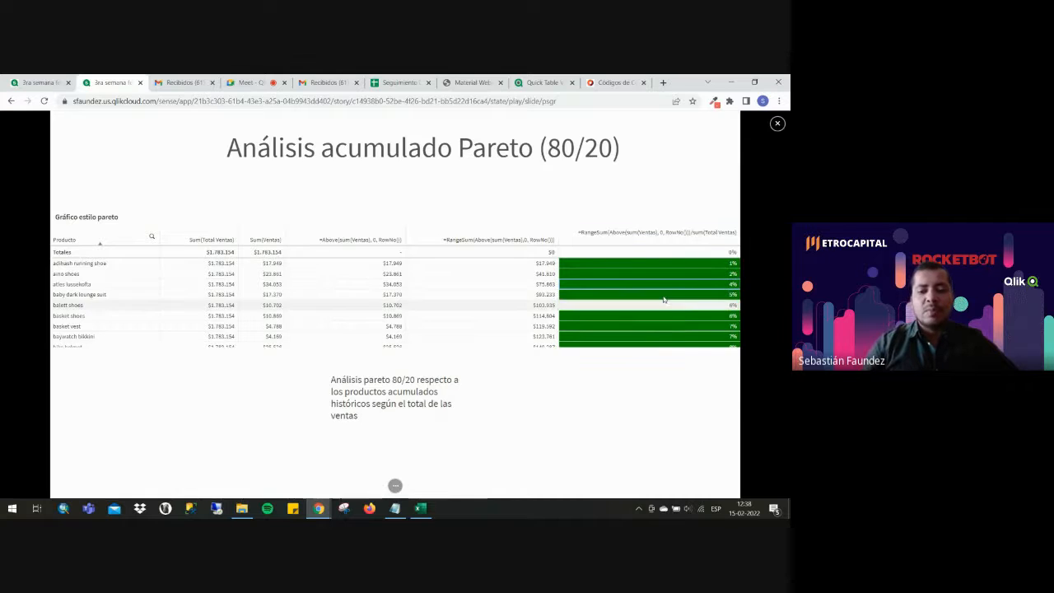
# Try selecting several products in the pareto table of the playing story, including "basket shoes", and exit the presentation.
pyautogui.click(92, 295)
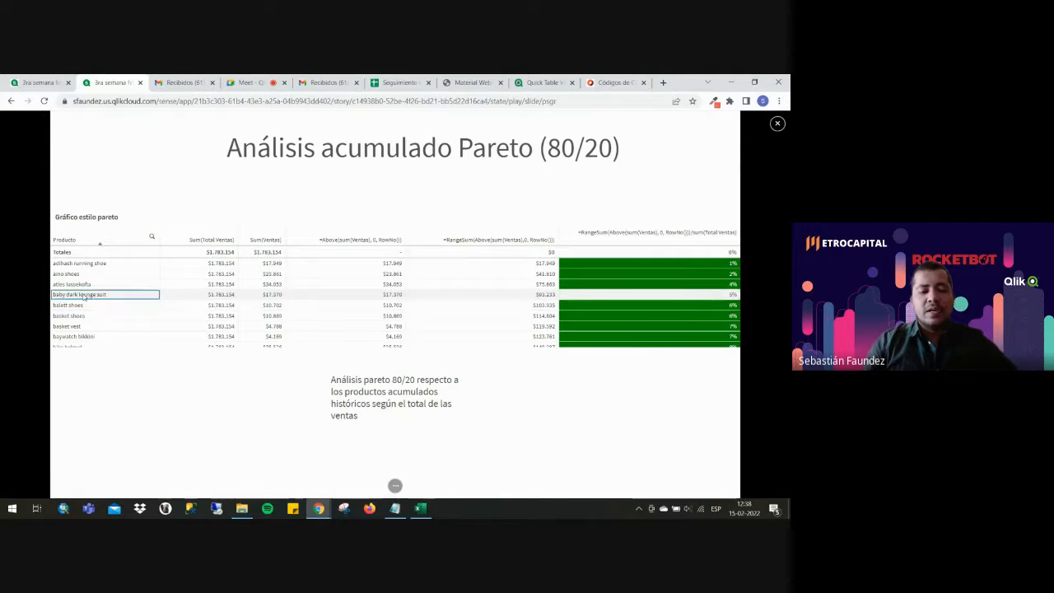
pyautogui.click(73, 275)
pyautogui.click(73, 264)
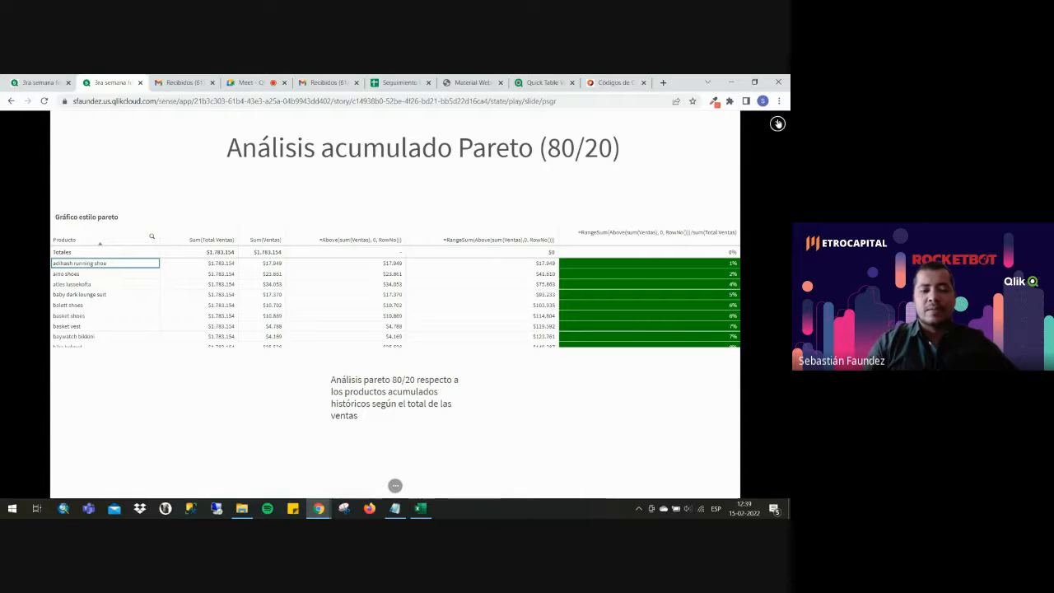
pyautogui.click(105, 316)
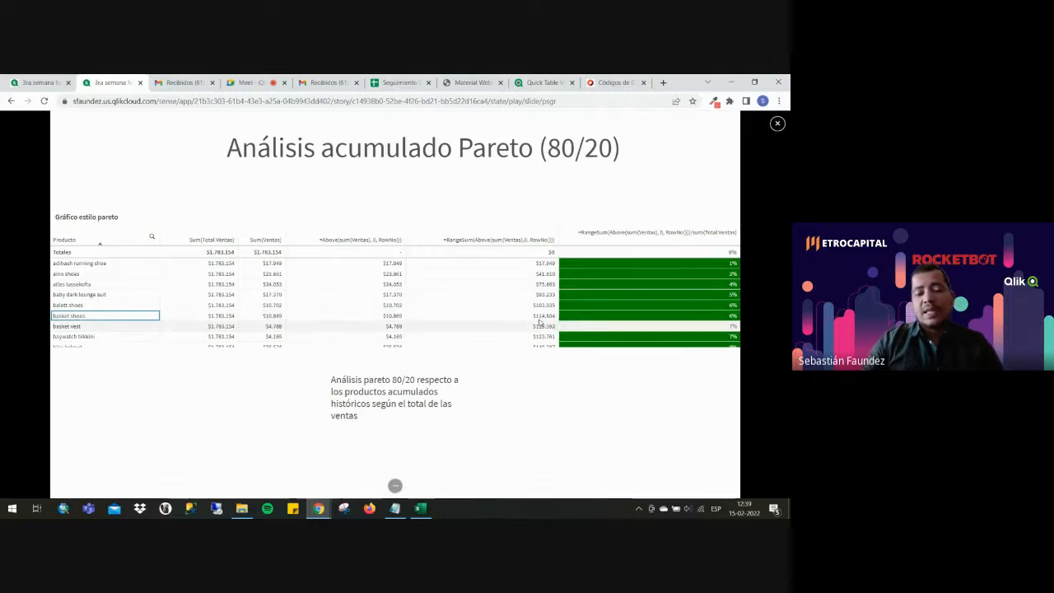
pyautogui.click(583, 162)
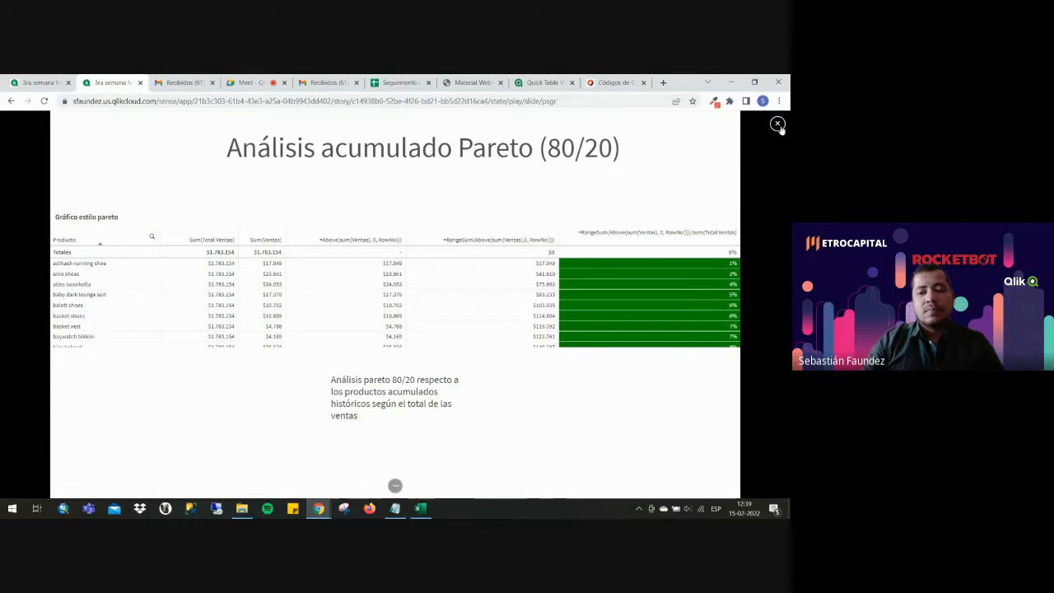
pyautogui.click(777, 125)
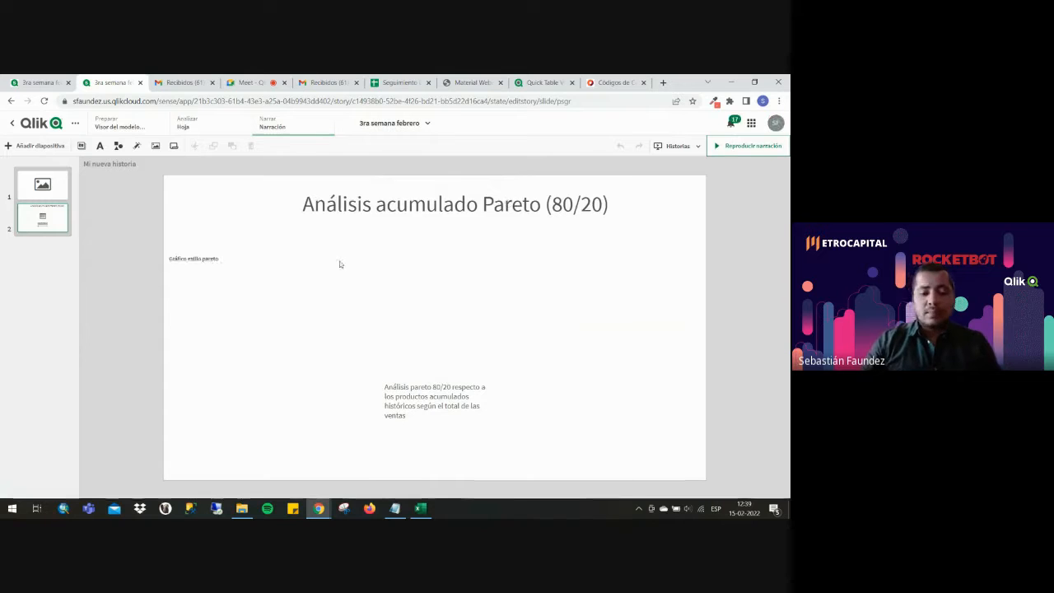
# Examine the pareto table on the Resumen sheet through its last rows and return to the story.
pyautogui.click(408, 303)
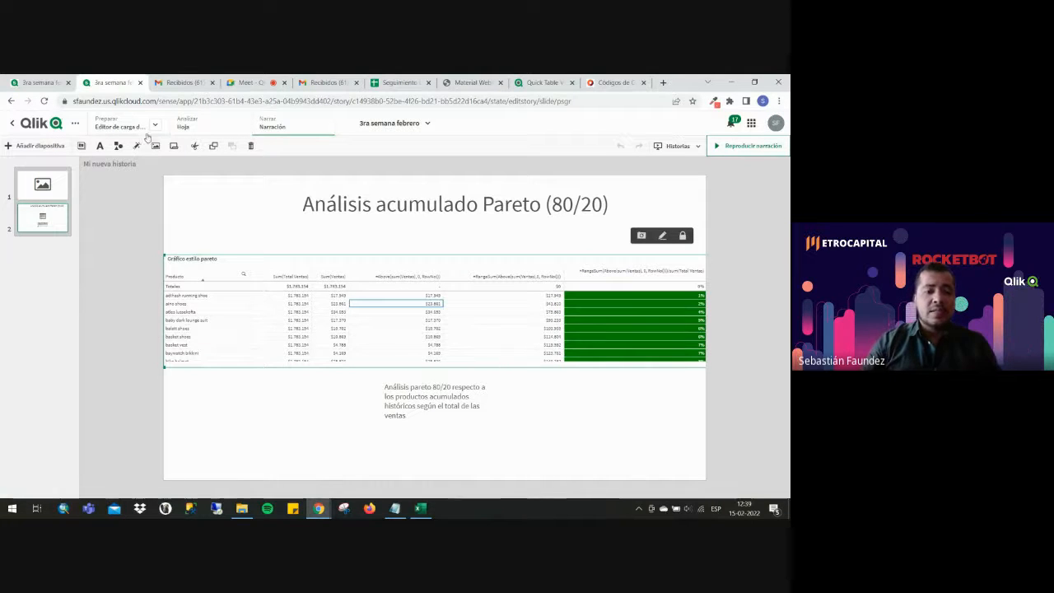
pyautogui.click(211, 131)
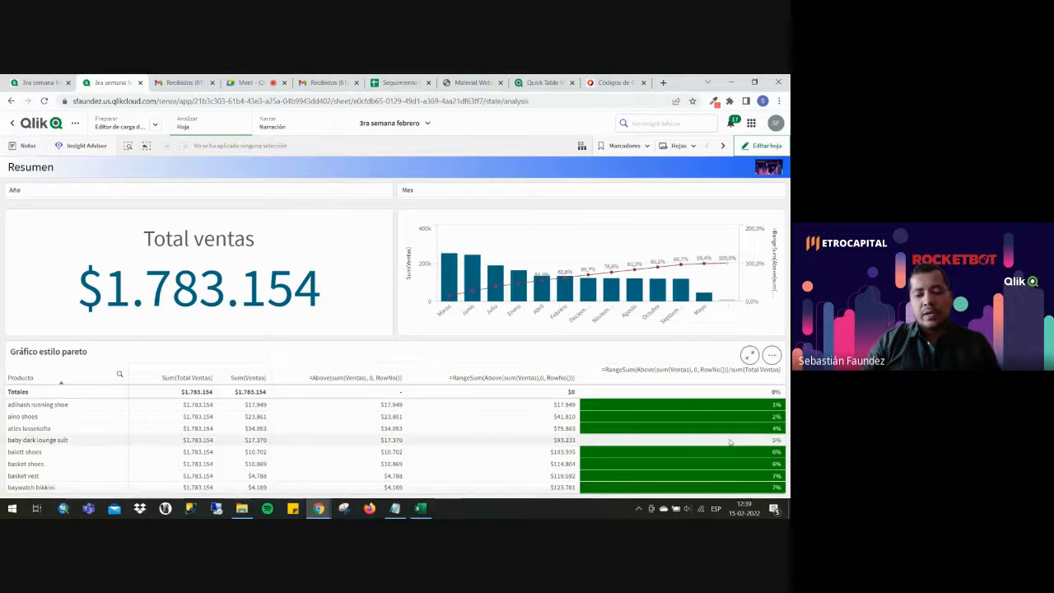
pyautogui.scroll(-10, 730, 443)
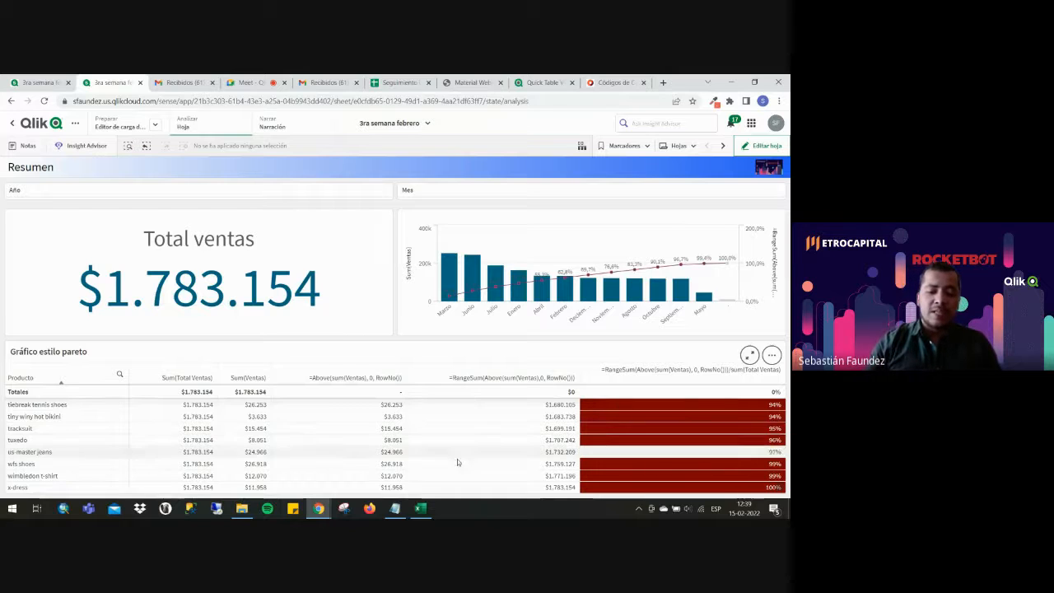
pyautogui.click(289, 129)
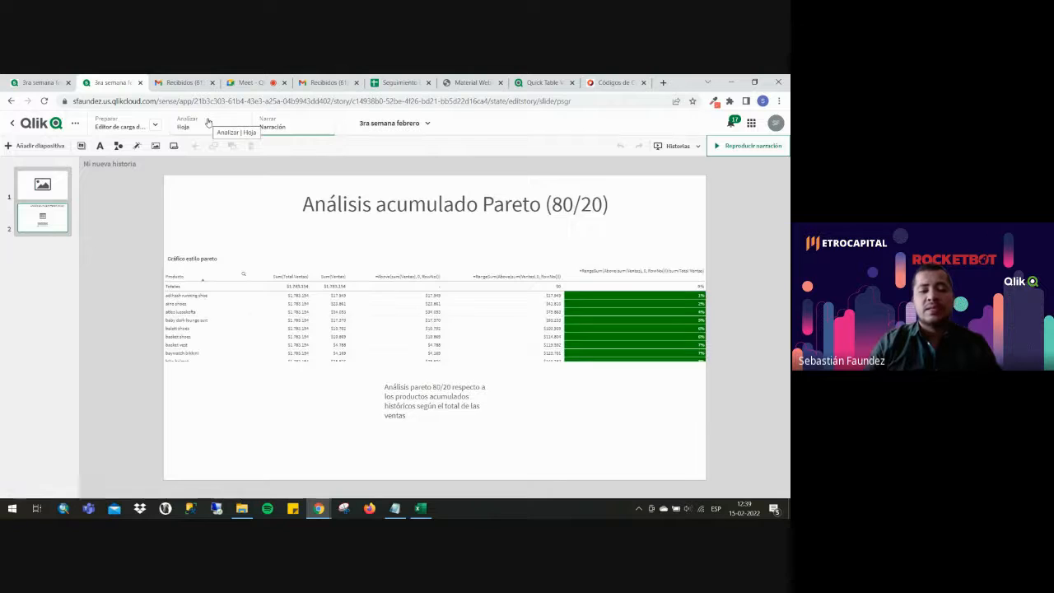
# Go back to the Resumen sheet and view its sheet options, such as downloading it as PDF, without choosing any.
pyautogui.click(209, 123)
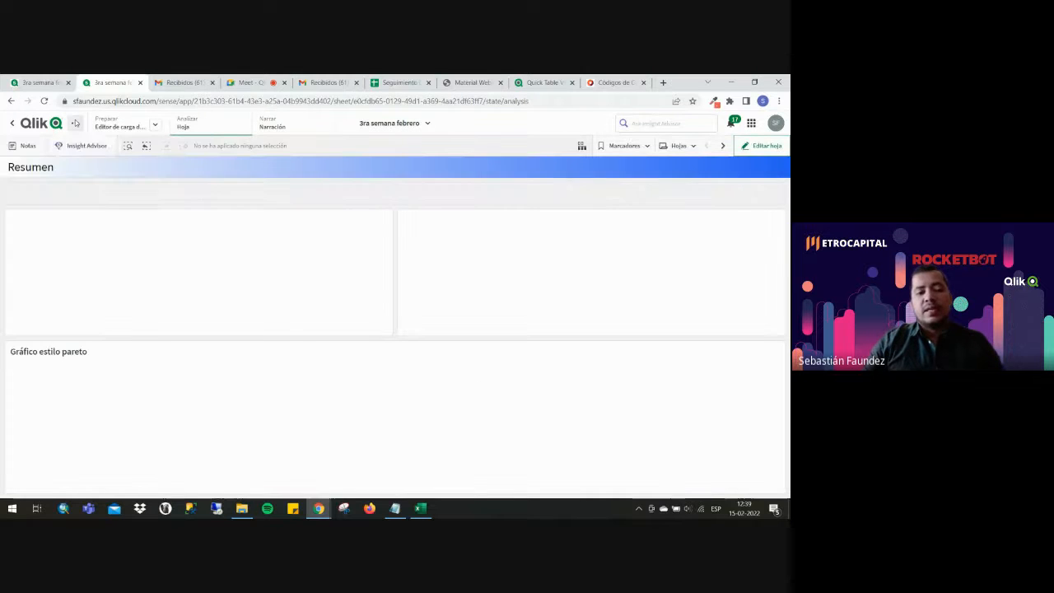
pyautogui.click(75, 123)
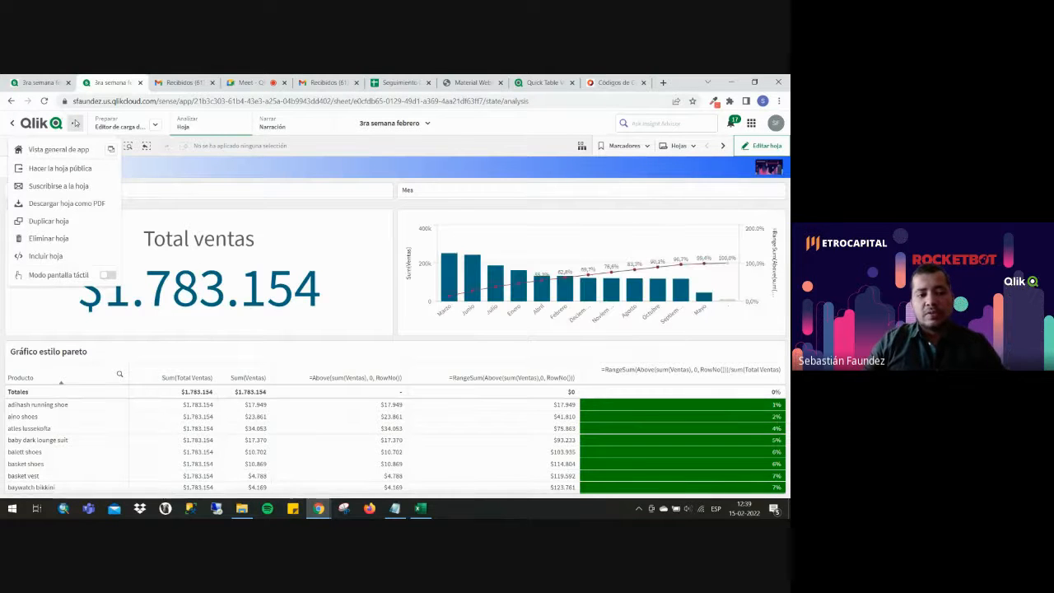
pyautogui.click(516, 168)
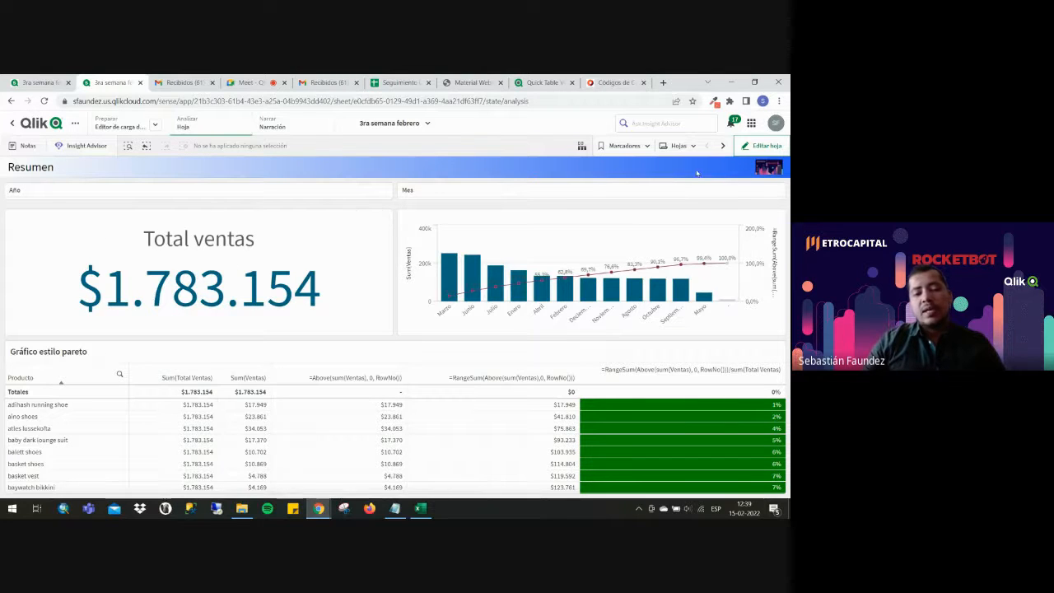
# Edit the Resumen sheet, turn on titles for the sales KPI and set its title to "Total ventas".
pyautogui.click(754, 147)
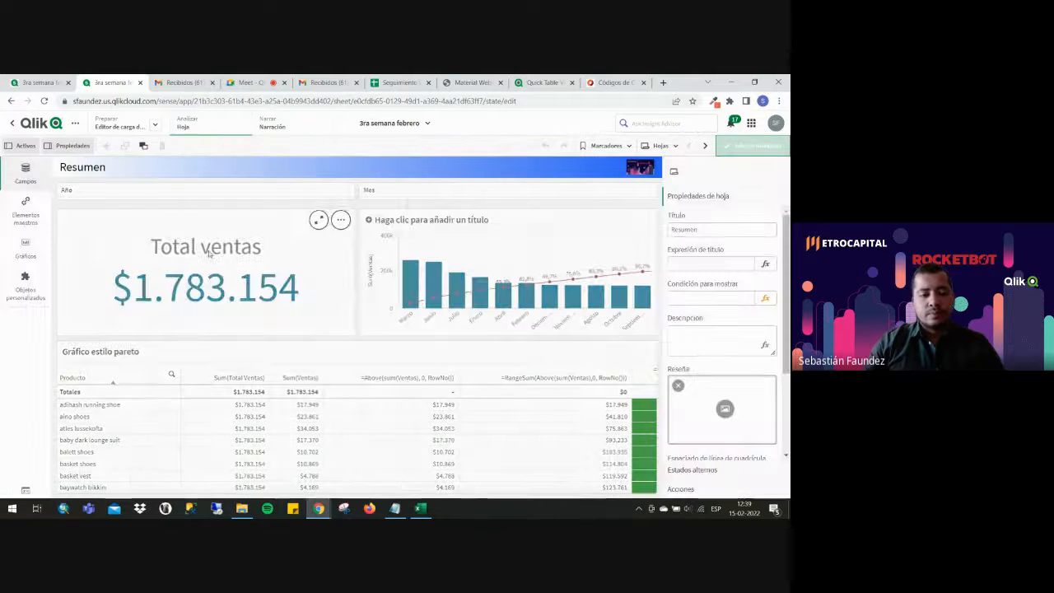
pyautogui.click(293, 249)
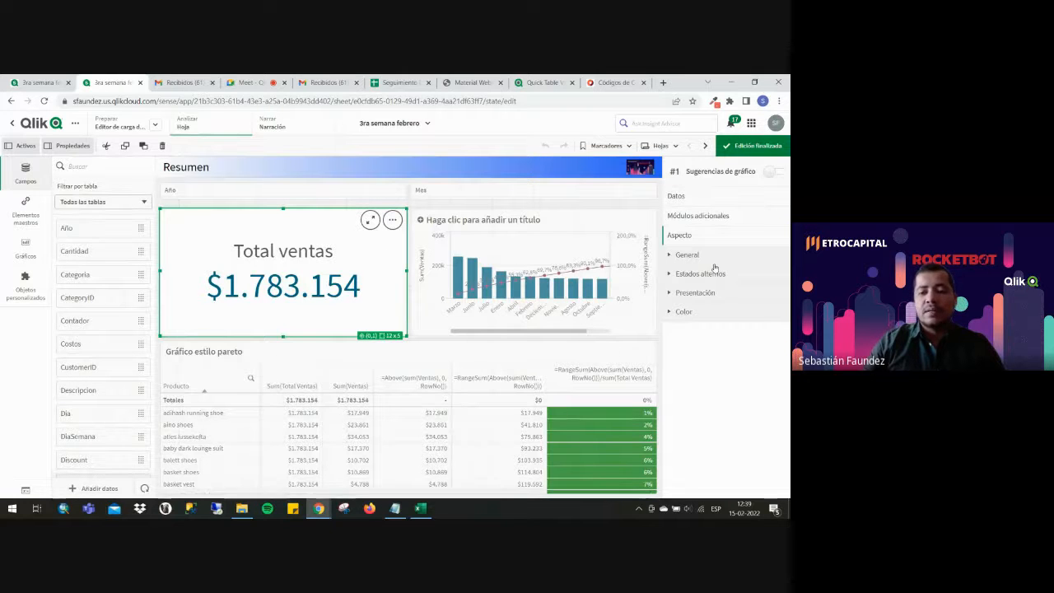
pyautogui.click(688, 254)
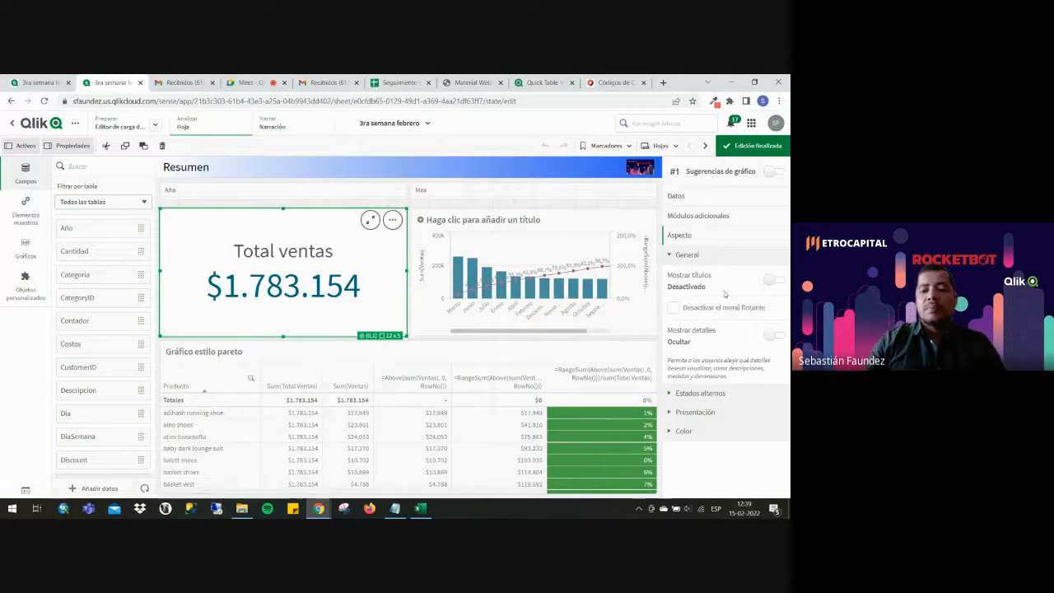
pyautogui.click(769, 280)
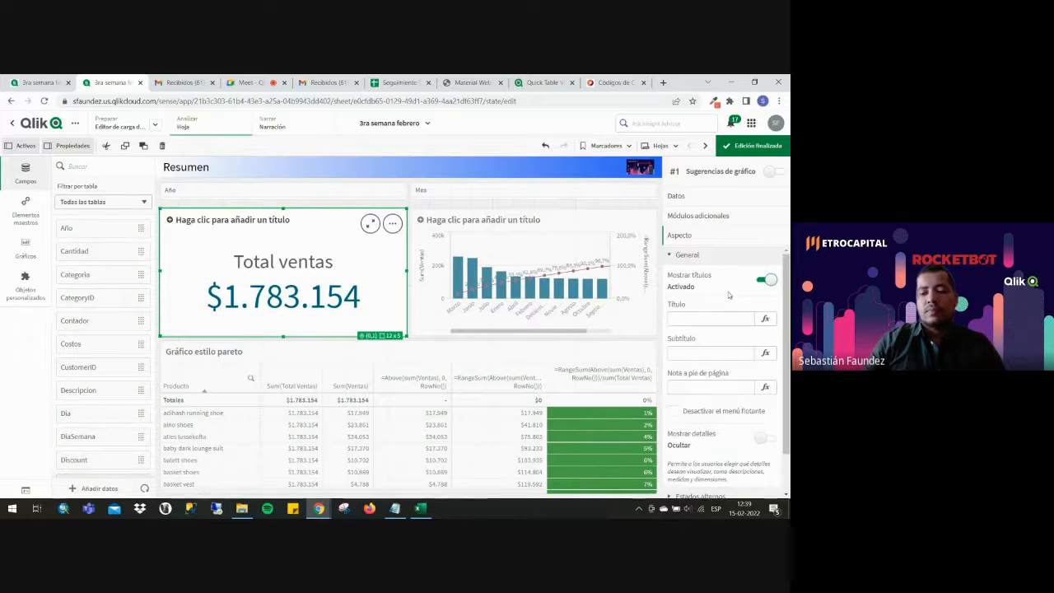
pyautogui.click(731, 316)
pyautogui.write('To')
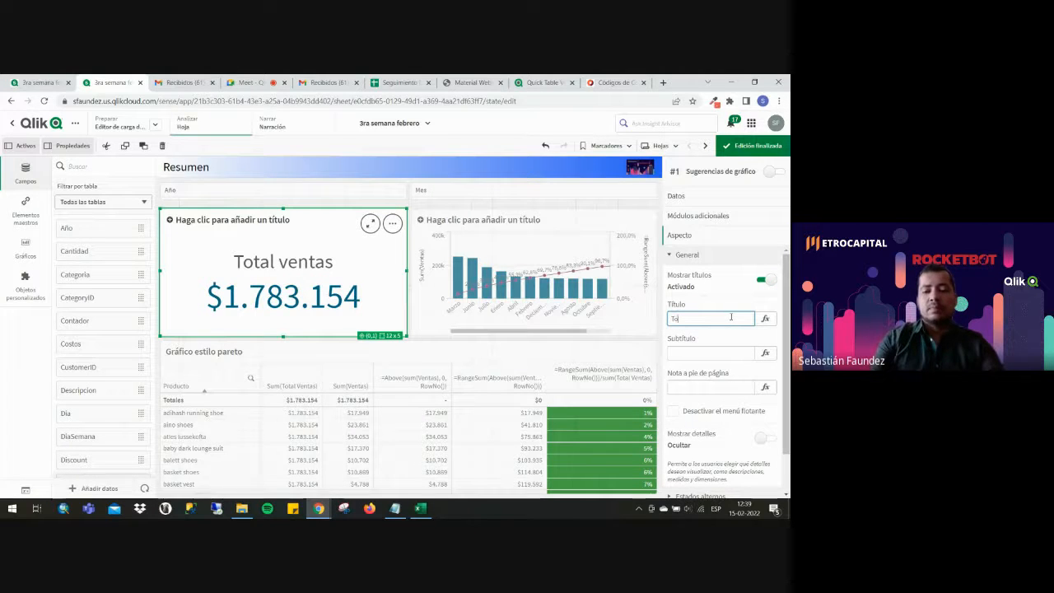
pyautogui.write('tal ventas')
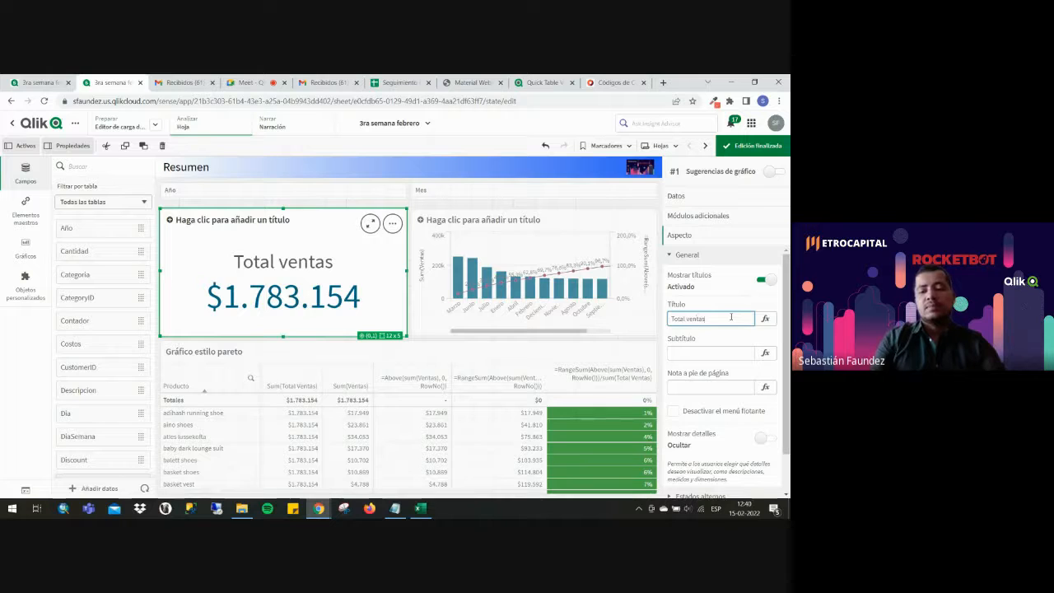
pyautogui.press('Return')
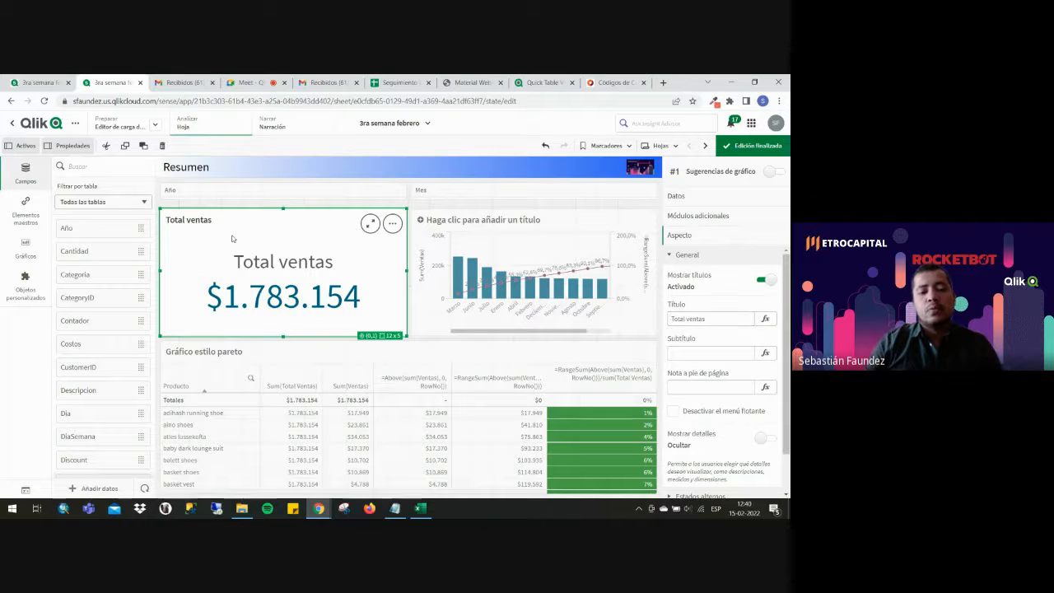
# Turn off the sales KPI's titles, view its measure data and finish editing the sheet.
pyautogui.click(769, 281)
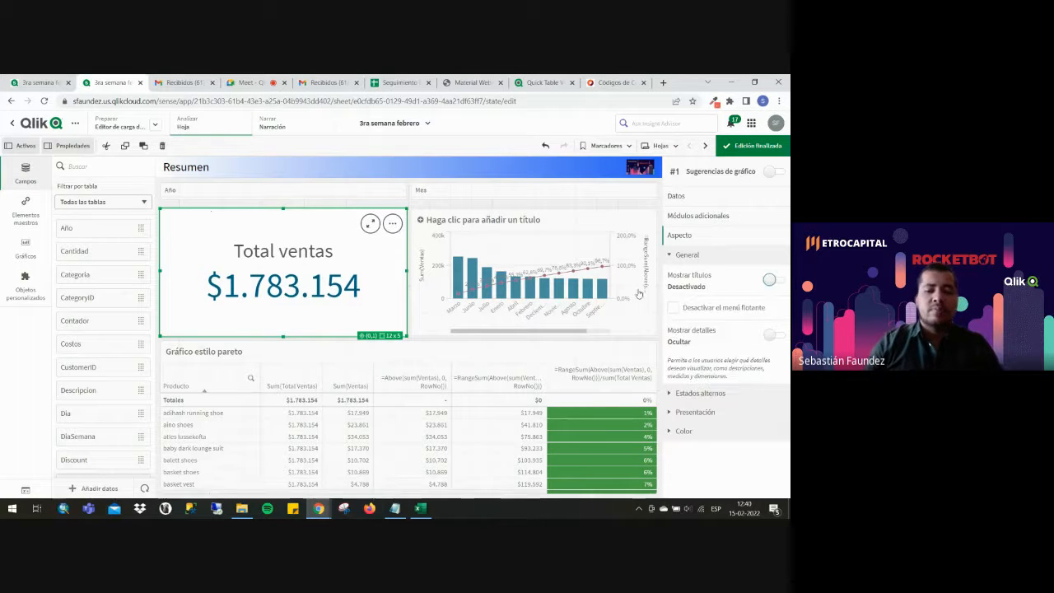
pyautogui.click(688, 255)
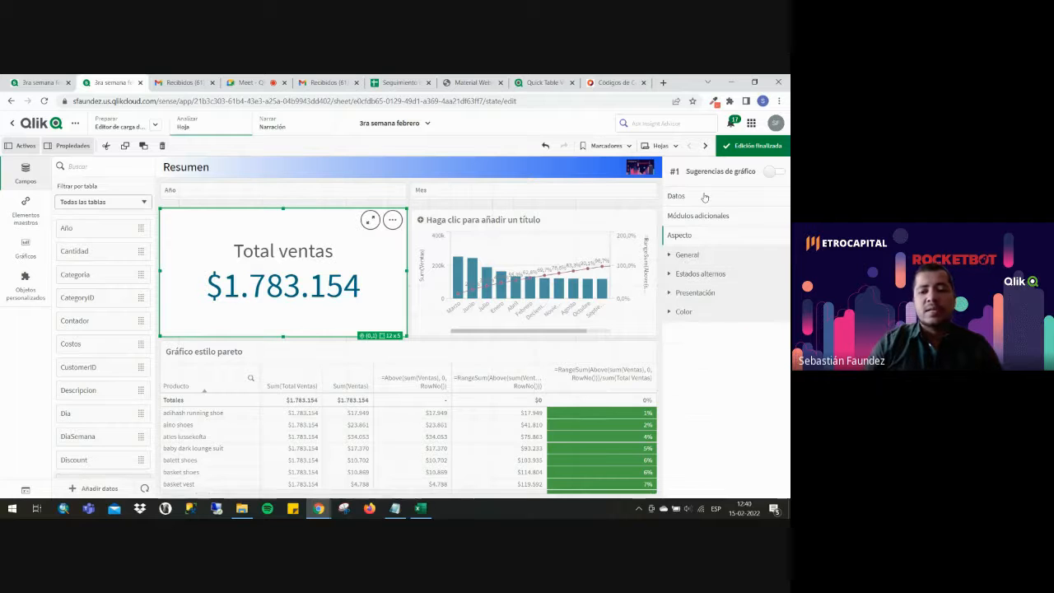
pyautogui.click(703, 198)
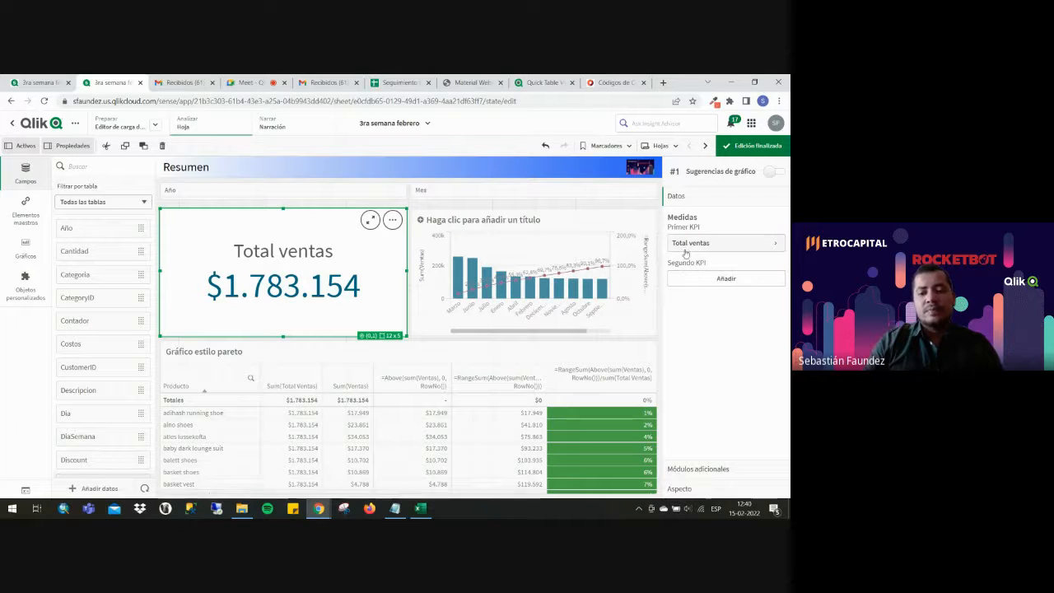
pyautogui.click(758, 146)
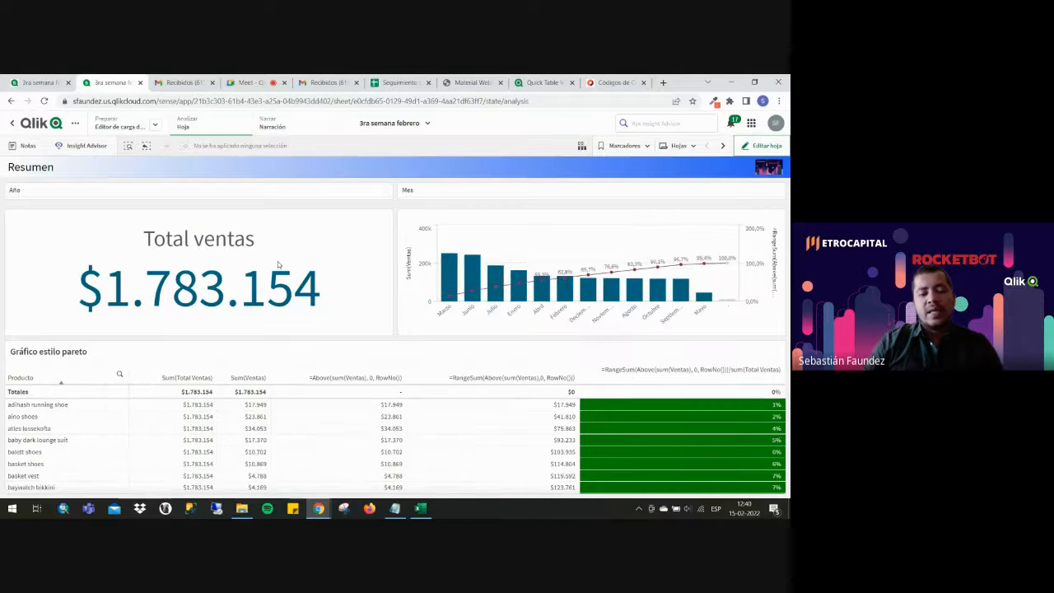
# Edit the sheet and create a master measure named "Total ventas" from the KPI's Sum(Ventas) measure, keeping its Moneda format.
pyautogui.click(756, 147)
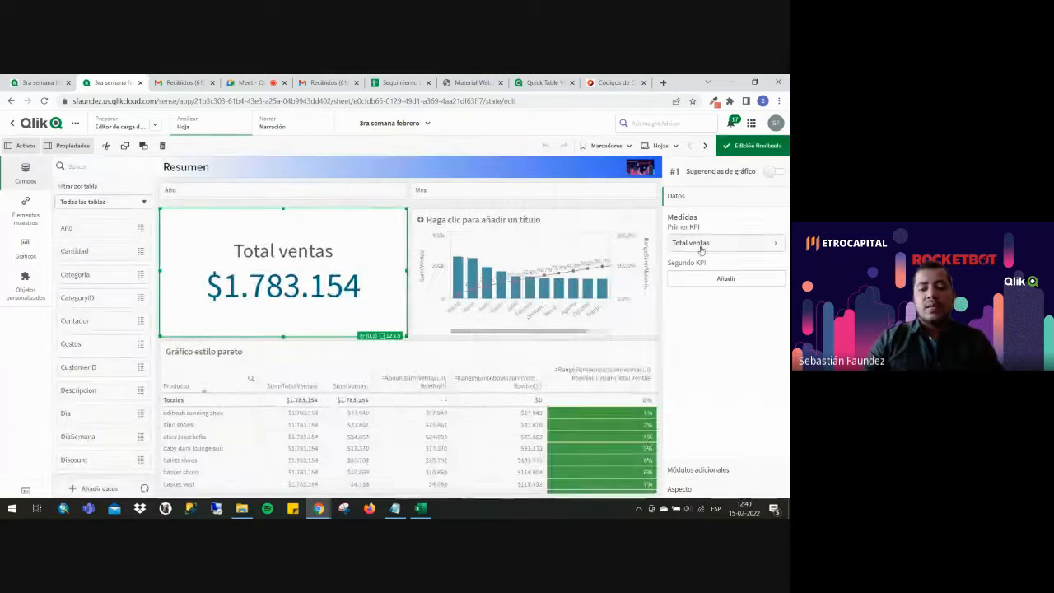
pyautogui.click(700, 243)
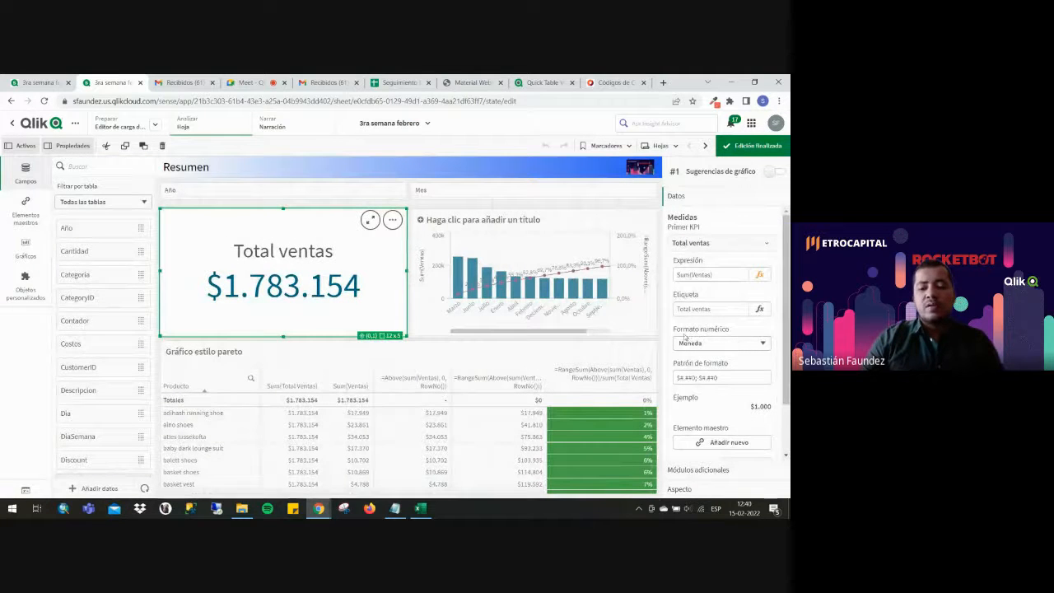
pyautogui.click(26, 216)
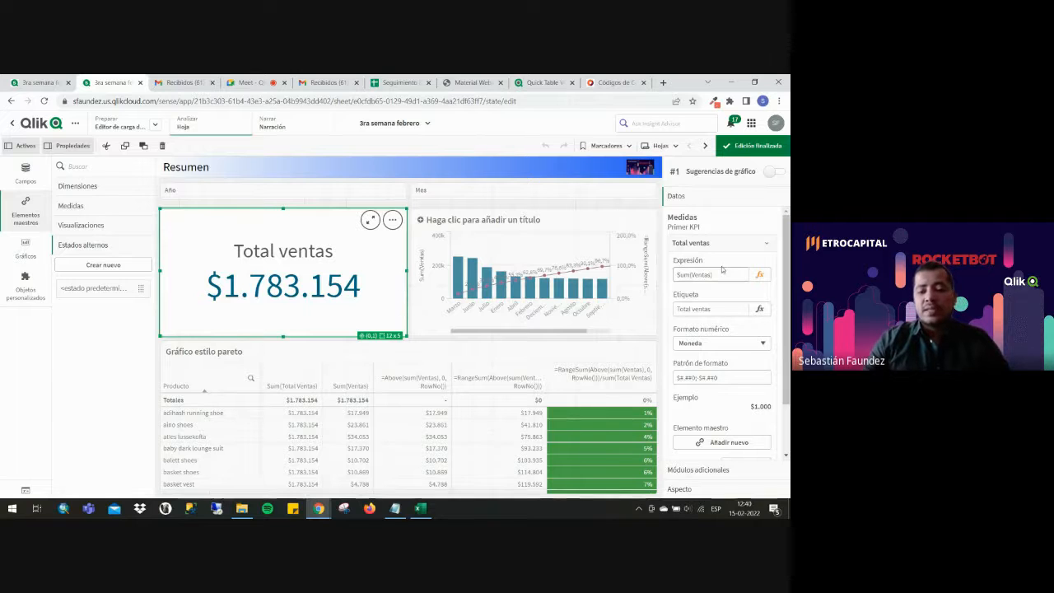
pyautogui.scroll(-2, 723, 354)
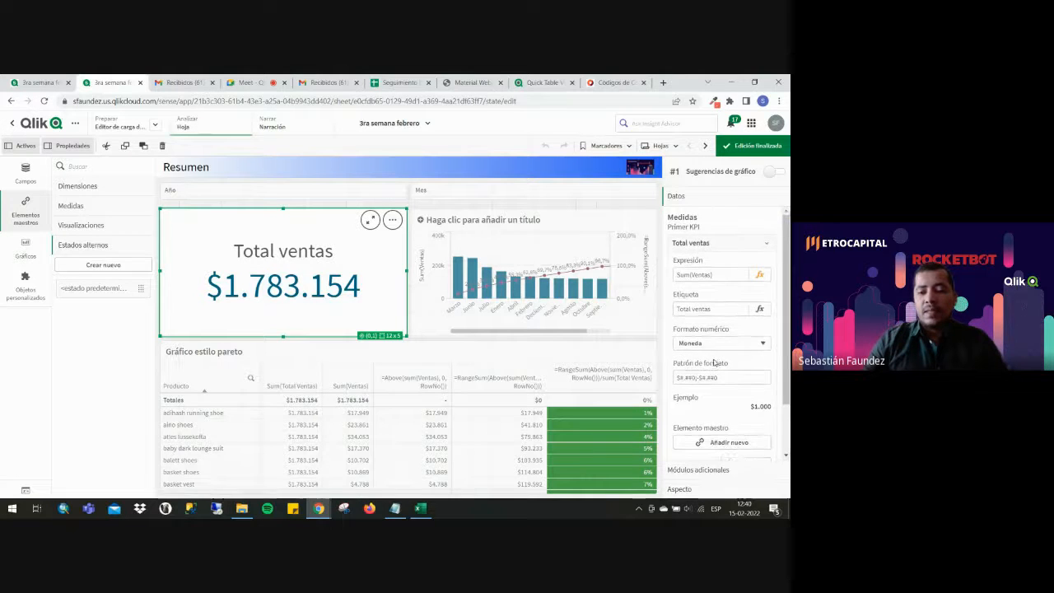
pyautogui.click(729, 381)
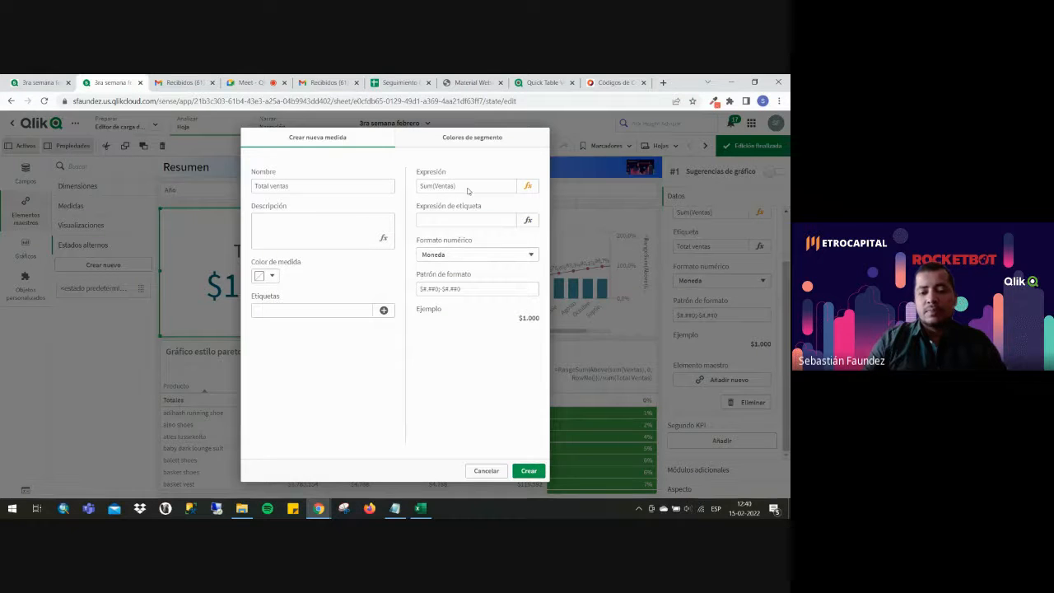
pyautogui.moveTo(461, 186); pyautogui.dragTo(340, 186)
pyautogui.click(340, 186)
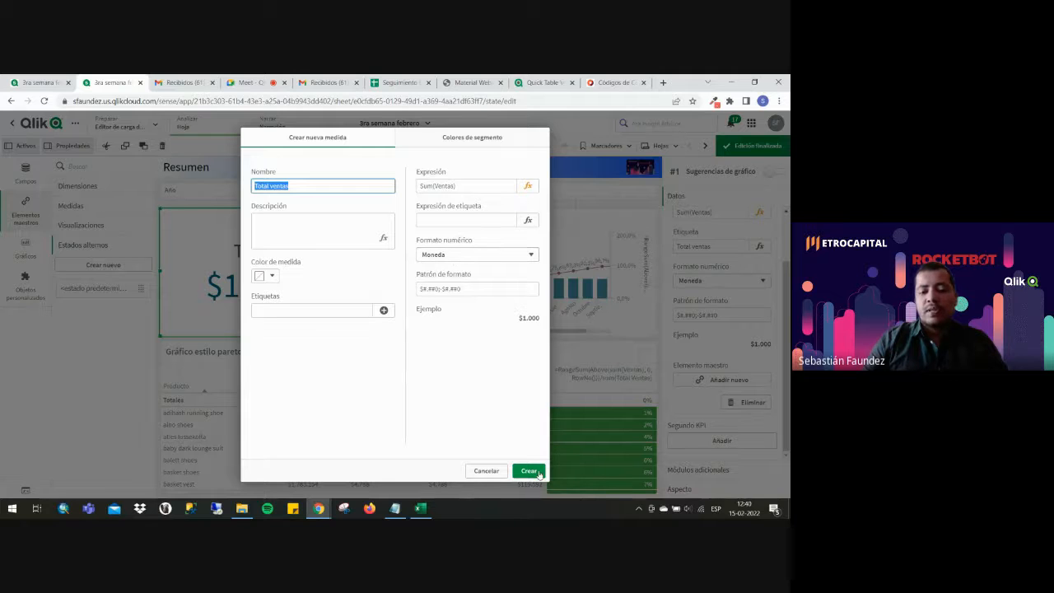
pyautogui.click(529, 471)
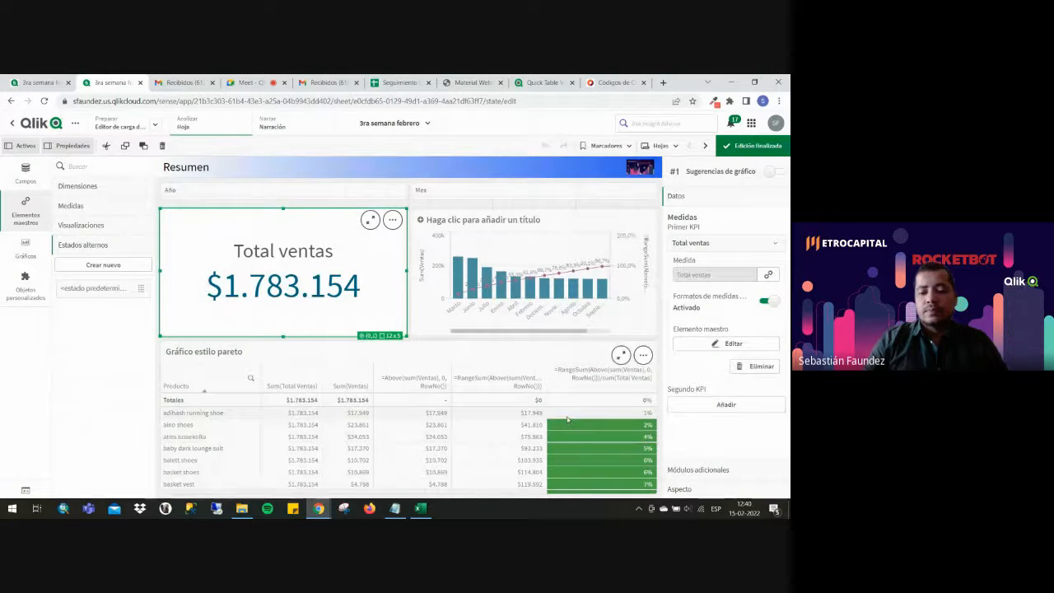
# In the "Gráfico estilo pareto" table, label the last column, the cumulative RangeSum divided by total sales, as "Pareto %".
pyautogui.click(494, 437)
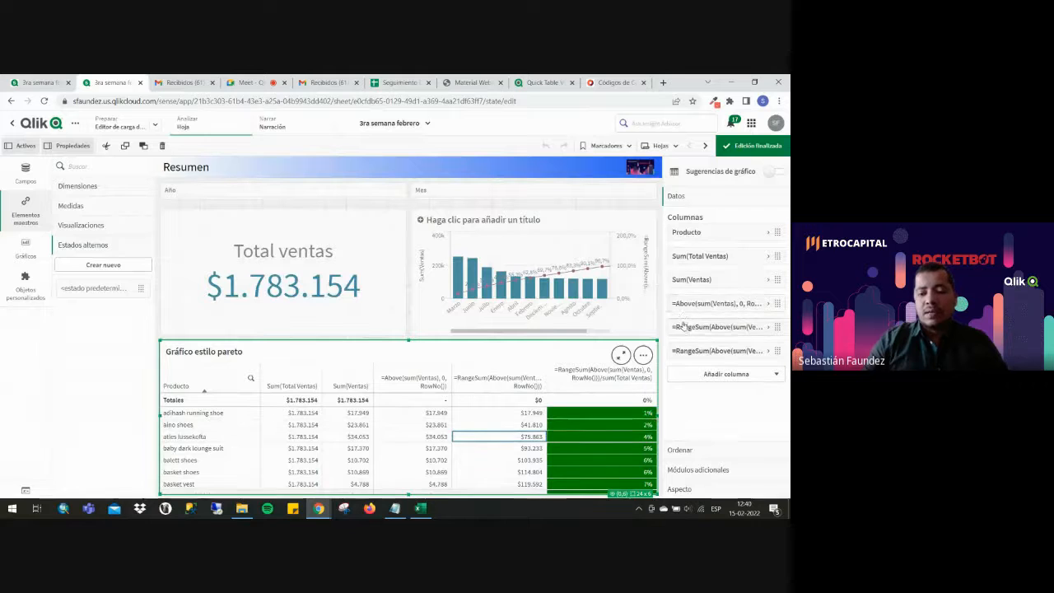
pyautogui.click(729, 351)
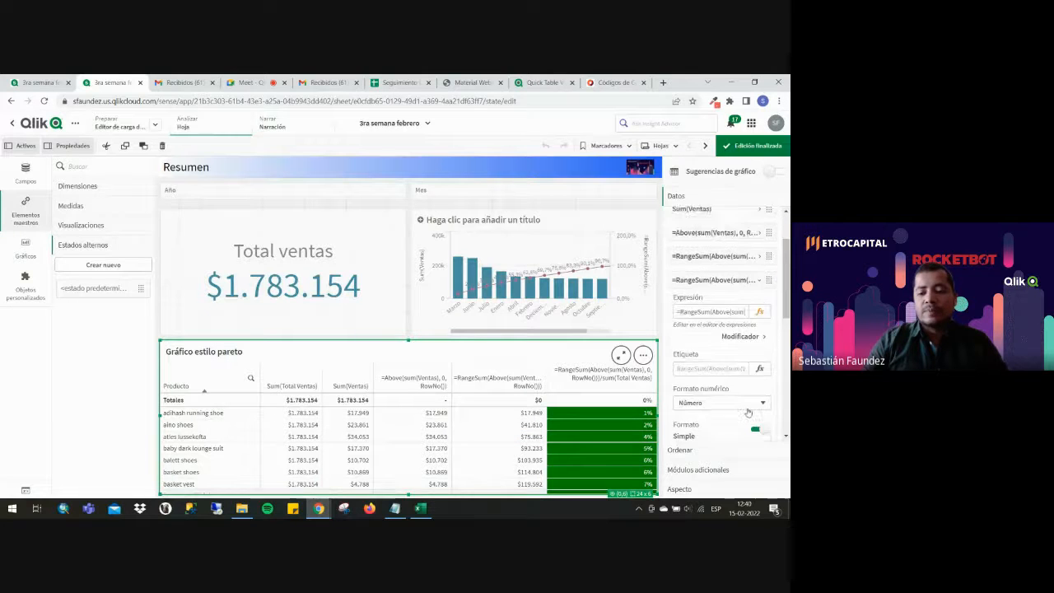
pyautogui.click(747, 337)
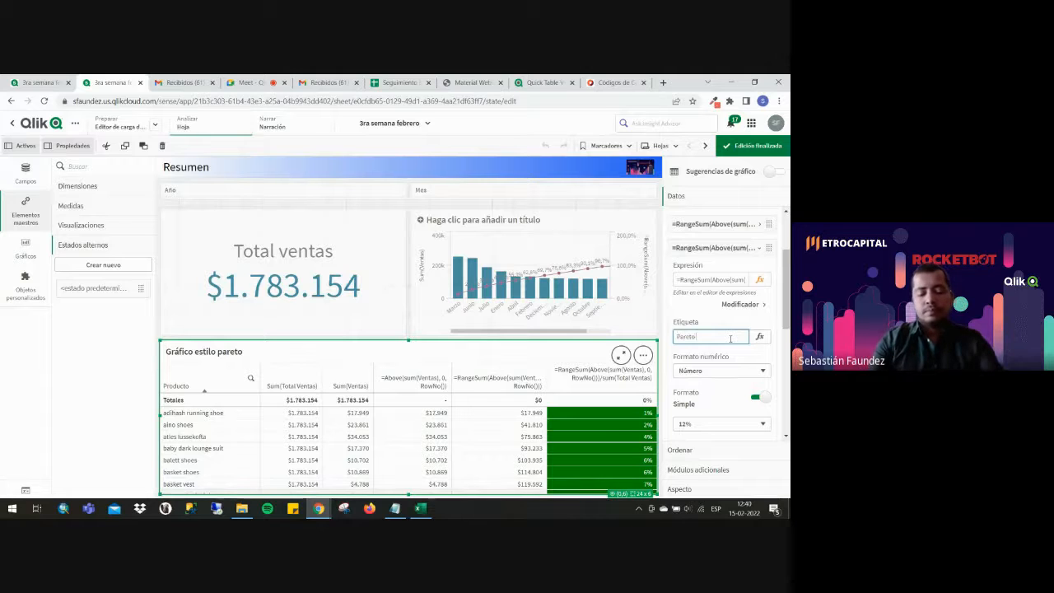
pyautogui.write('Pareto')
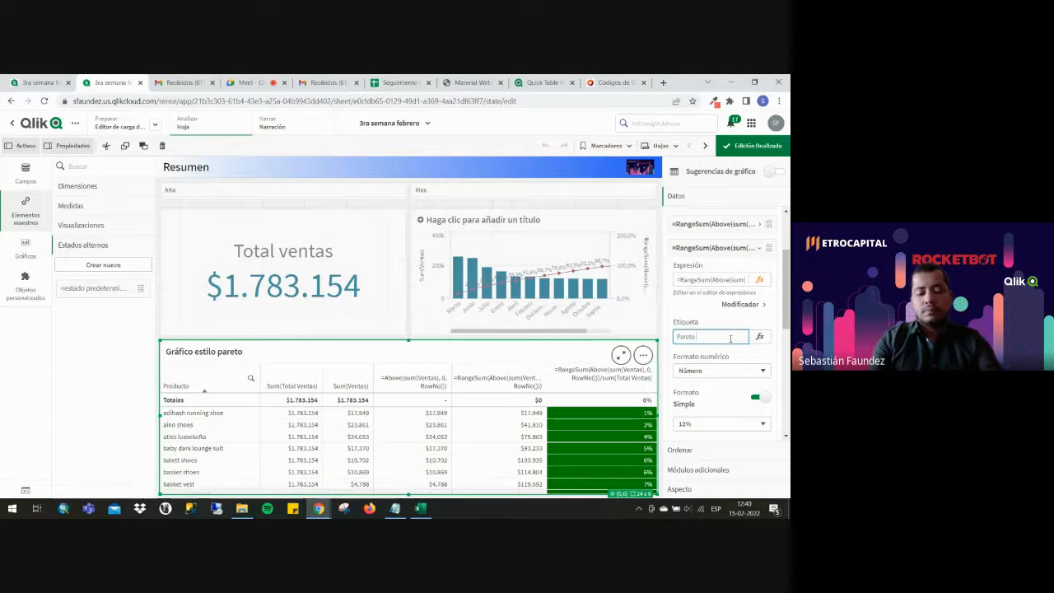
pyautogui.write(' %')
pyautogui.press('Return')
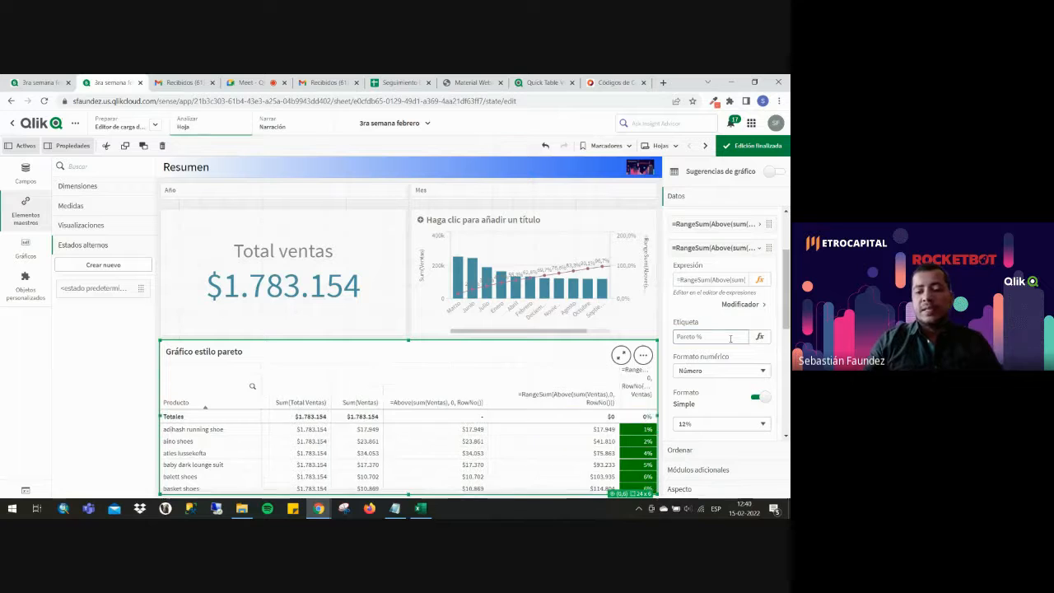
# Clear the custom label of the pareto table's last column and collapse its settings.
pyautogui.scroll(-1, 754, 344)
pyautogui.scroll(-2, 754, 344)
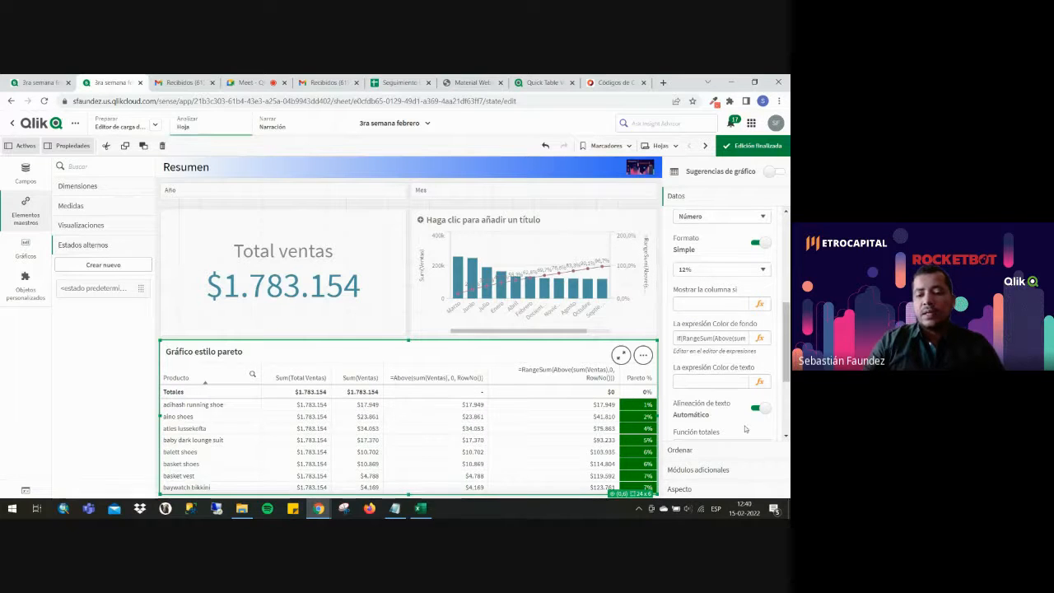
pyautogui.scroll(-1, 737, 415)
pyautogui.scroll(2, 733, 379)
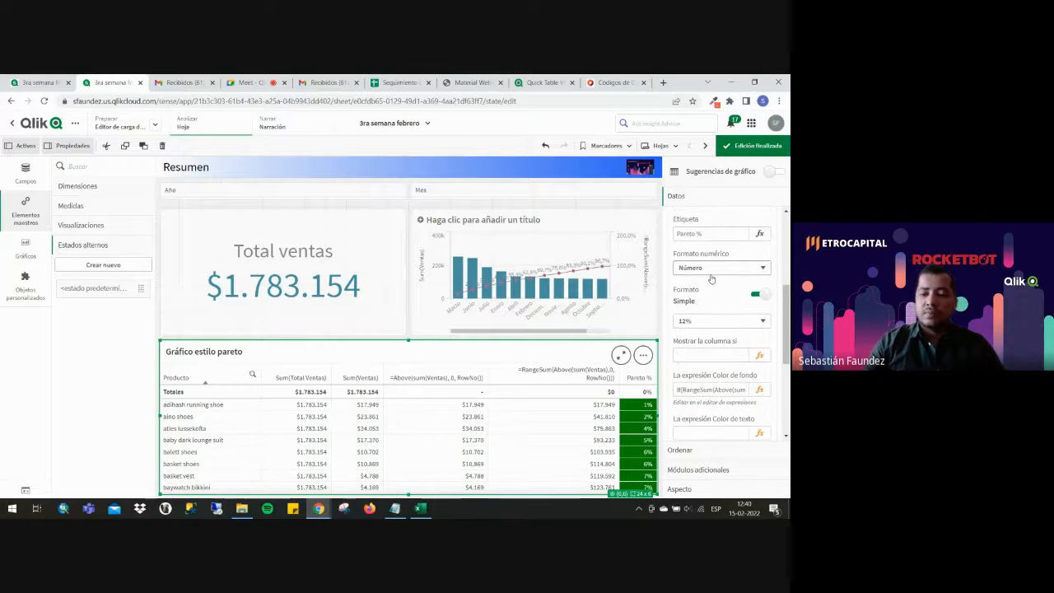
pyautogui.scroll(2, 728, 347)
pyautogui.moveTo(742, 336); pyautogui.dragTo(612, 337)
pyautogui.press('BackSpace')
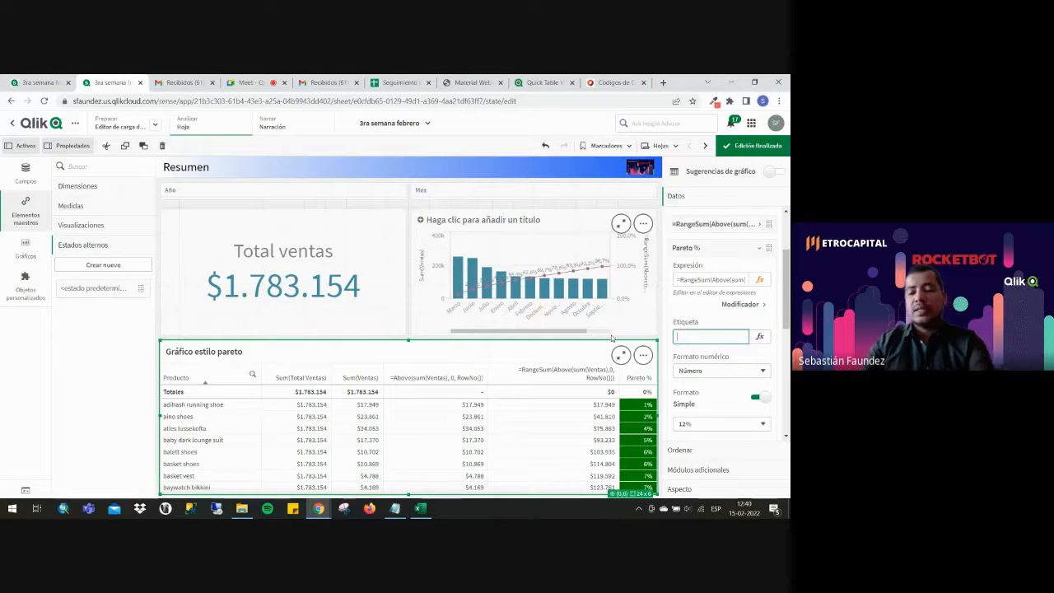
pyautogui.scroll(-5, 736, 360)
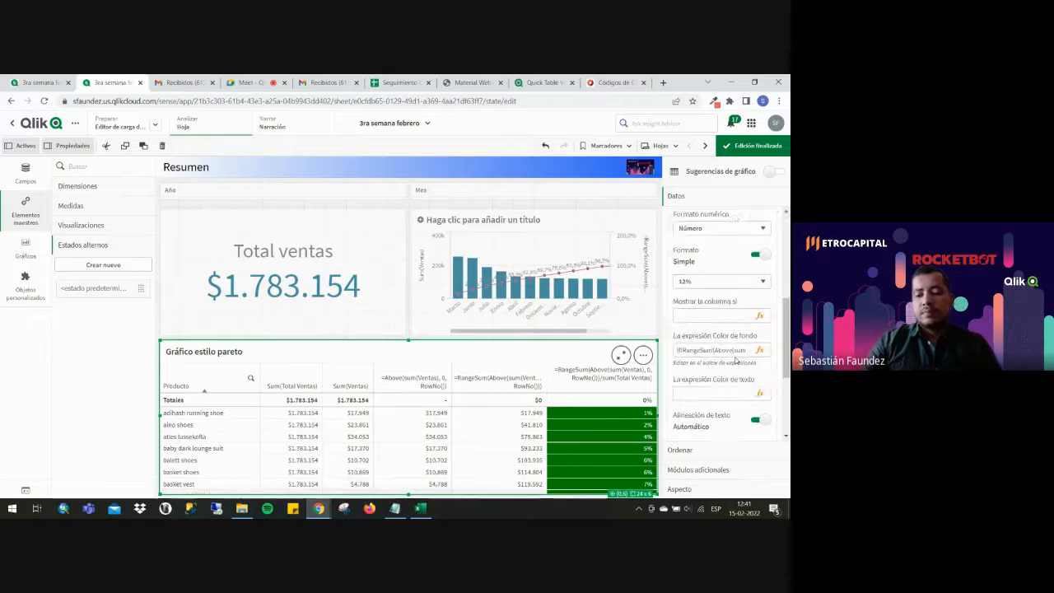
pyautogui.scroll(5, 736, 360)
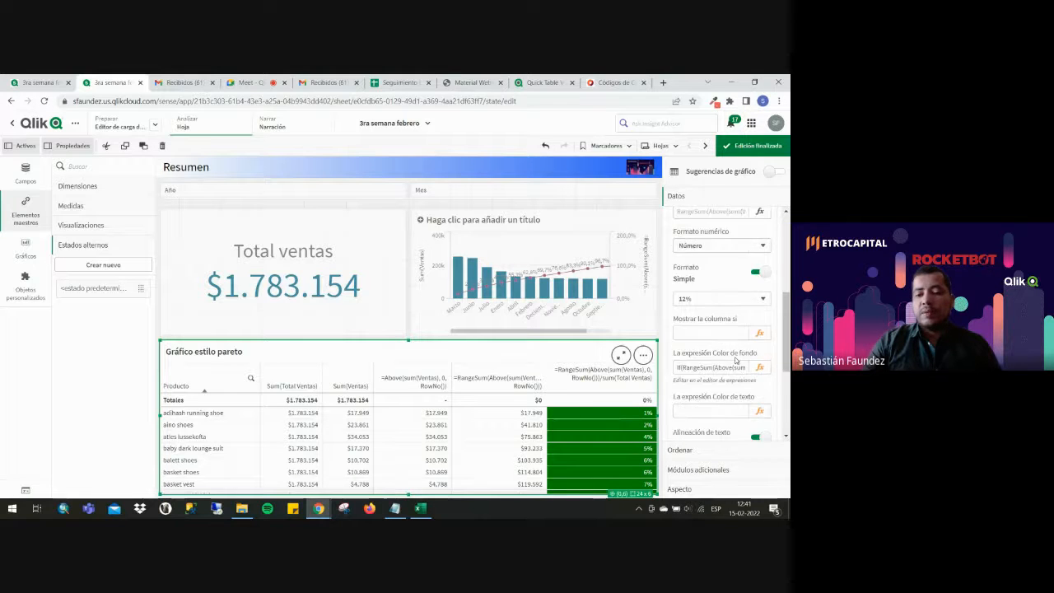
pyautogui.click(702, 300)
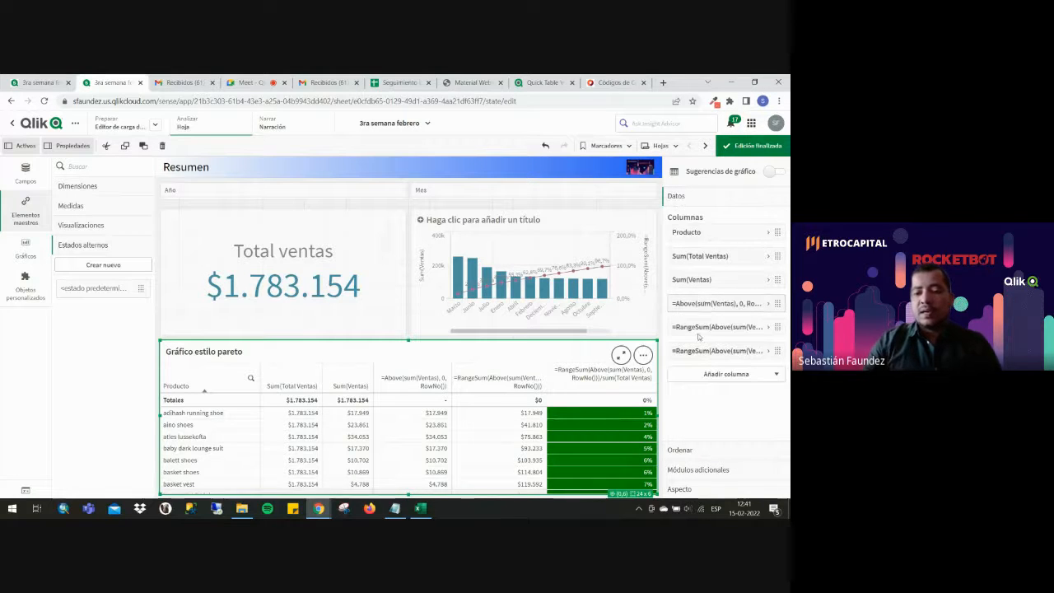
# Start a new master measure from the pareto table's last RangeSum column and name it "Pareto %".
pyautogui.click(703, 351)
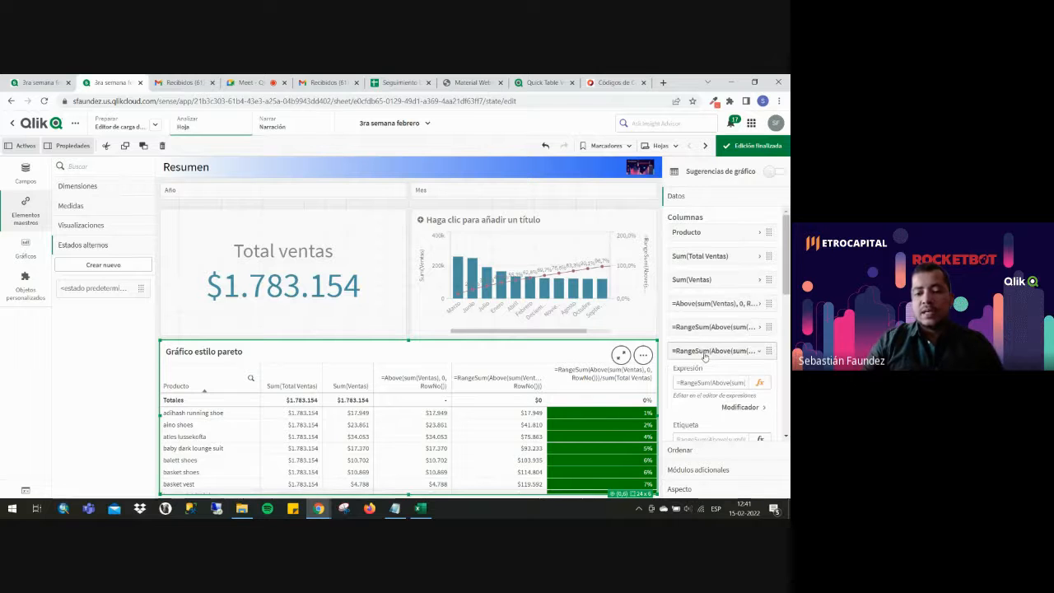
pyautogui.scroll(-5, 702, 357)
pyautogui.scroll(-1, 702, 359)
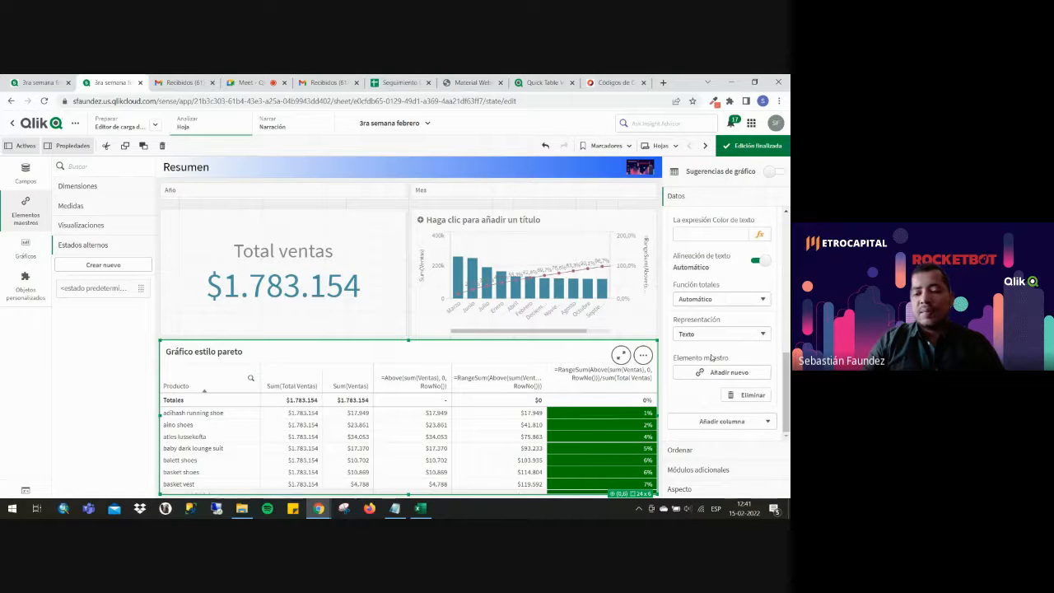
pyautogui.click(725, 372)
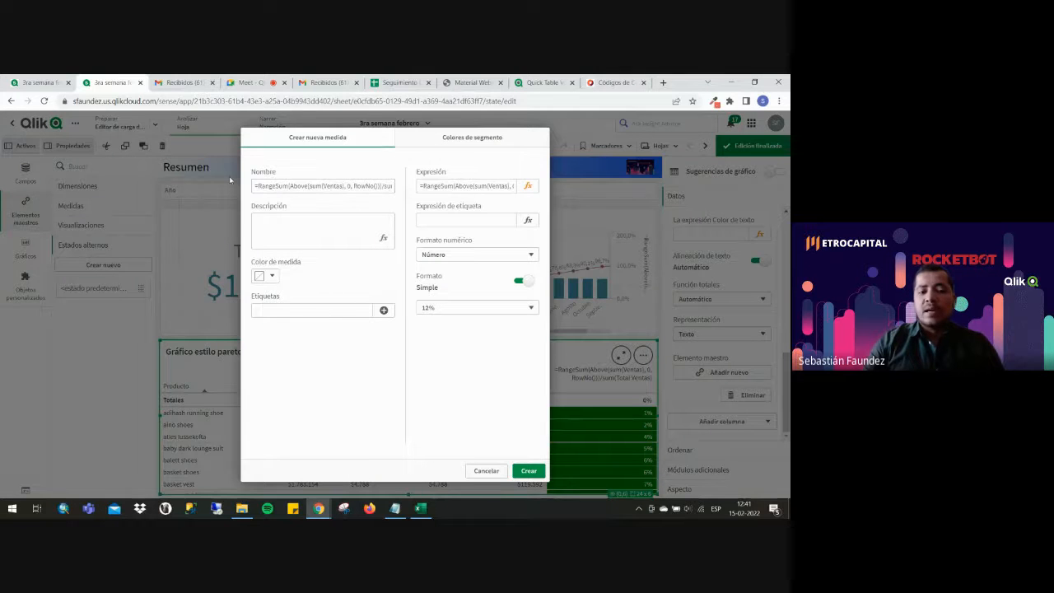
pyautogui.tripleClick(339, 184)
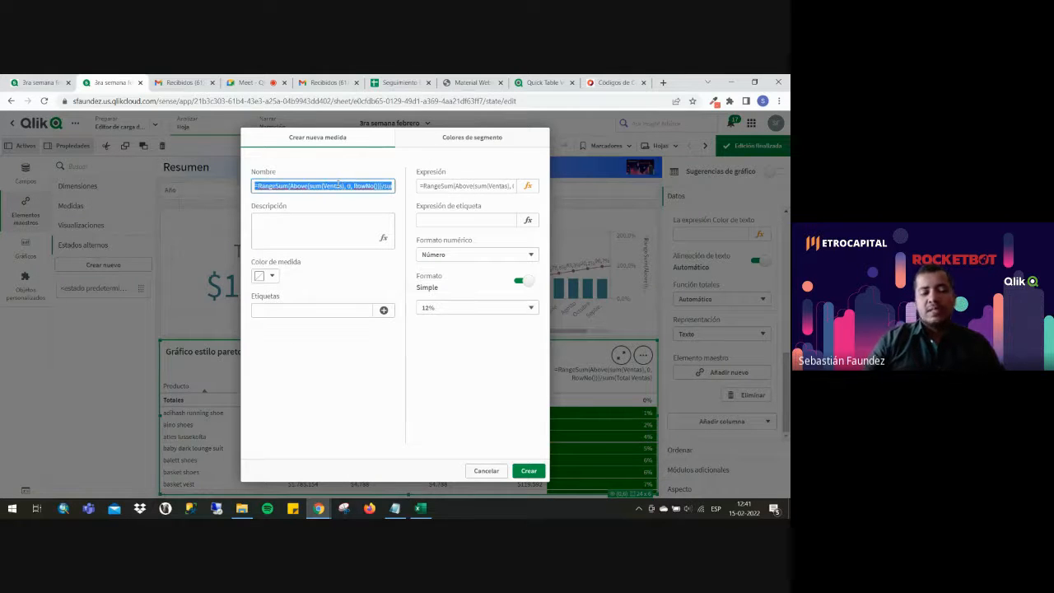
pyautogui.write('Per')
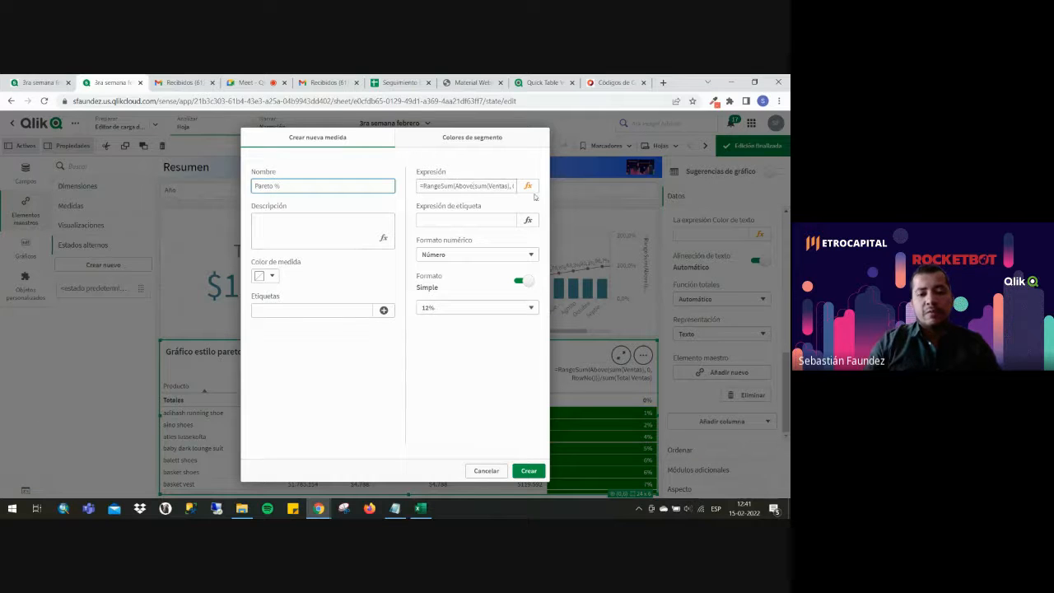
# Keep the measure's numeric format as Número with the simple 12% pattern and create the master measure.
pyautogui.click(444, 255)
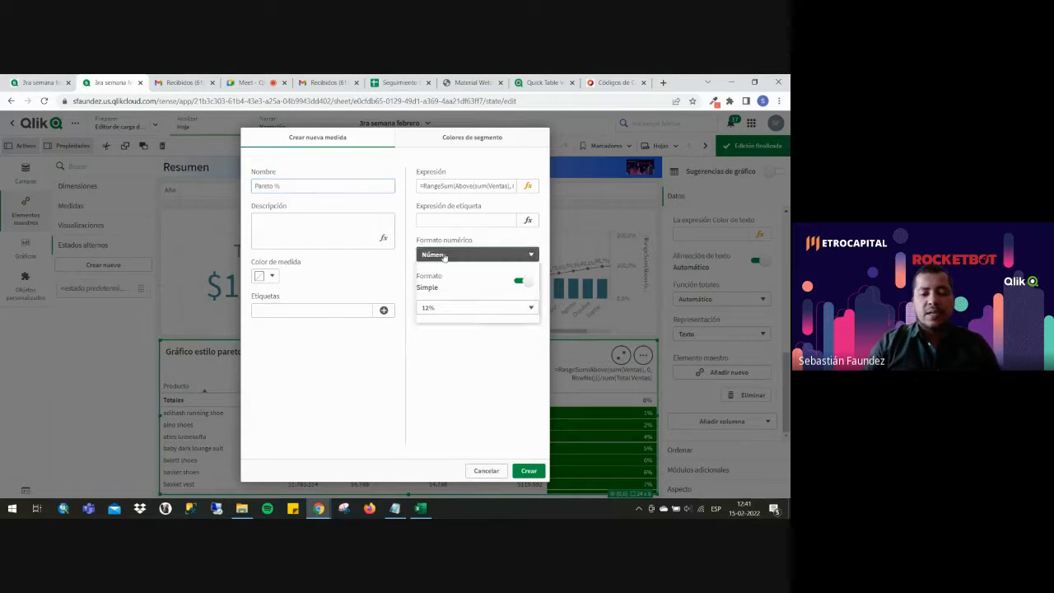
pyautogui.click(445, 258)
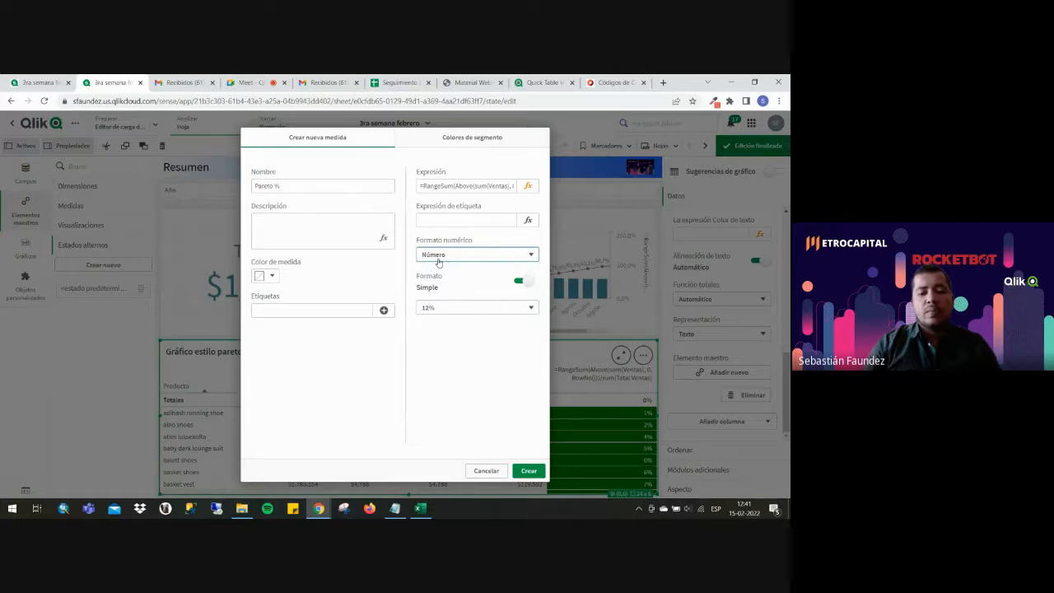
pyautogui.click(439, 257)
pyautogui.click(434, 274)
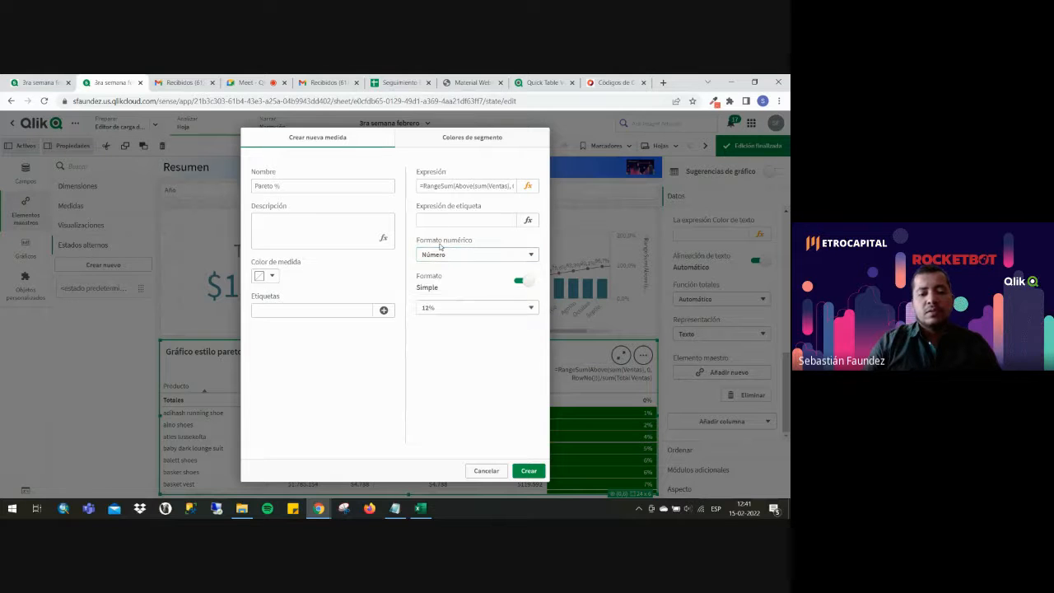
pyautogui.click(440, 309)
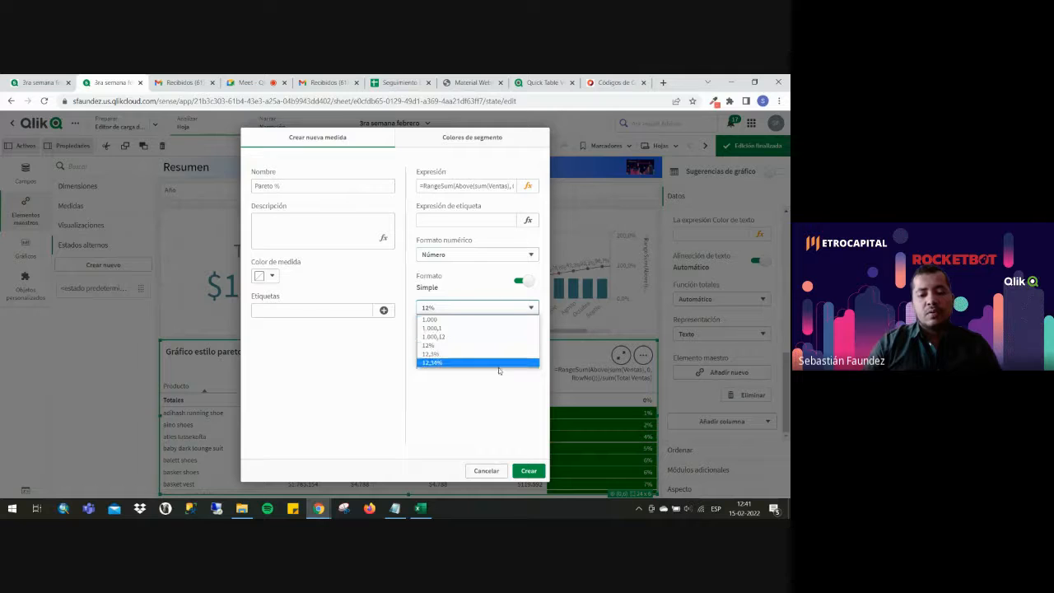
pyautogui.click(438, 345)
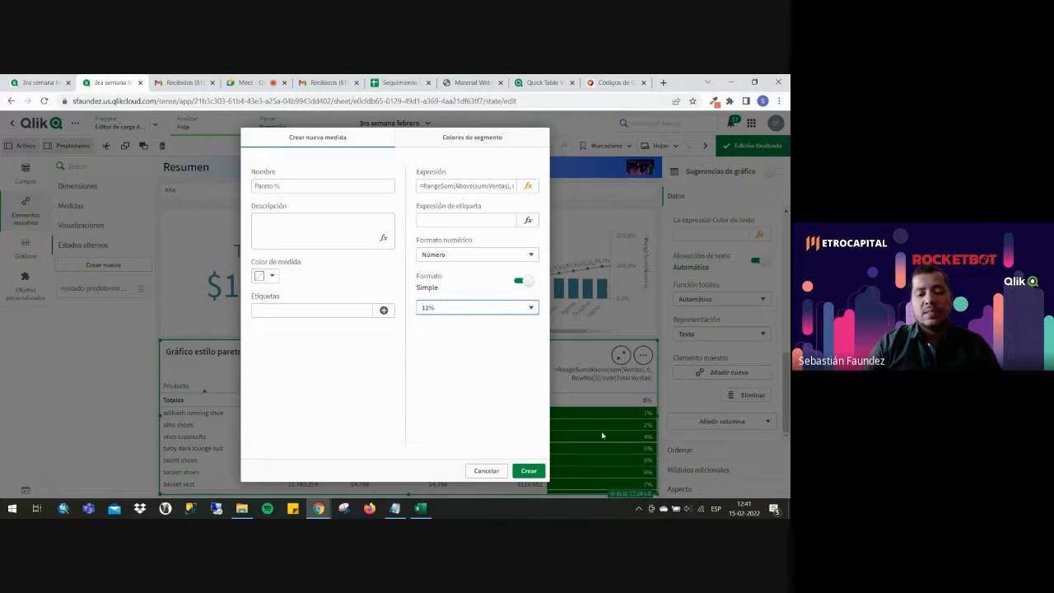
pyautogui.click(529, 470)
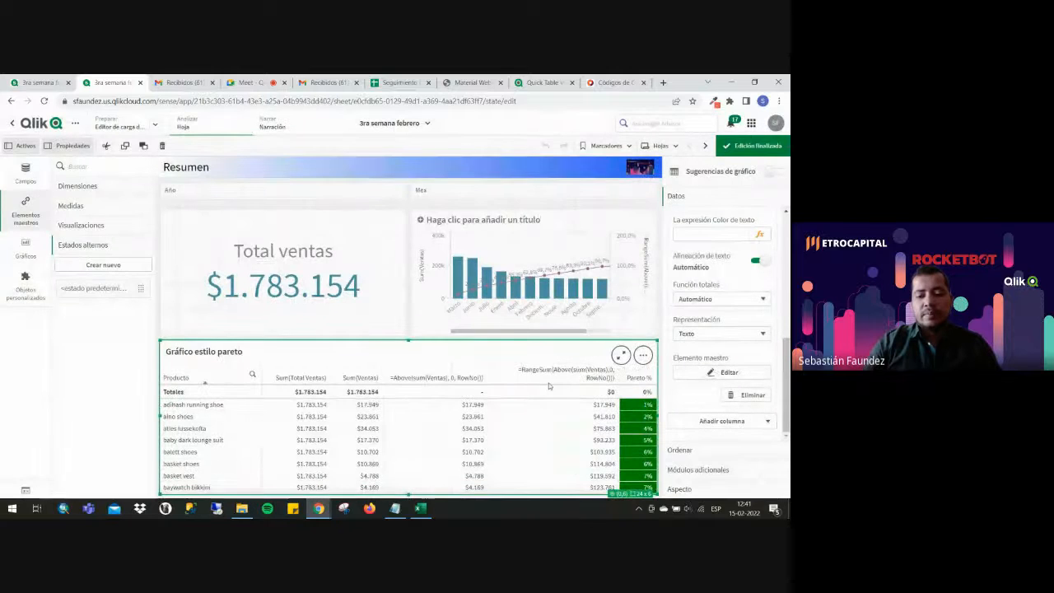
# Collapse the Pareto % column's settings and view the list of master measures.
pyautogui.scroll(5, 712, 324)
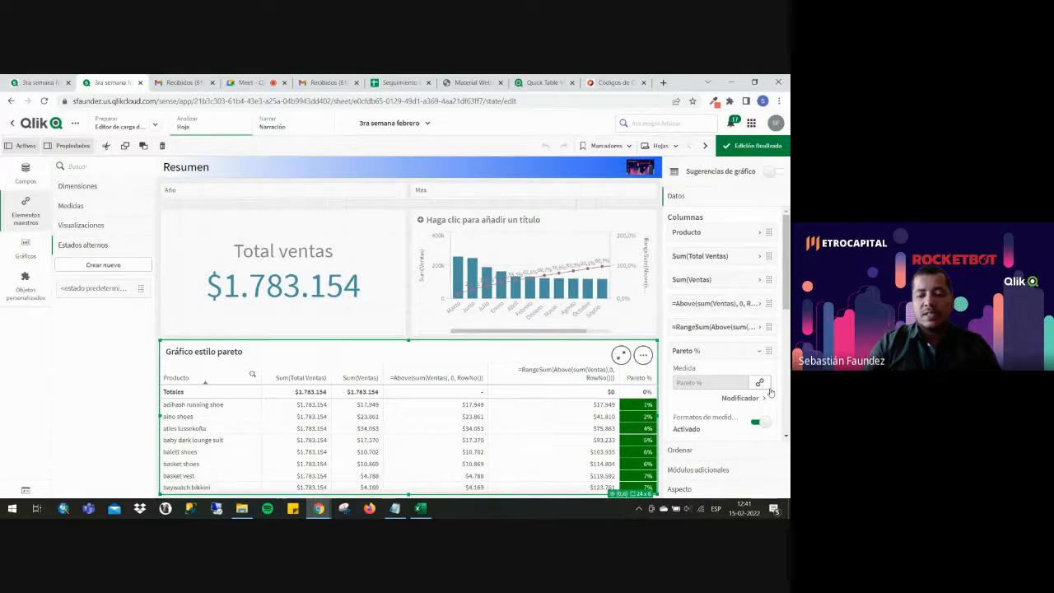
pyautogui.click(708, 351)
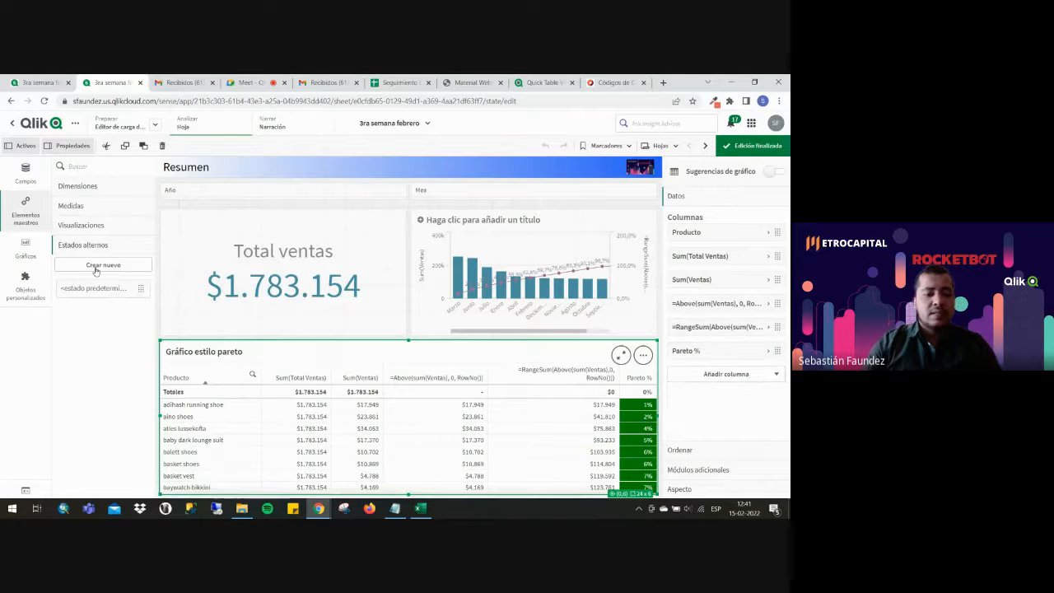
pyautogui.click(81, 206)
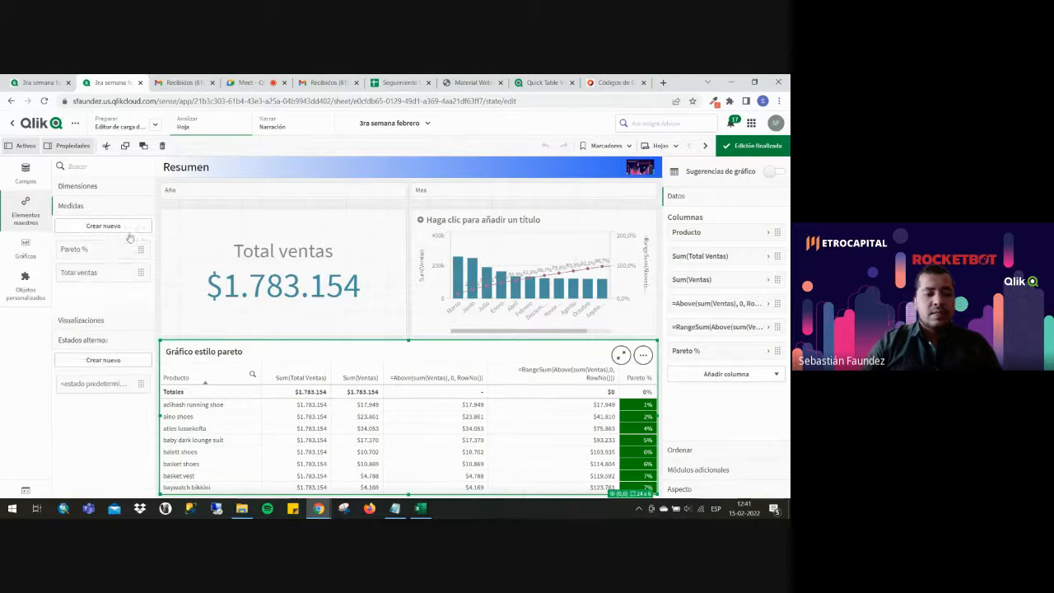
pyautogui.click(87, 254)
pyautogui.click(105, 256)
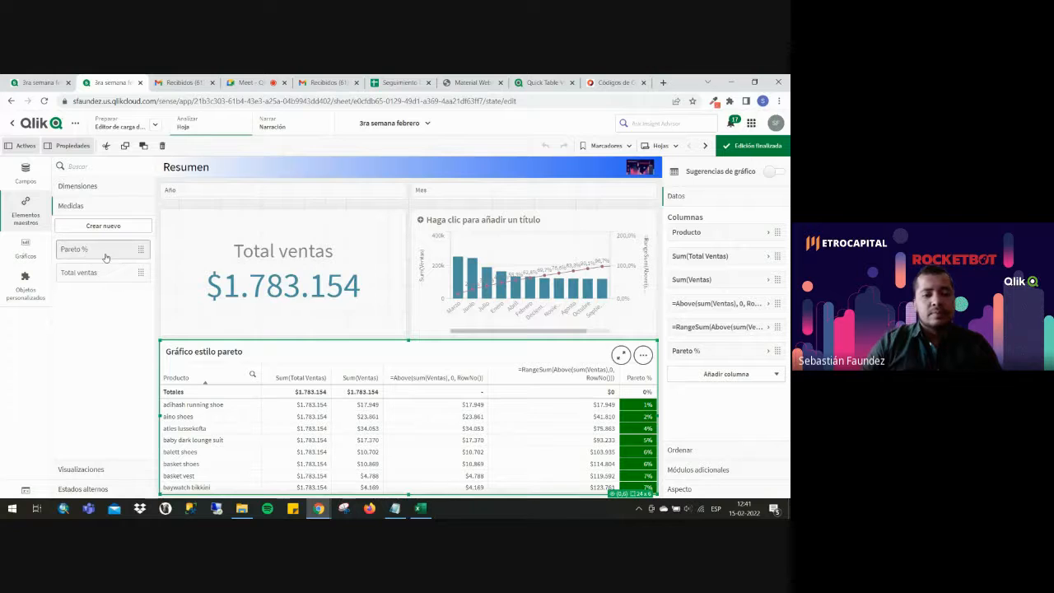
# Replace the monthly combo chart's RangeSum line measure with the "Pareto %" master measure and finish editing the sheet.
pyautogui.click(516, 302)
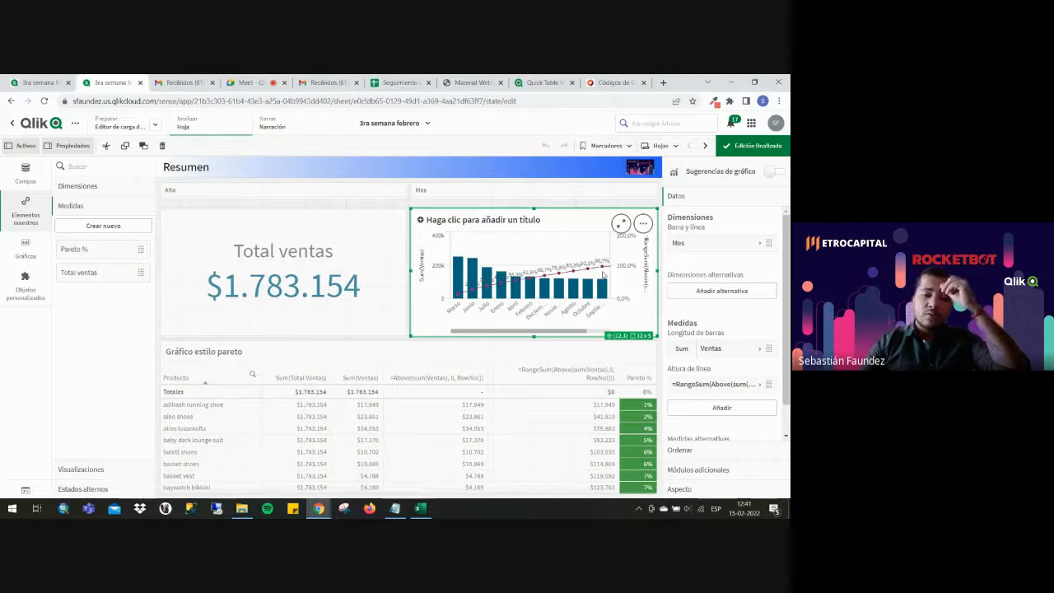
pyautogui.rightClick(750, 380)
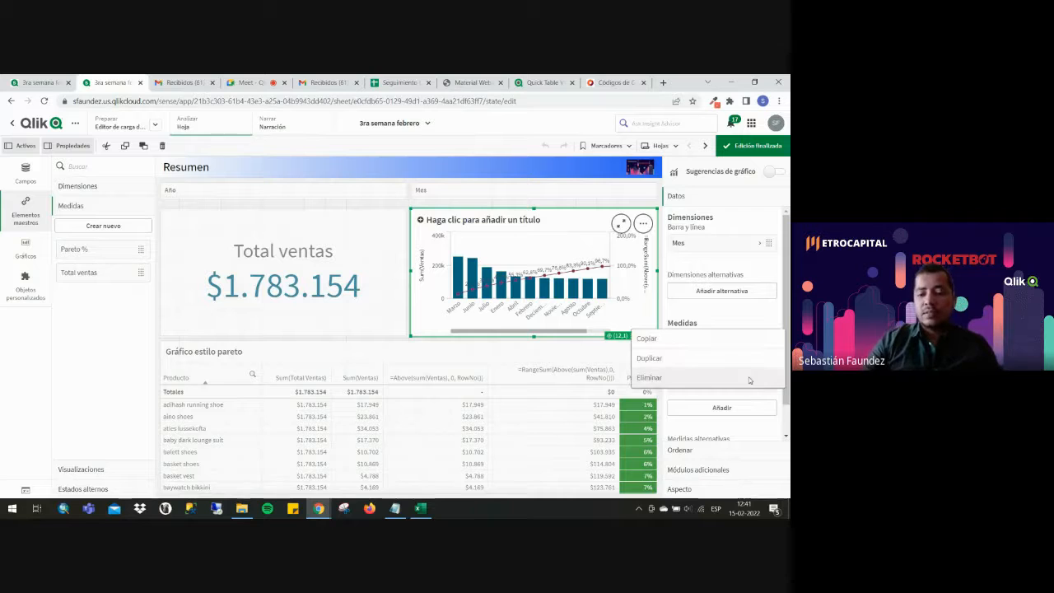
pyautogui.click(748, 377)
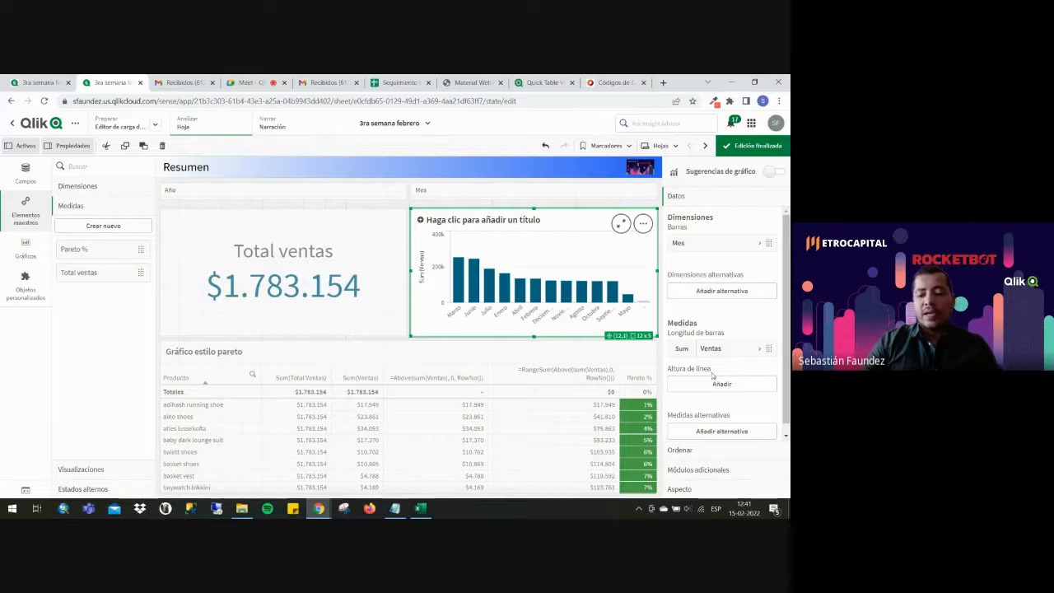
pyautogui.click(737, 387)
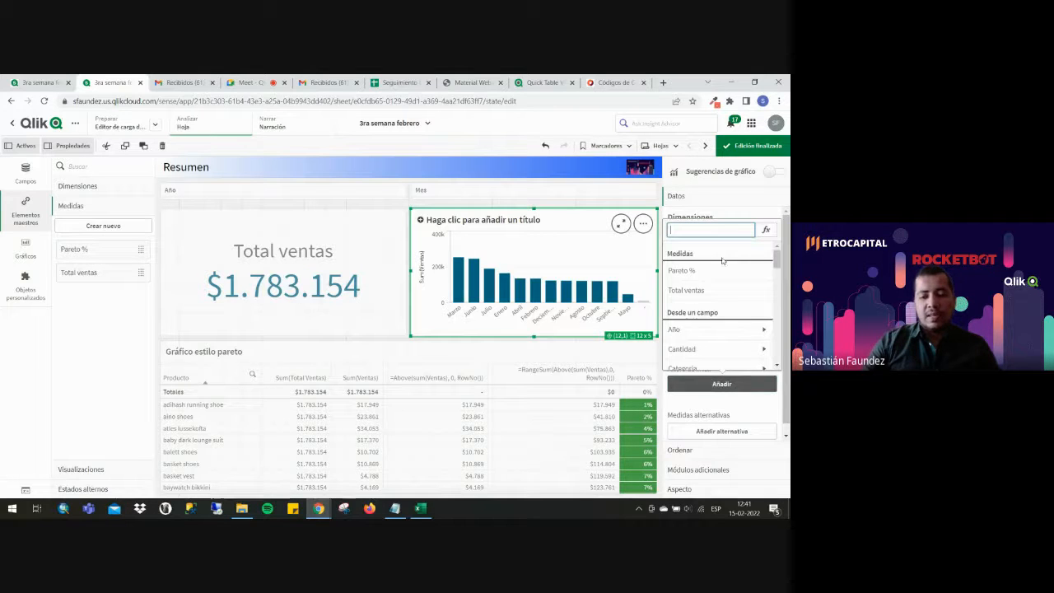
pyautogui.click(697, 271)
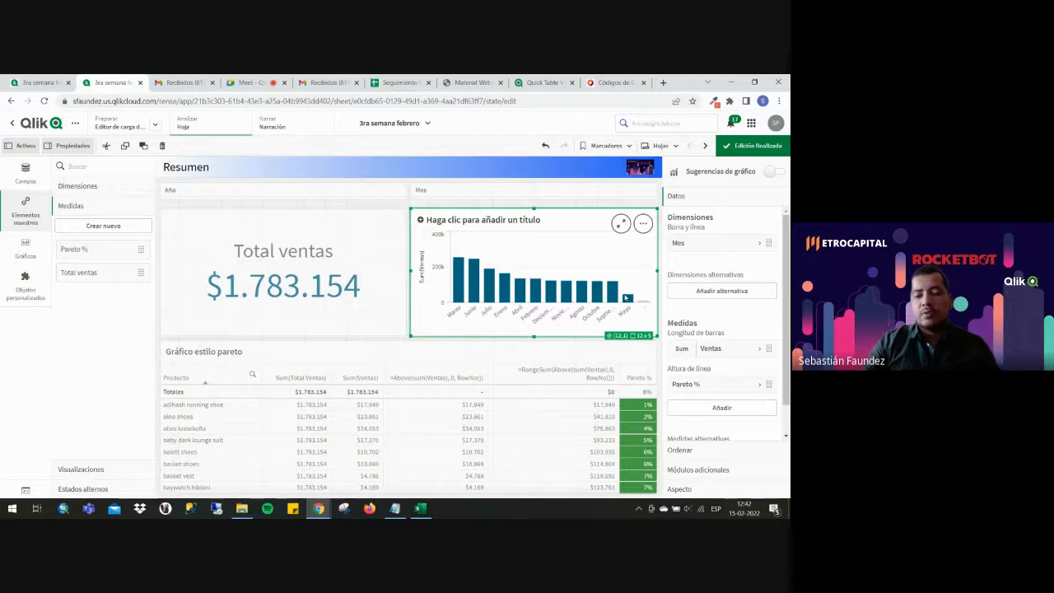
pyautogui.click(751, 146)
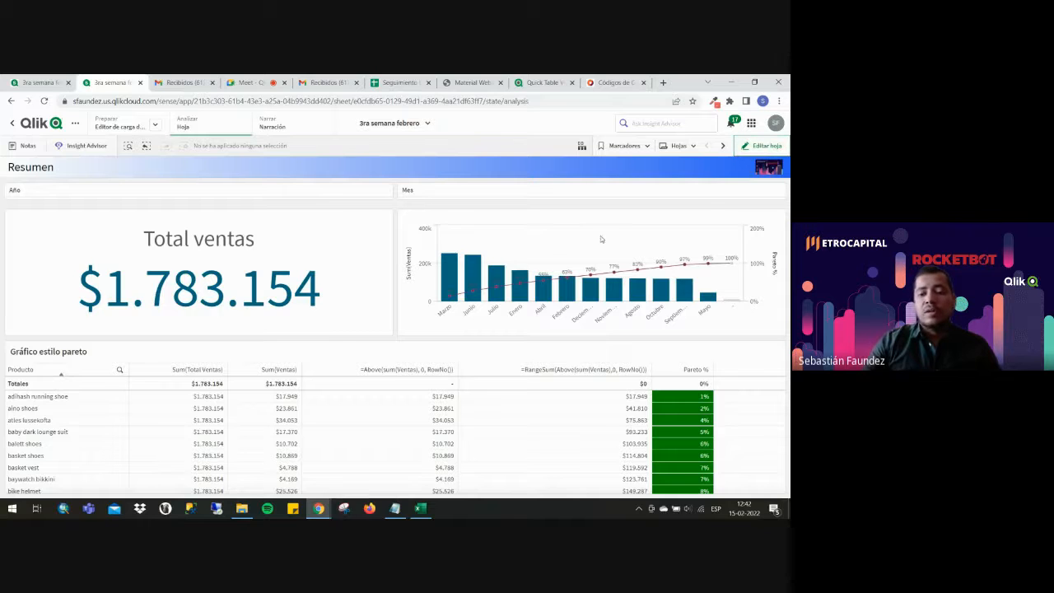
# Reopen the Resumen sheet for editing, view its sheet properties and finish editing without changes.
pyautogui.click(757, 149)
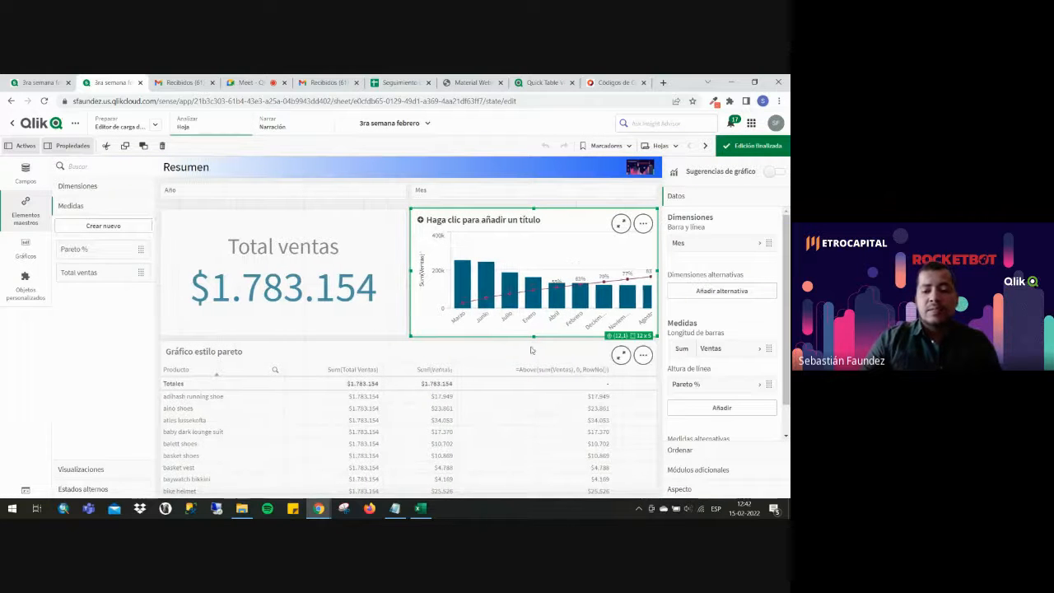
pyautogui.click(206, 168)
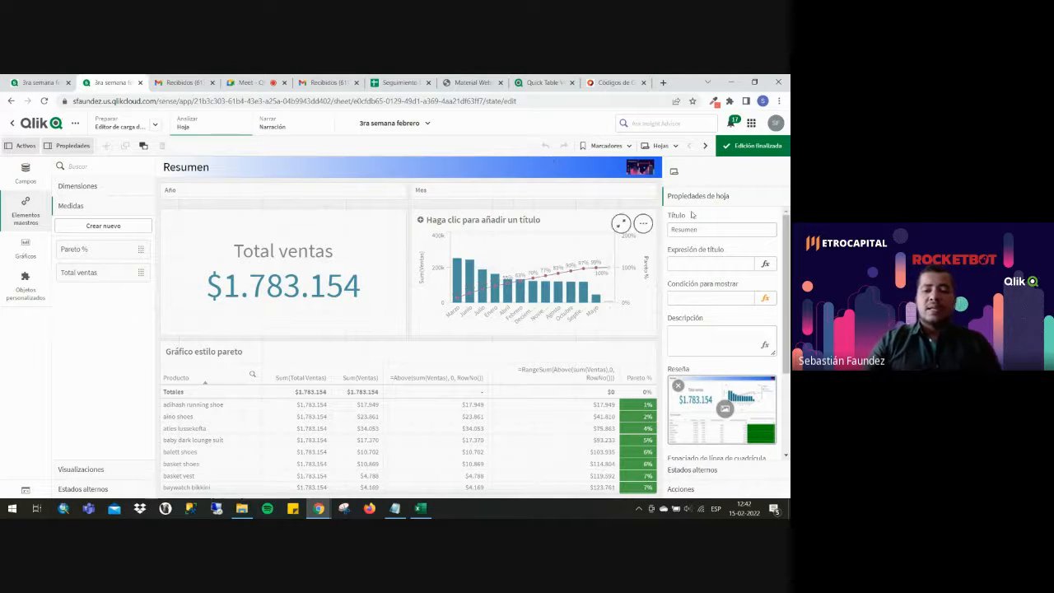
pyautogui.click(745, 147)
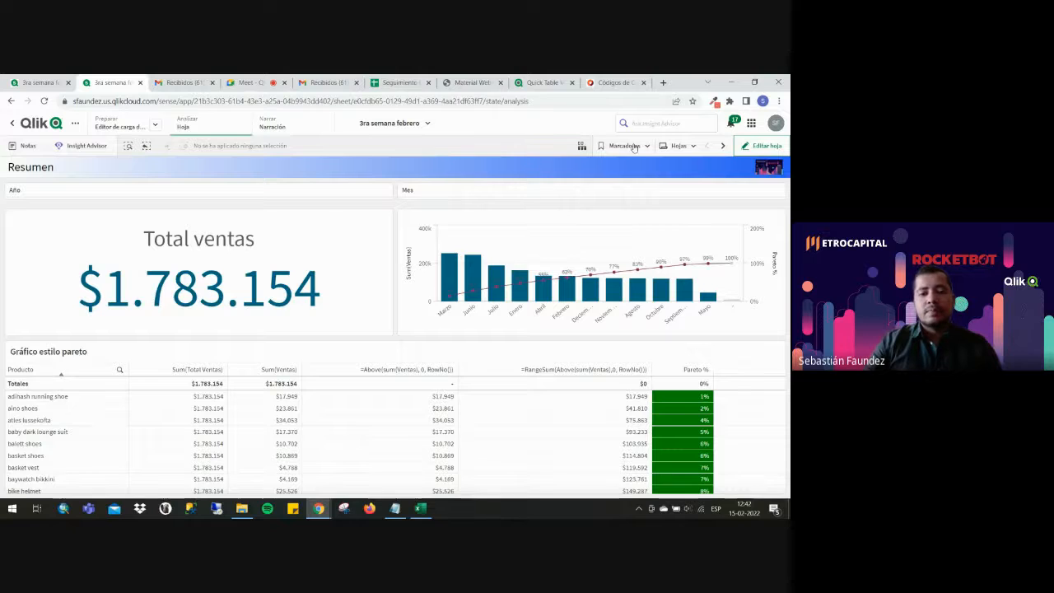
# Go through the app's sheets and open "Mi nueva hoja (2)" from the sheet overview.
pyautogui.click(677, 146)
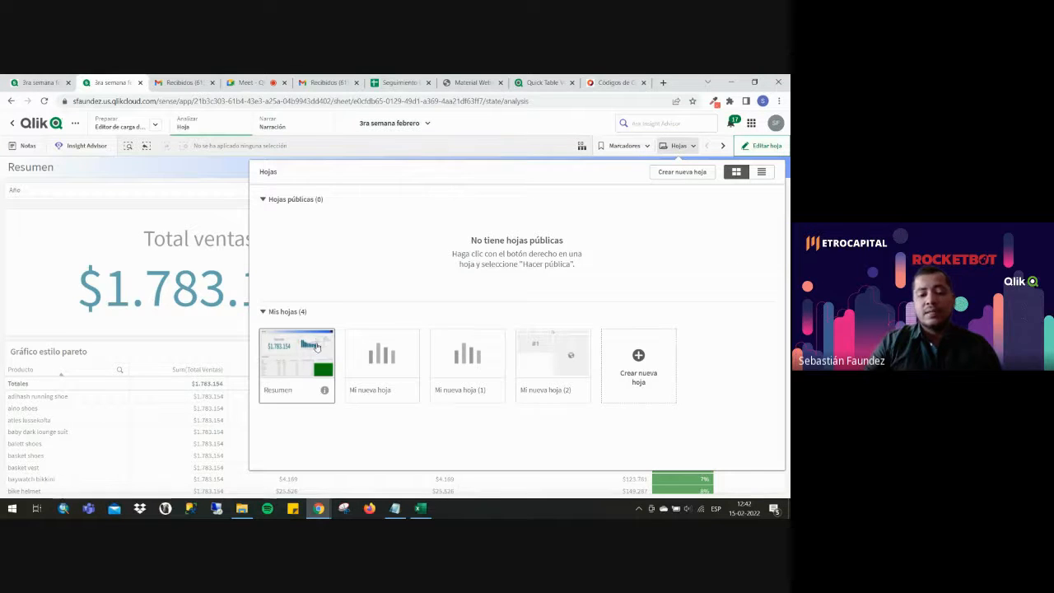
pyautogui.click(321, 353)
pyautogui.click(724, 146)
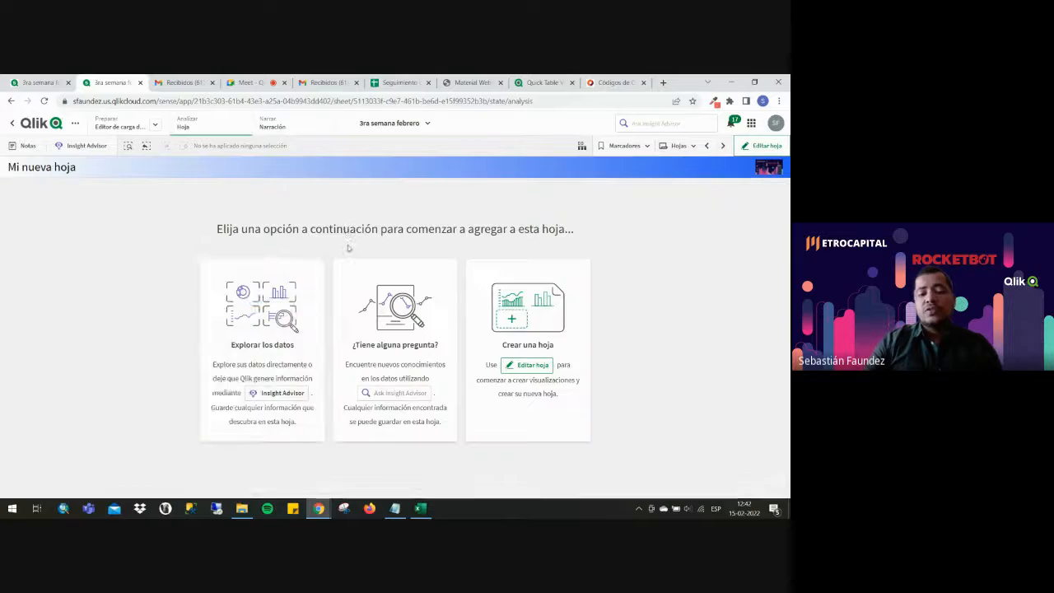
pyautogui.click(669, 153)
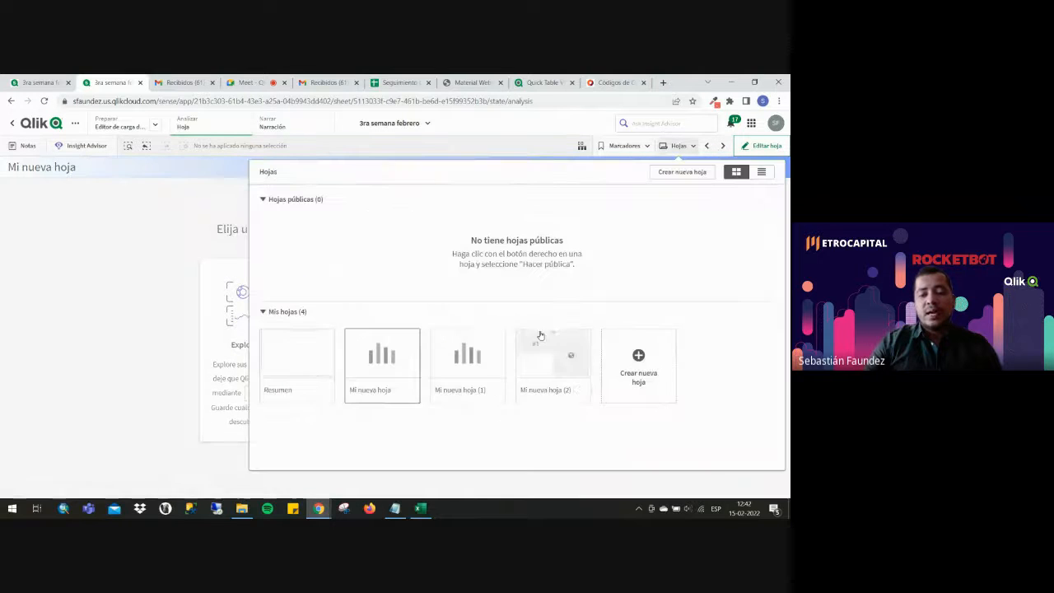
pyautogui.click(549, 361)
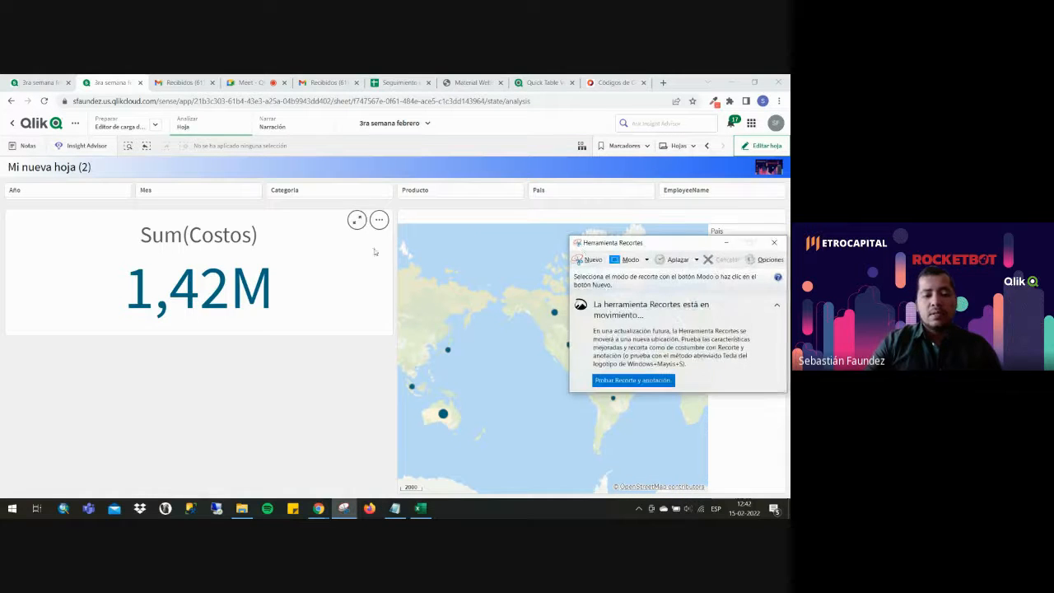
# Capture the whole area of the "Mi nueva hoja (2)" sheet as a new snip with Herramienta Recortes.
pyautogui.click(590, 260)
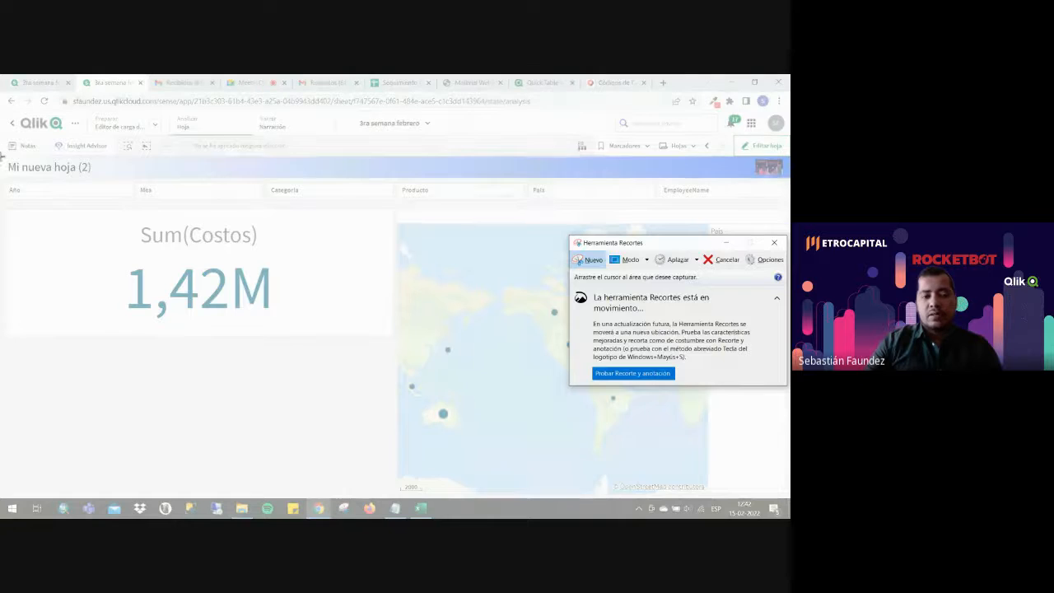
pyautogui.moveTo(2, 157); pyautogui.dragTo(788, 492)
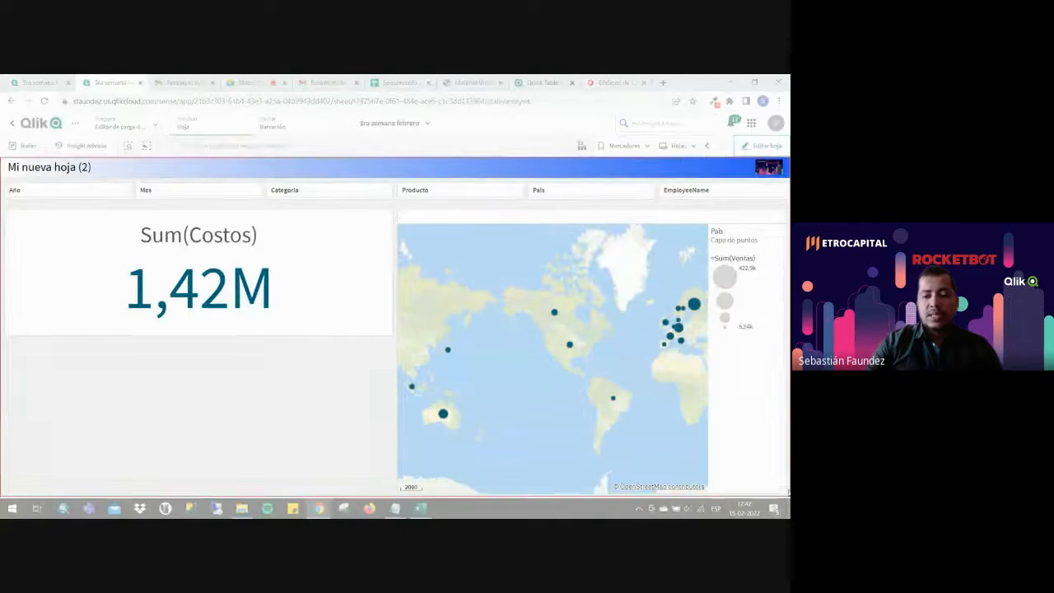
pyautogui.click(726, 82)
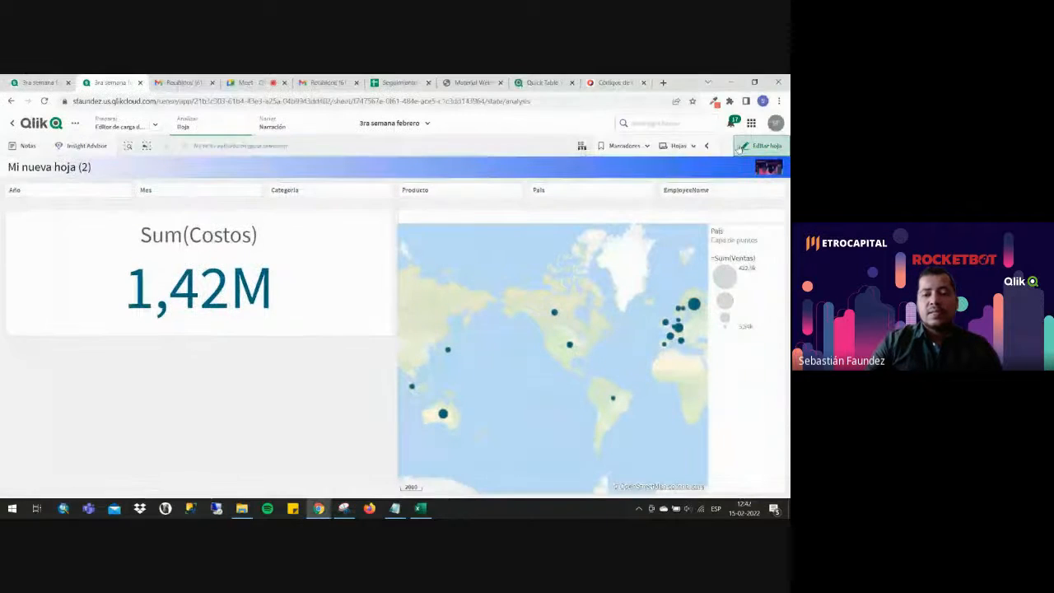
# Start editing "Mi nueva hoja (2)" and check the sheet thumbnails in the sheet overview.
pyautogui.click(741, 146)
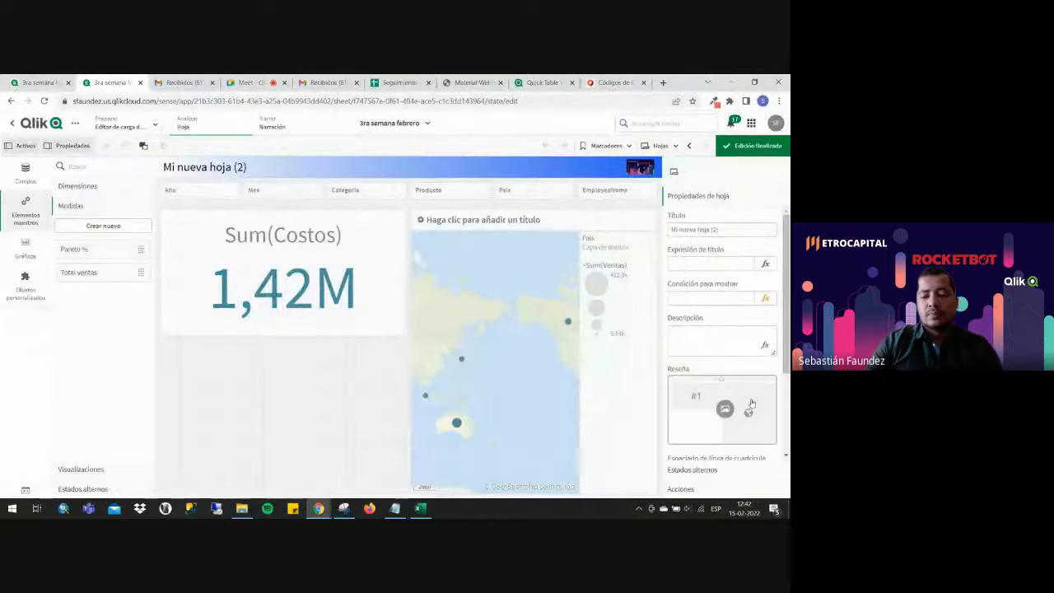
pyautogui.click(660, 145)
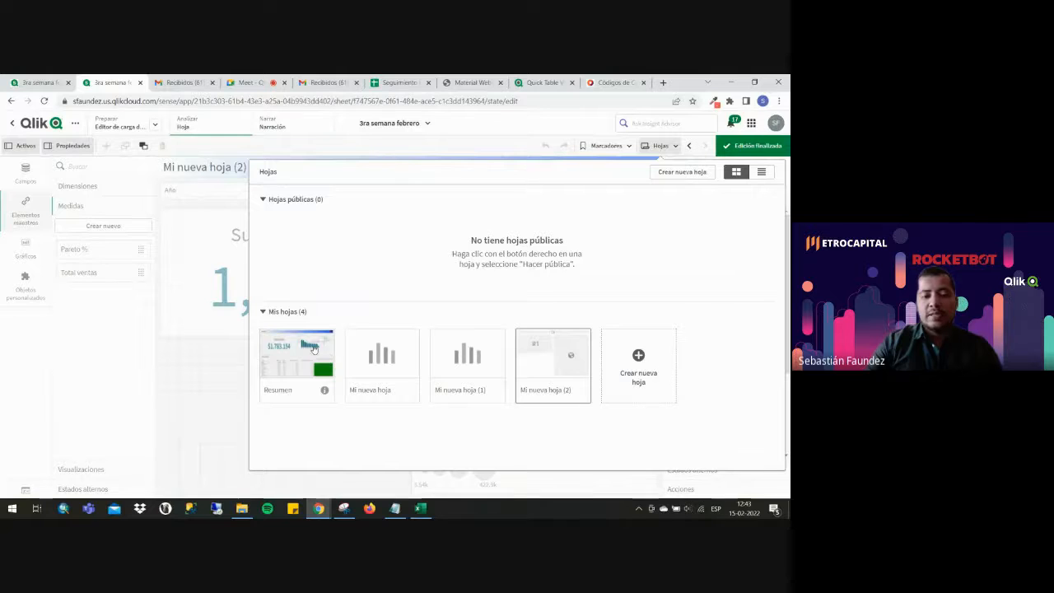
pyautogui.click(360, 142)
# View the "3ra semana febrero" app details, look at the app thumbnails on the Qlik Cloud home page and return to the app.
pyautogui.click(387, 123)
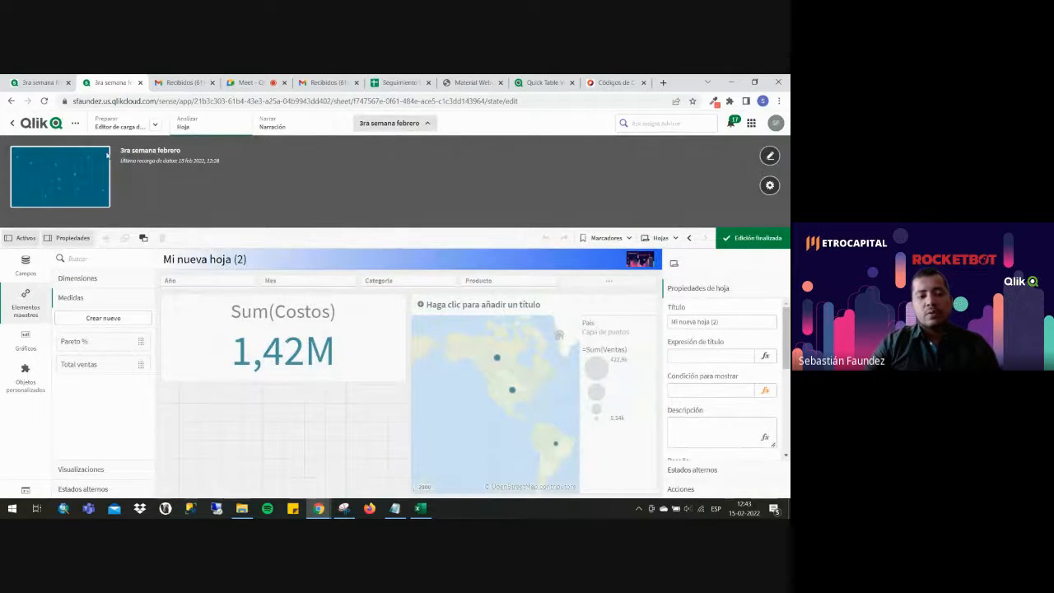
pyautogui.click(66, 84)
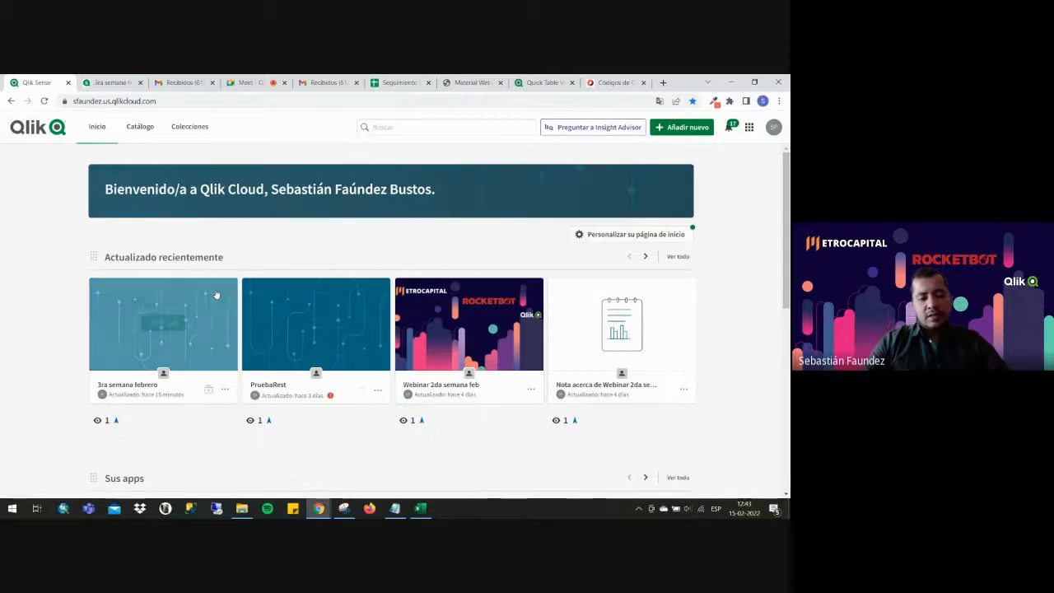
pyautogui.moveTo(218, 291)
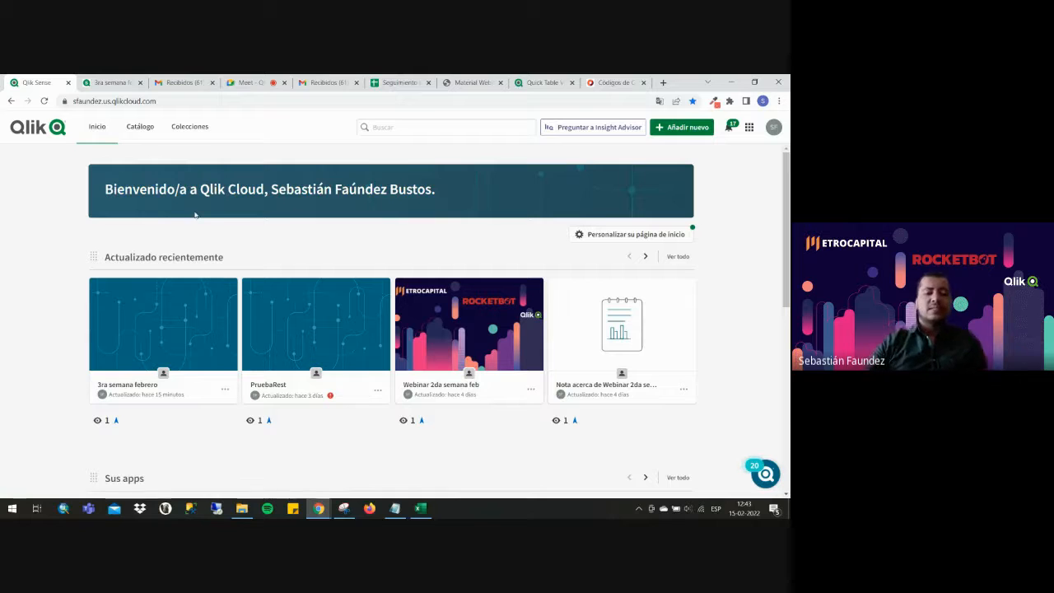
pyautogui.moveTo(453, 317)
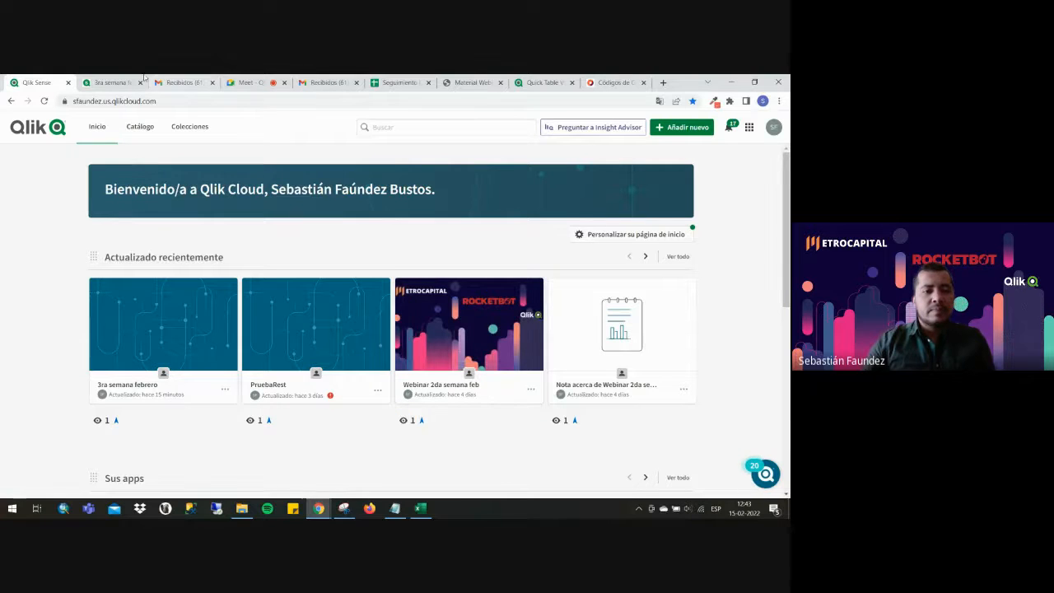
pyautogui.click(111, 83)
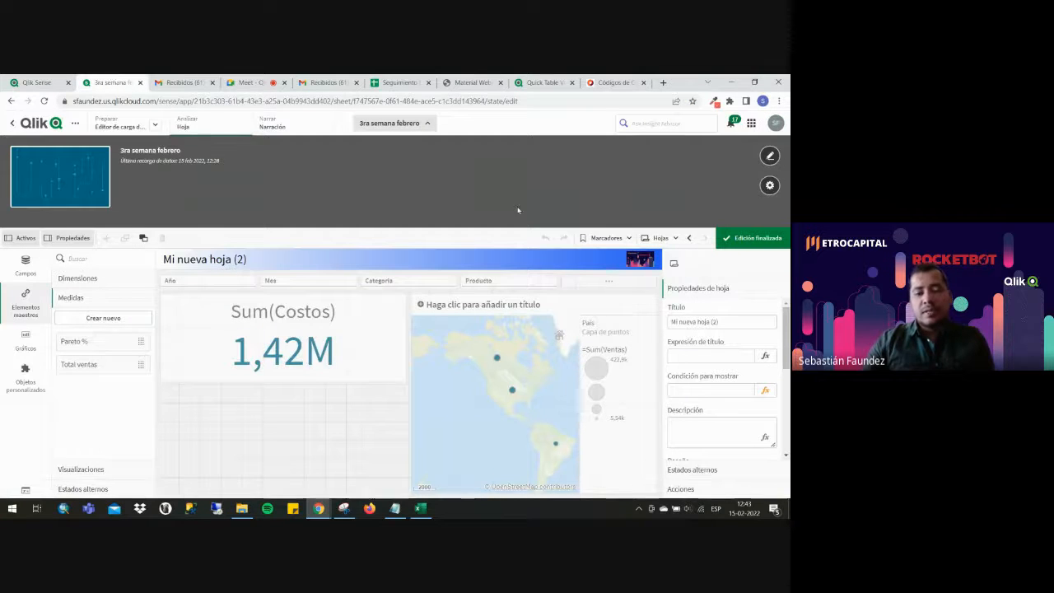
# Inspect the app's editable title, description and image, and close the app details without changes.
pyautogui.click(770, 156)
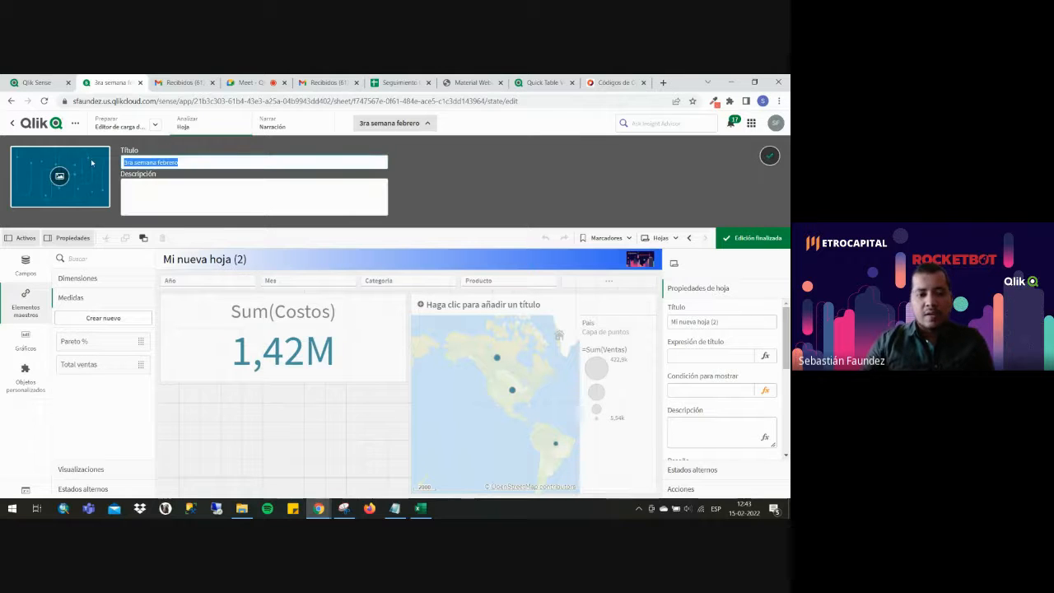
pyautogui.click(427, 125)
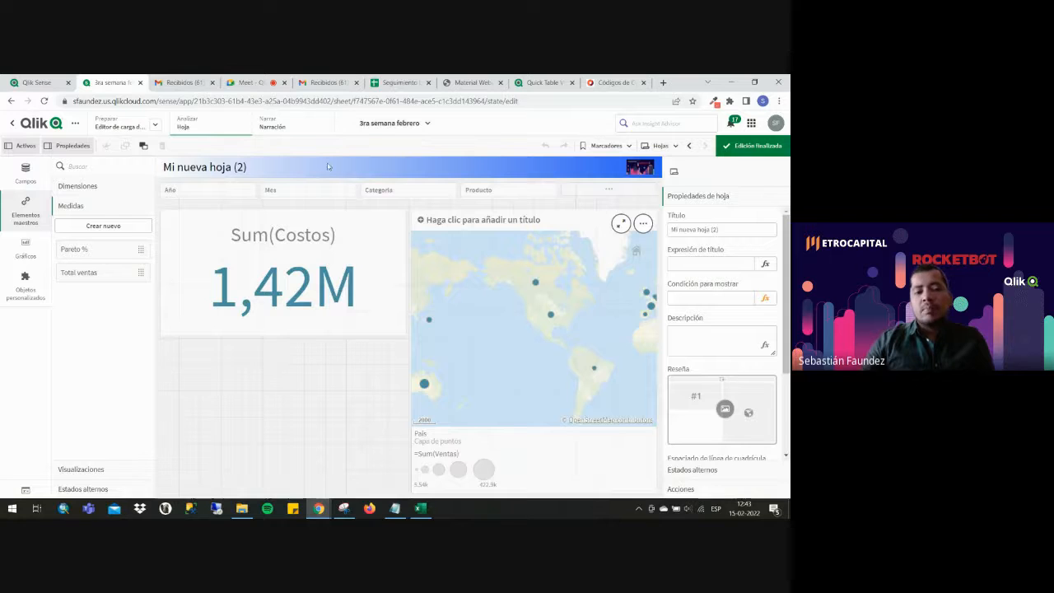
pyautogui.click(393, 123)
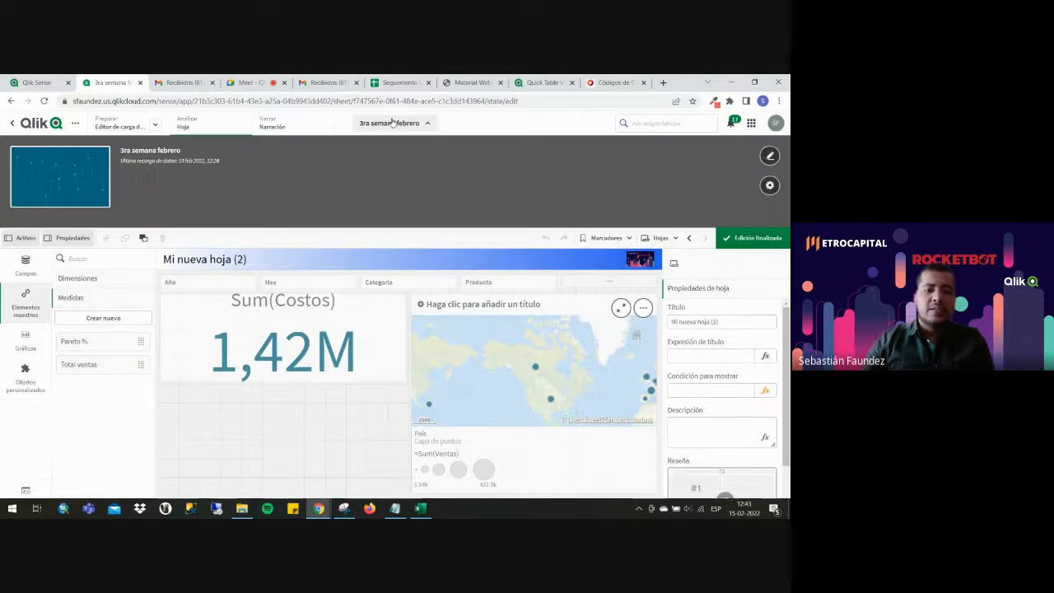
pyautogui.click(392, 123)
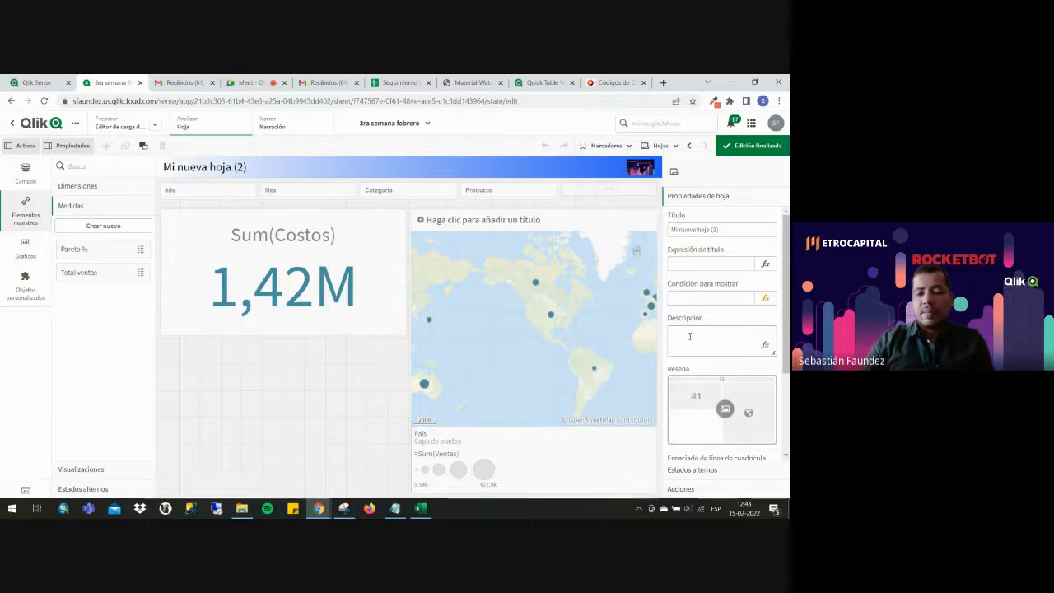
# Review the sheet properties, turn on Ampliar hoja for "Mi nueva hoja (2)" and extend the sheet's grid downward.
pyautogui.click(712, 230)
pyautogui.scroll(-3, 713, 230)
pyautogui.scroll(3, 713, 230)
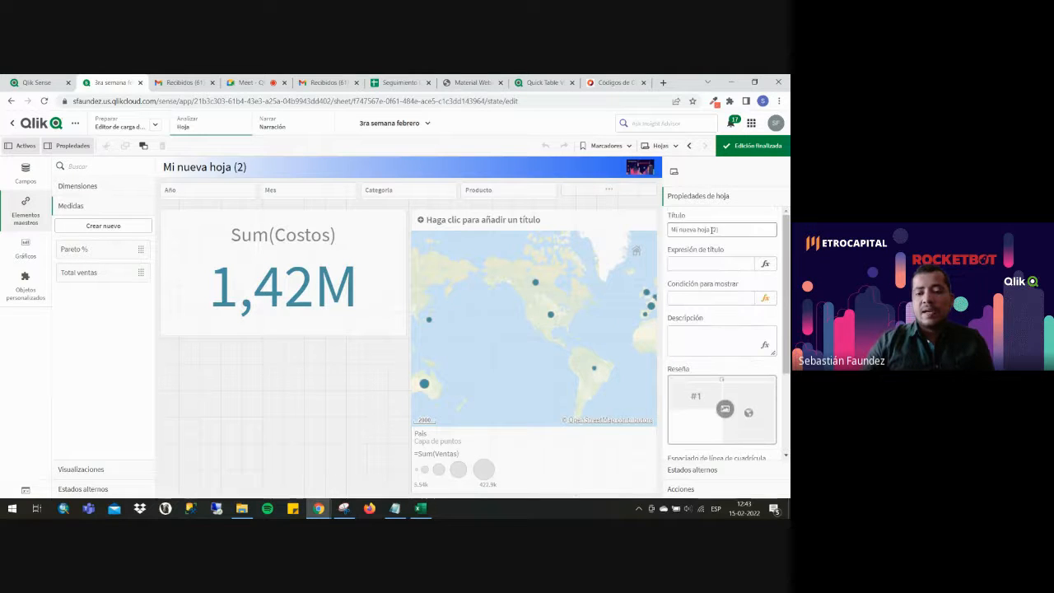
pyautogui.scroll(-3, 729, 412)
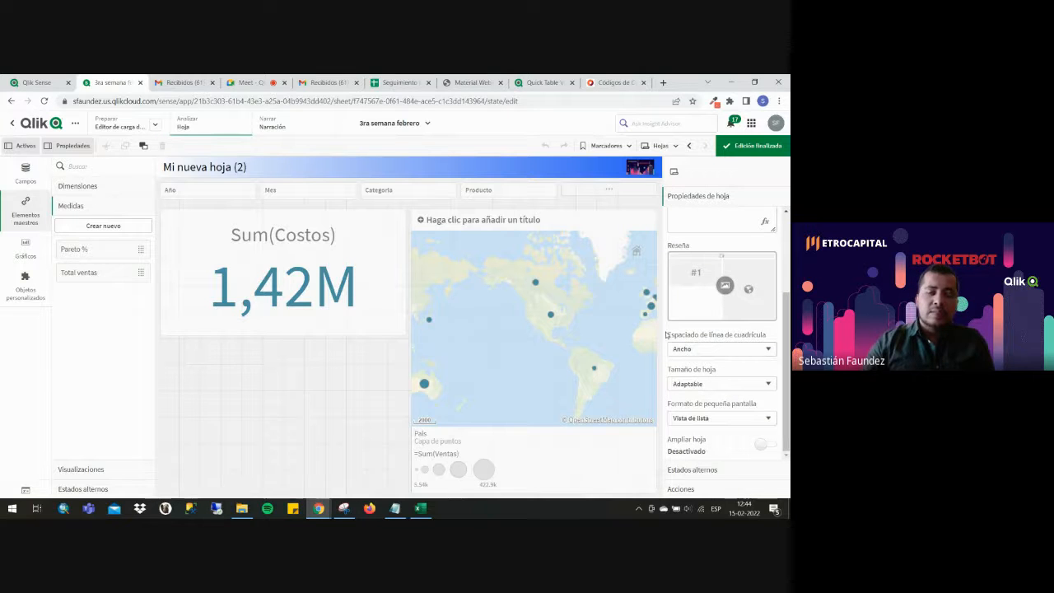
pyautogui.click(764, 444)
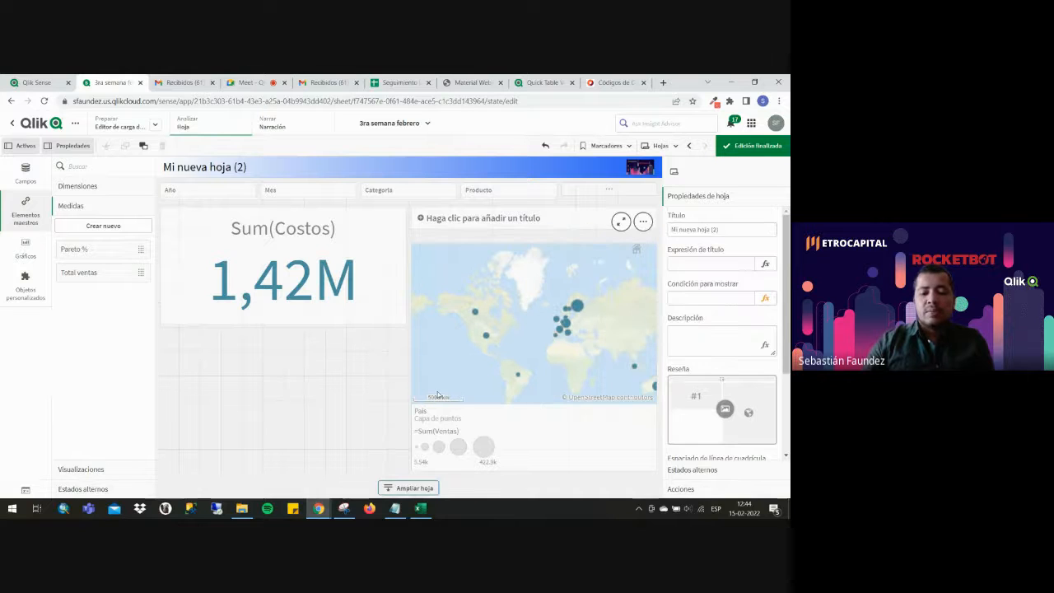
pyautogui.scroll(-3, 438, 394)
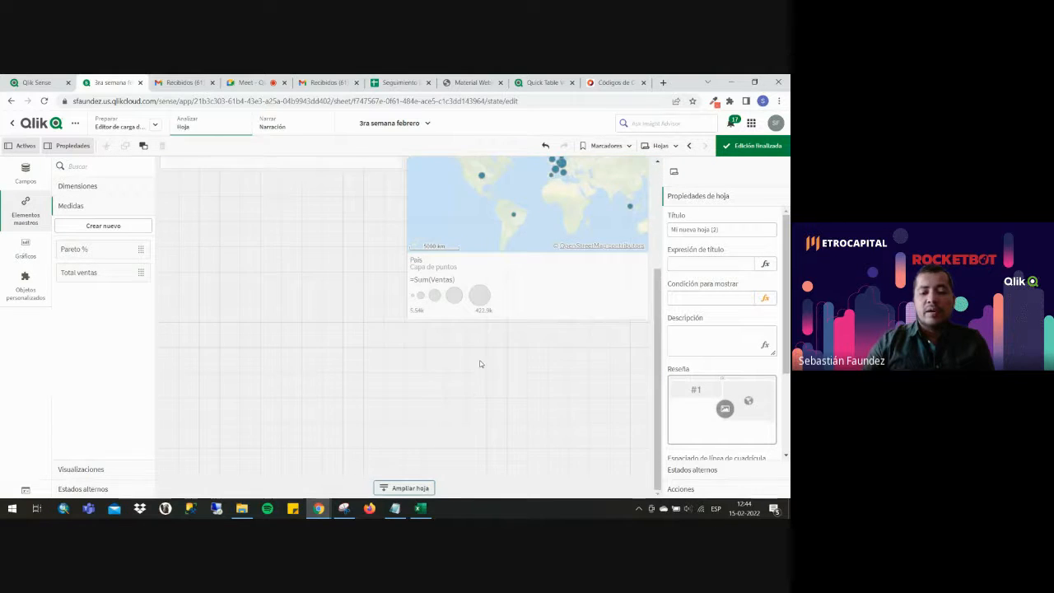
pyautogui.scroll(-3, 481, 365)
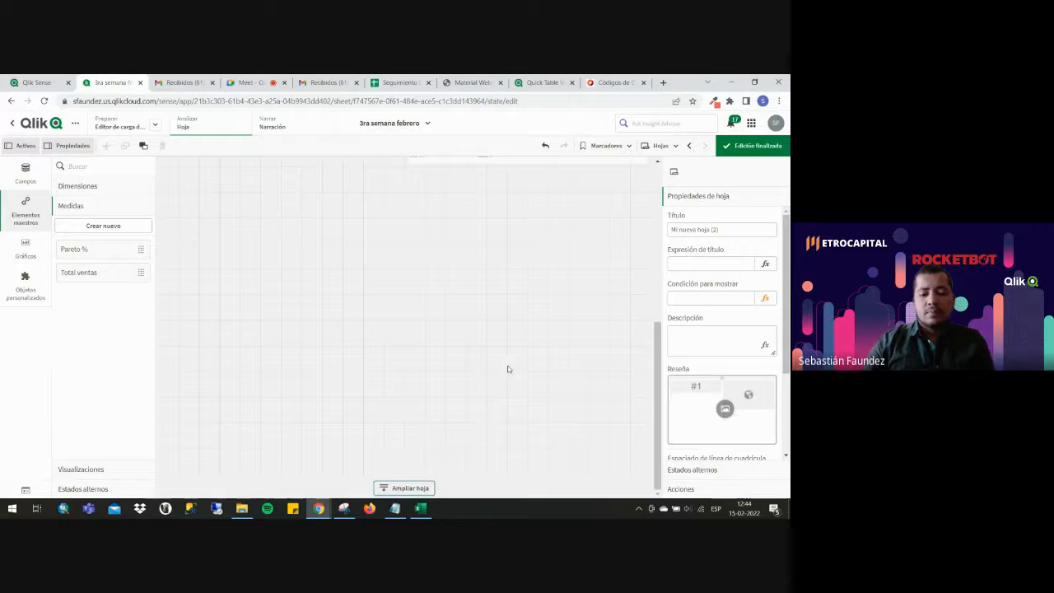
pyautogui.scroll(-2, 511, 371)
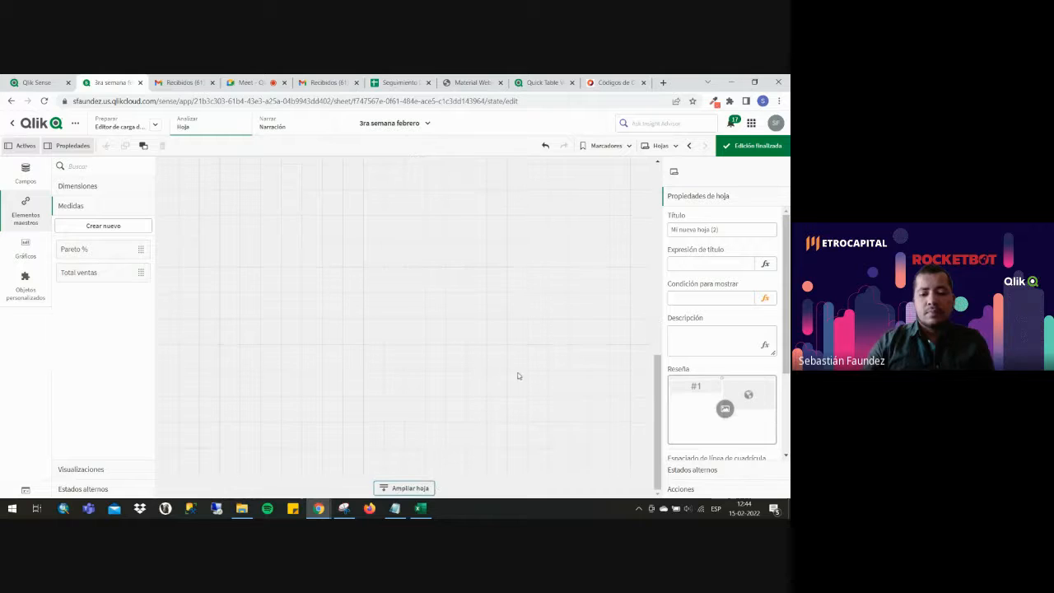
# Place an empty table, KPI and gauge (Indicador) in the sheet's extended area, then finish editing and look over the extended sheet.
pyautogui.click(26, 247)
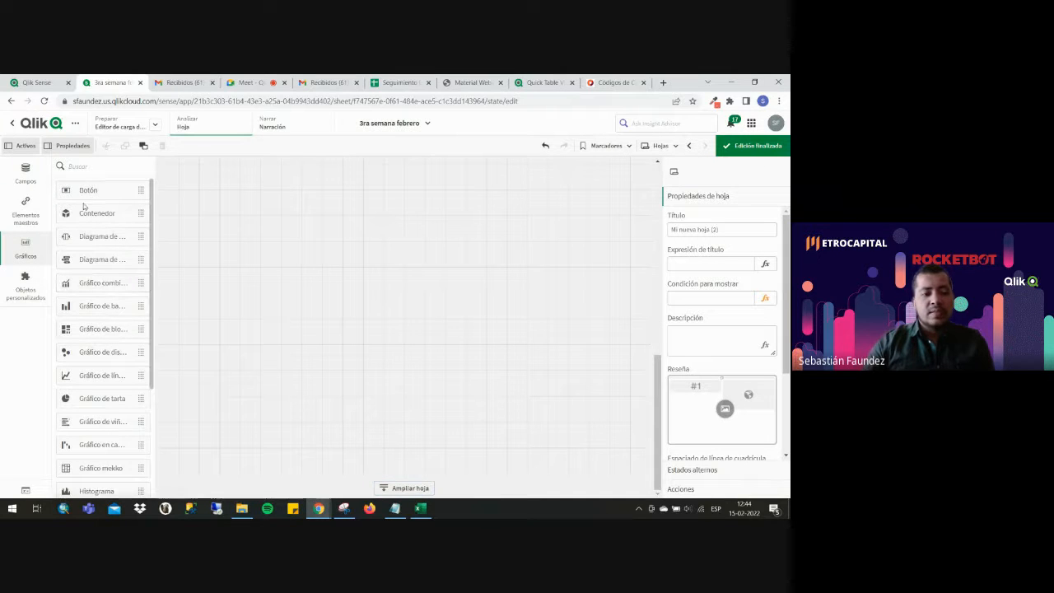
pyautogui.scroll(-3, 99, 412)
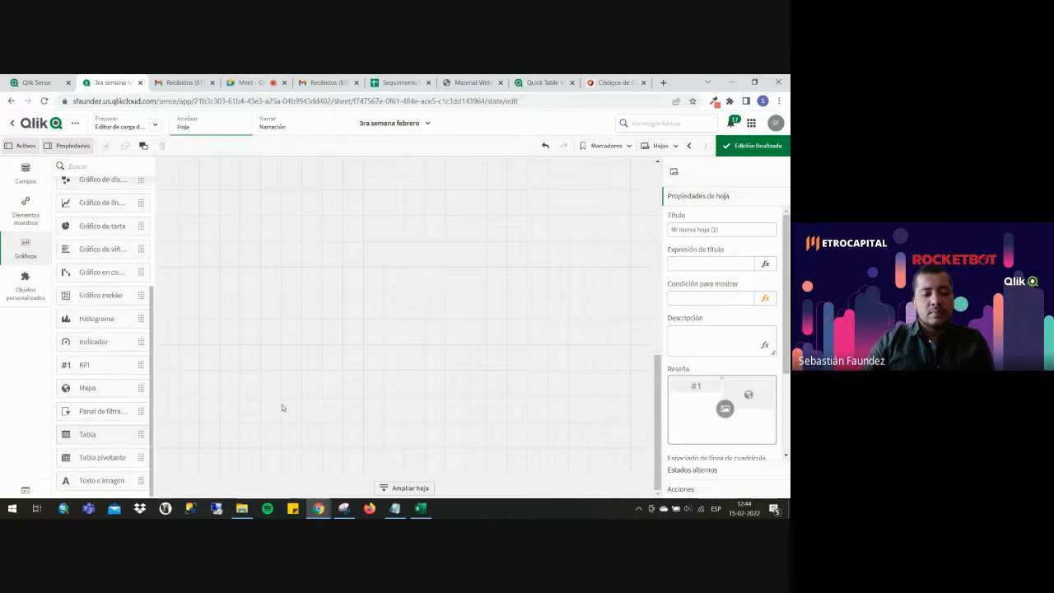
pyautogui.moveTo(283, 408); pyautogui.dragTo(375, 378)
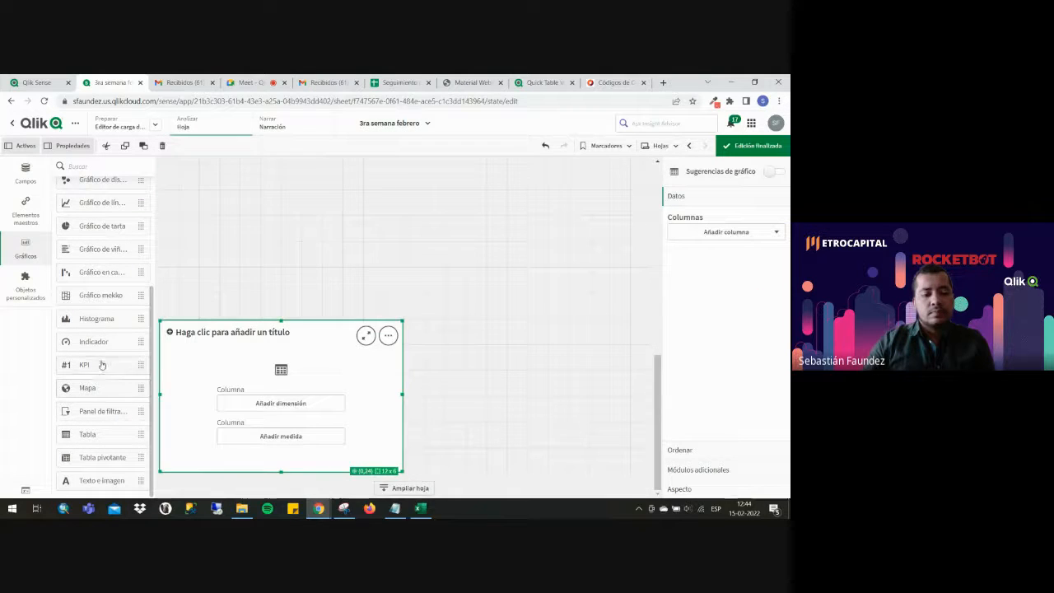
pyautogui.moveTo(102, 365); pyautogui.dragTo(307, 275)
pyautogui.scroll(5, 479, 237)
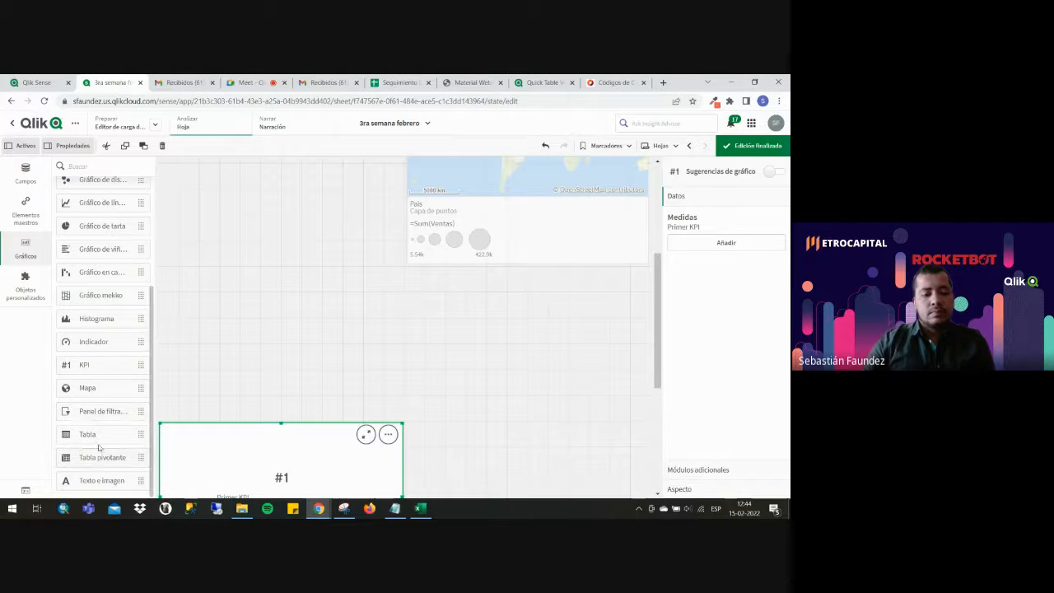
pyautogui.moveTo(134, 350); pyautogui.dragTo(318, 341)
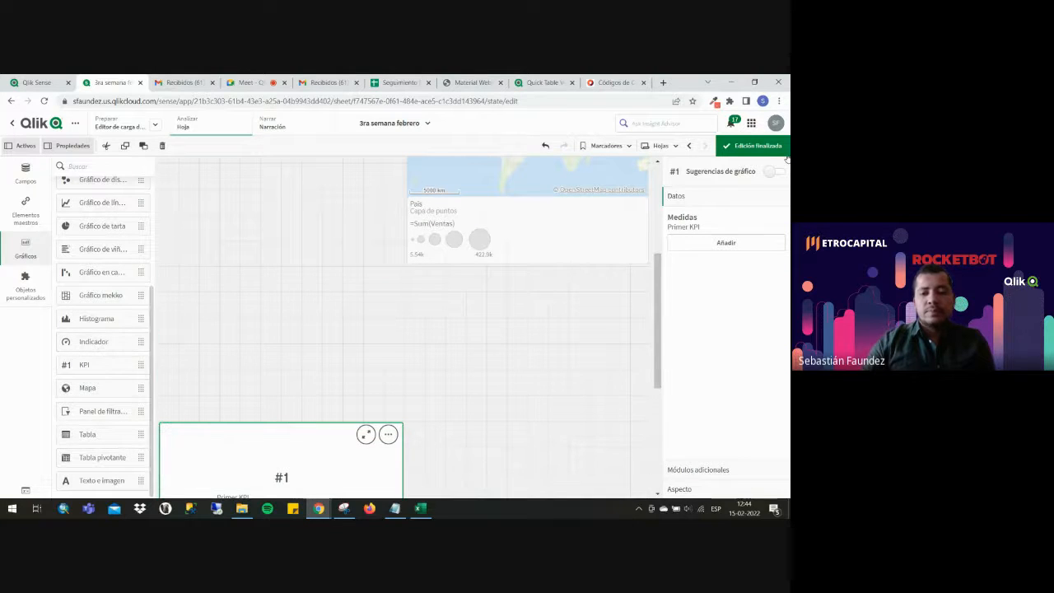
pyautogui.click(777, 150)
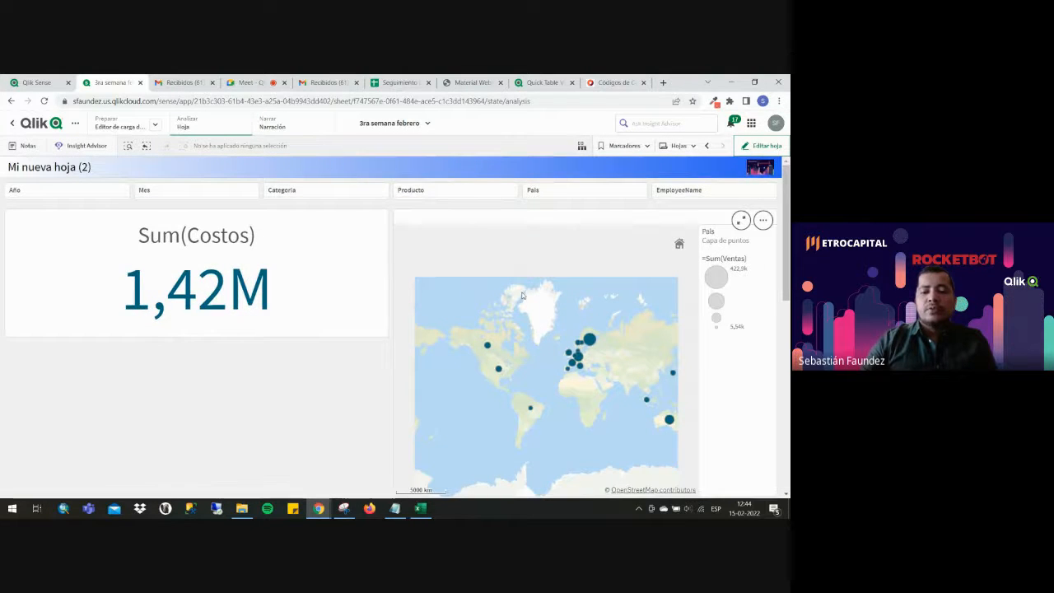
pyautogui.moveTo(786, 262)
pyautogui.mouseDown()
pyautogui.moveTo(786, 451)
pyautogui.moveTo(786, 257)
pyautogui.mouseUp()
# Reopen the sheet for editing and view the media library images available for its thumbnail without choosing one.
pyautogui.click(768, 145)
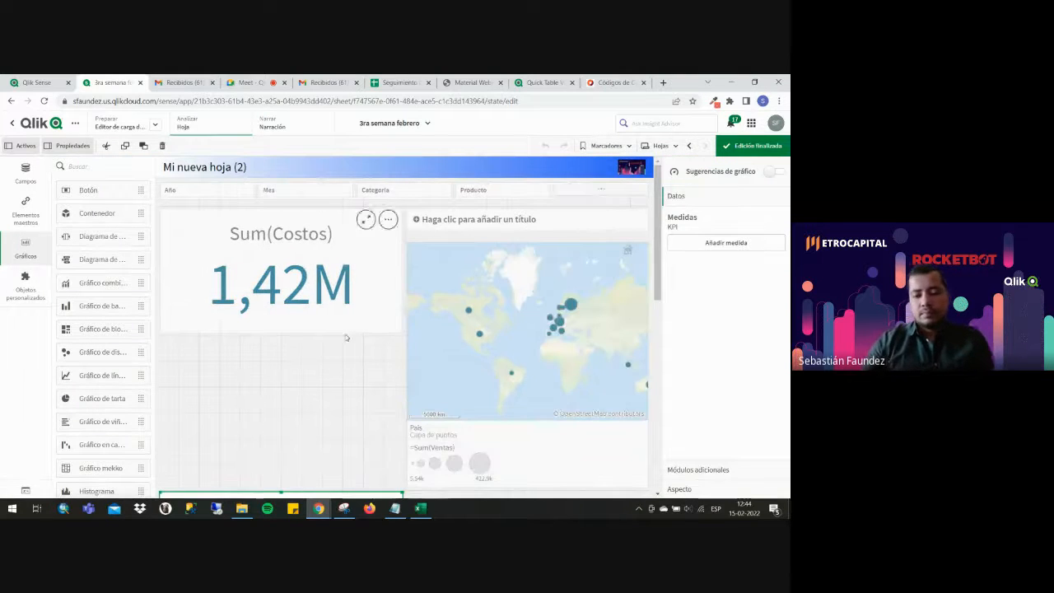
pyautogui.click(322, 379)
pyautogui.scroll(-3, 665, 303)
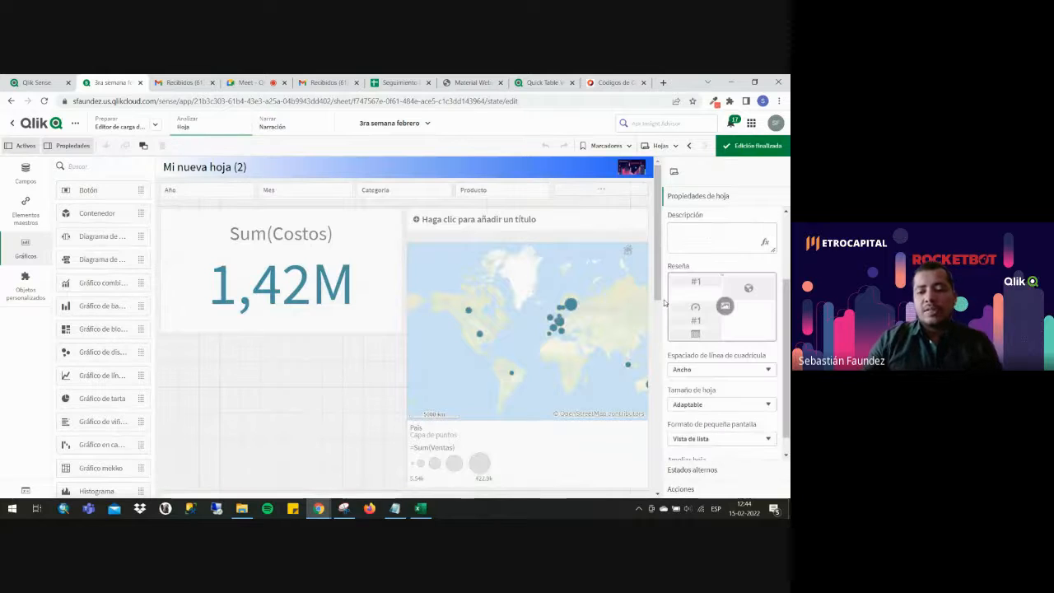
pyautogui.click(725, 305)
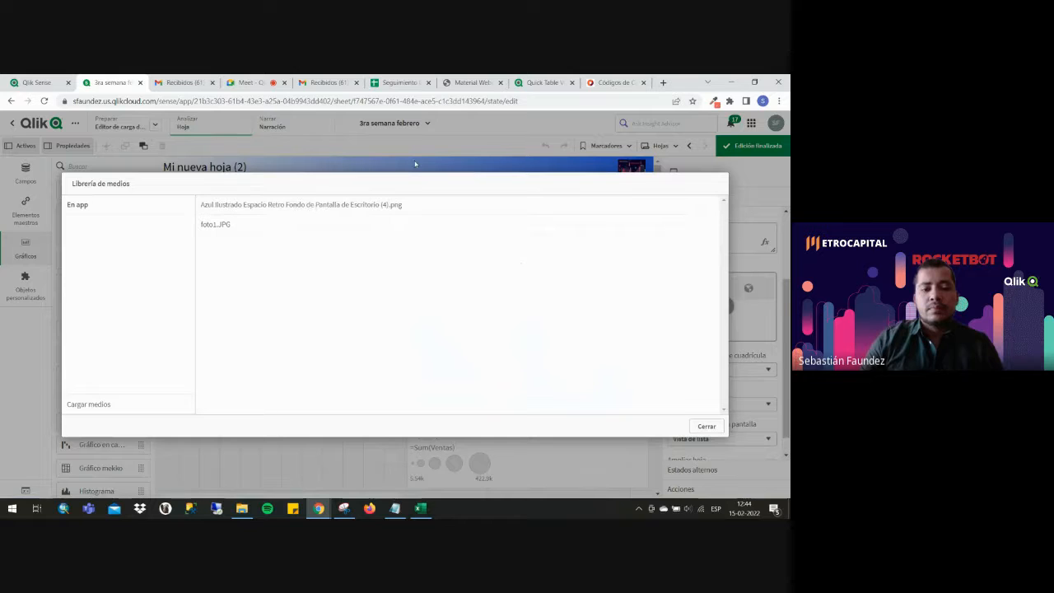
pyautogui.click(707, 425)
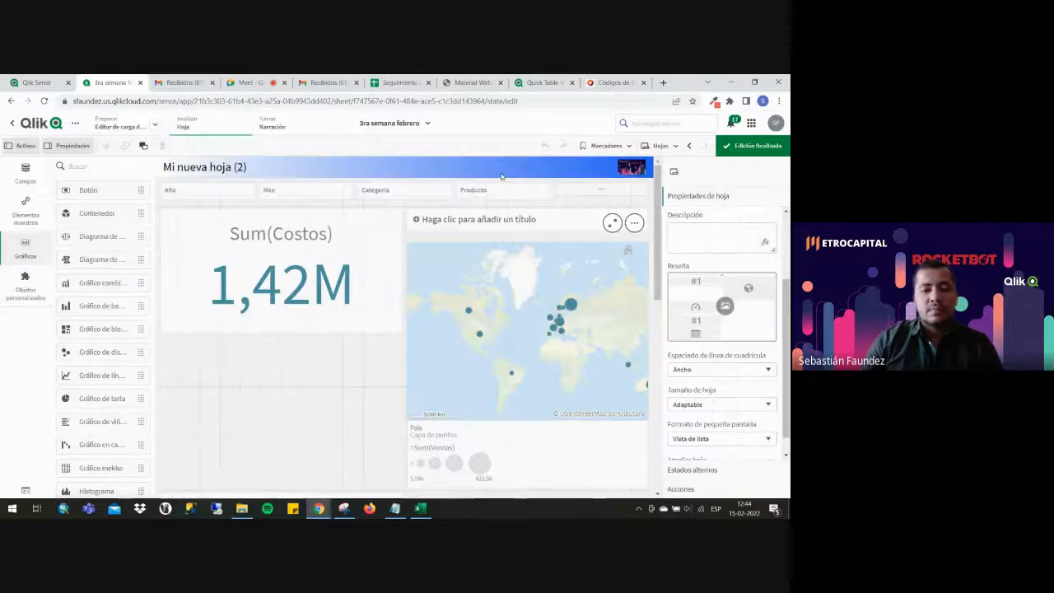
# Set the Metrocapital image from the media library as the thumbnail of the "3ra semana febrero" app, leaving its title and description unchanged.
pyautogui.click(379, 123)
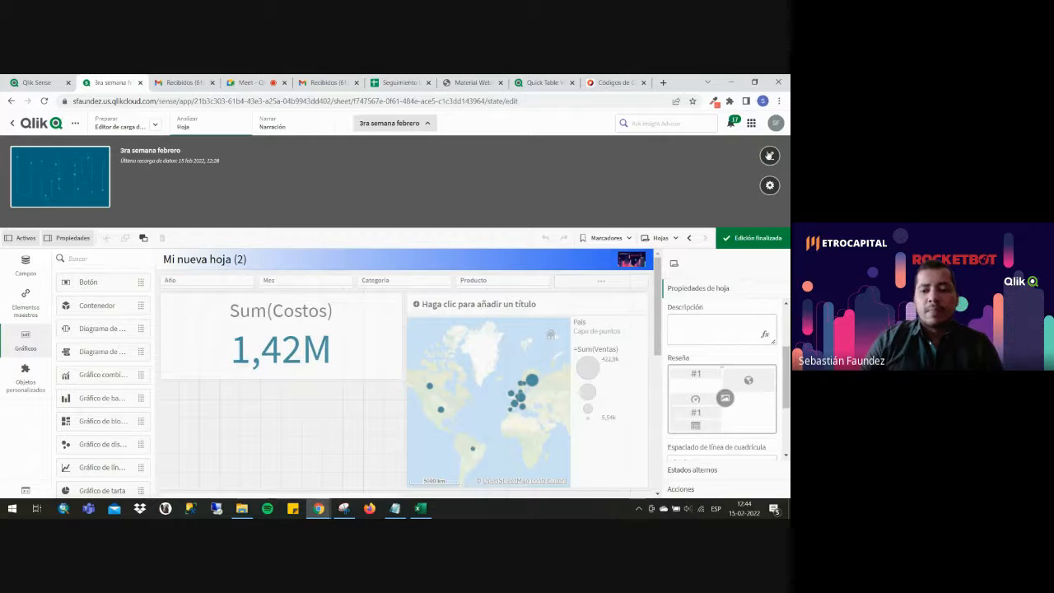
pyautogui.click(770, 157)
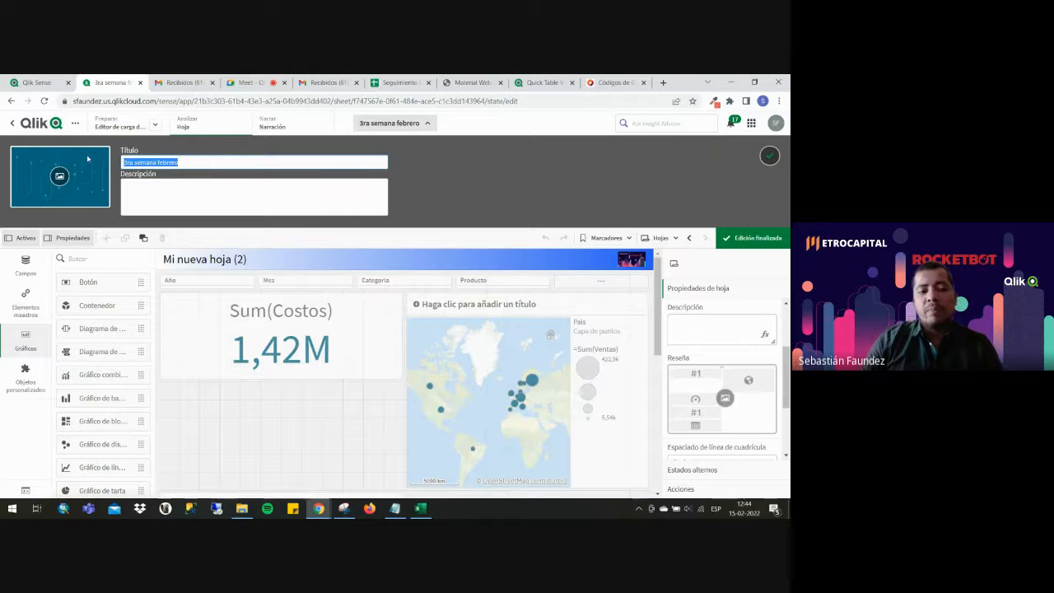
pyautogui.click(59, 177)
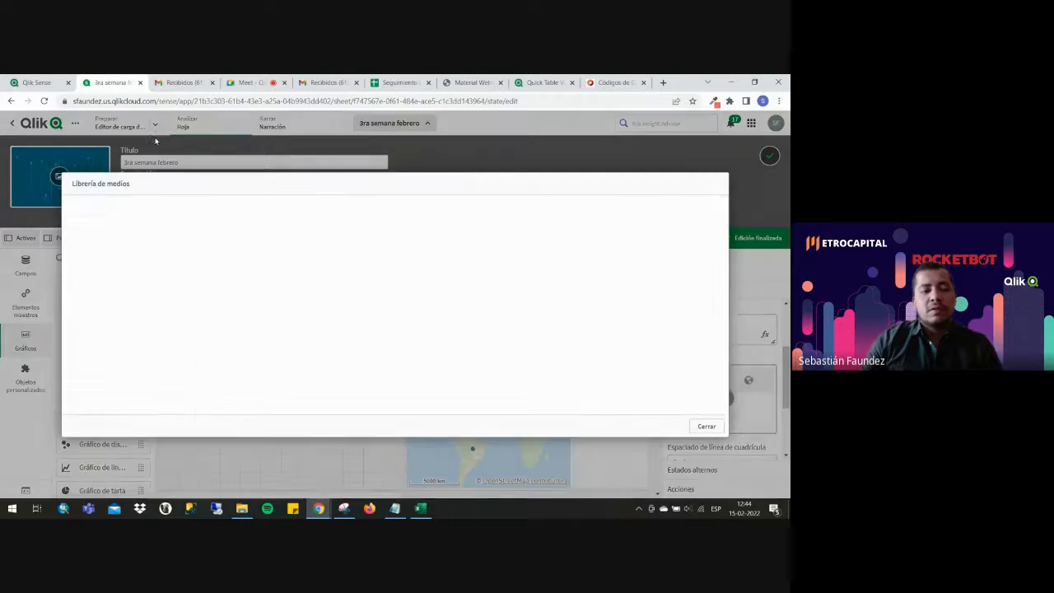
pyautogui.click(239, 212)
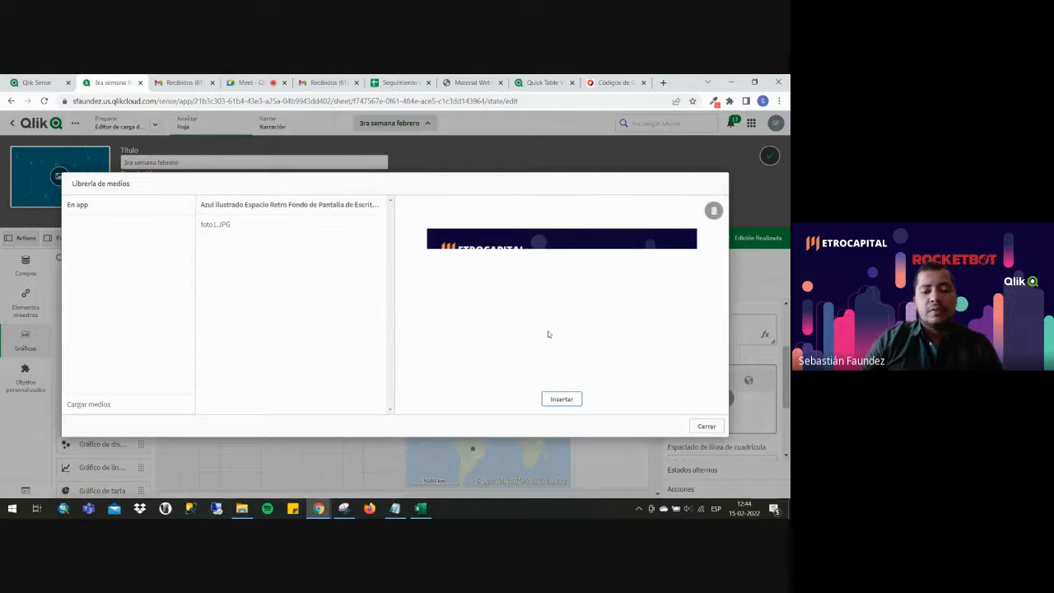
pyautogui.click(563, 402)
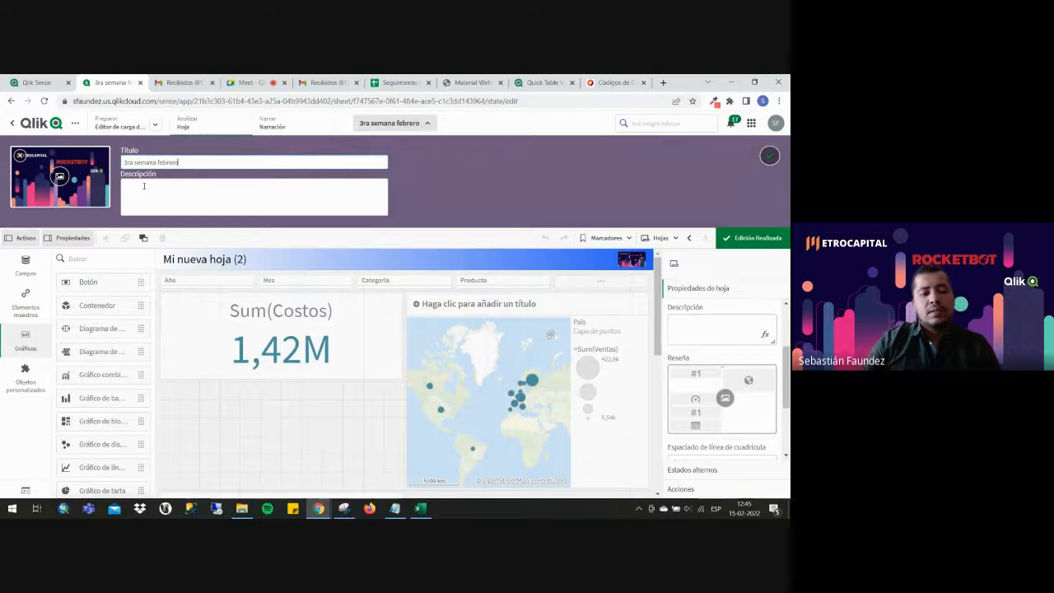
pyautogui.click(166, 191)
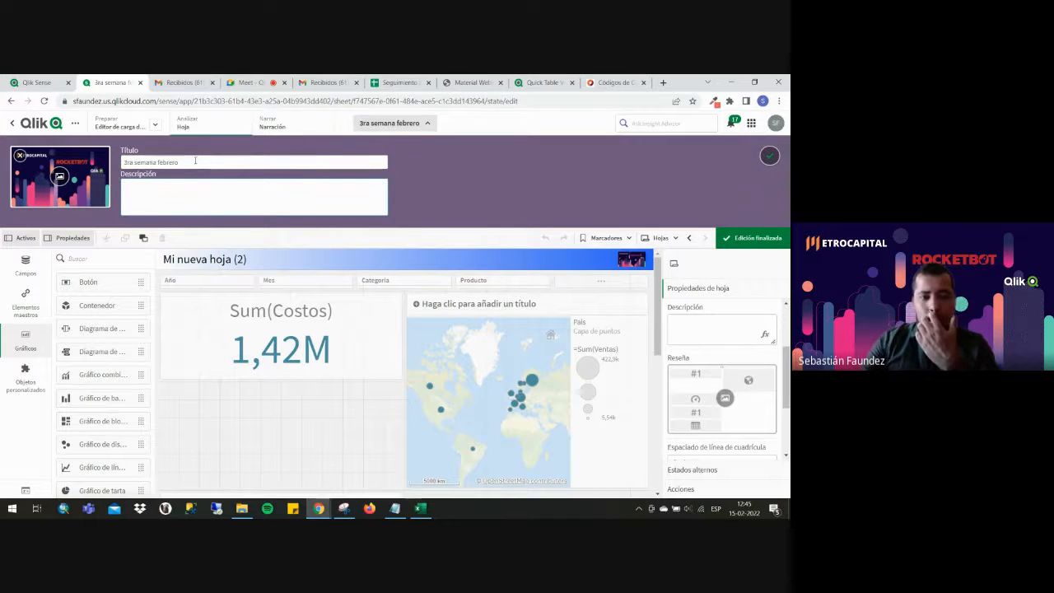
pyautogui.click(195, 161)
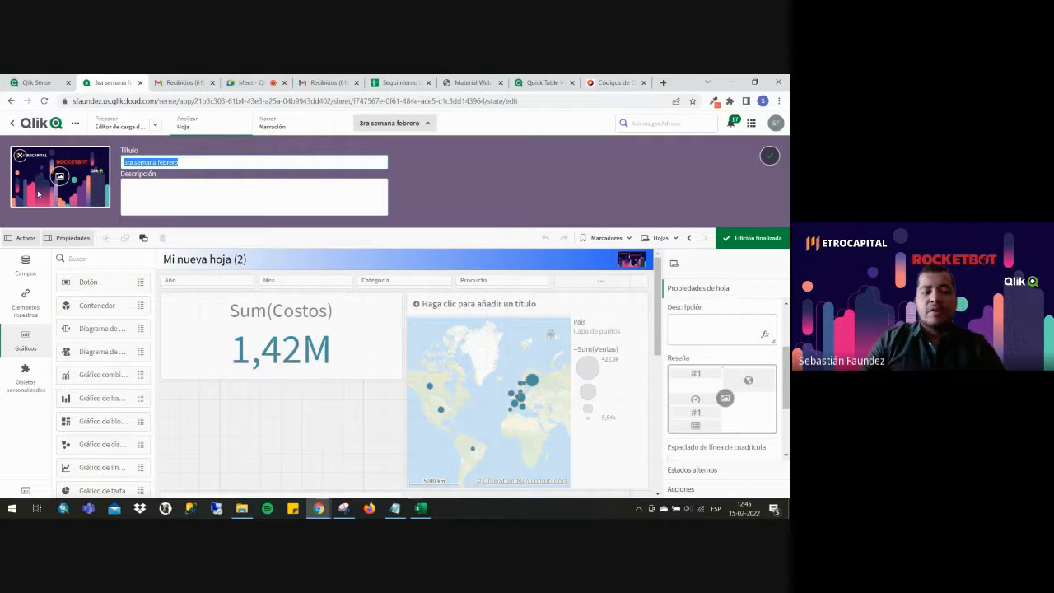
pyautogui.press('Return')
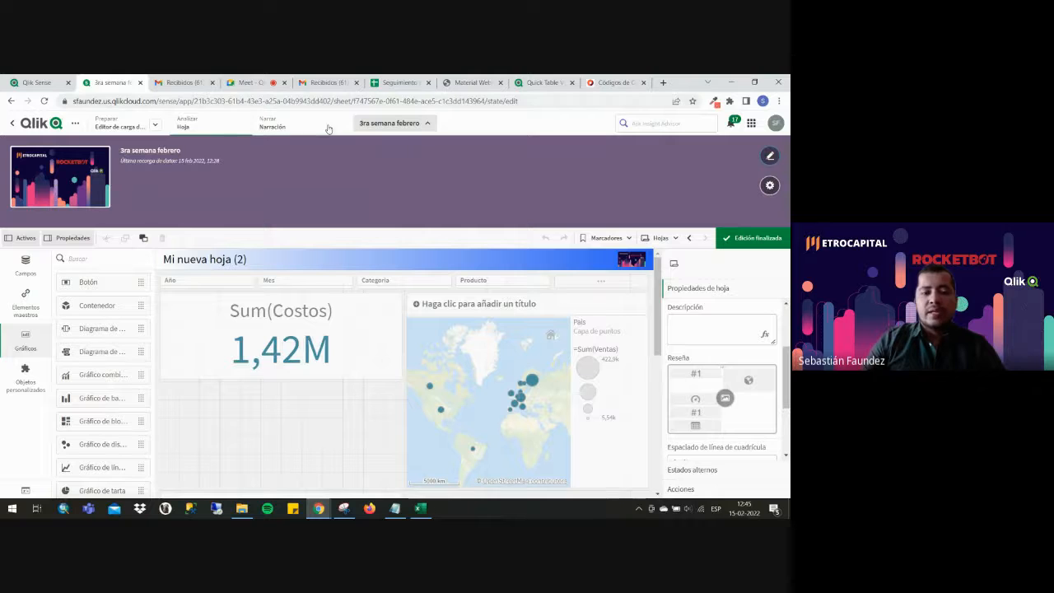
# Review the app details with the new thumbnail, then refresh the Qlik Cloud home page to check the app's card.
pyautogui.click(395, 124)
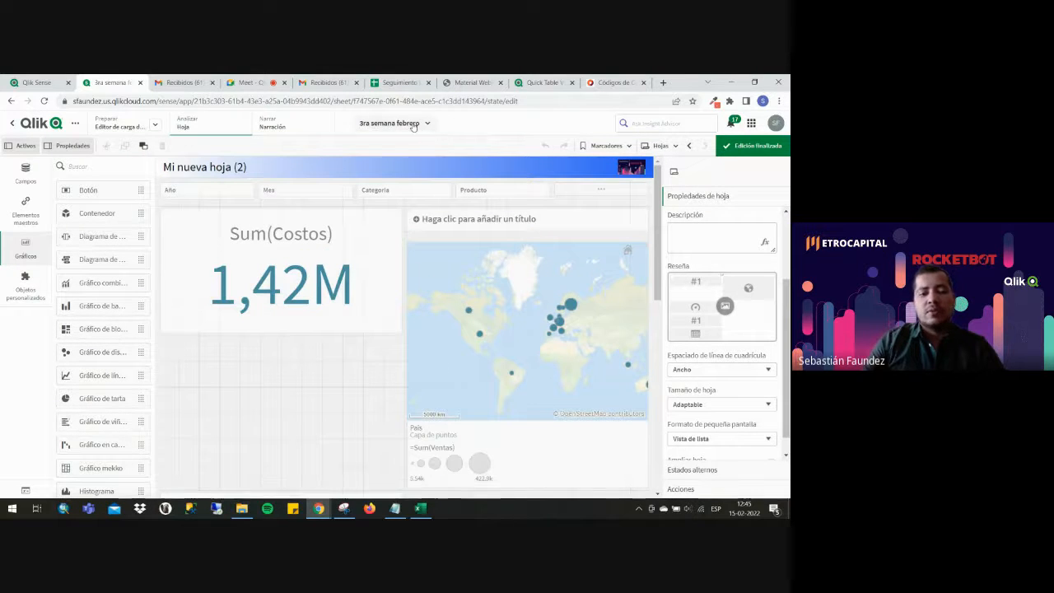
pyautogui.click(414, 125)
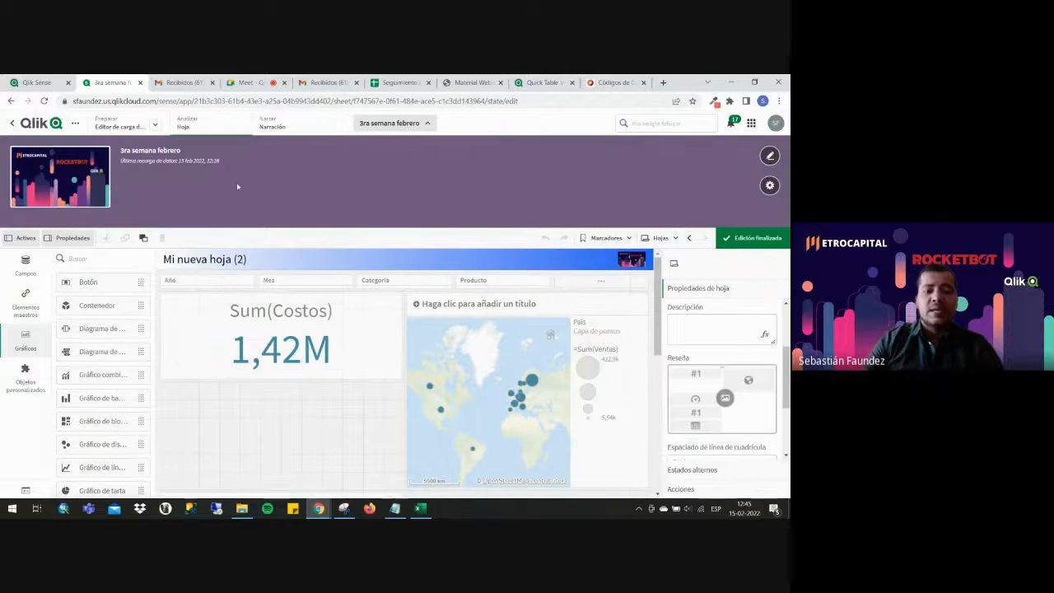
pyautogui.click(425, 124)
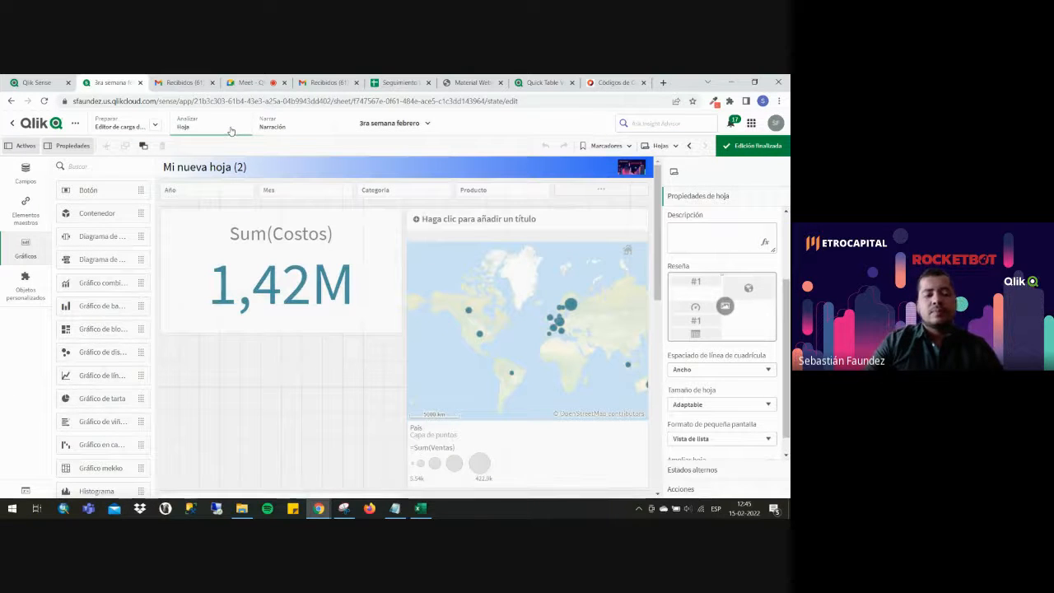
pyautogui.click(37, 82)
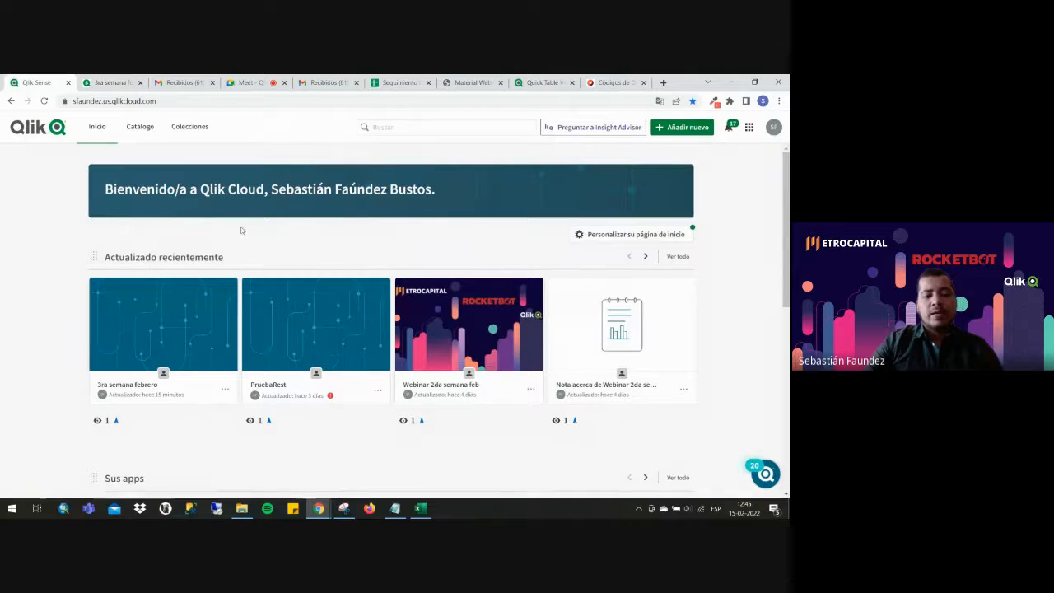
pyautogui.click(45, 100)
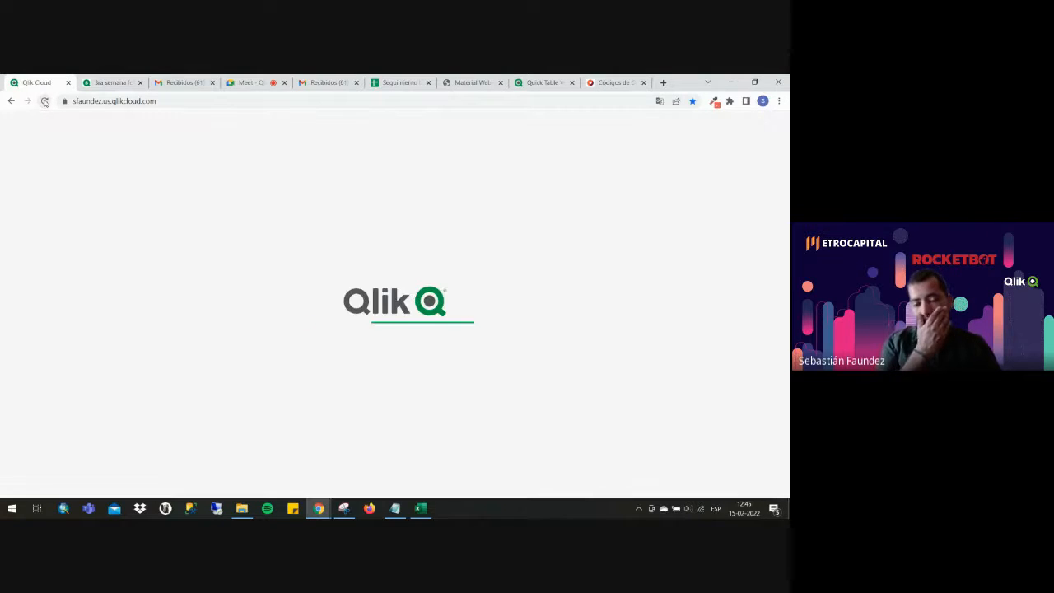
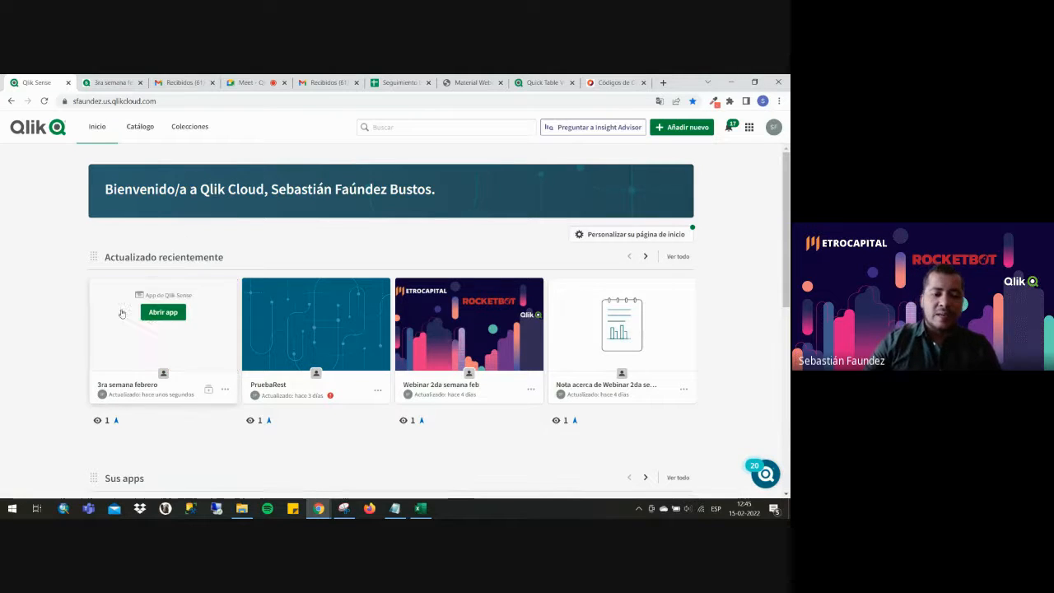
# Return to the "3ra semana febrero" app and rename the sheet "Mi nueva hoja (2)" as "Análisis Geo".
pyautogui.click(119, 80)
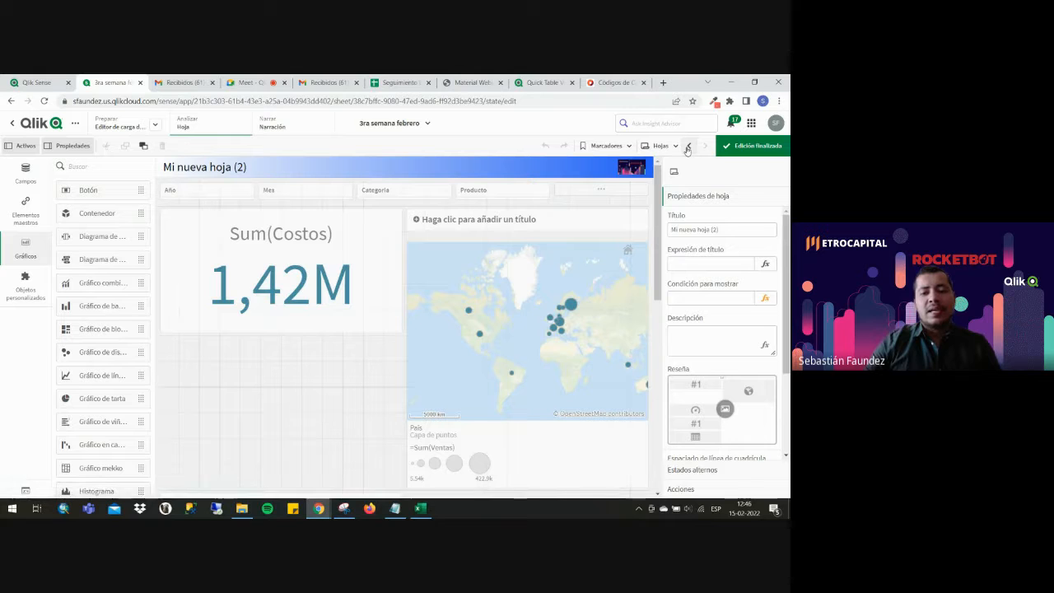
pyautogui.click(689, 145)
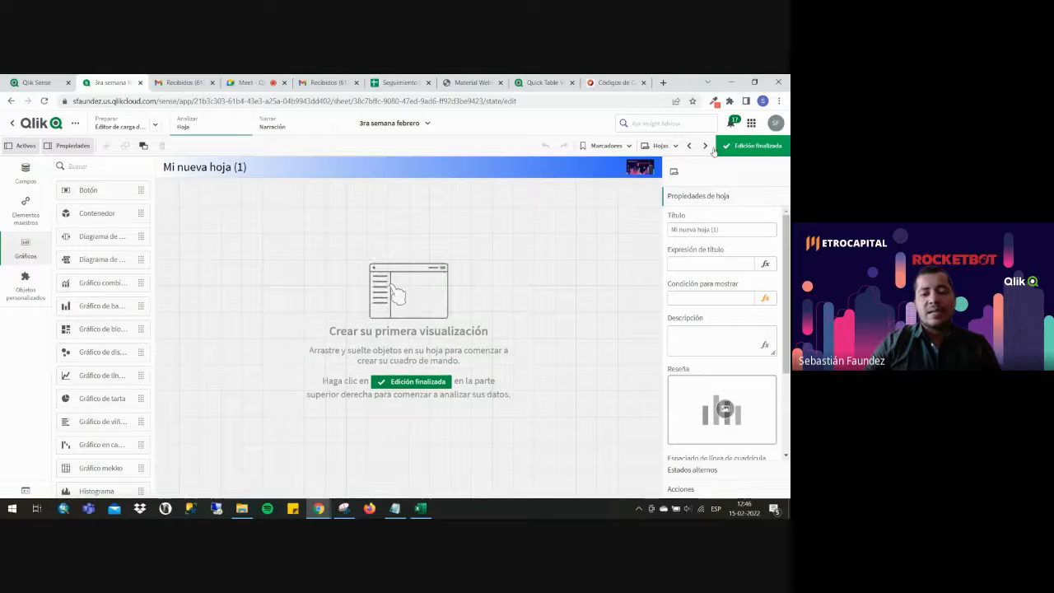
pyautogui.click(675, 145)
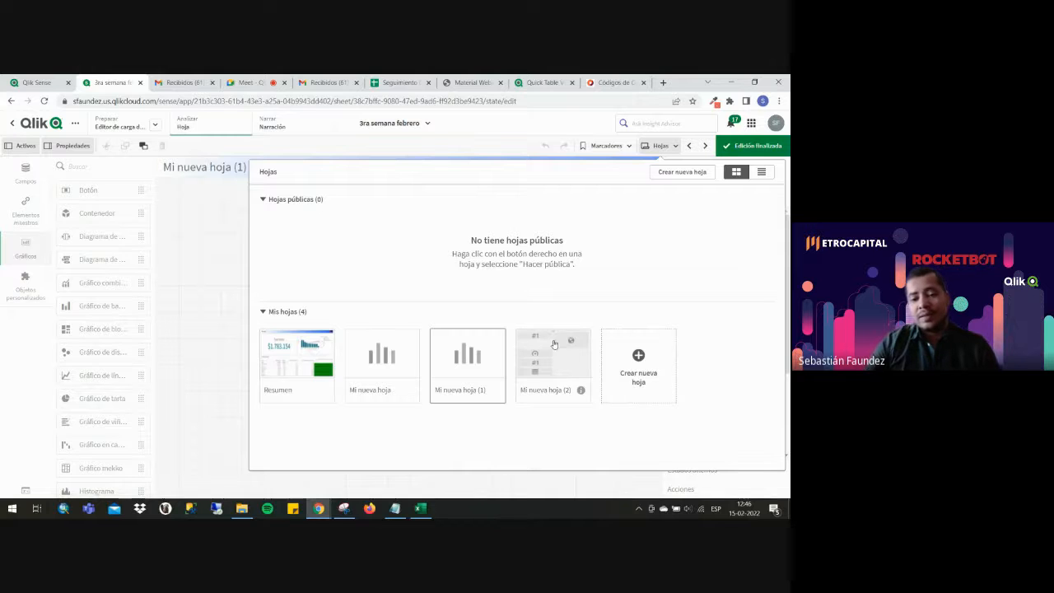
pyautogui.click(557, 395)
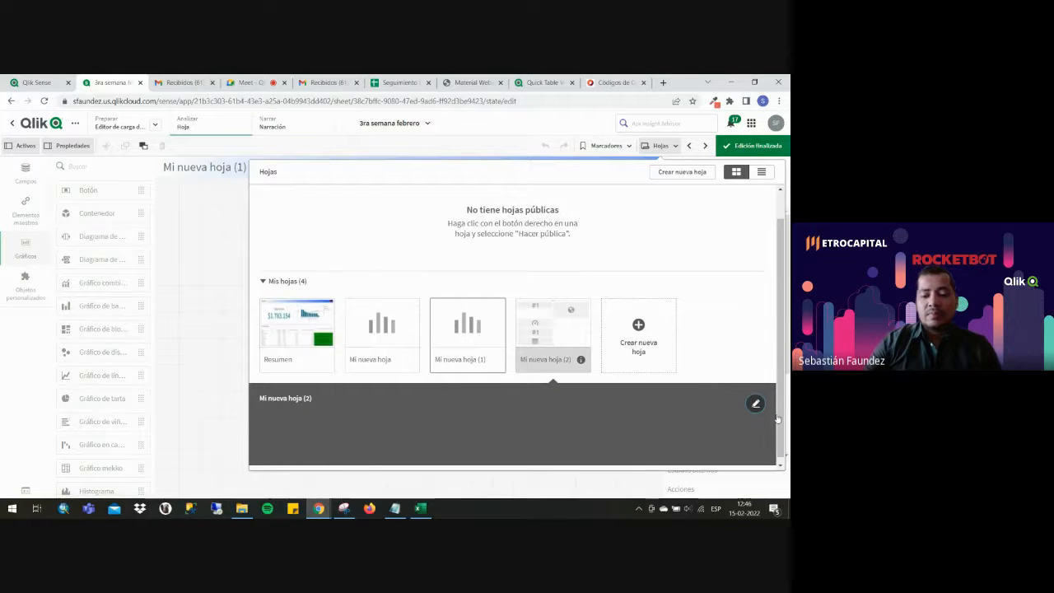
pyautogui.click(756, 404)
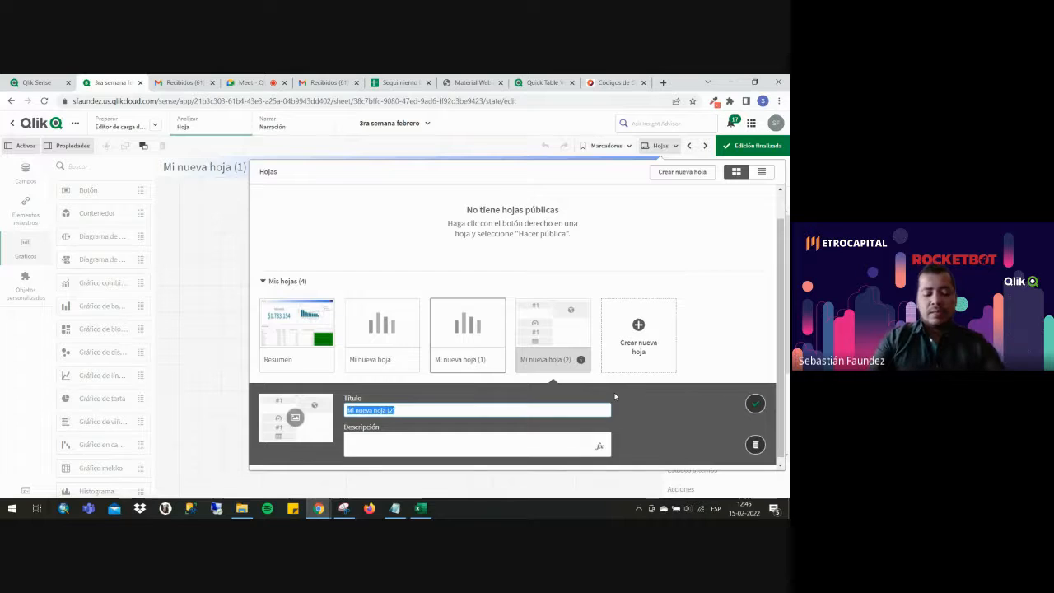
pyautogui.write('Anal')
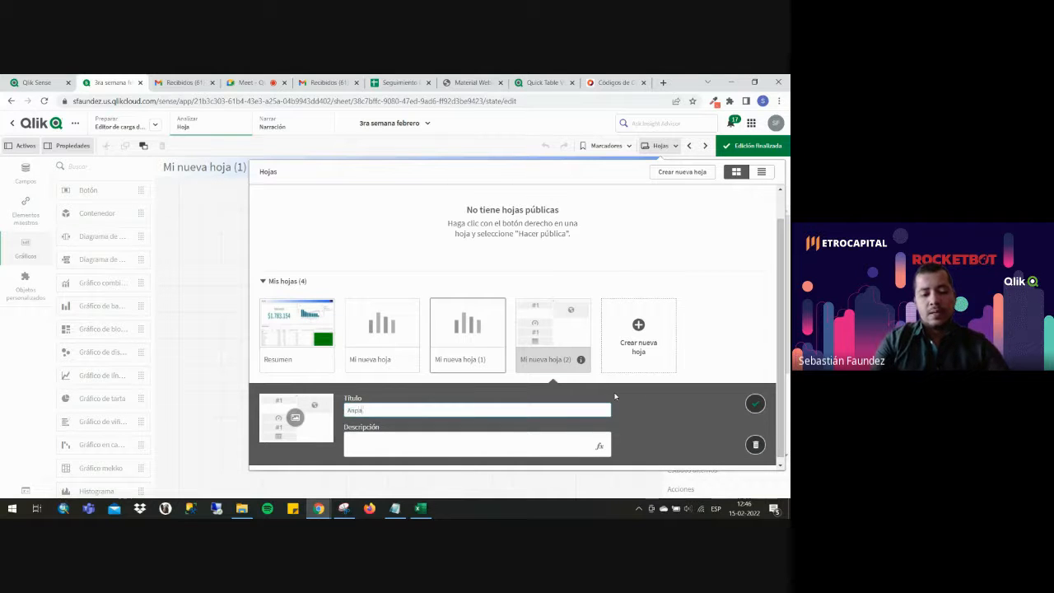
pyautogui.write('pal')
pyautogui.press('BackSpace')
pyautogui.write('a')
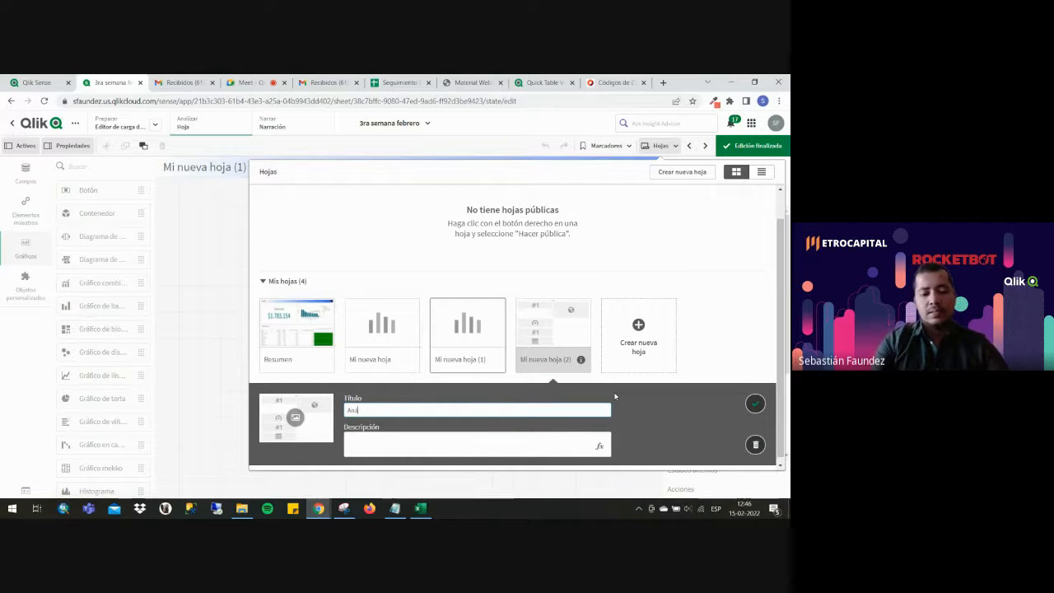
pyautogui.write('lisis')
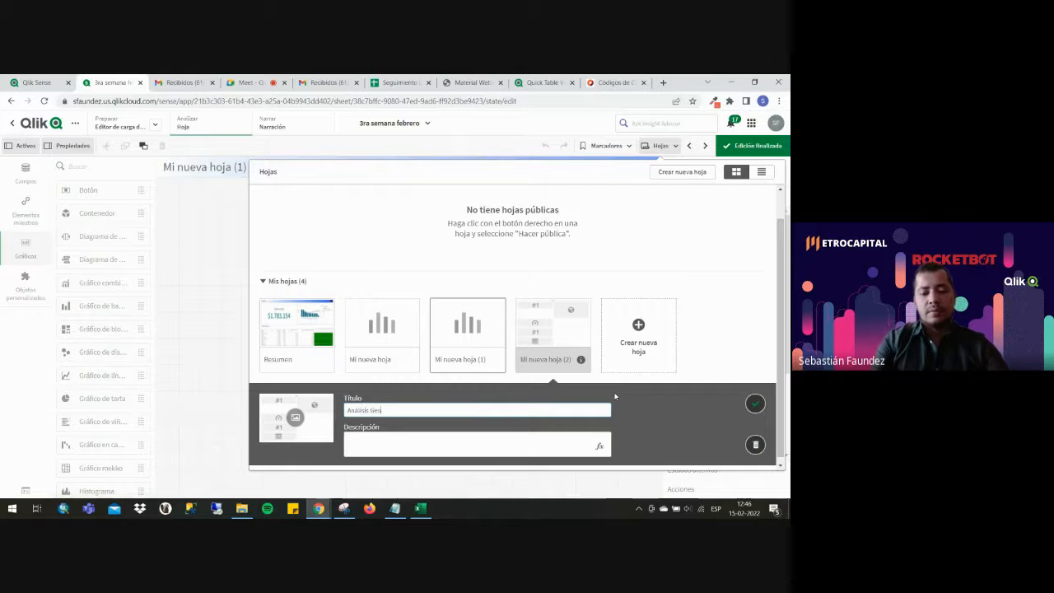
pyautogui.write(' Geo')
pyautogui.press('Return')
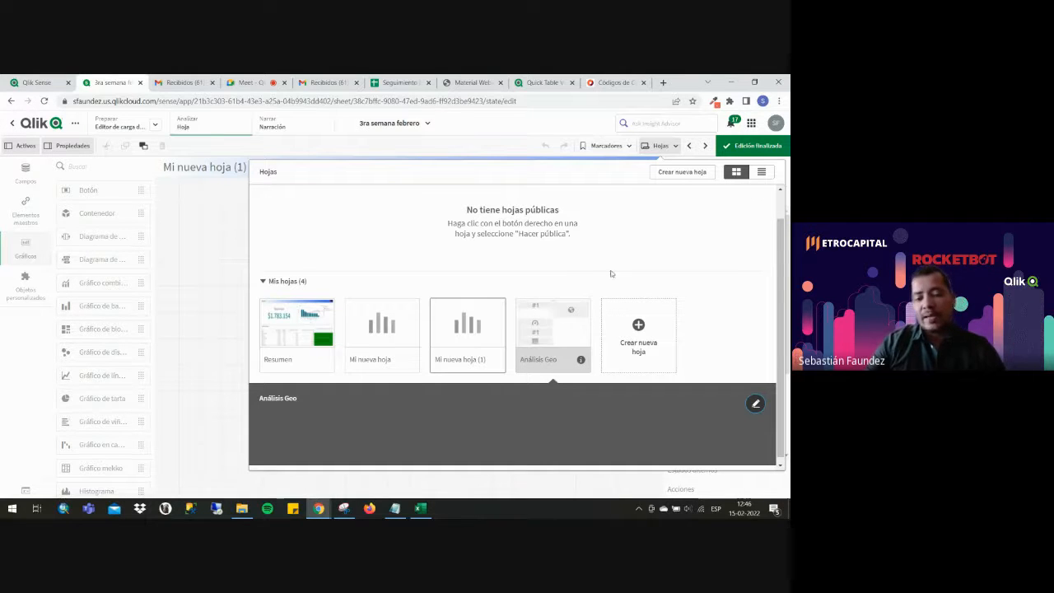
# Title the combo chart on the Resumen sheet "Gráfico barra/línea pareto" and finish editing the sheet.
pyautogui.click(297, 324)
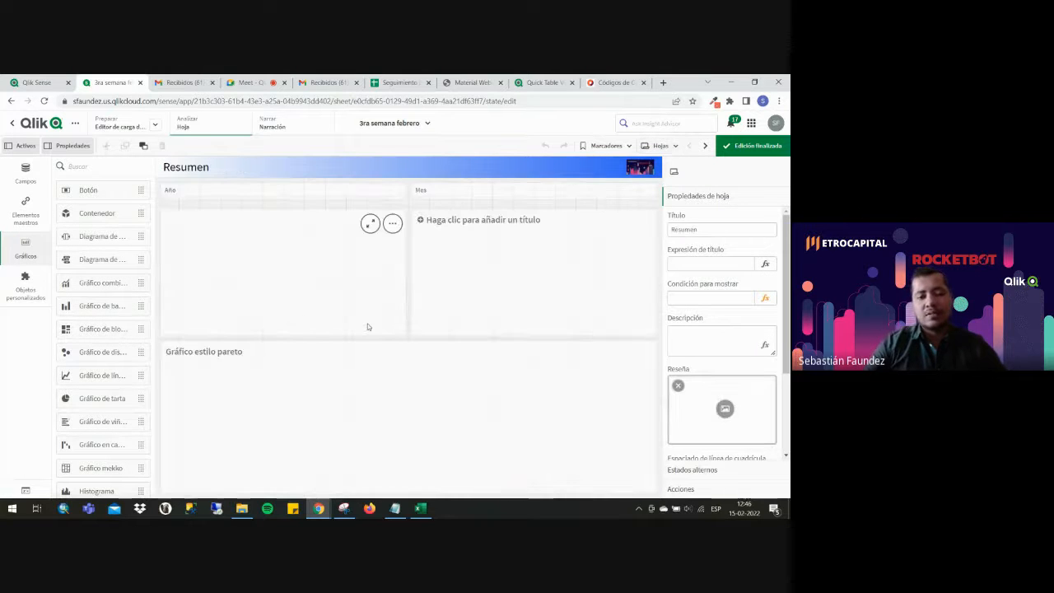
pyautogui.click(535, 220)
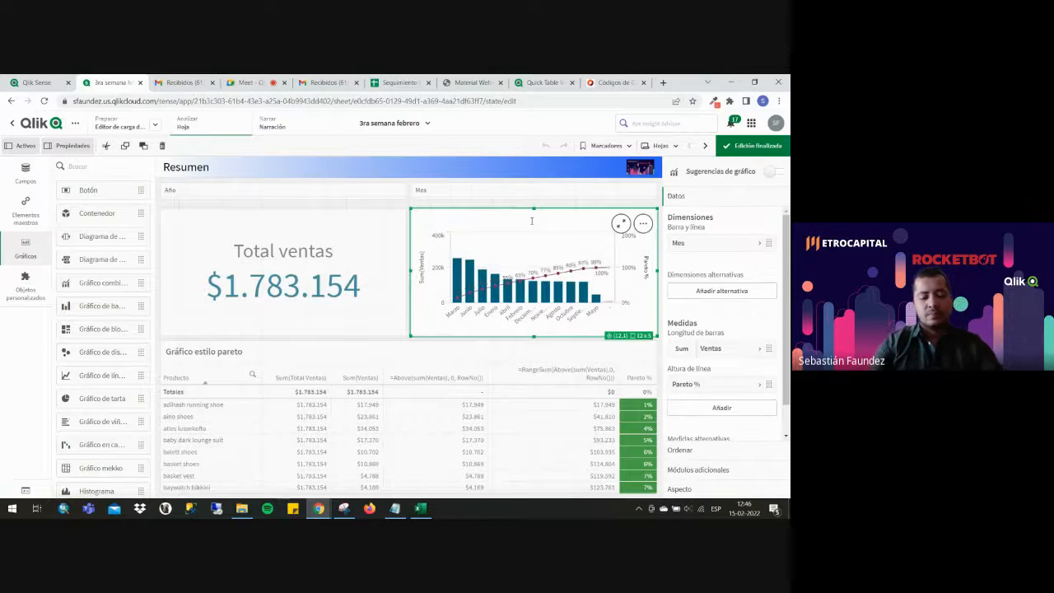
pyautogui.write('Gráfico barra/línea pareto')
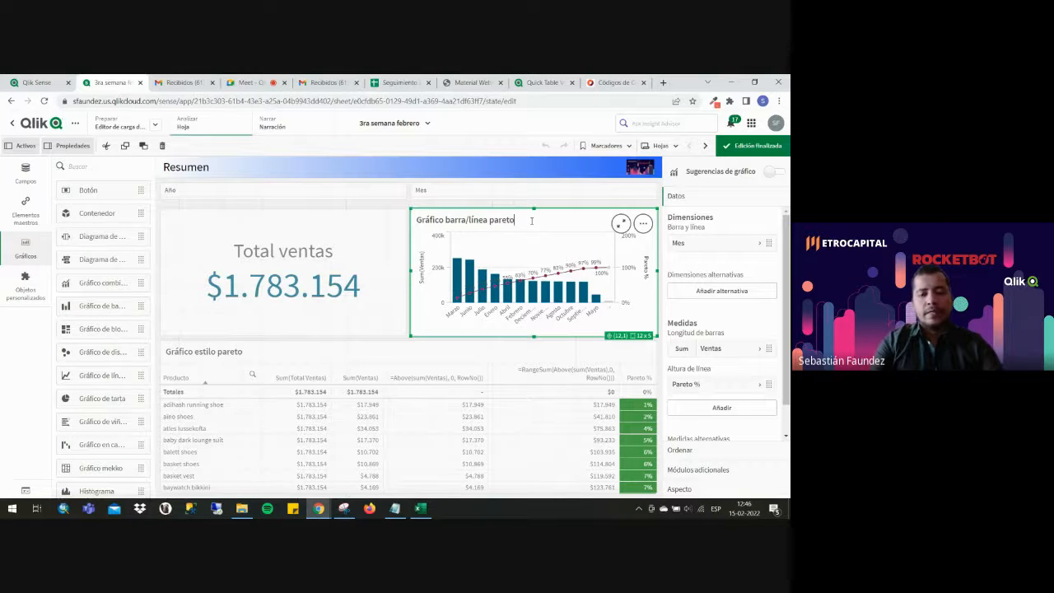
pyautogui.press('Return')
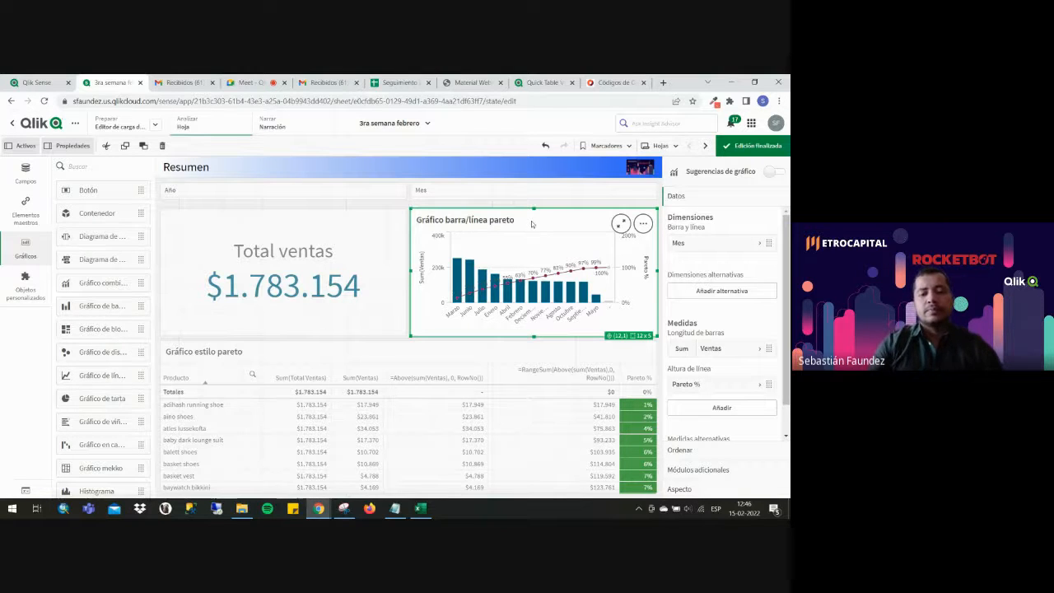
pyautogui.click(752, 145)
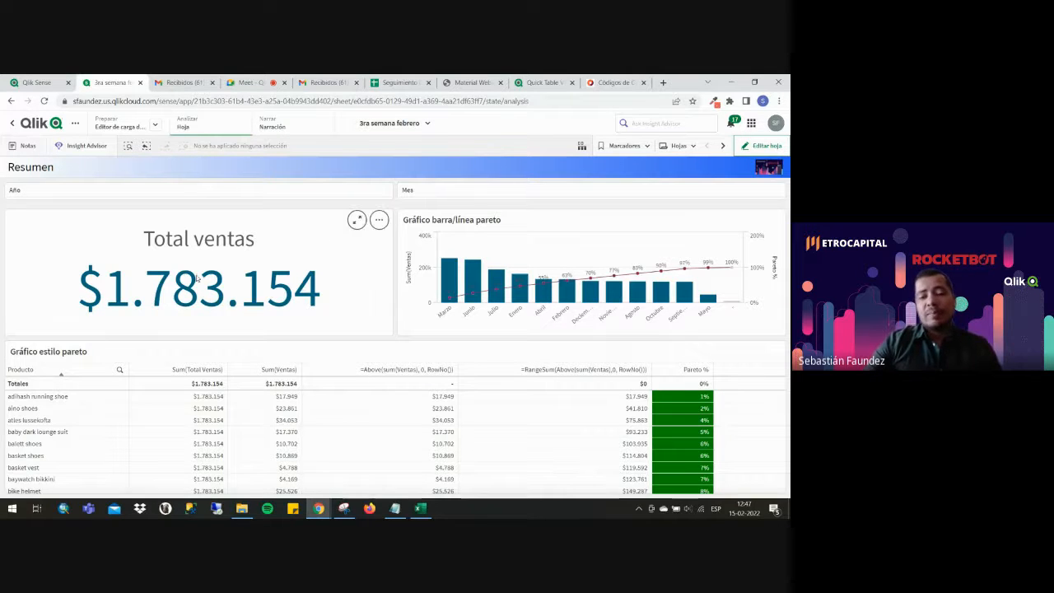
# Reopen the Resumen sheet for editing, view the app's sheet list without switching sheets, and finish editing.
pyautogui.click(757, 147)
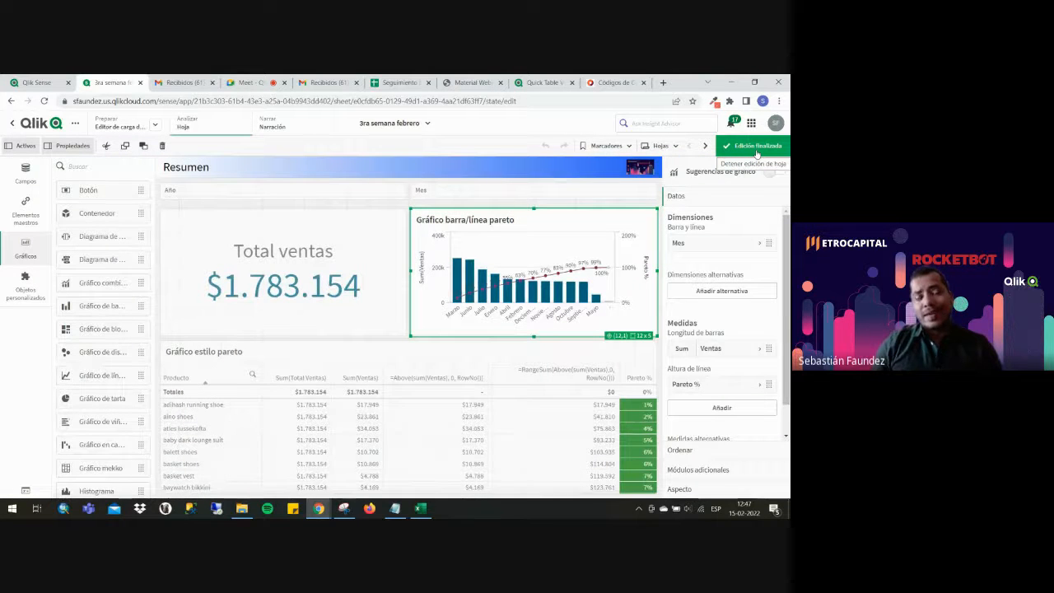
pyautogui.click(659, 146)
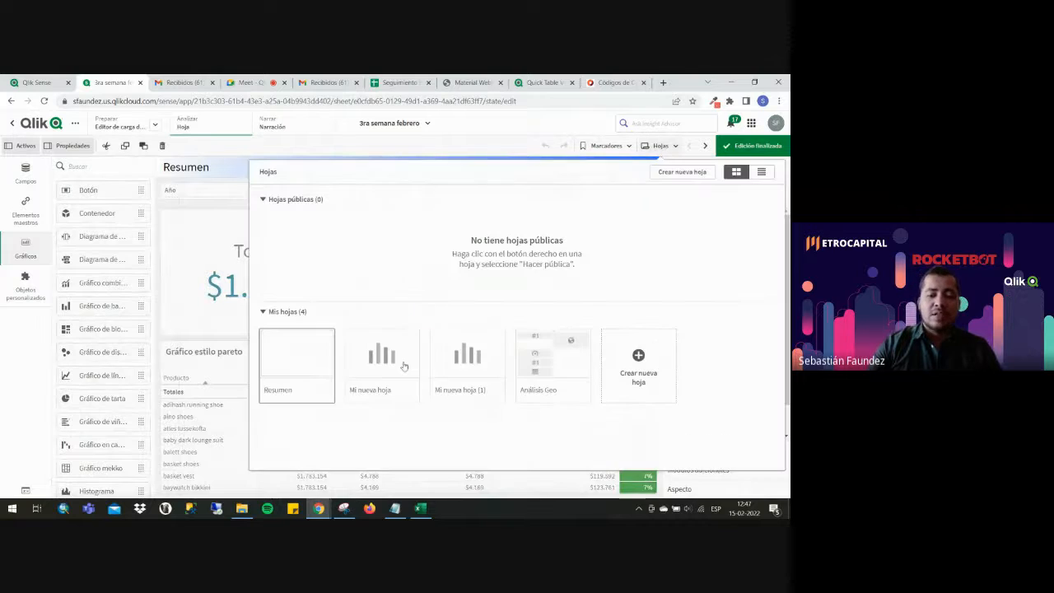
pyautogui.click(494, 145)
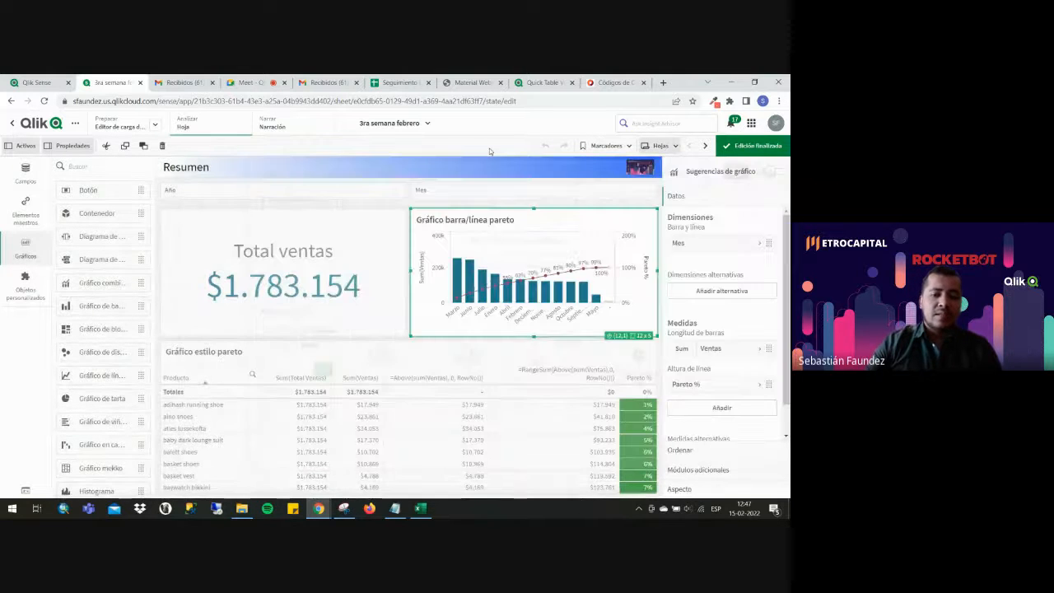
pyautogui.click(750, 145)
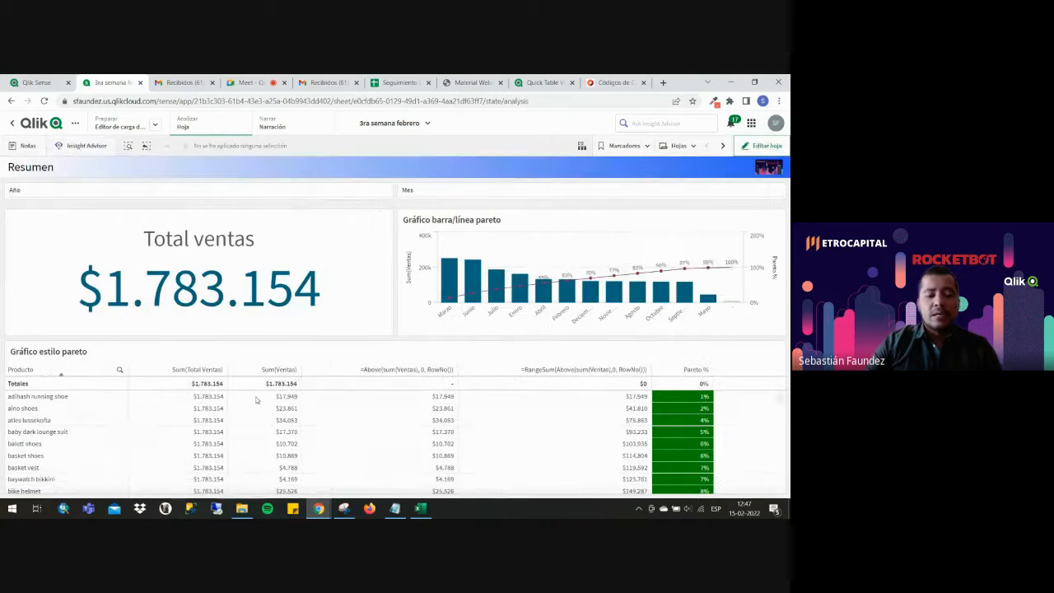
# Examine the Pareto % column across the products in the "Gráfico estilo pareto" table on the Resumen sheet.
pyautogui.scroll(-10, 696, 412)
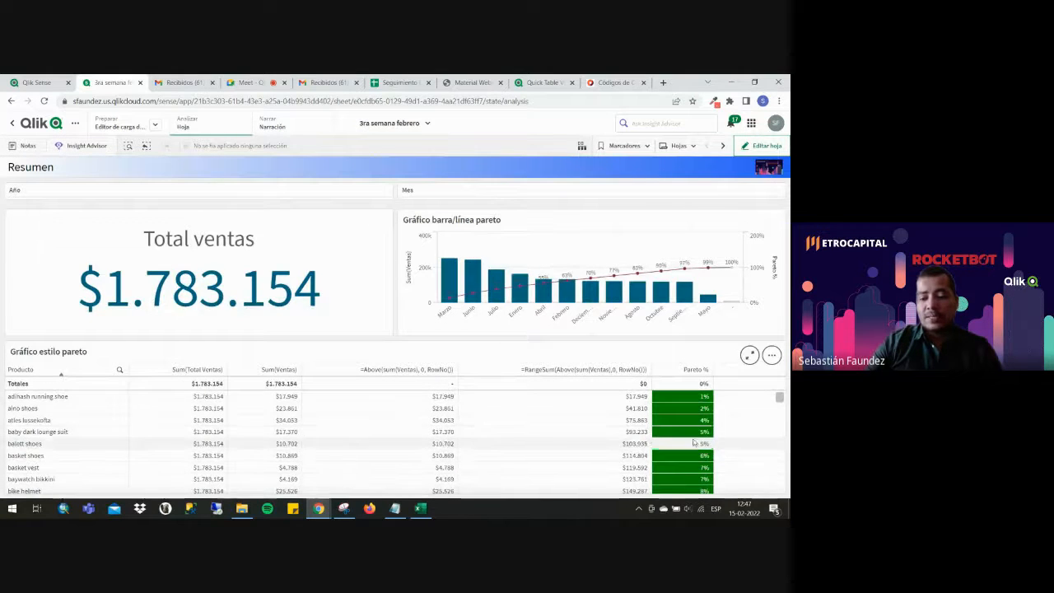
pyautogui.scroll(10, 694, 435)
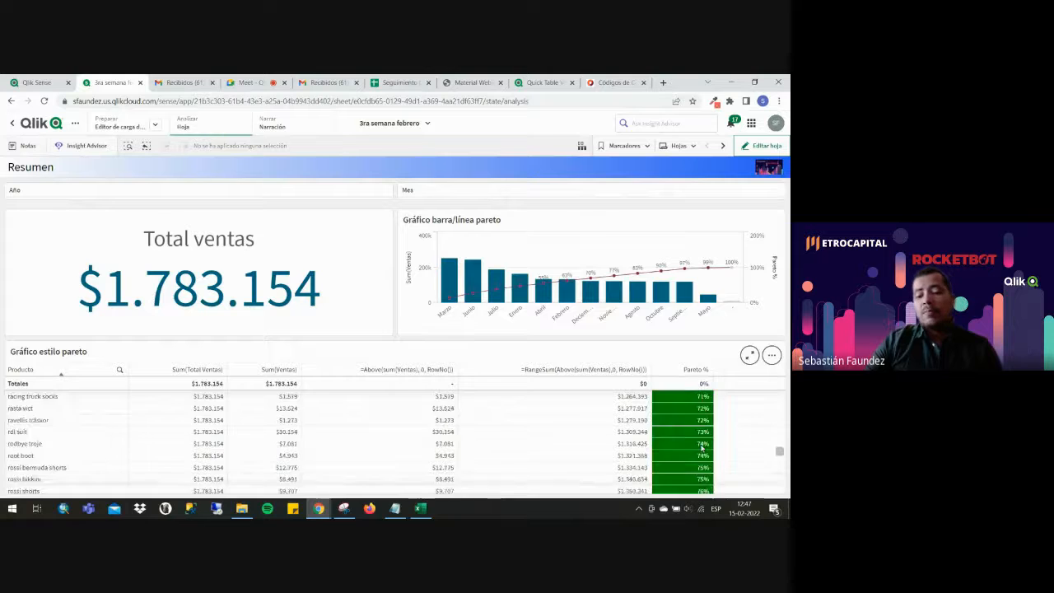
pyautogui.scroll(-10, 700, 441)
pyautogui.scroll(5, 701, 440)
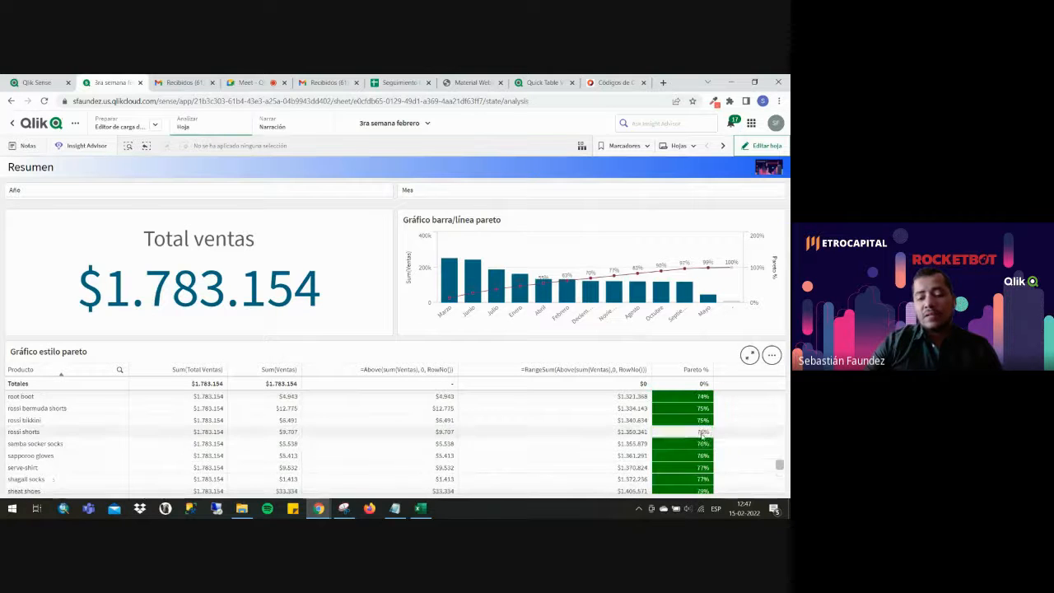
# Examine the remaining Pareto % rows on the Resumen sheet and check which sheets the app contains.
pyautogui.scroll(-4, 684, 433)
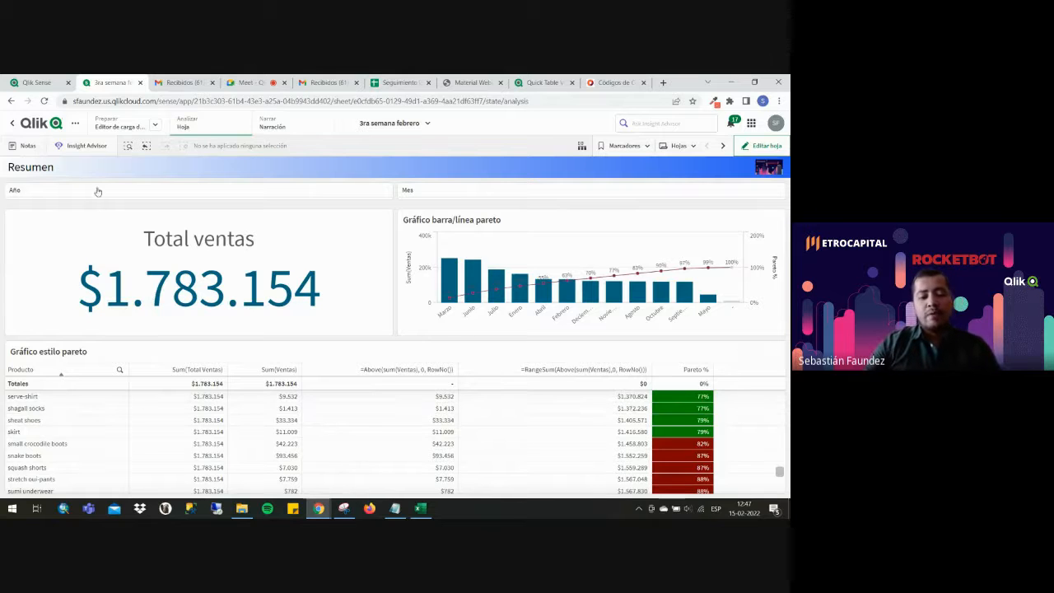
pyautogui.click(762, 145)
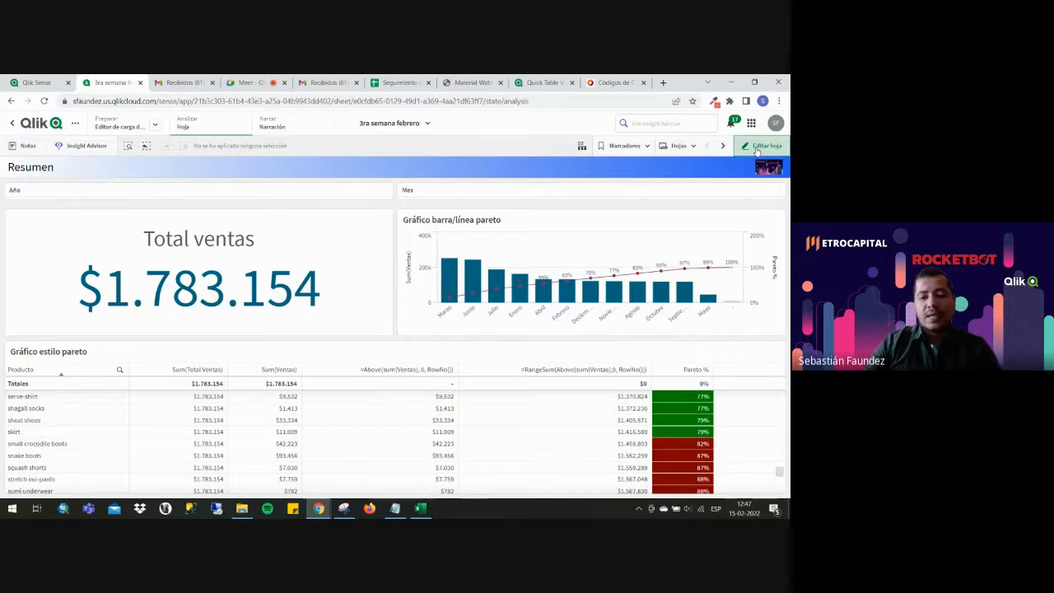
pyautogui.click(25, 239)
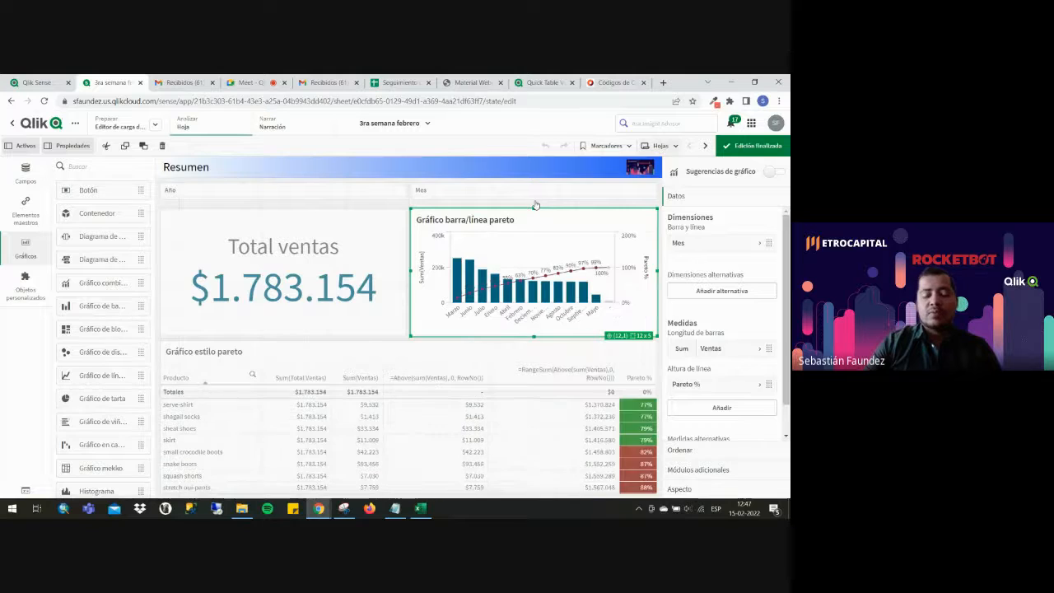
pyautogui.click(659, 146)
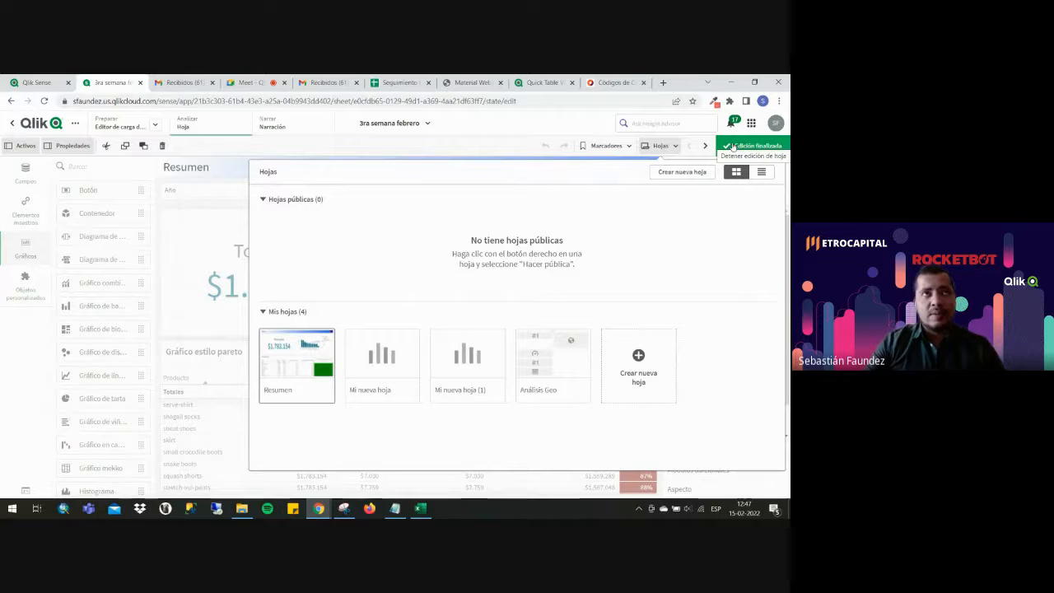
pyautogui.click(732, 146)
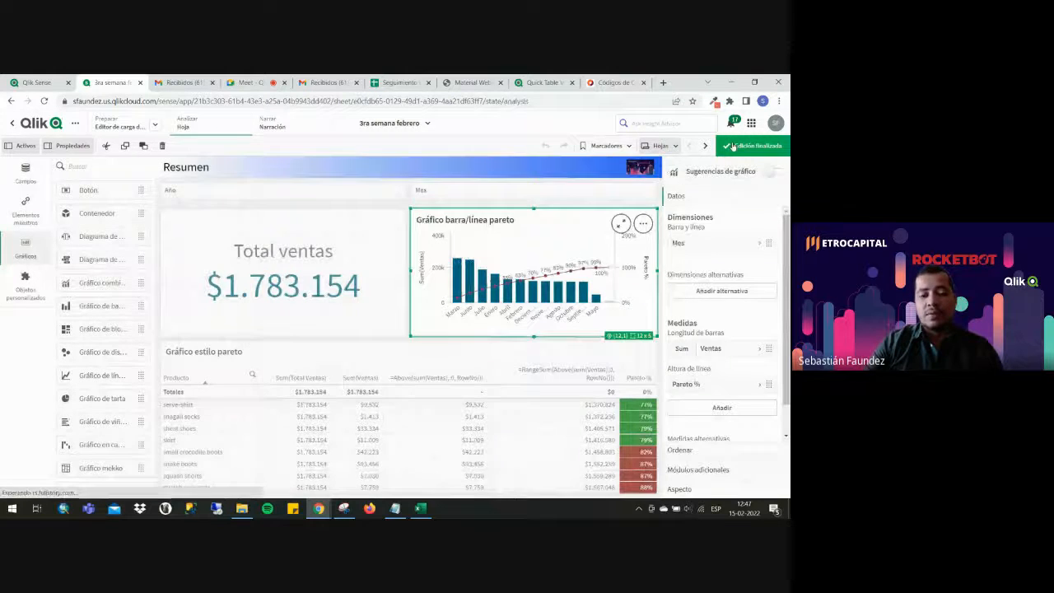
# Open the Resumen sheet for editing and try enabling the sheet link in the Total ventas KPI's presentation settings.
pyautogui.click(738, 146)
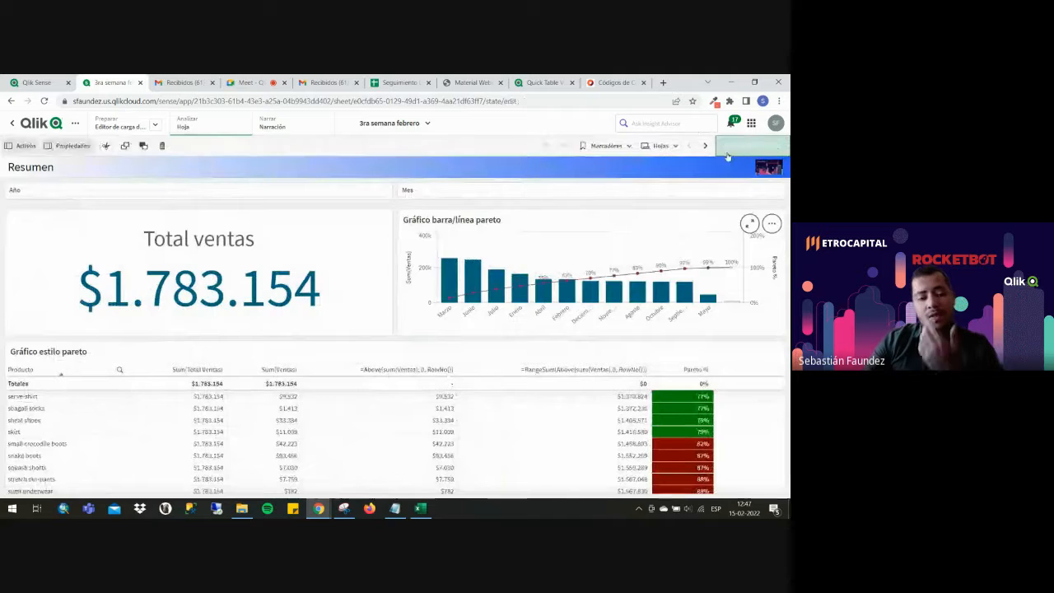
pyautogui.click(290, 298)
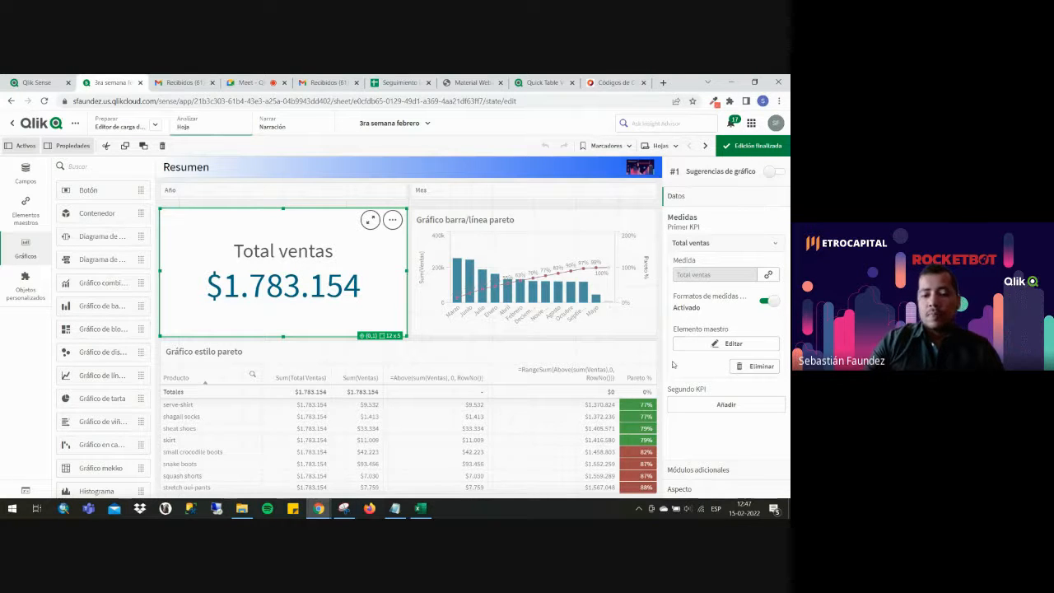
pyautogui.click(711, 491)
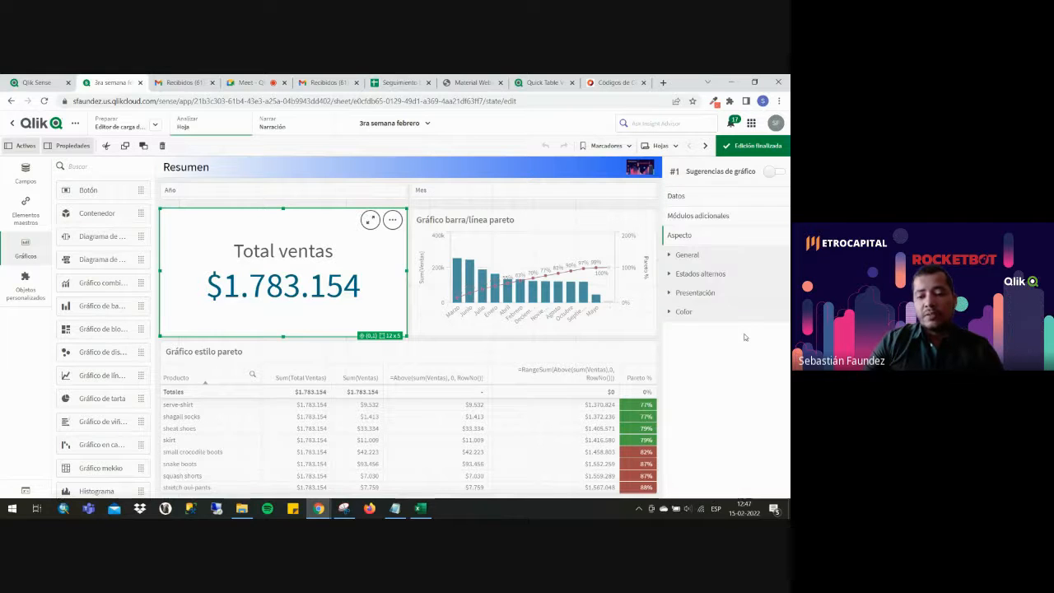
pyautogui.click(720, 294)
pyautogui.scroll(-1, 738, 327)
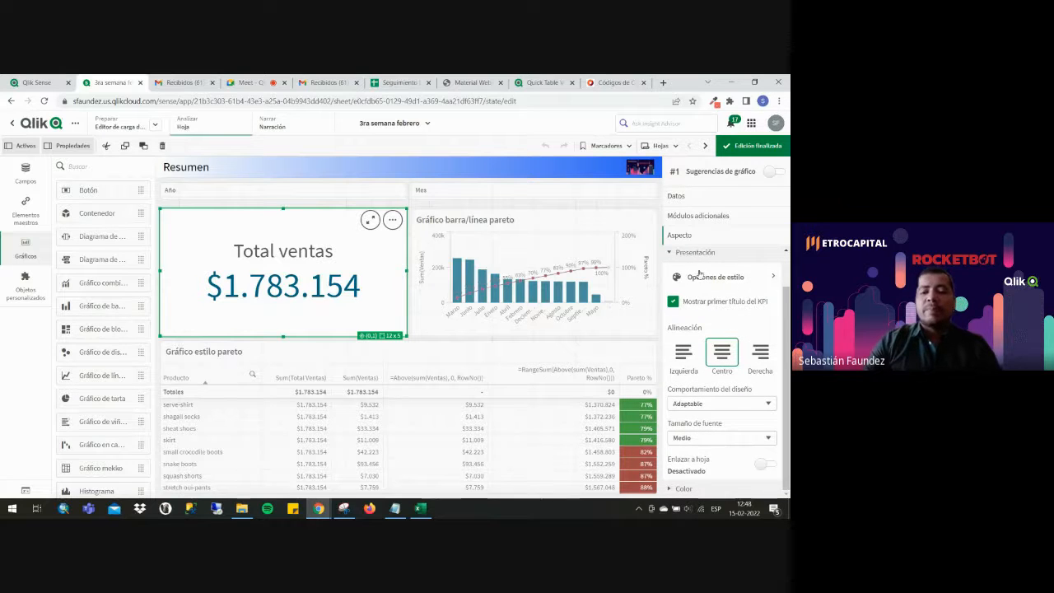
pyautogui.click(764, 465)
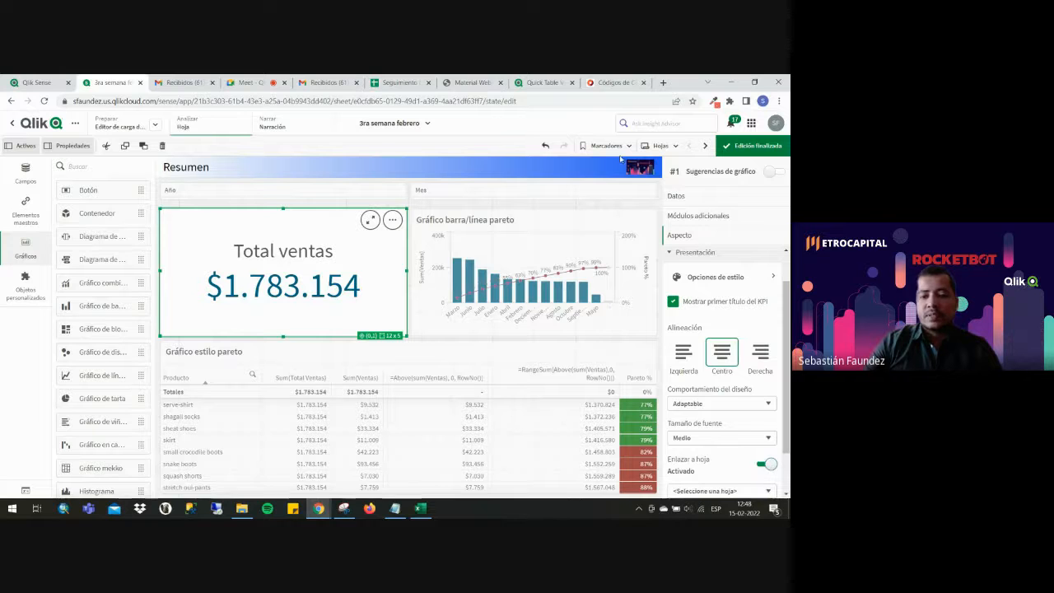
pyautogui.click(764, 463)
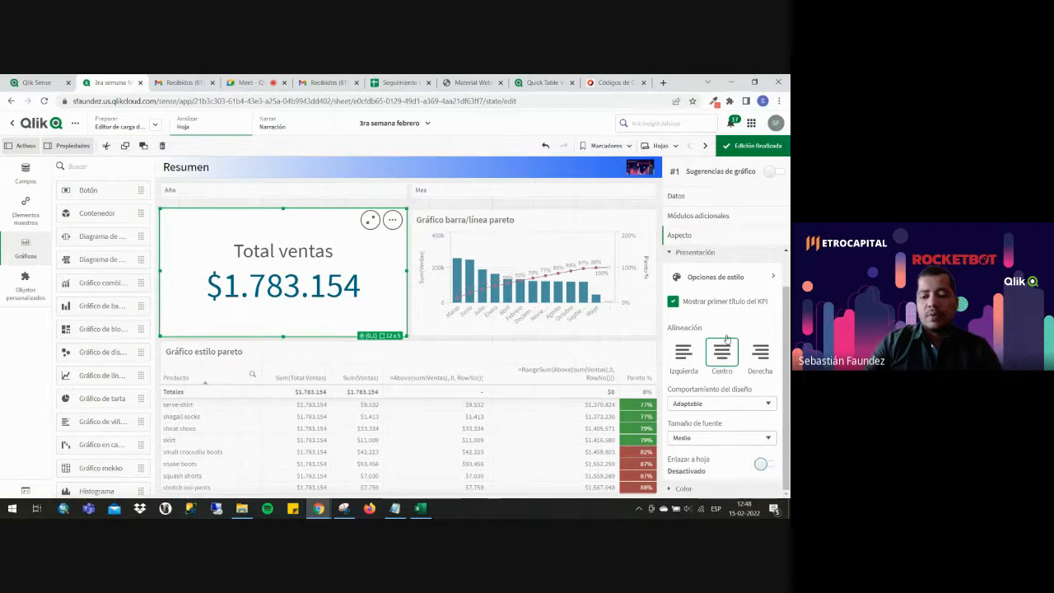
# Go to the sheet "Mi nueva hoja" and rename it "Análisis ventas".
pyautogui.click(705, 147)
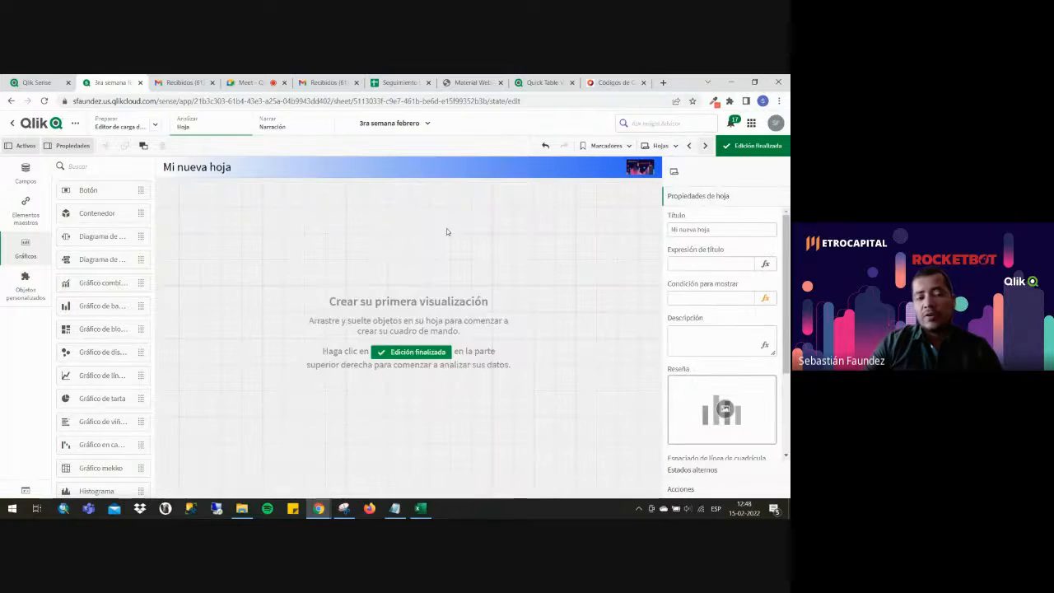
pyautogui.moveTo(735, 231); pyautogui.dragTo(644, 229)
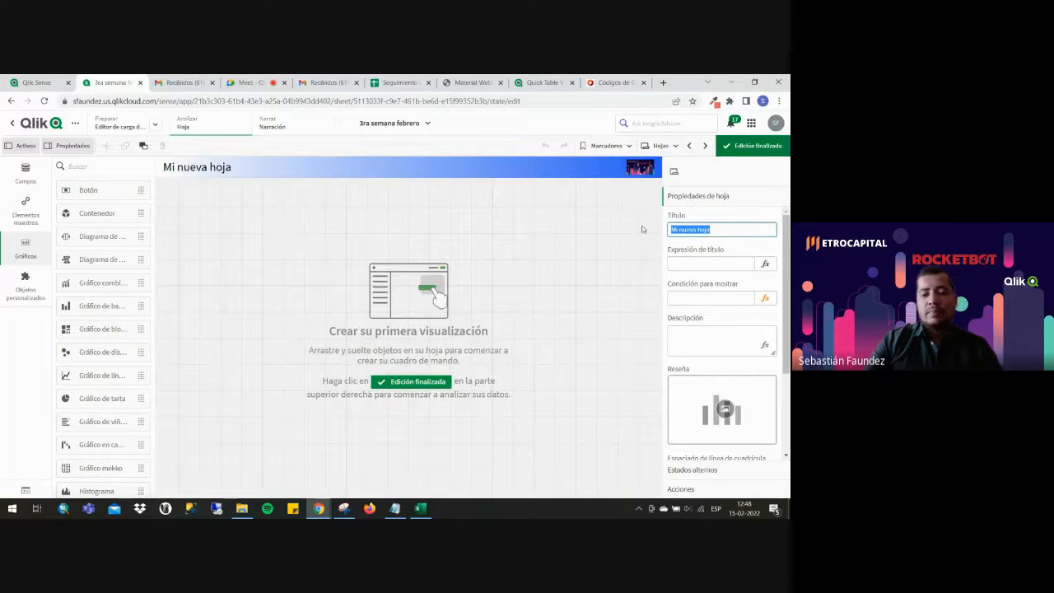
pyautogui.write('An')
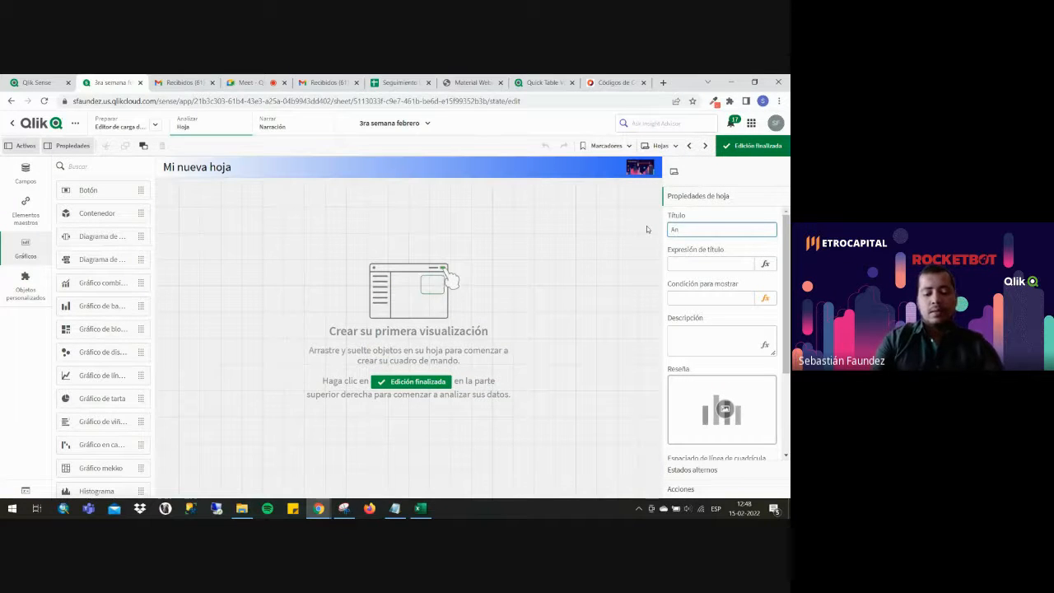
pyautogui.write('álisis')
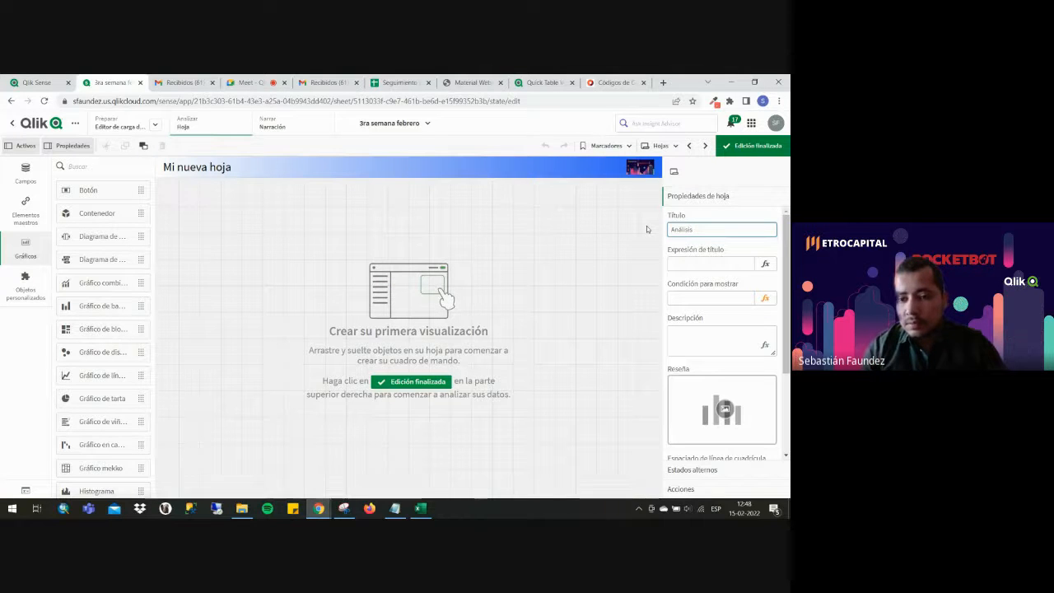
pyautogui.write(' ventas')
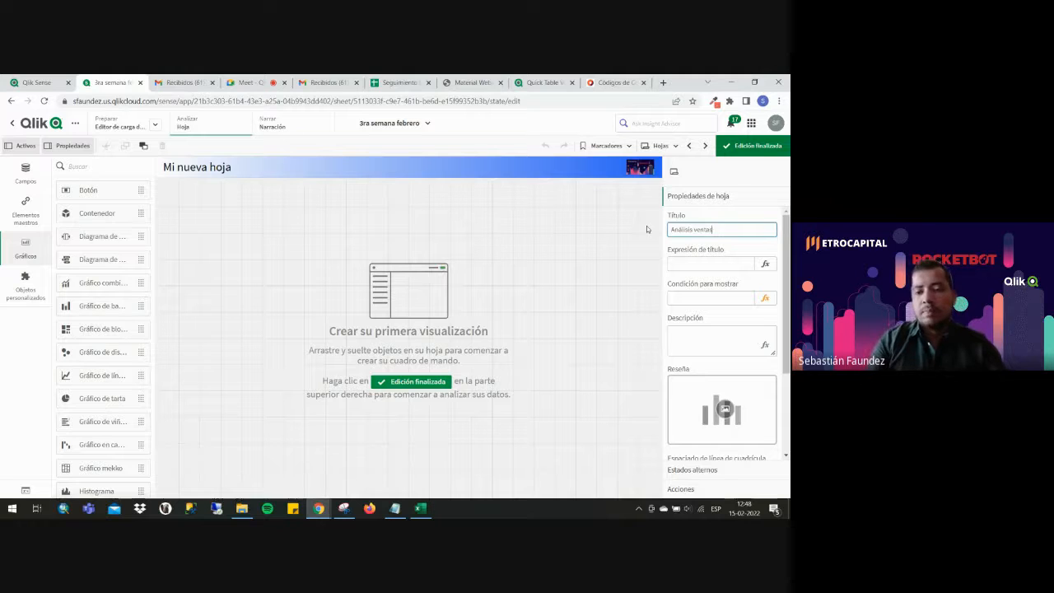
pyautogui.press('Return')
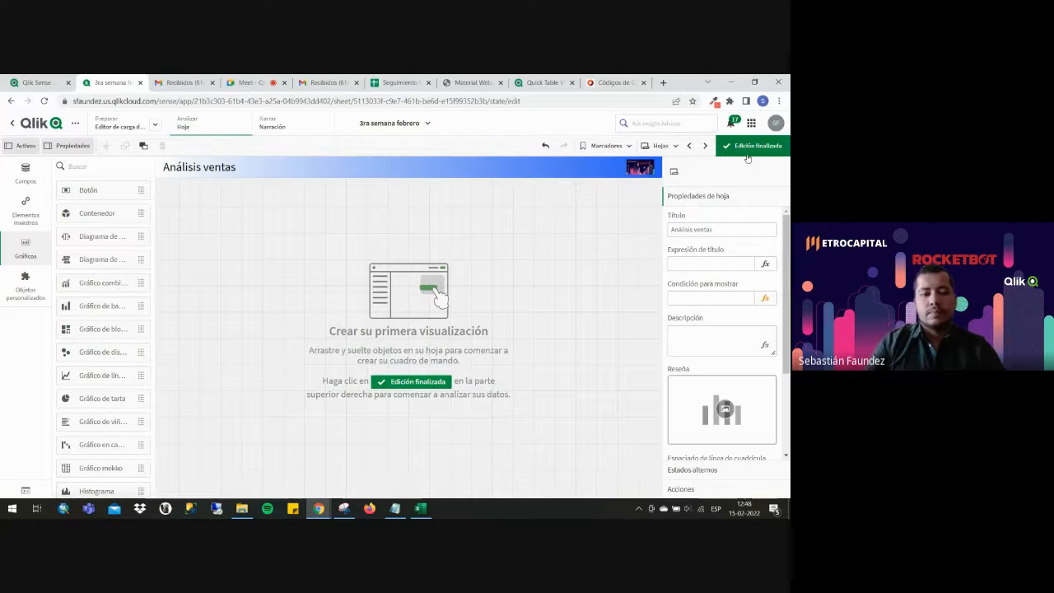
# Link the Total ventas KPI on Resumen to the "Análisis ventas" sheet, with opening in a new tab disabled, and finish editing.
pyautogui.click(692, 145)
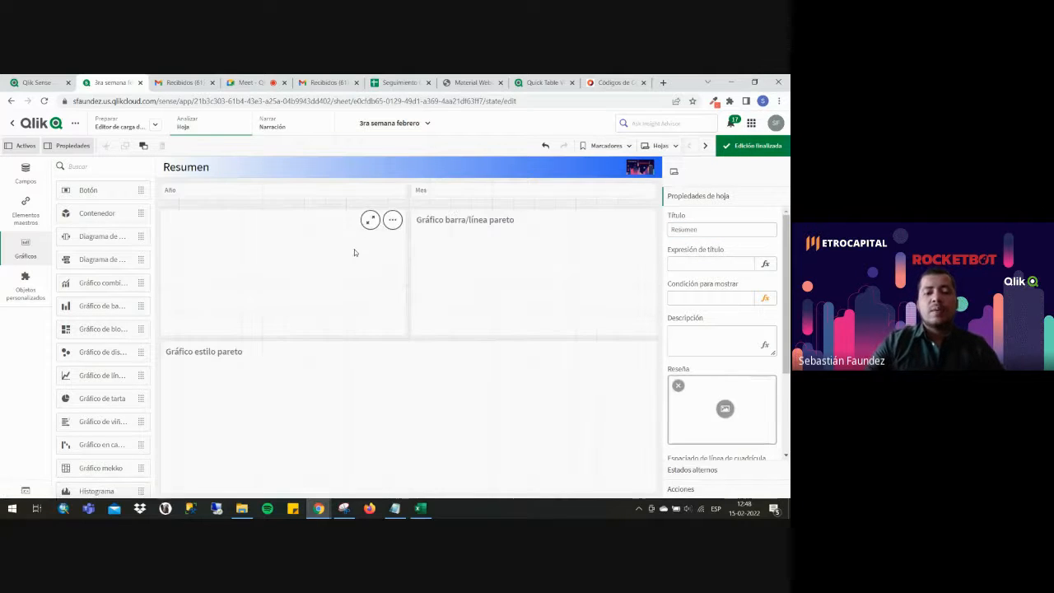
pyautogui.click(370, 287)
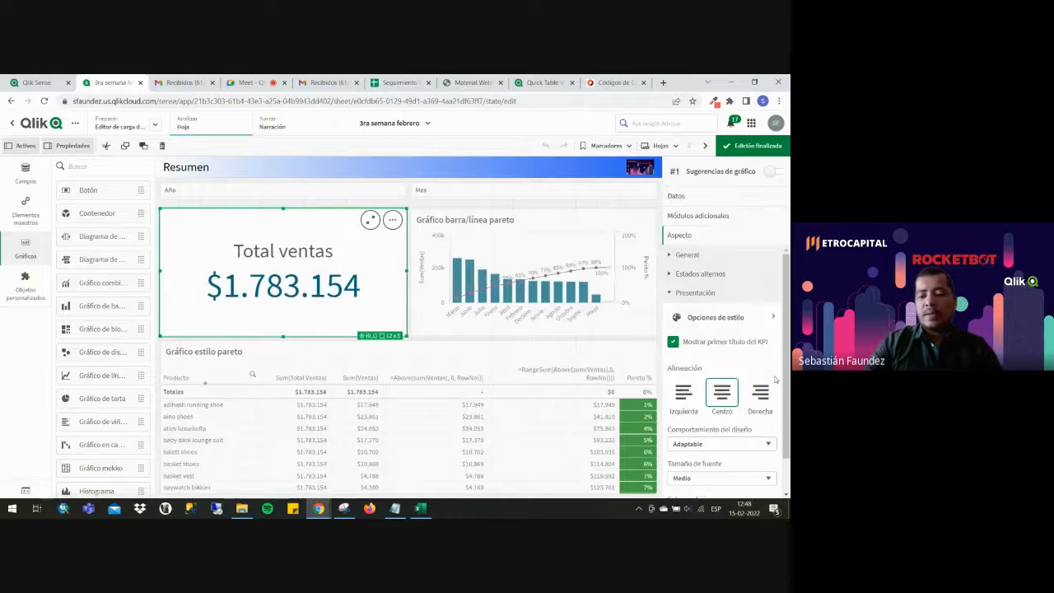
pyautogui.click(764, 465)
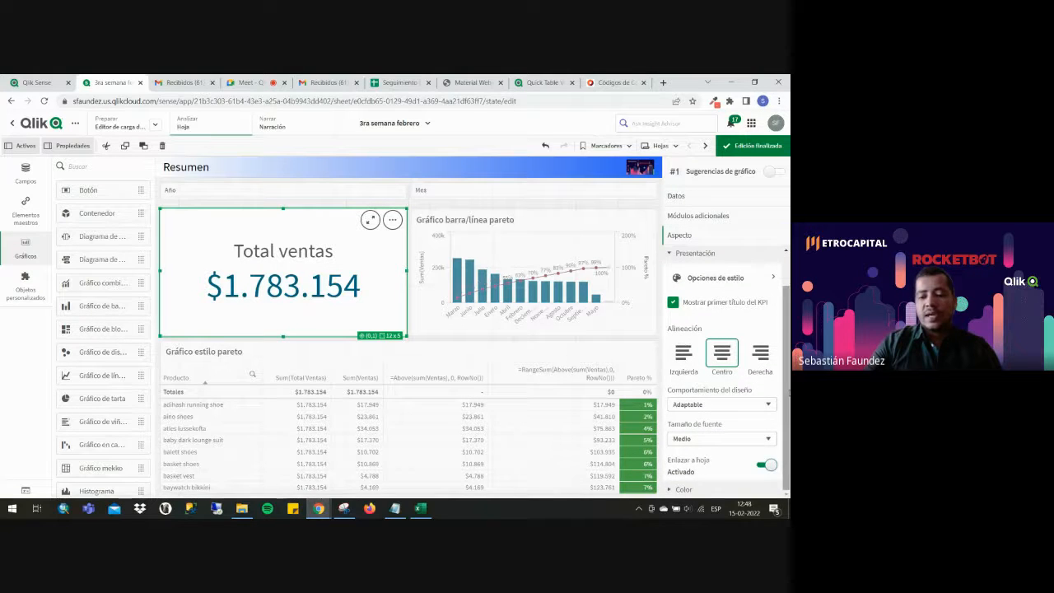
pyautogui.scroll(-1, 747, 381)
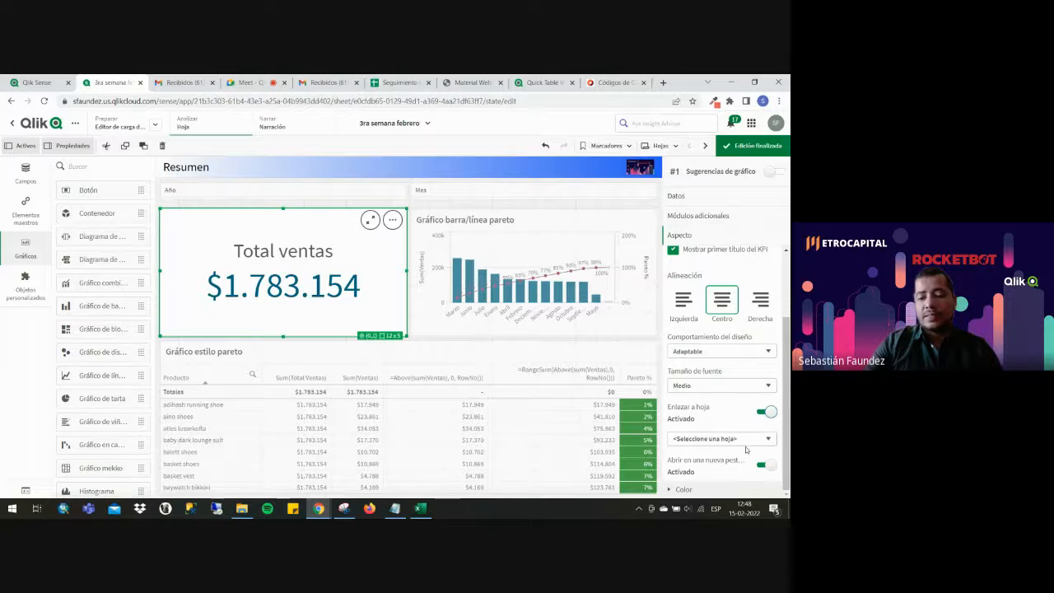
pyautogui.click(745, 441)
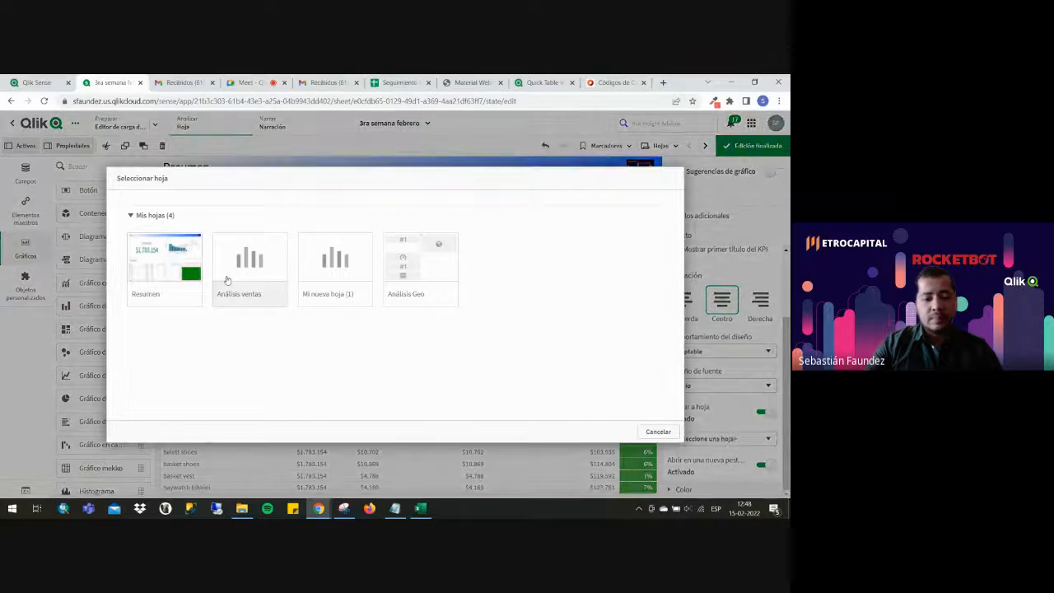
pyautogui.click(239, 260)
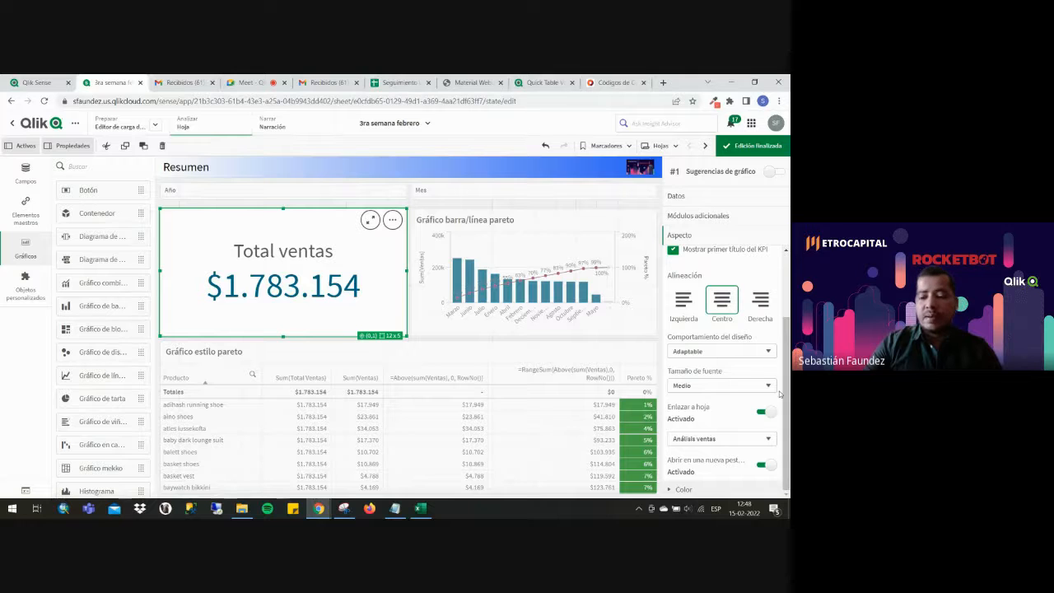
pyautogui.click(761, 465)
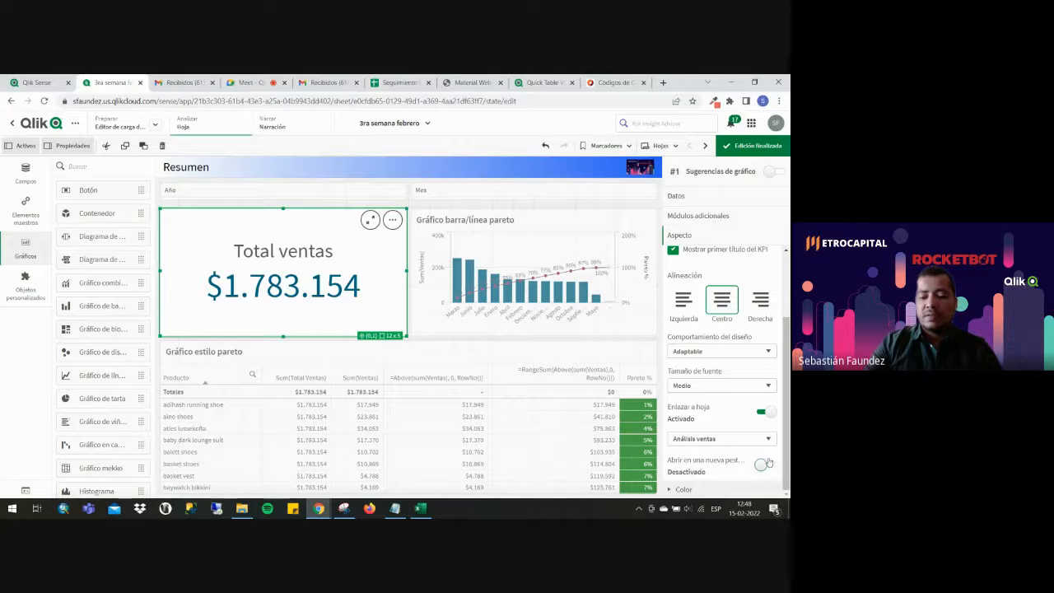
pyautogui.click(748, 146)
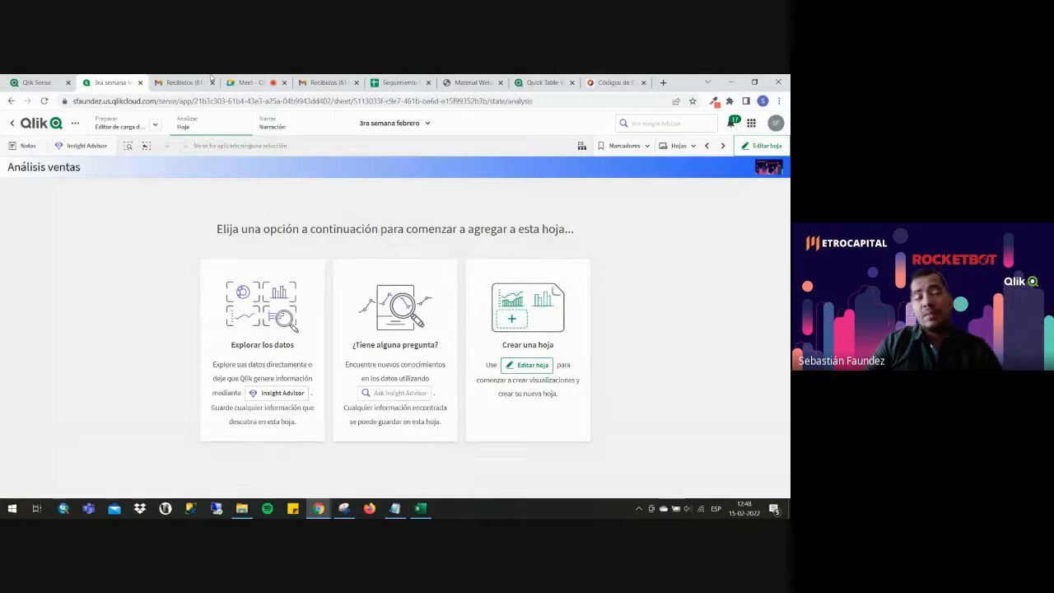
# Edit the Análisis ventas sheet and add an empty table to it.
pyautogui.click(759, 146)
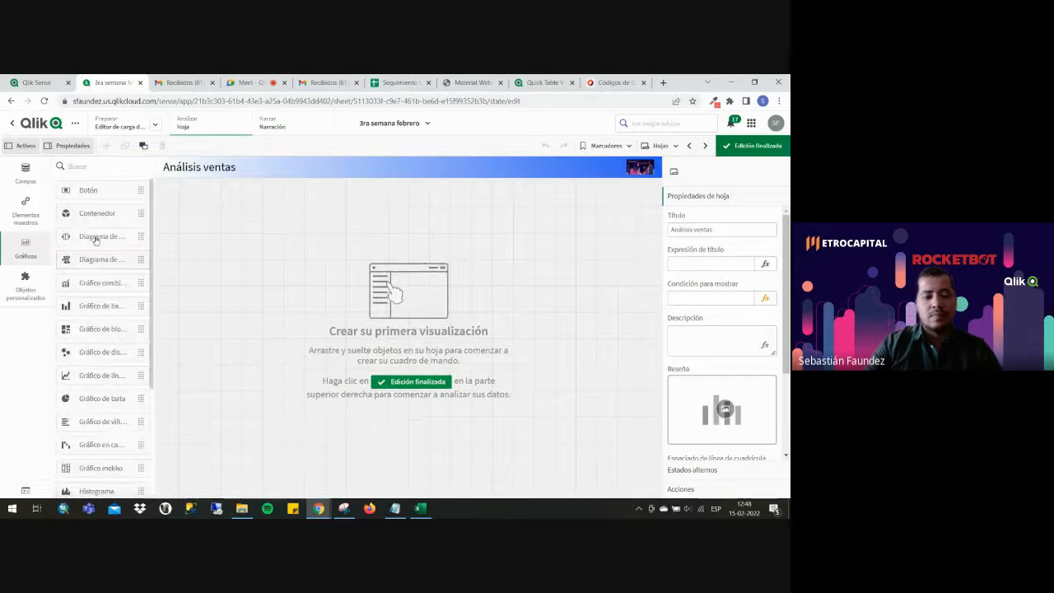
pyautogui.scroll(-3, 110, 395)
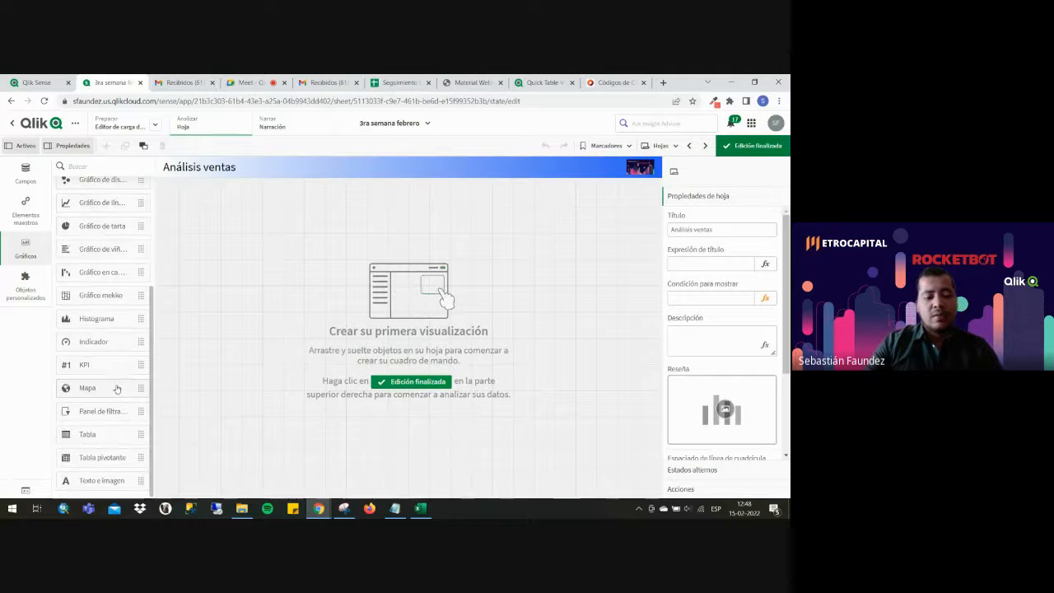
pyautogui.moveTo(108, 430); pyautogui.dragTo(367, 268)
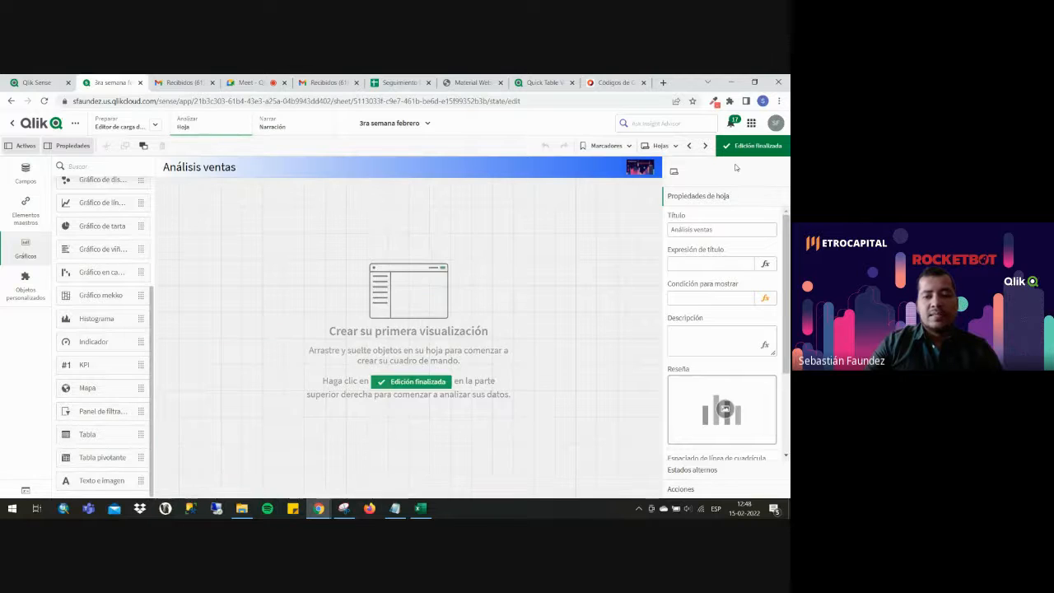
# Return to Resumen, finish editing, and test the Total ventas KPI's link to the Análisis ventas sheet.
pyautogui.click(705, 148)
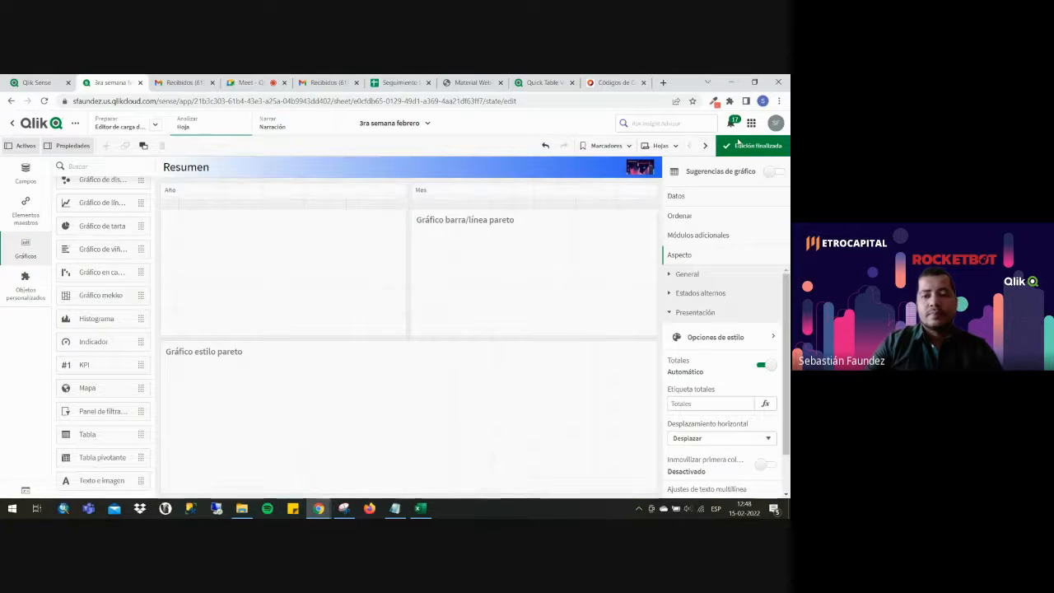
pyautogui.click(747, 144)
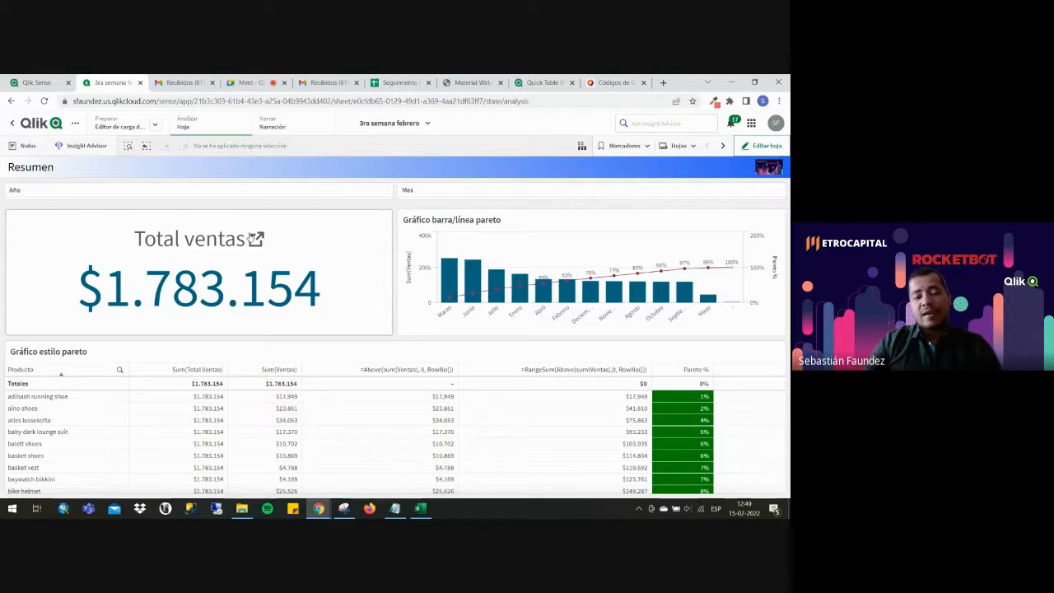
pyautogui.click(142, 293)
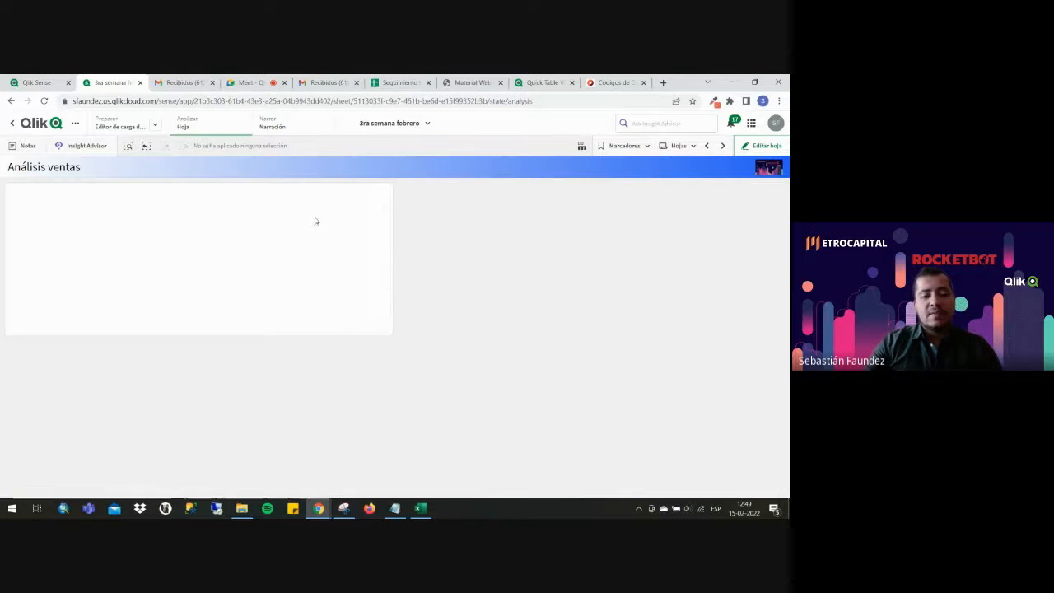
pyautogui.click(707, 145)
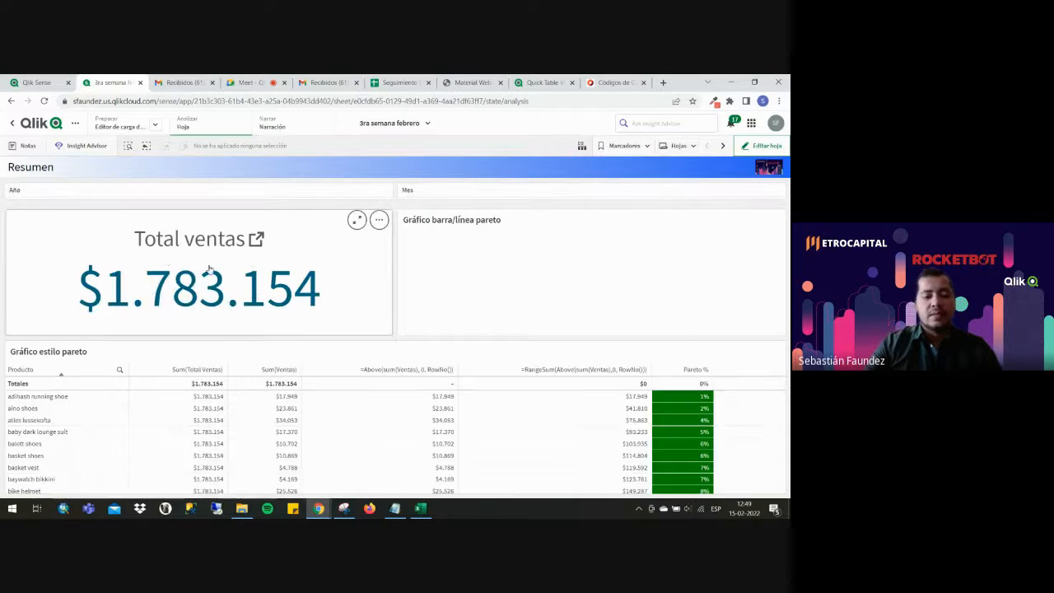
pyautogui.click(174, 302)
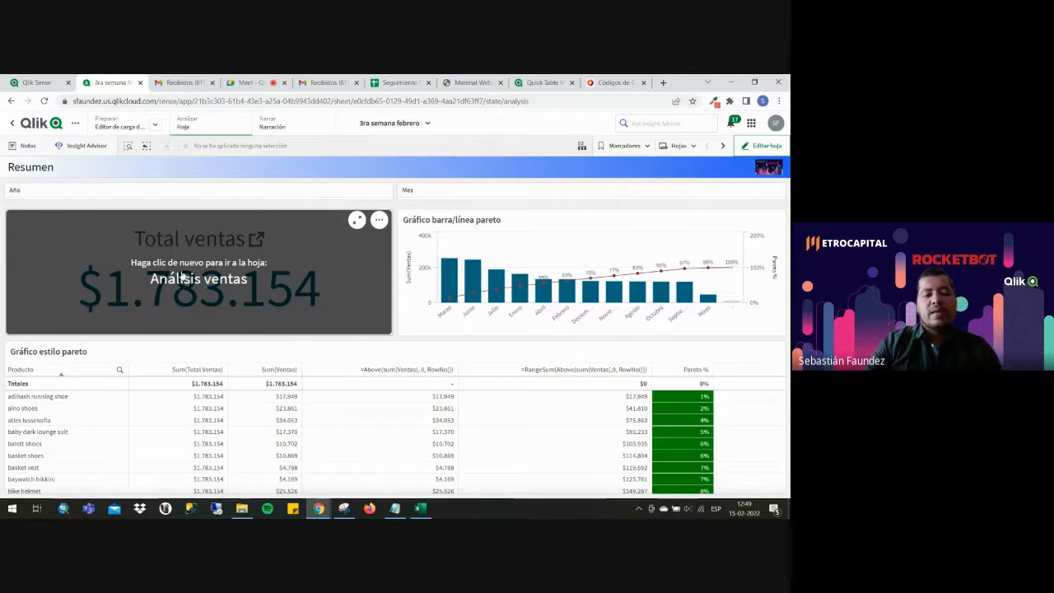
pyautogui.click(236, 280)
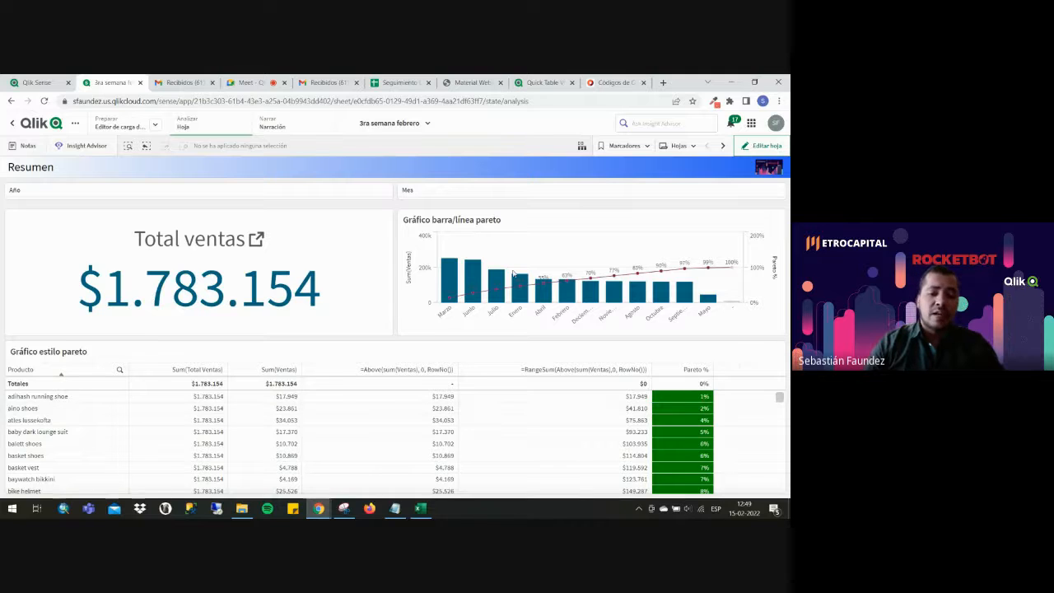
pyautogui.click(723, 146)
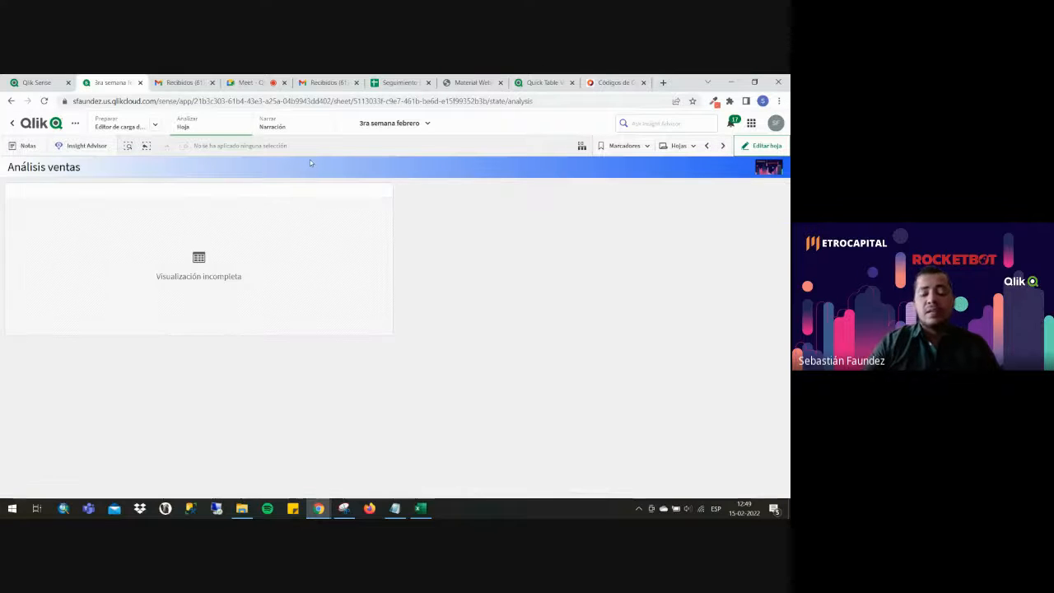
# Open the data load editor of the 3ra semana febrero app in a new tab and display the Excel script section.
pyautogui.click(64, 81)
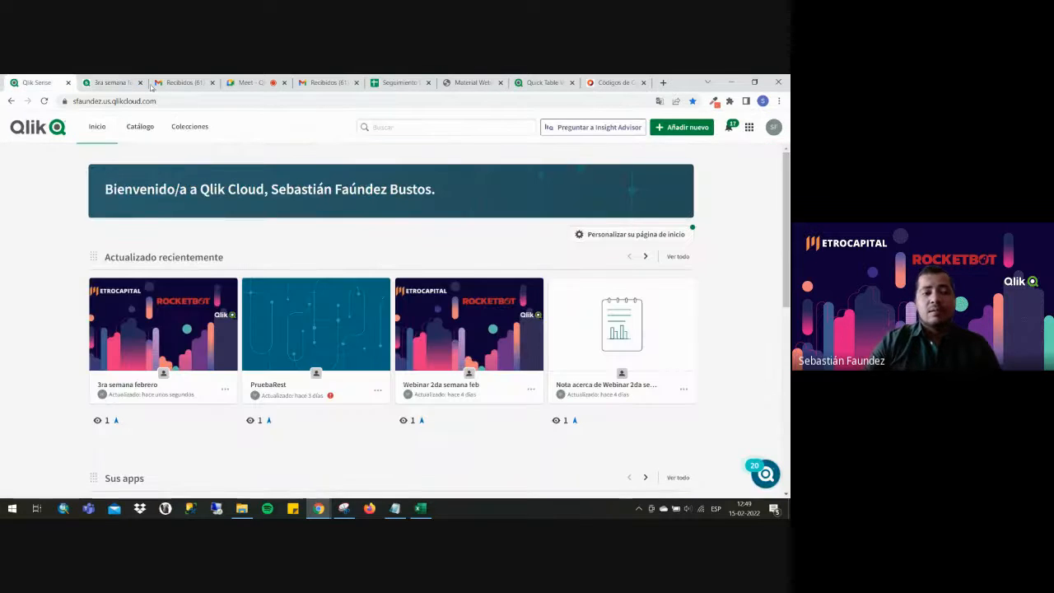
pyautogui.click(117, 83)
pyautogui.click(157, 126)
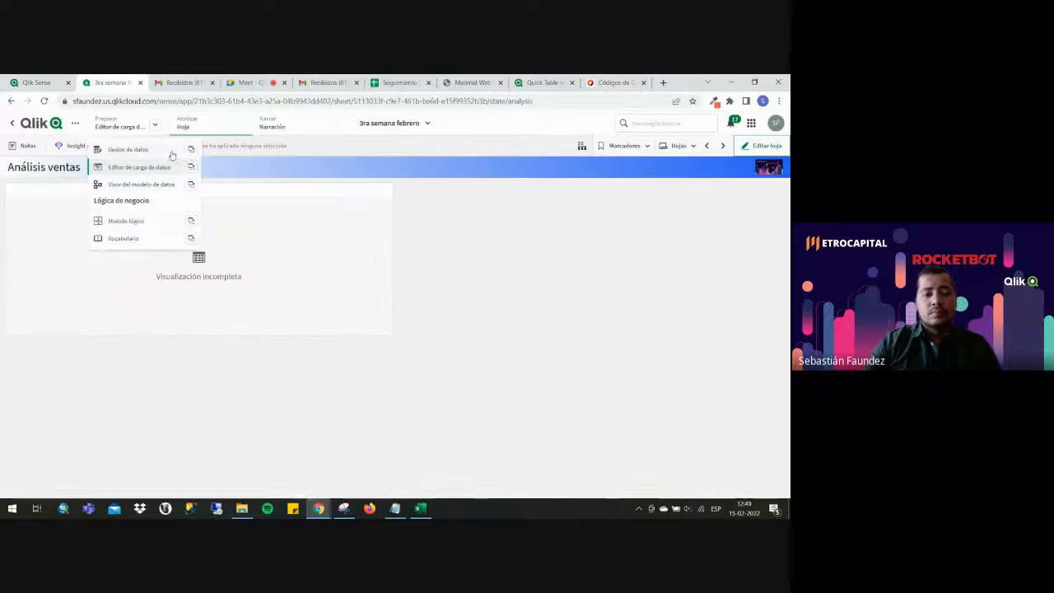
pyautogui.click(193, 166)
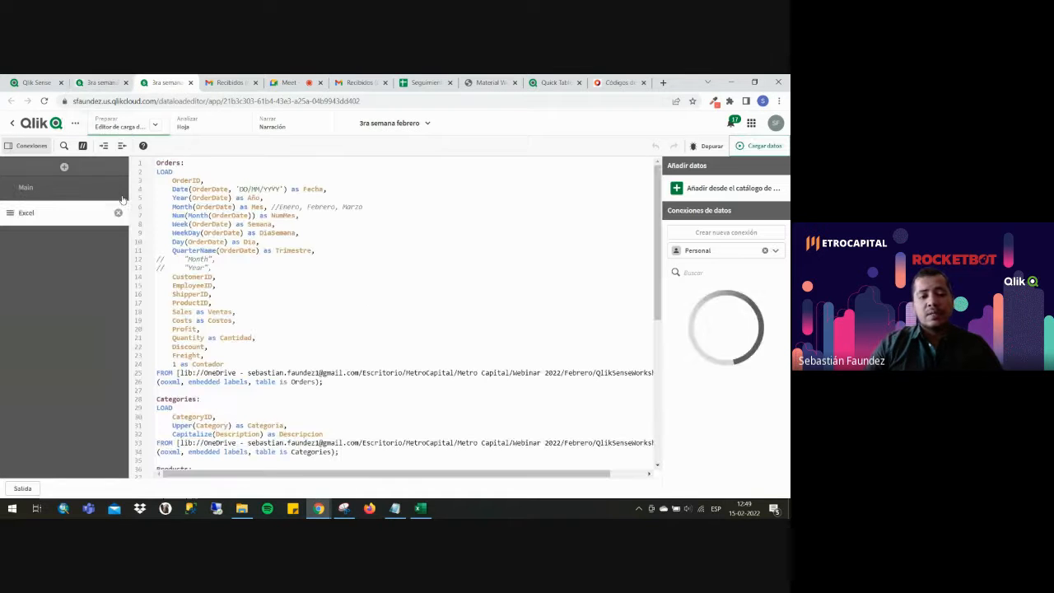
pyautogui.click(74, 189)
pyautogui.click(98, 217)
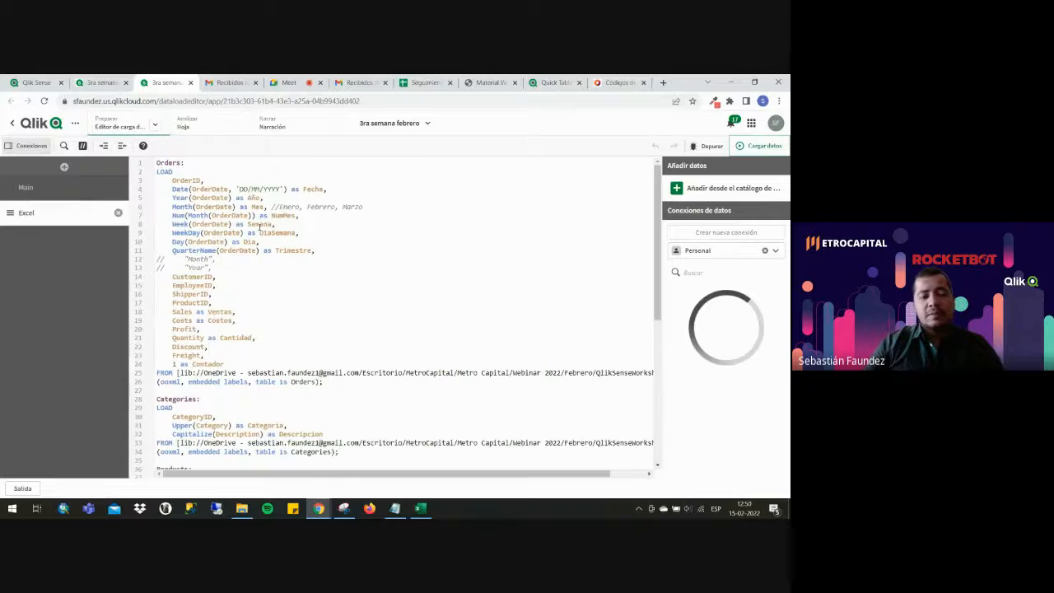
# Examine the Excel section's load script, highlighting the date fields from Fecha to Trimestre in Orders and the renamed text fields in Categories.
pyautogui.moveTo(315, 251); pyautogui.dragTo(172, 188)
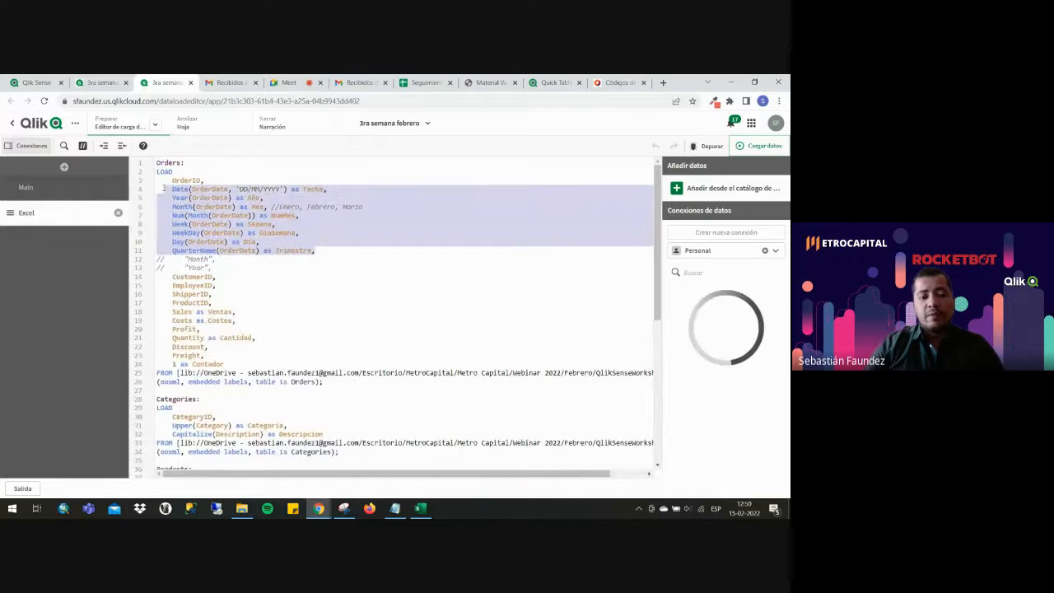
pyautogui.moveTo(325, 250); pyautogui.dragTo(151, 194)
pyautogui.click(212, 199)
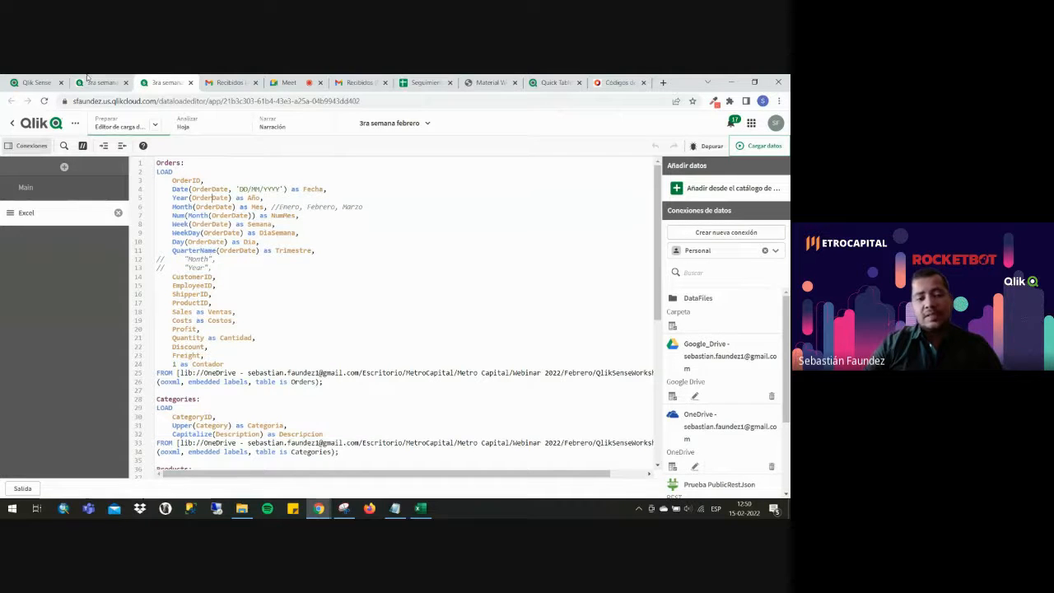
pyautogui.scroll(-5, 269, 341)
pyautogui.scroll(-5, 268, 342)
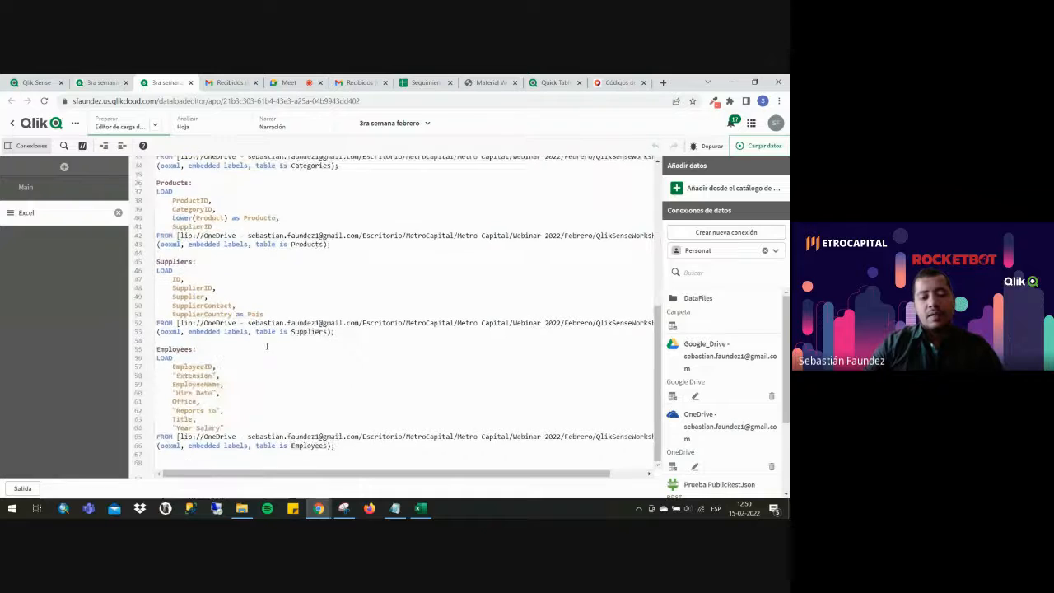
pyautogui.scroll(5, 229, 293)
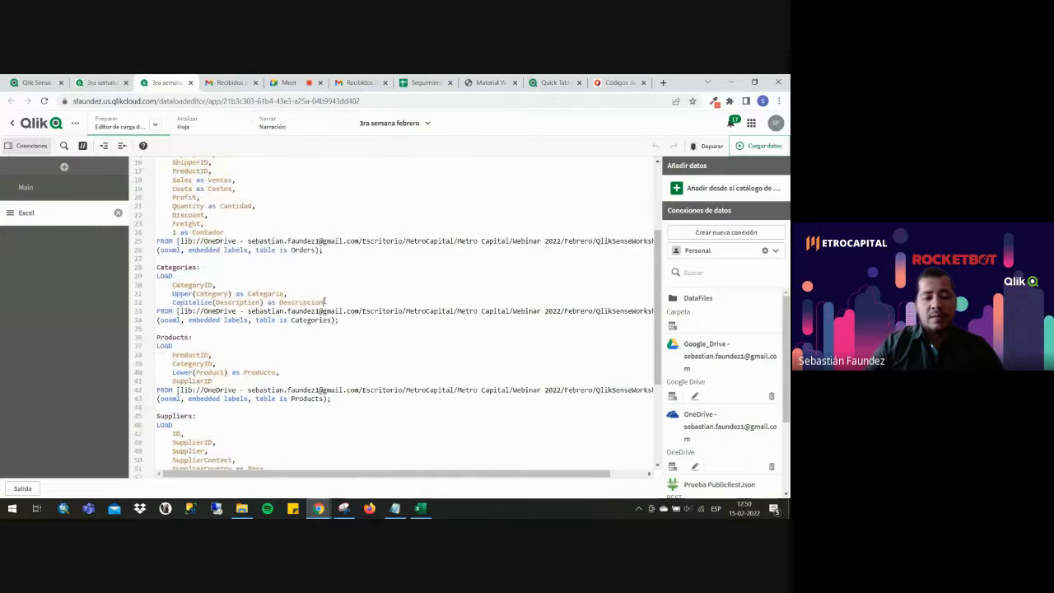
pyautogui.moveTo(324, 302); pyautogui.dragTo(149, 297)
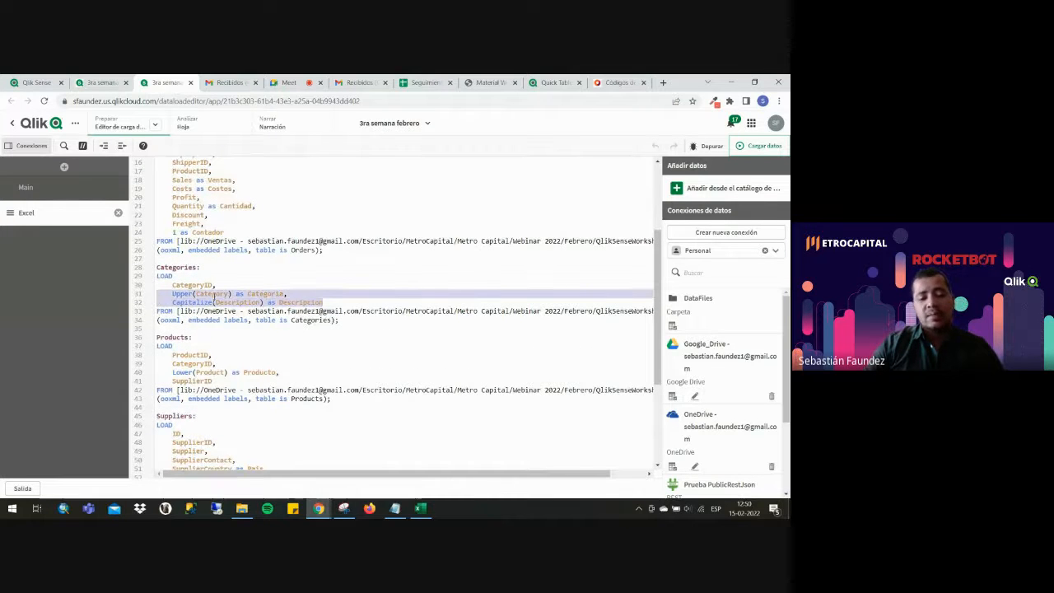
pyautogui.scroll(-5, 219, 381)
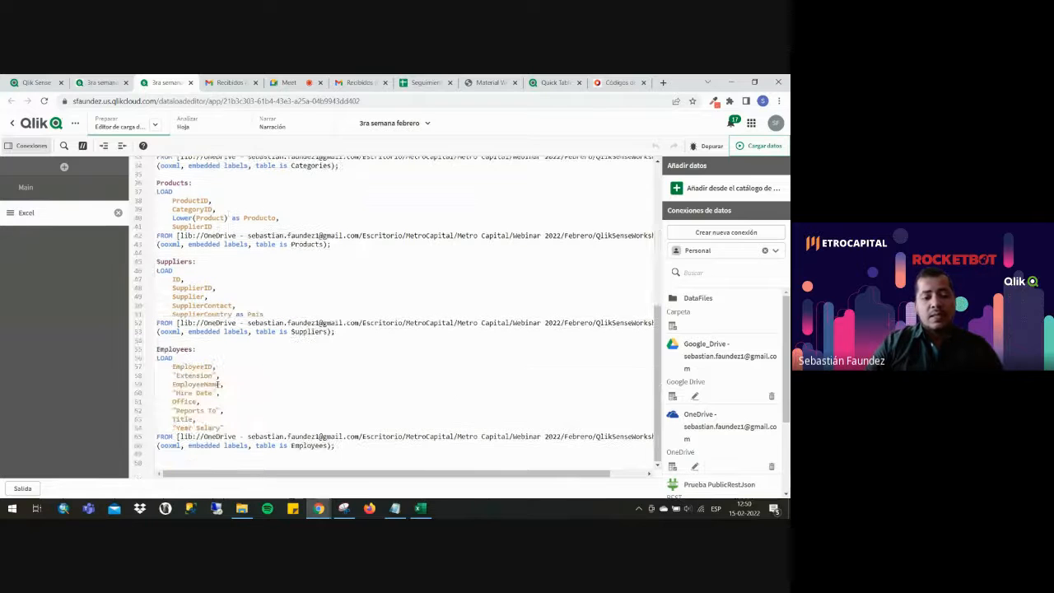
pyautogui.scroll(4, 245, 327)
pyautogui.scroll(5, 245, 327)
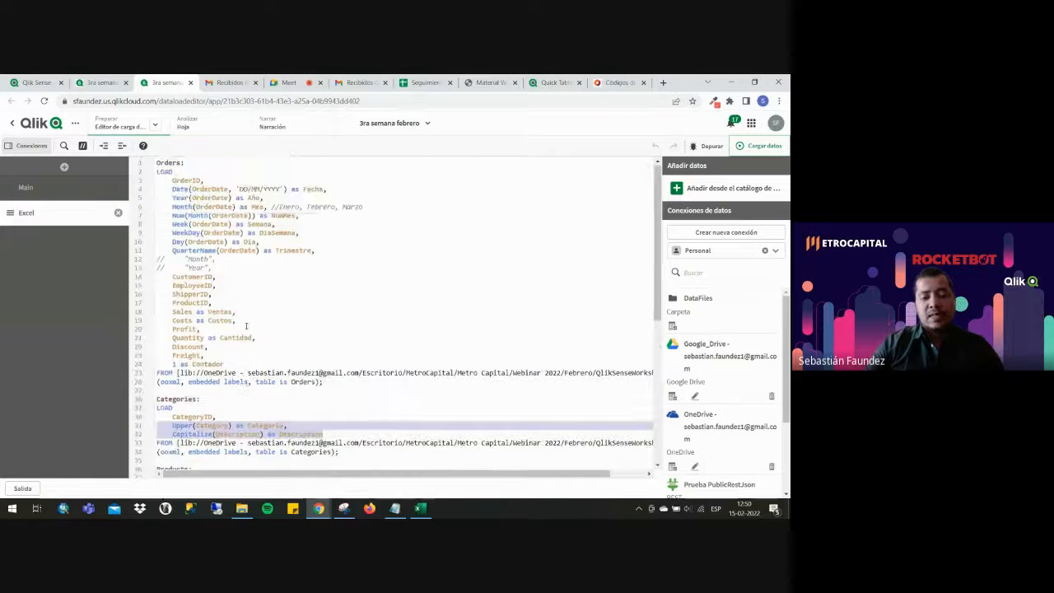
# Review all the SET format variables in the Main script section and return to the Excel section.
pyautogui.click(55, 191)
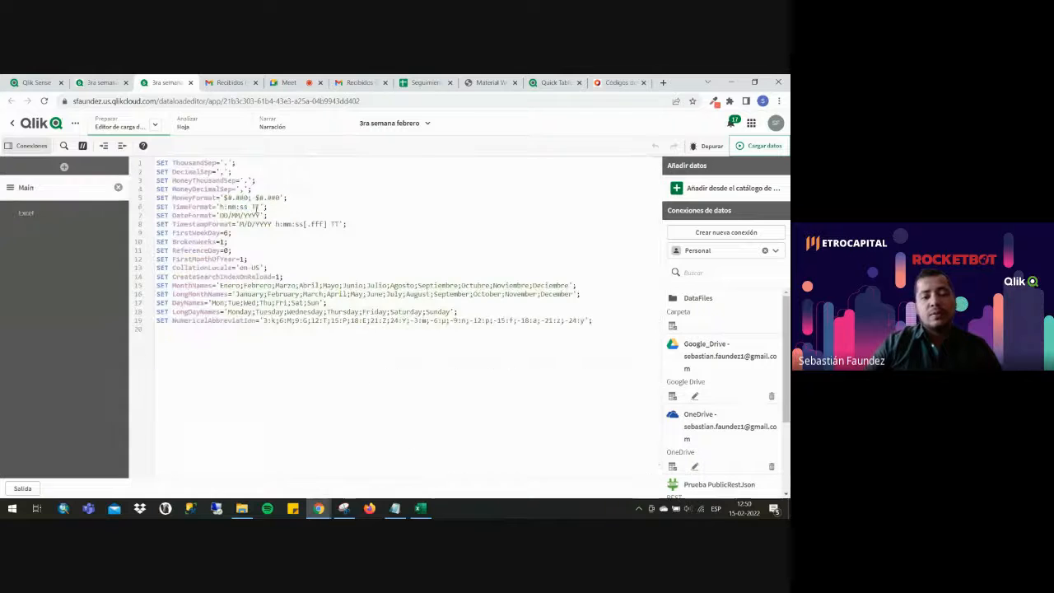
pyautogui.moveTo(608, 343); pyautogui.dragTo(144, 149)
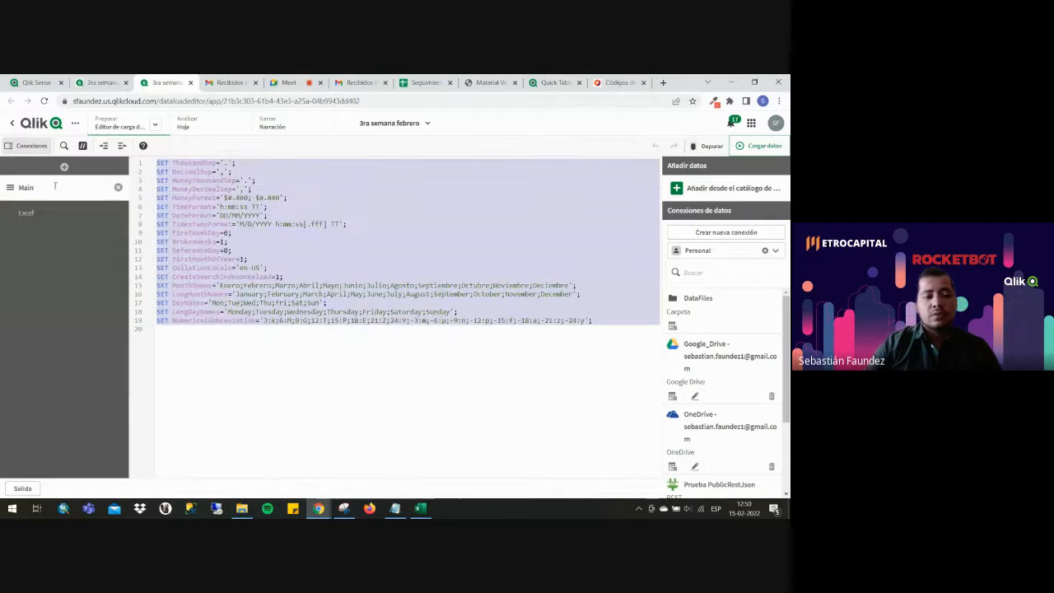
pyautogui.click(26, 214)
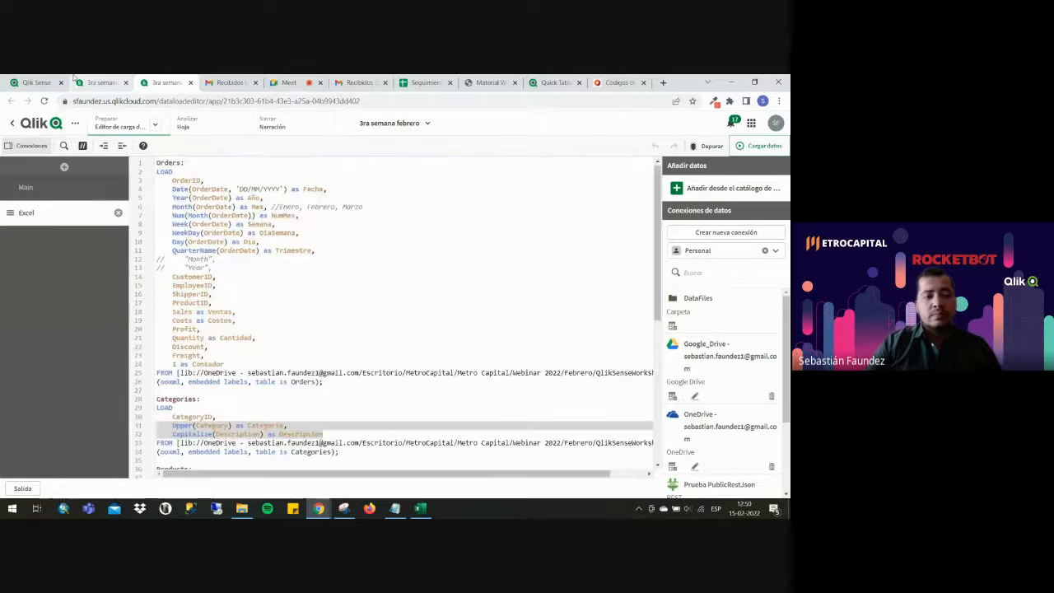
# Return to the app's sheet view and open the Resumen sheet from the sheet overview.
pyautogui.click(101, 83)
pyautogui.click(36, 82)
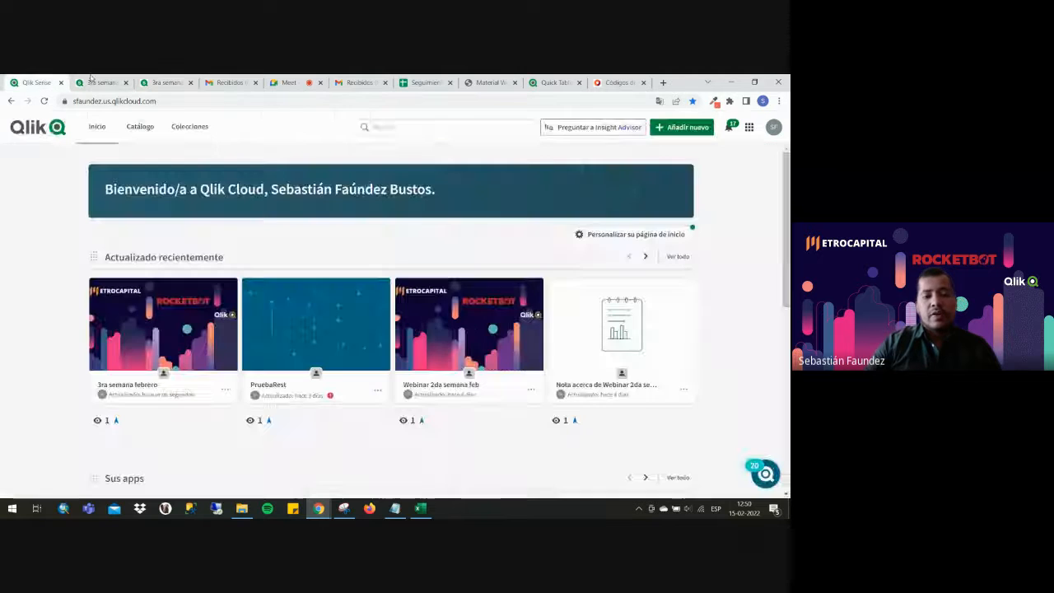
pyautogui.click(100, 82)
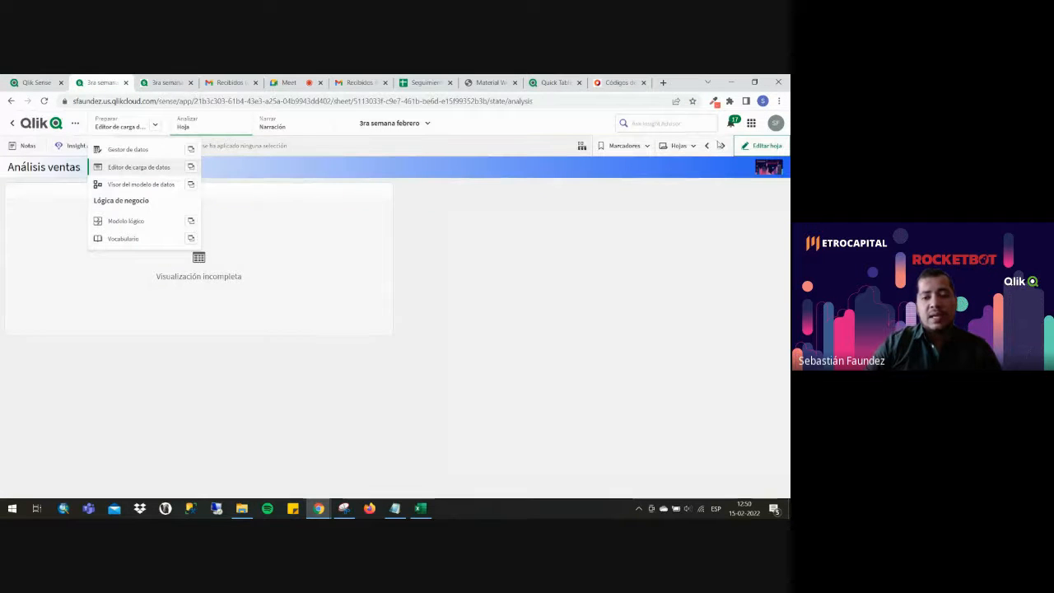
pyautogui.click(672, 147)
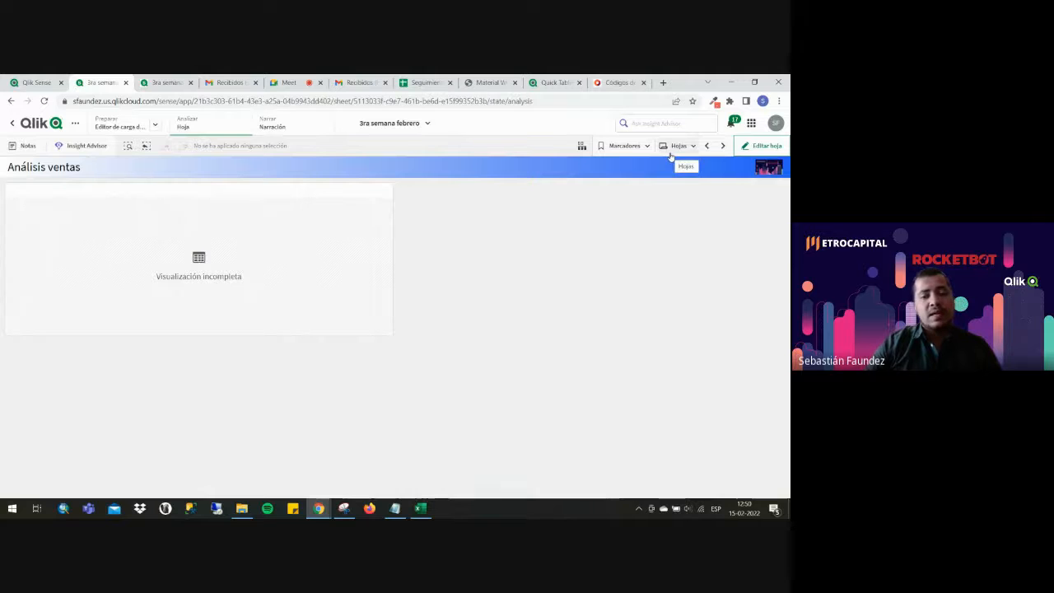
pyautogui.click(692, 148)
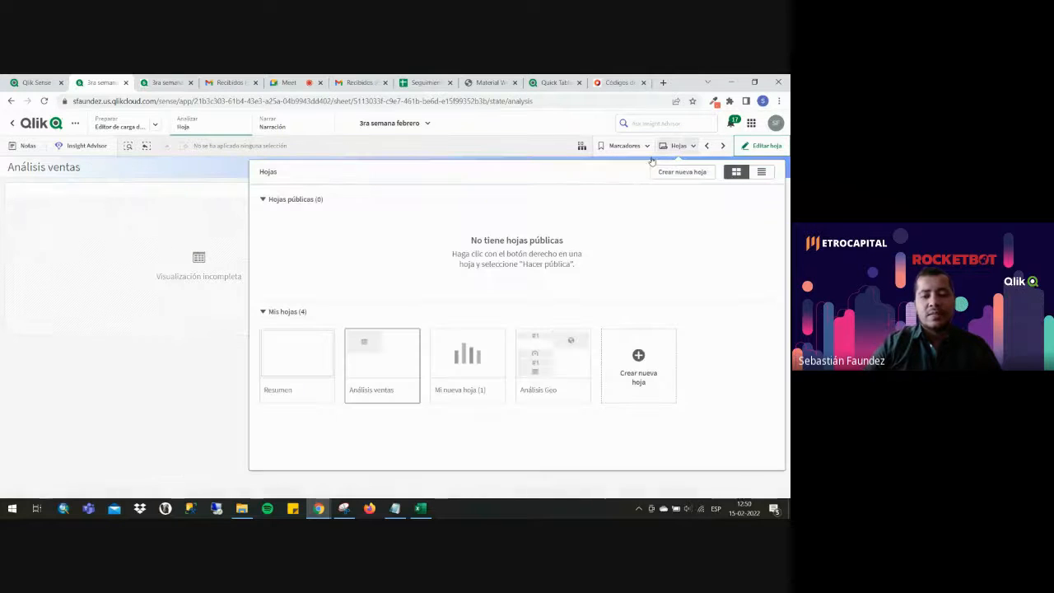
pyautogui.click(309, 372)
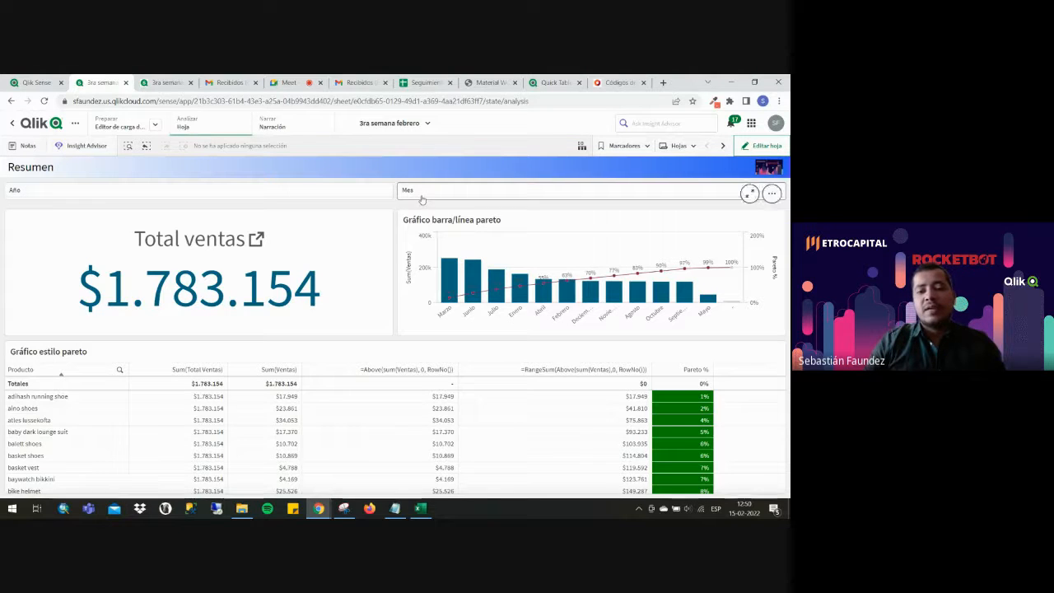
# Go back to the data load editor and add a new script section, keeping its default name.
pyautogui.click(55, 81)
pyautogui.click(92, 83)
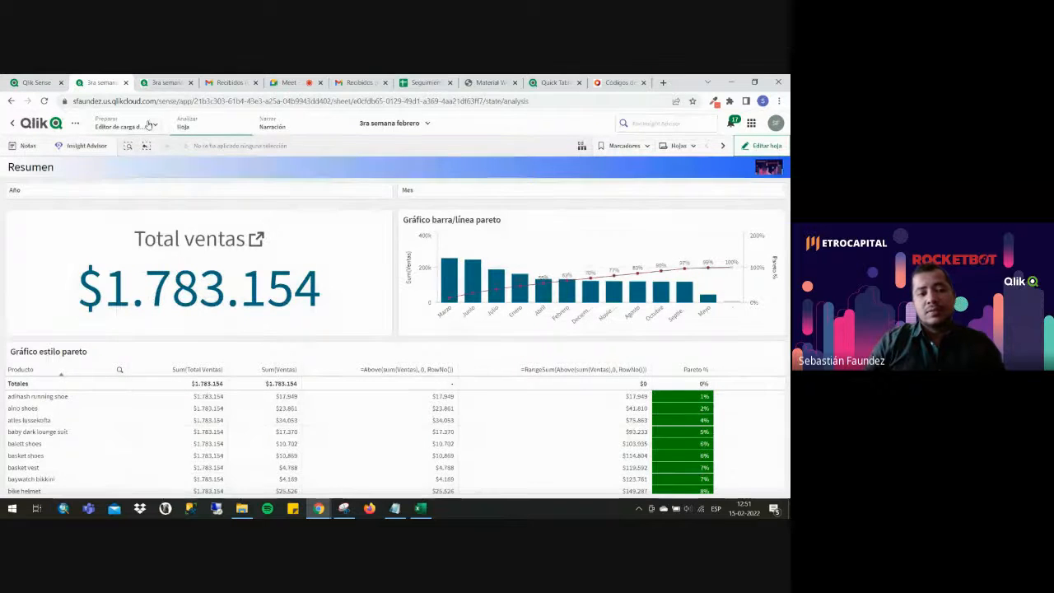
pyautogui.click(154, 123)
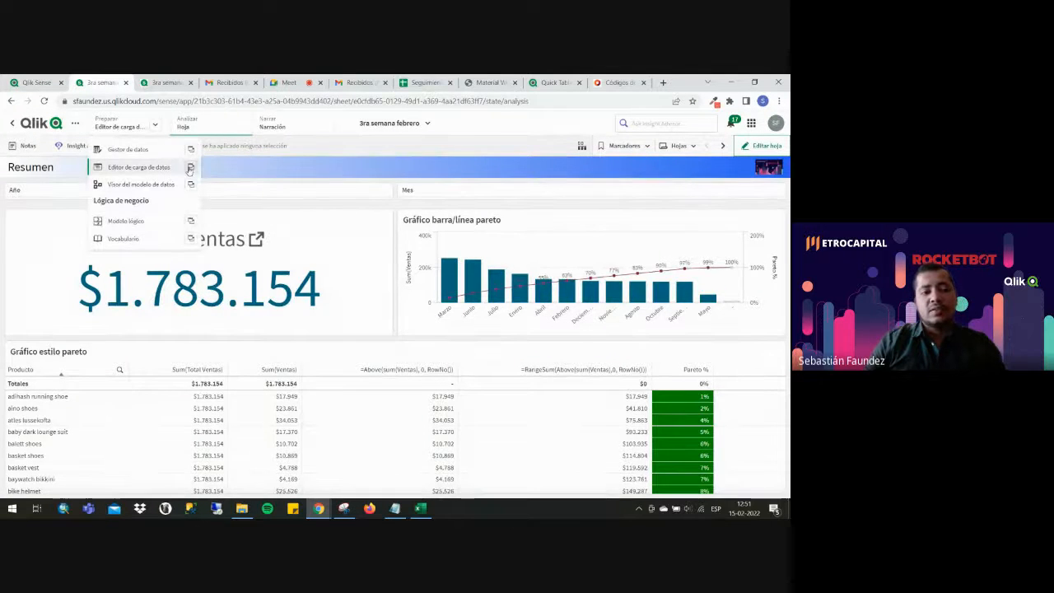
pyautogui.click(190, 167)
pyautogui.click(174, 82)
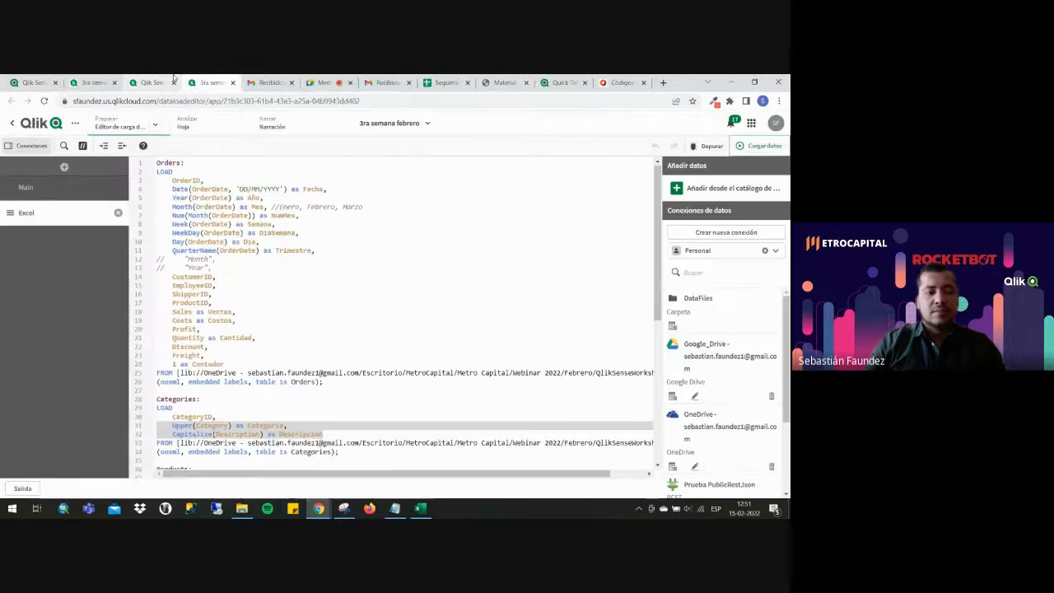
pyautogui.click(64, 168)
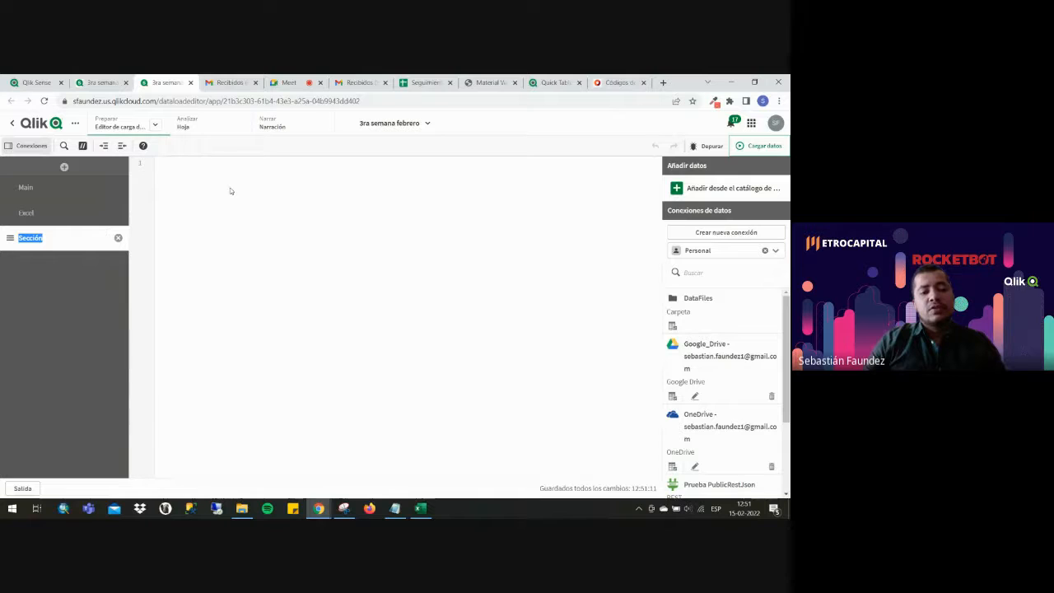
pyautogui.click(197, 162)
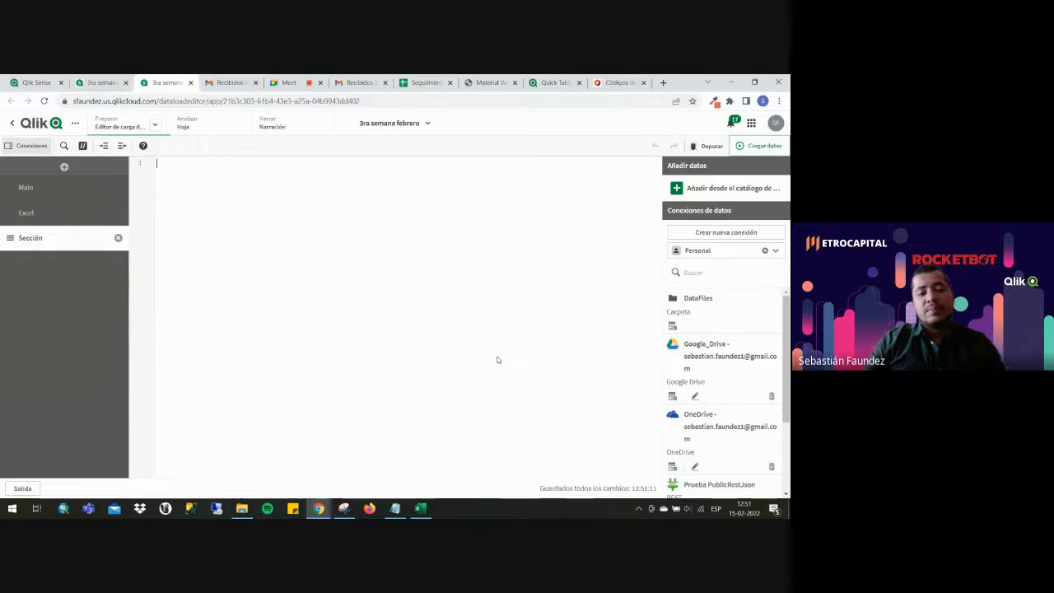
# Examine the Excel section's full load script, from Orders to Employees, and compare it with the new empty section.
pyautogui.click(59, 216)
pyautogui.scroll(-1, 339, 347)
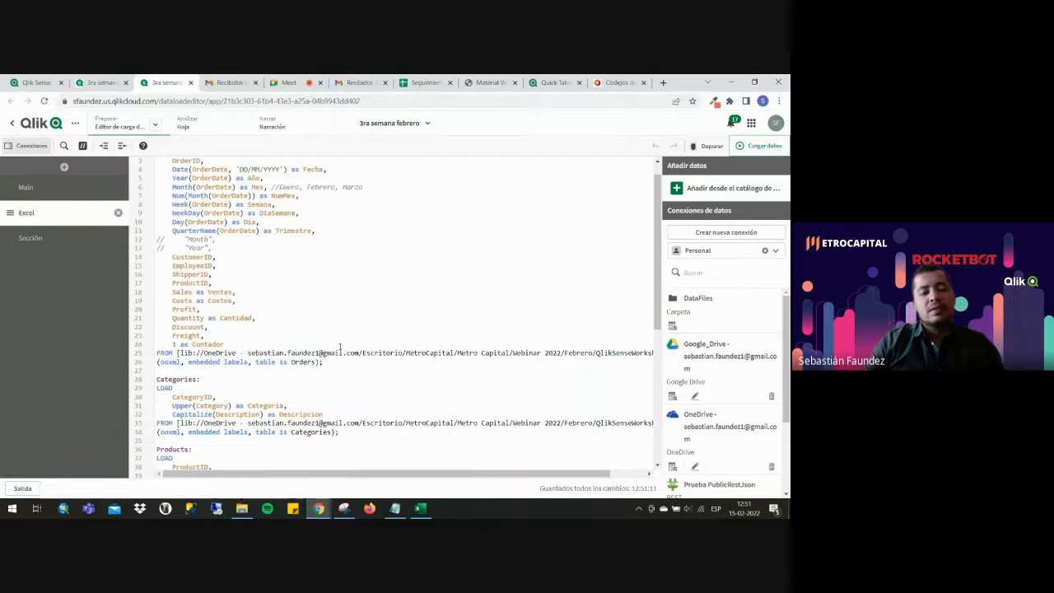
pyautogui.scroll(-5, 340, 350)
pyautogui.moveTo(339, 462); pyautogui.dragTo(149, 157)
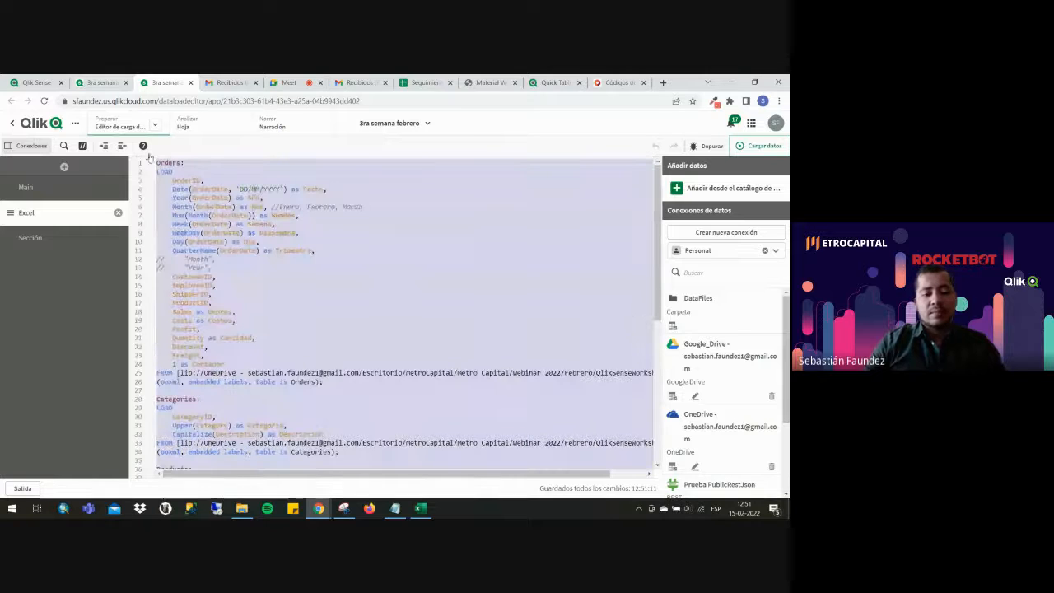
pyautogui.click(216, 206)
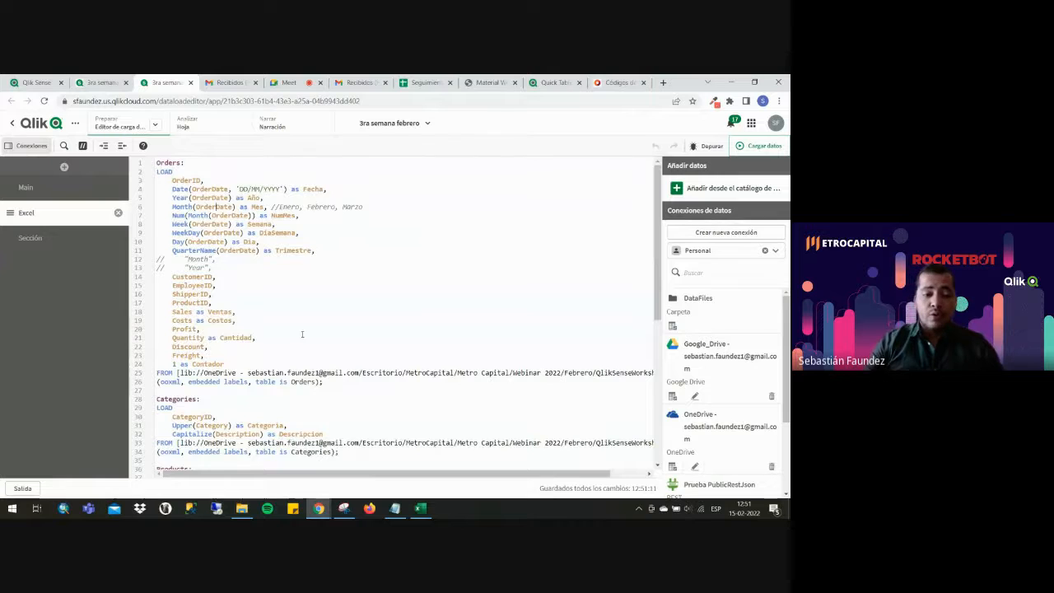
pyautogui.scroll(-8, 303, 340)
pyautogui.scroll(-2, 303, 340)
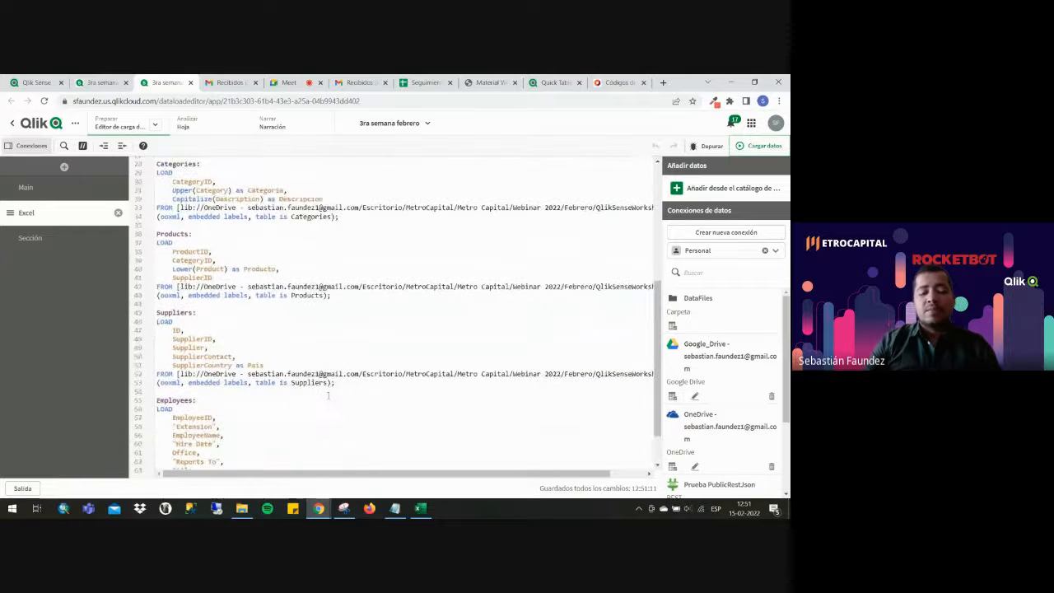
pyautogui.click(33, 238)
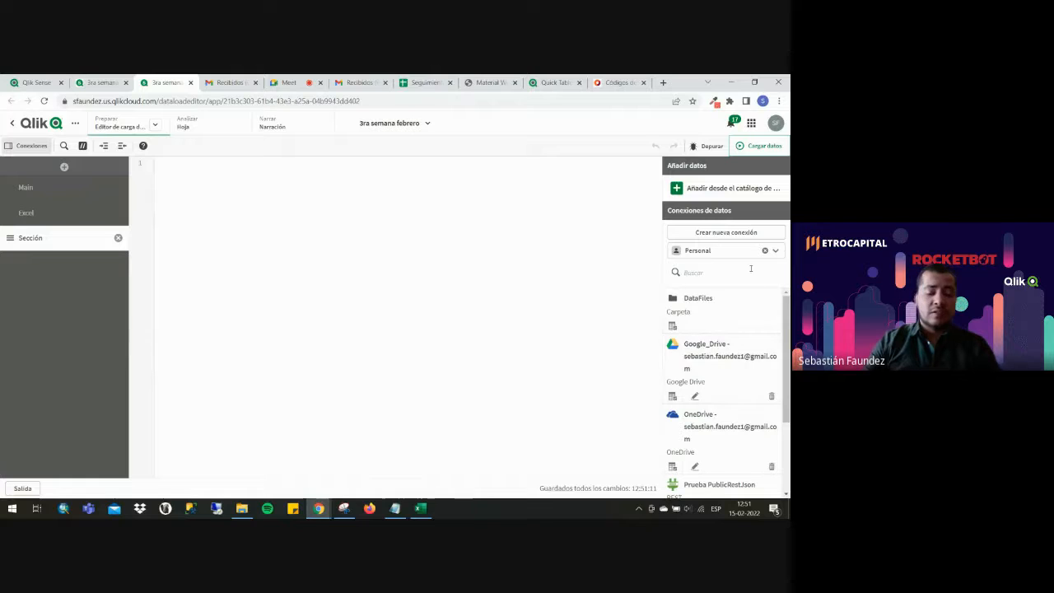
pyautogui.click(81, 212)
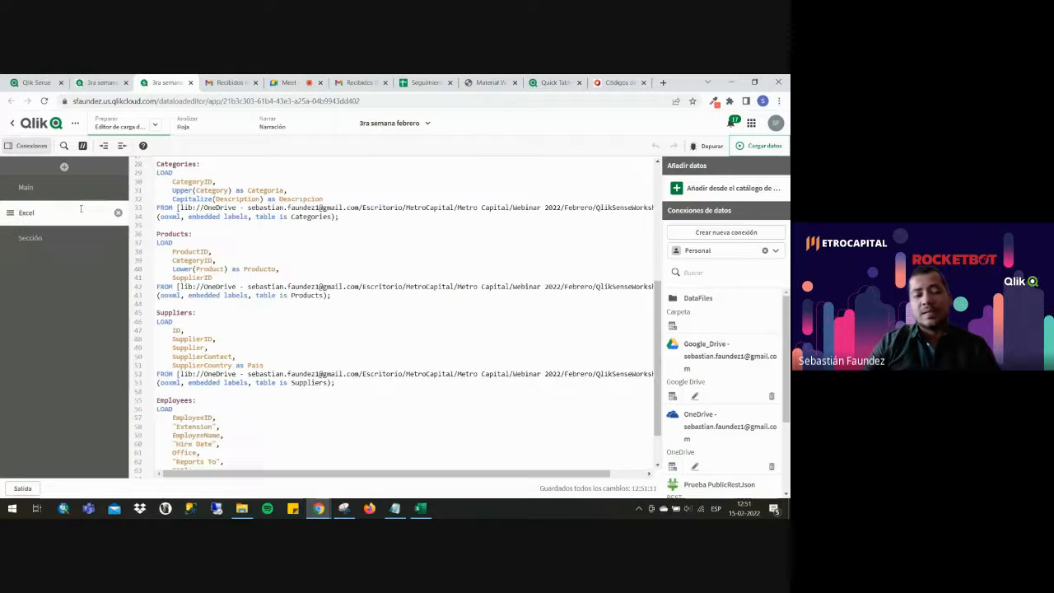
# Return to the sheet view, look at the Análisis Geo sheet, and go back to the Resumen sheet.
pyautogui.click(99, 80)
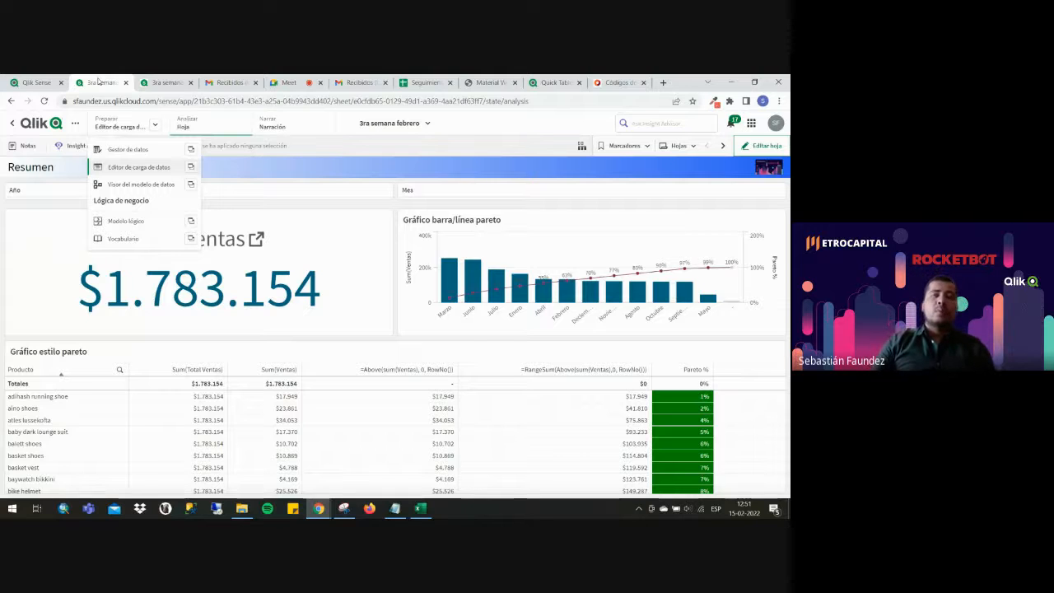
pyautogui.click(680, 156)
pyautogui.click(680, 147)
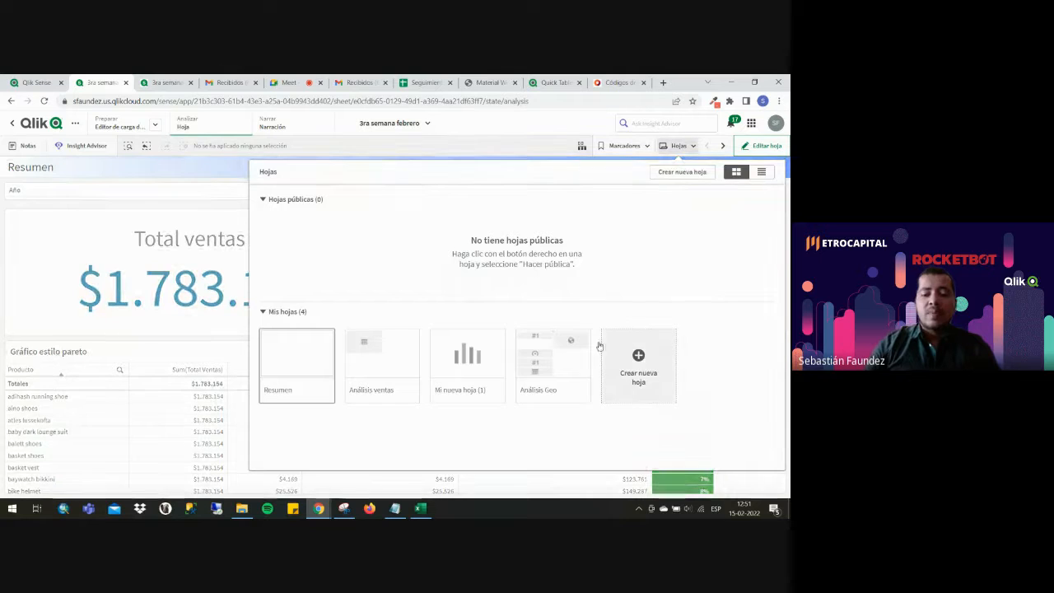
pyautogui.click(551, 363)
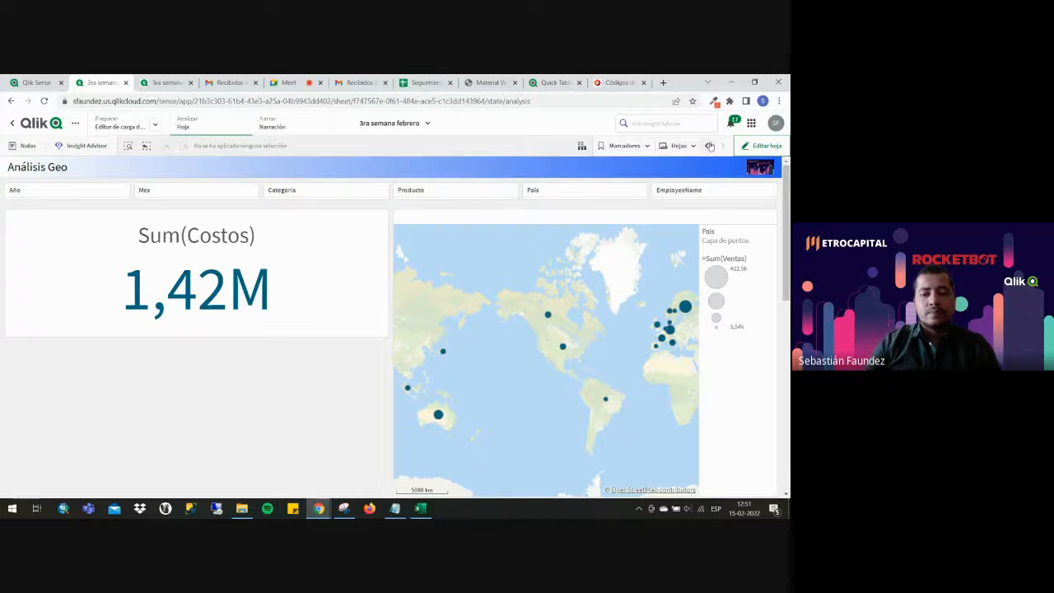
pyautogui.click(664, 146)
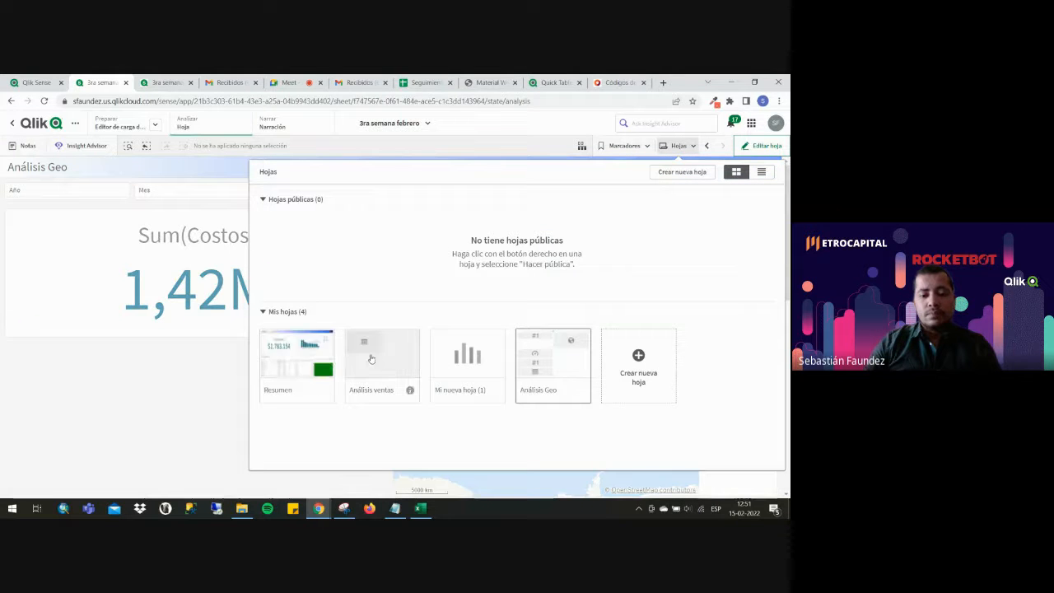
pyautogui.click(313, 356)
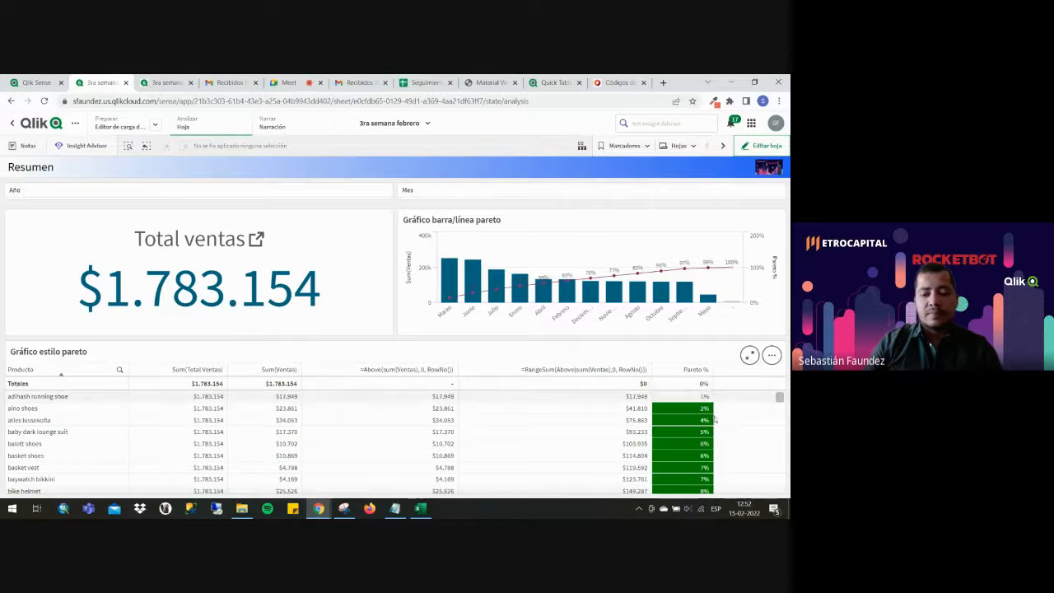
# Examine the Gráfico estilo pareto table from its first to its last product, and the Gráfico barra/línea pareto chart.
pyautogui.scroll(-15, 259, 413)
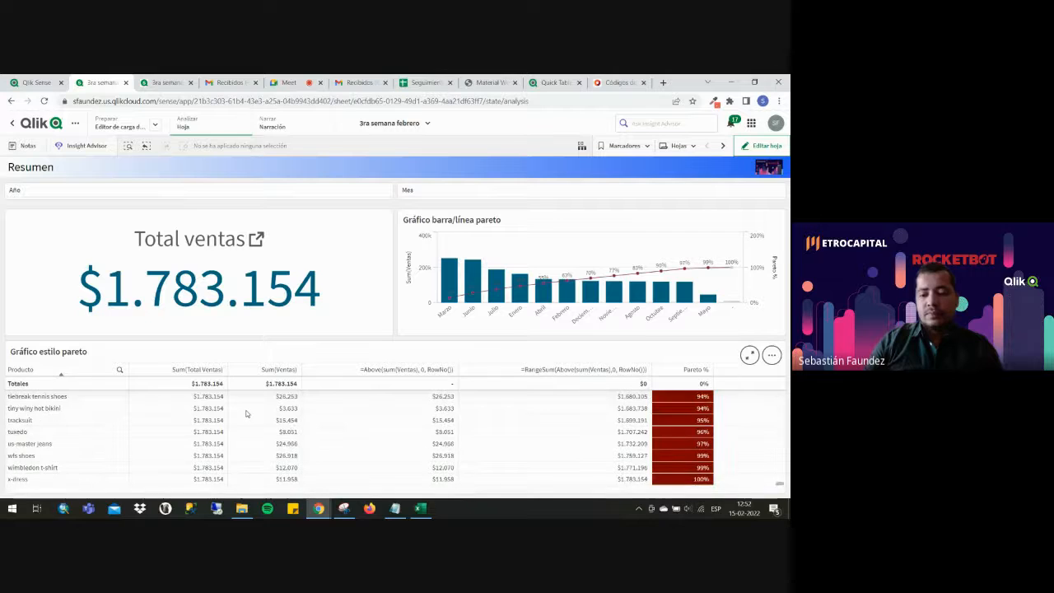
pyautogui.scroll(15, 245, 413)
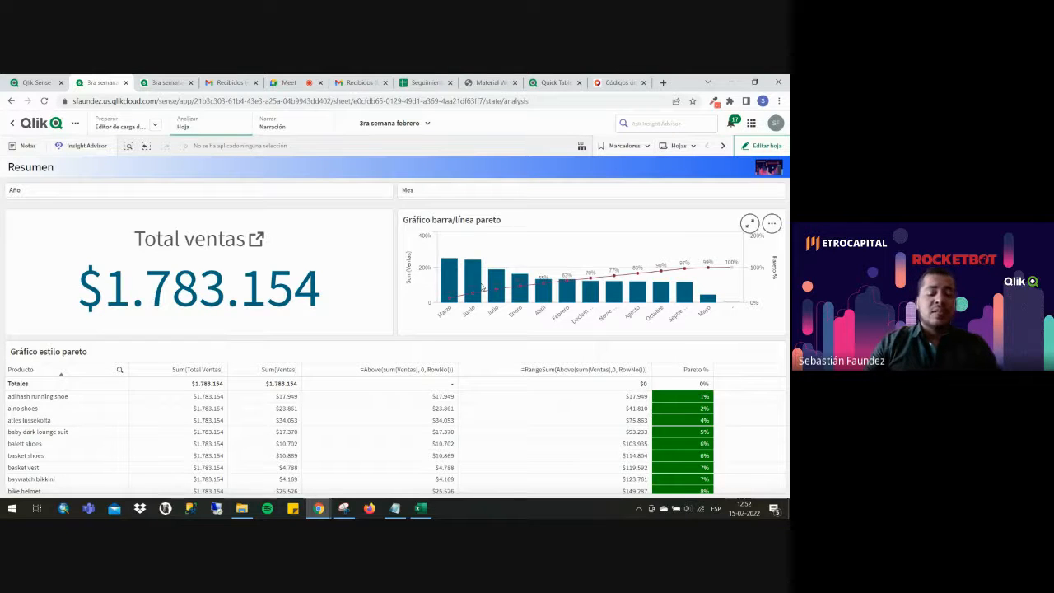
pyautogui.moveTo(482, 287)
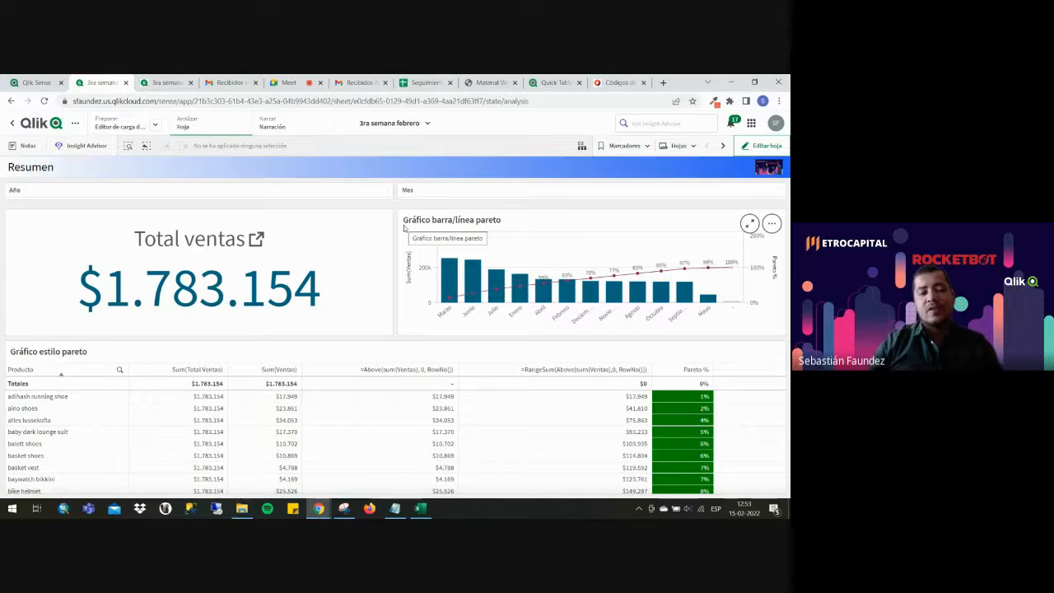
# Switch to the Google Meet call and stop presenting the screen.
pyautogui.click(301, 78)
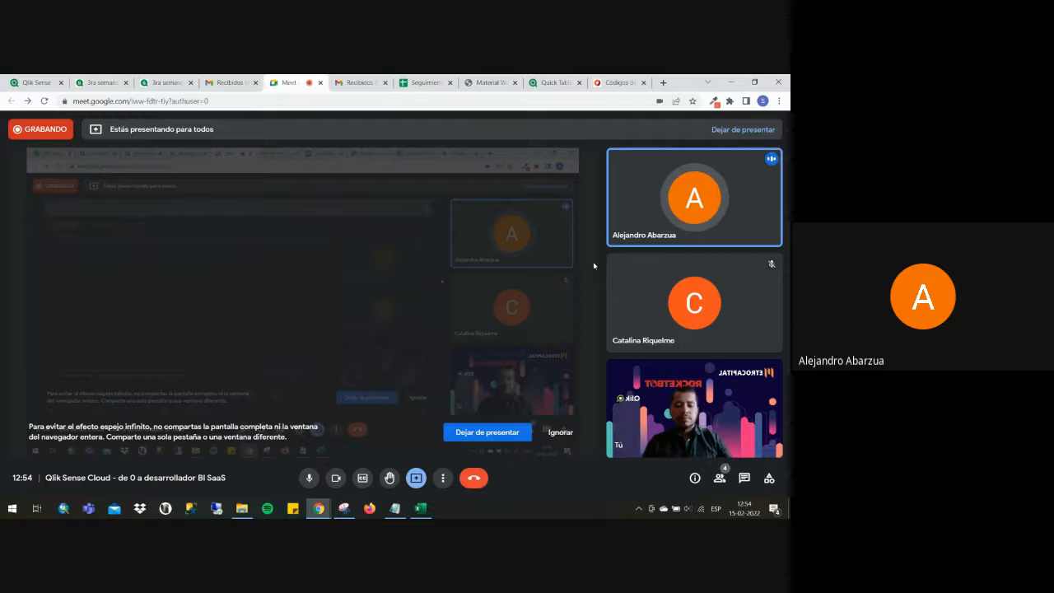
pyautogui.click(497, 439)
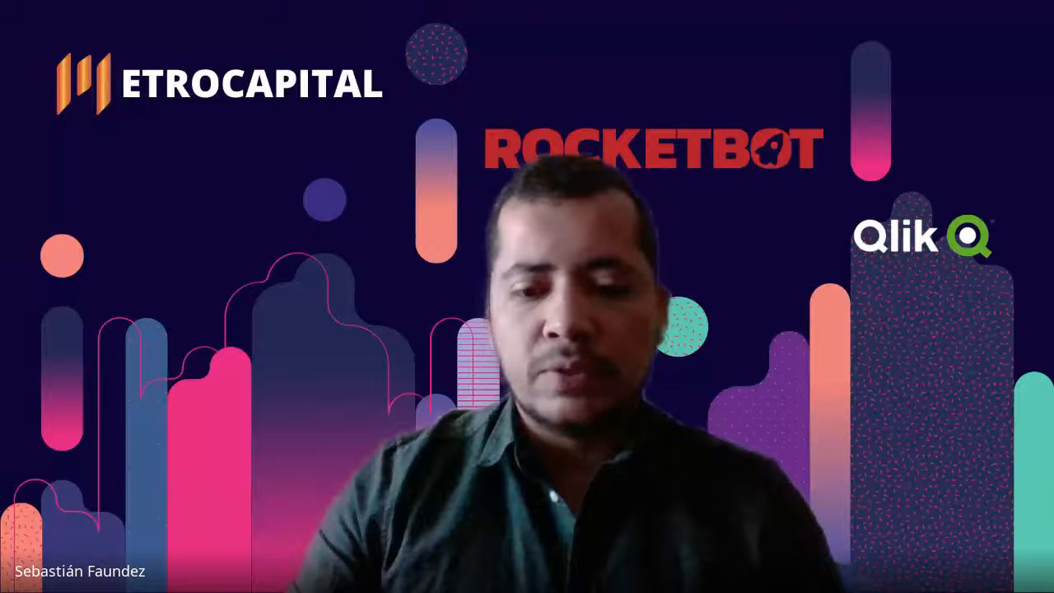